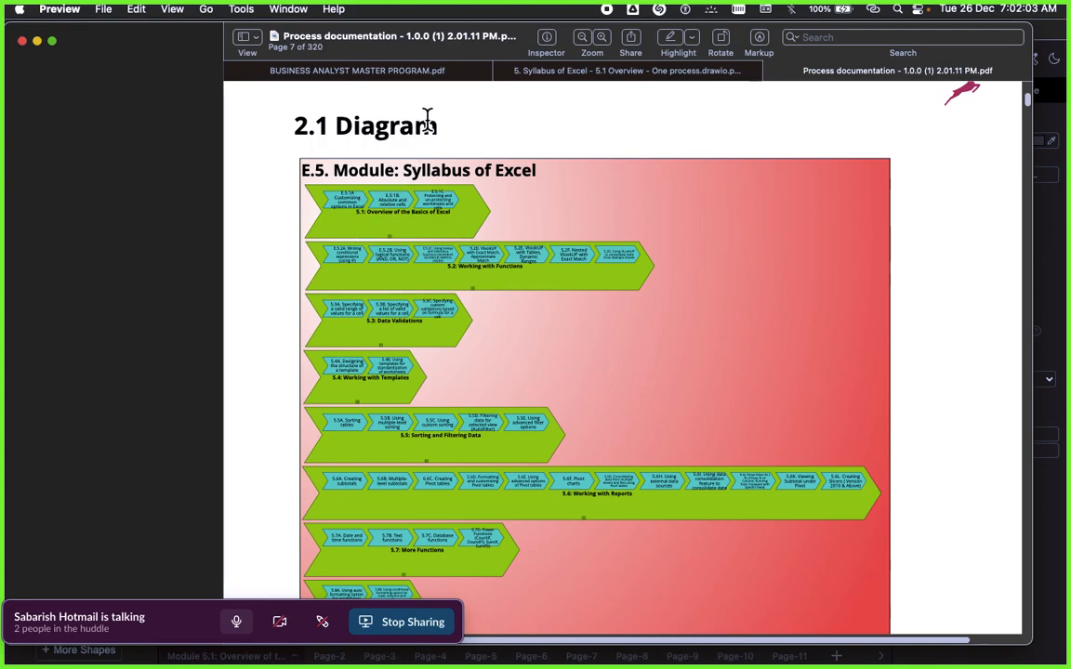
Step: Enlarge the E.5 Syllabus of Excel module diagram in the PDF and view the beginning of its module rows
left_click(602, 39)
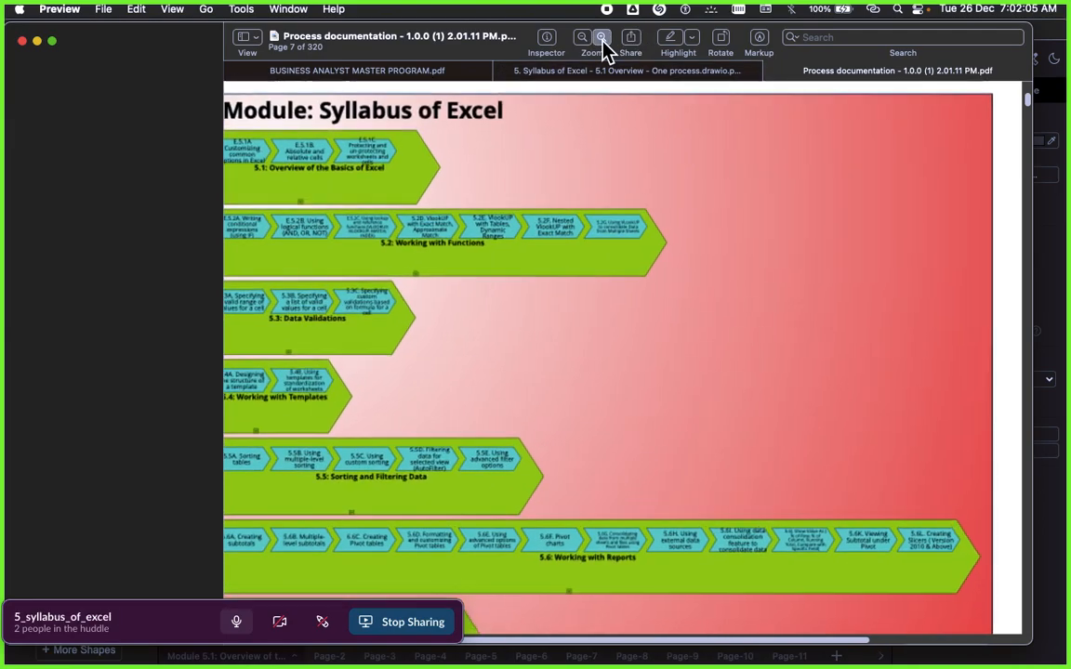
scroll(385, 200, "left", 5)
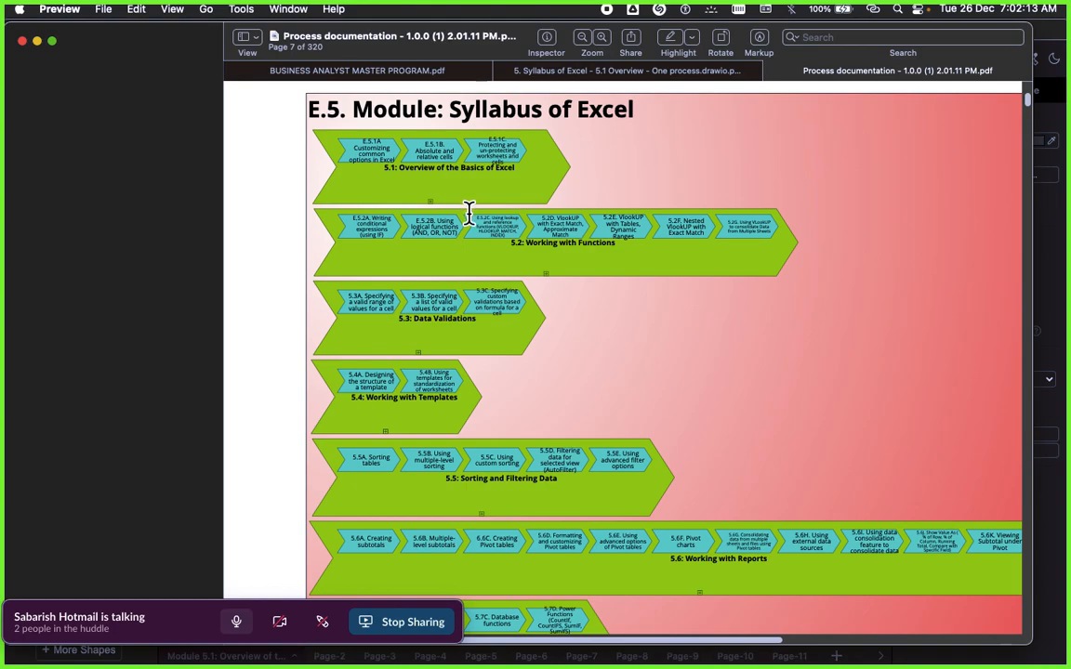
Step: Switch to draw.io and examine the Workbook block with its worksheet and workbook definitions
key("super+Tab")
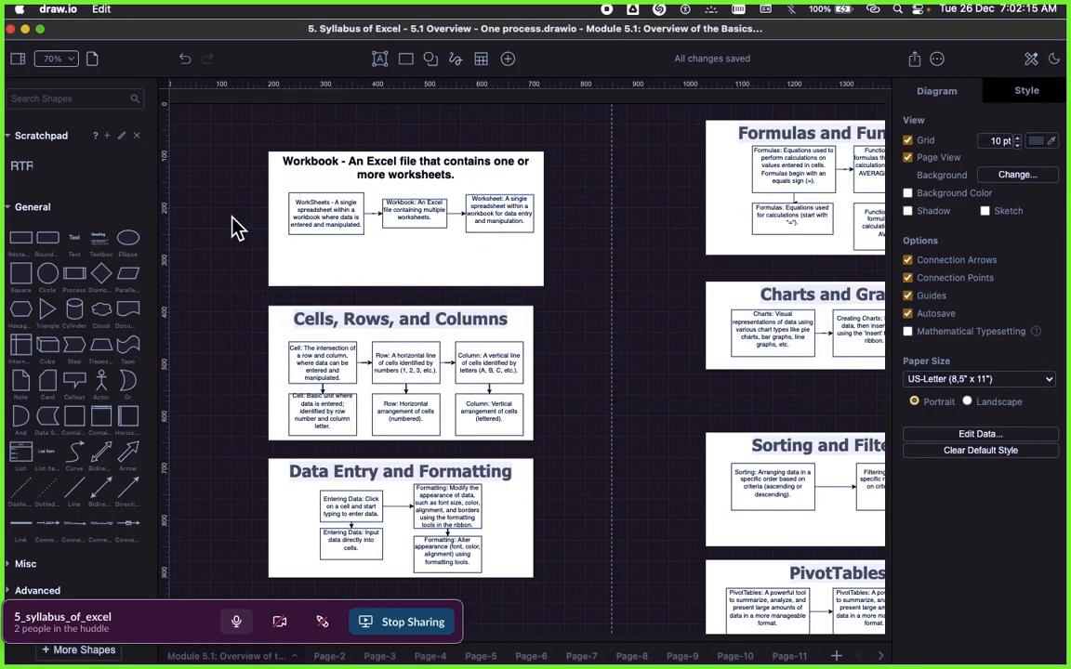
left_click(314, 149)
left_click(319, 163)
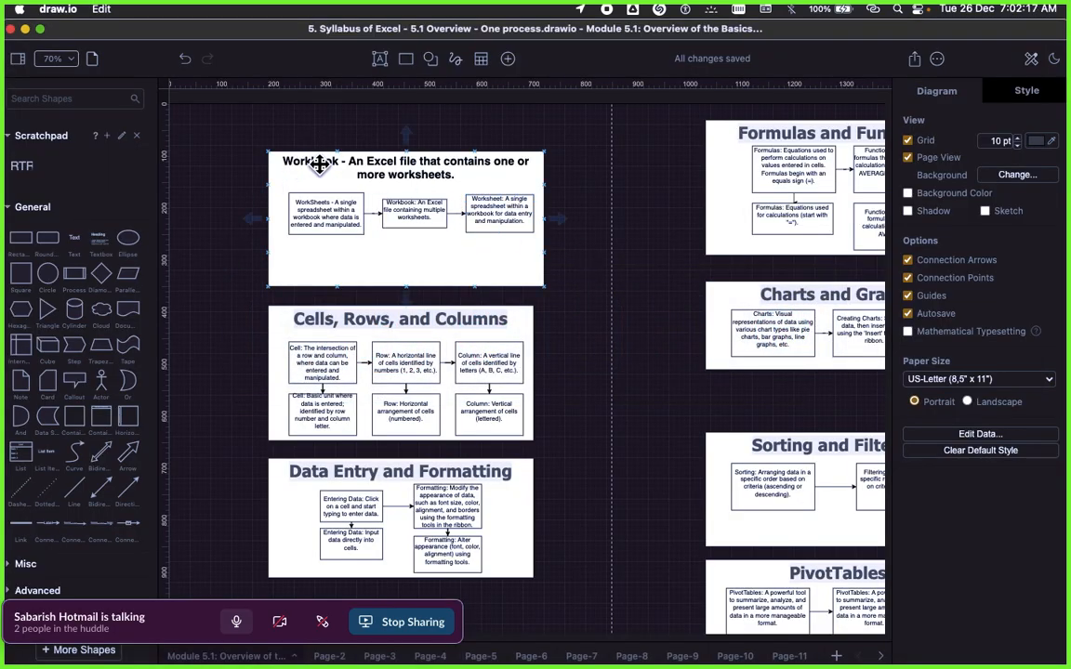
left_click(334, 153)
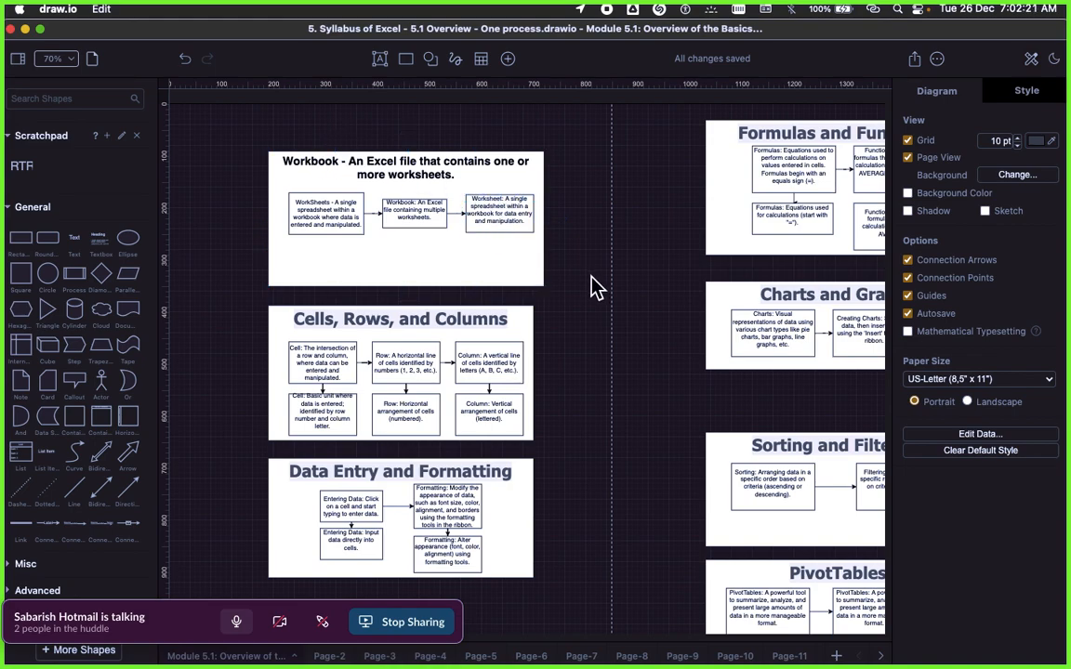
Step: Examine the Cells, Rows, and Columns block and the Data Entry and Formatting block beneath the Workbook block
scroll(588, 302, "down", 3)
left_click(313, 278)
left_click(252, 295)
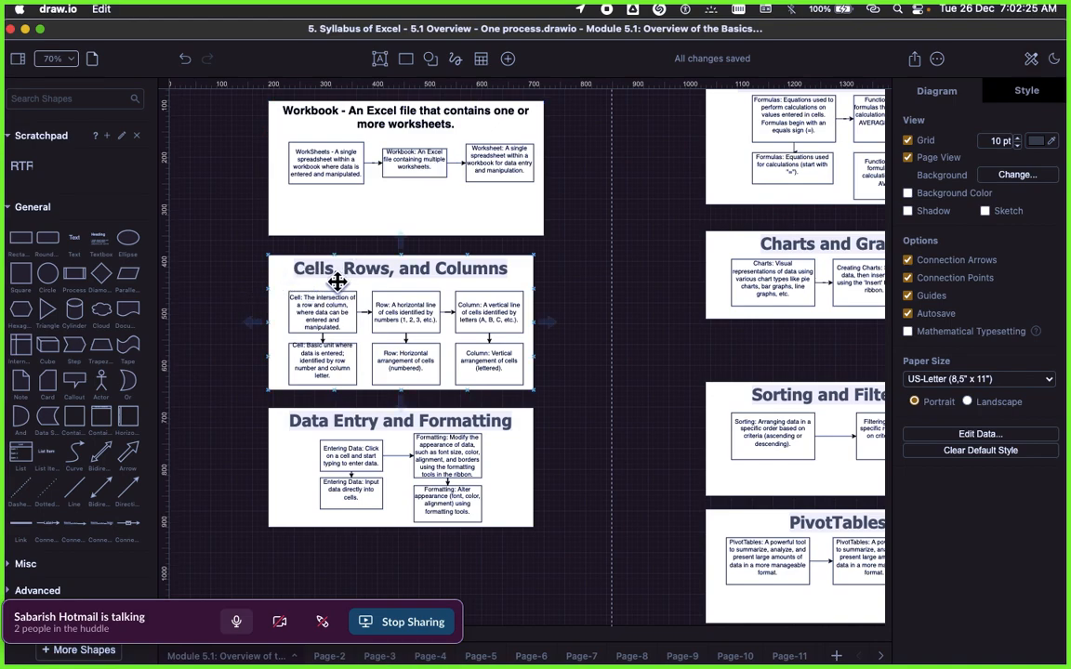
scroll(564, 327, "down", 5)
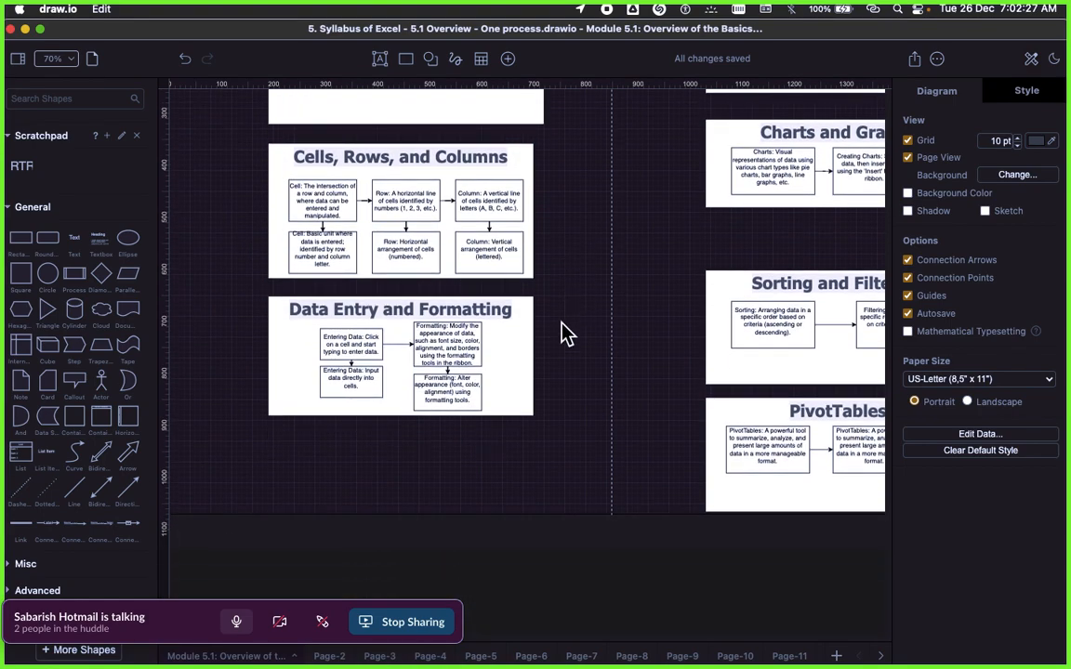
left_click(363, 294)
scroll(419, 294, "up", 1)
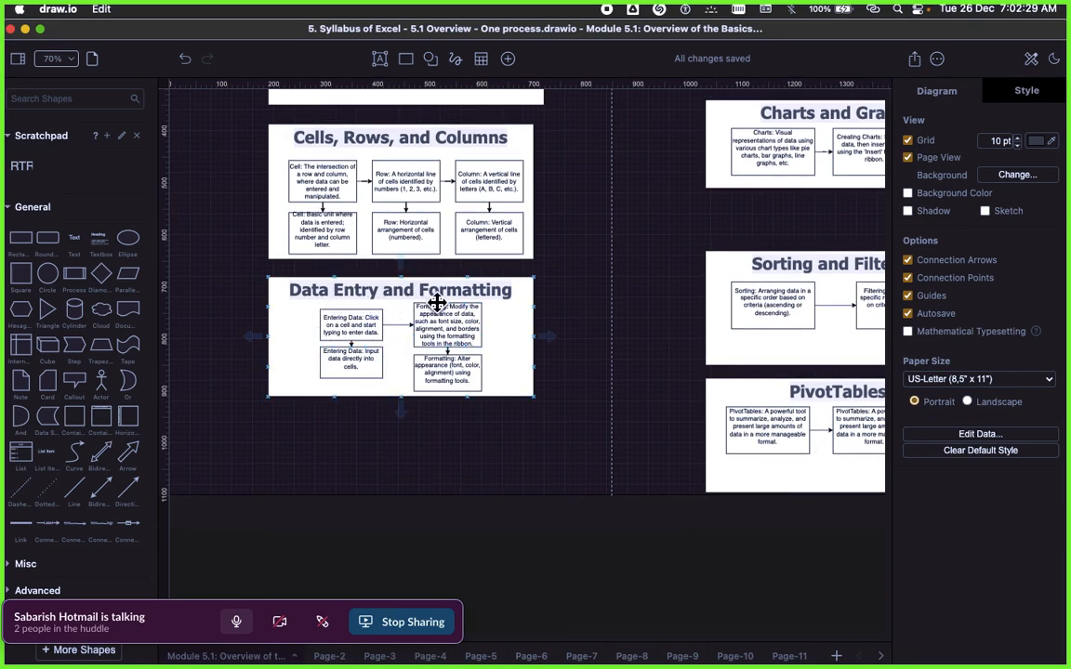
scroll(648, 277, "up", 1)
scroll(651, 286, "up", 5)
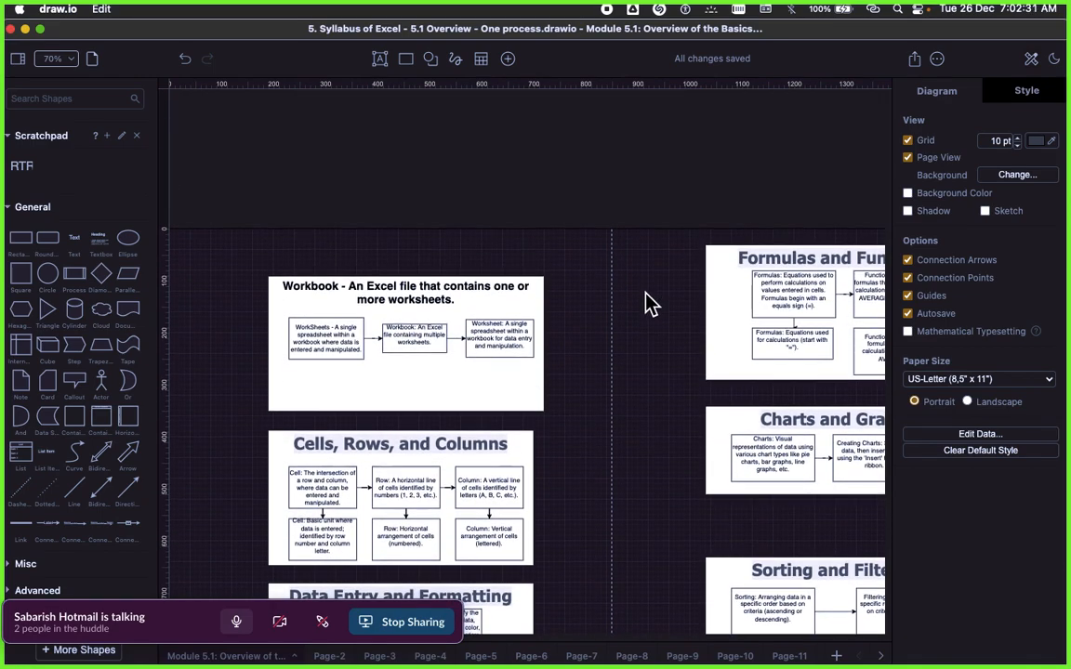
scroll(584, 330, "down", 8)
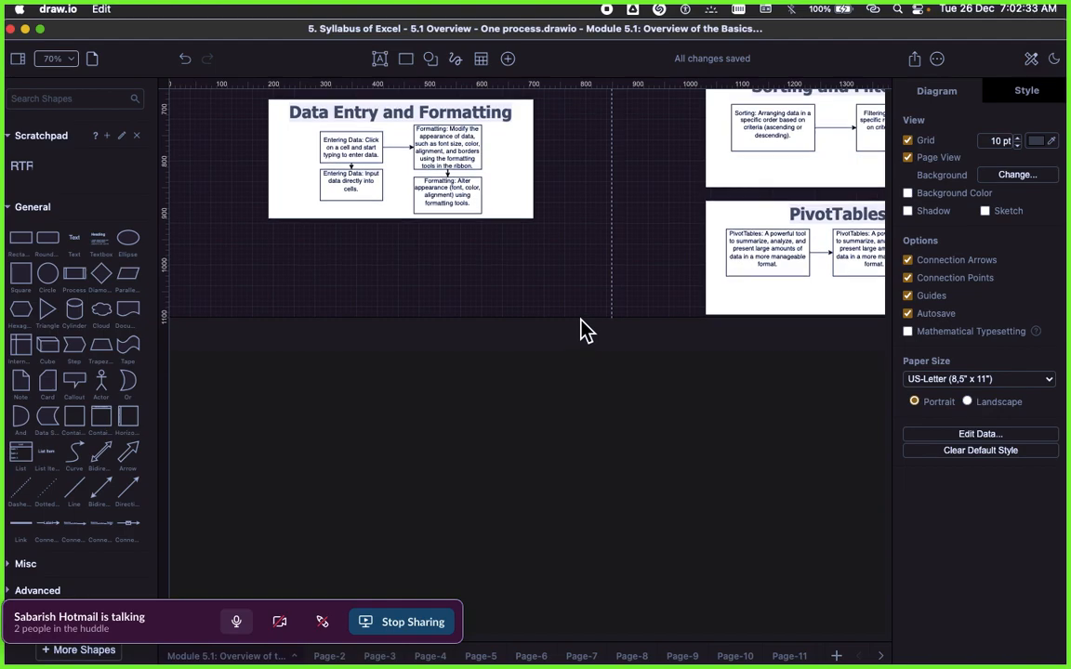
scroll(581, 333, "up", 2)
scroll(576, 336, "up", 6)
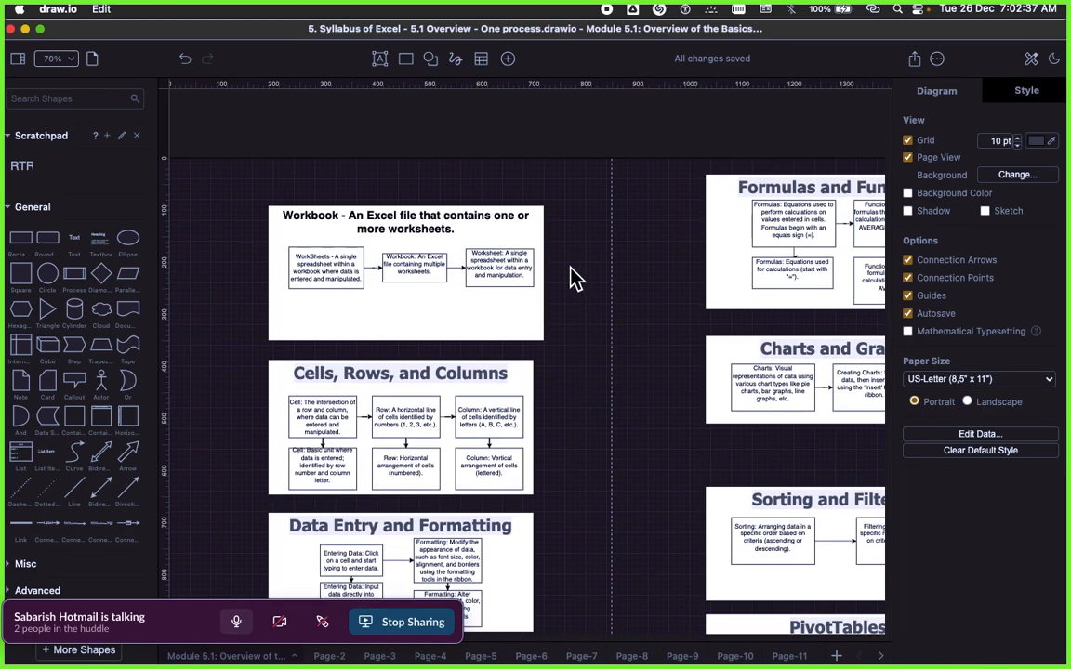
Step: Examine the diagram column covering Formulas and Functions, Charts and Graphs, Sorting and Filtering, and PivotTables
scroll(520, 278, "right", 5)
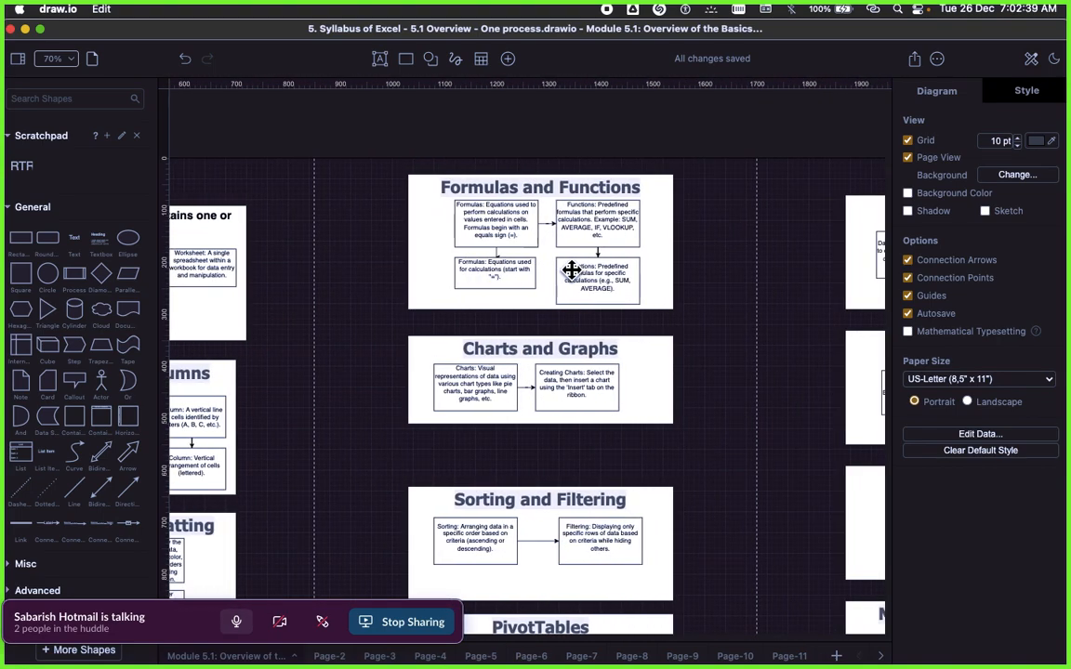
scroll(475, 243, "right", 2)
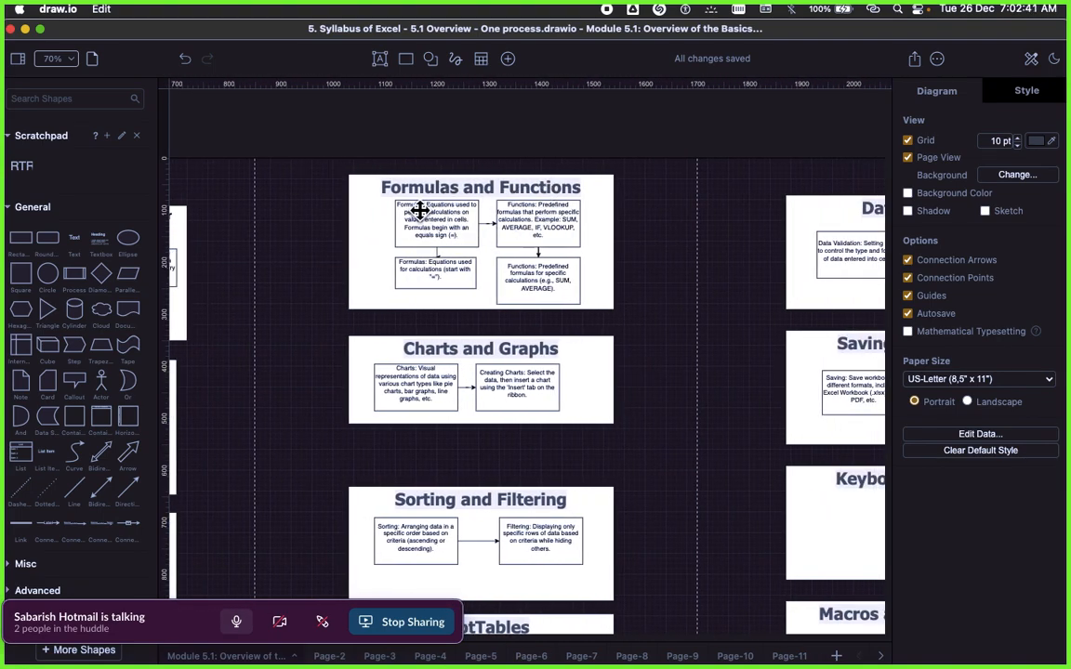
scroll(609, 358, "down", 2)
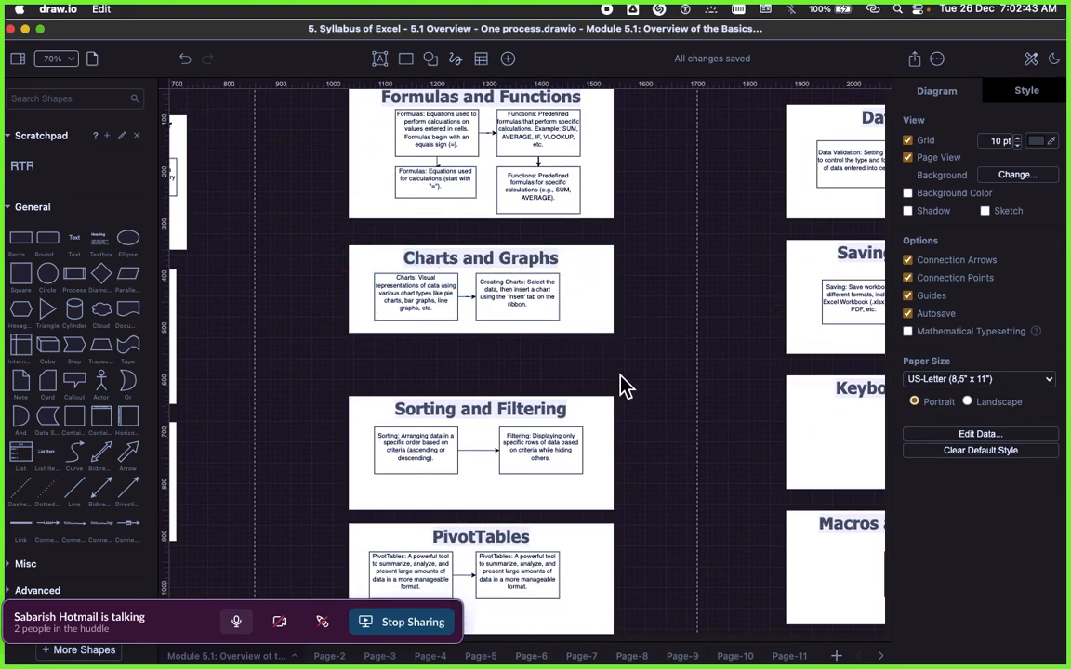
scroll(628, 386, "down", 3)
left_click(466, 338)
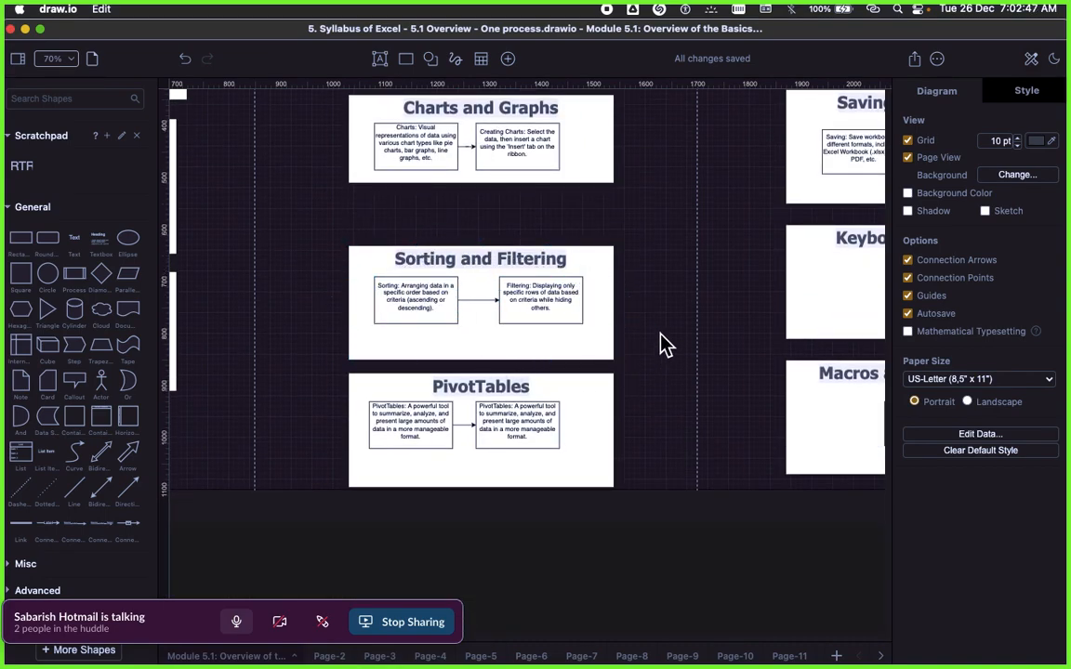
scroll(670, 332, "up", 1)
scroll(670, 332, "up", 10)
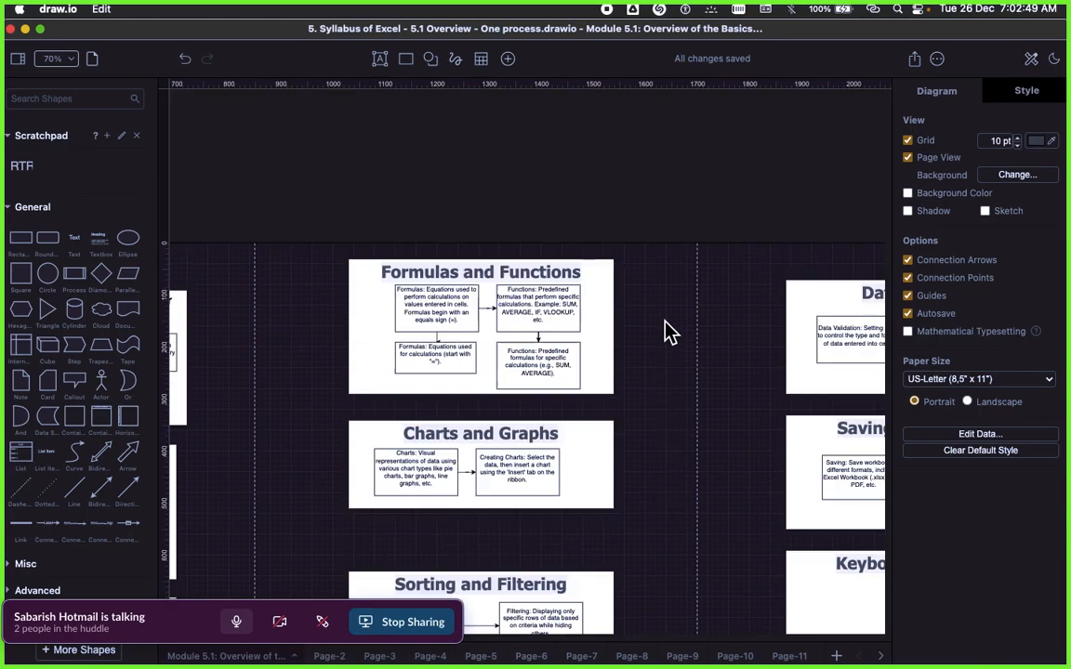
scroll(665, 344, "down", 9)
scroll(653, 287, "up", 5)
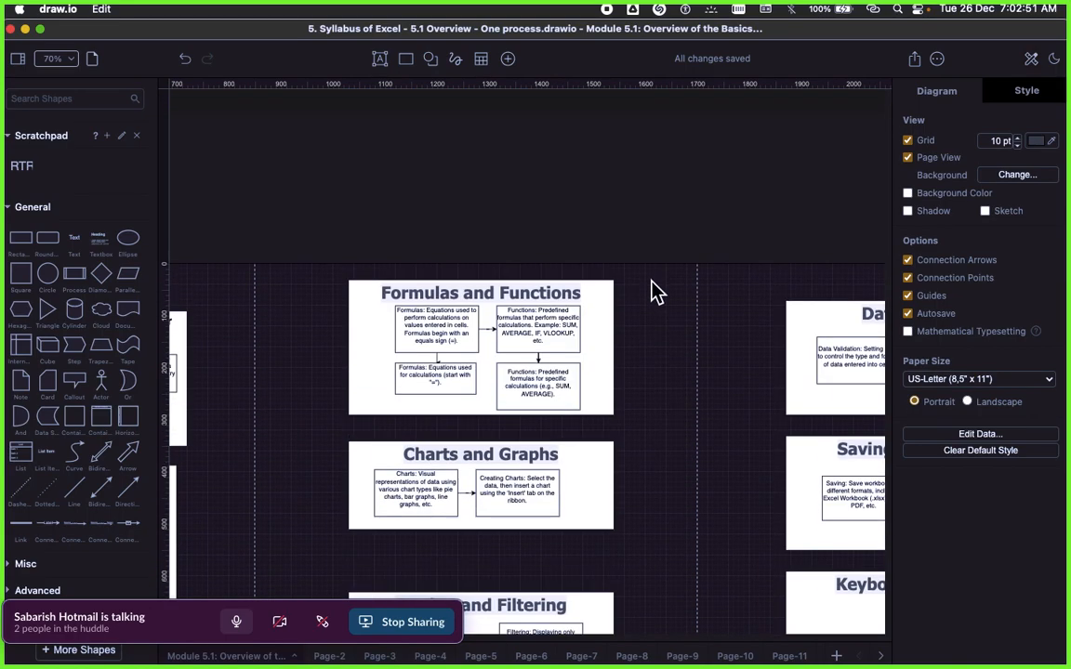
Step: Examine the diagram column covering Data Analysis, Saving and Sharing, Keyboard Shortcuts, and Macros and Automation
scroll(652, 287, "right", 10)
scroll(598, 318, "left", 2)
scroll(598, 318, "right", 1)
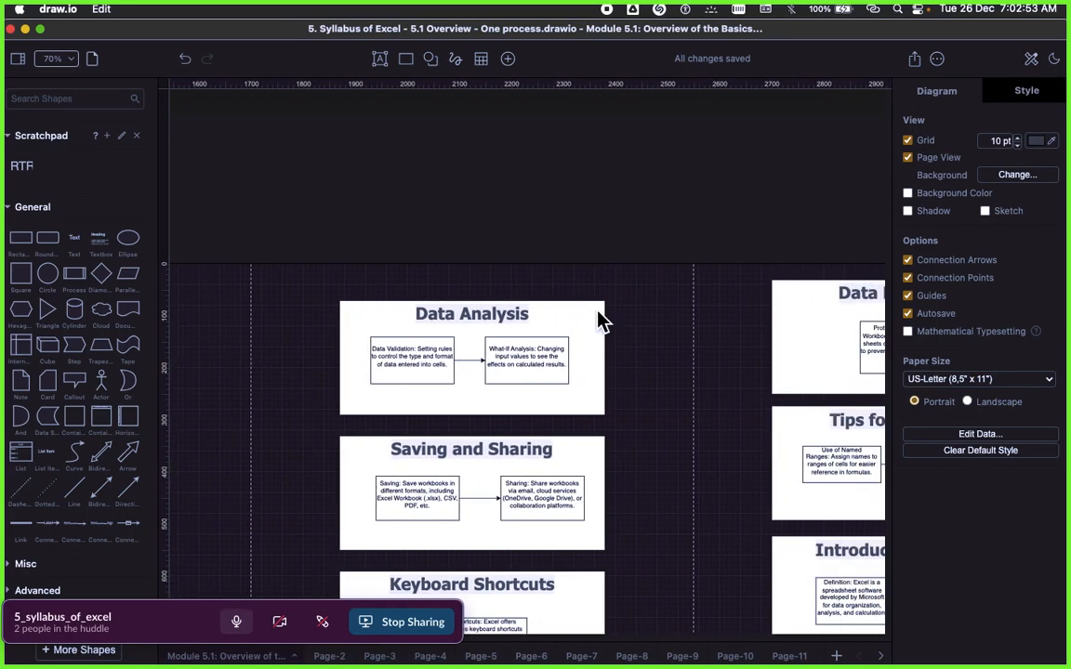
scroll(588, 313, "down", 1)
scroll(617, 340, "down", 1)
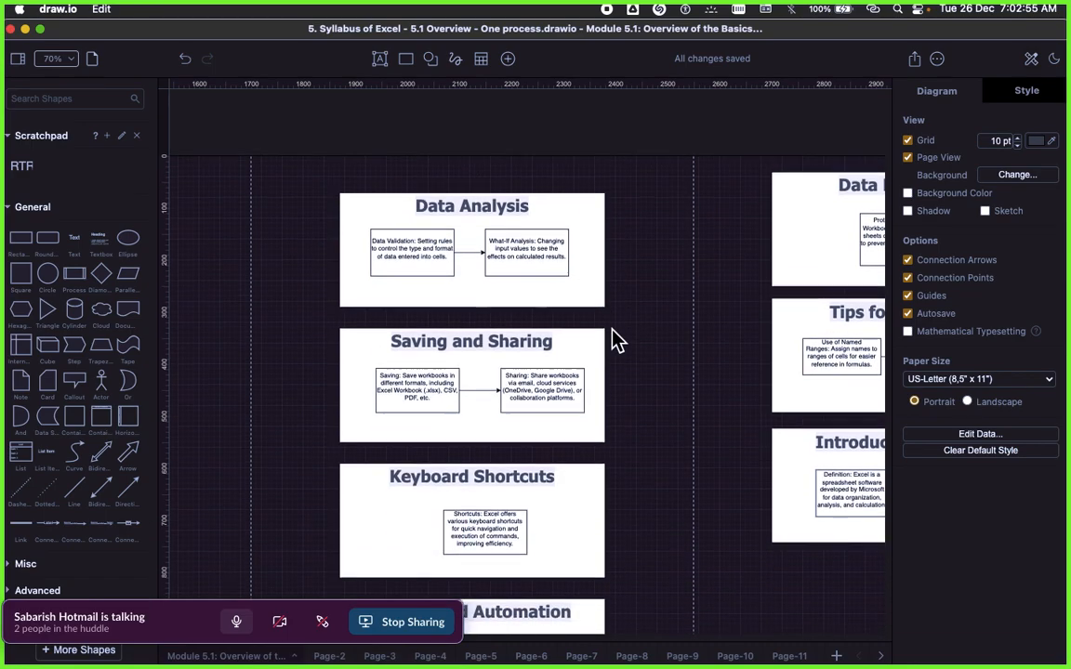
left_click(458, 344)
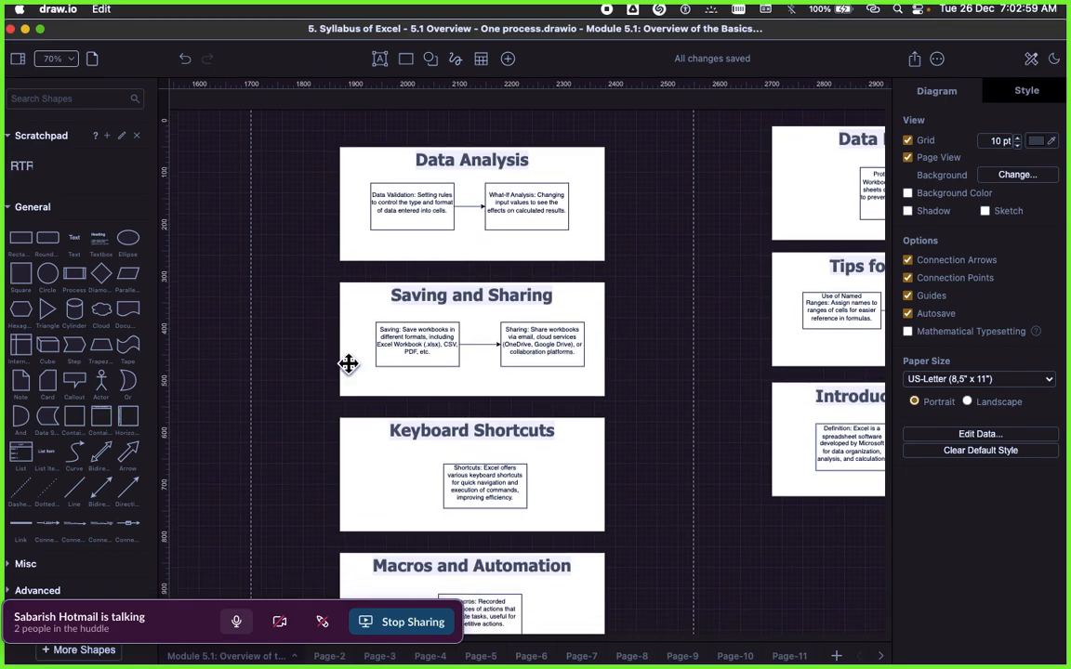
scroll(645, 414, "down", 3)
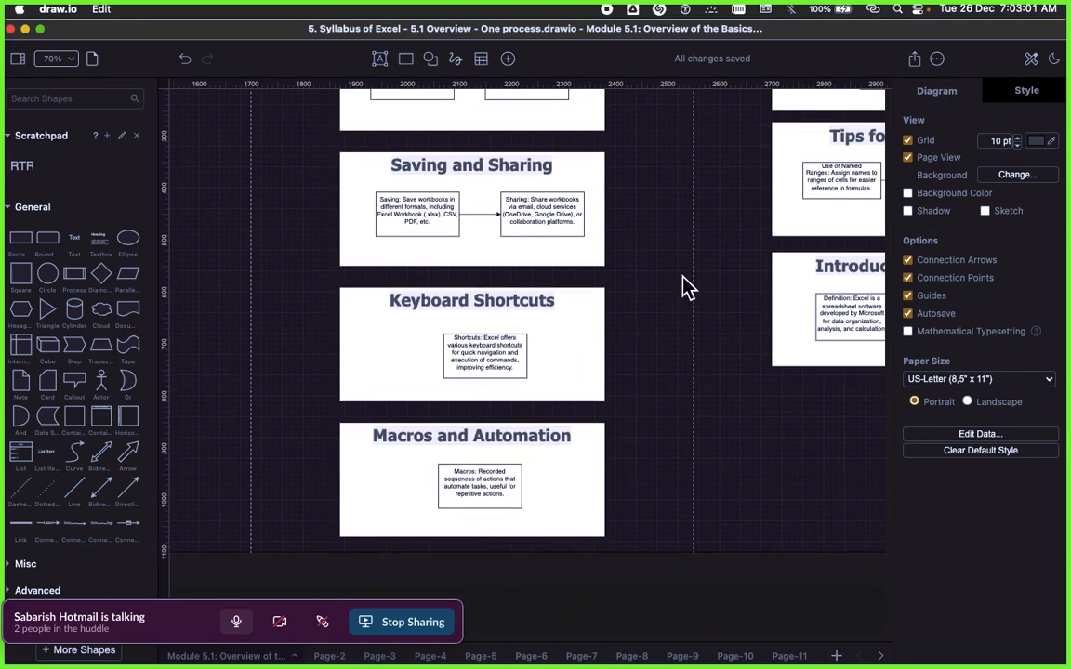
scroll(679, 288, "up", 6)
Step: Examine the Data Protection, Tips for Efficiency, and Introduction to Excel blocks
scroll(665, 332, "right", 4)
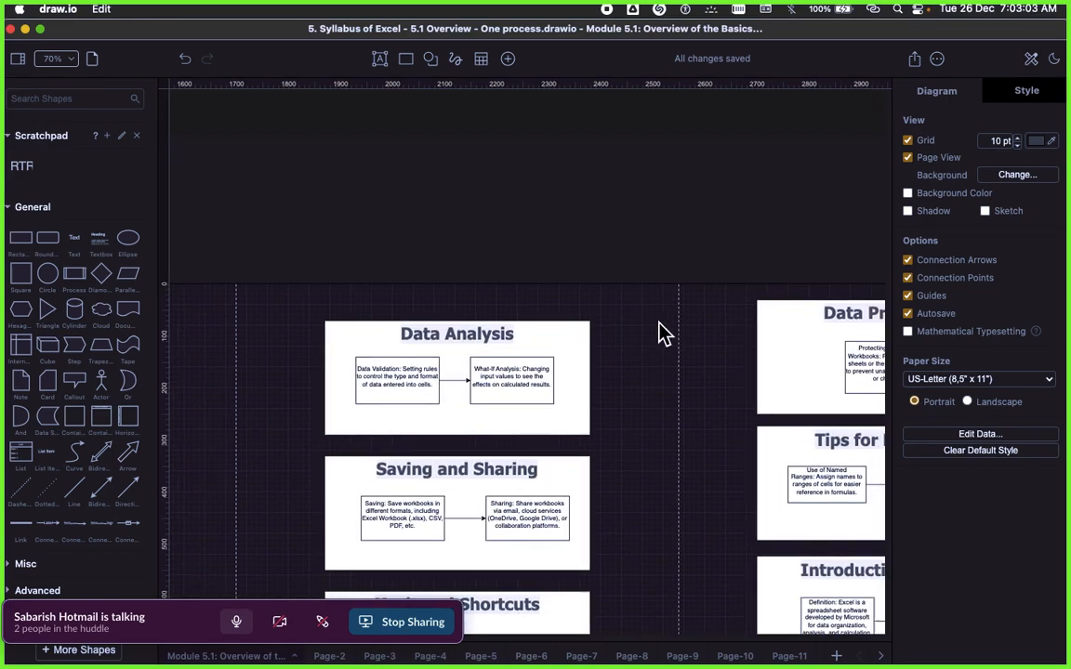
scroll(661, 330, "right", 5)
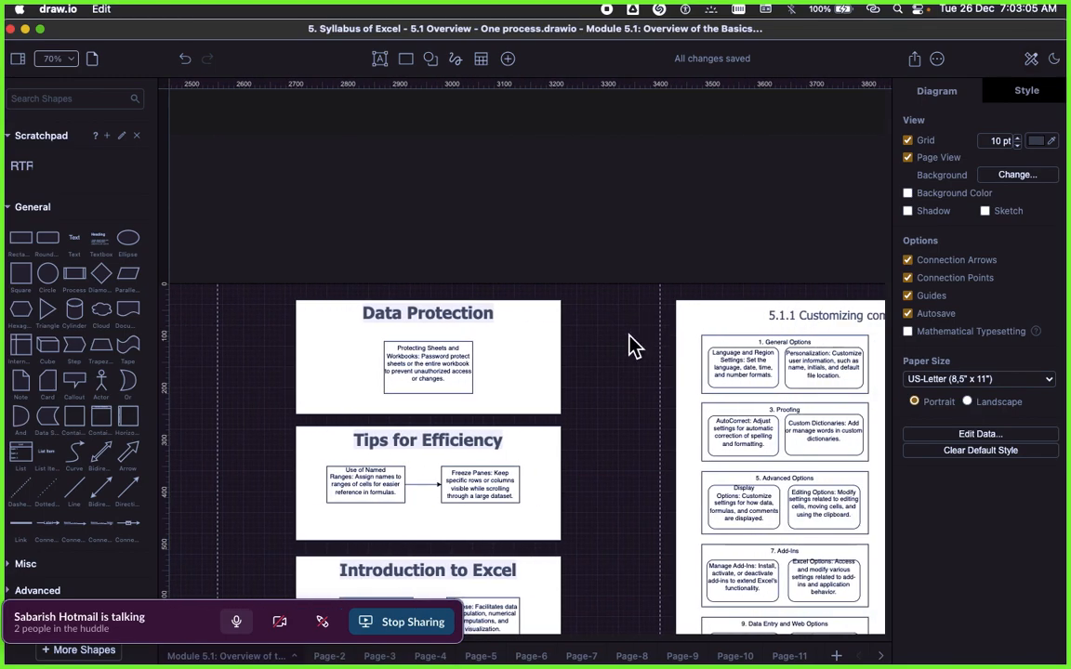
scroll(558, 325, "down", 1)
scroll(530, 364, "down", 2)
left_click(523, 349)
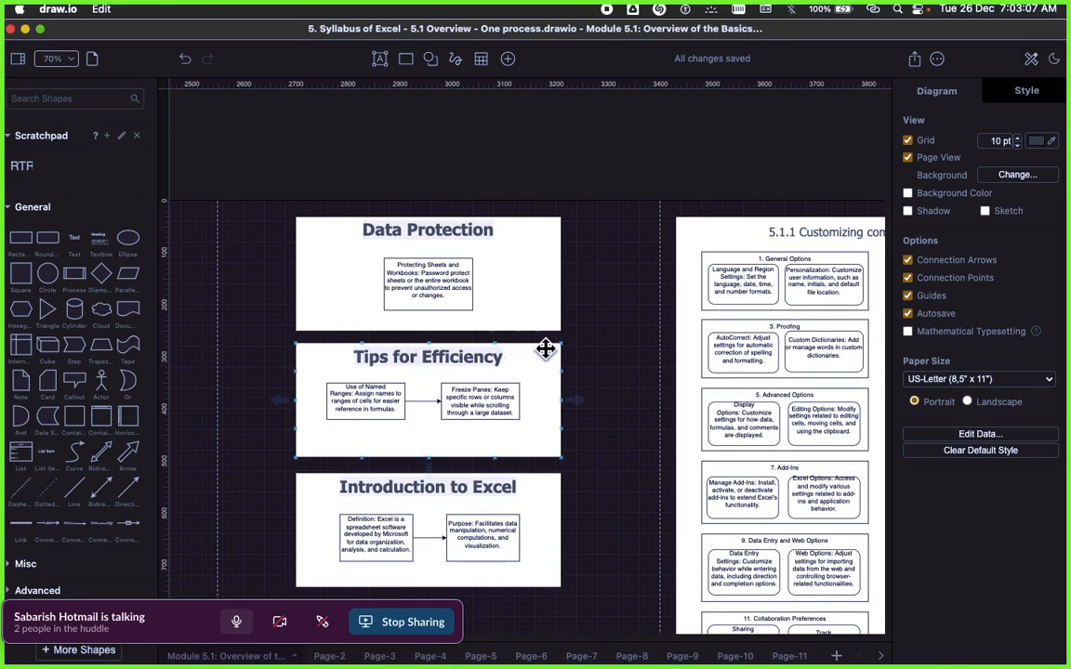
scroll(610, 377, "down", 2)
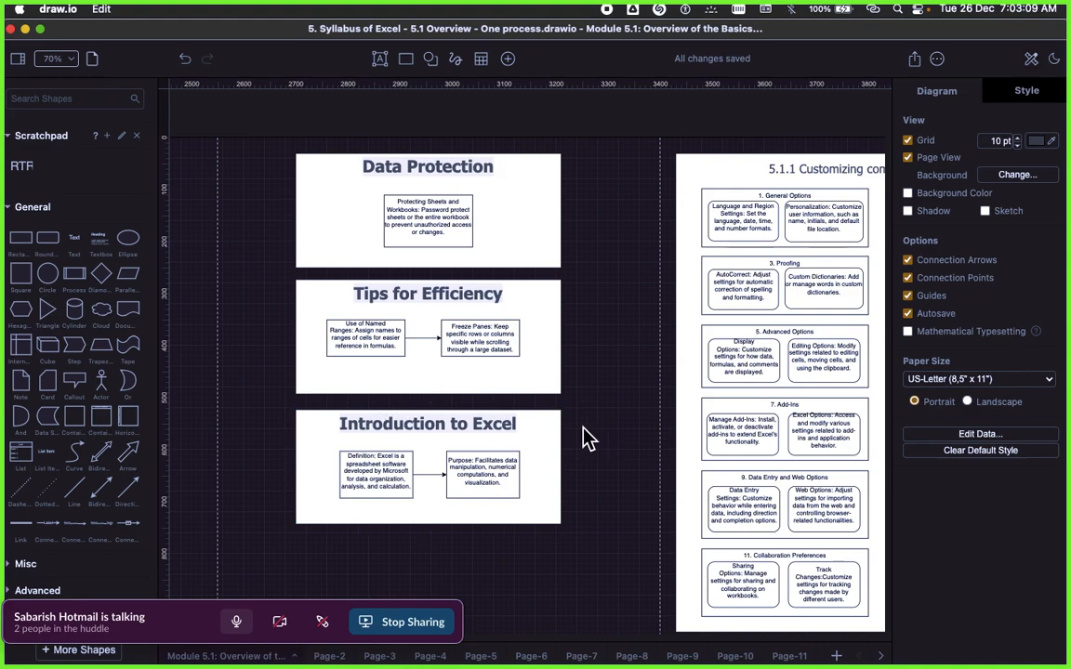
left_click_drag(587, 279, 259, 559)
left_click(598, 316)
Step: Review the odd-numbered groups of the 5.1.1 Customizing common options in Excel diagram, from General Options to Collaboration Preferences
scroll(598, 240, "right", 10)
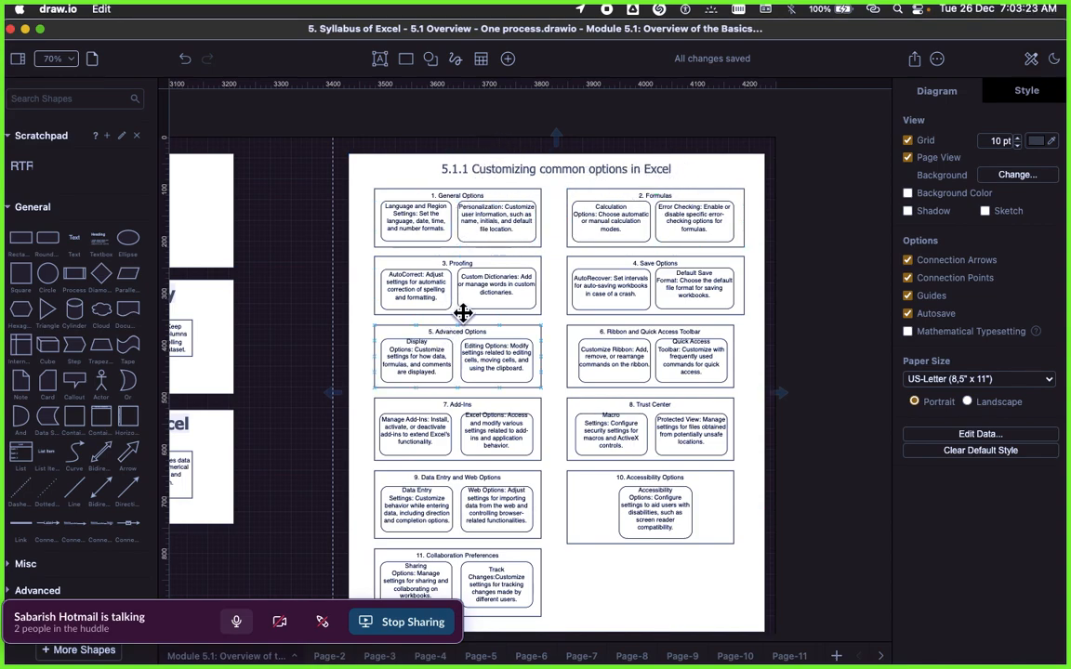
left_click(450, 196)
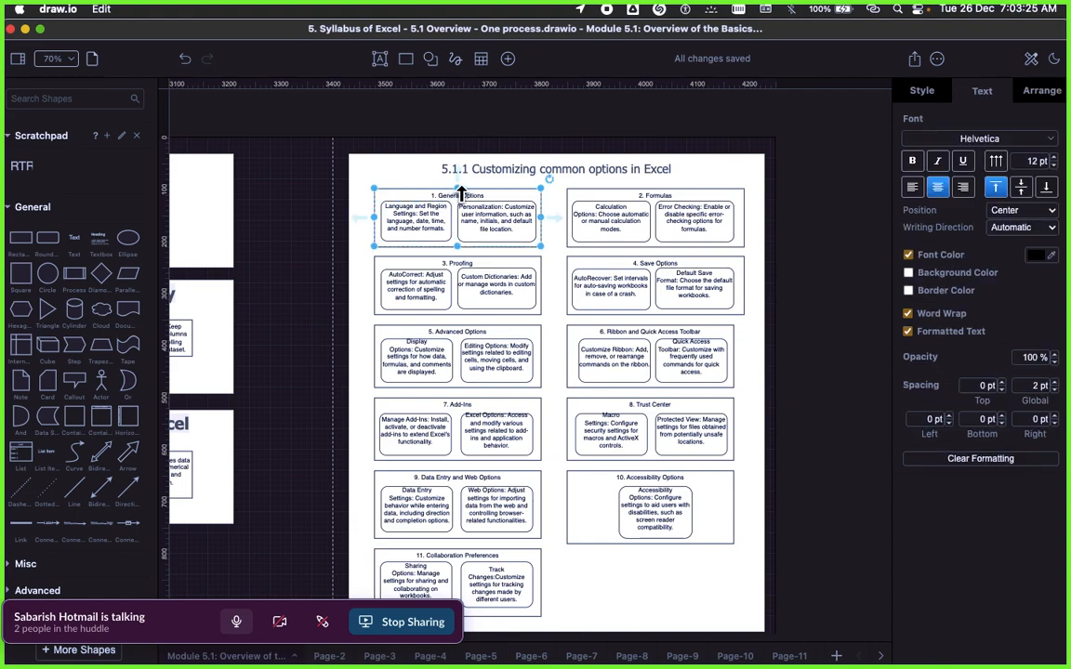
left_click(457, 274)
left_click(453, 340)
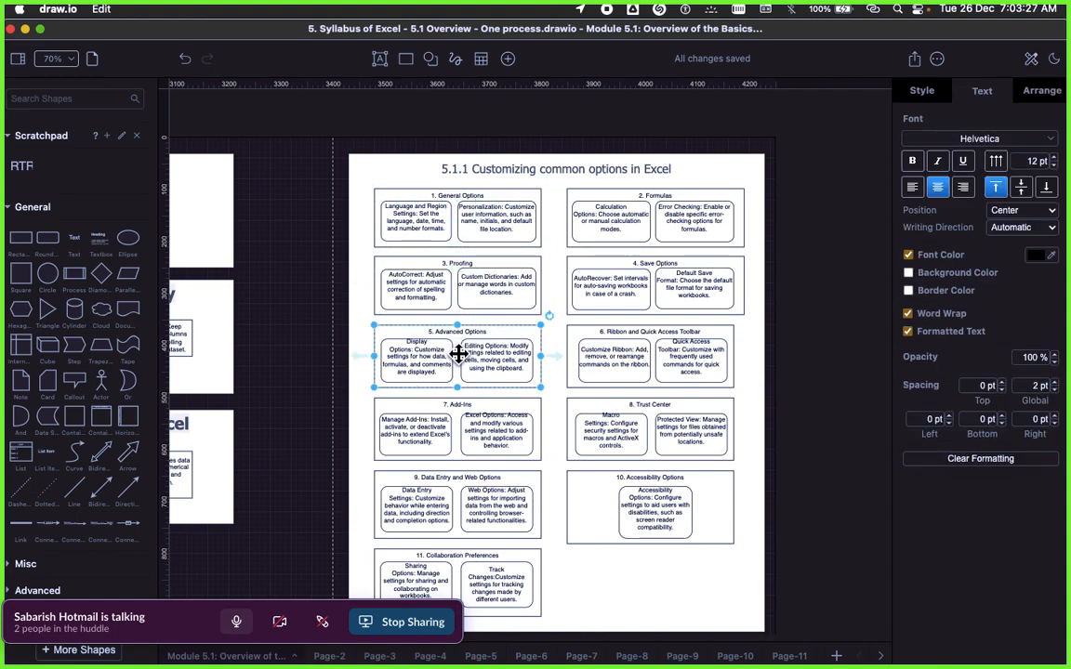
left_click(450, 411)
left_click(454, 482)
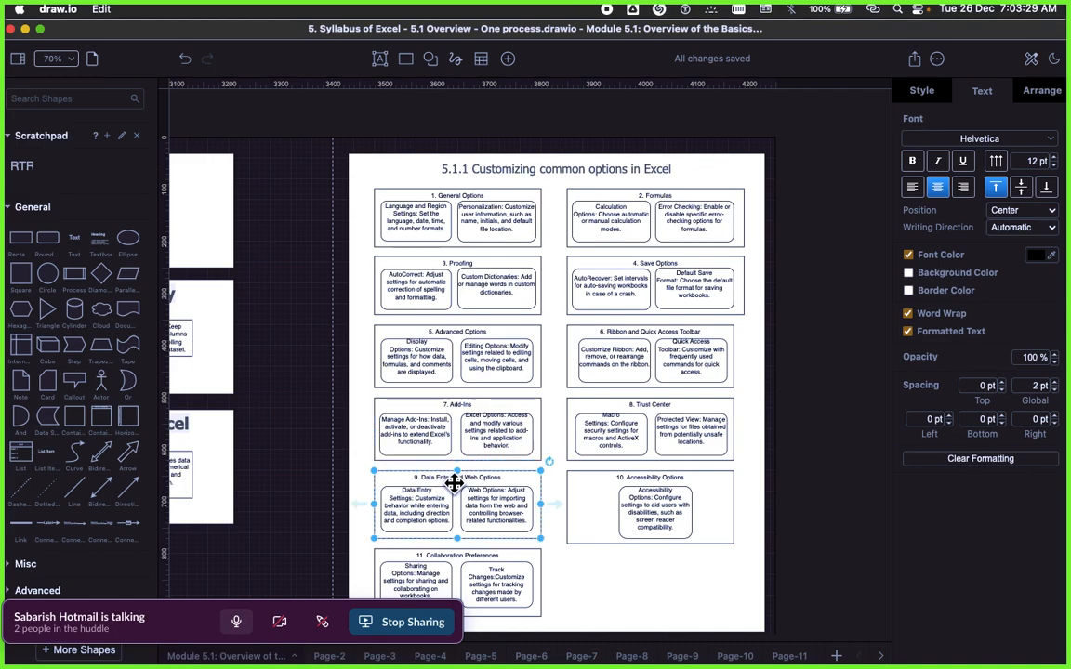
scroll(475, 521, "down", 1)
left_click(462, 554)
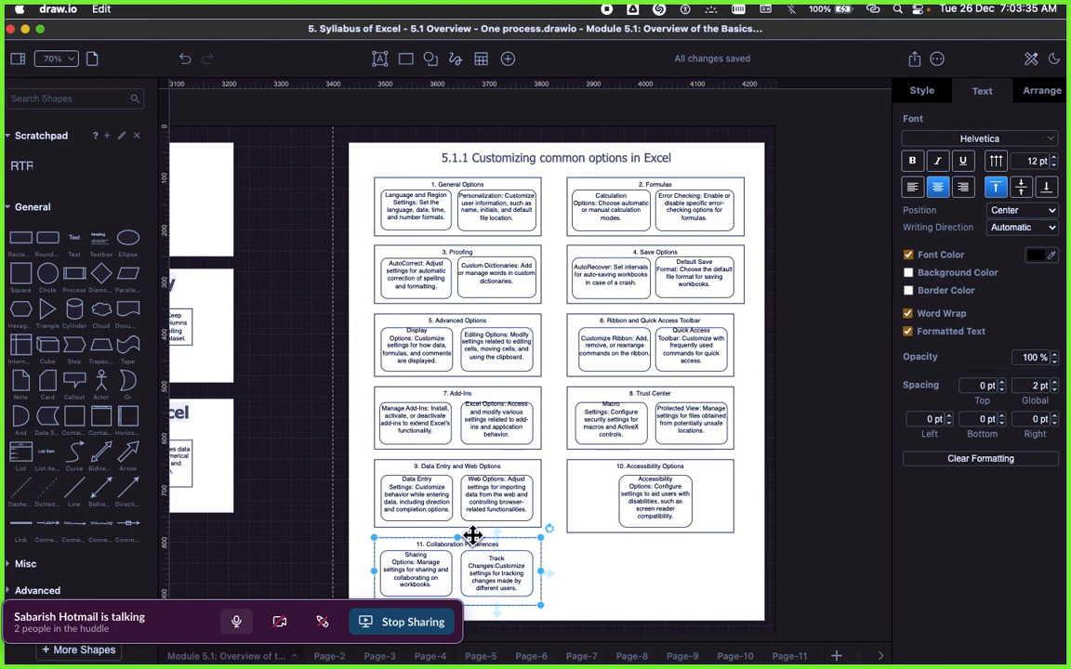
Step: Review the even-numbered groups of the 5.1.1 diagram, from Formulas to Accessibility Options, and leave nothing selected
left_click(464, 139)
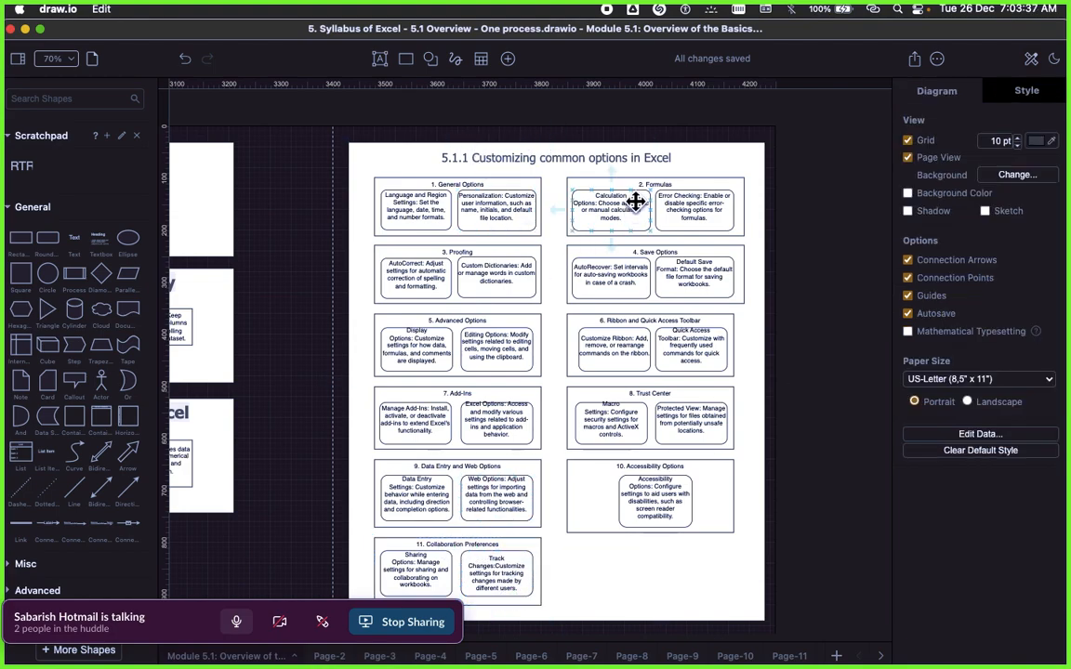
left_click(637, 186)
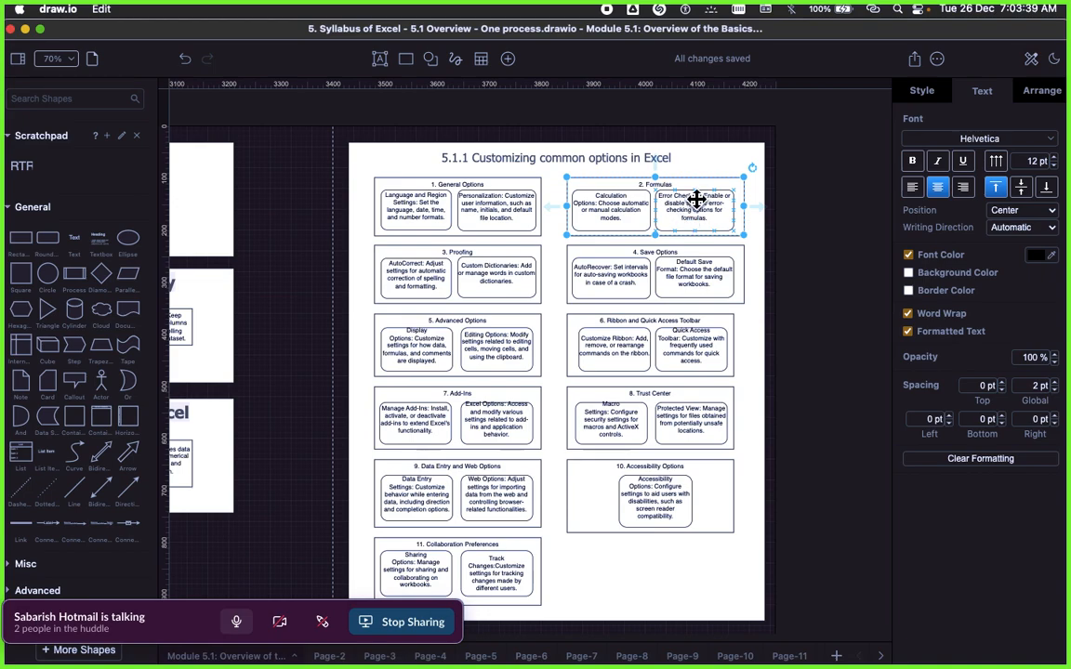
left_click(701, 133)
left_click(668, 189)
left_click(668, 253)
left_click(658, 326)
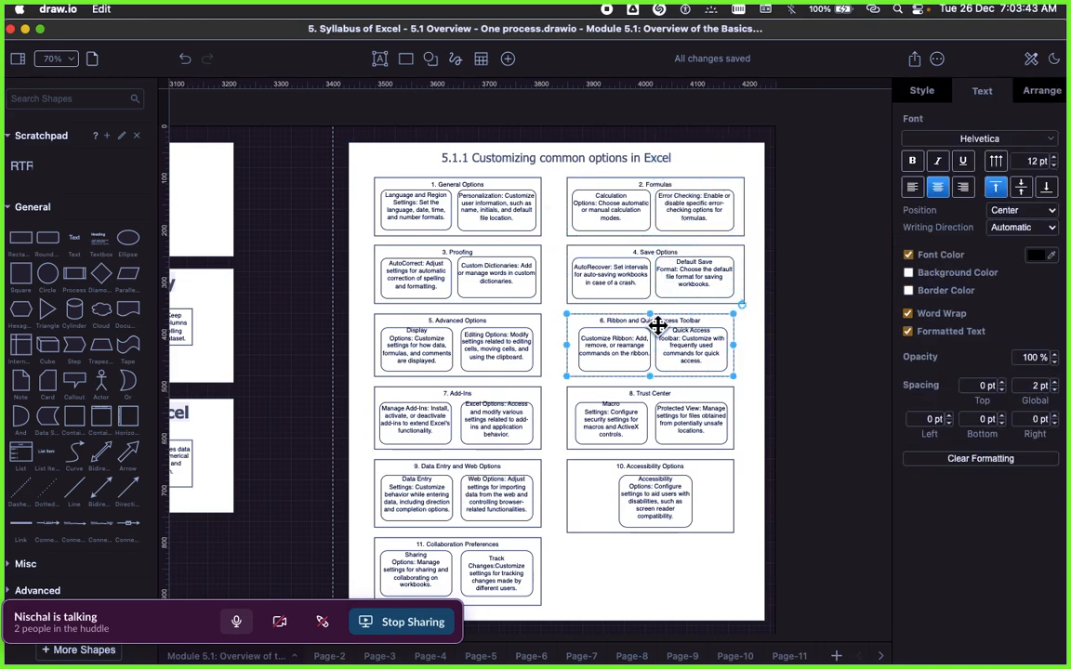
left_click(650, 397)
left_click(569, 482)
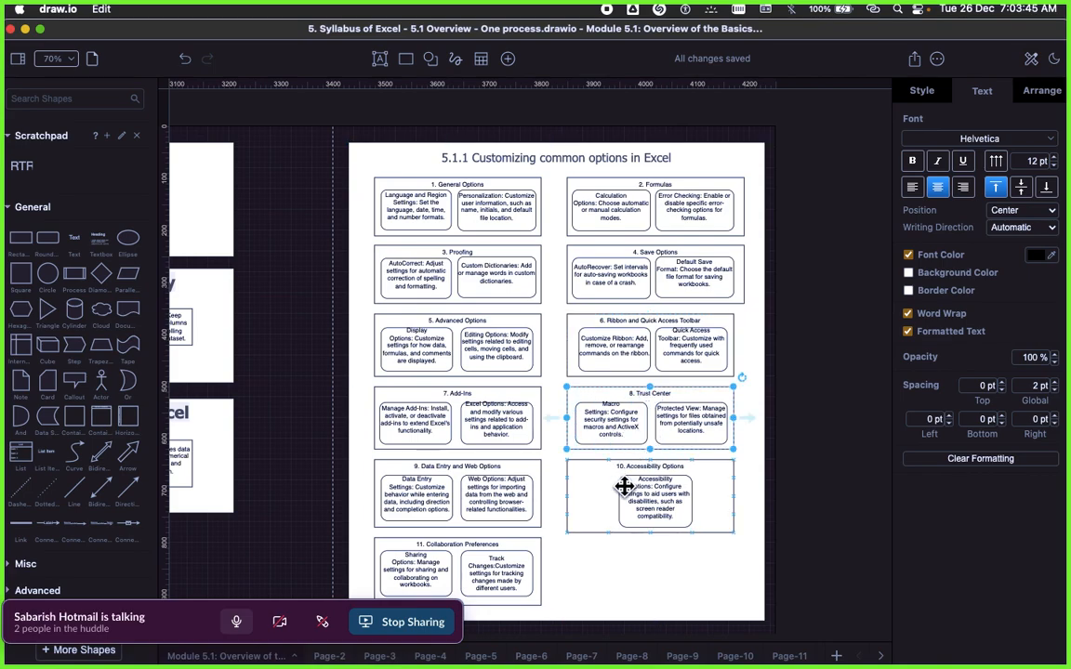
left_click(576, 122)
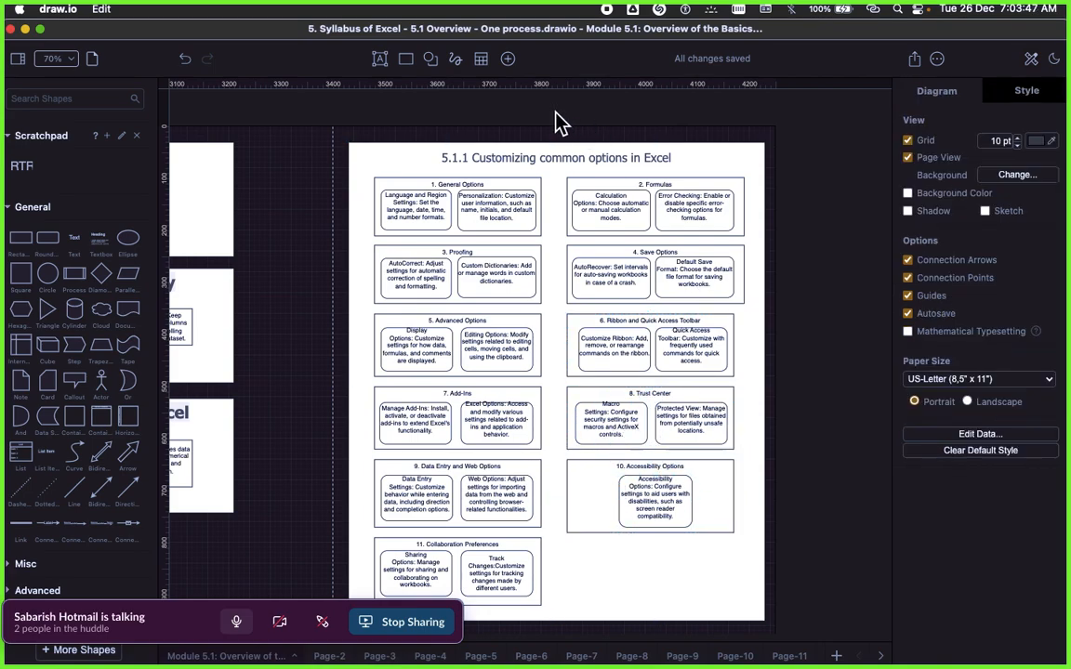
Step: Switch to Preview and examine the 5.1 Overview of the Basics and 5.2 Working with Functions blocks of the Syllabus of Excel module
scroll(565, 340, "down", 2)
scroll(502, 302, "up", 2)
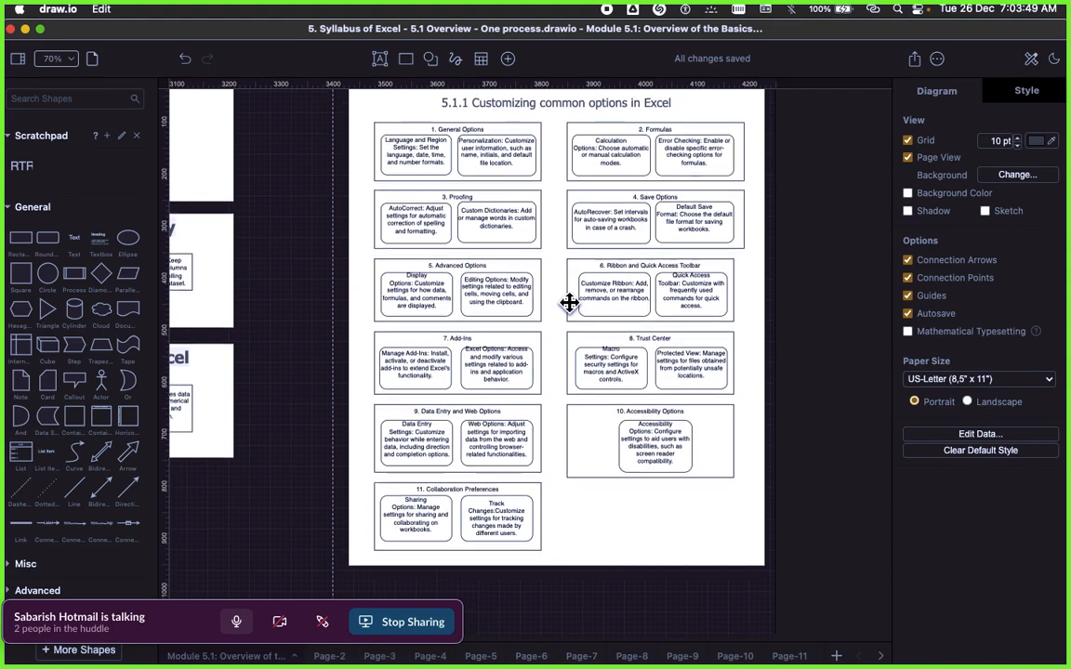
key("super+Tab")
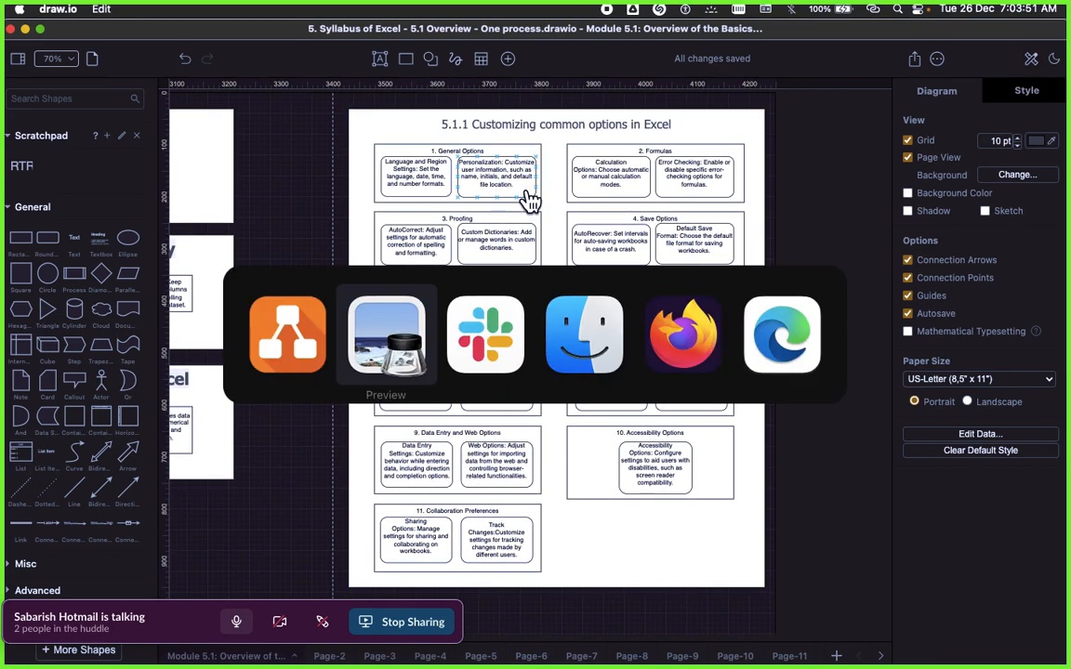
left_click(519, 176)
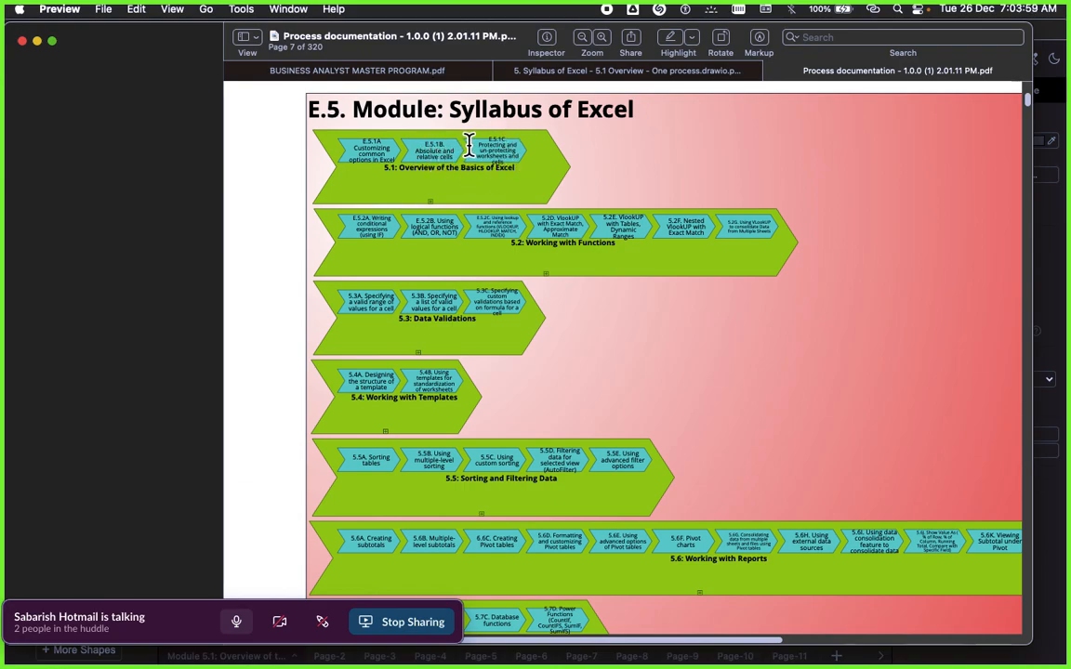
left_click_drag(411, 149, 524, 161)
left_click(537, 173)
left_click_drag(515, 247, 613, 250)
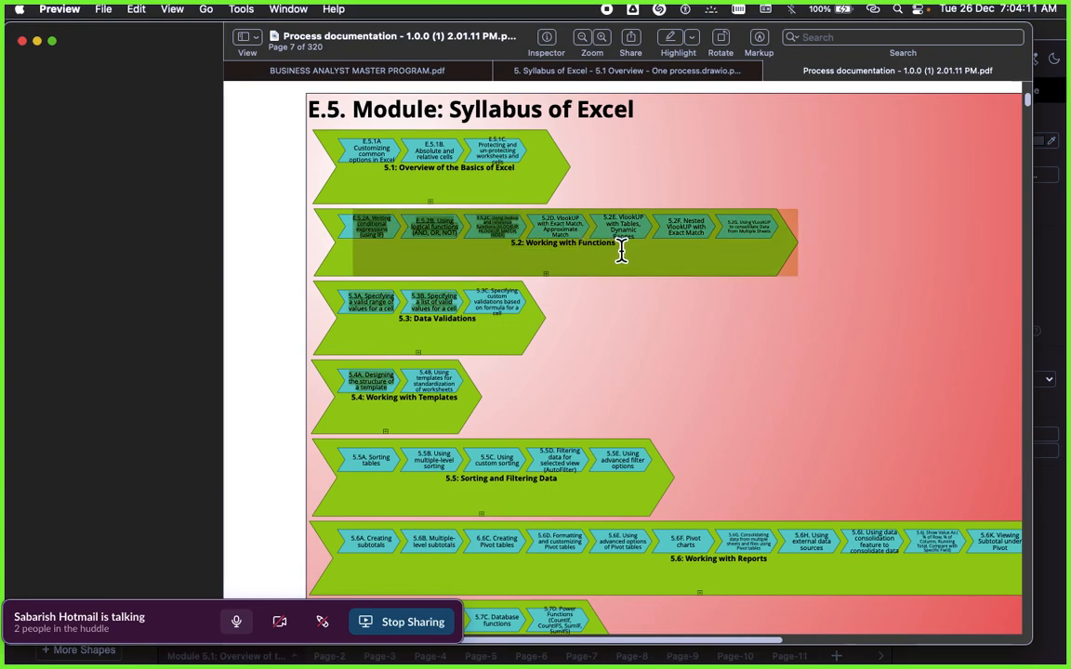
left_click(537, 240)
left_click_drag(513, 244, 623, 251)
left_click(513, 243)
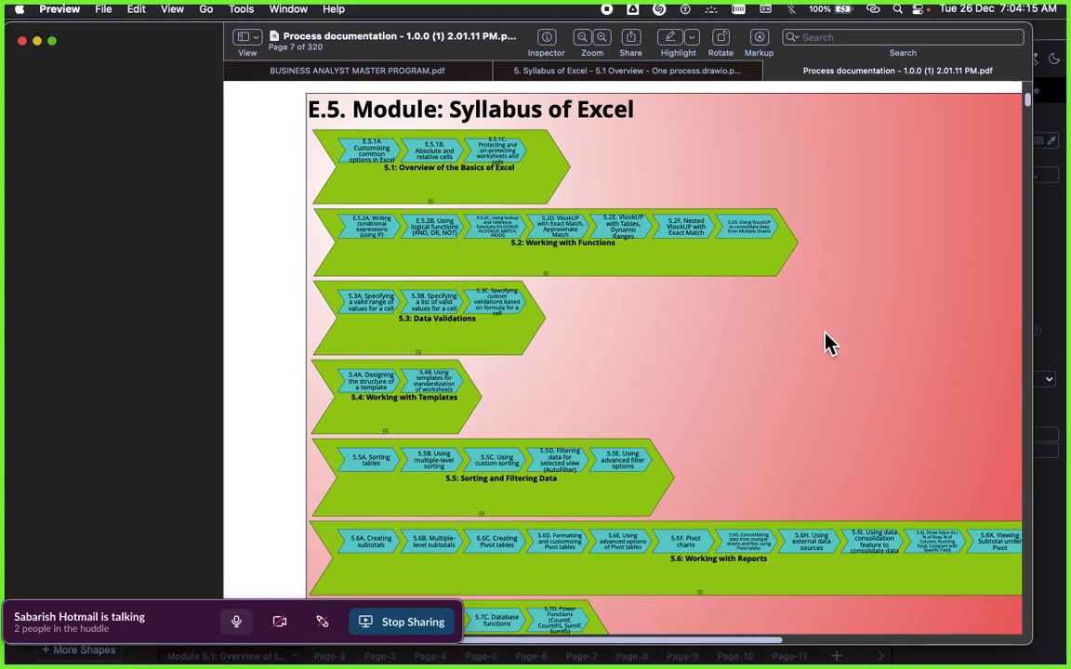
Step: Switch back to draw.io and view the whole 5.1.1 Customizing common options in Excel diagram
key("super+Tab")
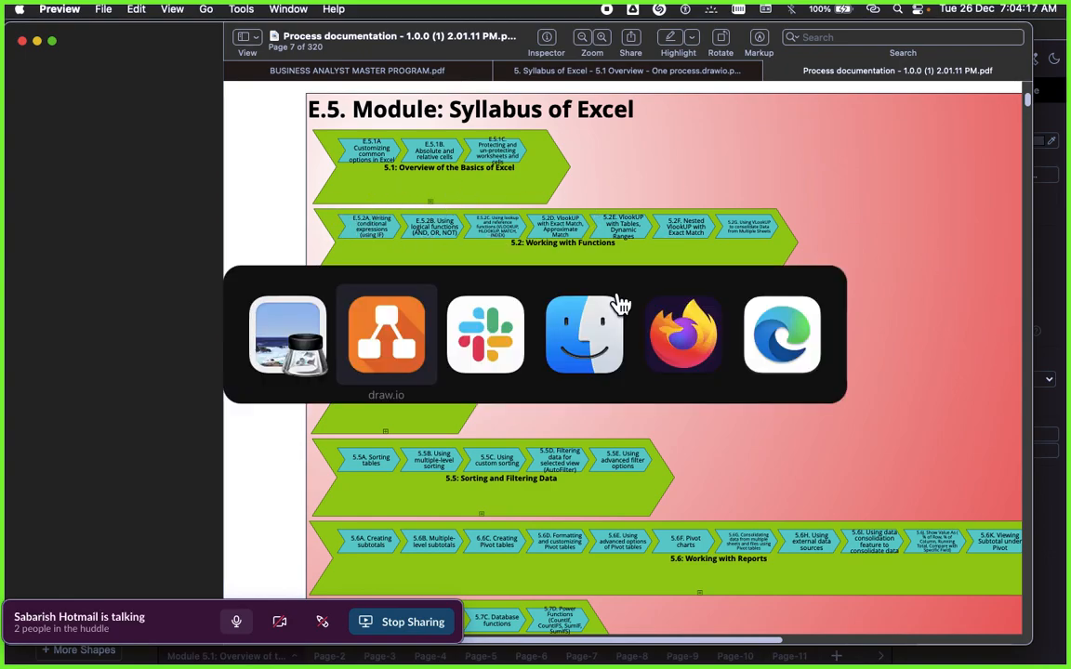
key("super+Tab")
key("super+Tab")
key("super+Tab")
key("super+Tab")
key("super+Tab")
key("super+Tab")
key("super+Tab")
key("super+Tab")
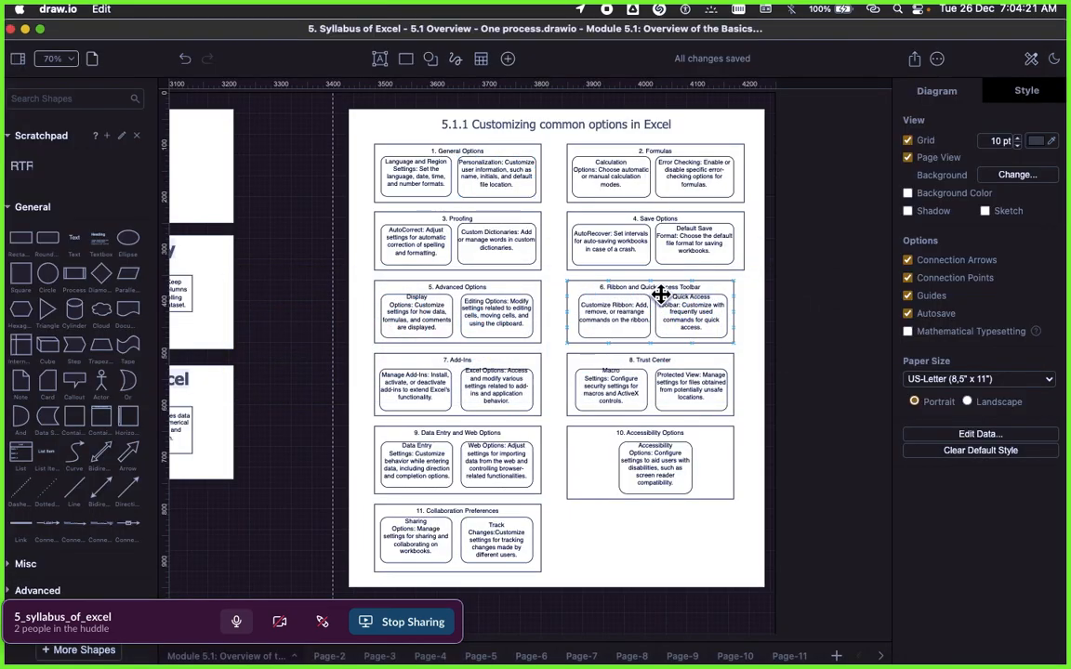
scroll(804, 346, "right", 5)
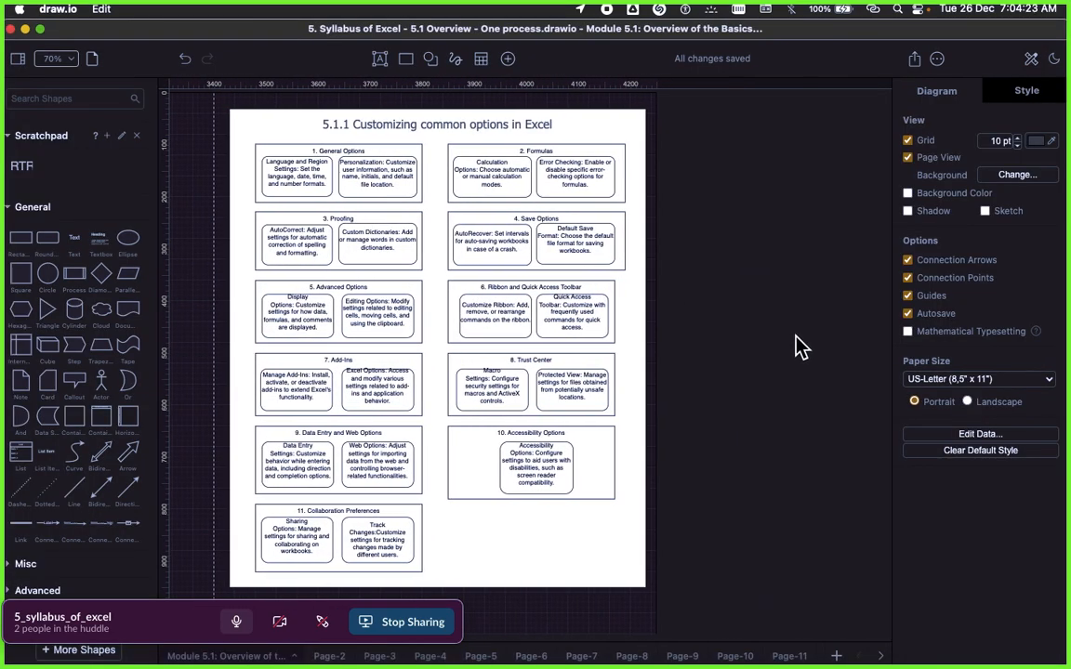
Step: Switch to Microsoft Edge, dismiss the Not available message and reload the Signavio Explorer page
key("super+Tab")
key("super+Tab")
key("super+Tab")
key("super+Tab")
key("super+Tab")
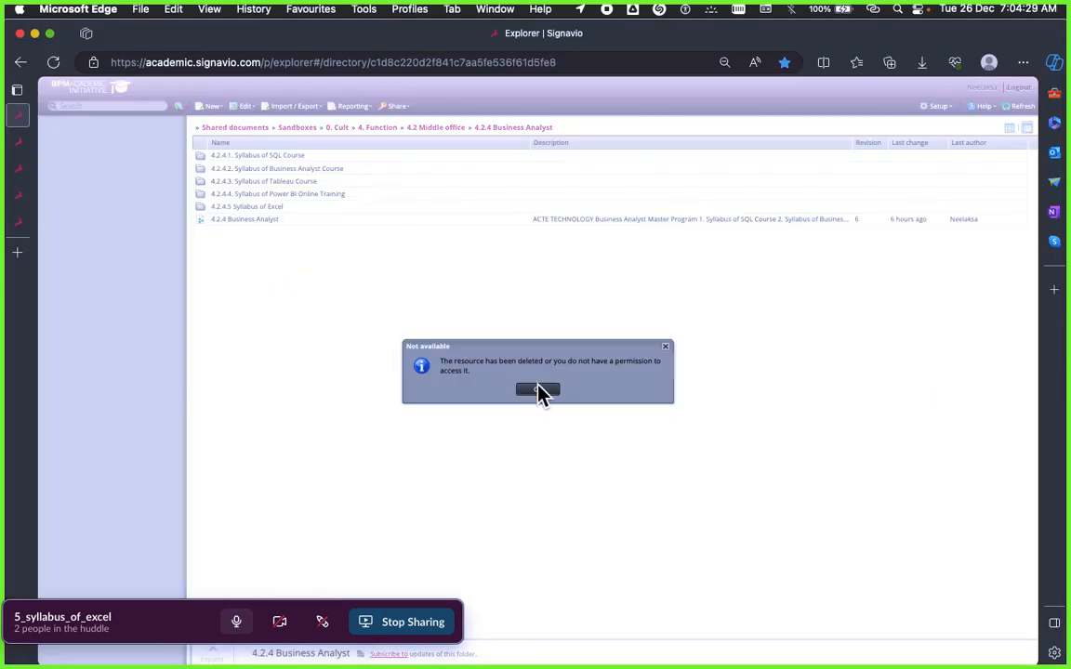
key("Return")
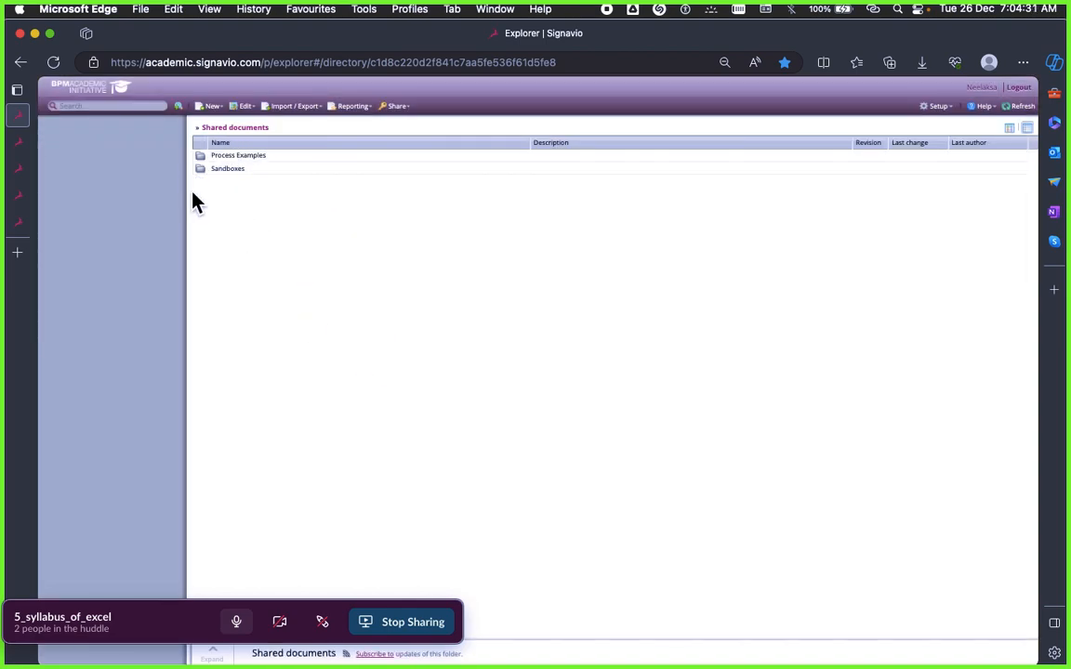
left_click(53, 63)
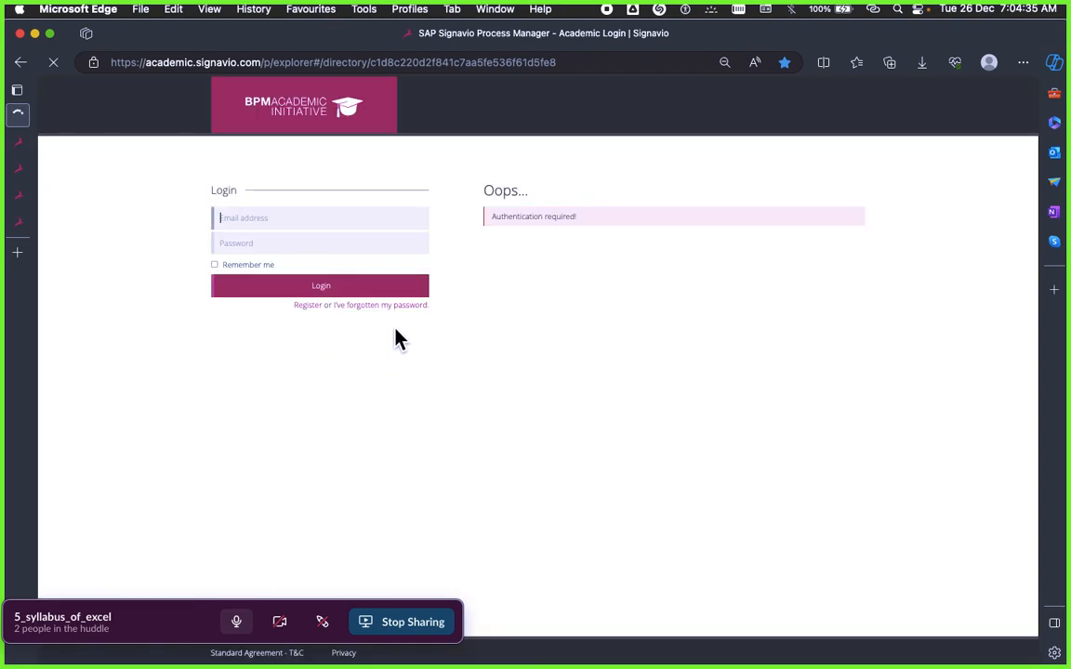
Step: Log in to Signavio with Remember me enabled and close the Enterprise architecture modeling notice
left_click(216, 266)
left_click(270, 288)
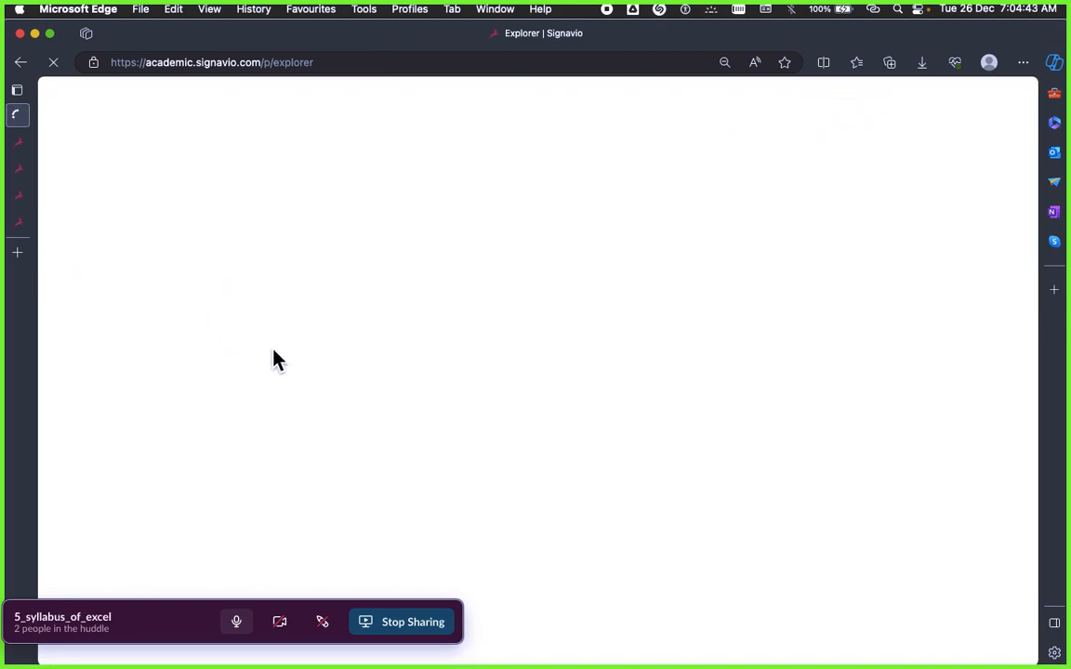
mouse_move(20, 167)
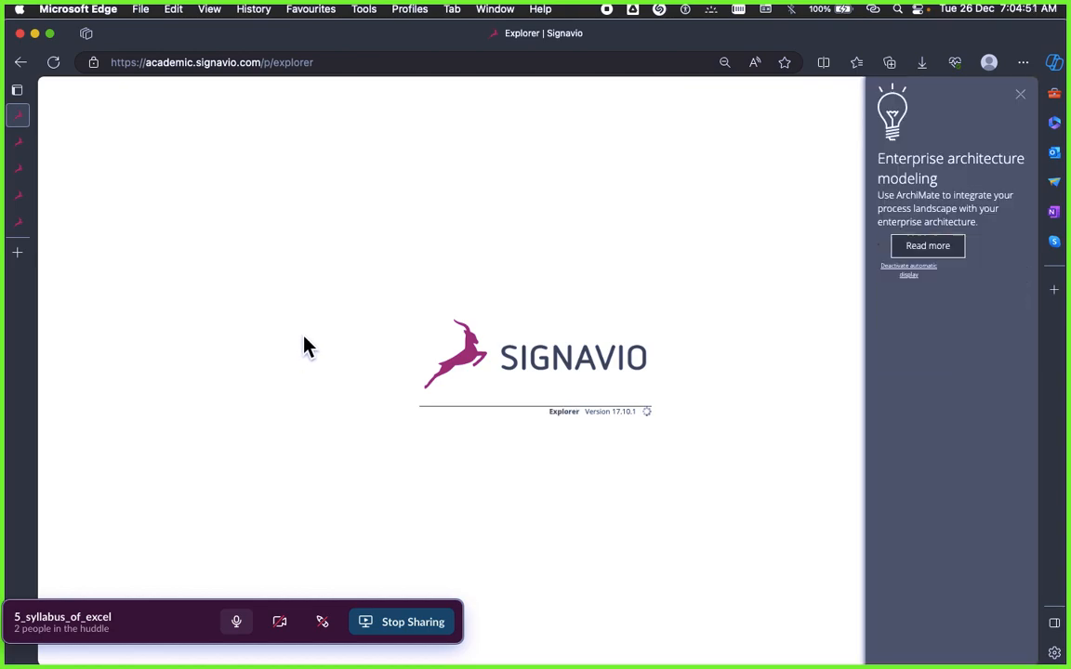
left_click(1022, 101)
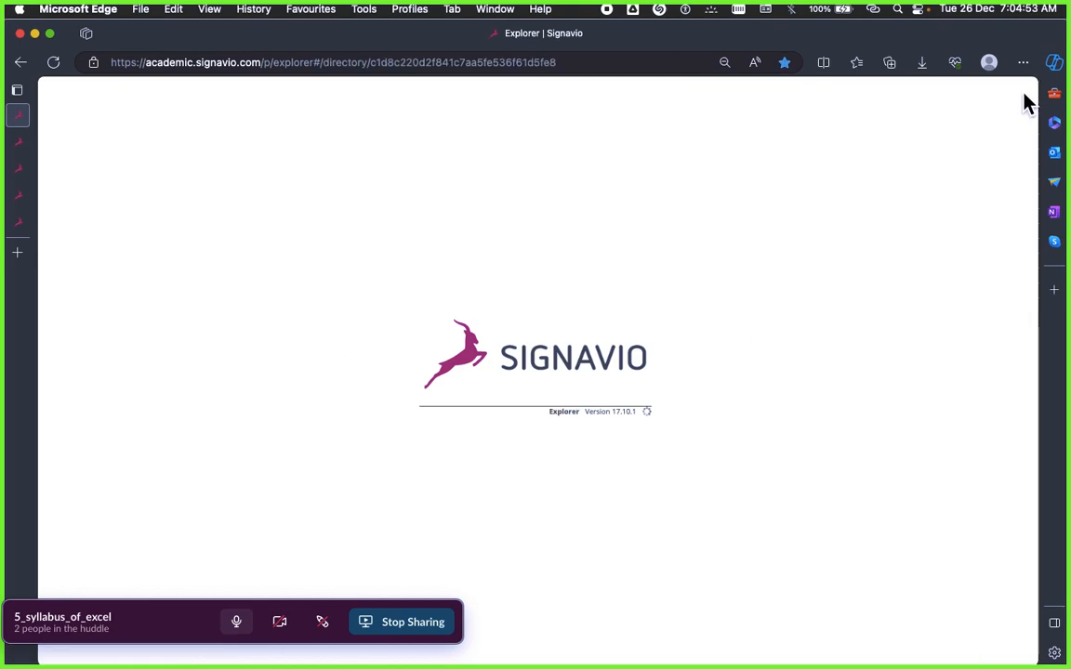
Step: Put the browser in full screen and set the page zoom to 100%
left_click(1022, 62)
left_click(1020, 166)
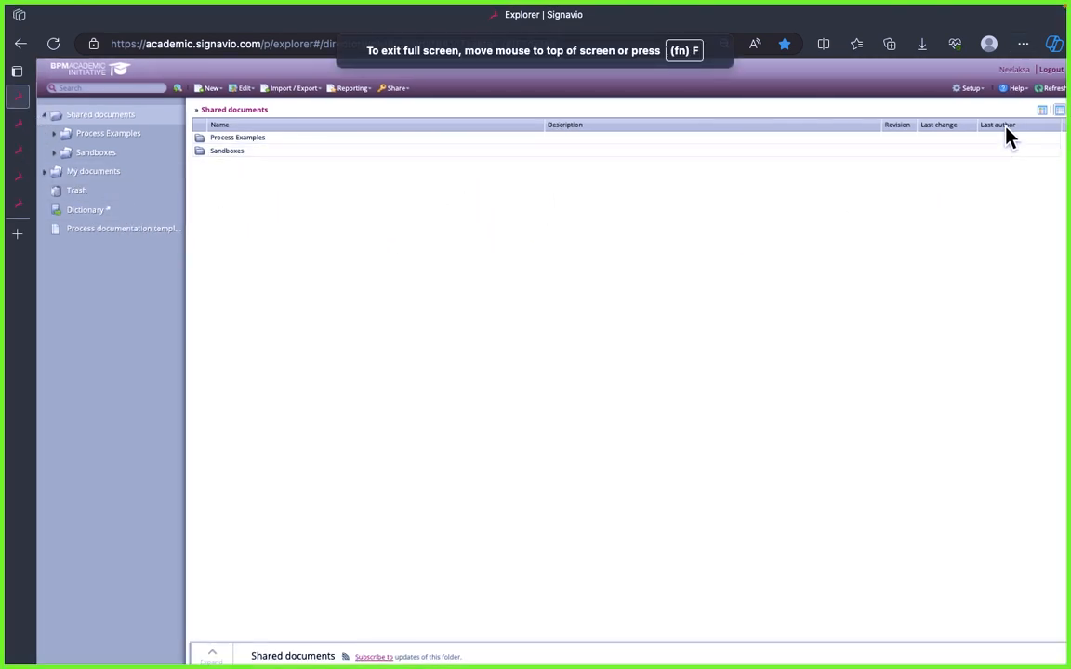
left_click(1022, 44)
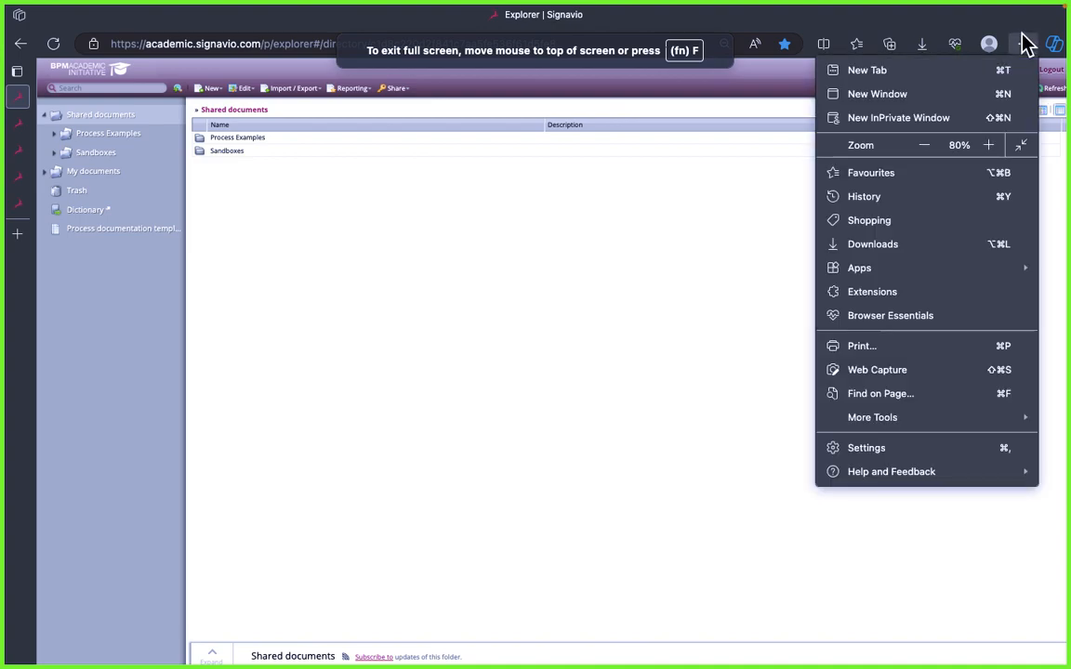
left_click(987, 147)
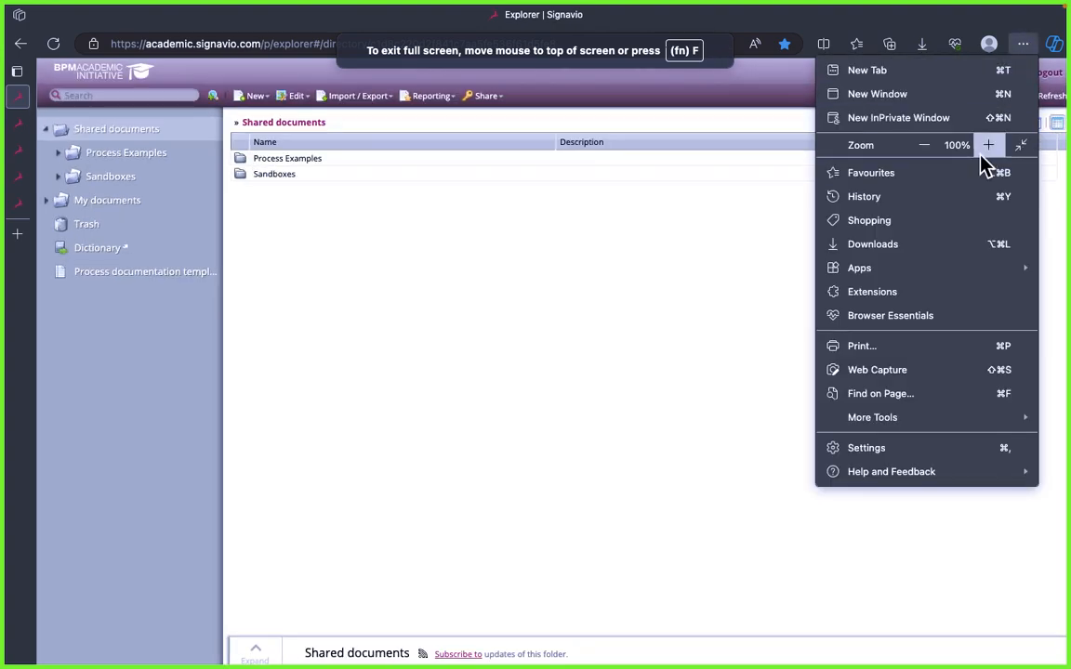
left_click(307, 295)
Step: Expand the folder tree through Sandboxes, 0. Cult, 4. Function and 4.2 Middle office to 4.2.4 Business Analyst, and widen the tree to show full names
left_click(59, 178)
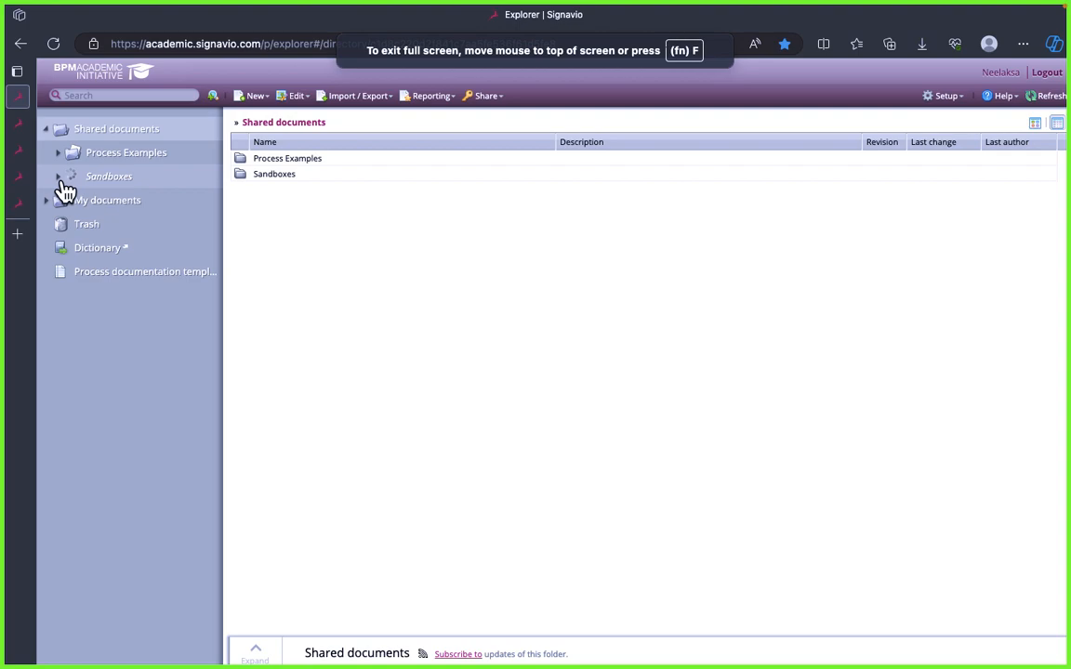
left_click(71, 201)
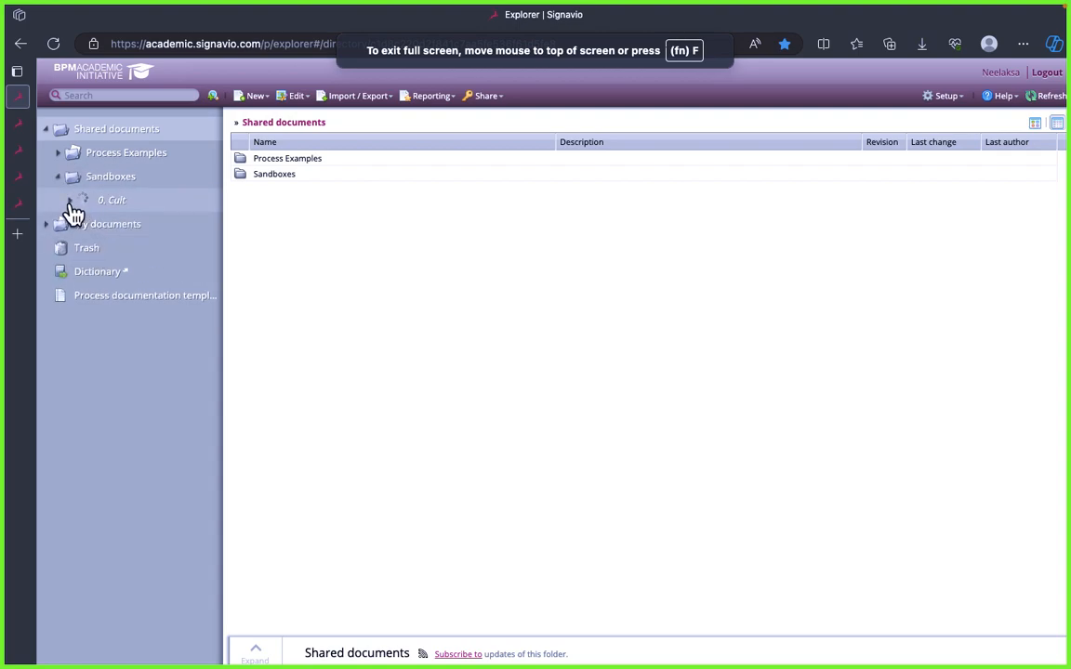
left_click(83, 296)
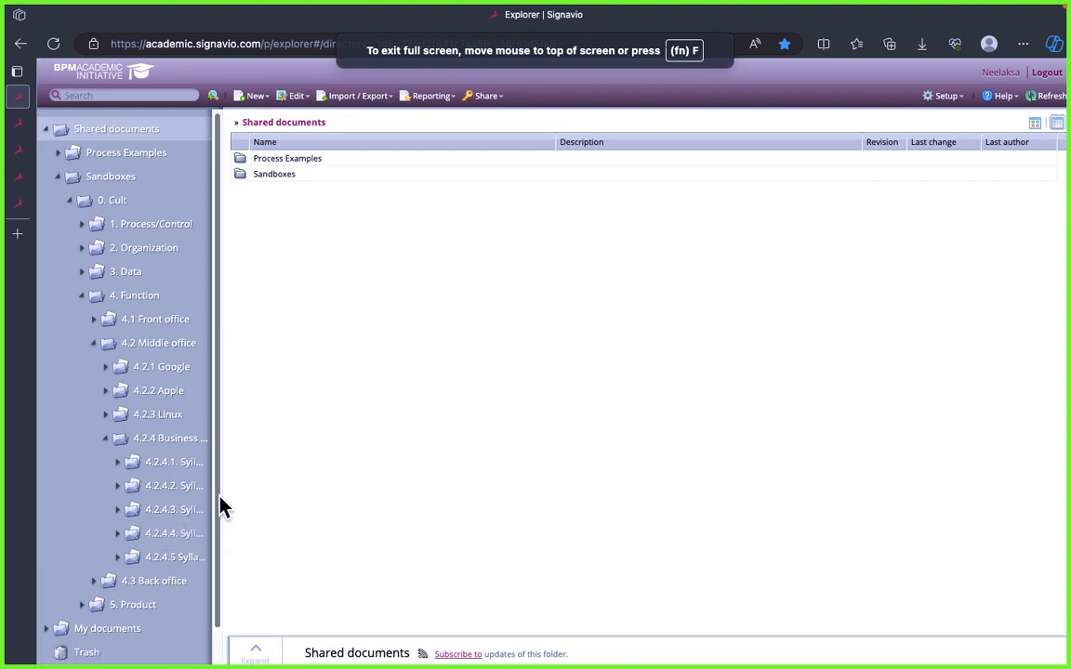
left_click_drag(222, 494, 325, 500)
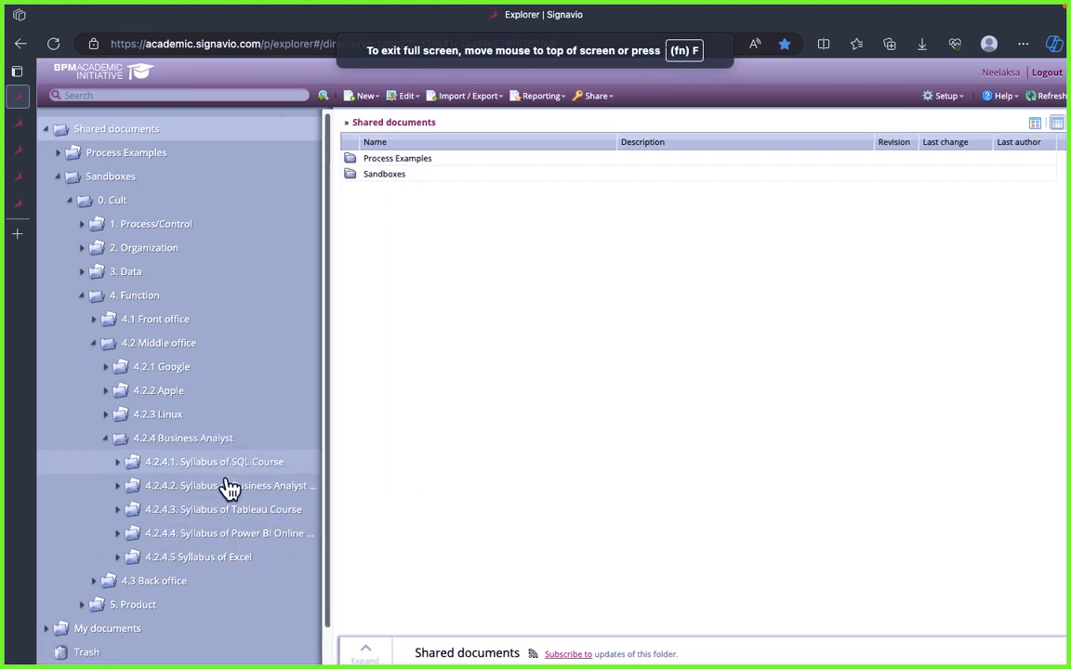
Step: Open the 4.2.4 Business Analyst Master Program diagram from the 4.2.4.5 Syllabus of Excel folder in the editor
left_click(233, 487)
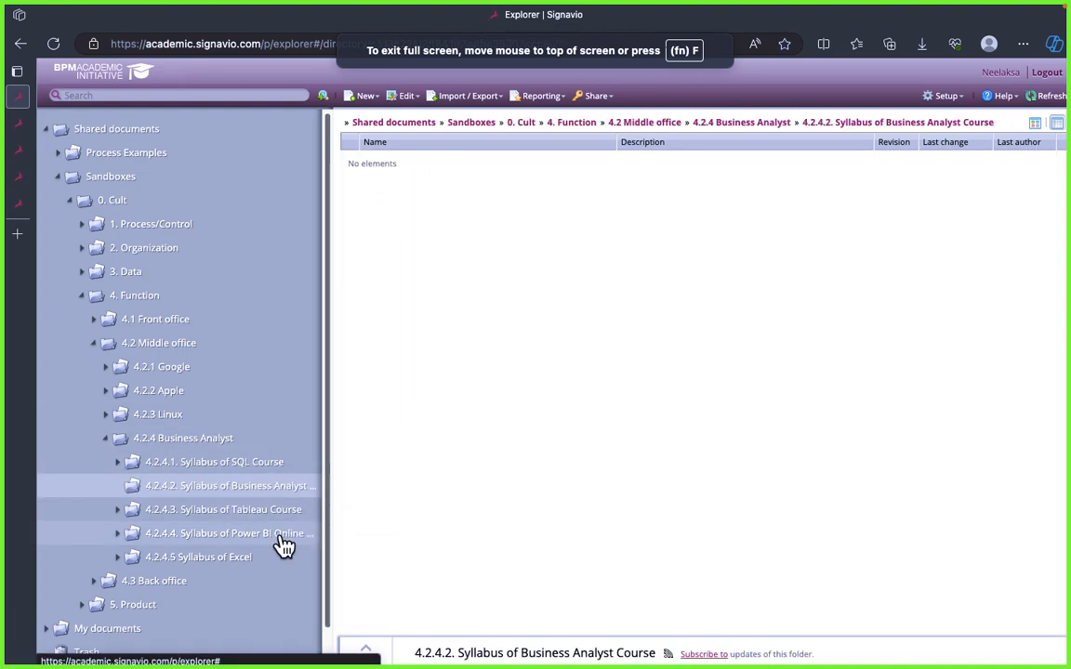
left_click(229, 561)
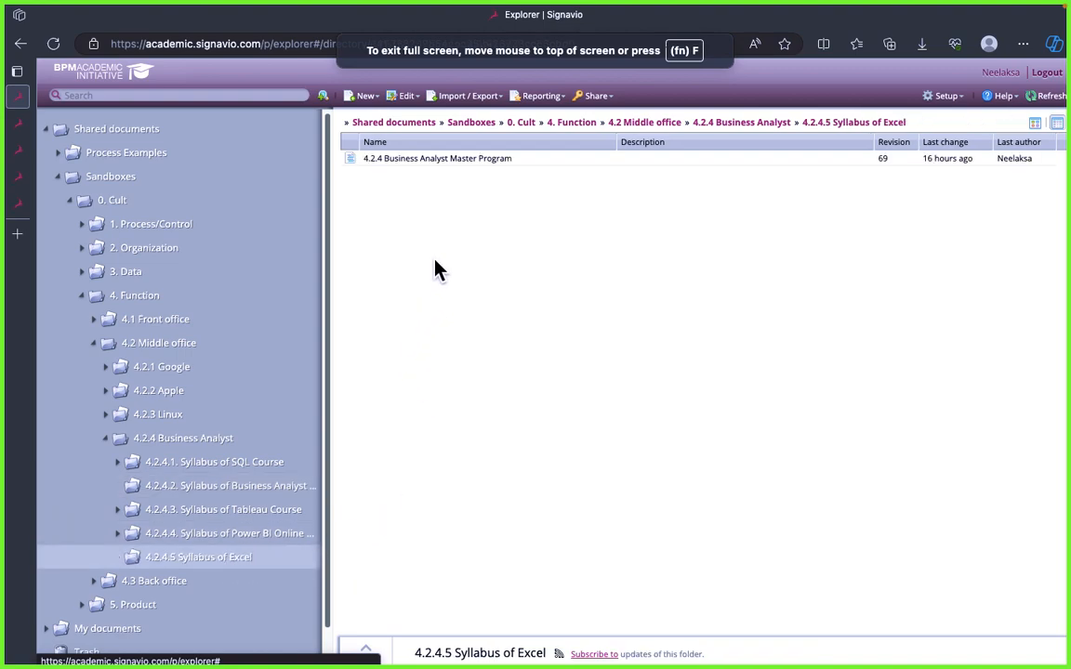
left_click(432, 160)
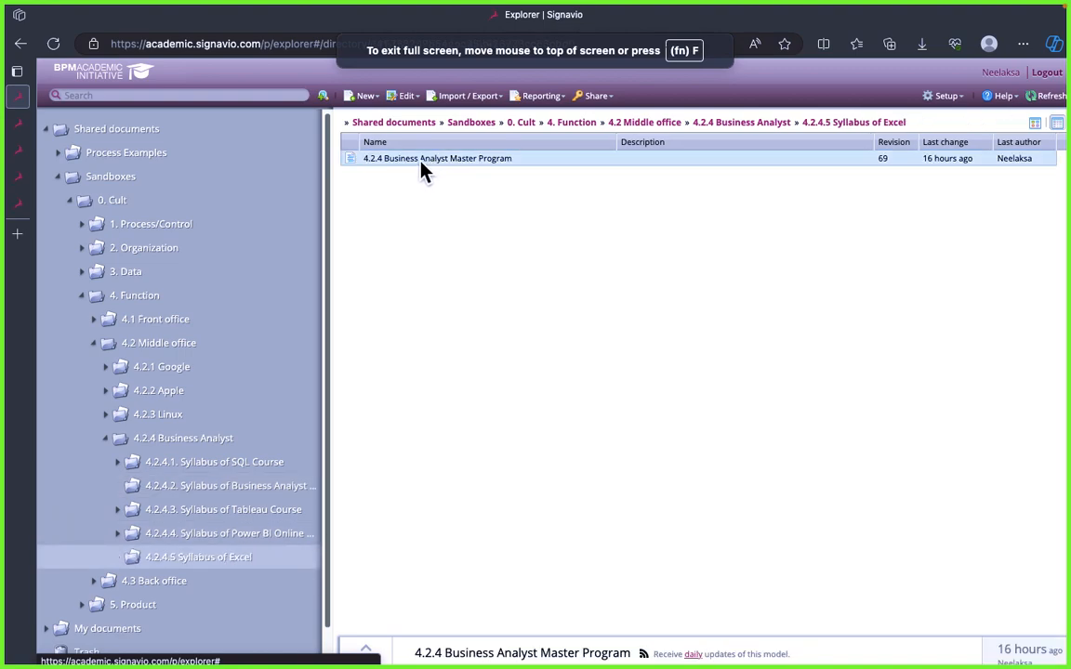
double_click(422, 162)
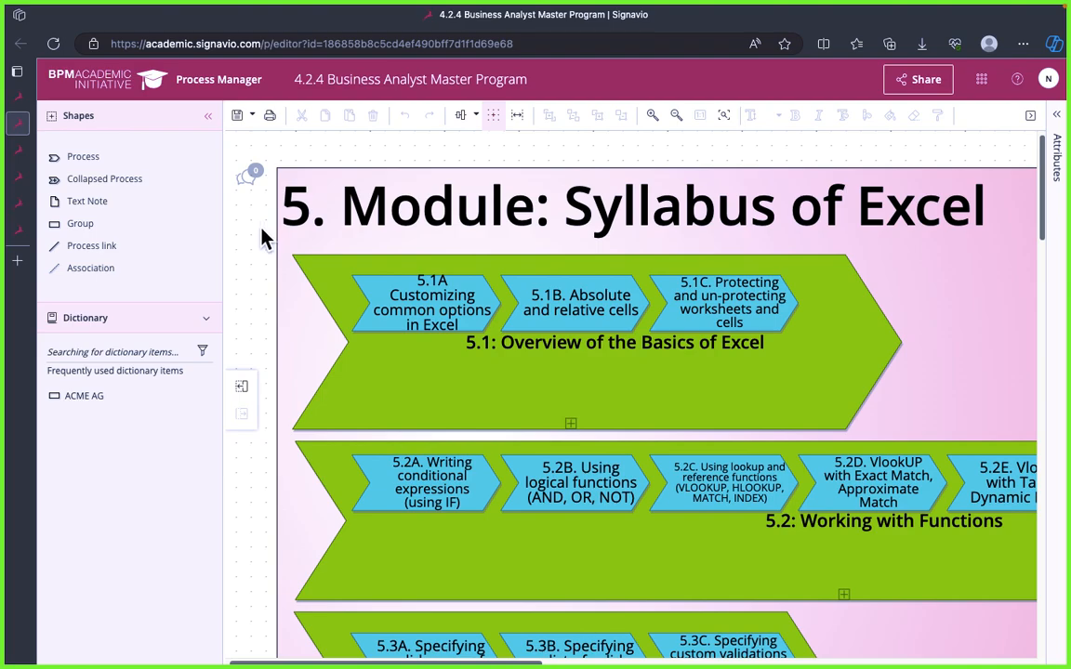
Step: Examine the 5. Module: Syllabus of Excel diagram from 5.1 Overview of the Basics to 5.4 Working with Templates
scroll(261, 238, "down", 5)
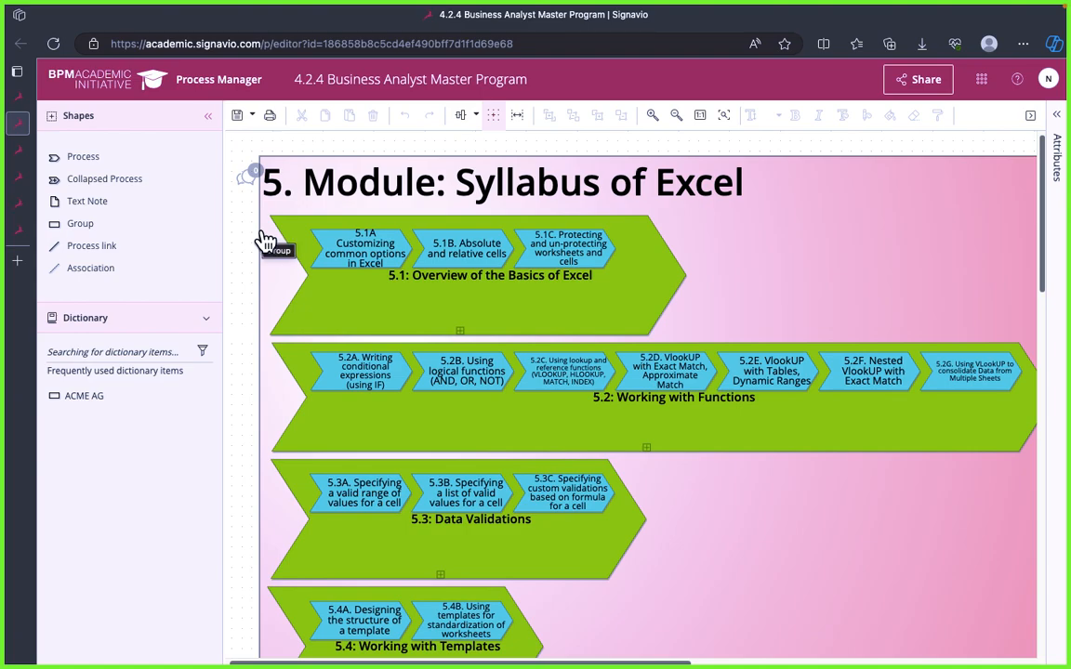
scroll(266, 240, "up", 1)
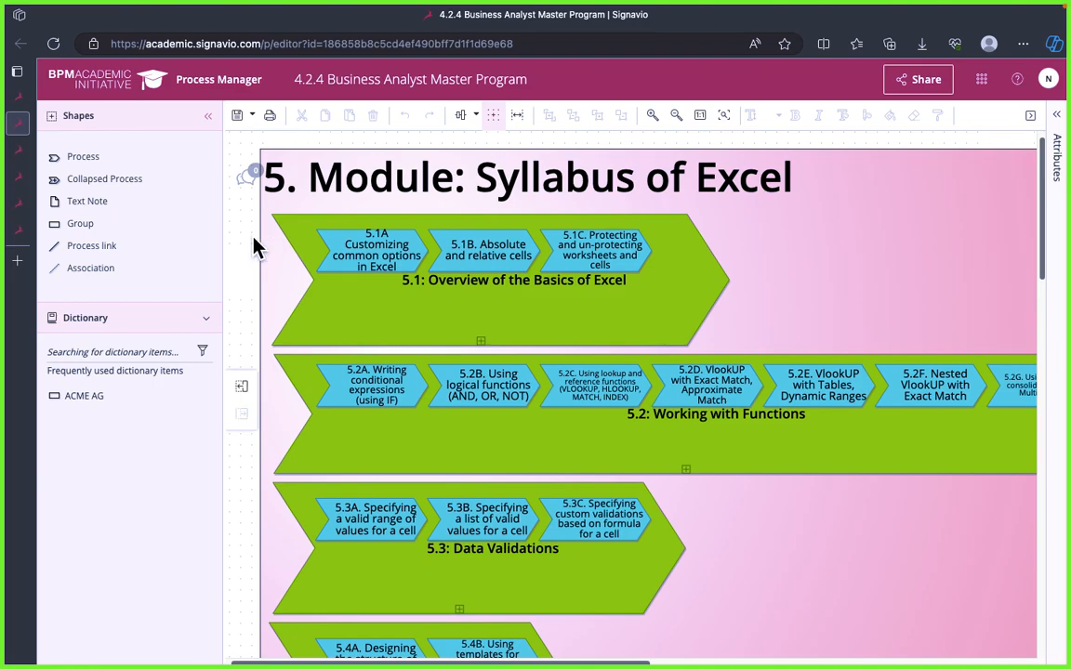
scroll(256, 247, "down", 1)
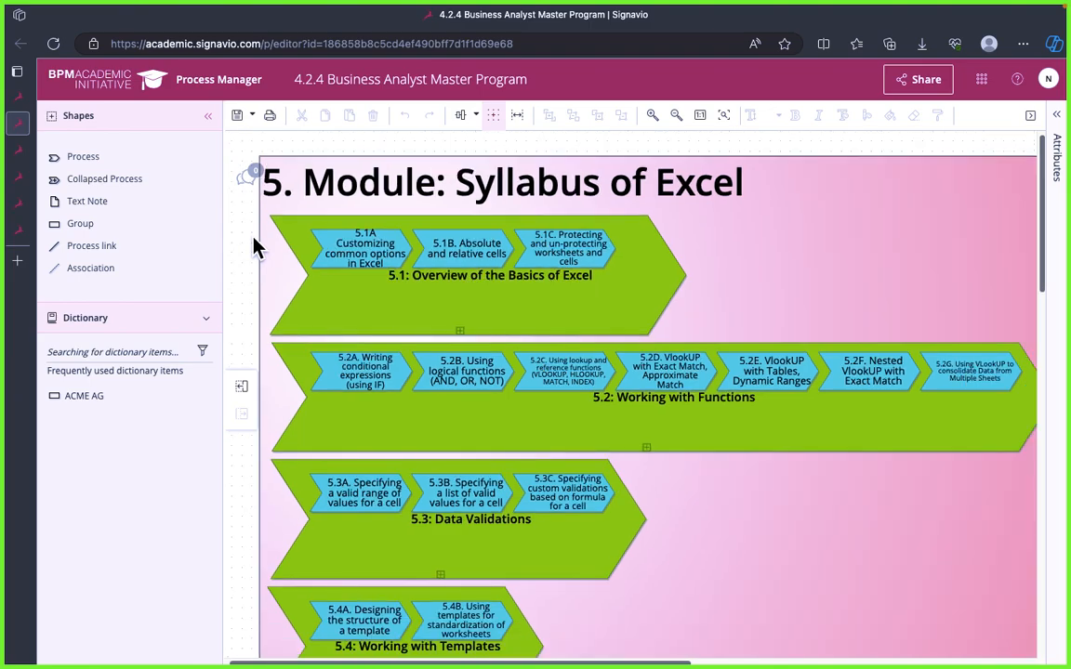
scroll(255, 247, "up", 2)
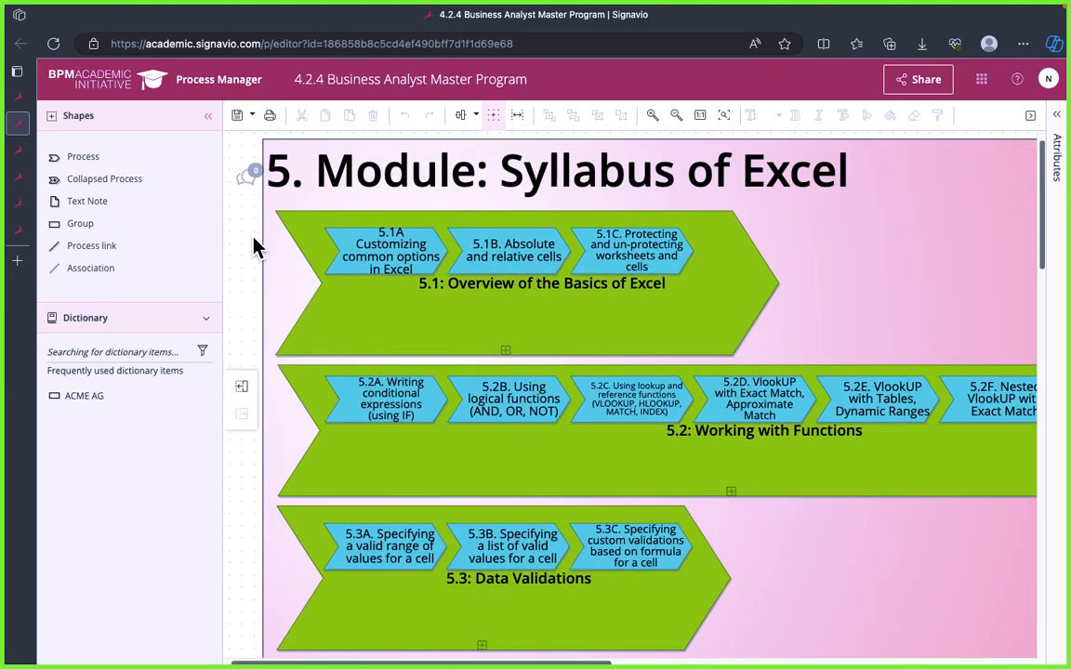
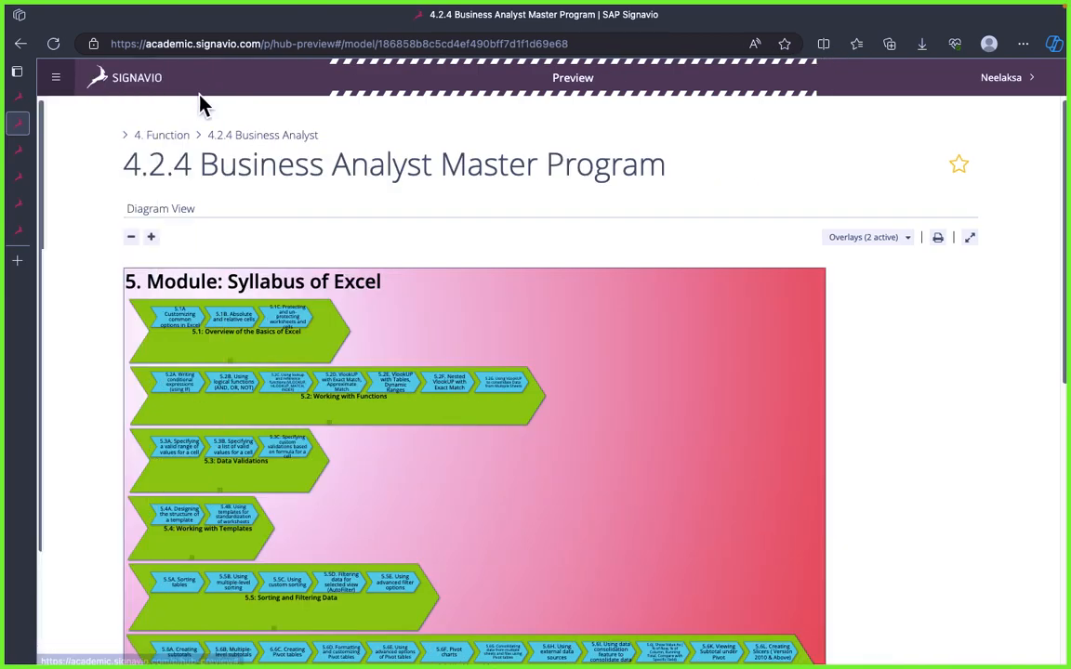
Step: Set the page zoom to 110%
left_click(1022, 44)
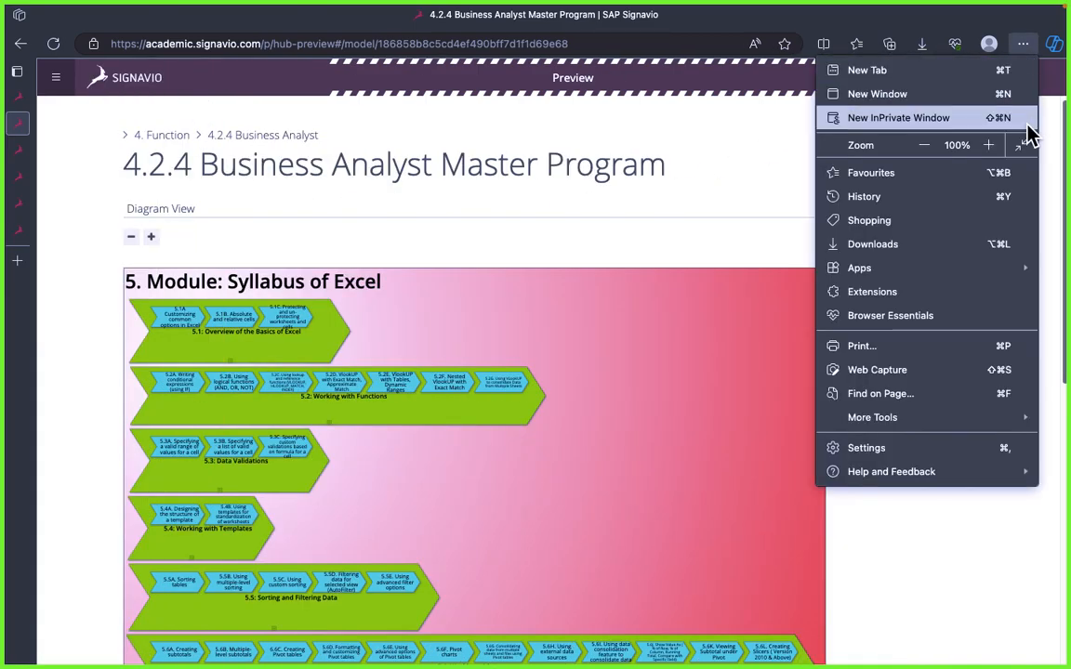
left_click(988, 145)
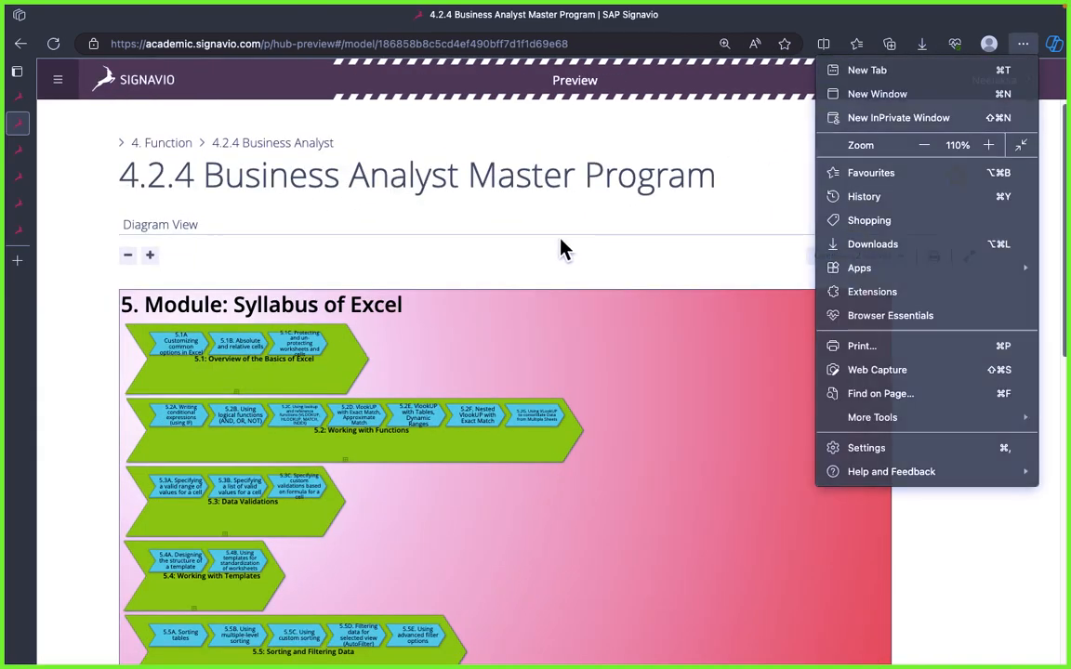
left_click(557, 251)
Step: Open the details of 5.1B. Absolute and relative cells in the Syllabus of Excel diagram and expand the full description
scroll(268, 323, "down", 3)
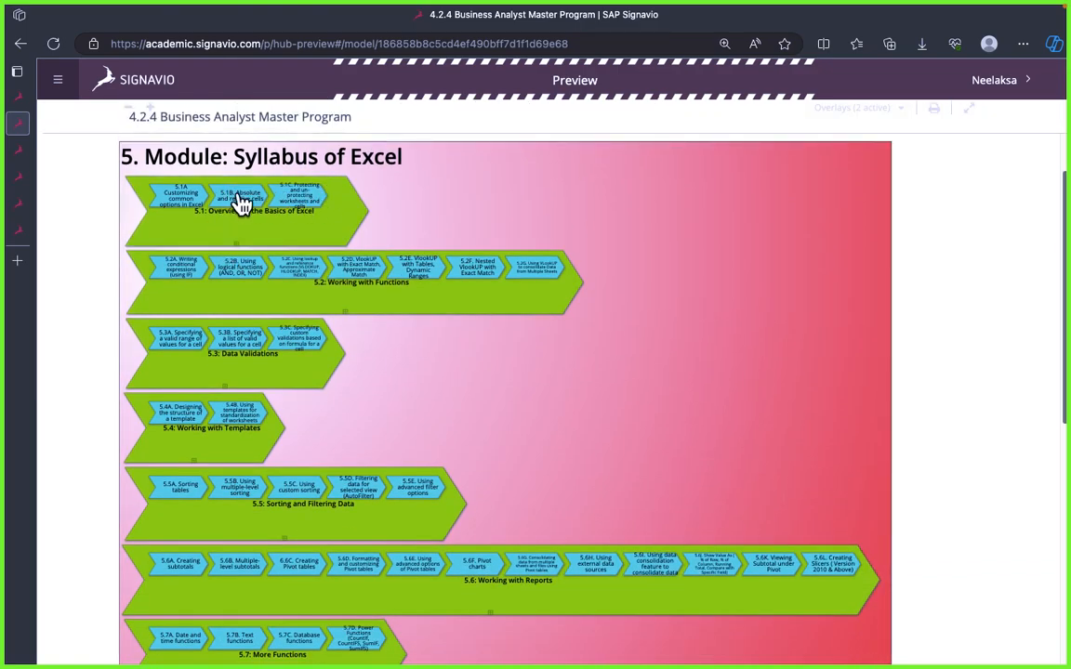
left_click(239, 200)
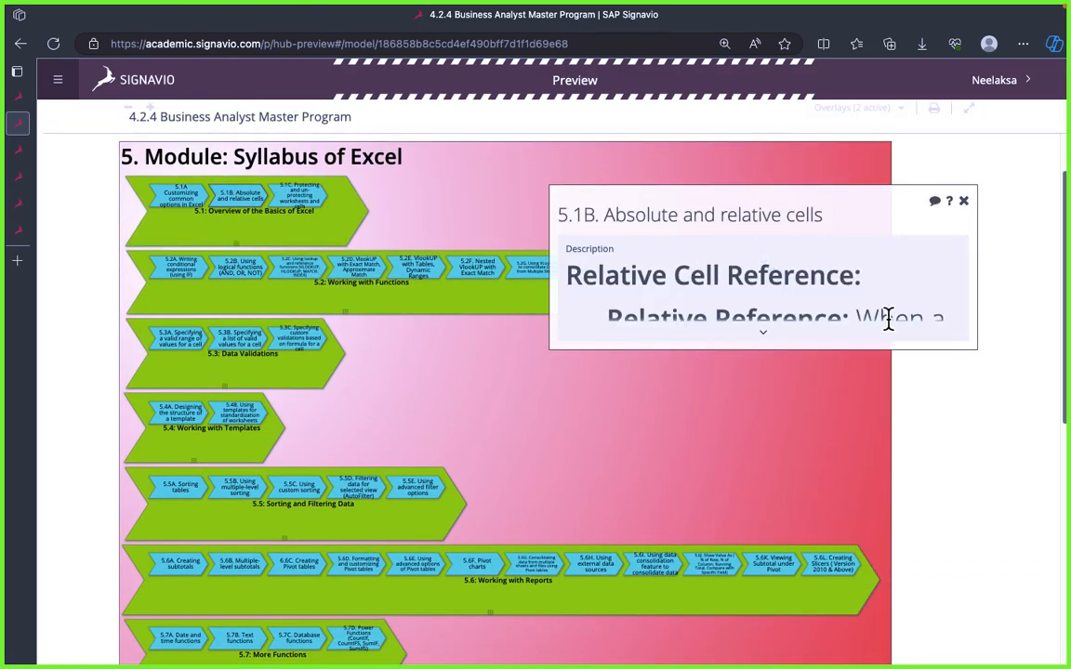
left_click(762, 335)
Step: Copy the heading "5.1B. Absolute and relative cells" from the element's details
triple_click(677, 213)
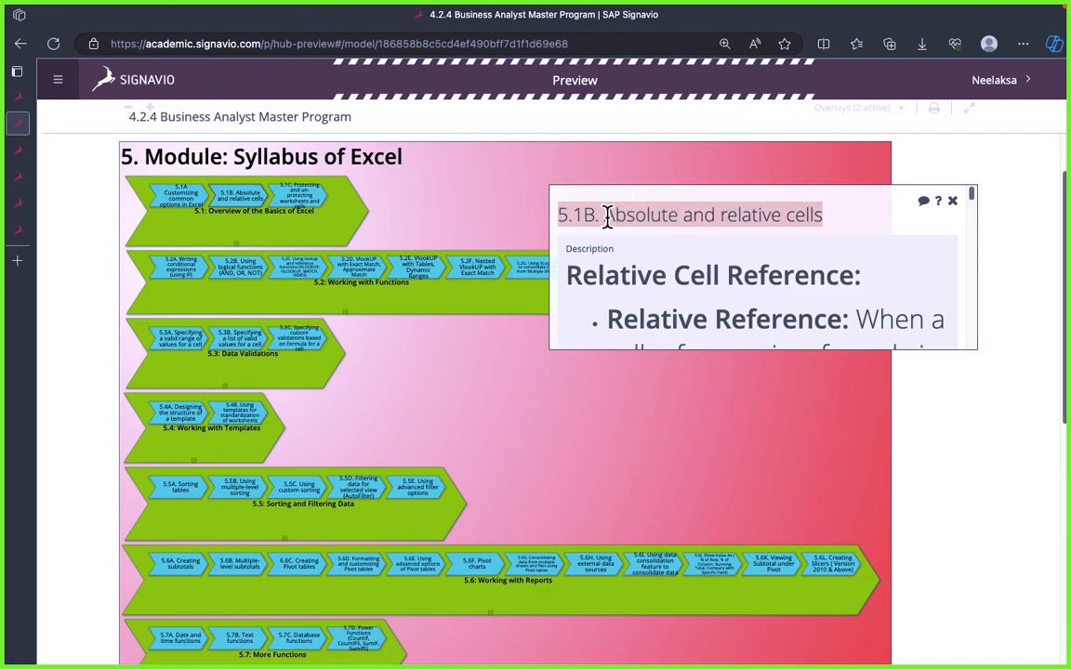
left_click(707, 269)
left_click_drag(608, 213, 828, 215)
left_click(640, 215)
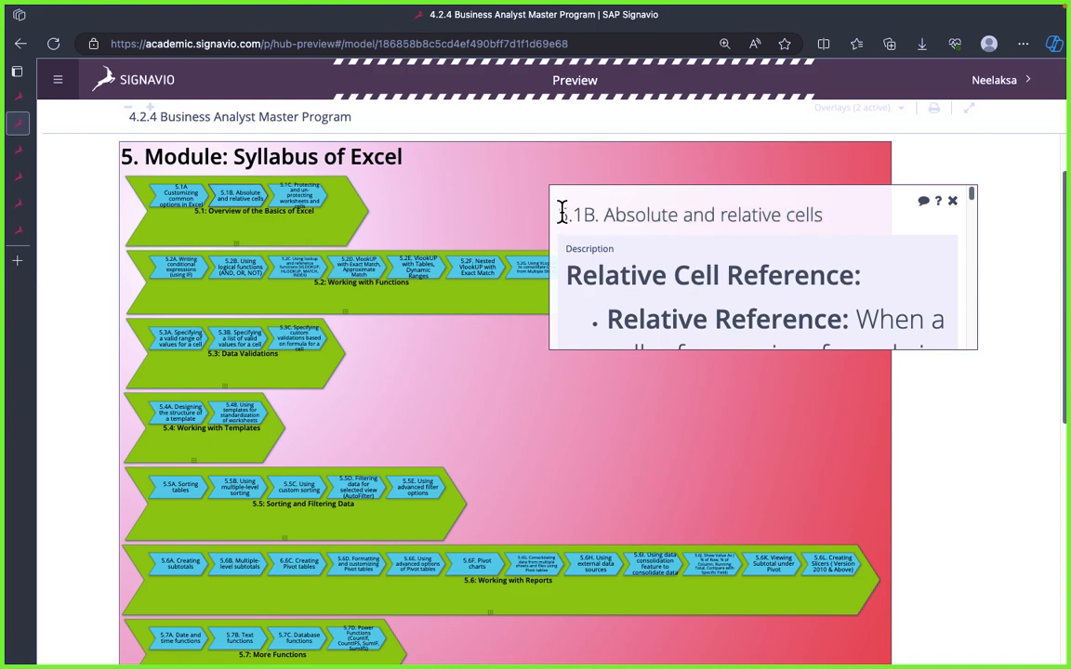
left_click_drag(562, 212, 857, 224)
key("super+Tab")
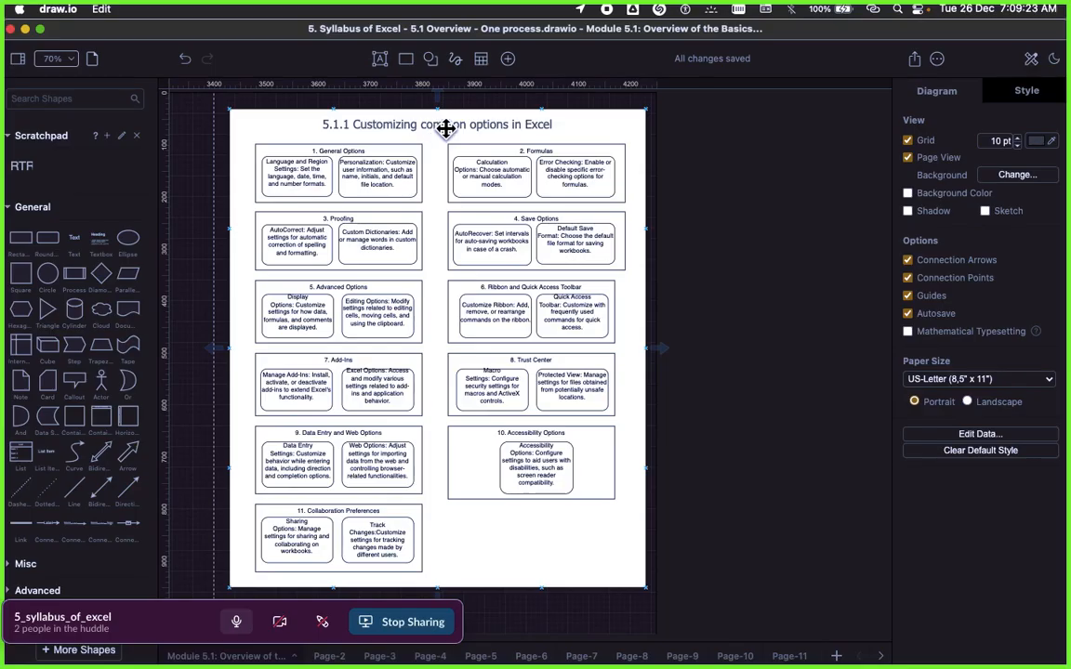
left_click(452, 124)
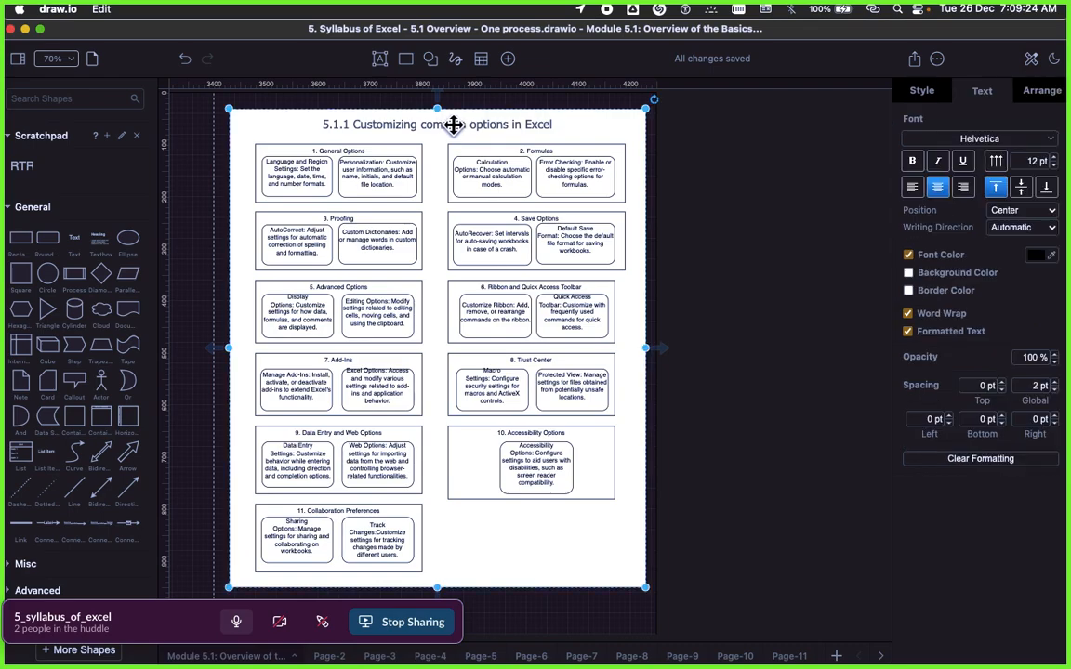
key("super+Tab")
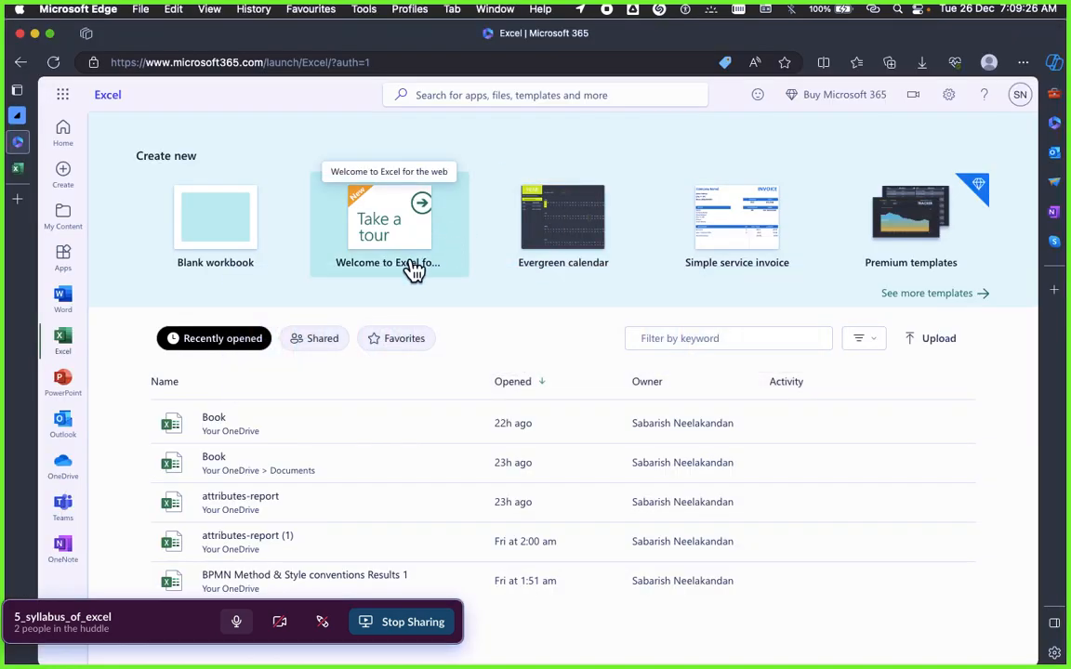
key("super+Tab")
key("super+Tab")
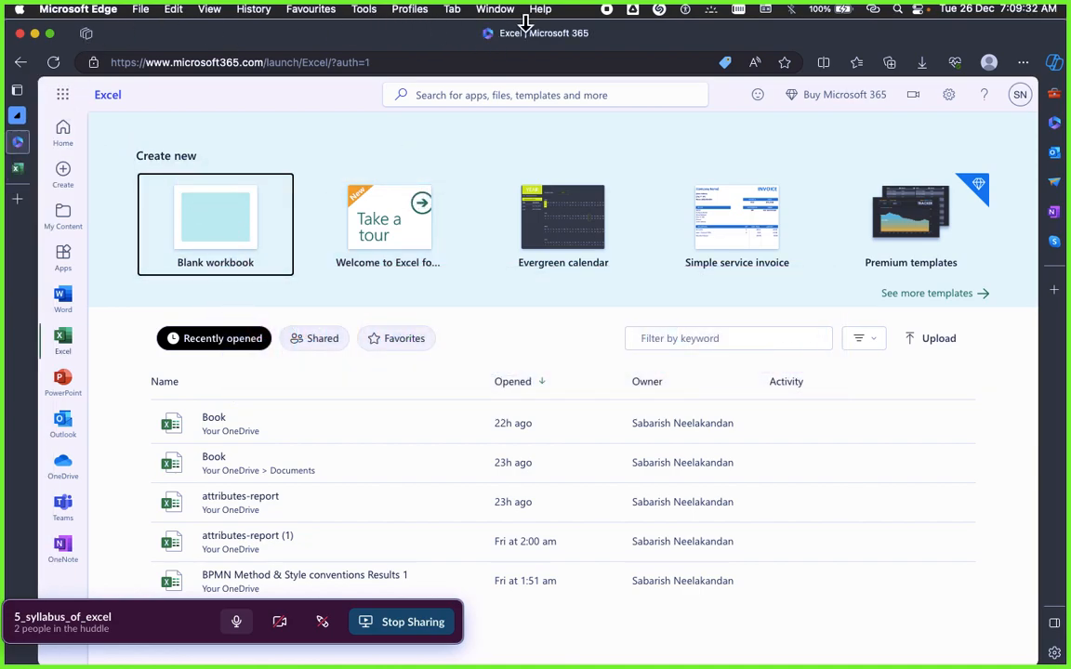
Step: Close the Excel | Microsoft 365 page and the Book workbook so that their browser window goes away
left_click(496, 9)
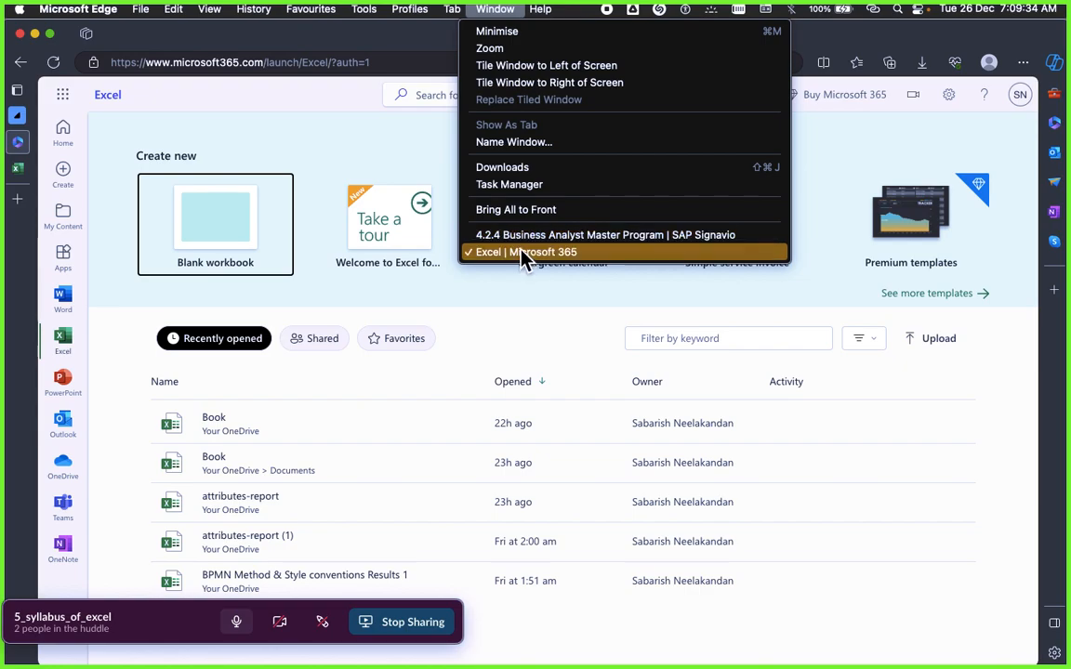
left_click(470, 251)
left_click(80, 11)
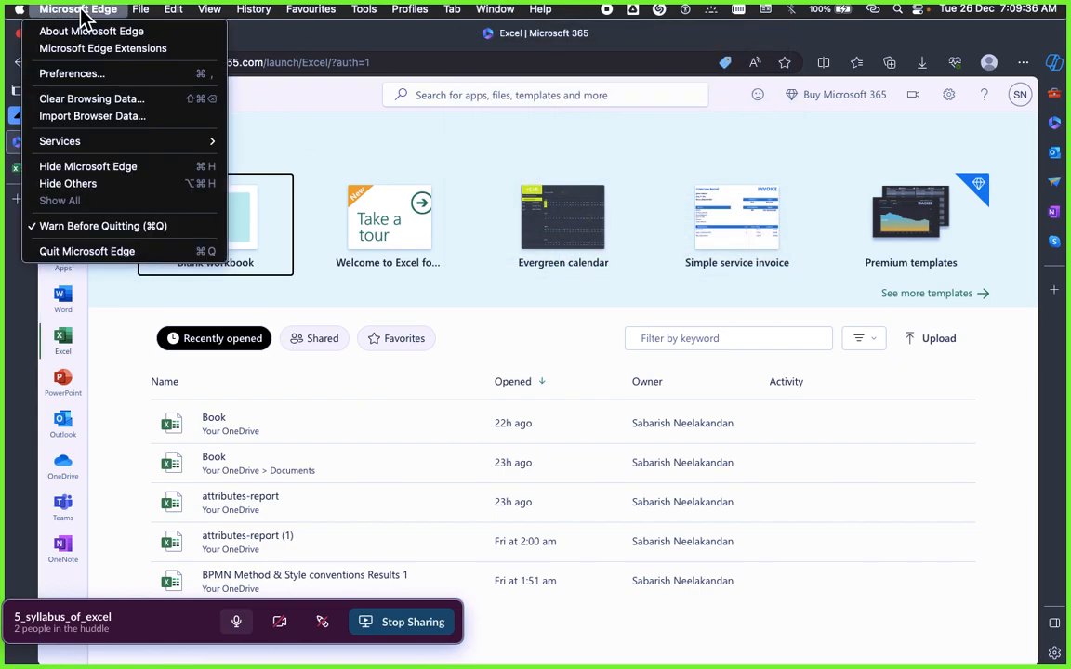
left_click(465, 39)
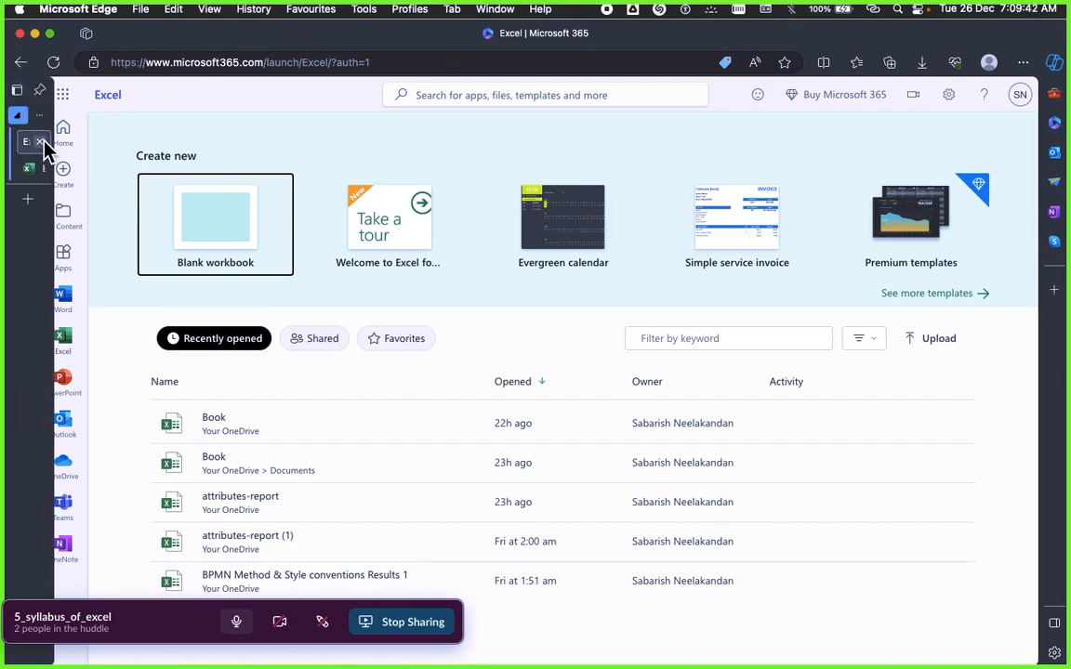
left_click(41, 142)
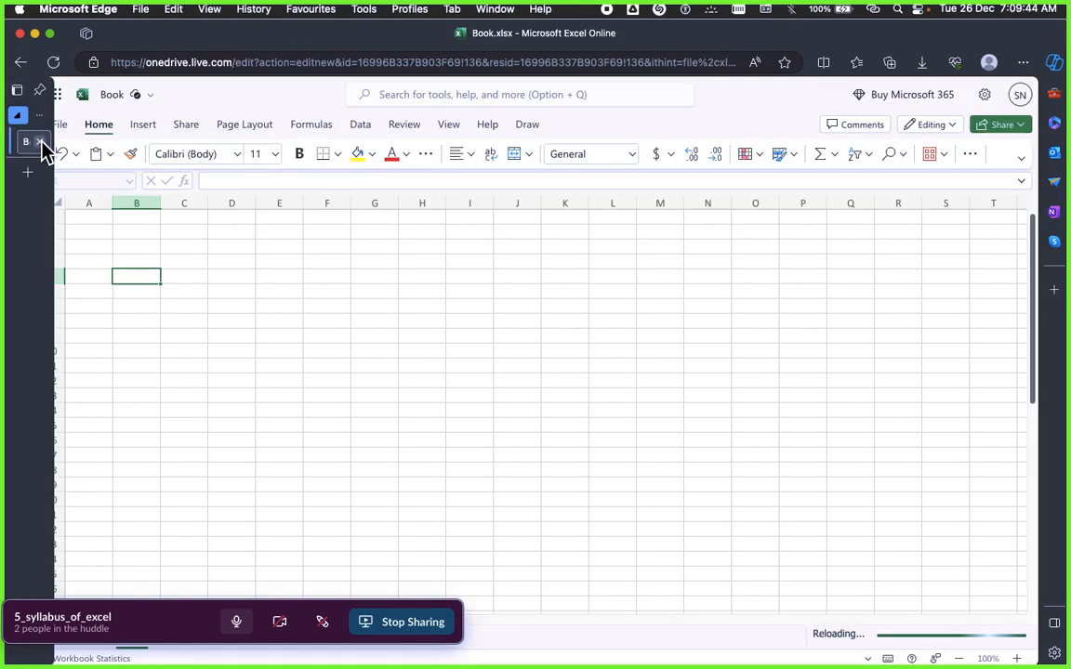
left_click(41, 144)
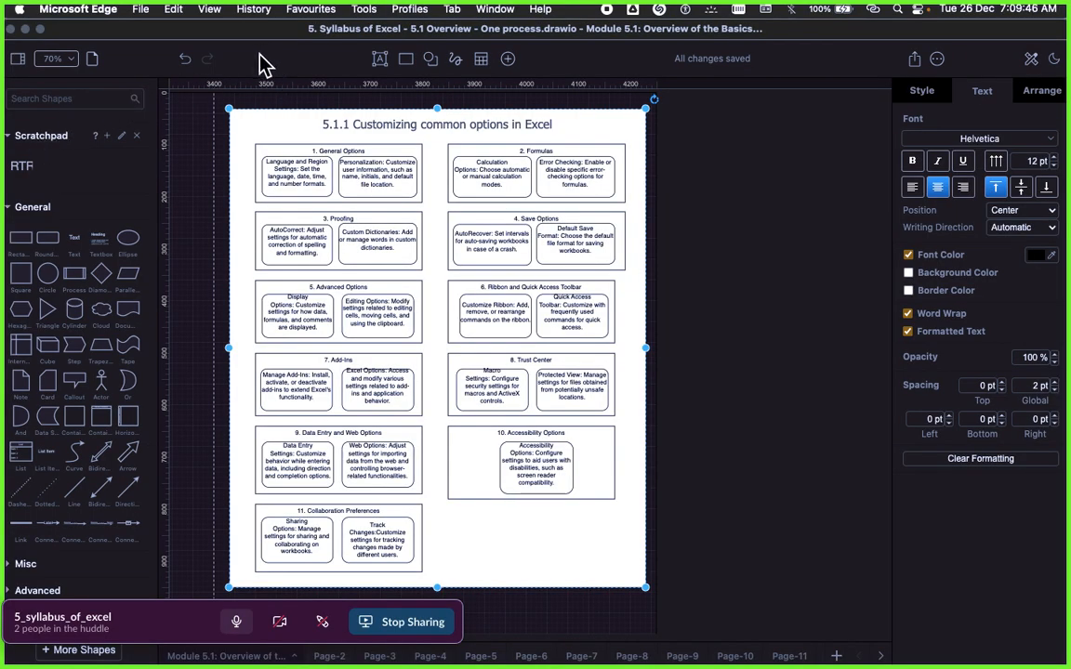
Step: Switch back to the Signavio preview with the 5.1B. Absolute and relative cells details open
key("super+Tab")
key("super+Tab")
key("super+Tab")
key("super+Tab")
key("super+Tab")
key("super+Tab")
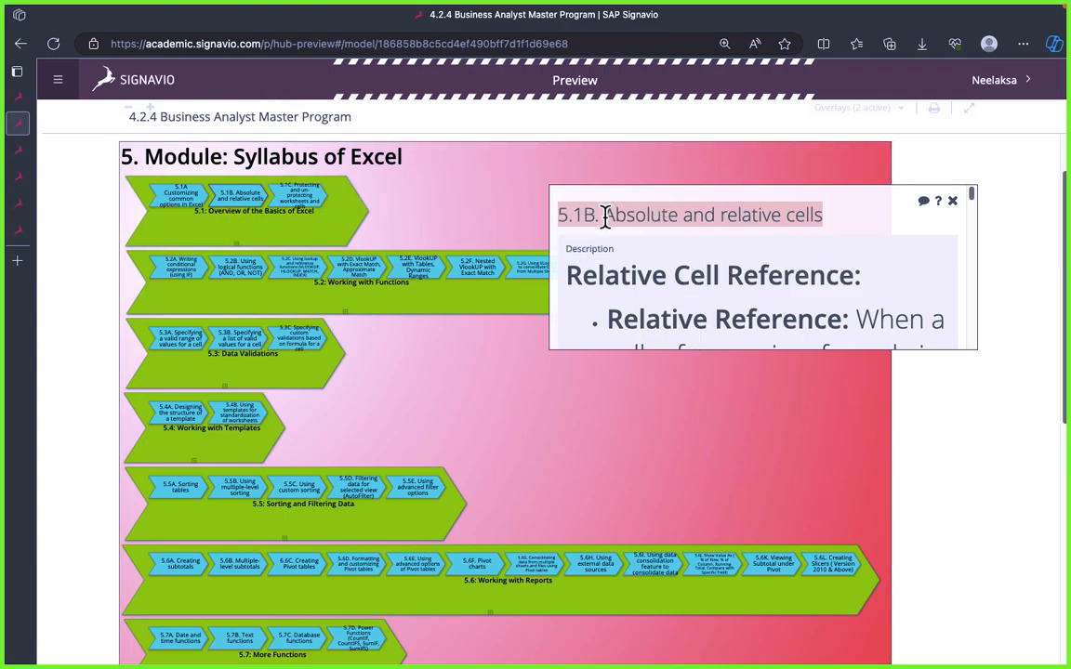
Step: Switch to draw.io, duplicate the 5.1.1 Customizing common options in Excel frame and place the copy just right of the original
key("super+Tab")
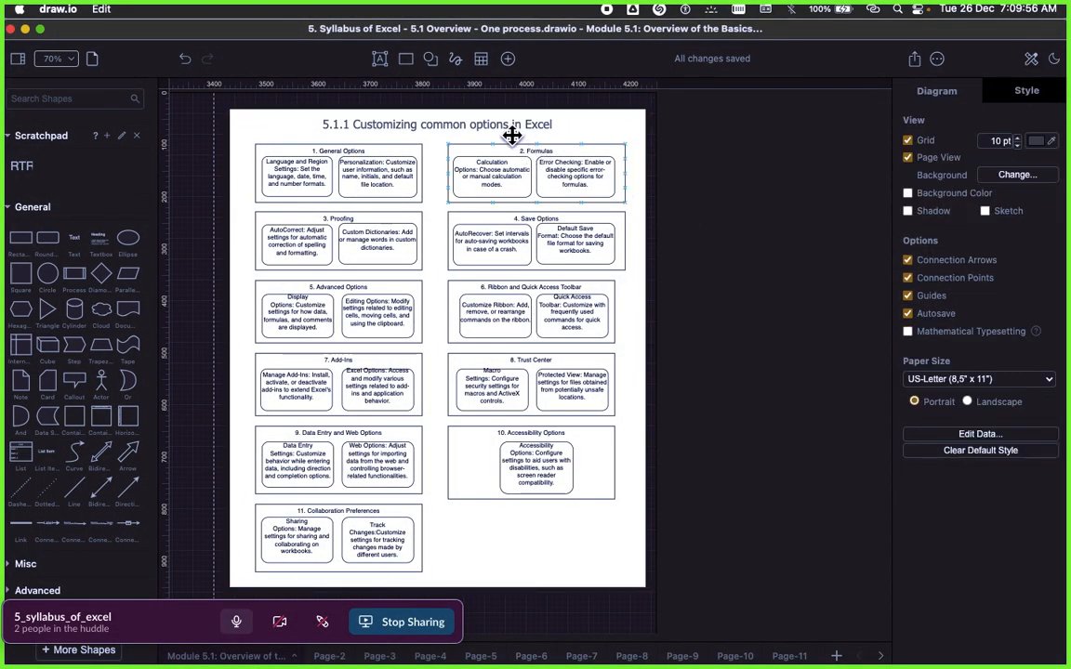
left_click(513, 136)
right_click(510, 136)
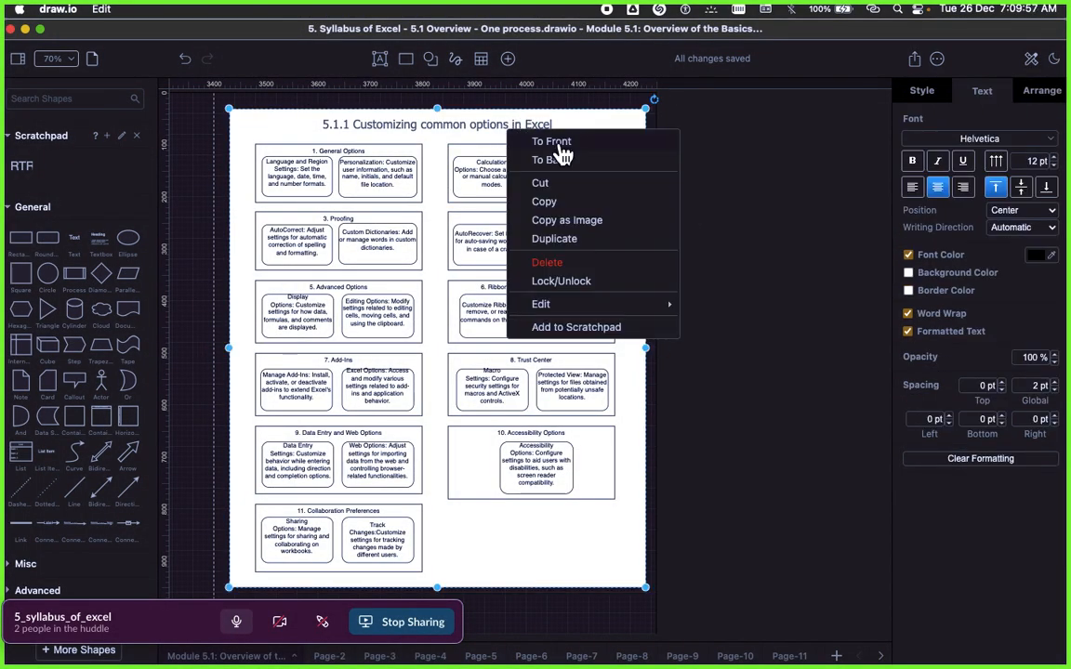
left_click(565, 241)
left_click_drag(487, 202, 865, 193)
scroll(807, 223, "right", 2)
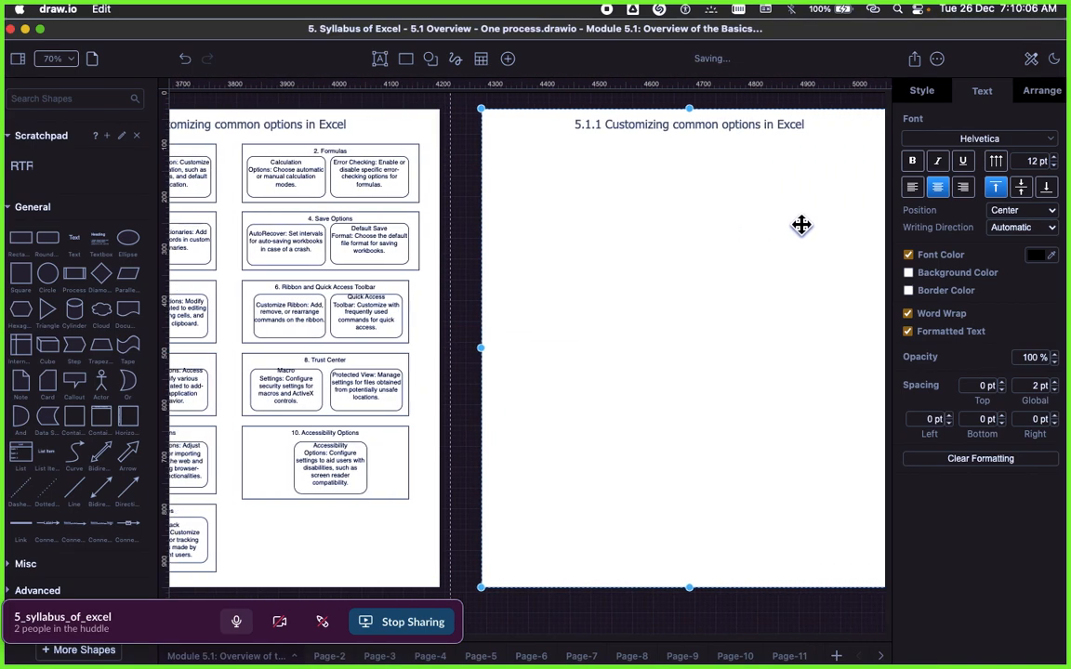
scroll(801, 228, "right", 3)
scroll(801, 234, "left", 4)
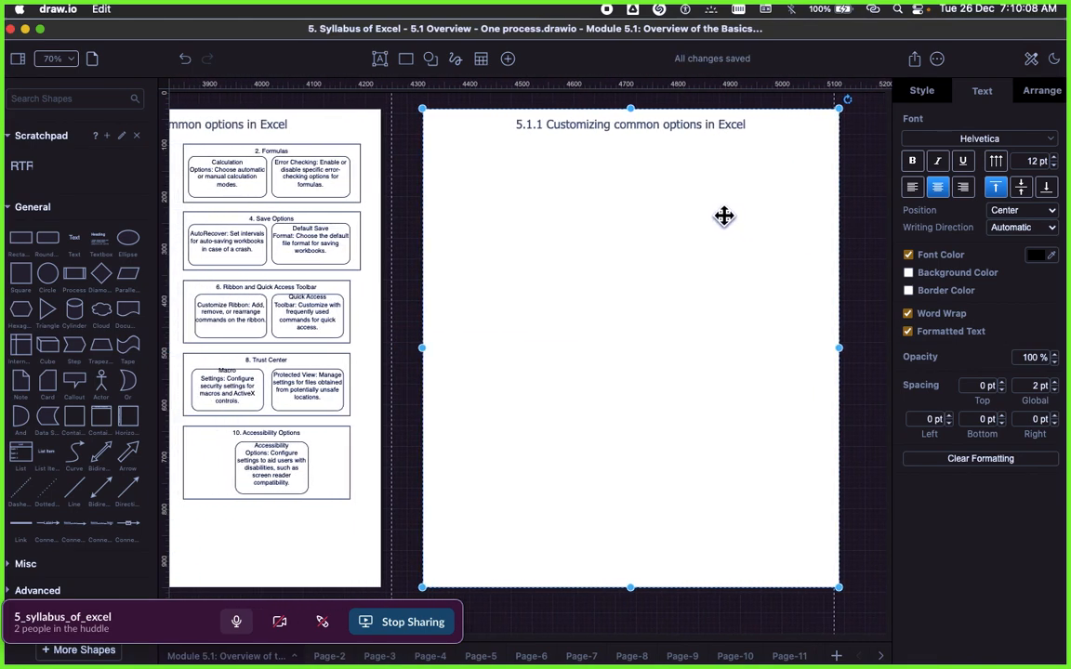
left_click_drag(725, 217, 706, 217)
Step: Stretch the duplicated frame's lower edge down almost to the page end and pull its upper-right corner slightly outward
scroll(706, 217, "up", 3)
scroll(706, 217, "down", 2)
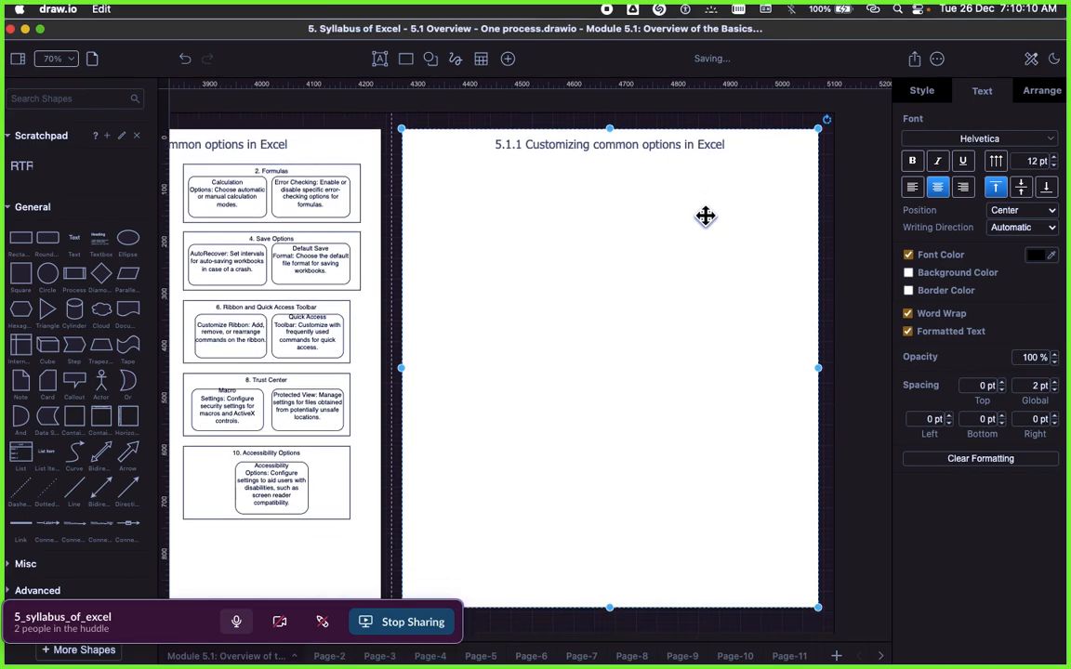
scroll(708, 272, "down", 5)
scroll(707, 273, "up", 1)
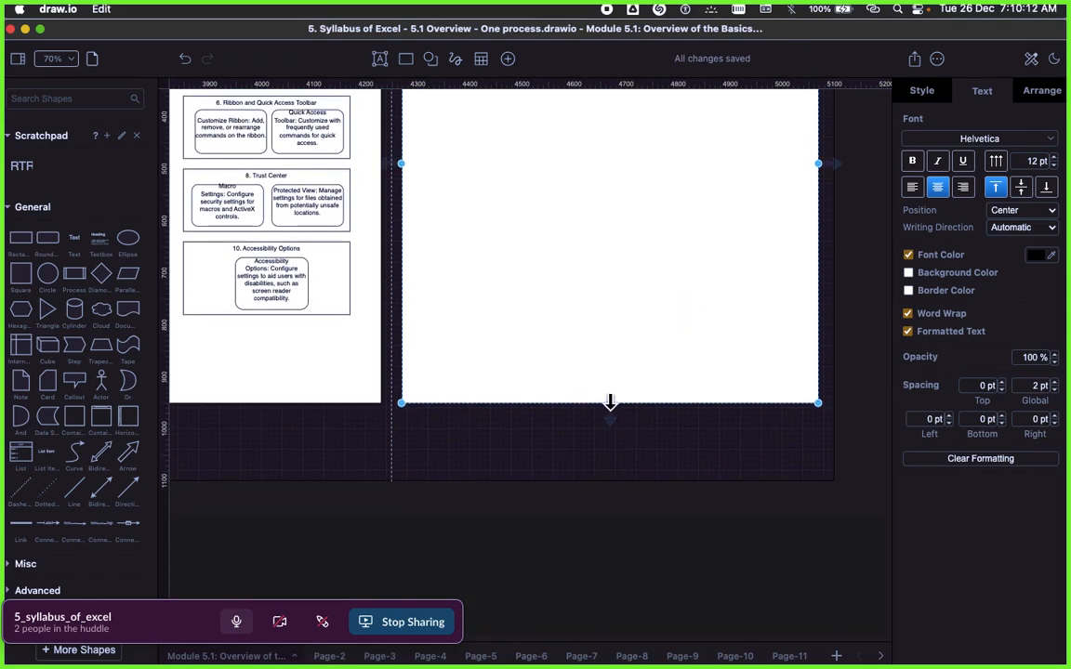
left_click_drag(610, 401, 603, 465)
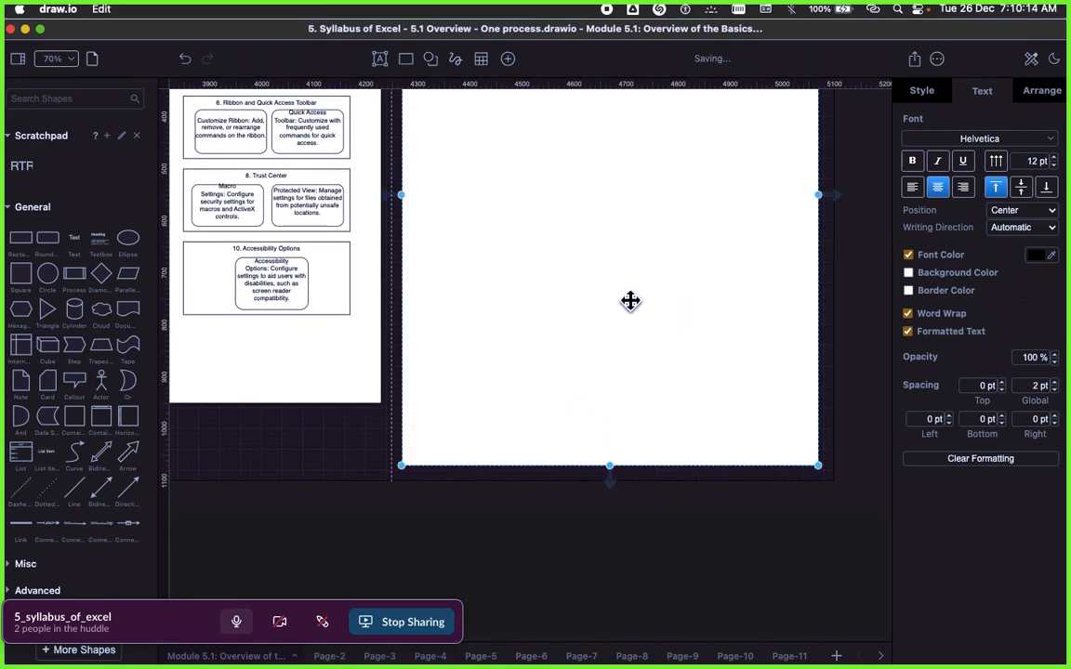
scroll(632, 299, "up", 6)
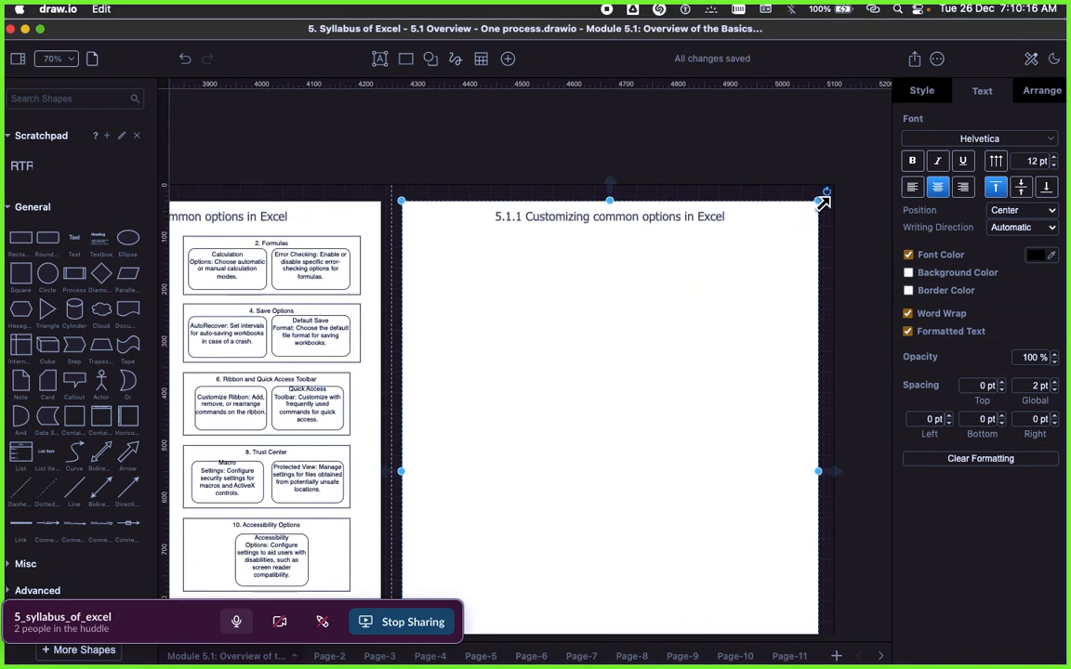
left_click_drag(823, 201, 828, 198)
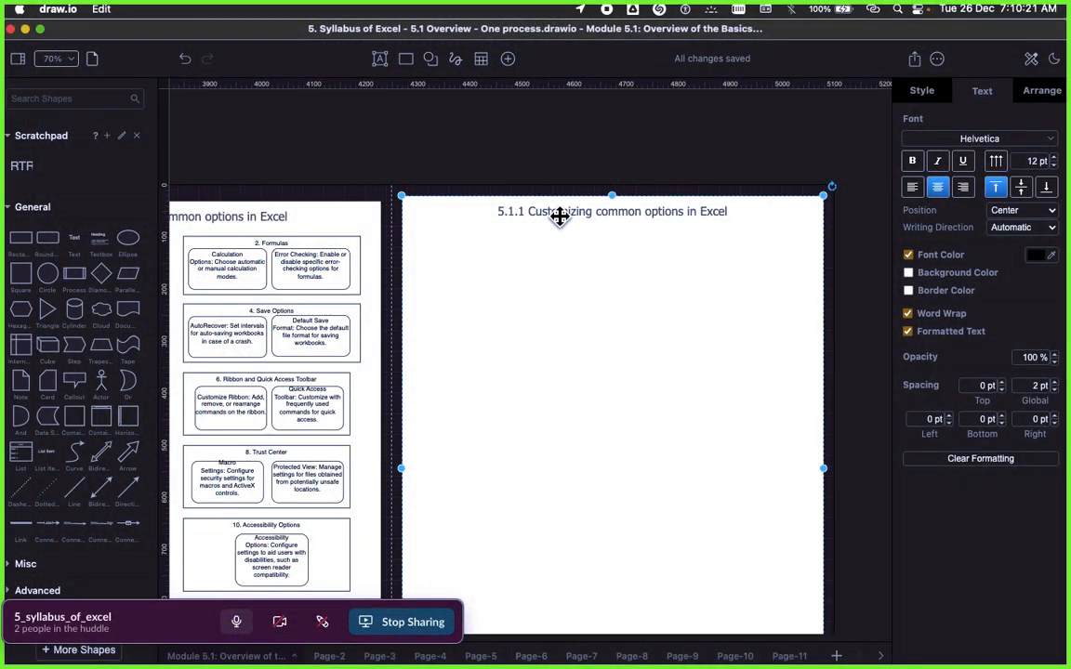
Step: Replace the duplicated frame's title with the copied heading "5.1B. Absolute and relative cells"
double_click(559, 212)
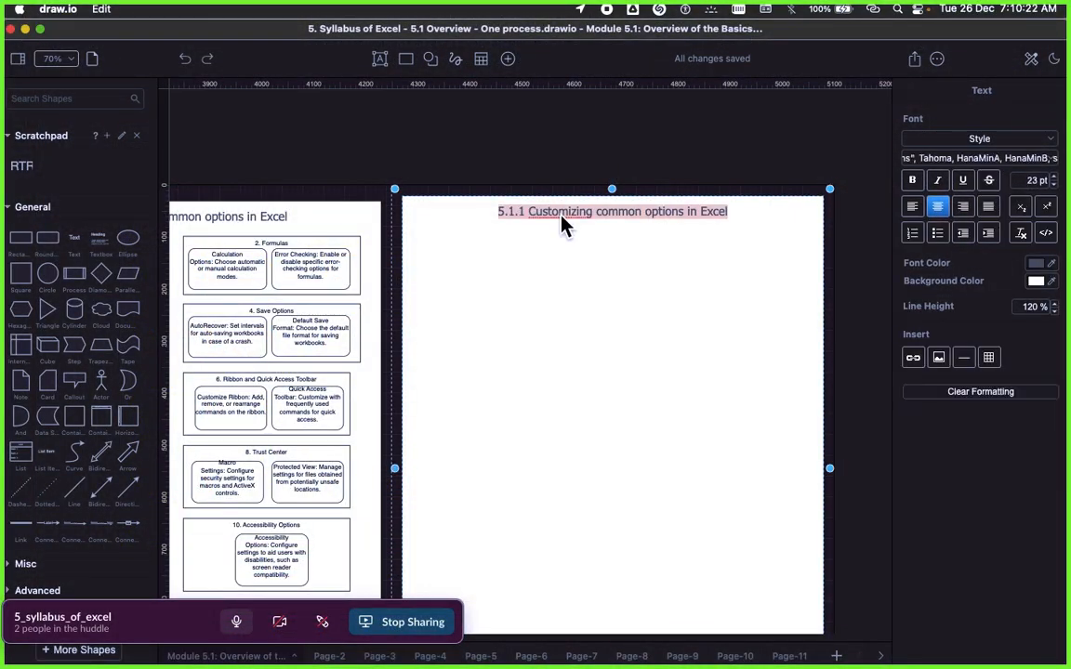
type("5.1B. Absolute and relative cells")
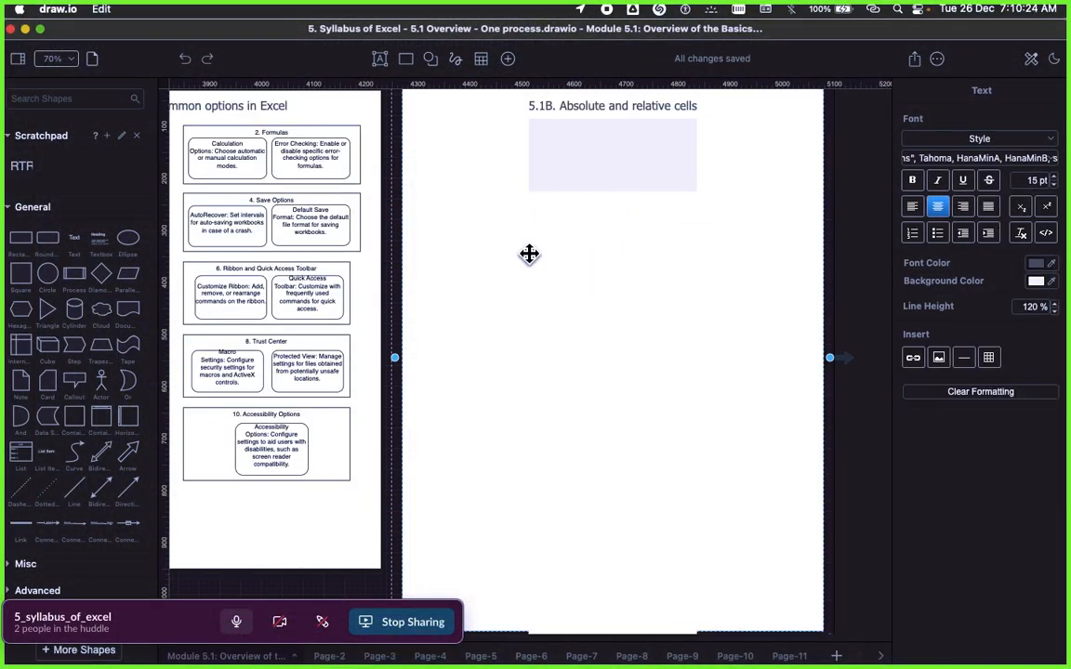
left_click(518, 249)
scroll(519, 250, "up", 3)
left_click(598, 217)
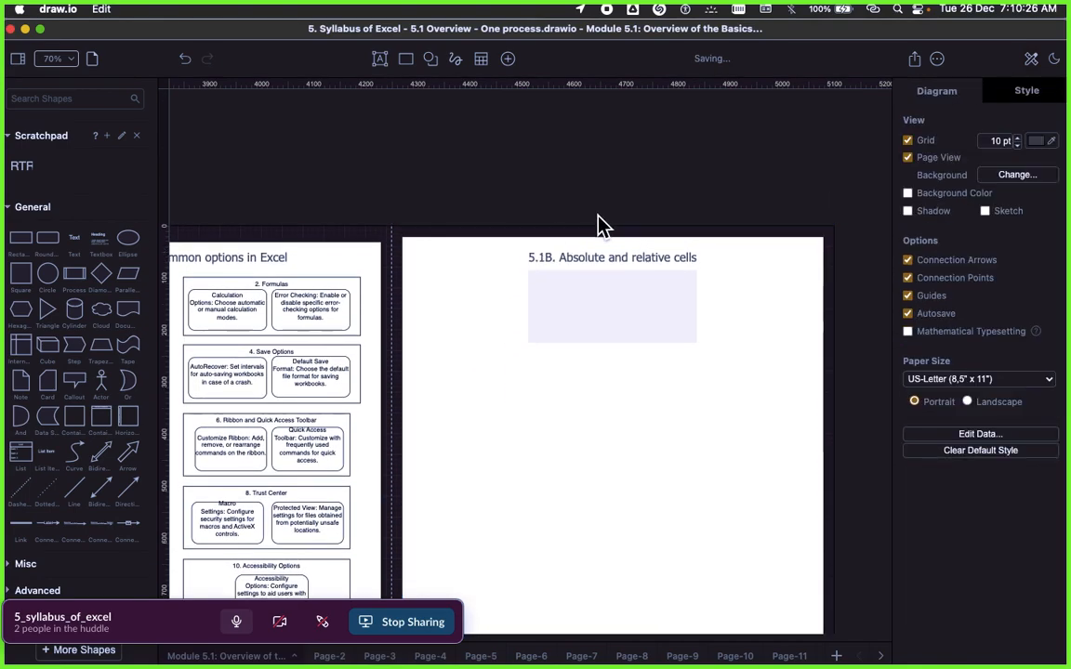
Step: Delete the blank shaded block pasted under the 5.1B title, keeping the title text as "5.1B. Absolute and relative cells"
left_click(587, 324)
double_click(589, 326)
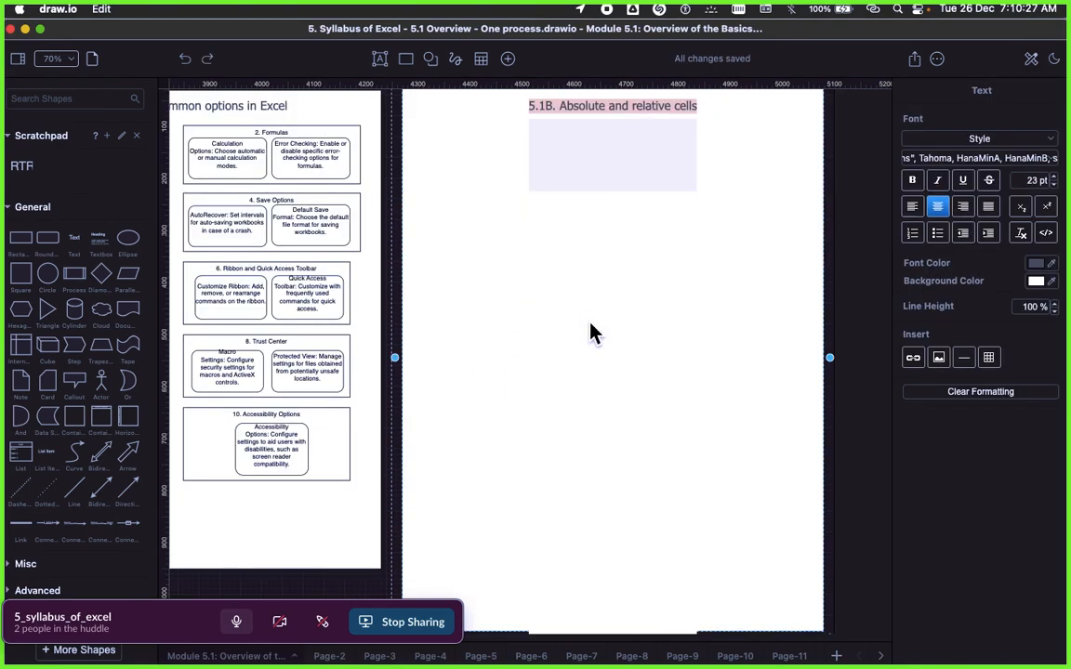
left_click(570, 178)
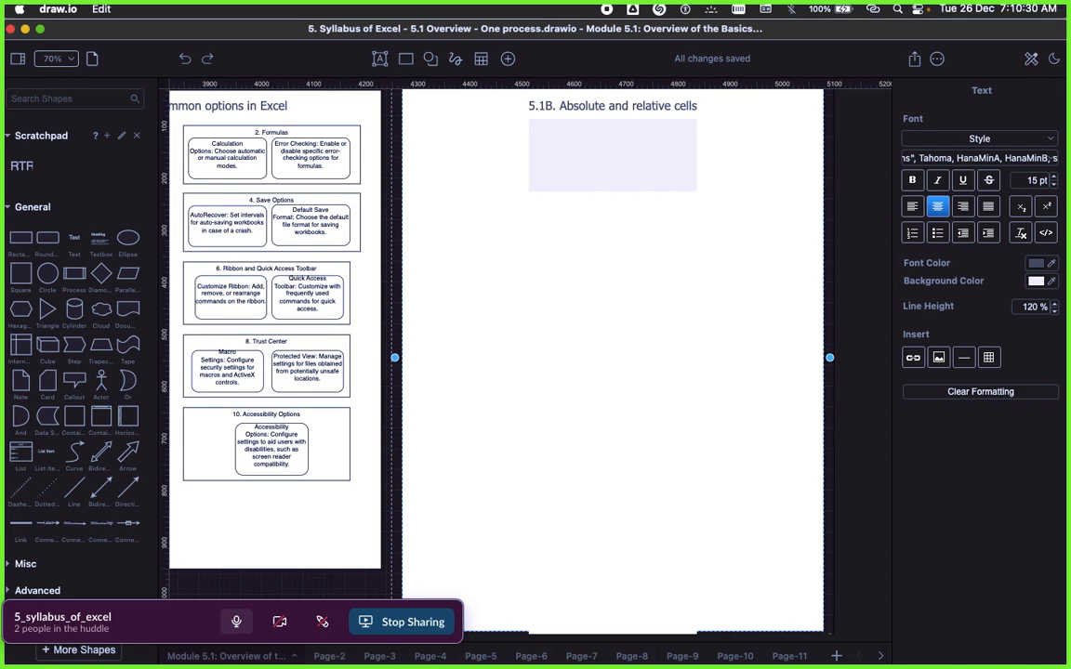
key("BackSpace")
key("BackSpace")
type("s")
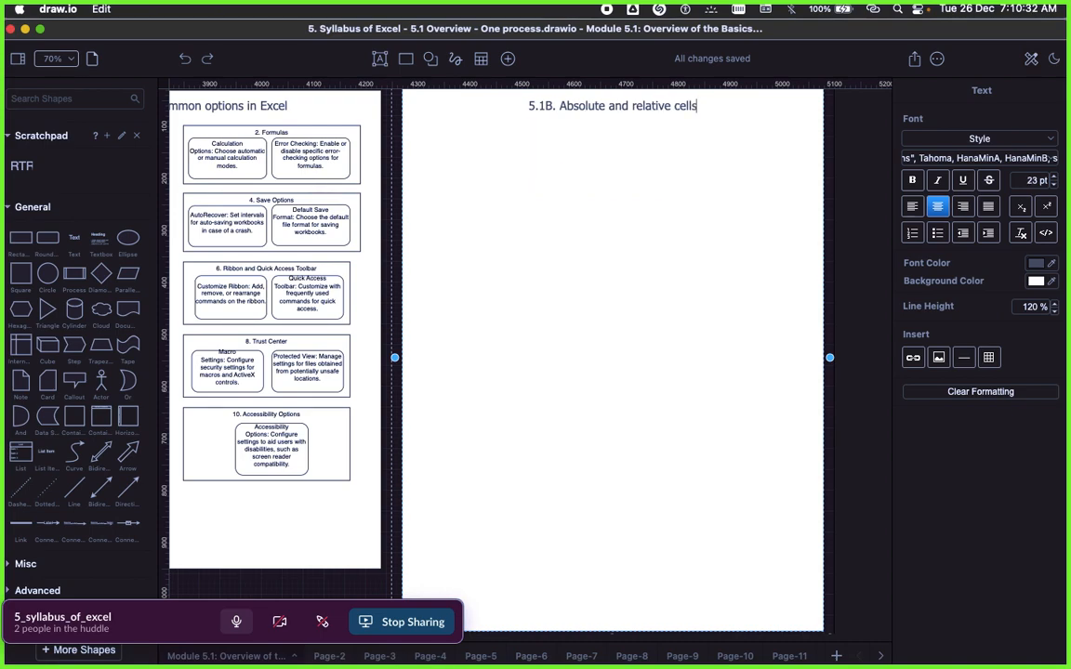
Step: Change the original frame's title to "5.1.A Customizing common options in Excel"
key("super+Tab")
key("super+Tab")
scroll(288, 133, "left", 5)
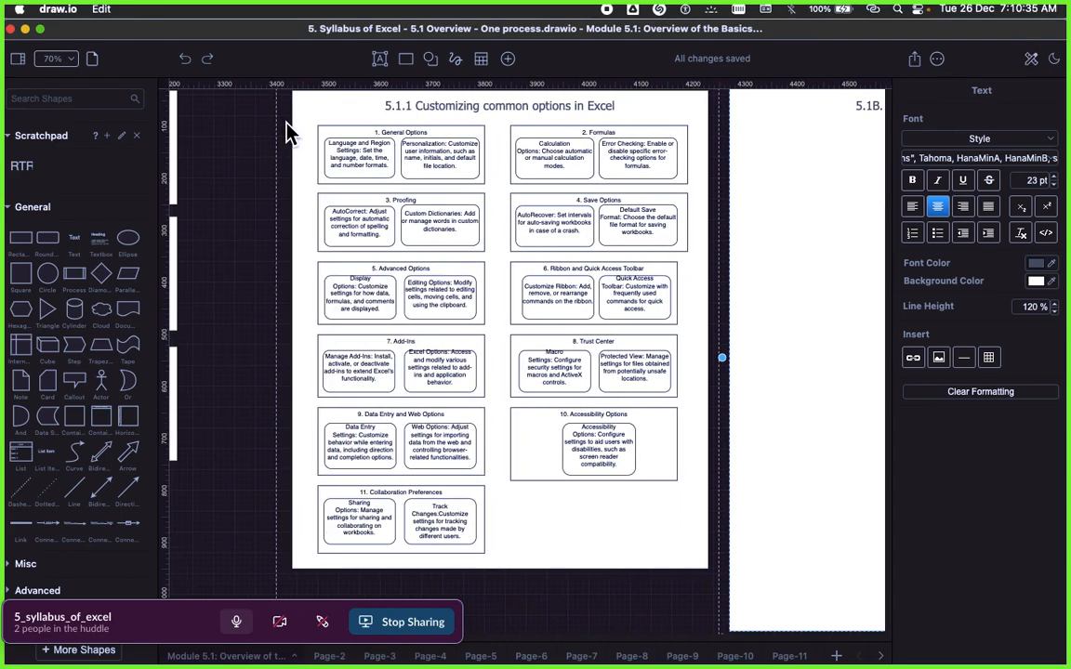
double_click(384, 106)
left_click(410, 107)
key("BackSpace")
type("A")
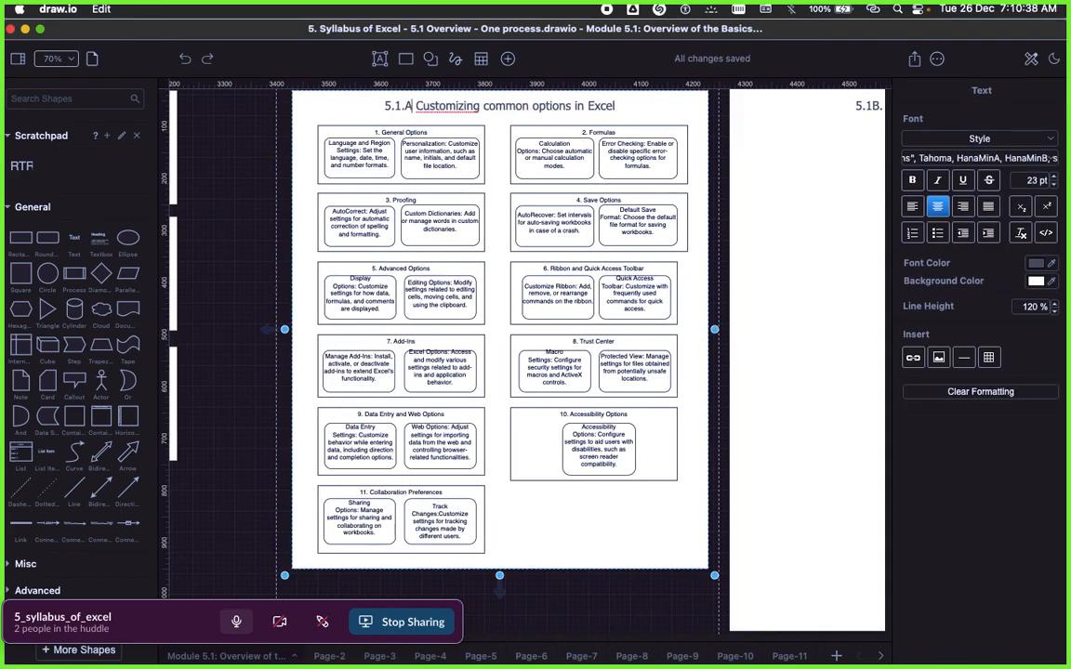
Step: Correct the second frame's title to "5.1.B. Absolute and relative cells"
left_click(819, 220)
scroll(813, 224, "right", 5)
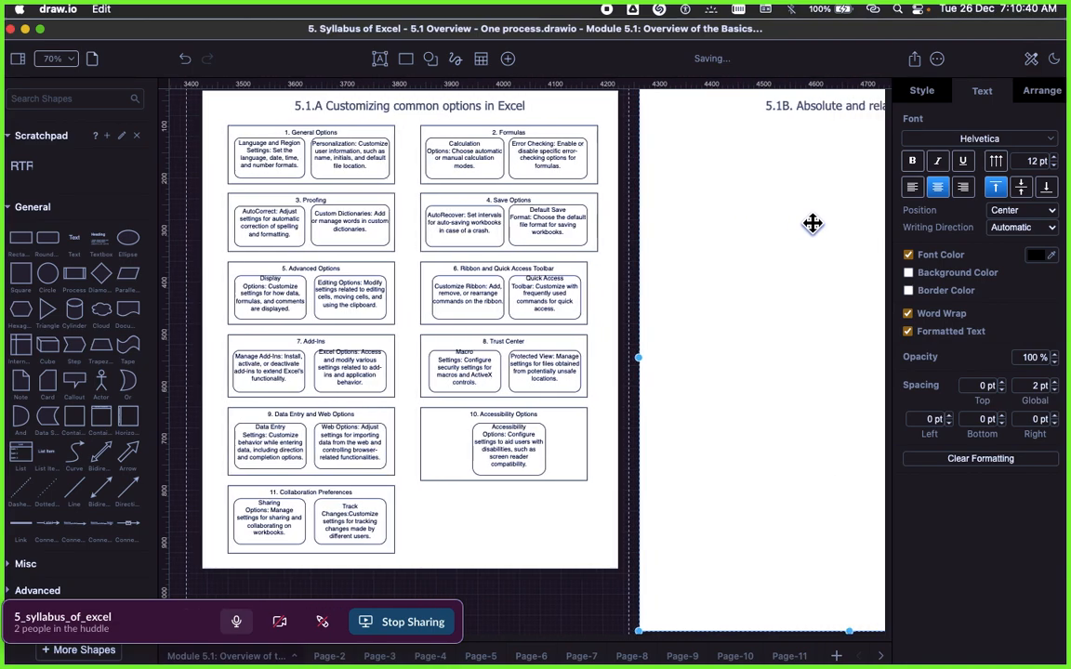
double_click(668, 106)
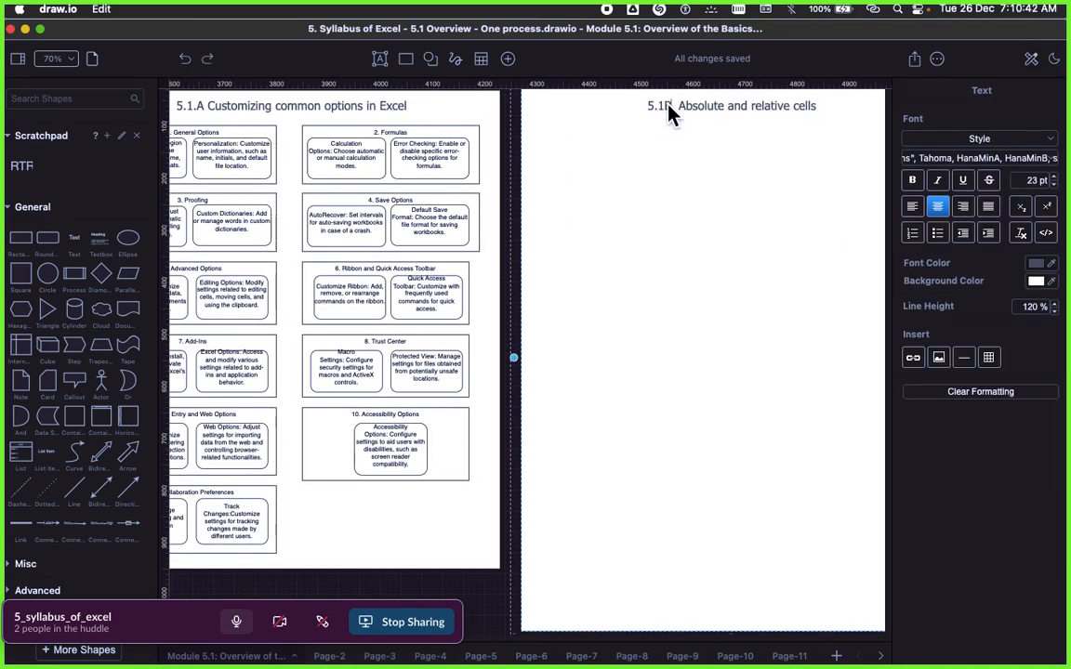
type(".")
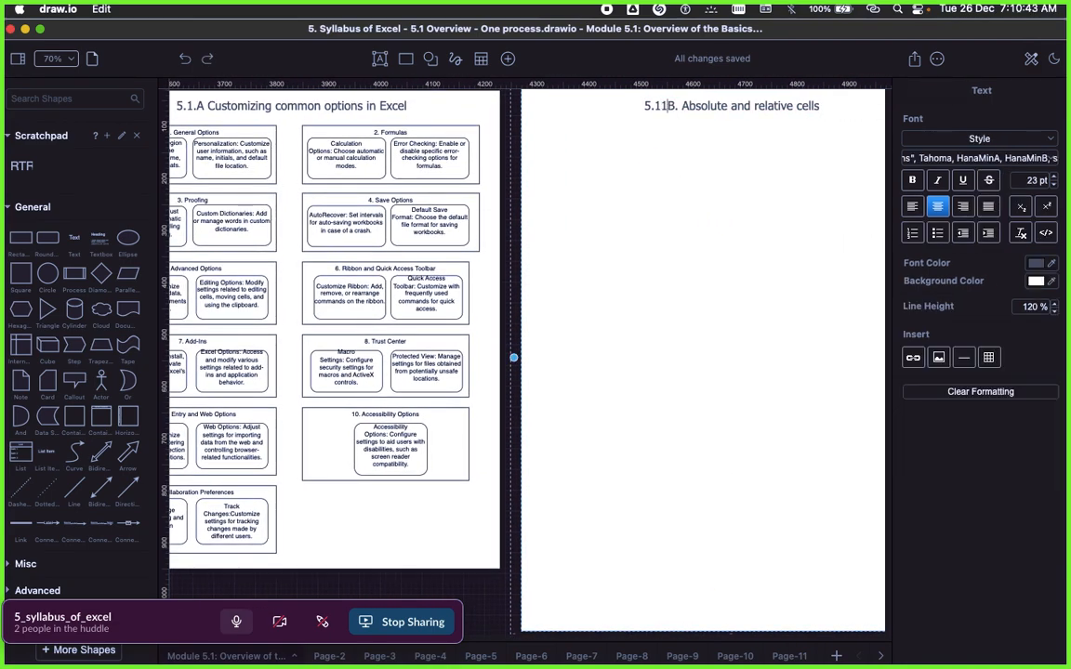
left_click(668, 166)
double_click(666, 108)
left_click(667, 112)
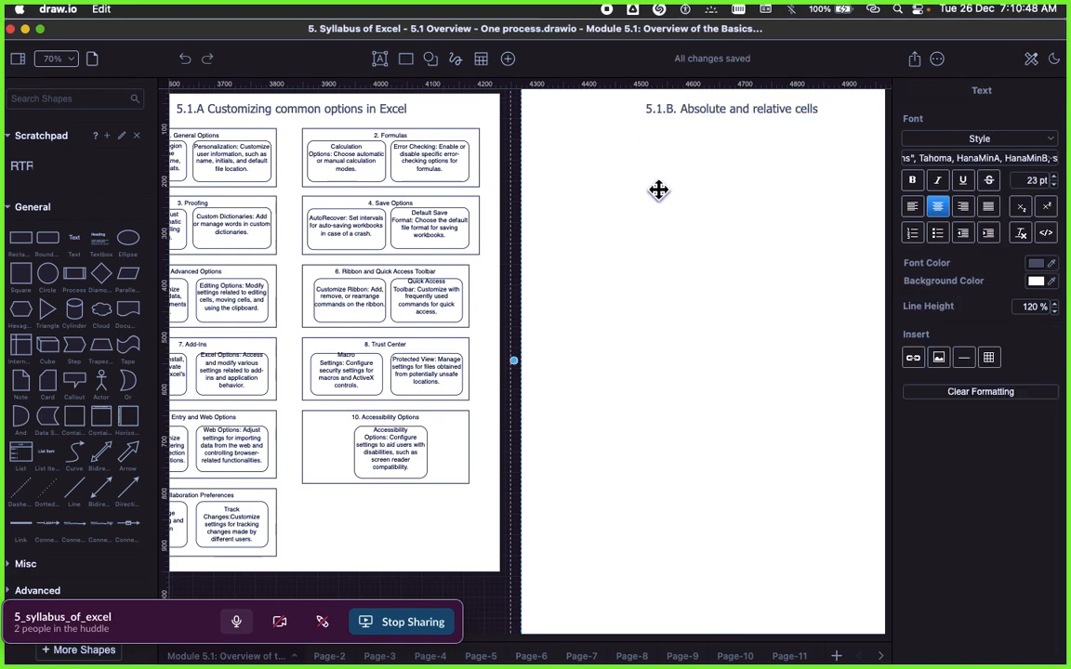
left_click(691, 242)
scroll(691, 242, "up", 3)
left_click(607, 216)
scroll(631, 260, "down", 2)
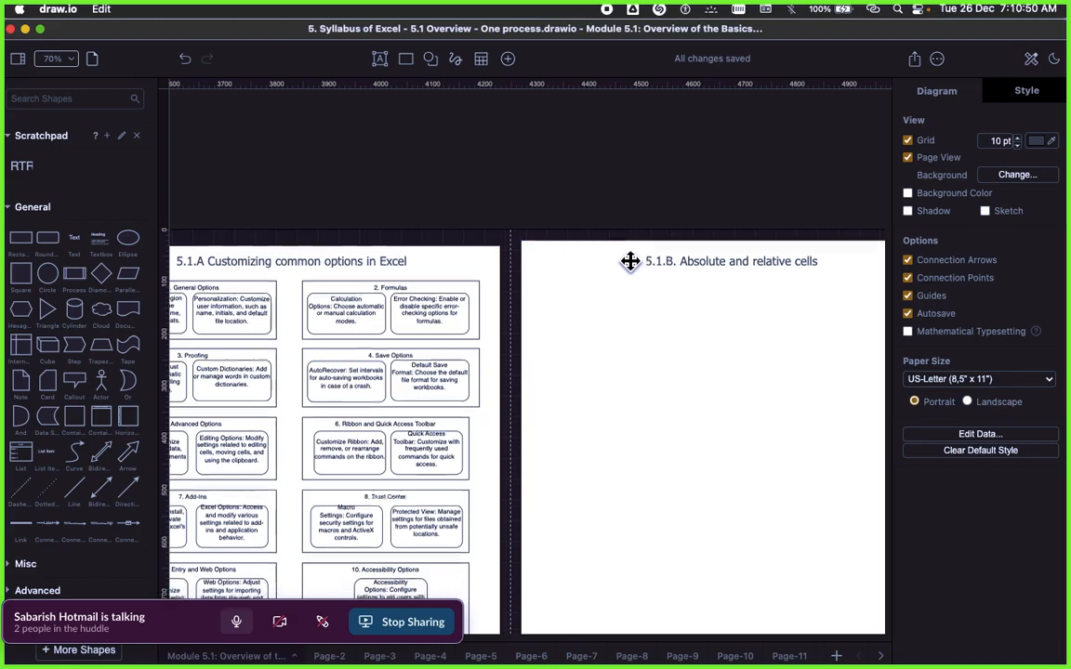
Step: Copy the heading "Relative Cell Reference:" from the Signavio description and return to draw.io
key("super+Tab")
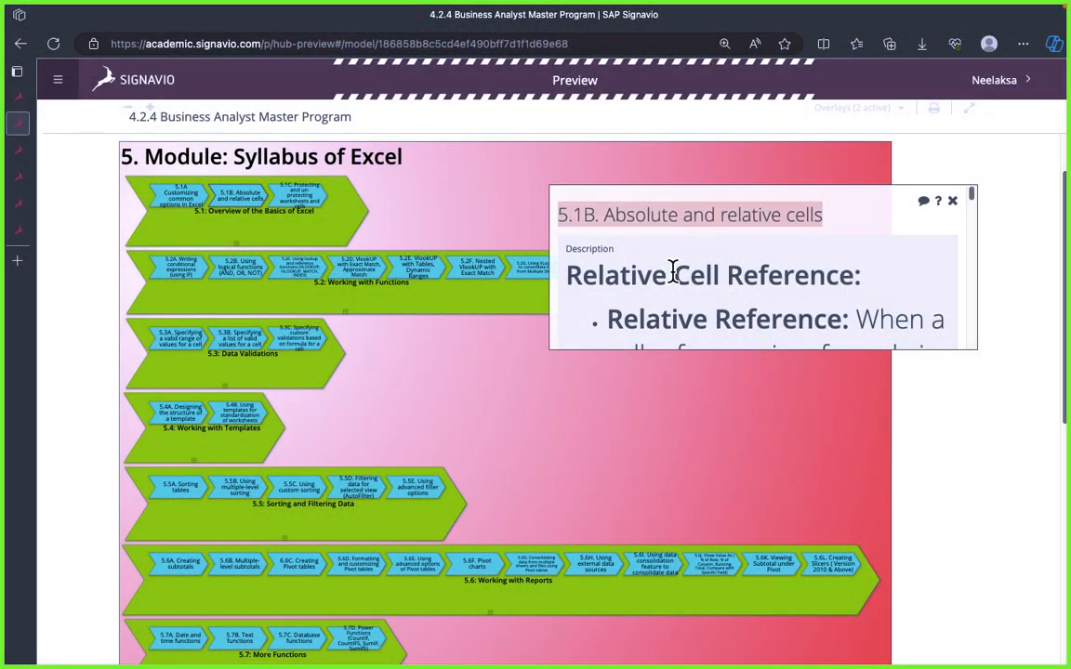
triple_click(674, 270)
key("super+c")
key("super+Tab")
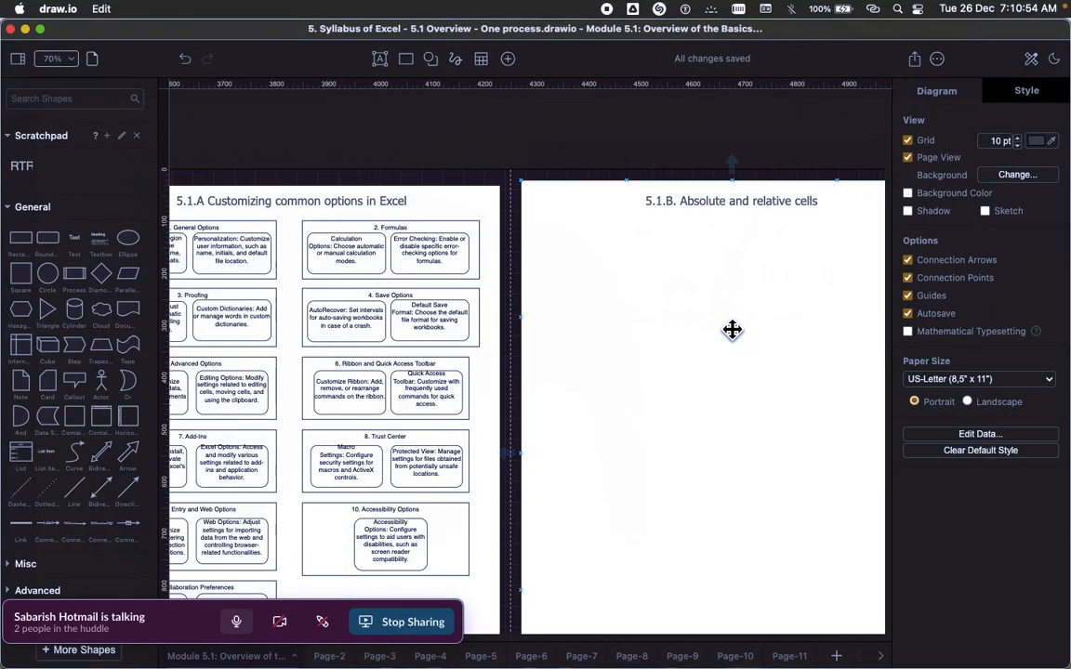
Step: Duplicate the outer "1. General Options" box and place the copy under the 5.1.B title
left_click(241, 225)
right_click(243, 225)
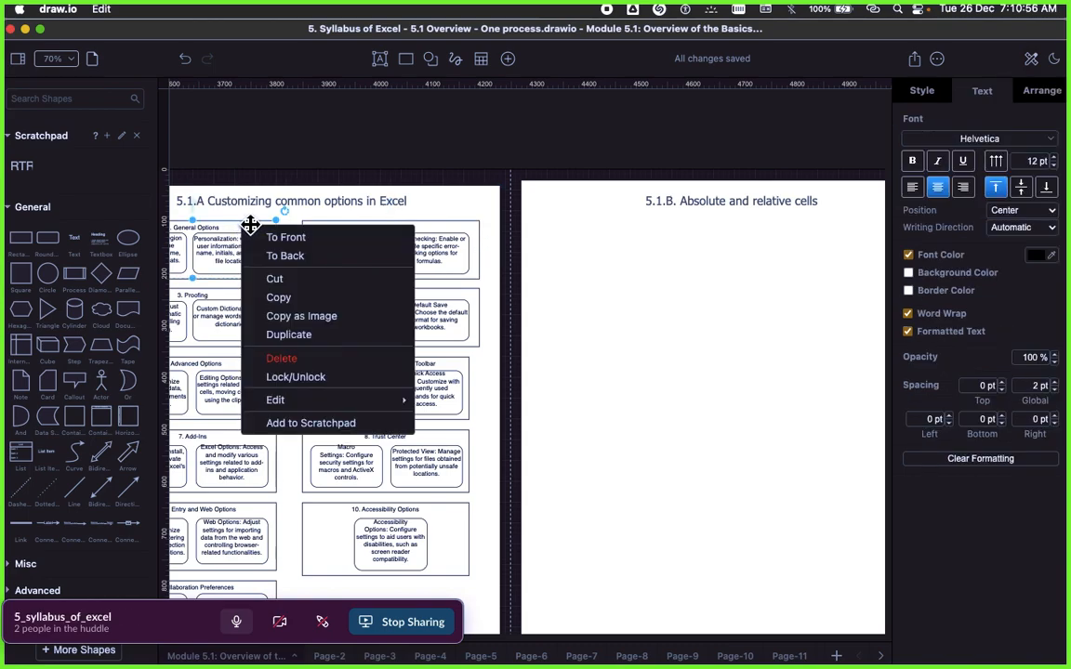
left_click(292, 334)
left_click_drag(283, 258, 689, 248)
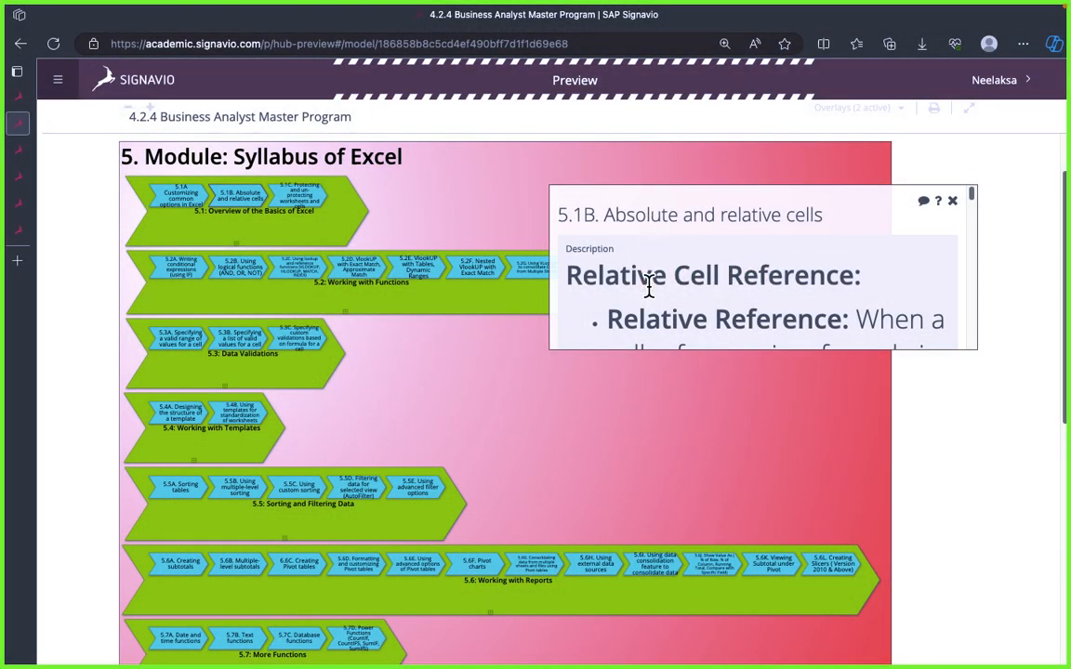
Step: Copy the heading "Relative Cell Reference:" from Signavio and use it as the duplicated box's text in draw.io
triple_click(649, 286)
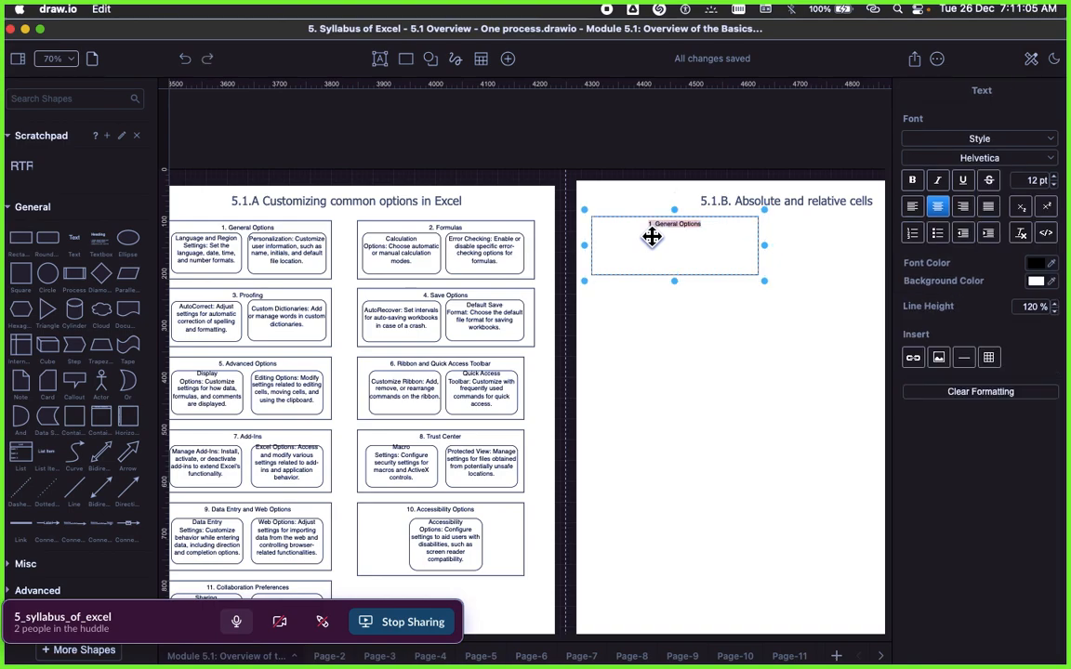
key("super+v")
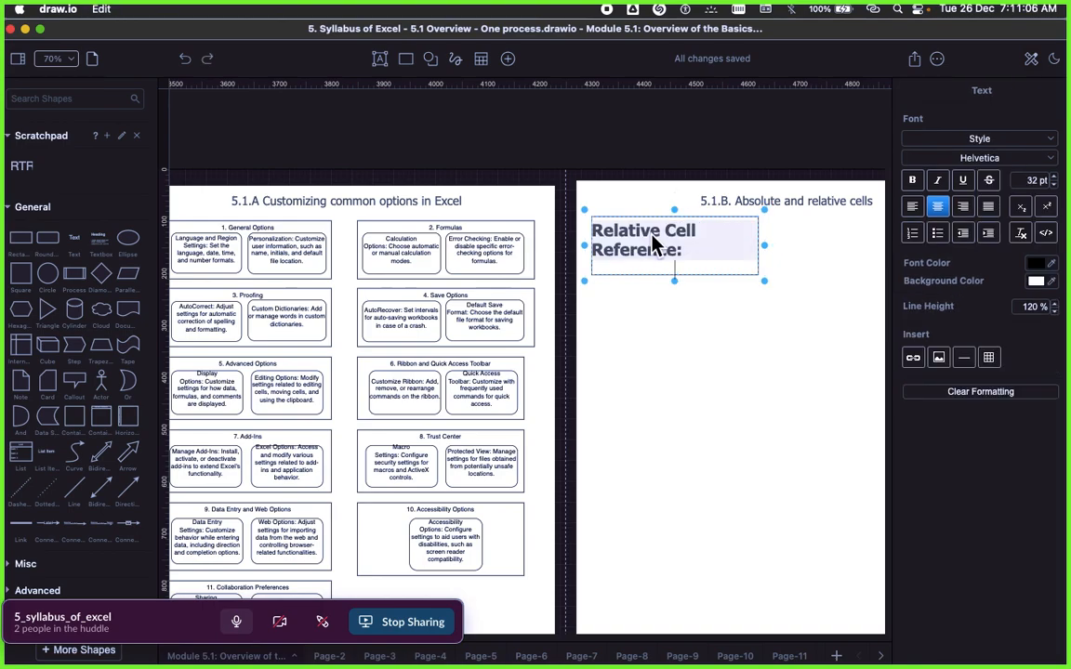
key("Escape")
Step: Switch to Microsoft Edge, copy the "Relative Reference" bullet from the Signavio description, and return to draw.io
key("super+Tab")
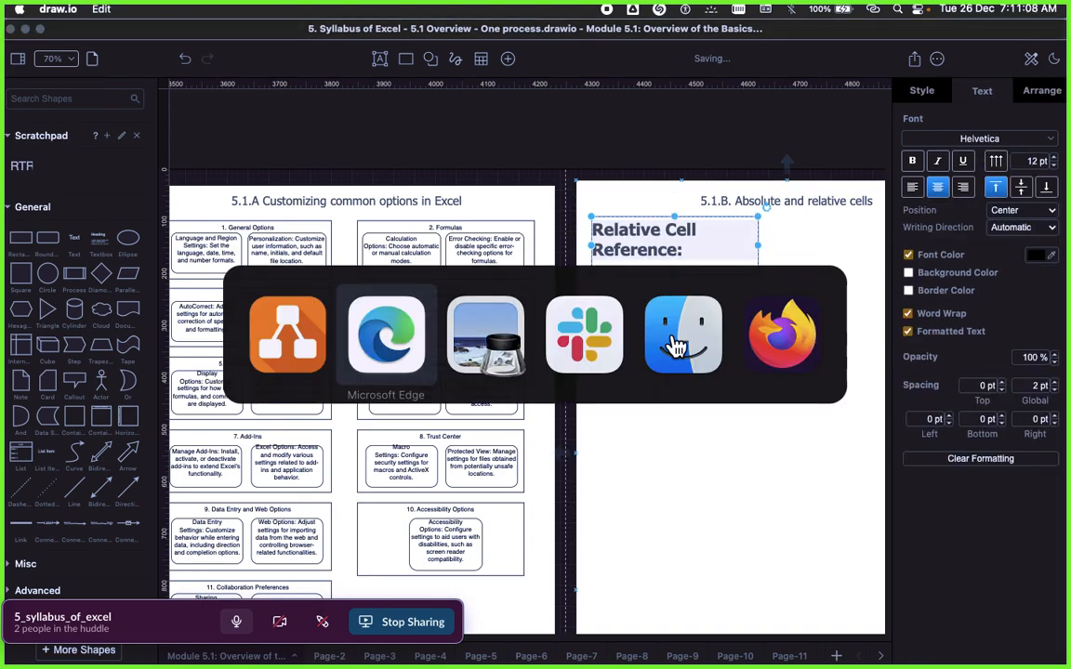
triple_click(713, 309)
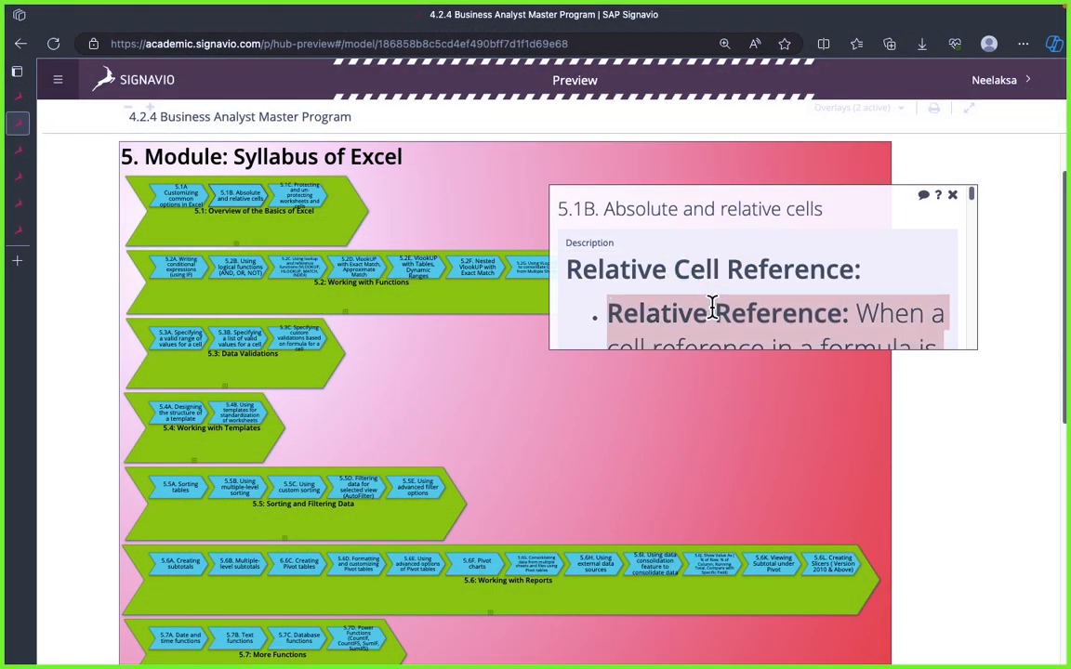
key("super+Tab")
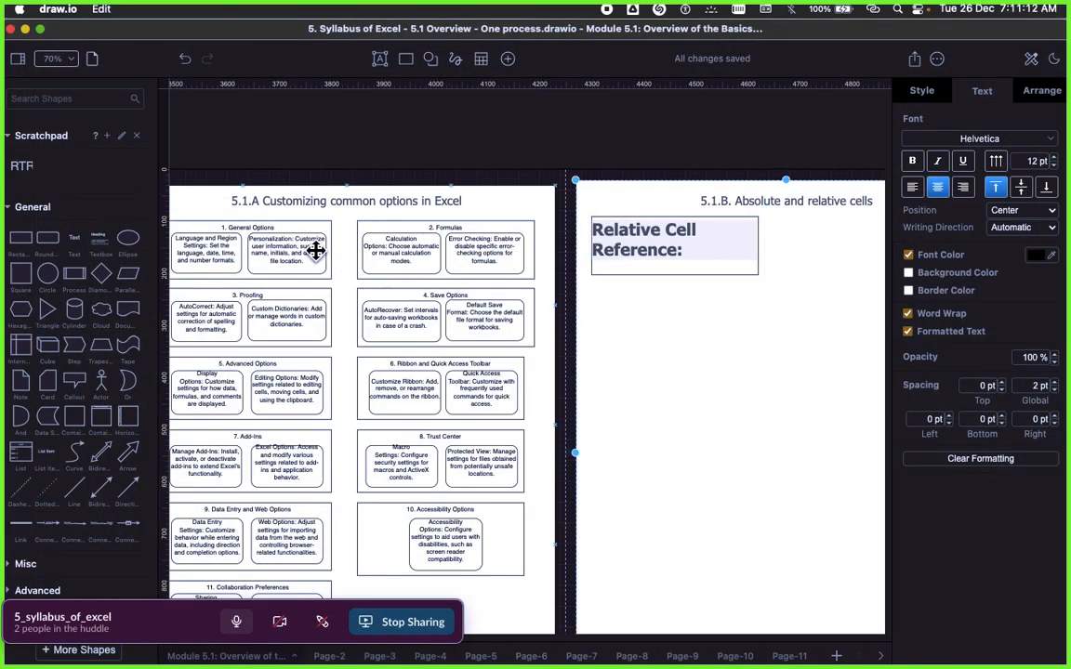
Step: Duplicate the rounded "Language and Region Settings" box and place the copy just below the Relative Cell Reference box
left_click(215, 248)
right_click(216, 249)
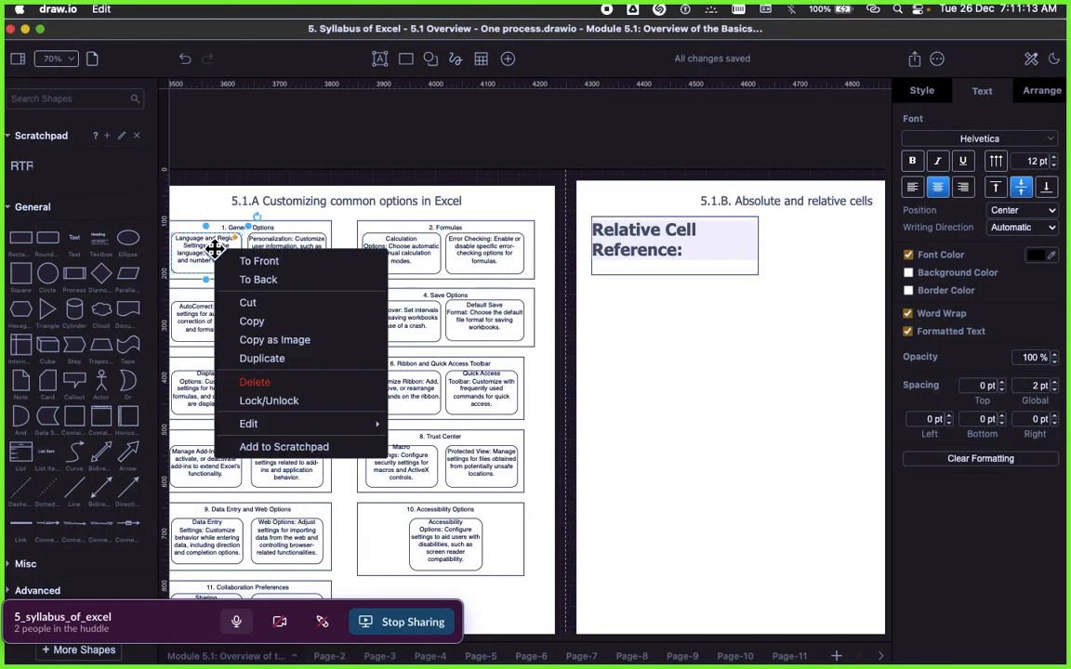
left_click(263, 359)
left_click_drag(239, 270, 674, 304)
Step: Replace the rounded copy's text with the copied Relative Reference definition without its formatting, and enlarge the box slightly to fit
double_click(673, 304)
type("Relative Reference: When a cell reference in a formula is relative, it changes when the formula is copied or moved.")
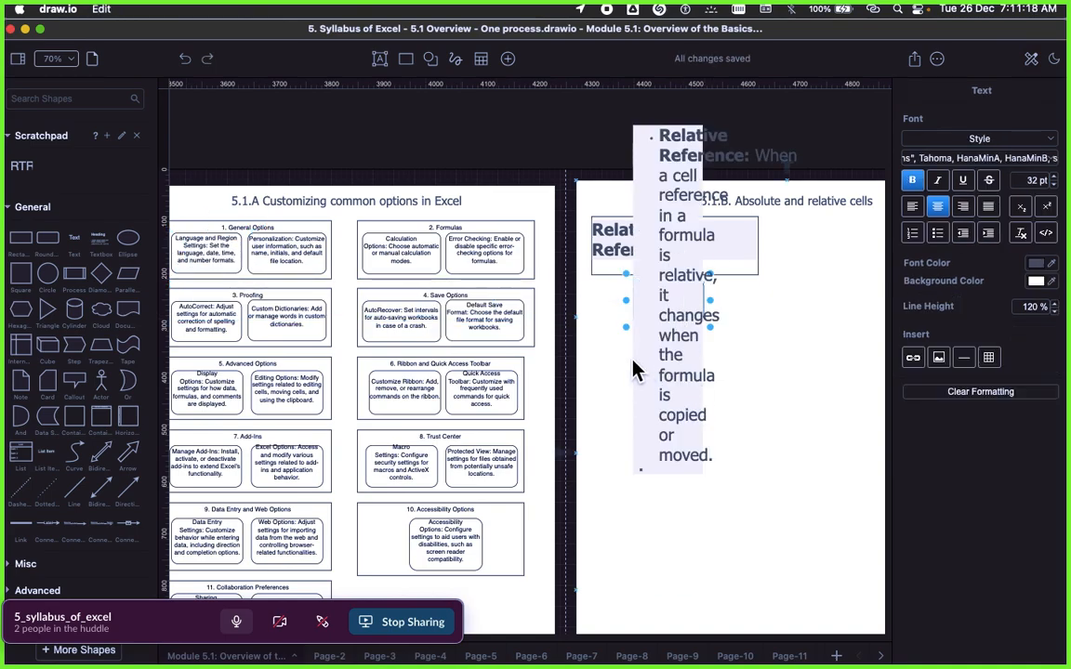
left_click(638, 315)
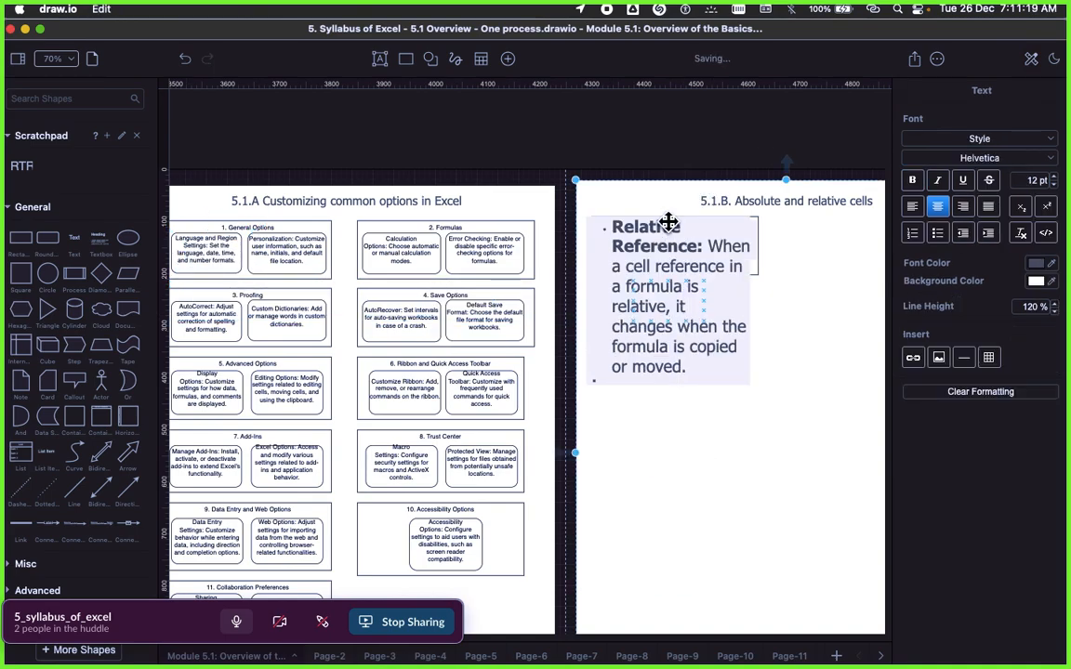
left_click(676, 321)
left_click(981, 460)
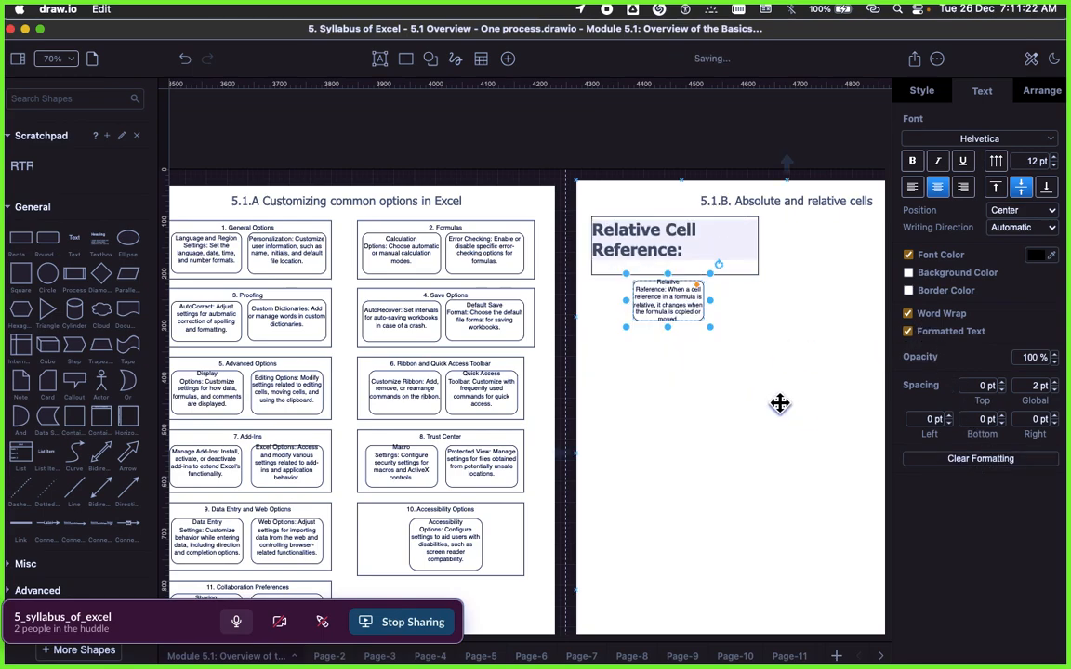
left_click_drag(711, 325, 711, 328)
Step: Clear the formatting of the Relative Cell Reference heading and move the rounded definition box inside that outer box
left_click(681, 247)
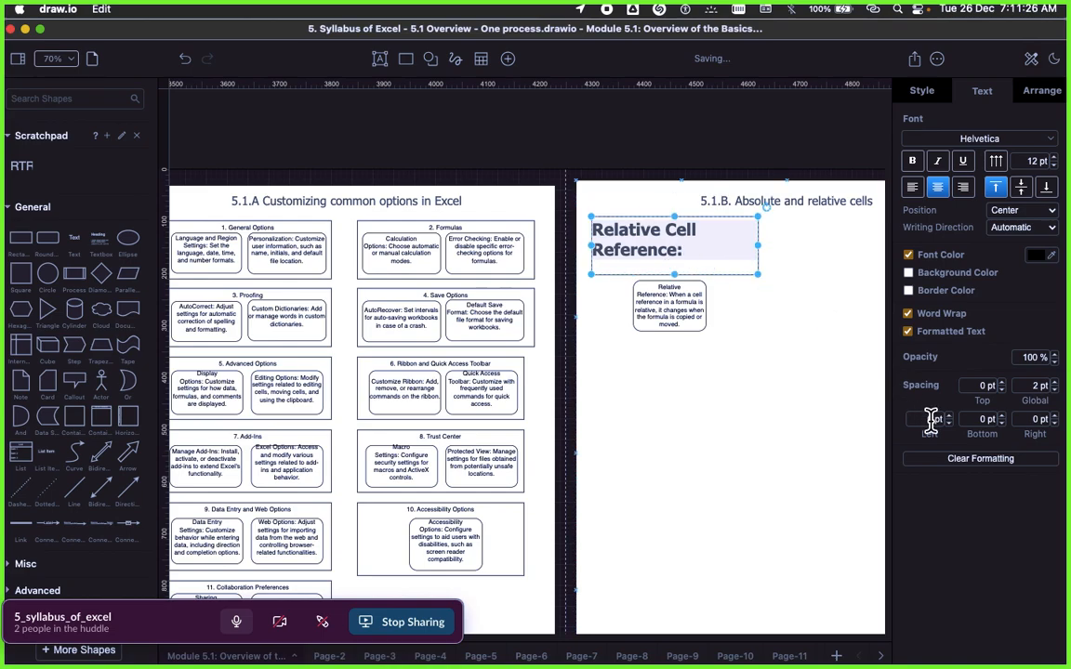
left_click(958, 459)
mouse_move(682, 298)
left_mouse_down()
mouse_move(679, 306)
mouse_move(651, 254)
mouse_move(677, 290)
left_mouse_up()
left_click(707, 247)
left_click(718, 328)
scroll(712, 327, "up", 10)
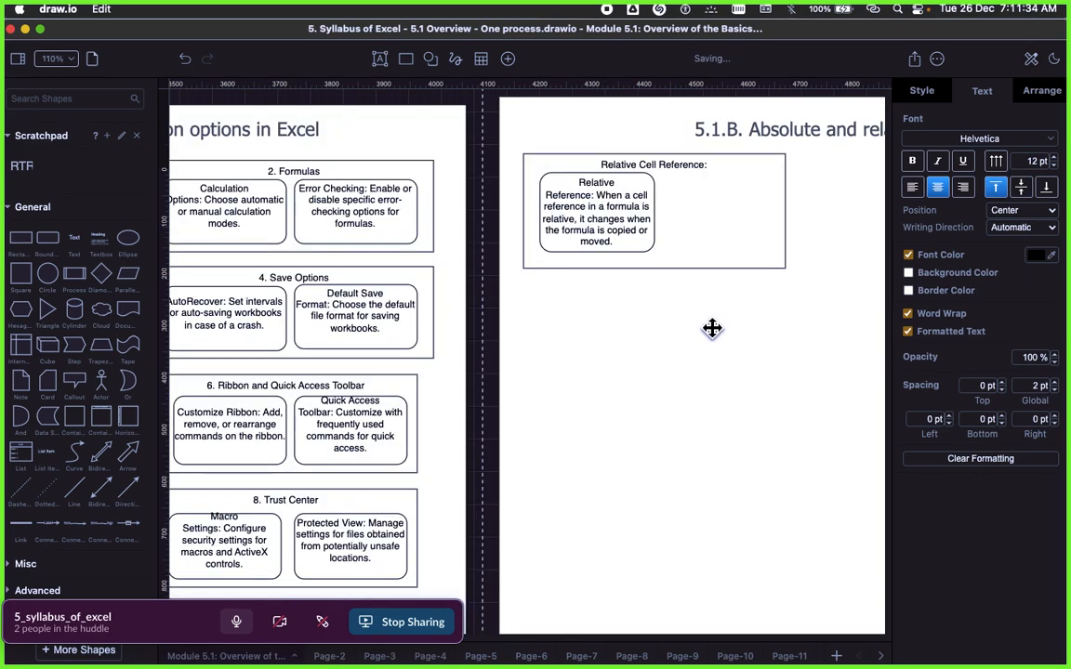
scroll(683, 326, "up", 1)
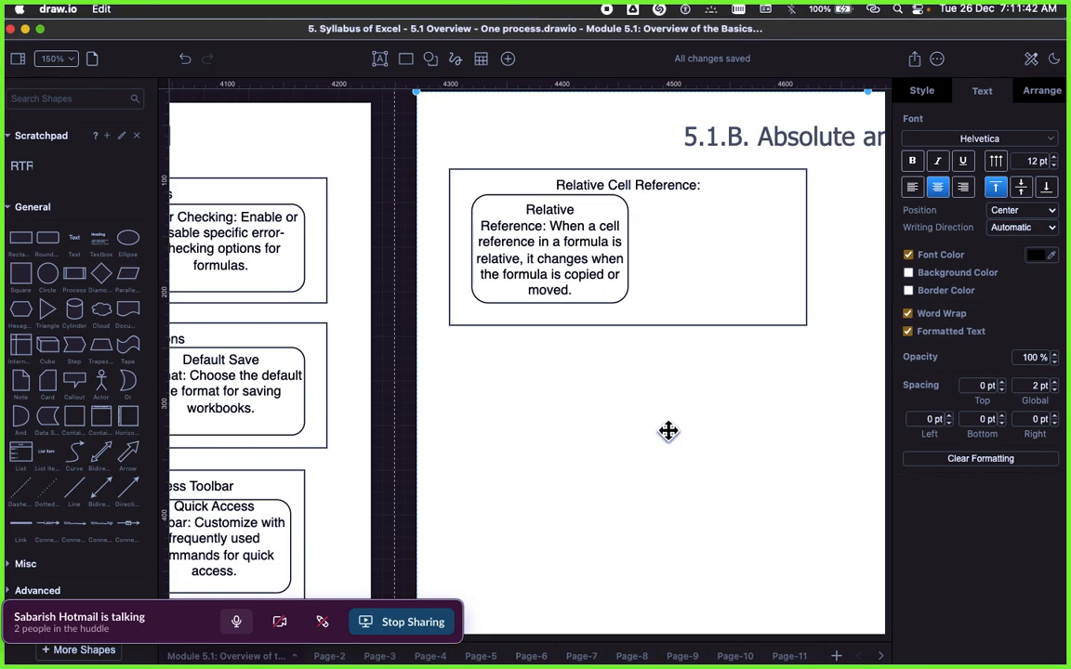
Step: Shift the rounded Relative Reference box slightly down within the outer box to leave more room below the heading
left_click_drag(565, 276, 560, 286)
left_click(583, 318)
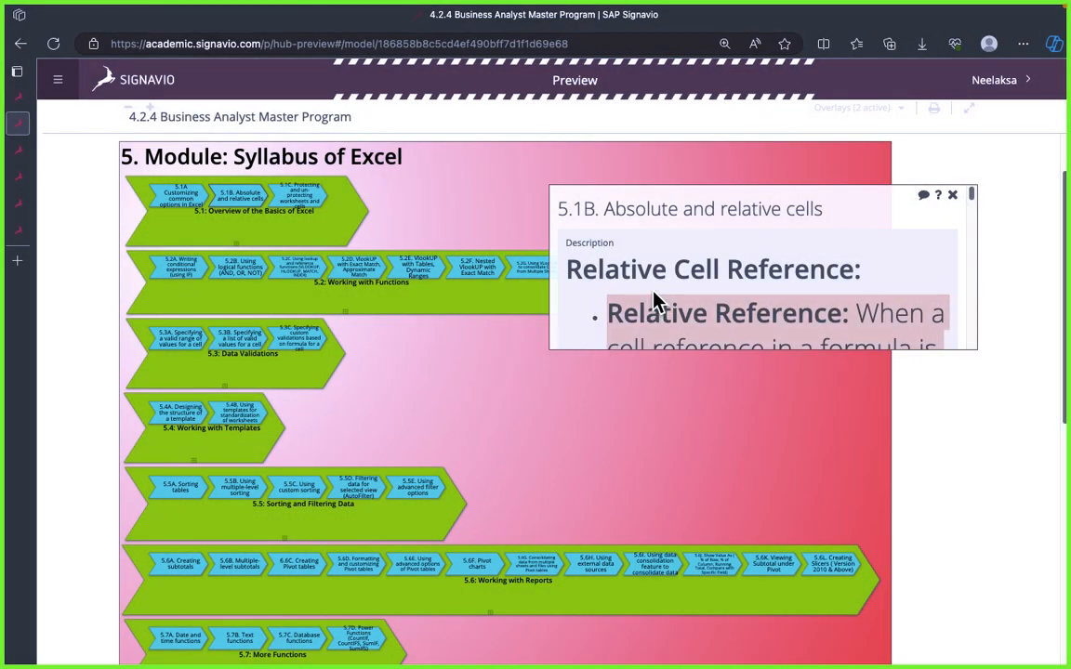
scroll(665, 296, "down", 3)
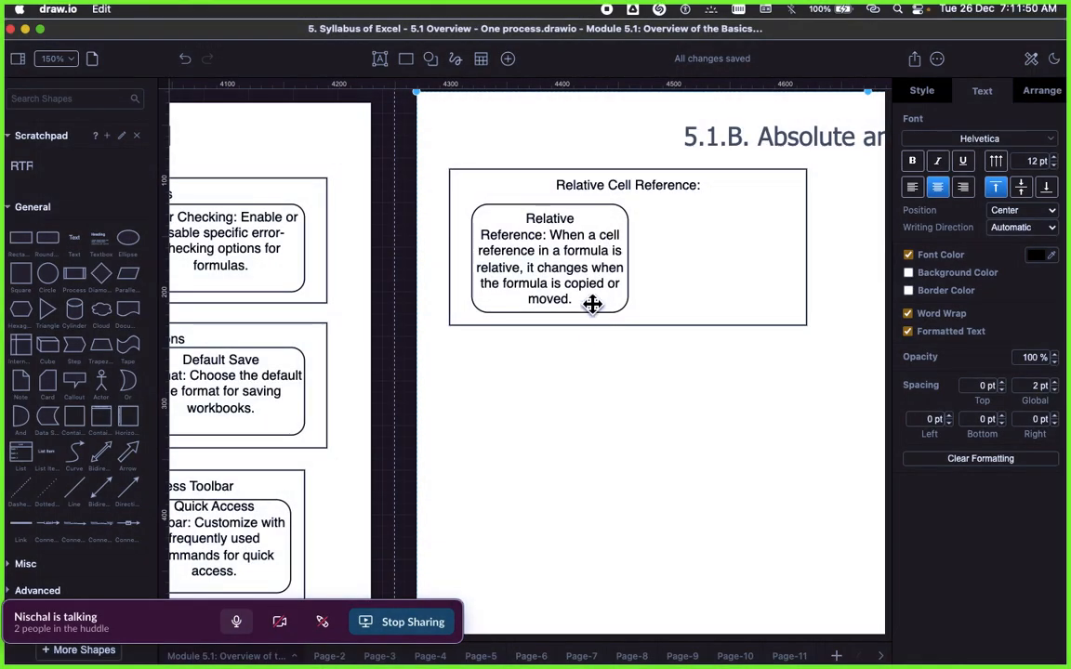
Step: Duplicate the rounded Relative Reference box and place the copy beside it inside the outer box
left_click(576, 270)
right_click(576, 271)
left_click(635, 383)
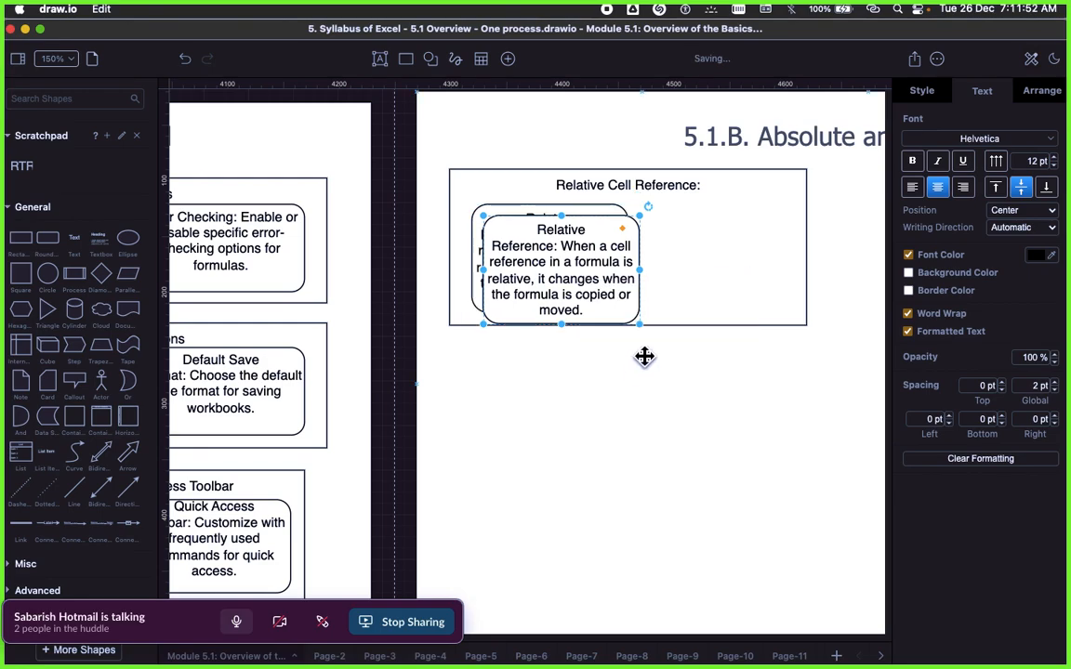
left_click_drag(641, 268, 741, 256)
Step: Replace the new rounded box's text with the copied relative reference example about copying =A1+B1 to cell C2
double_click(741, 264)
key("ctrl+v")
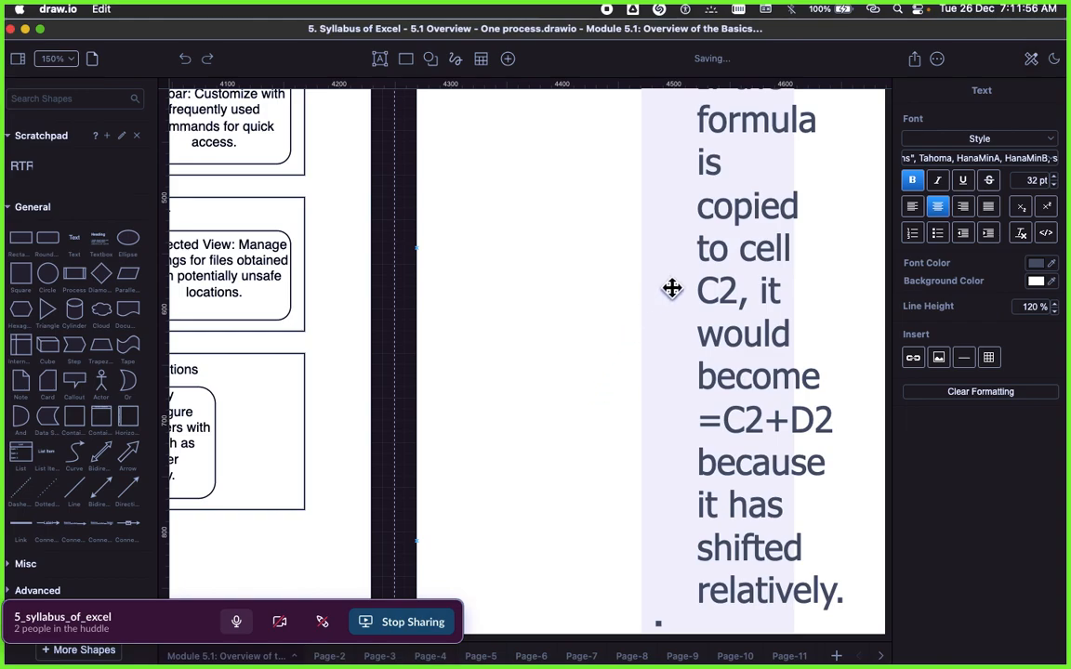
left_click(679, 316)
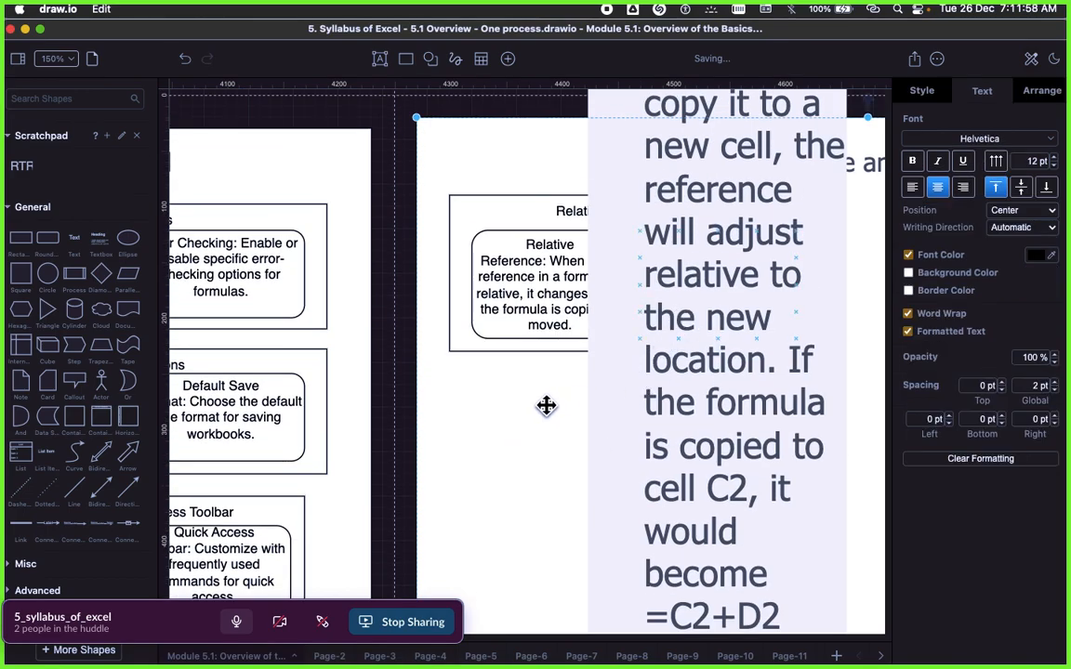
Step: Clear the example text's formatting and enlarge its rounded box to about 150 x 148.5 to fit the text
left_click(707, 280)
left_click(972, 460)
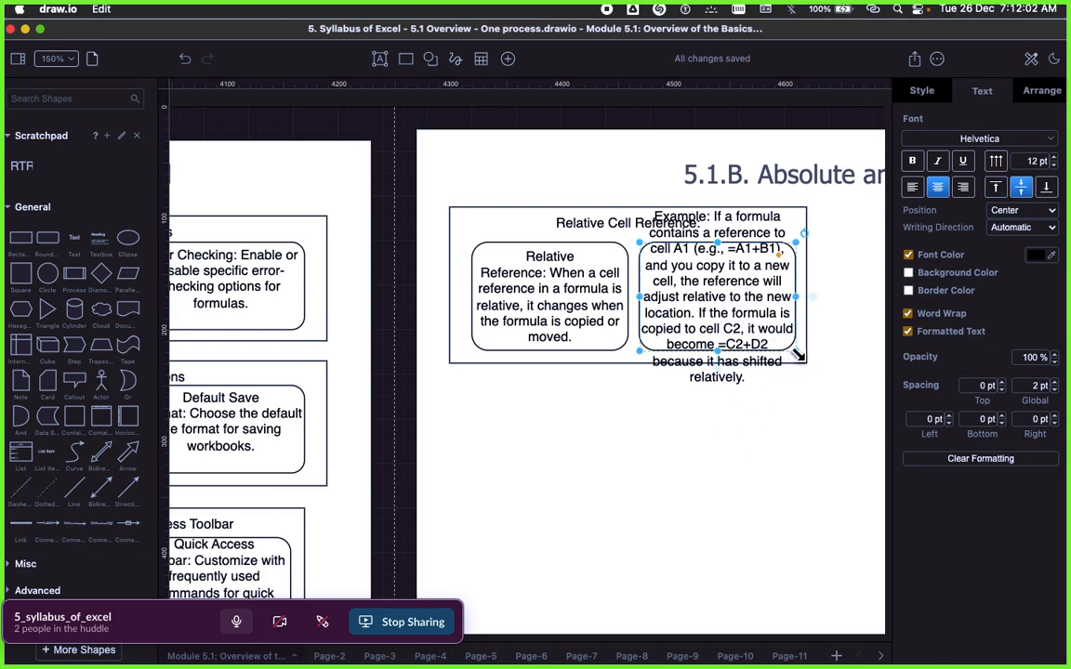
left_click_drag(796, 353, 807, 415)
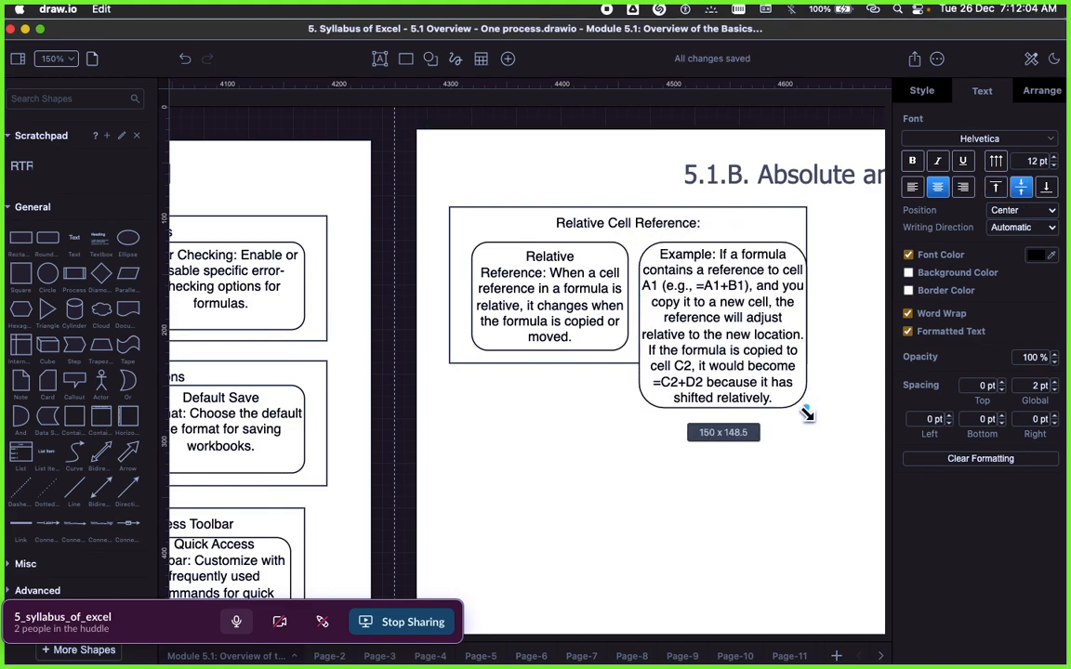
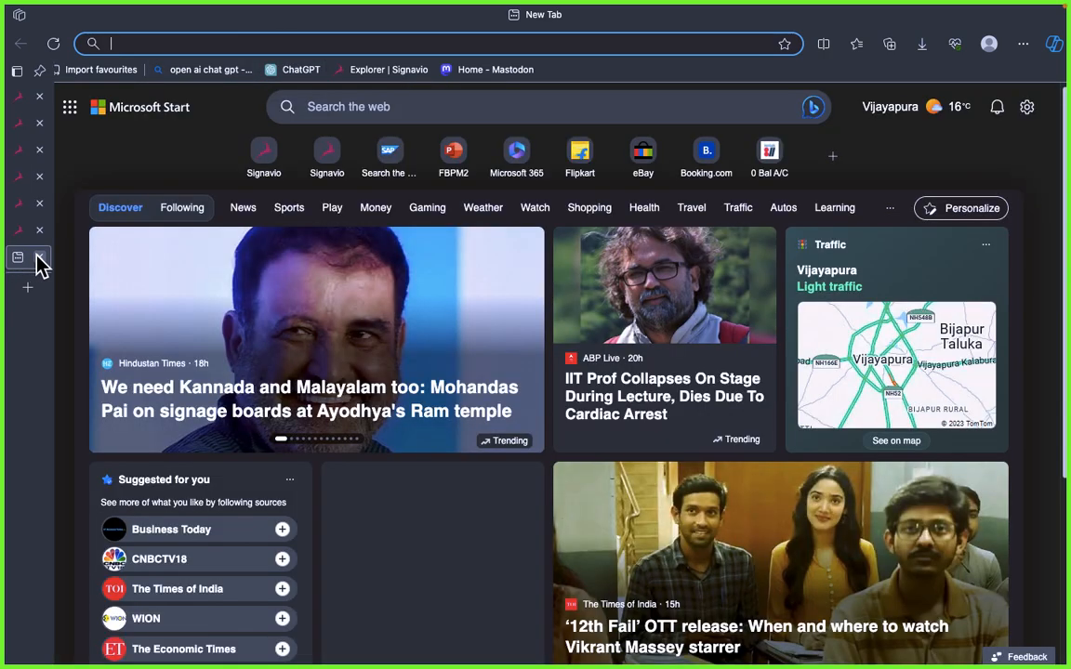
Step: Search the web for "microsoft 365 sign in" in a new browser tab
key("super+w")
left_click(148, 44)
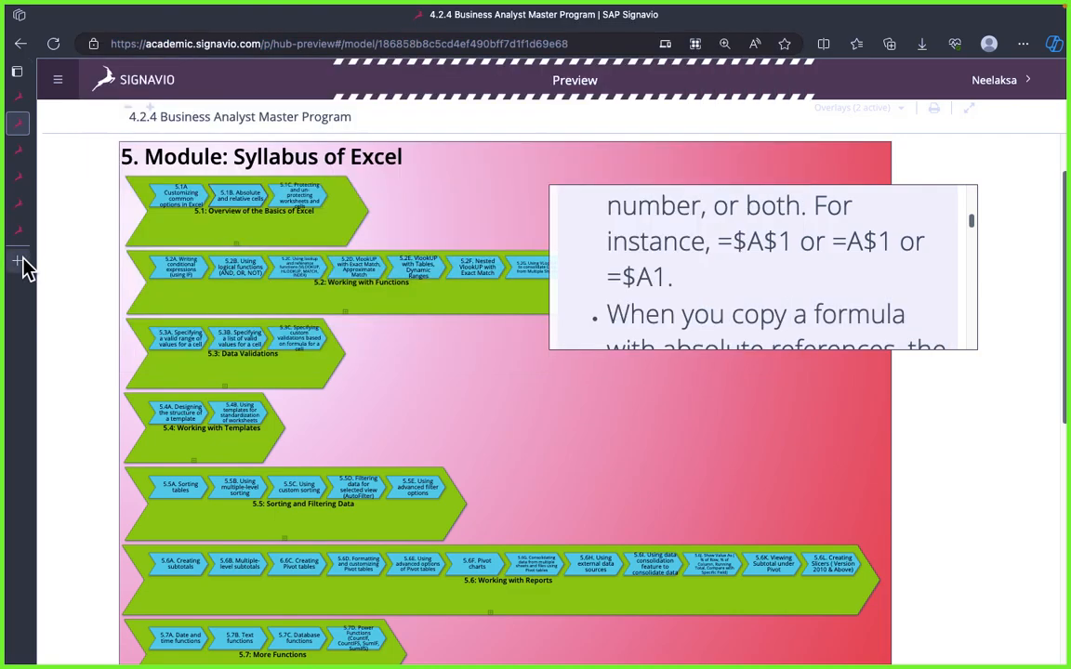
left_click(17, 261)
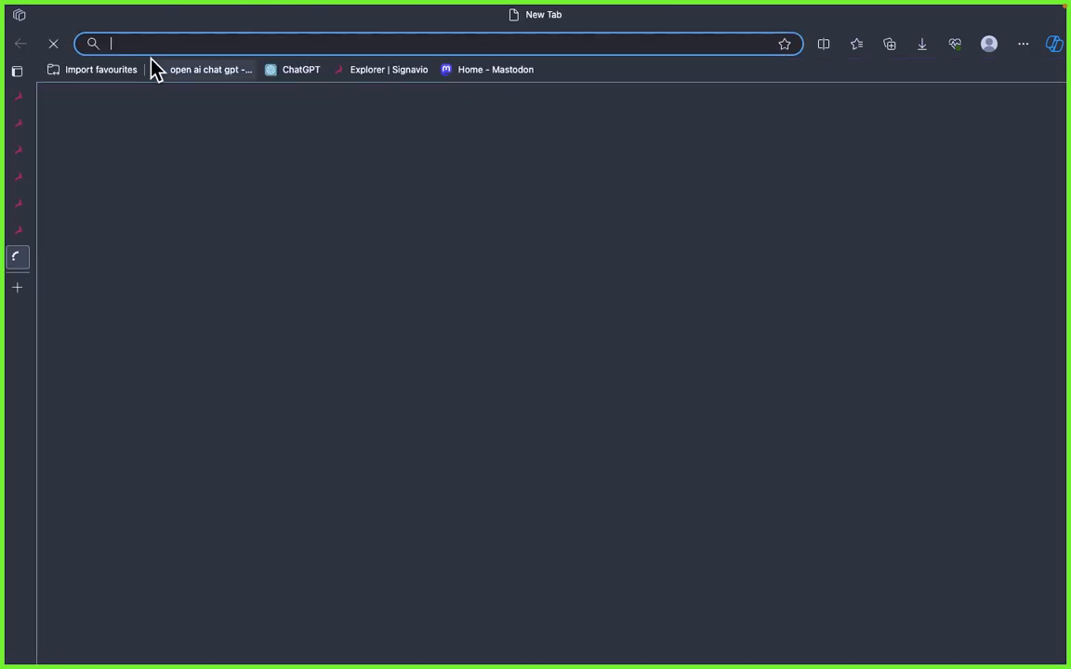
type("mix")
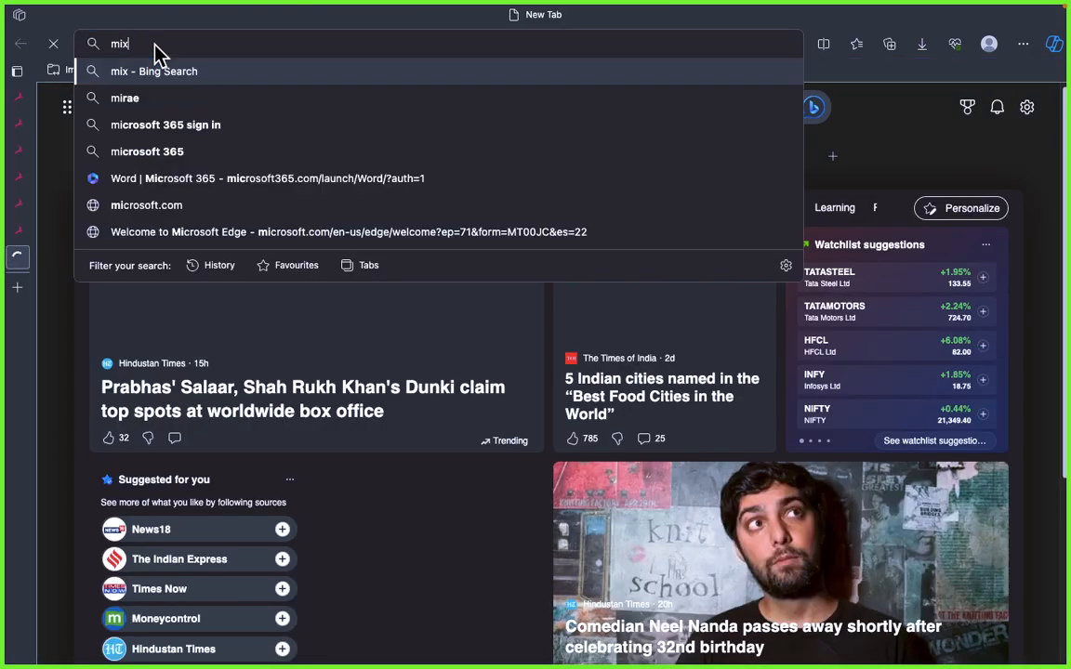
key("BackSpace")
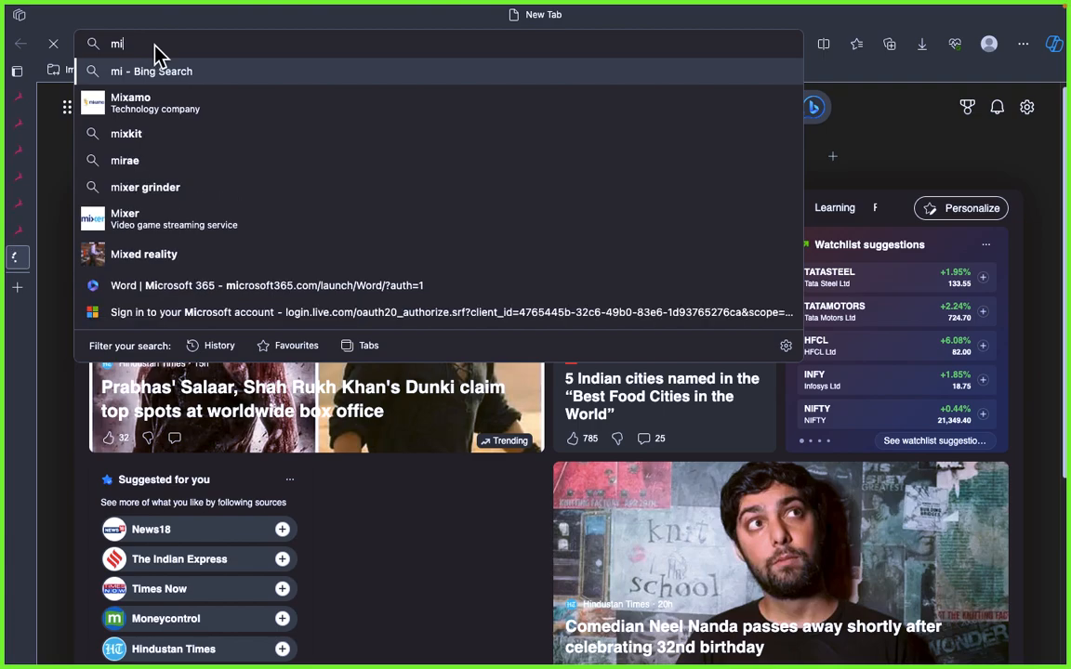
type("c")
key("Return")
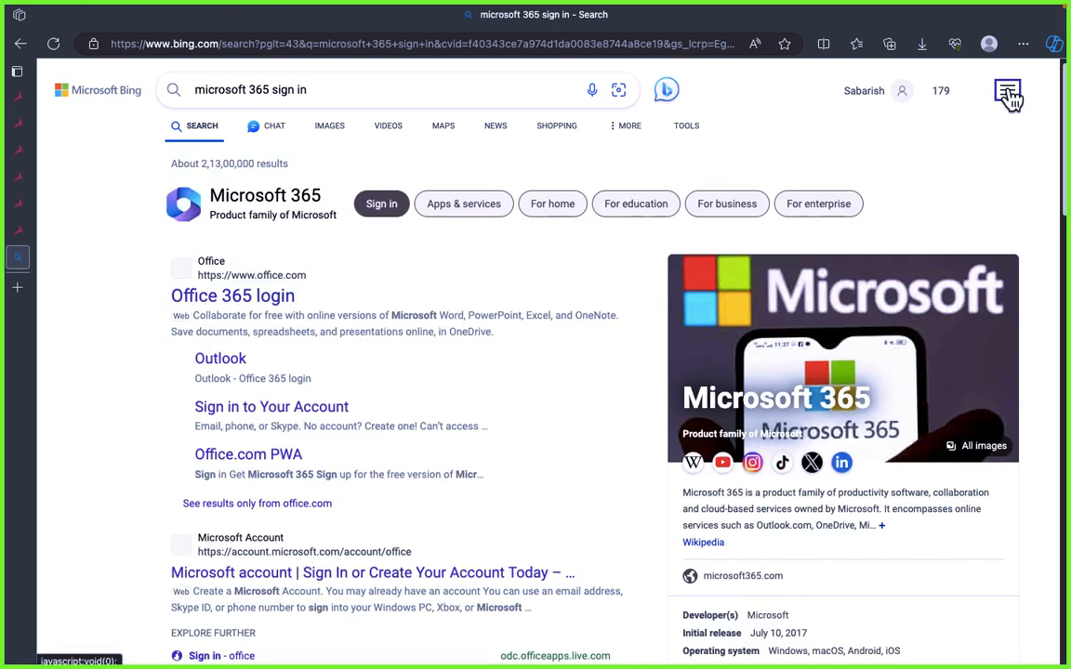
left_click(1024, 44)
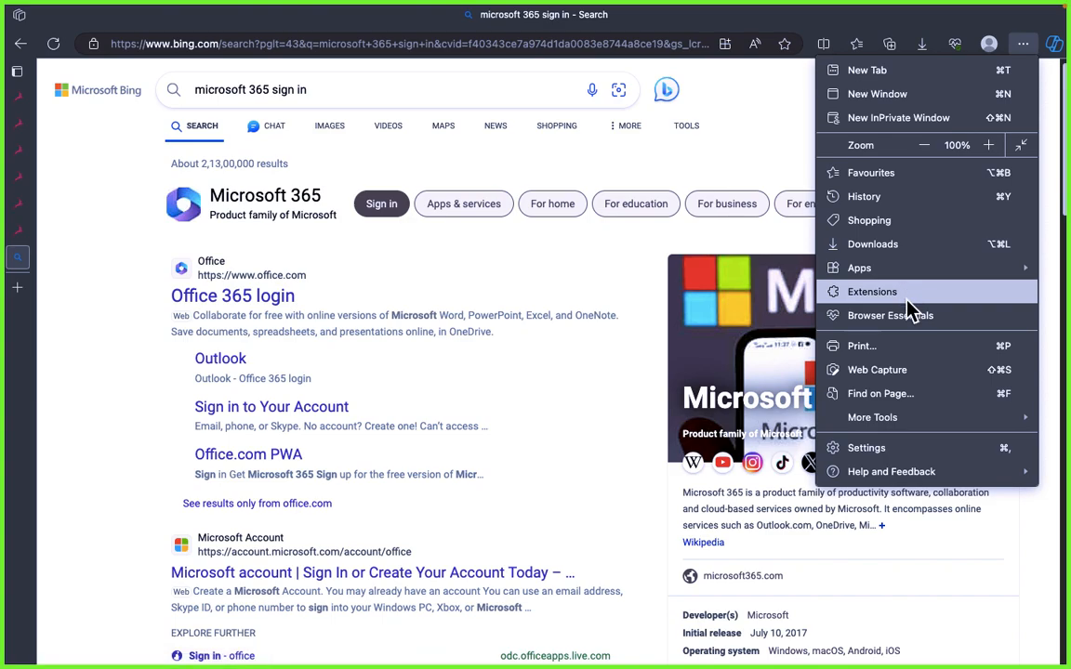
mouse_move(907, 423)
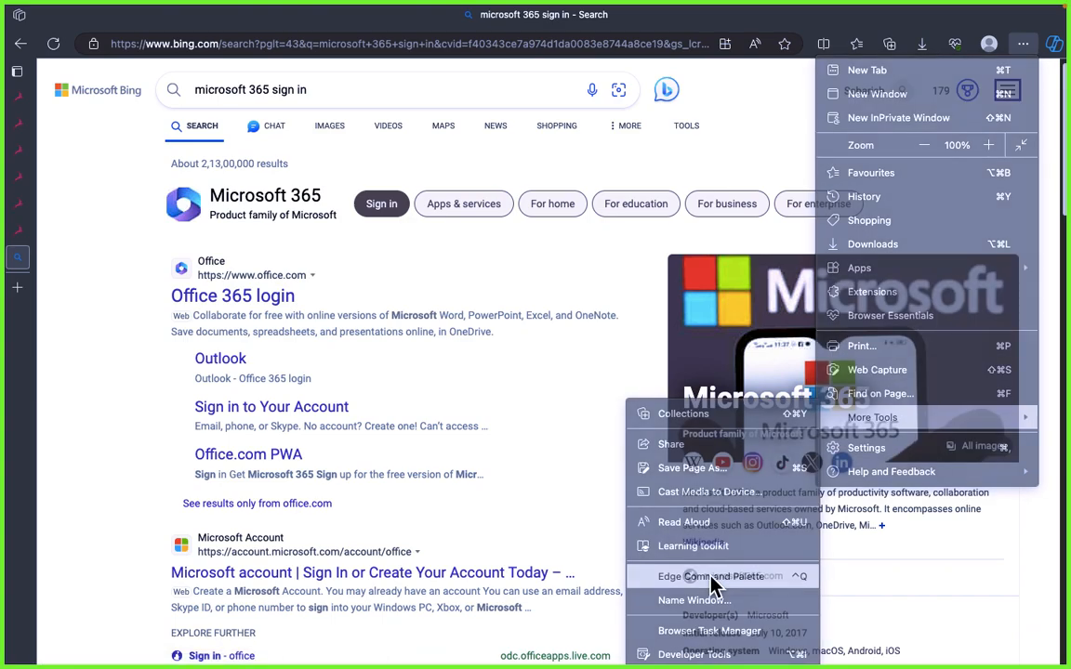
left_click(711, 577)
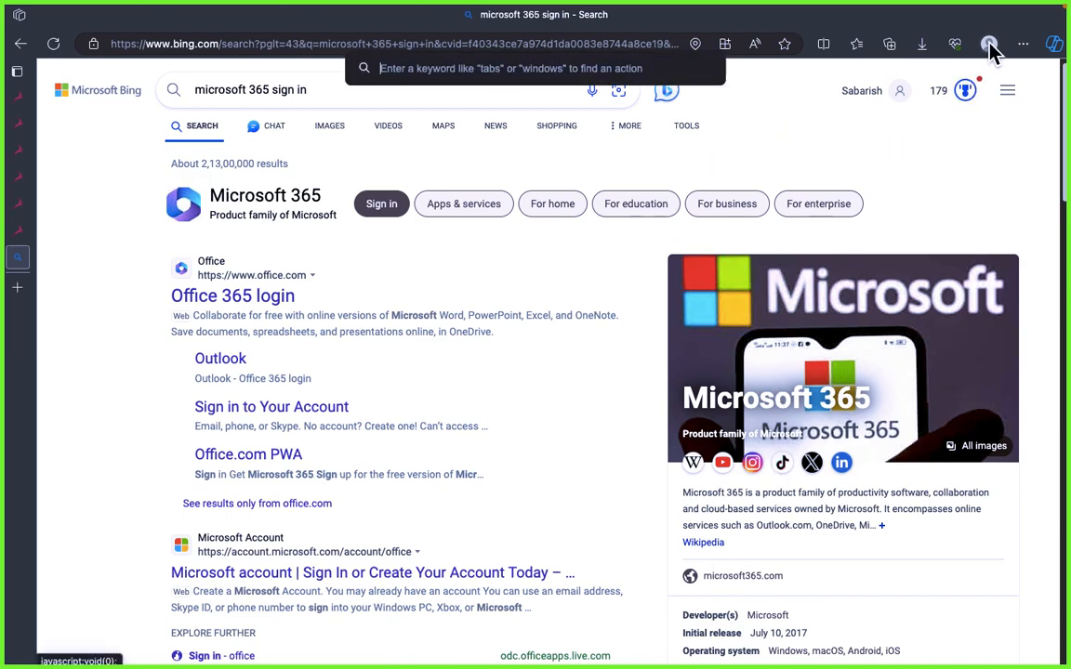
left_click(1022, 44)
mouse_move(919, 427)
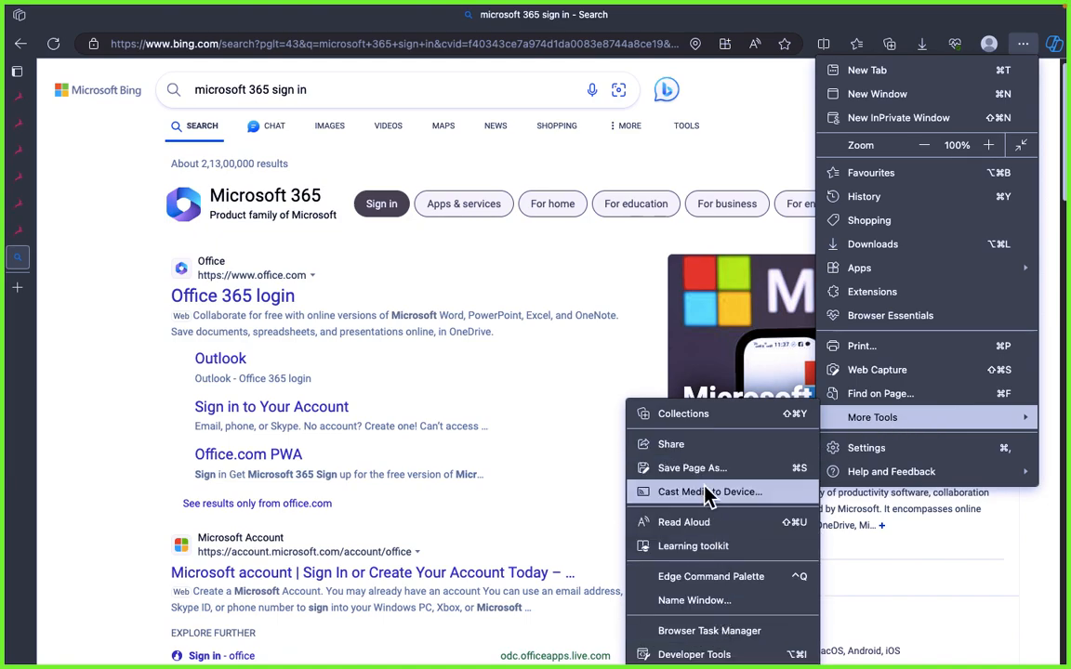
left_click(549, 468)
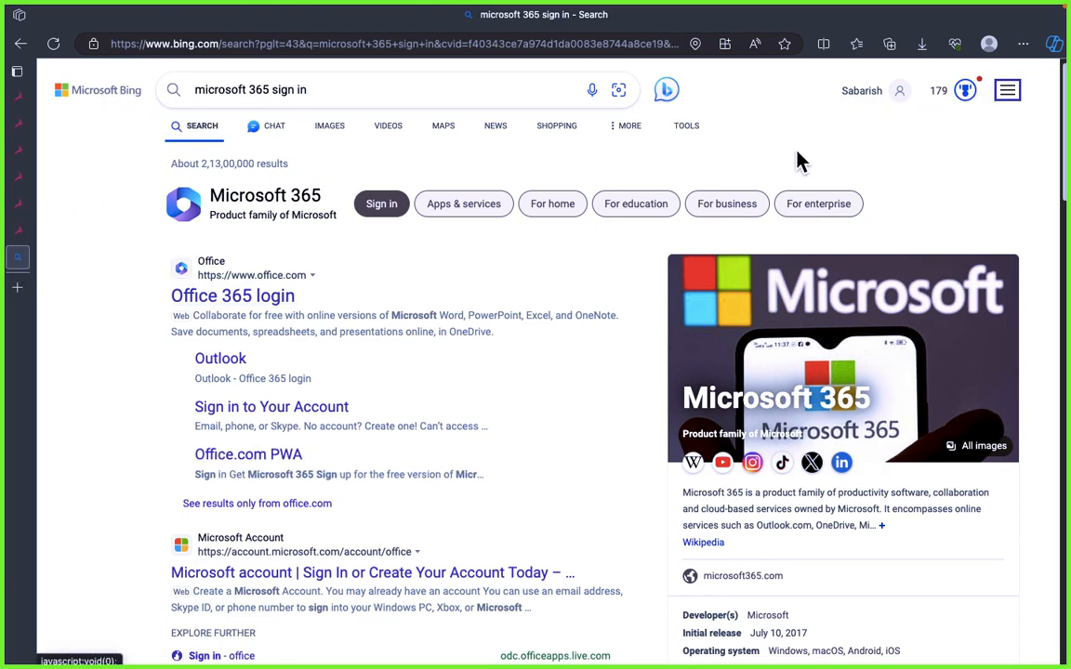
Step: Open the Microsoft 365 site from the search results, without keeping the results tab, and start signing in
left_click(264, 209)
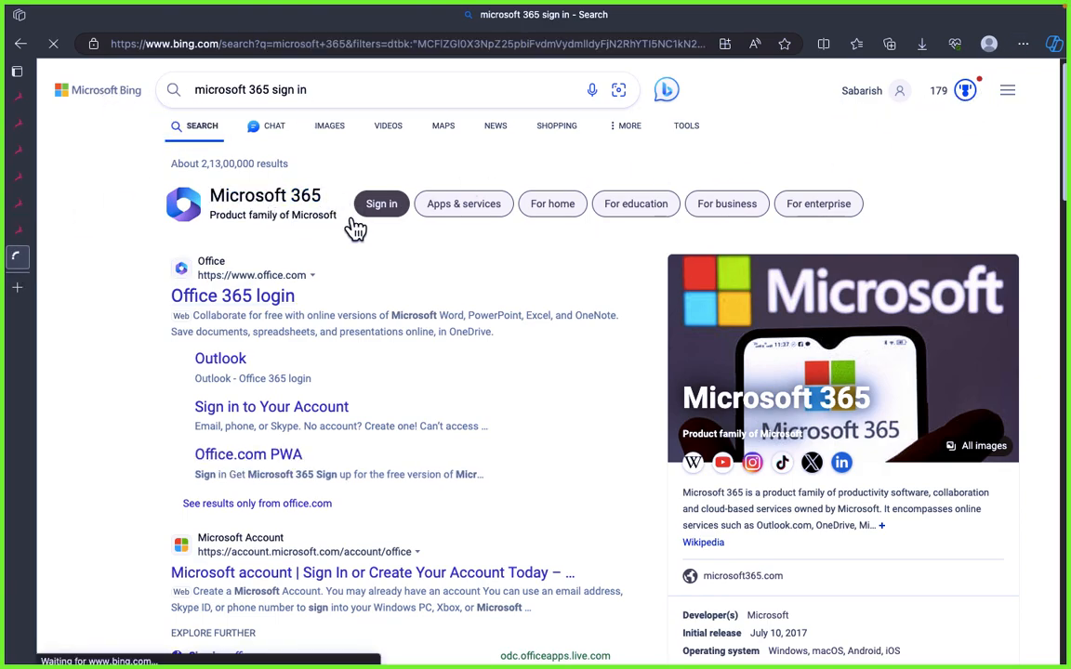
left_click(279, 293)
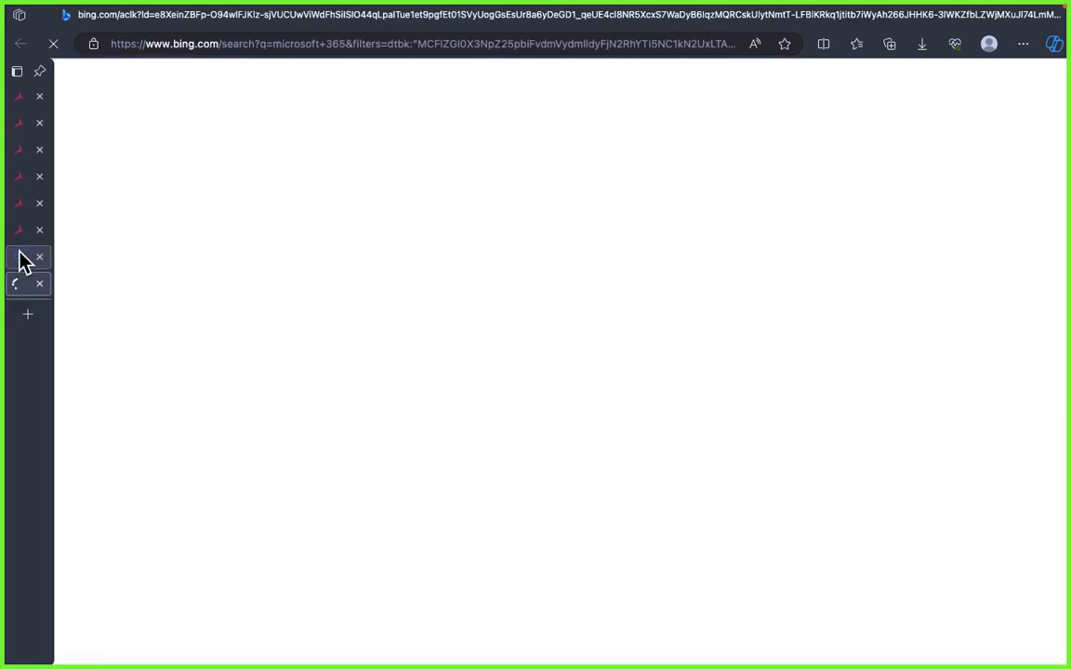
left_click(39, 257)
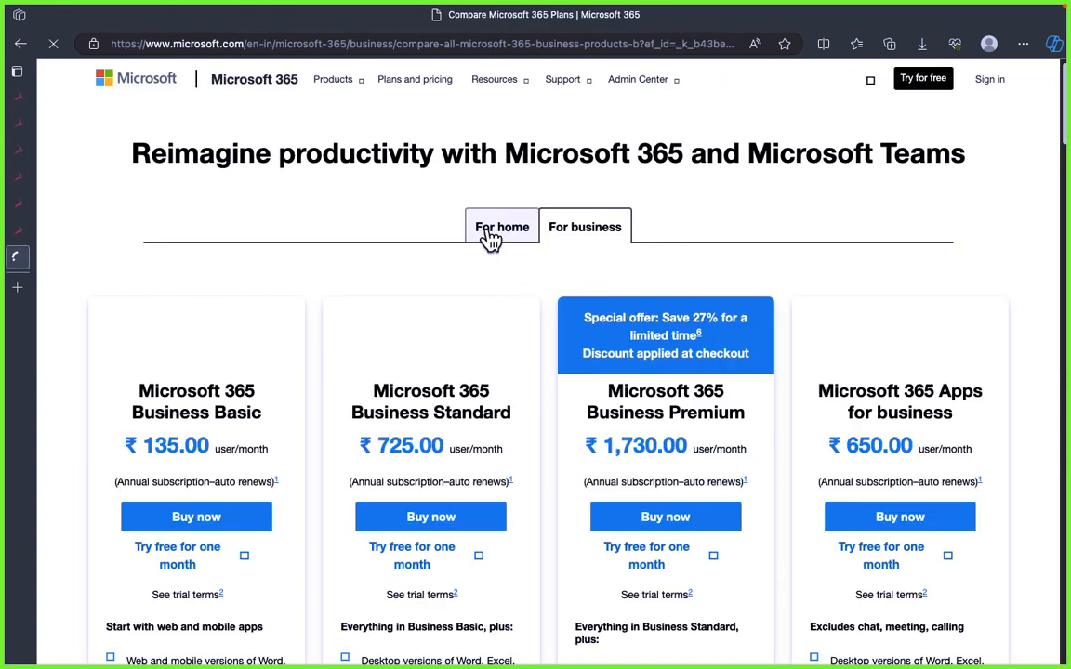
left_click(991, 88)
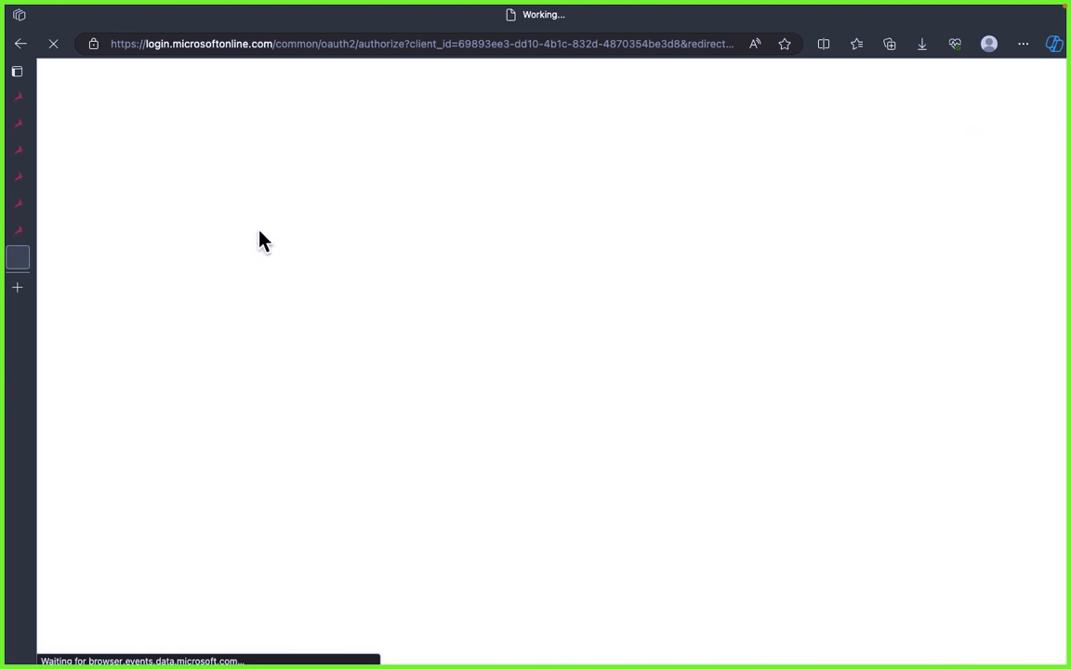
Step: Go to Excel in Microsoft 365, dismiss the welcome message and open the most recently opened Book workbook
mouse_move(31, 259)
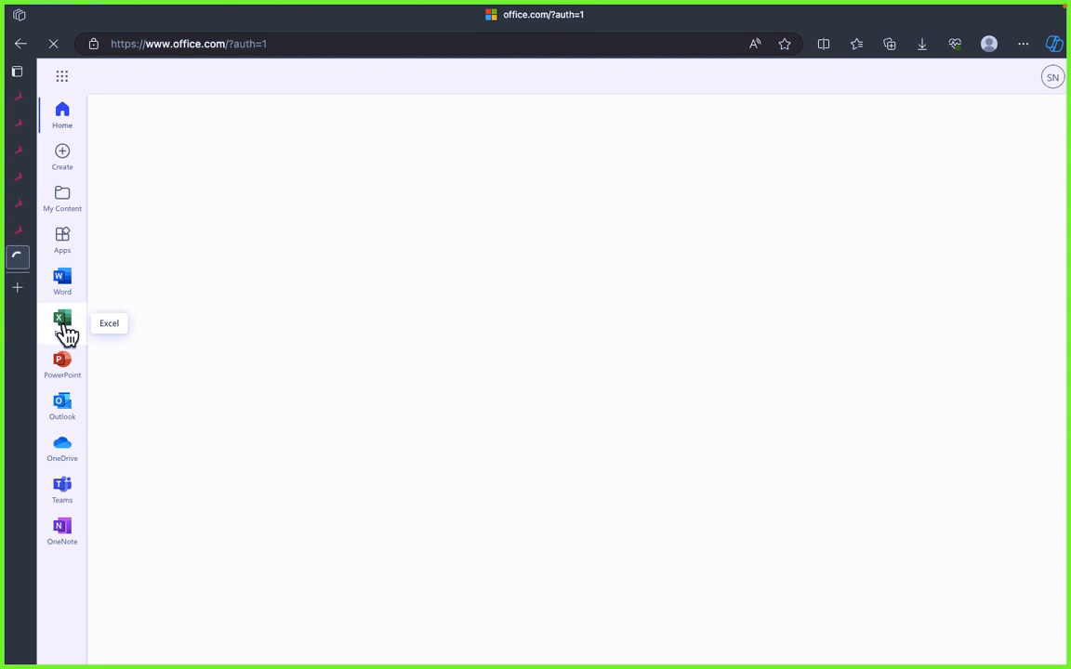
left_click(66, 327)
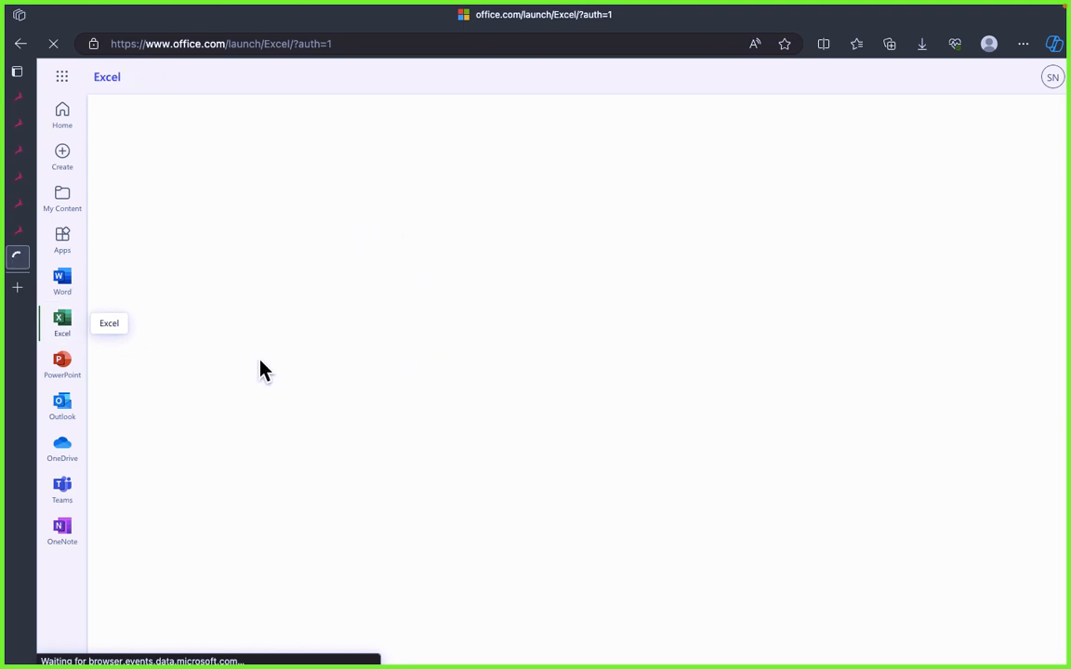
key("super+Tab")
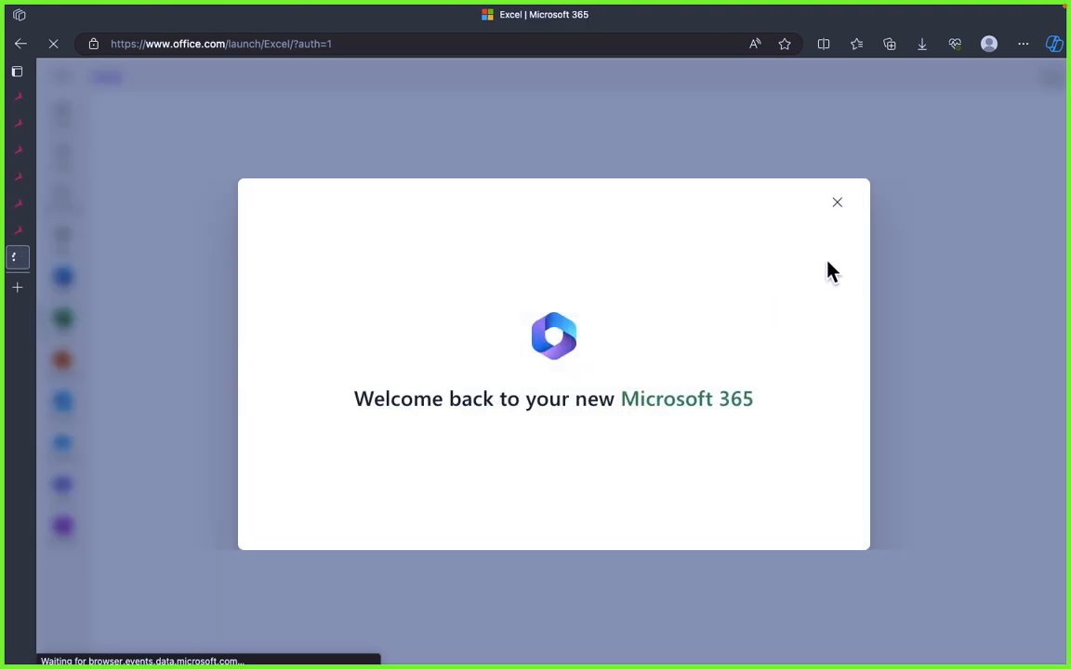
left_click(837, 202)
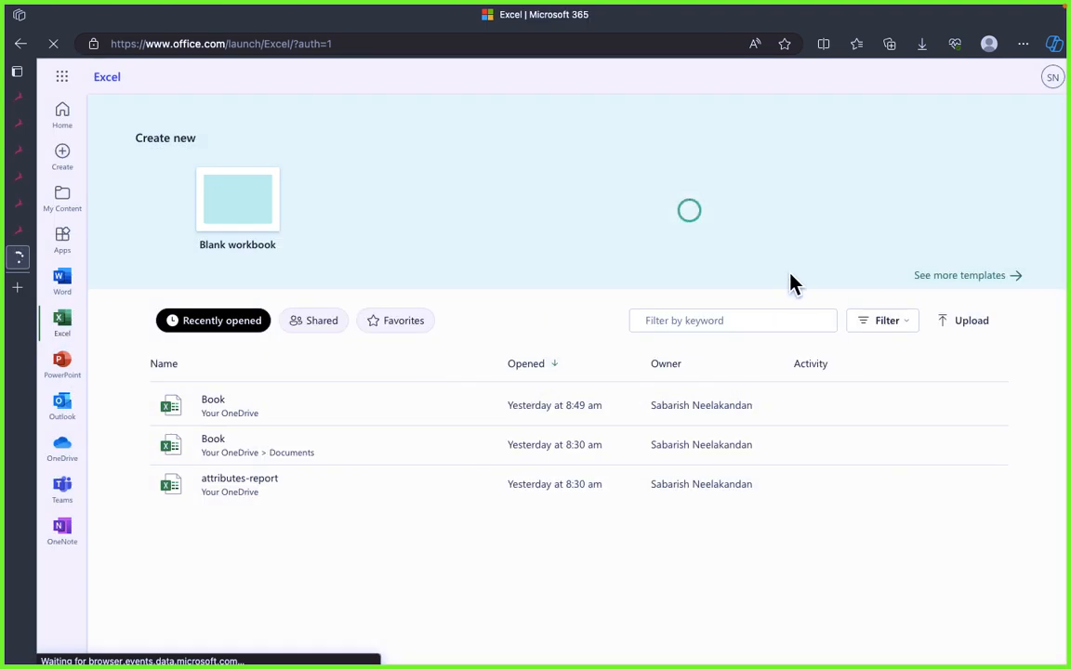
left_click(213, 407)
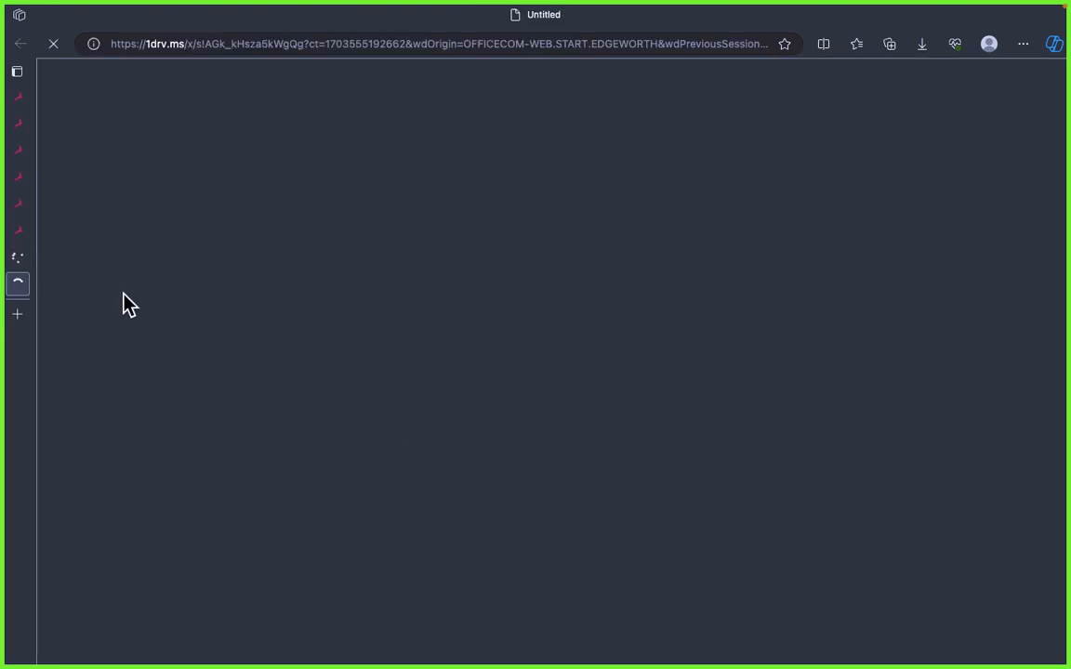
Step: Review the absolute reference explanation and its $ symbol example in the Signavio 4.2.4 Business Analyst Master Program preview
left_click(19, 98)
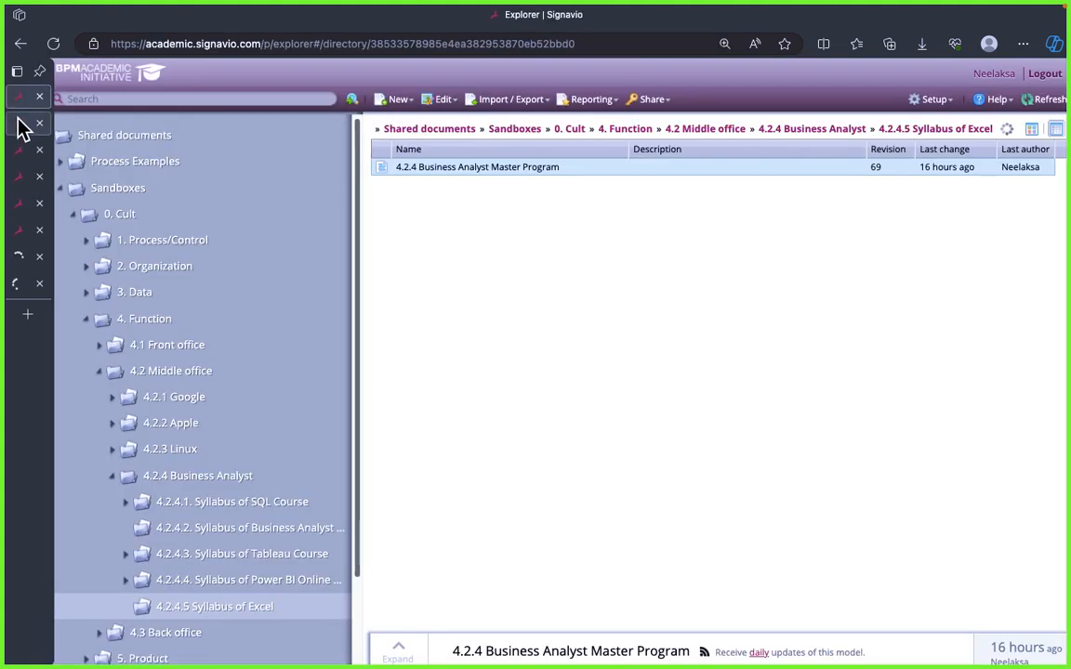
left_click(19, 127)
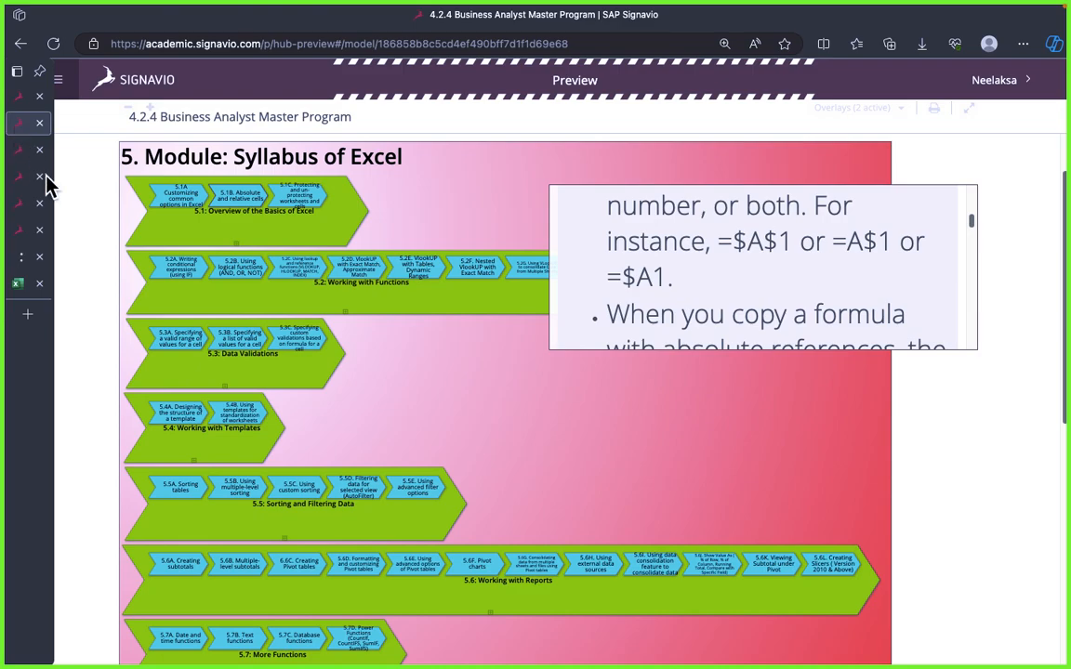
scroll(724, 289, "up", 2)
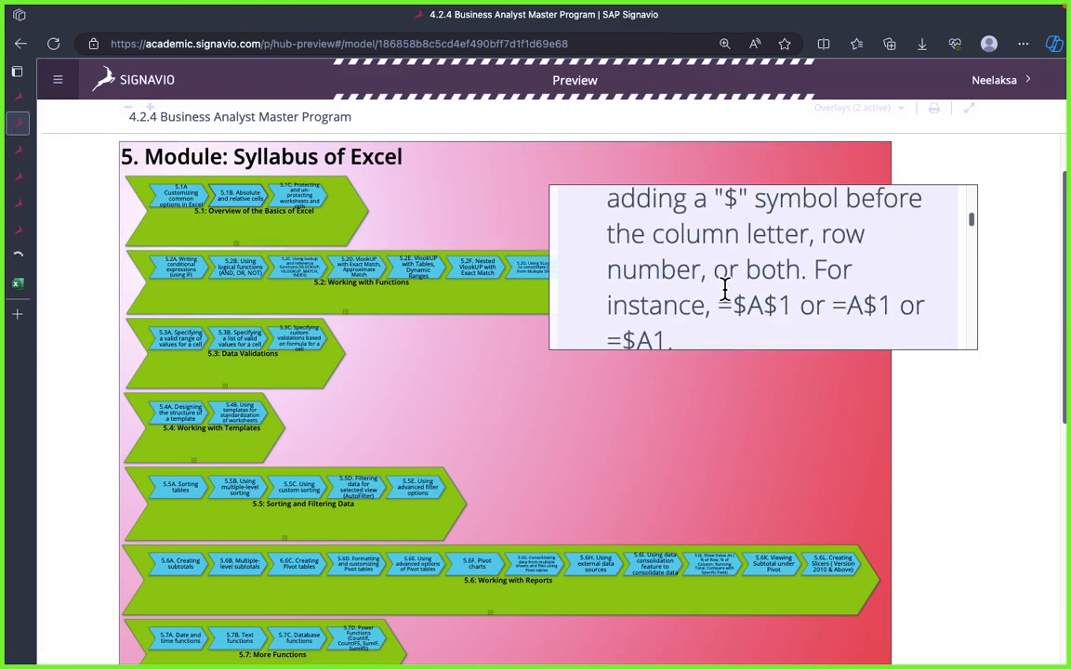
scroll(724, 289, "up", 4)
scroll(724, 289, "down", 1)
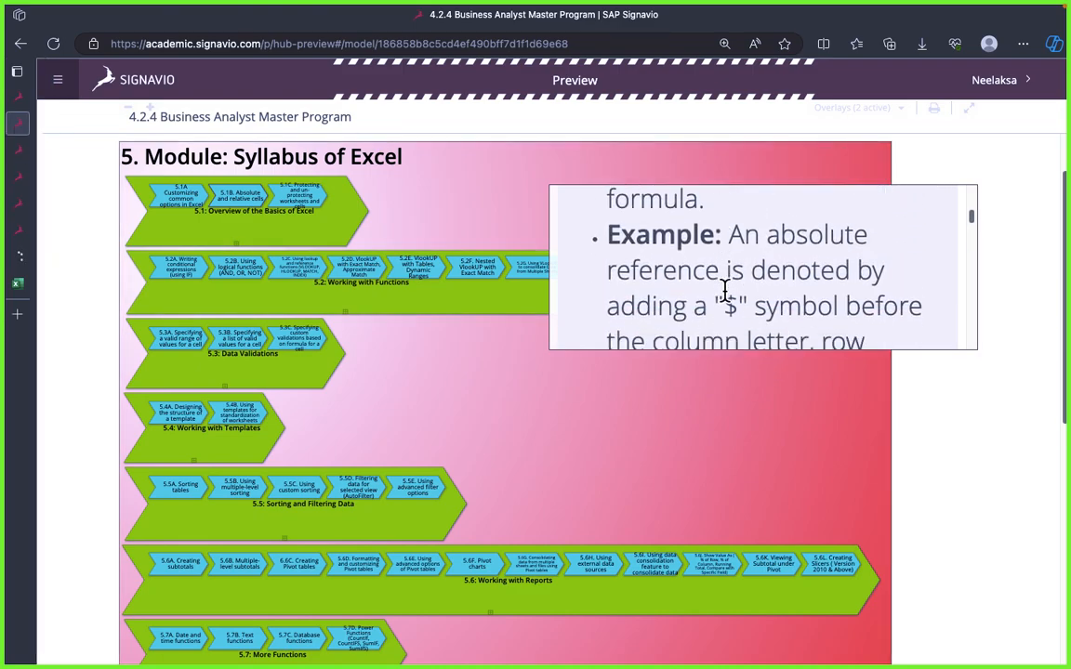
scroll(724, 289, "down", 2)
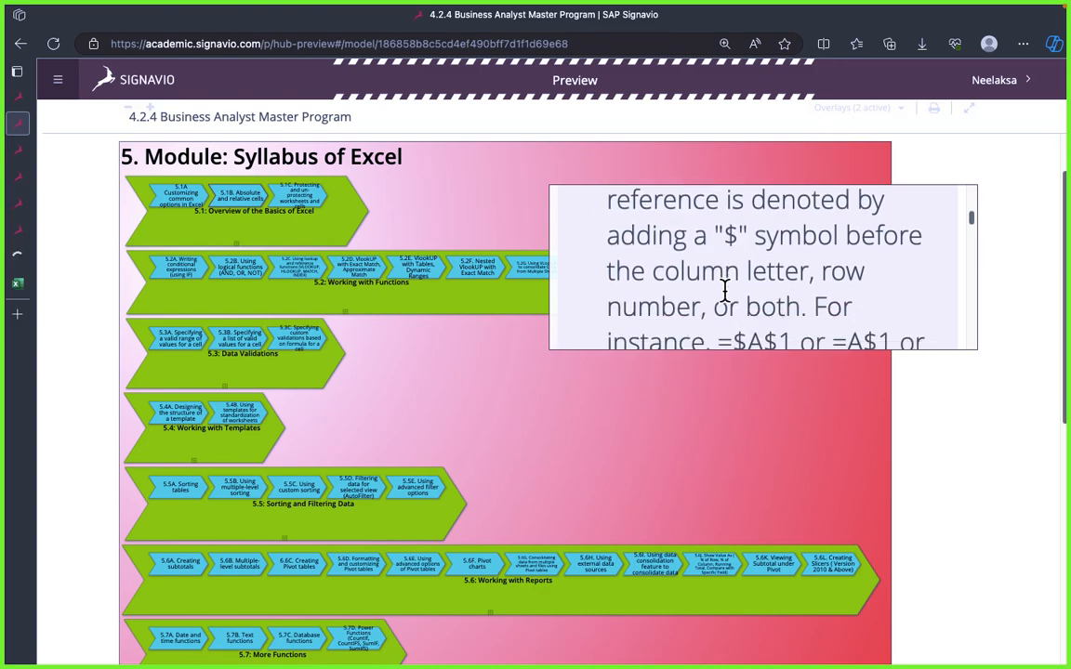
scroll(724, 289, "up", 1)
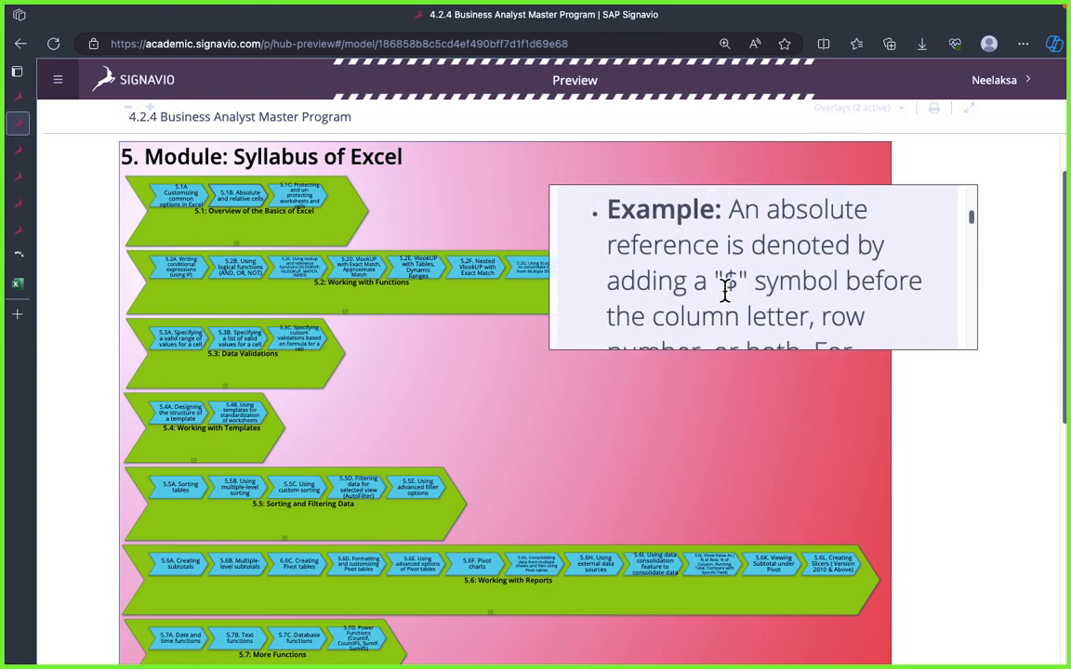
scroll(724, 289, "down", 3)
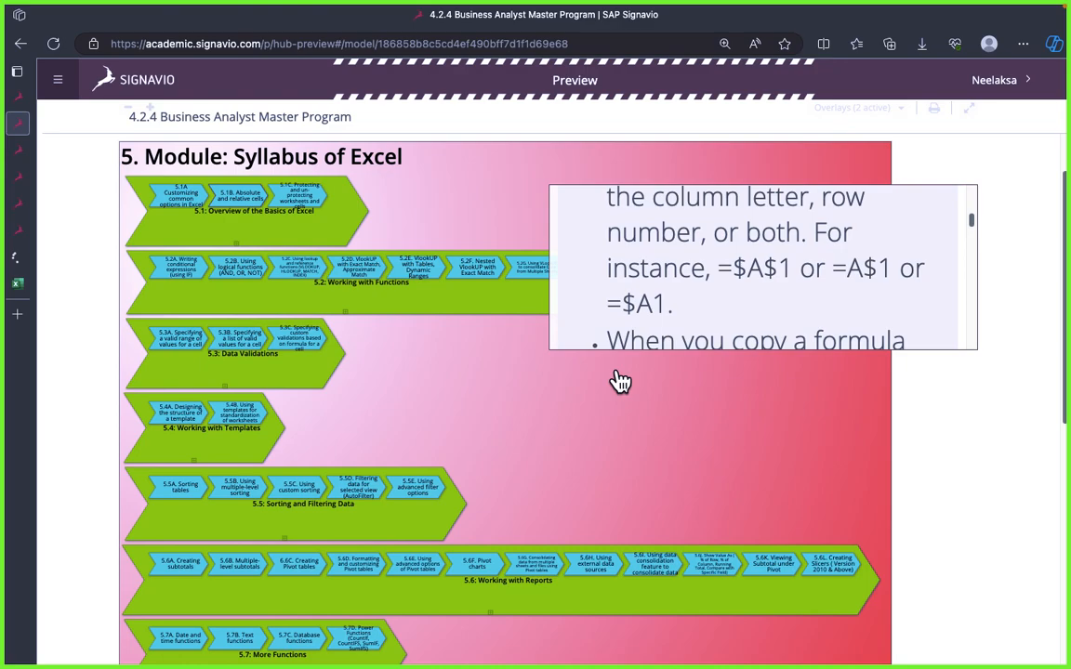
Step: Switch to the Book workbook in Excel Online with its empty Sheet1 ready for entry
left_click(19, 285)
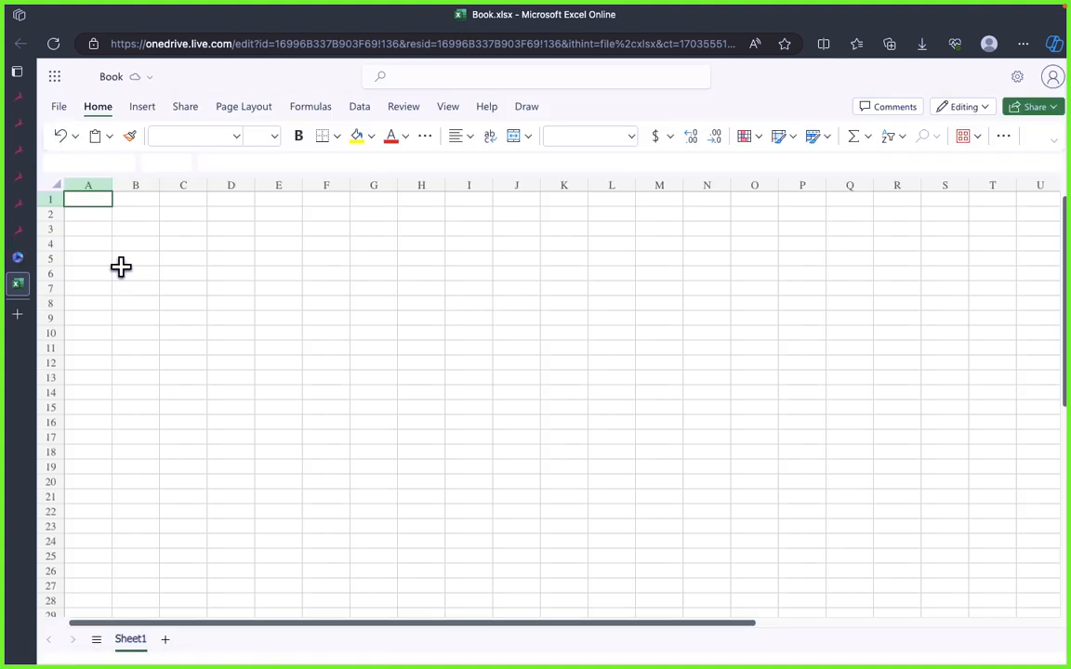
left_click(90, 216)
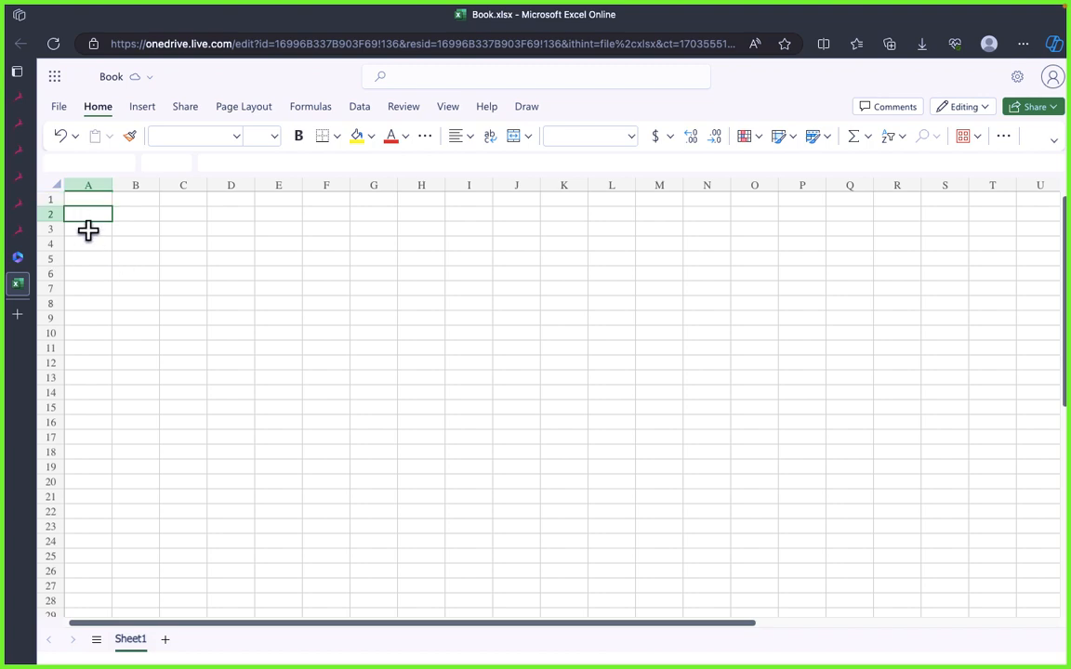
left_click(85, 278)
left_click(89, 217)
left_click(89, 202)
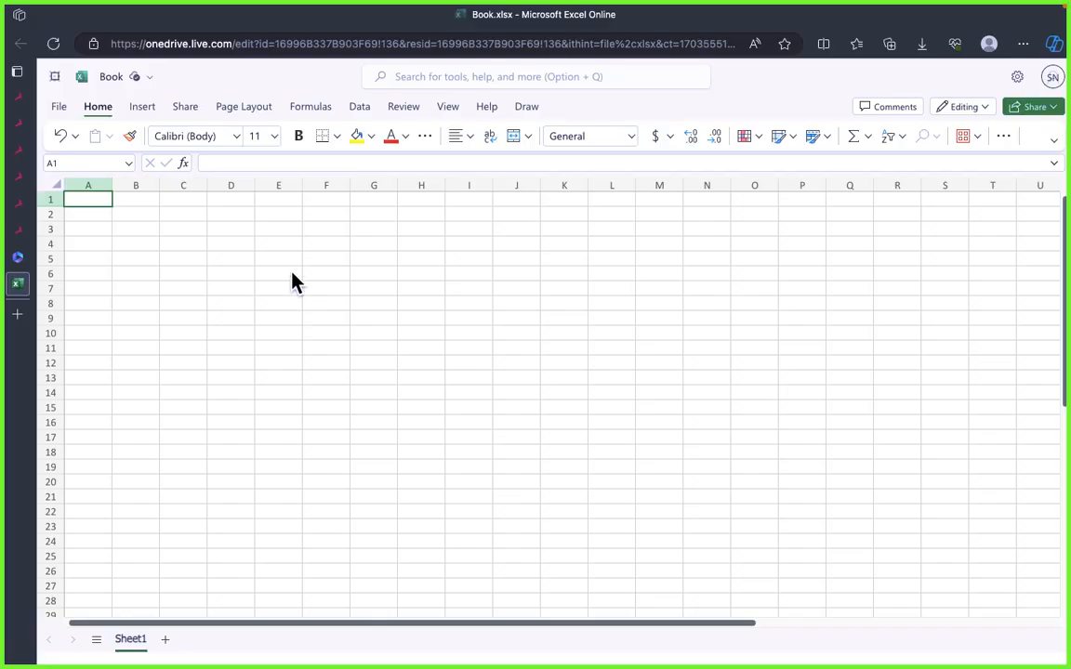
left_click(136, 244)
left_click(90, 201)
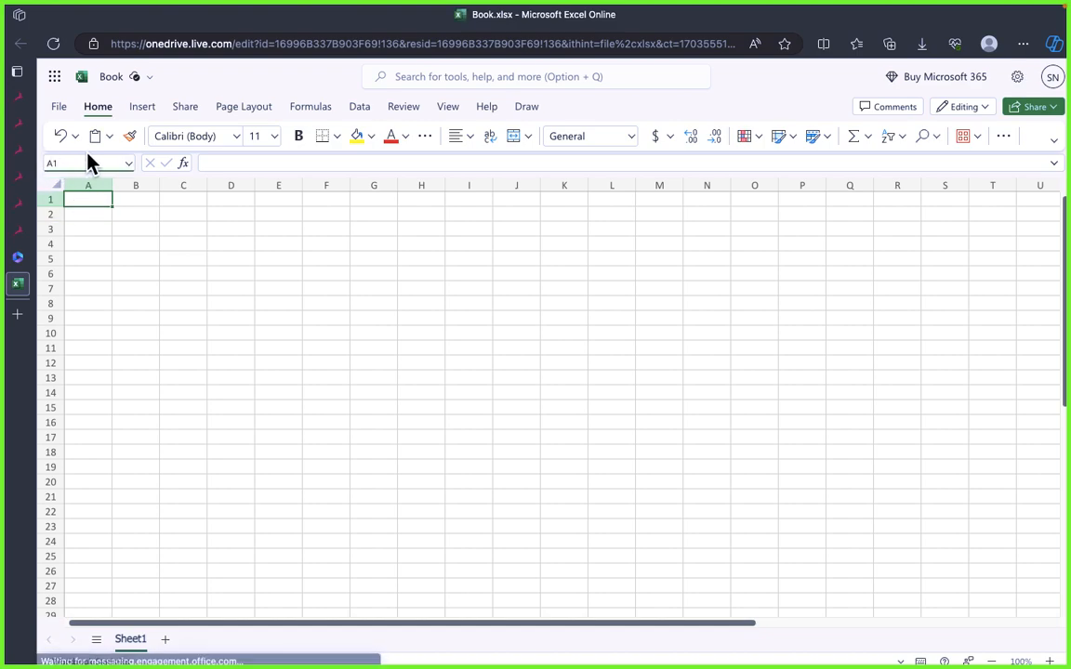
left_click(97, 243)
Step: Enter 200 in cell A1 and 100 in cell B1 of the Book workbook
left_click(88, 203)
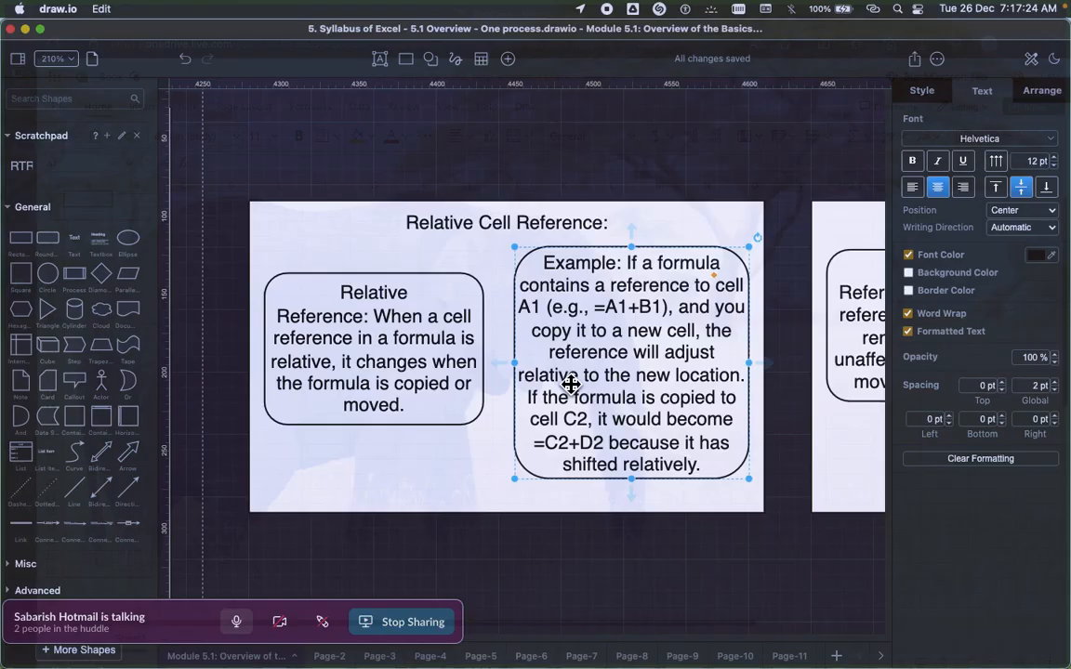
key("super+Tab")
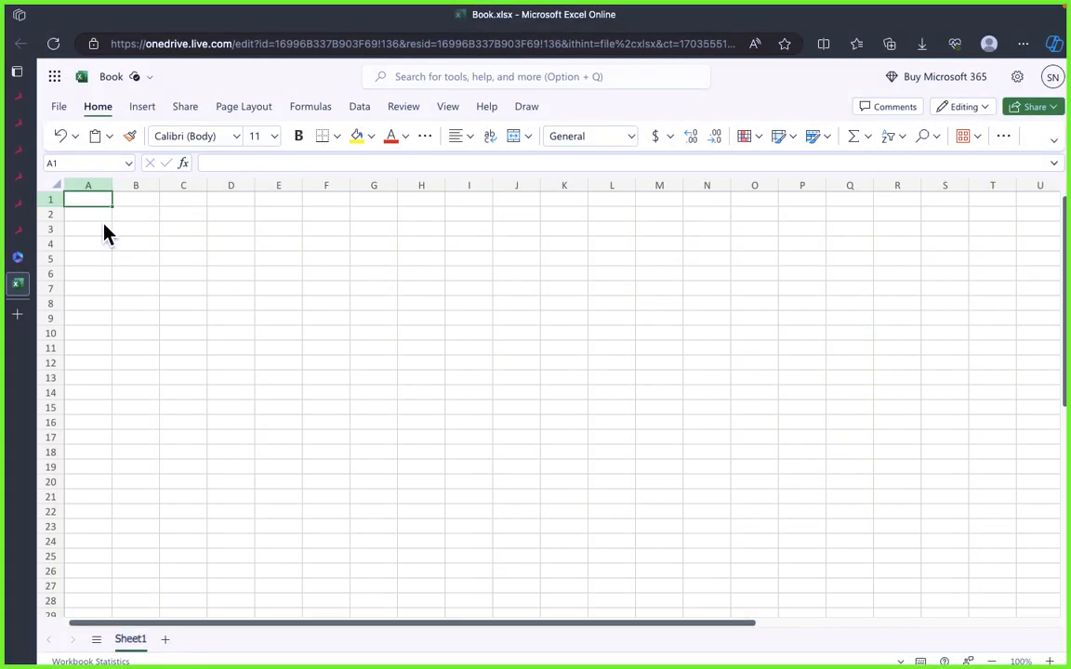
type("200")
key("Tab")
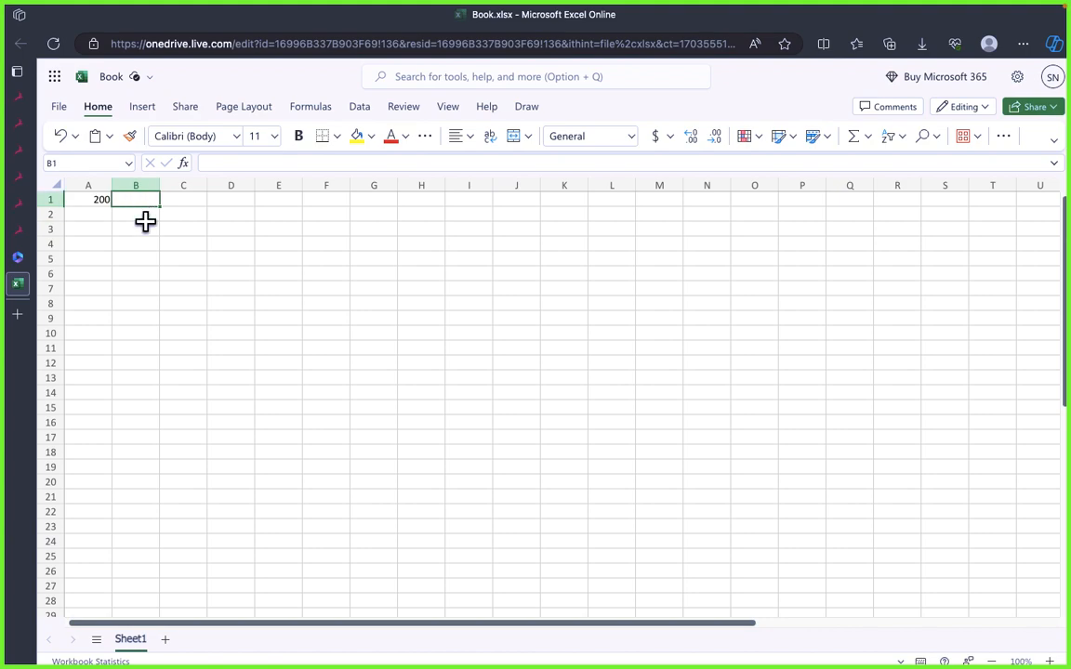
type("100")
key("Return")
left_click(277, 361)
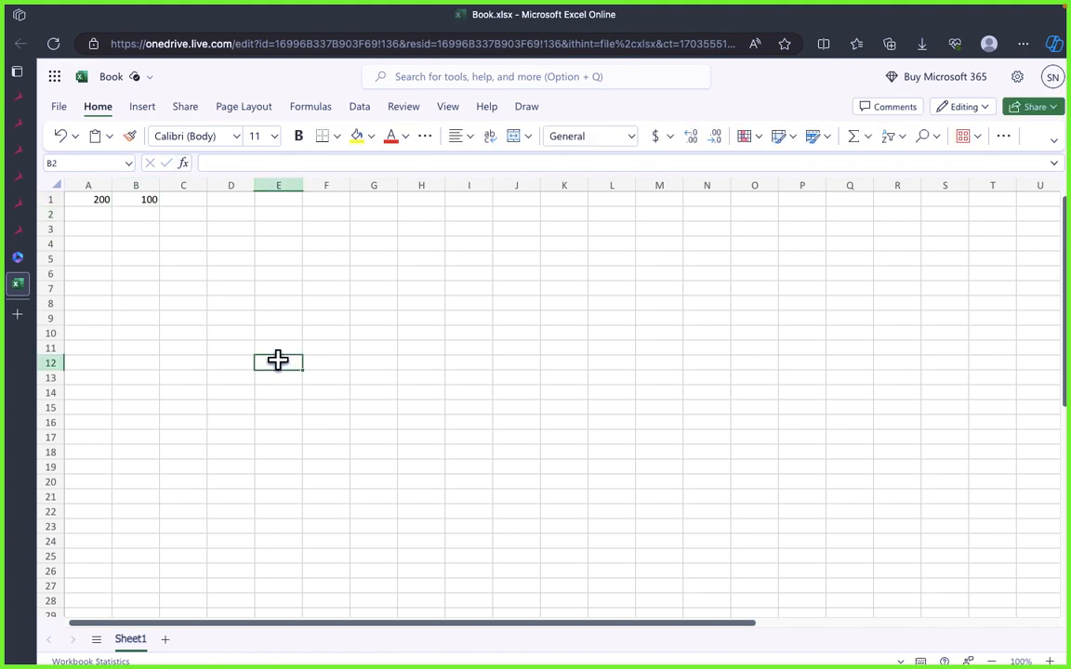
left_click(231, 333)
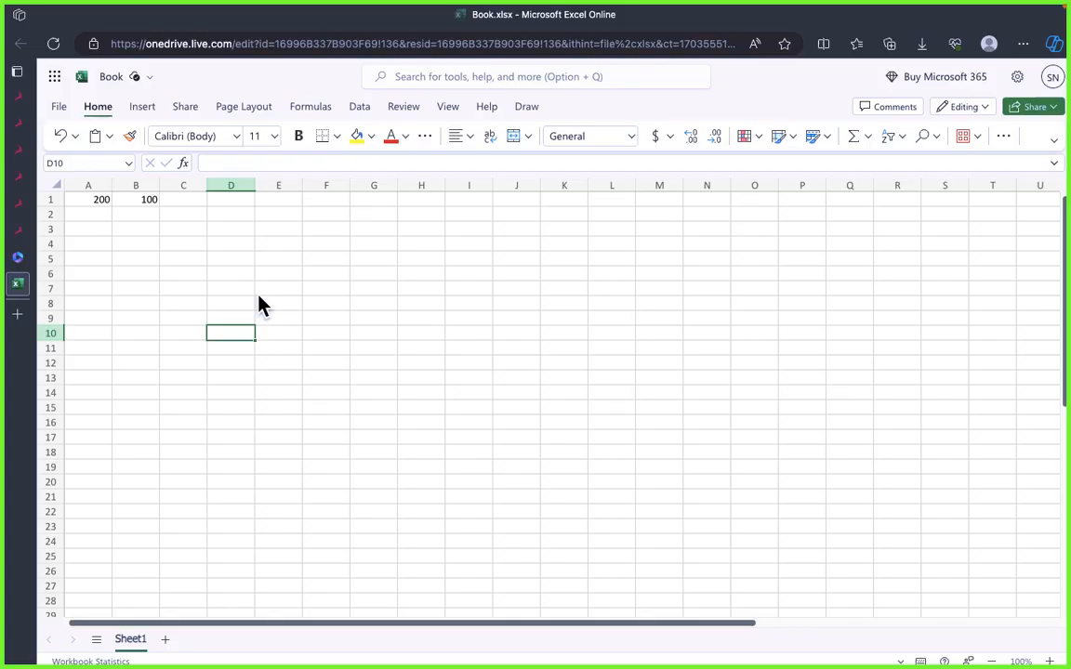
Step: Enter the formula =A1+B1 in cell C1 to add the two values in row 1
left_click(177, 212)
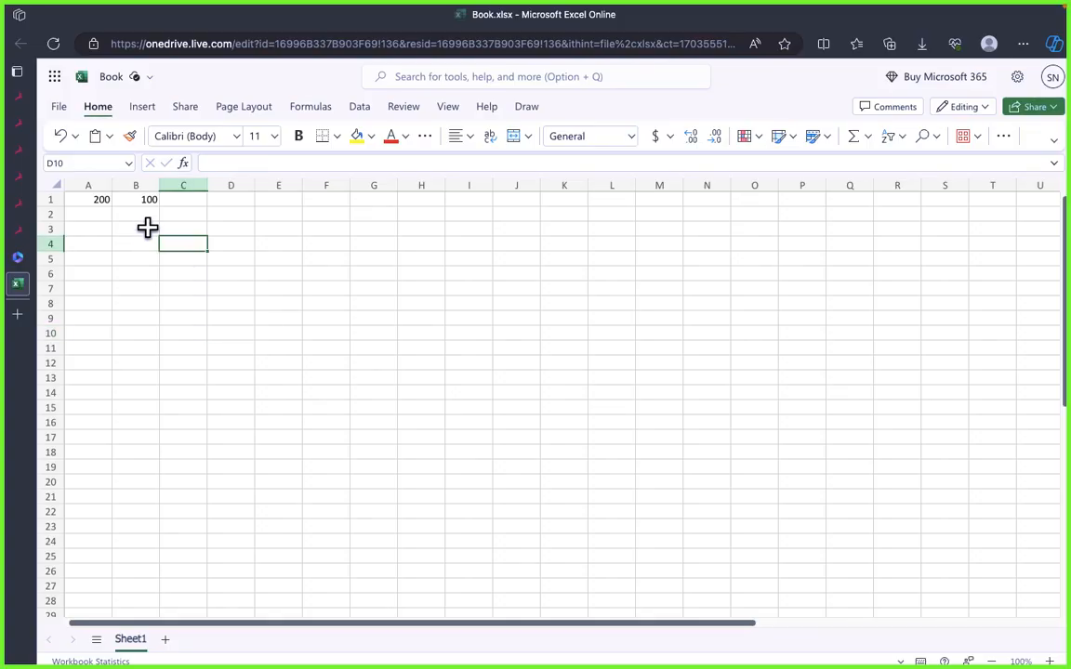
left_click(196, 201)
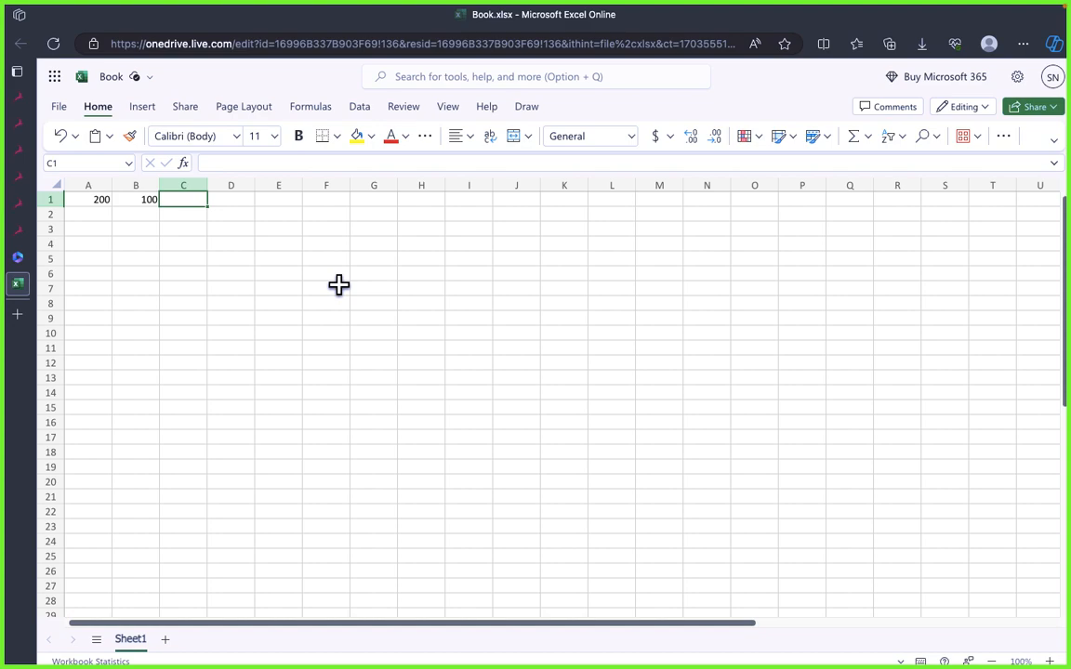
left_click(93, 201)
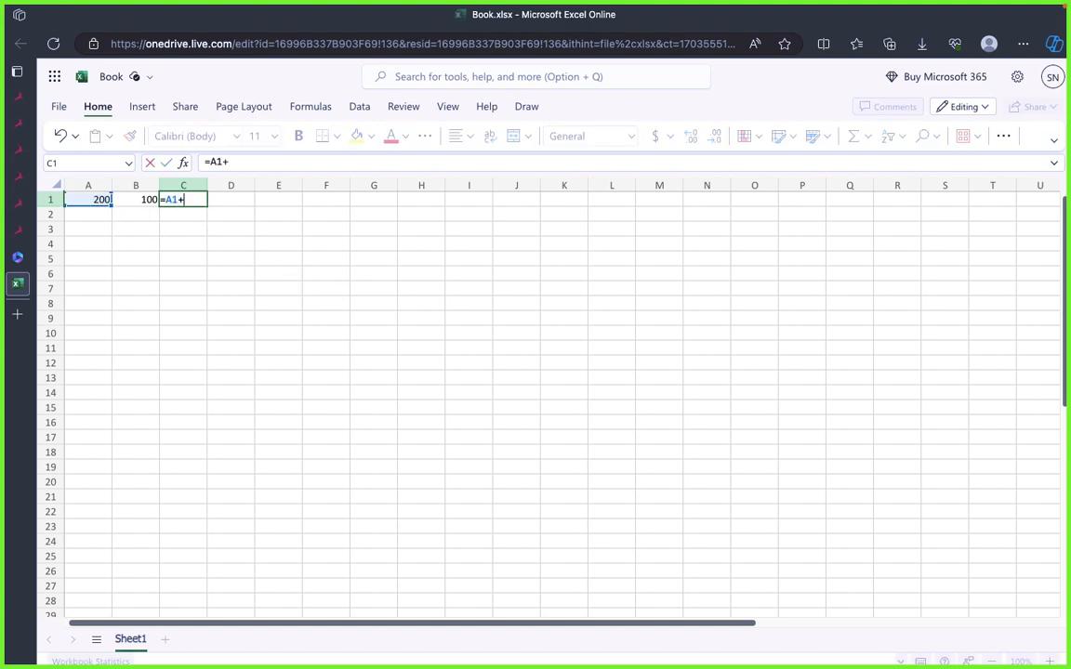
type("+")
left_click(140, 202)
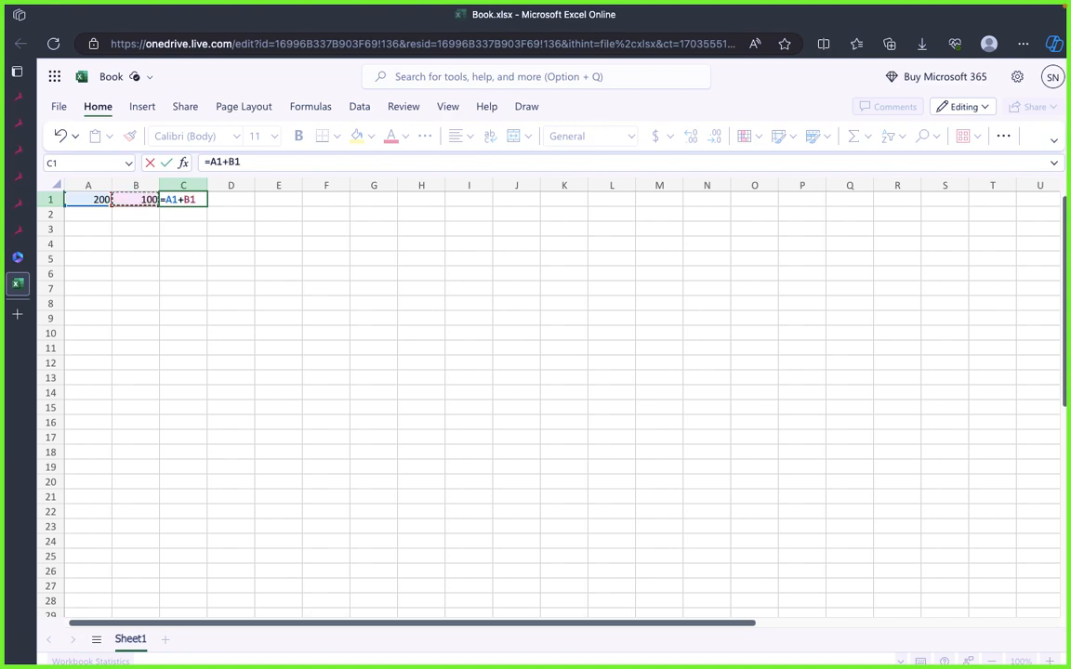
key("Return")
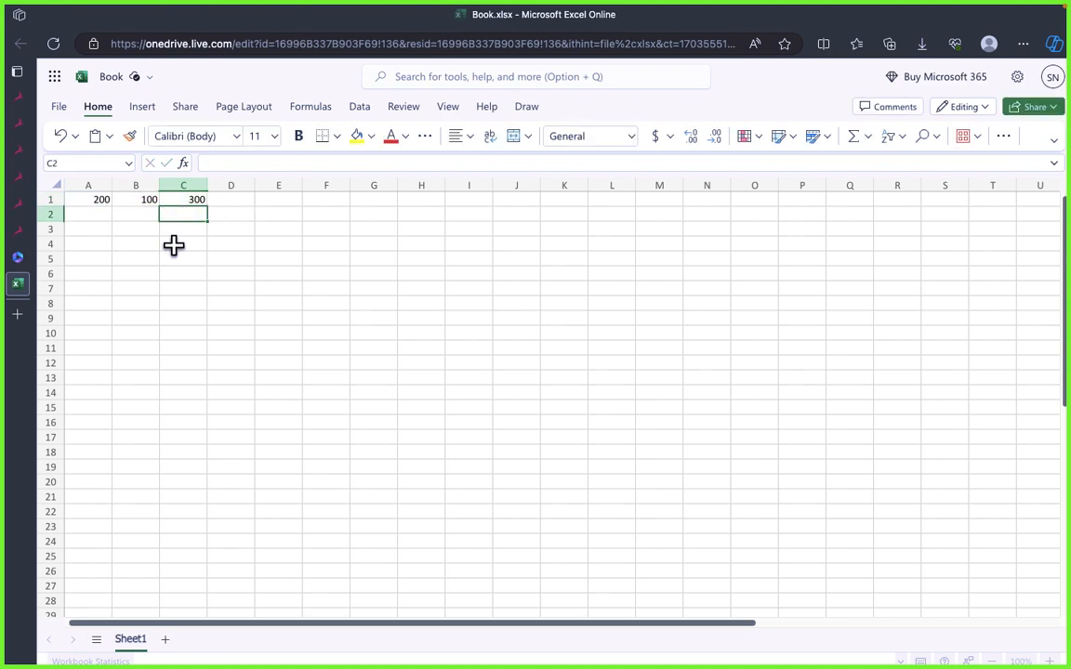
Step: Inspect the formula in C1 together with the A1 and B1 cells it refers to
left_click(165, 200)
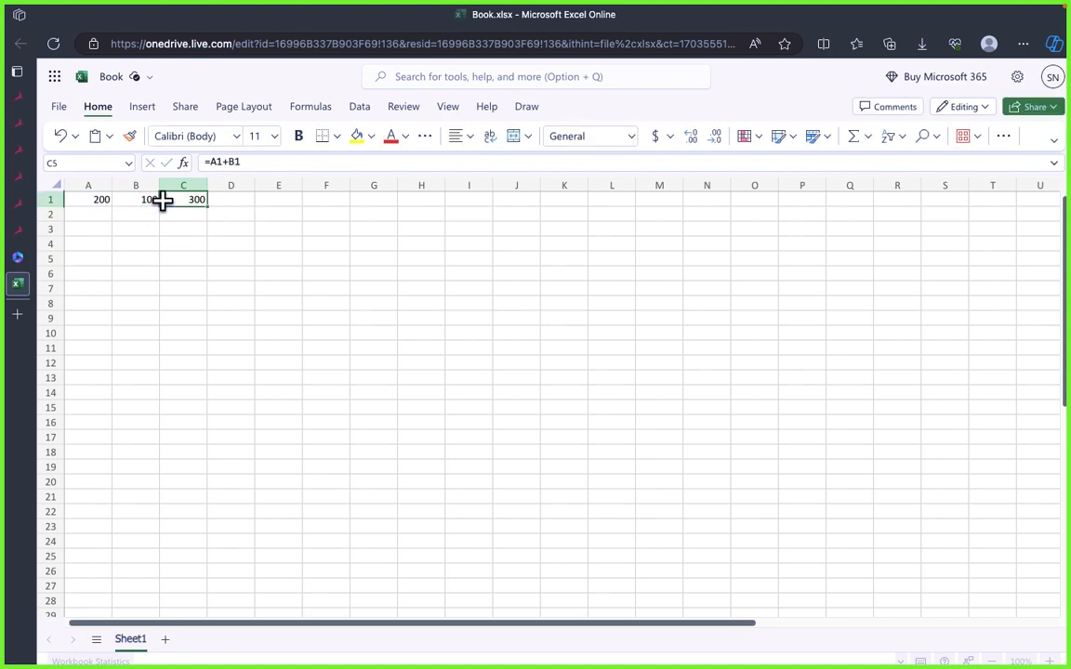
left_click(84, 202)
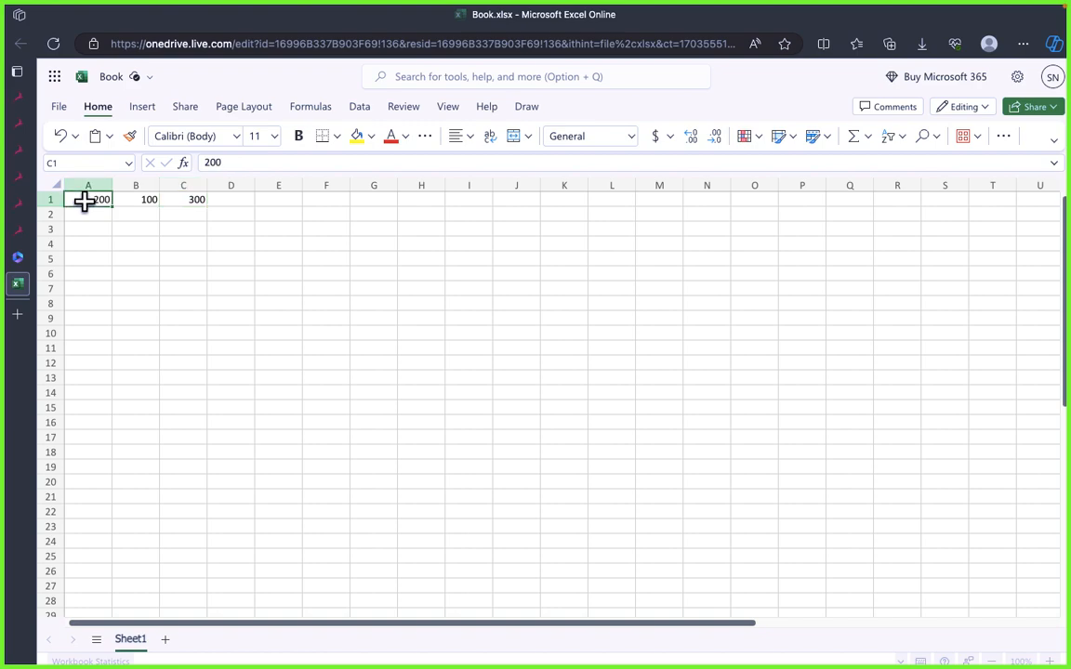
left_click(134, 199)
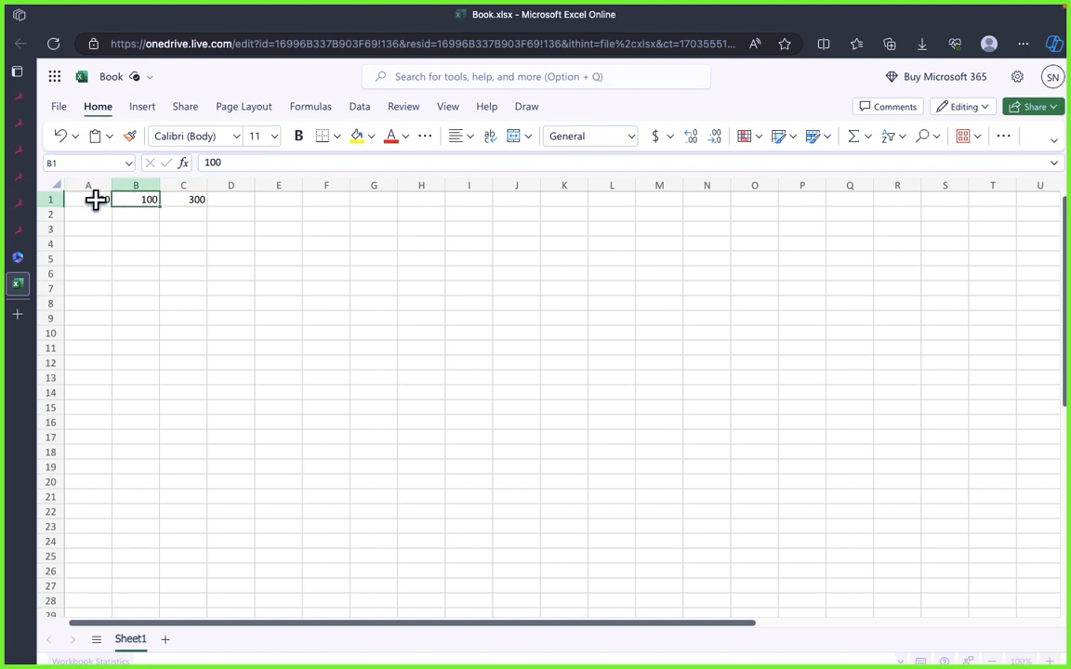
left_click(96, 201)
left_click(151, 200)
left_click(200, 203)
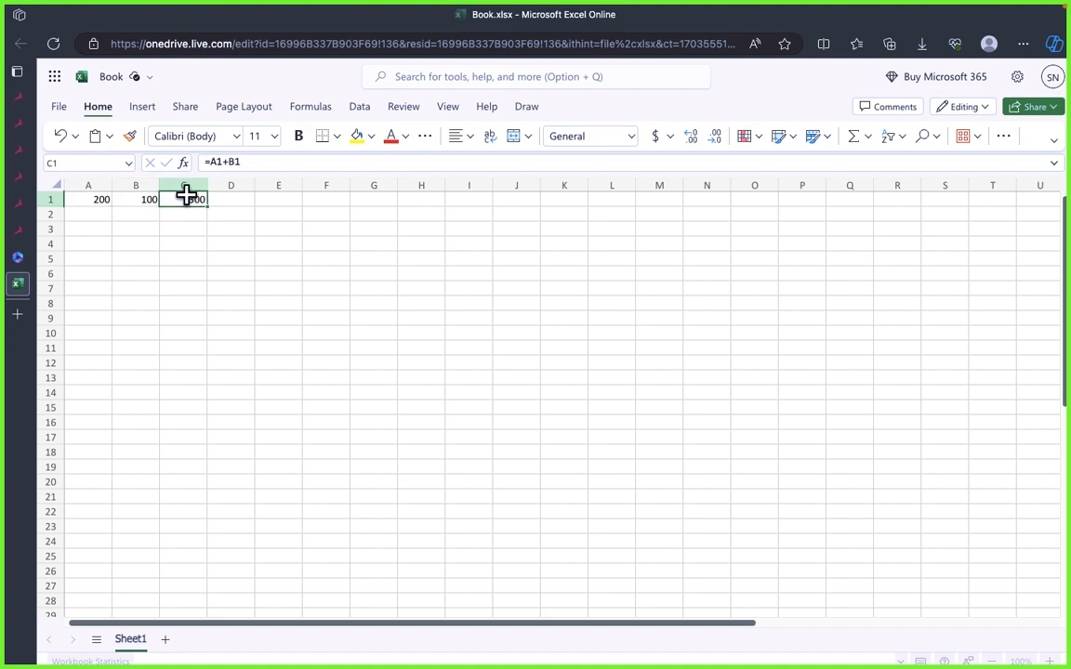
Step: Enter 300 in cell A2 and 200 in cell B2
left_click(135, 214)
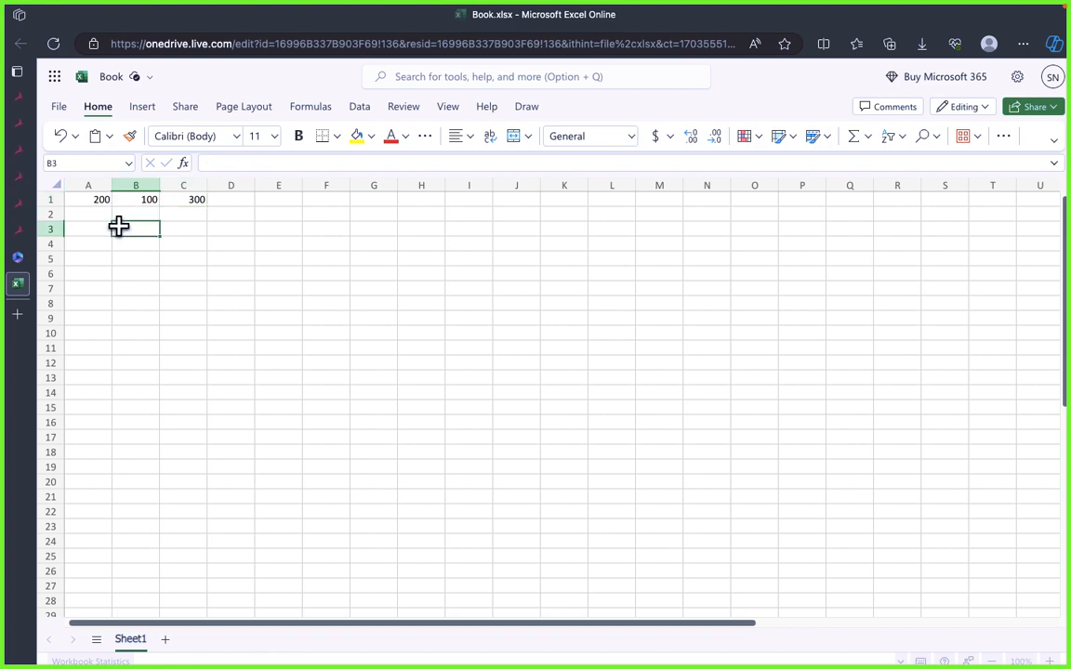
left_click(89, 215)
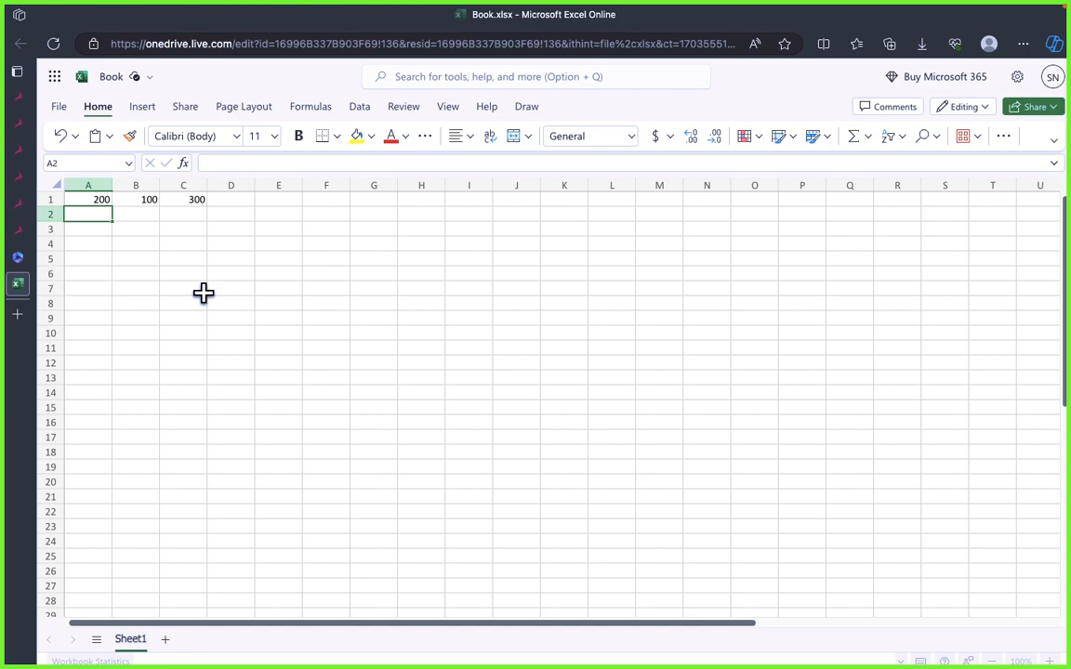
type("300")
key("Tab")
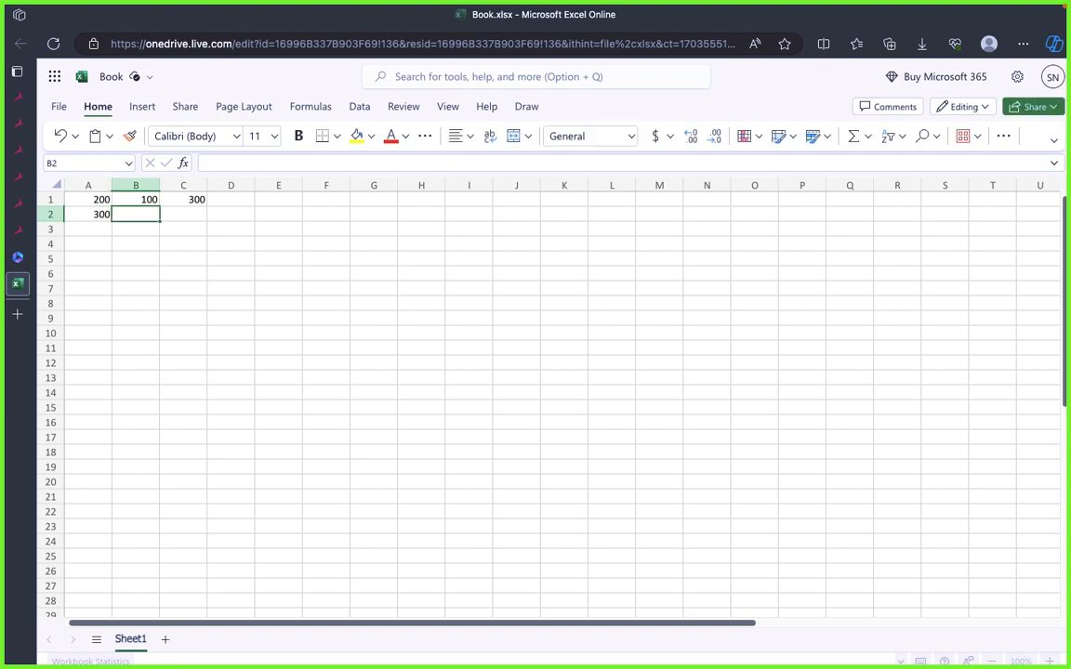
type("200")
key("Tab")
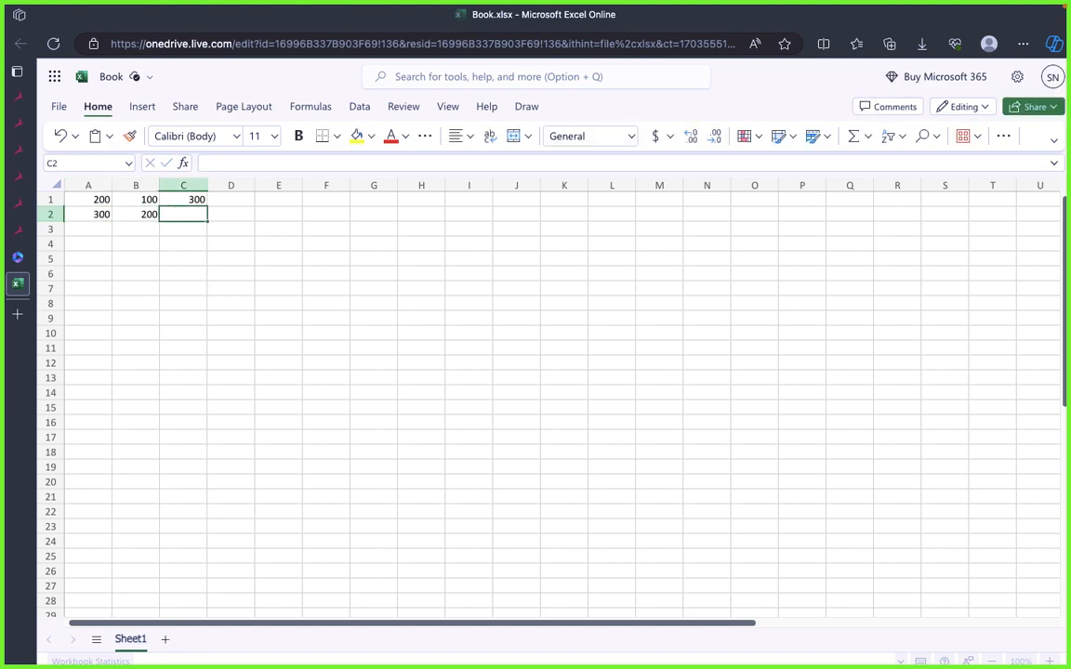
Step: Copy the addition formula from C1 and paste it into C2
left_click(189, 200)
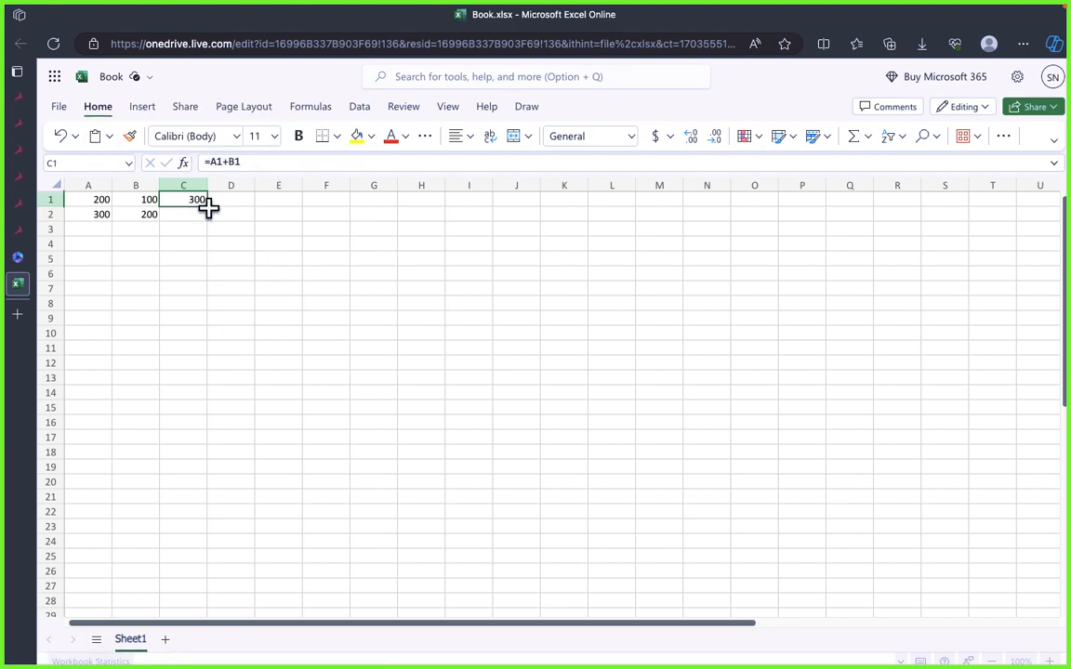
left_click(209, 228)
left_click(197, 201)
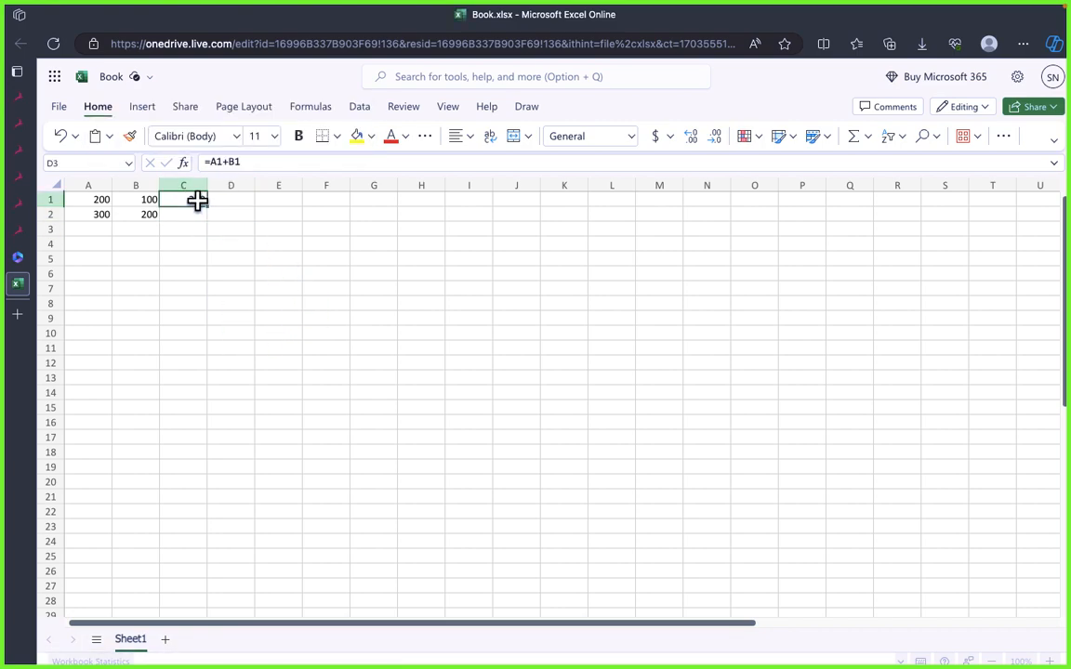
key("ctrl+c")
left_click(196, 214)
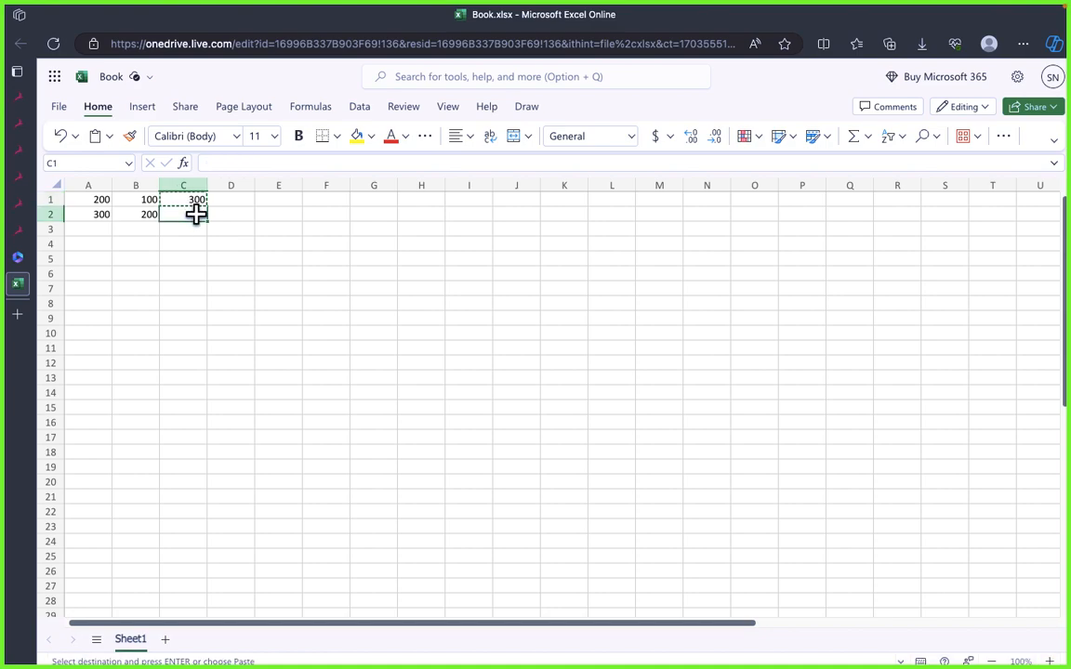
key("ctrl+v")
key("ctrl+v")
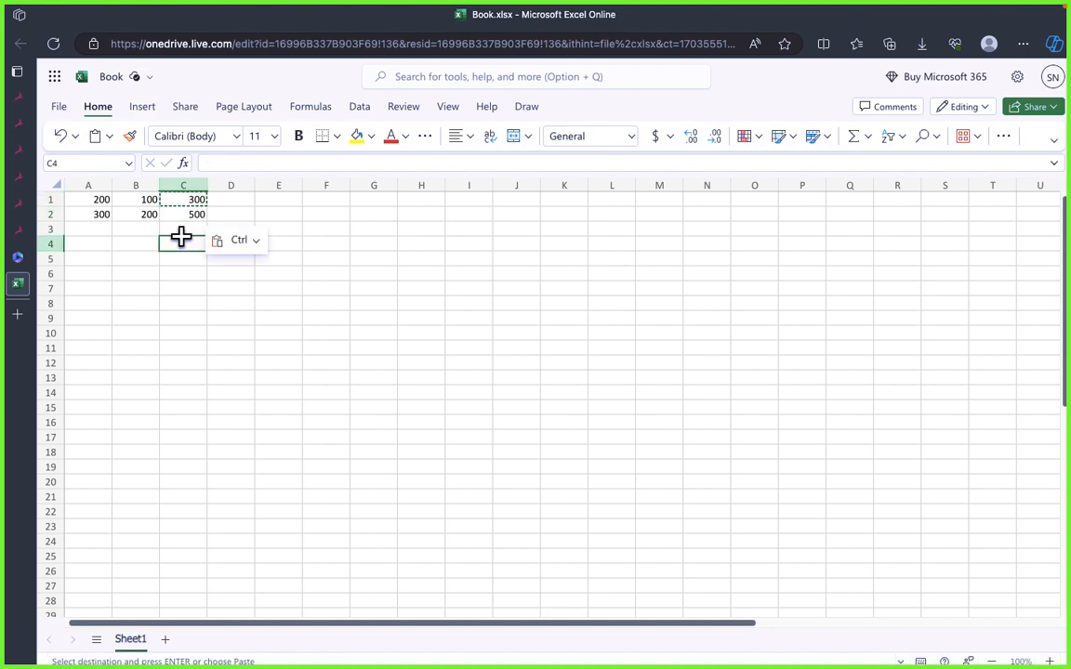
Step: Examine the pasted formula in C2 to check how its relative references shifted from row 1
left_click(189, 253)
left_click(189, 211)
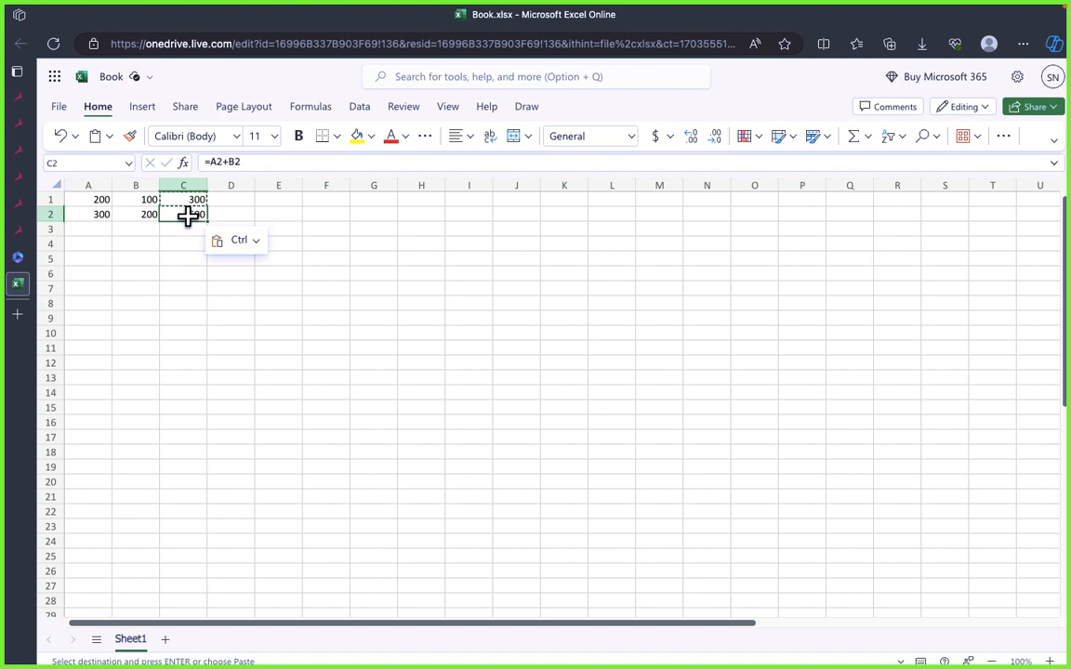
scroll(188, 216, "up", 2)
left_click(199, 278)
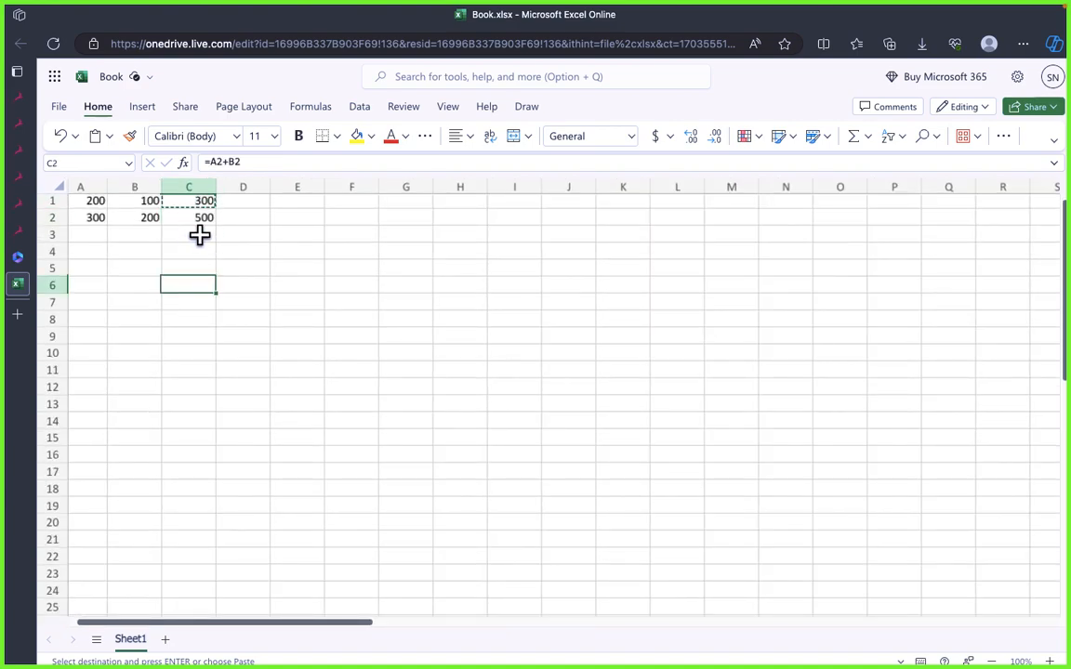
scroll(198, 228, "up", 1)
left_click(141, 249)
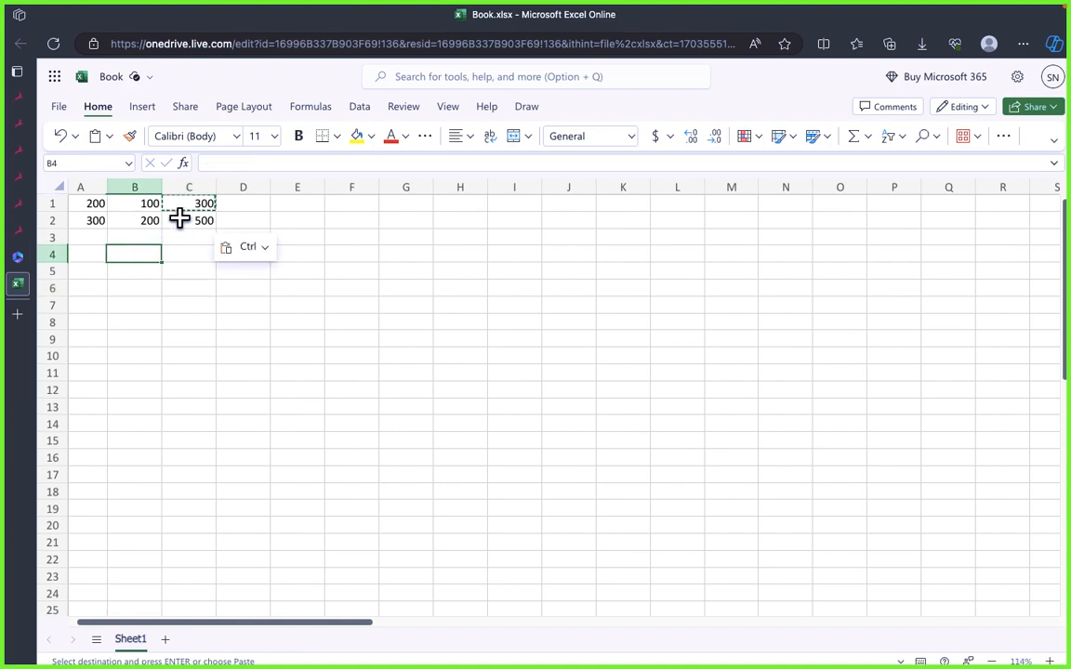
left_click(177, 220)
left_click(154, 253)
left_click(181, 222)
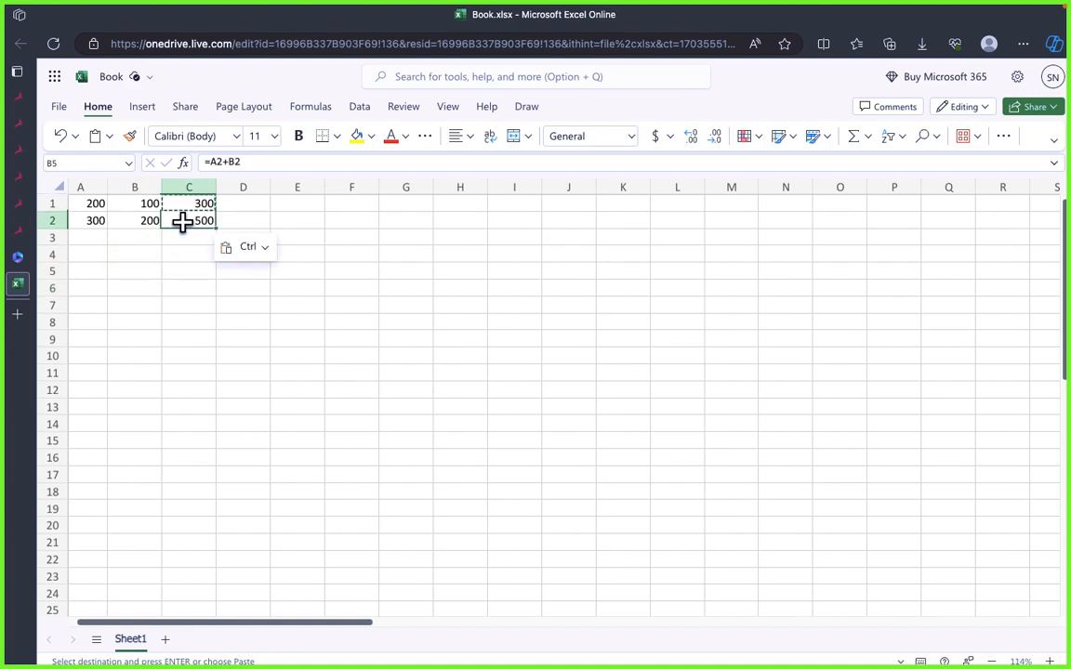
triple_click(217, 161)
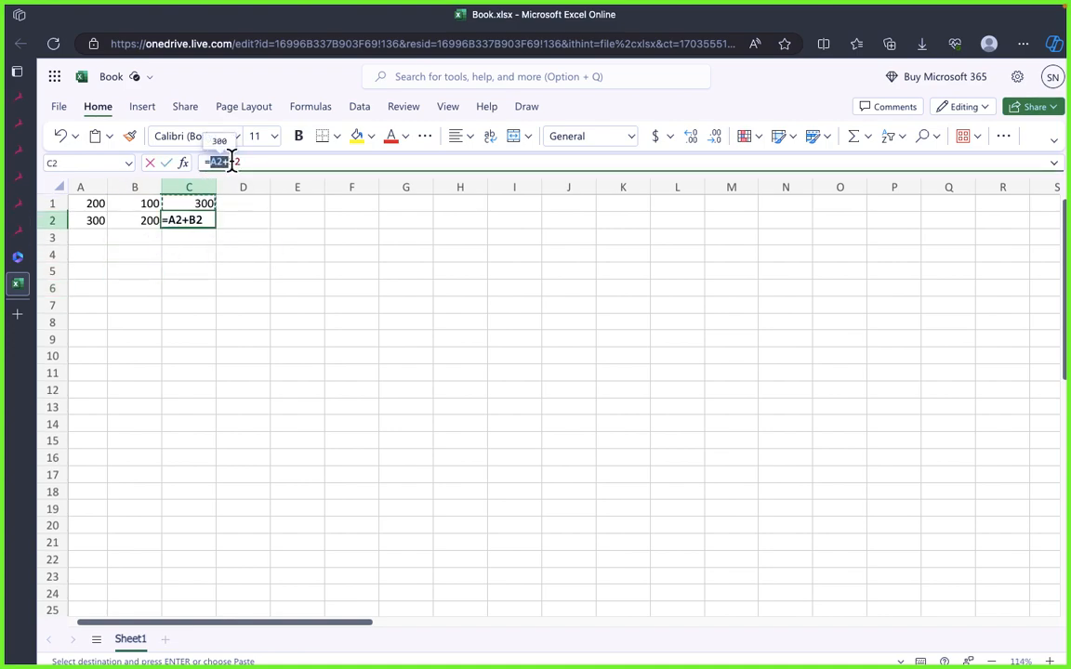
left_click(190, 240)
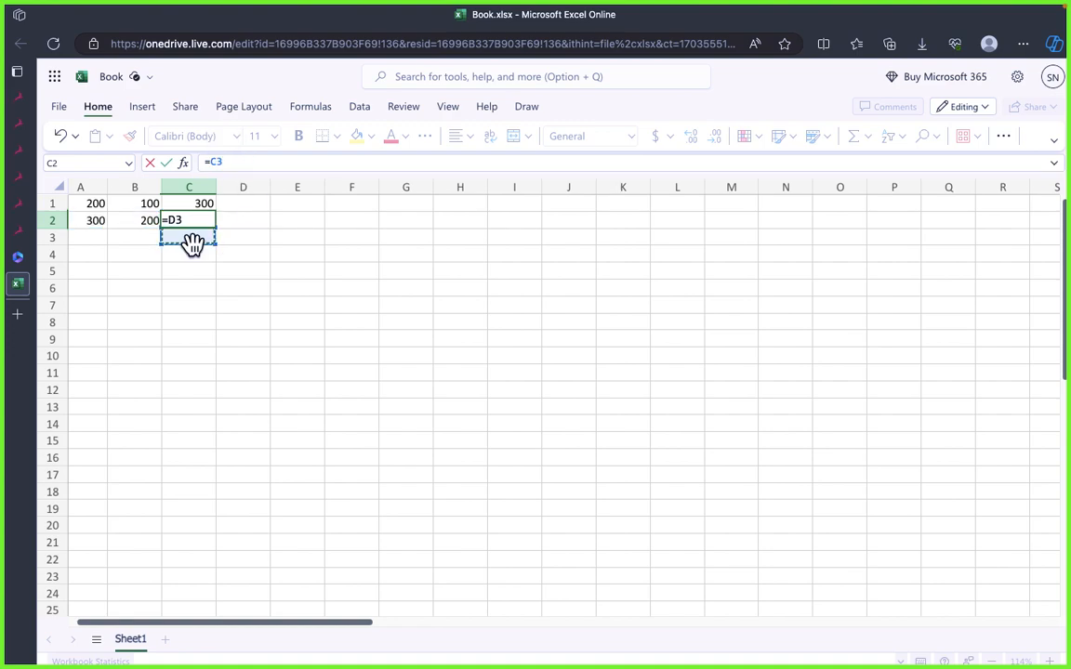
key("super+z")
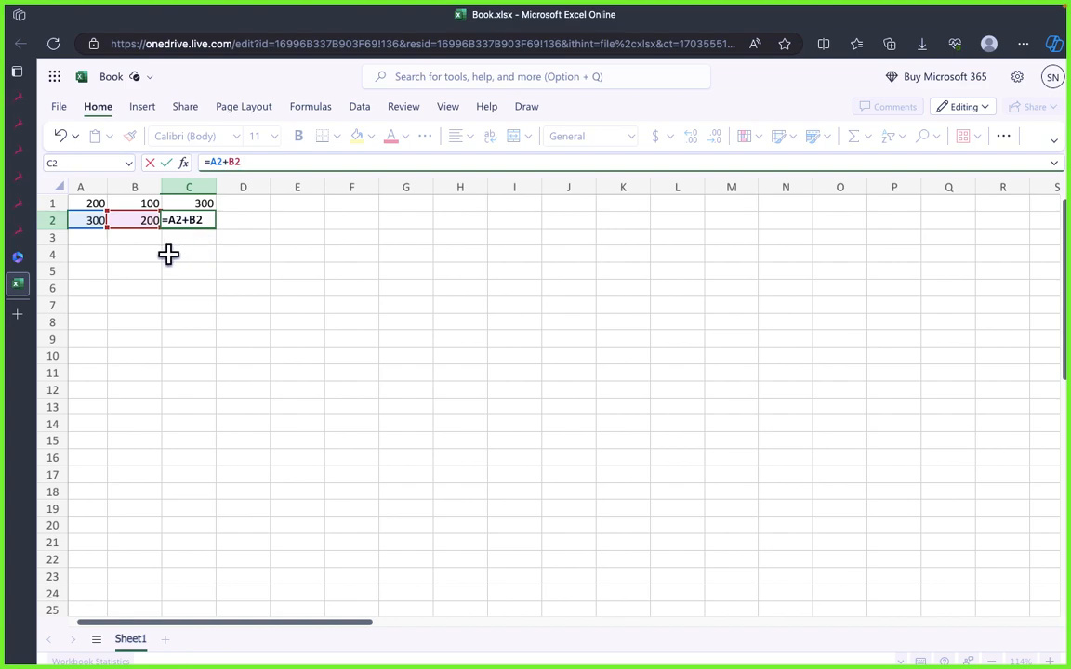
left_click(189, 269)
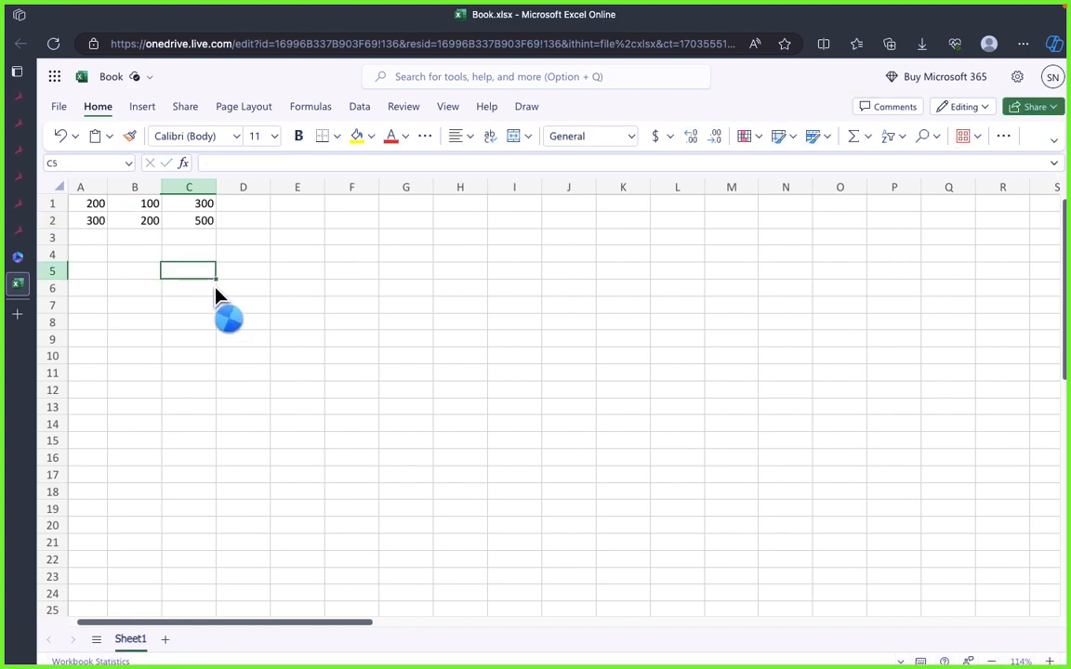
Step: Undo the pasting of the formula into C2
left_click(176, 250)
key("super+z")
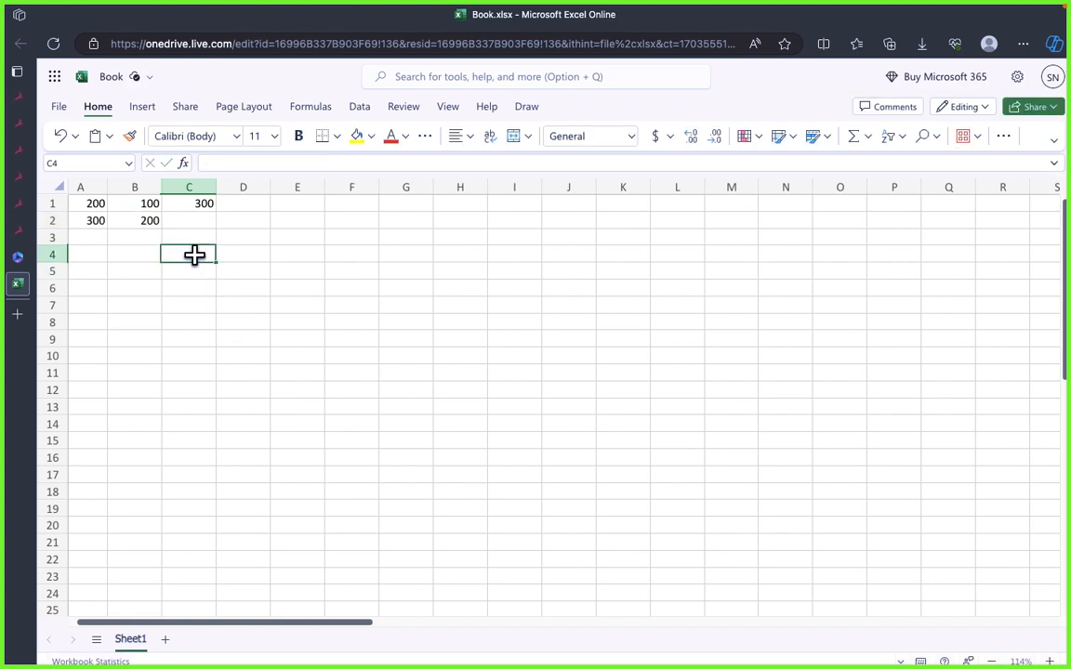
left_click(190, 320)
Step: Fill the addition formula from C1 down through C3
left_click(190, 206)
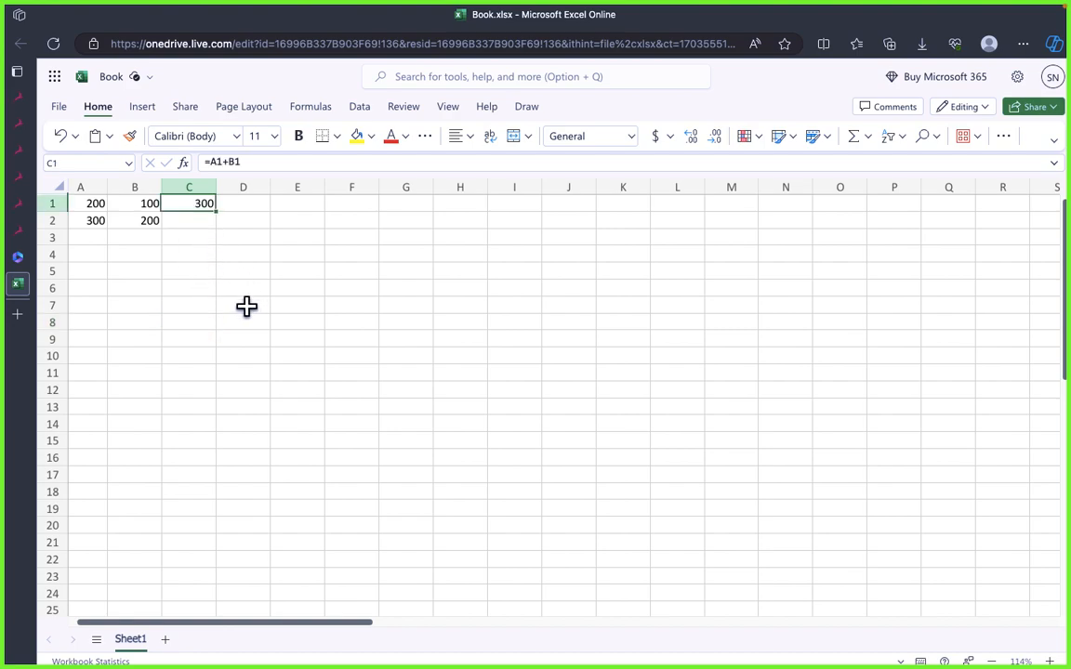
left_click_drag(215, 214, 213, 238)
left_click(196, 324)
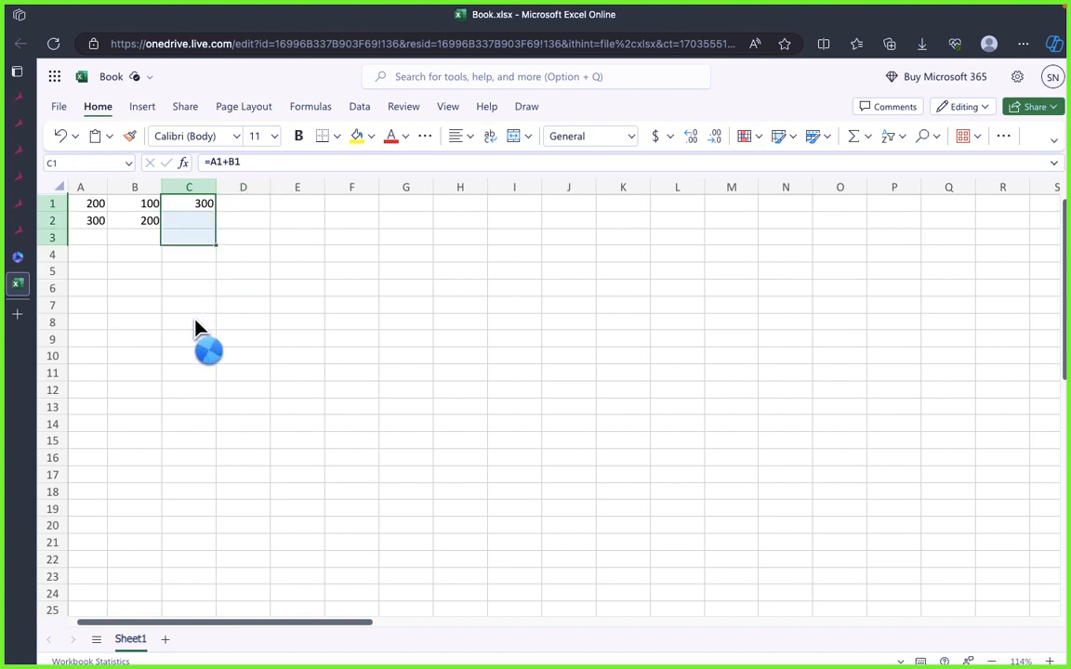
Step: Check the filled formulas in C2 and C3, and extend the C2 formula down through C8
left_click(206, 228)
left_click(206, 239)
left_click(201, 217)
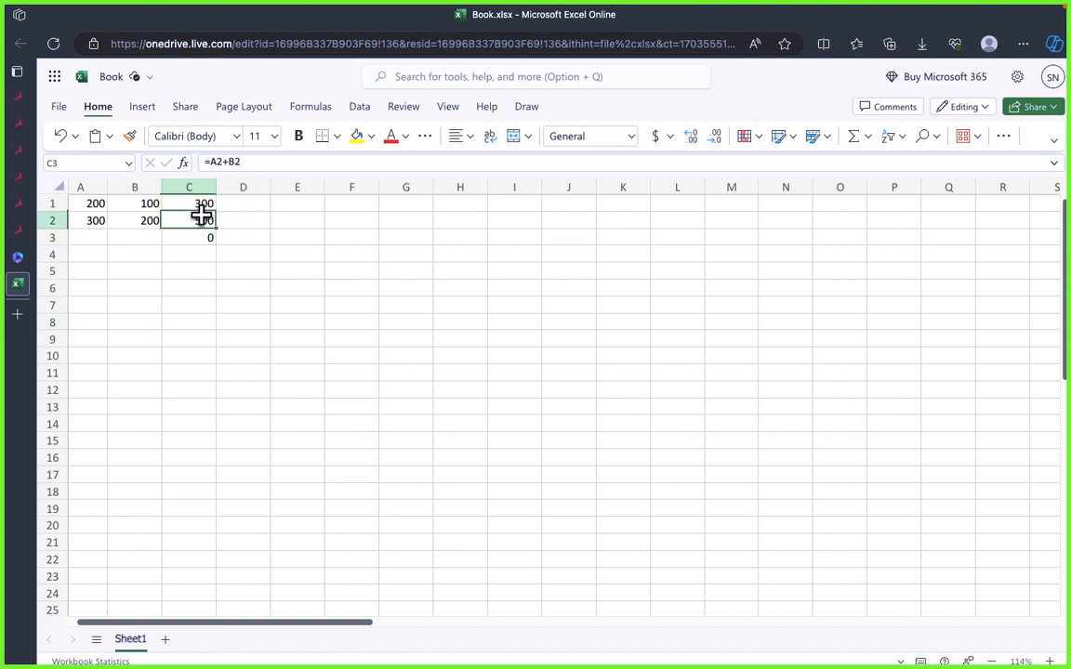
left_click_drag(218, 234, 219, 303)
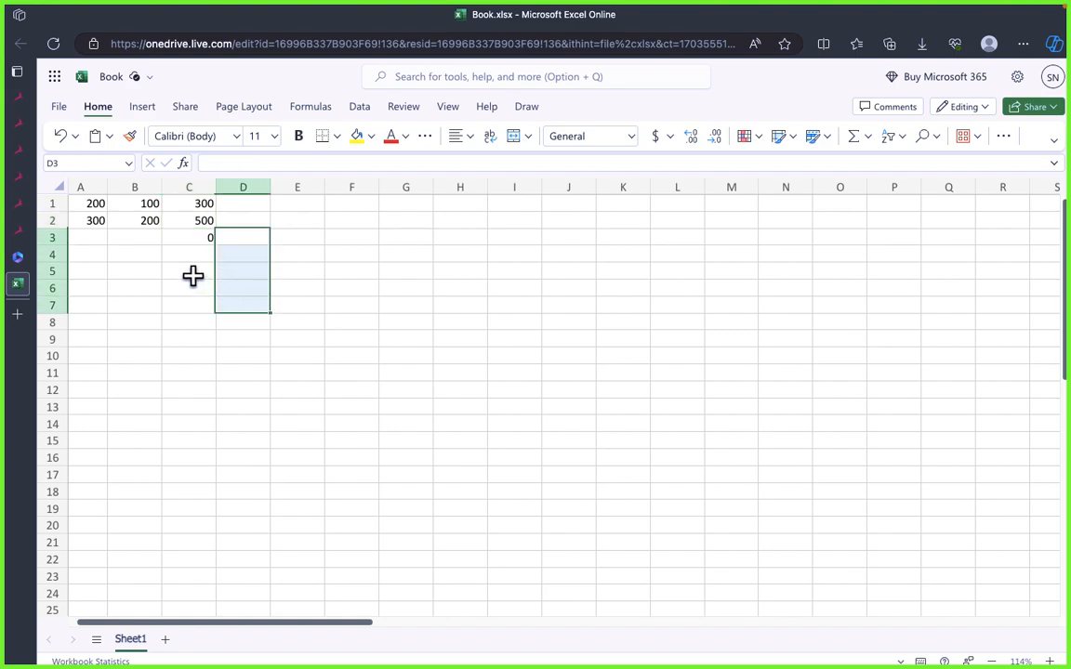
left_click(193, 275)
left_click(203, 225)
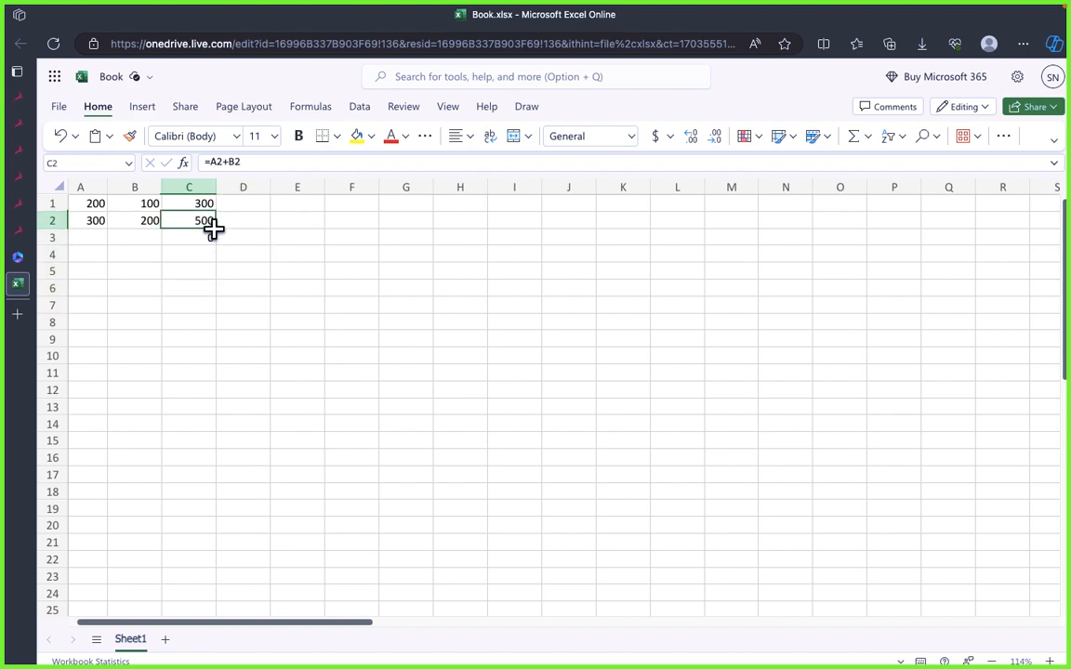
left_click_drag(215, 228, 216, 328)
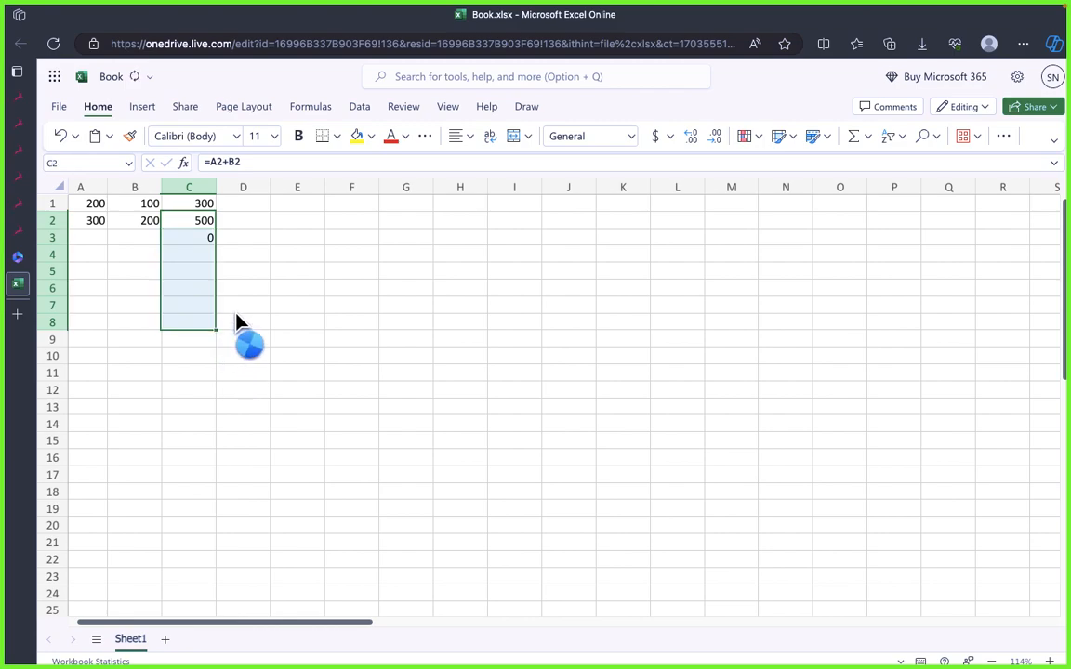
Step: Examine the source cells in columns A and B against the formulas in column C, including C1 and C3
left_click(139, 305)
left_click_drag(91, 240, 98, 407)
left_click(103, 183)
left_click(135, 190)
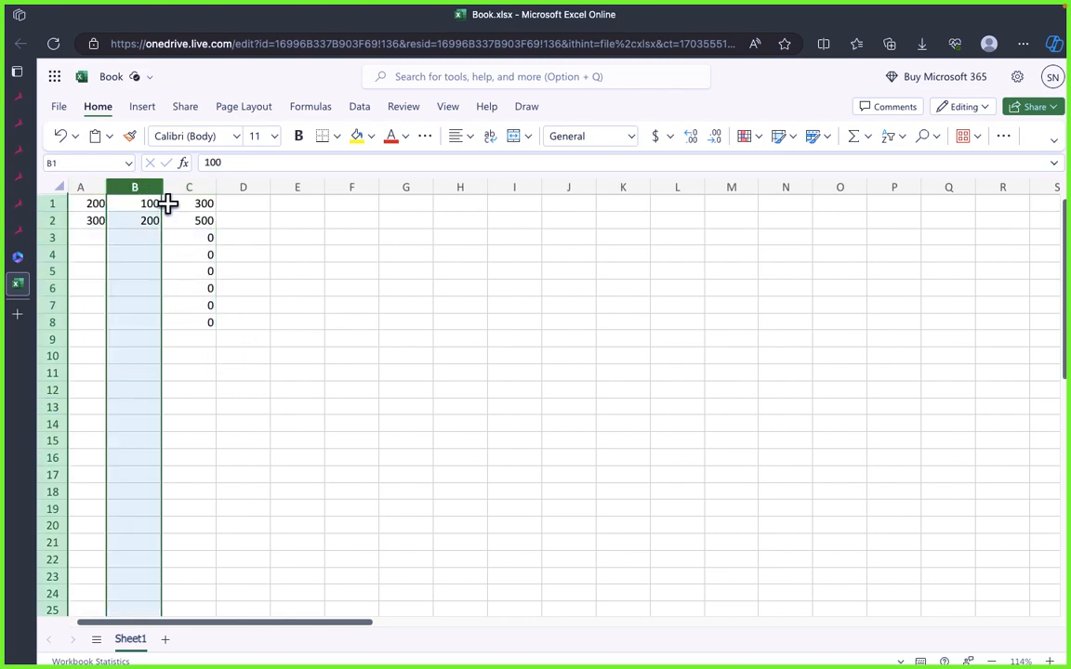
left_click(136, 290)
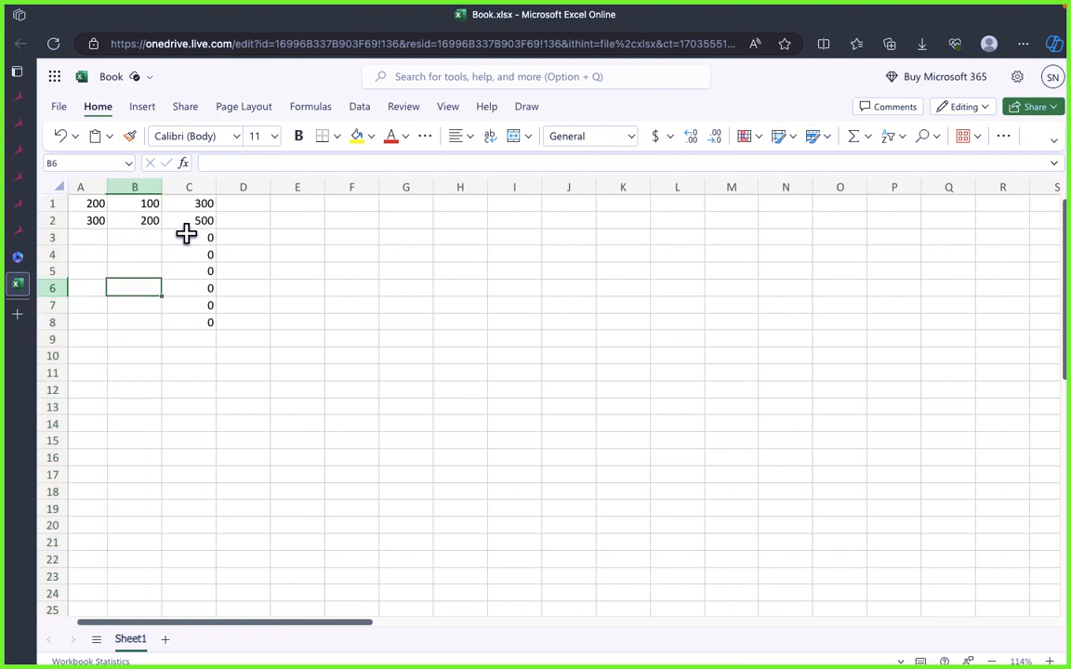
left_click(197, 235)
left_click_drag(95, 206, 139, 206)
left_click(187, 207)
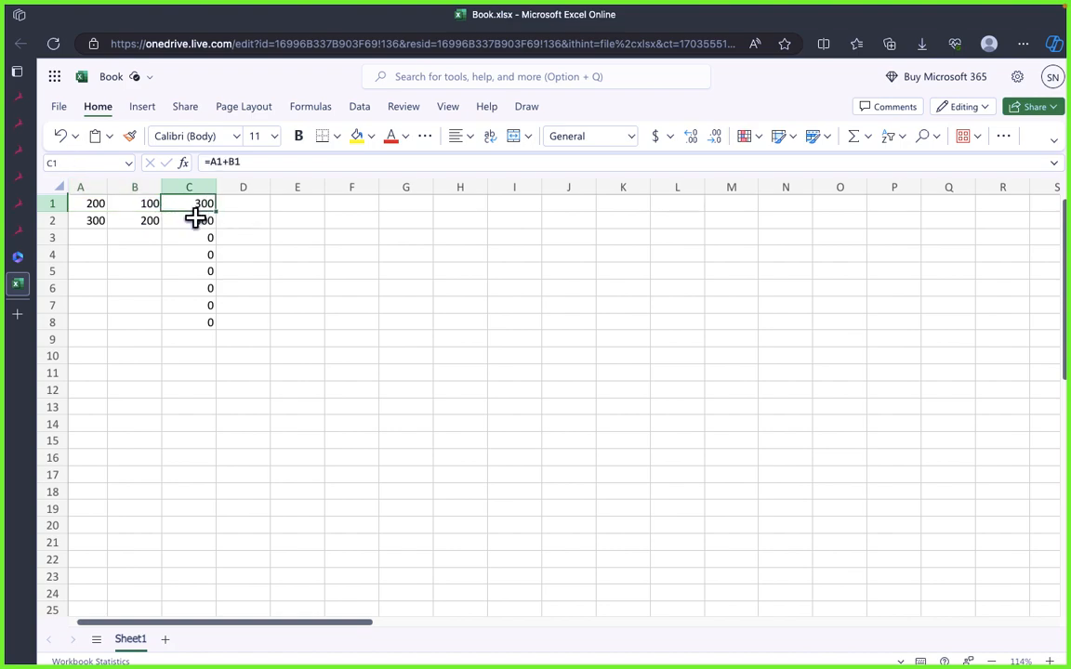
left_click(195, 218)
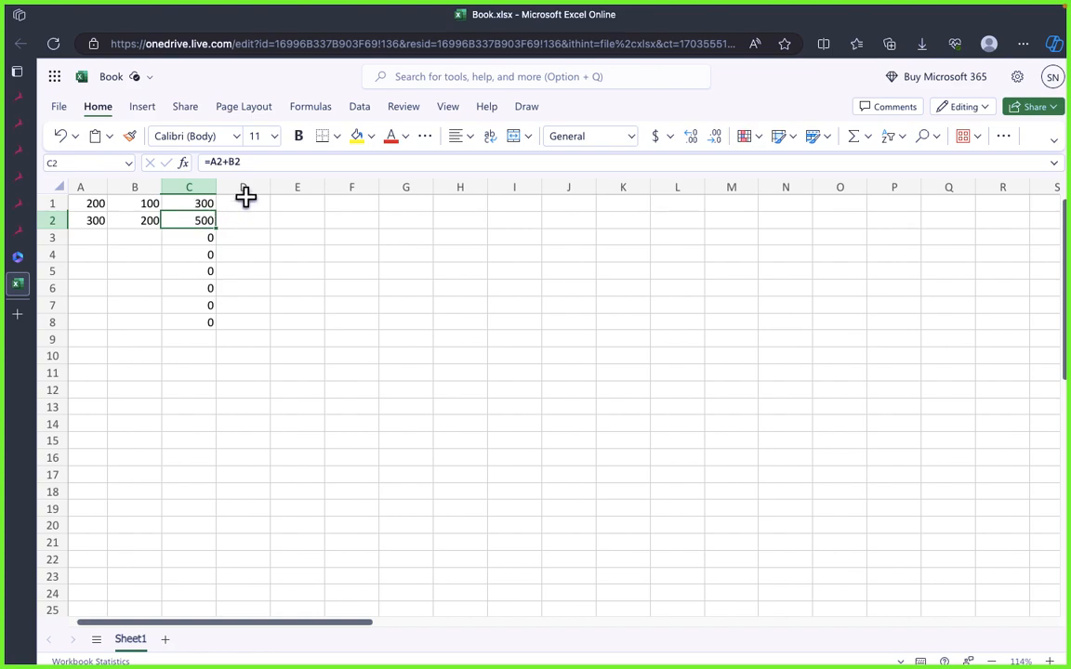
left_click_drag(212, 161, 239, 160)
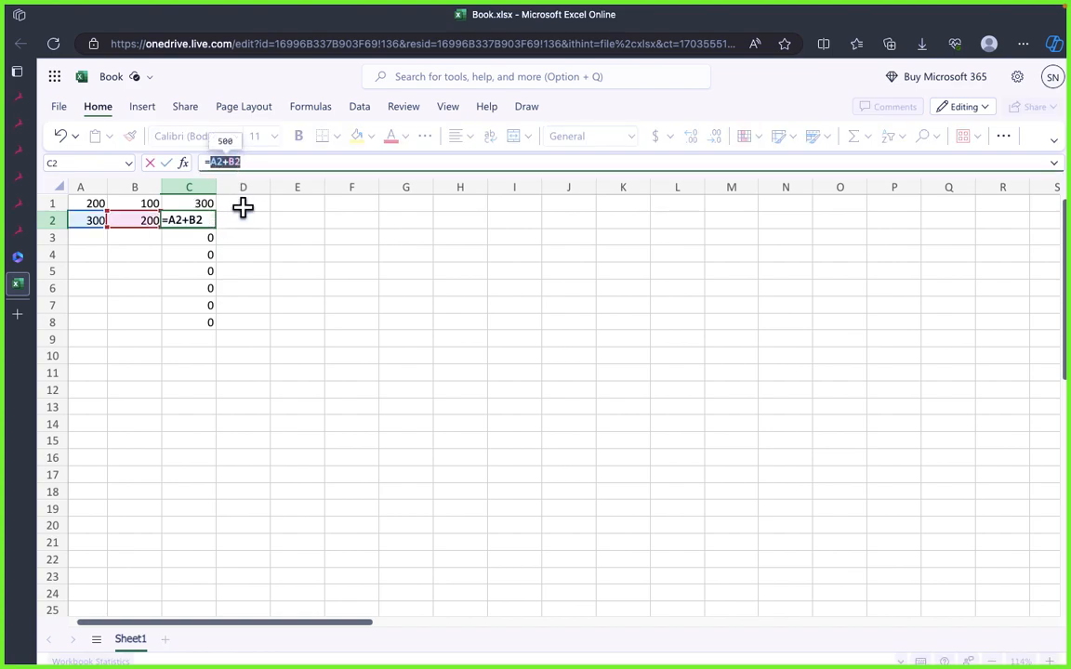
type("=")
key("Down")
key("Down")
key("Right")
key("Left")
key("Left")
key("Down")
key("Down")
key("ctrl+z")
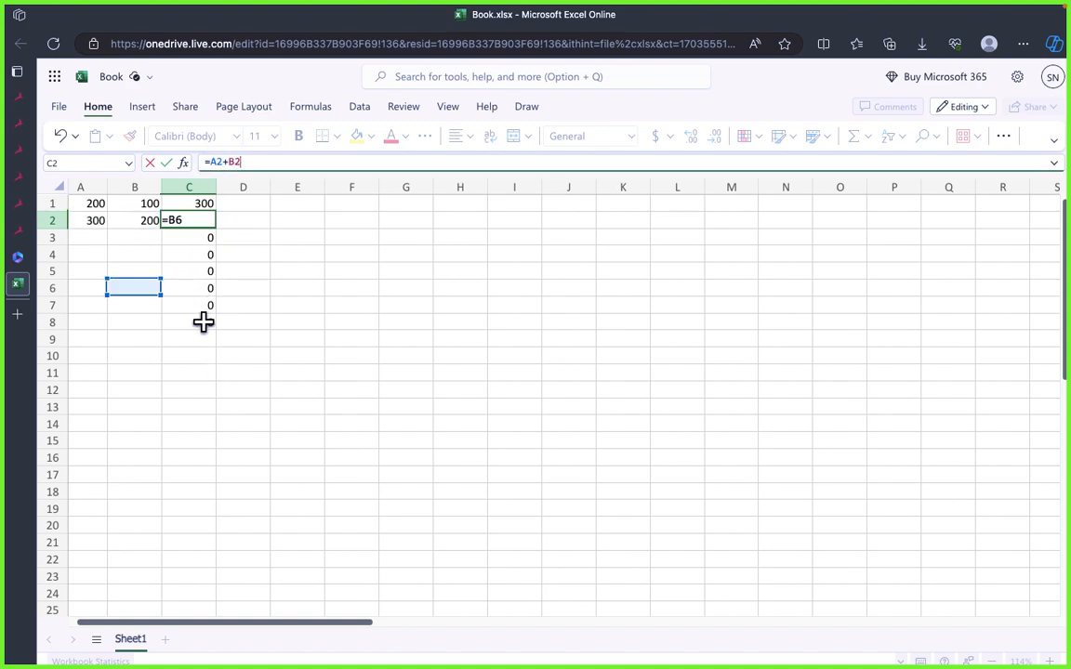
Step: Clear the copied addition formulas from cells C3 through C8
left_click(207, 300)
left_click(194, 270)
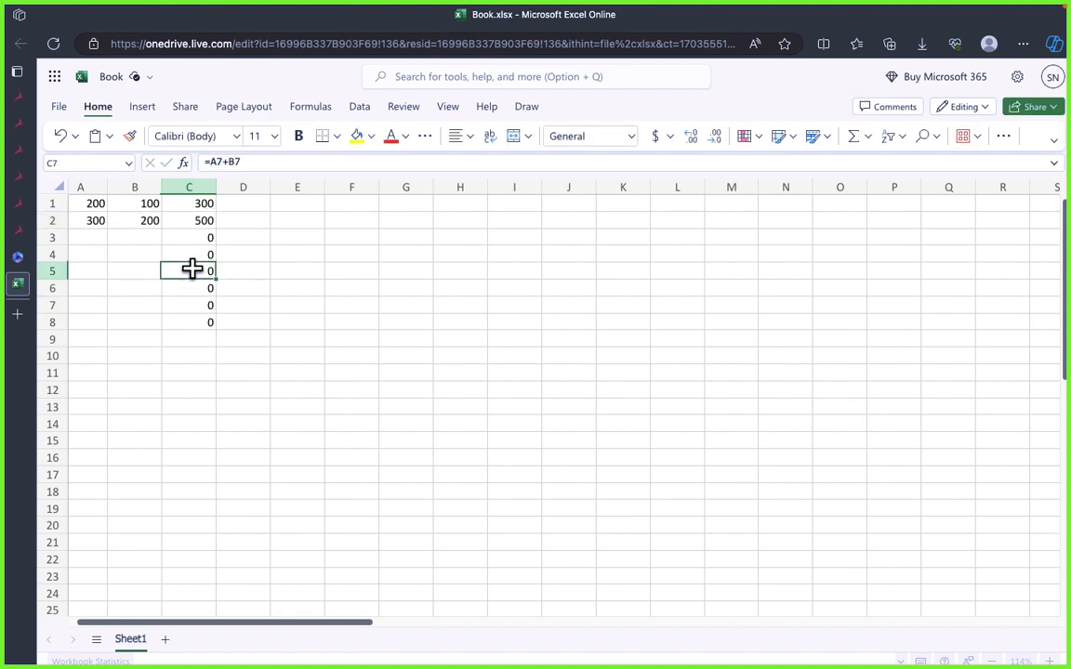
left_click_drag(204, 238, 204, 325)
key("Delete")
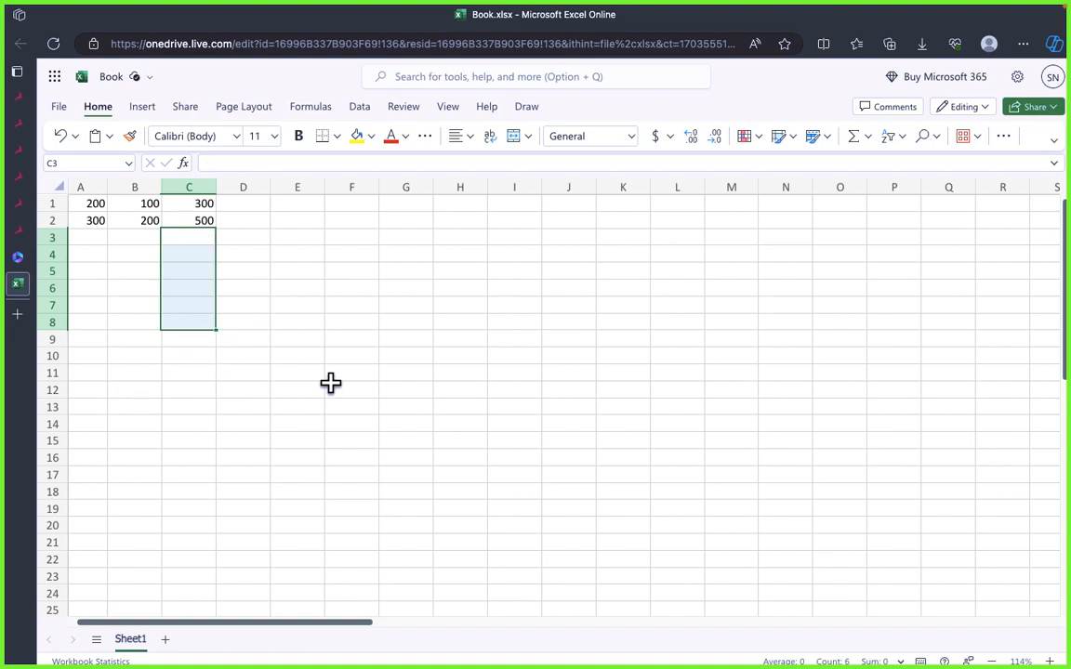
left_click(331, 383)
Step: Switch to draw.io and read the definition, dollar-sign example and copying rule under Absolute Cell Reference
key("ctrl+Left")
left_click(447, 457)
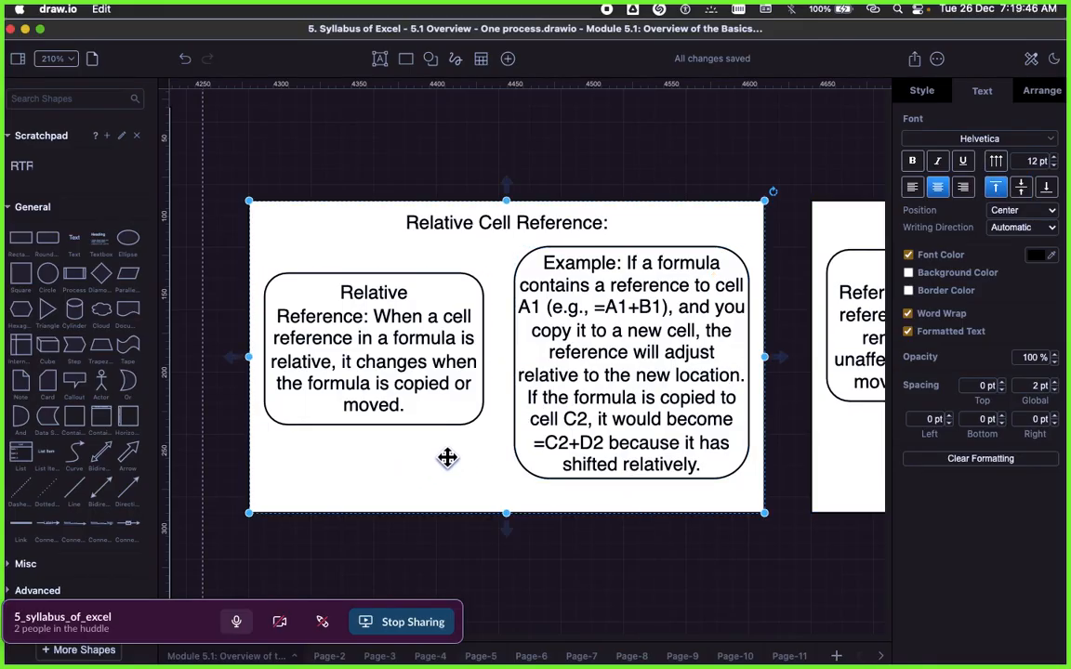
scroll(447, 457, "right", 10)
scroll(465, 454, "left", 4)
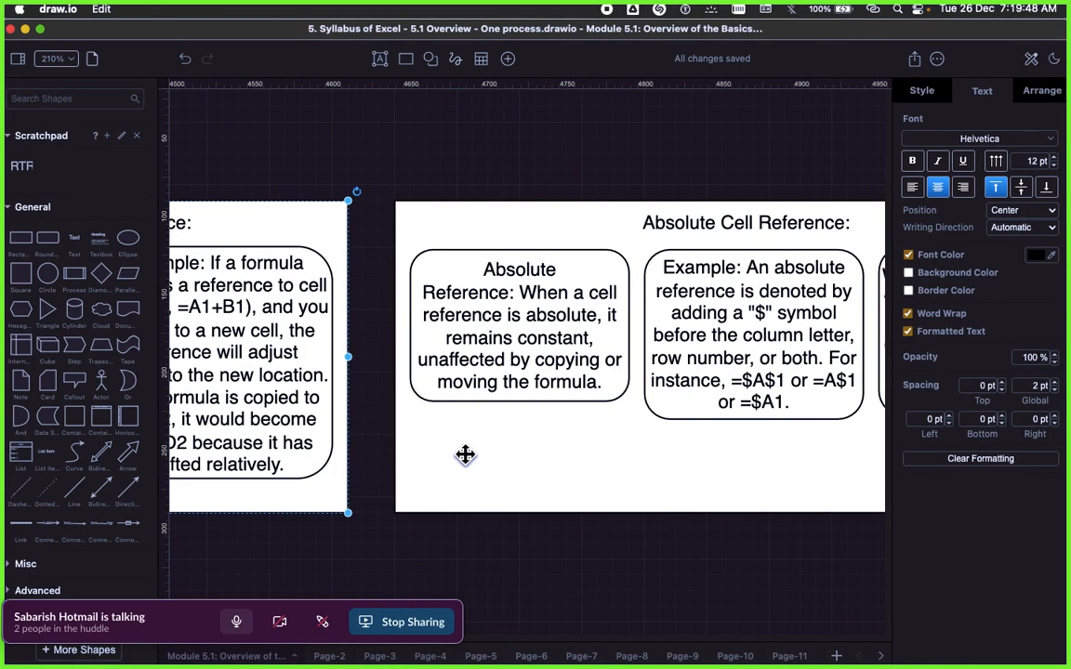
scroll(464, 454, "right", 3)
left_click(503, 309)
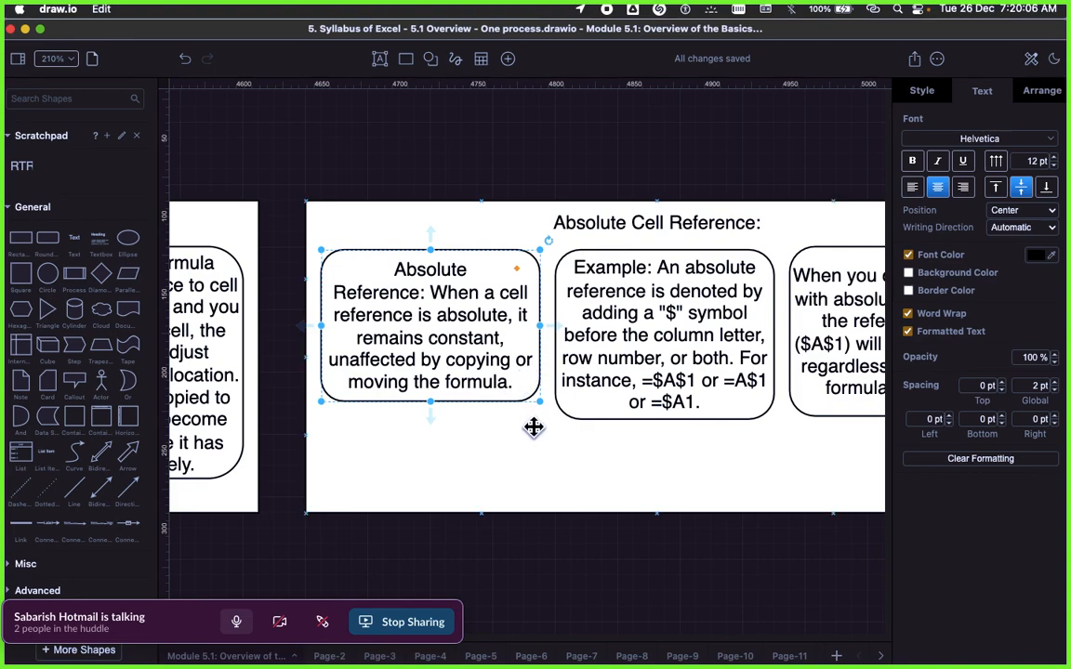
scroll(499, 419, "right", 5)
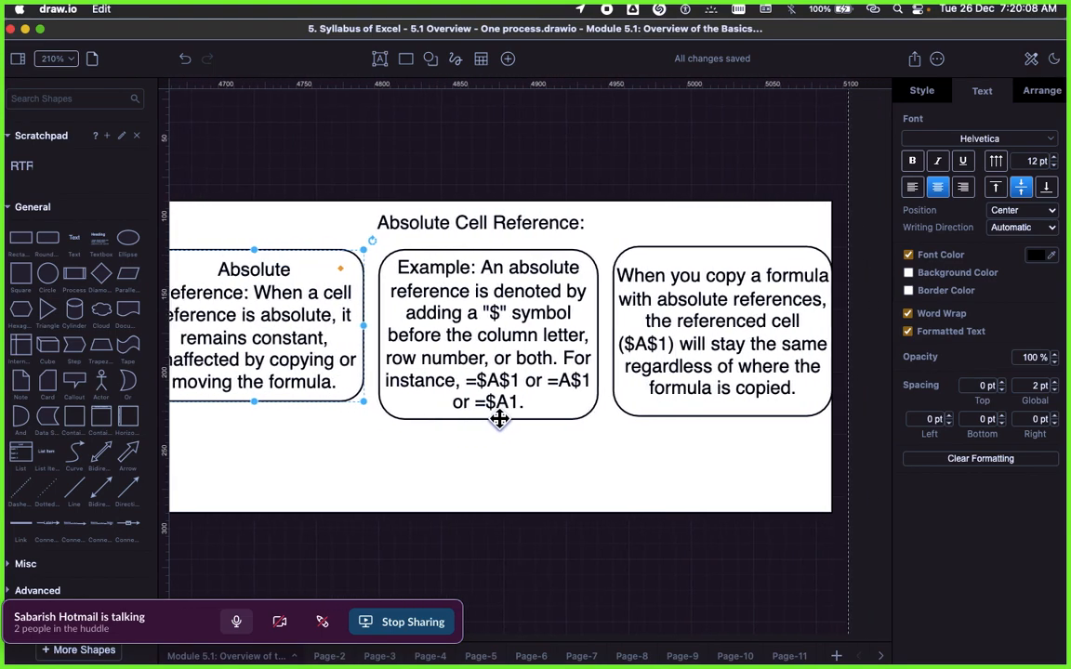
left_click(535, 453)
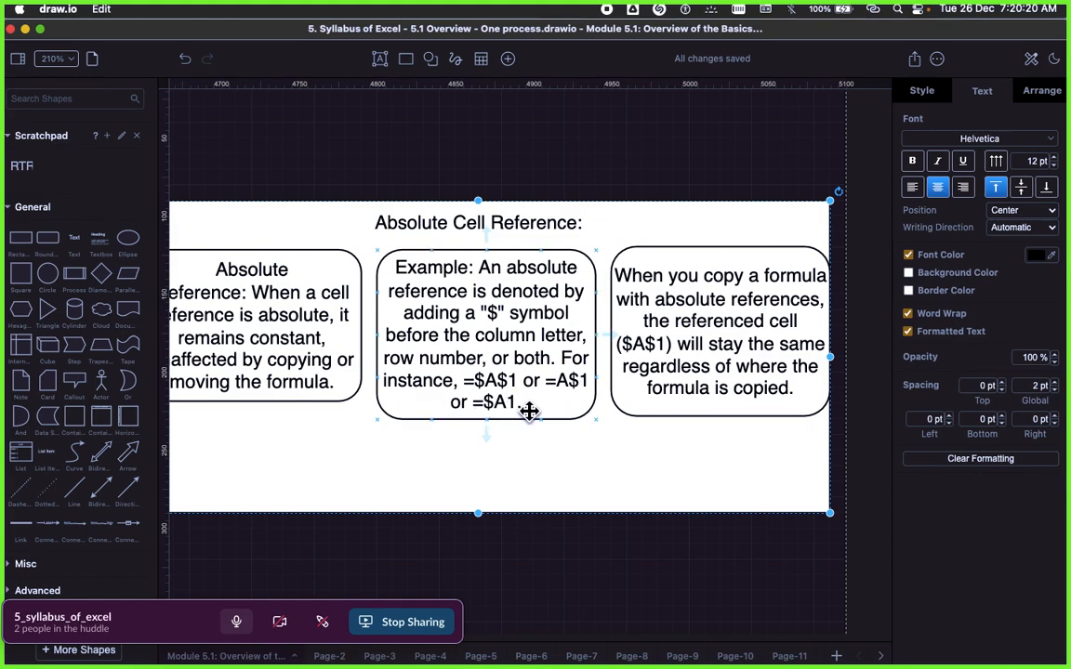
scroll(535, 407, "right", 5)
scroll(533, 407, "right", 2)
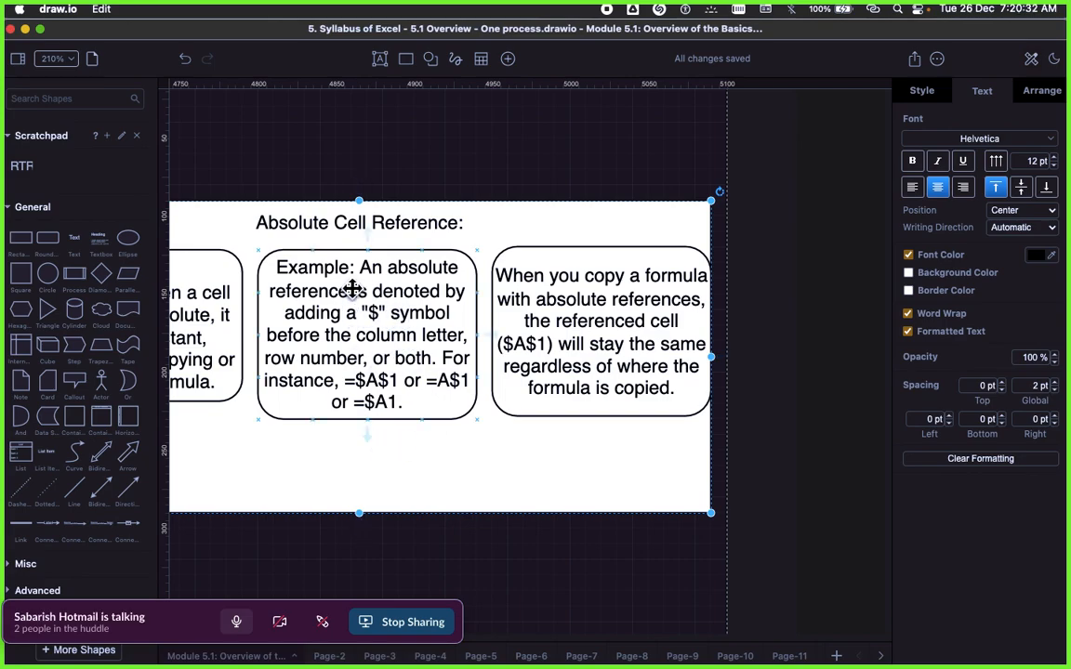
left_click(344, 324)
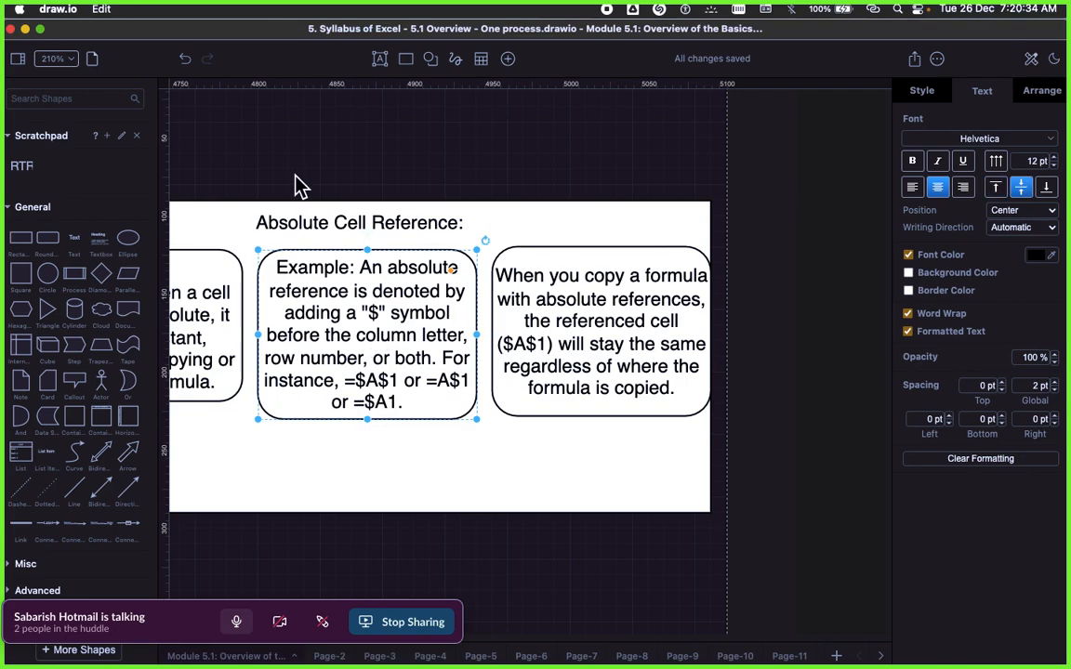
scroll(346, 365, "down", 1)
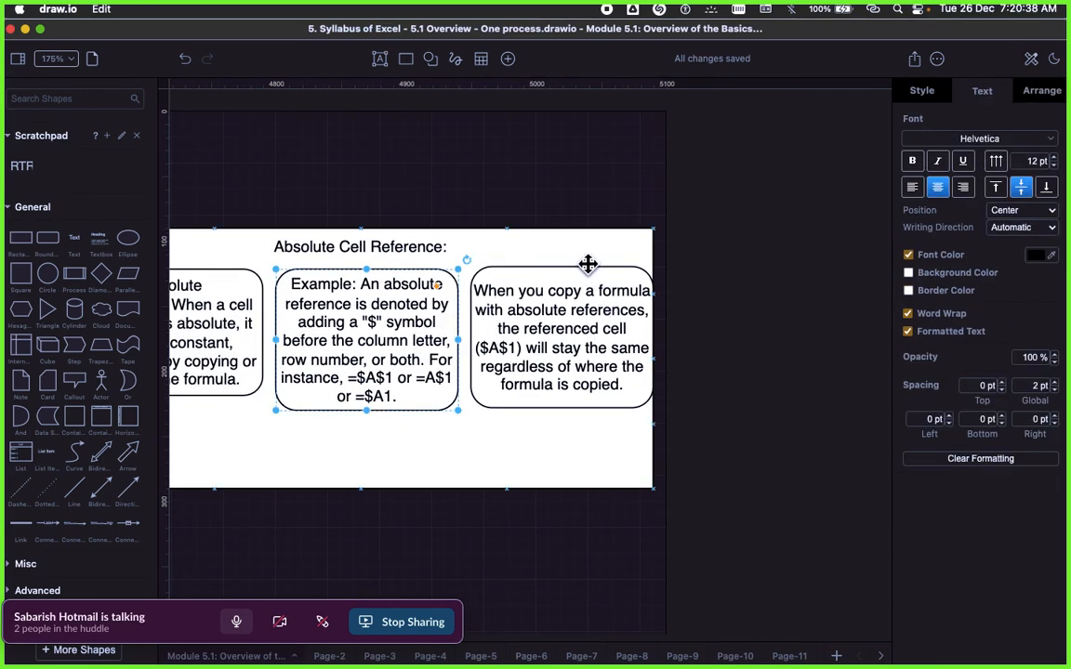
Step: Shift the Absolute Cell Reference frame slightly left and reposition its Absolute Reference definition box inside it
left_click(521, 247)
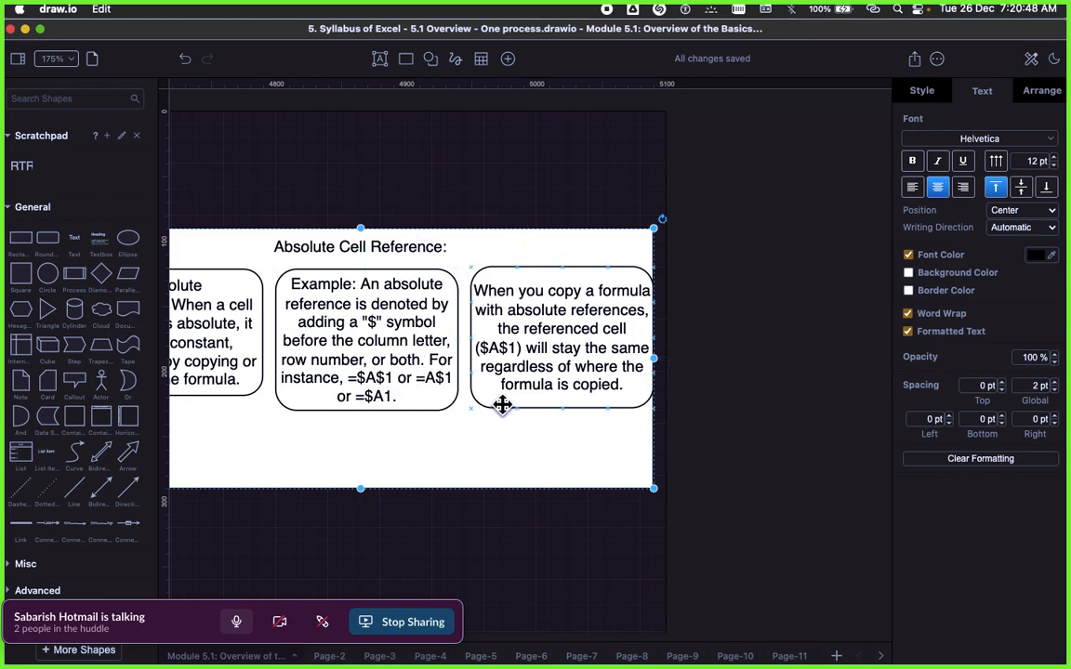
scroll(383, 431, "up", 3)
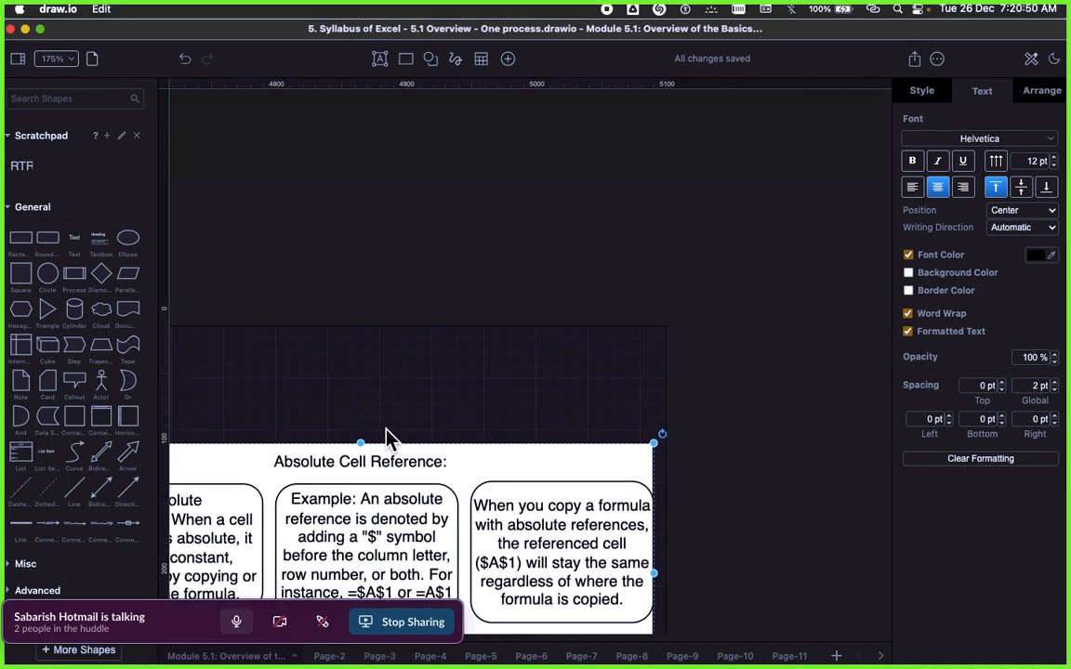
scroll(405, 432, "down", 2)
scroll(407, 432, "right", 1)
scroll(407, 431, "left", 5)
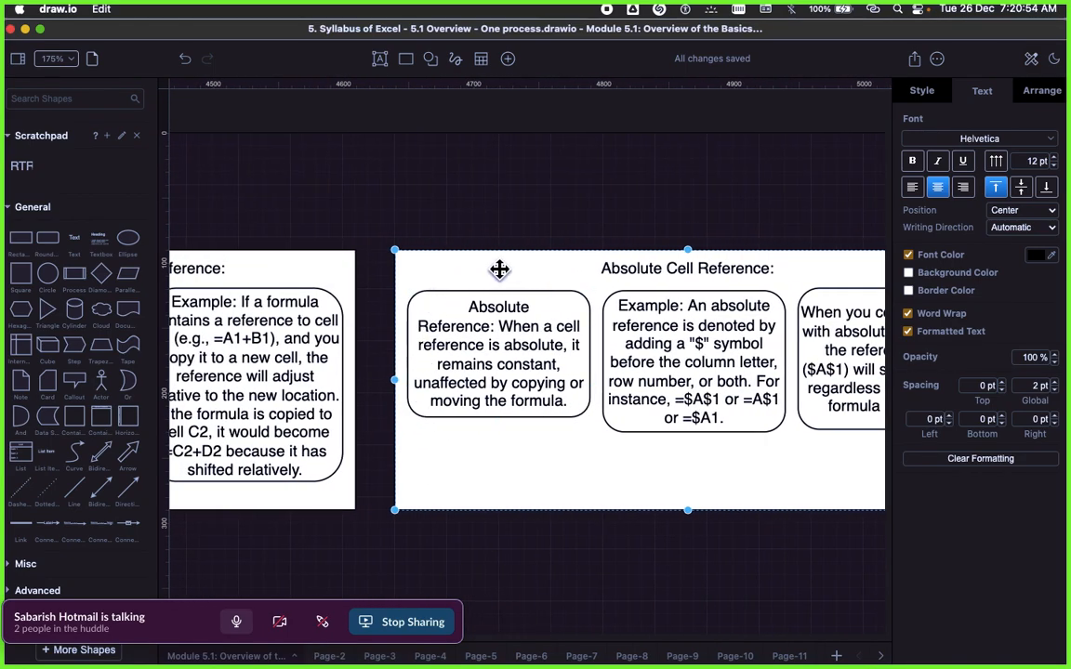
left_click_drag(498, 269, 481, 274)
left_click(510, 343)
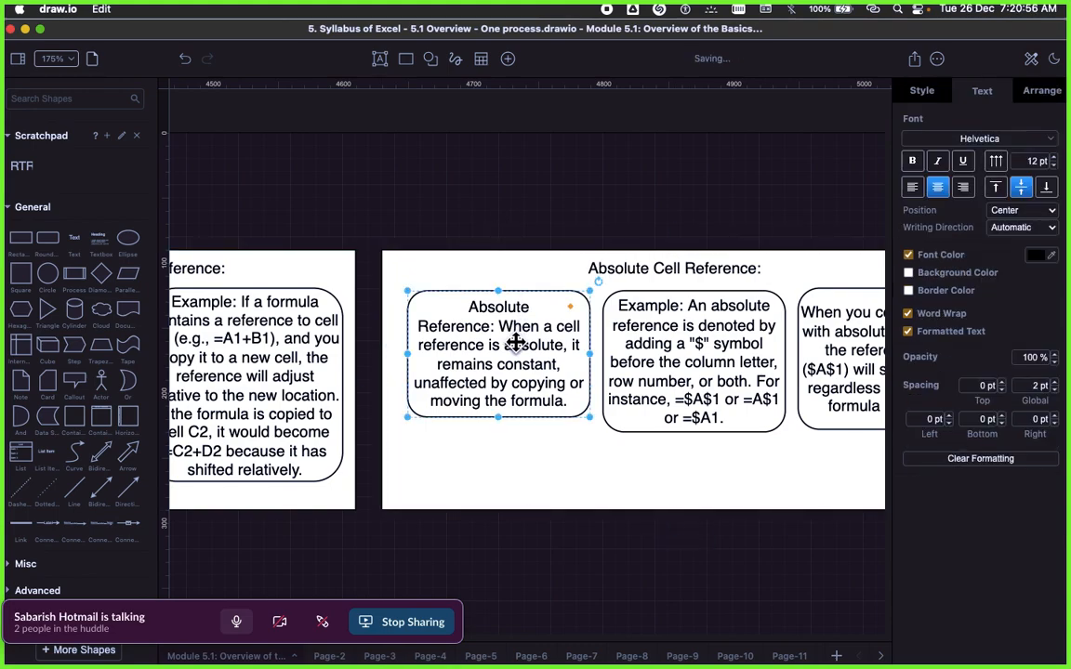
mouse_move(509, 342)
left_mouse_down()
mouse_move(497, 342)
mouse_move(514, 365)
left_mouse_up()
left_click(603, 282)
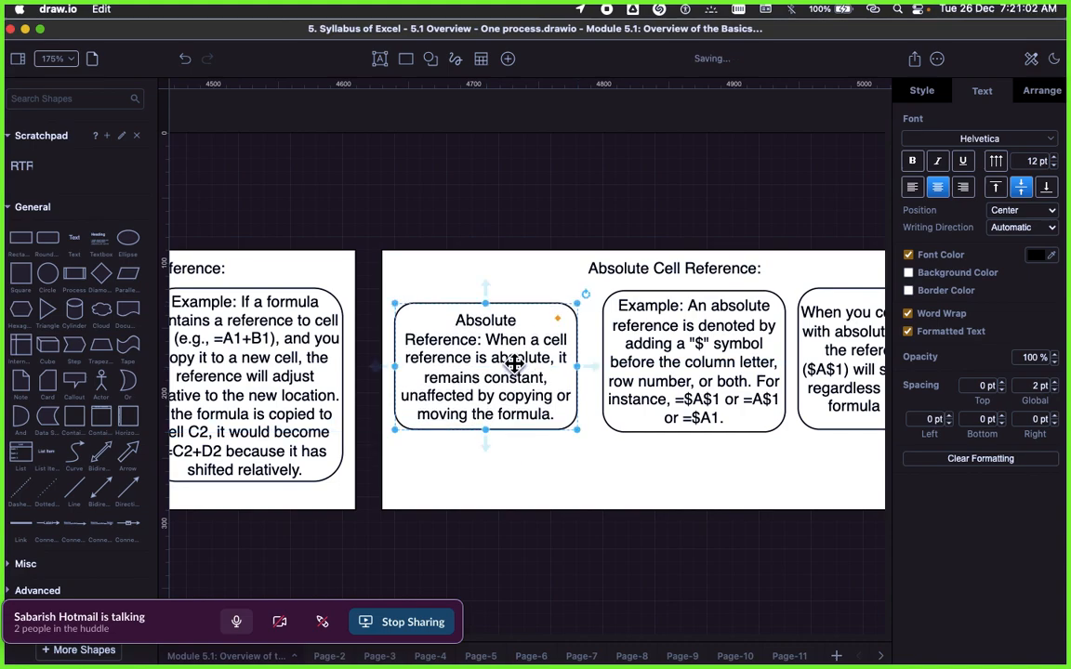
Step: Move the absolute reference example box and the formula-copying box slightly left within the Absolute Cell Reference frame
left_click(606, 303)
left_click(675, 364)
left_click_drag(676, 365, 663, 365)
scroll(717, 371, "right", 3)
left_click(781, 371)
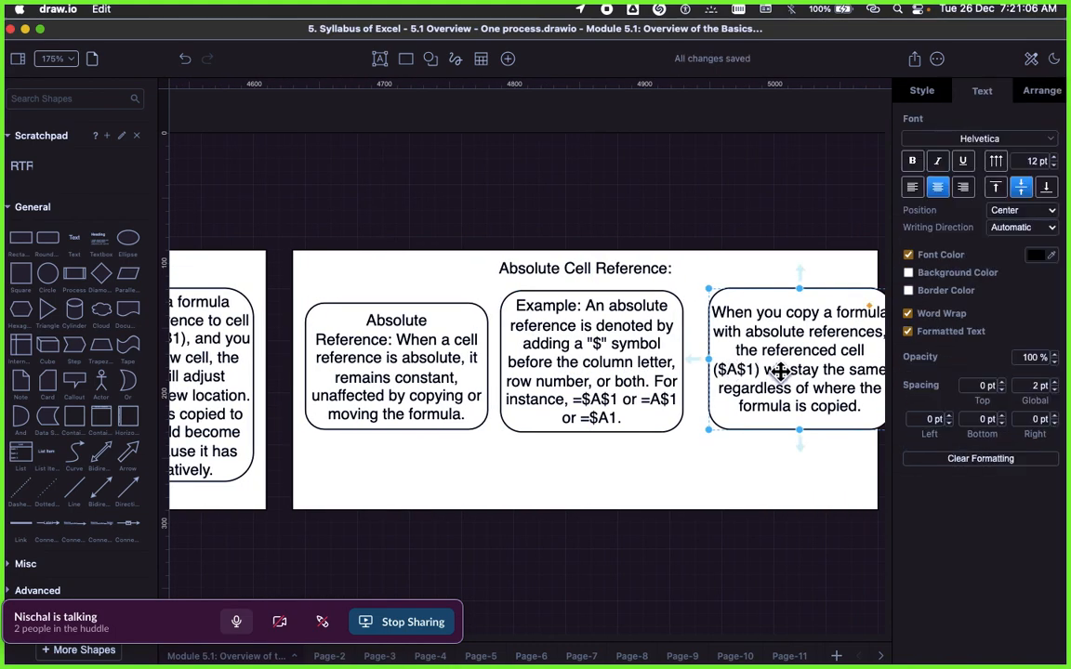
left_click_drag(781, 371, 768, 369)
left_click(704, 270)
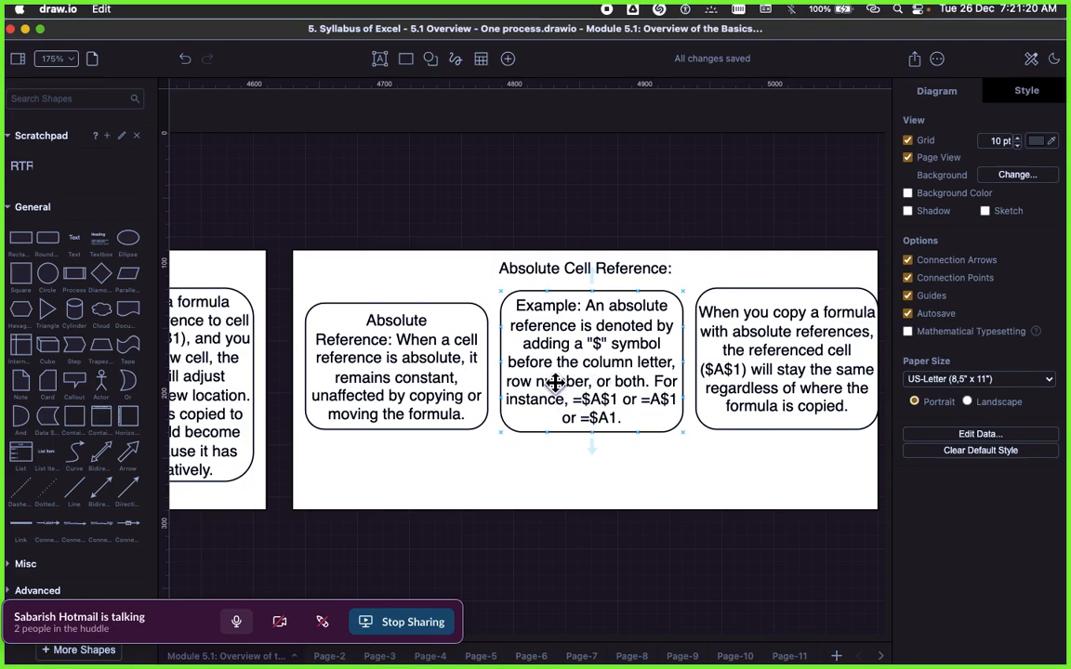
Step: Widen the Absolute Cell Reference frame slightly to the right to leave a margin beside its last box
key("super+Tab")
key("super+Tab")
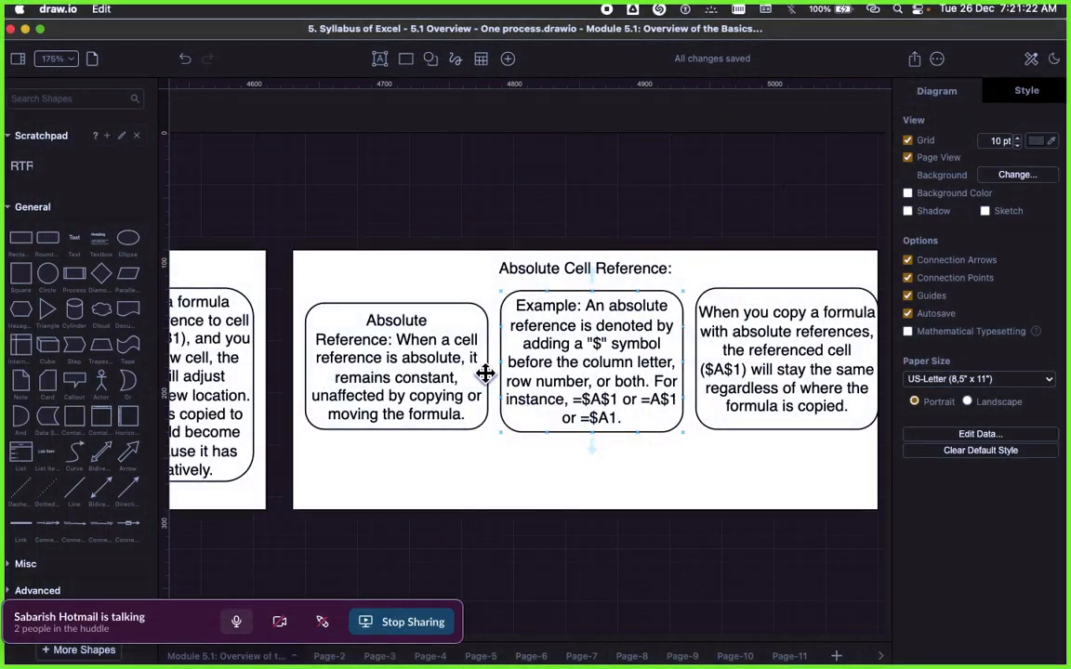
scroll(432, 304, "down", 5)
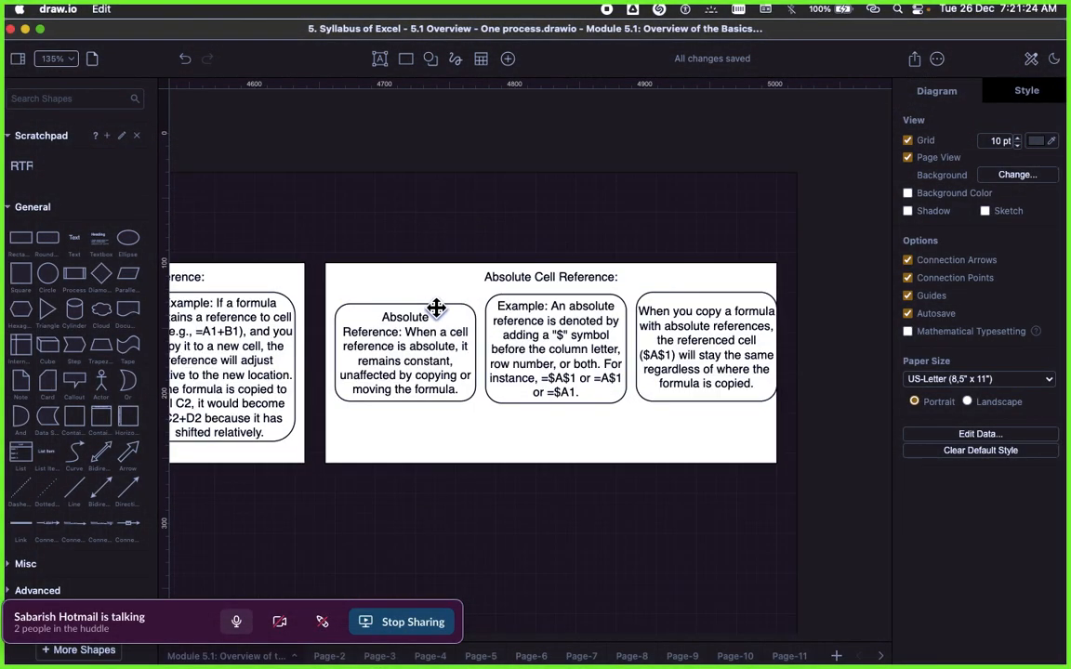
left_click(625, 294)
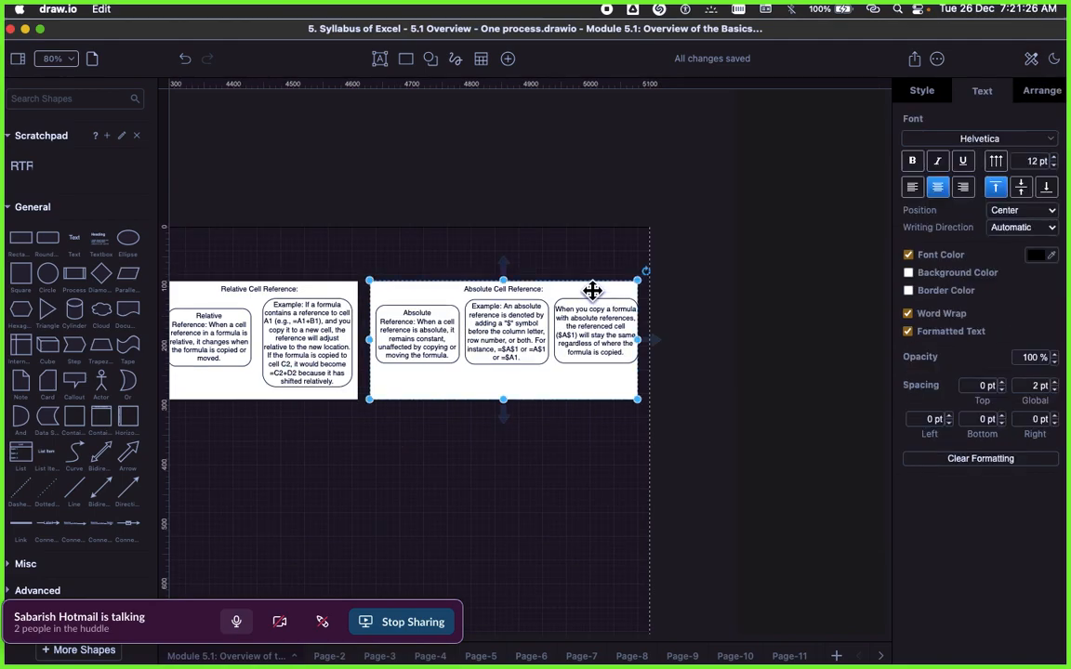
left_click_drag(637, 341, 648, 342)
left_click(669, 343)
scroll(418, 342, "left", 4)
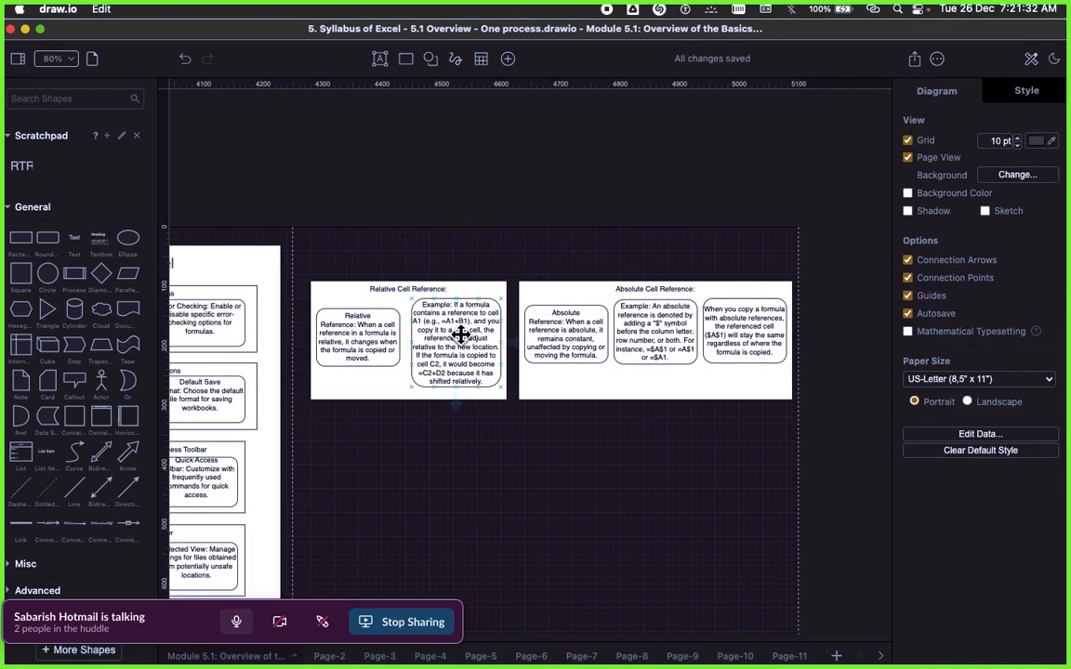
Step: Move the large 5.1.B. Absolute and relative cells frame up behind the Relative and Absolute Cell Reference frames
scroll(453, 355, "down", 2)
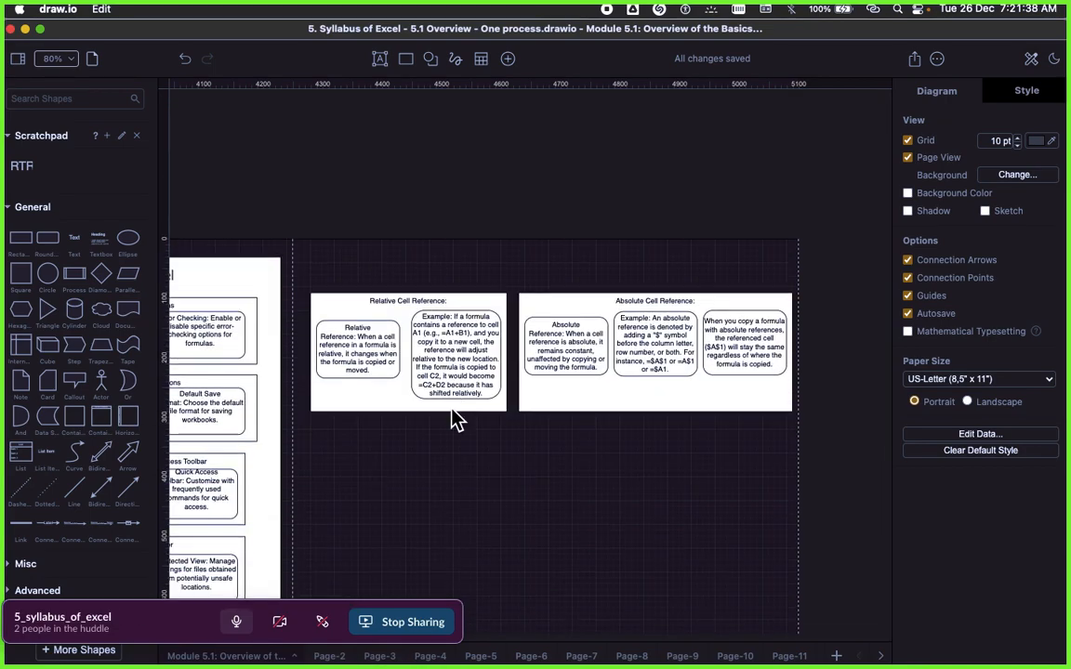
scroll(452, 415, "down", 5)
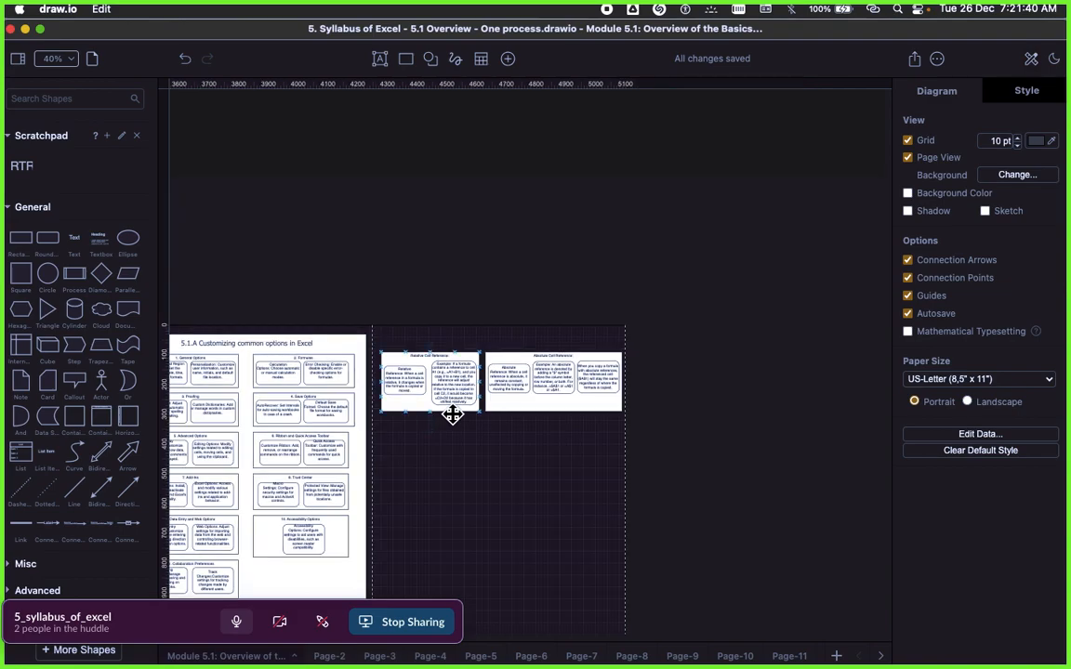
scroll(453, 414, "right", 5)
scroll(452, 414, "left", 5)
scroll(534, 430, "up", 5)
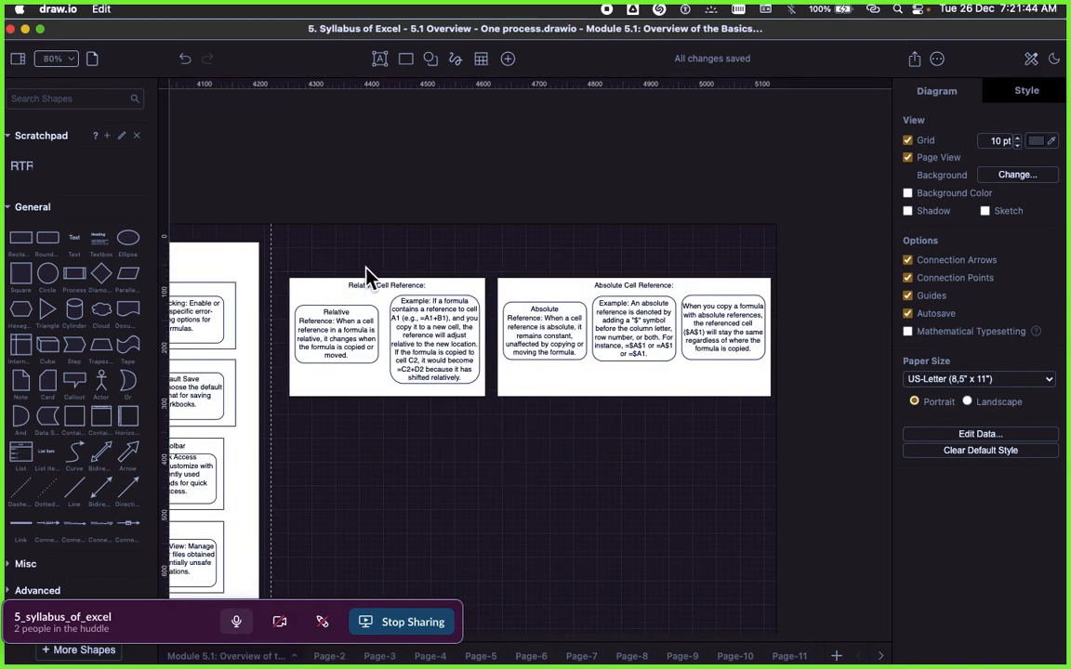
scroll(467, 479, "down", 12)
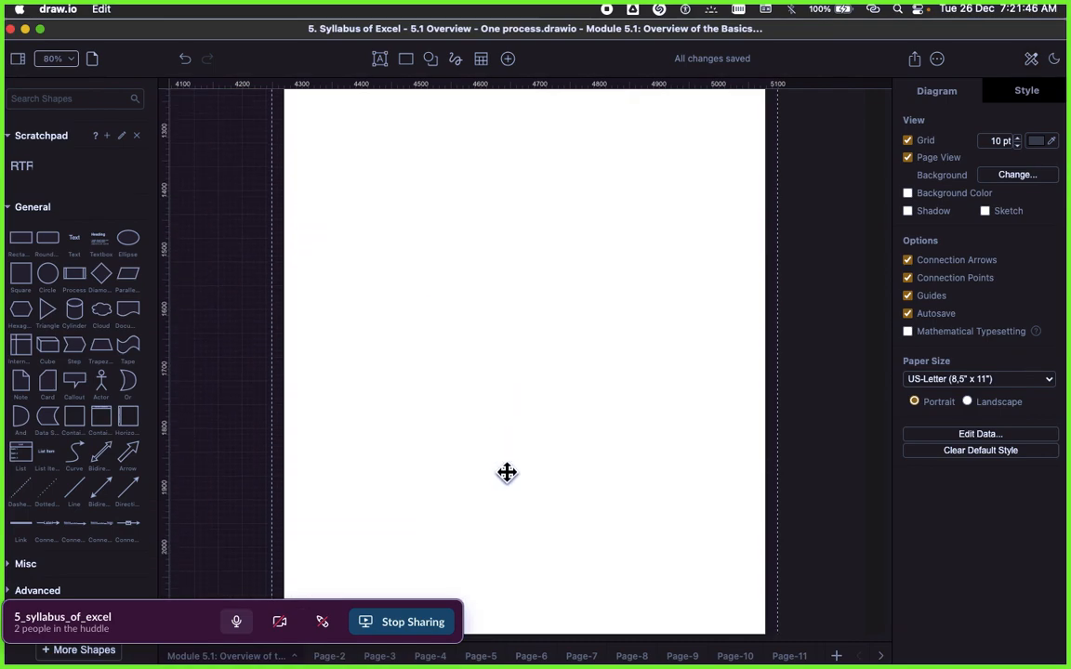
scroll(507, 473, "up", 5)
left_click(517, 491)
left_click_drag(517, 491, 504, 165)
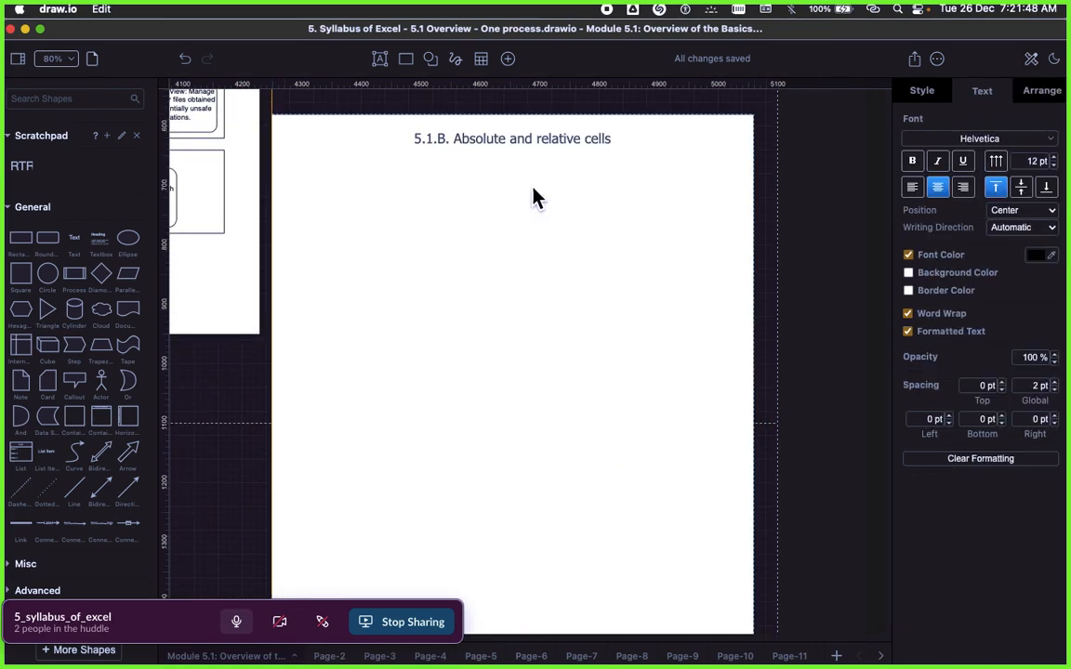
scroll(523, 446, "up", 5)
left_click_drag(516, 513, 524, 186)
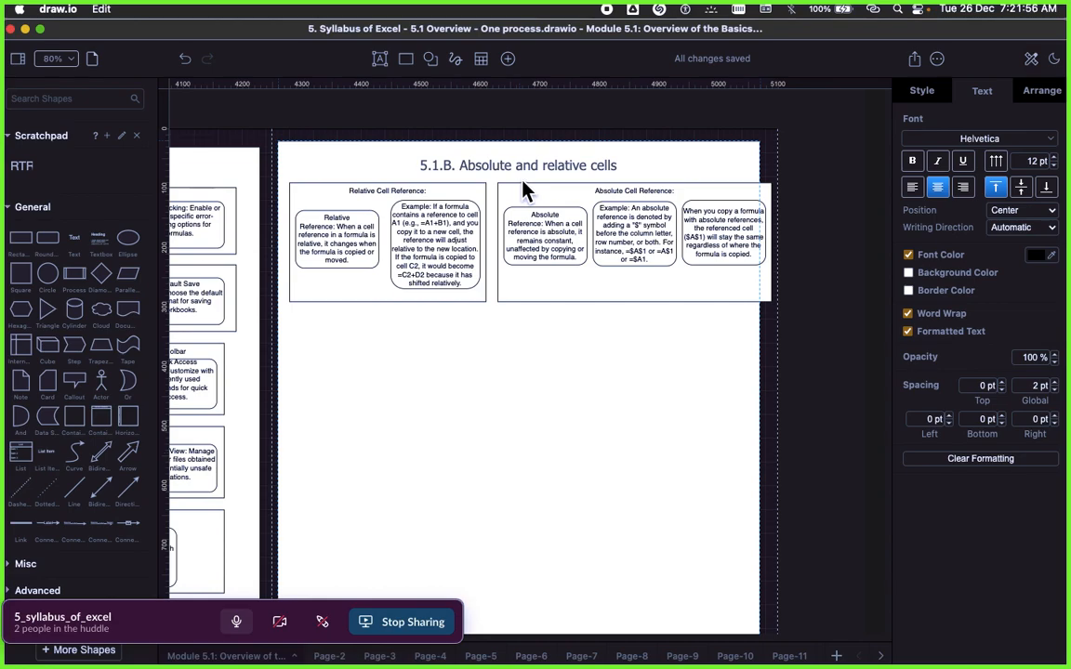
Step: Widen the 5.1.B. Absolute and relative cells frame to the right to enclose the whole Absolute Cell Reference frame
left_click(440, 248)
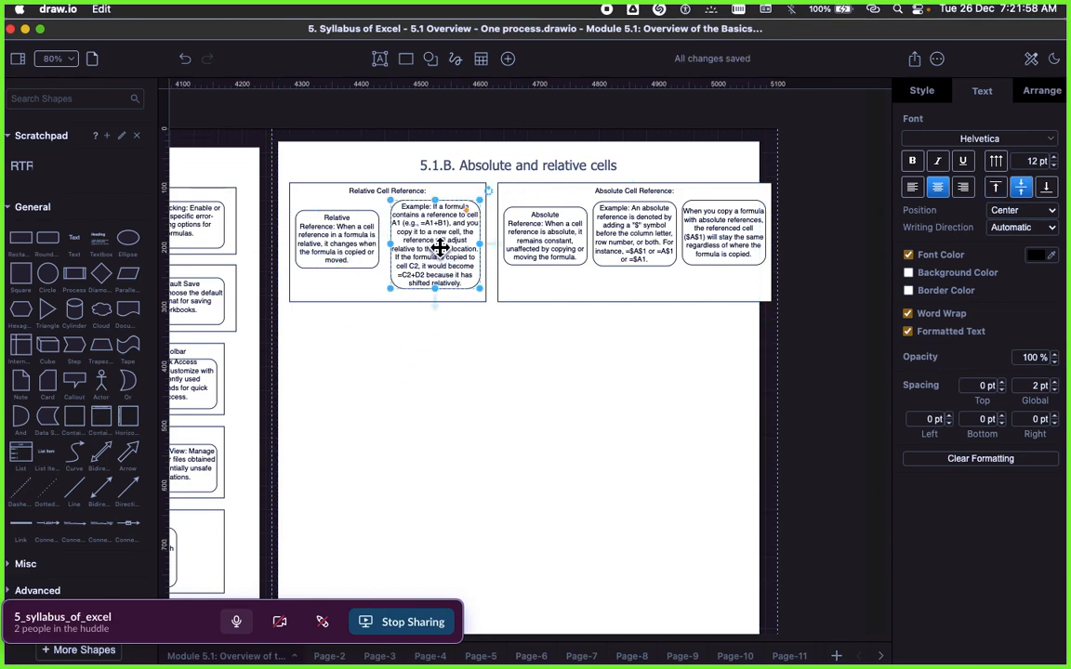
left_click(589, 370)
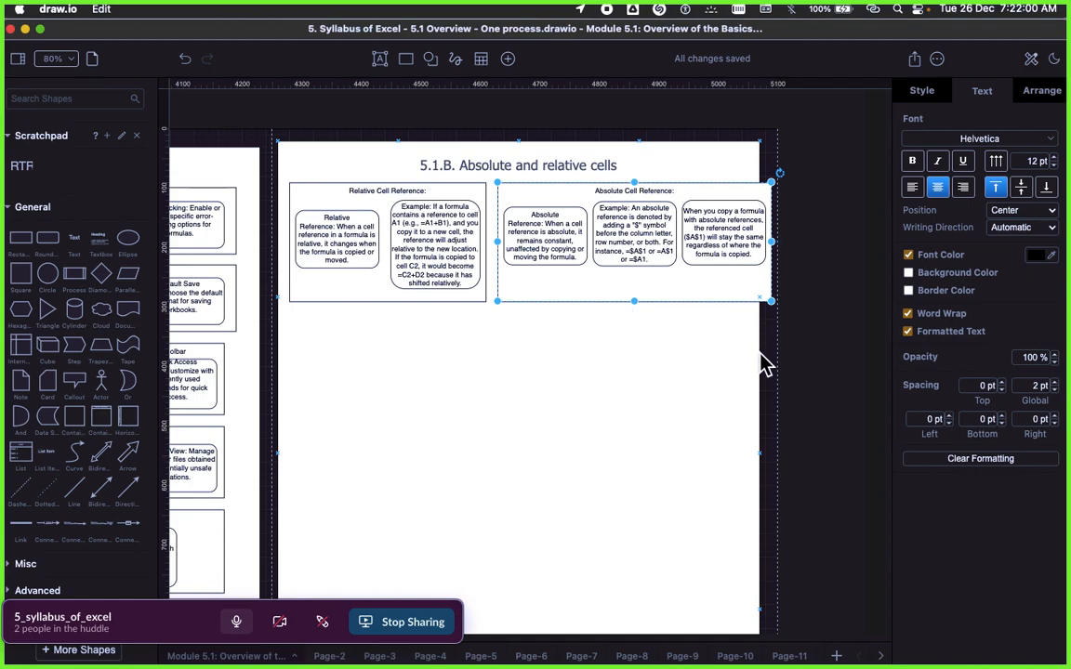
left_click_drag(761, 459, 774, 455)
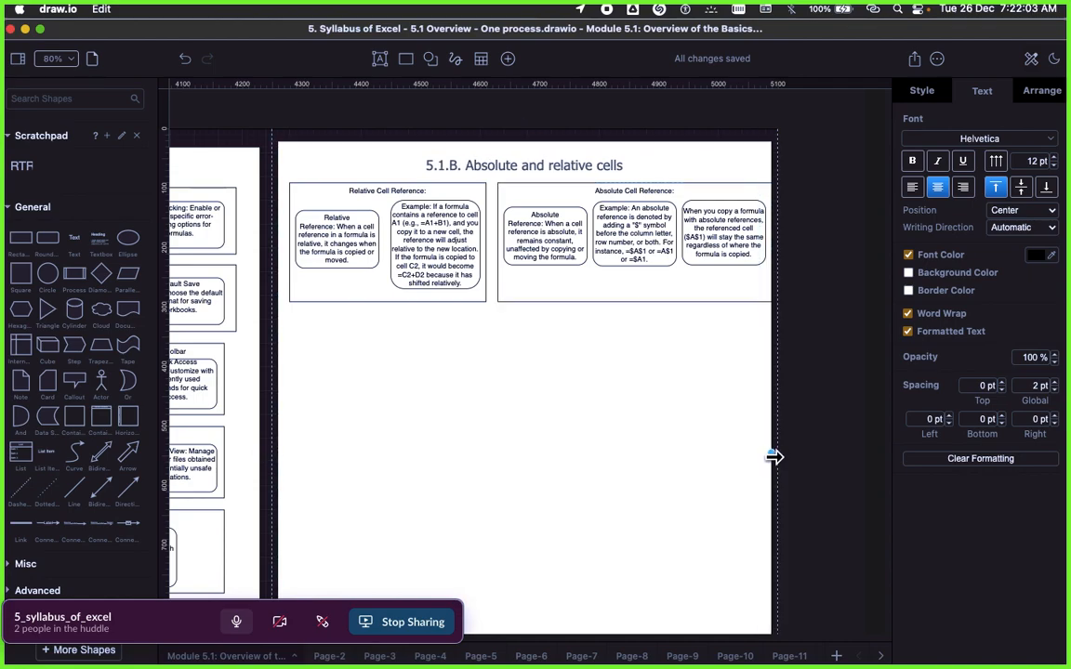
left_click(808, 347)
Step: Switch back to the Book.xlsx workbook in Excel Online
key("super+Tab")
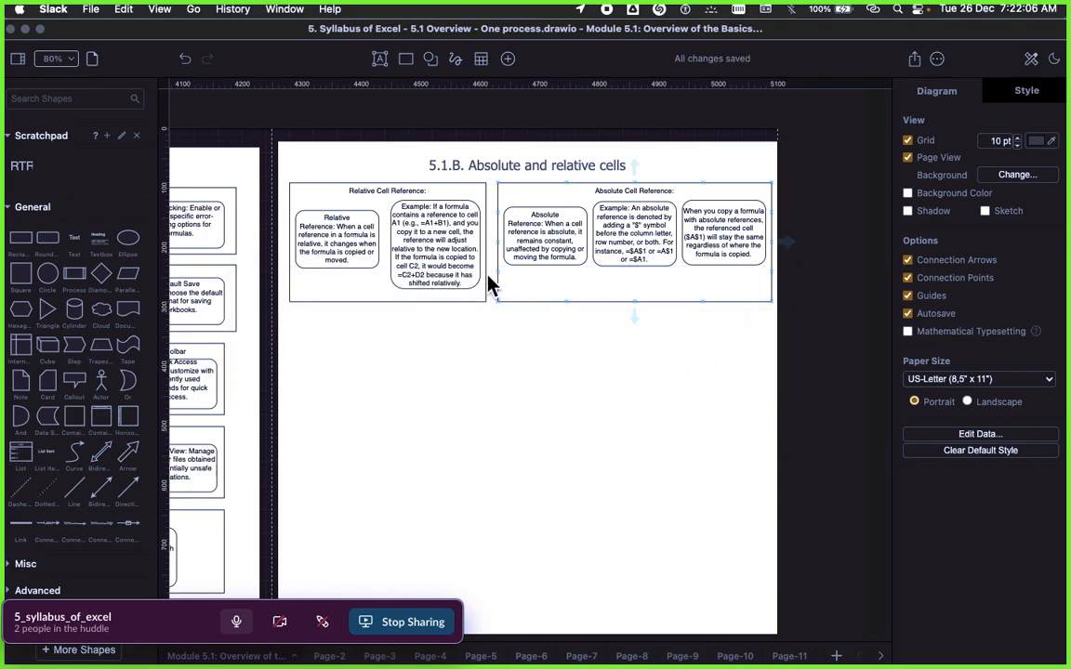
key("super+Tab")
key("super+Tab")
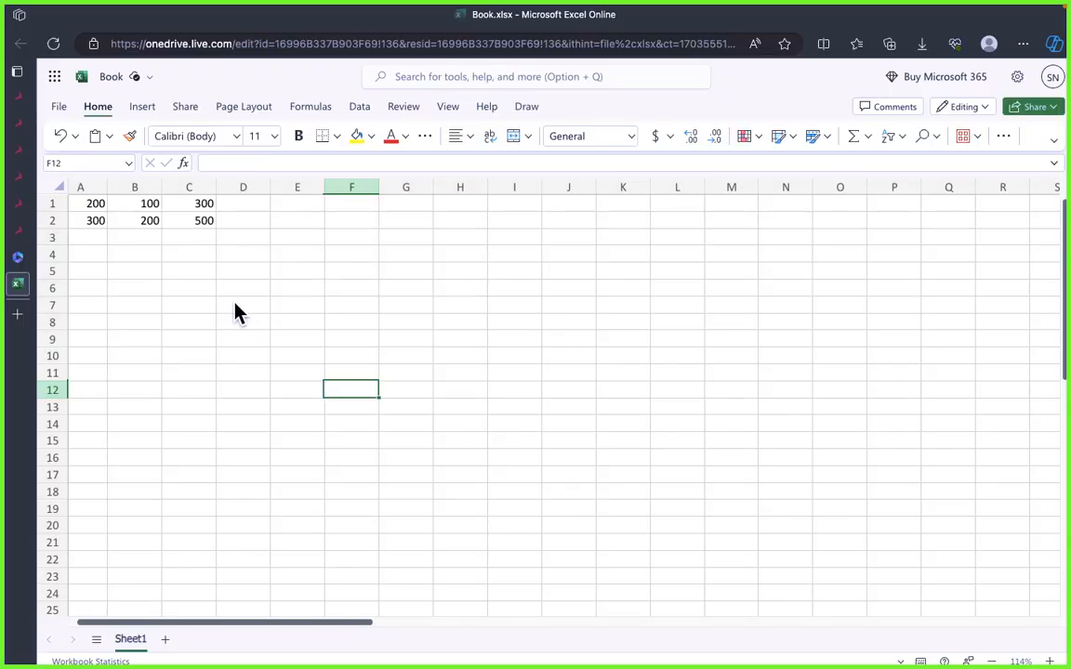
Step: Close the browser tabs with the 4.2.4 Business Analyst Master Program and 4.2.4 Business Analyst diagrams open in the Signavio editor
key("super+Tab")
key("super+Tab")
key("super+Tab")
key("super+Tab")
key("super+Tab")
key("super+Tab")
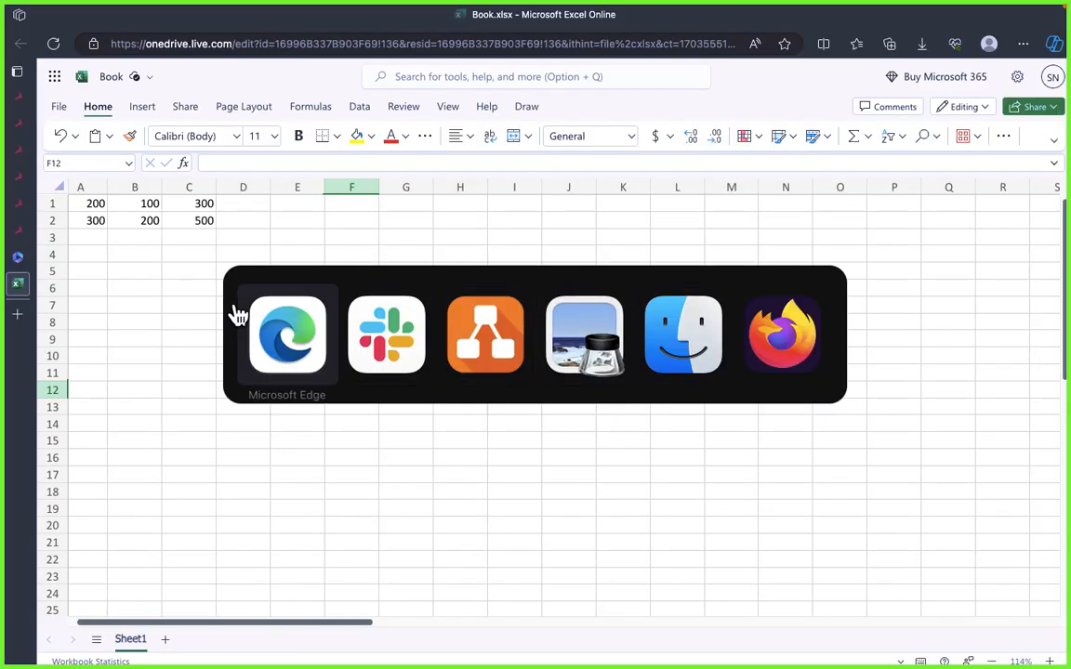
left_click(26, 232)
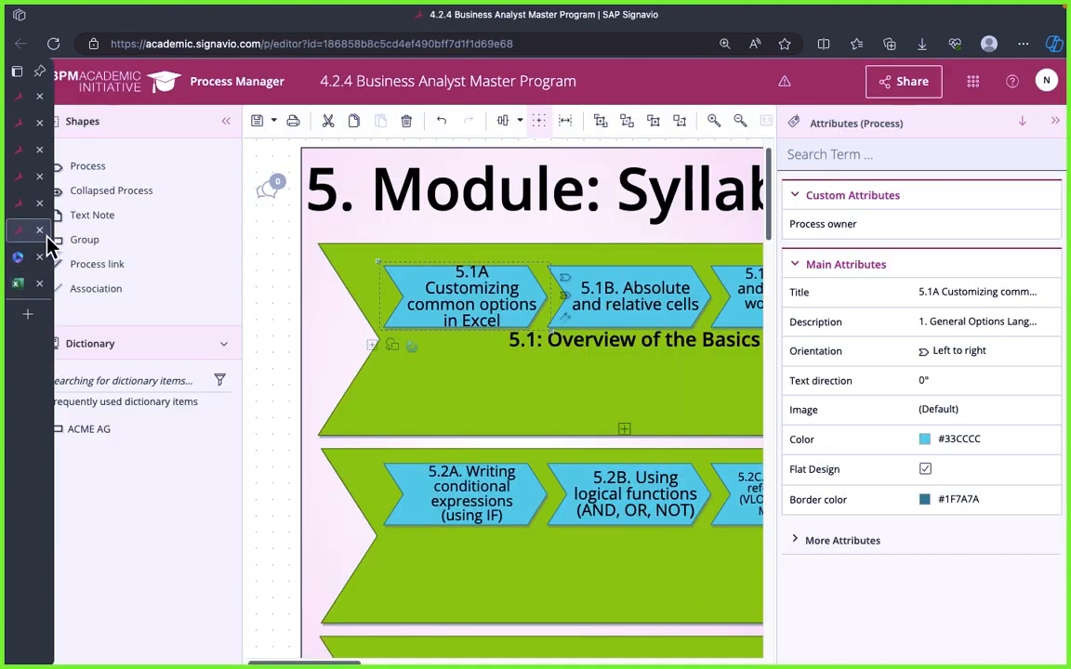
left_click(40, 230)
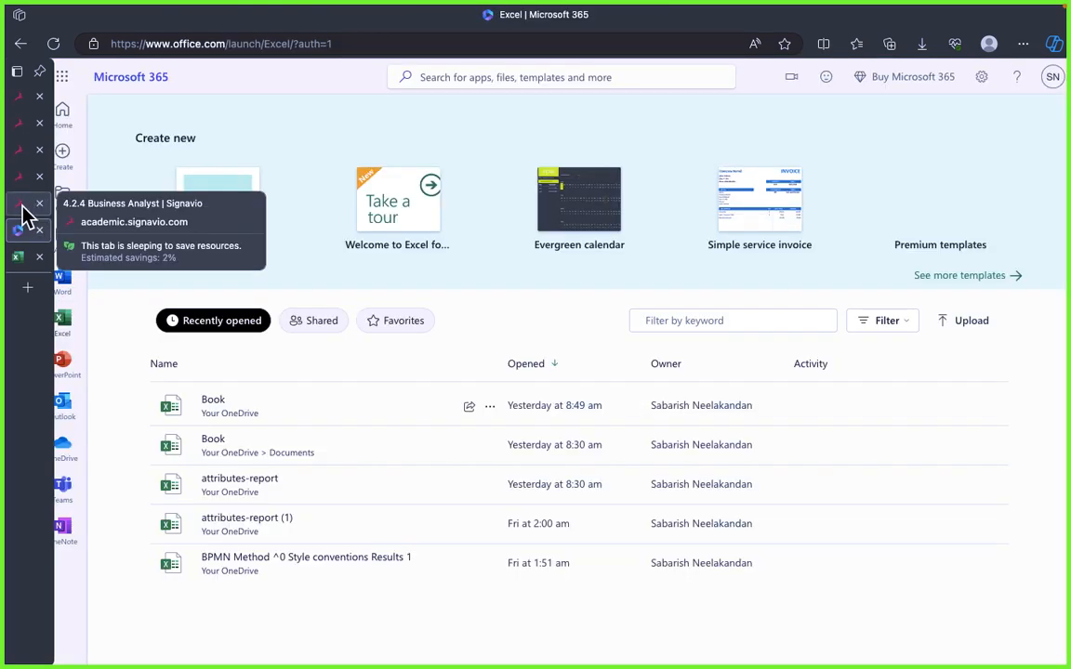
left_click(32, 210)
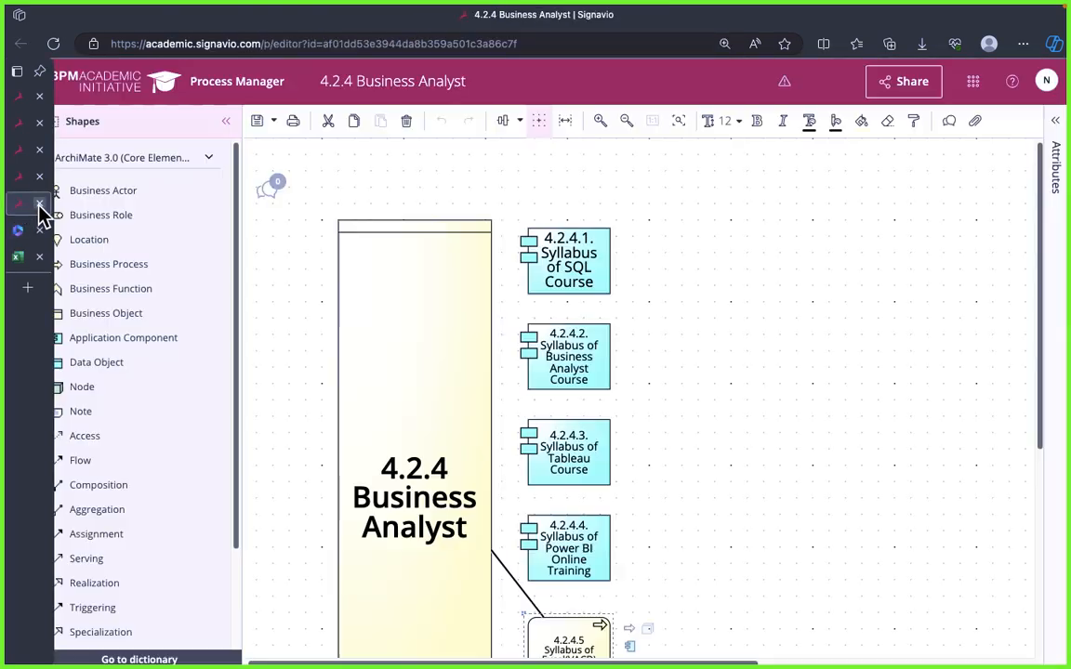
left_click(39, 204)
Step: Close the 4. Function editor tab and the 4.2.4 Business Analyst preview tab
left_click(18, 182)
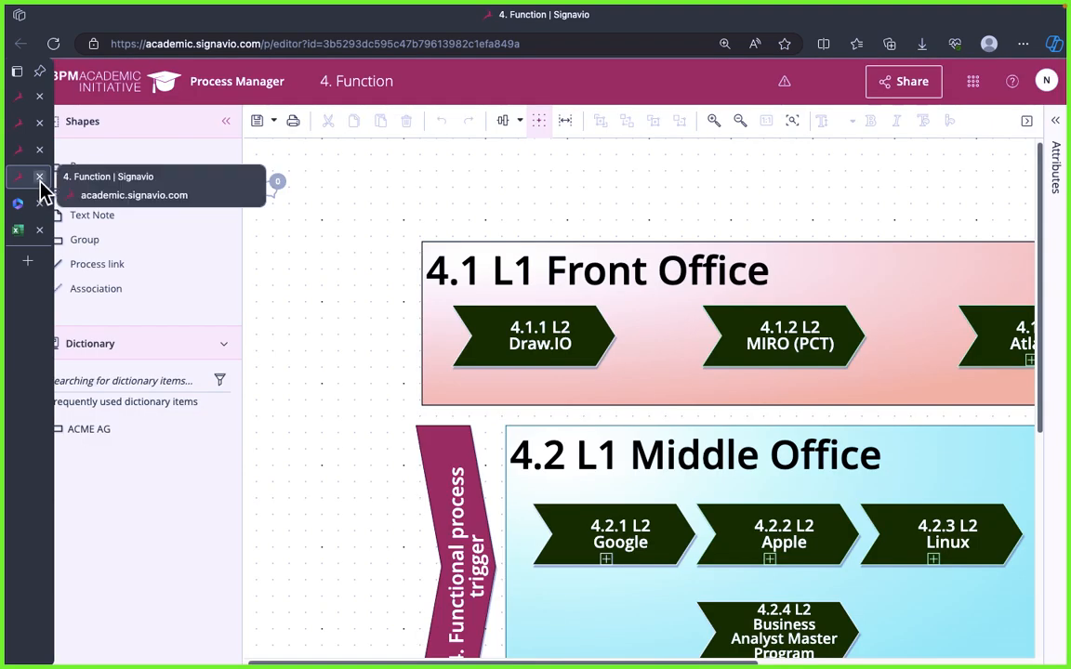
left_click(39, 177)
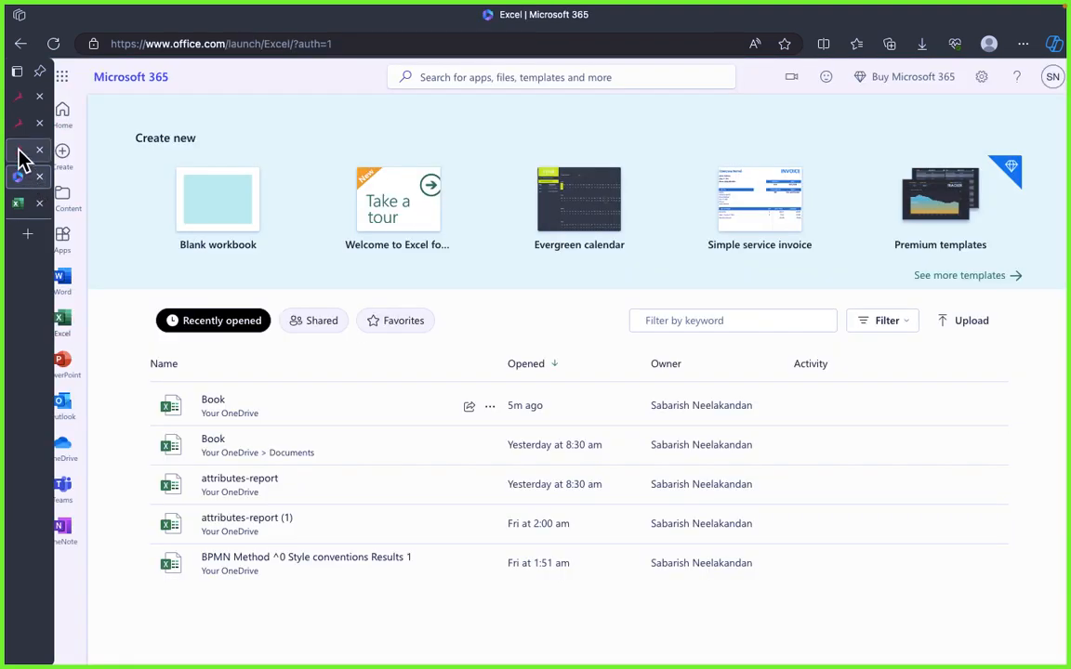
left_click(20, 152)
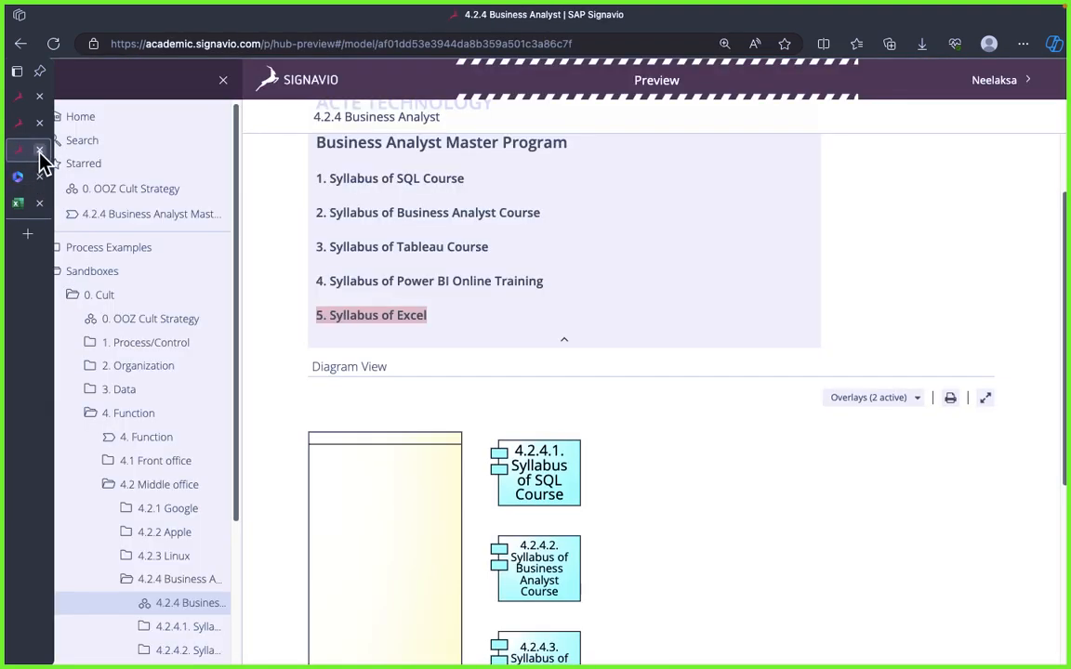
left_click(40, 152)
Step: Copy the heading "Mixed Cell Reference:" from the description in the Signavio preview of 4.2.4 Business Analyst Master Program
left_click(20, 124)
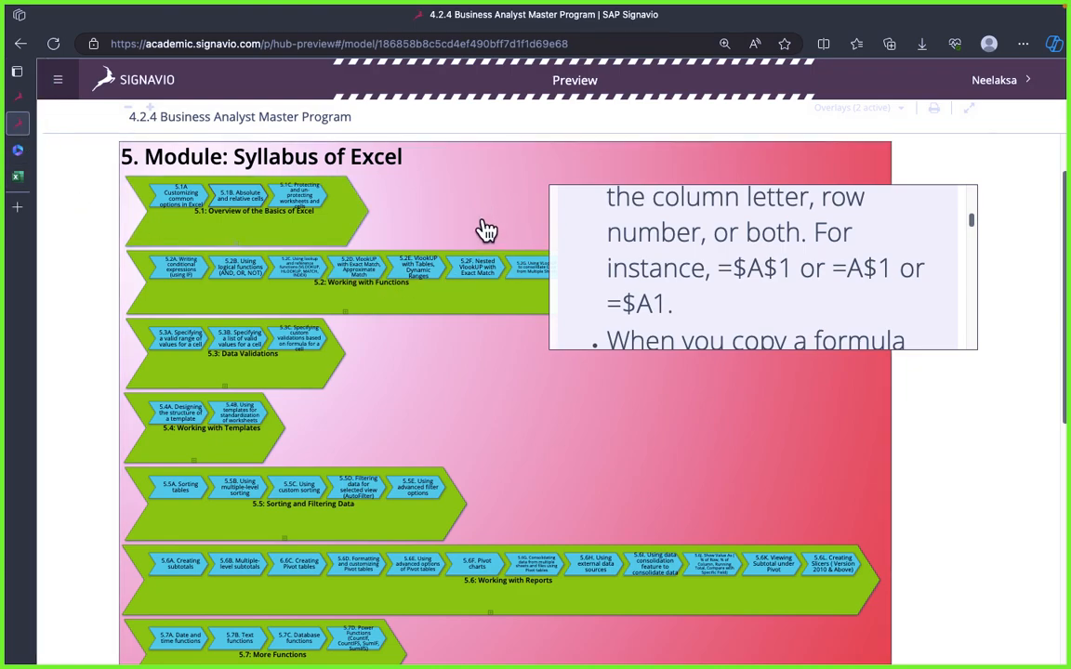
scroll(708, 310, "down", 2)
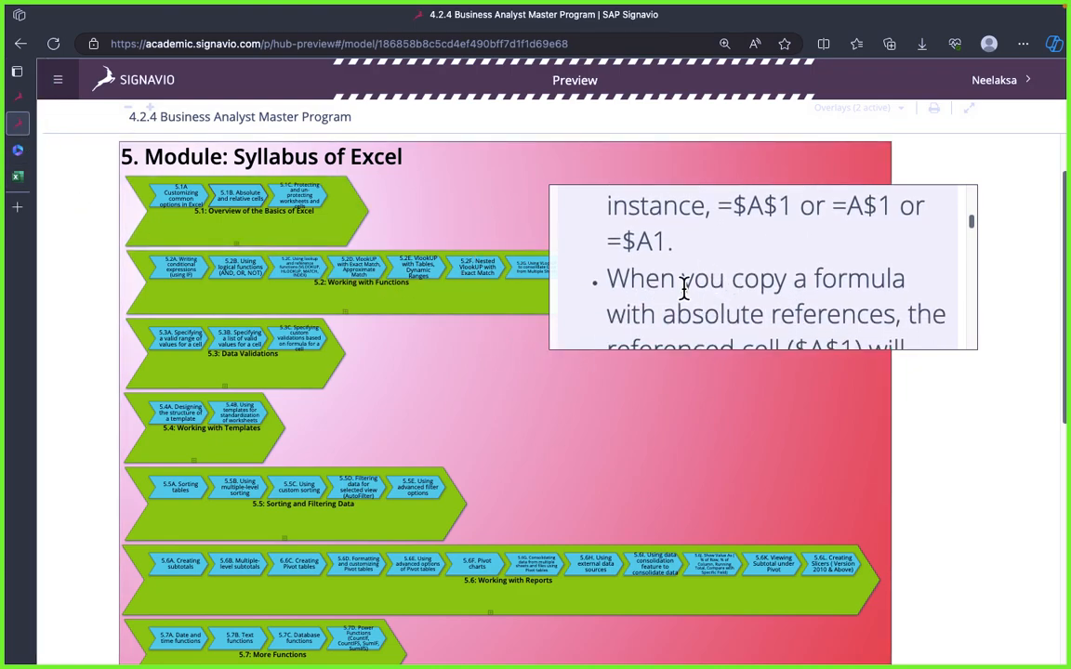
scroll(695, 284, "up", 2)
scroll(706, 299, "down", 1)
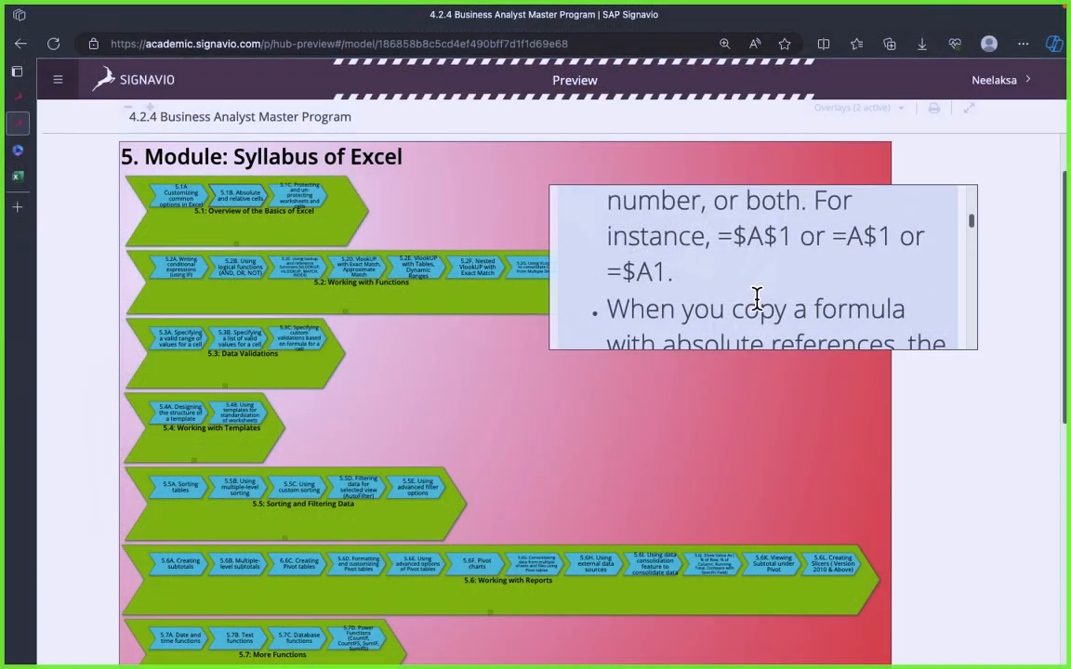
scroll(734, 299, "down", 4)
triple_click(643, 240)
key("super+c")
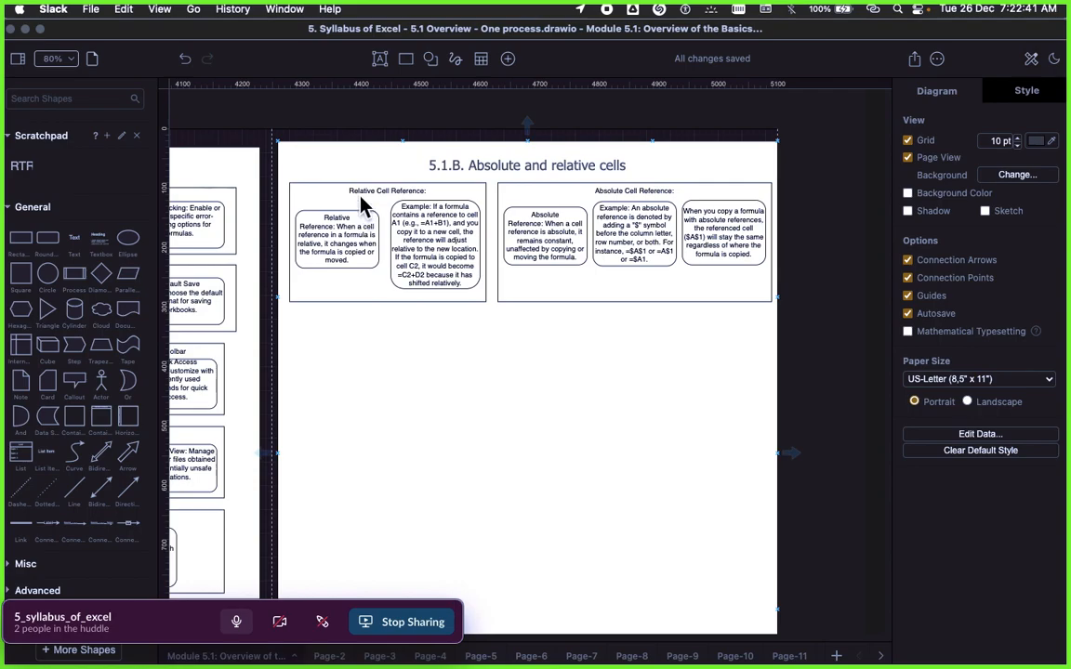
Step: Switch to draw.io, duplicate the Relative Cell Reference frame and place the copy directly below the original
left_click(359, 193)
left_click(359, 193)
right_click(359, 193)
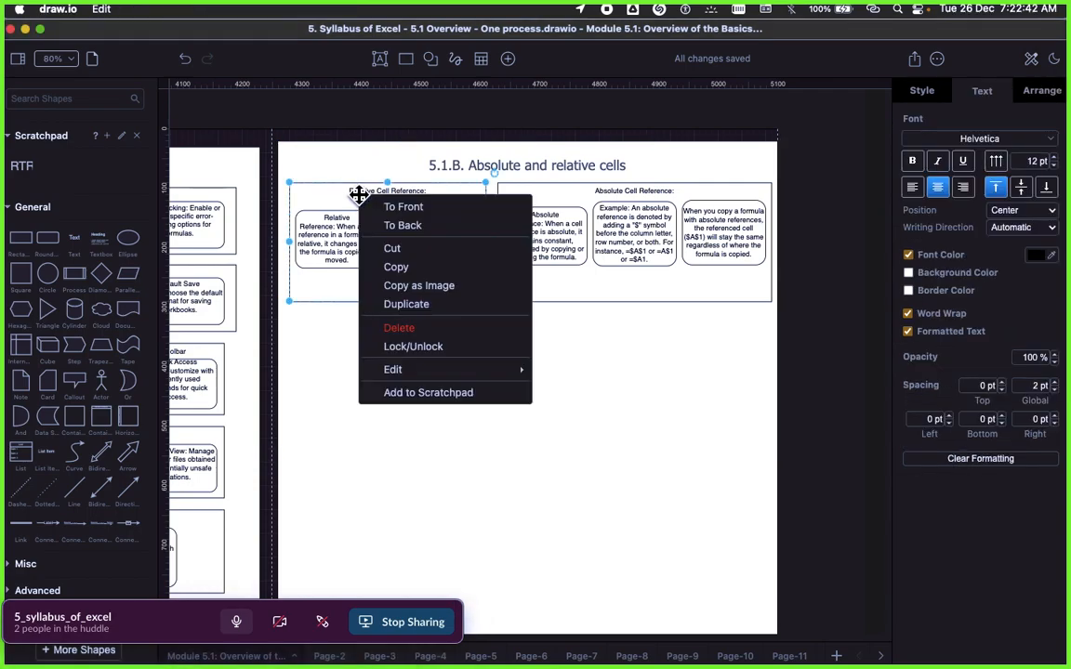
left_click(400, 305)
left_click_drag(358, 226, 352, 350)
Step: Replace the title of the copied frame with the pasted "Mixed Cell Reference:" and clear its formatting
double_click(359, 344)
key("super+v")
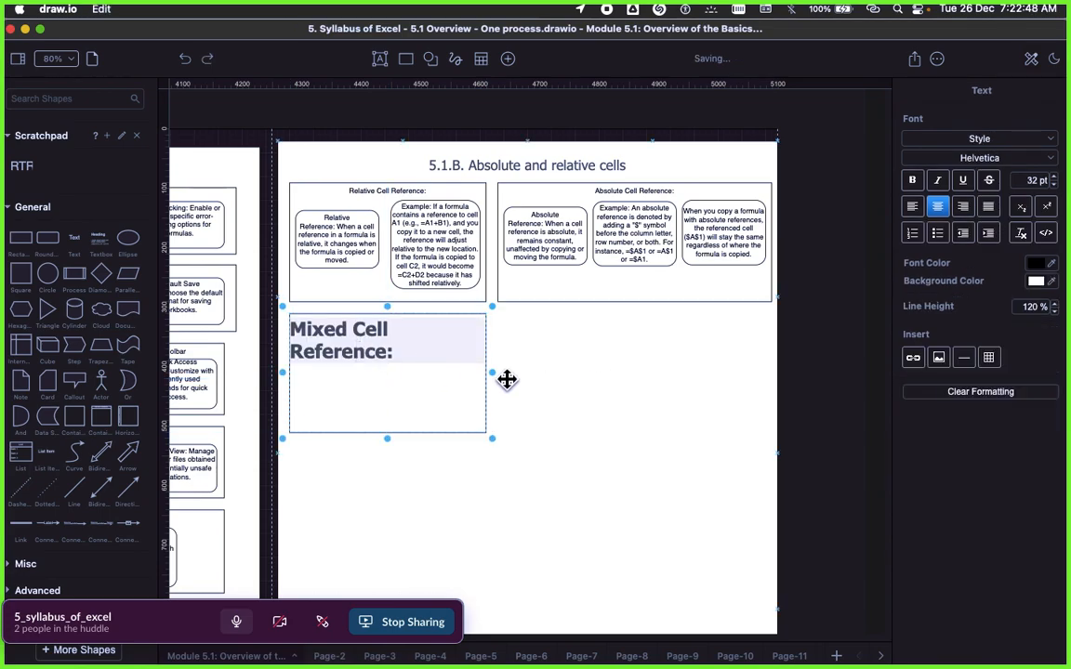
key("Escape")
left_click(976, 462)
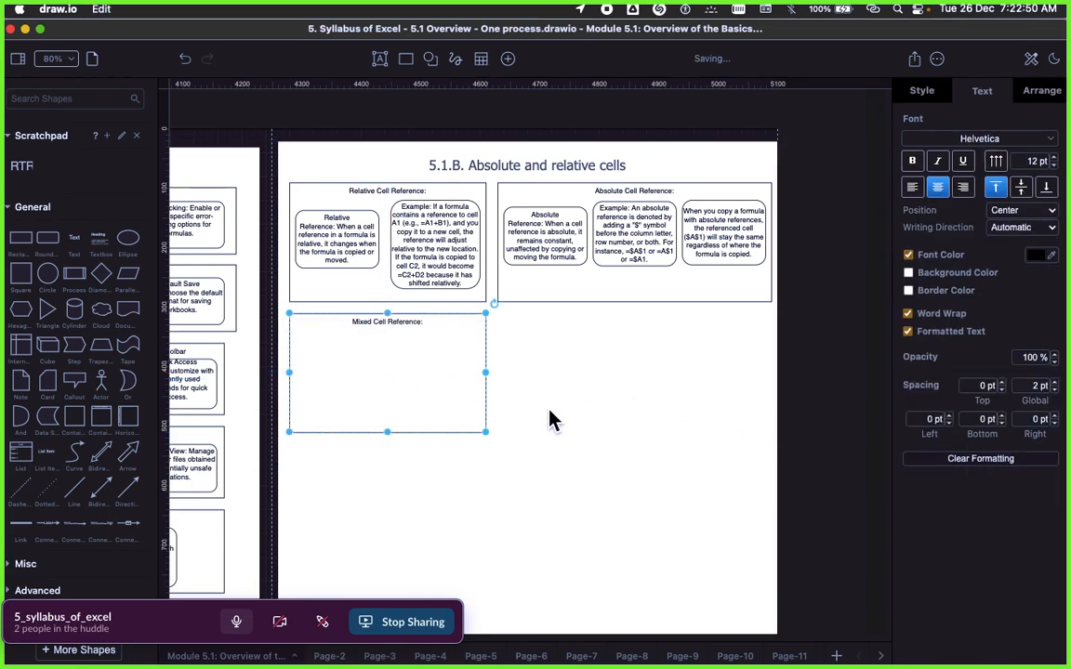
Step: Switch to the Signavio preview and copy the Mixed Reference bullet text under the Mixed Cell Reference heading
left_click(322, 253)
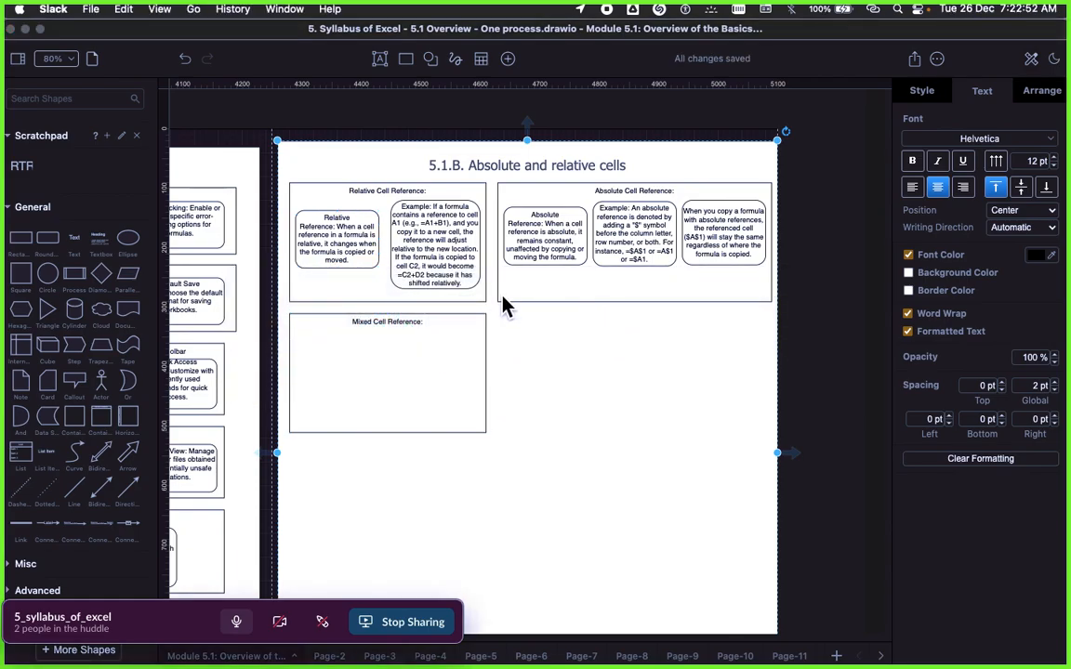
key("super+Tab")
left_click(505, 309)
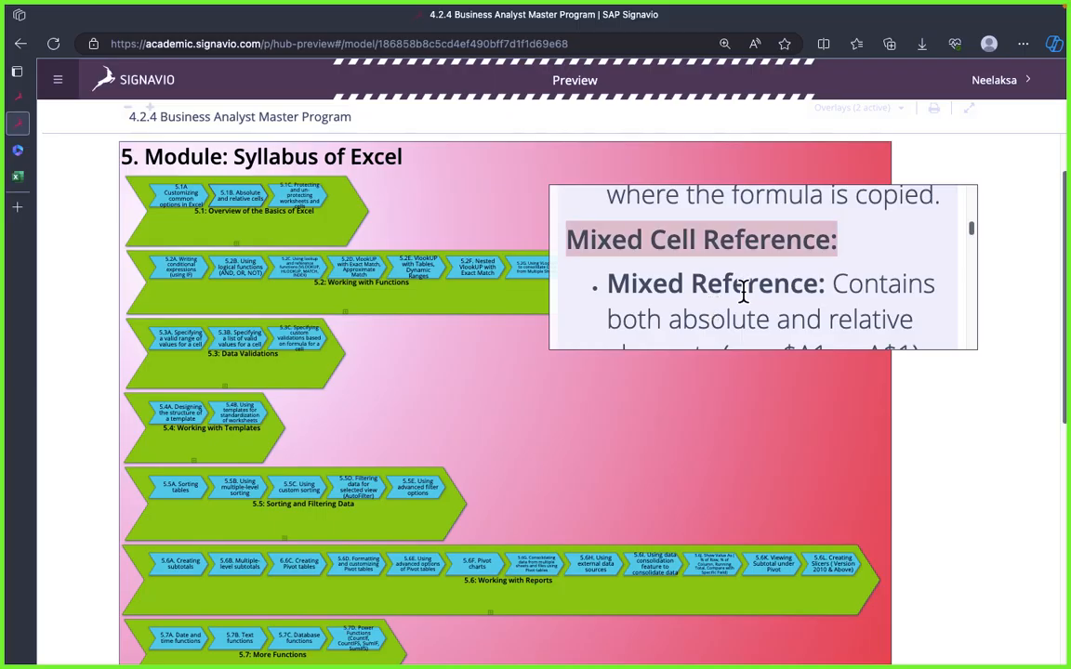
Step: Switch to draw.io, duplicate the Relative Reference text box and place the copy inside the Mixed Cell Reference frame
key("super+Tab")
key("super+Tab")
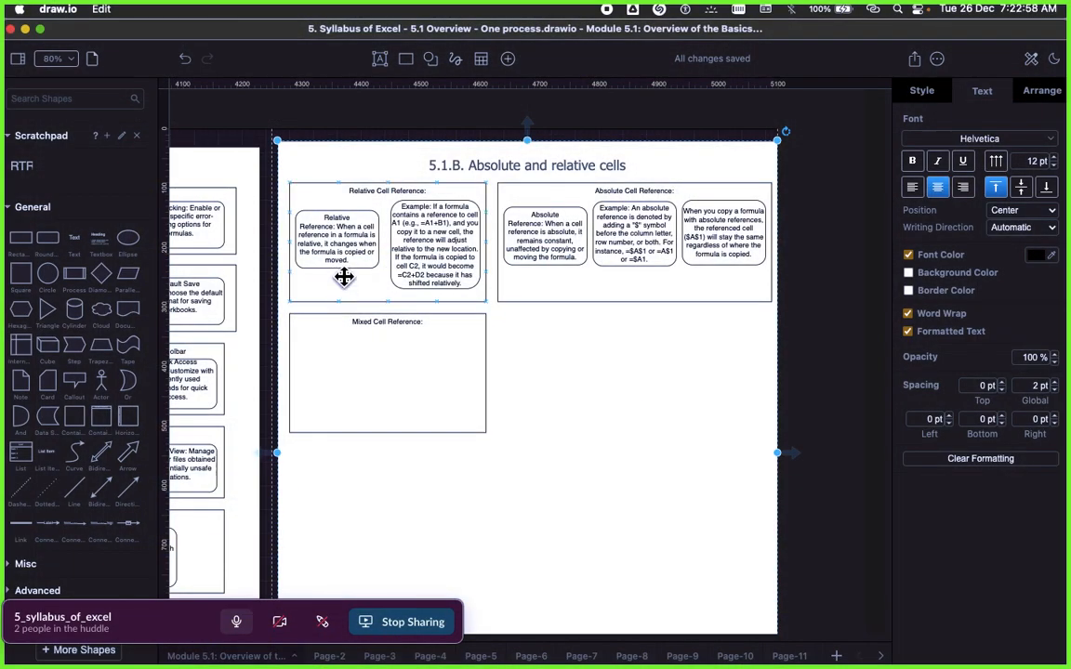
left_click(346, 243)
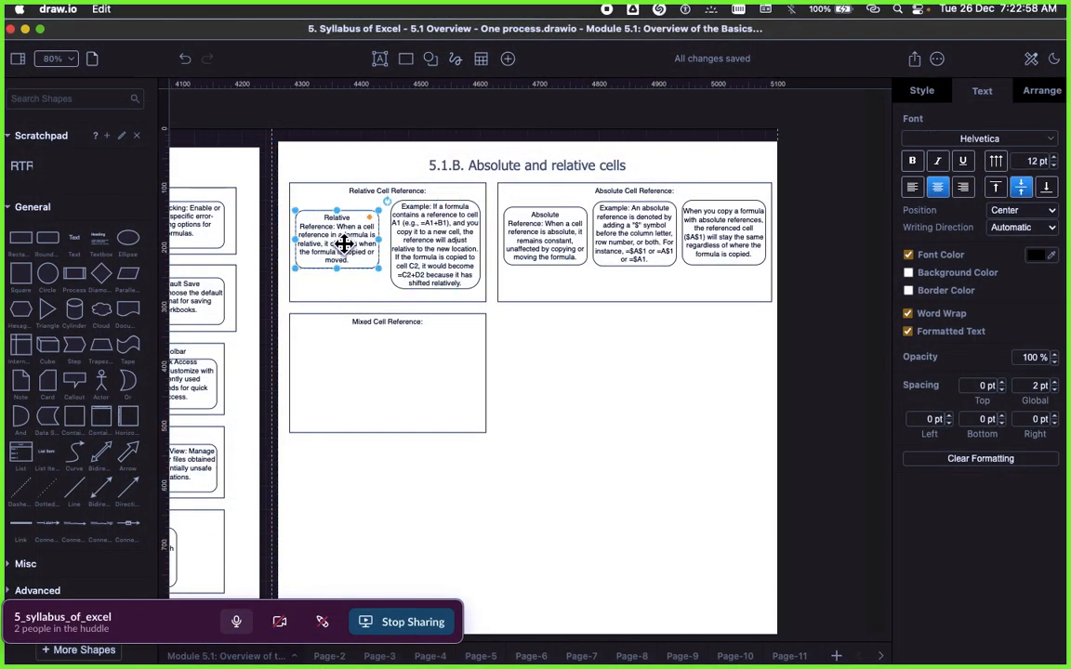
right_click(345, 247)
left_click(390, 363)
left_click_drag(334, 244, 327, 367)
Step: Replace the copied box's text with the pasted Mixed Reference description, free of formatting, and enlarge the box slightly to fit it
double_click(327, 368)
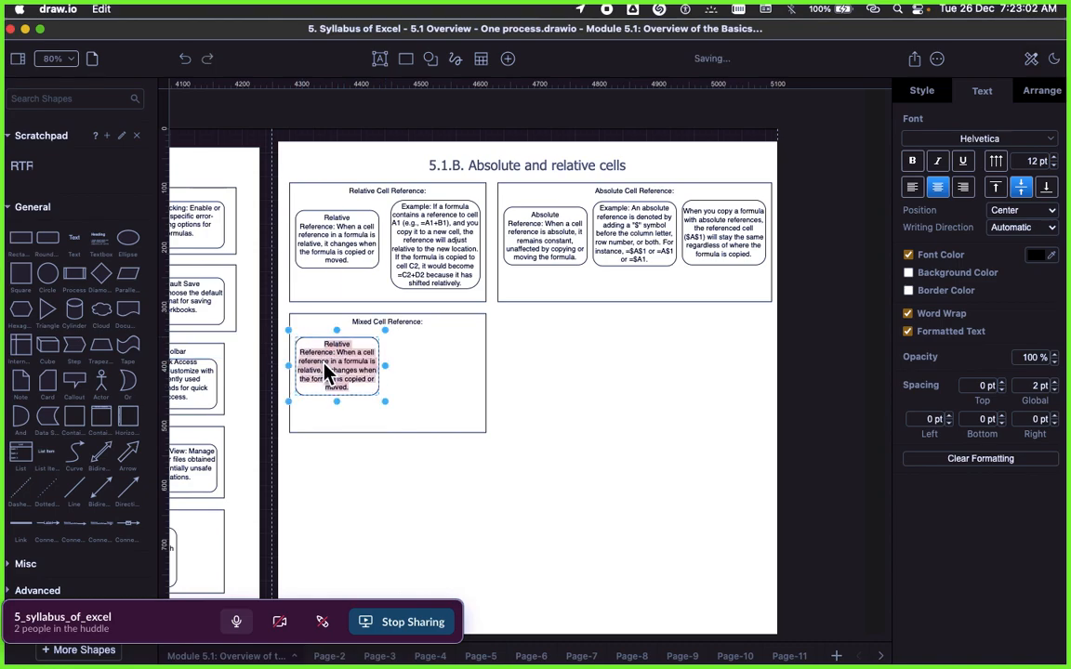
type("Mixed Reference: Contains both absolute and relative elements (e.g., $A1 or A$1). One part is fixed while the other adjusts when copied.")
left_click(526, 406)
left_click(349, 375)
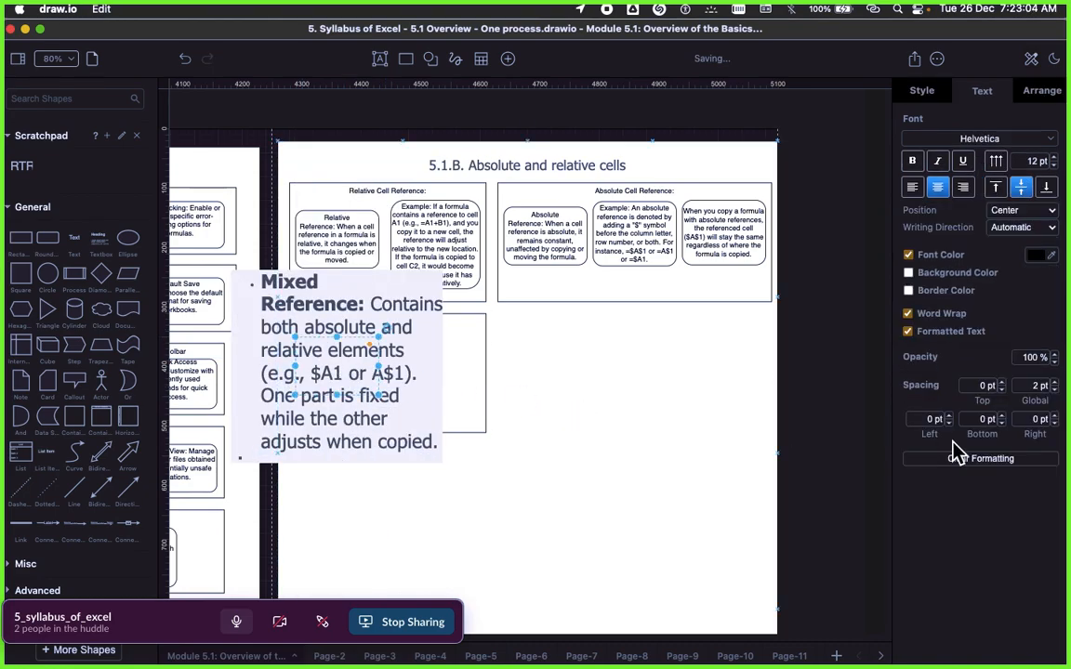
left_click(980, 459)
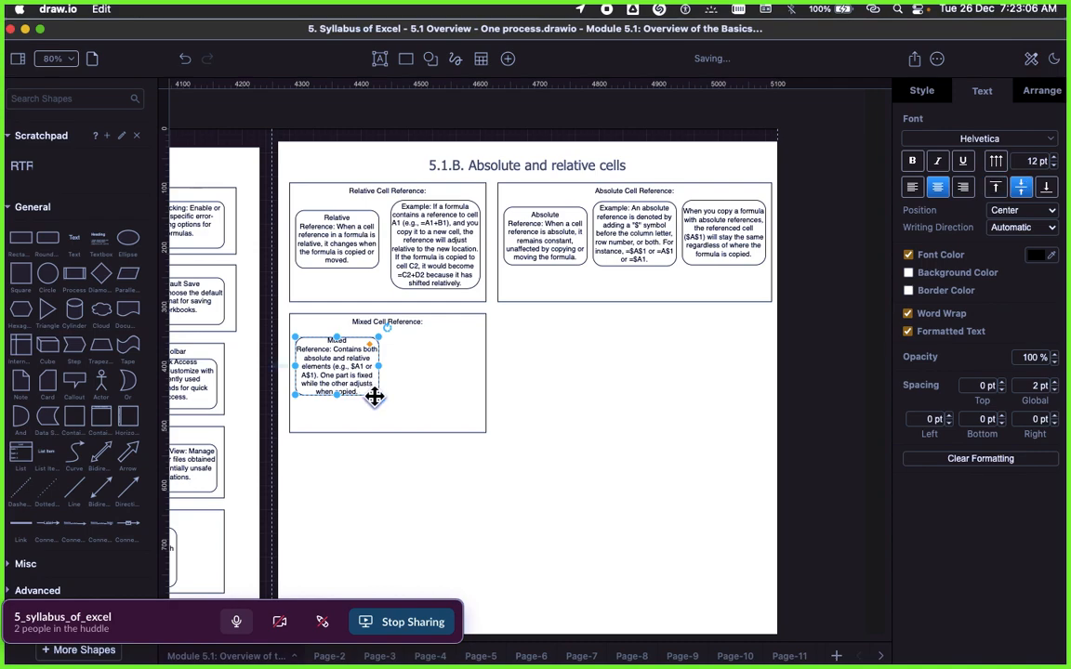
left_click_drag(380, 400, 380, 407)
left_click(435, 382)
Step: Switch back to the Mixed Cell Reference description in the Signavio preview
key("super+Tab")
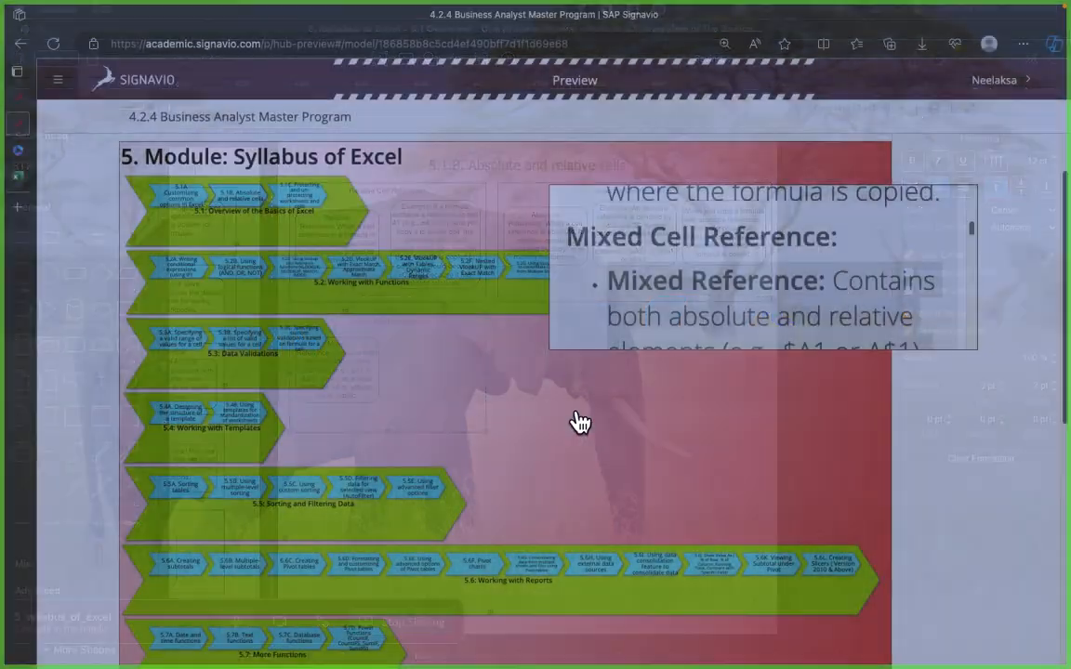
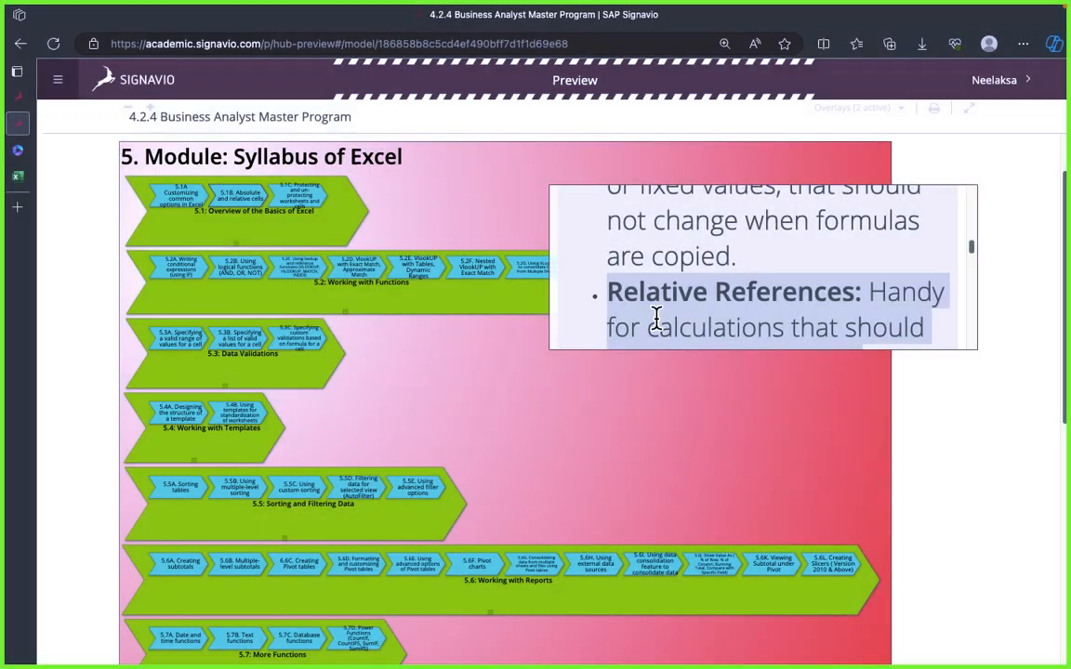
double_click(685, 244)
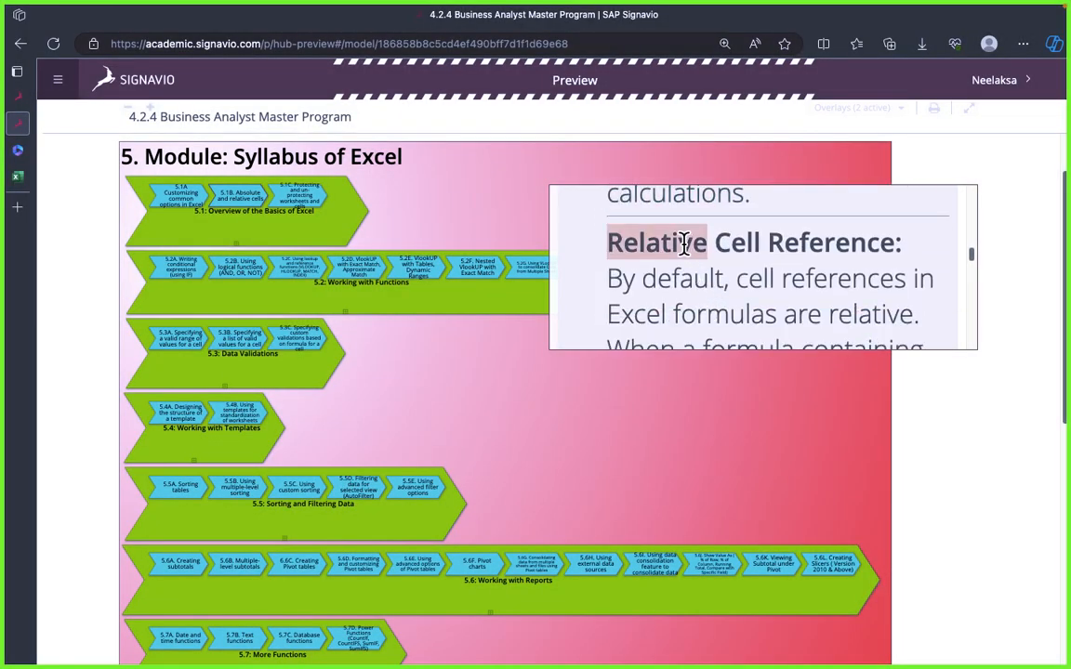
left_click(621, 341)
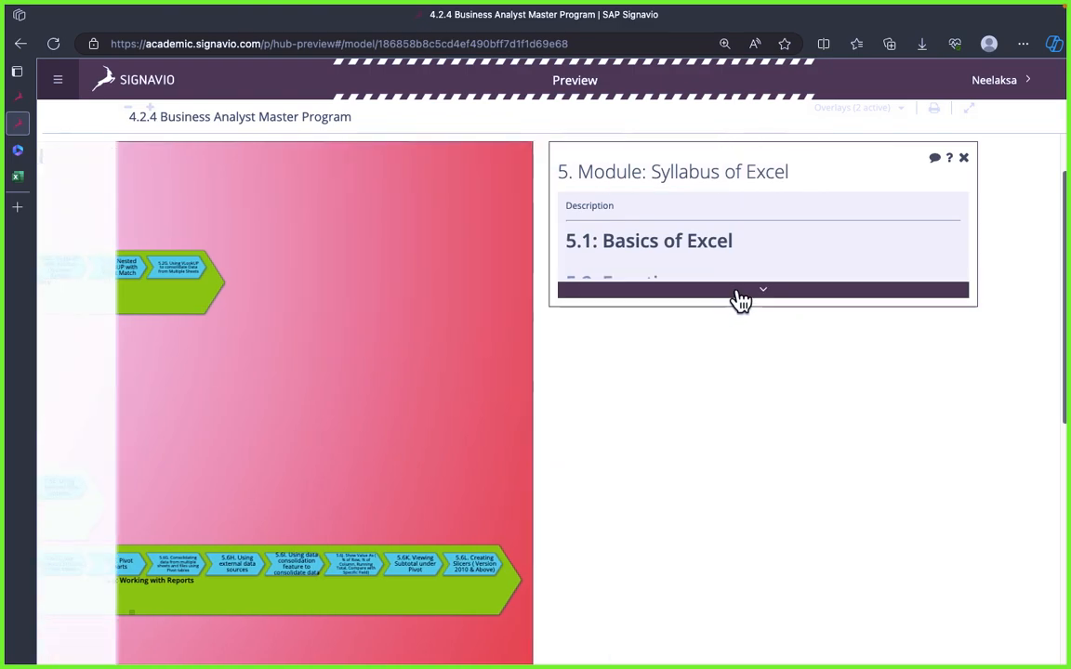
left_click(737, 293)
scroll(741, 283, "down", 10)
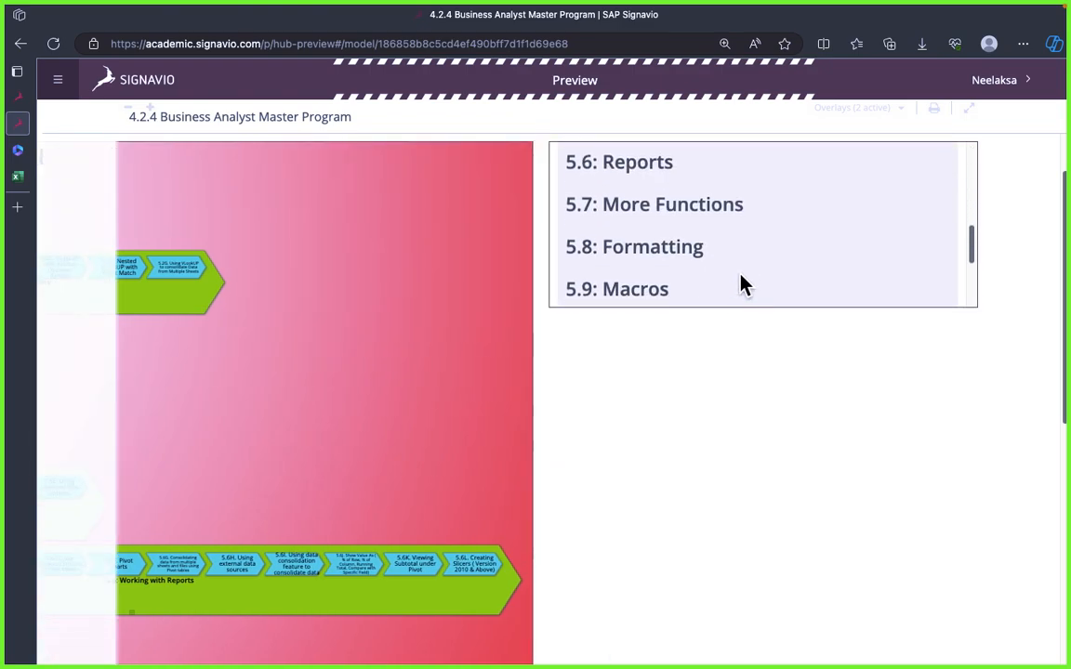
left_click(439, 302)
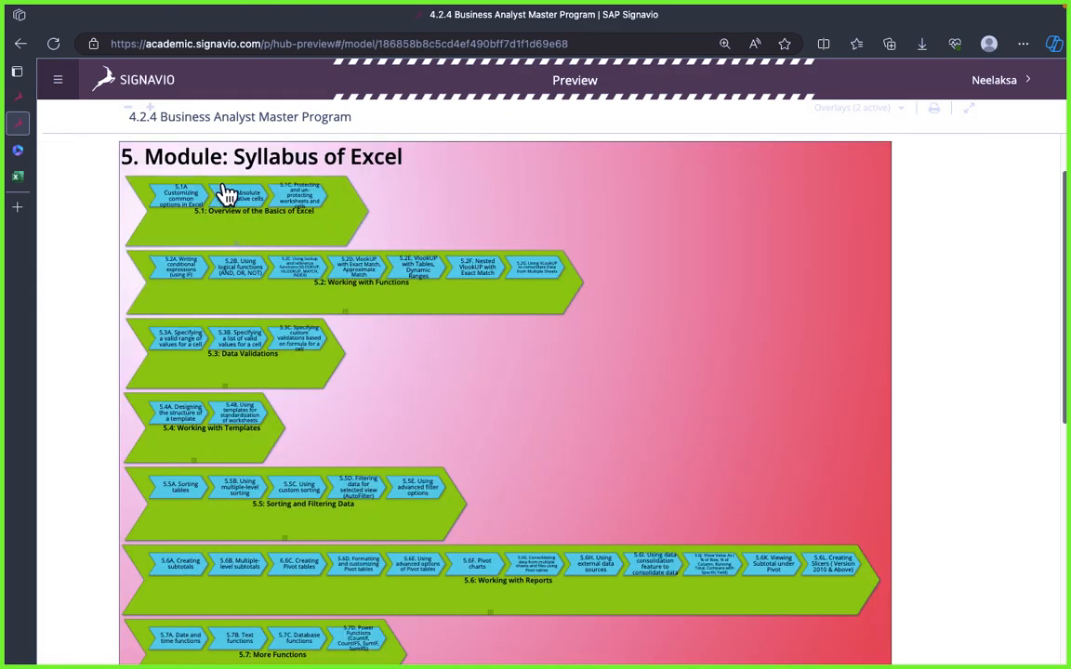
Step: Open the description of 5.1: Overview of the Basics of Excel and display the Signavio diagram in full screen
left_click(227, 196)
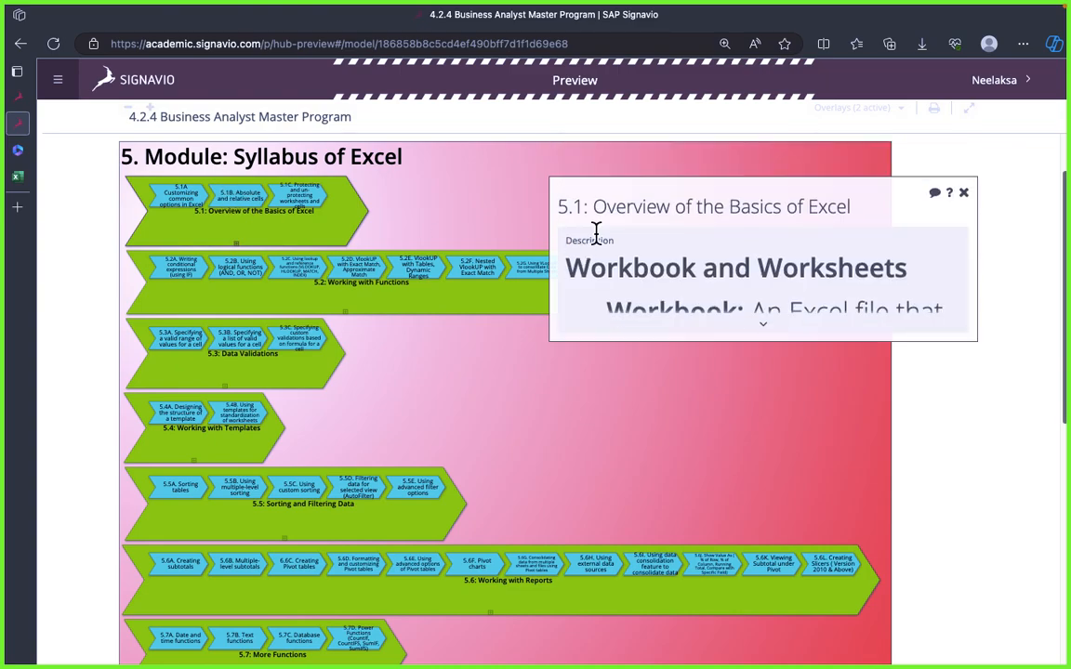
scroll(801, 269, "down", 3)
scroll(801, 269, "up", 3)
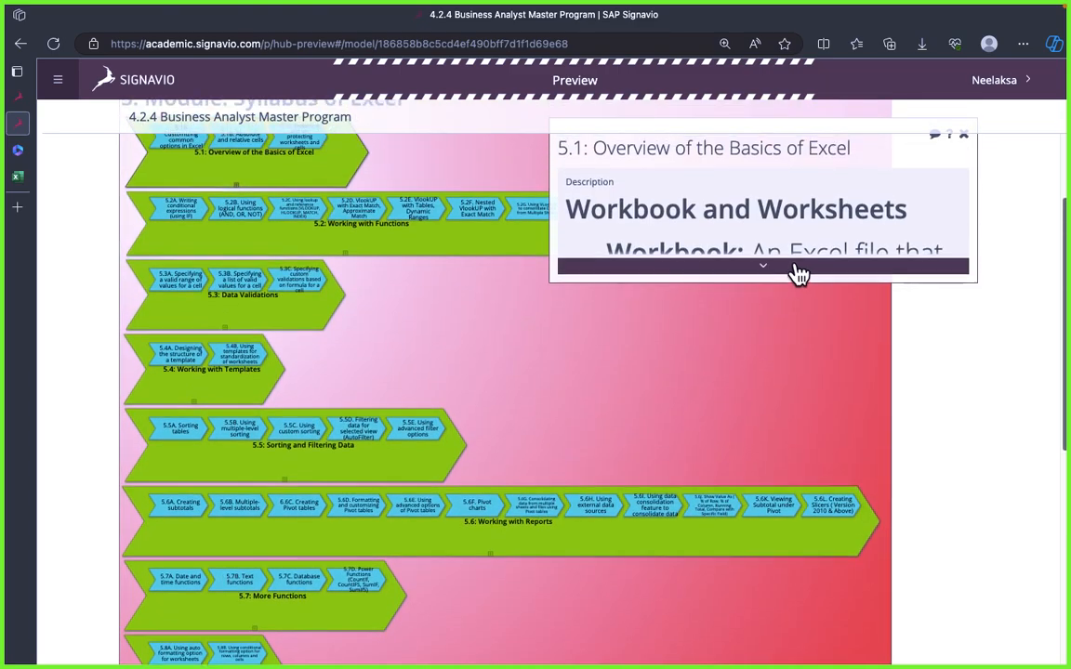
scroll(810, 309, "down", 3)
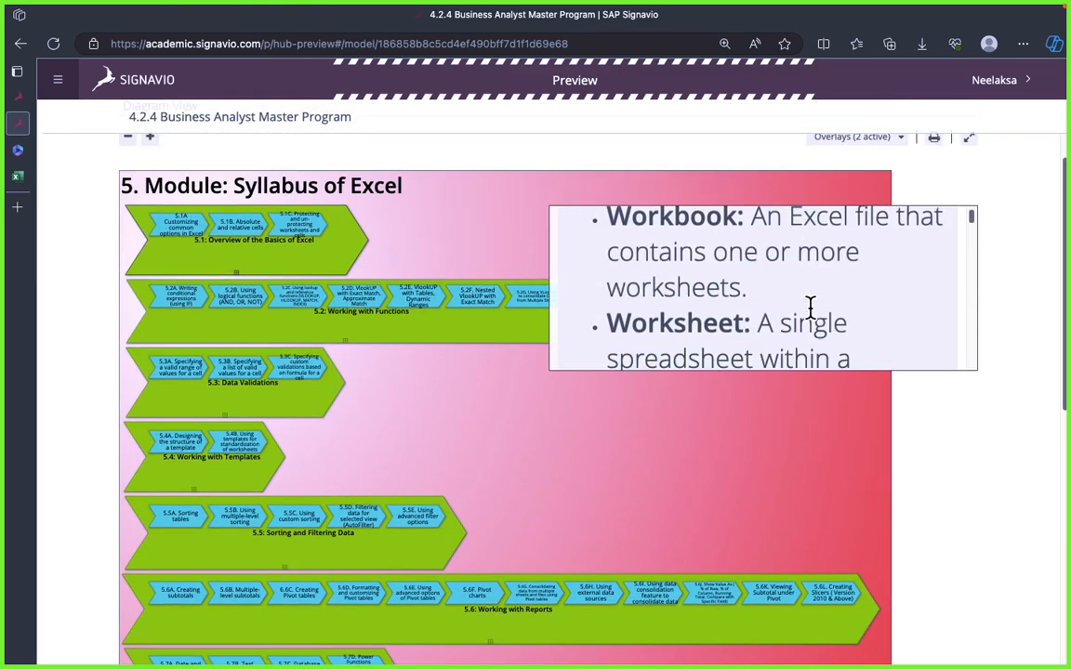
left_click(967, 141)
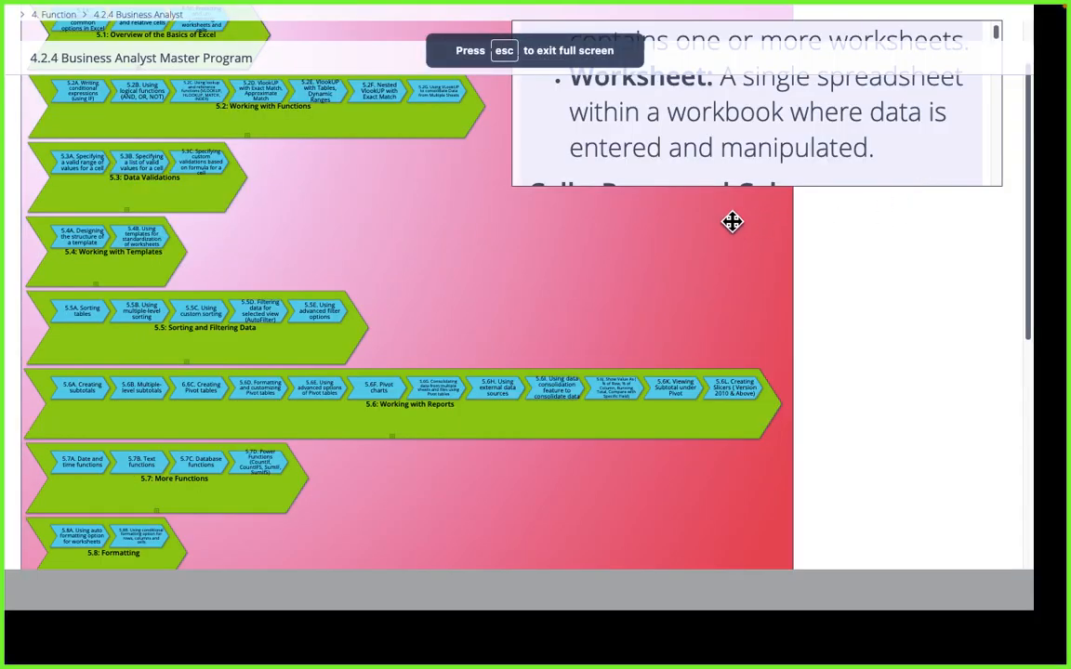
scroll(746, 361, "down", 4)
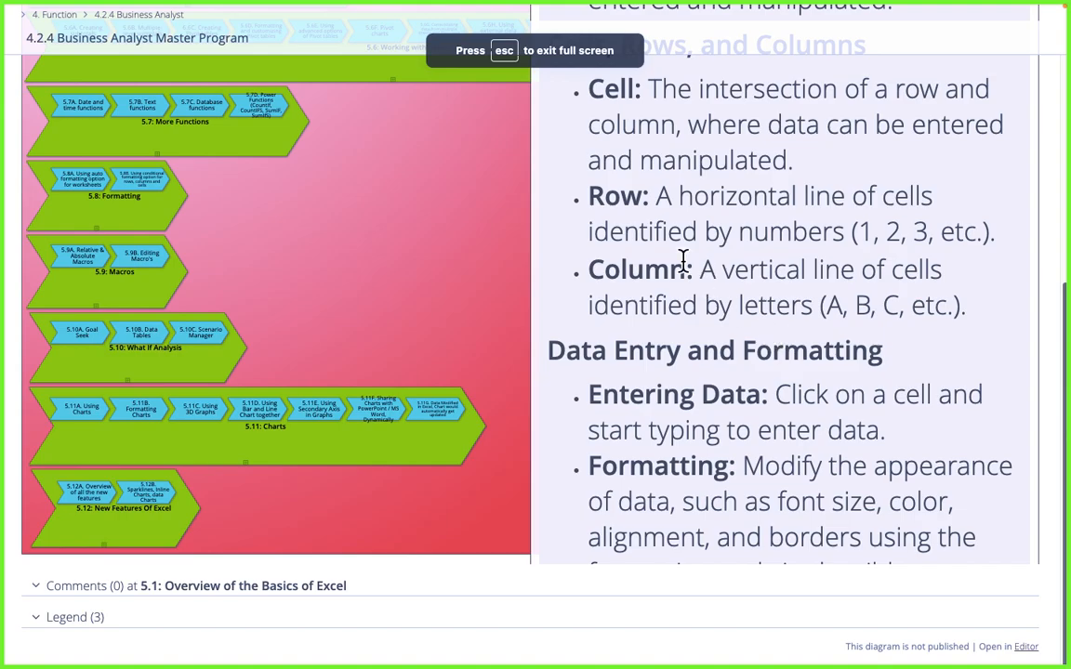
scroll(683, 263, "up", 5)
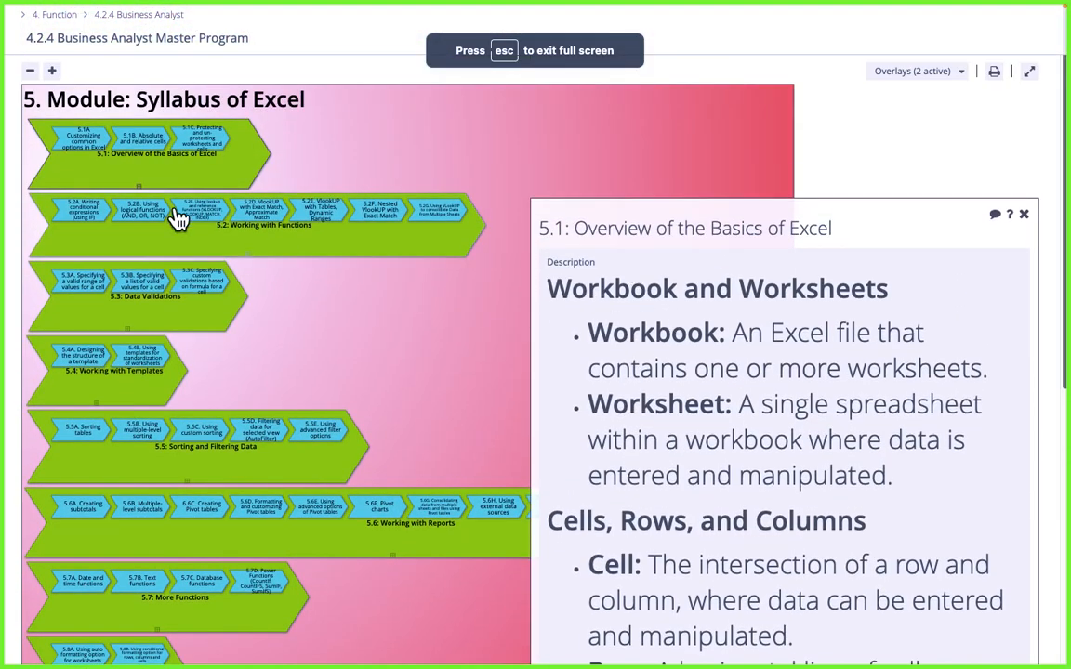
Step: Open the full 5.1B Absolute and relative cells description and read through it past the Practical Use section
left_click(145, 140)
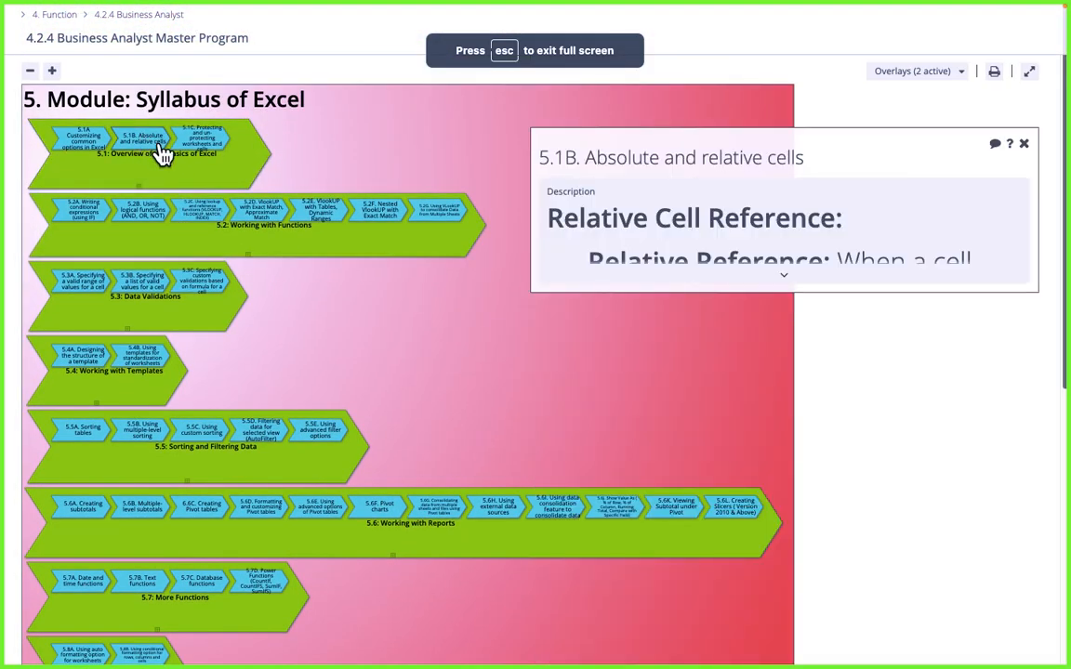
left_click(819, 279)
scroll(911, 223, "down", 5)
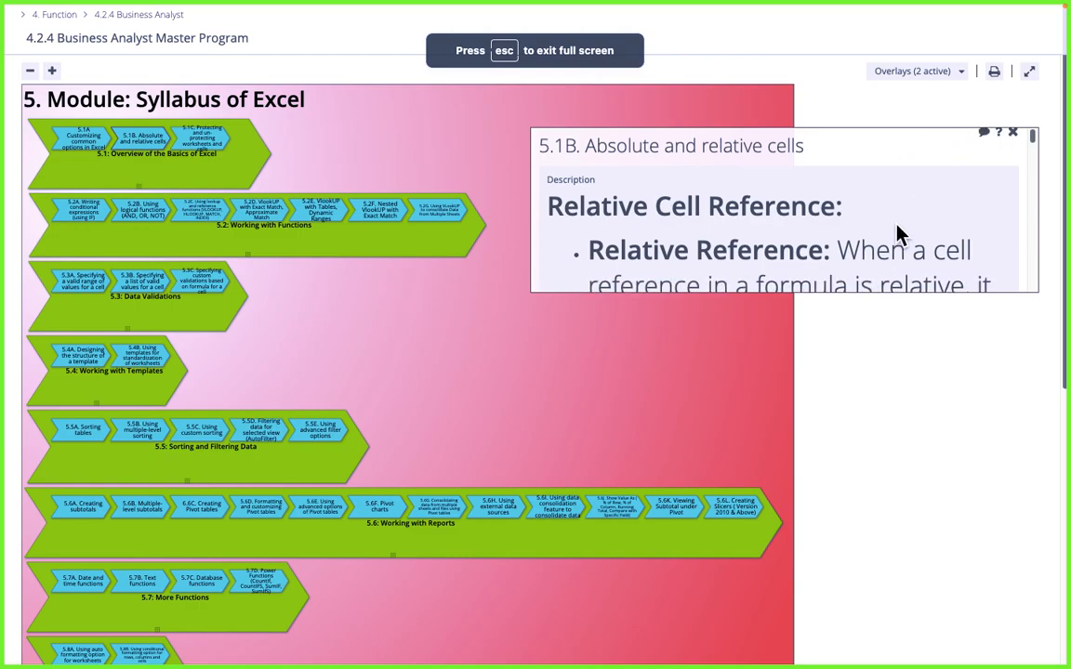
scroll(884, 270, "down", 5)
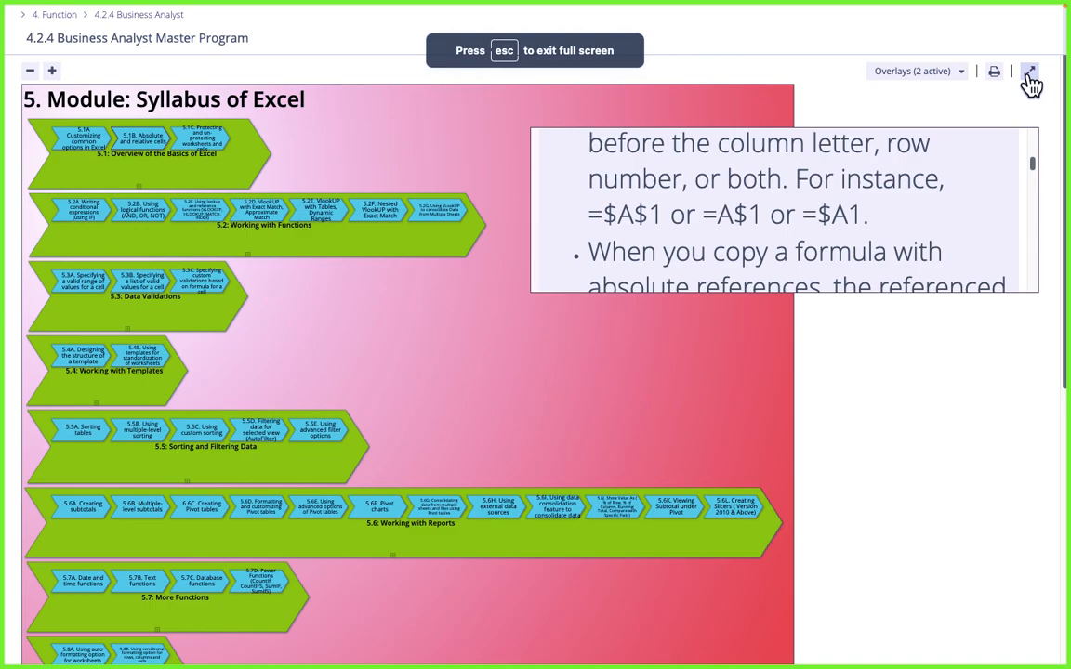
scroll(819, 260, "down", 8)
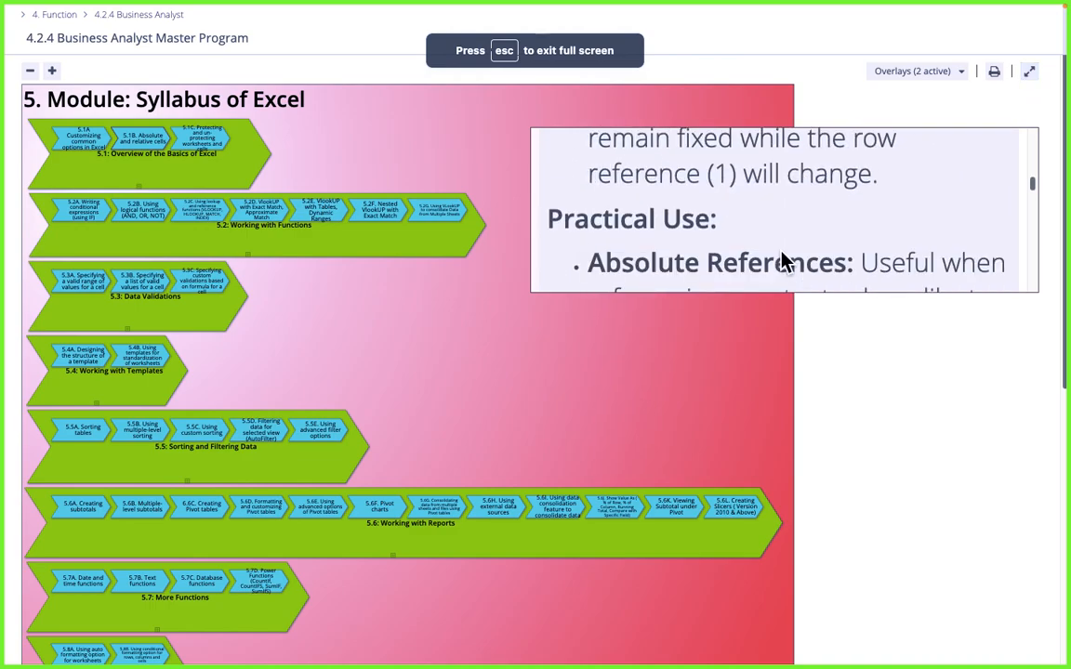
scroll(781, 251, "down", 4)
scroll(781, 251, "up", 1)
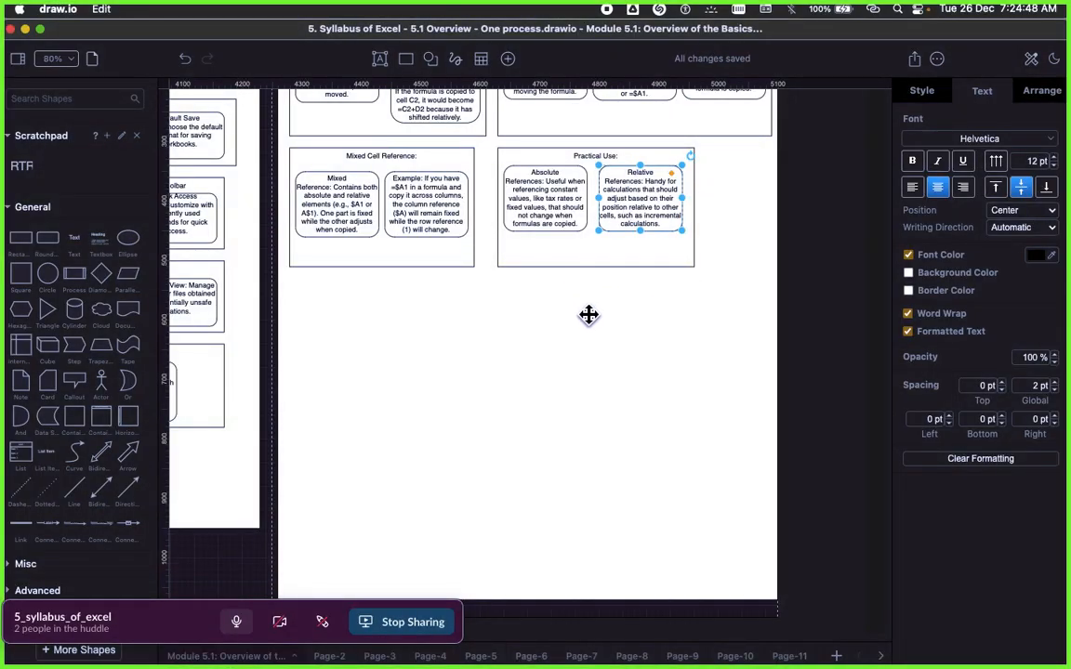
Step: Switch to draw.io and review the Mixed Cell Reference frame, focusing on its =$A1 example box
left_click(385, 153)
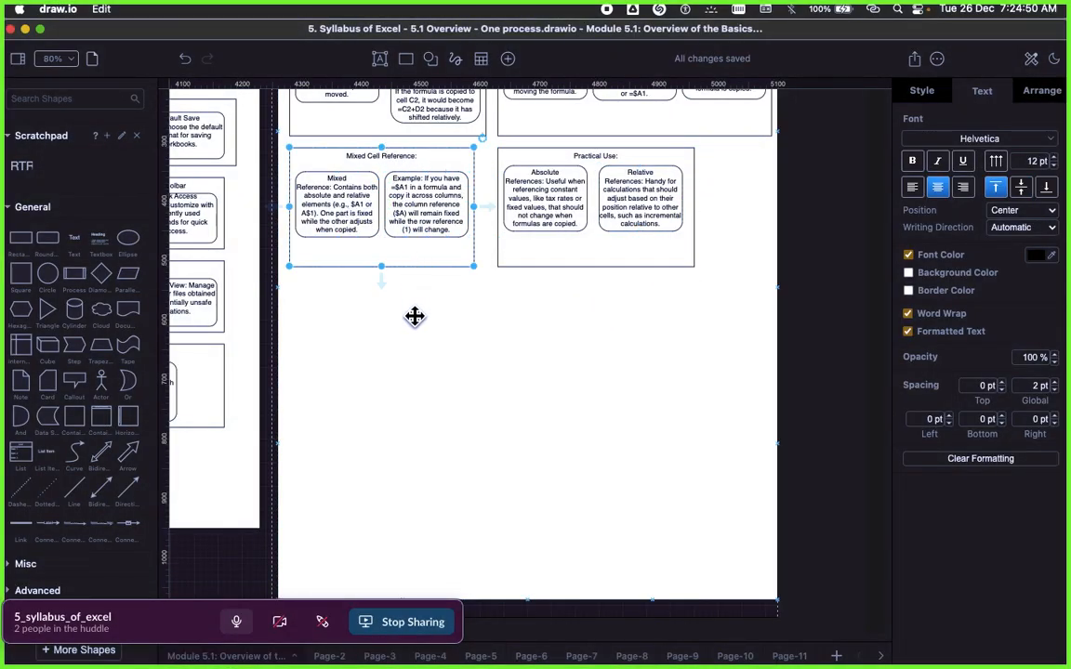
scroll(357, 262, "up", 2)
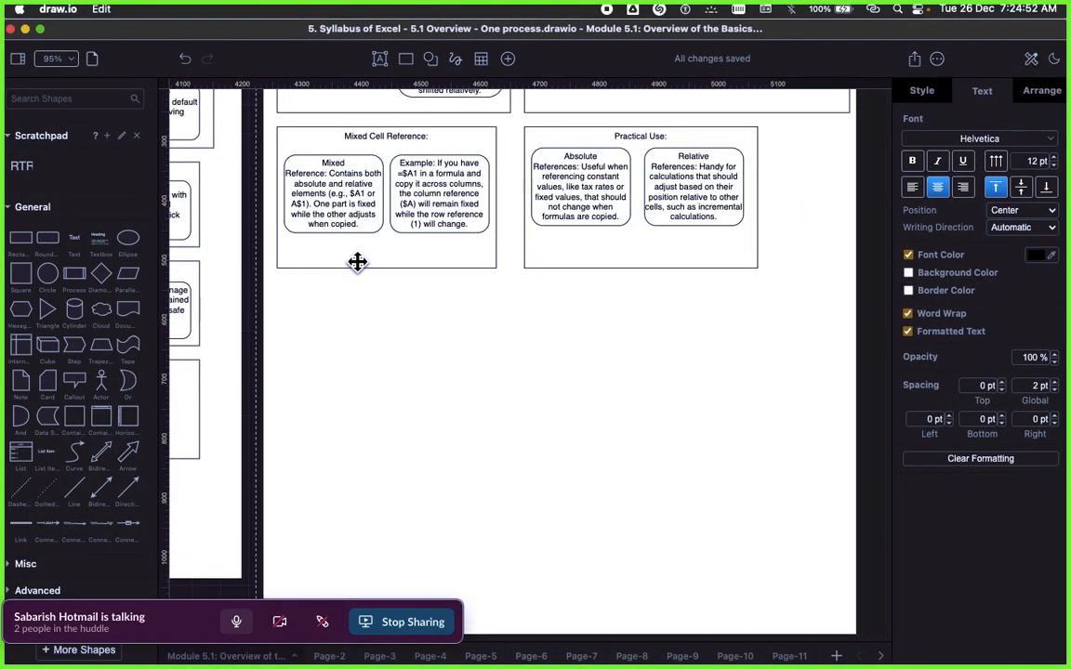
scroll(370, 269, "up", 1)
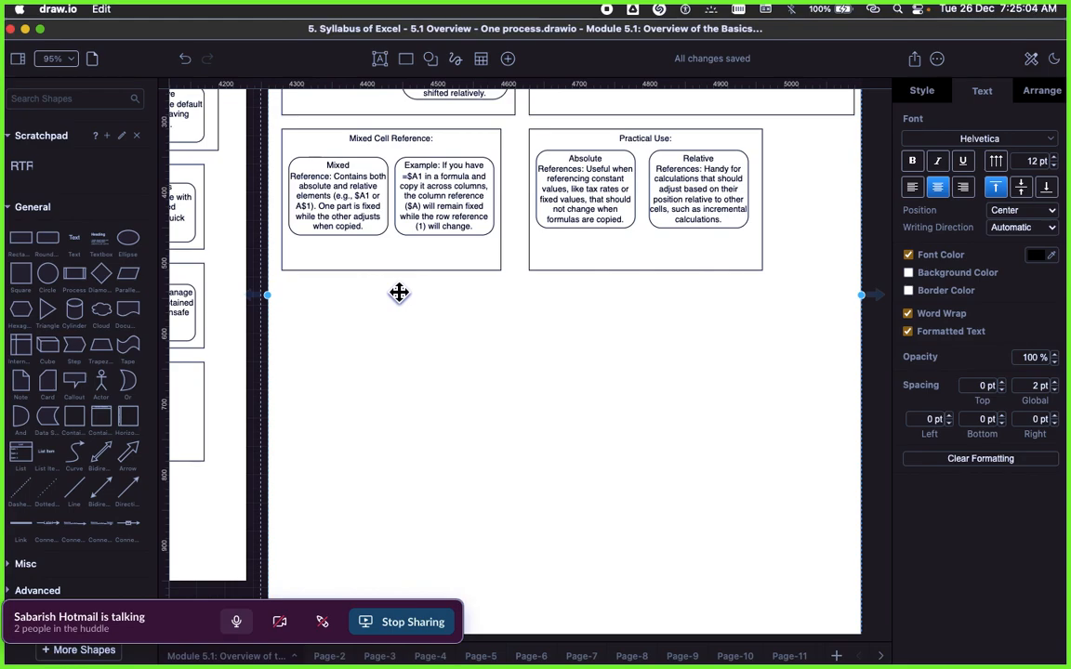
scroll(398, 295, "up", 3)
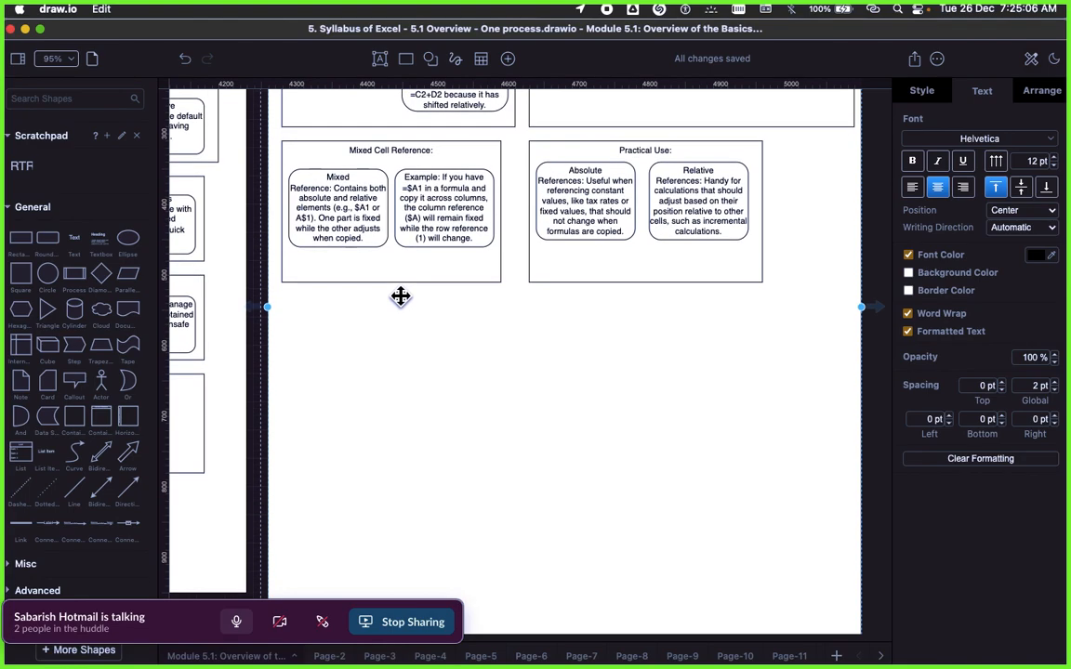
scroll(365, 293, "up", 2)
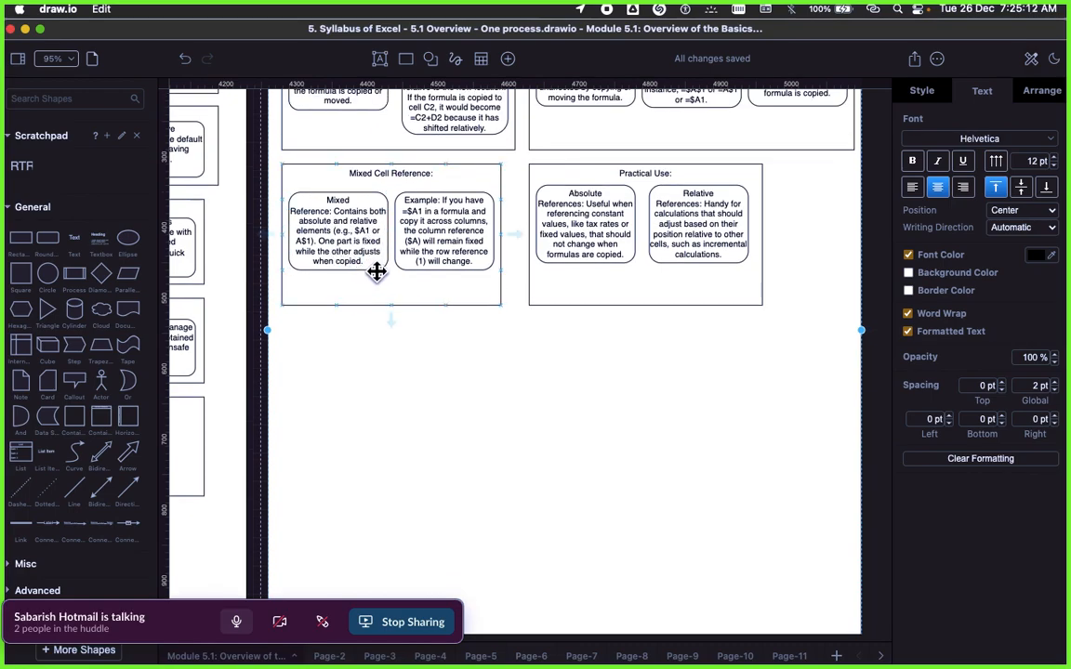
left_click(396, 212)
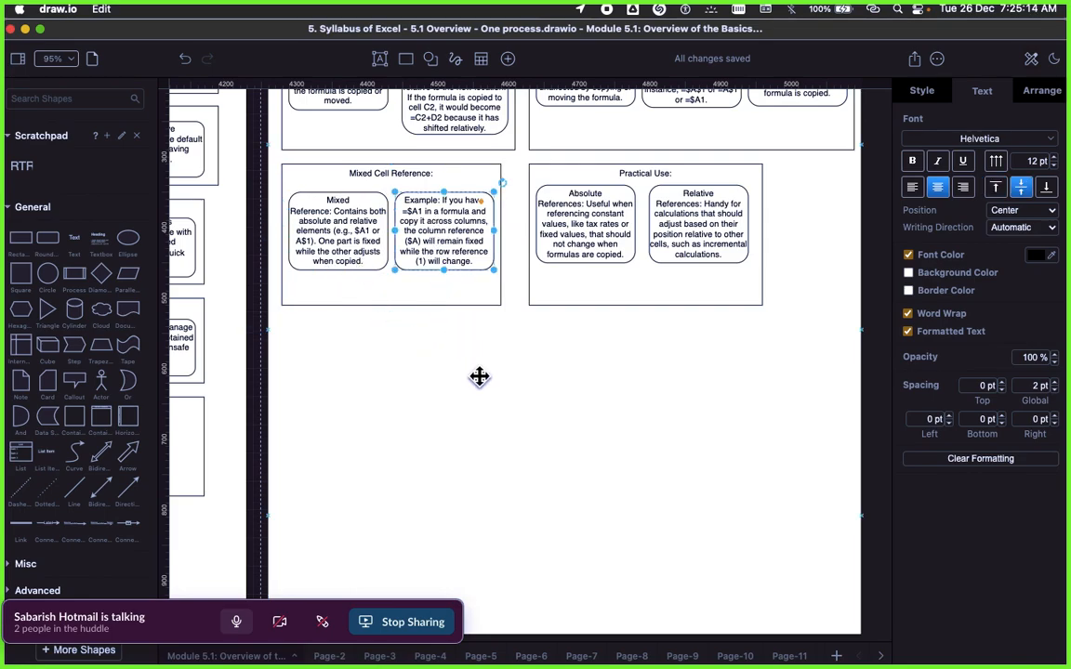
left_click(517, 356)
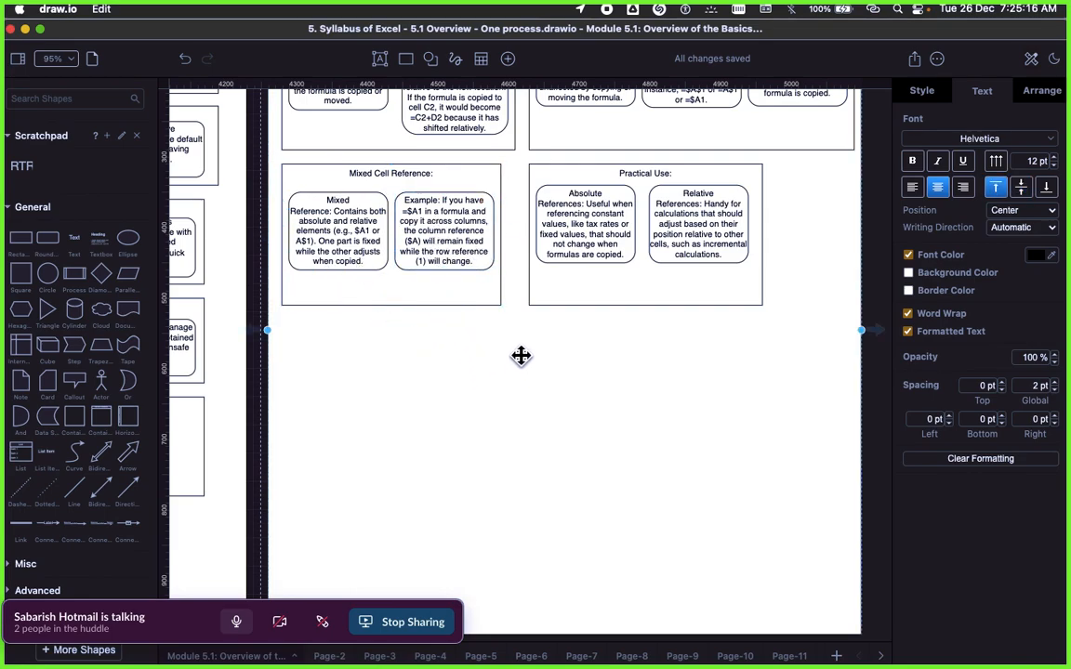
left_click(443, 266)
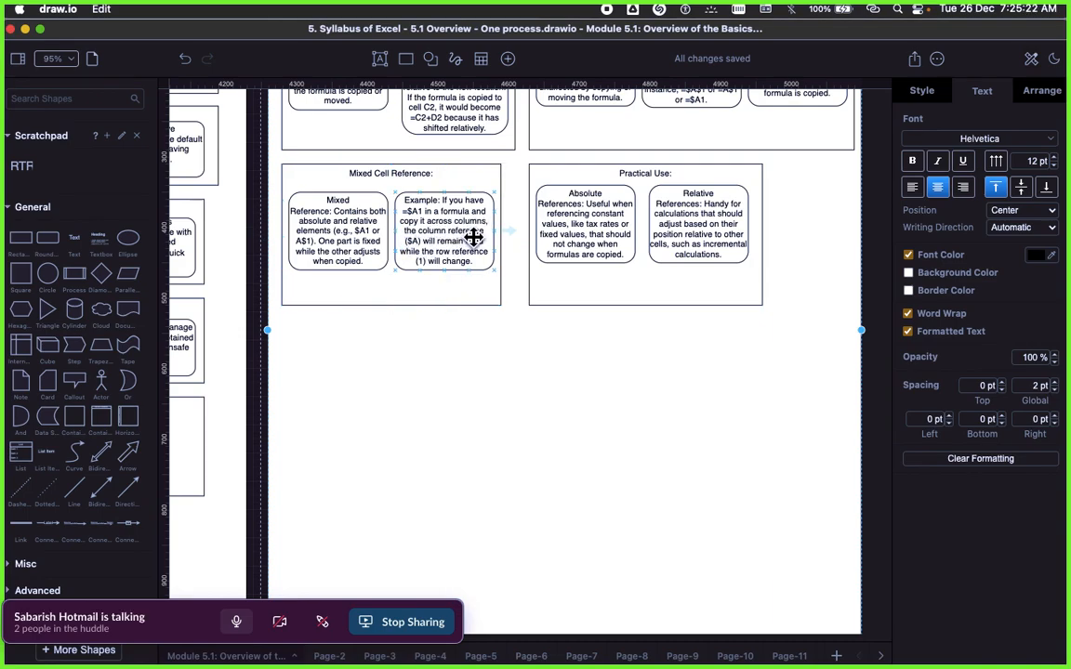
left_click(426, 274)
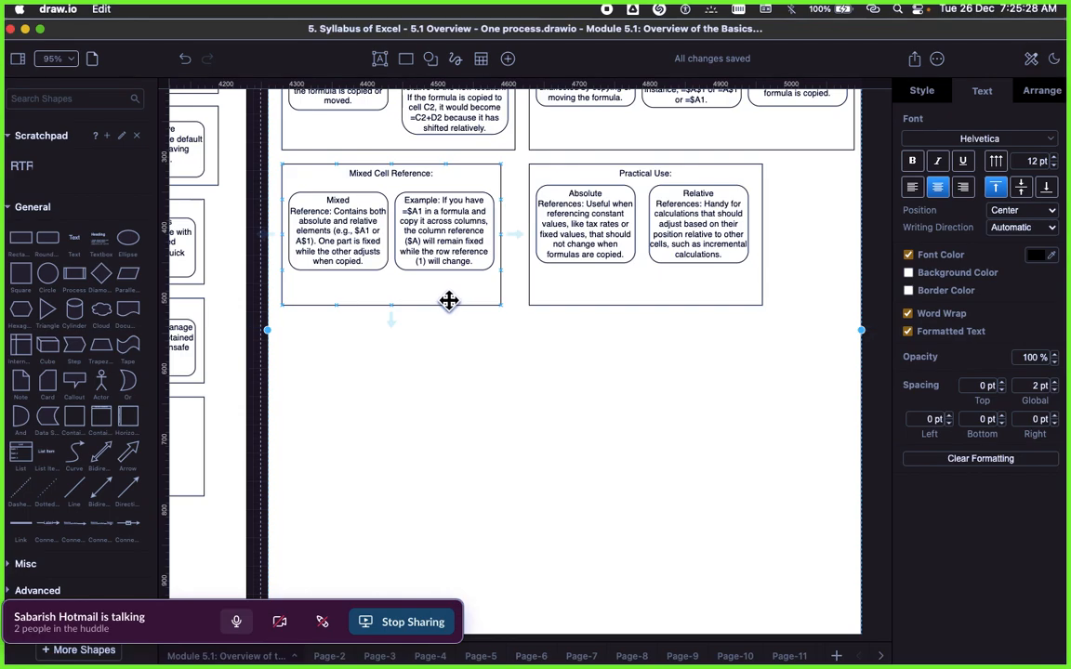
scroll(446, 302, "up", 2)
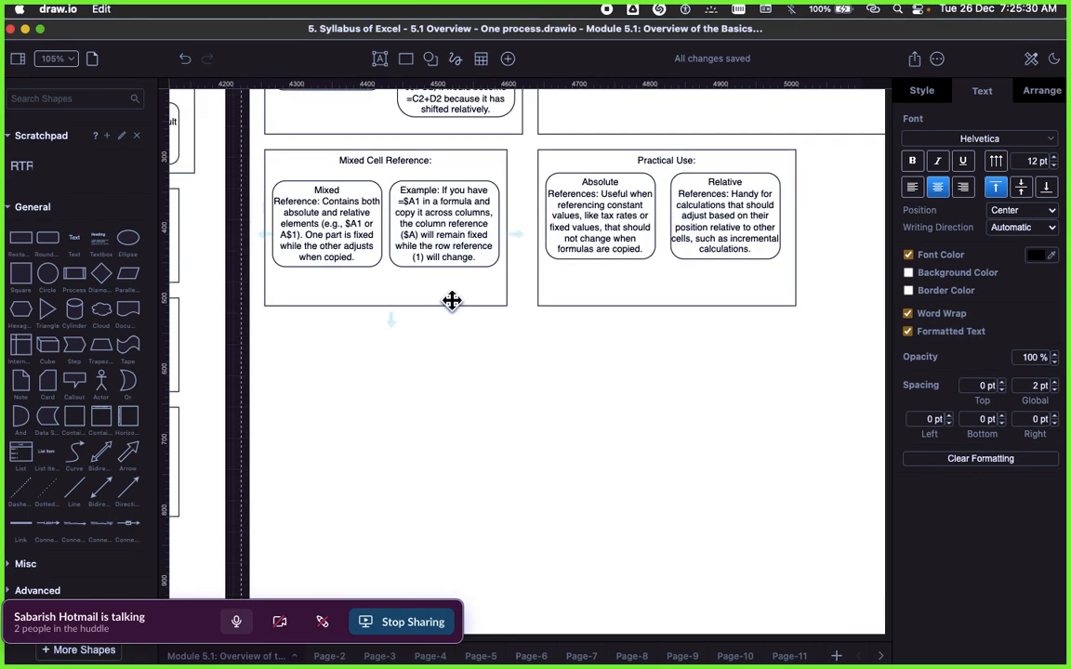
left_click(416, 218)
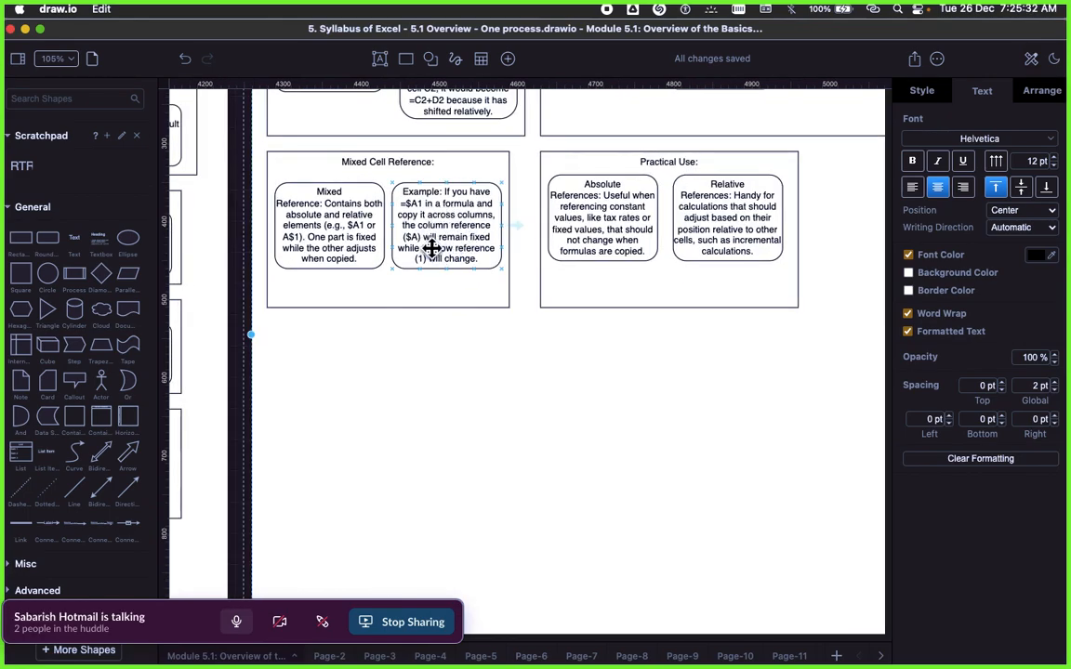
Step: Leave the full-screen Signavio diagram, switch to the Book.xlsx workbook in Excel Online and point out columns A to D in turn
key("super+Tab")
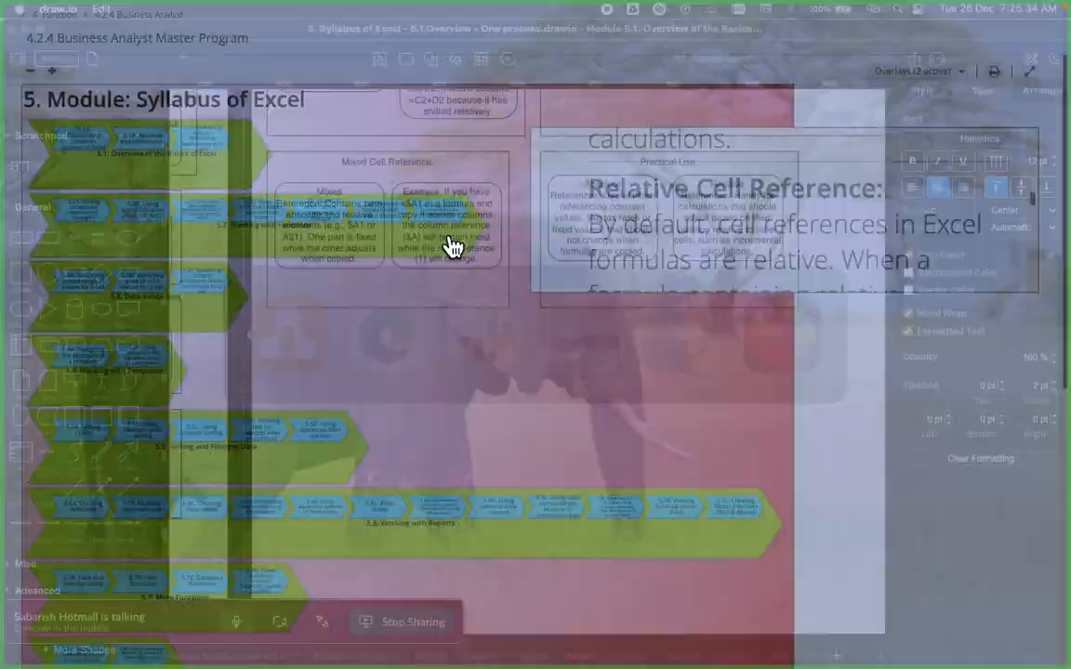
key("super+Tab")
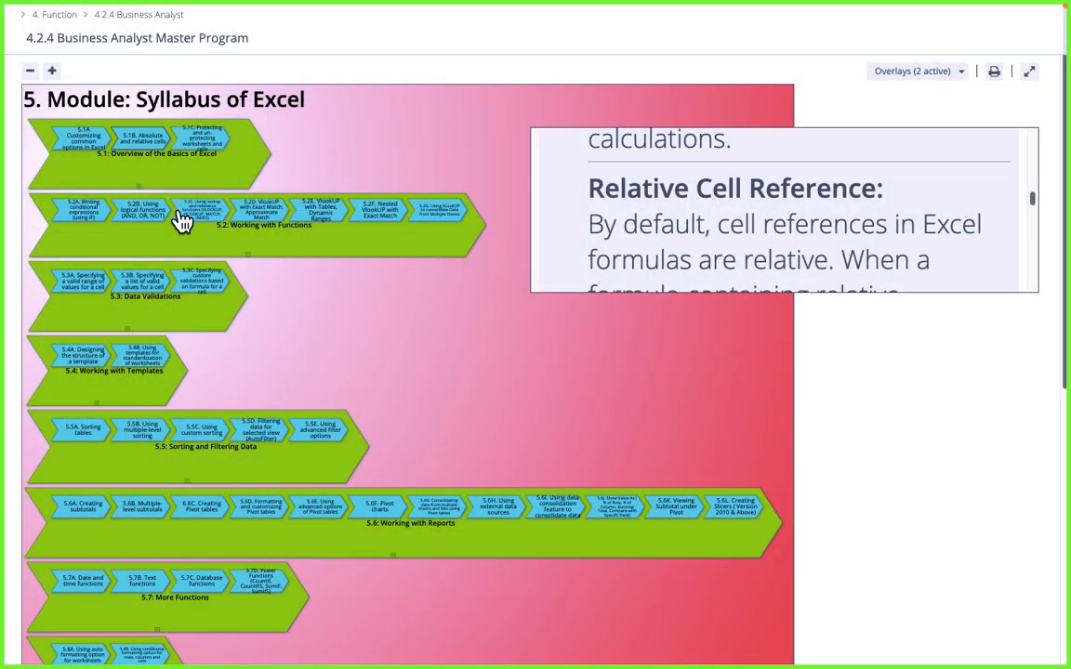
key("Escape")
left_click(21, 178)
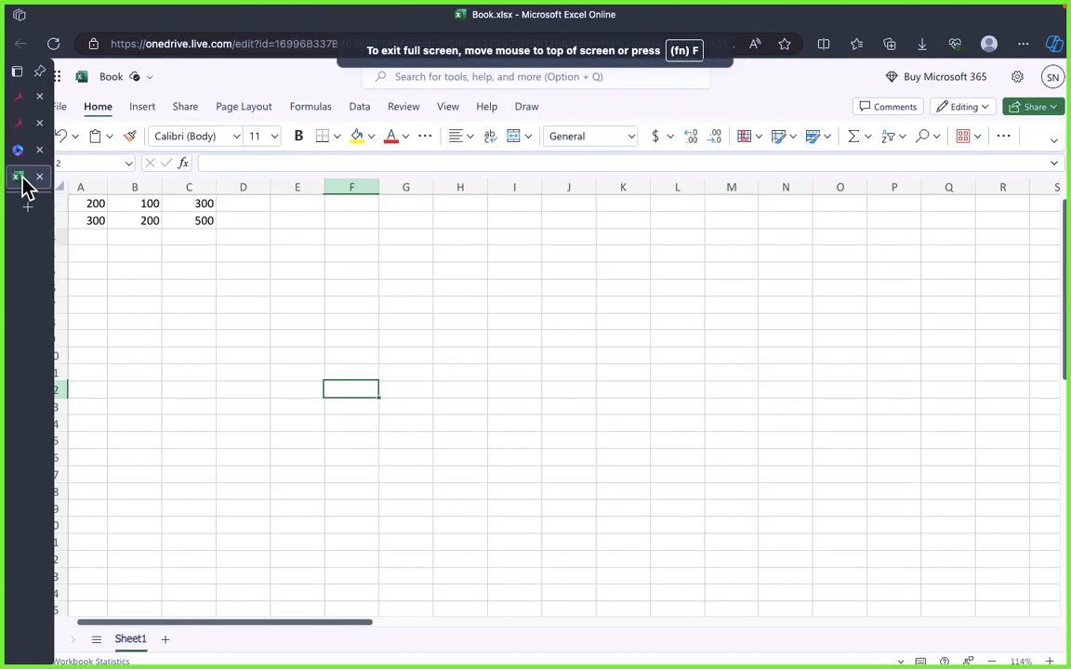
left_click(93, 187)
left_click(133, 186)
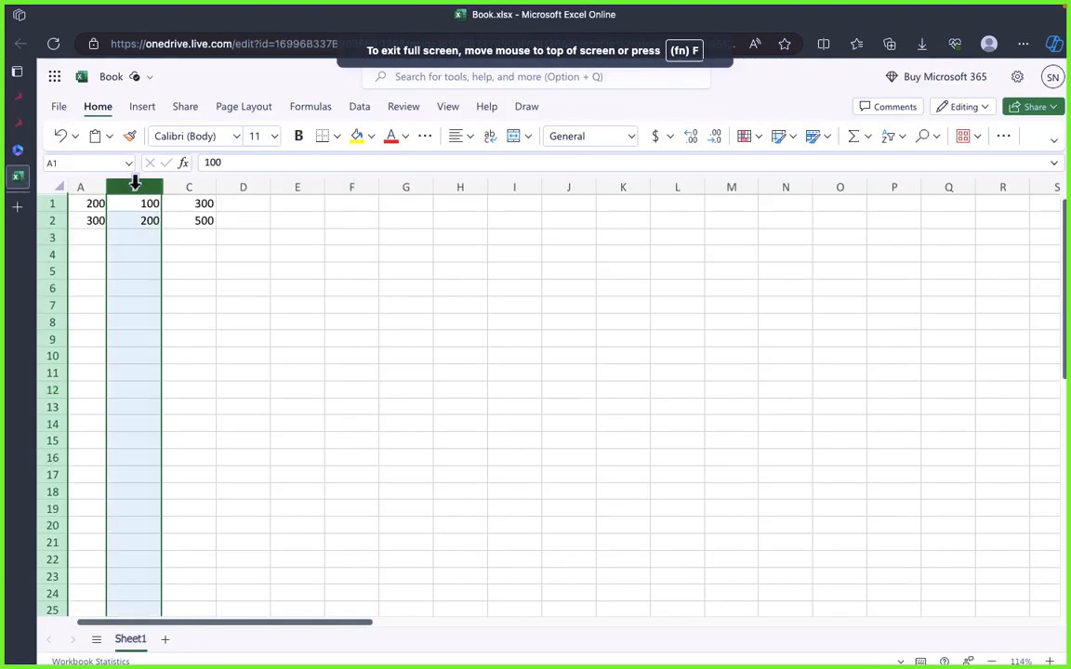
left_click(191, 201)
left_click(208, 186)
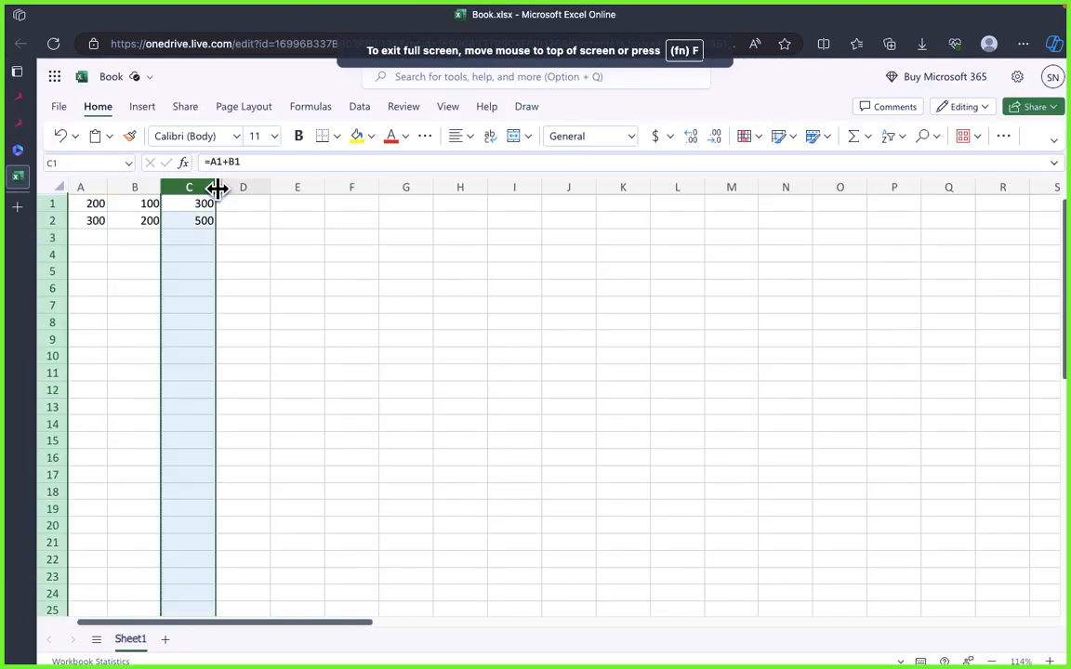
left_click(293, 197)
left_click(240, 186)
Step: Recheck the mixed reference example in draw.io, then return to Excel Online and examine columns D and C with the formula in C1
key("super+Tab")
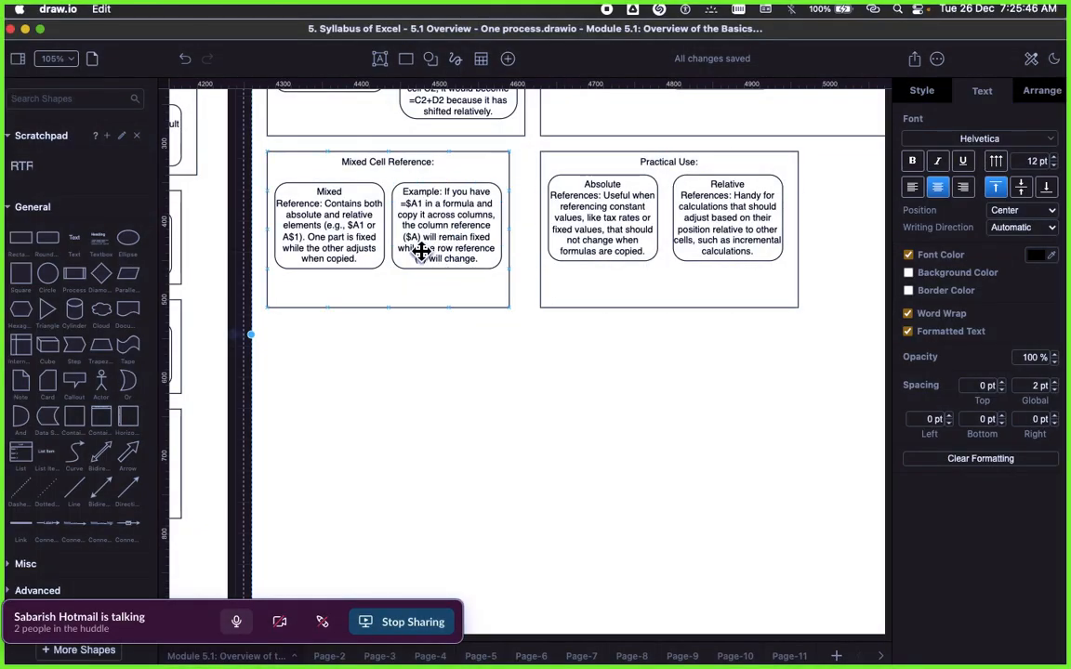
key("super+Tab")
left_click(243, 271)
left_click(242, 238)
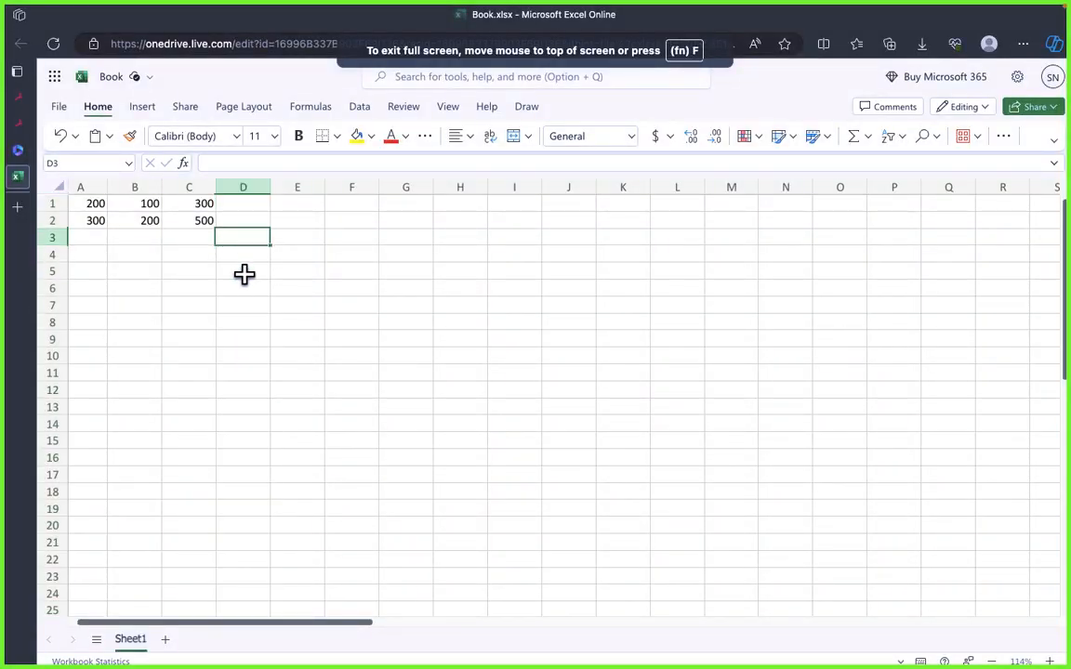
left_click(244, 272)
left_click(240, 238)
left_click(244, 304)
left_click(247, 339)
left_click(242, 186)
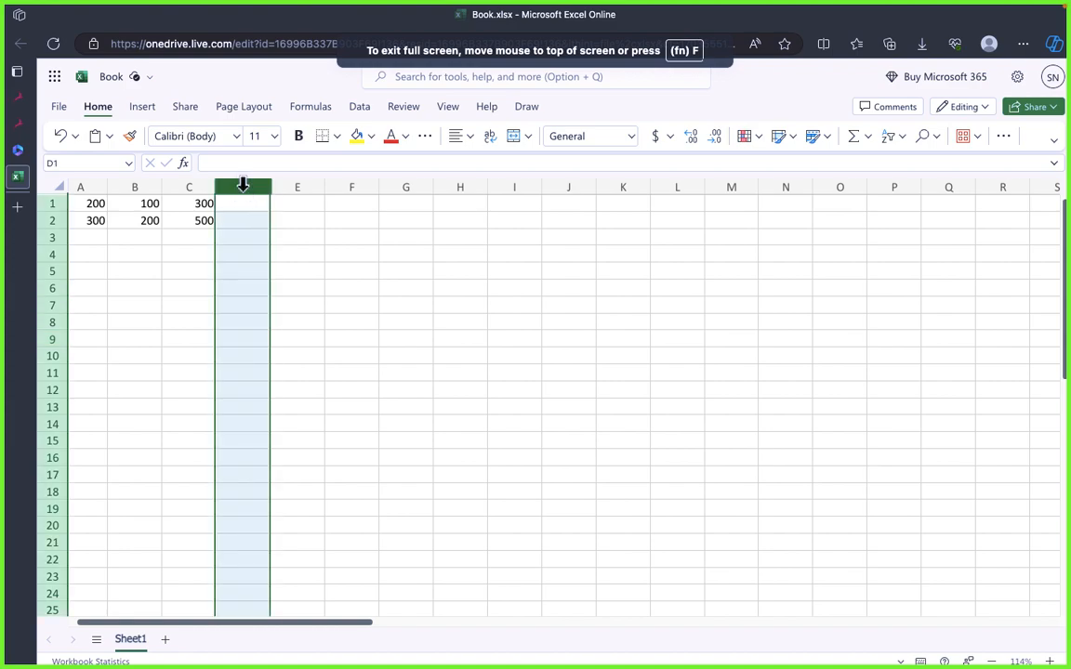
left_click(240, 240)
left_click(193, 203)
left_click(191, 187)
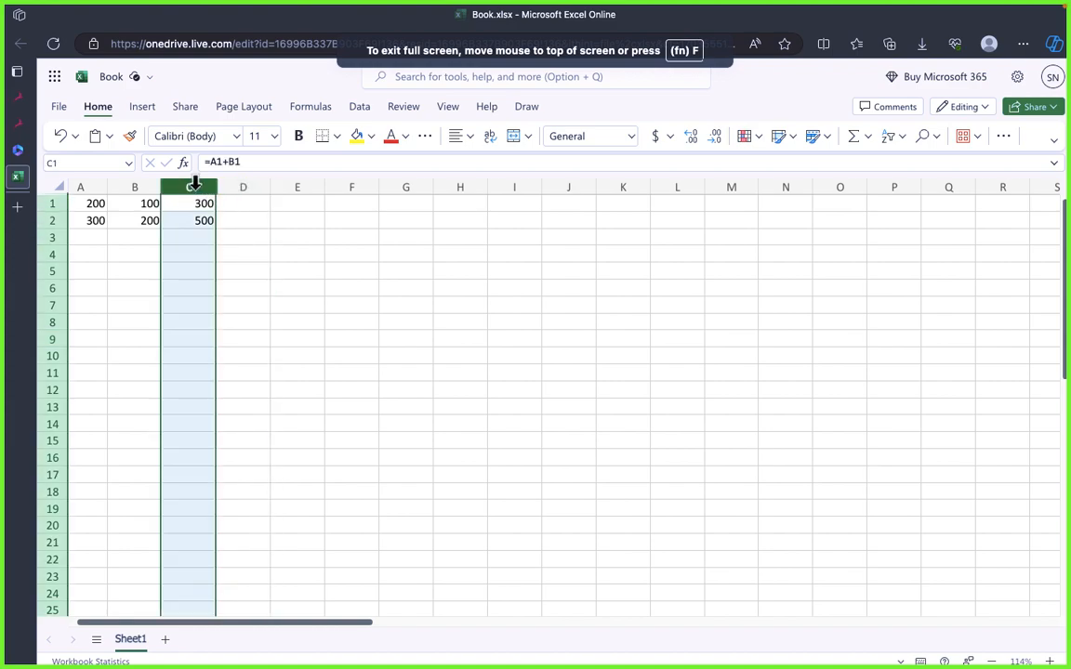
Step: Examine column C and its cells from C1 downward, including the formulas in C1 and C2
left_click(197, 253)
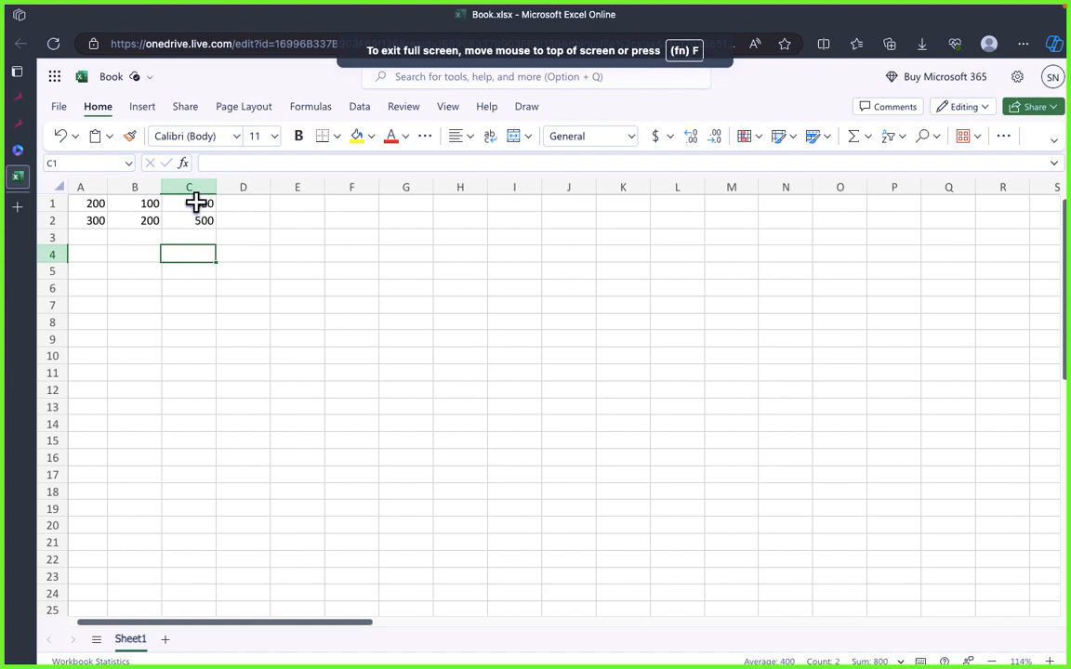
left_click(197, 186)
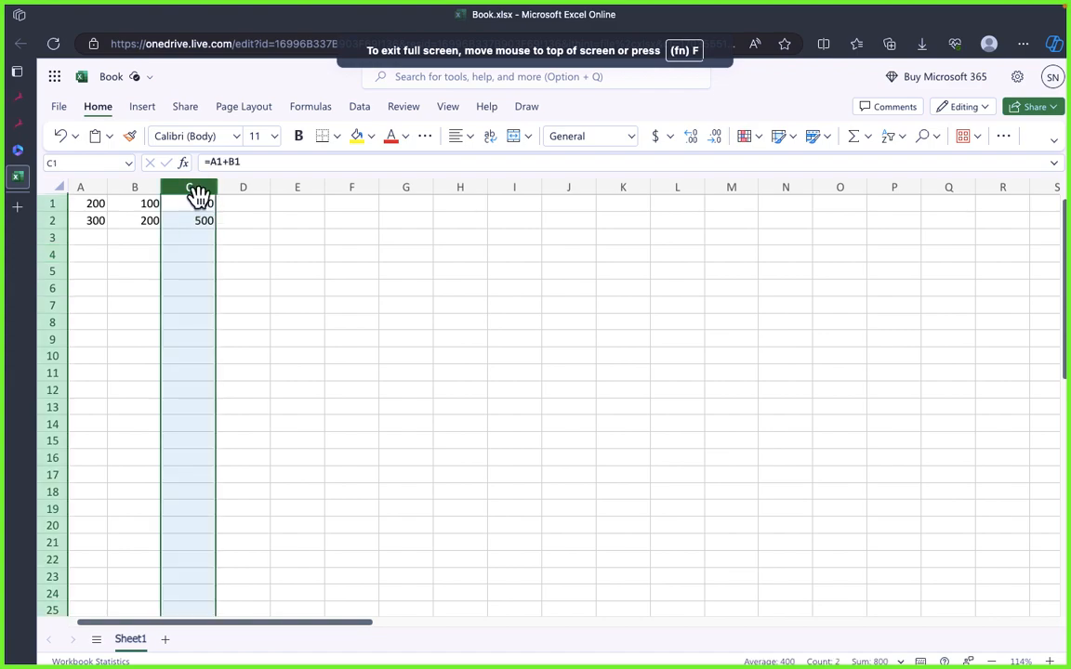
left_click(188, 207)
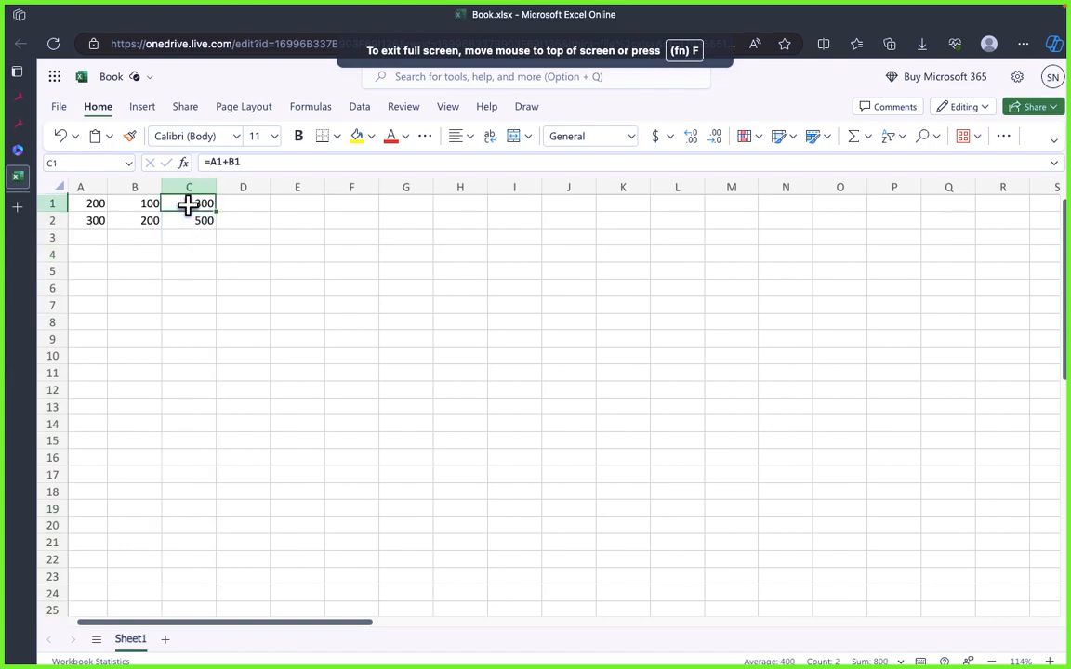
left_click(187, 224)
left_click(185, 257)
left_click(189, 298)
left_click(189, 241)
Step: Point out the worksheet rows from 3 to 10 one at a time and contrast them with column C
left_click(45, 271)
left_click(45, 305)
left_click(47, 322)
left_click(52, 271)
left_click(53, 237)
left_click_drag(48, 279, 48, 282)
left_click(49, 303)
left_click(186, 184)
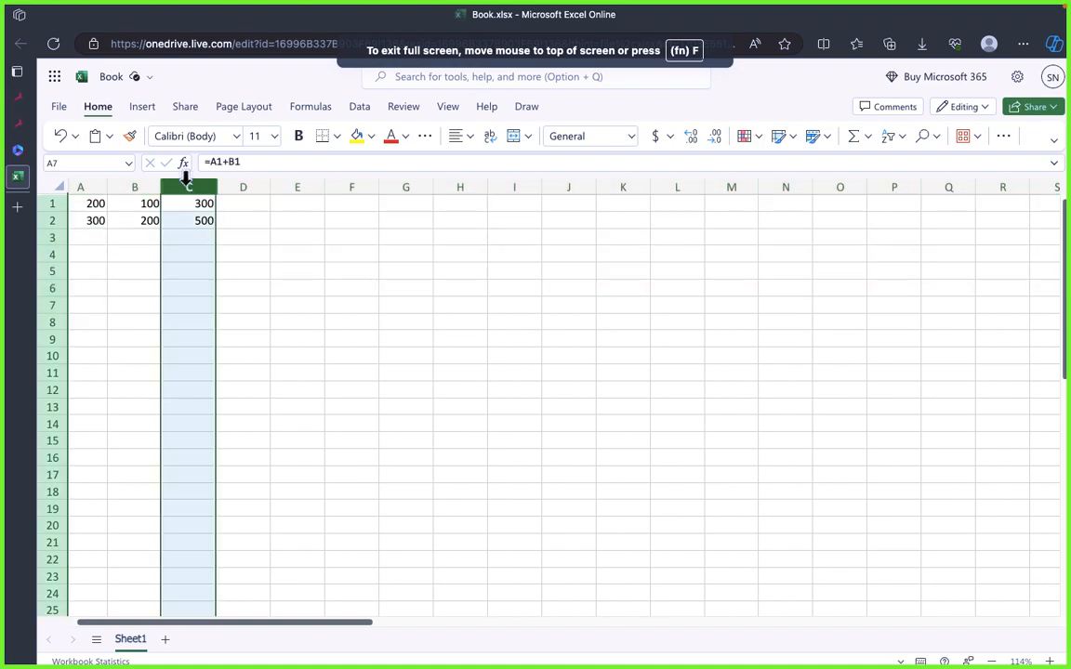
left_click(47, 255)
left_click(51, 240)
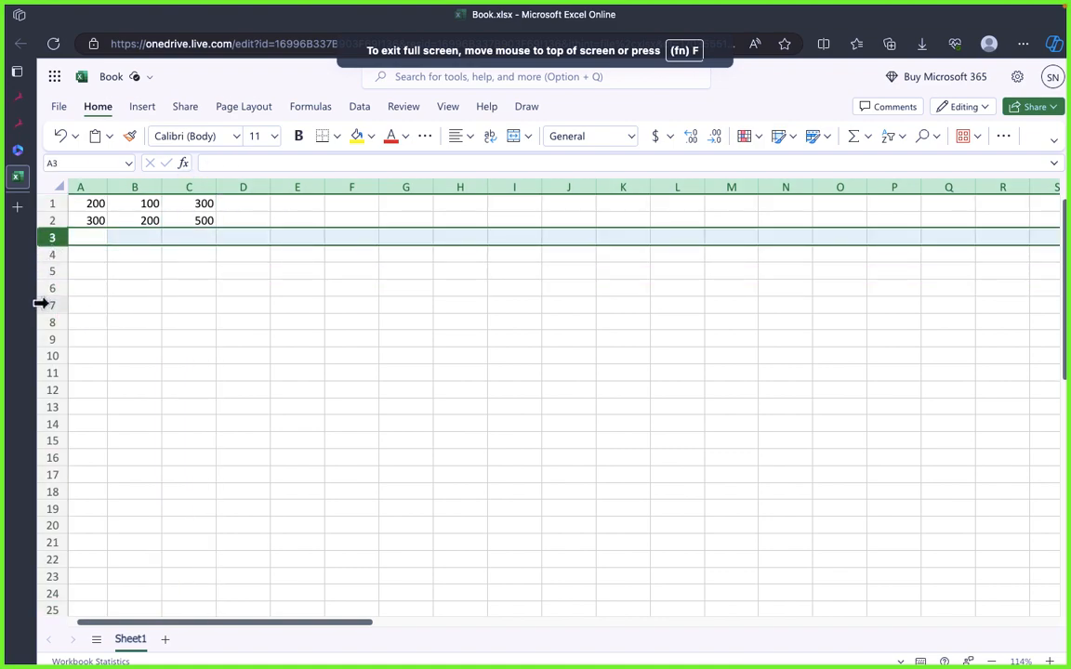
left_click(43, 305)
left_click(51, 358)
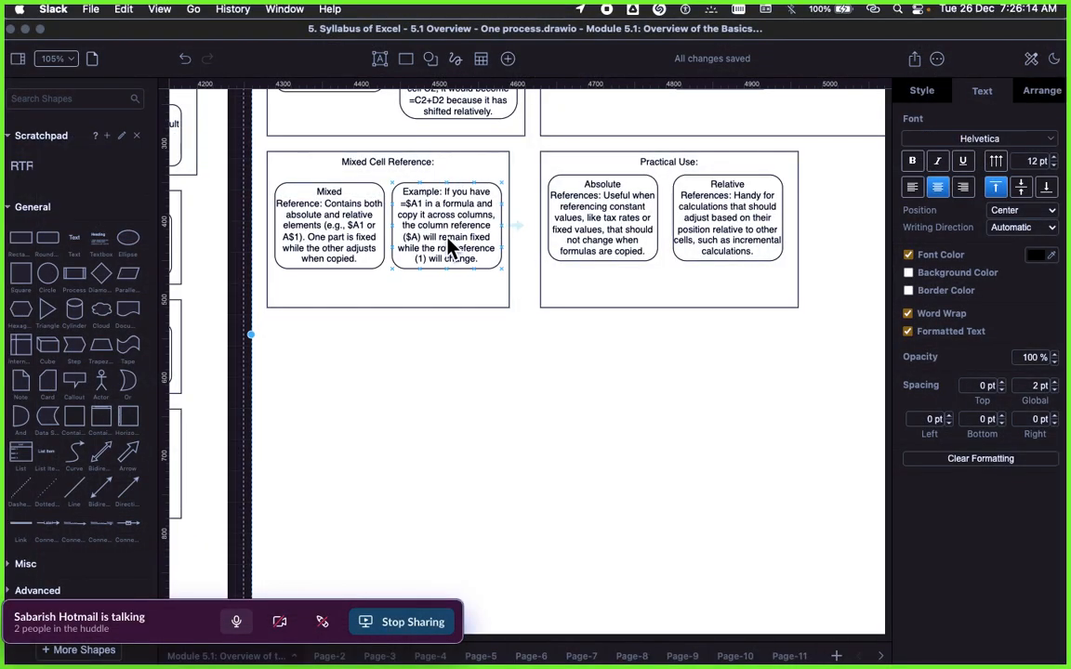
Step: Recheck the =$A1 example box in draw.io, then return to Excel Online and point out rows 3 to 5
left_click(446, 237)
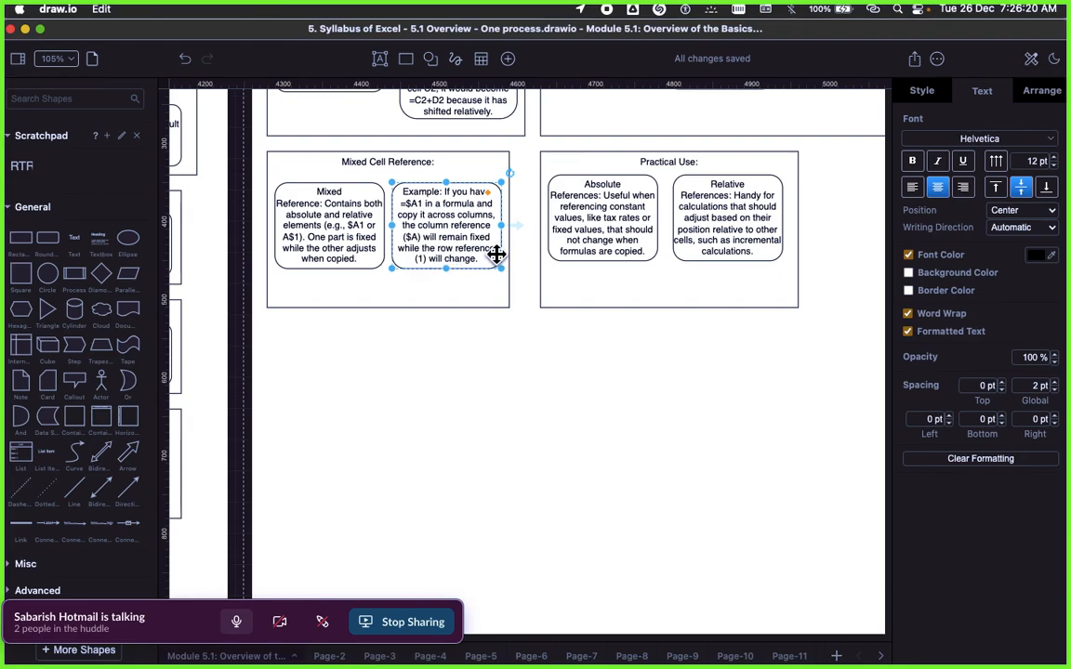
key("super+Tab")
key("super+Tab")
left_click(135, 271)
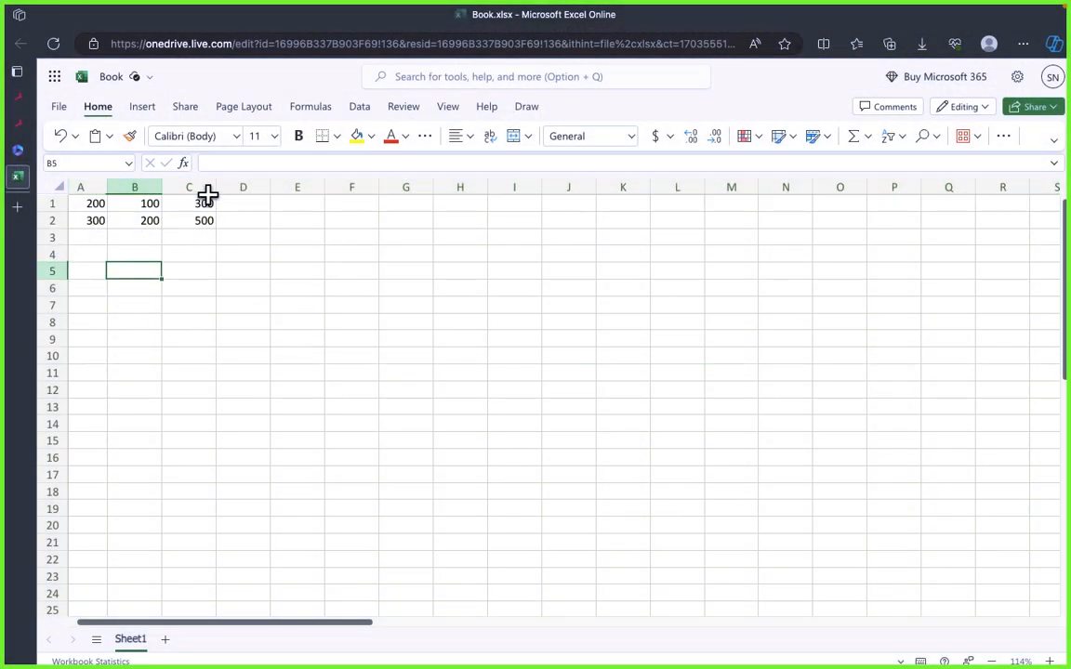
left_click(48, 237)
left_click_drag(48, 238, 49, 258)
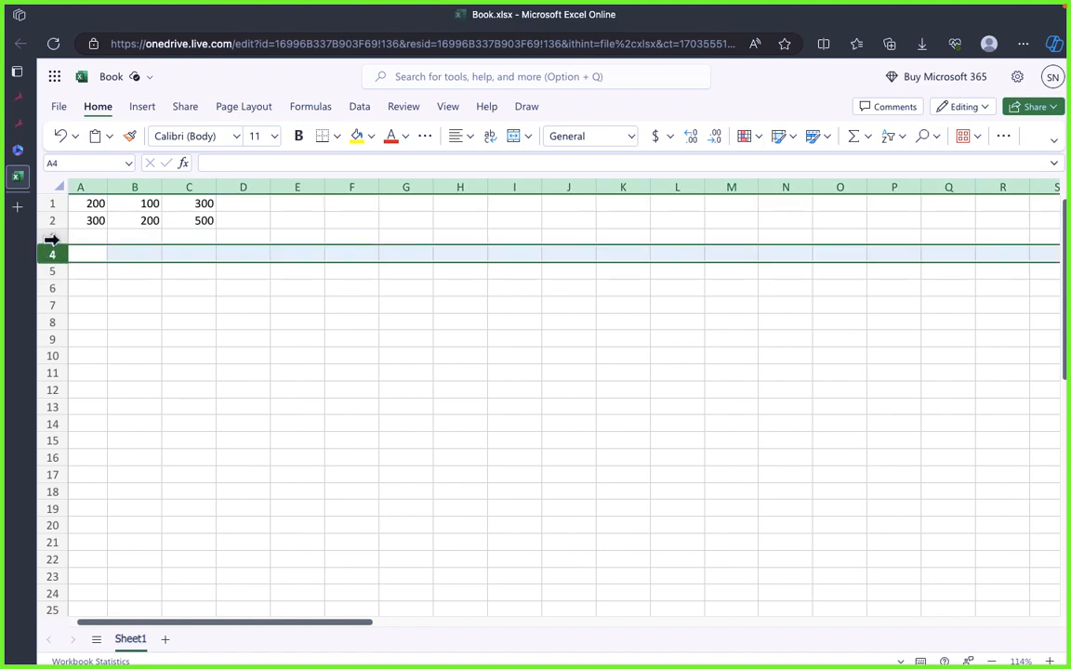
left_click(51, 239)
left_click(47, 274)
left_click(56, 244)
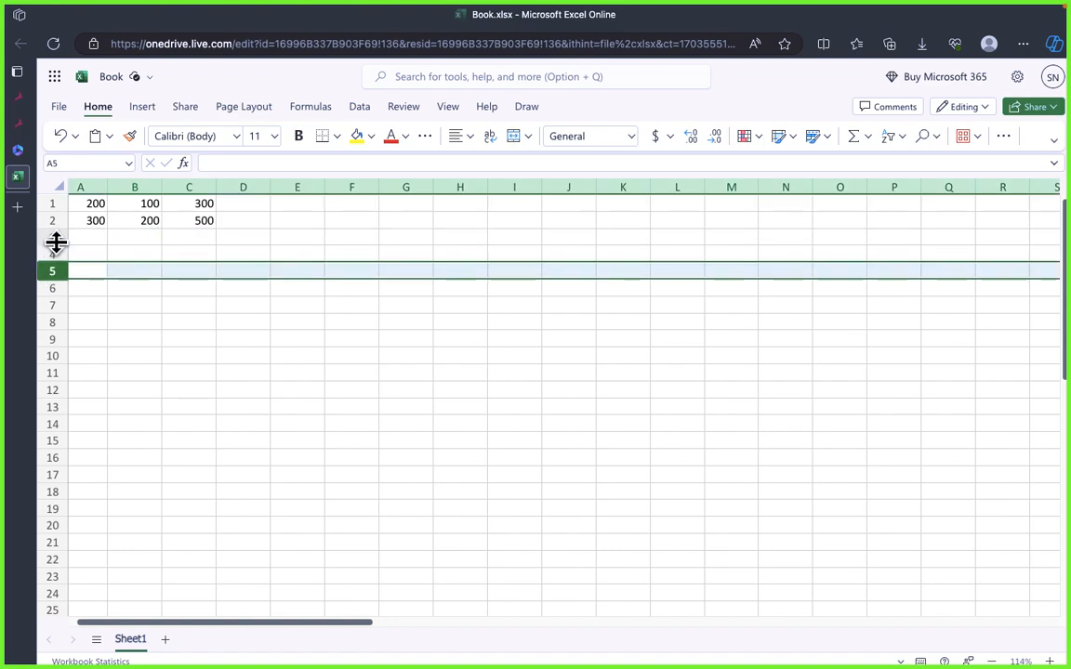
left_click(50, 250)
left_click(186, 240)
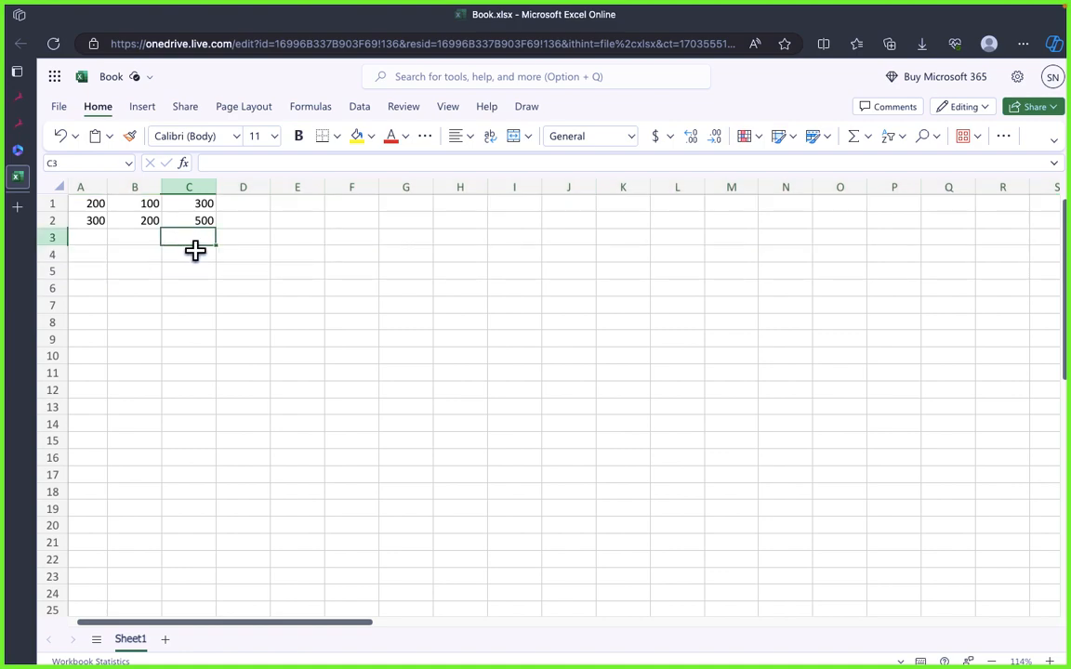
Step: Enter 127 in cell A3 and 238623 in cell B3
left_click(104, 238)
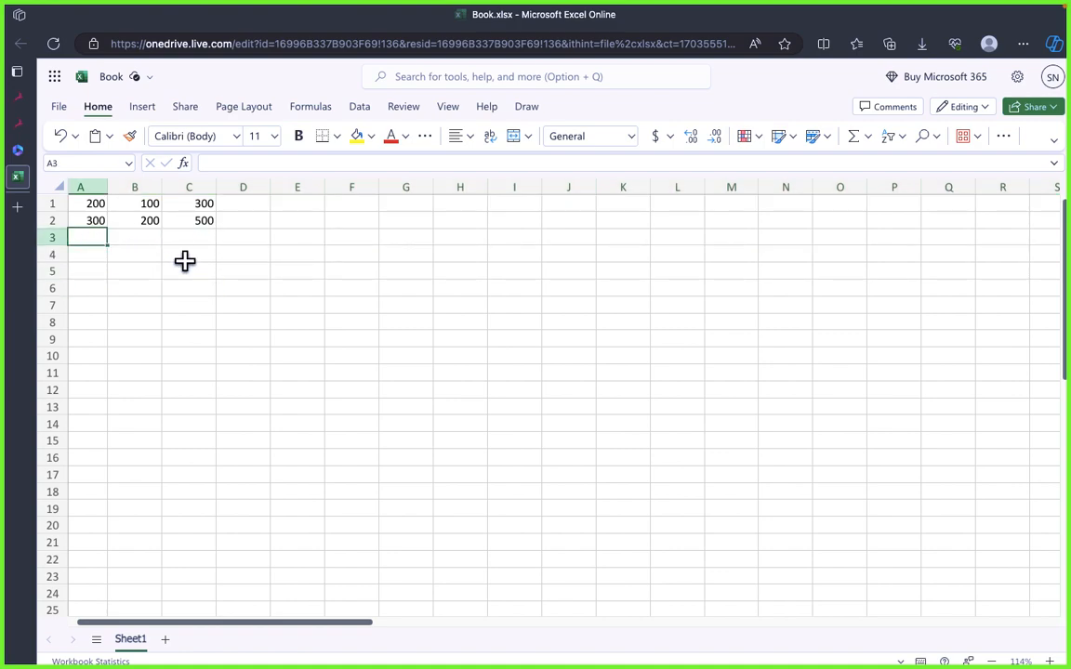
type("127")
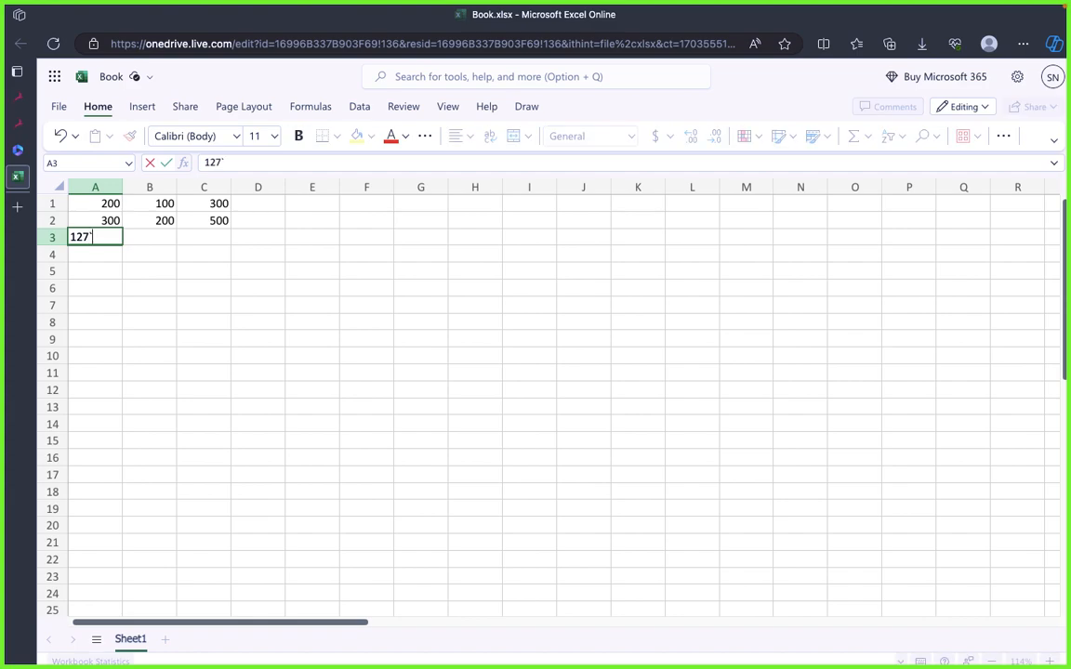
key("Tab")
type("238623")
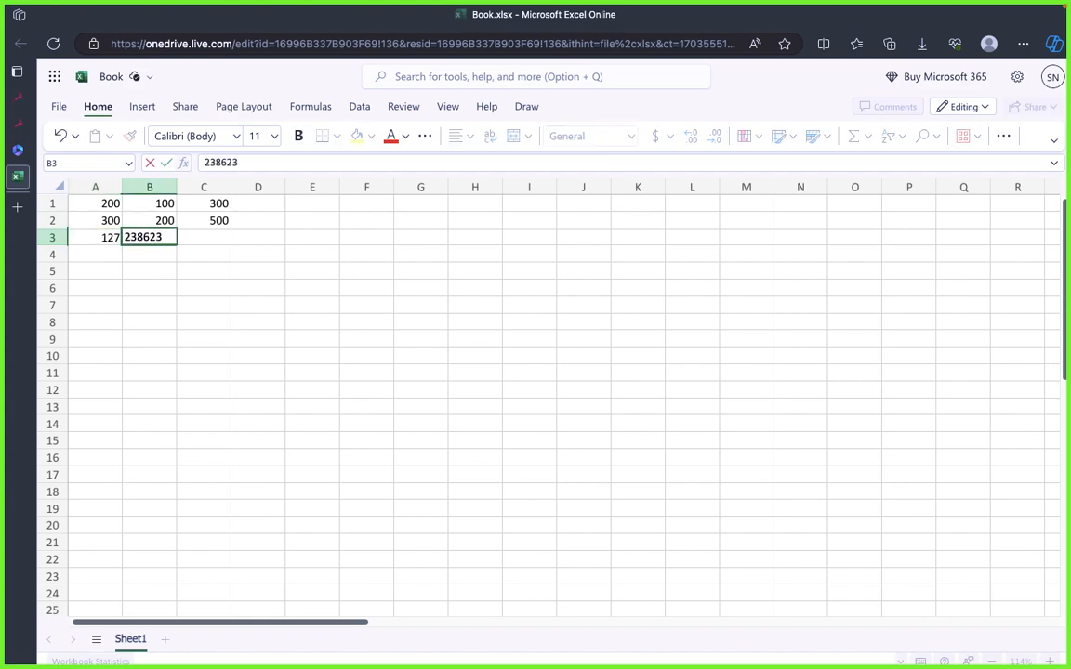
key("Tab")
left_click(273, 371)
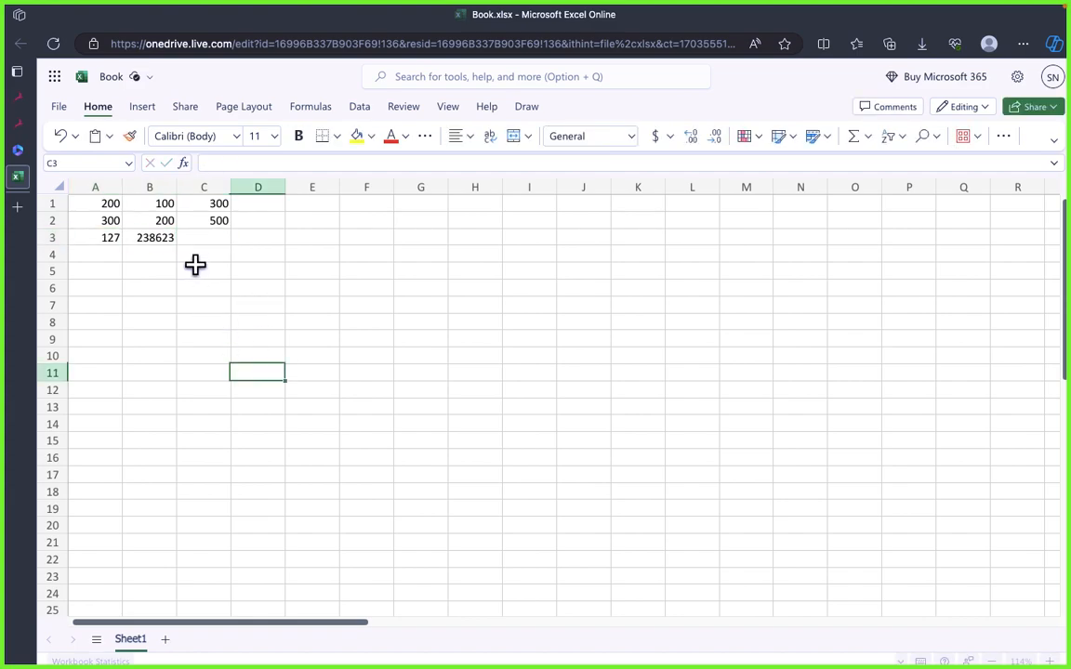
Step: Copy the sum formula from C2 into C3
left_click(209, 223)
key("ctrl+c")
left_click(210, 239)
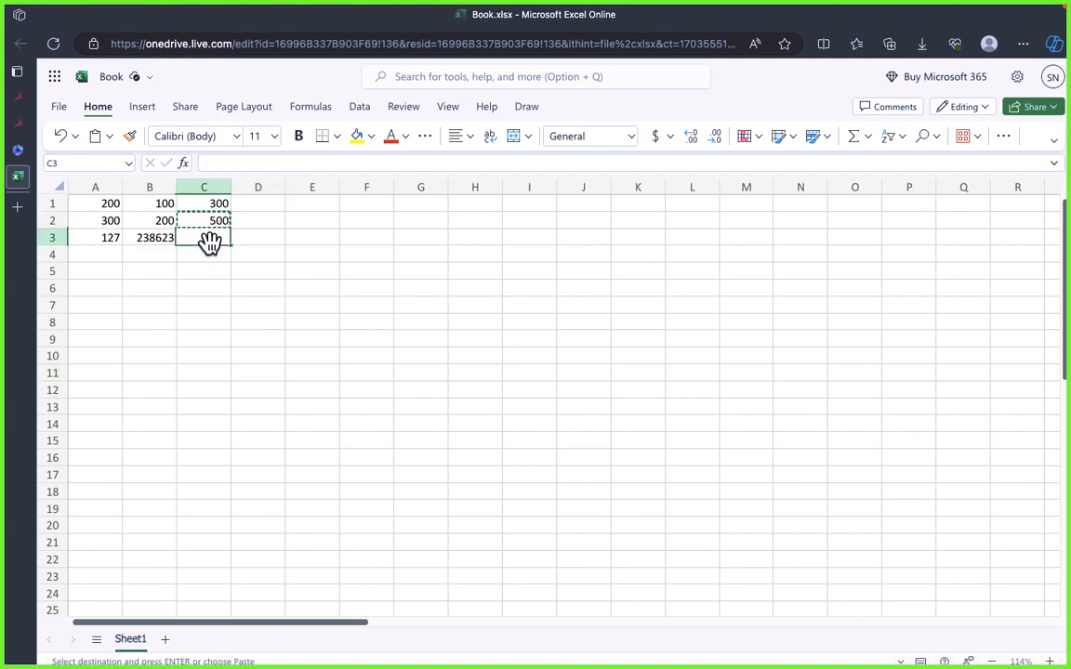
key("ctrl+v")
left_click(210, 287)
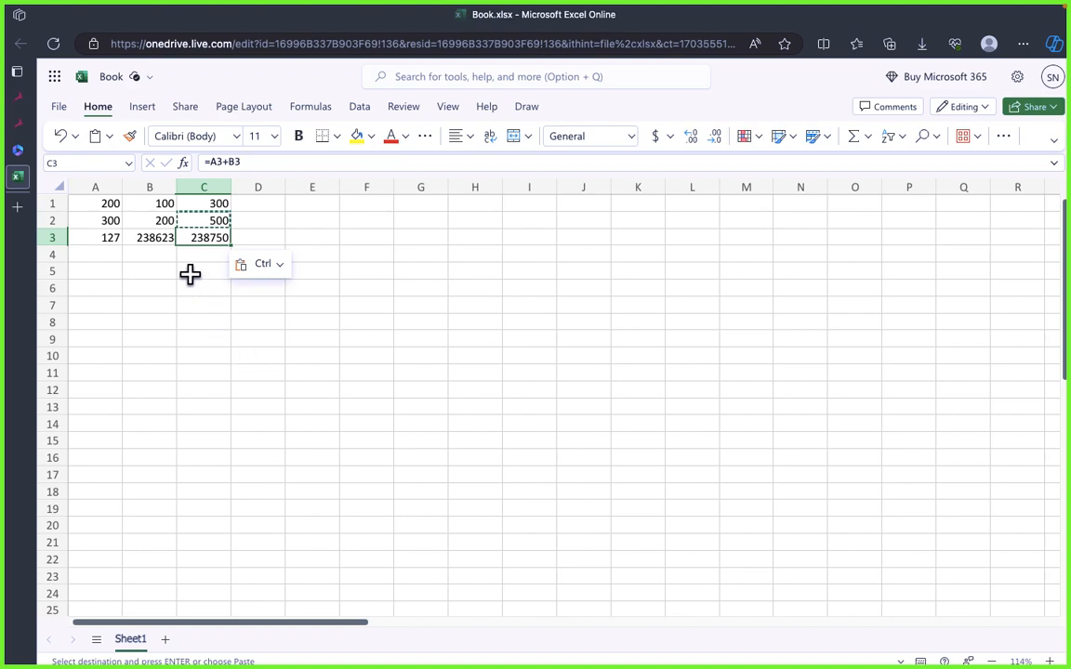
Step: Fill the whole of row 3 and the whole of column C with yellow
left_click(46, 238)
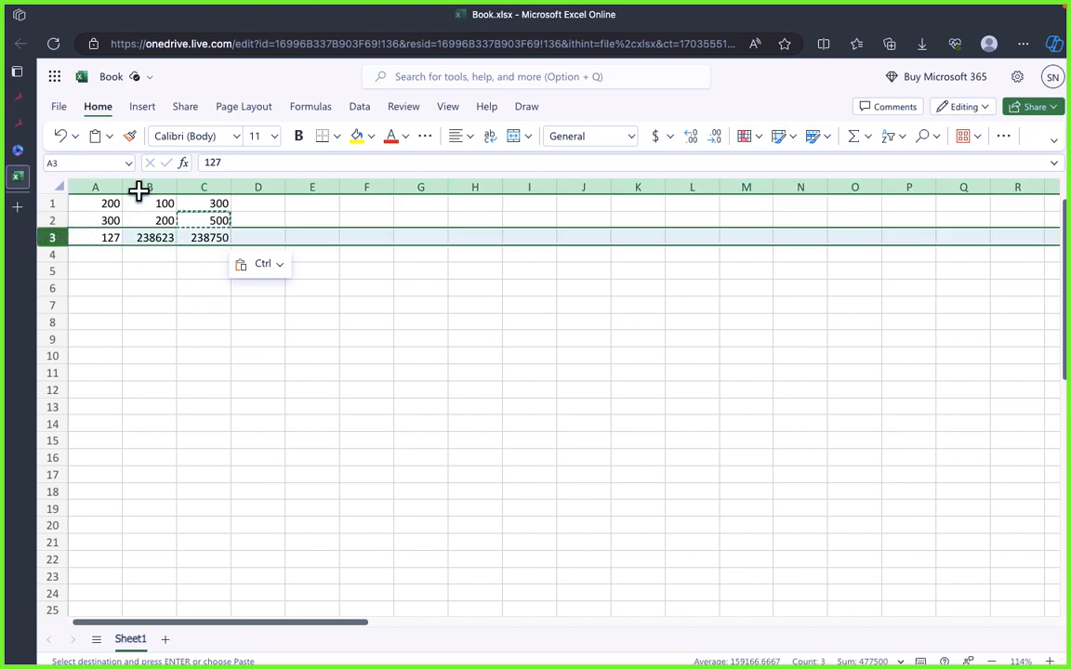
left_click(357, 139)
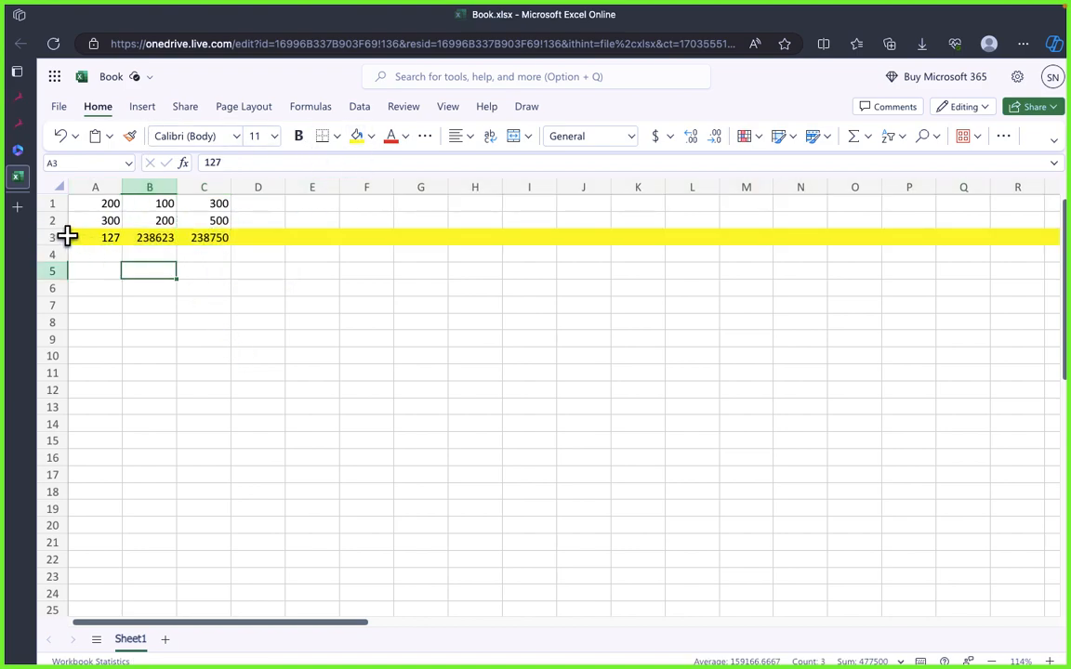
left_click(209, 187)
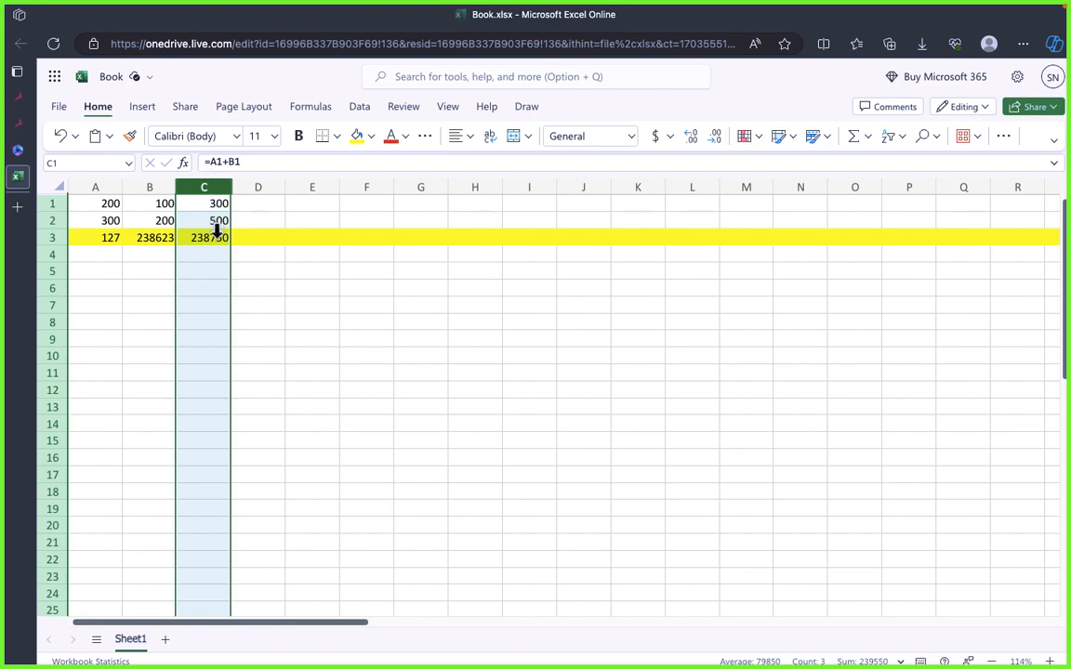
left_click(212, 251)
left_click(207, 185)
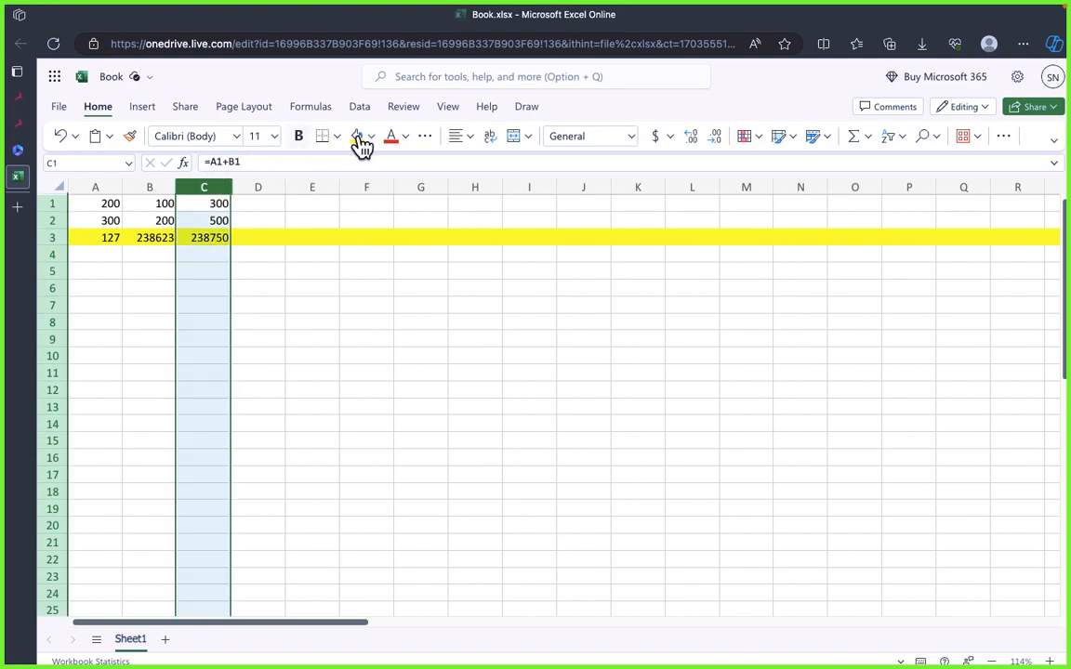
left_click(358, 139)
left_click(251, 292)
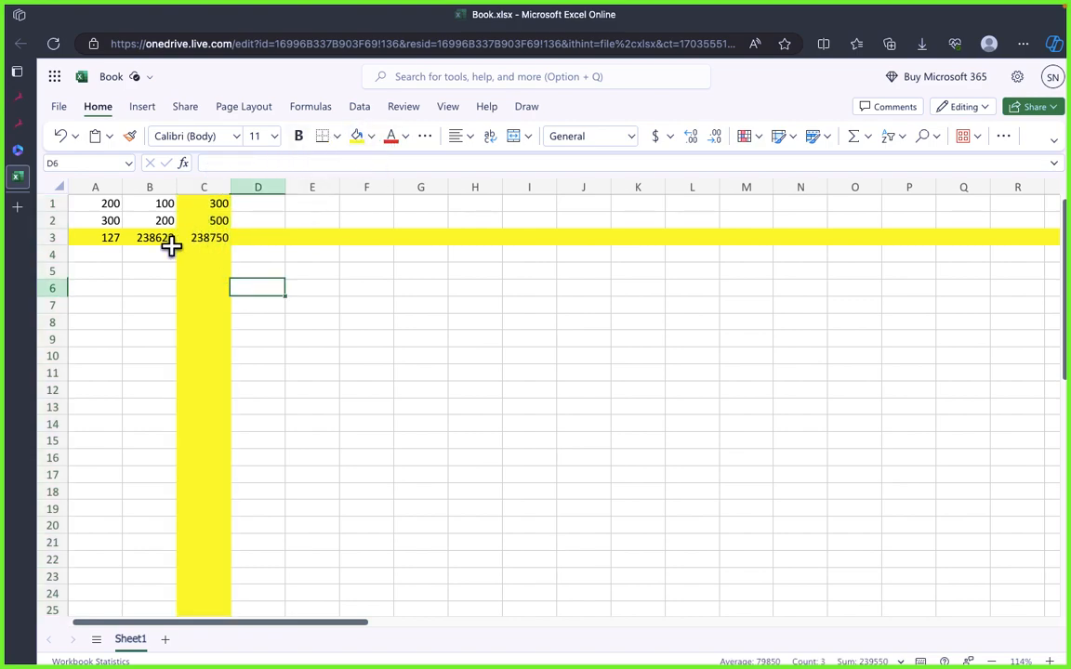
Step: Apply all borders to the yellow row 3 and to column C
left_click(40, 239)
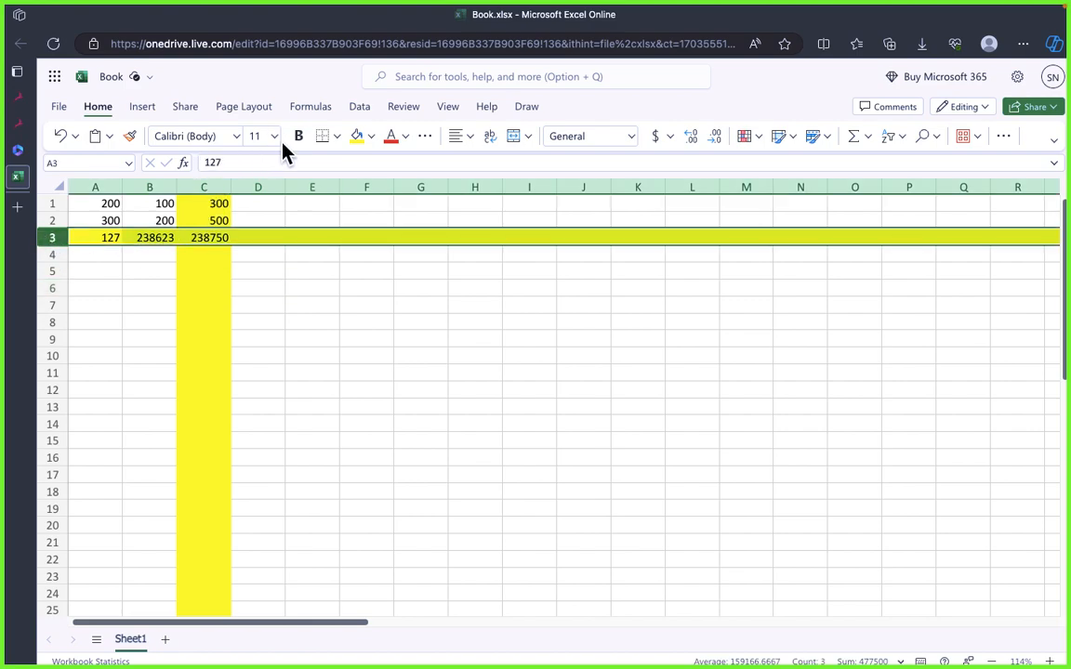
left_click(339, 139)
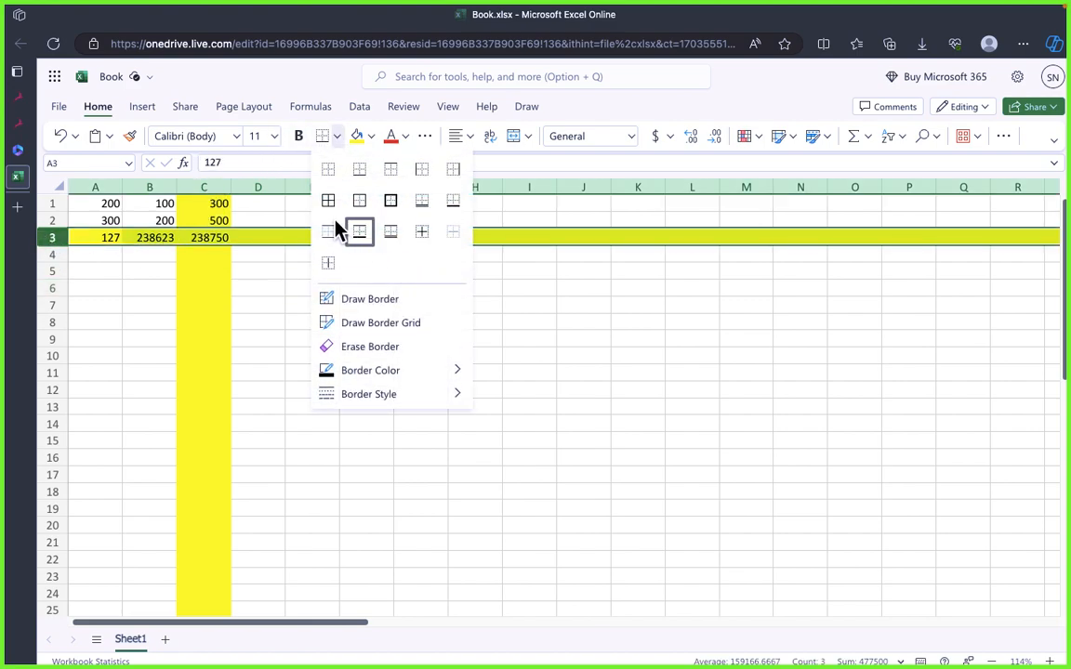
left_click(214, 292)
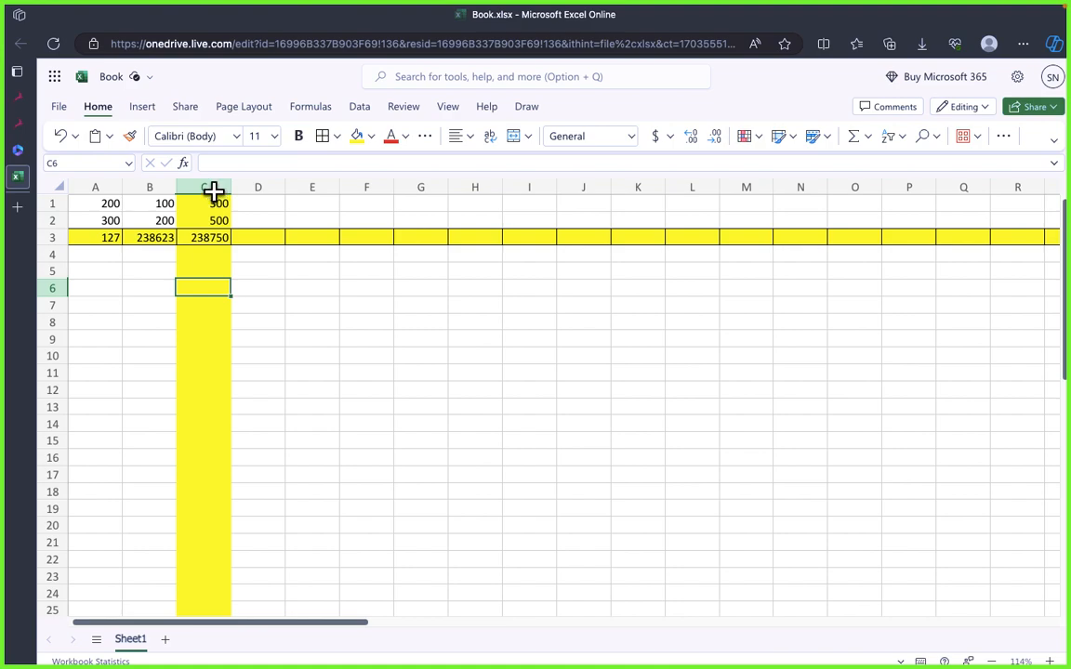
left_click(207, 190)
left_click(314, 286)
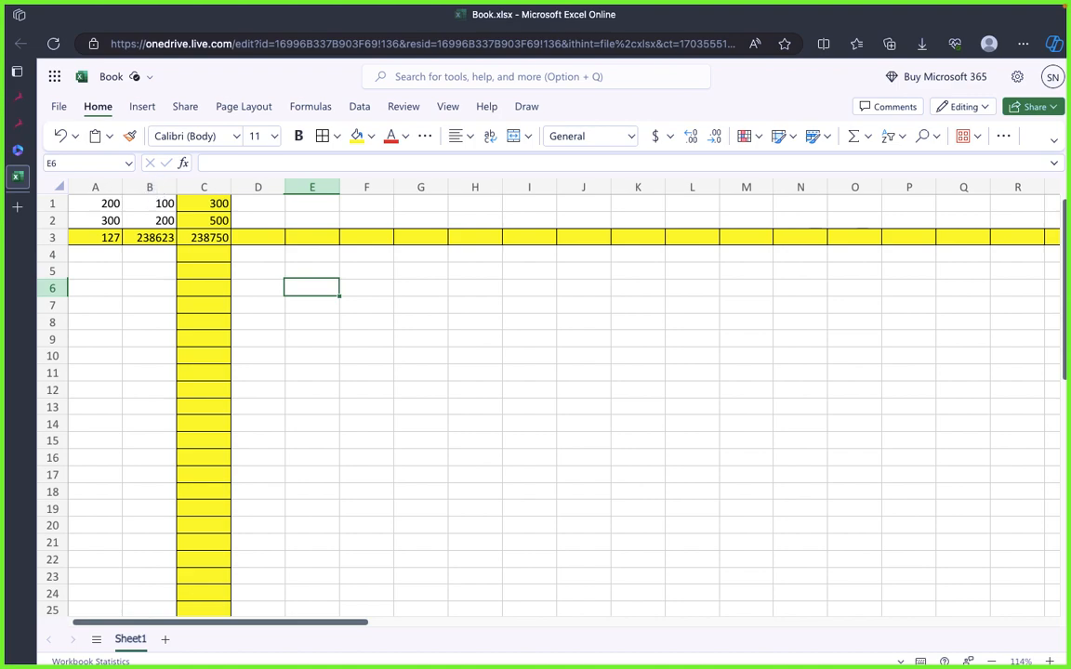
Step: Compare the formulas in C1, C2 and C3 within the highlighted column C
left_click(204, 216)
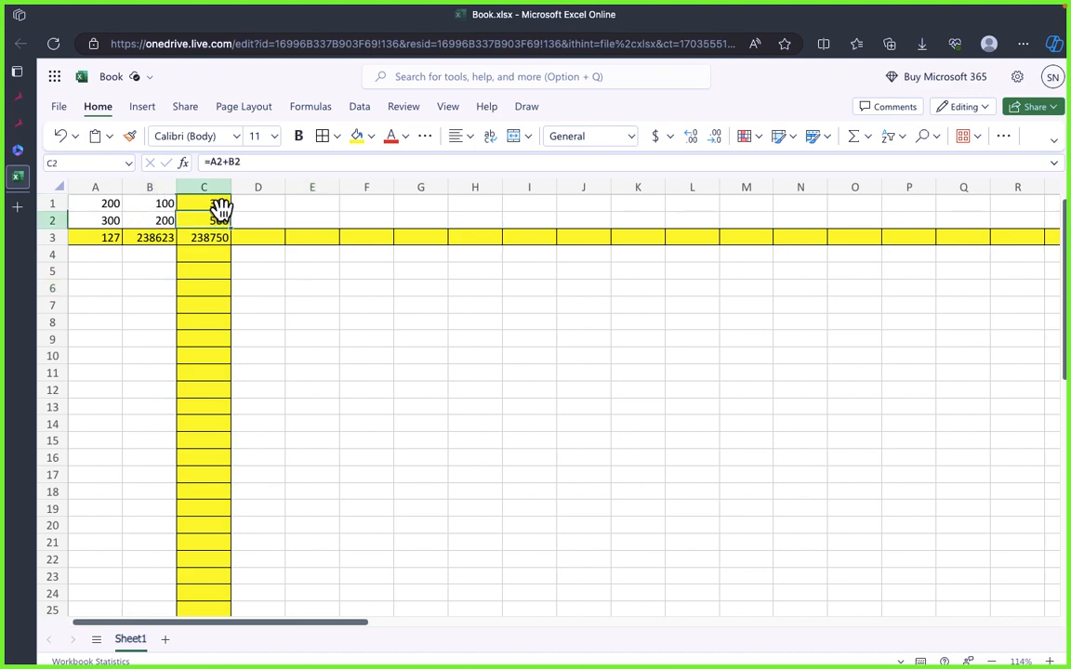
left_click(211, 186)
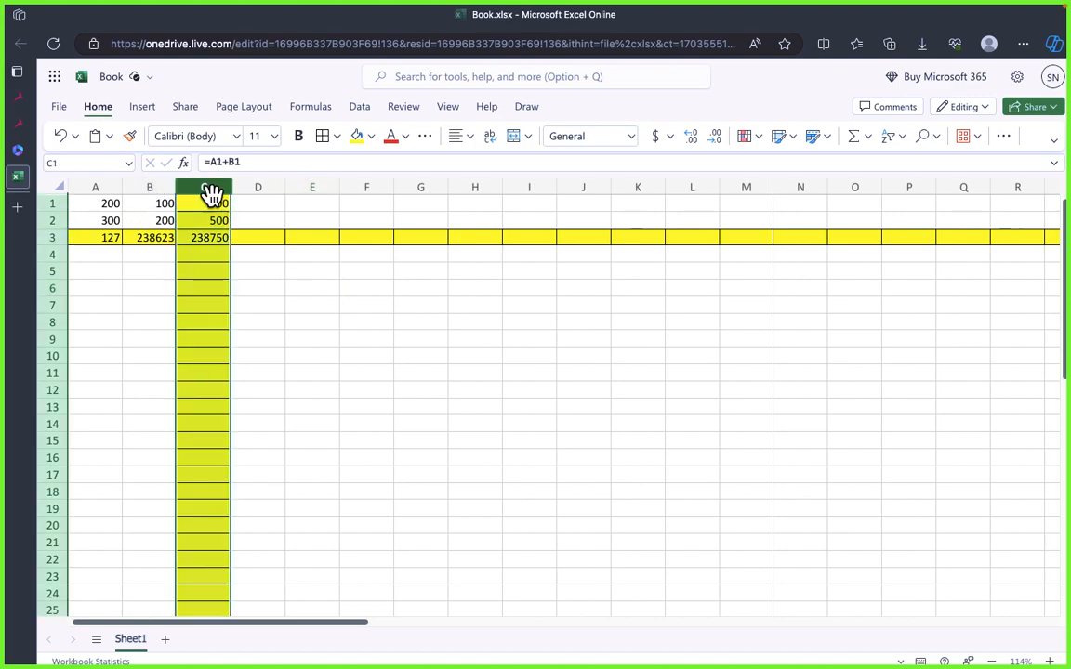
left_click(217, 238)
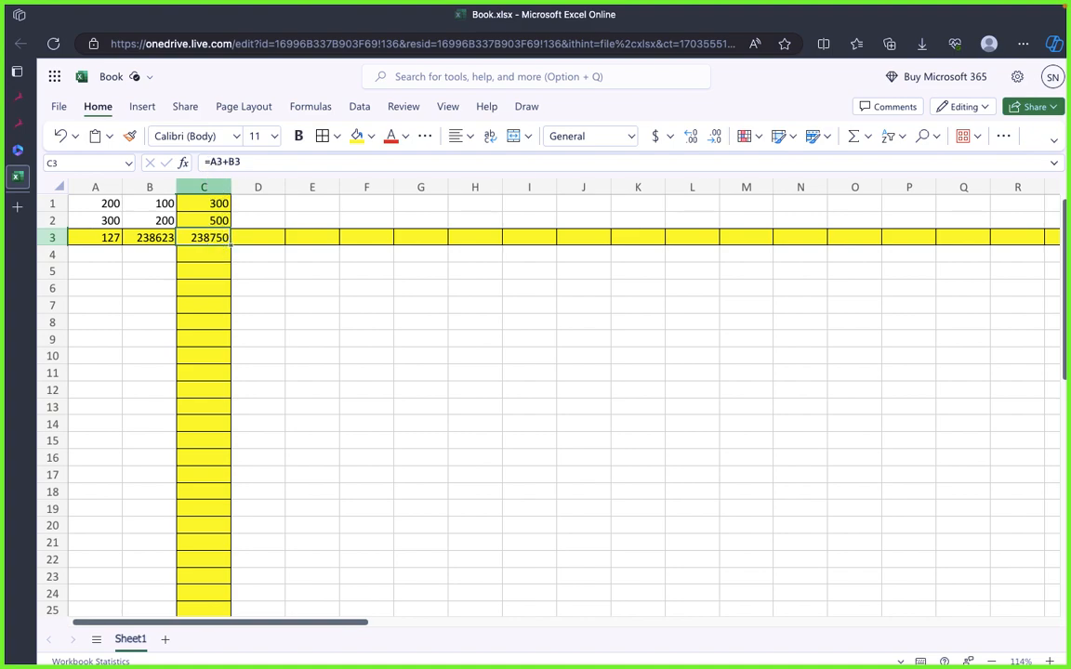
left_click(213, 206)
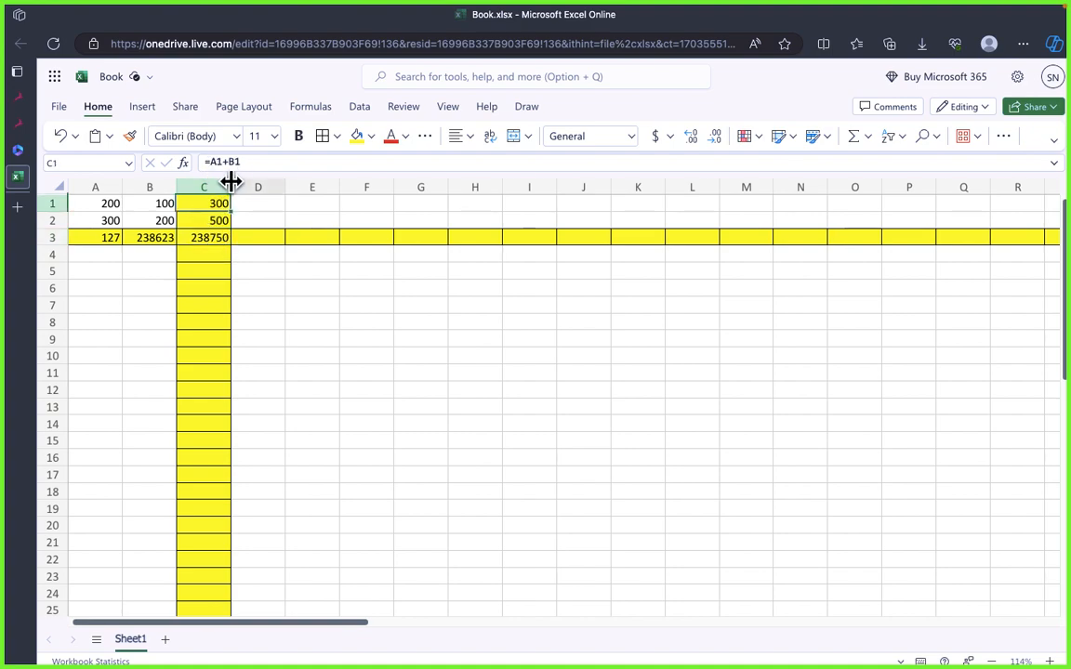
left_click(211, 224)
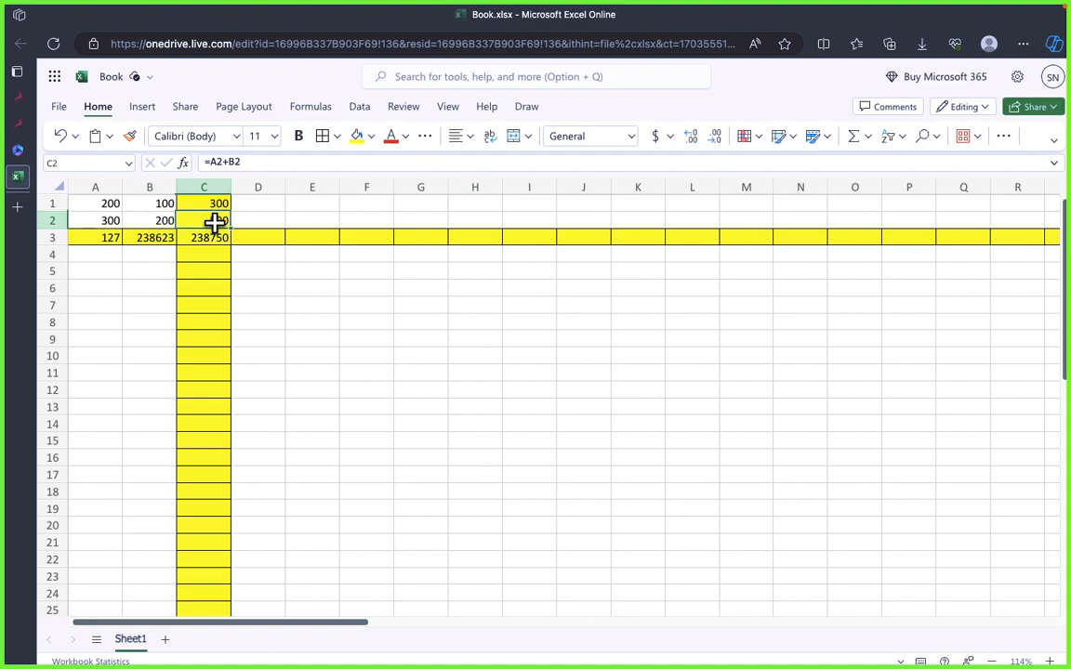
Step: Examine rows 2 and 3 as a whole and check how the formula in C3 refers to its own row
left_click(46, 221)
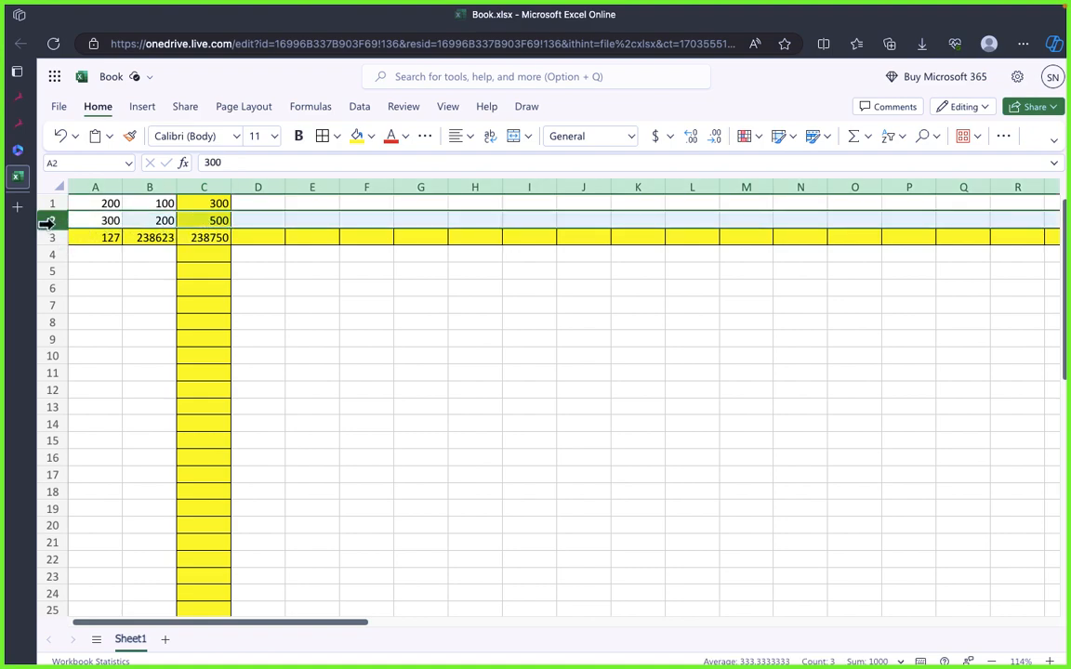
left_click(198, 240)
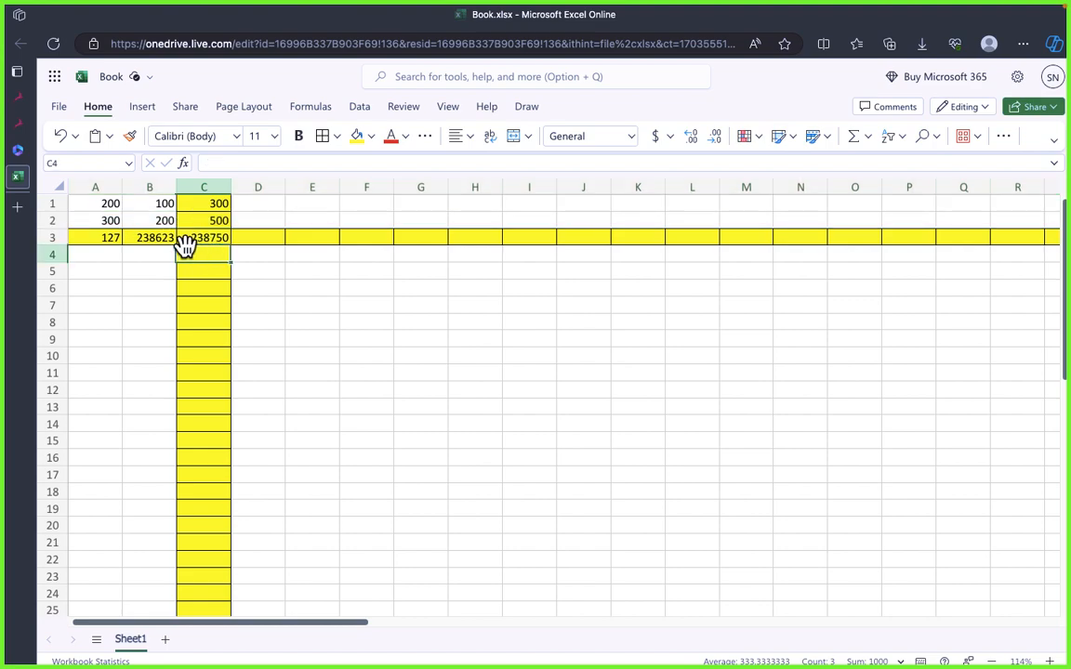
left_click(46, 238)
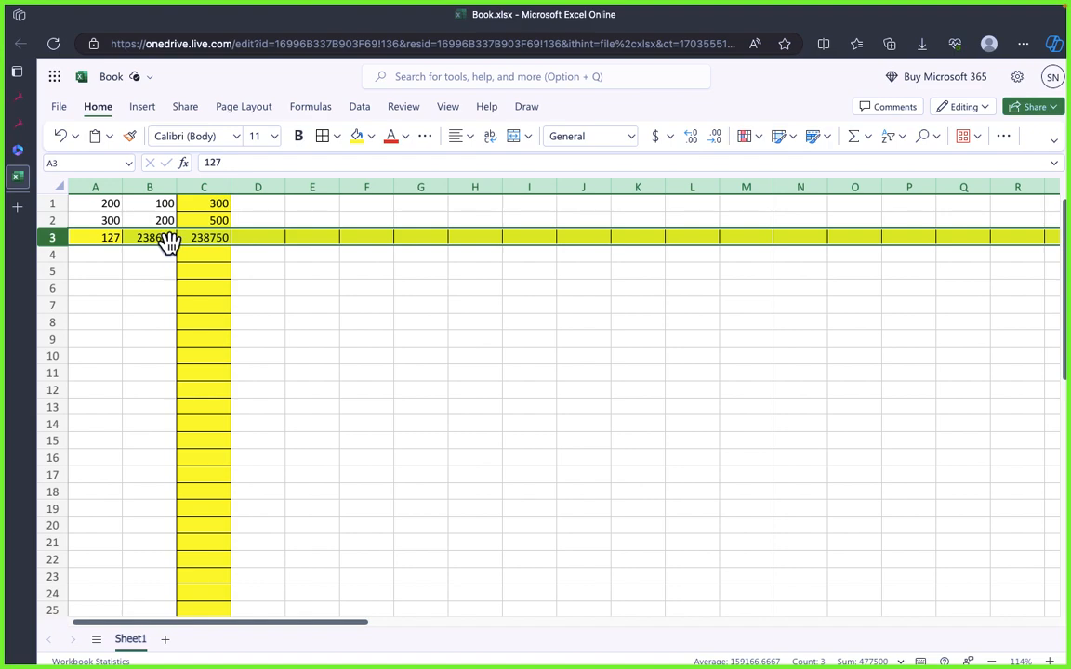
left_click(217, 237)
left_click(251, 283)
left_click(210, 237)
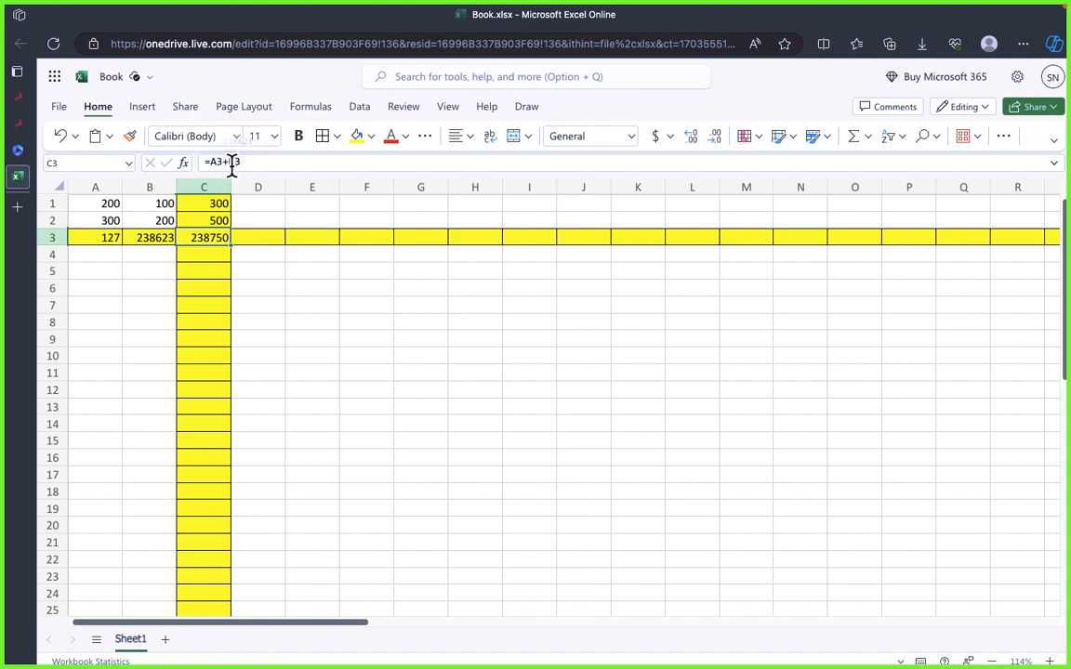
Step: Undo the borders and the yellow fills on column C and row 3
left_click(244, 267)
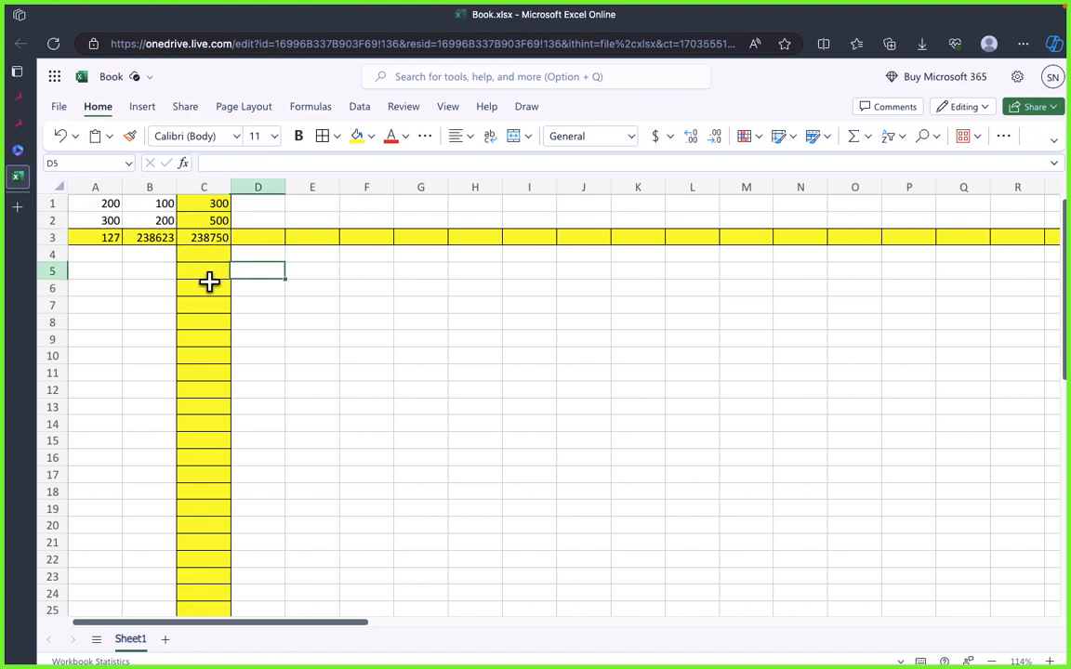
left_click(323, 326)
left_click(63, 138)
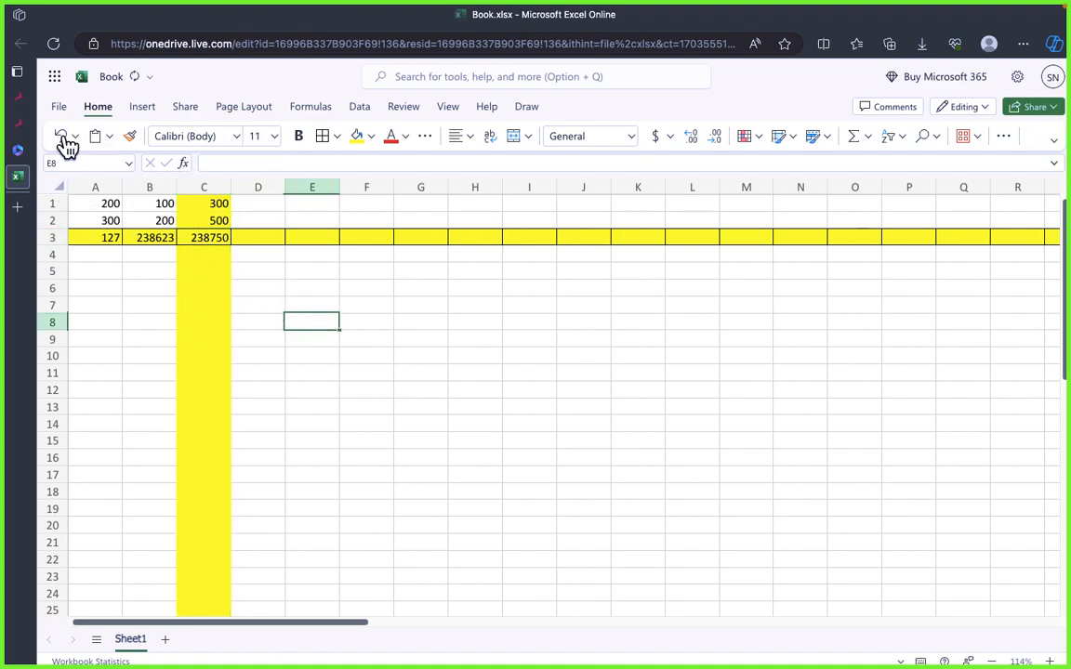
left_click(61, 138)
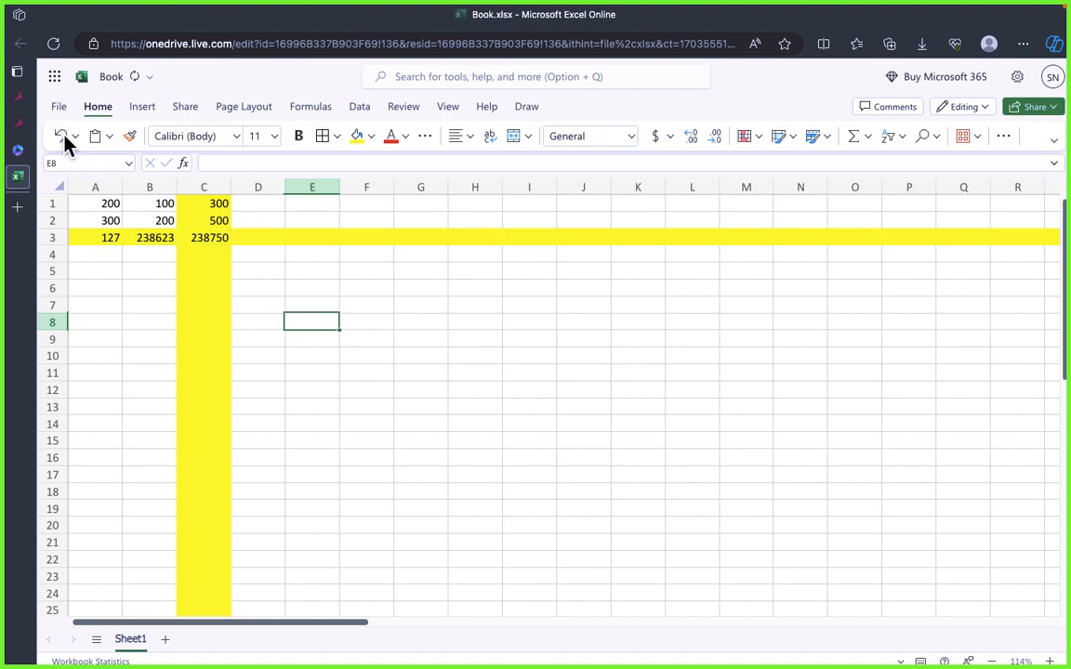
left_click(60, 138)
left_click(61, 138)
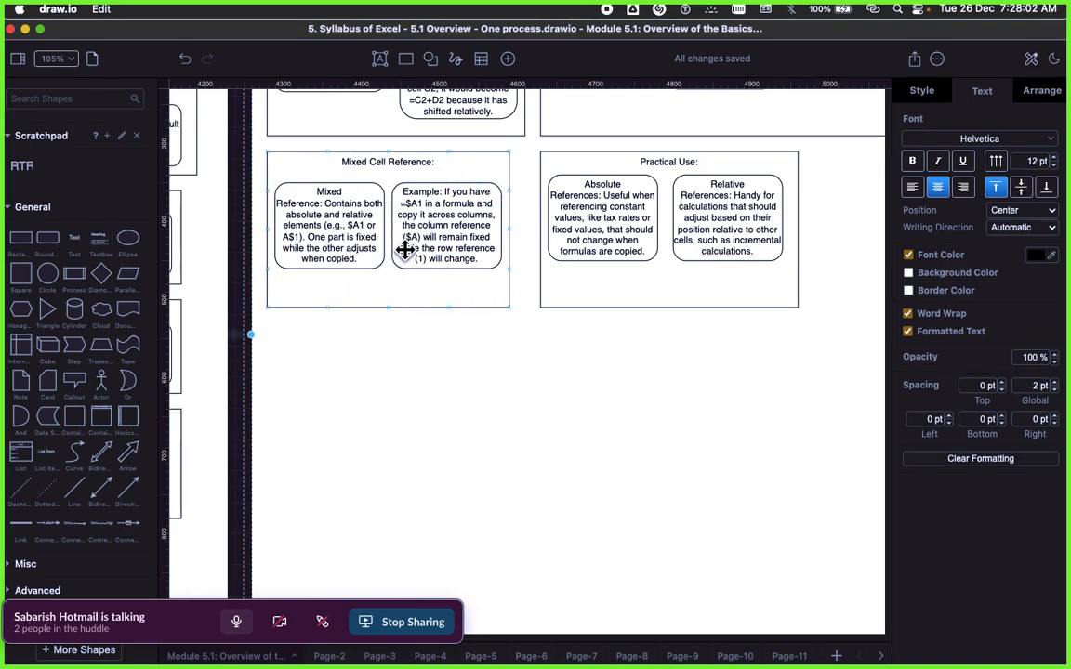
Step: In draw.io, shorten the Mixed Cell Reference container and move its two text boxes up beneath the heading
scroll(505, 357, "up", 3)
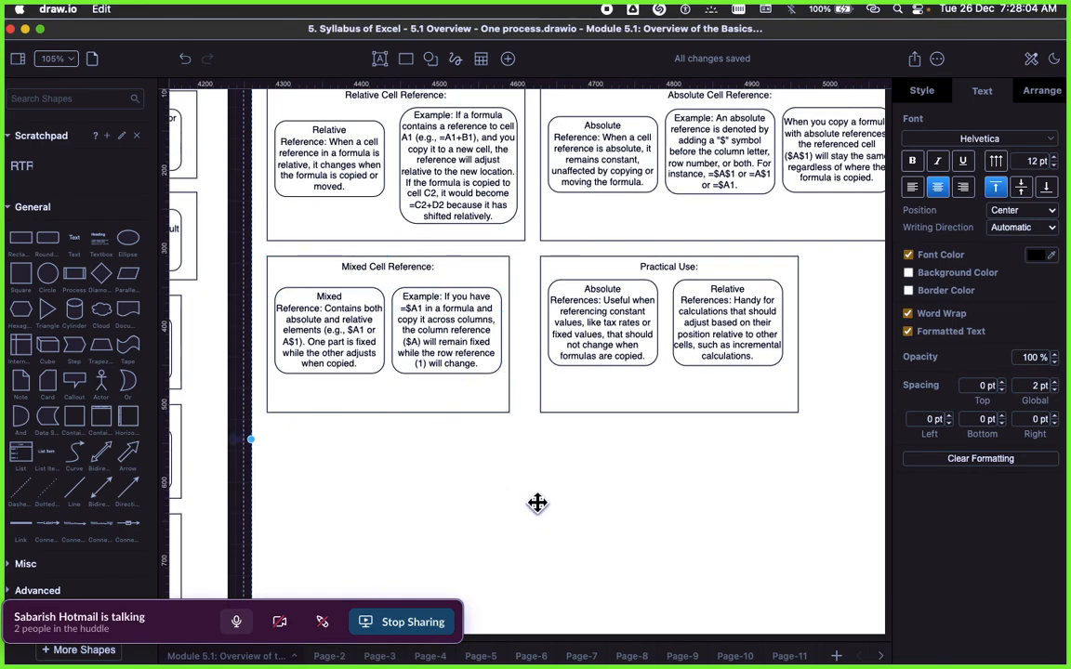
scroll(537, 503, "up", 1)
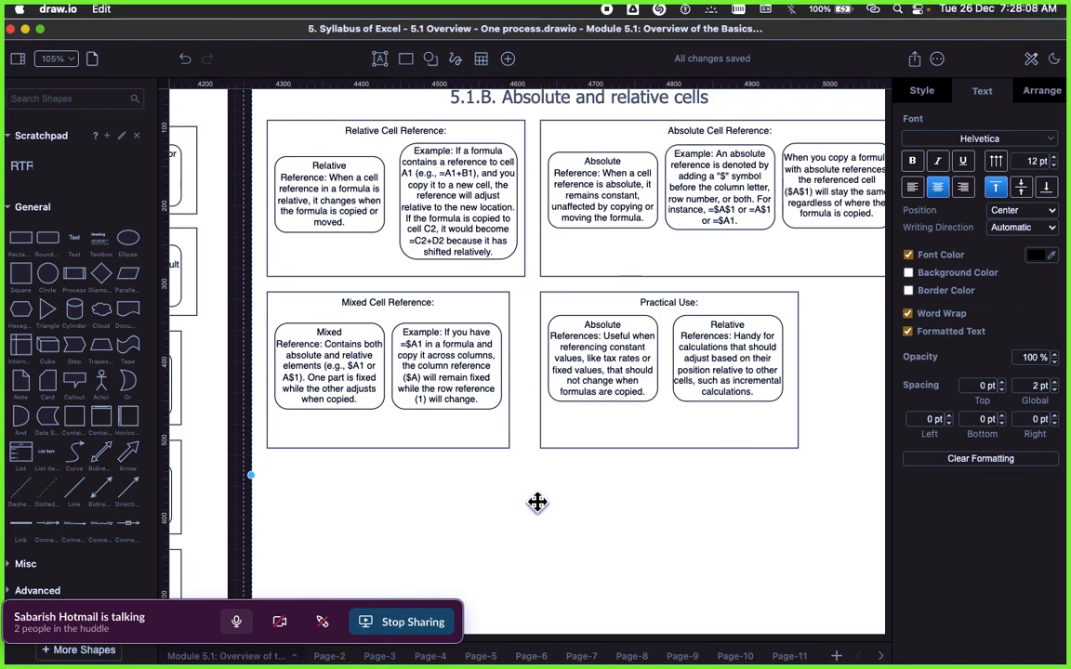
left_click(386, 296)
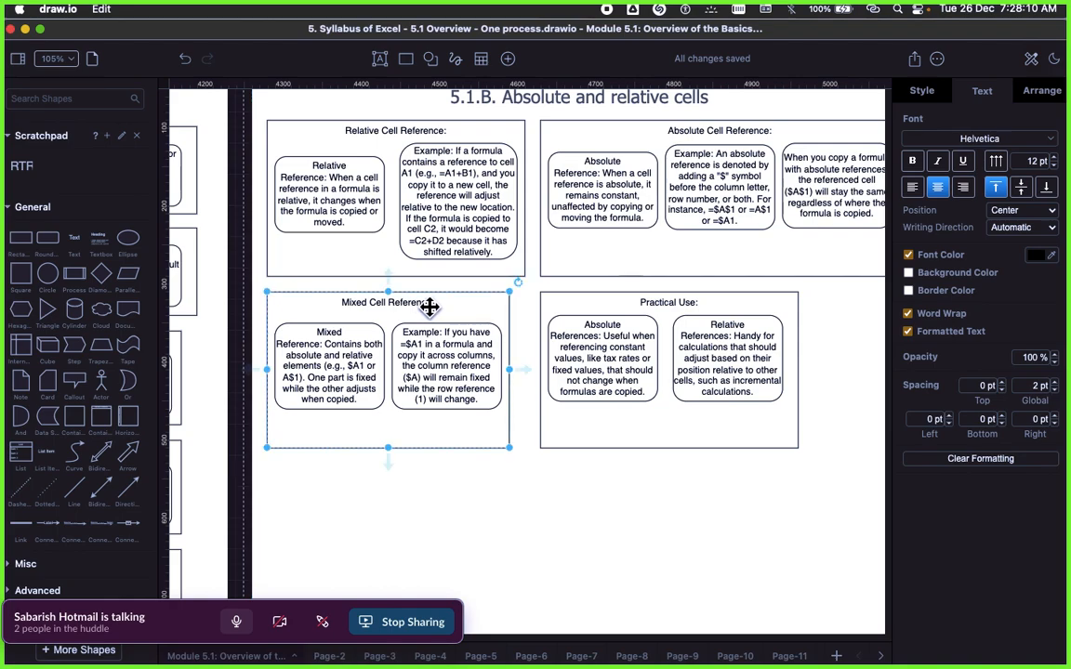
left_click_drag(385, 448, 385, 417)
left_click_drag(366, 377, 357, 361)
left_click_drag(442, 354, 446, 346)
left_click(399, 406)
left_click_drag(392, 416, 390, 406)
scroll(457, 456, "down", 3)
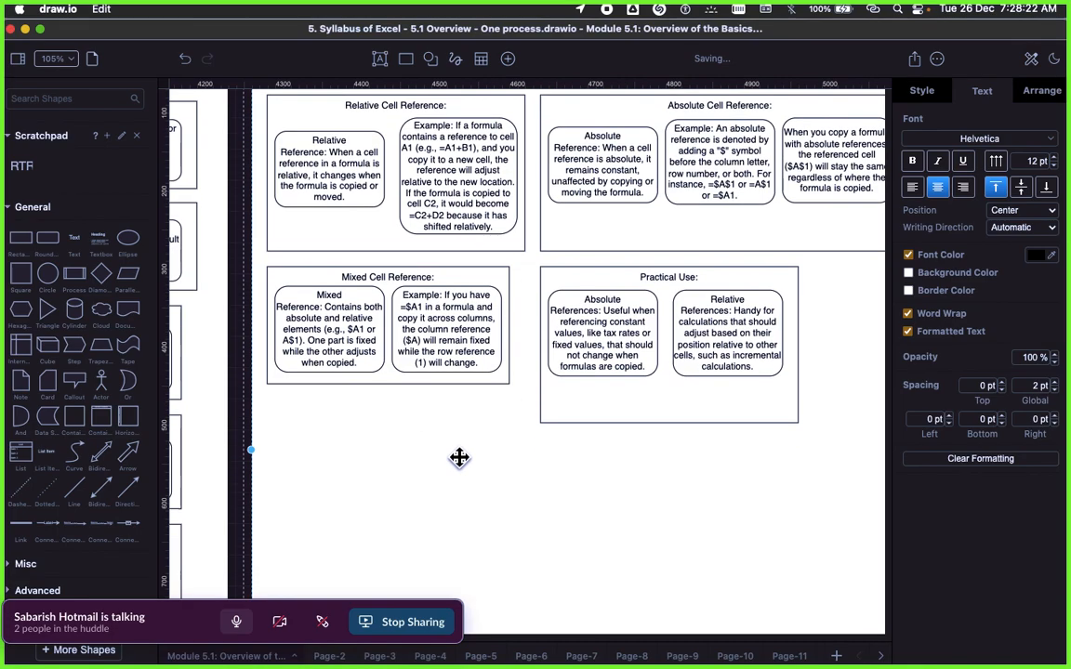
Step: Shorten the Practical Use container so its lower edge sits just below its two text boxes
scroll(493, 469, "up", 3)
scroll(471, 472, "right", 5)
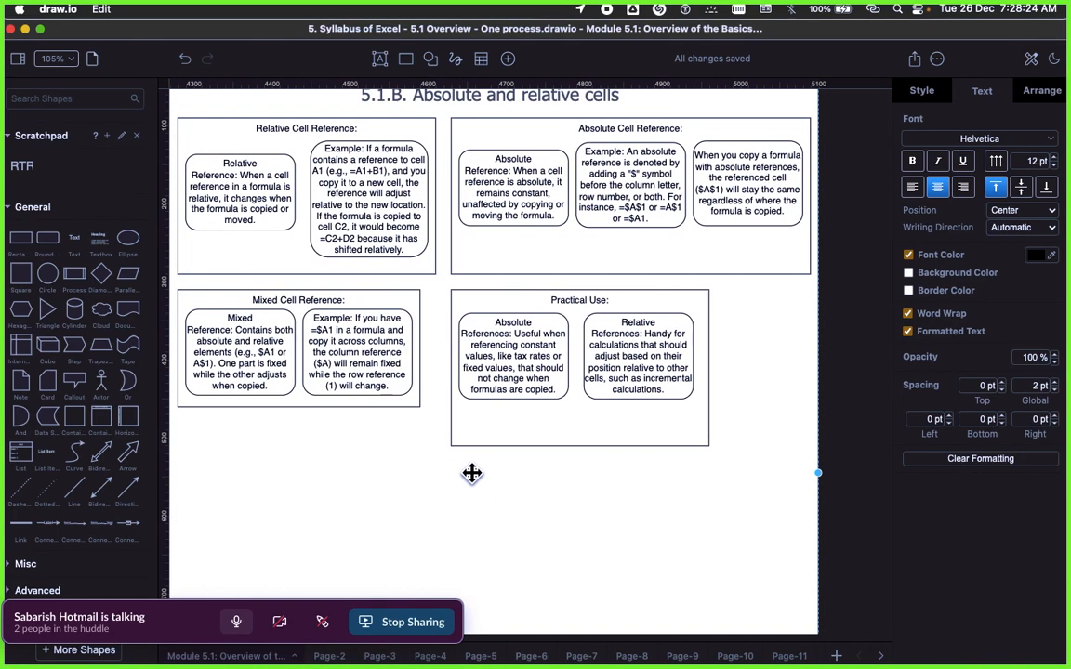
scroll(525, 466, "left", 5)
scroll(570, 459, "right", 4)
left_click(521, 299)
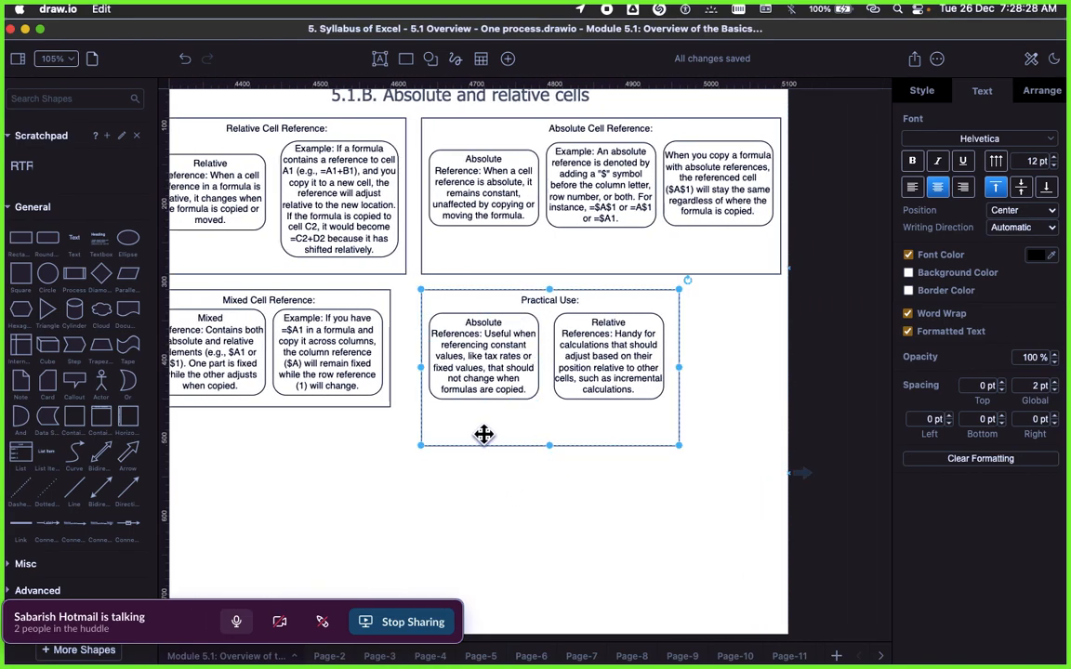
left_click(349, 462)
left_click(476, 377)
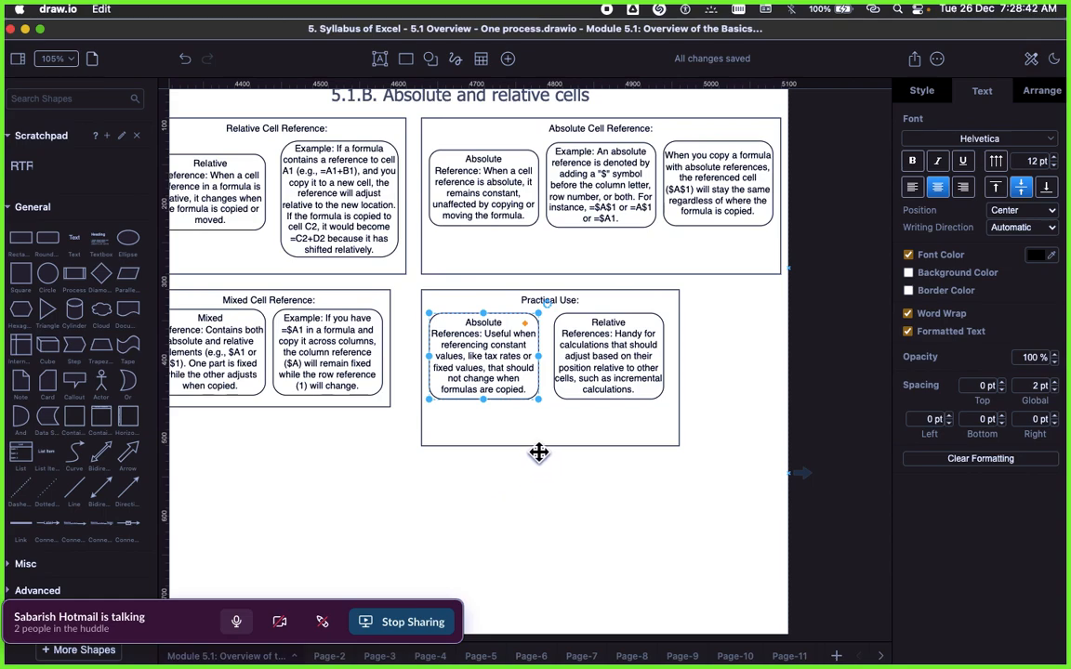
left_click(377, 451)
left_click(458, 388)
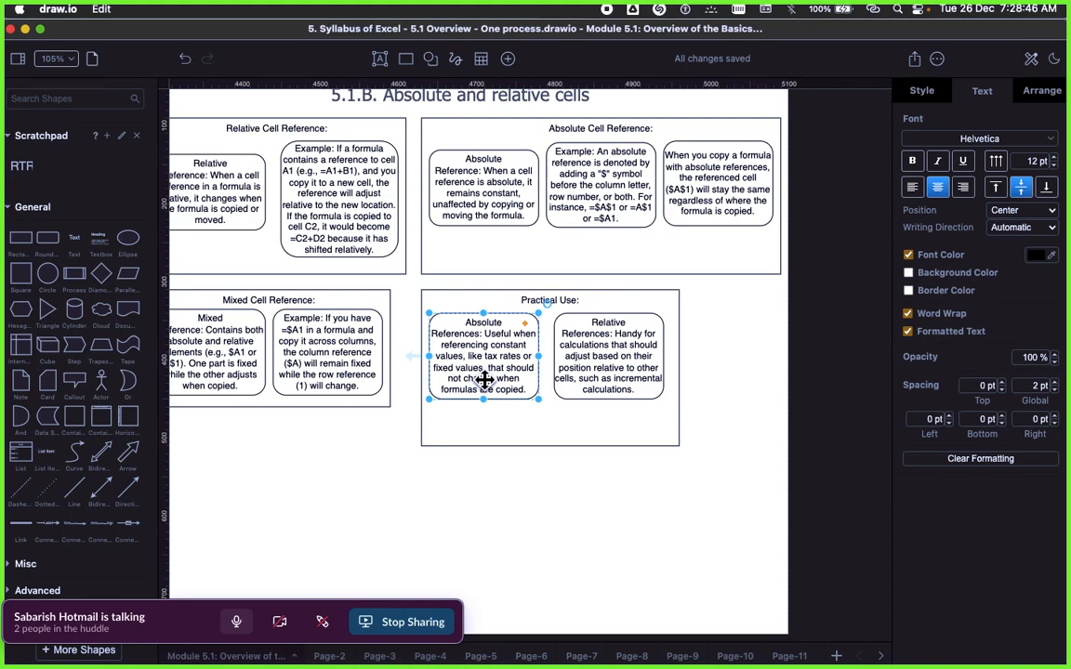
left_click(548, 433)
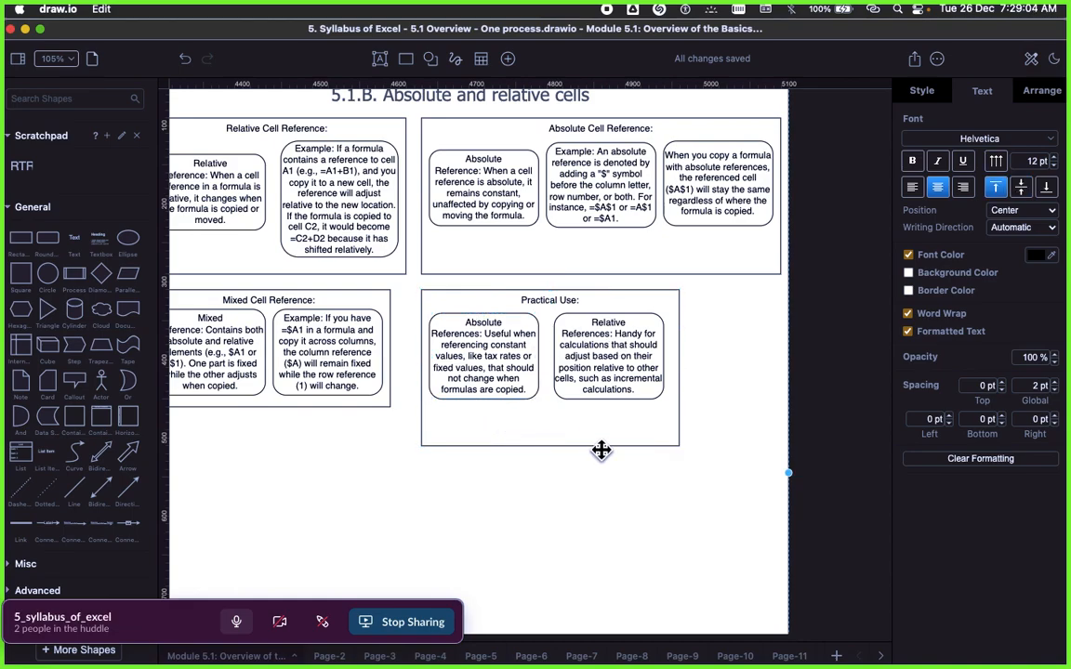
left_click_drag(549, 446, 551, 408)
left_click(558, 477)
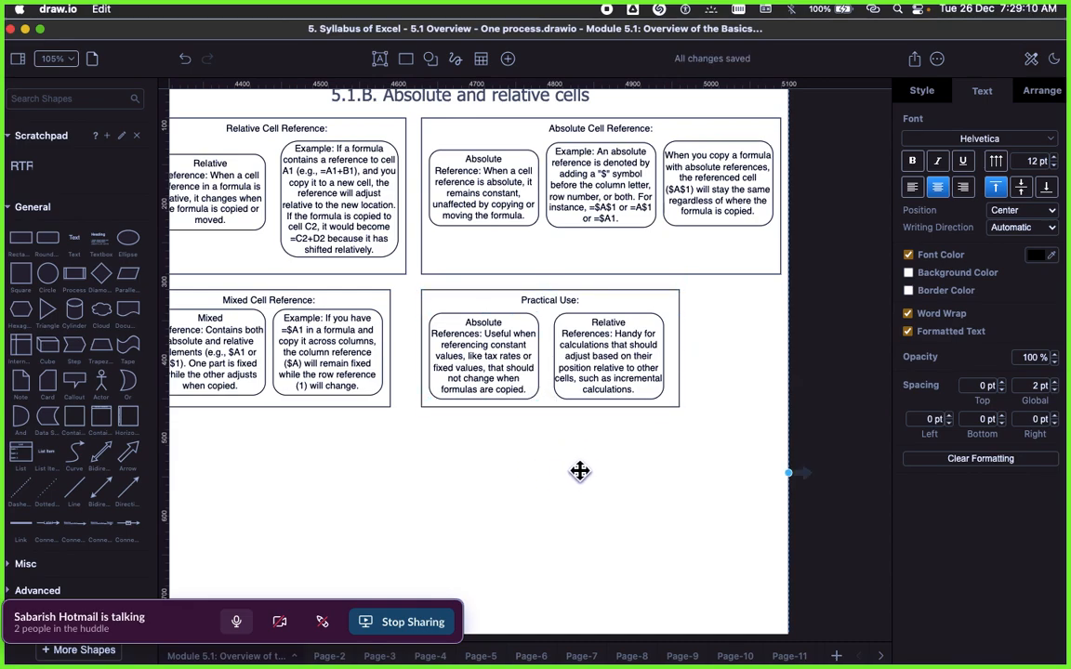
Step: Review the Absolute References and Relative References boxes under Practical Use, and the overall layout of the 5.1.B frame
left_click(449, 359)
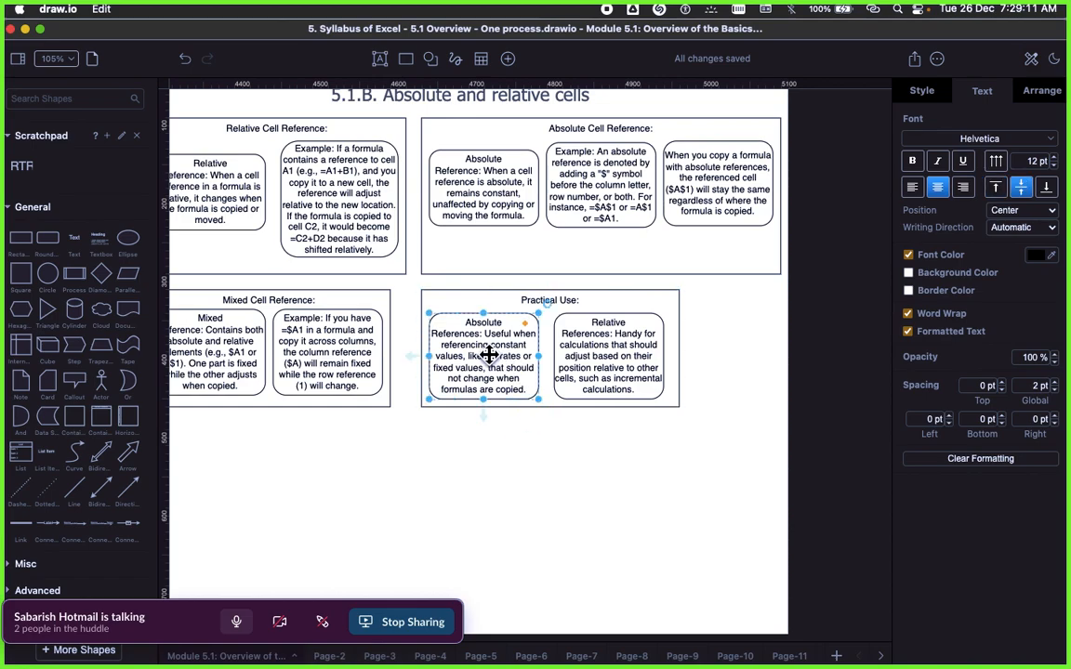
left_click(552, 445)
left_click(504, 372)
left_click(588, 463)
left_click(624, 357)
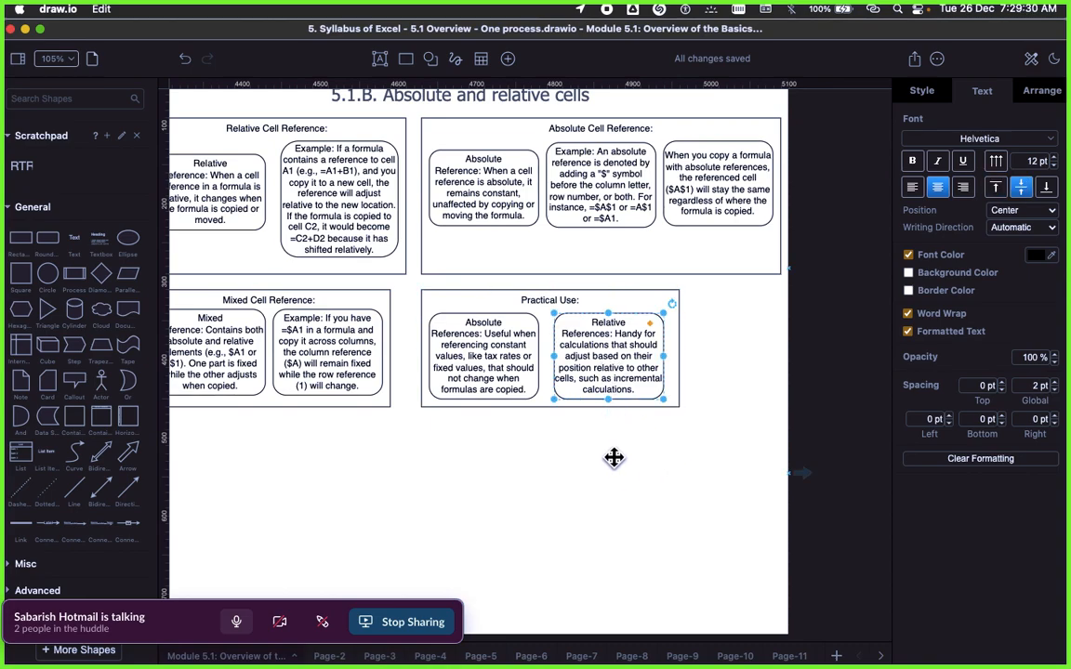
left_click(523, 429)
scroll(523, 429, "up", 2)
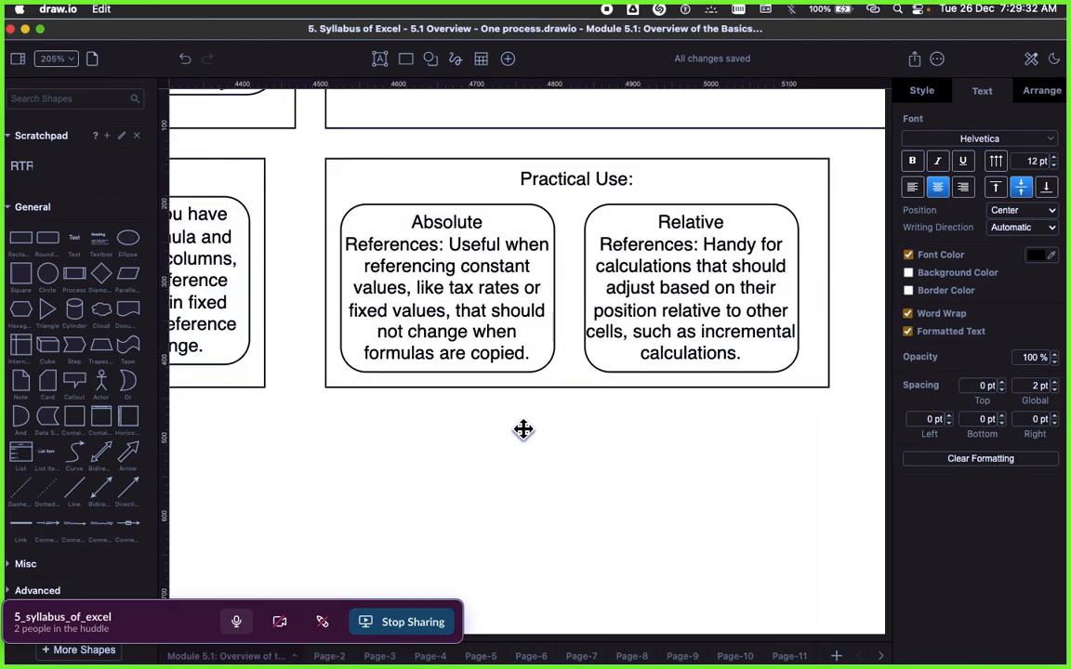
scroll(524, 430, "left", 4)
scroll(523, 430, "down", 1)
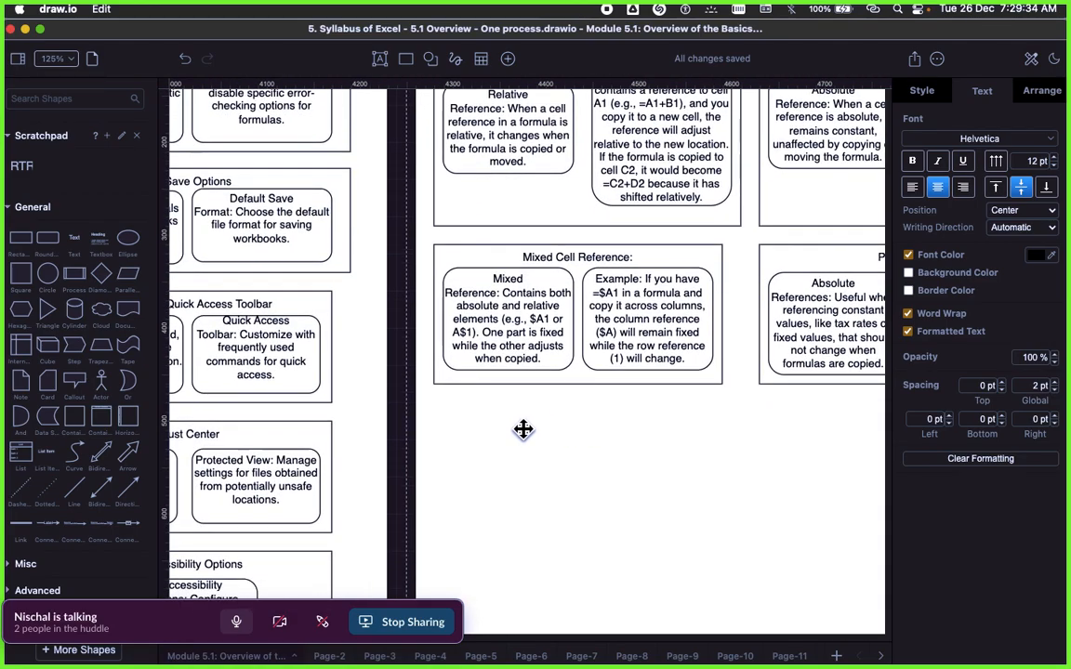
scroll(552, 420, "right", 2)
scroll(551, 420, "right", 1)
scroll(549, 420, "down", 5)
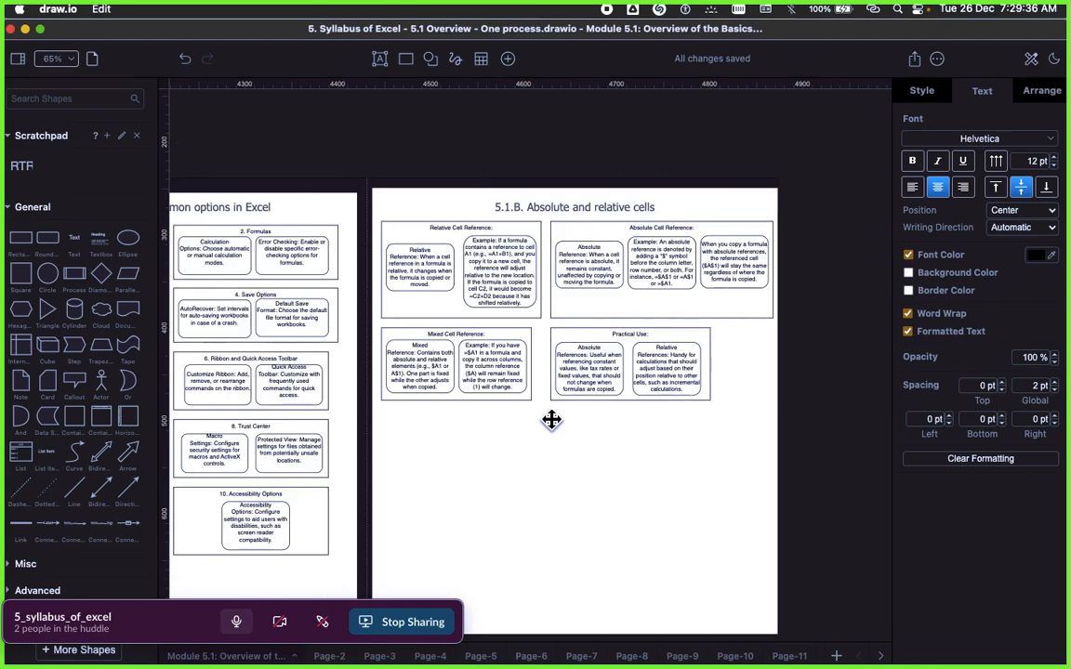
scroll(564, 406, "down", 3)
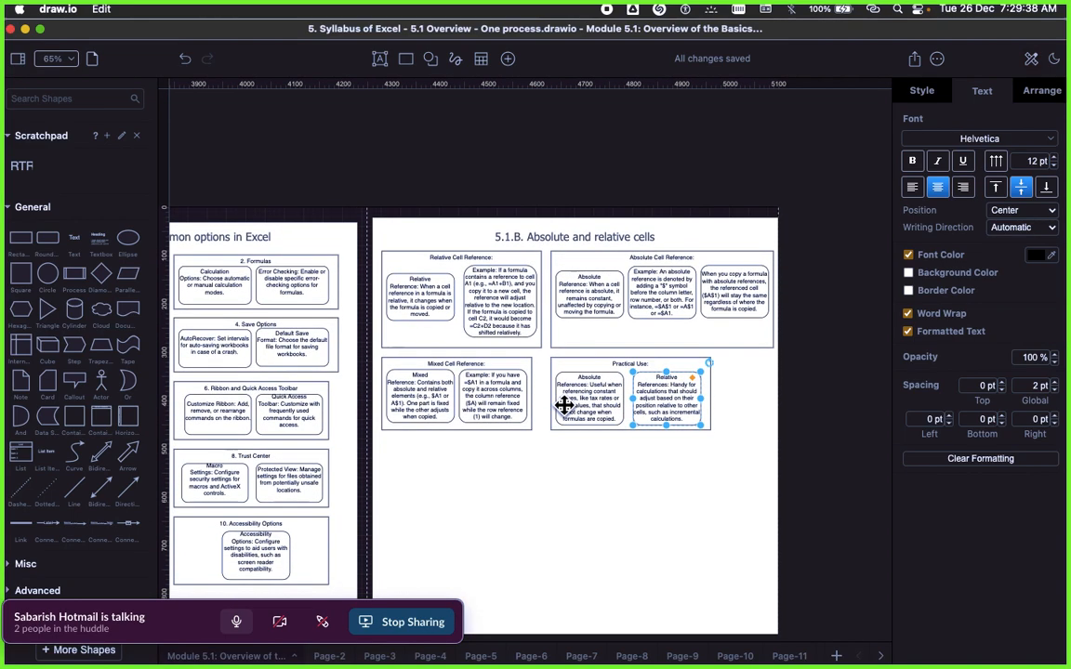
Step: Switch to the Signavio page in Microsoft Edge and close the description of 5.1B Absolute and relative cells
key("super+Tab")
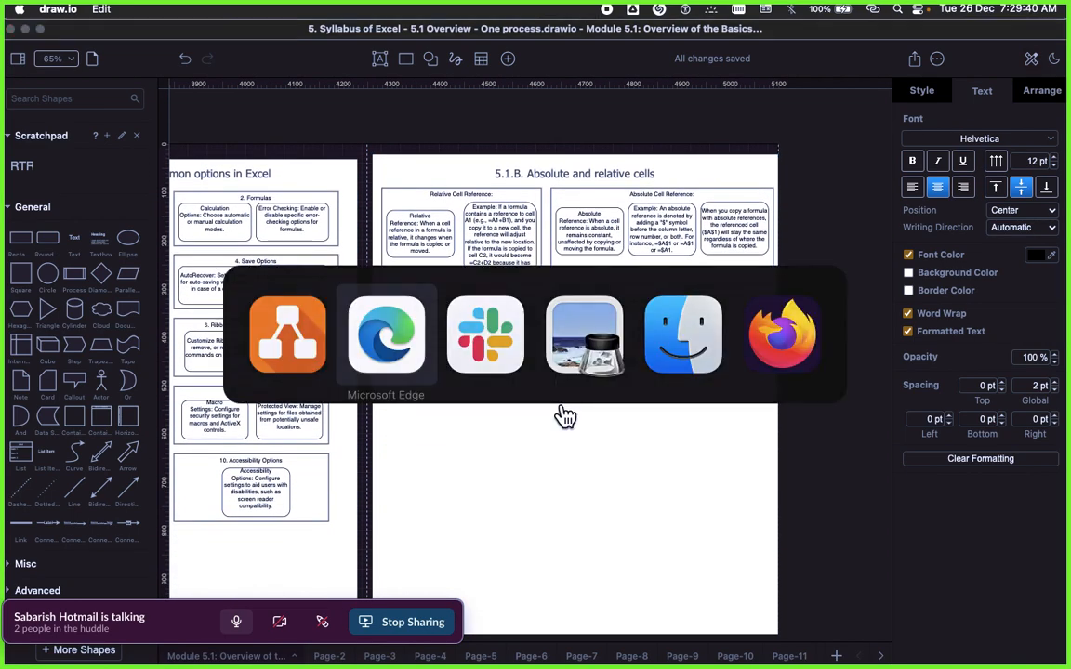
key("super+Tab")
key("super+Tab")
key("super+Tab")
key("super+Tab")
key("super+Tab")
key("super+Tab")
key("super+Tab")
key("super+Tab")
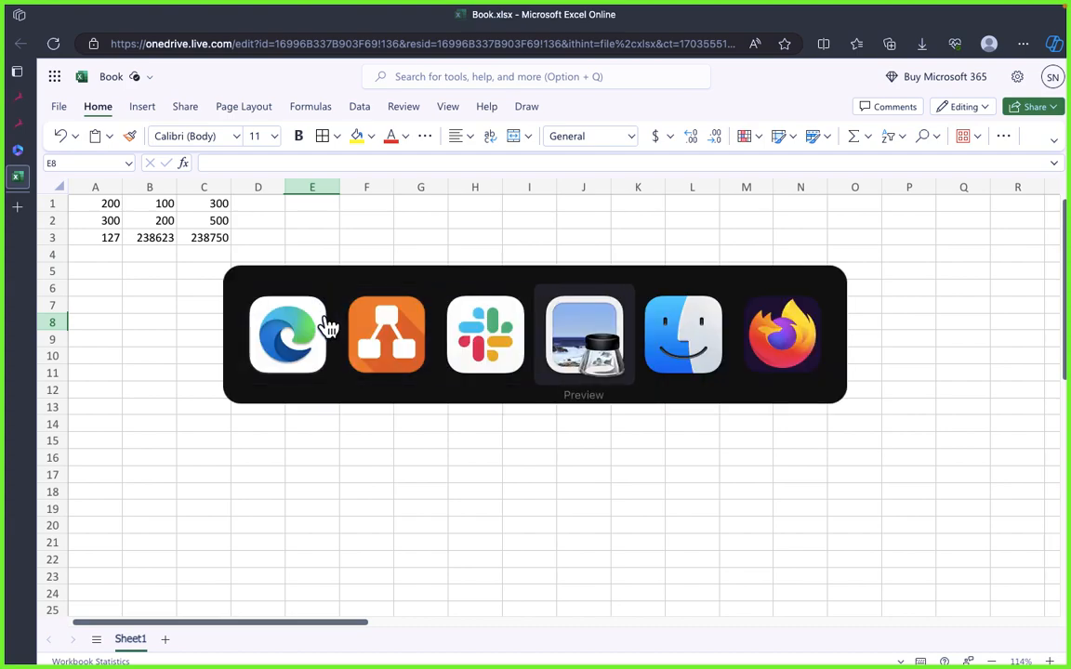
key("super+Tab")
key("super+Tab")
key("super+Tab")
key("super+Tab")
key("super+Tab")
key("super+Tab")
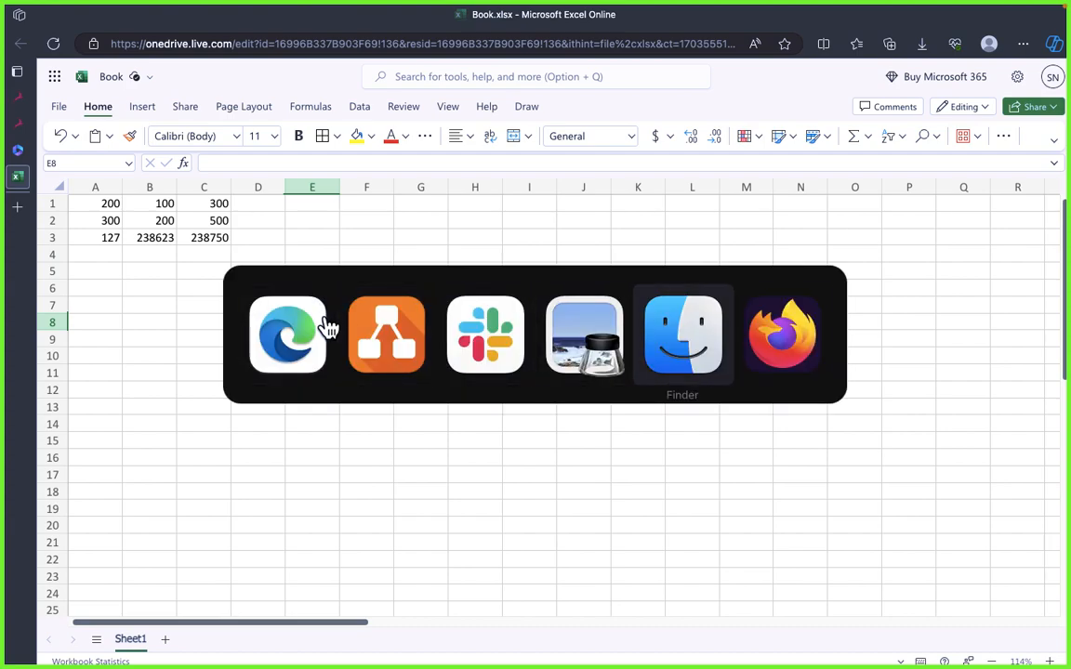
key("super+Tab")
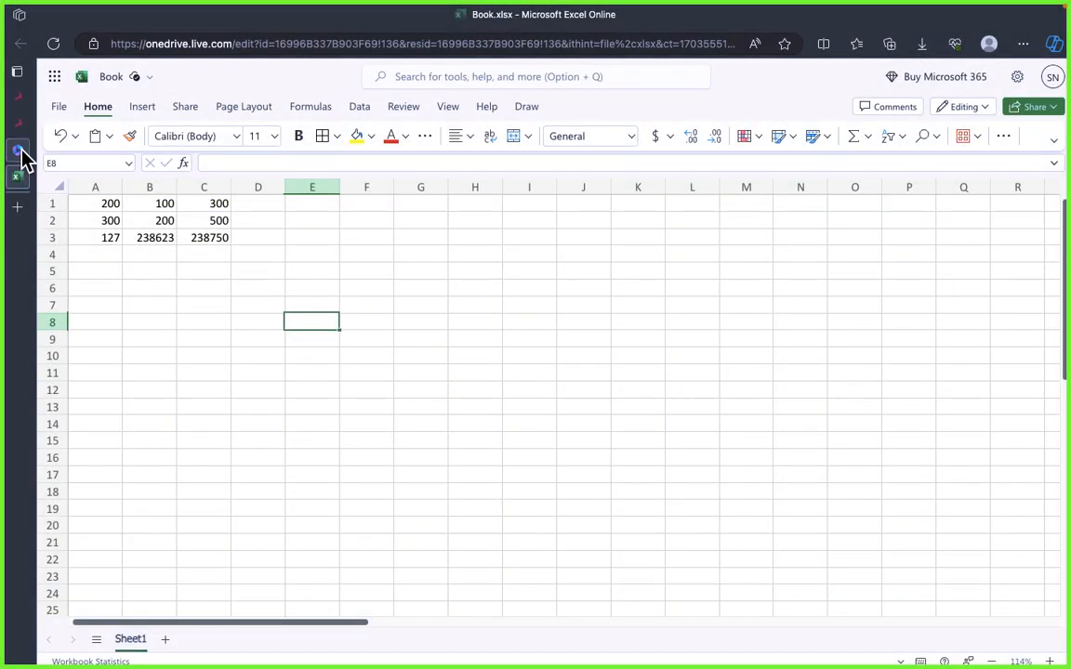
left_click(19, 125)
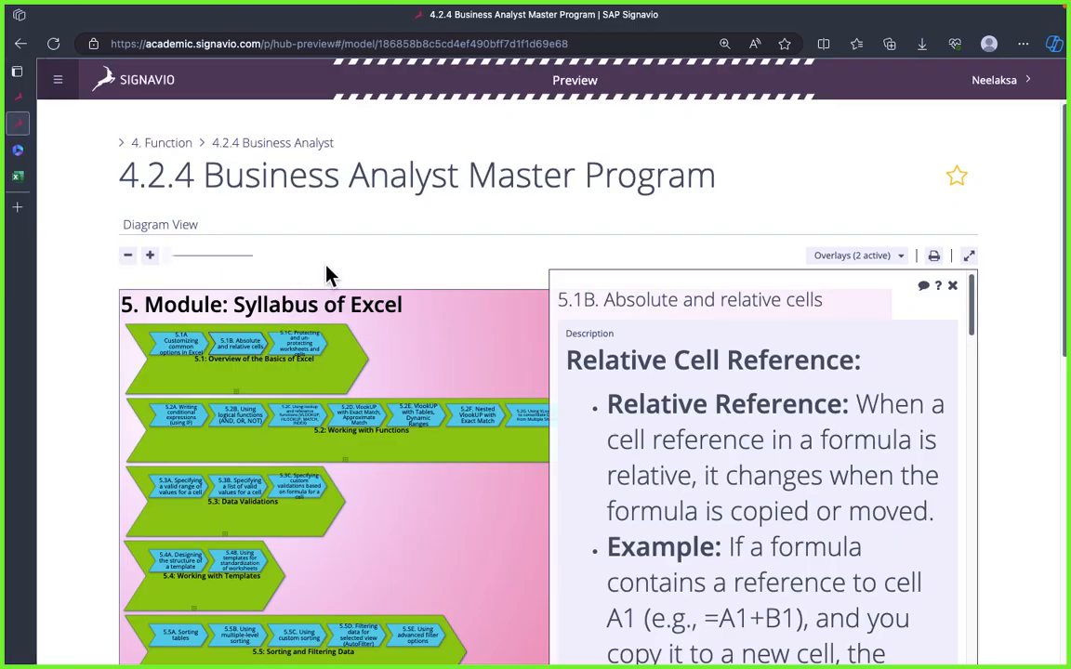
left_click(957, 289)
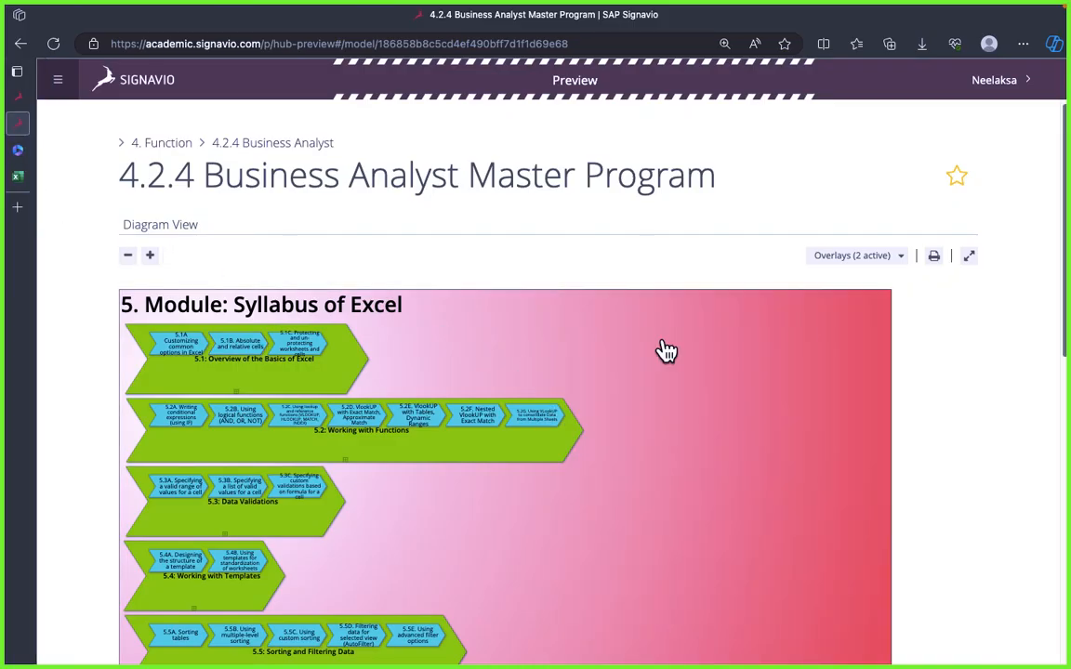
Step: Open and expand the description of 5.1C Protecting and un-protecting worksheets and cells, and select its title text
scroll(321, 350, "down", 1)
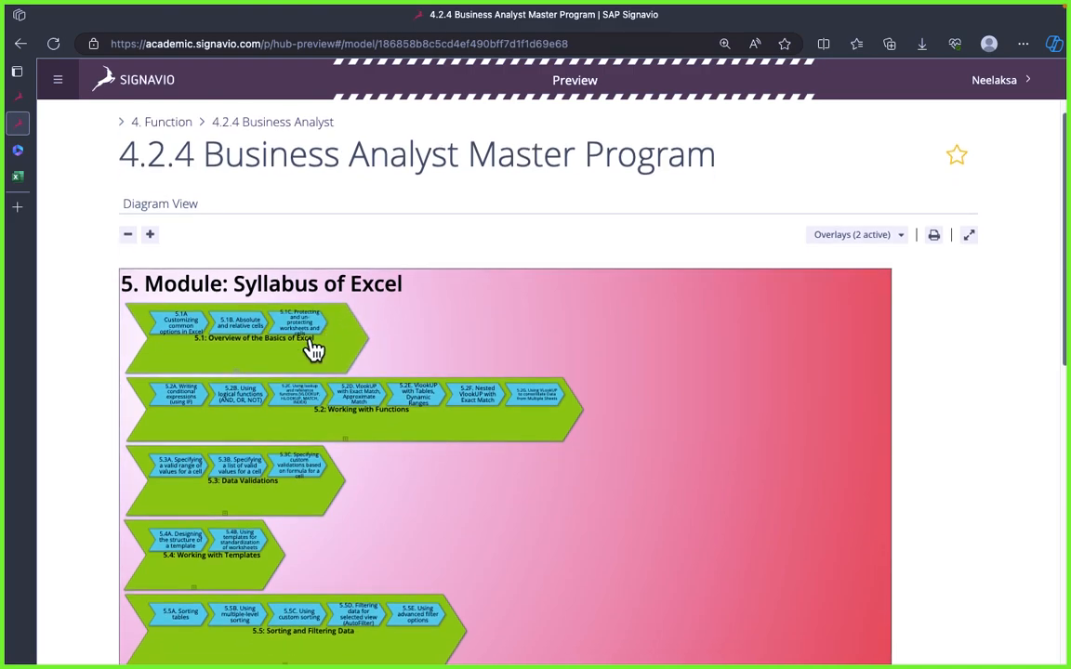
left_click(304, 326)
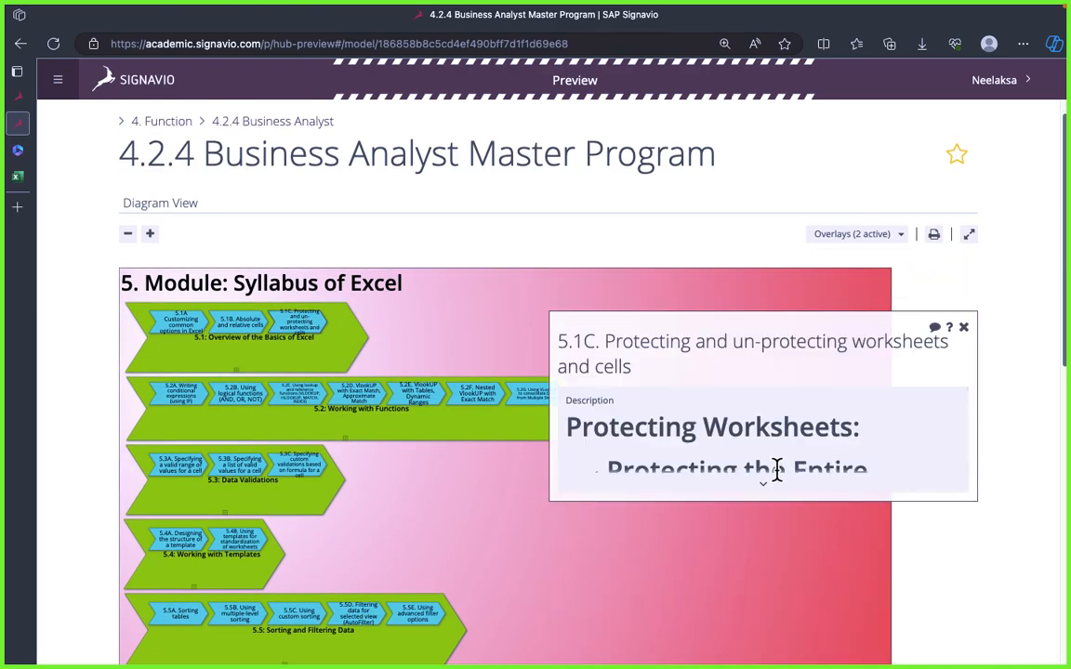
left_click(763, 487)
scroll(749, 451, "down", 1)
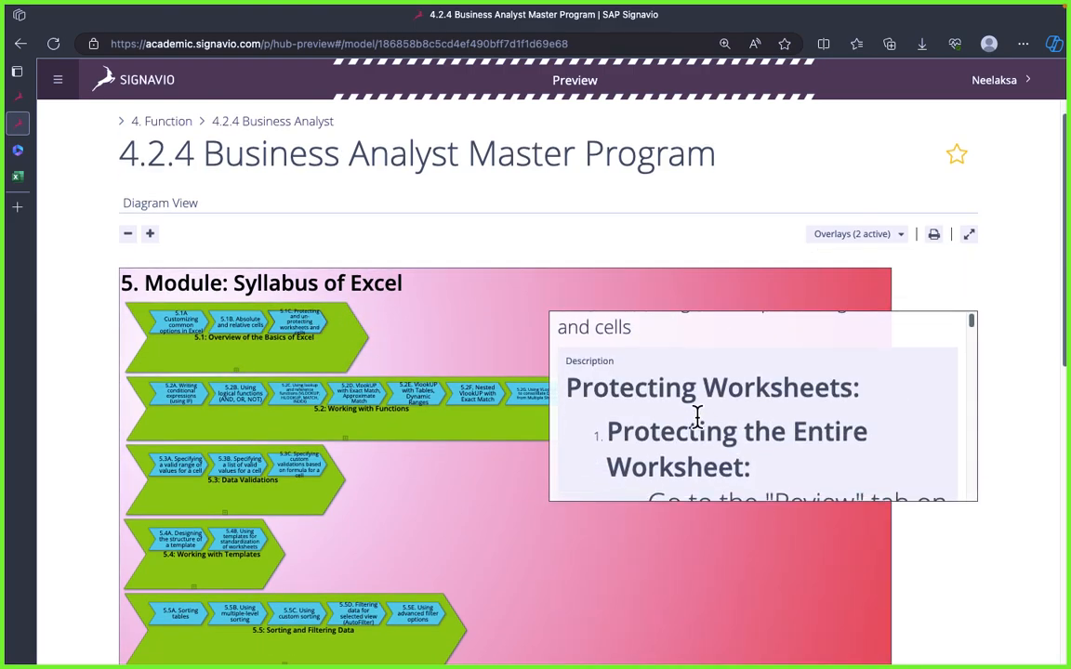
scroll(697, 415, "up", 1)
triple_click(653, 336)
key("super+c")
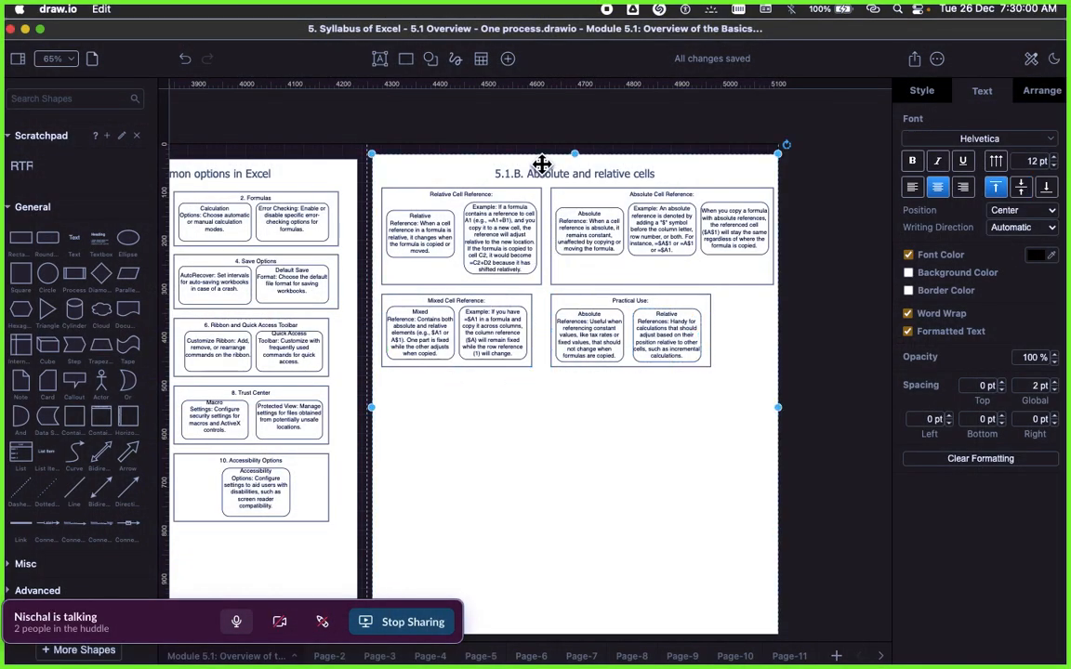
Step: Back in draw.io, shorten the 5.1.B frame so it ends just below the Mixed Cell Reference and Practical Use containers
scroll(599, 465, "down", 2)
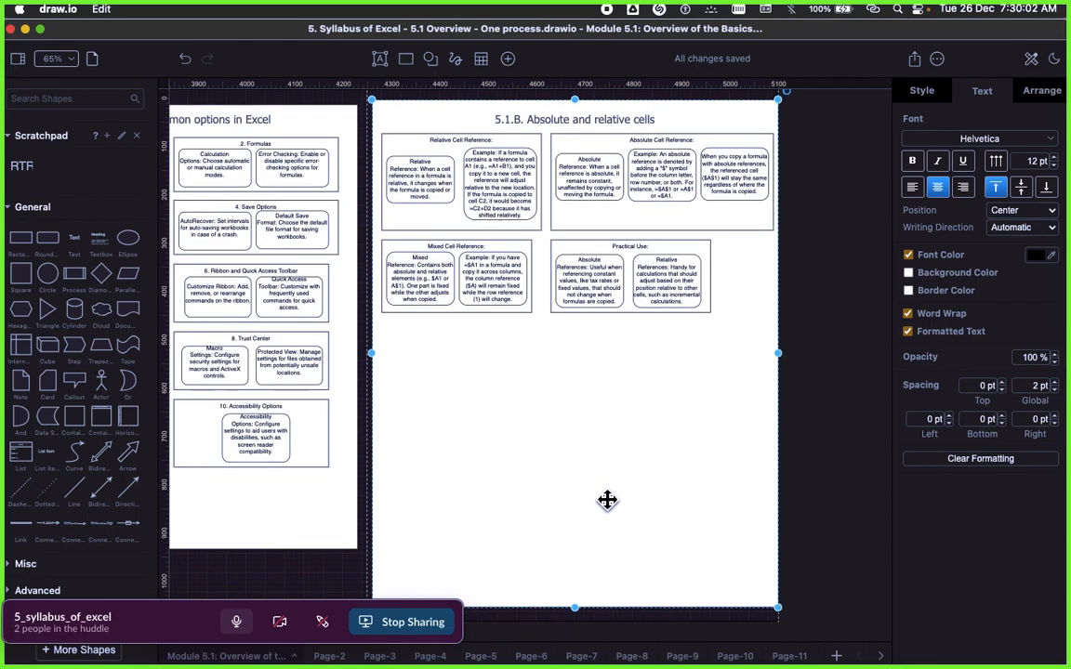
left_click_drag(576, 607, 573, 335)
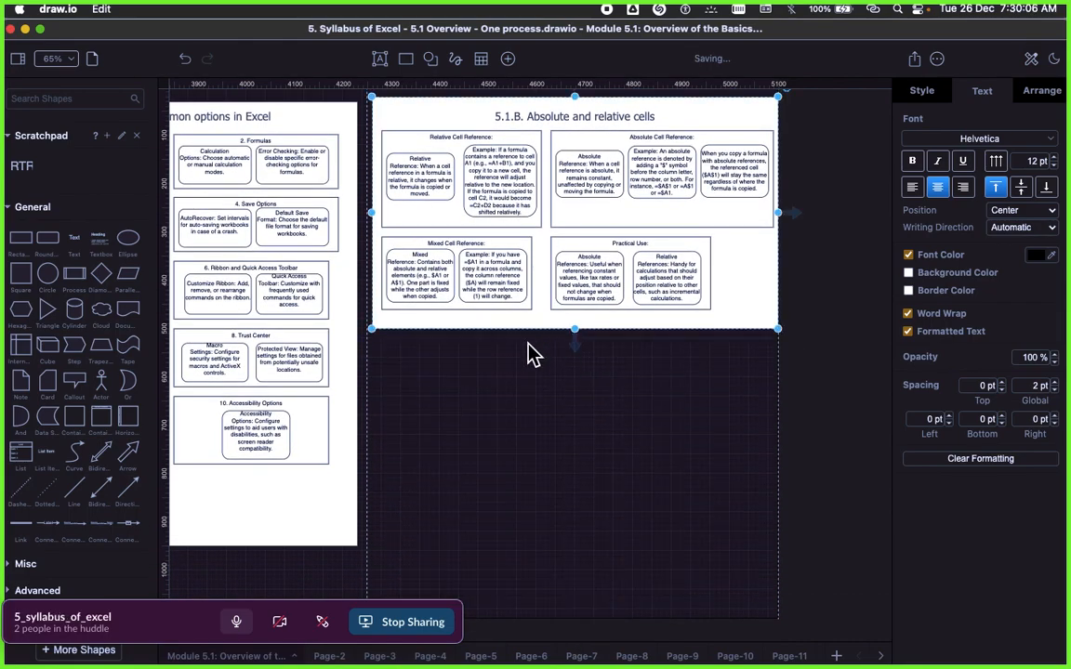
left_click(553, 398)
scroll(552, 397, "left", 2)
scroll(555, 395, "right", 3)
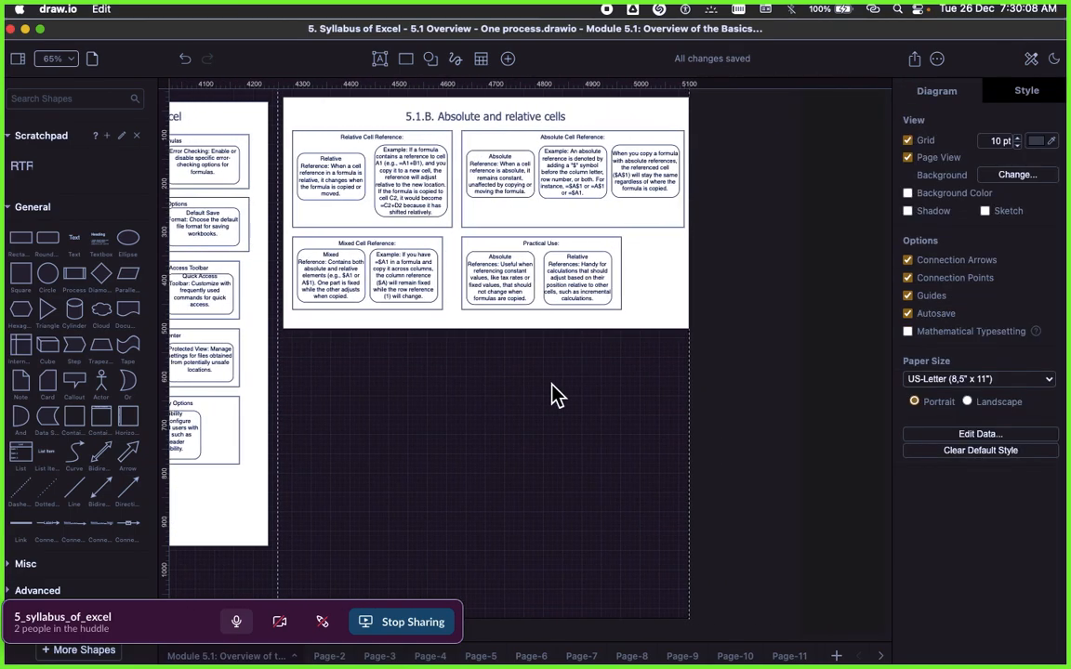
scroll(549, 279, "up", 1)
left_click(505, 167)
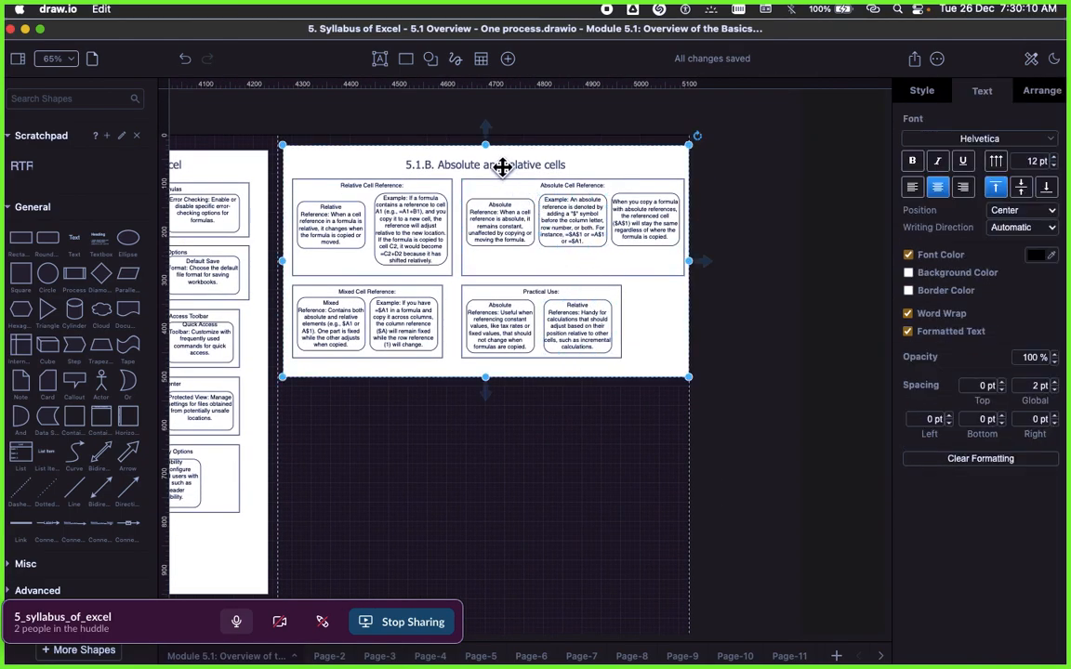
left_click(346, 111)
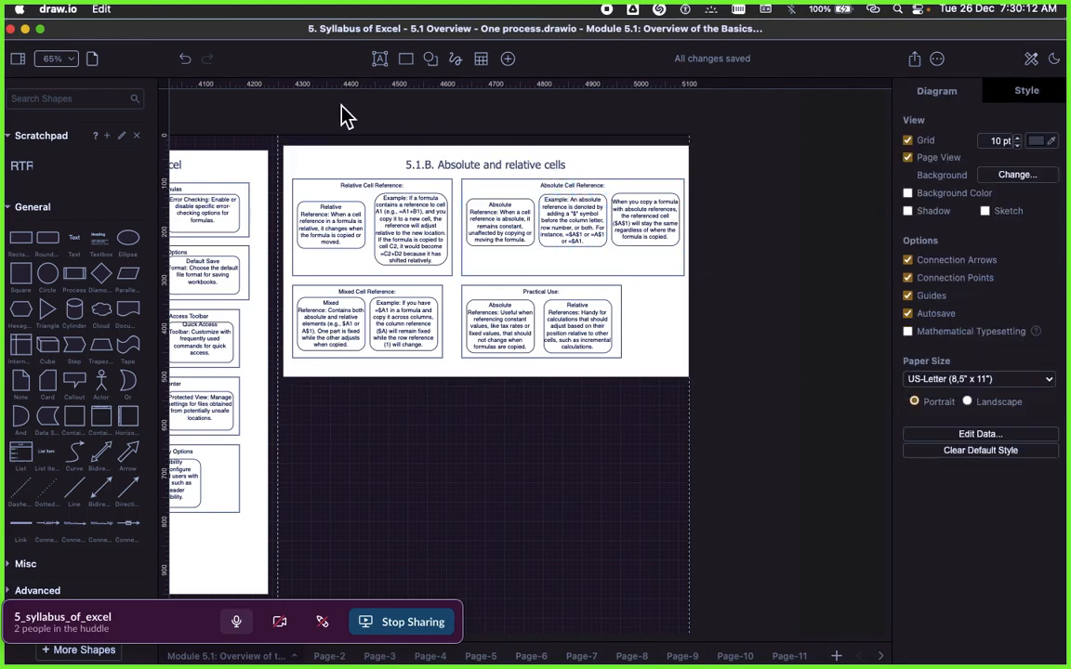
Step: Shift all containers in the 5.1.B frame slightly up and to the left, and narrow the frame to match their right margin
left_click_drag(289, 118, 691, 407)
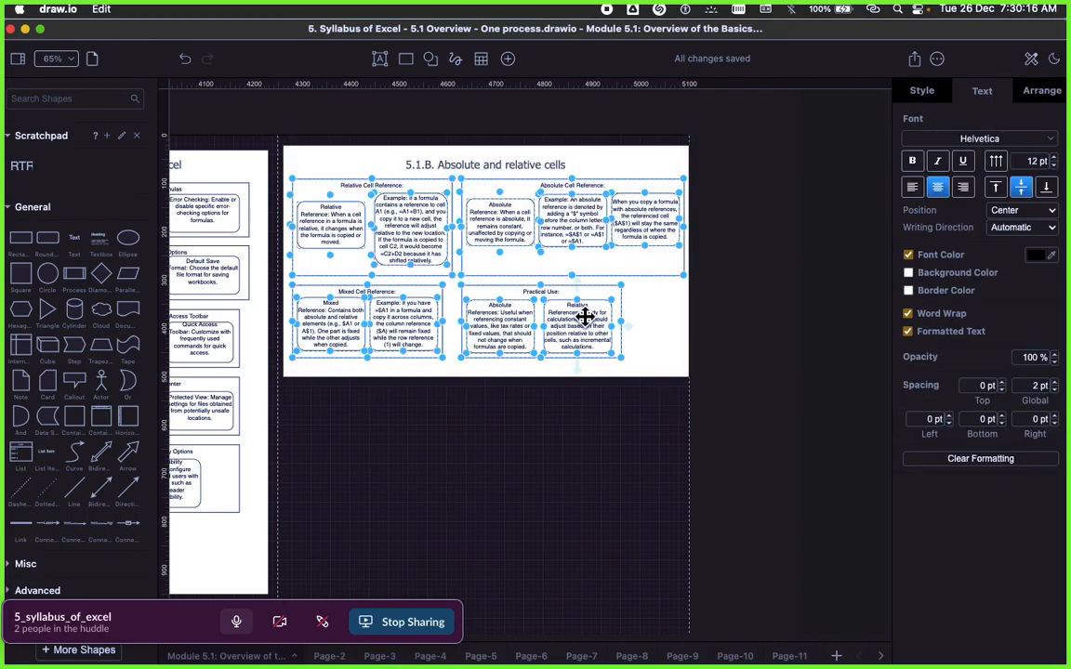
left_click_drag(583, 317, 578, 316)
left_click(705, 358)
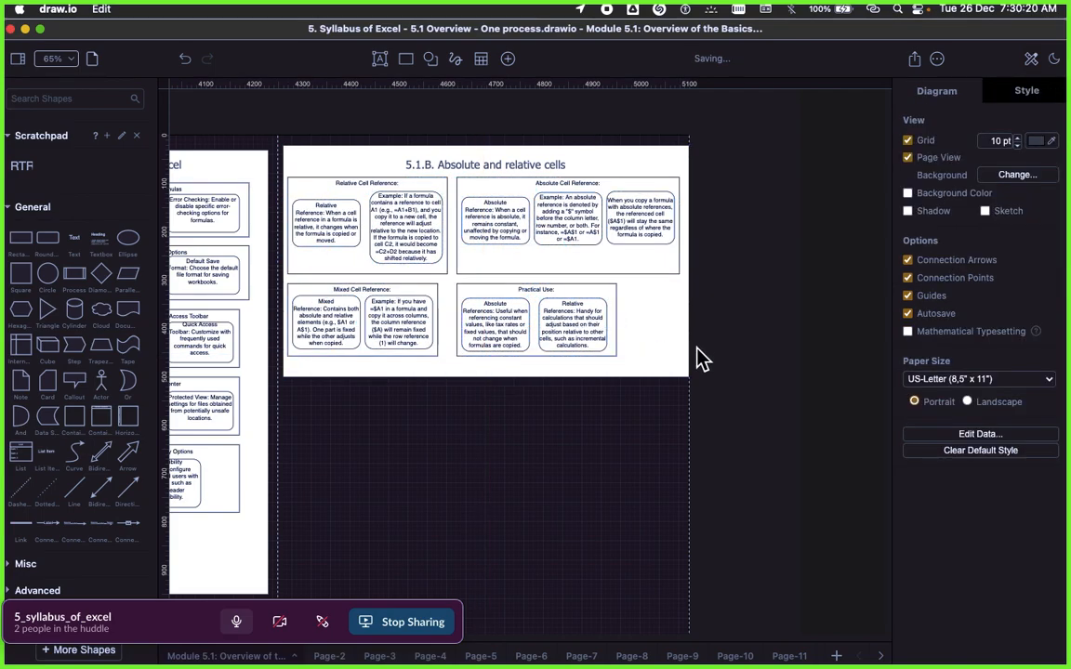
left_click(683, 341)
left_click_drag(688, 262, 681, 260)
left_click(716, 284)
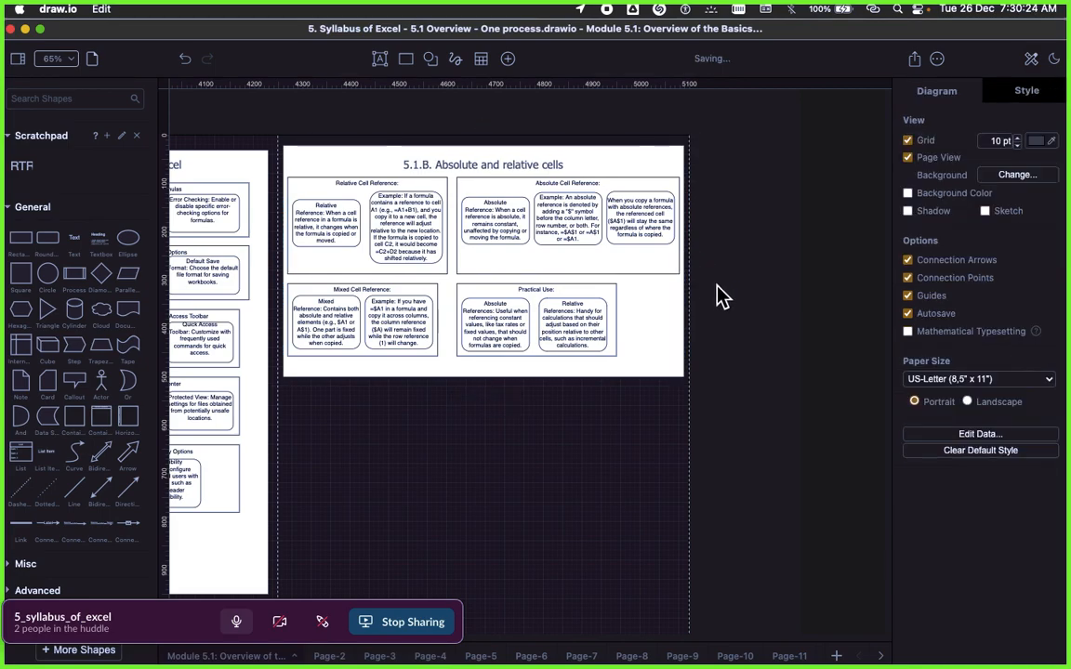
Step: Duplicate the 5.1.B frame without its containers and place the copy directly to the right of the original
scroll(717, 285, "right", 2)
left_click(516, 163)
right_click(518, 164)
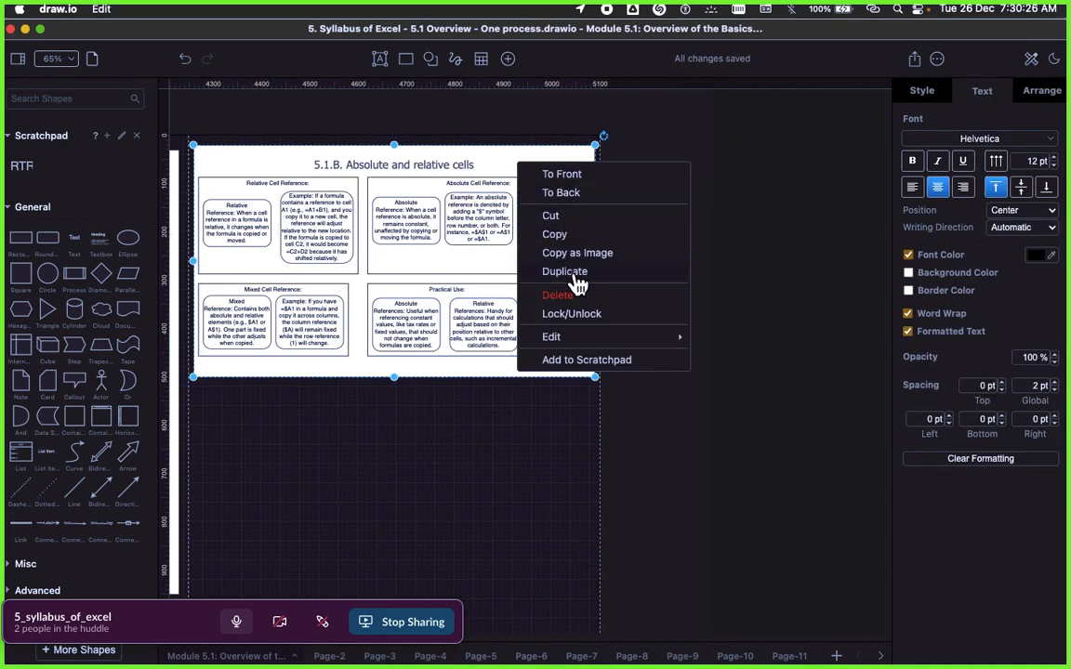
left_click(577, 276)
left_click_drag(588, 220, 875, 229)
scroll(738, 238, "right", 3)
scroll(737, 238, "right", 2)
Step: Replace the duplicated frame's title with the copied "5.1C. Protecting and un-protecting worksheets and cells"
double_click(572, 232)
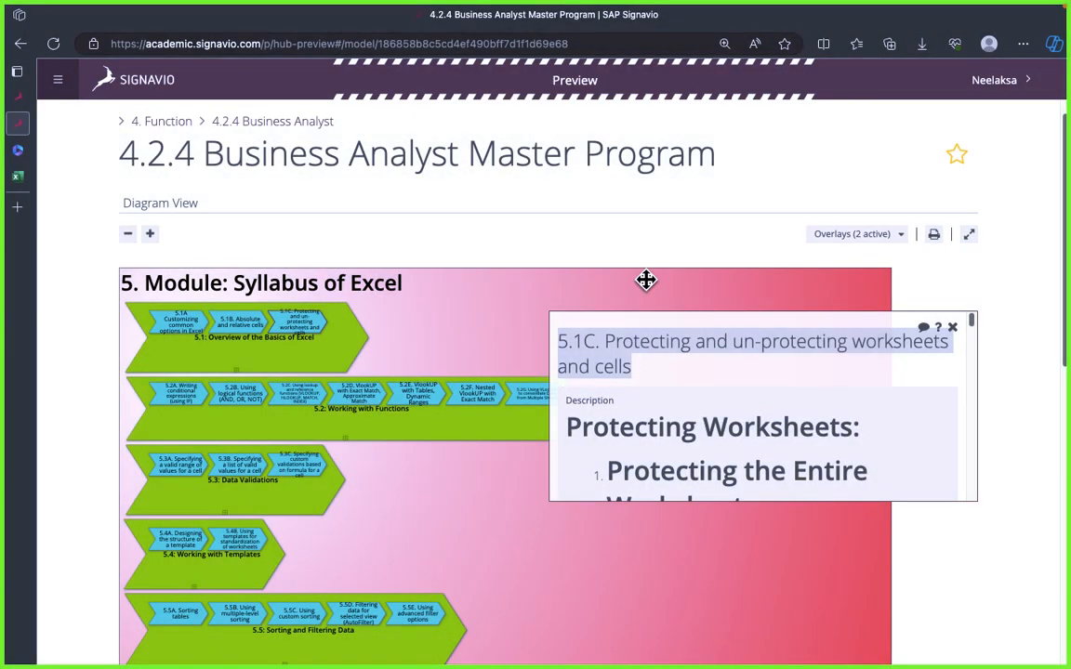
left_click(687, 347)
triple_click(696, 345)
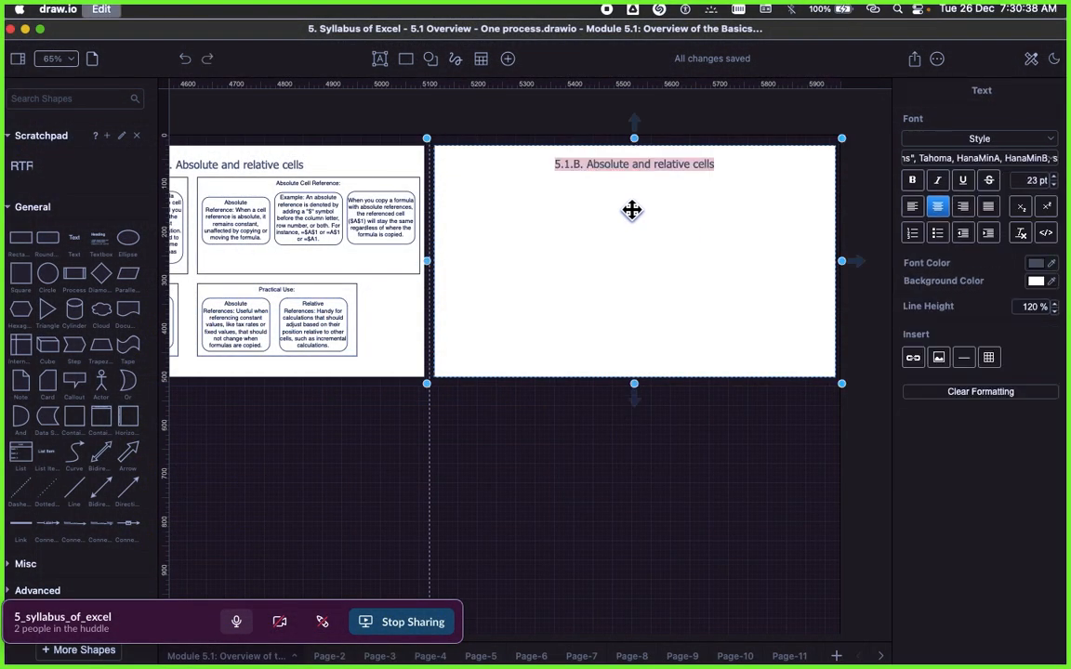
key("super+v")
left_click(457, 406)
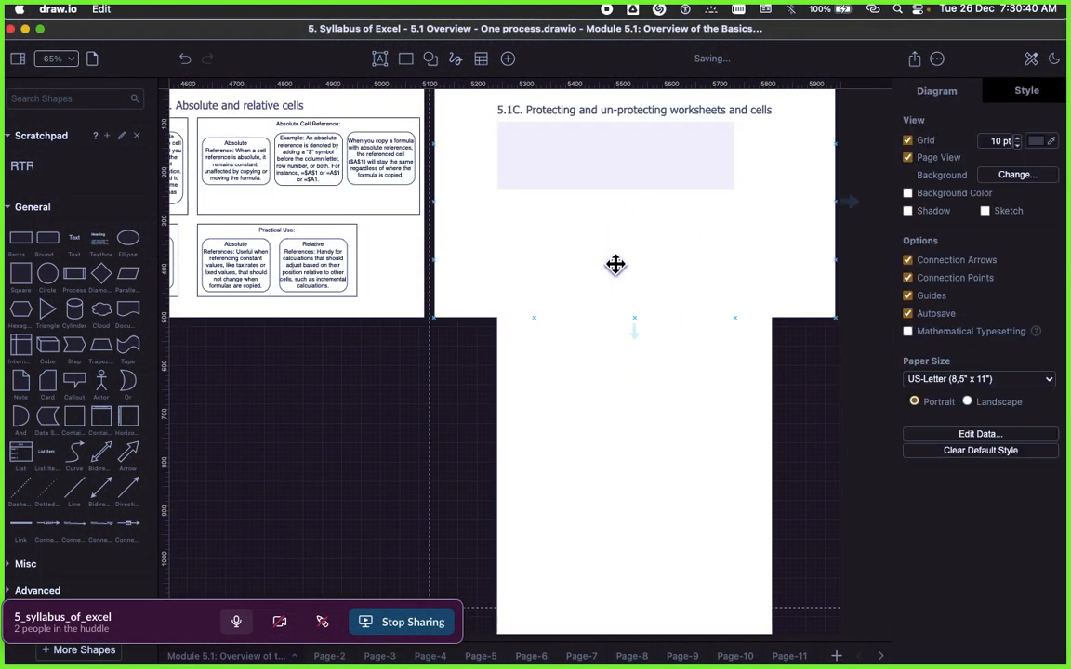
scroll(669, 316, "up", 2)
Step: Remove the leftover pasted description block beneath the title of the 5.1C frame
left_click(633, 277)
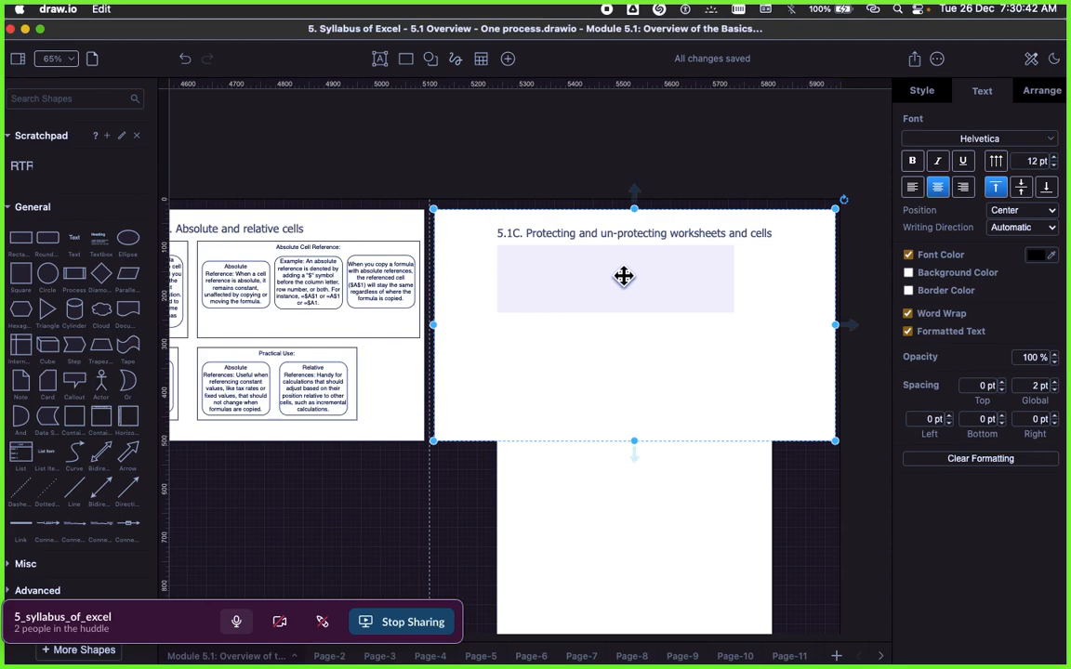
double_click(624, 278)
scroll(625, 286, "down", 2)
key("Right")
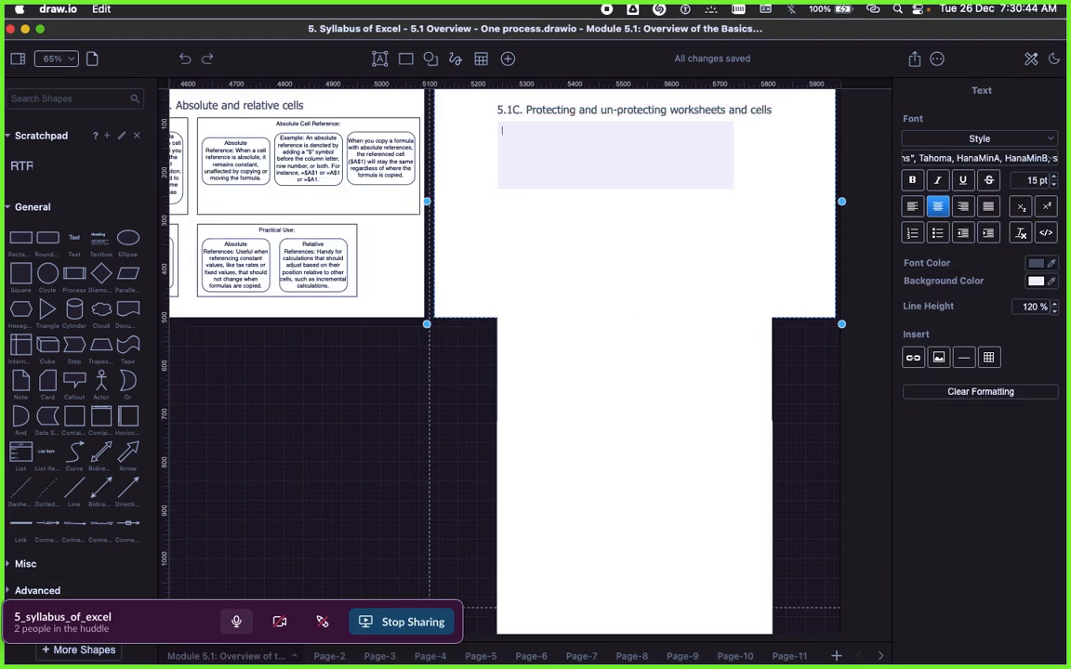
key("BackSpace")
left_click(569, 256)
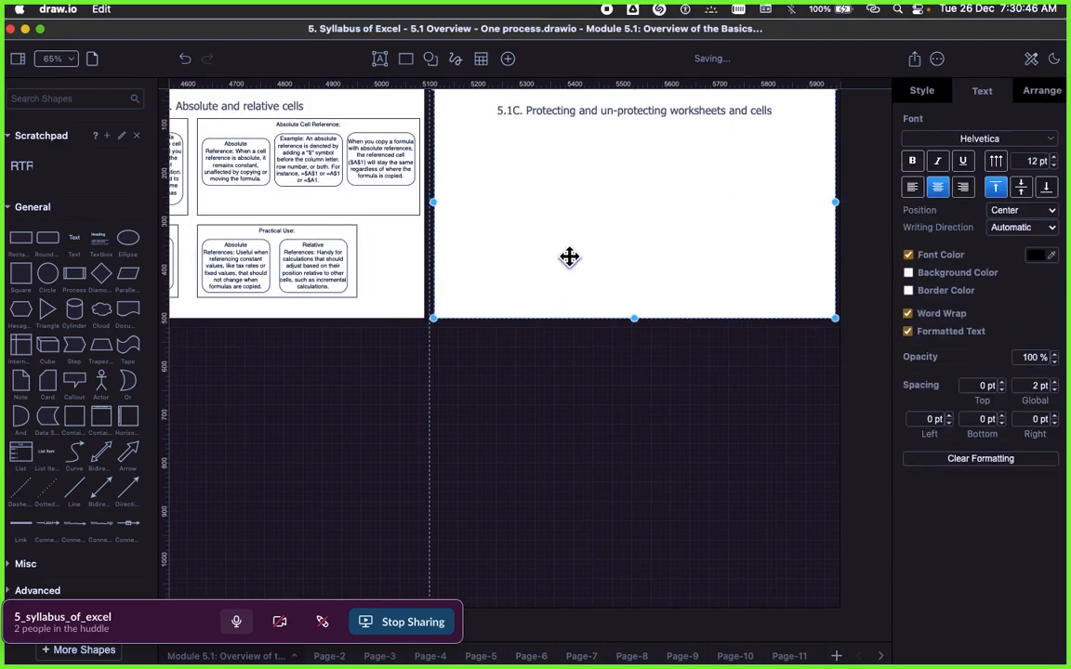
scroll(521, 288, "up", 2)
left_click(455, 216)
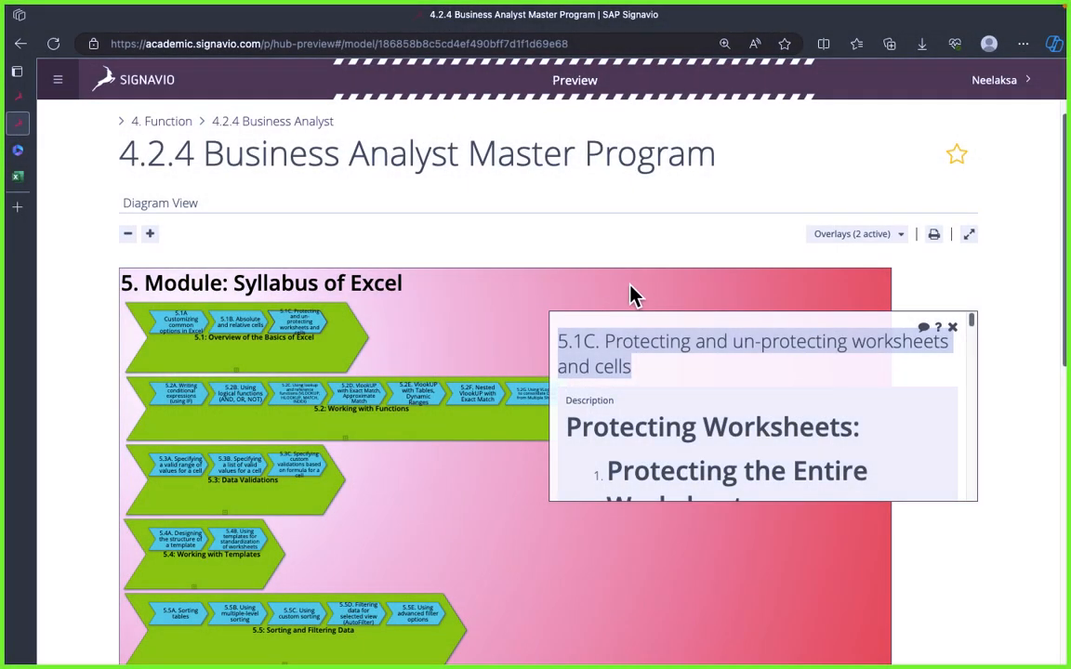
Step: Copy the "Protecting Worksheets:" heading from Signavio in Microsoft Edge, and duplicate draw.io's Relative Cell Reference container into the 5.1C frame
triple_click(686, 432)
key("super+c")
scroll(616, 380, "left", 8)
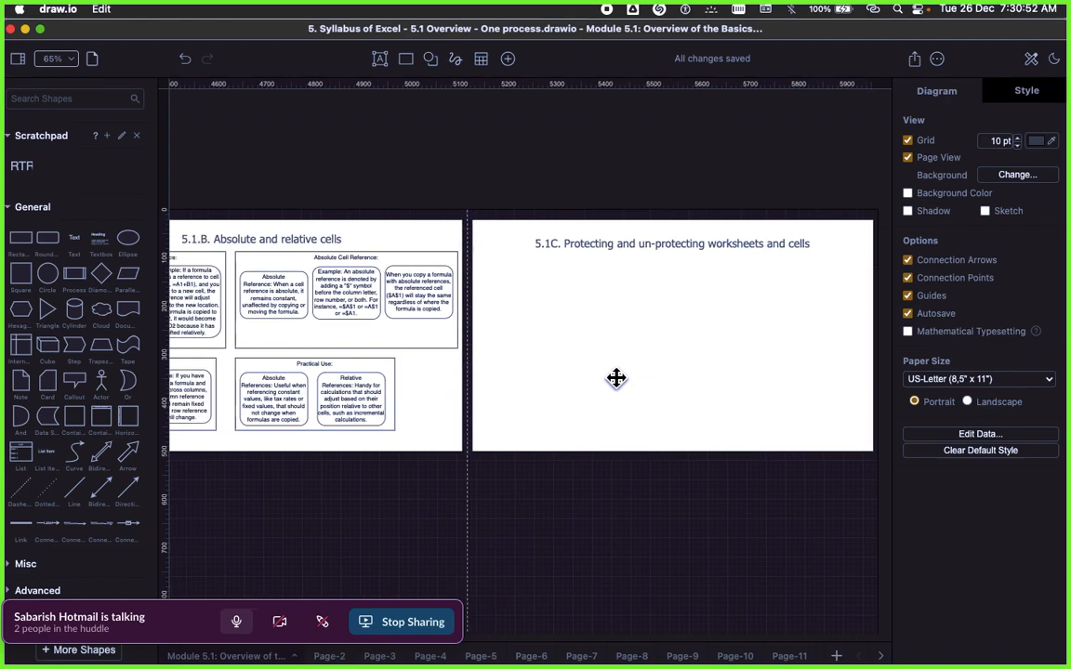
left_click(333, 260)
right_click(335, 263)
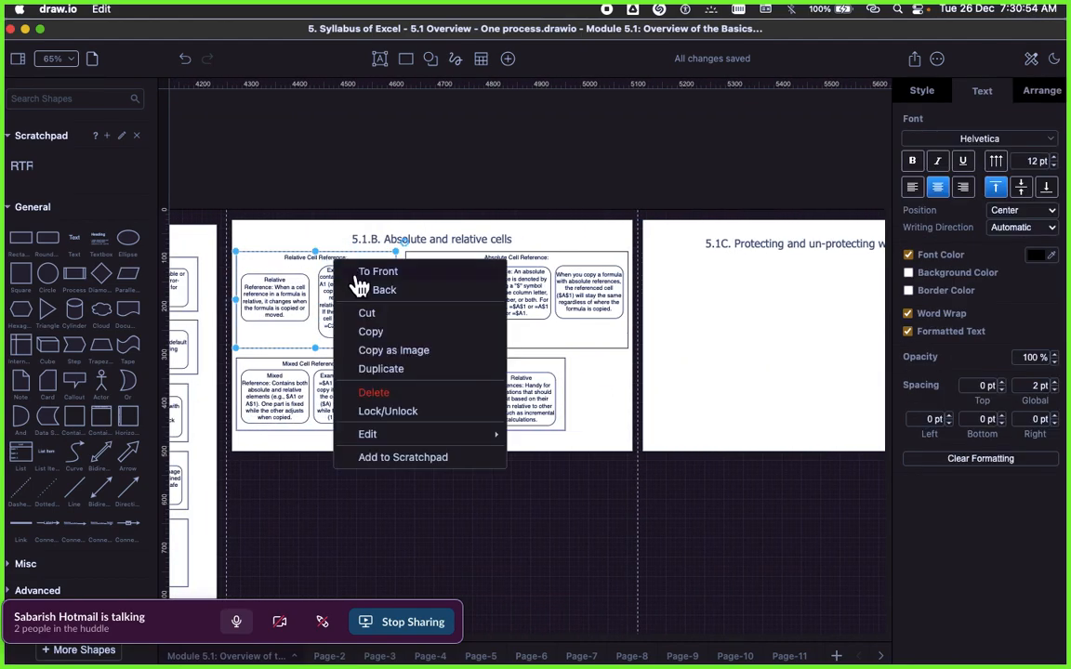
left_click(388, 372)
left_click_drag(340, 292, 747, 290)
Step: Replace the duplicated container's title with the copied "Protecting Worksheets:" and clear the pasted text's formatting
double_click(747, 291)
key("super+v")
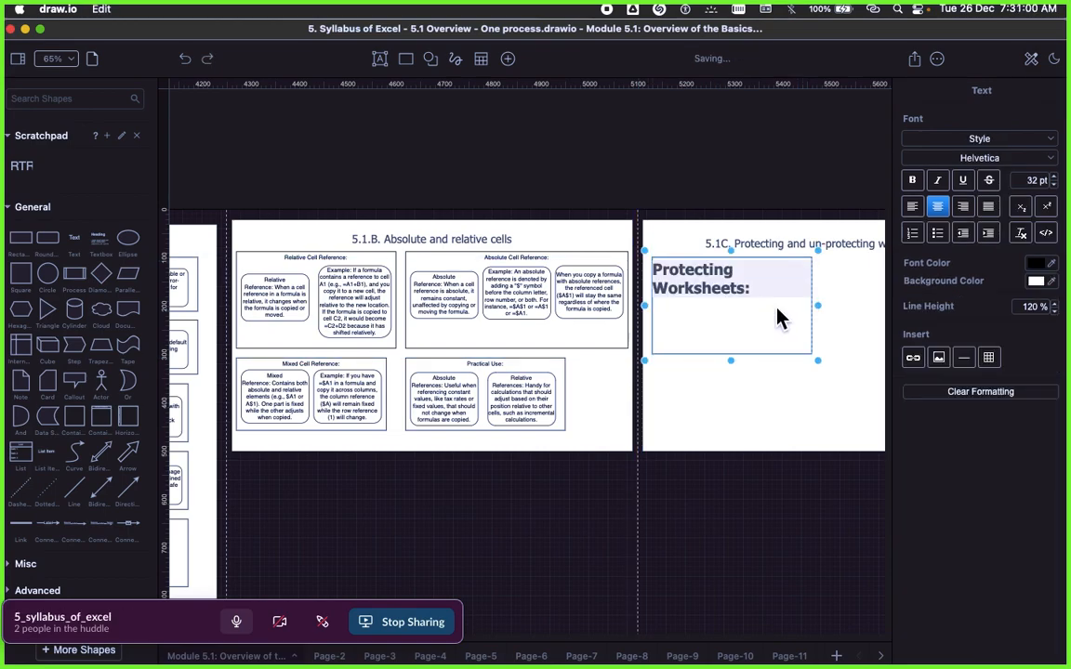
left_click(740, 311)
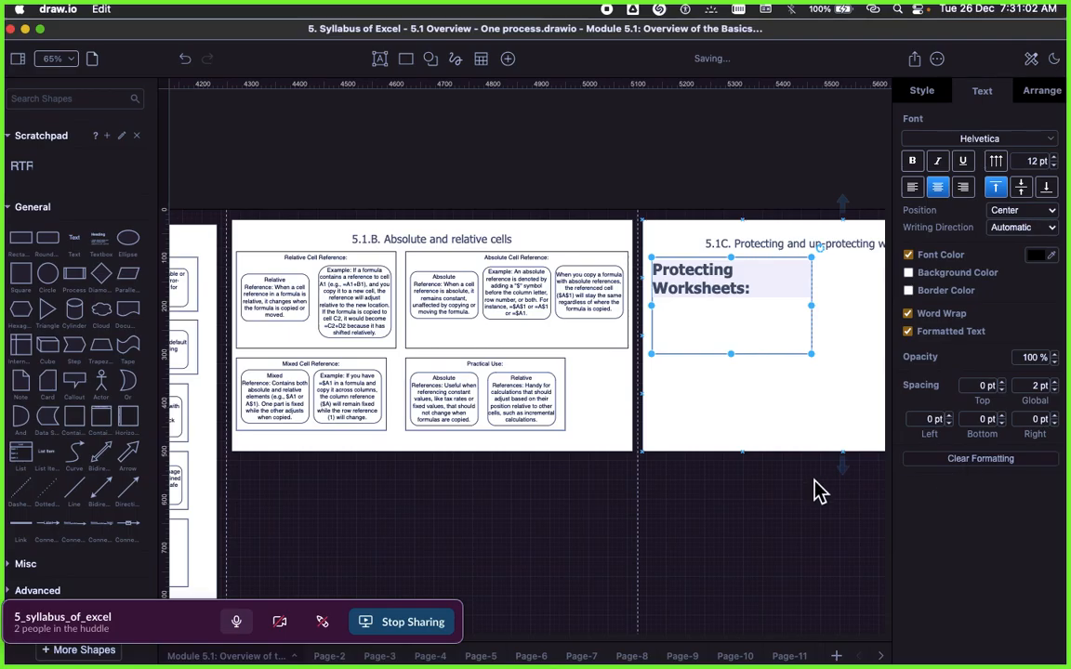
left_click(836, 488)
left_click(758, 306)
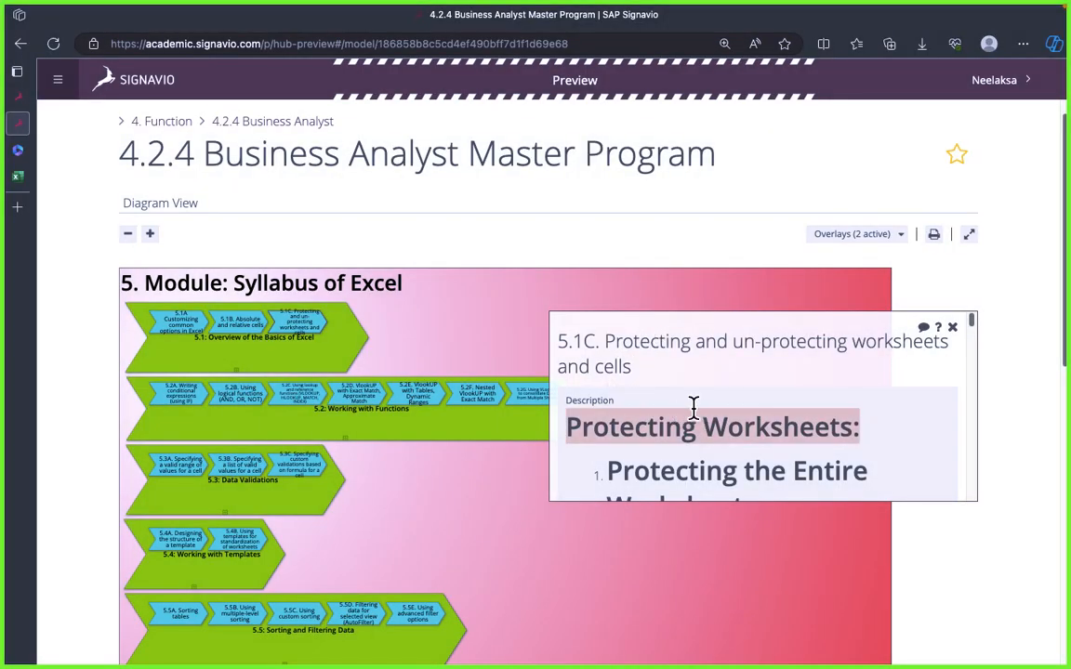
Step: Copy the "Protecting the Entire Worksheet:" subheading from the Signavio page in Microsoft Edge and return to draw.io
scroll(692, 406, "down", 3)
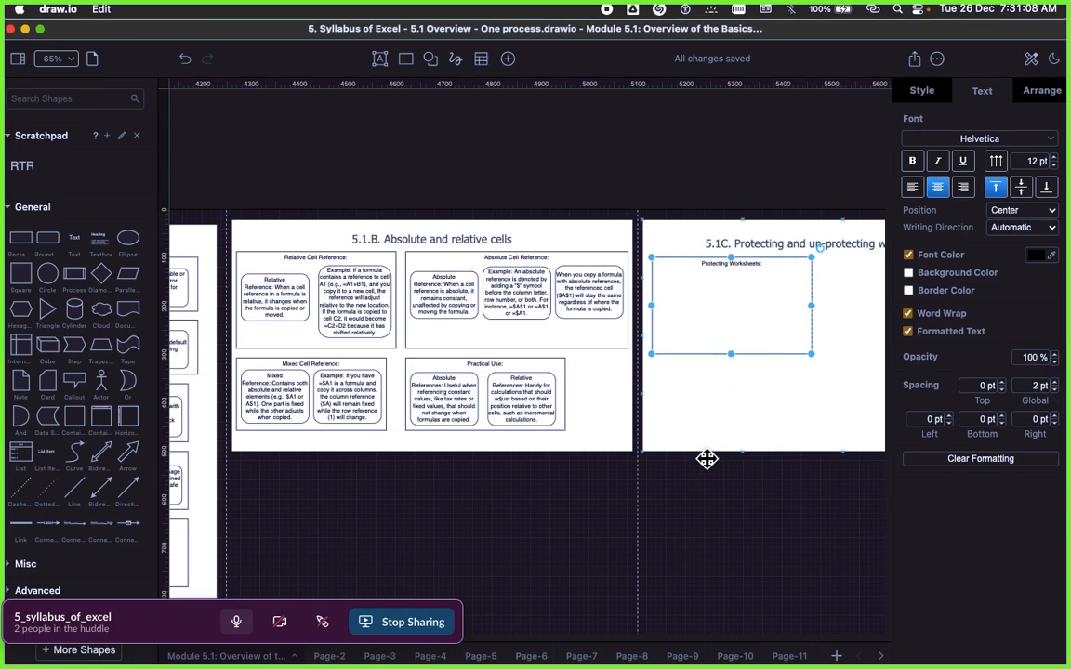
left_click(632, 461)
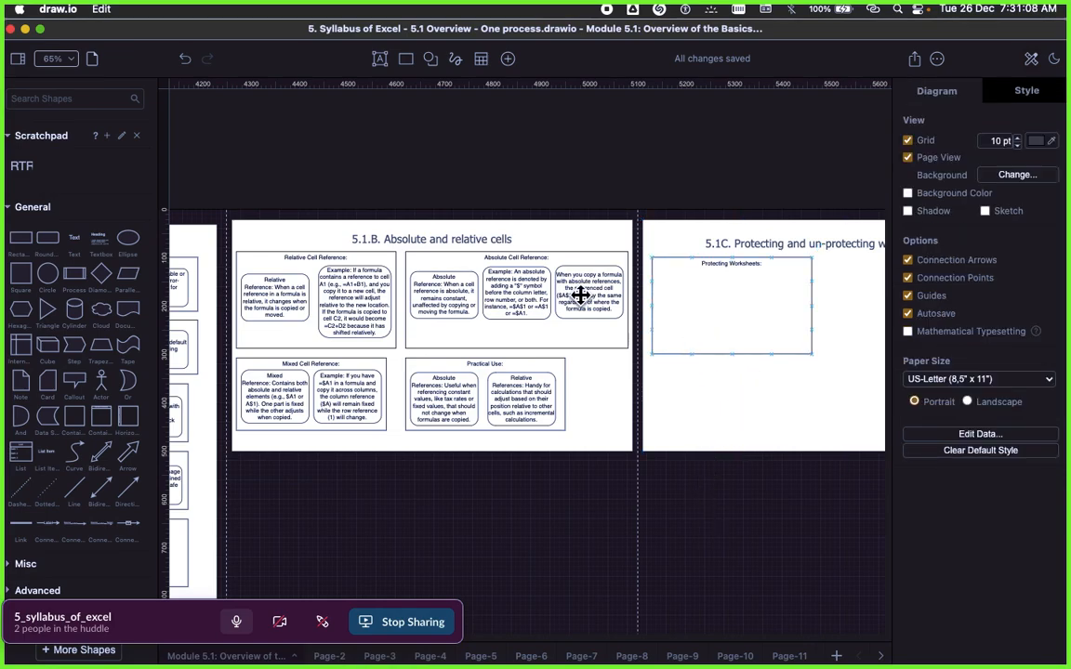
key("super+Tab")
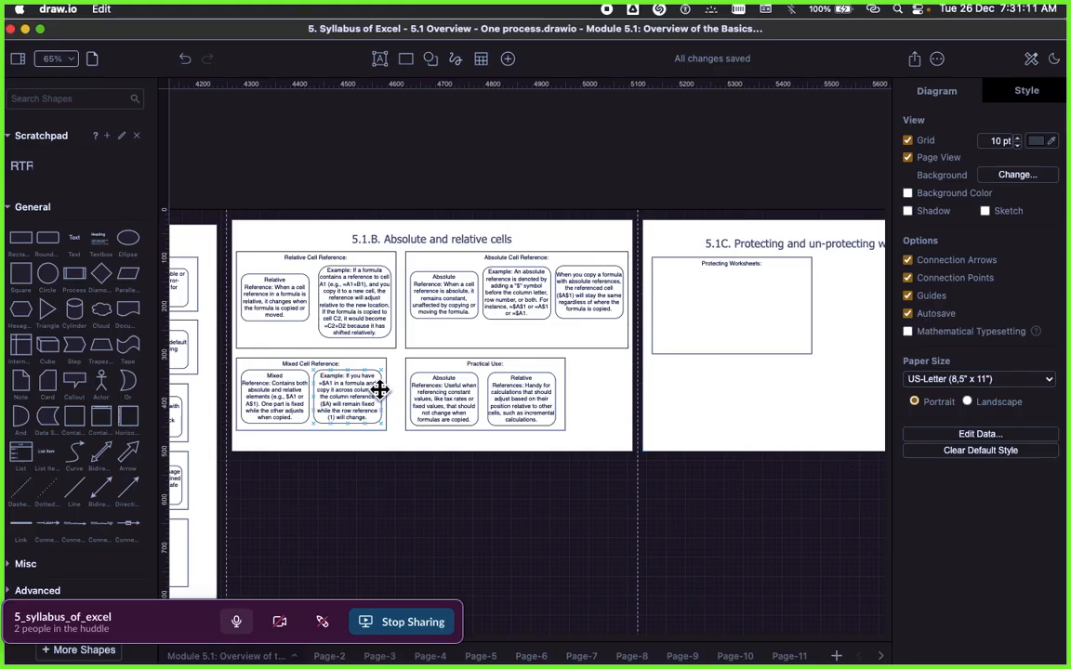
key("super+Tab")
key("super+Tab")
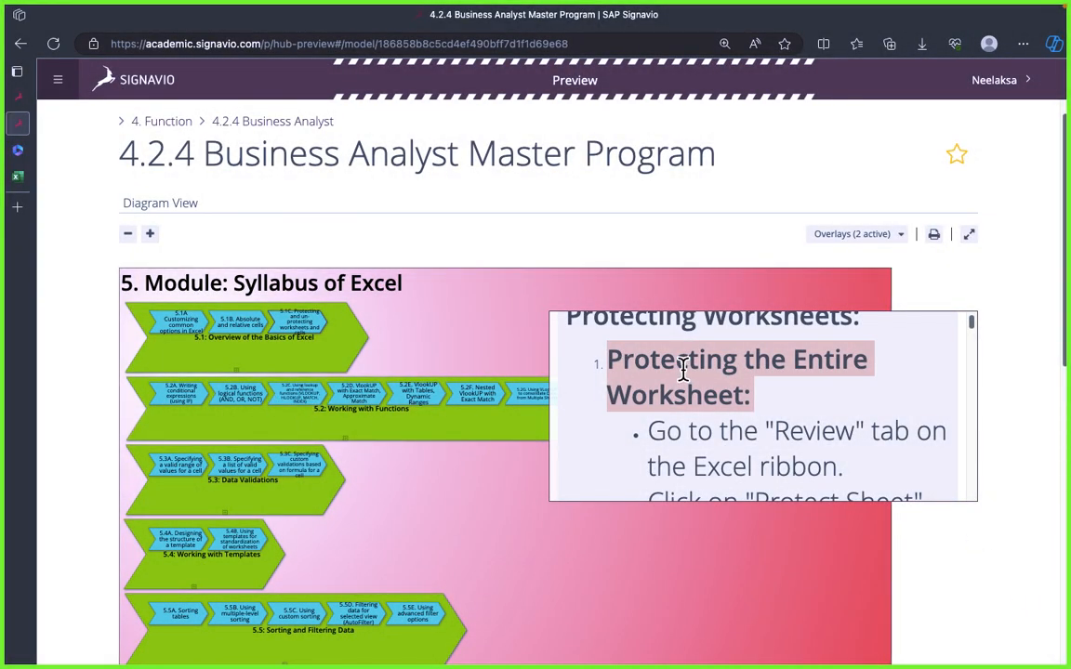
key("super+Tab")
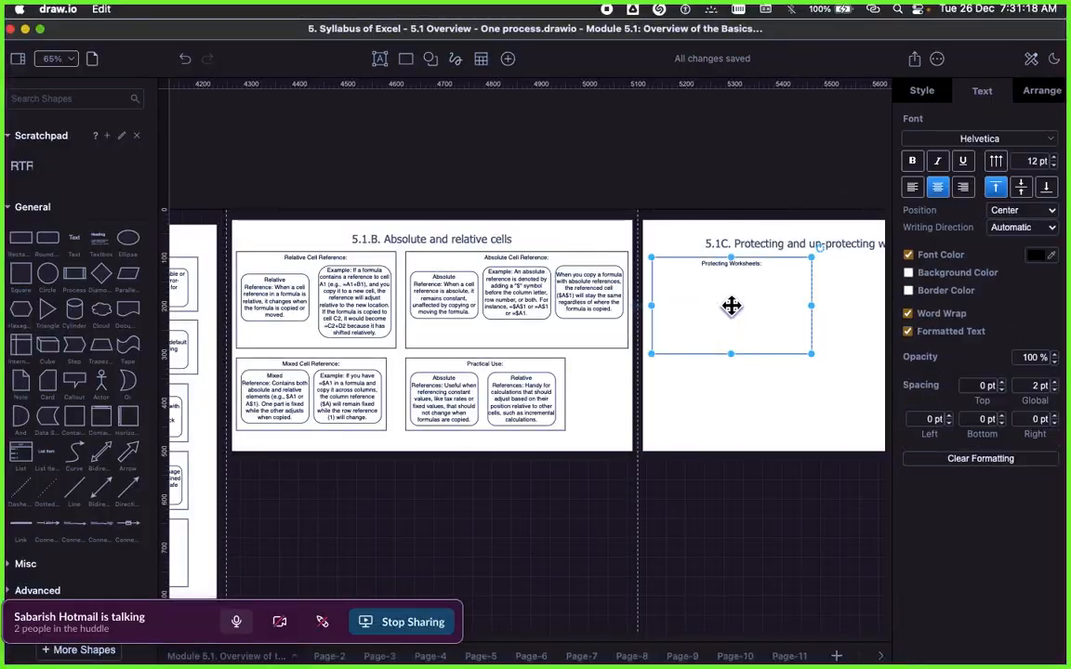
Step: Extend the container title to "Protecting Worksheets: - Protecting the Entire Worksheet:" and clear its formatting
double_click(732, 307)
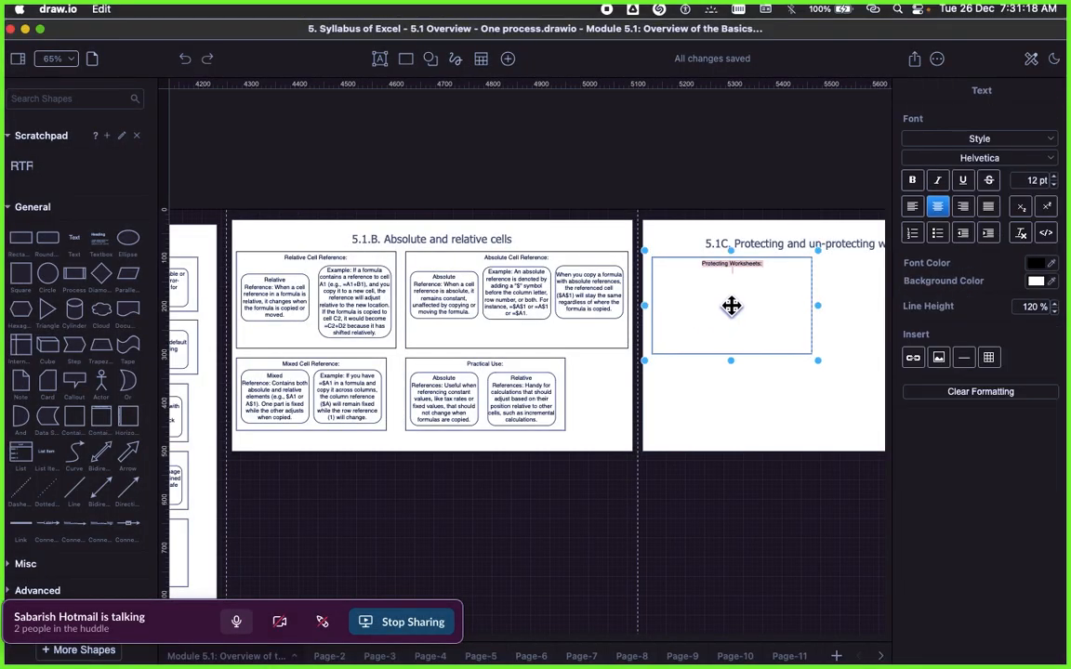
key("BackSpace")
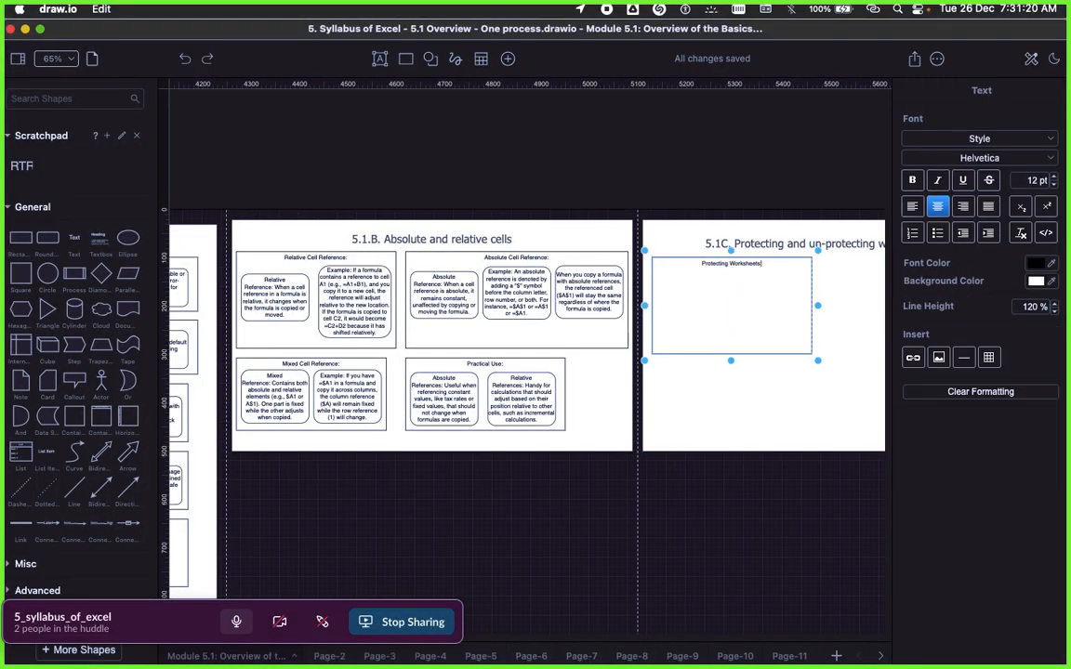
type("Protecting the Entire Worksheet:")
left_click(744, 440)
left_click(742, 310)
left_click(989, 460)
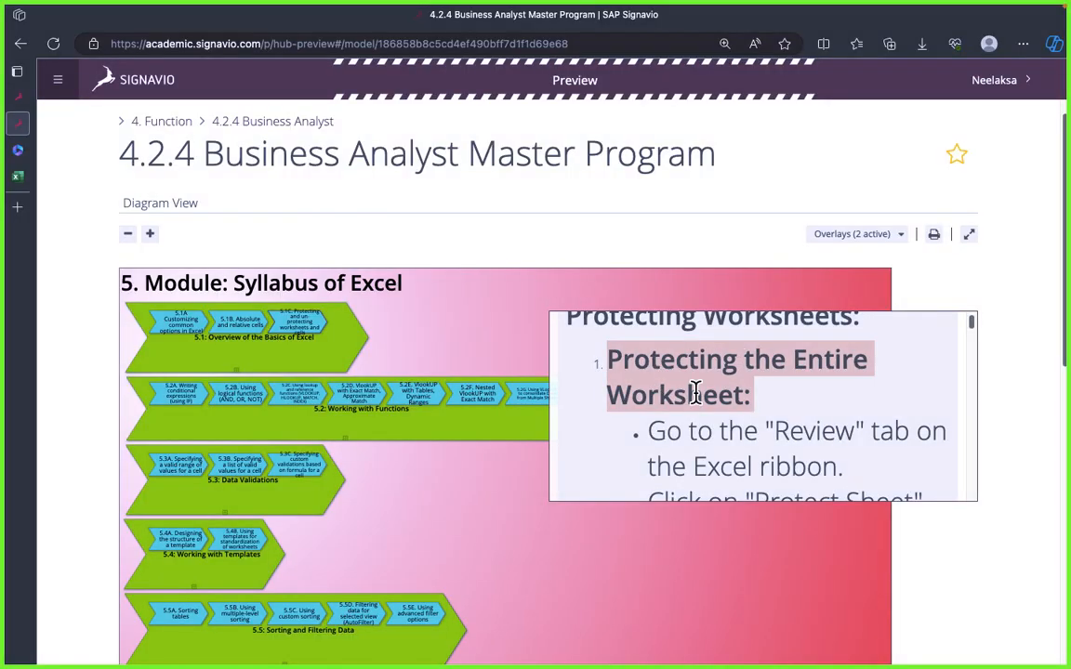
Step: Copy the bullet Go to the "Review" tab on the Excel ribbon from Signavio, and add a rounded rectangle to draw.io's Protecting Worksheets container
scroll(698, 396, "down", 1)
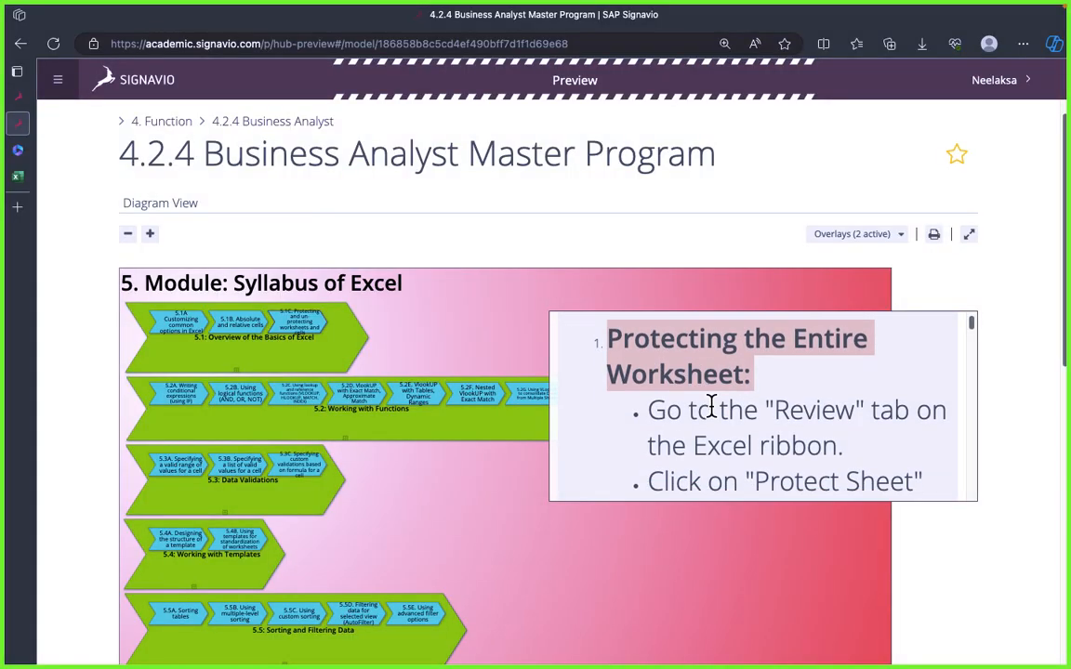
triple_click(733, 411)
key("super+c")
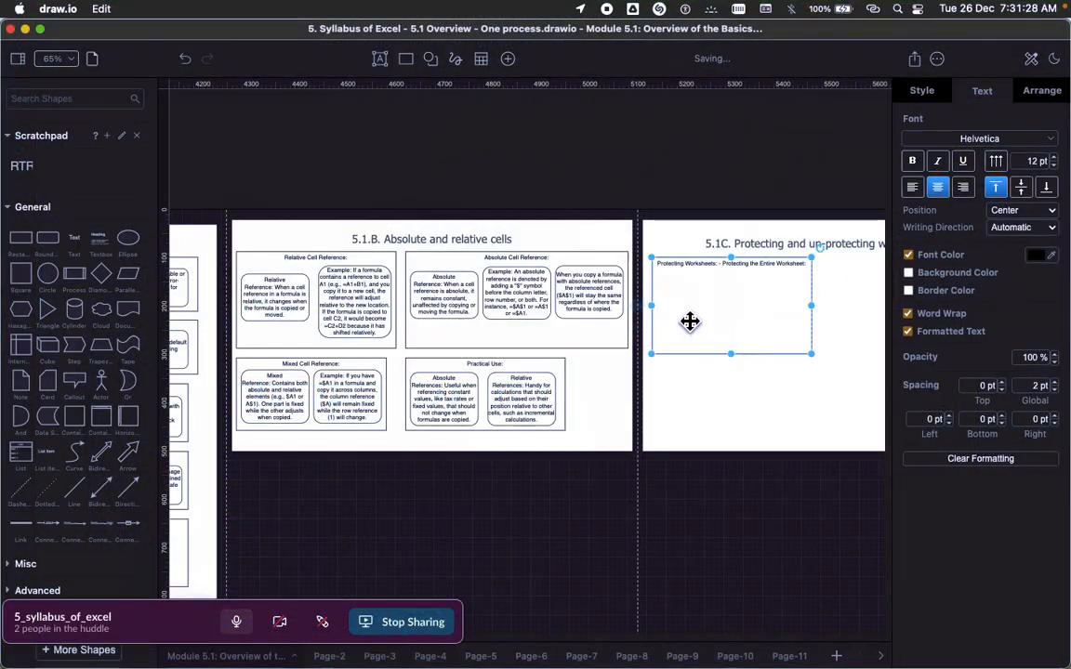
left_click(258, 298)
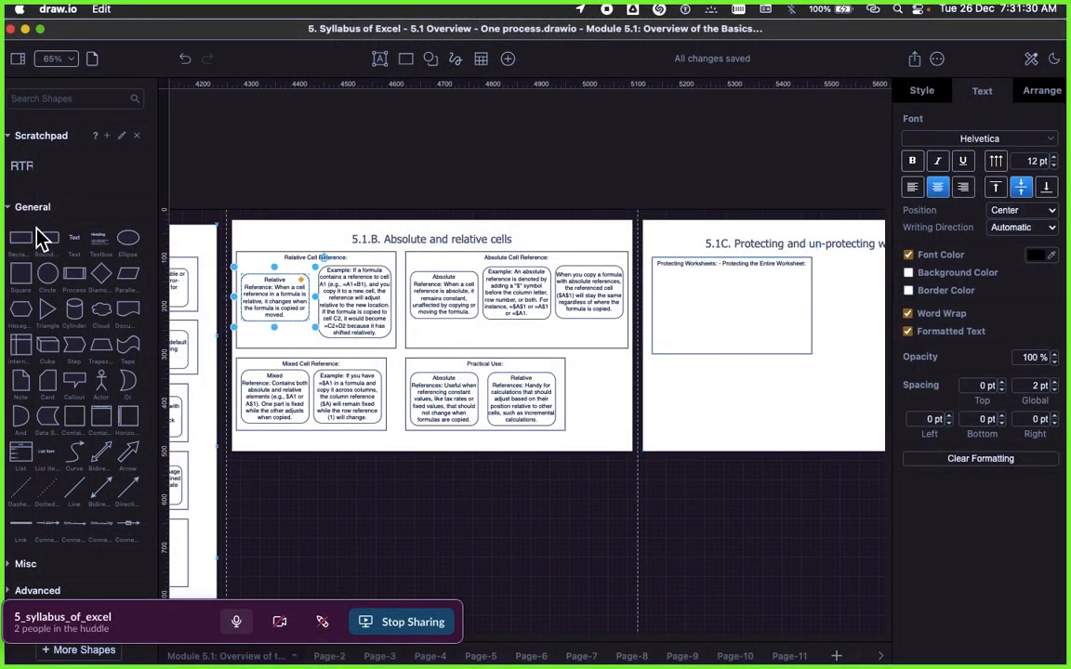
left_click_drag(43, 239, 713, 304)
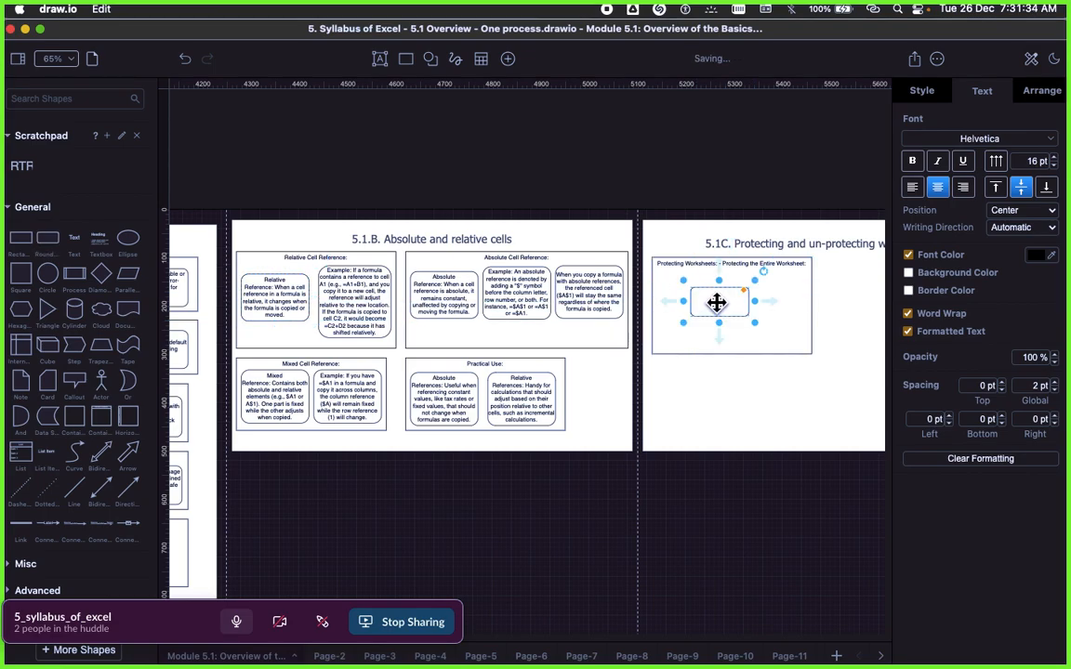
Step: Fill the rounded box with the copied Review tab text without formatting, and move it to the container's upper-left corner
double_click(716, 302)
key("super+v")
left_click(742, 414)
left_click(744, 312)
left_click(992, 458)
left_click(807, 483)
left_click_drag(734, 313, 686, 288)
left_click(732, 466)
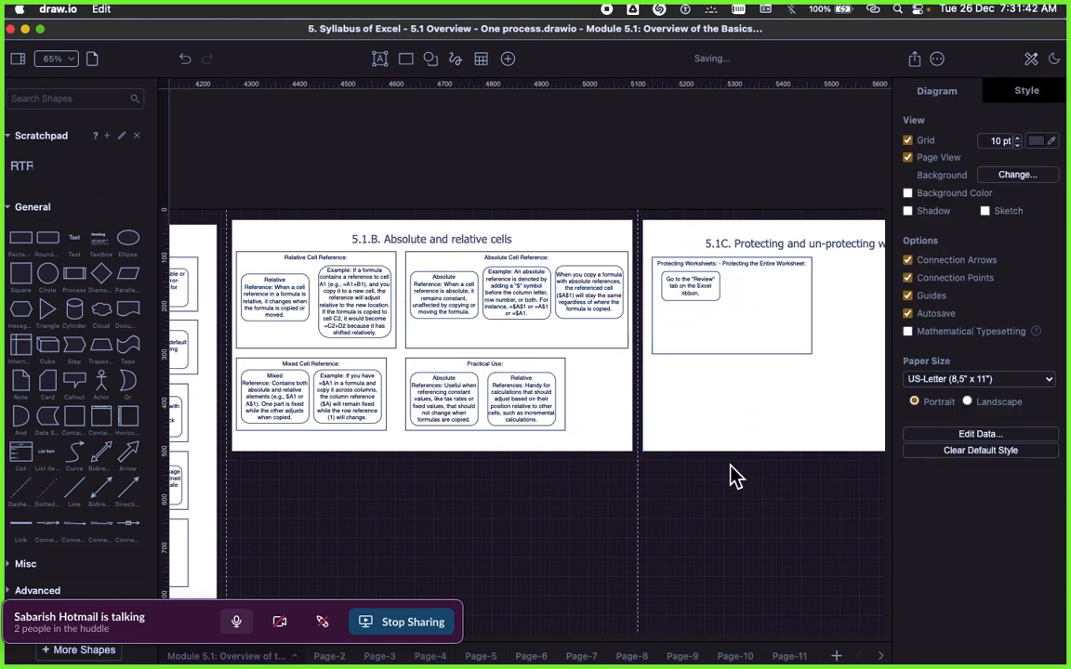
Step: Copy the bullet Click on "Protect Sheet" or "Protect Workbook," depending on your Excel version from the Signavio page, and return to draw.io
key("super+Tab")
scroll(755, 424, "down", 1)
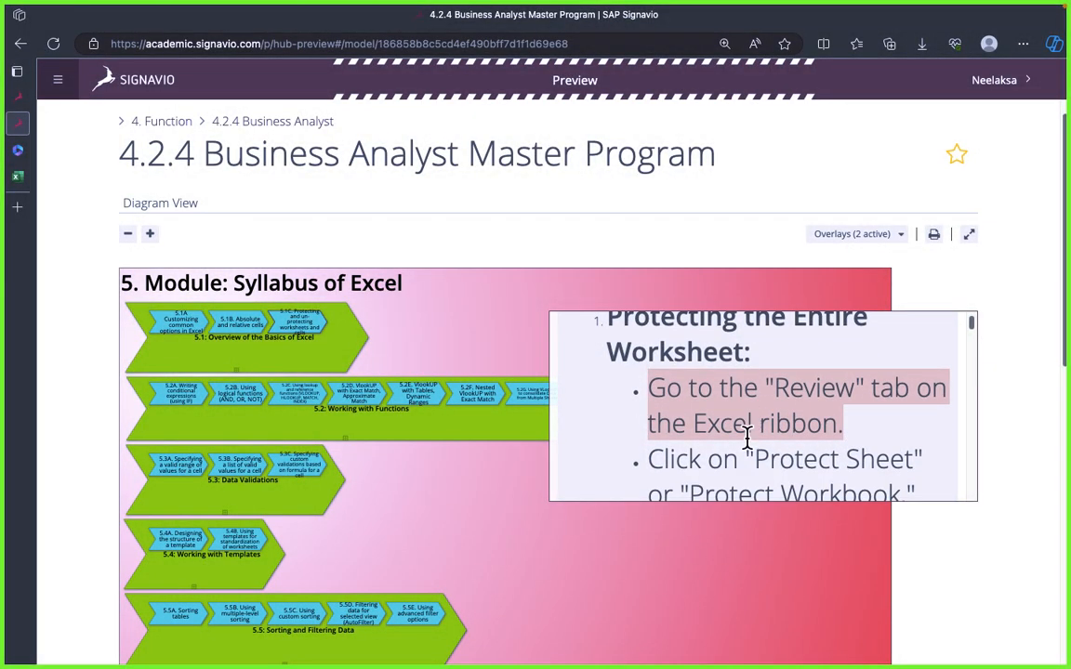
key("super+Tab")
Step: Add a connected rounded box right of the Review box, filled with the copied Protect Sheet text, and clear its formatting
left_click(717, 291)
mouse_move(742, 287)
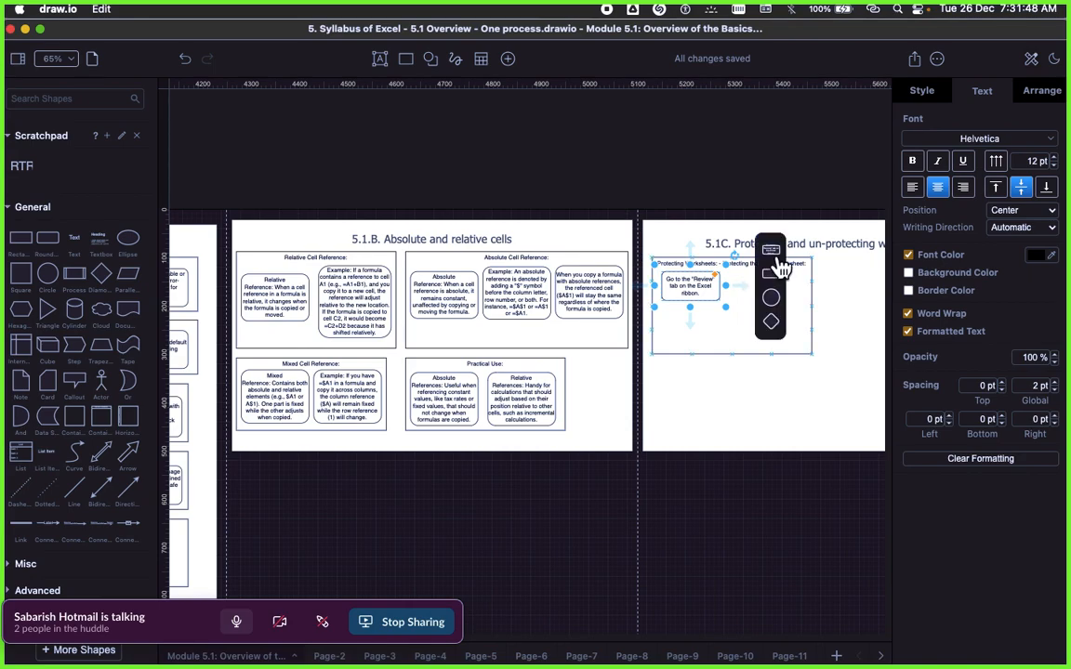
left_click(771, 252)
double_click(818, 288)
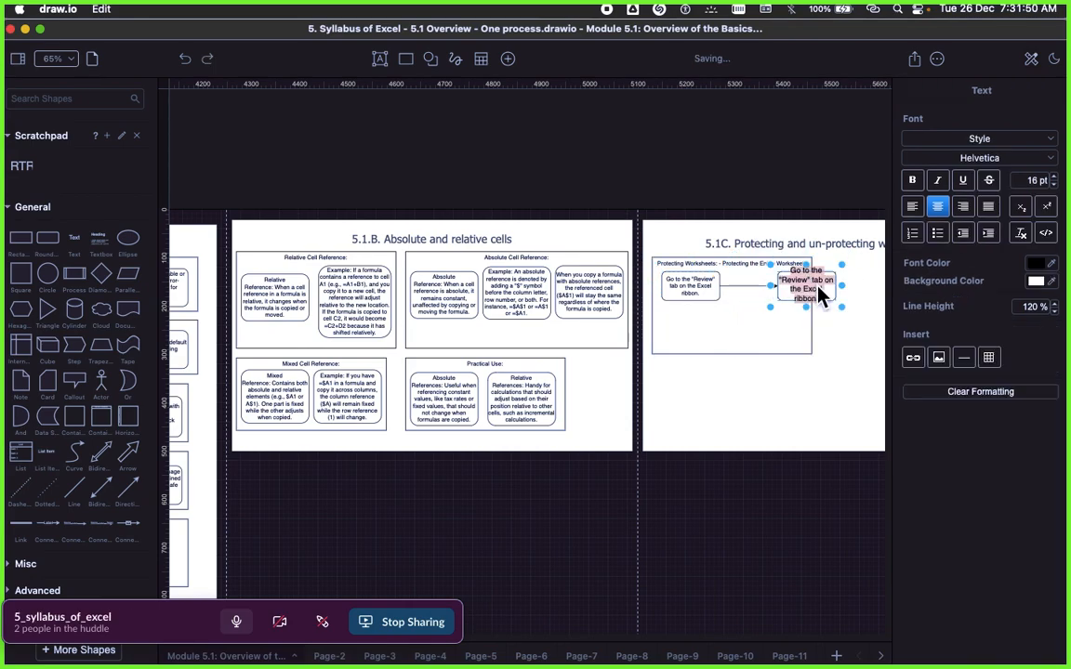
type("Click on \"Protect Sheet\" or \"Protect Workbook,\" depending on your Excel version.")
left_click(702, 403)
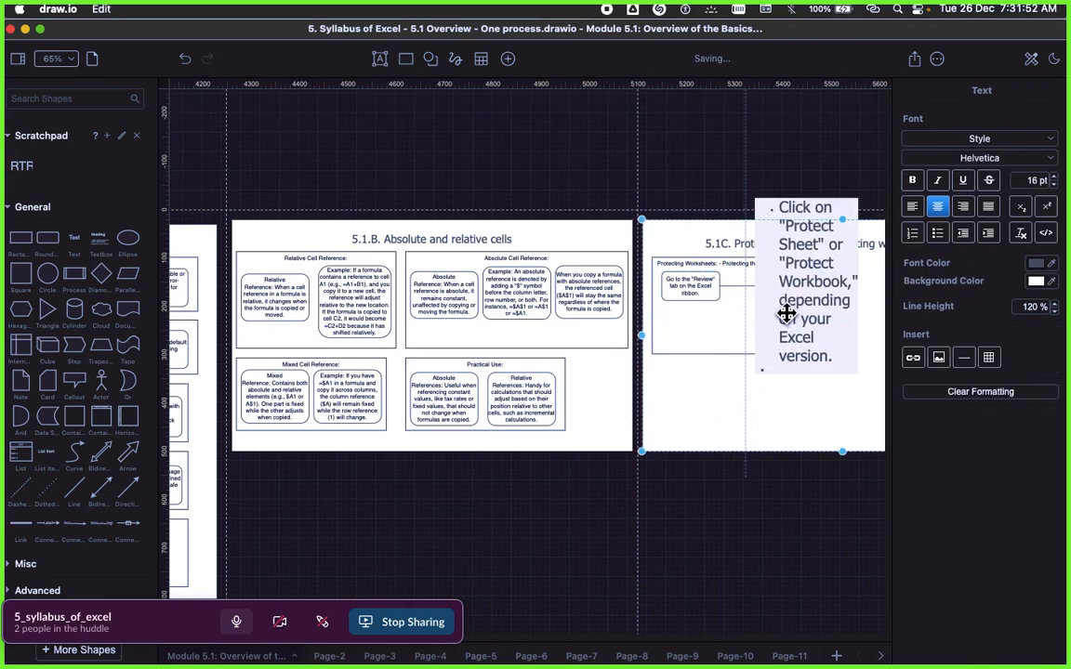
left_click(989, 454)
left_click(773, 467)
Step: Fit the Protect Sheet box inside the container beside the Review box, and align the Review box with it to straighten the connector
left_click(808, 287)
left_click_drag(807, 287, 798, 313)
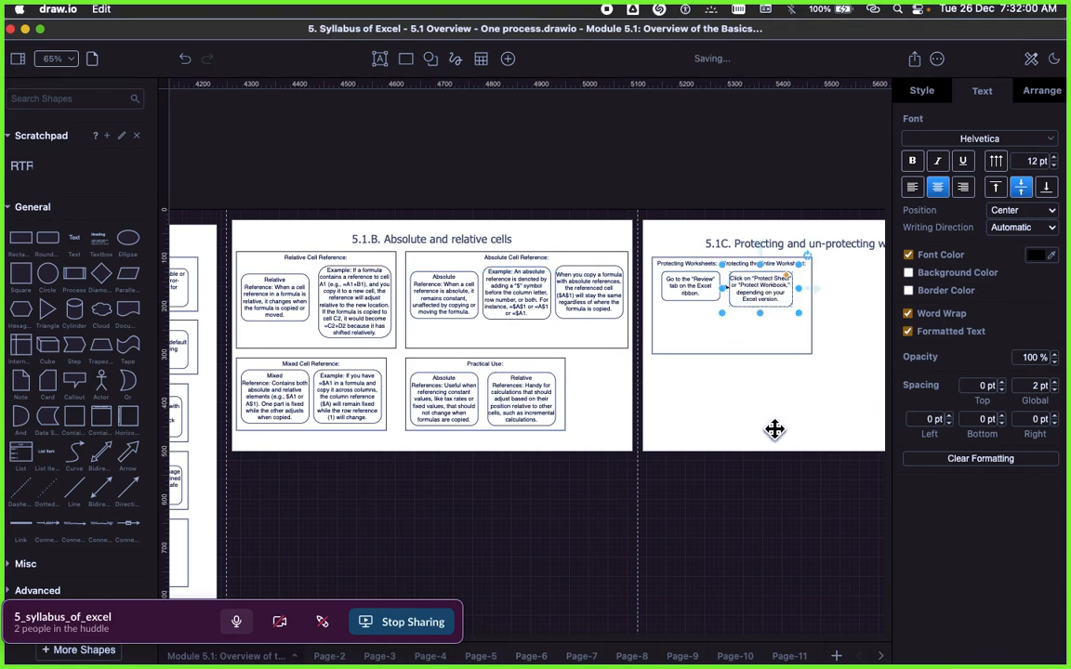
left_click(688, 294)
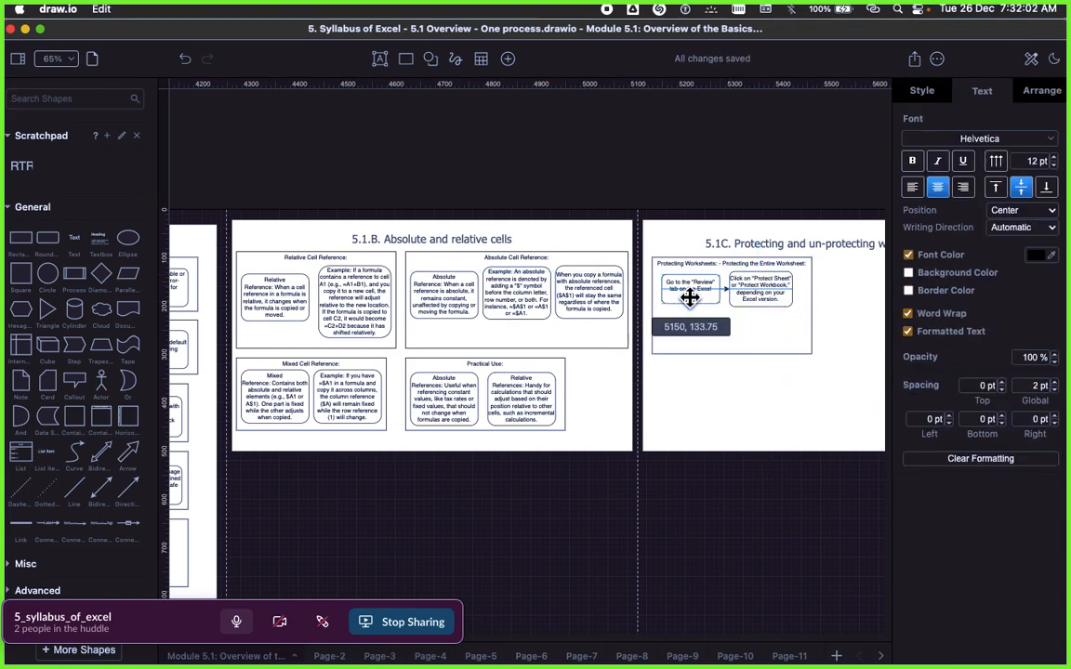
scroll(724, 423, "right", 3)
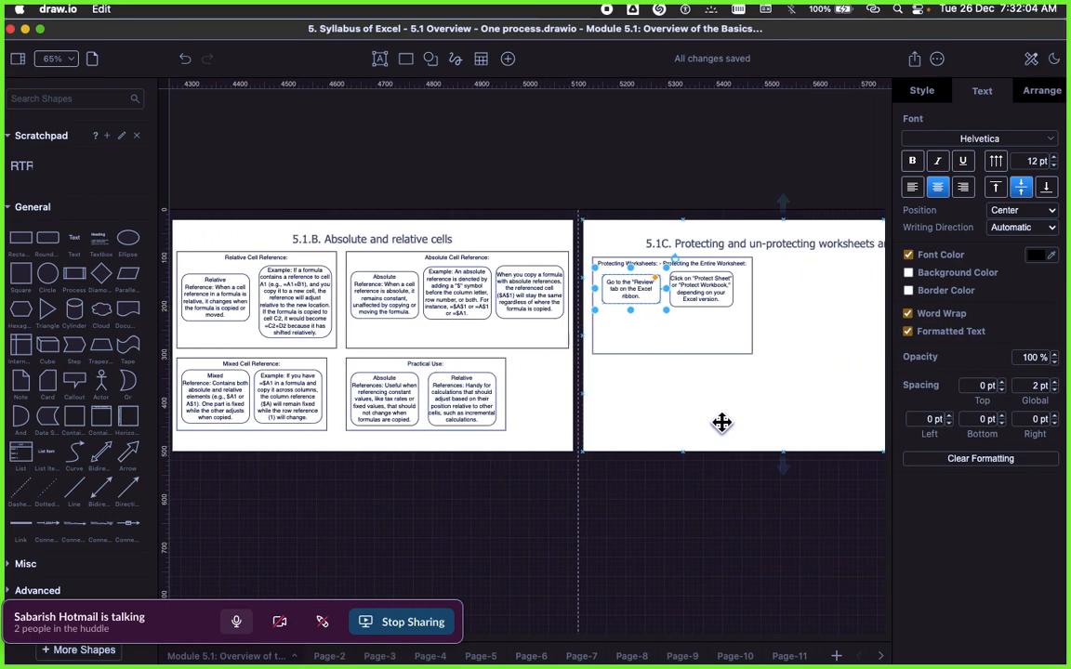
scroll(721, 422, "up", 3)
scroll(677, 443, "up", 2)
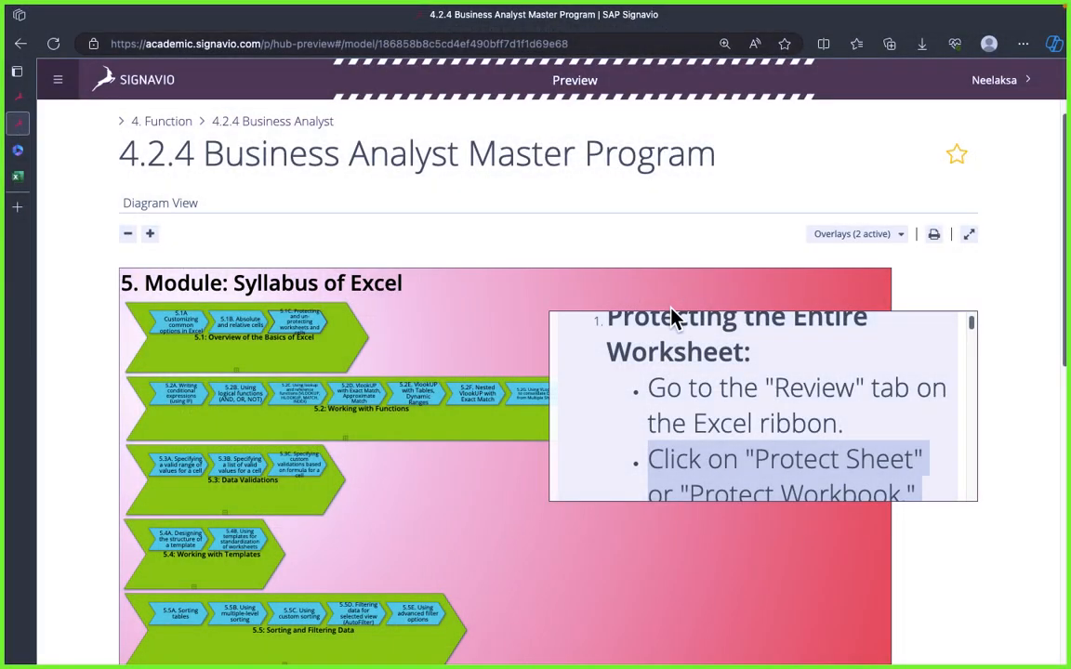
Step: Copy the bullet beginning Enter a password (optional) and choose options from the Signavio page, and return to draw.io
scroll(720, 354, "down", 5)
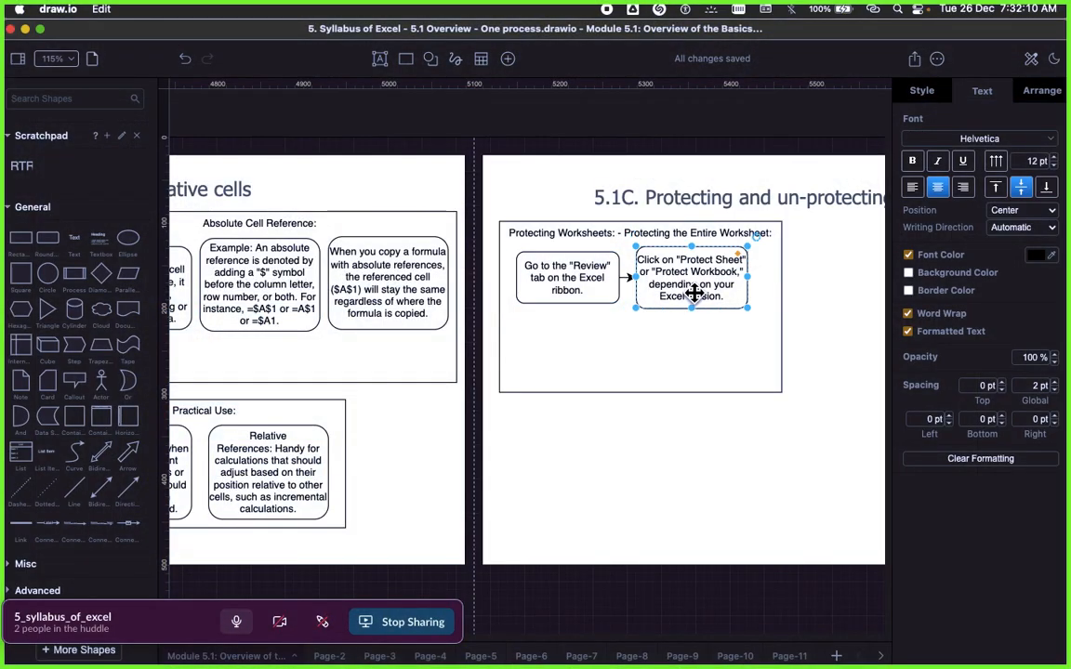
right_click(692, 295)
left_click(595, 330)
left_click(664, 290)
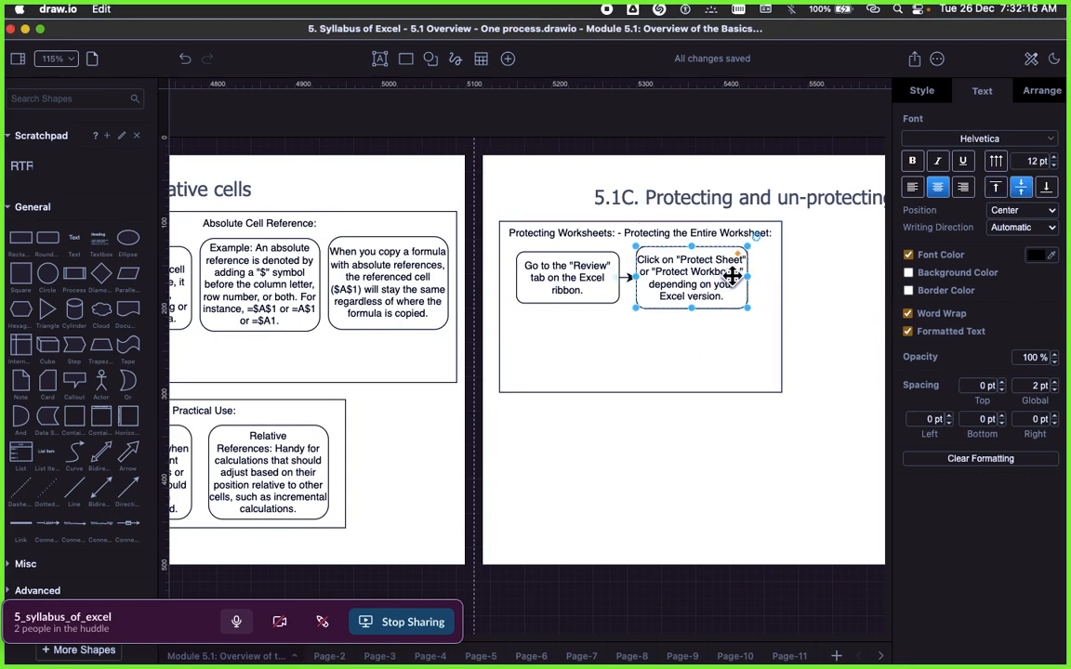
Step: Add a rounded box outside the container to its right, fill it with the copied text about password and options, and clear its formatting
scroll(734, 315, "left", 2)
scroll(736, 318, "right", 1)
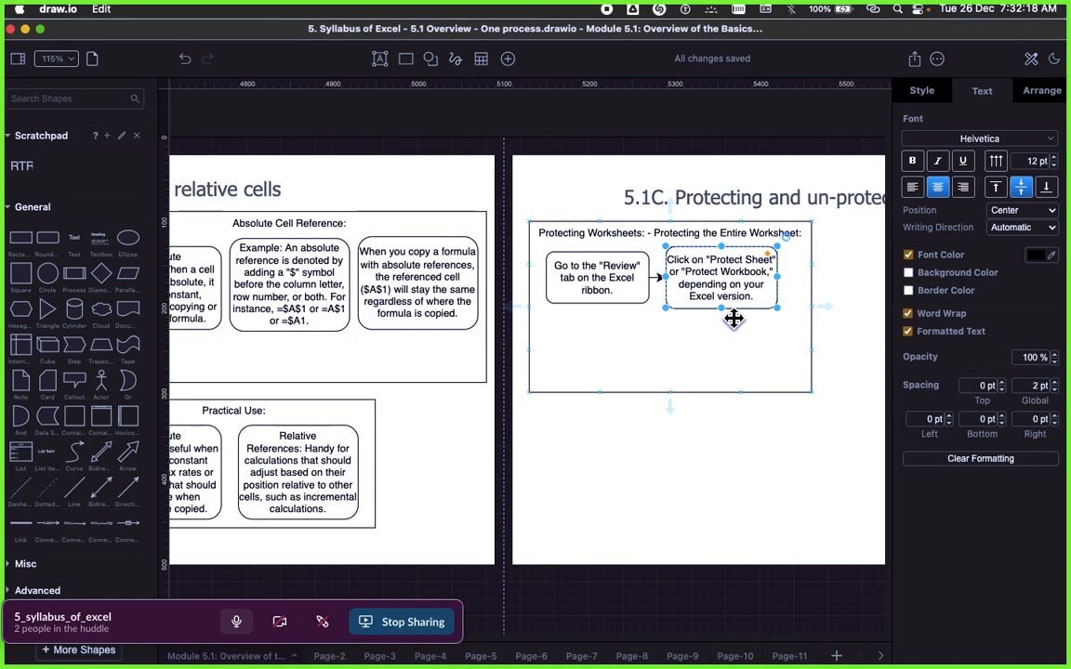
scroll(734, 319, "up", 2)
scroll(728, 296, "right", 3)
left_click(702, 275)
left_click(623, 274)
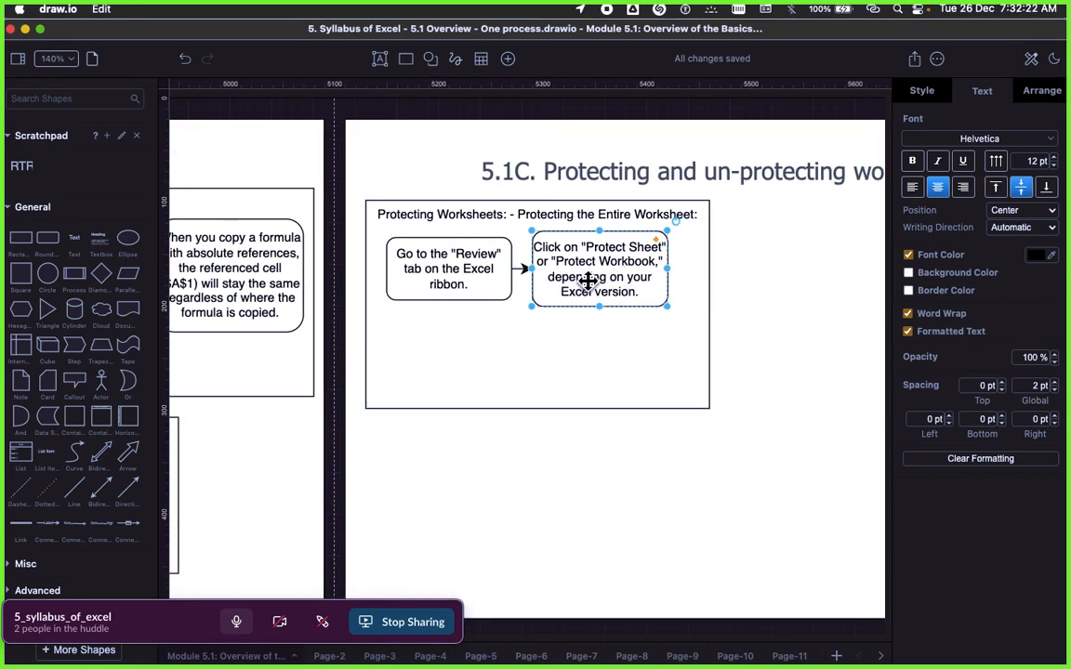
left_click_drag(47, 239, 750, 283)
double_click(830, 323)
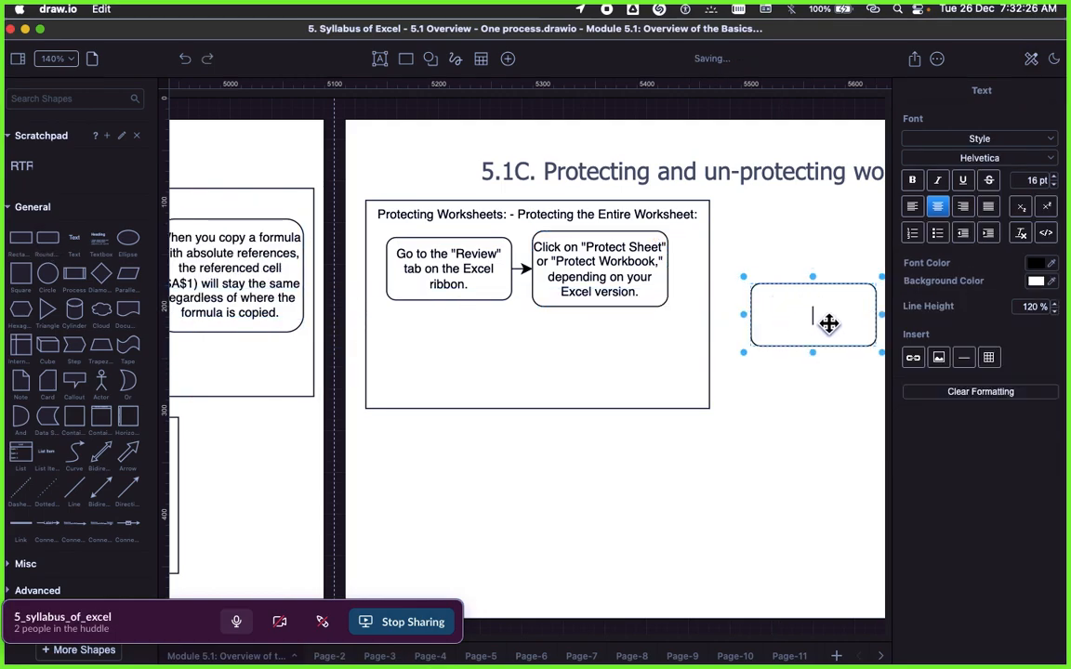
key("super+v")
key("Escape")
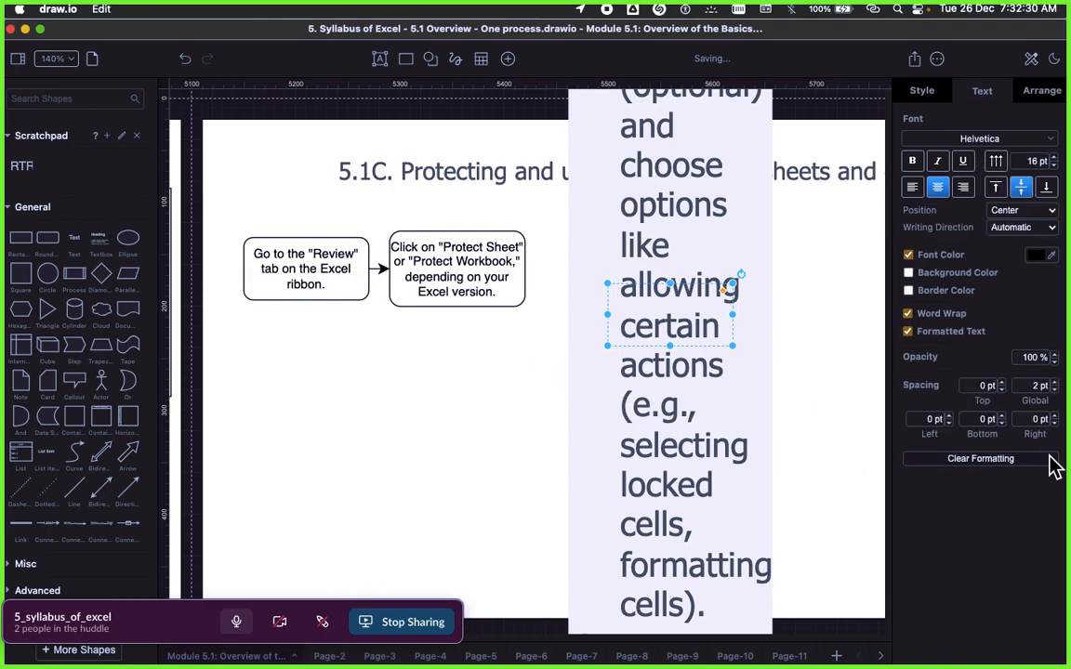
left_click(999, 460)
Step: Enlarge the password-and-options box to fit its text, and place it directly right of the Protect Sheet box
left_click_drag(734, 346, 735, 372)
left_click_drag(670, 336, 609, 278)
left_click(513, 362)
scroll(514, 363, "down", 5)
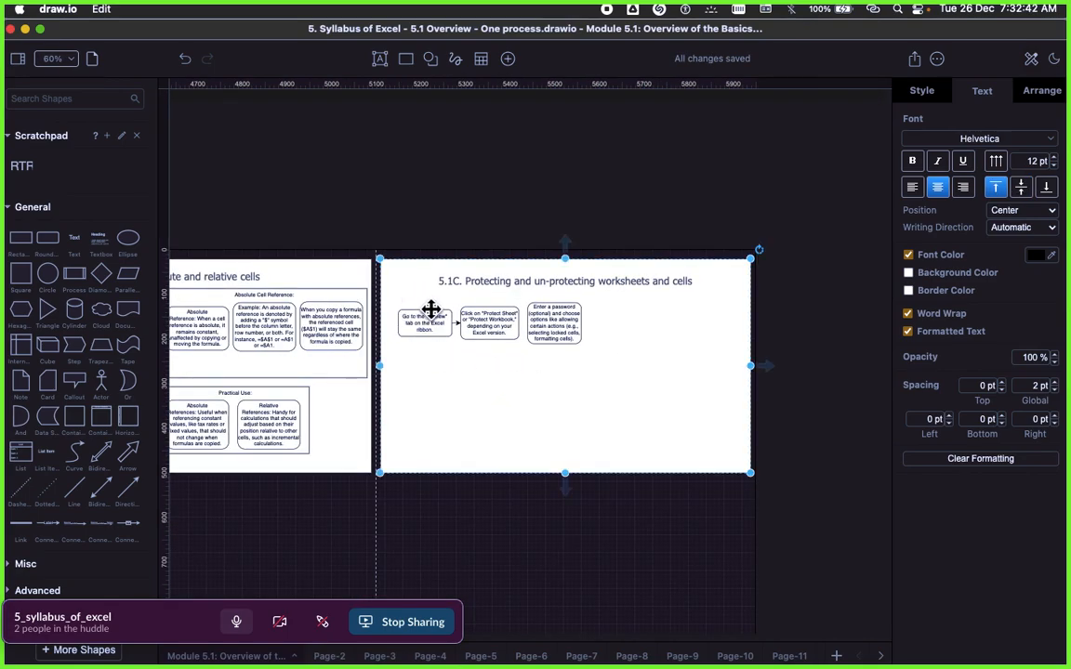
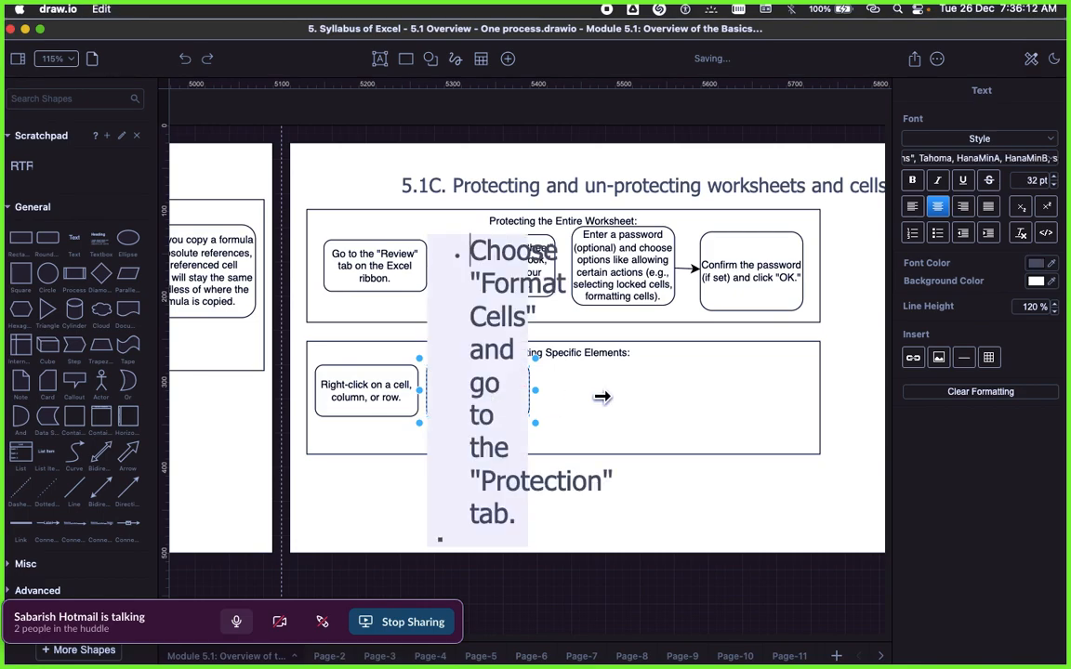
Step: Clear the formatting of the Format Cells box's text, and copy the bullet about the "Locked" box from the Signavio page
key("Escape")
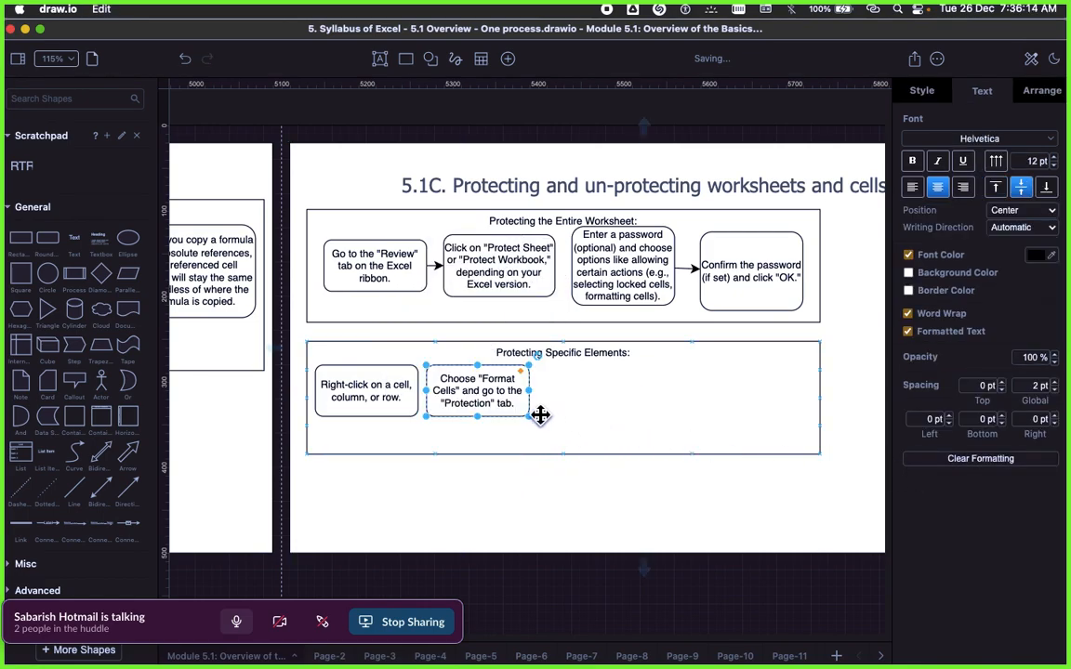
left_click(617, 399)
scroll(708, 407, "down", 2)
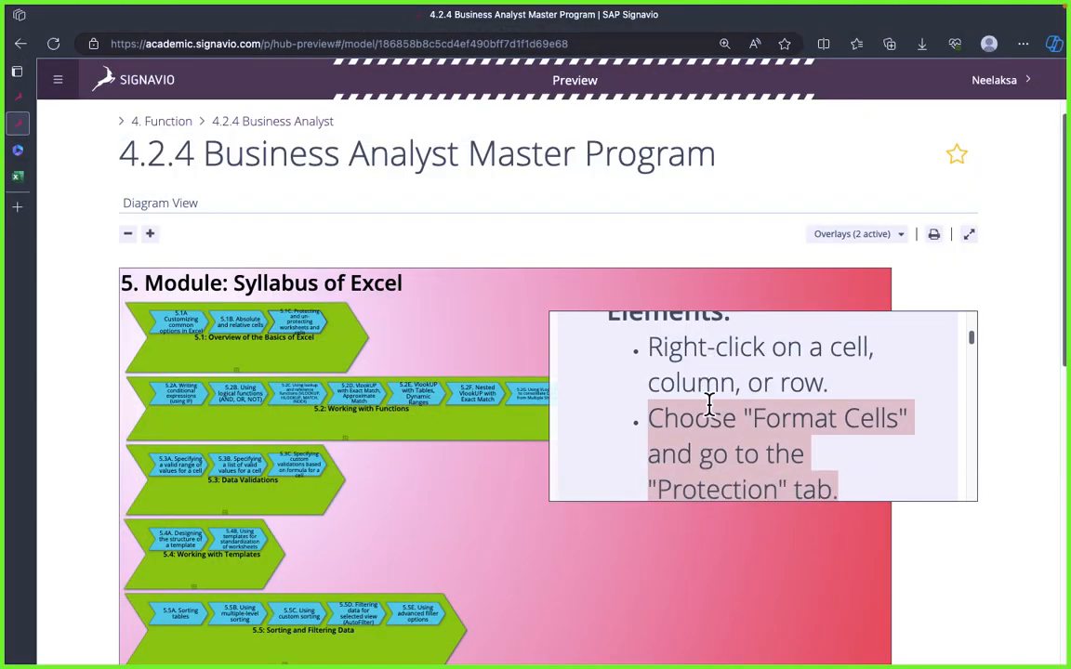
triple_click(708, 400)
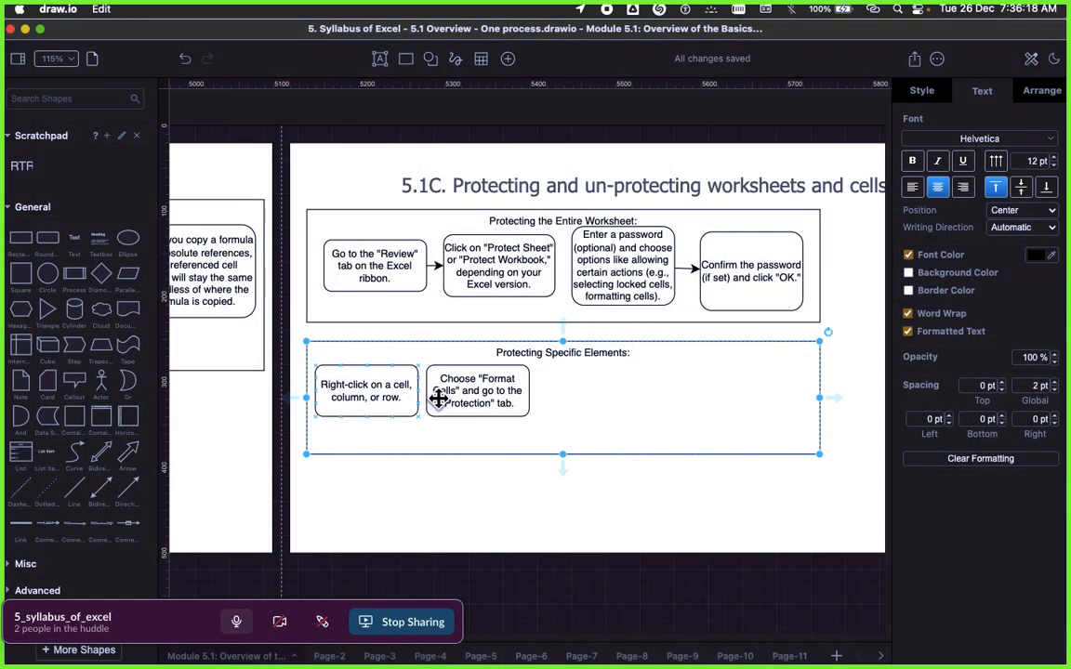
Step: Return to draw.io, duplicate the Format Cells box, and place the copy directly right of it in the Protecting Specific Elements container
left_click(444, 405)
right_click(477, 400)
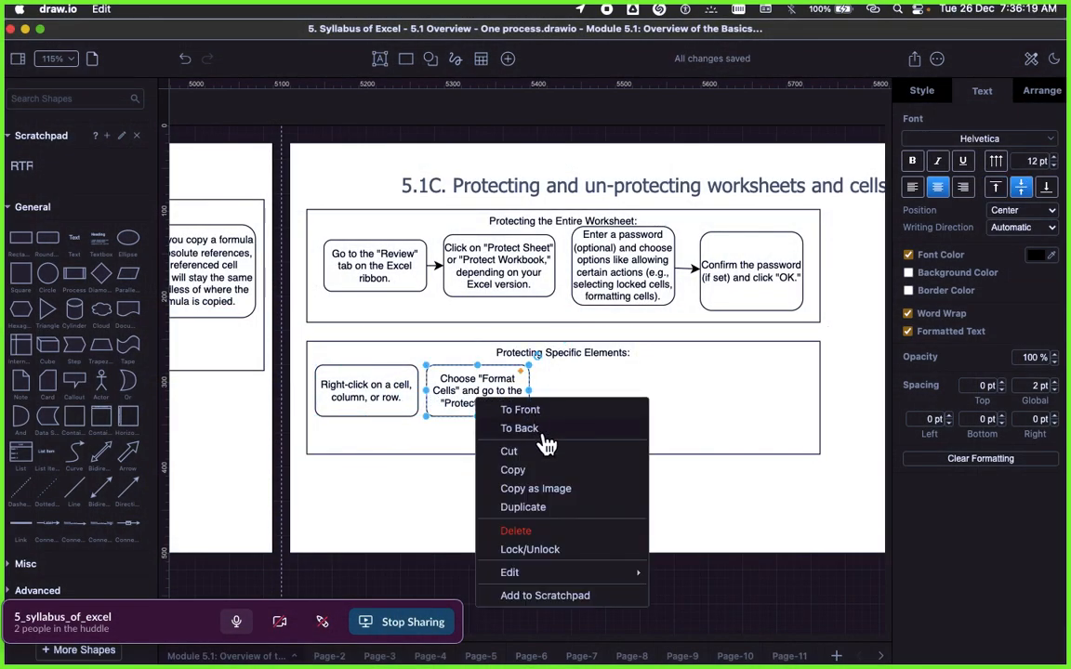
left_click(544, 507)
left_click_drag(509, 394, 603, 391)
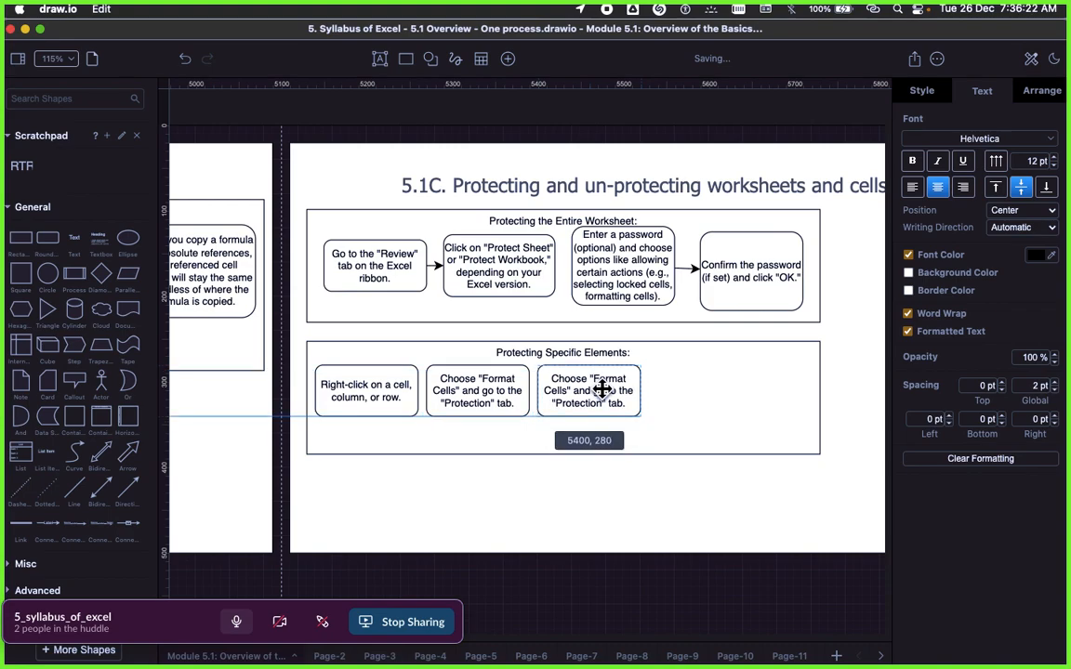
Step: Replace the duplicate's text with the copied sentence about checking or unchecking the "Locked" box, and clear its formatting
double_click(603, 391)
type("Check or uncheck the \"Locked\" box to control whether the cell or range can be edited after the sheet is protected.")
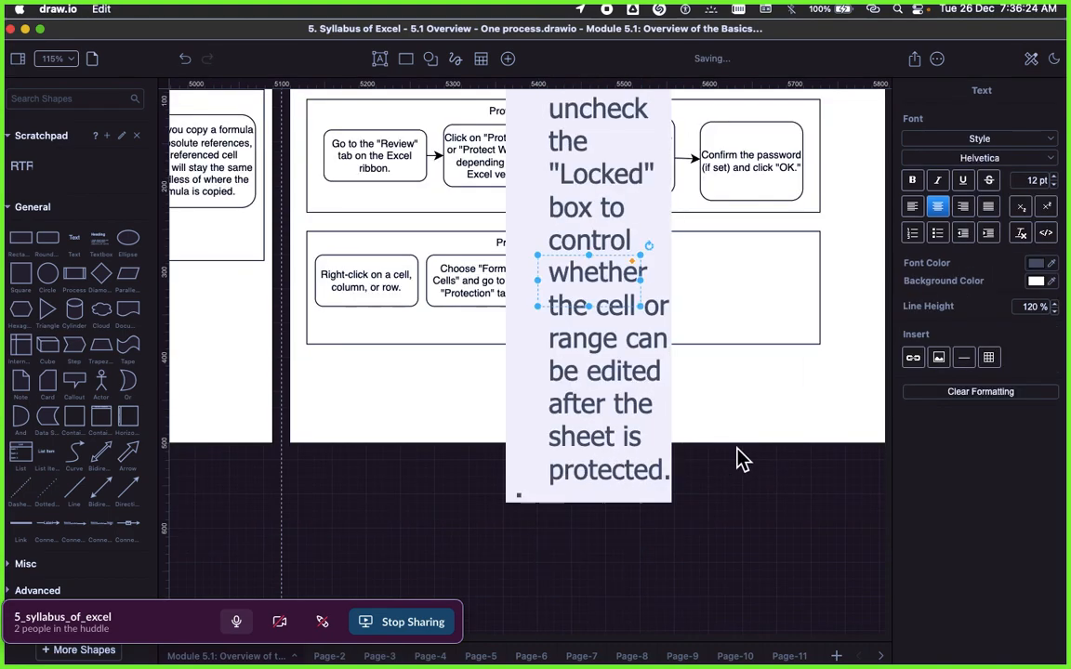
left_click(737, 449)
left_click(585, 295)
left_click(952, 459)
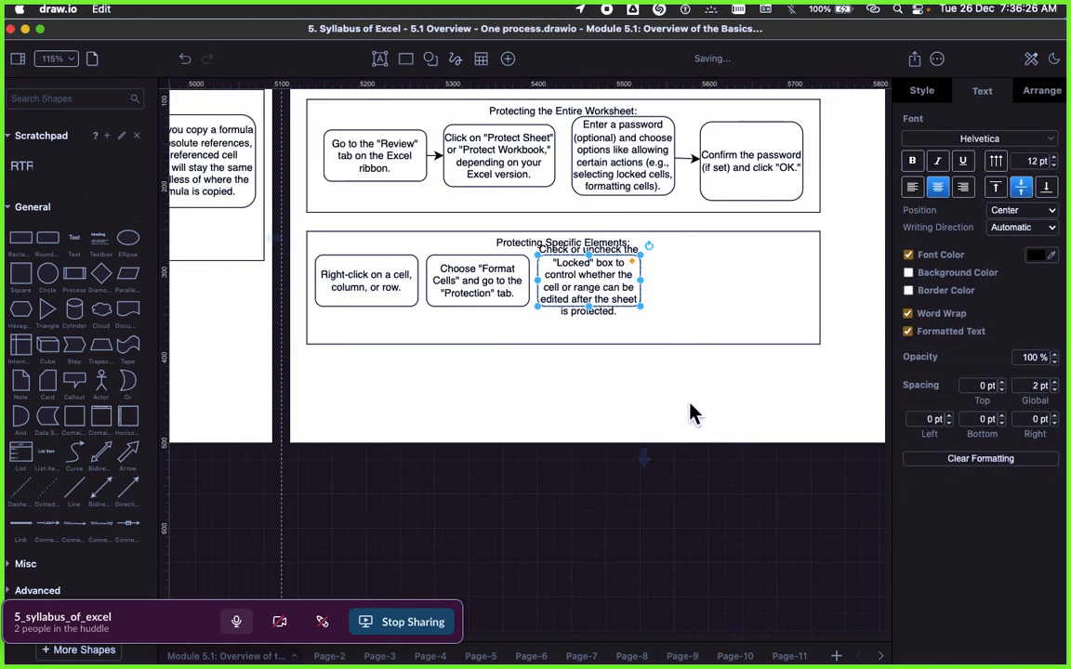
Step: Enlarge the "Locked" box step downwards so that its text fits inside the outline
left_click(693, 413)
left_click(569, 288)
left_click_drag(642, 314, 647, 342)
left_click(691, 300)
scroll(653, 309, "right", 2)
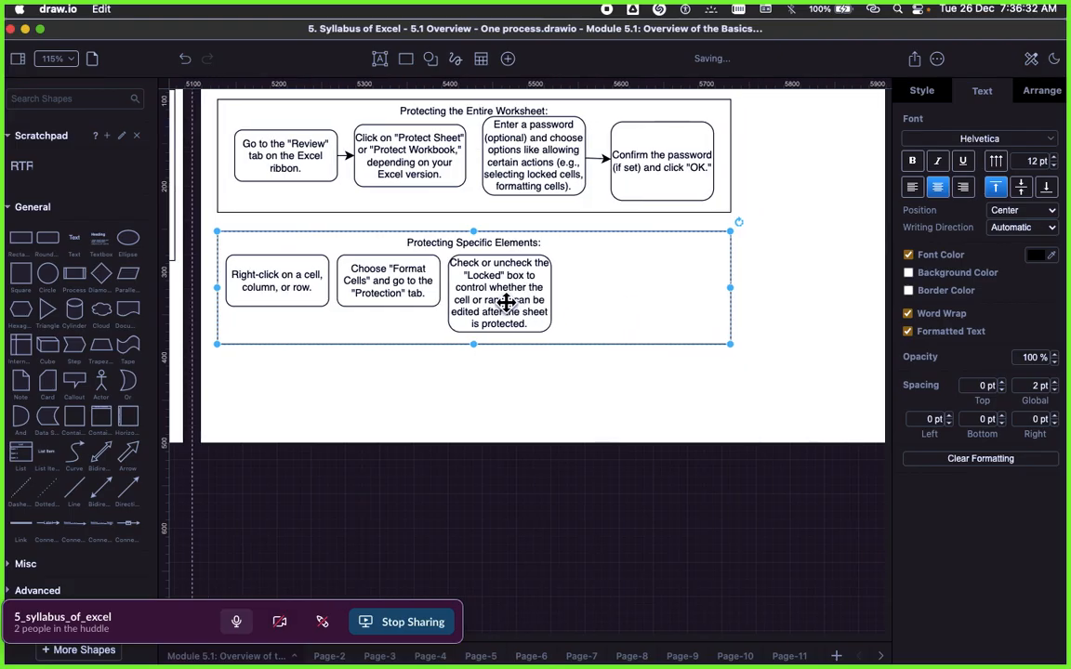
Step: Duplicate the "Locked" box step and place the copy directly right of it, level with its top edge
left_click(518, 304)
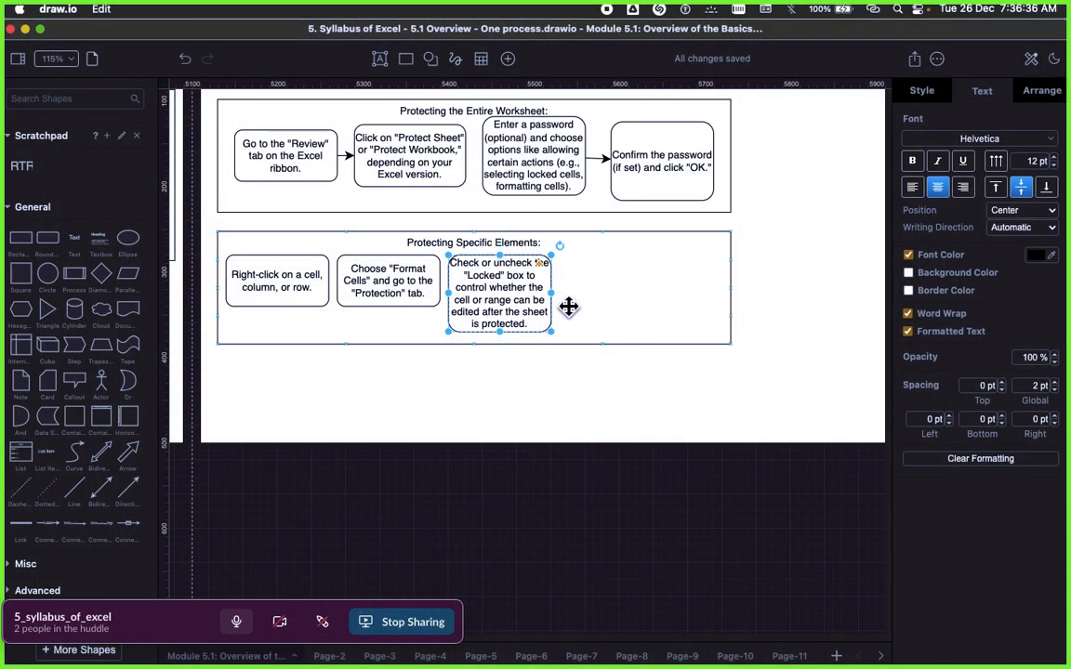
right_click(535, 299)
left_click(567, 406)
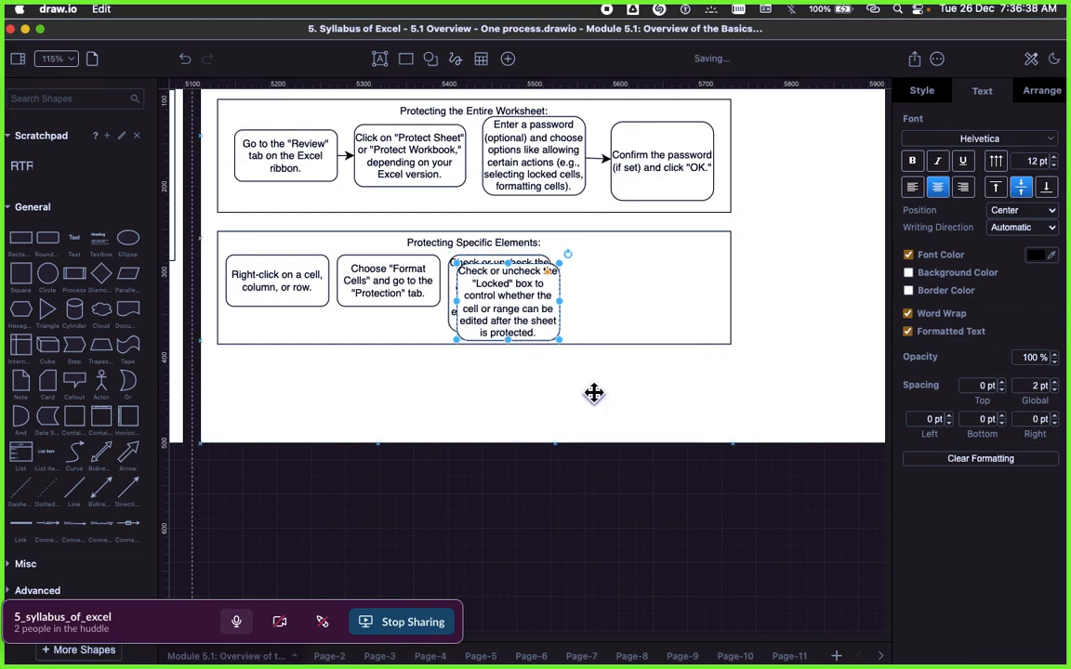
left_click_drag(573, 306, 627, 294)
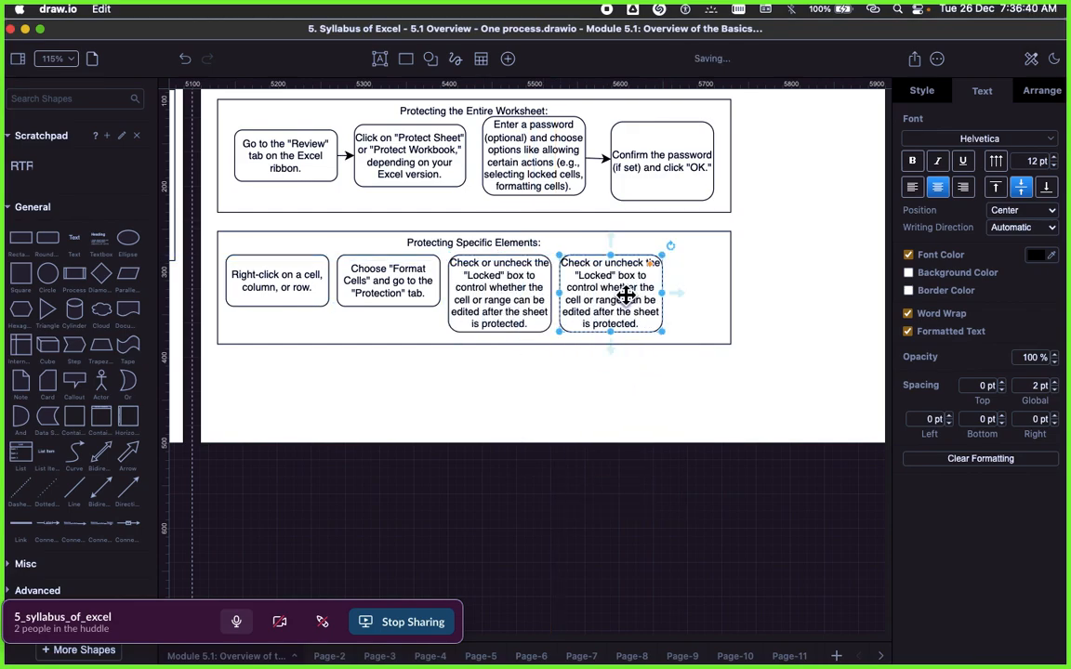
Step: Replace the copy's text with "Protect the sheet as described in the first method.", clear its formatting, and shrink the box around it
double_click(627, 294)
type("Protect the sheet as described in the first method.")
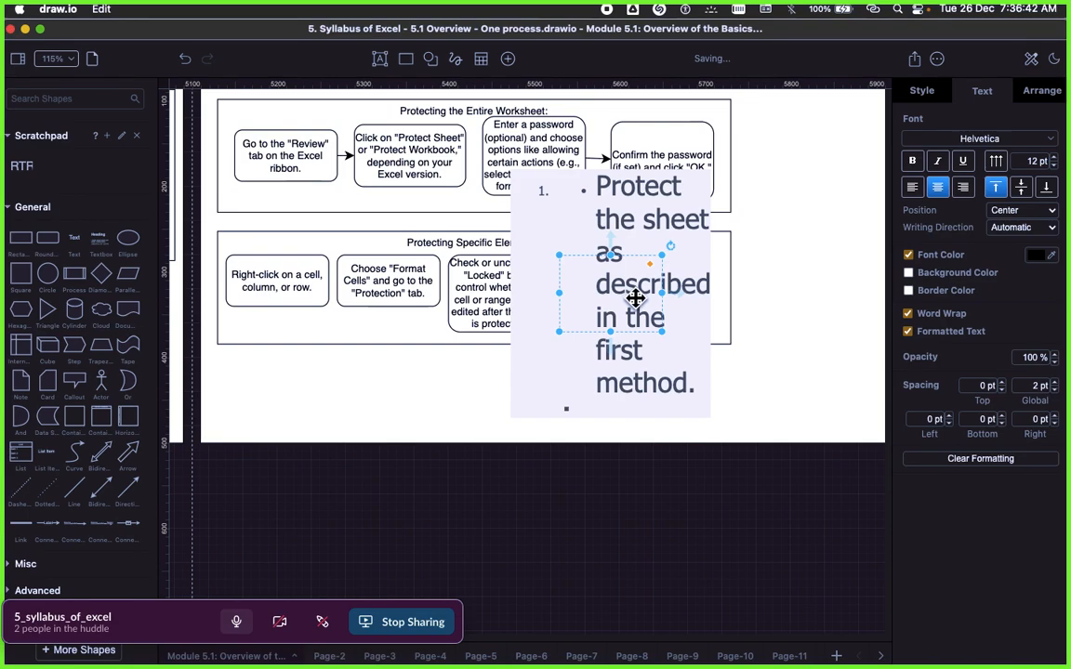
left_click(967, 459)
left_click(658, 327)
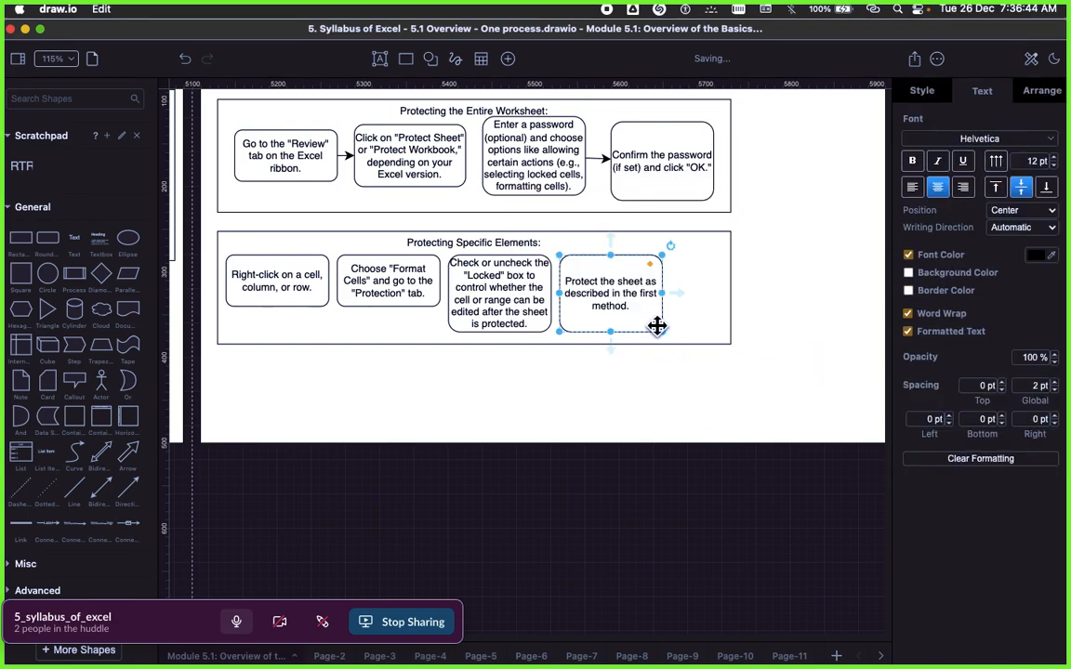
left_click_drag(658, 322, 648, 299)
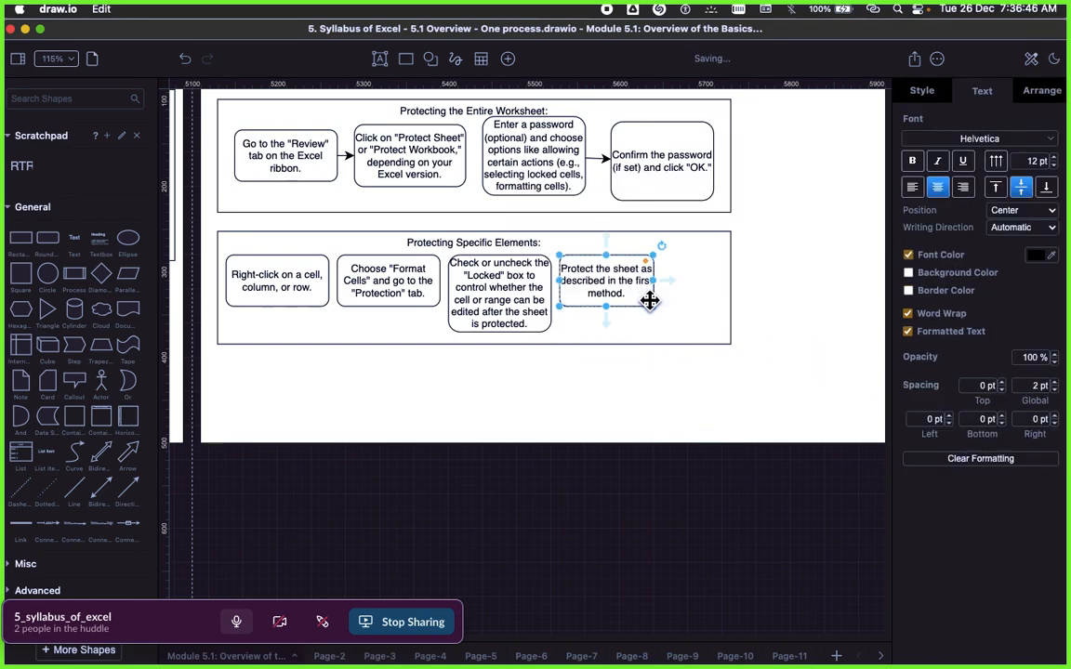
left_click(665, 388)
Step: Copy the heading "Unprotecting Worksheets:" from the Signavio page and return to draw.io
scroll(627, 382, "right", 3)
key("super+Tab")
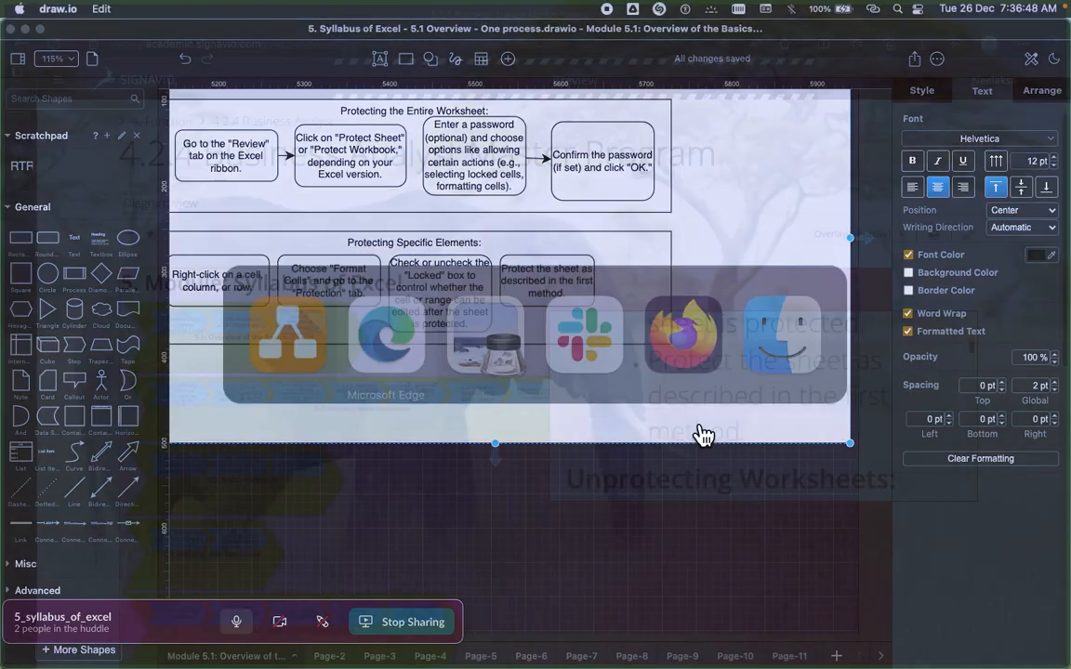
scroll(735, 460, "down", 1)
double_click(681, 454)
triple_click(680, 454)
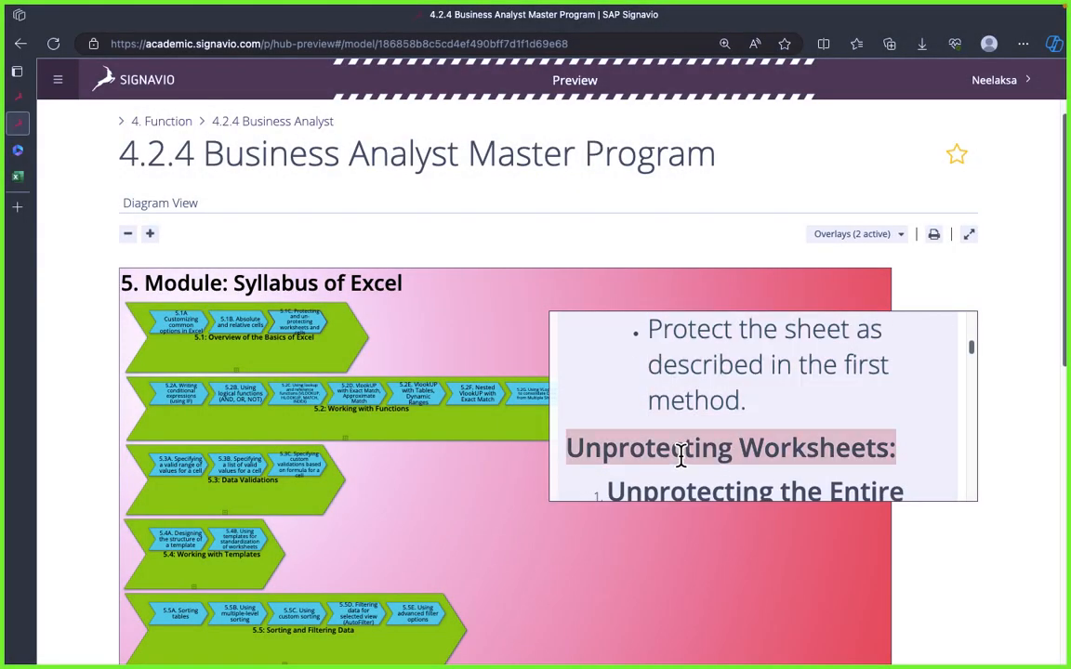
key("super+Tab")
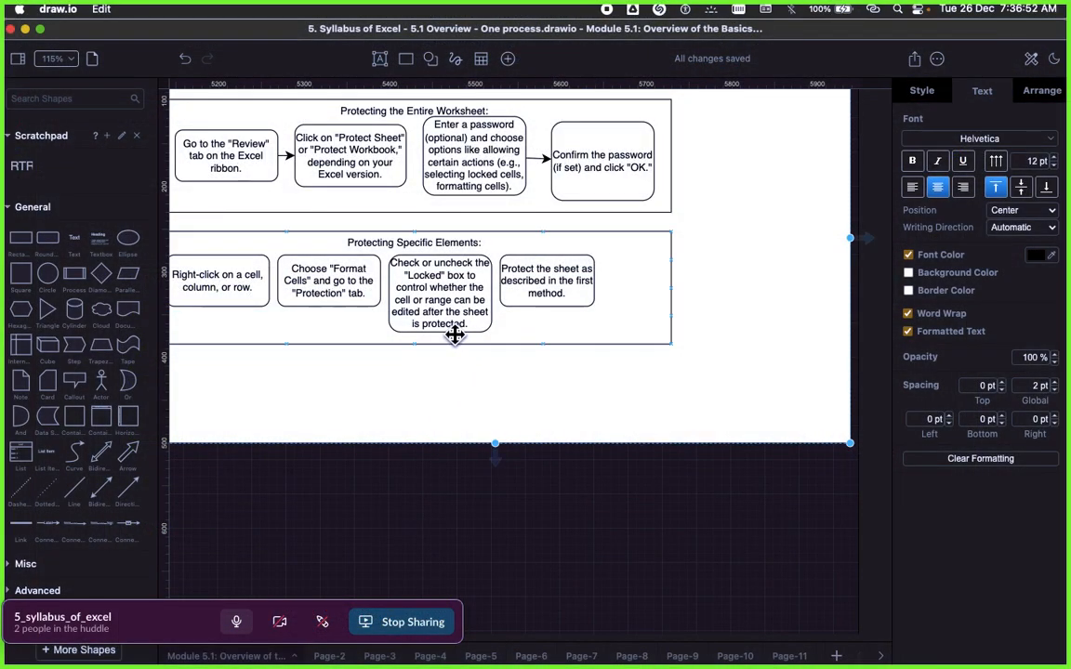
Step: Duplicate the Protecting Specific Elements container below the original, and extend the frame's bottom edge to enclose the copy
scroll(487, 322, "left", 2)
left_click(461, 246)
right_click(464, 249)
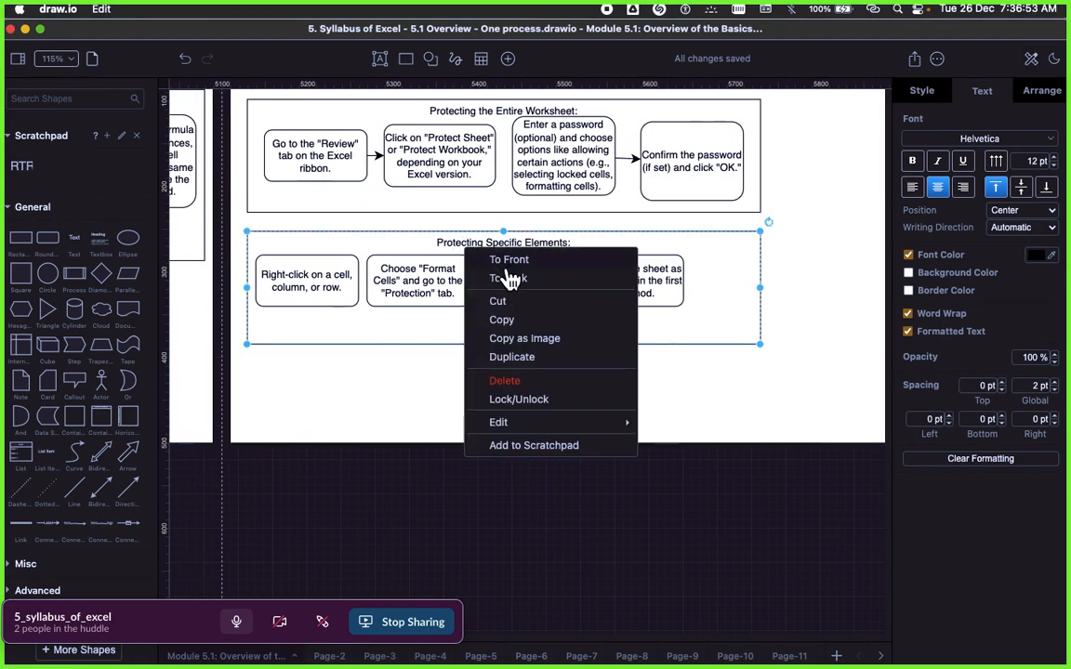
left_click(513, 358)
left_click_drag(540, 284, 532, 401)
left_click(842, 372)
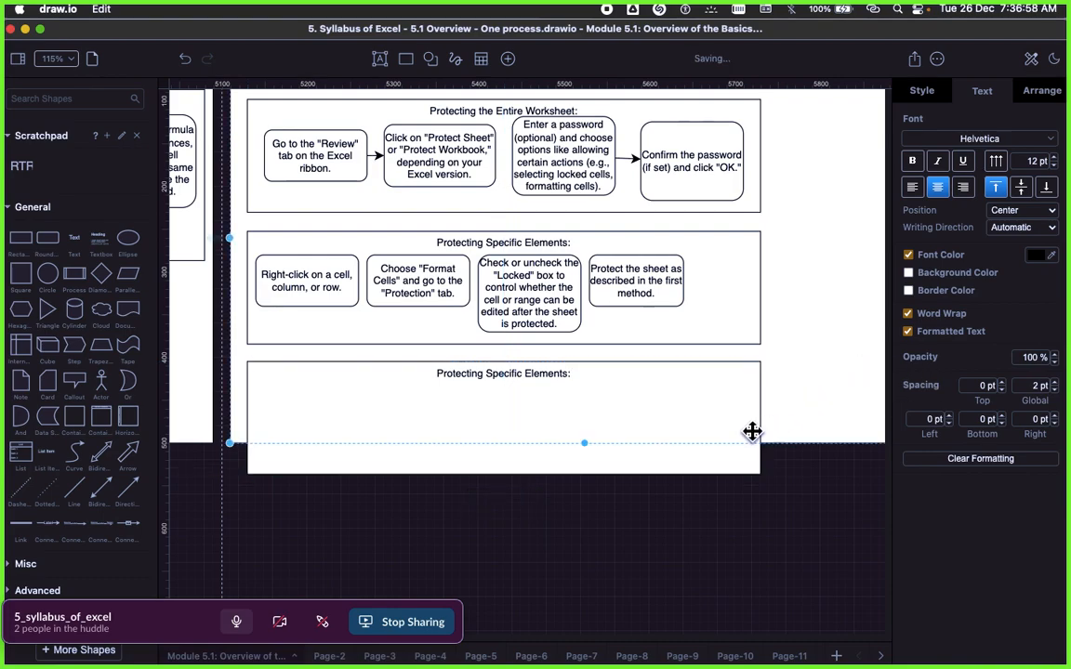
left_click_drag(584, 443, 576, 484)
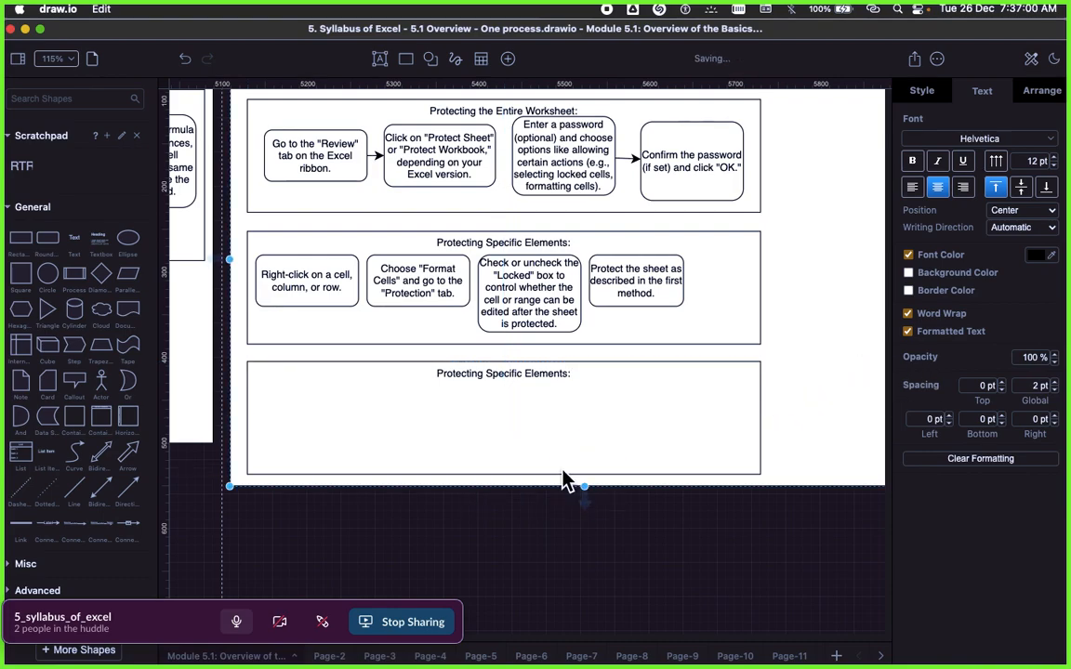
Step: Switch to the Excel workbook and examine the commands available for cell C3, comparing them with the Format Cells step in the diagram
left_click(442, 275)
scroll(492, 270, "left", 3)
left_click(455, 276)
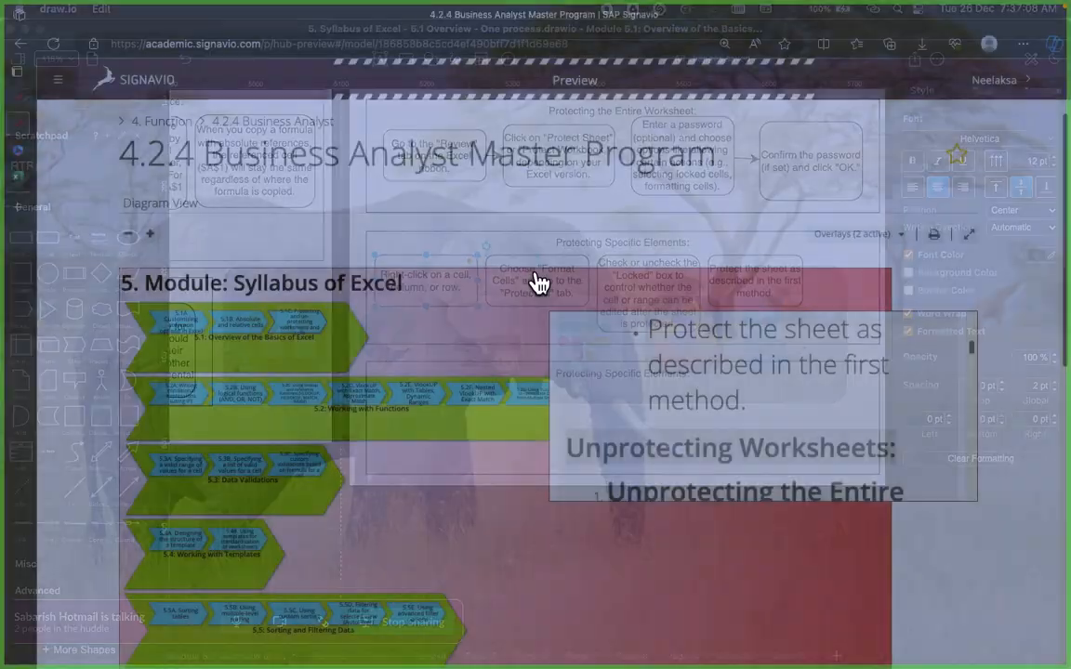
key("super+Tab")
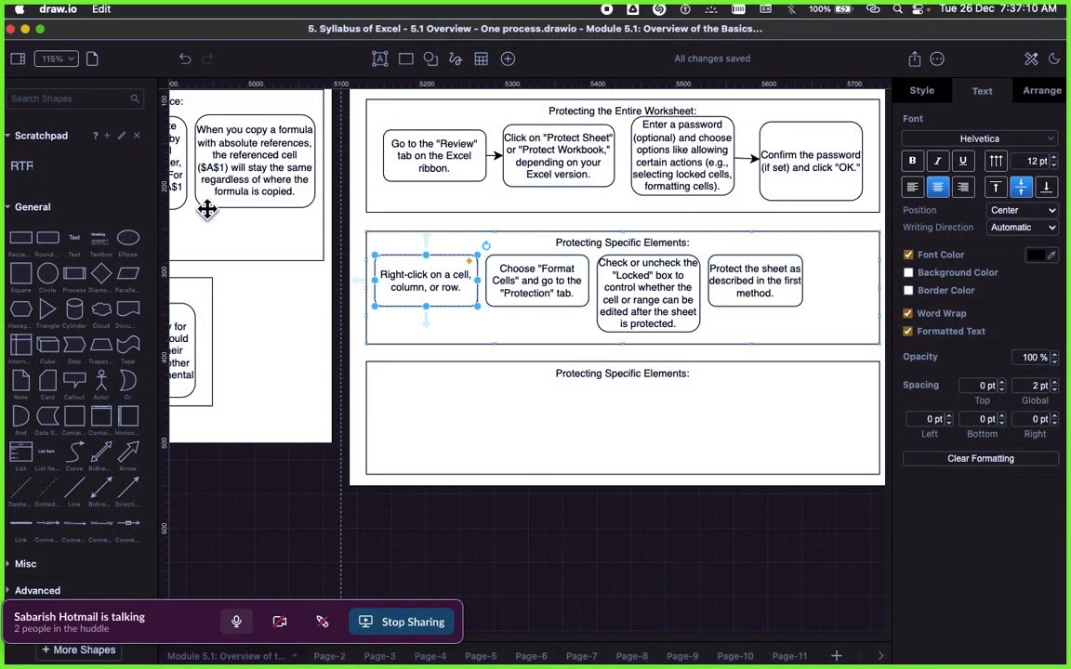
key("super+Tab")
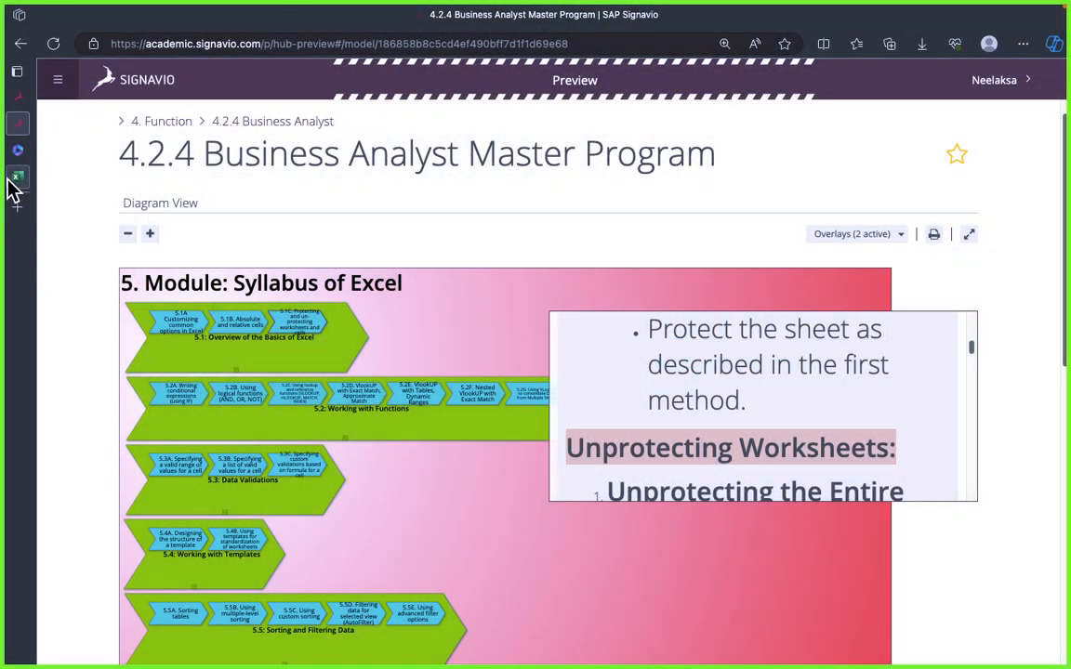
left_click(16, 176)
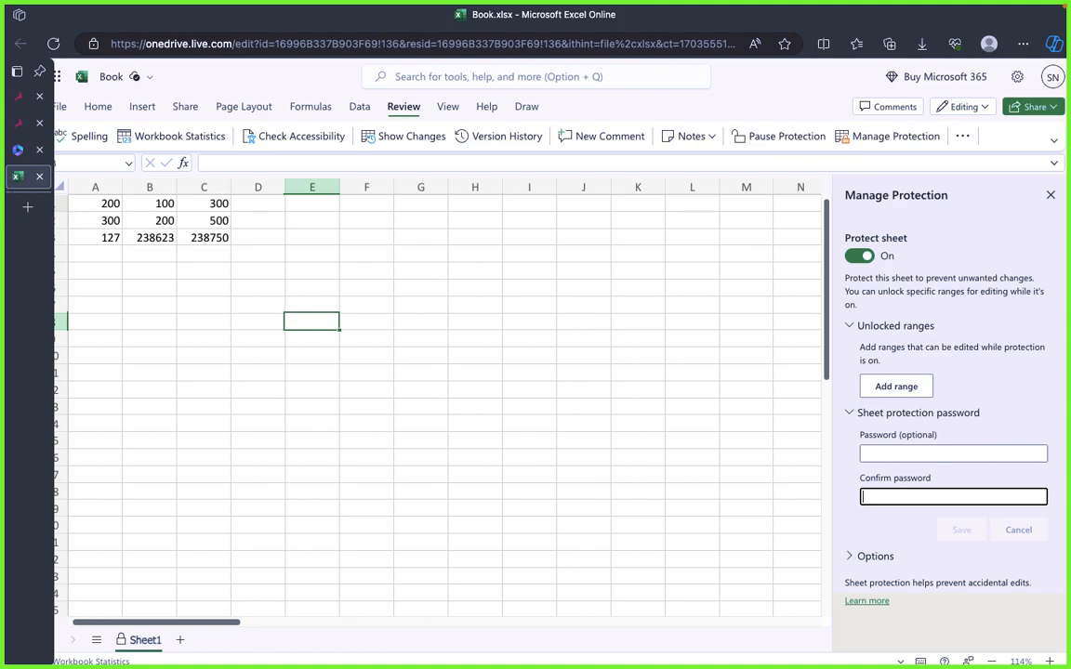
left_click(214, 238)
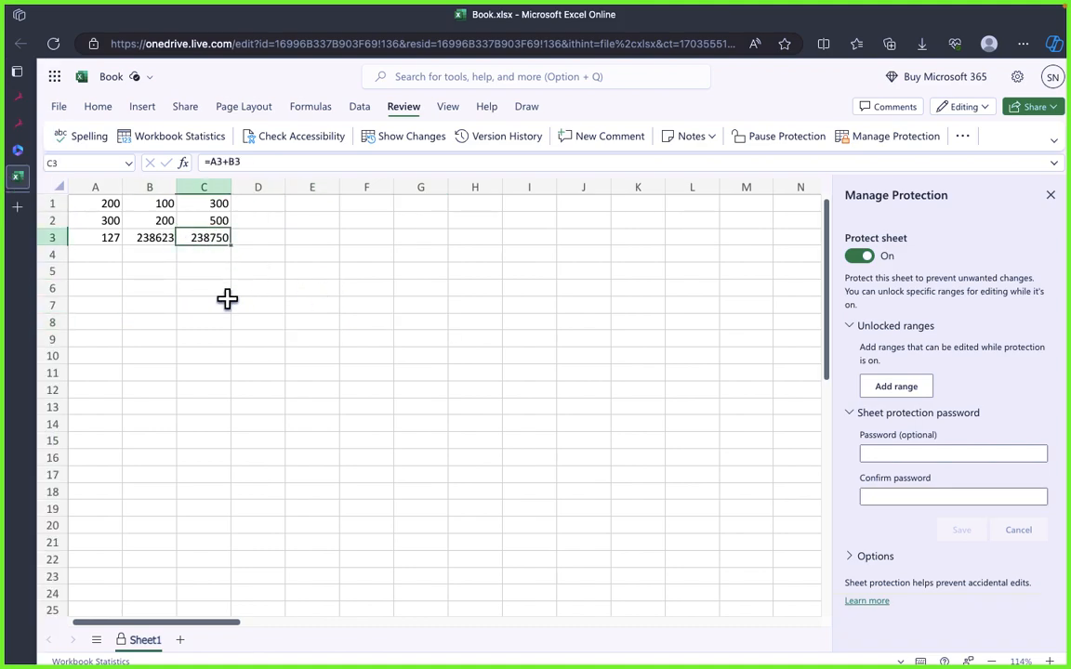
left_click(235, 289)
left_click(203, 236)
right_click(206, 247)
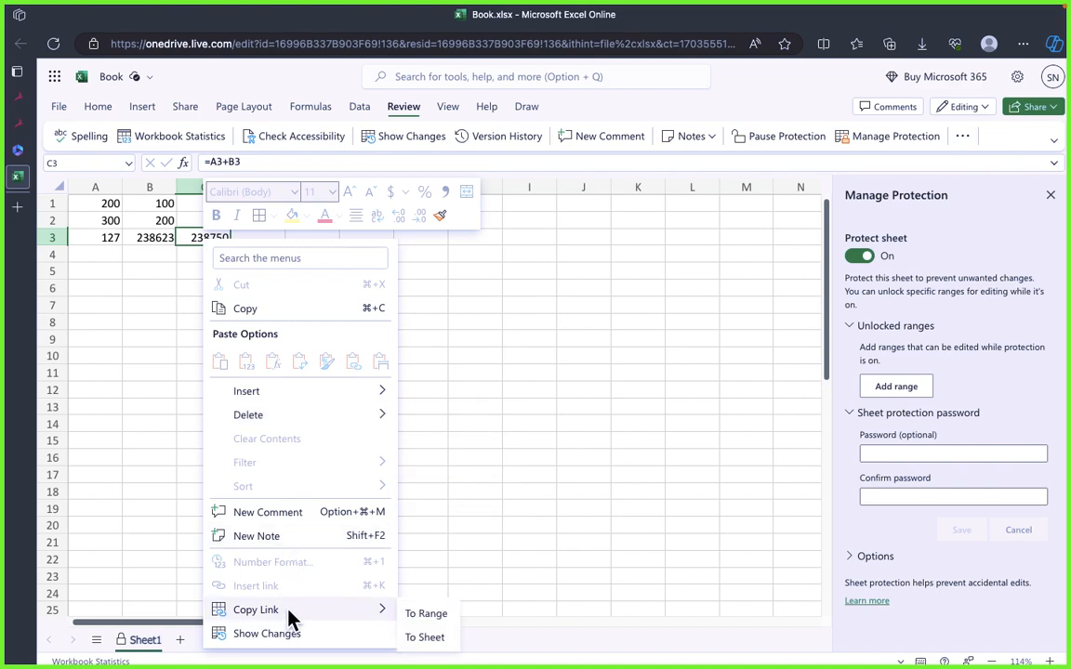
key("super+Tab")
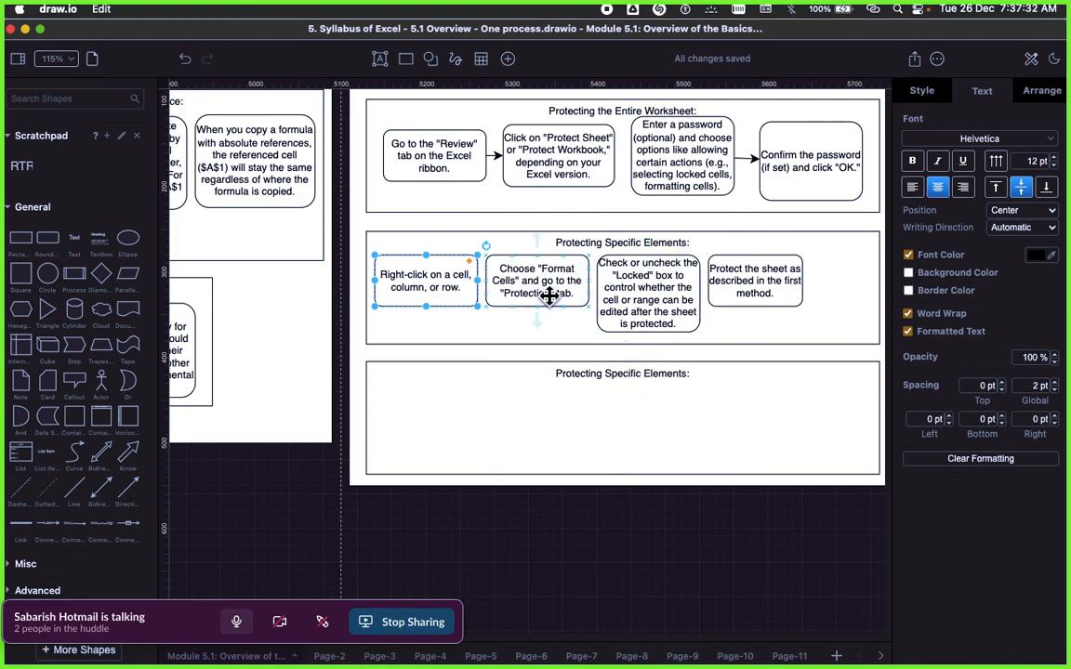
key("super+Tab")
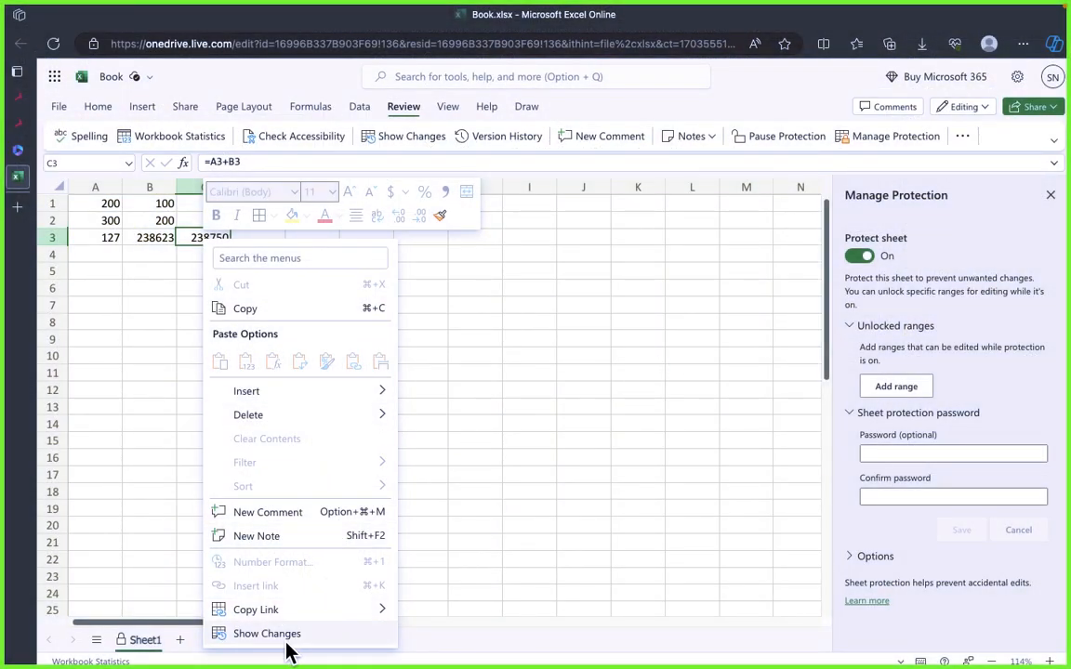
Step: Turn off Protect sheet for Sheet1 and close the protection settings
key("Escape")
left_click(861, 259)
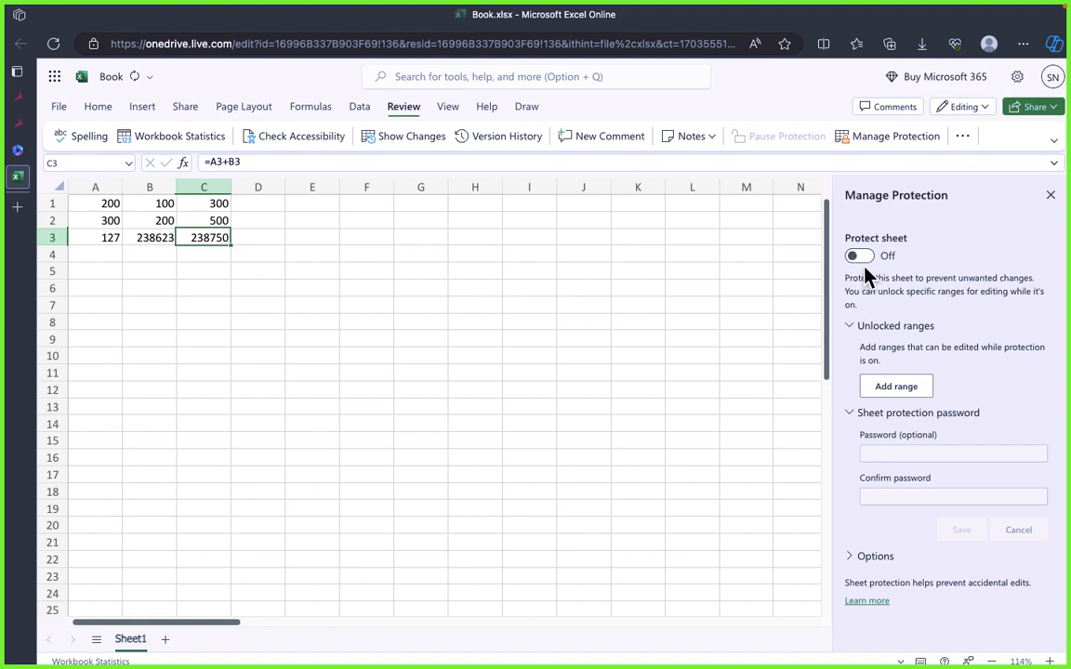
left_click(365, 339)
left_click(1050, 195)
left_click(204, 356)
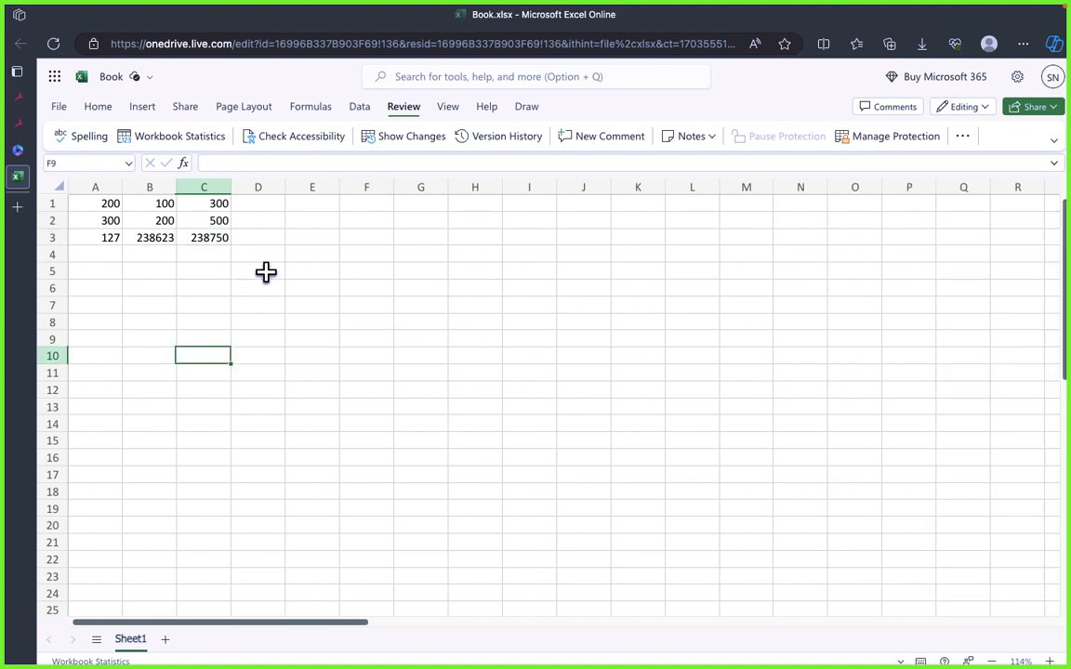
Step: Search the commands available for cell D5 for "For" and examine the options offered under Format
left_click(265, 271)
right_click(260, 282)
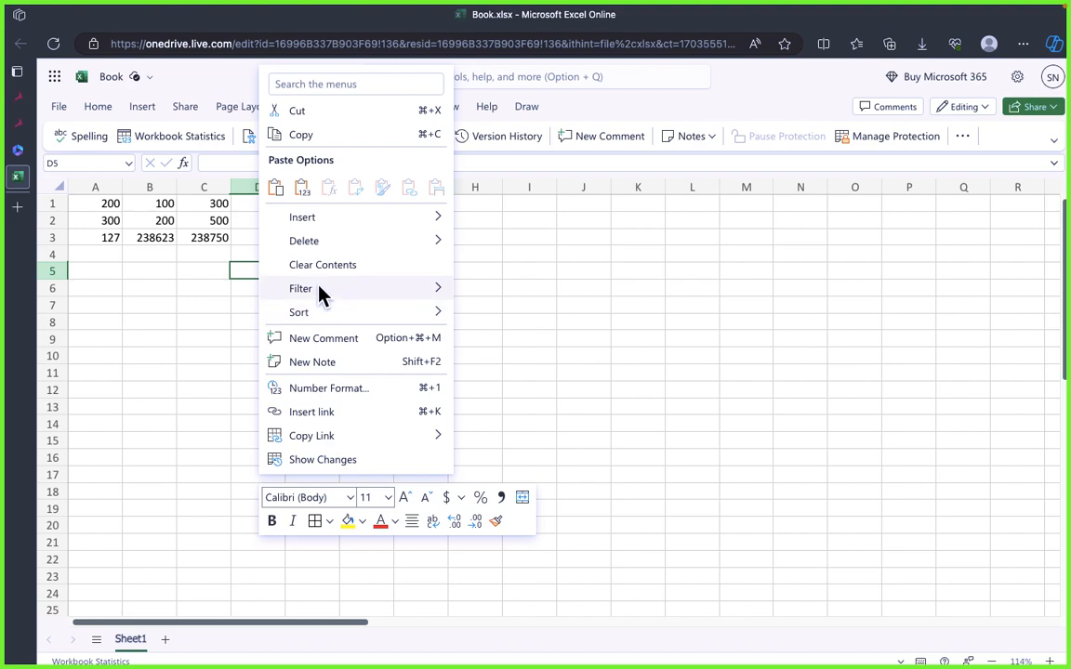
left_click(322, 83)
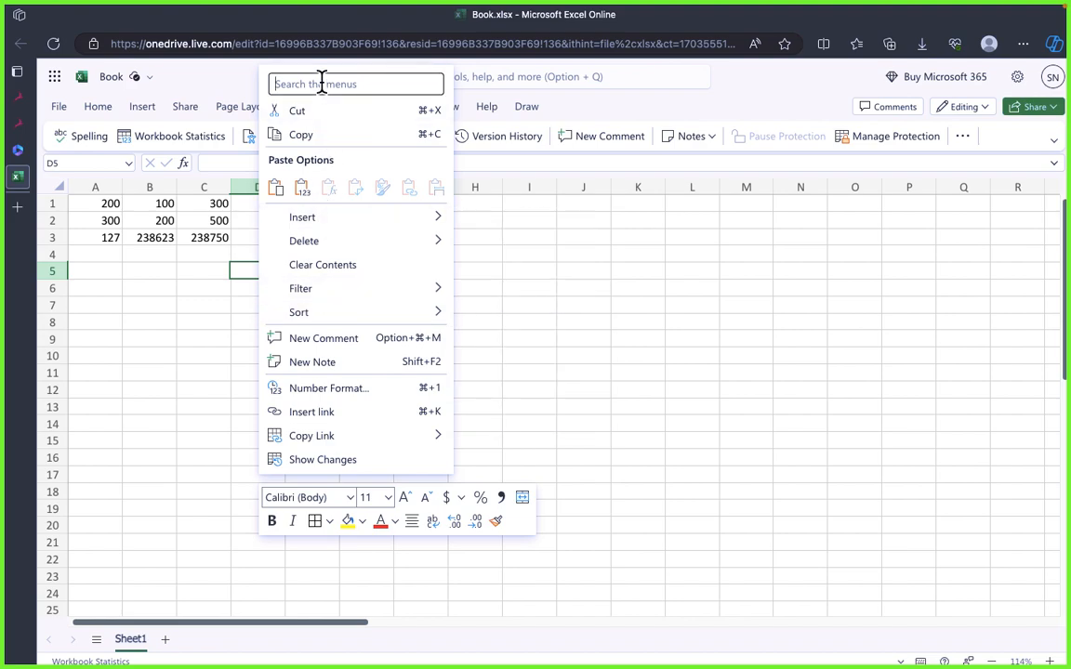
type("Fo")
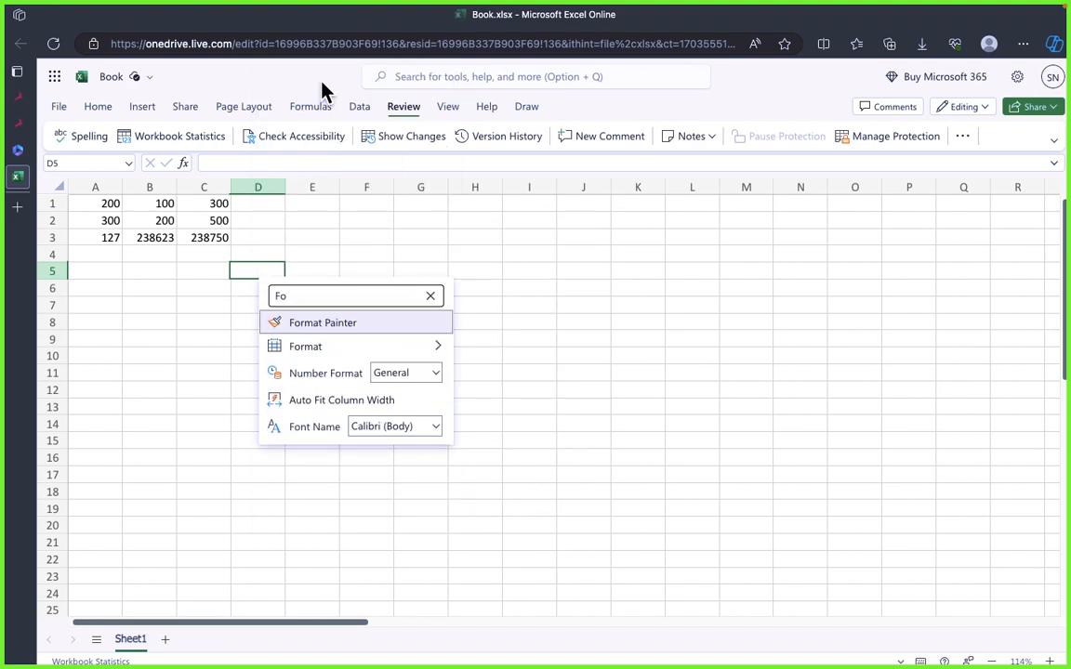
type("r")
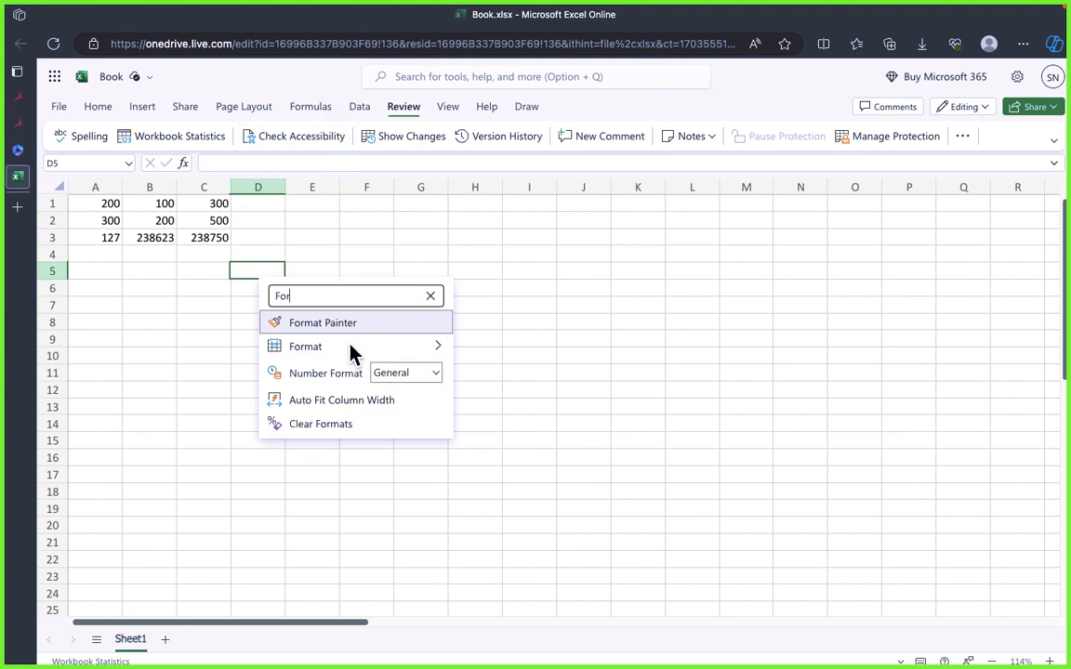
mouse_move(351, 353)
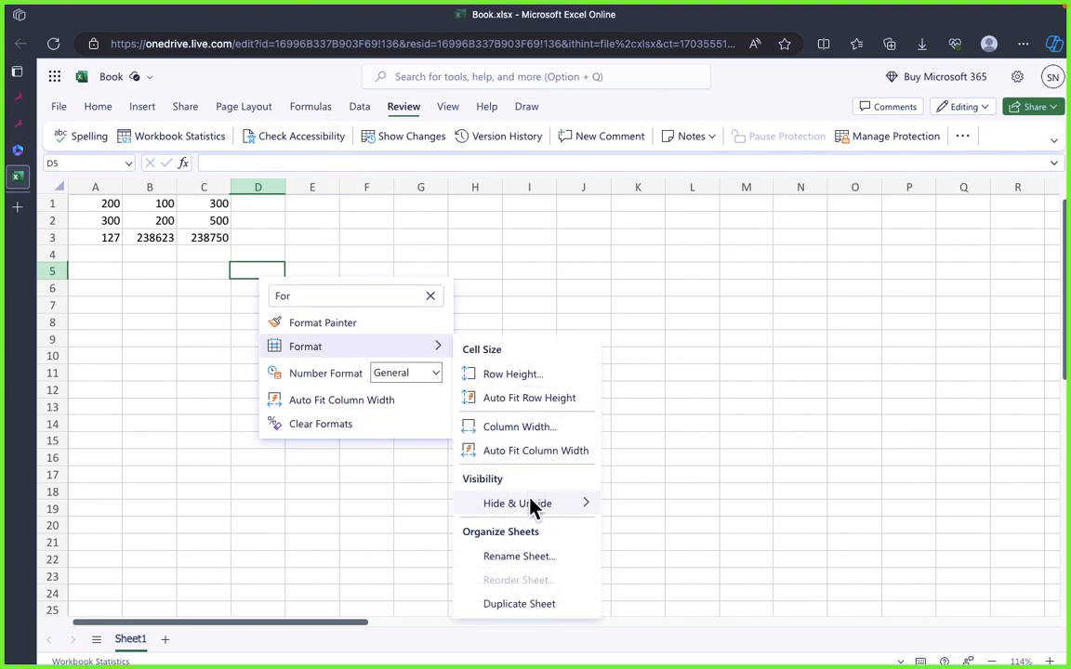
mouse_move(547, 506)
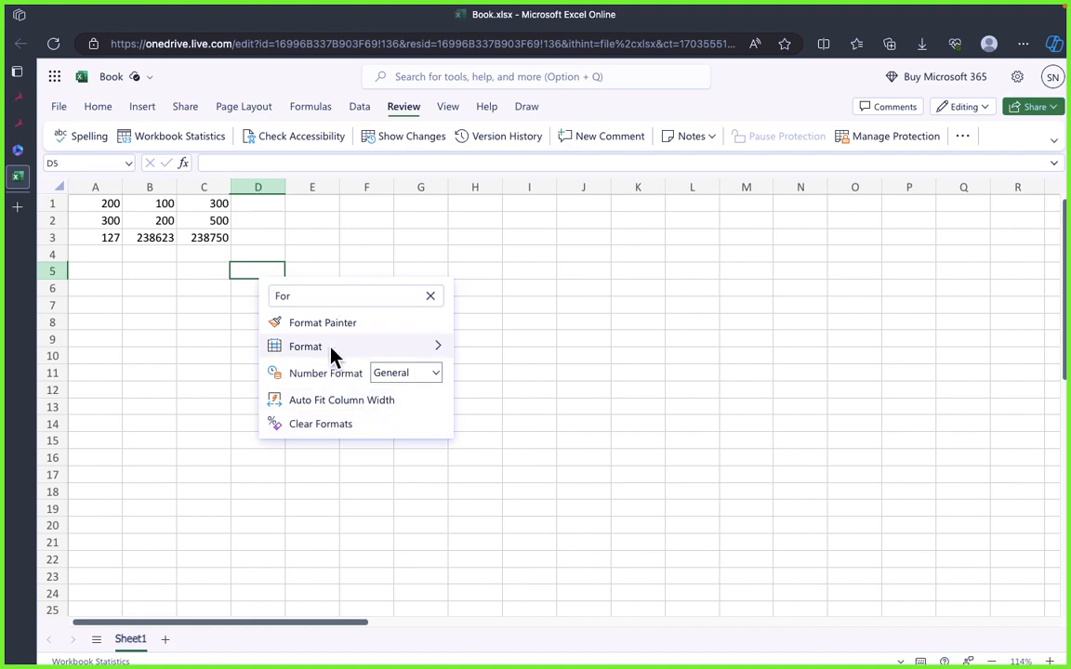
left_click(244, 268)
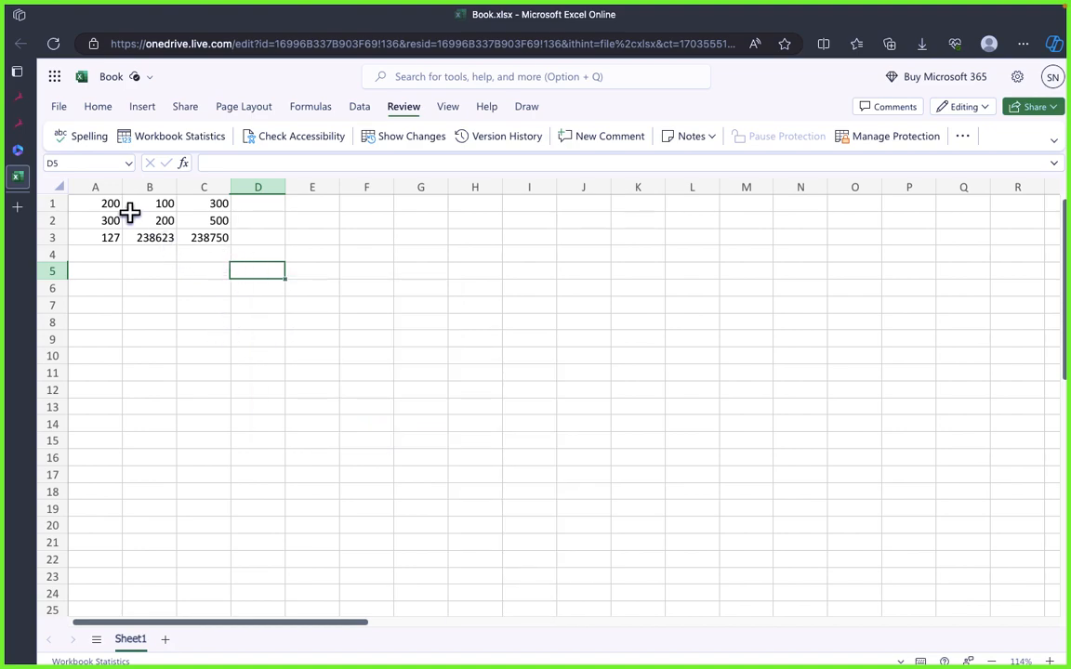
Step: Select the range B2:C3 and examine the commands available for it
left_click_drag(132, 219, 198, 232)
right_click(200, 236)
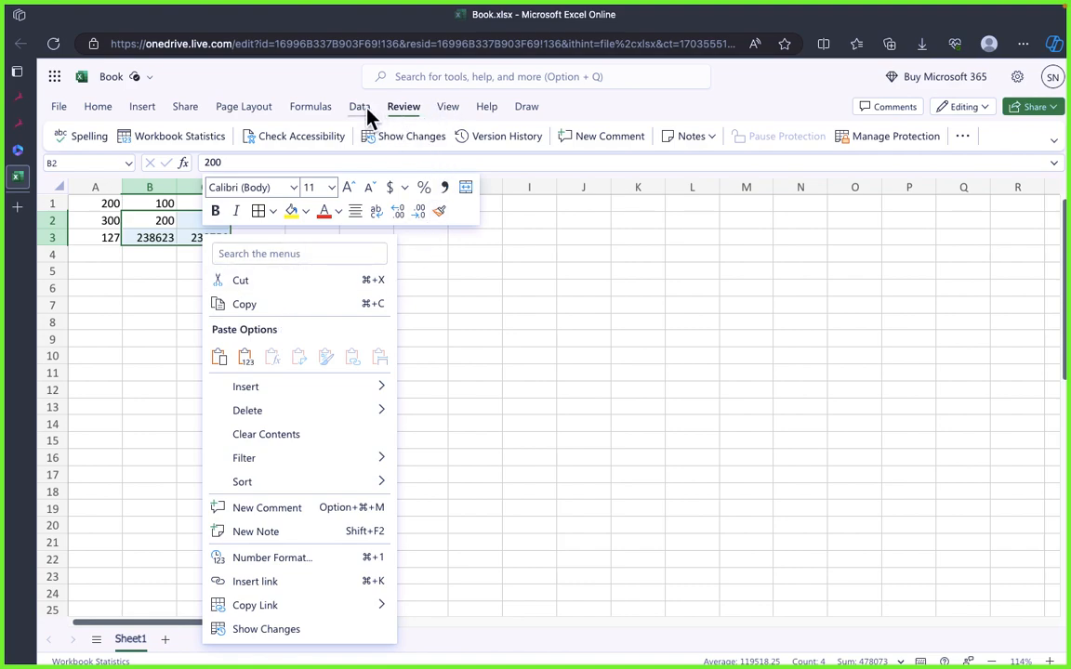
left_click(401, 115)
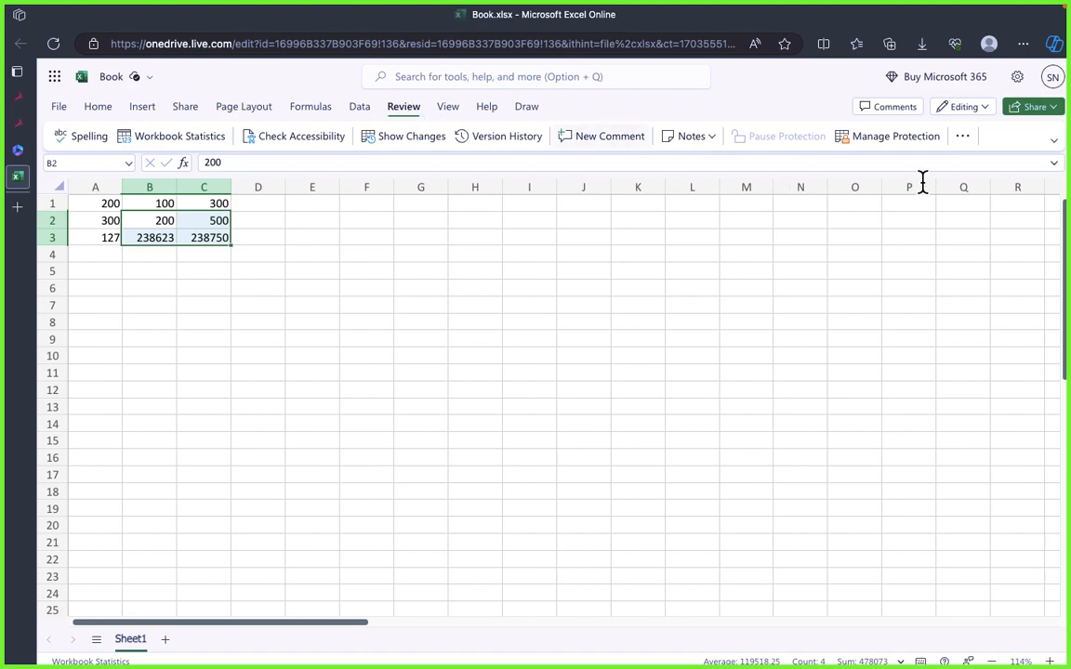
Step: Open Manage Protection for Sheet1 and examine the unlocked ranges, sheet protection password and user permission options
left_click(909, 149)
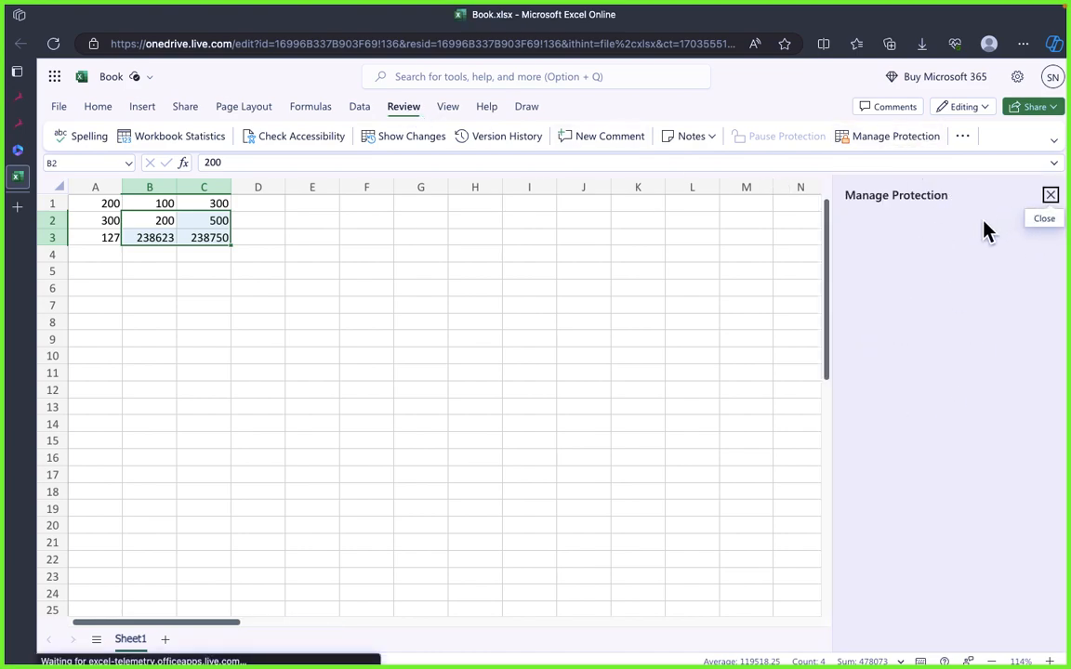
left_click(964, 137)
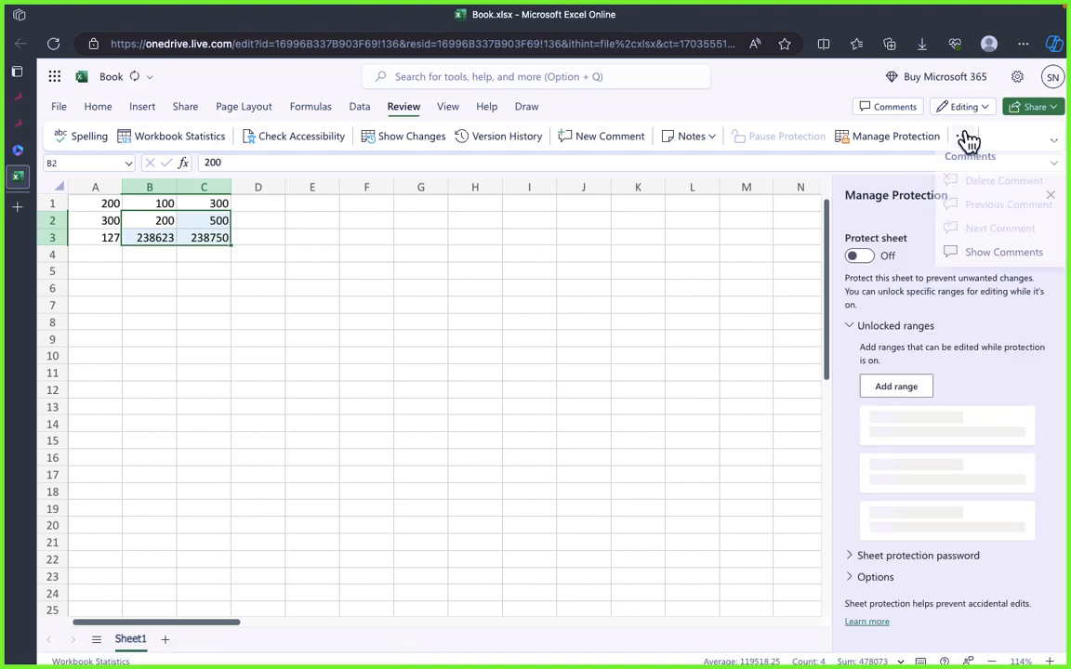
left_click(888, 395)
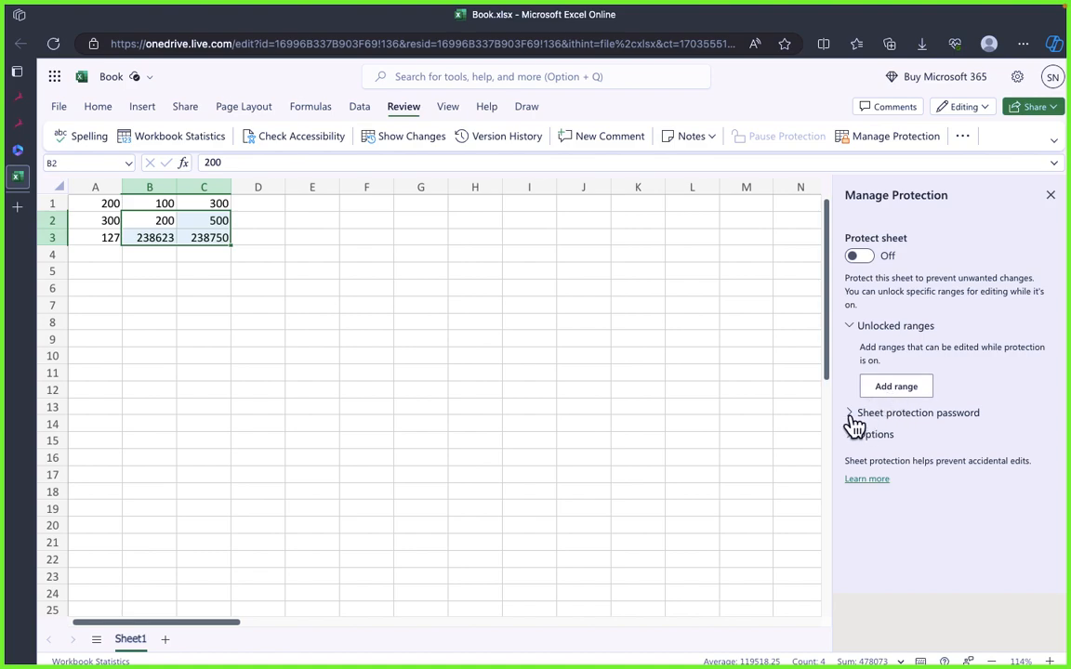
left_click(854, 418)
left_click(855, 558)
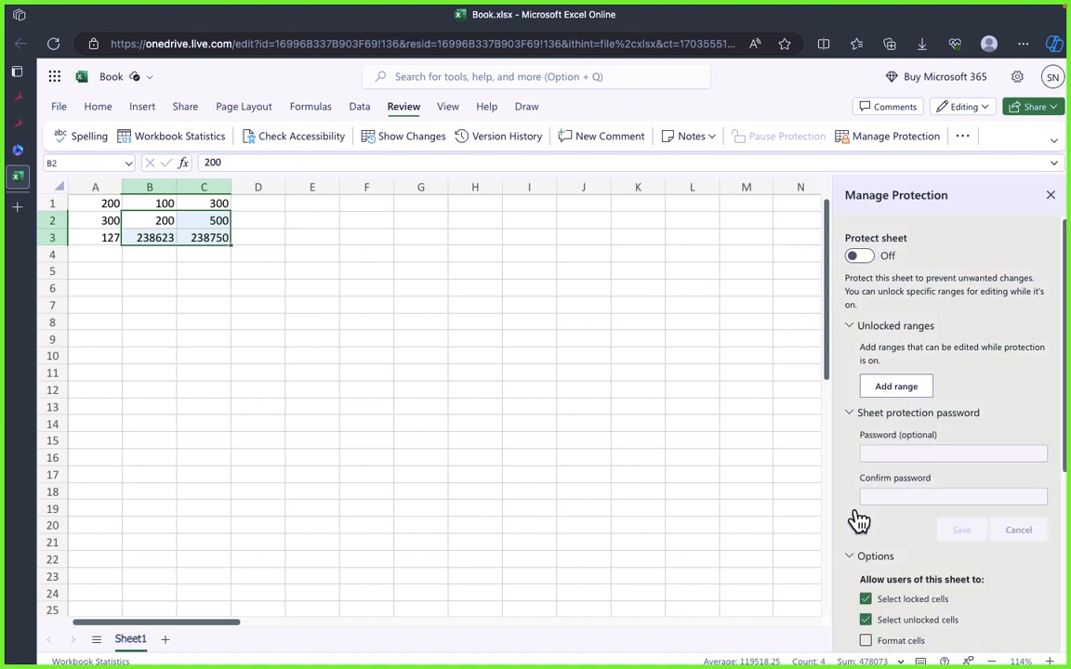
scroll(865, 512, "down", 3)
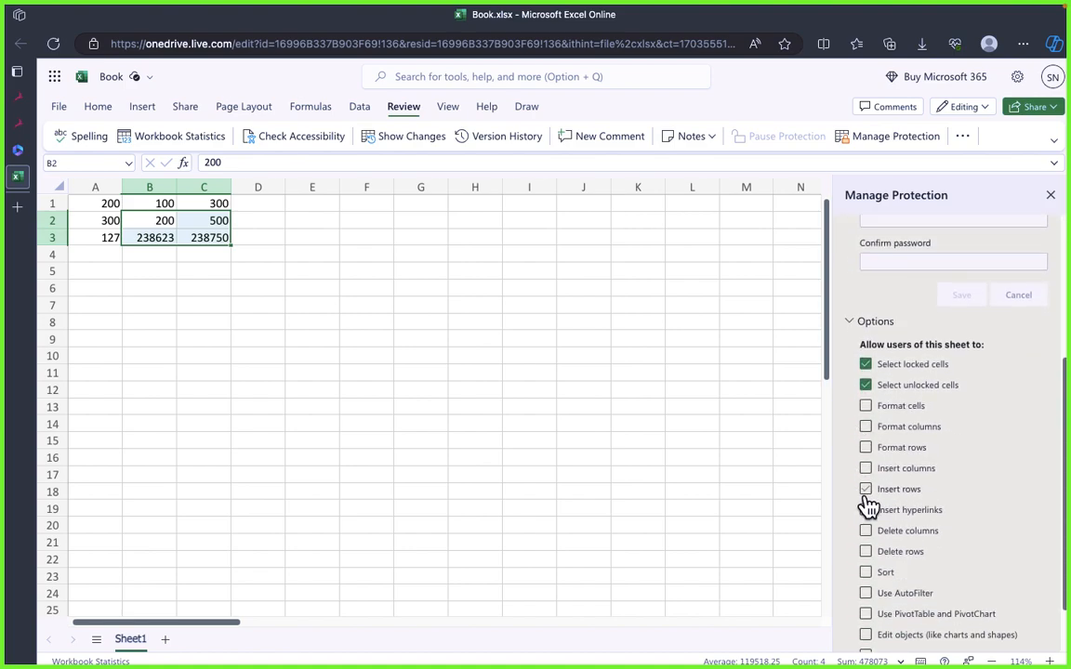
Step: Try allowing Format cells, Format columns and Format rows in the sheet protection options, and leave all listed permissions cleared
left_click(789, 403)
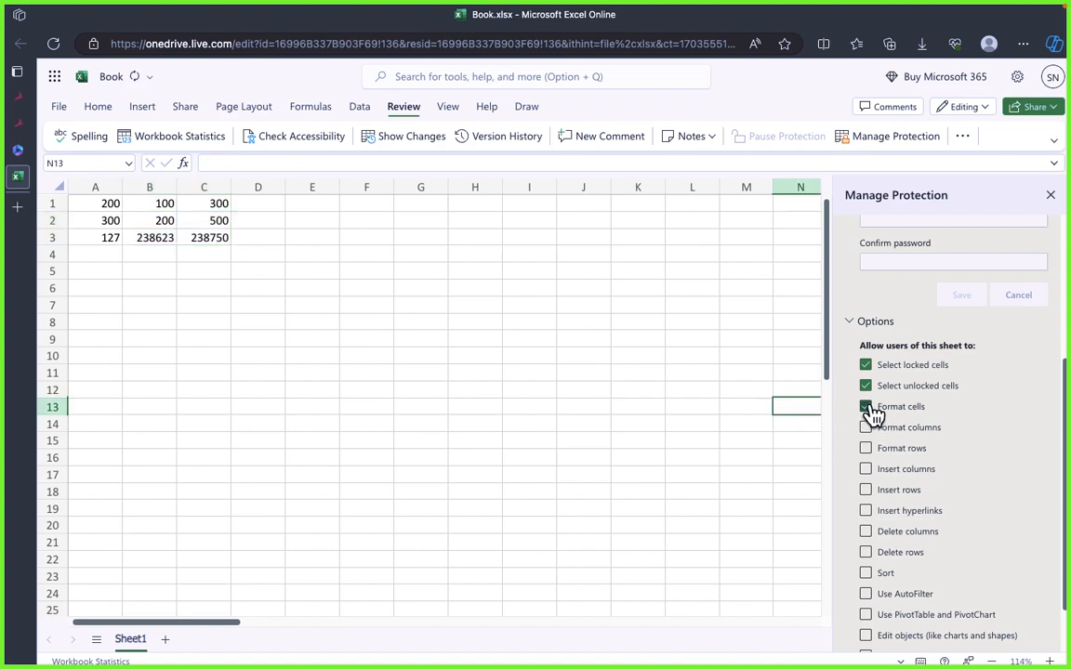
left_click(868, 428)
left_click(866, 446)
left_click(867, 430)
left_click(867, 410)
left_click(866, 448)
left_click(95, 254)
left_click_drag(98, 203, 223, 240)
left_click(353, 324)
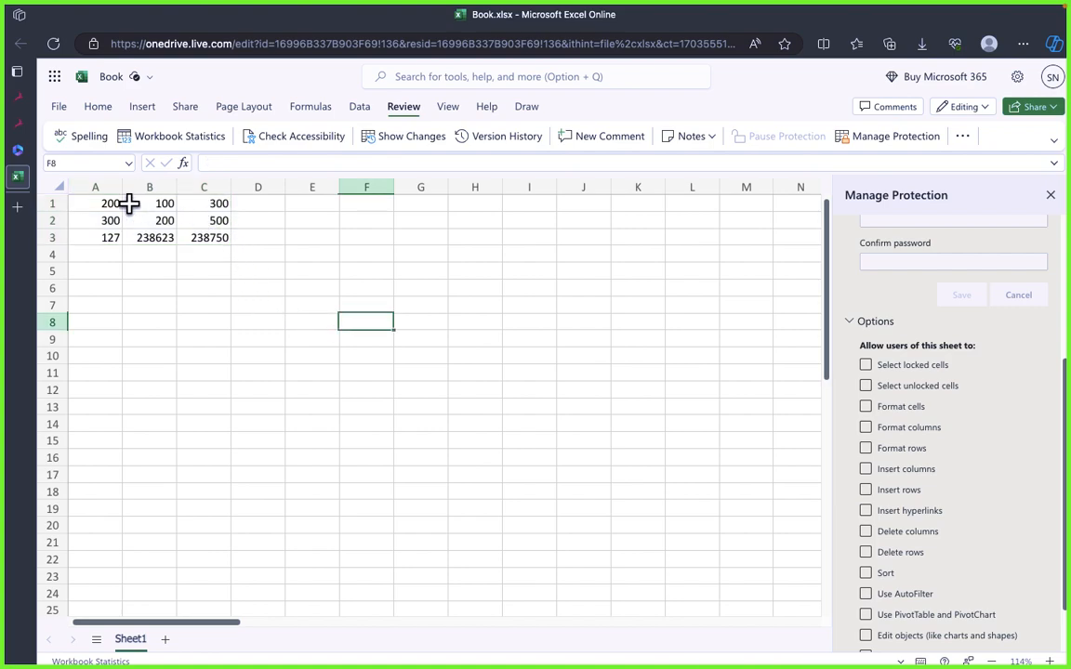
left_click(61, 188)
left_click(617, 344)
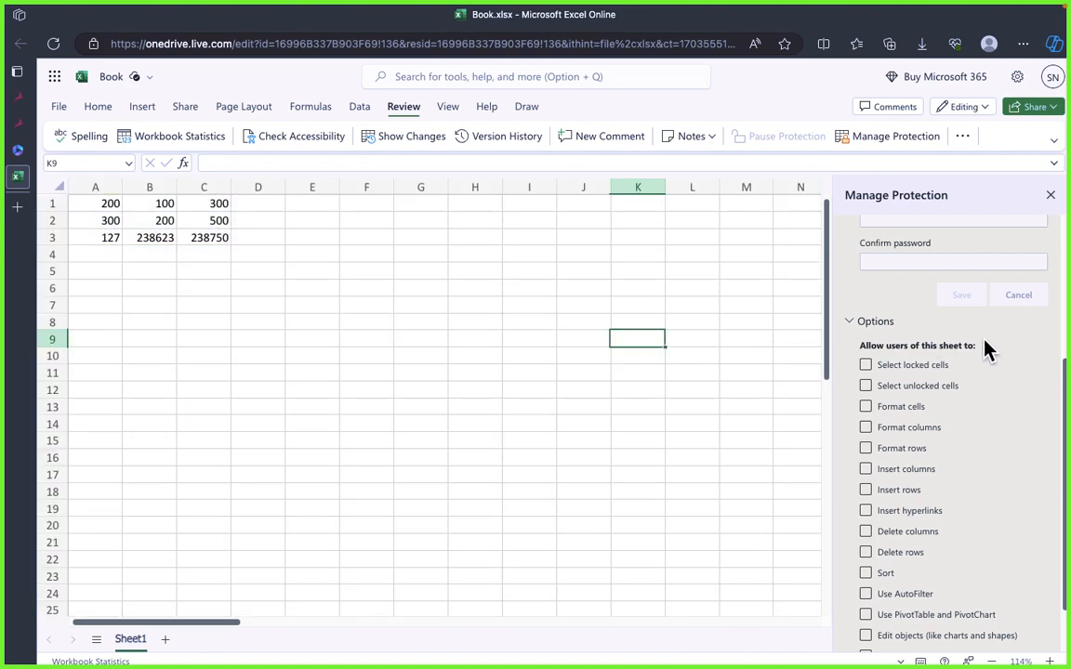
scroll(987, 347, "up", 3)
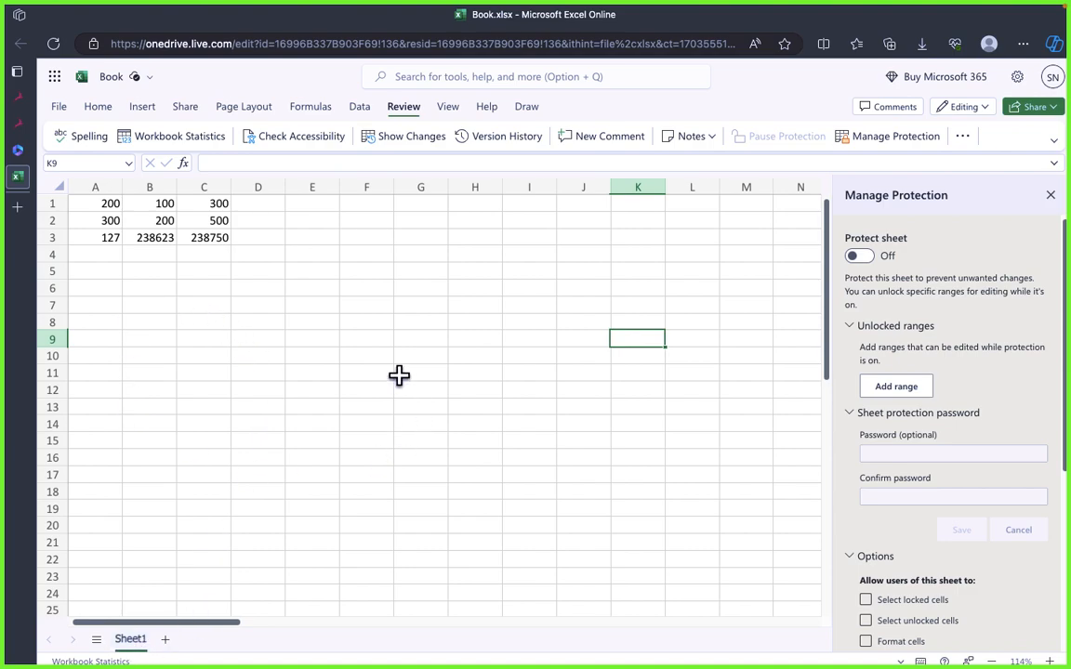
Step: Add a second worksheet to the workbook and return to Sheet1
left_click_drag(399, 374, 313, 424)
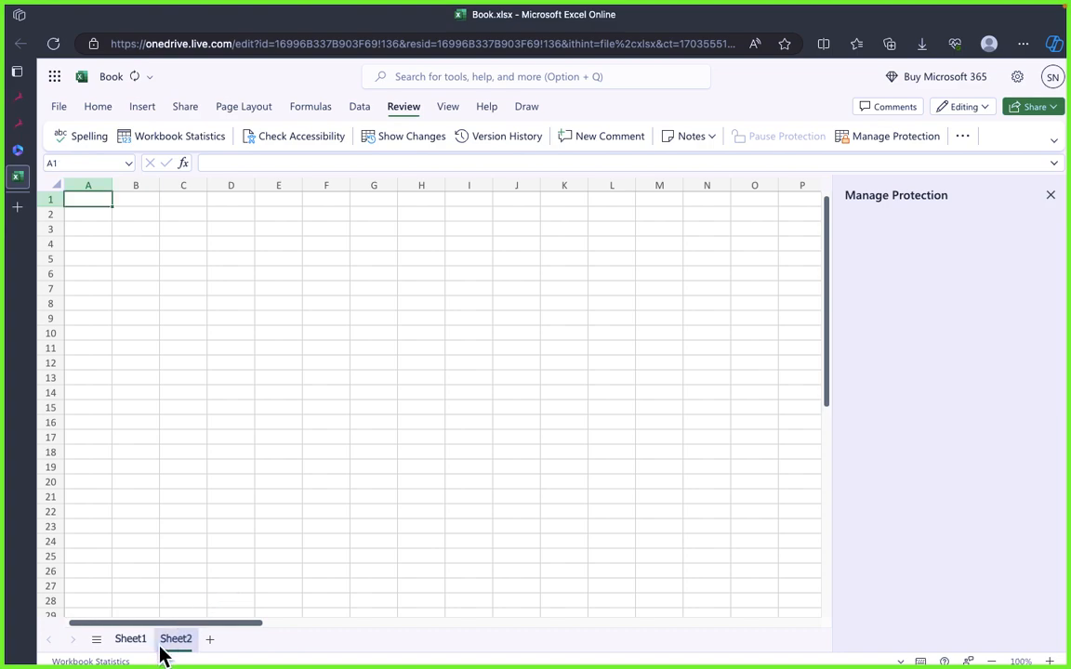
left_click(131, 639)
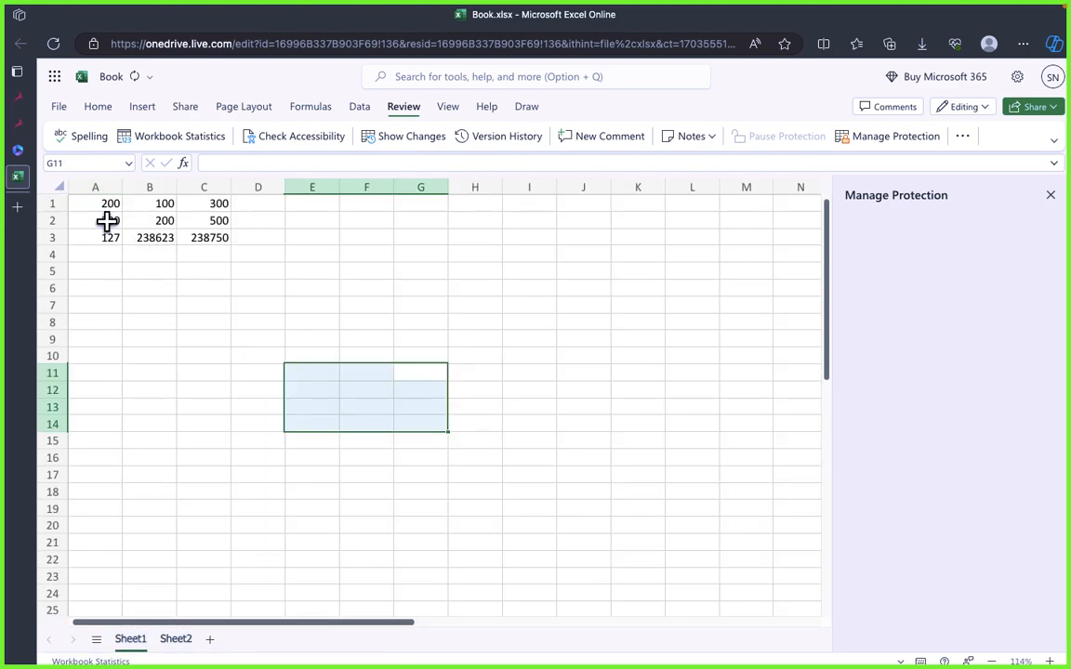
left_click_drag(107, 221, 269, 276)
left_click(252, 317)
left_click_drag(110, 218, 224, 249)
left_click(313, 272)
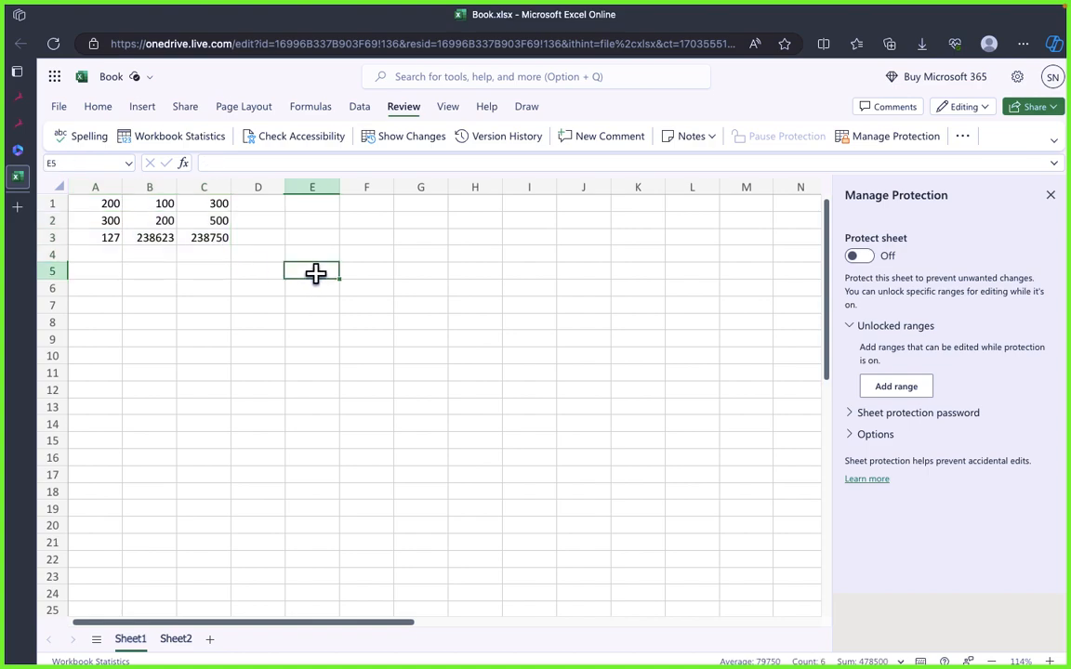
left_click(683, 324)
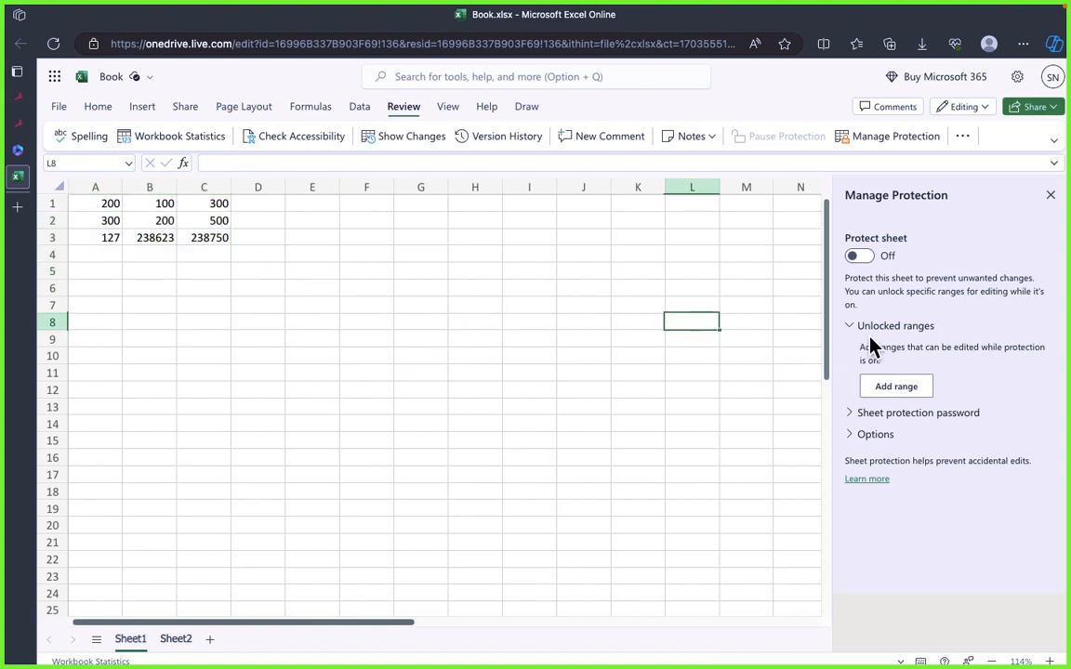
Step: Check the Options section, collapse the Unlocked ranges section, and close the protection settings
left_click(869, 437)
left_click(856, 436)
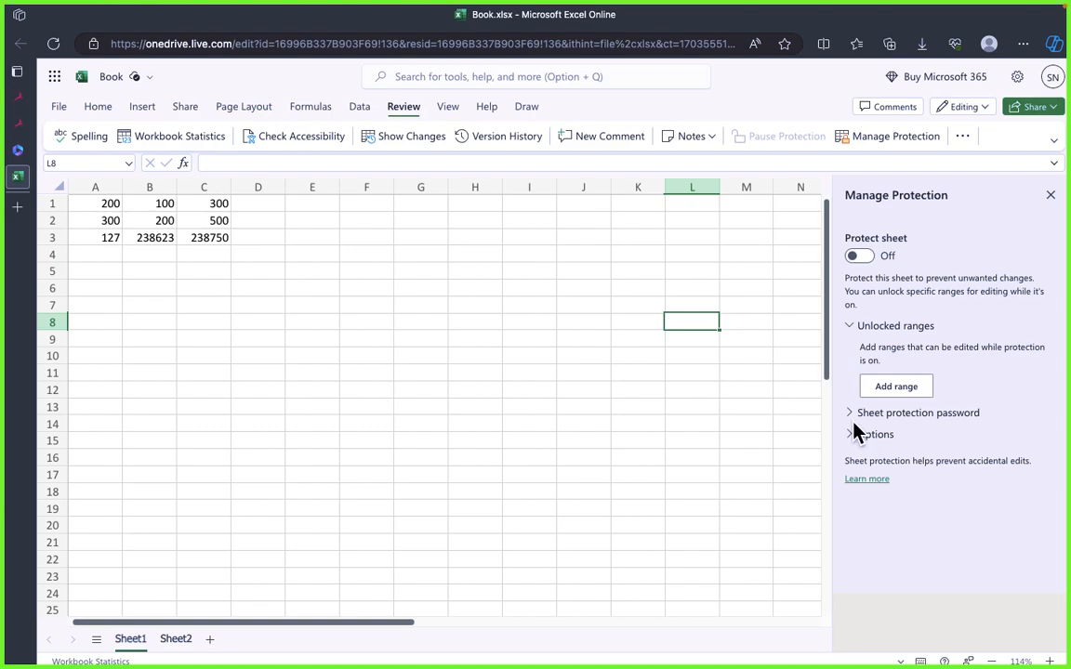
left_click(854, 328)
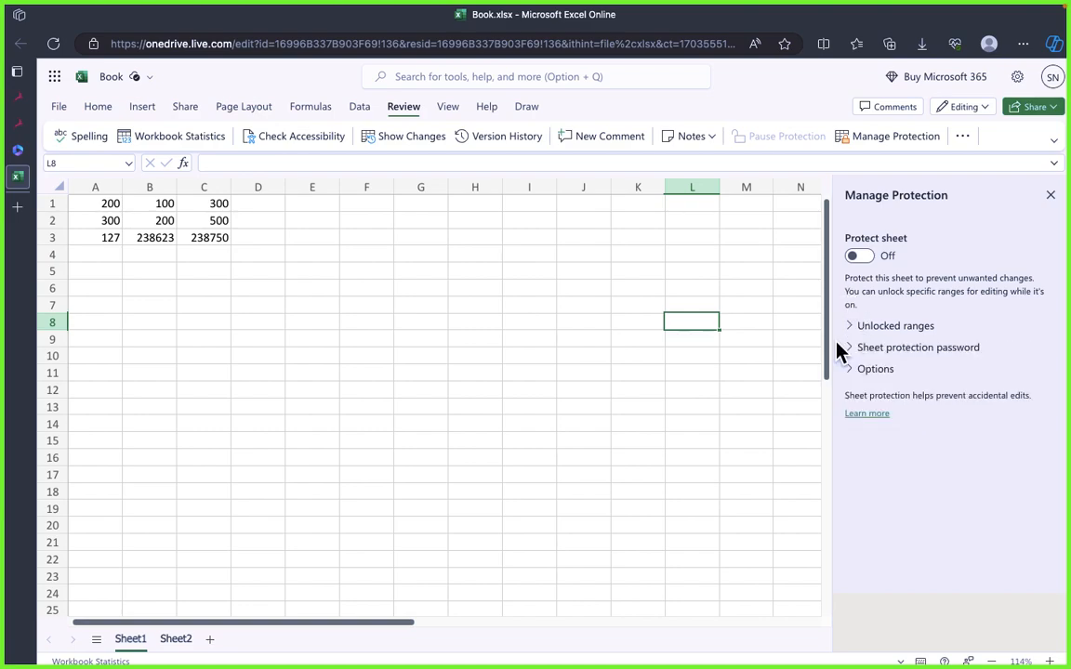
left_click(418, 304)
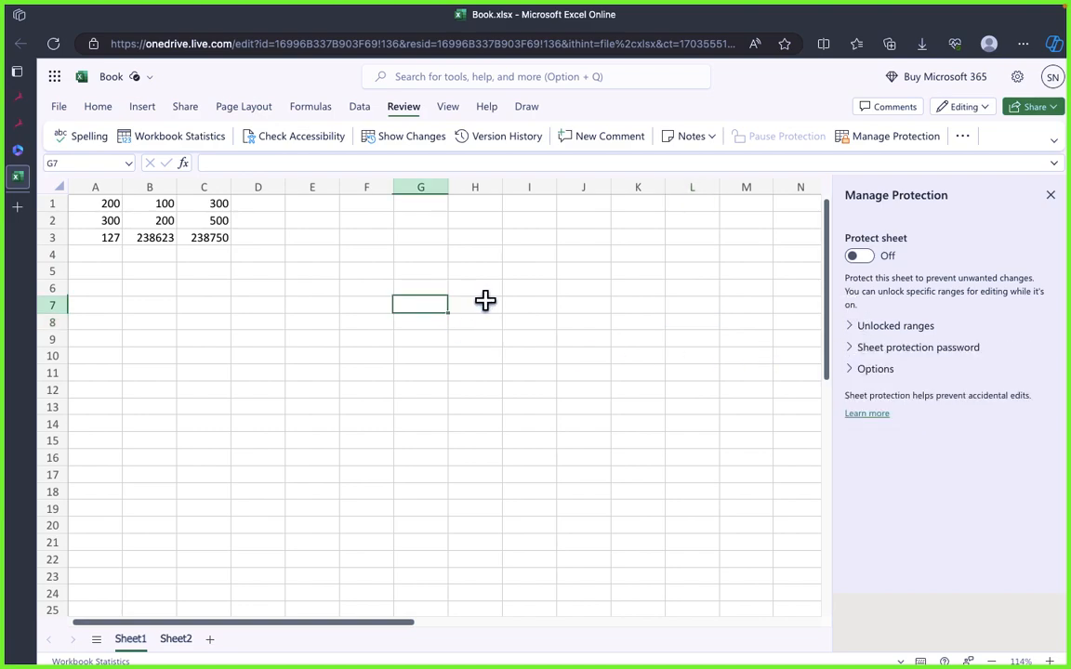
left_click(1050, 195)
Step: Switch to draw.io and reread the steps in the Protecting the Entire Worksheet and Protecting Specific Elements containers
key("super+Tab")
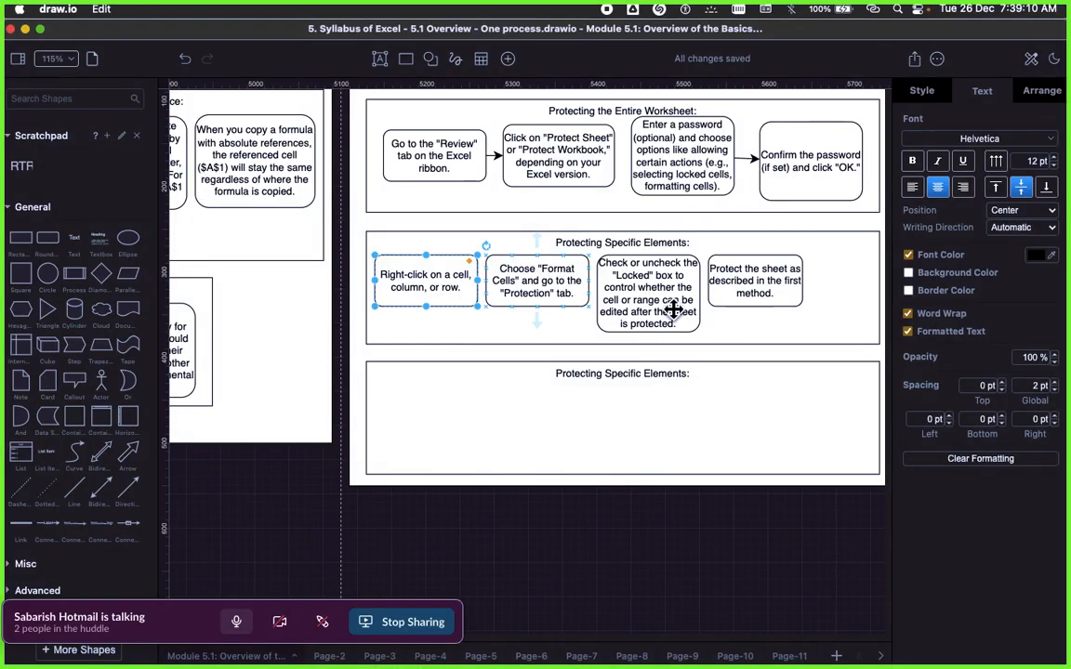
left_click(567, 377)
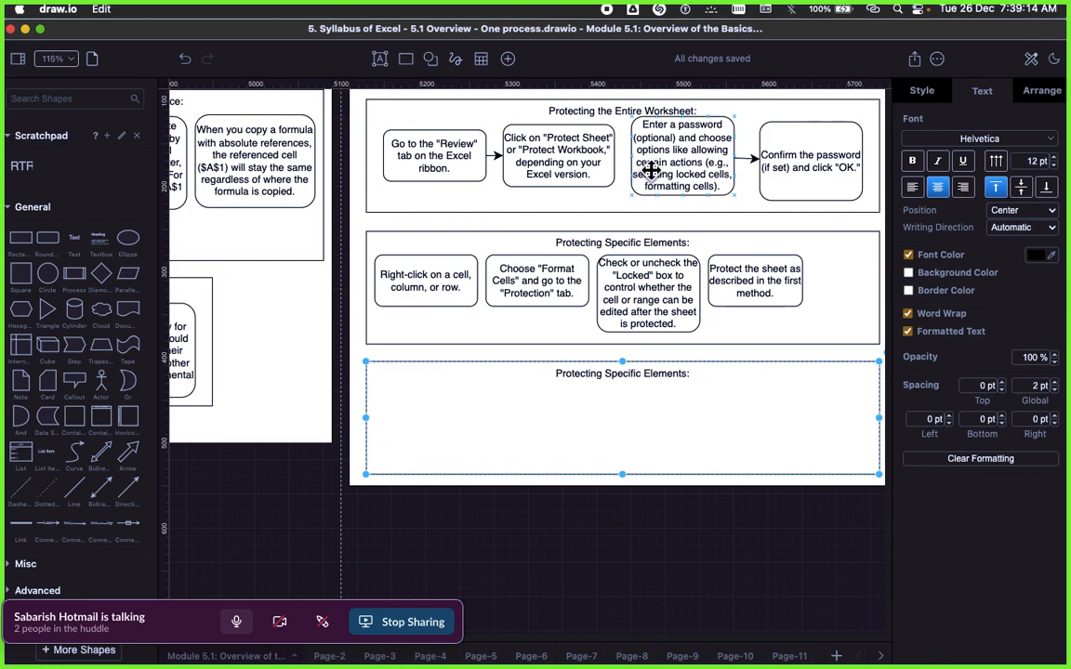
scroll(642, 186, "up", 1)
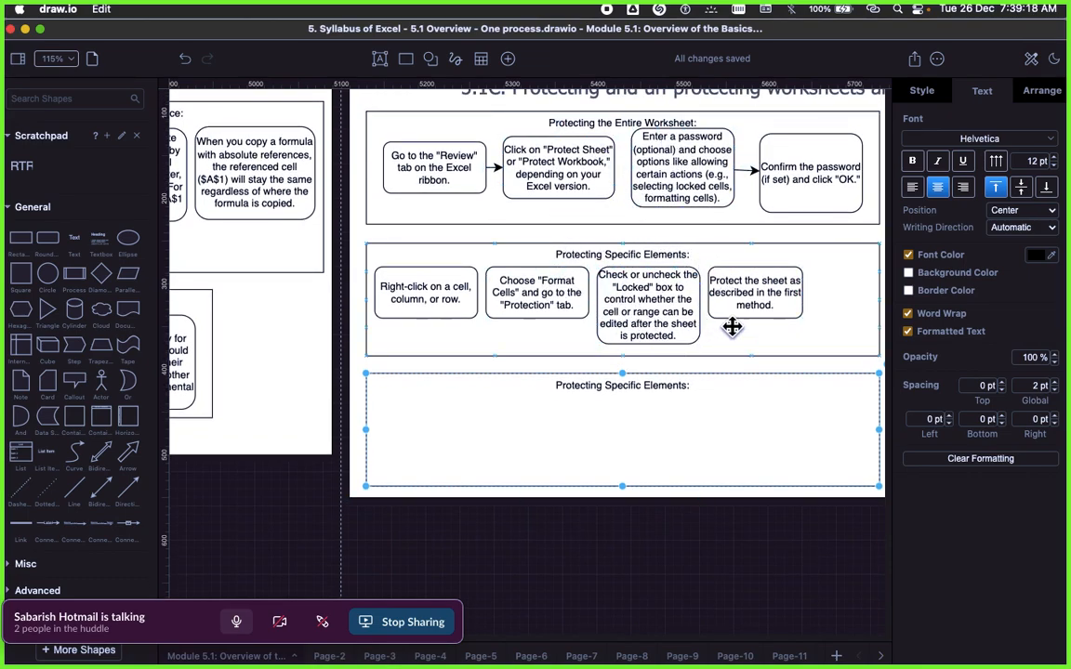
Step: Switch back to the Excel workbook and examine the additional Review commands and the ribbon layout options
key("super+Tab")
left_click_drag(208, 289, 224, 276)
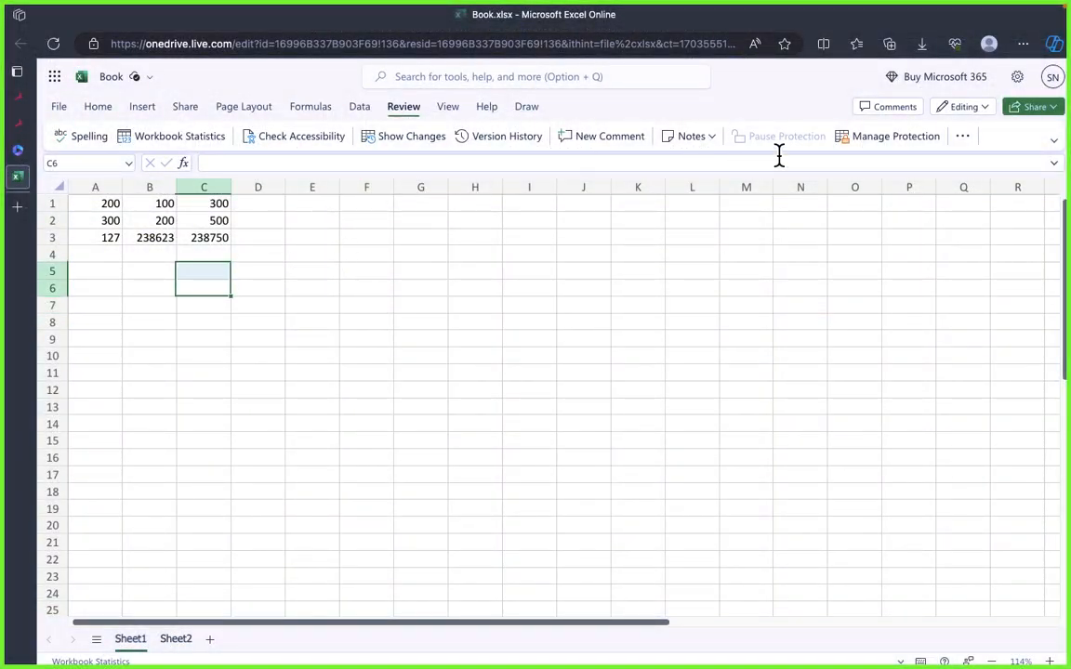
left_click(467, 308)
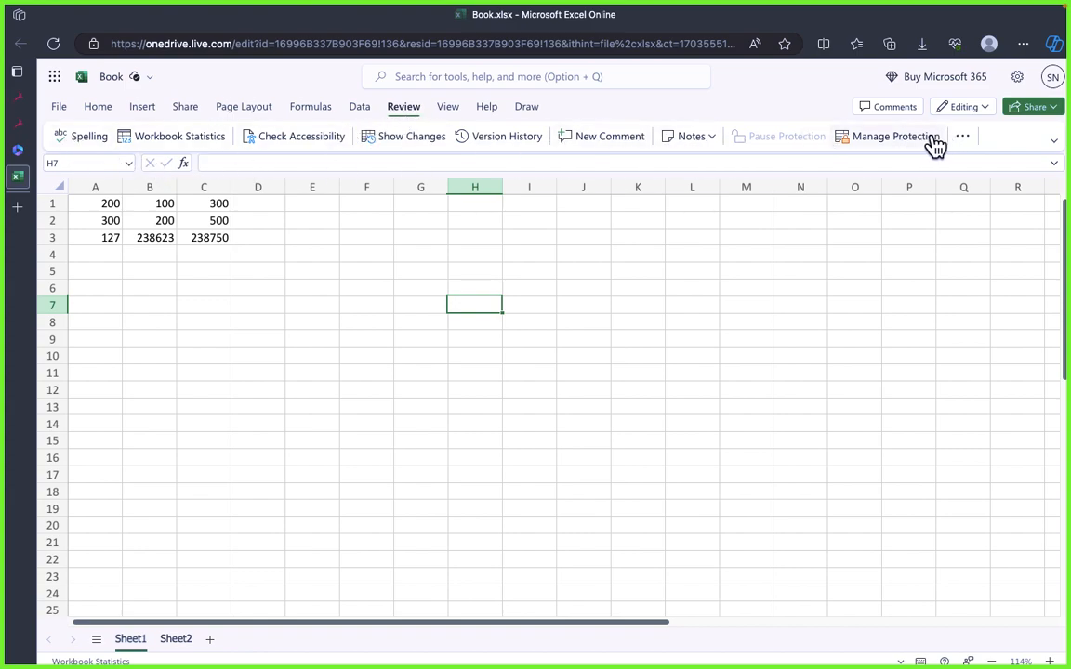
left_click(963, 137)
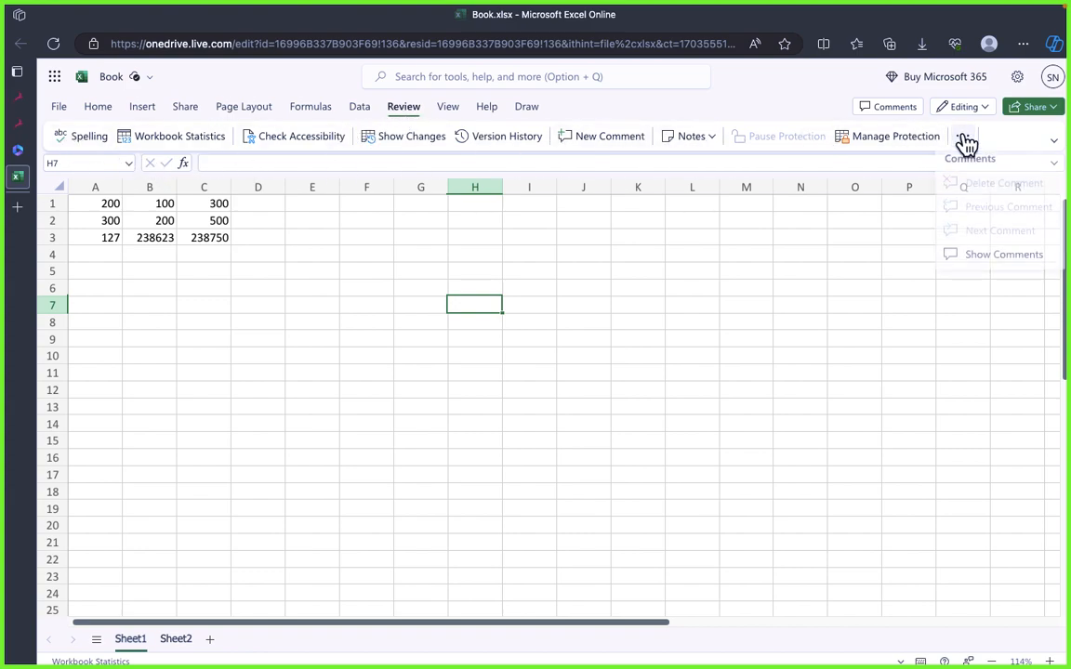
left_click(1056, 141)
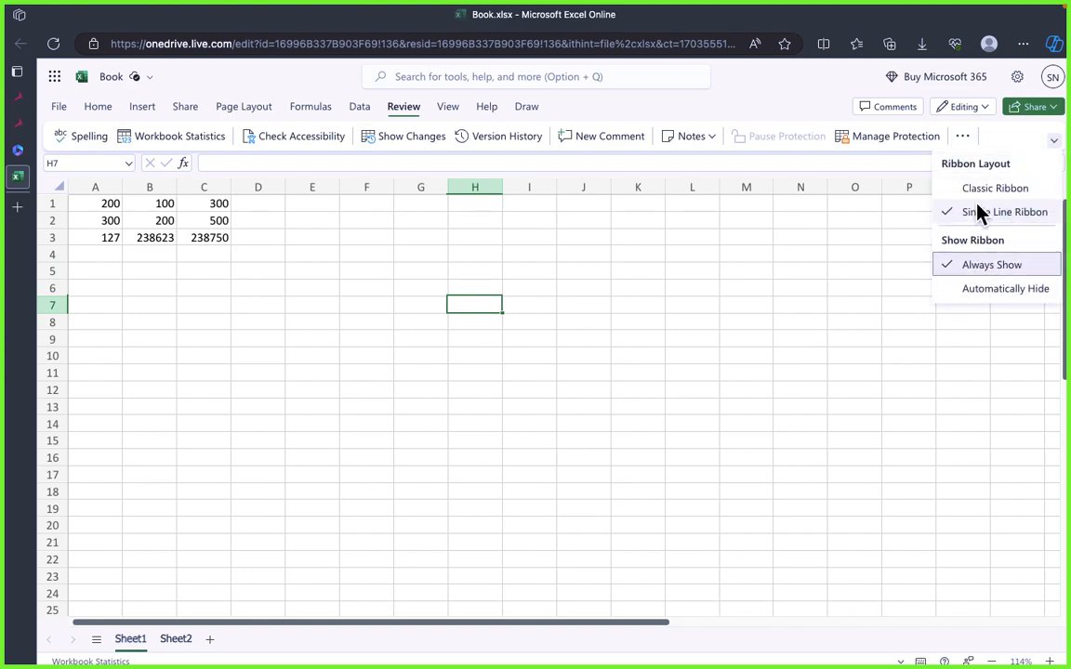
left_click(823, 260)
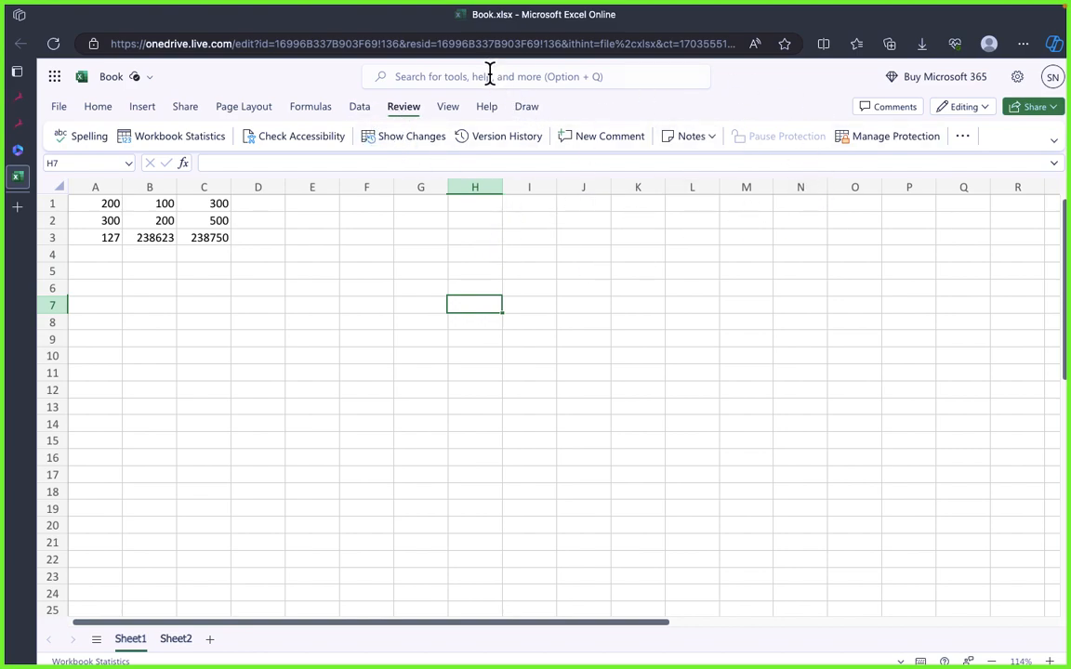
Step: Search Excel's tools for "Formate" to look for the Format Cells command
left_click(455, 77)
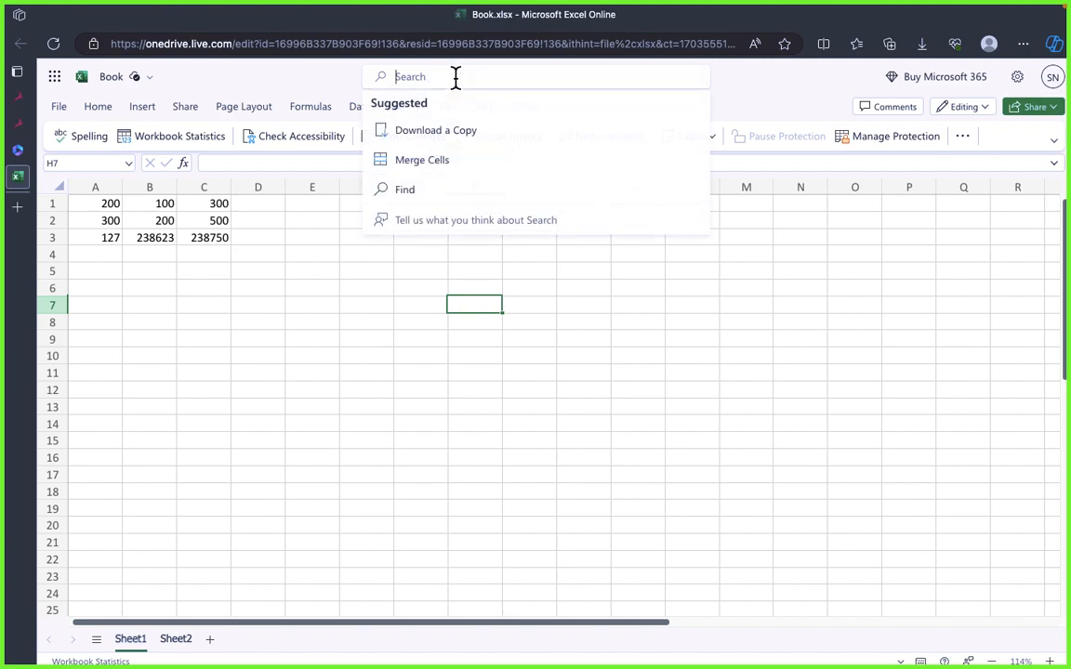
type("Formate")
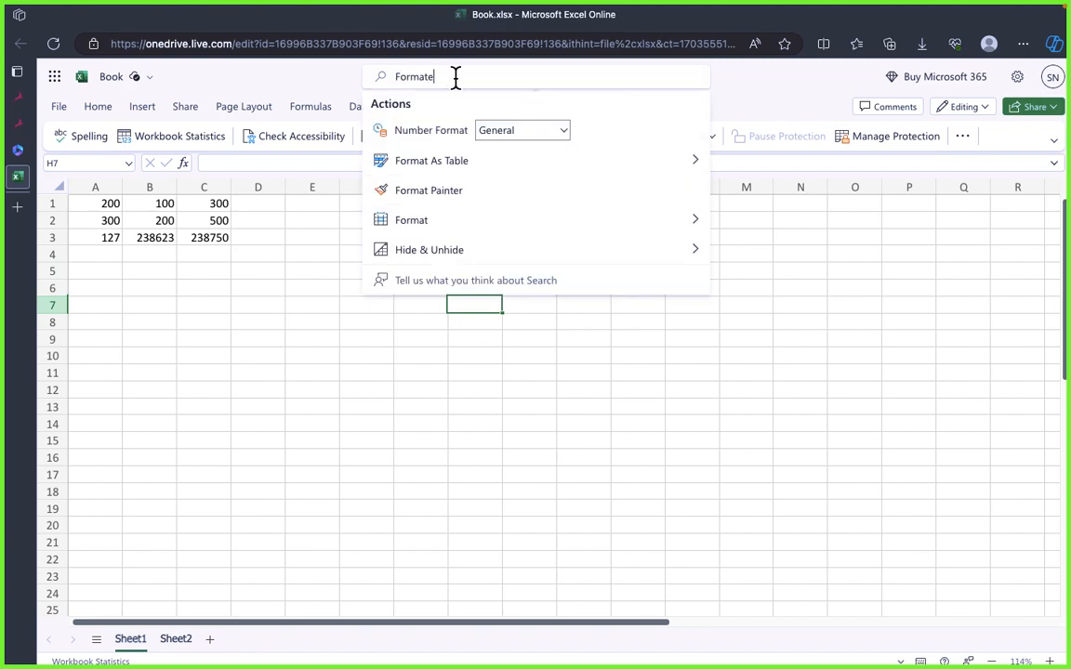
key("BackSpace")
type("s")
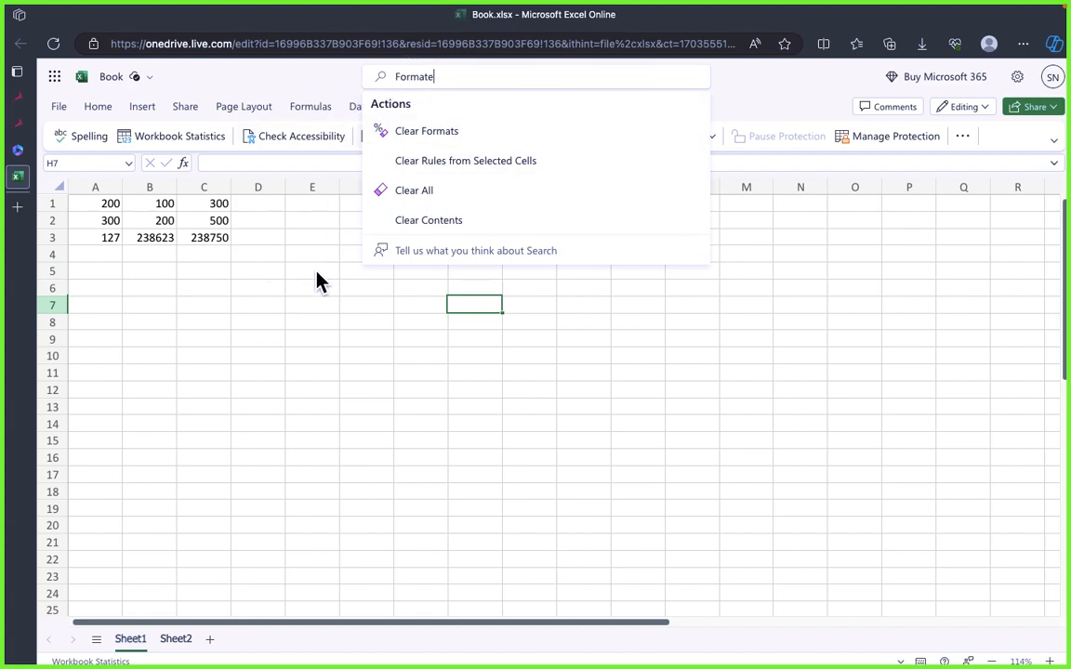
Step: Dismiss the Excel tool search and switch between the workbook and draw.io to recheck the Protecting Specific Elements steps
left_click(281, 293)
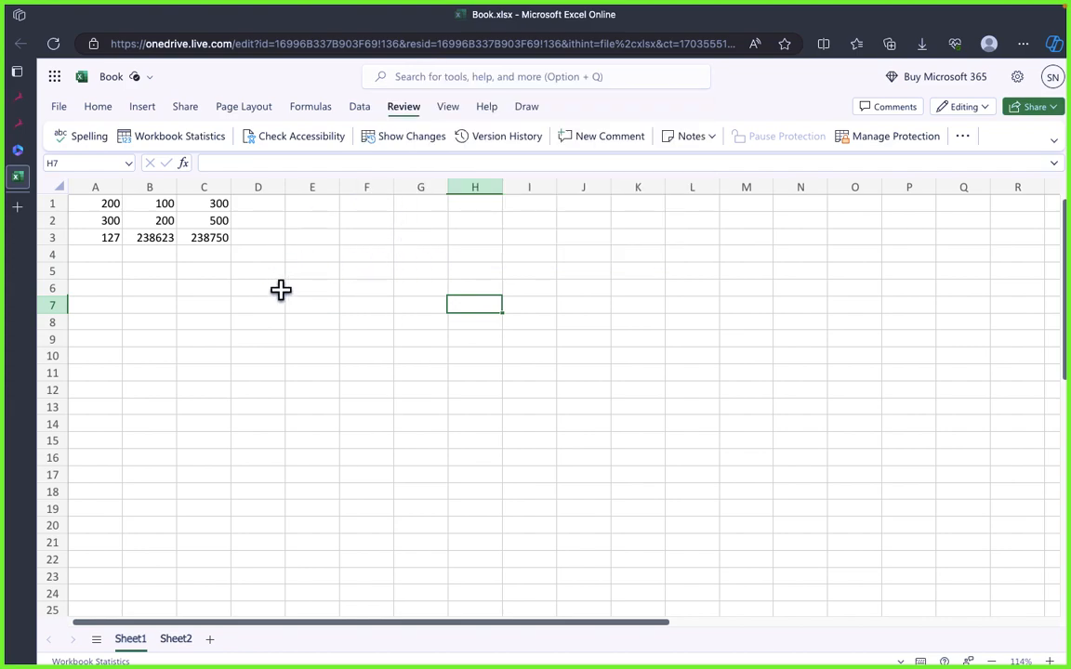
left_click(281, 291)
left_click(173, 272)
left_click_drag(166, 240, 280, 274)
left_click(313, 356)
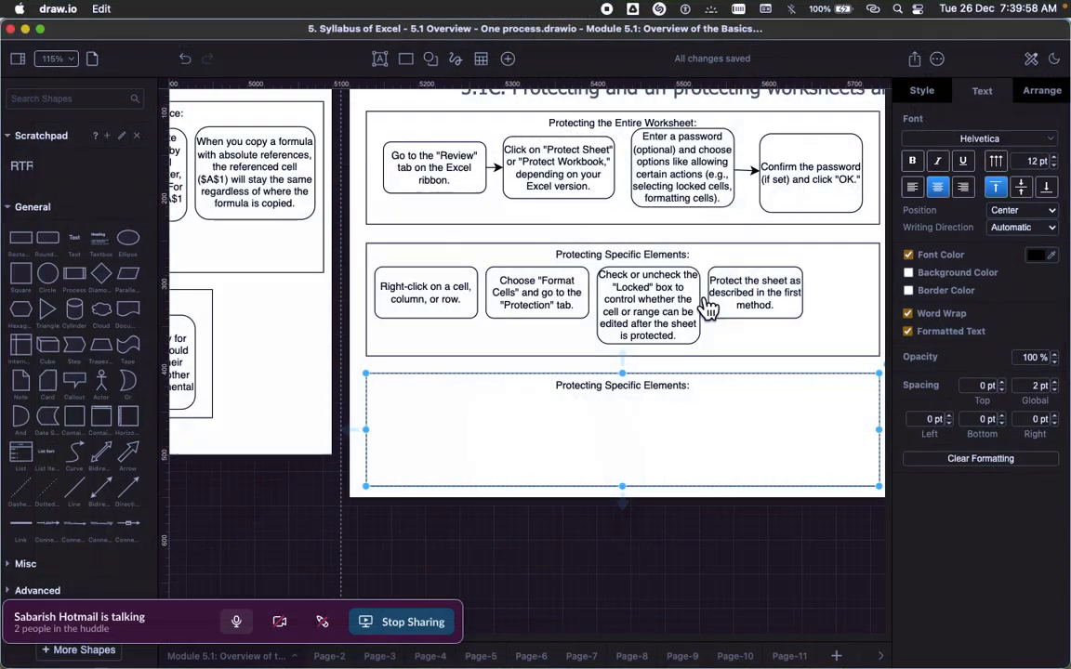
key("super+Tab")
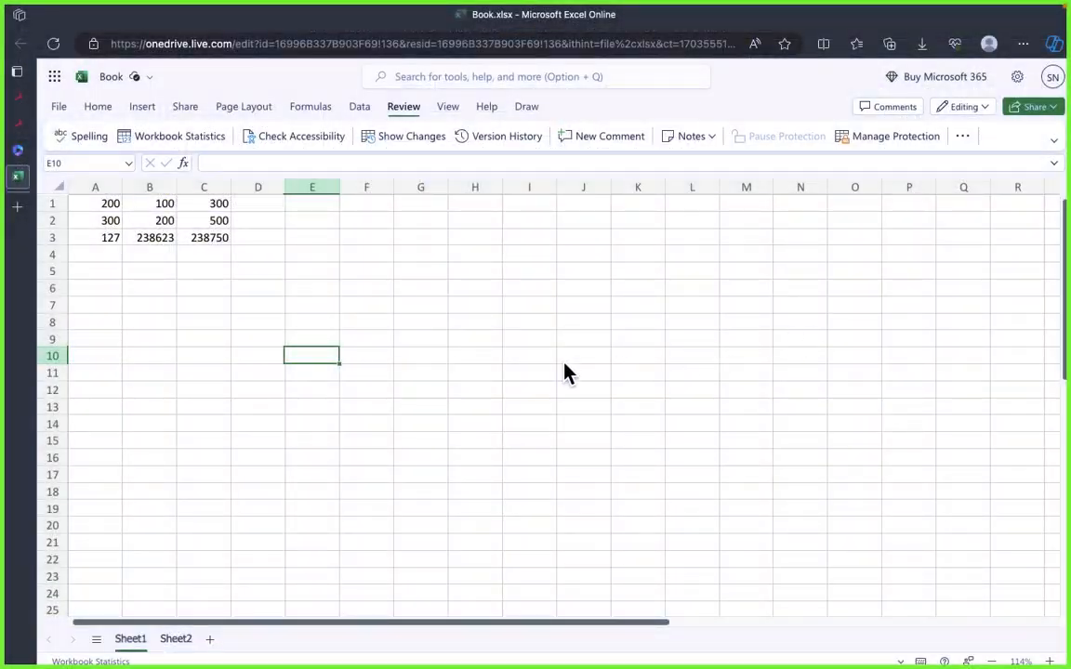
key("super+Tab")
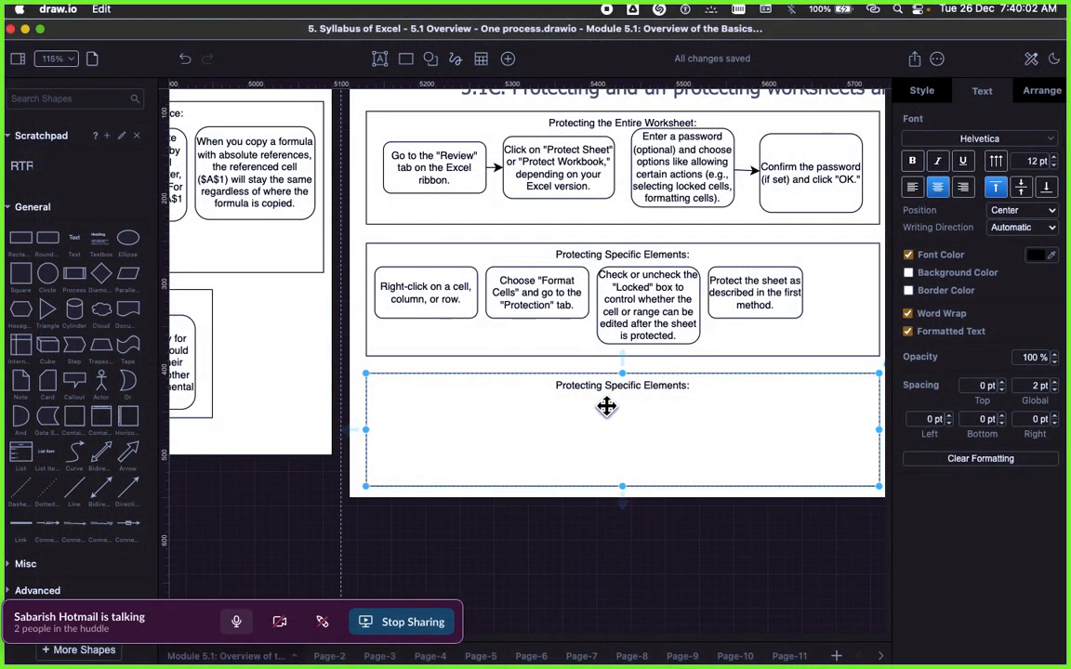
Step: Copy the "Unprotecting Worksheets:" heading from the Signavio text into the third draw.io container, replacing its title, and clear the pasted formatting
key("super+Tab")
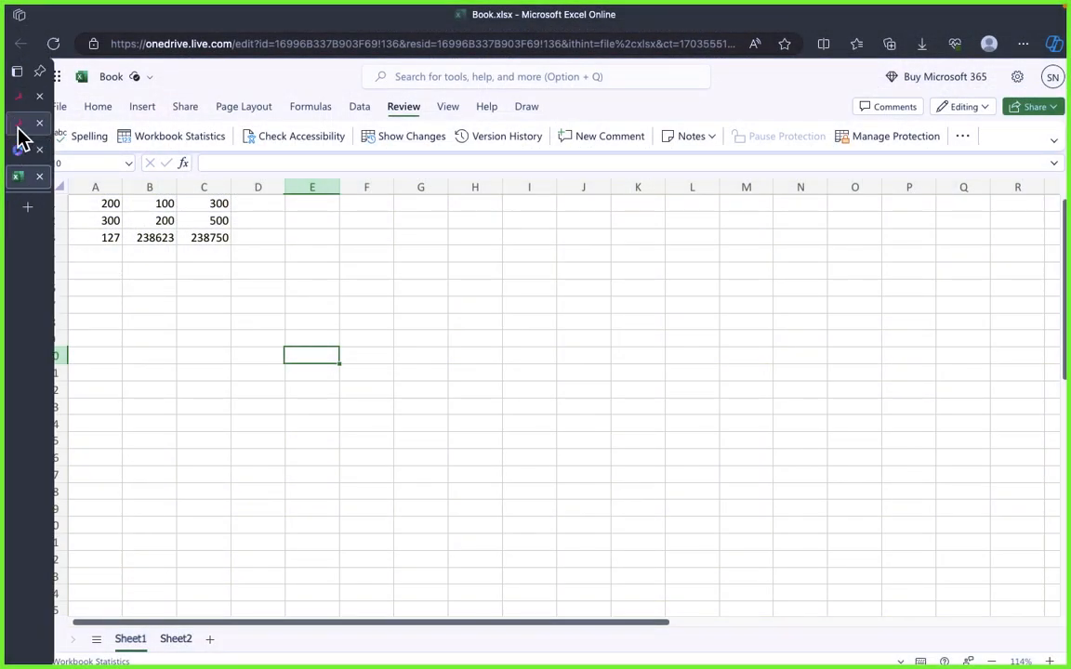
left_click(17, 125)
scroll(704, 441, "down", 1)
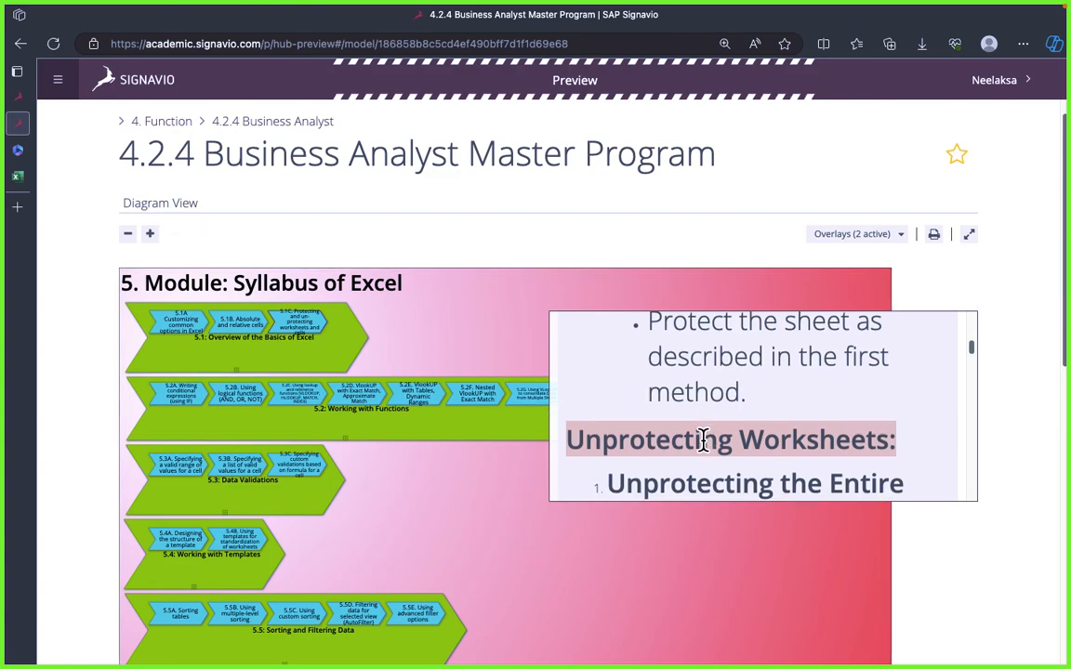
key("super+Tab")
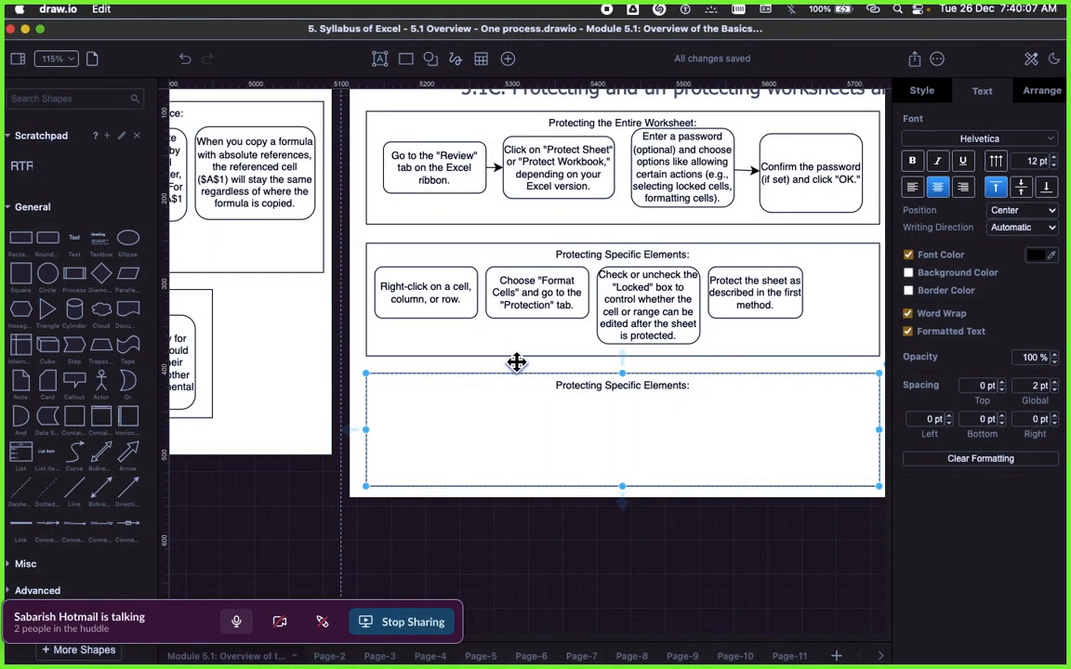
double_click(641, 435)
type("Unprotecting Worksheets:")
left_click(539, 433)
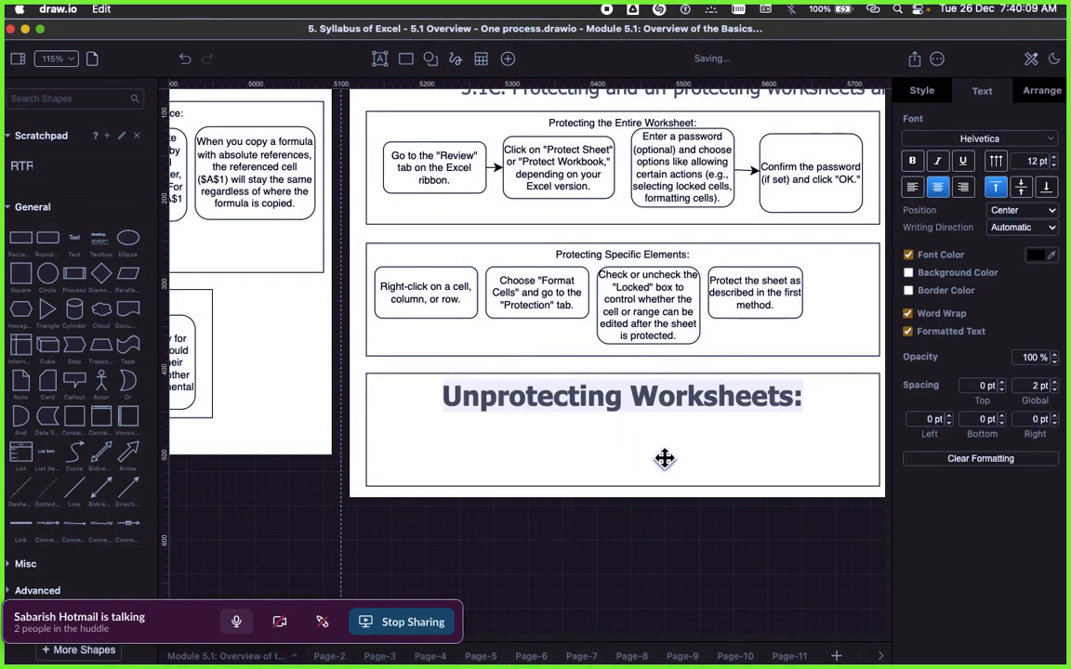
left_click(1002, 456)
left_click(582, 545)
left_click(616, 416)
Step: Copy the "Unprotecting the Entire Worksheet:" heading from the Signavio text and return to the Unprotecting Worksheets container in draw.io
key("super+Tab")
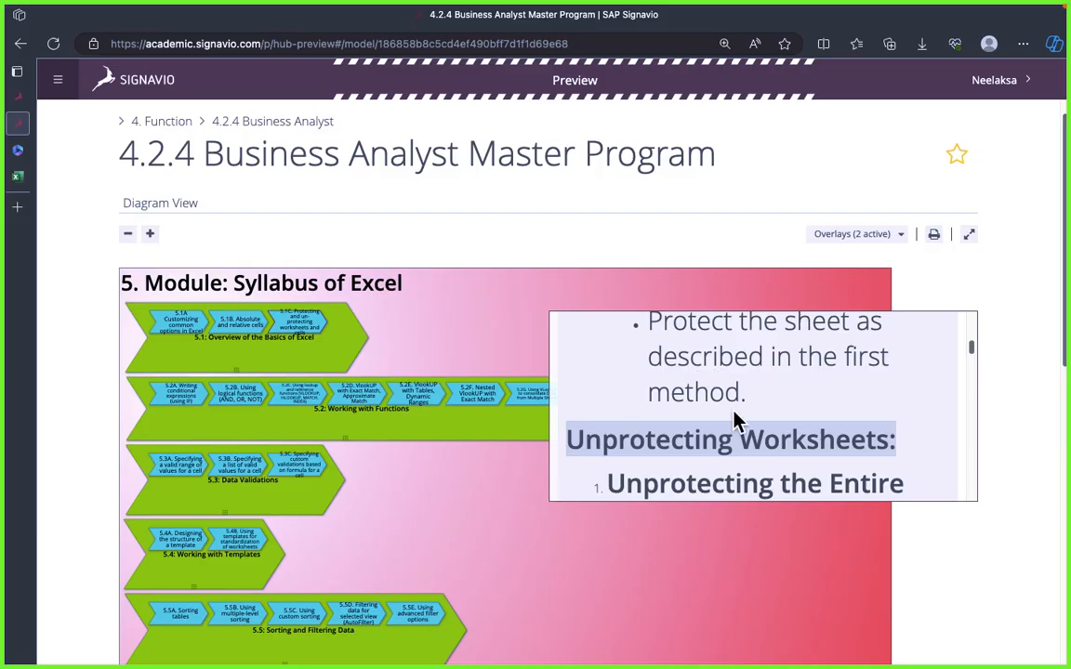
scroll(735, 420, "down", 1)
double_click(698, 442)
triple_click(698, 443)
key("super+c")
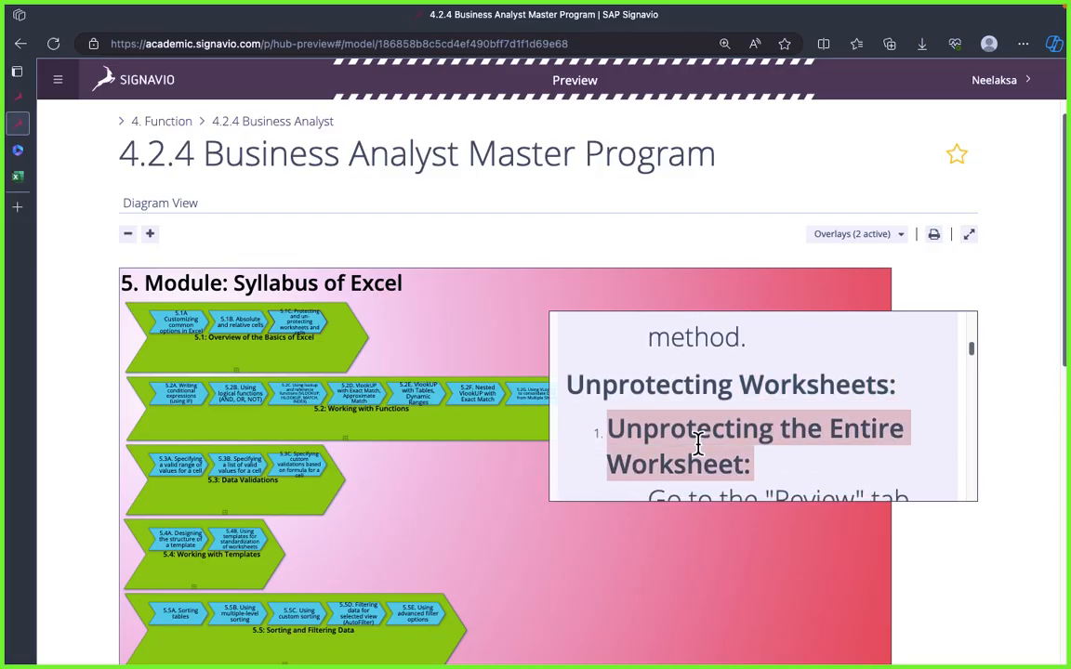
key("super+Tab")
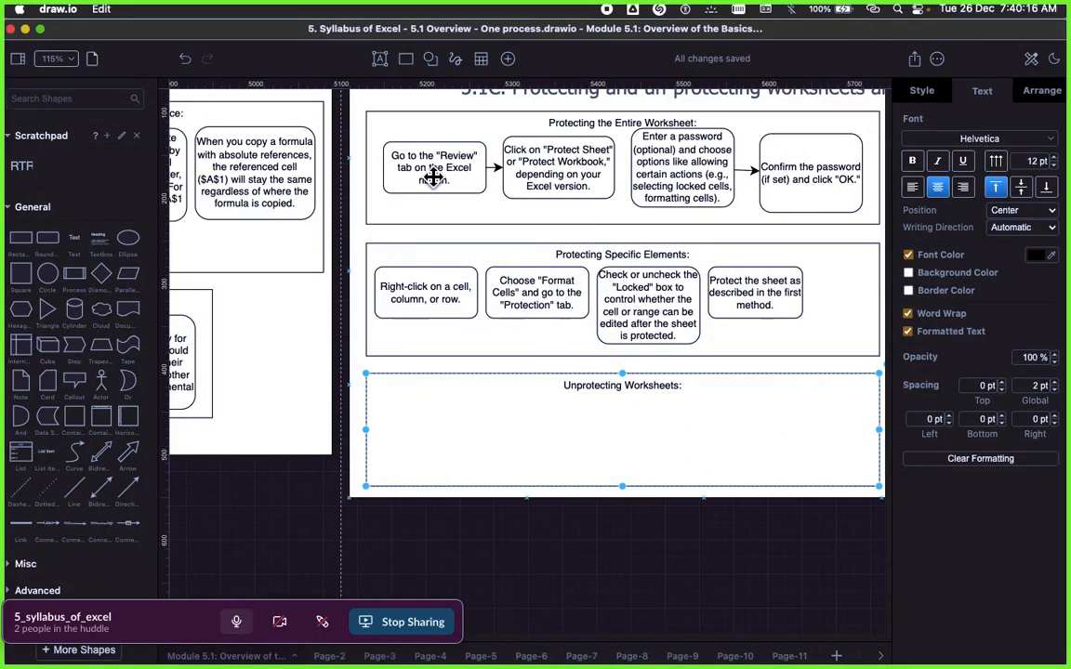
left_click(433, 177)
left_click(500, 377)
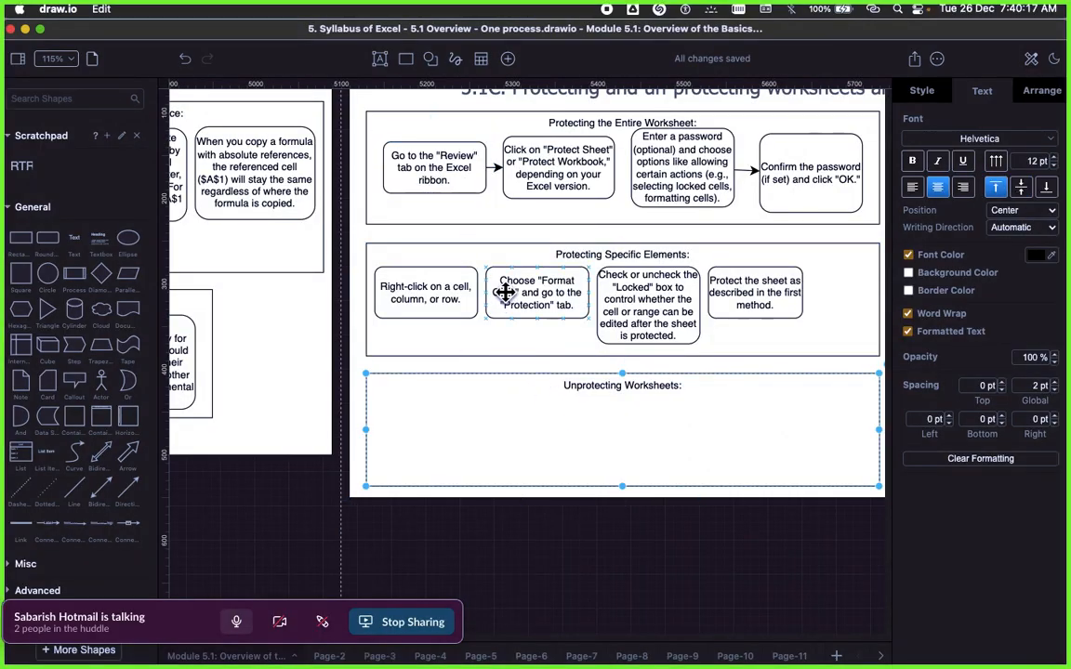
left_click(487, 252)
left_click(546, 427)
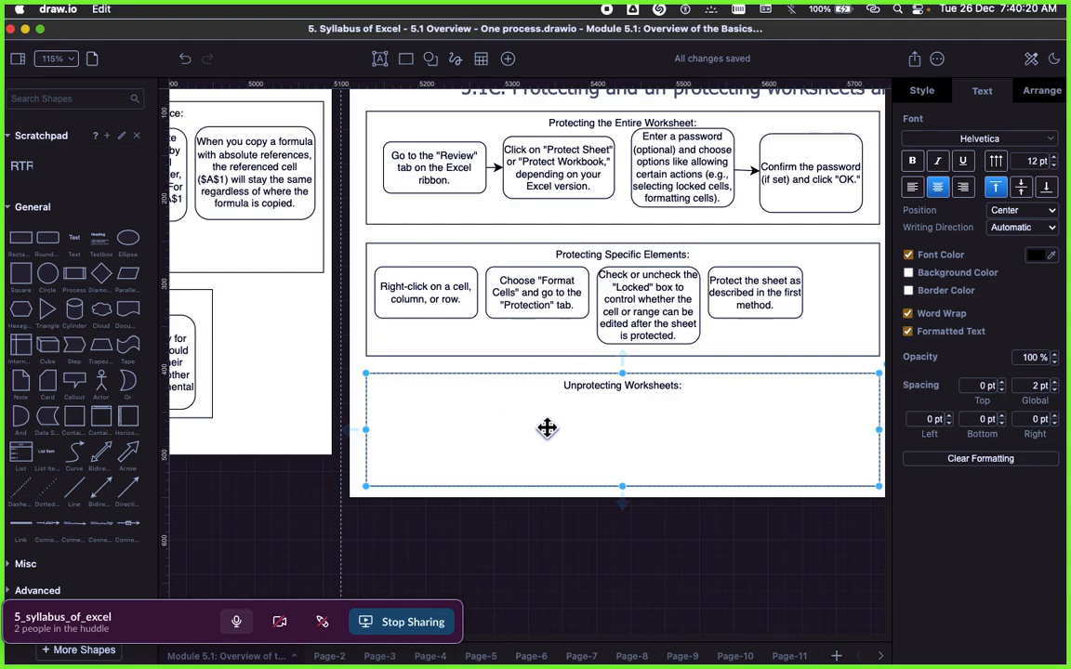
key("super+Tab")
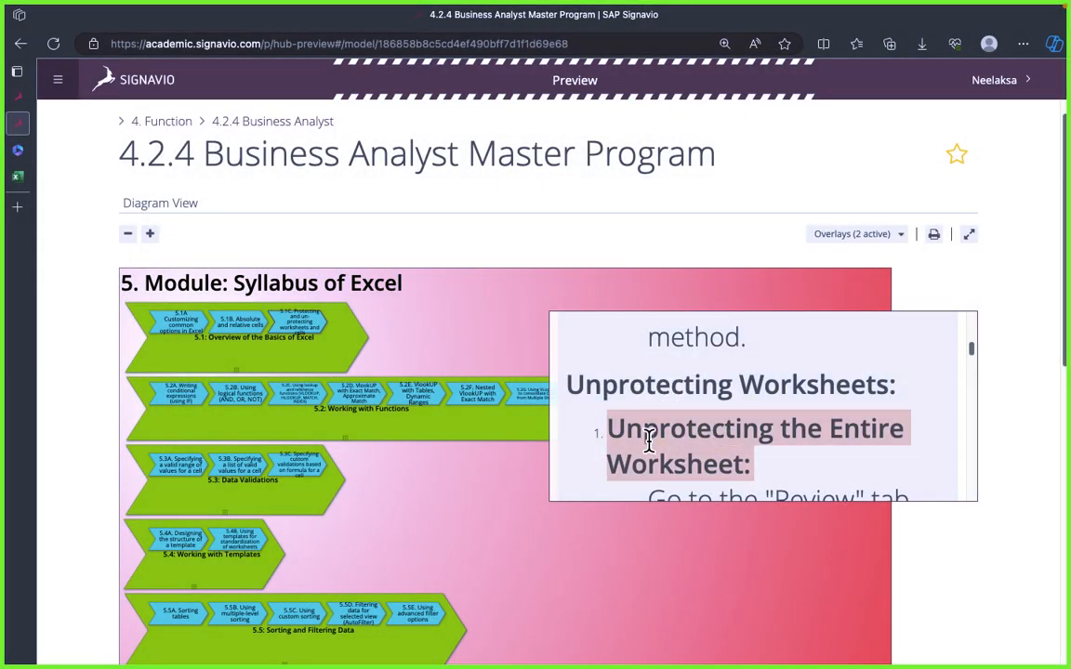
key("super+Tab")
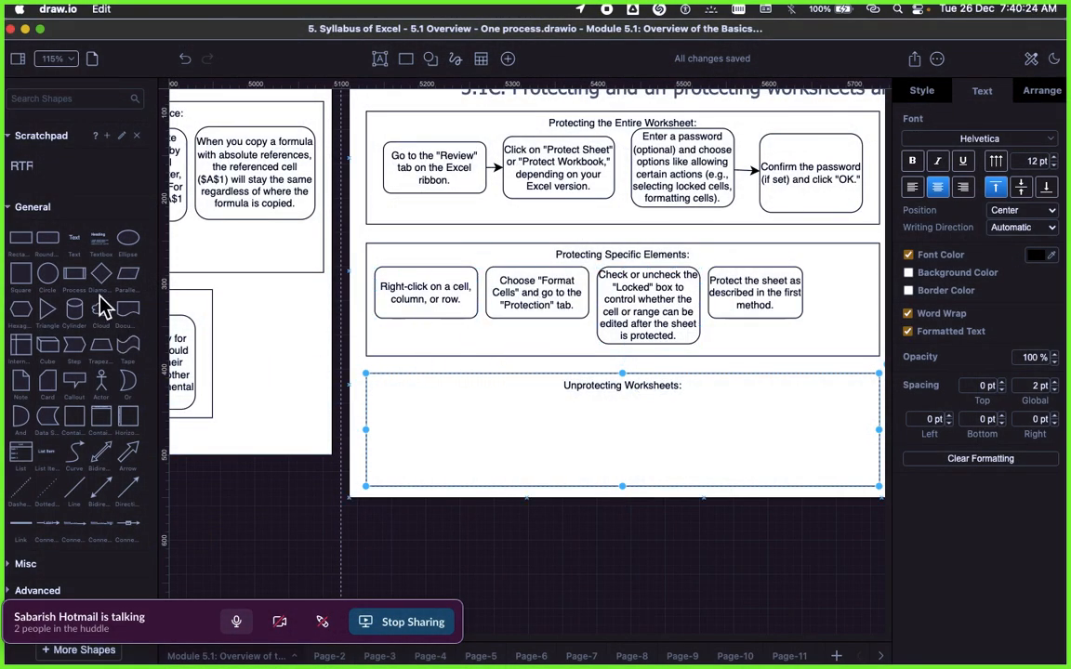
Step: Add a rectangle titled "Unprotecting the Entire Worksheet:" without pasted formatting, then place and enlarge it inside the Unprotecting Worksheets container
left_click_drag(23, 249, 456, 423)
double_click(501, 446)
key("super+v")
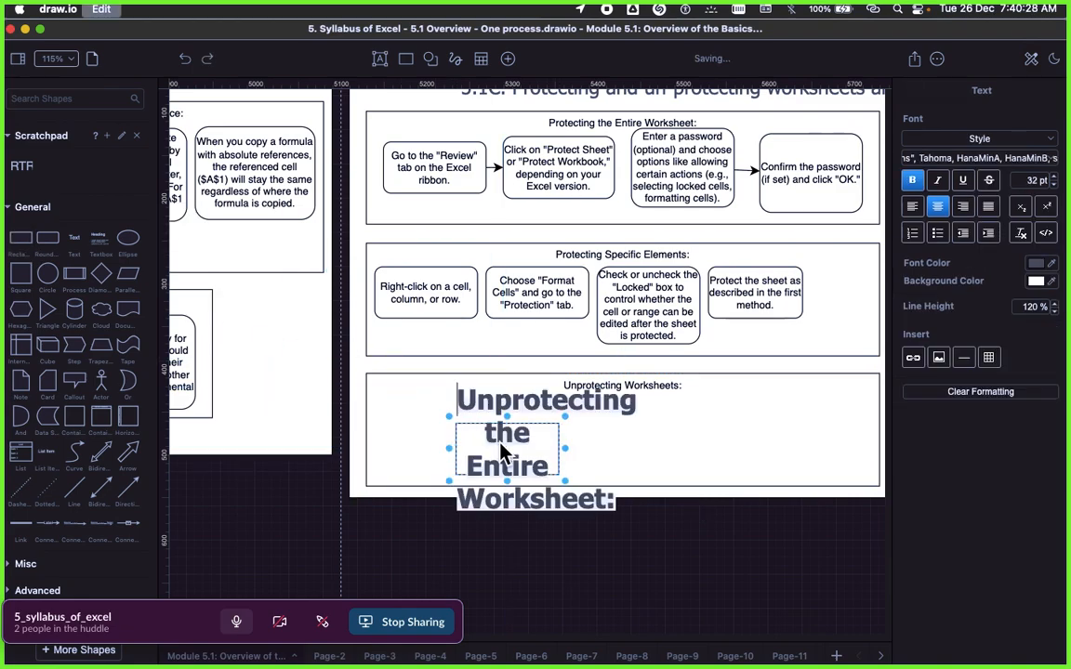
left_click(689, 590)
left_click(502, 449)
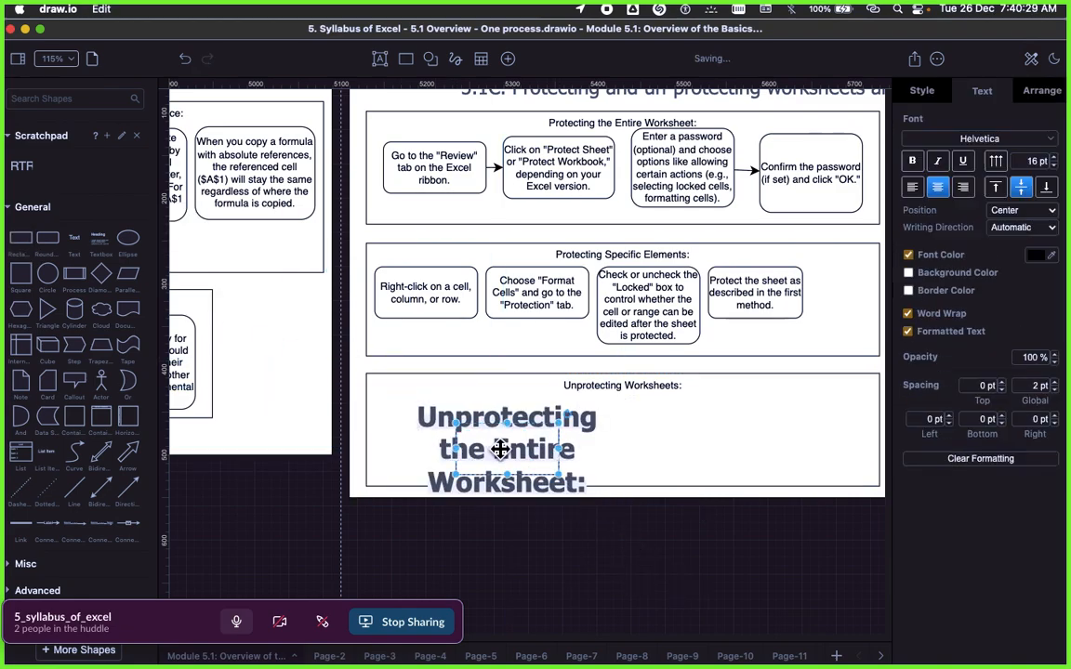
left_click(949, 460)
left_click_drag(494, 450, 417, 424)
left_click_drag(486, 450, 511, 489)
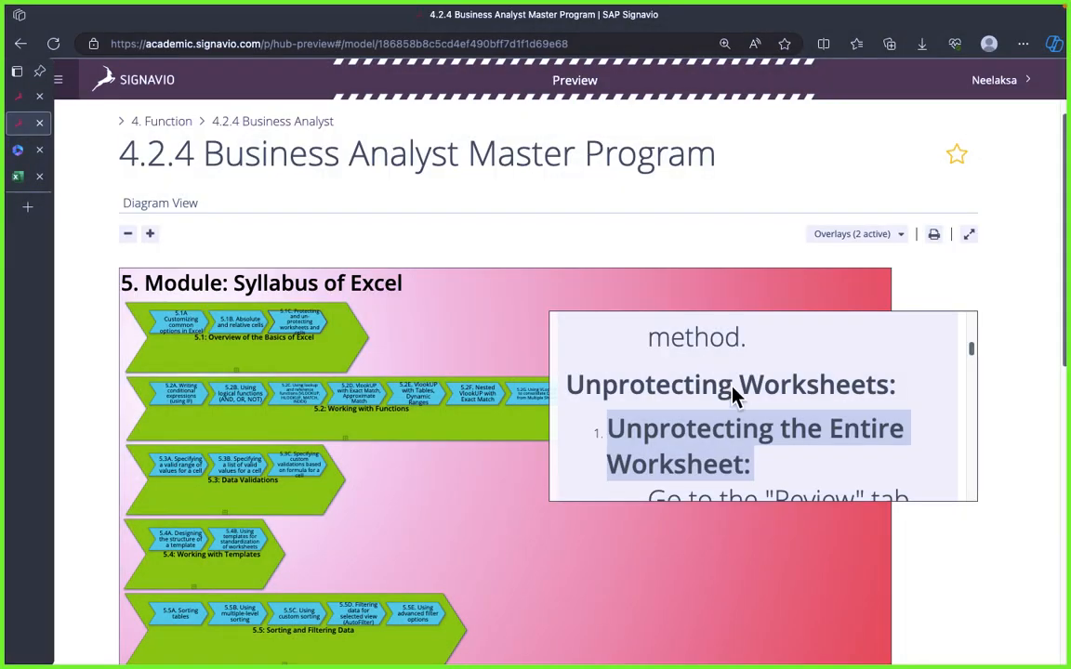
Step: Copy Signavio's "Go to the "Review" tab." into a new rounded rectangle, clear its formatting, and place it under the Unprotecting the Entire Worksheet heading
scroll(714, 447, "down", 1)
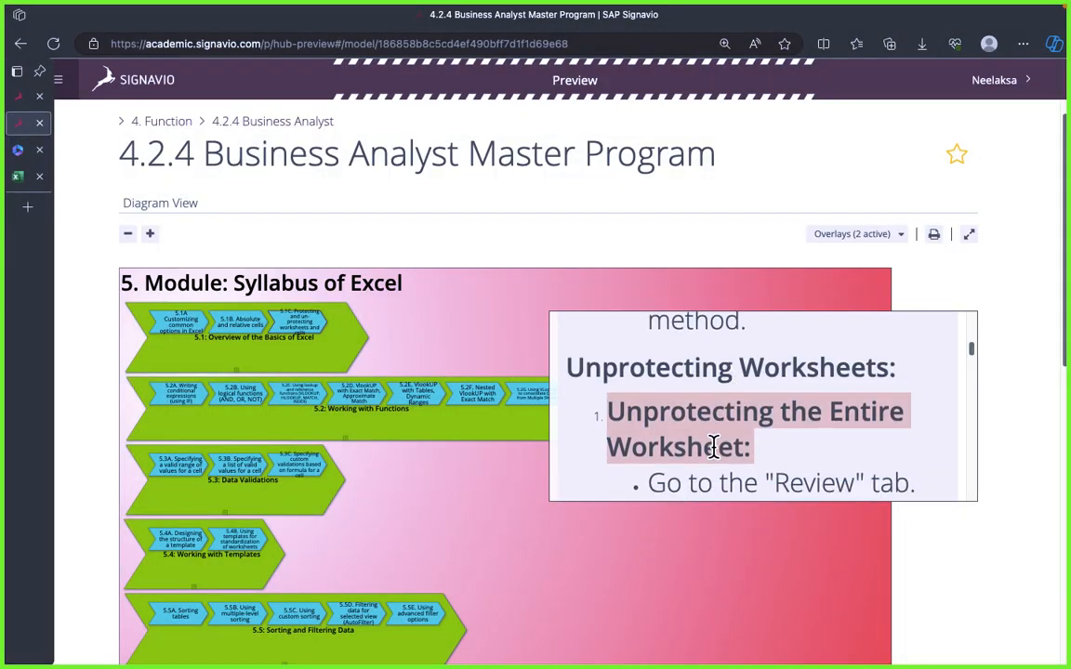
scroll(715, 447, "down", 1)
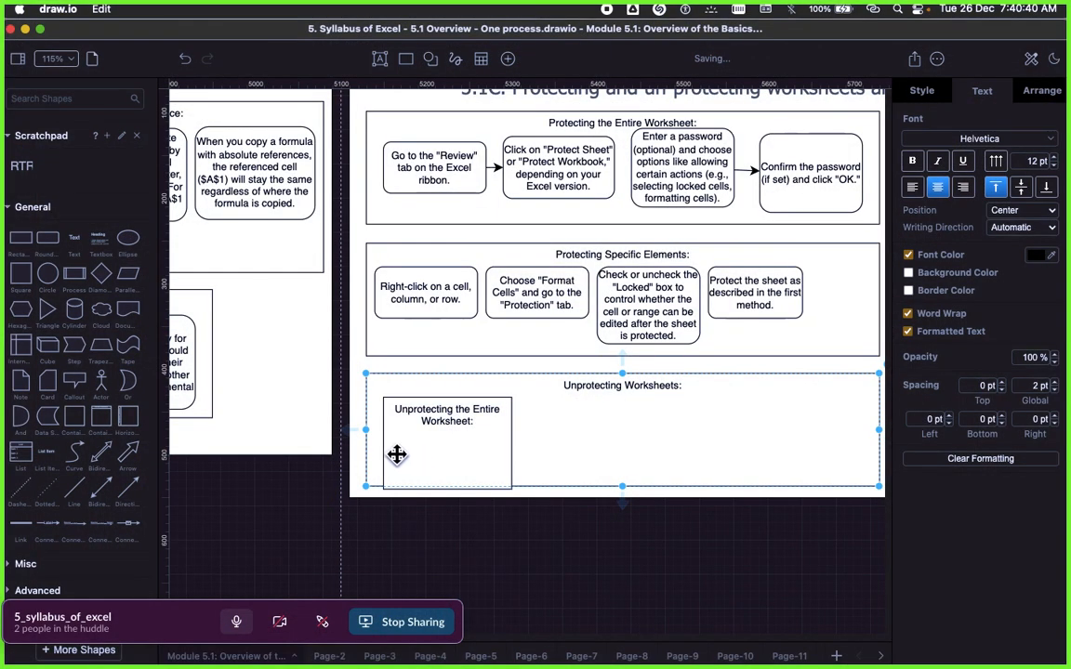
left_click(426, 302)
left_click_drag(61, 247, 473, 472)
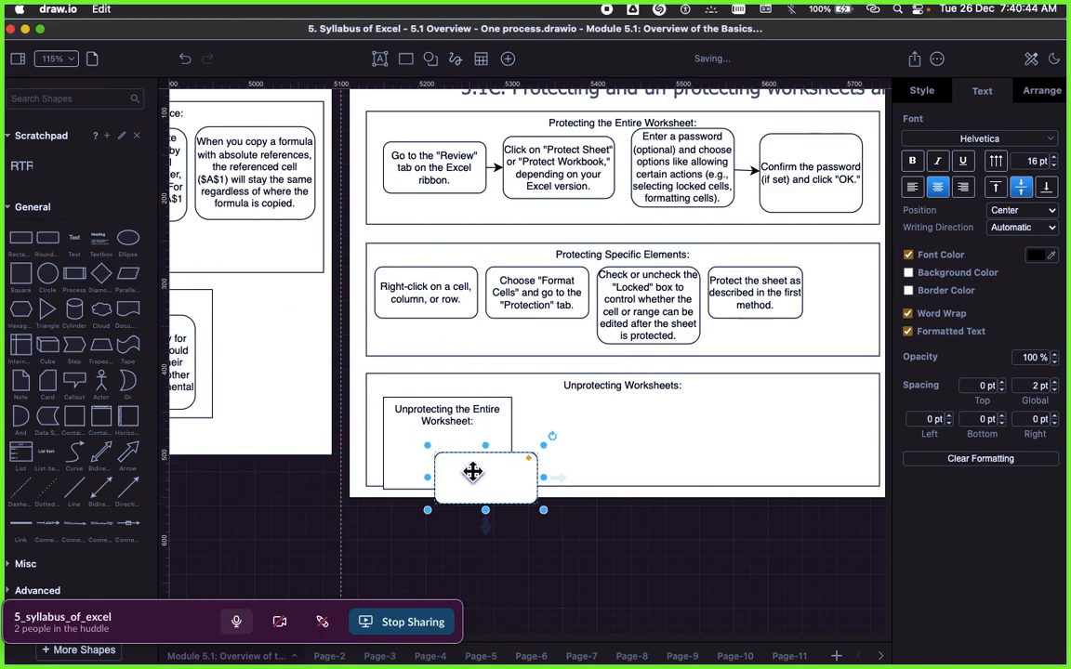
double_click(473, 472)
type("Go to the \"Review\" tab.")
key("Escape")
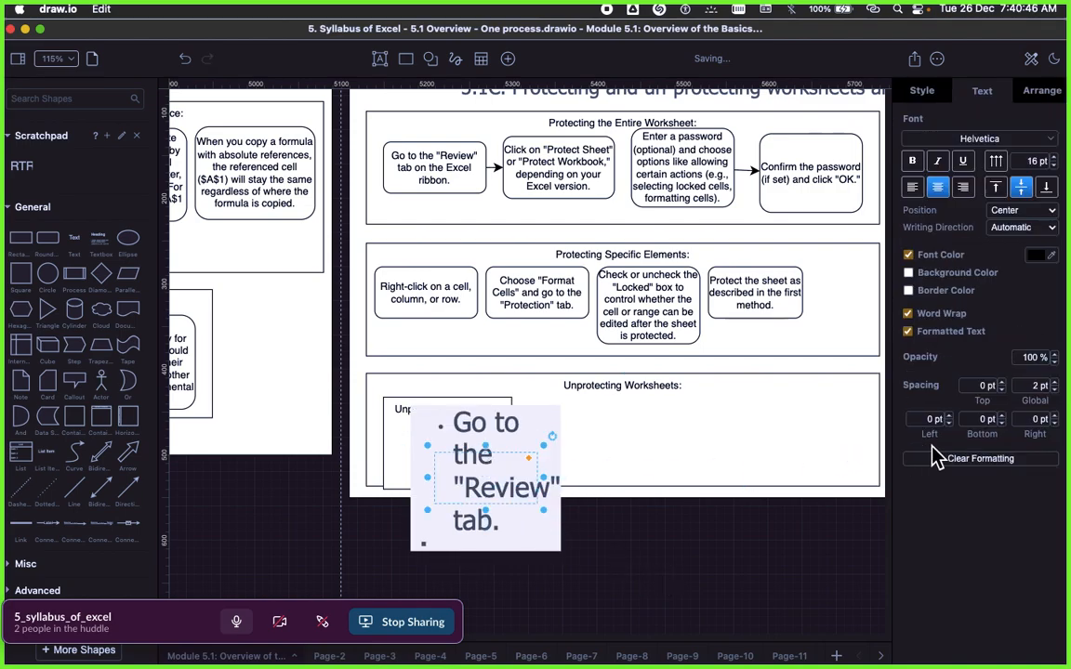
left_click(934, 455)
left_click(698, 539)
left_click_drag(507, 481, 448, 457)
left_click(578, 507)
left_click(562, 511)
Step: Add a connected box after the Review tab step with Signavio's text "Click on "Unprotect Sheet" or "Unprotect Workbook."", unformatted and moved closer
key("super+Tab")
scroll(762, 407, "down", 2)
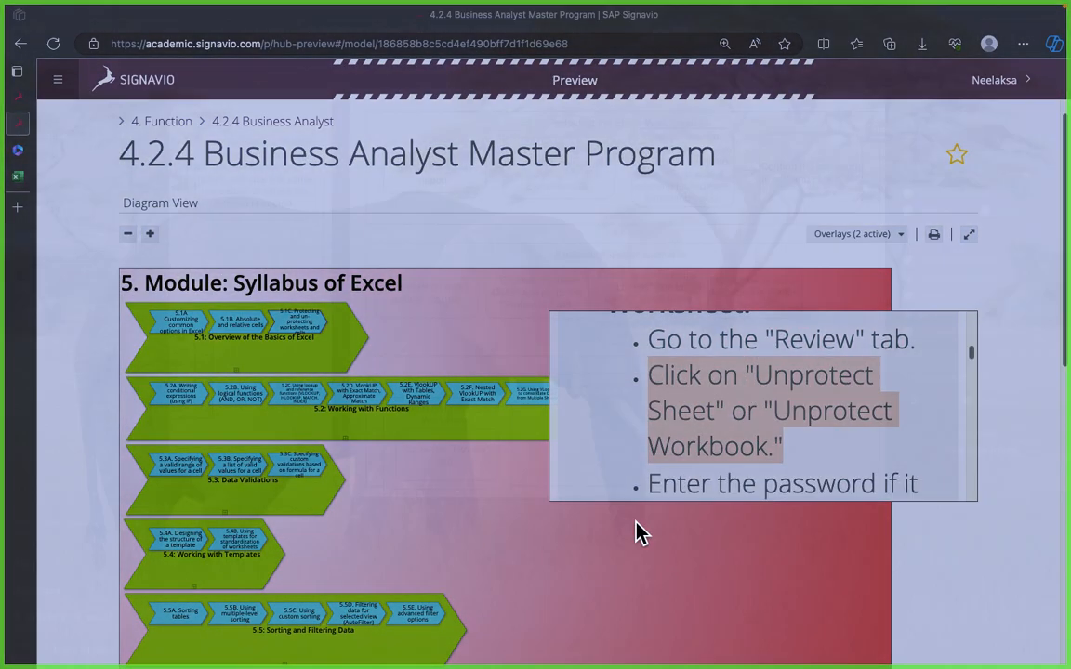
key("super+Tab")
left_click(437, 451)
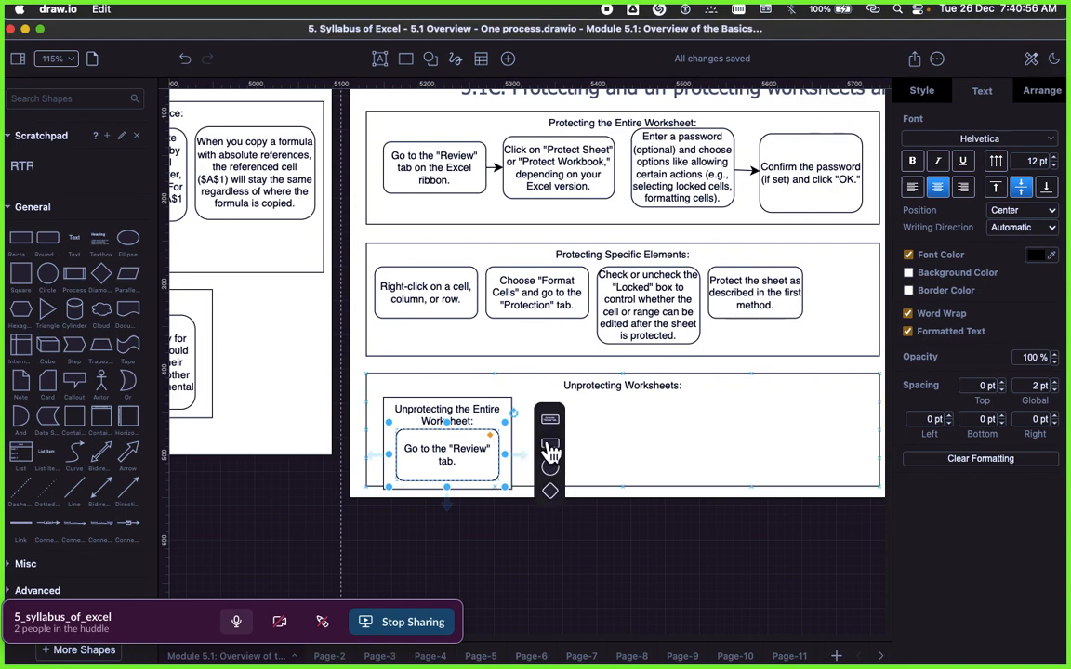
left_click(552, 431)
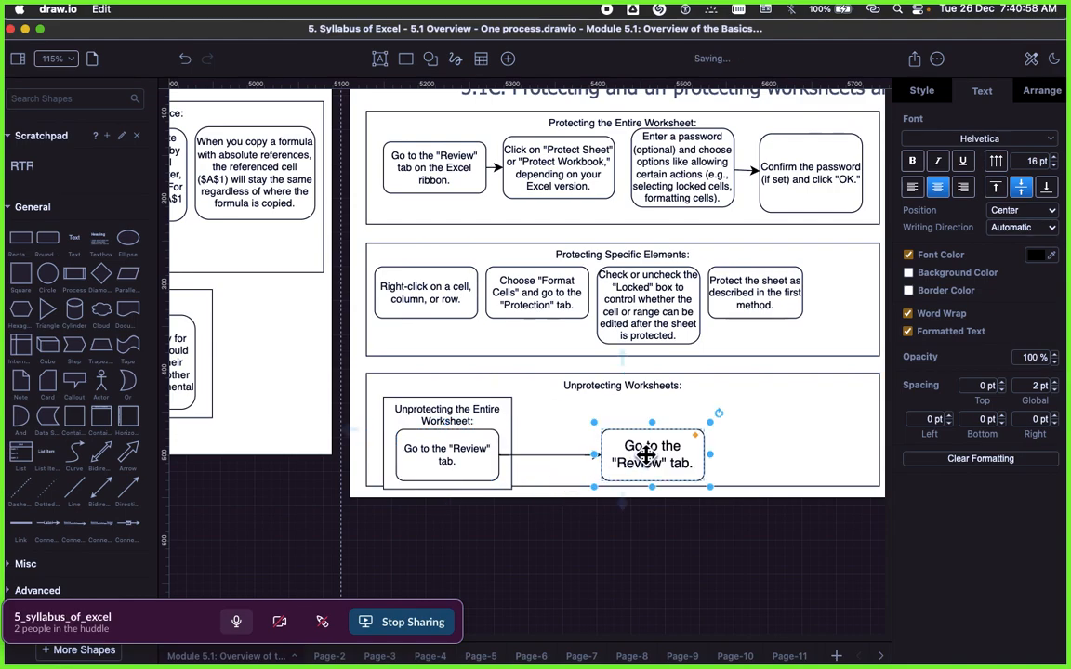
key("Return")
type("Click on \"Unprotect Sheet\" or \"Unprotect Workbook.\"")
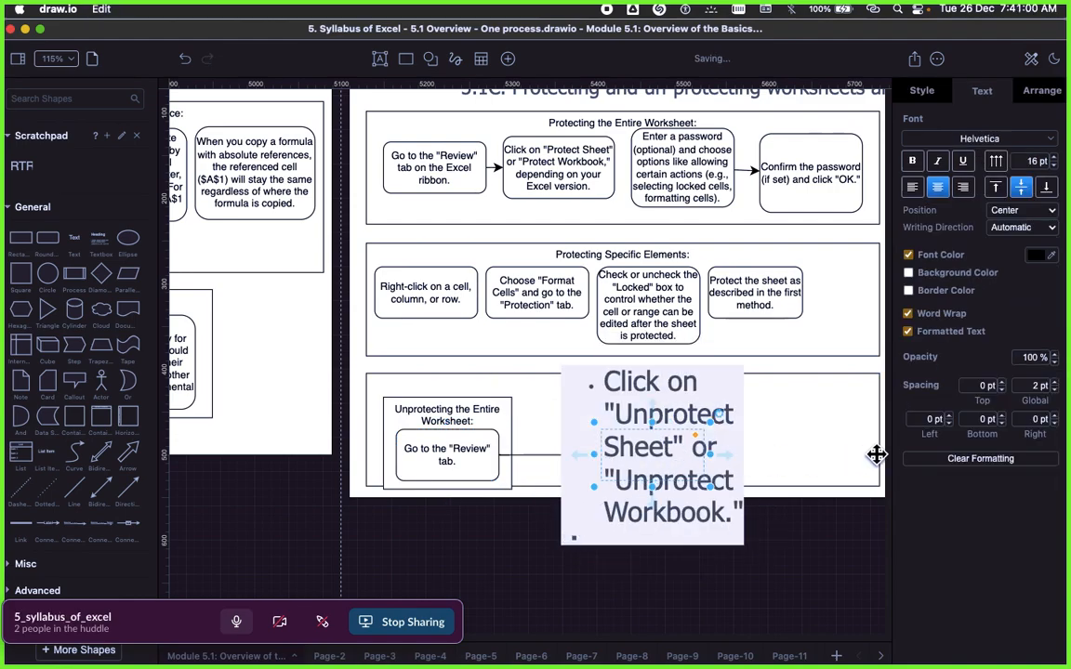
left_click(912, 459)
left_click_drag(601, 461, 576, 457)
left_click(641, 567)
Step: Copy "Enter the password if it was set while protecting the sheet." from the Signavio text and switch back to draw.io
key("super+Tab")
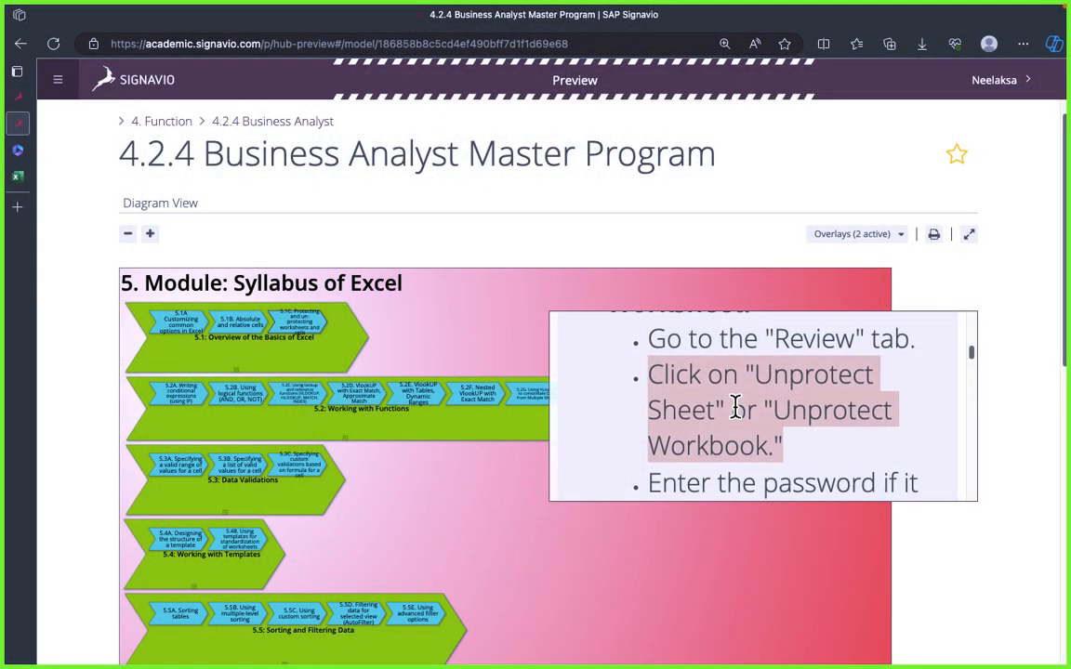
scroll(737, 409, "down", 1)
double_click(741, 425)
triple_click(741, 425)
key("super+c")
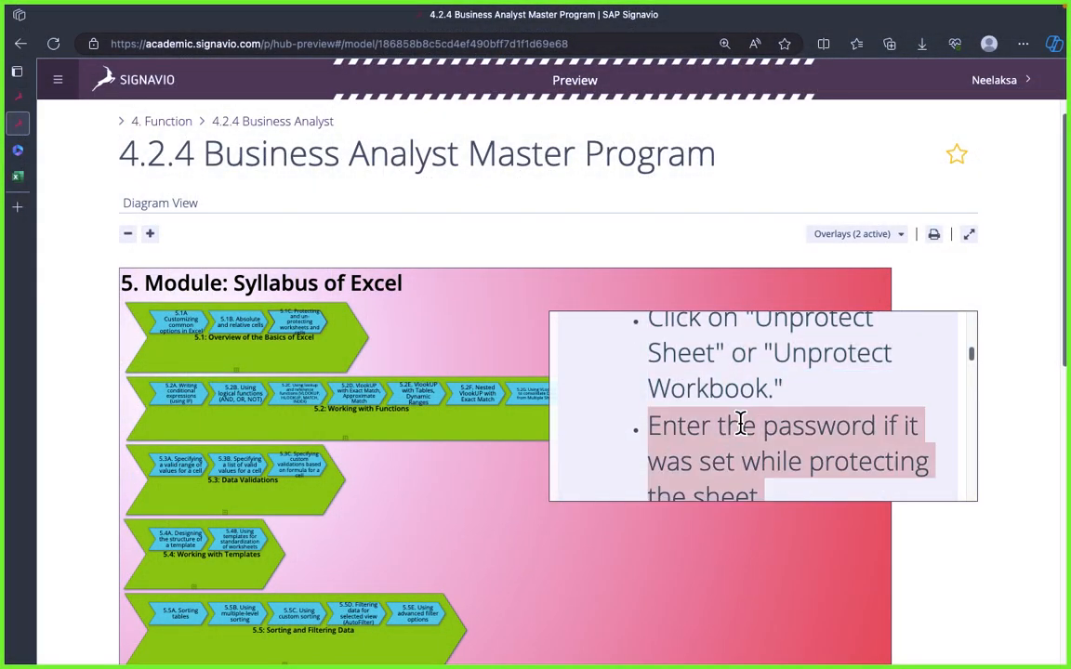
key("super+Tab")
Step: Add a connected rounded box after the Unprotect Sheet step and move it closer to that step
left_click(558, 444)
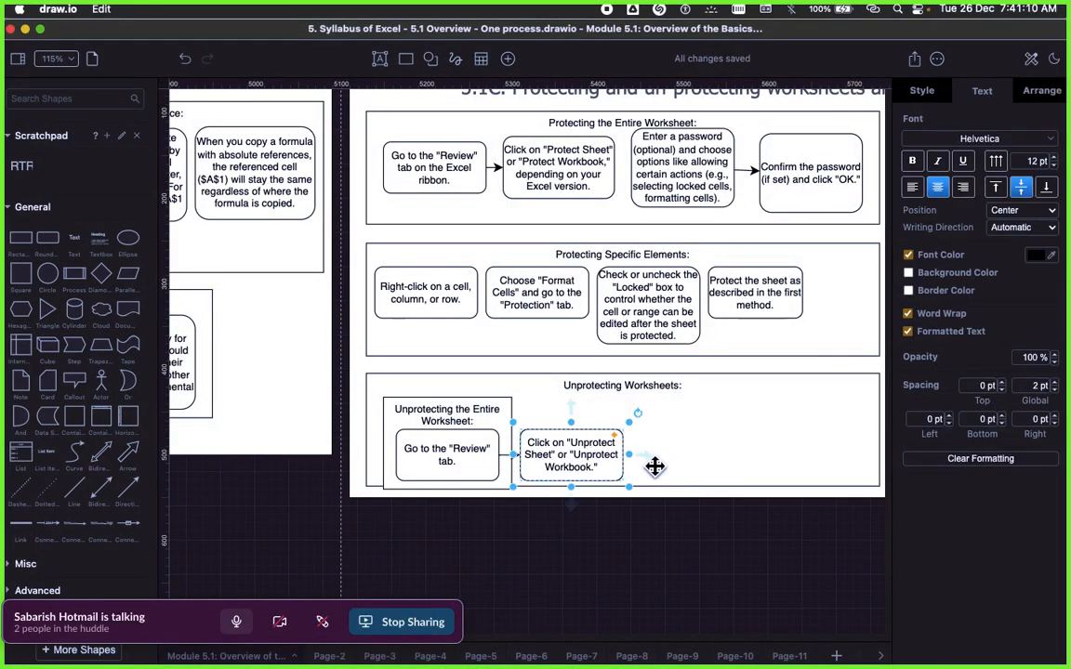
mouse_move(648, 463)
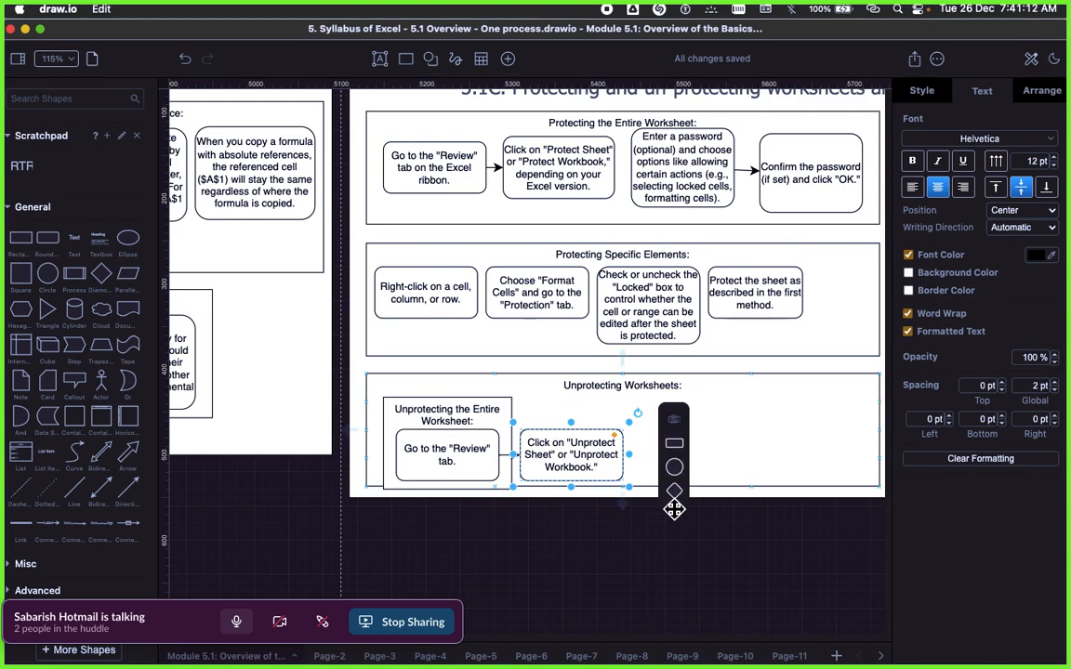
left_click(677, 502)
left_click(682, 429)
left_click_drag(771, 459, 691, 458)
Step: Paste "Enter the password if it was set while protecting the sheet." into the new box, clear its formatting, and adjust its position
double_click(687, 457)
key("super+v")
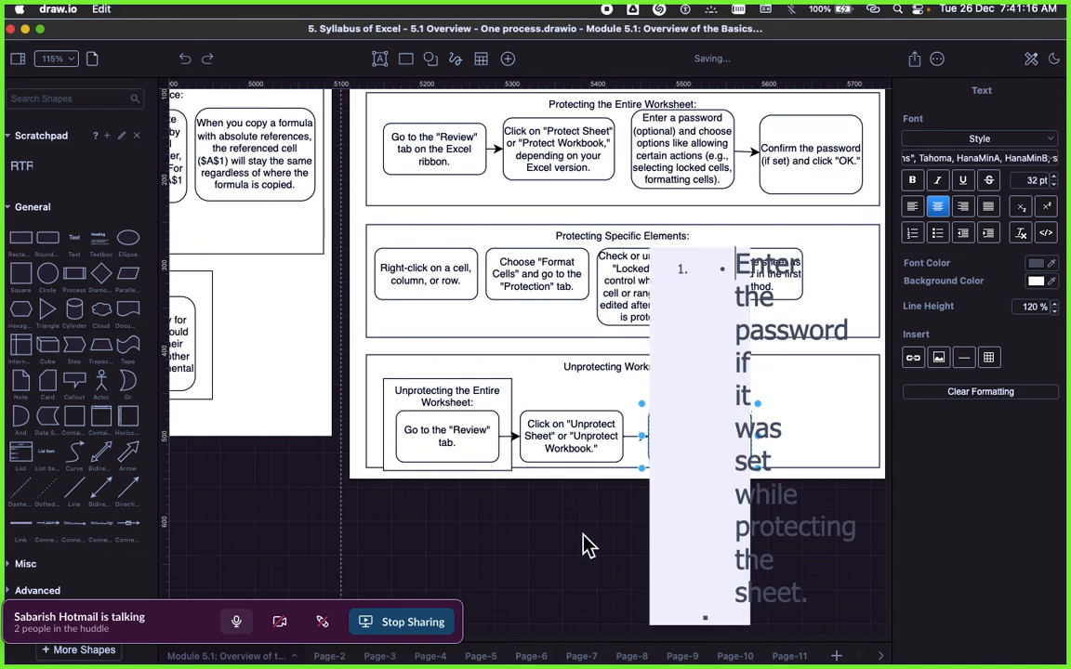
left_click(587, 539)
left_click(717, 437)
left_click(991, 459)
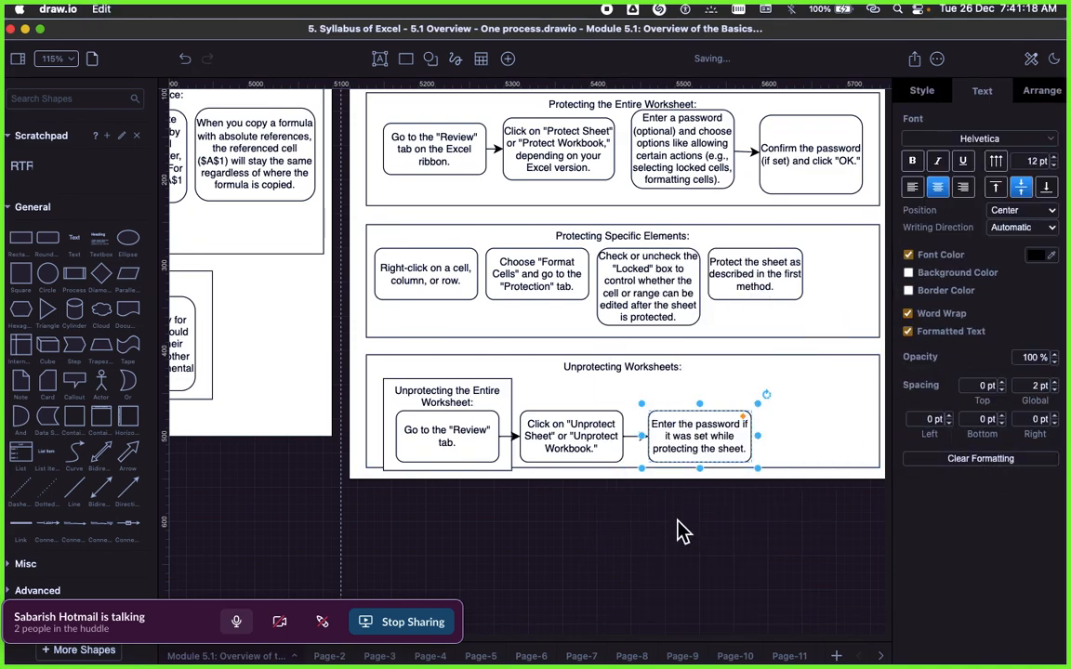
left_click_drag(682, 430, 664, 458)
Step: Widen the Unprotecting the Entire Worksheet rectangle to enclose all three steps, and extend the Unprotecting Worksheets container downward around it
left_click(507, 437)
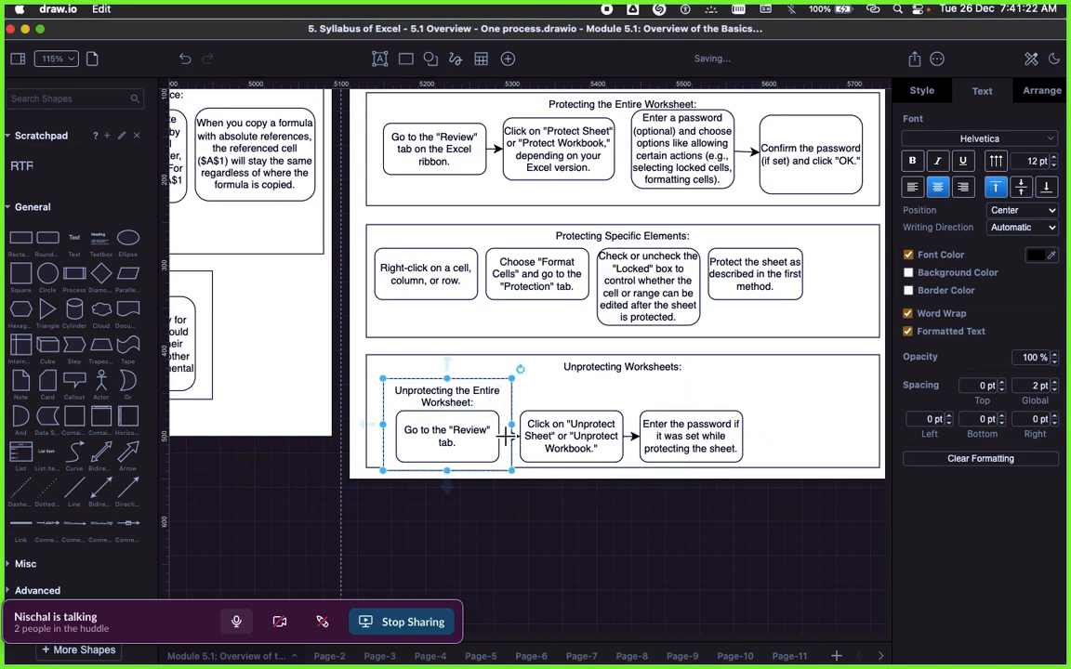
left_click_drag(513, 425, 755, 427)
left_click(768, 427)
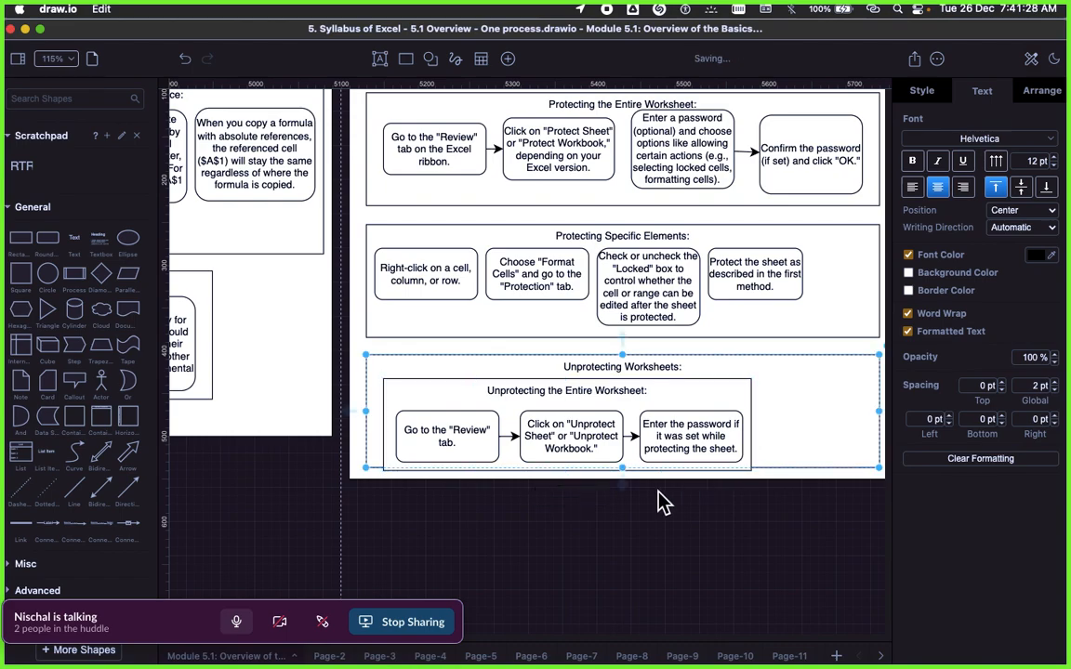
left_click_drag(621, 467, 621, 478)
left_click(819, 348)
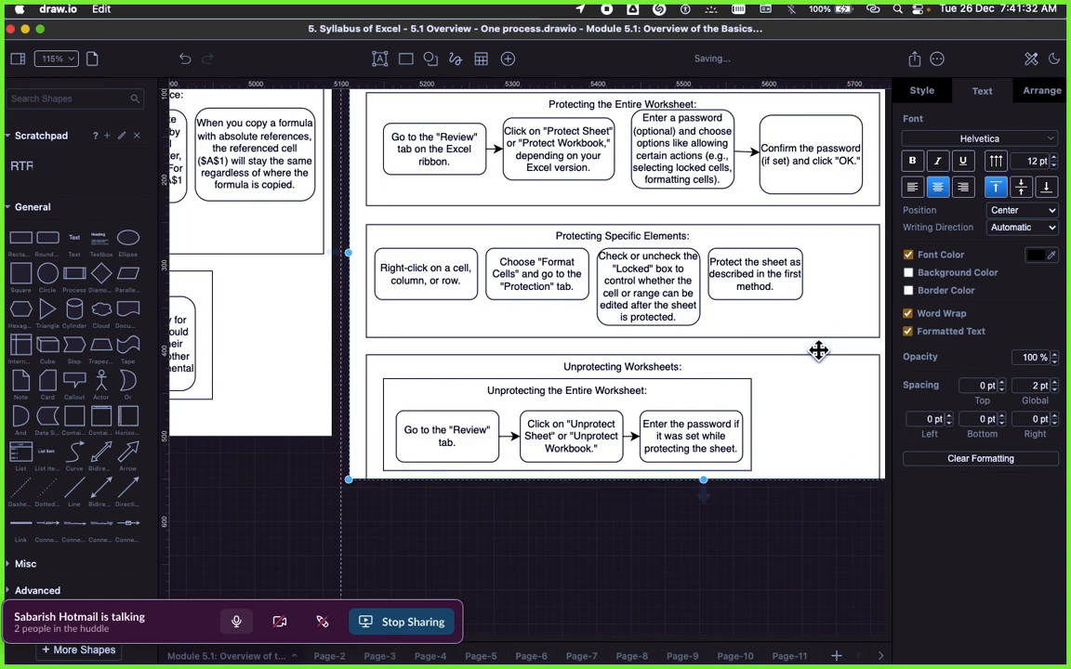
Step: Extend the outer white frame slightly downward so it encloses the Unprotecting Worksheets container
left_click_drag(705, 480, 702, 489)
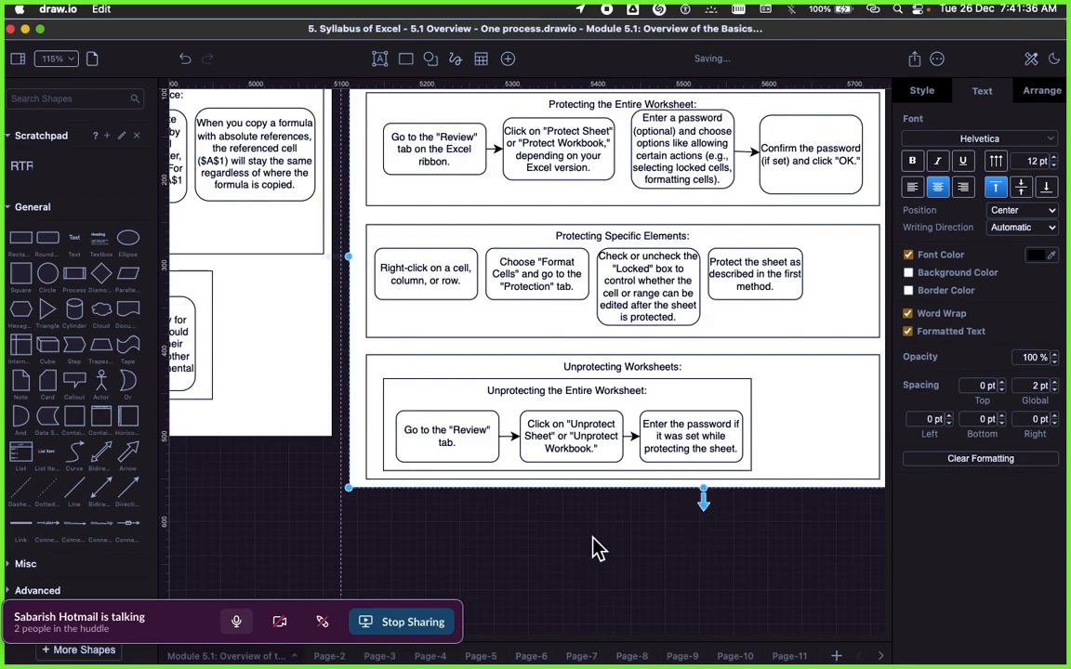
left_click(595, 534)
scroll(610, 506, "right", 2)
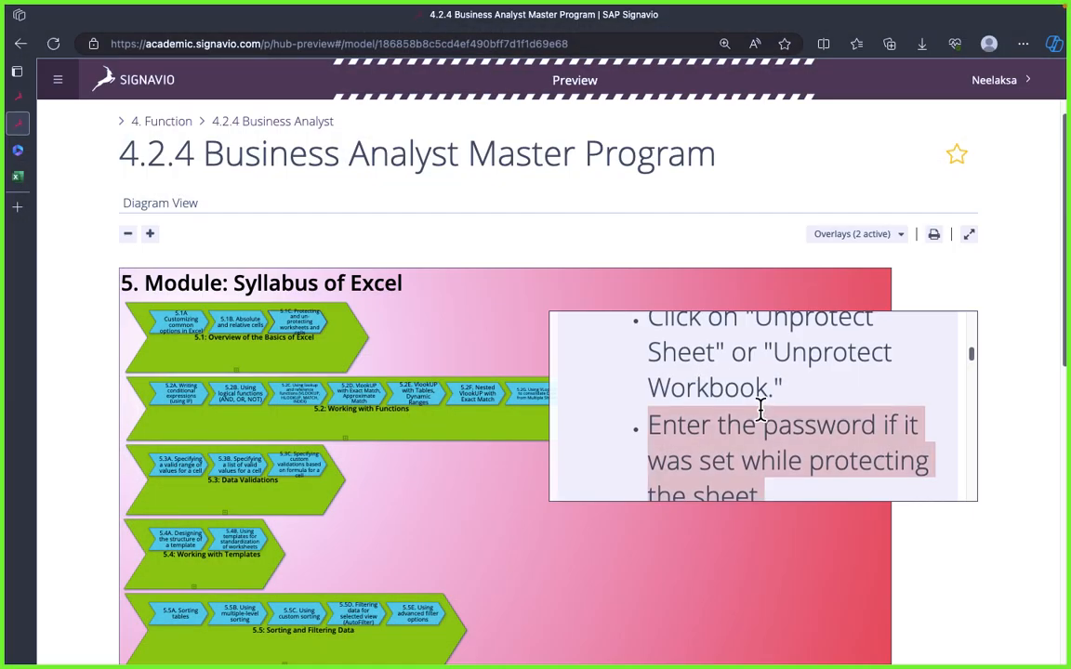
Step: Copy the heading "Unprotecting Specific Elements:" from the Signavio text and return to draw.io
scroll(761, 413, "down", 3)
scroll(761, 418, "down", 1)
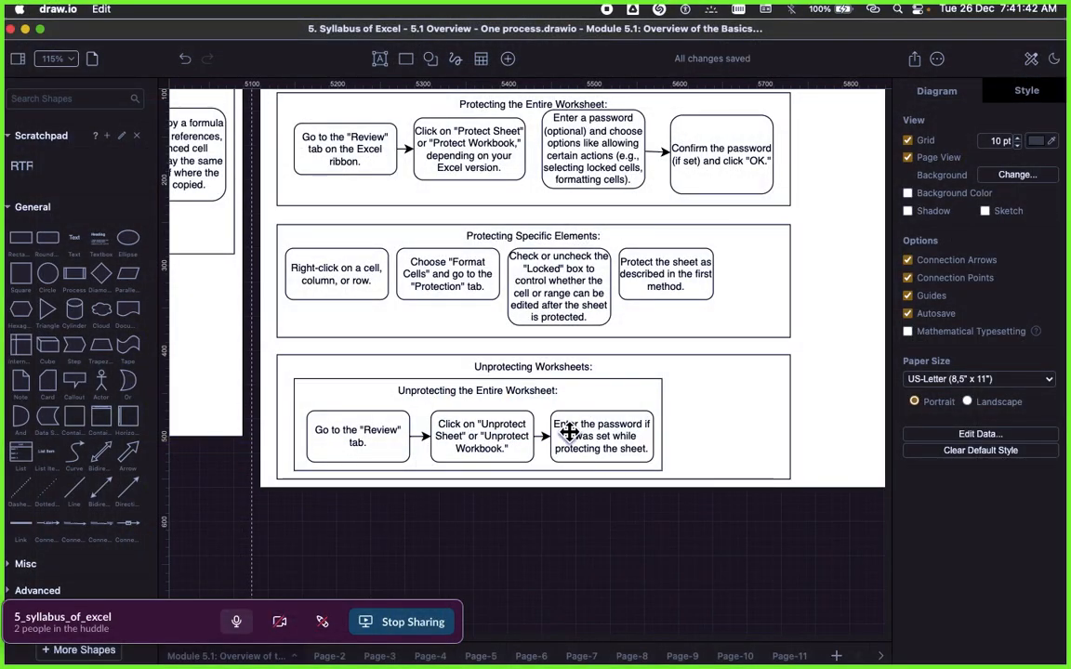
left_click(533, 359)
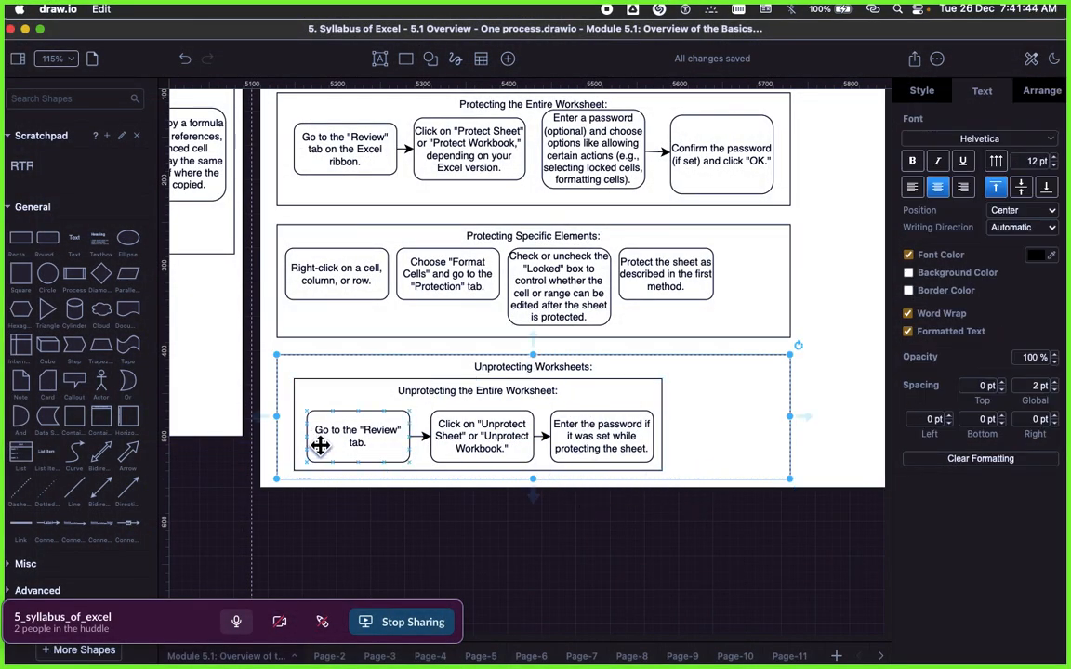
Step: Duplicate the Protecting Specific Elements rectangle and place the copy just below the outer frame, aligned with the containers above
left_click(461, 239)
right_click(460, 240)
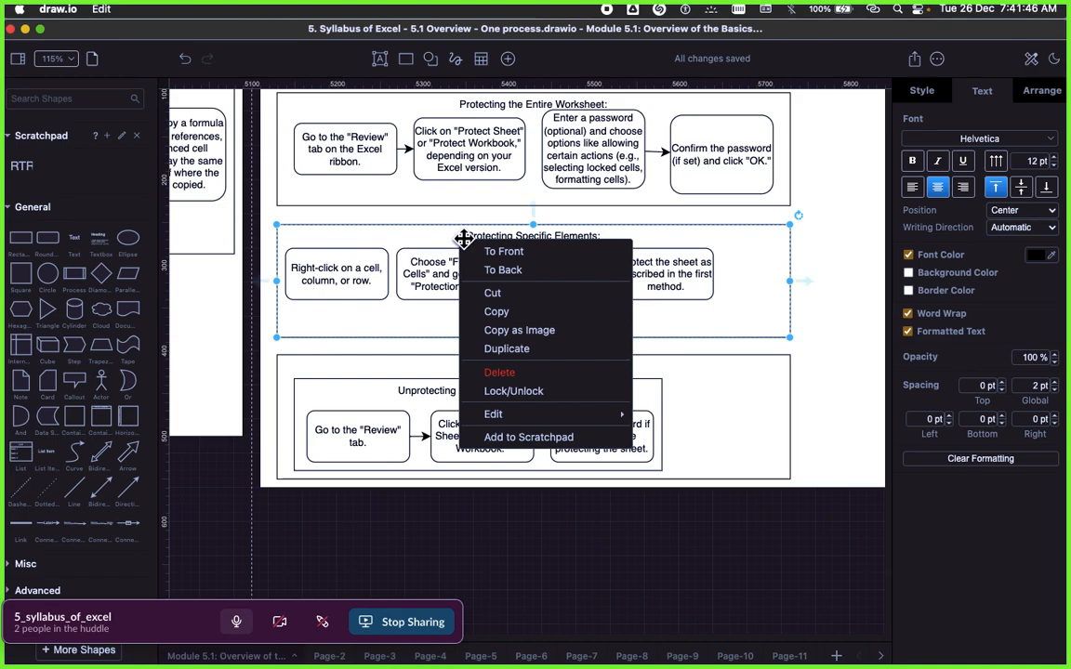
left_click(509, 349)
left_click_drag(525, 331, 509, 531)
Step: Replace the duplicated rectangle's title with the pasted "Unprotecting Specific Elements:" and clear its formatting
double_click(509, 531)
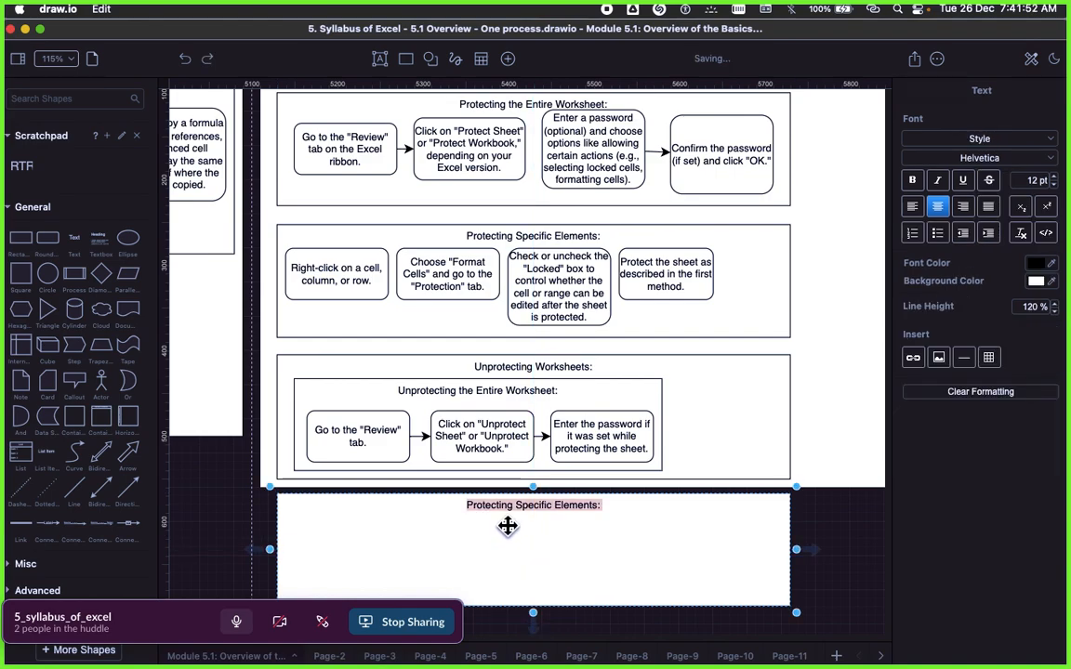
type("Unprotecting Specific Elements:")
left_click(813, 538)
left_click(705, 549)
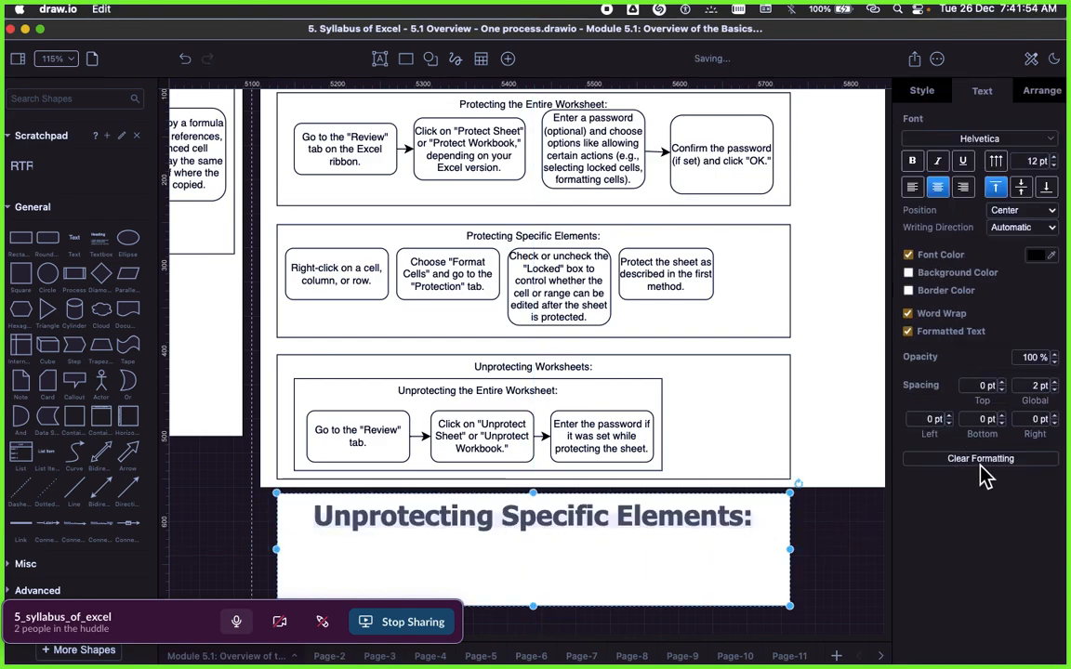
left_click(980, 458)
Step: Cut the stray "Protecting Worksheets: - Protecting the Entire Worksheet:" rectangle lying far below the frame
scroll(818, 514, "down", 5)
left_click(779, 521)
scroll(690, 416, "up", 2)
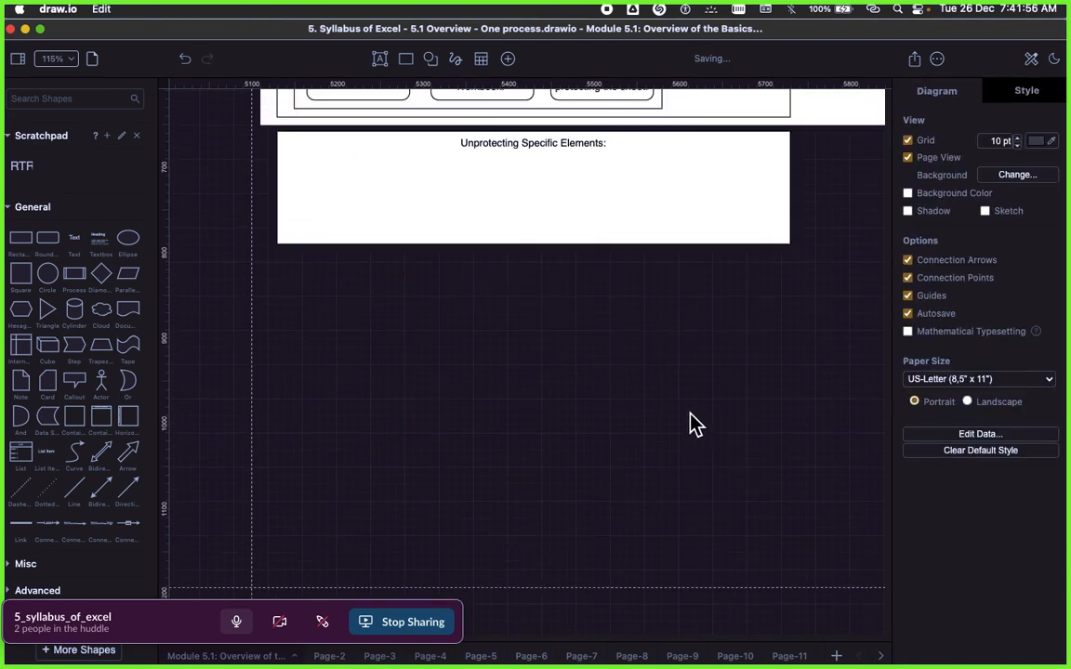
scroll(690, 428, "down", 6)
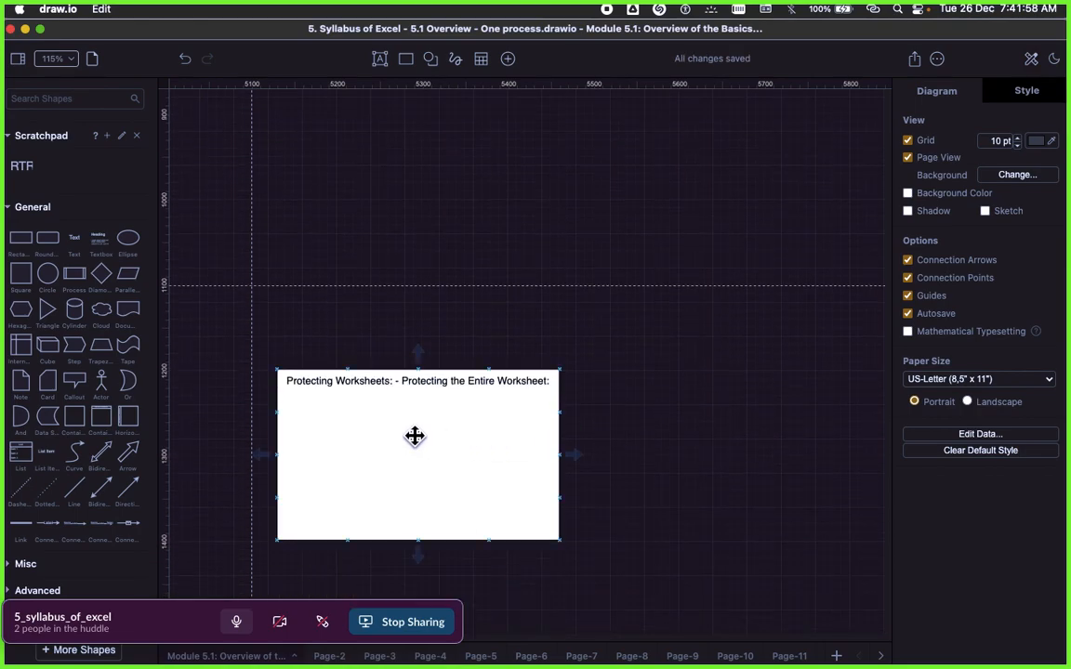
left_click(415, 436)
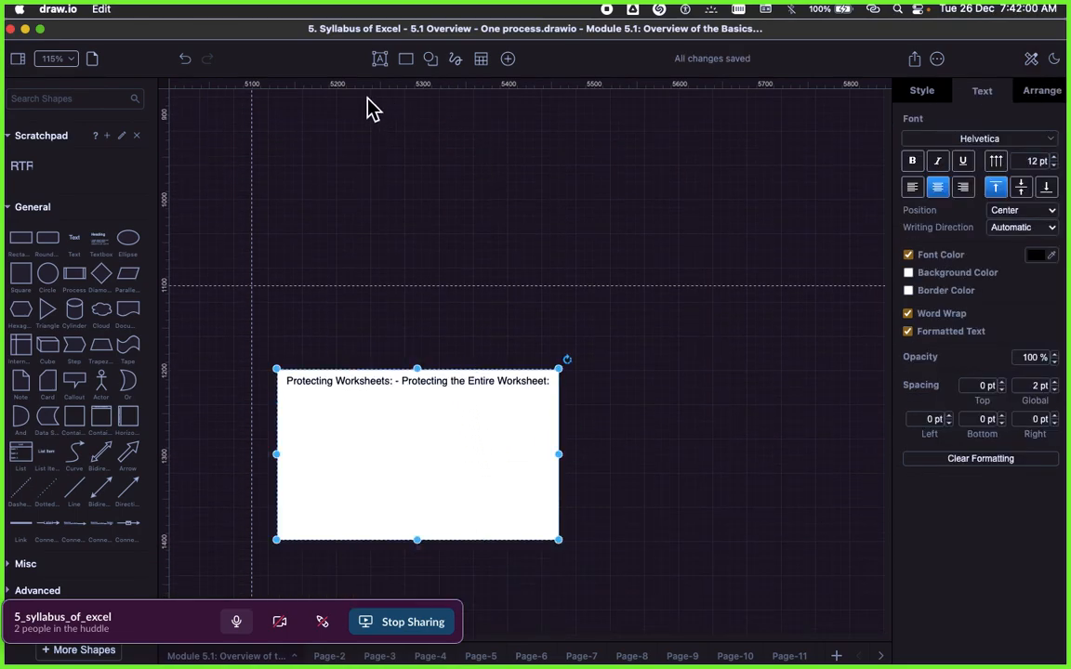
right_click(414, 392)
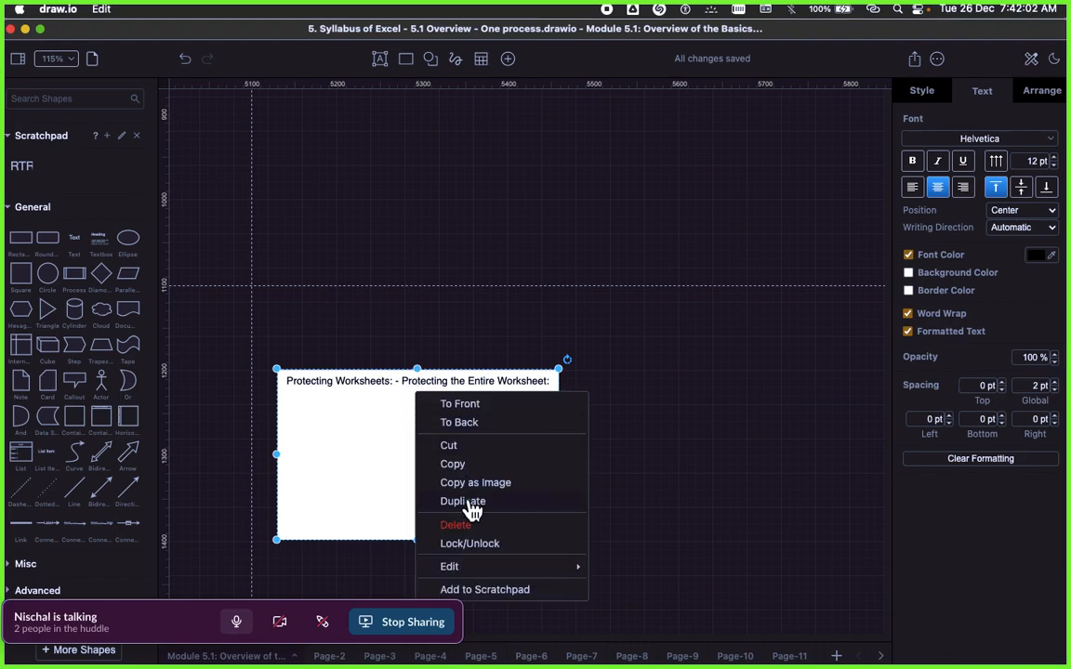
left_click(525, 446)
scroll(578, 374, "up", 10)
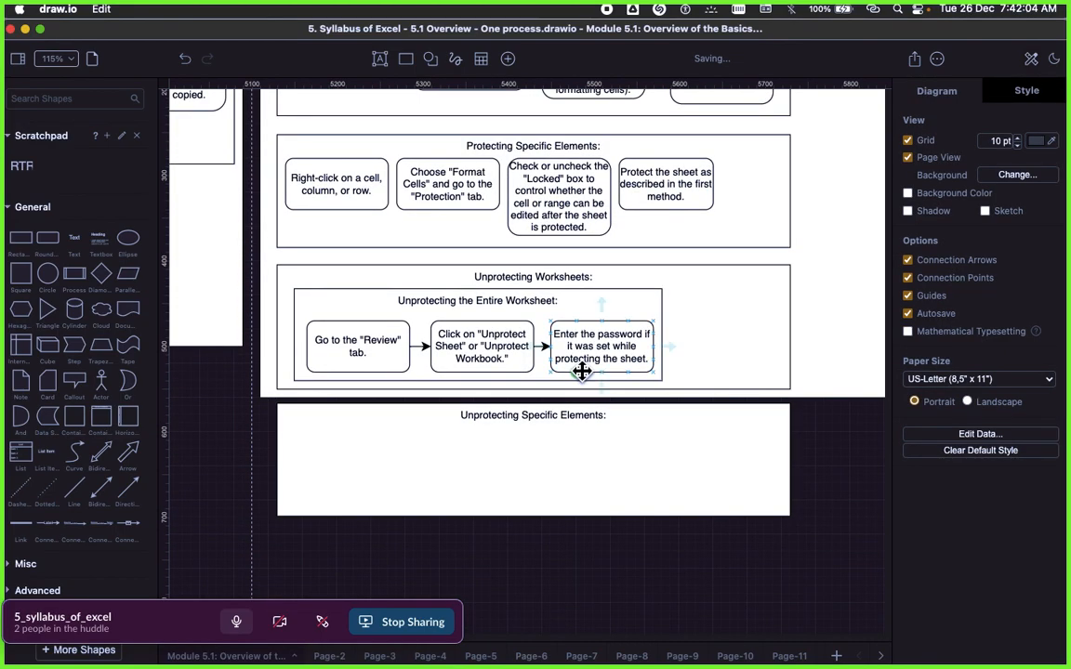
Step: Copy the "Follow similar steps" bullet from the Signavio text and return to draw.io
scroll(581, 374, "down", 2)
left_click(557, 394)
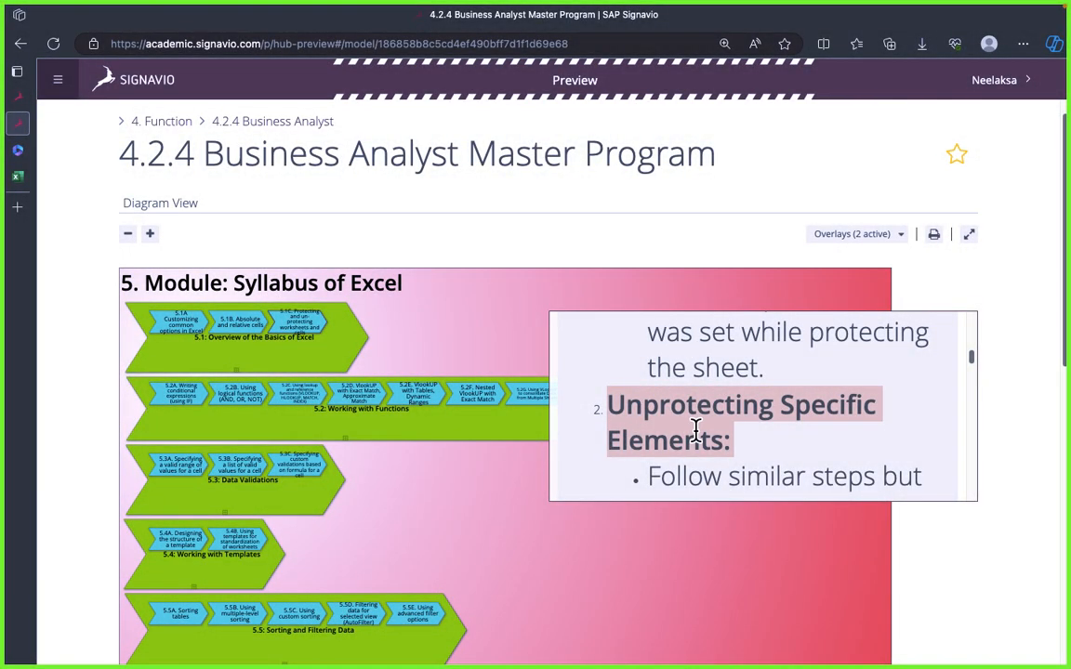
scroll(707, 437, "down", 1)
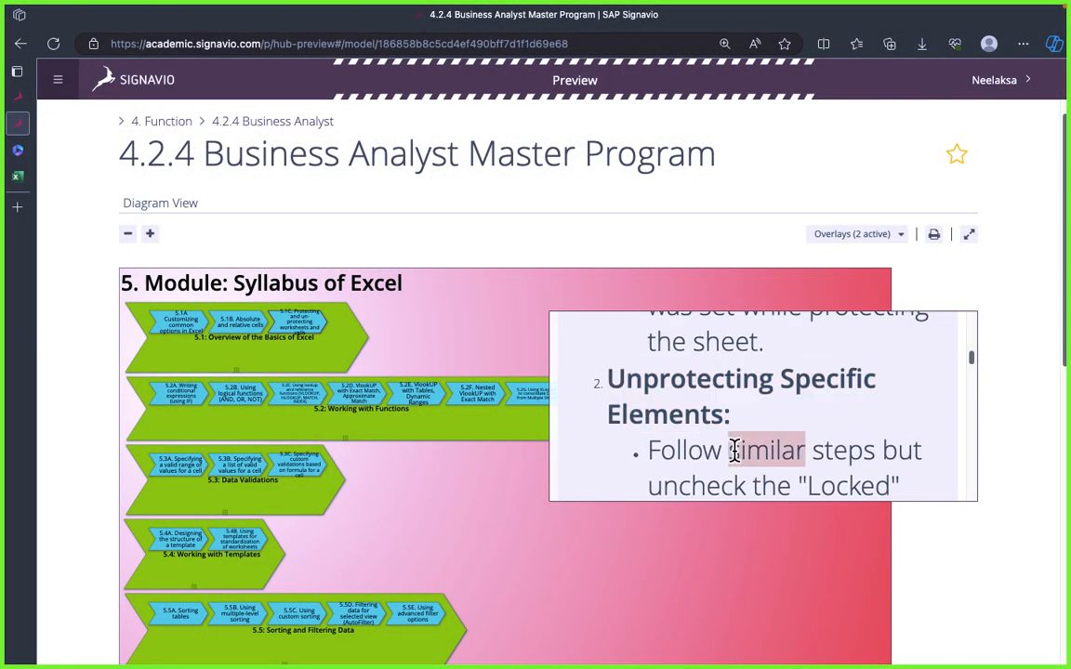
triple_click(734, 451)
key("super+Tab")
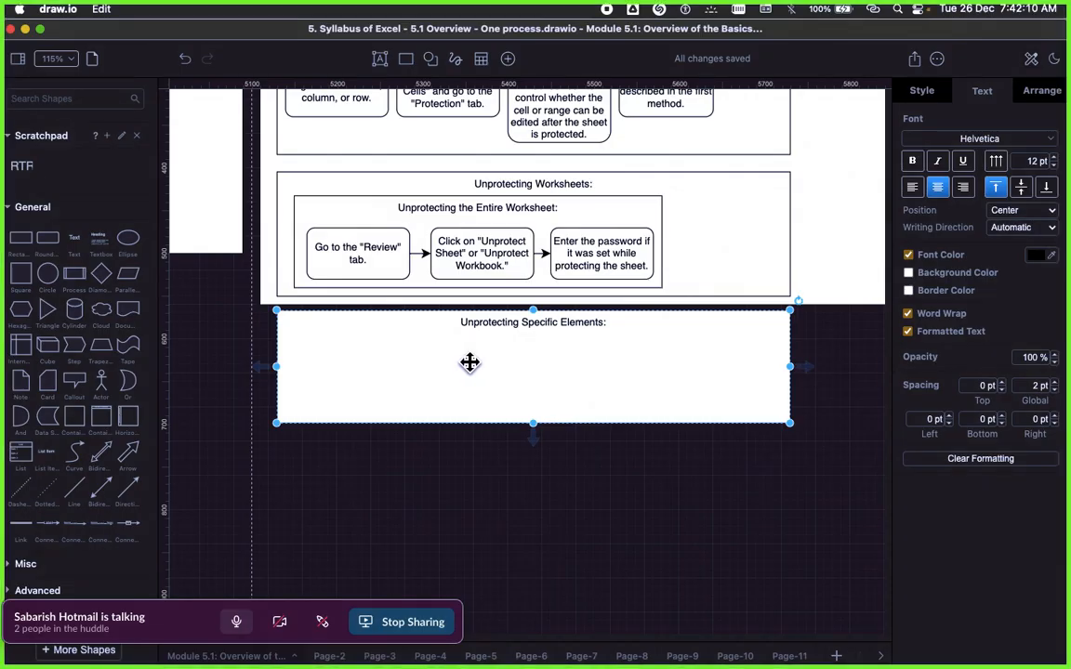
left_click(359, 239)
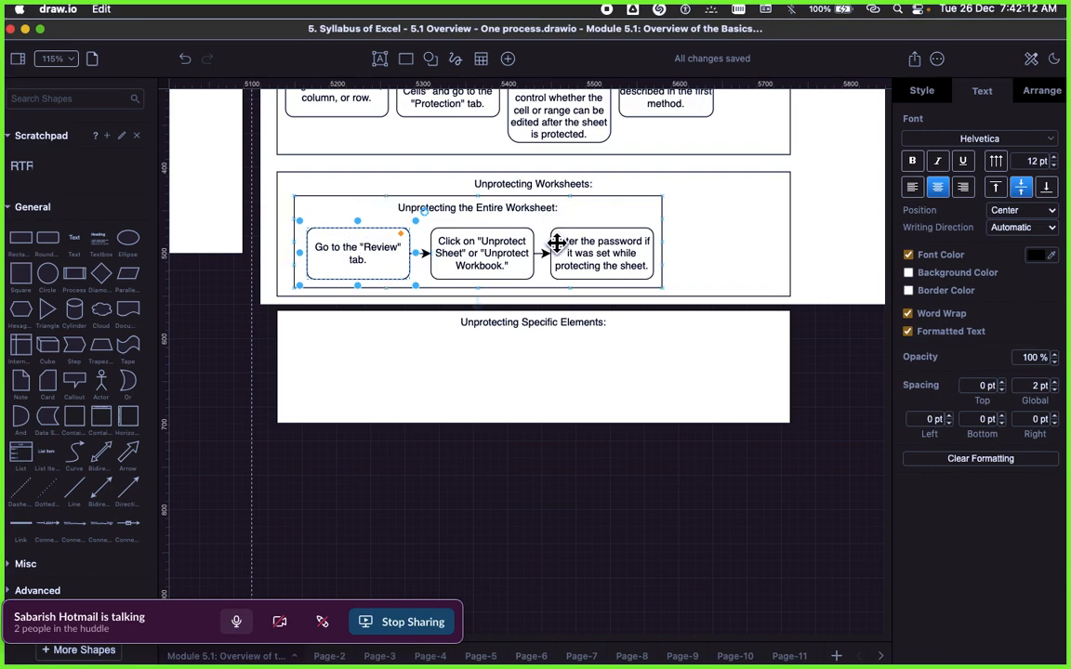
left_click(535, 340)
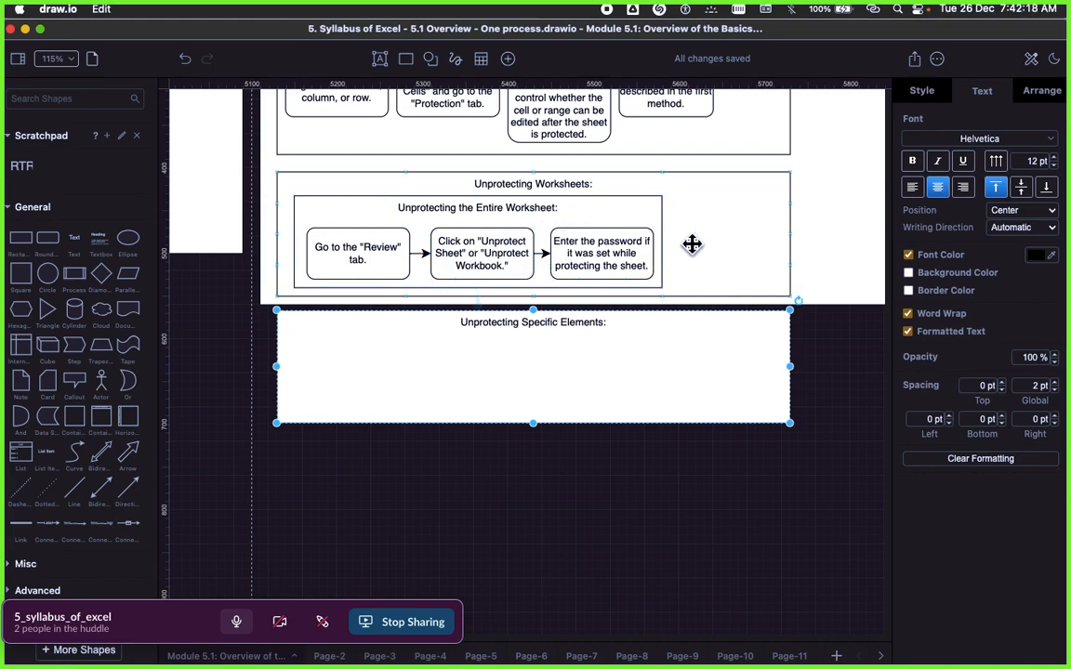
scroll(691, 242, "up", 2)
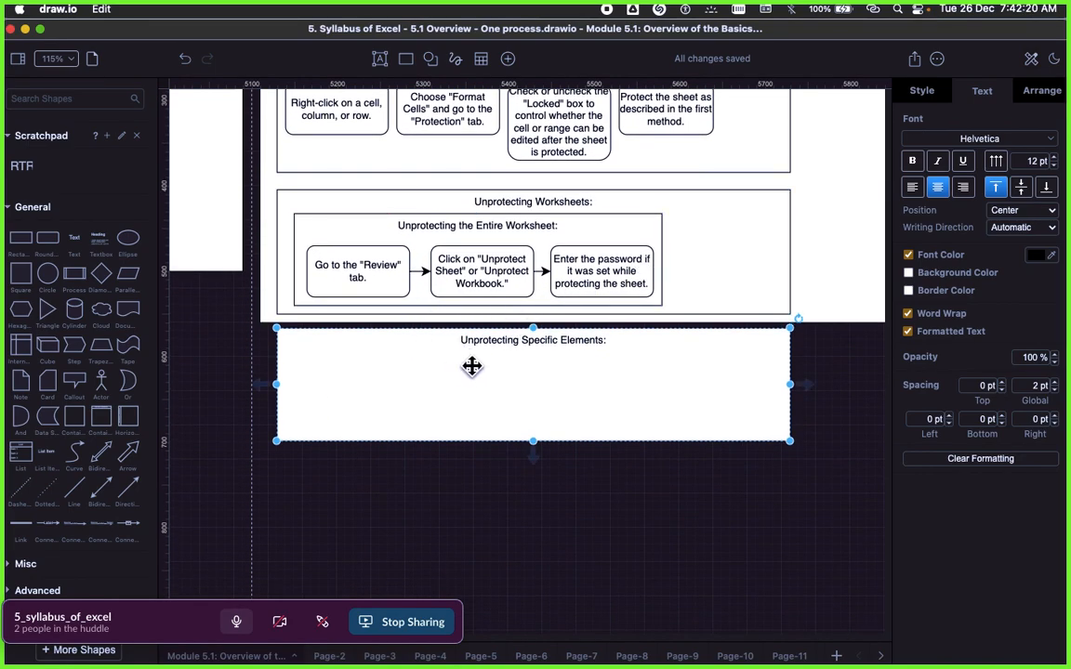
left_click(358, 276)
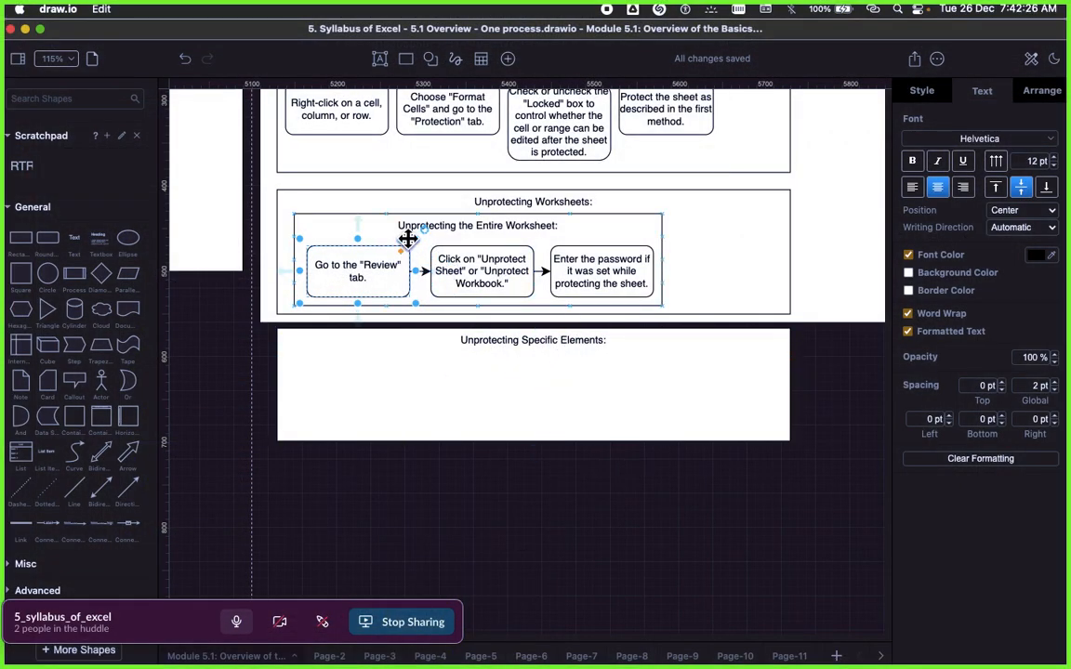
Step: Shorten the outer white frame so that it ends between the Protecting Specific Elements and Unprotecting Worksheets containers
left_click(834, 264)
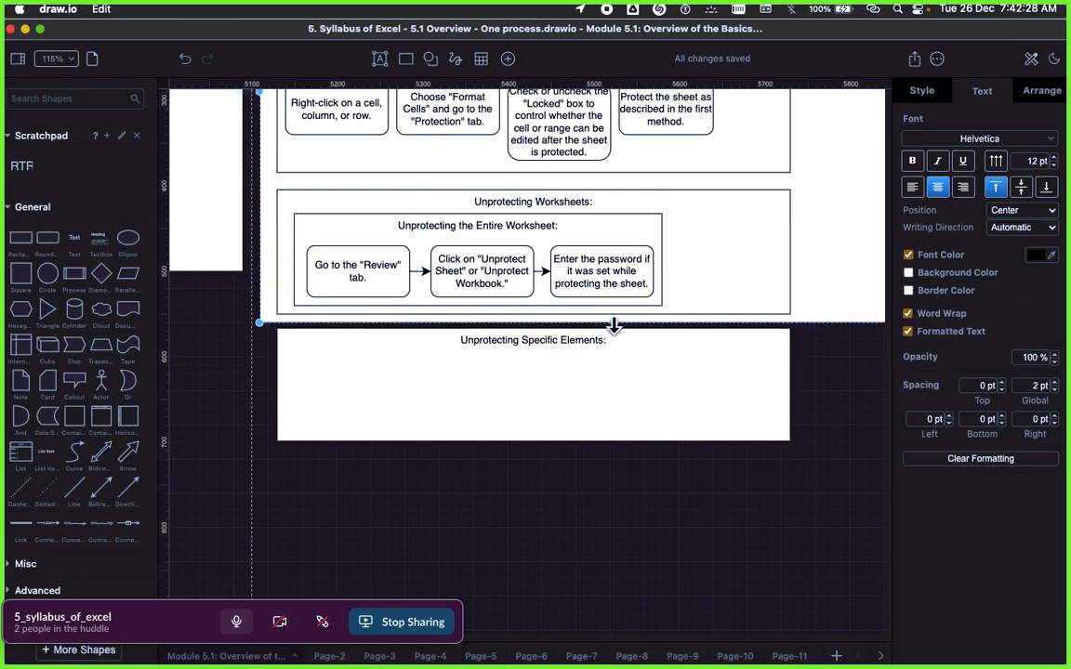
left_click_drag(614, 324, 604, 186)
left_click(831, 291)
Step: Select the two unprotecting containers with all their contents and move them slightly down, away from the outer frame
left_click(709, 249)
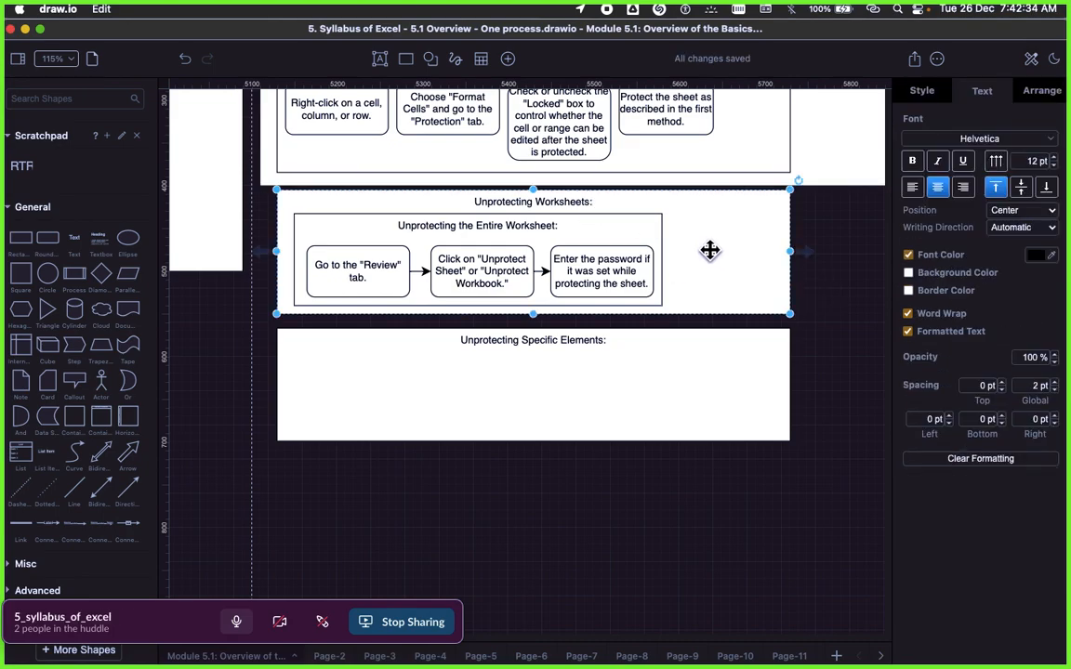
left_click(258, 212)
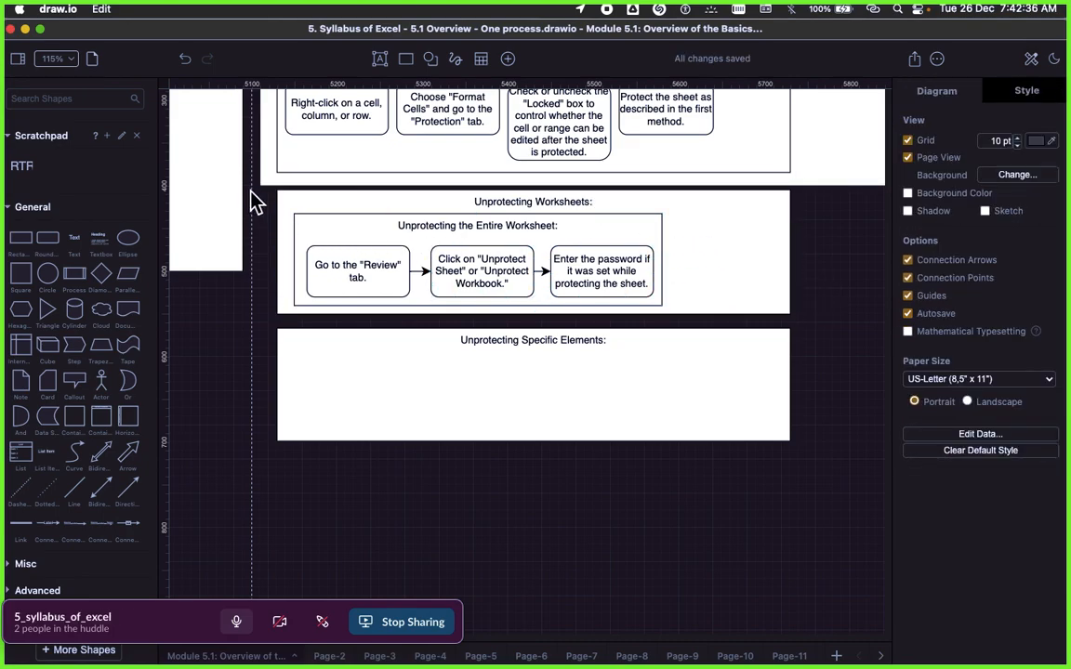
left_click_drag(224, 171, 826, 478)
left_click_drag(729, 265, 715, 349)
left_click(533, 402)
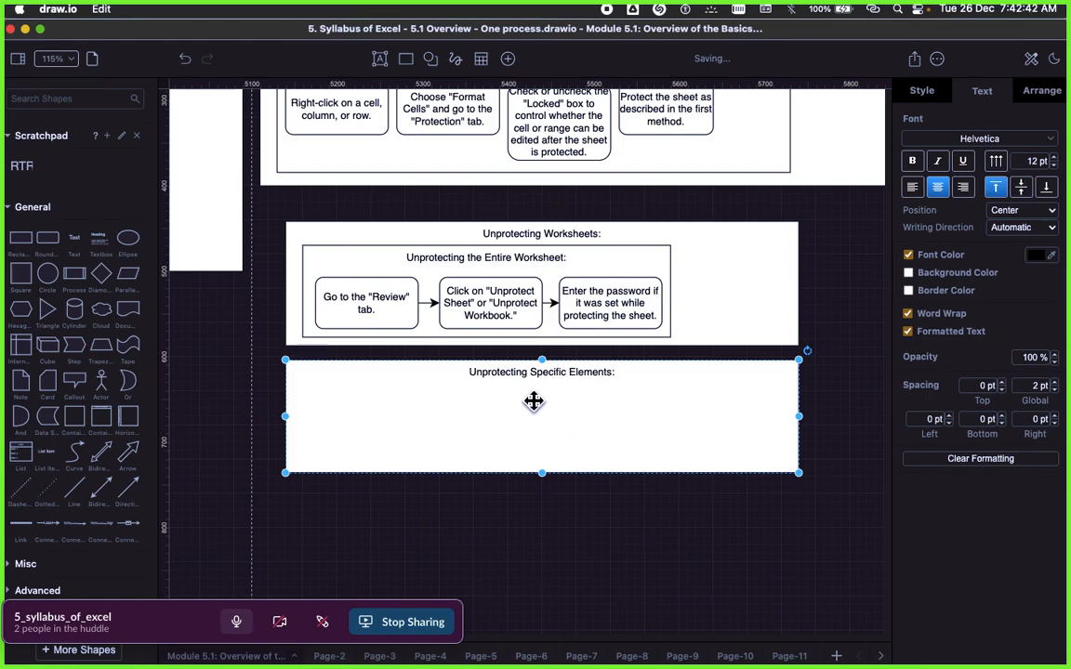
Step: Copy "Follow similar steps but uncheck the "Locked" option for cells or ranges that were previously locked." from the Signavio text and return to draw.io
key("super+Tab")
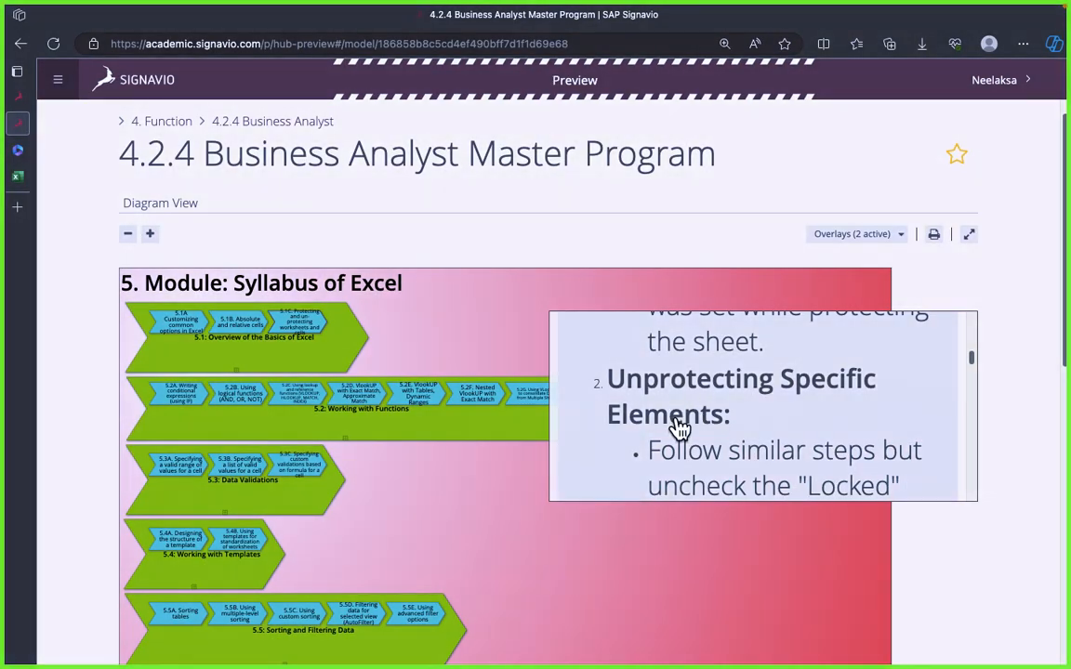
key("super+Tab")
key("super+Tab")
triple_click(704, 444)
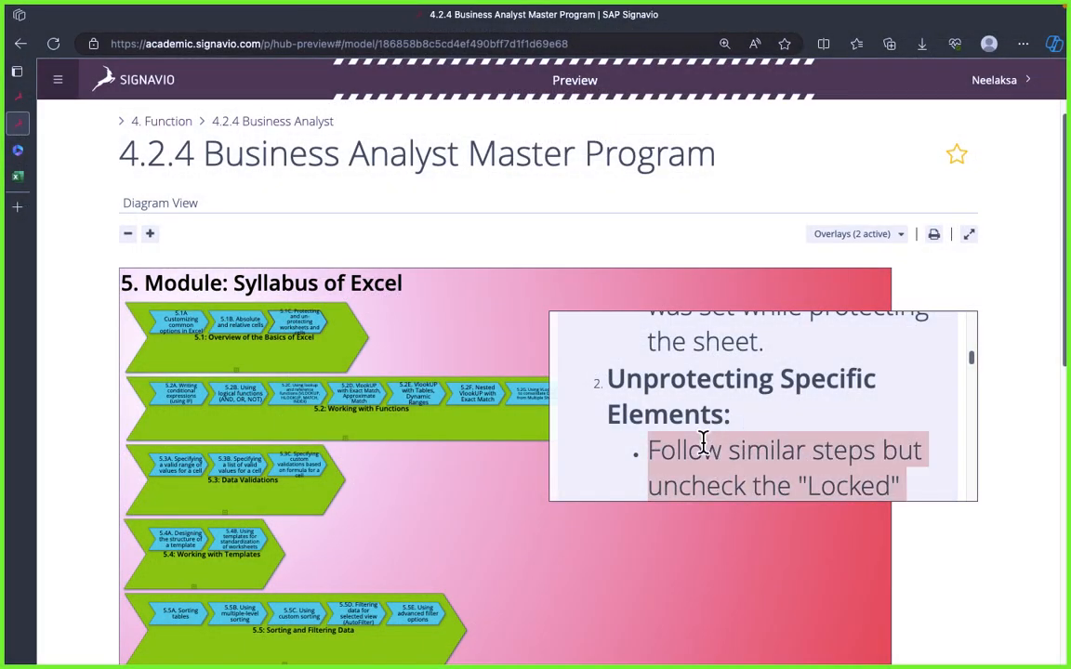
key("super+Tab")
Step: Duplicate the "Go to the "Review" tab." box and place the copy at the start of the Unprotecting Specific Elements rectangle
left_click(382, 290)
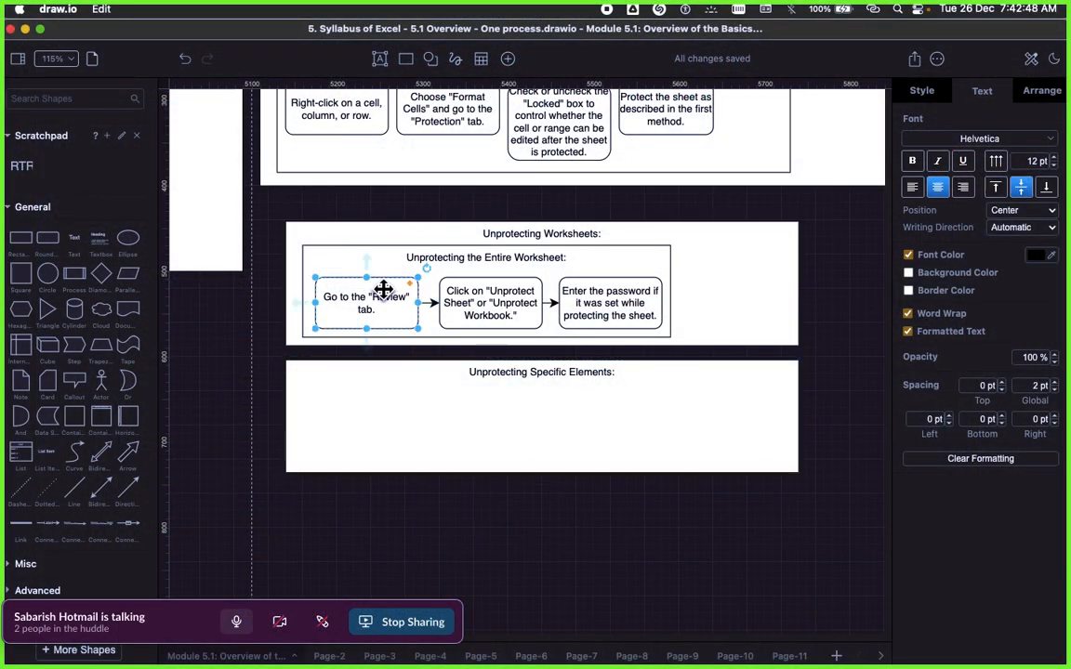
left_click(376, 311)
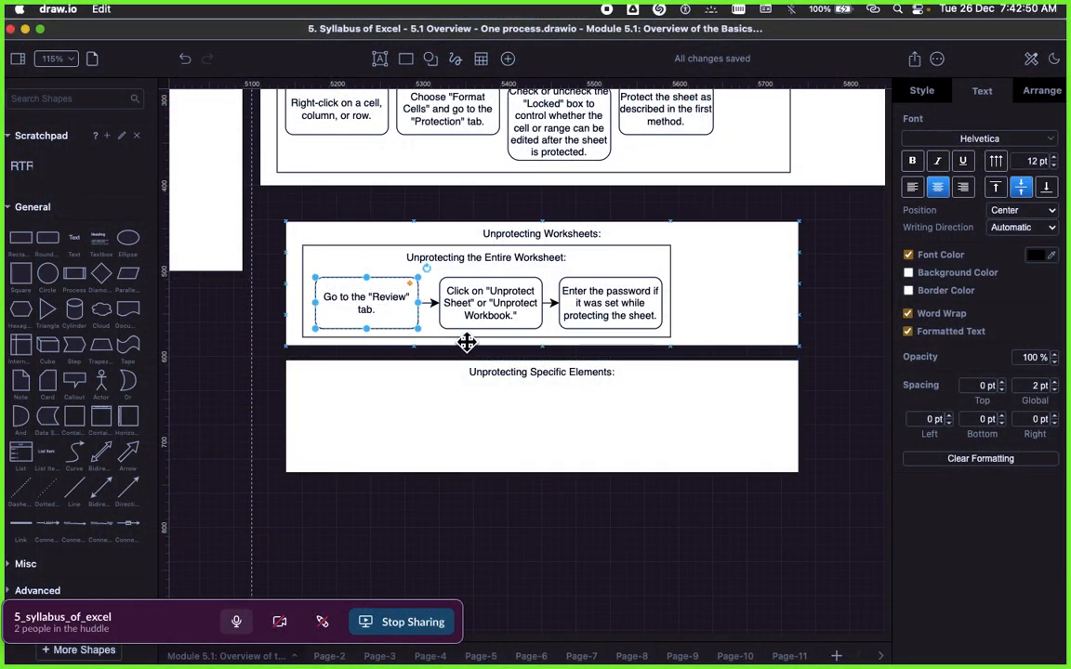
right_click(378, 307)
left_click(425, 413)
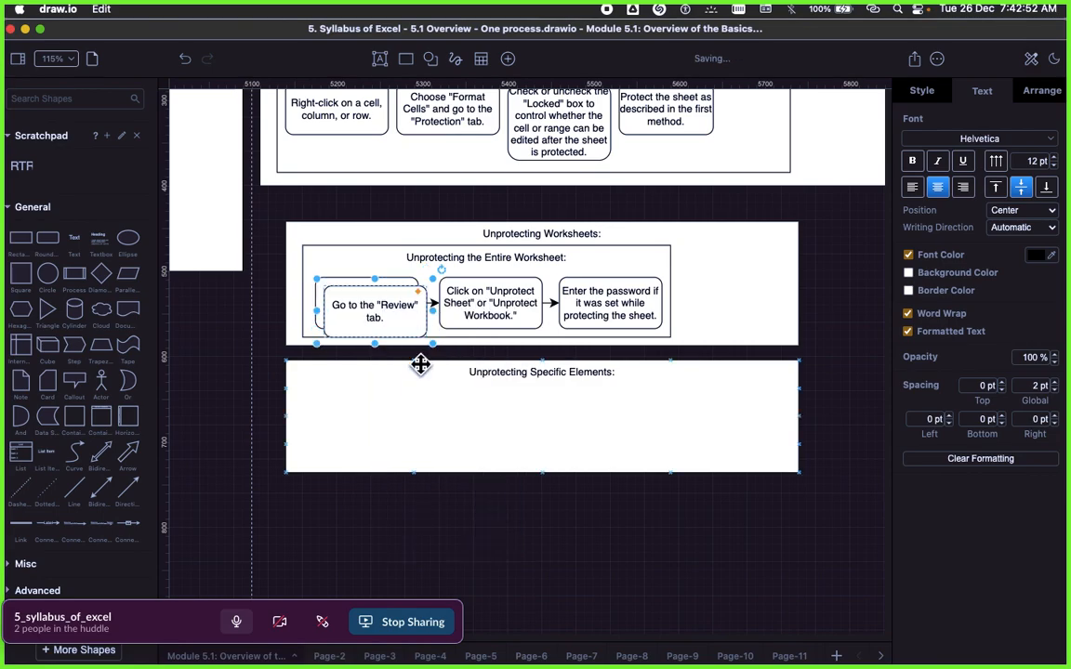
left_click_drag(372, 321, 369, 409)
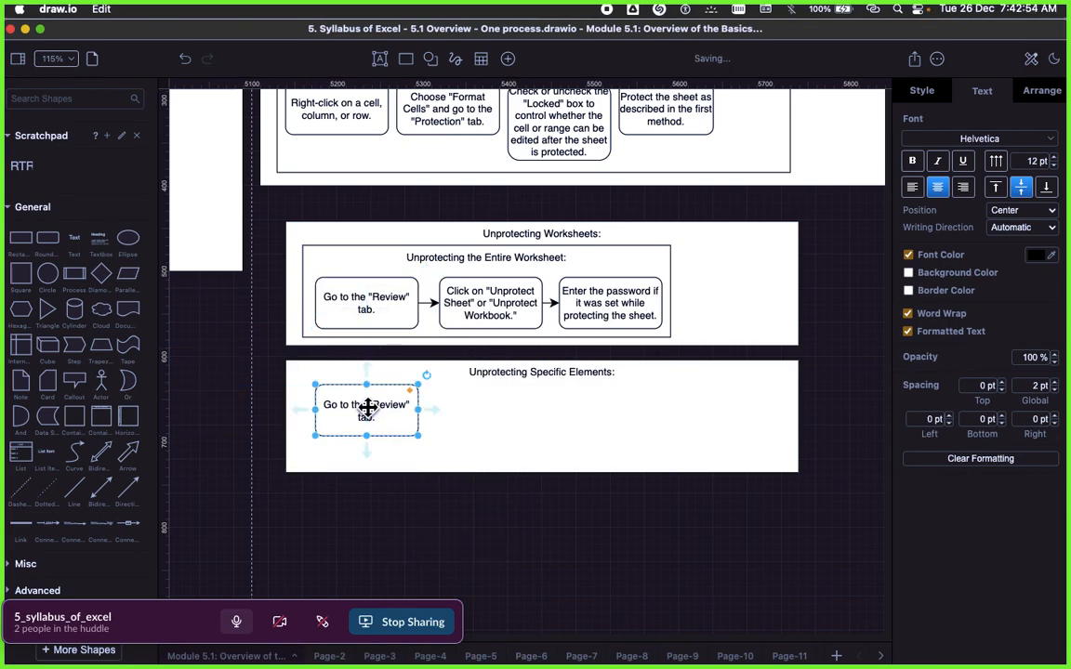
Step: Replace the duplicated box's text with the copied "Follow similar steps" sentence, clear its formatting, and make the box taller to fit the text
double_click(370, 410)
type("Follow similar steps but uncheck the \"Locked\" option for cells or ranges that were previously locked.")
left_click(504, 436)
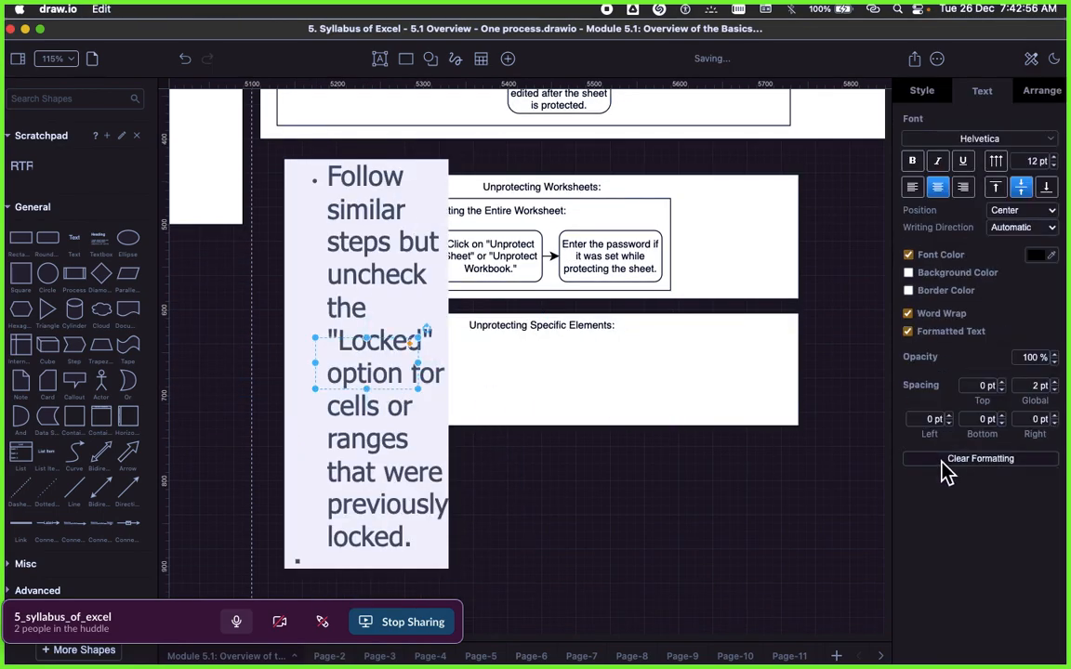
left_click(943, 461)
left_click_drag(418, 393, 417, 424)
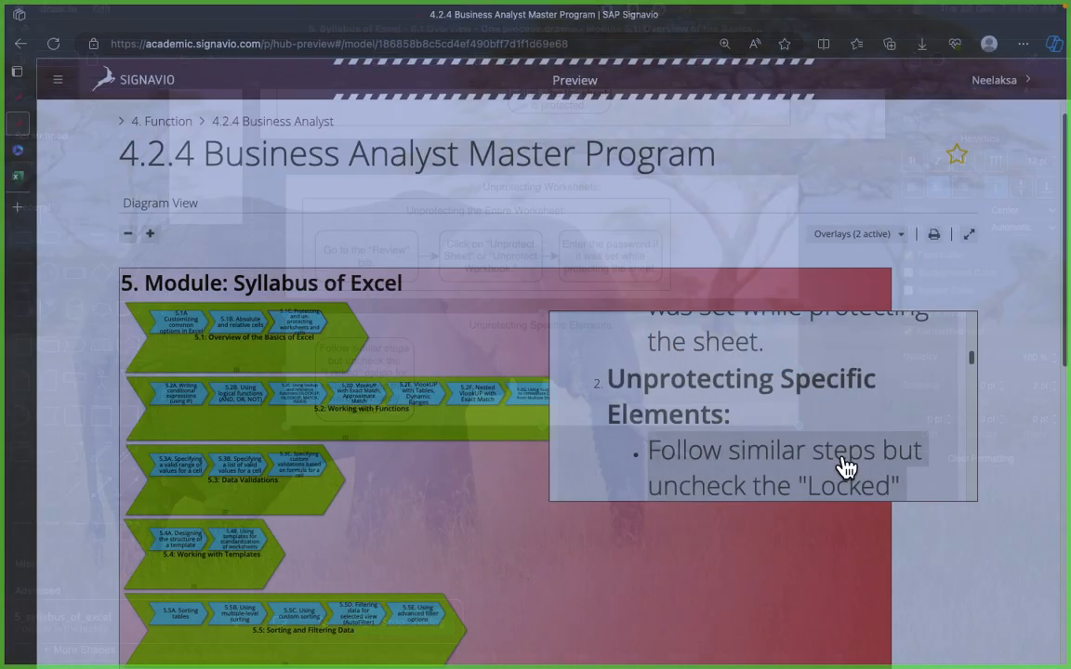
Step: Copy "Unprotect the sheet as described in the first method." from the Signavio text
scroll(839, 465, "down", 5)
scroll(744, 455, "down", 2)
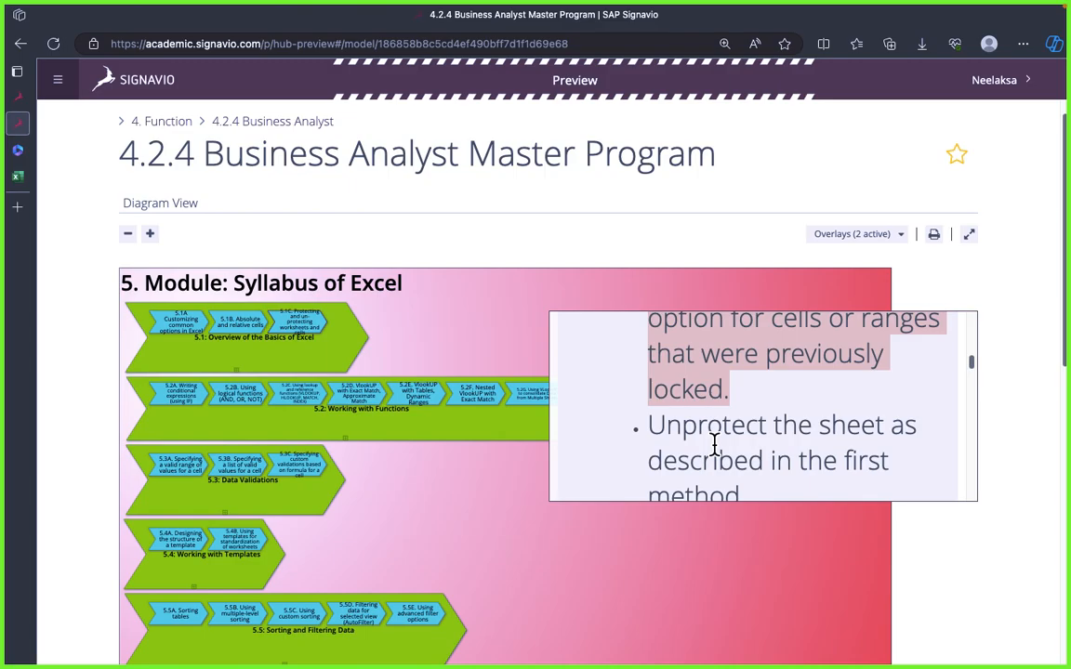
double_click(715, 451)
triple_click(715, 444)
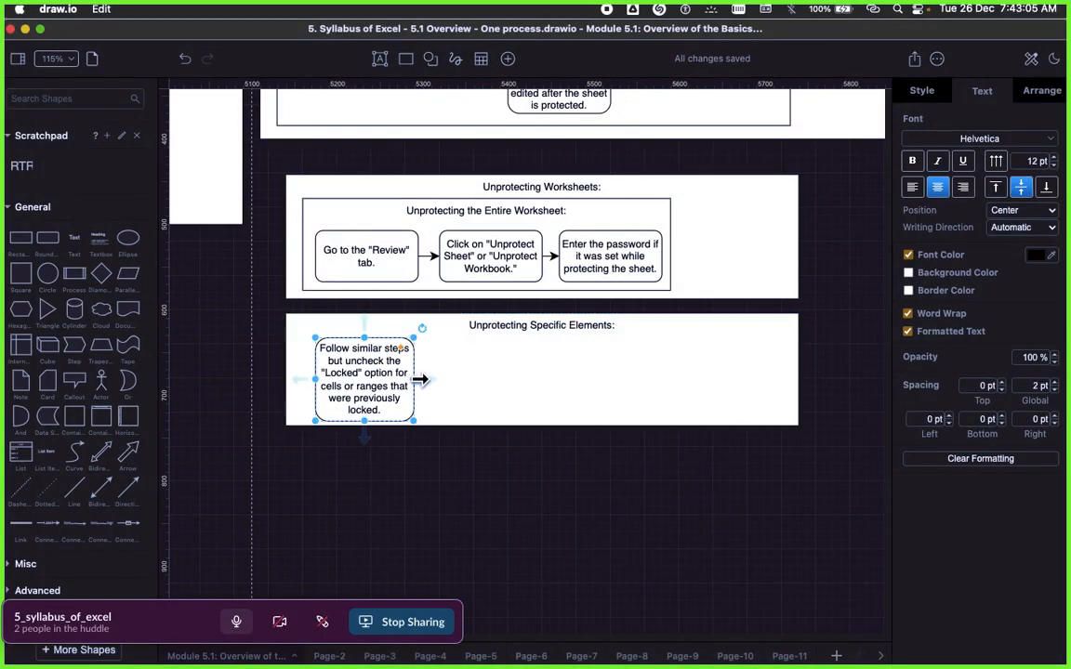
Step: Add a connected copy after the "Follow similar steps" box and replace its text with "Unprotect the sheet as described in the first method."
mouse_move(421, 380)
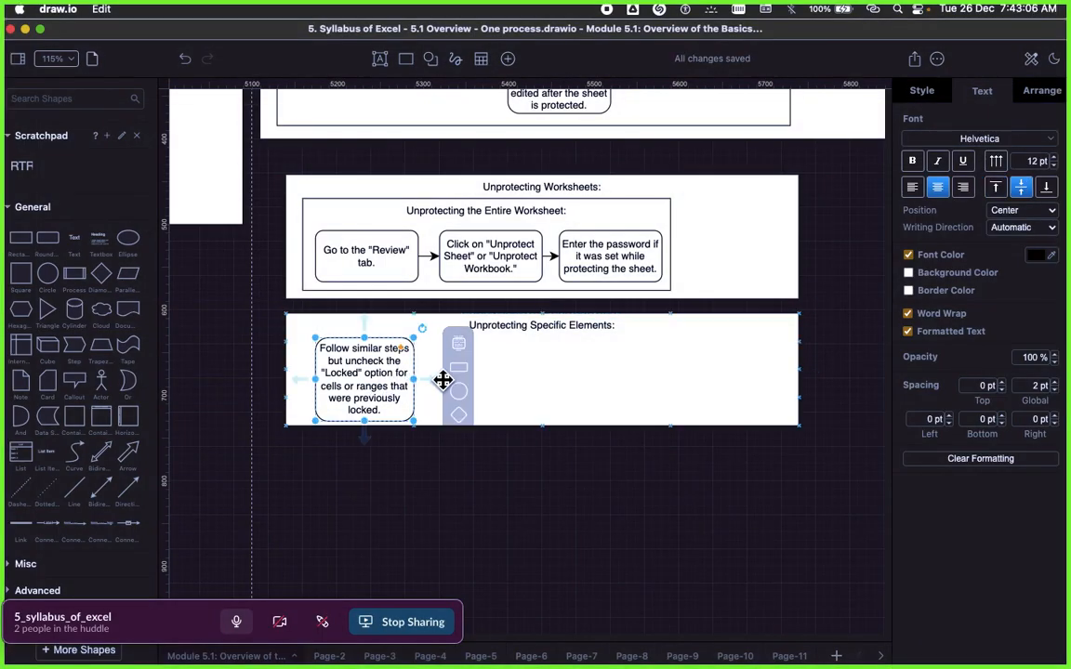
left_click(458, 344)
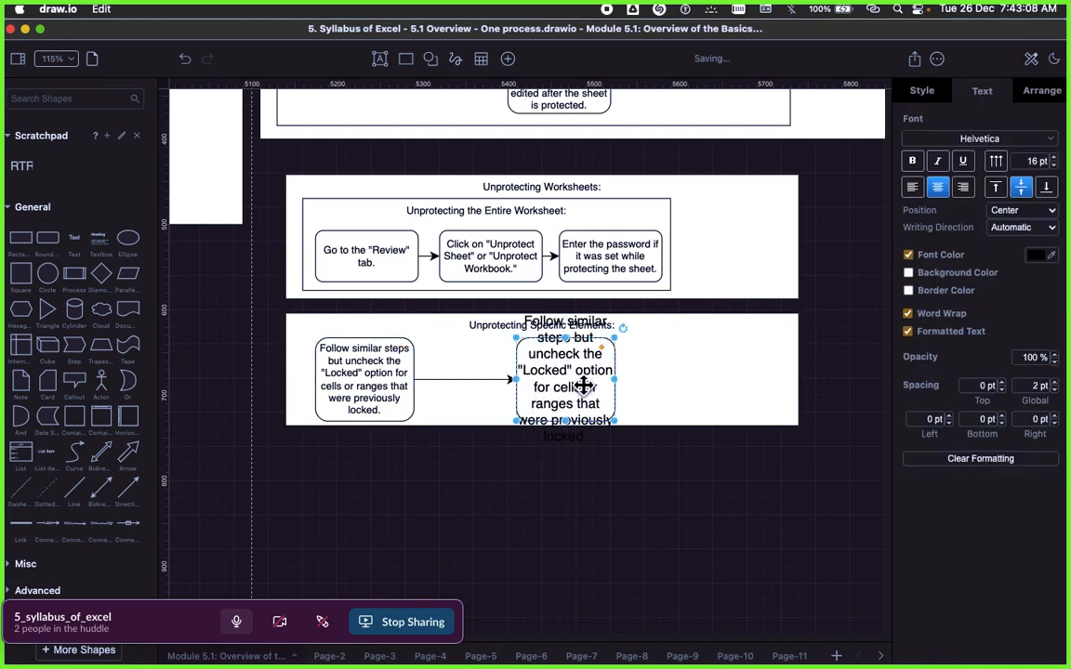
double_click(575, 391)
type("Unprotect the sheet as described in the first method.")
left_click(495, 477)
Step: Clear the formatting of the "Unprotect the sheet" box and move it closer to the "Follow similar steps" box
left_click(562, 388)
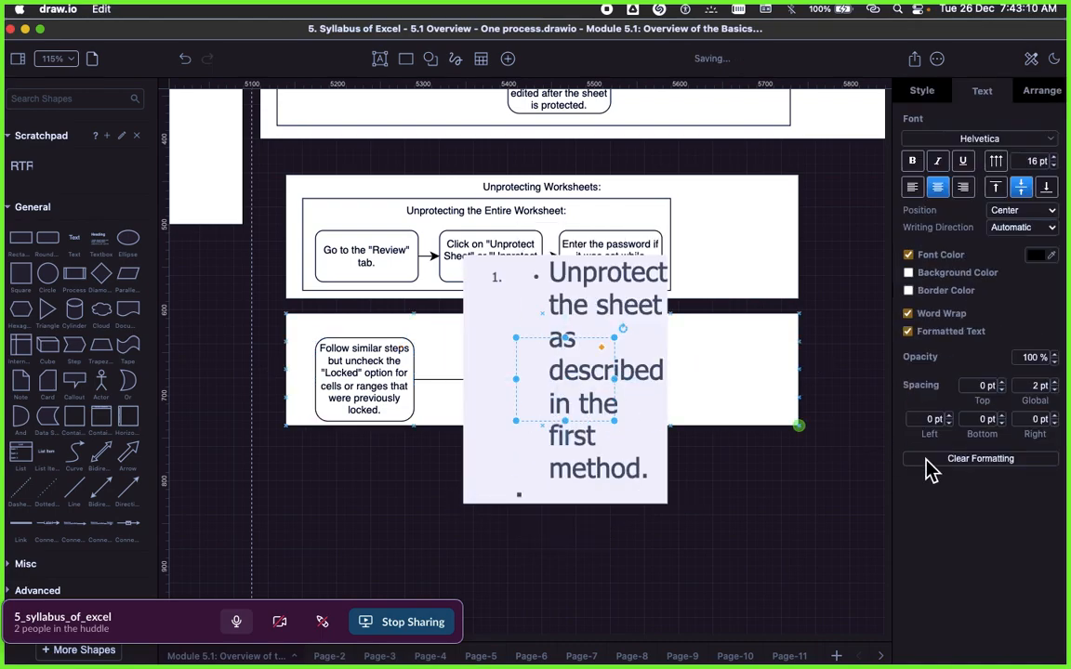
left_click(959, 461)
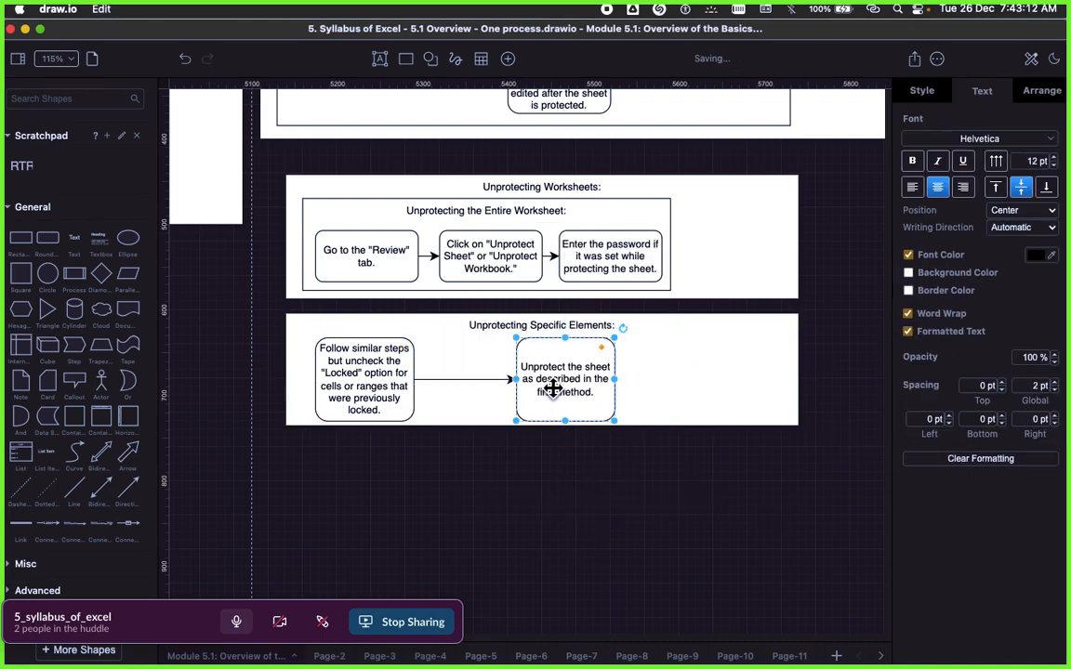
left_click_drag(553, 389, 474, 391)
left_click(565, 456)
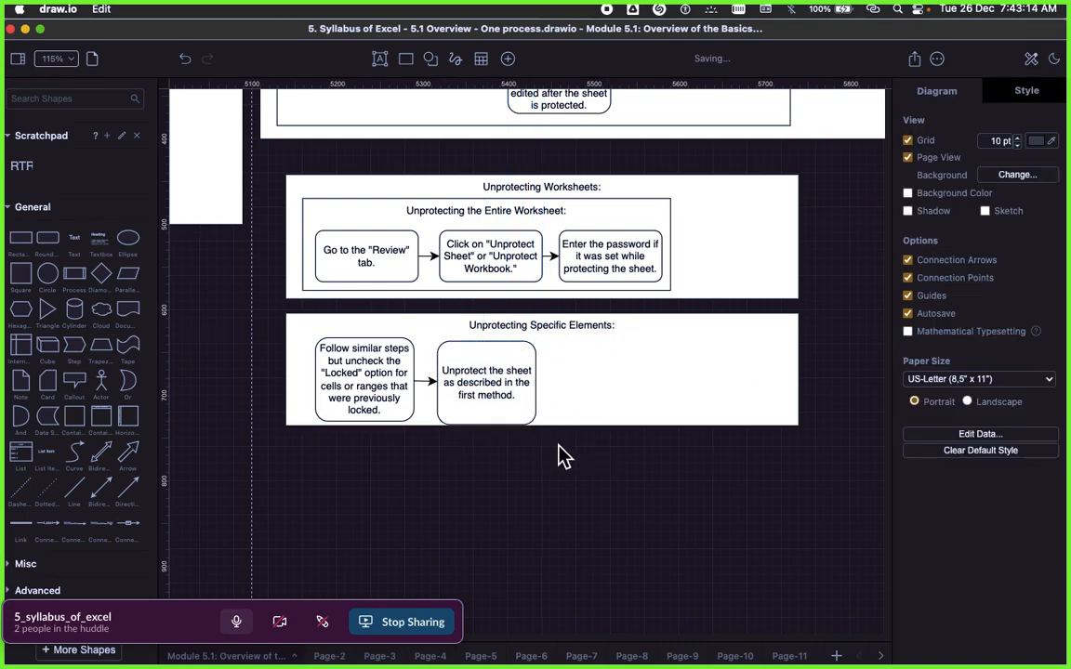
Step: Switch to Signavio, look through the following text, and select the heading "Protecting Cells within a Worksheet:"
key("super+Tab")
scroll(805, 421, "down", 2)
triple_click(667, 440)
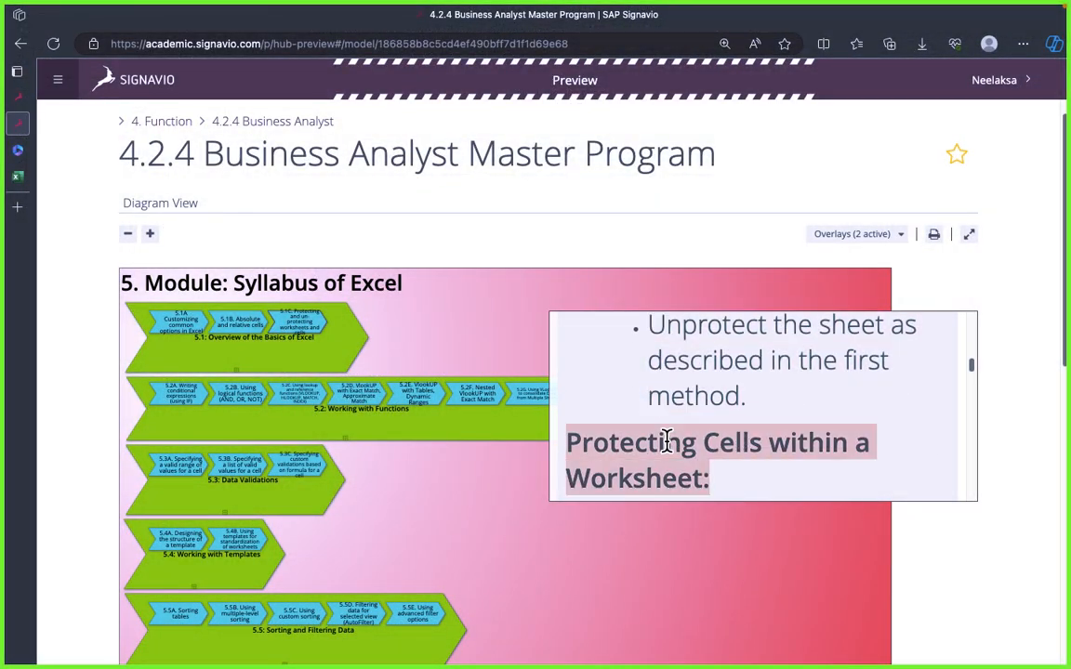
key("super+Tab")
key("super+Tab")
scroll(811, 444, "down", 1)
scroll(811, 443, "down", 1)
left_click(738, 383)
scroll(765, 400, "up", 1)
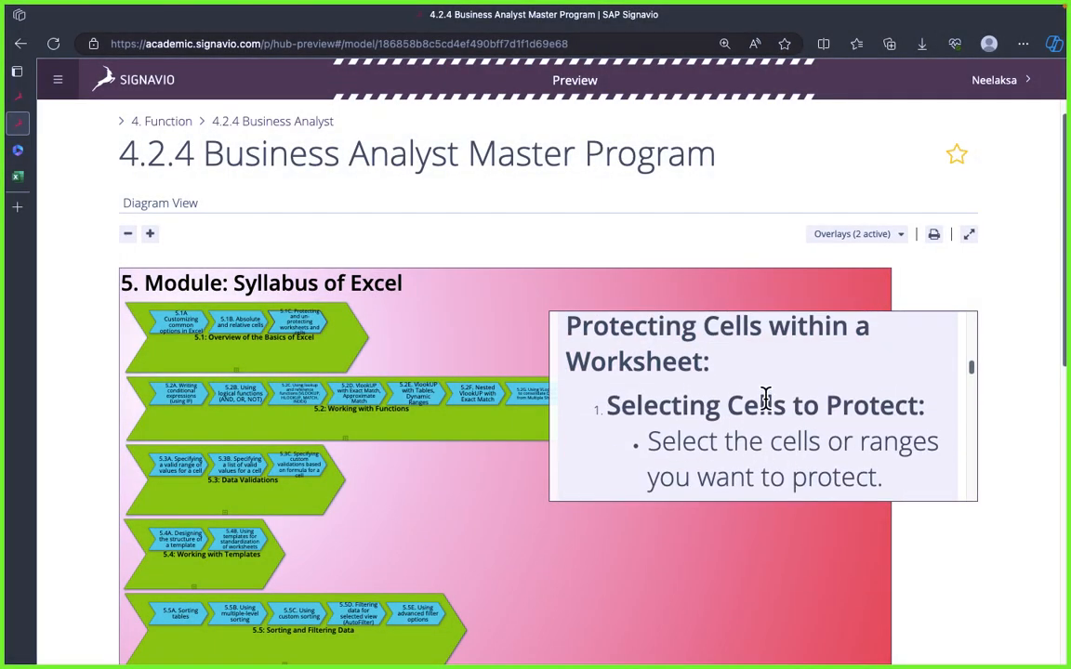
triple_click(682, 323)
key("super+Tab")
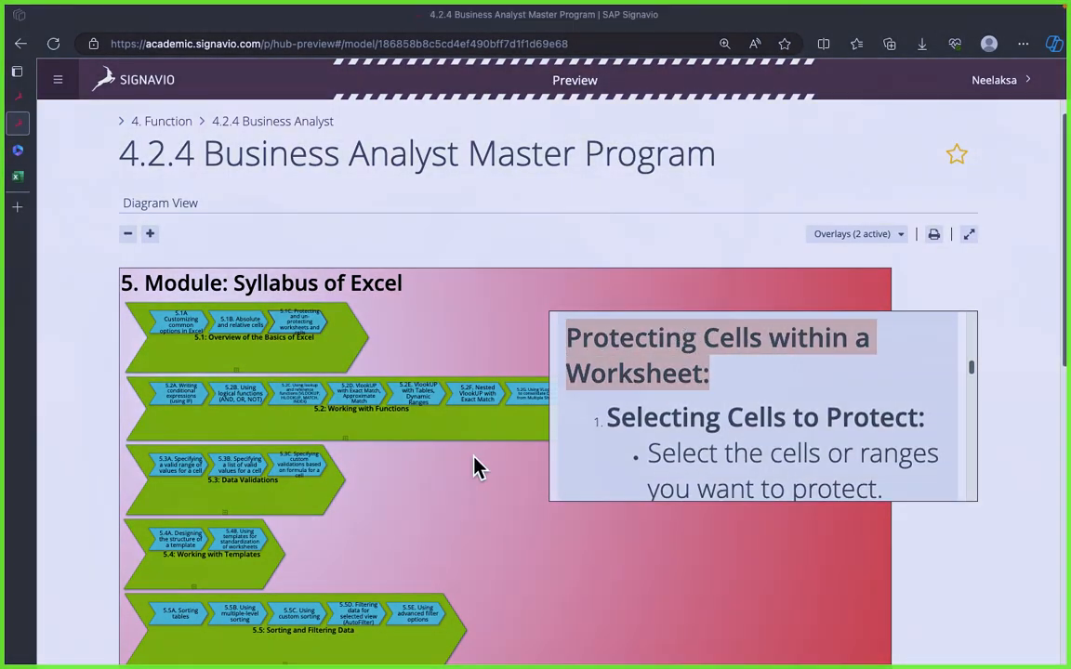
Step: In draw.io, align the "Unprotect the sheet" box with its neighbour and extend the Unprotecting Specific Elements rectangle slightly downward
left_click_drag(503, 380, 498, 385)
left_click(566, 426)
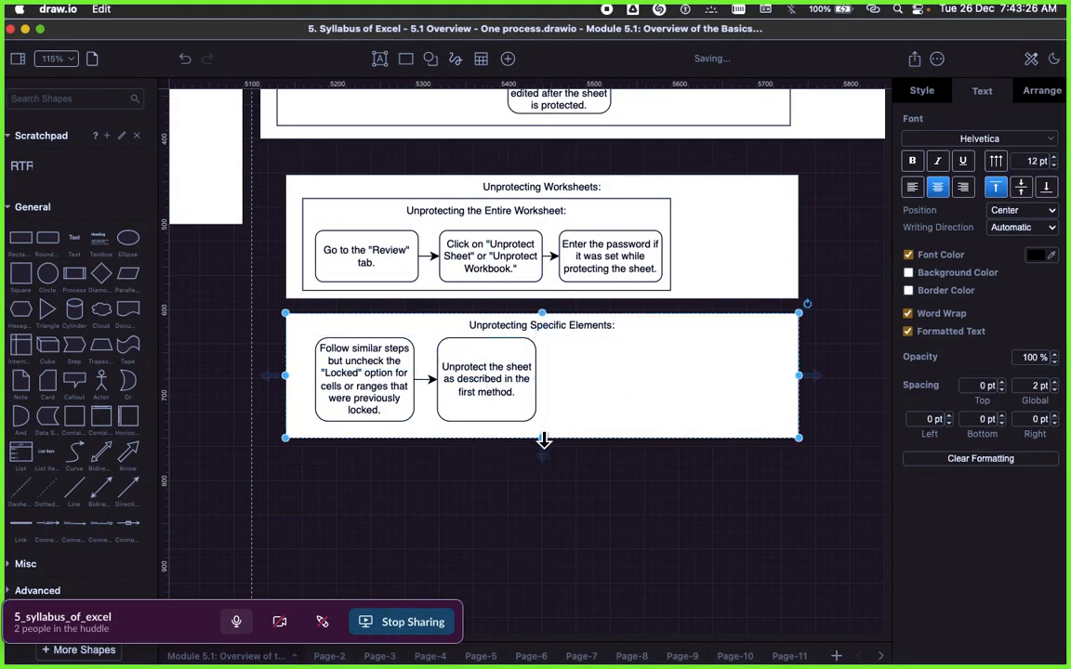
left_click(573, 476)
Step: Check the upcoming Signavio text, then duplicate the Unprotecting Specific Elements rectangle in draw.io and place the copy directly below it
key("super+Tab")
scroll(890, 440, "down", 2)
scroll(890, 440, "up", 4)
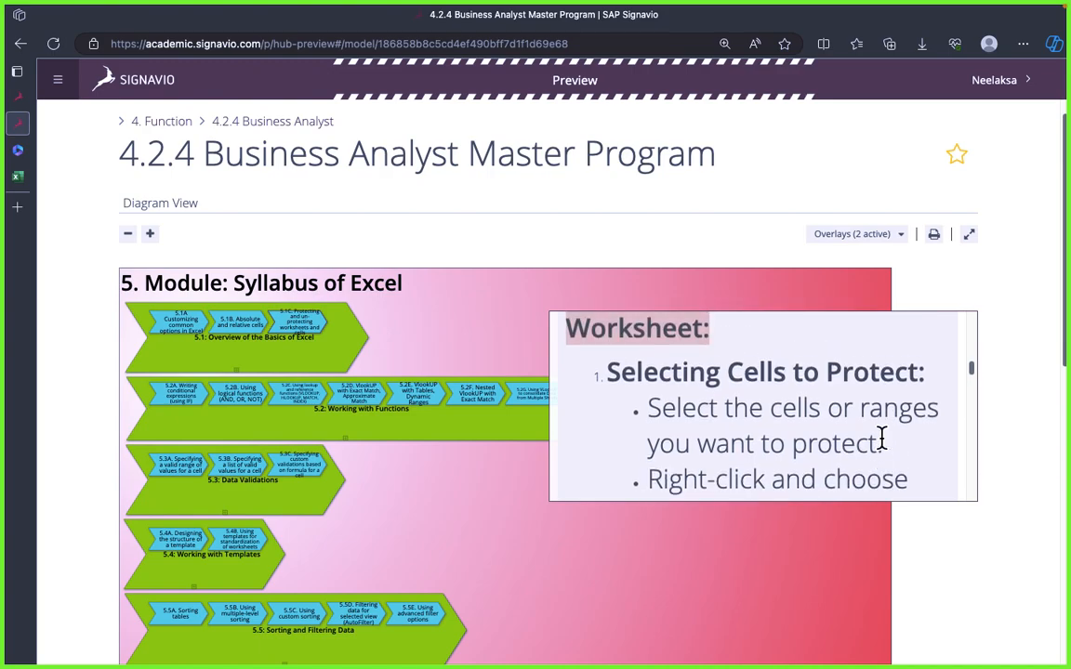
scroll(692, 426, "down", 1)
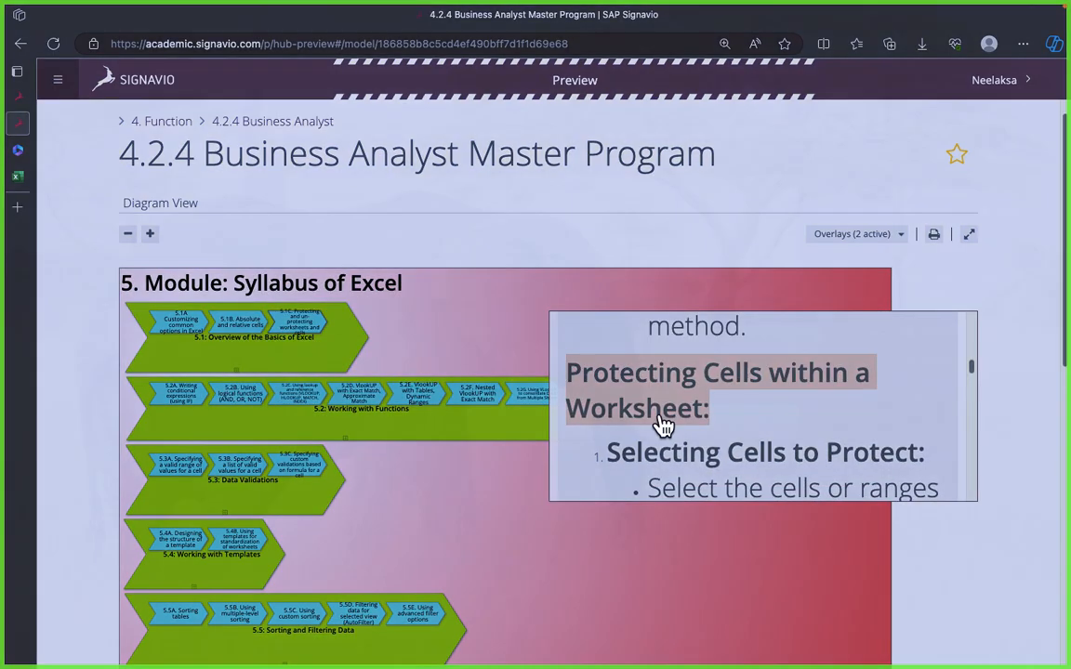
key("super+Tab")
left_click(607, 340)
right_click(607, 340)
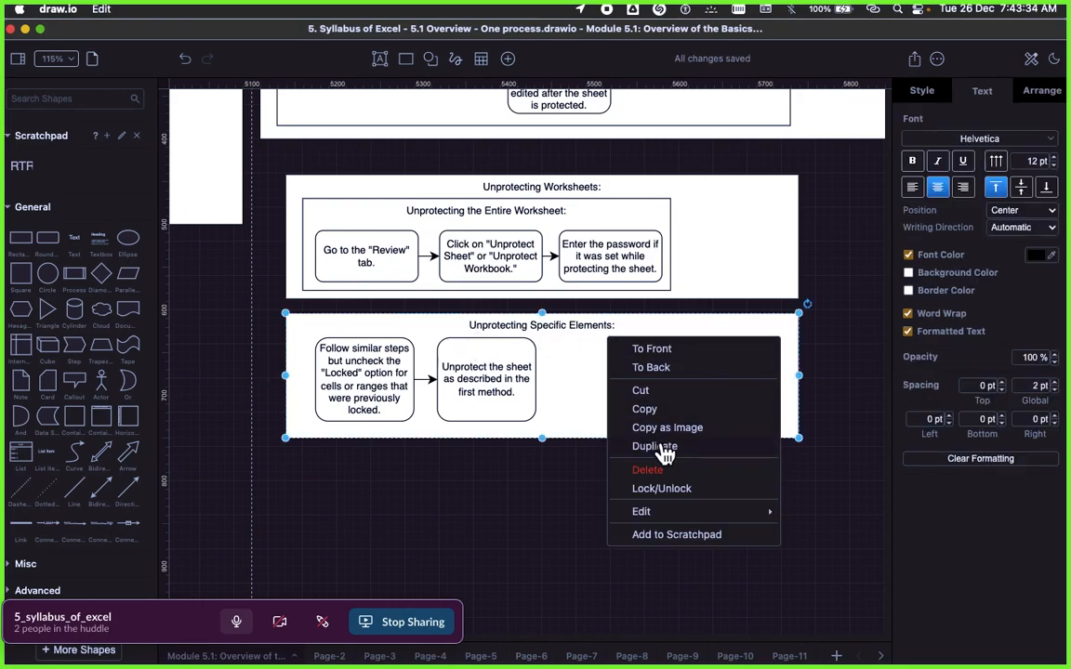
left_click(664, 447)
left_click_drag(598, 359, 583, 491)
Step: Replace the duplicated rectangle's title with "Protecting Cells within a Worksheet:" copied from Signavio and clear its formatting
double_click(583, 489)
key("super+Tab")
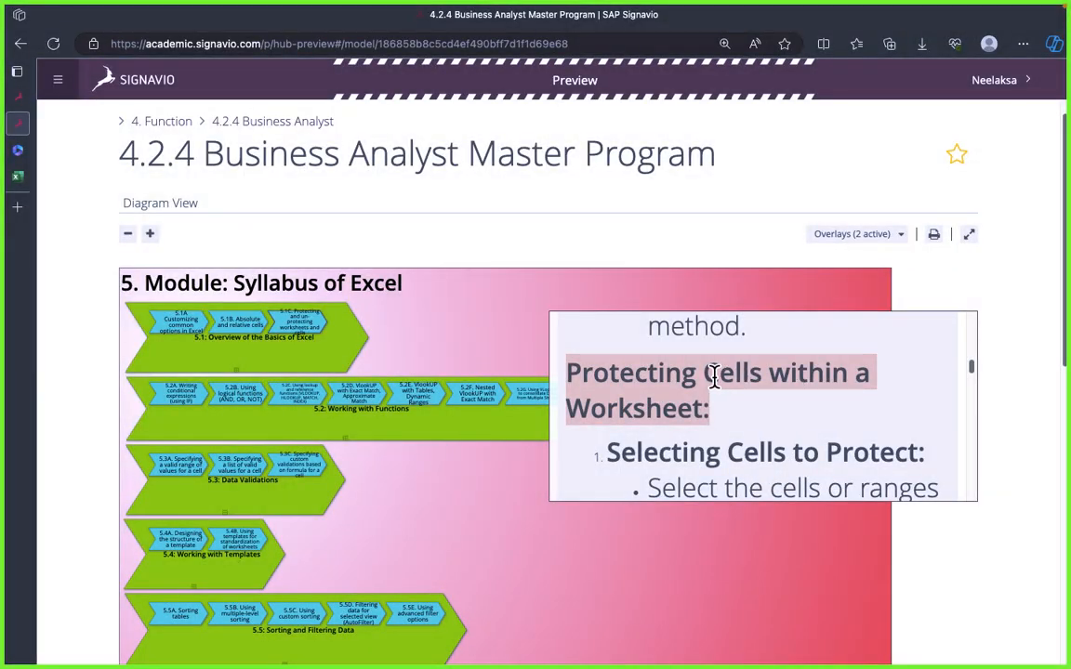
key("super+c")
key("super+Tab")
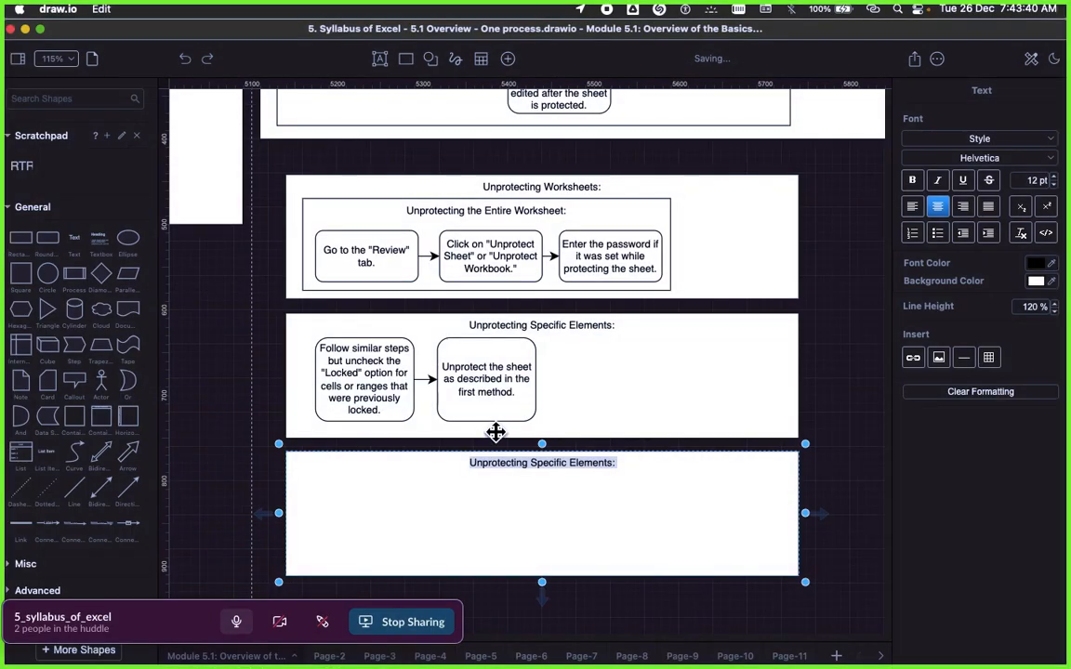
key("super+v")
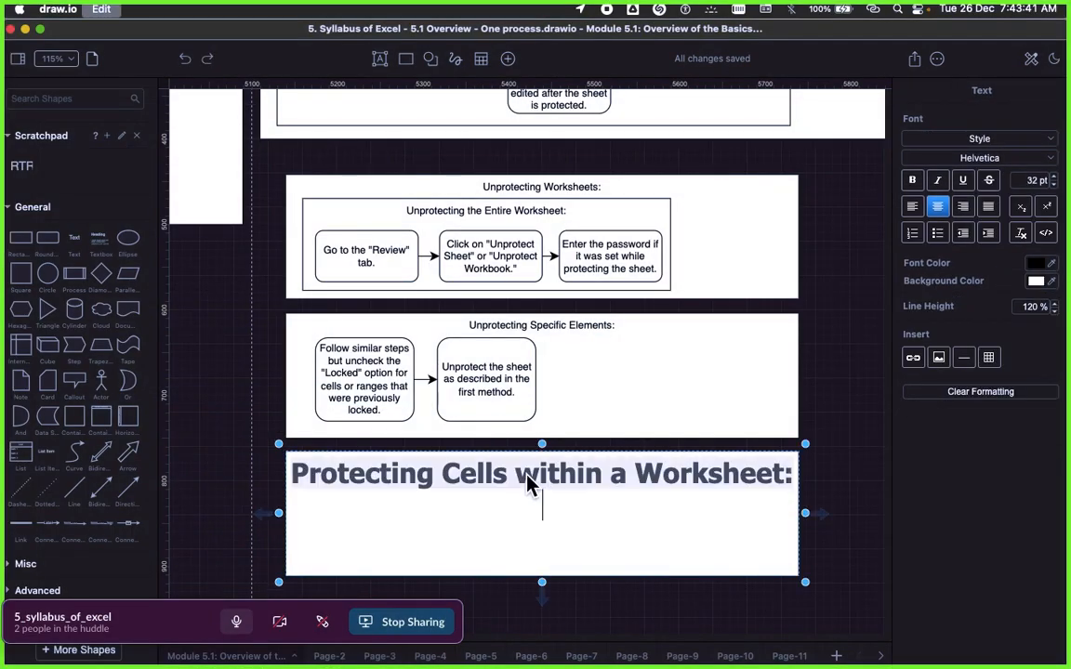
left_click(867, 412)
left_click(737, 485)
left_click(967, 462)
left_click(822, 433)
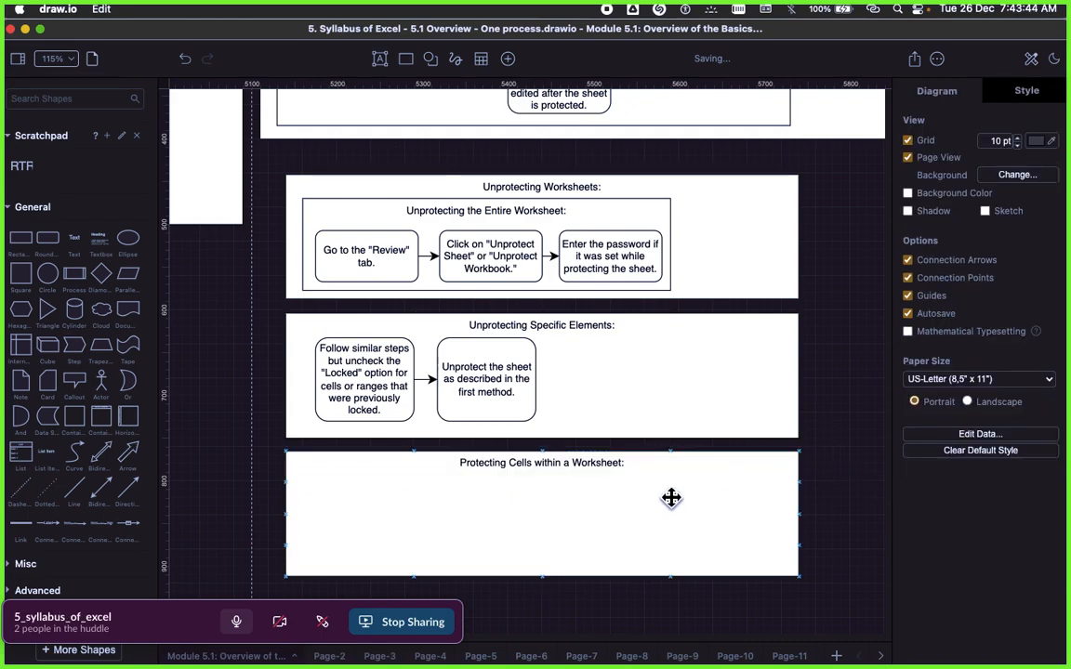
Step: Add a plain rectangle inside the Protecting Cells within a Worksheet section
left_click(672, 499)
scroll(595, 475, "down", 5)
left_click(452, 481)
left_click(424, 340)
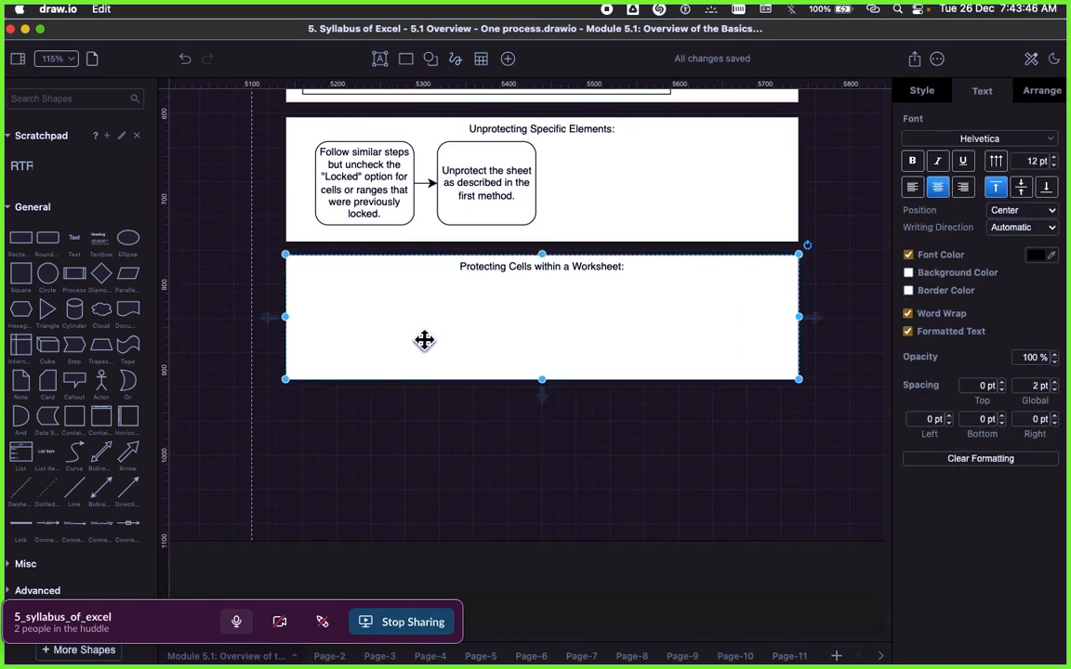
left_click_drag(24, 243, 399, 321)
Step: Fill the new rectangle with "Selecting Cells to Protect:" copied from the Signavio text and clear its formatting
key("super+Tab")
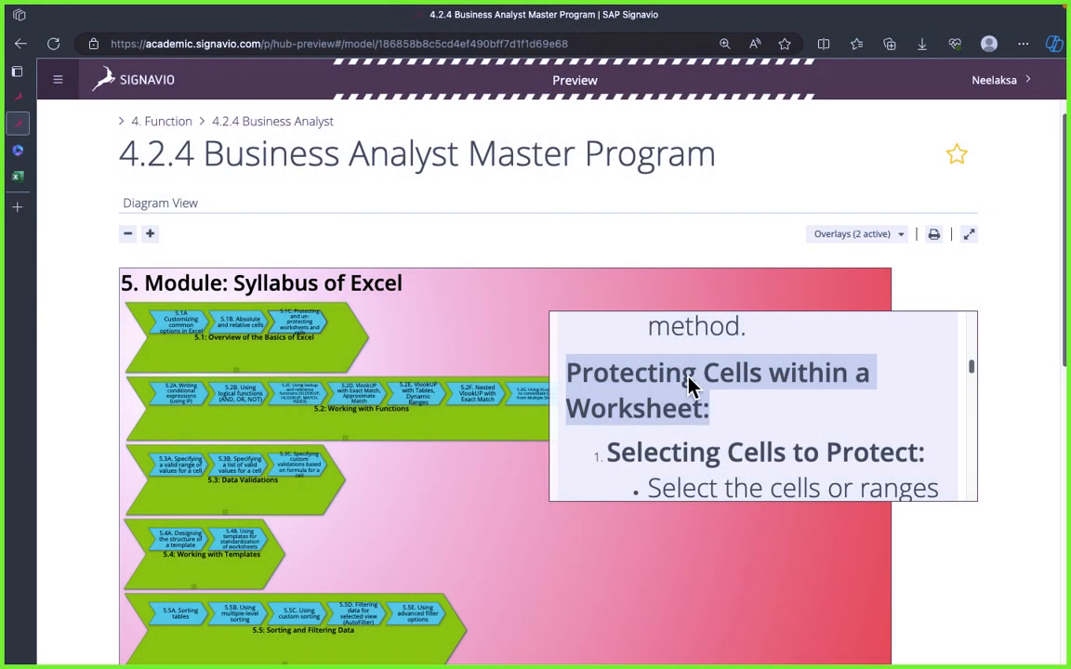
key("super+Tab")
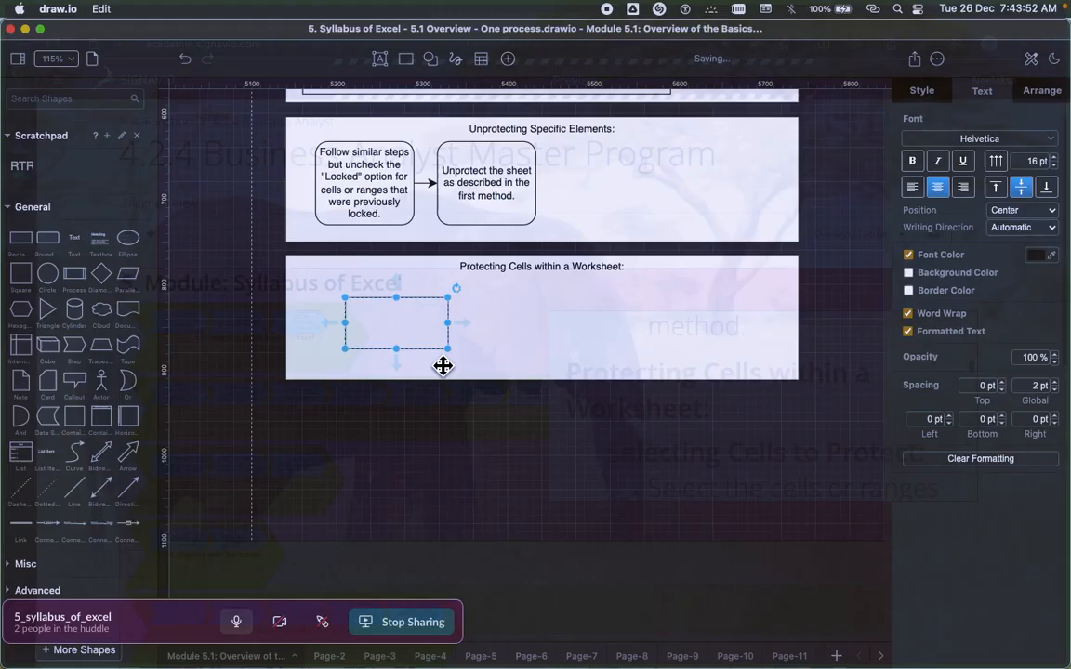
double_click(402, 326)
key("super+v")
key("Escape")
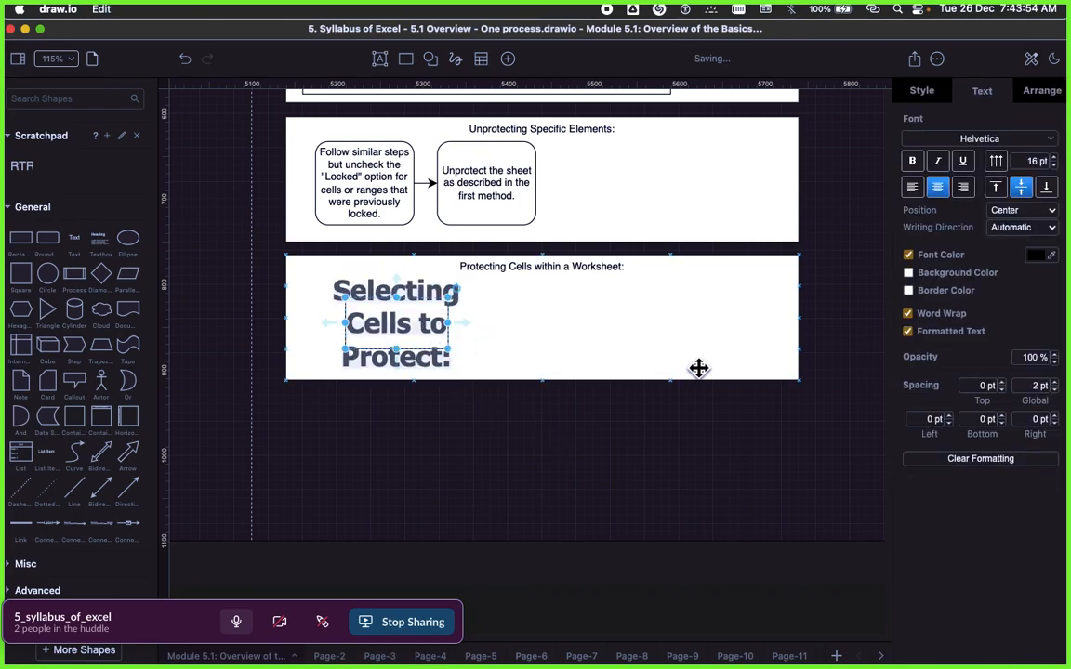
left_click(846, 468)
left_click(438, 344)
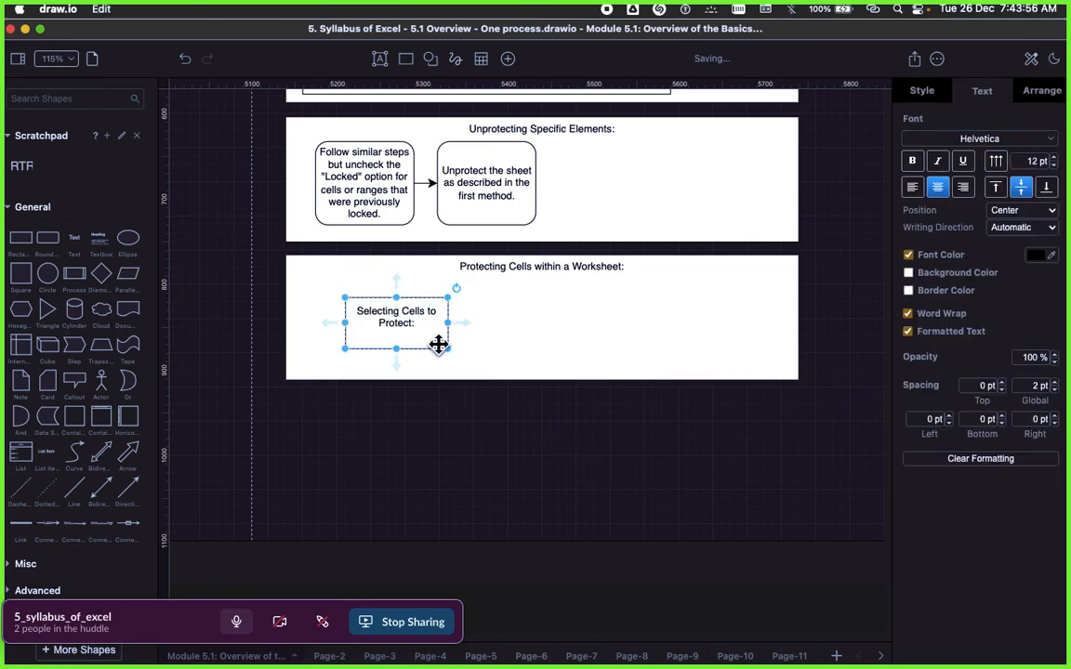
Step: Enlarge the "Selecting Cells to Protect:" rectangle in width and height to make room for step boxes
left_click_drag(450, 351, 495, 386)
left_click(568, 333)
left_click(463, 335)
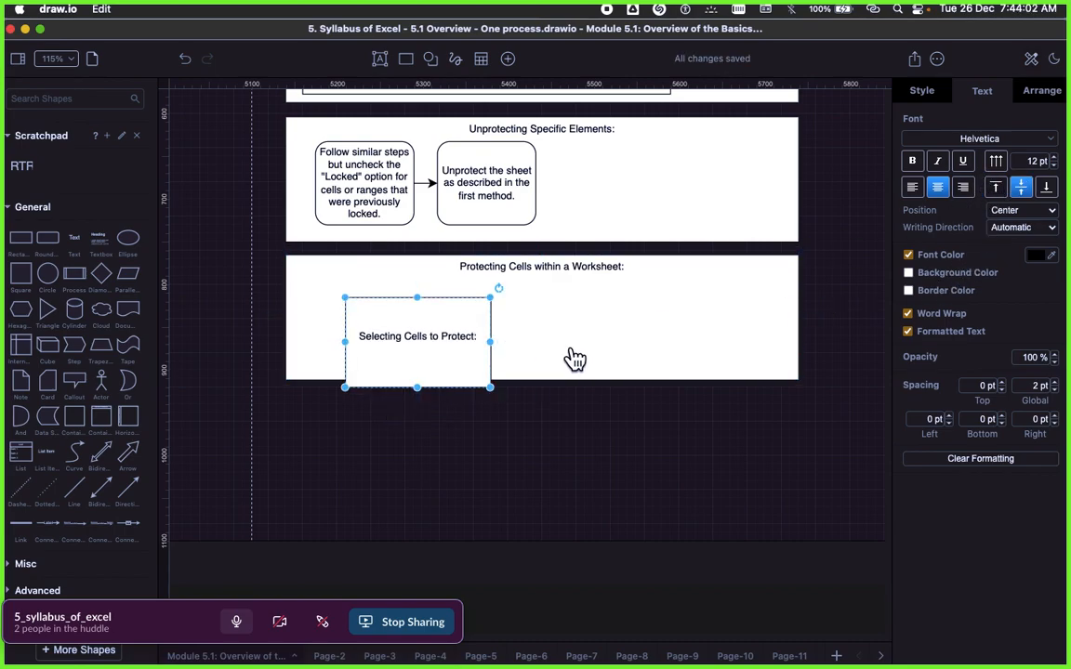
Step: Align the "Selecting Cells to Protect:" text to the top and move the rectangle to the start of its section, below the title
left_click(996, 187)
left_click(528, 337)
left_click(433, 346)
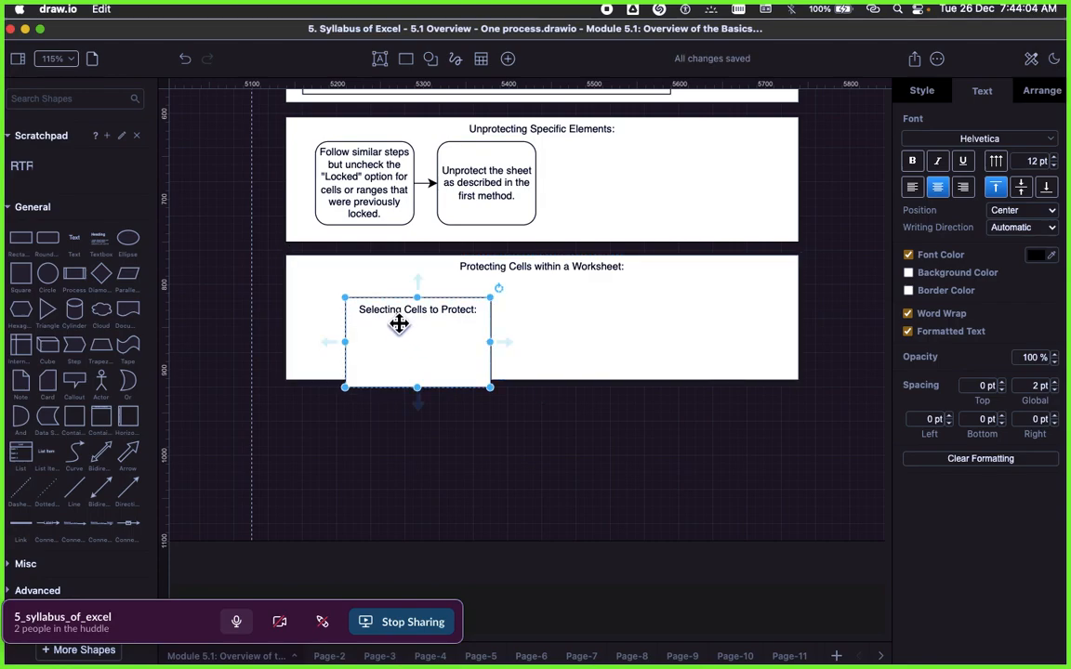
left_click_drag(426, 351, 380, 334)
left_click(493, 447)
Step: Copy "Select the cells or ranges you want to protect." from the Signavio text and return to draw.io
key("super+Tab")
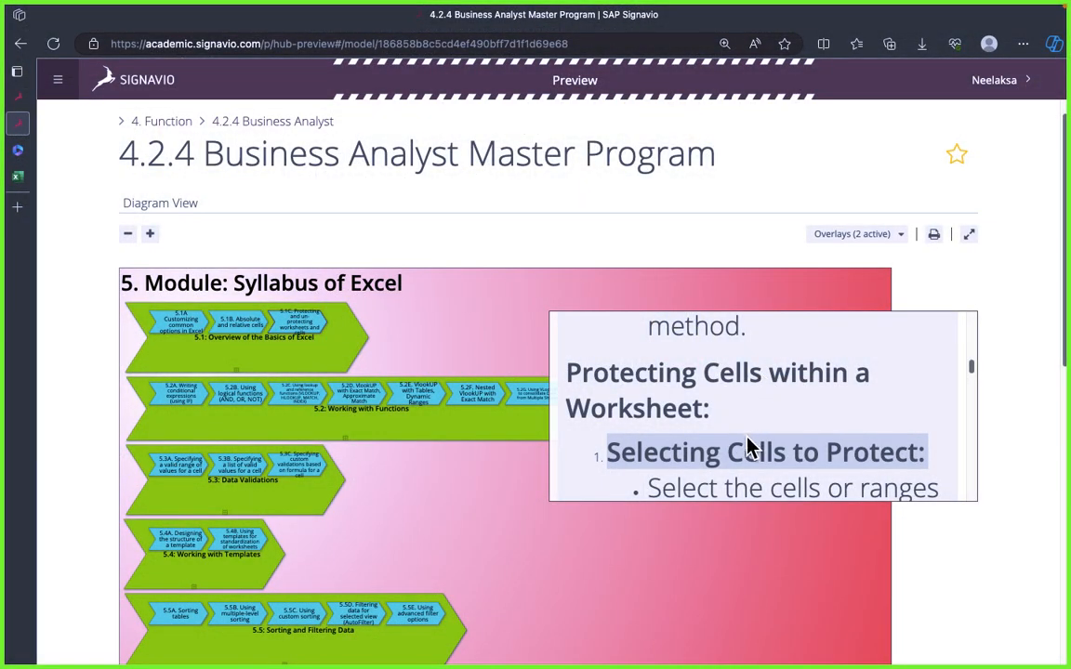
scroll(753, 447, "down", 1)
triple_click(765, 450)
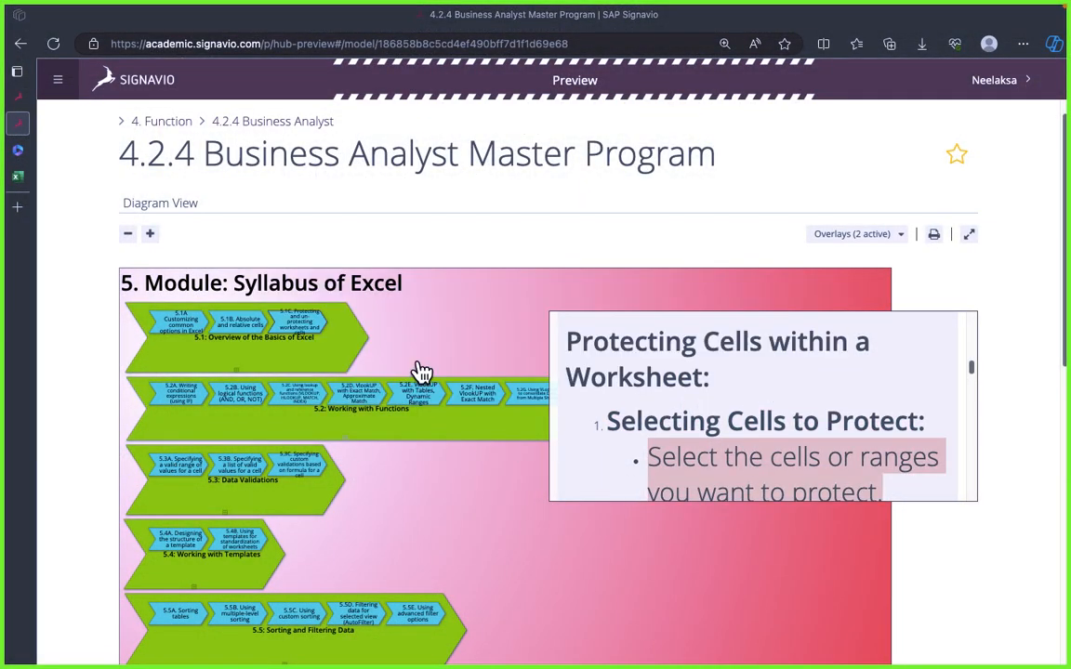
key("super+Tab")
Step: Add a rounded rectangle over the "Selecting Cells to Protect:" rectangle and paste the copied "Select the cells or ranges" sentence into it
left_click(369, 188)
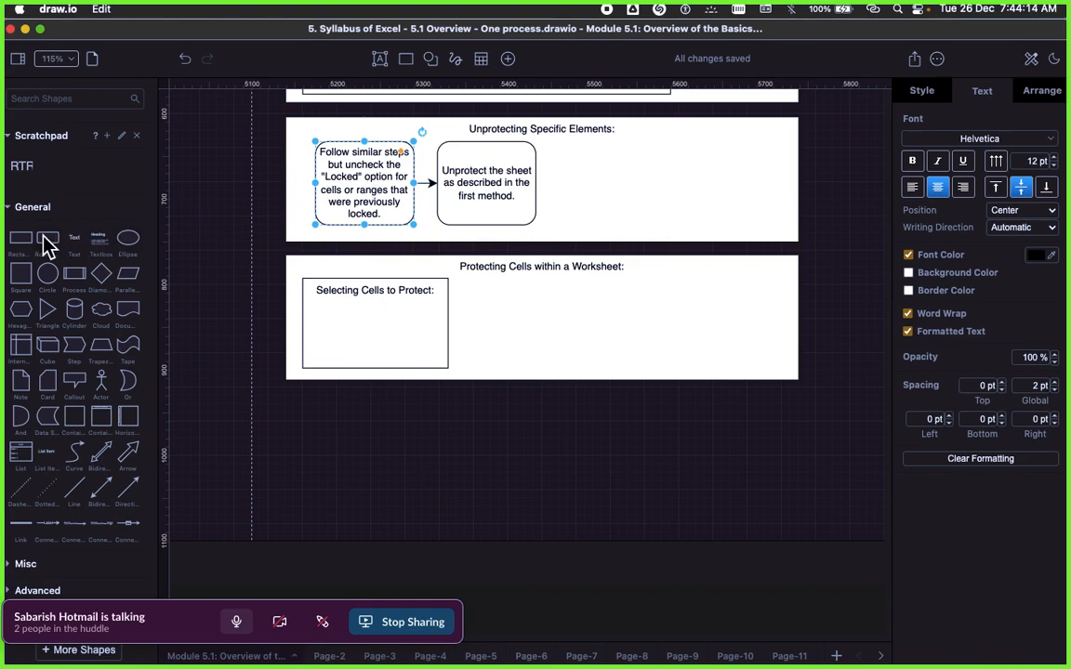
left_click_drag(48, 238, 403, 333)
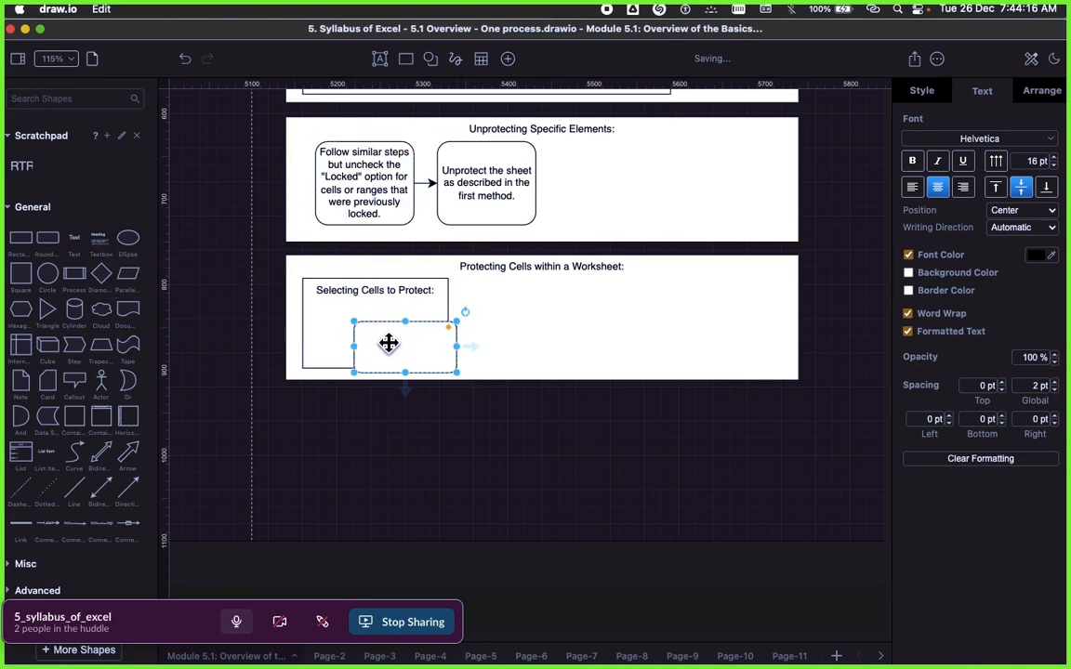
double_click(389, 344)
key("super+v")
Step: Clear the formatting of the "Select the cells or ranges" box and position it inside the "Selecting Cells to Protect:" rectangle
left_click(631, 476)
left_click(464, 348)
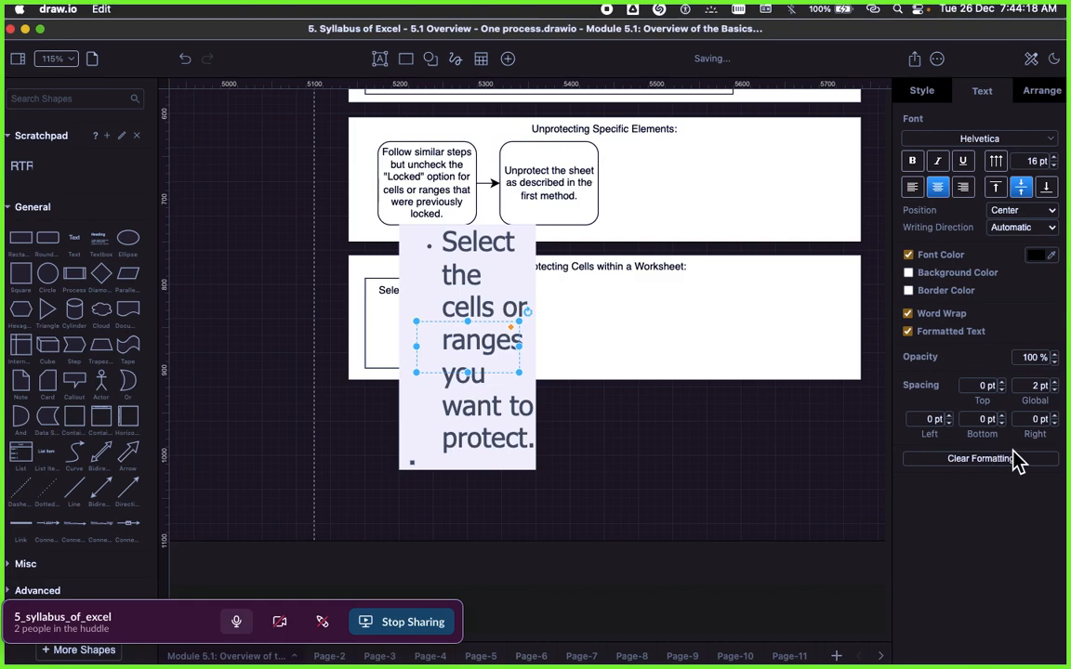
left_click(981, 458)
left_click_drag(507, 365, 436, 332)
left_click(517, 425)
Step: Copy "Right-click and choose "Format Cells."" from the Signavio text and return to draw.io
key("super+Tab")
scroll(638, 421, "down", 2)
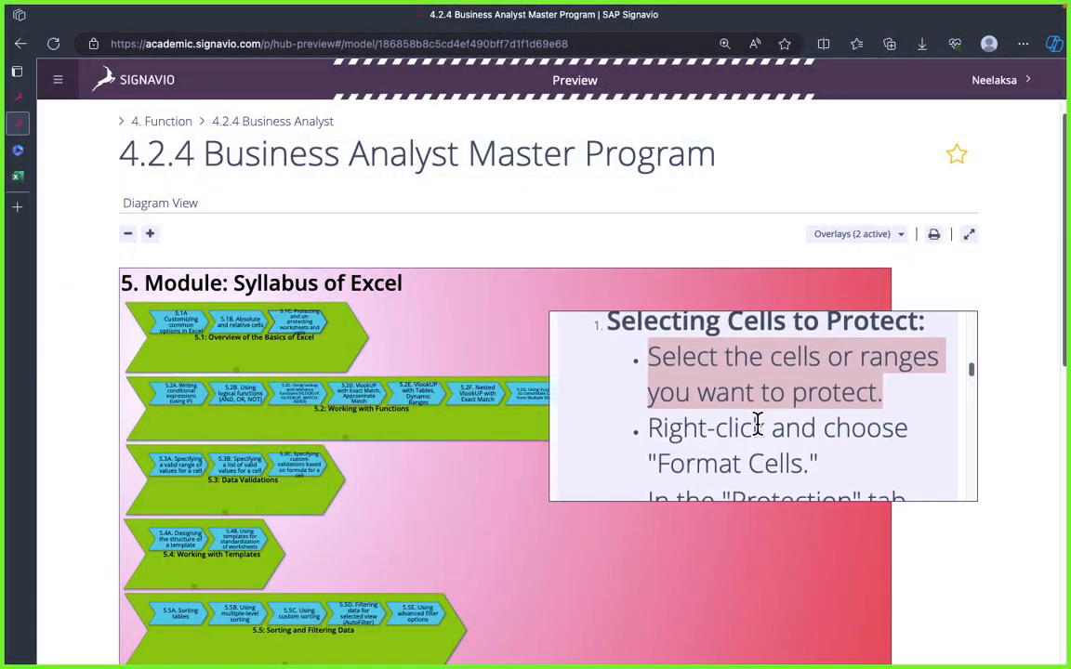
double_click(740, 432)
triple_click(740, 431)
key("super+Tab")
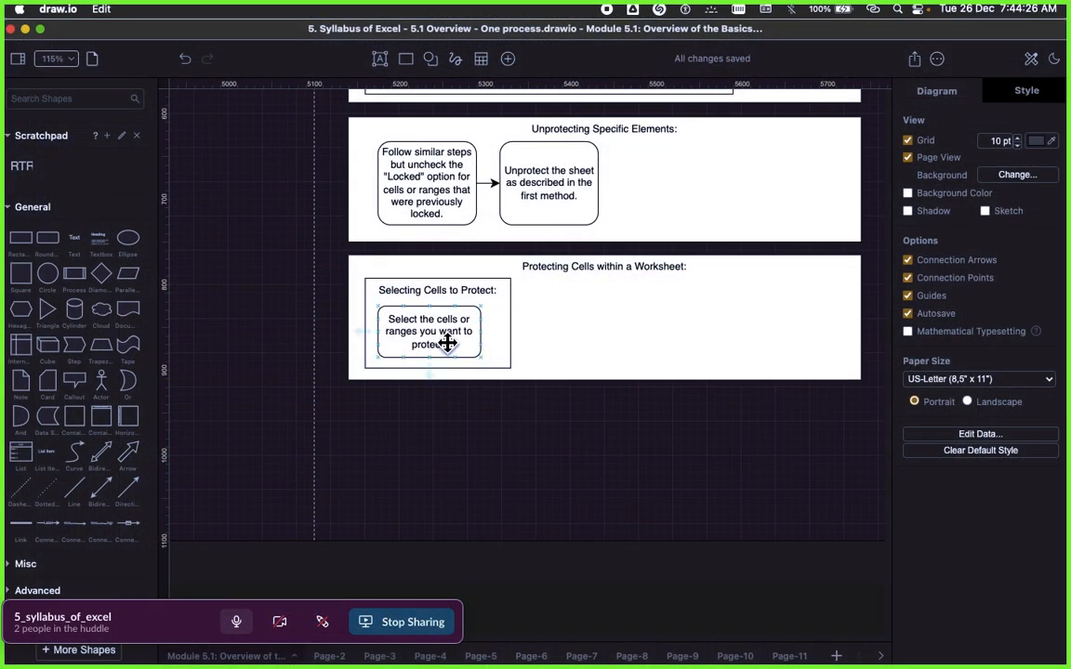
Step: Duplicate the "Select the cells or ranges you want to protect." box and place the copy beside it at the same height
left_click(448, 341)
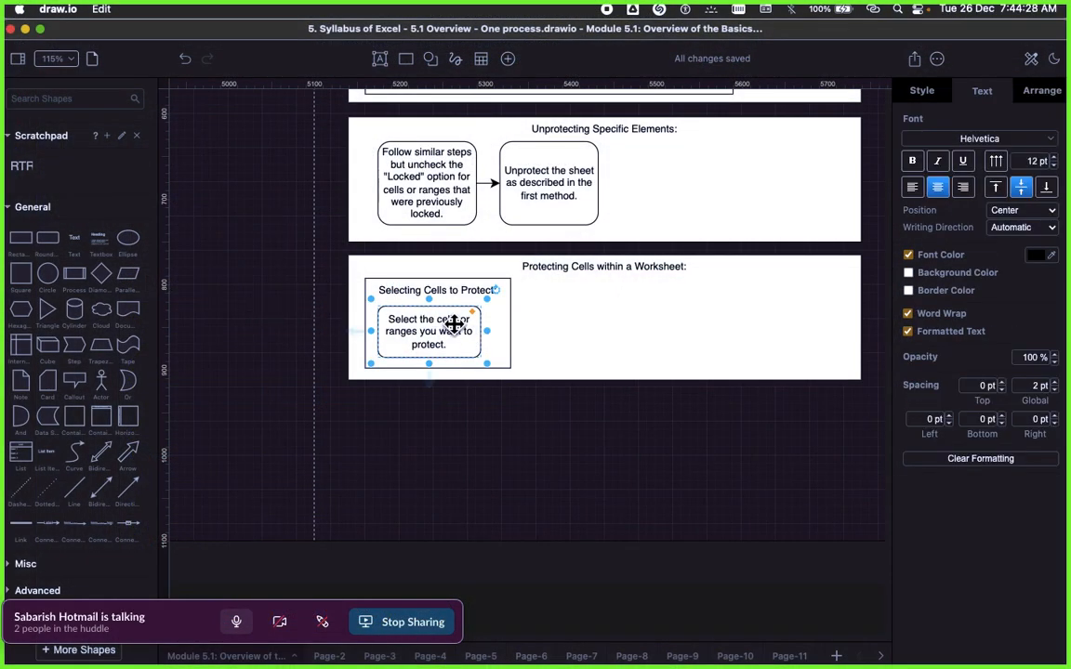
right_click(455, 323)
left_click(516, 437)
left_click_drag(449, 339, 554, 334)
Step: Replace the duplicated box's text with "Right-click and choose "Format Cells."" and clear its formatting
double_click(555, 335)
key("ctrl+v")
key("Escape")
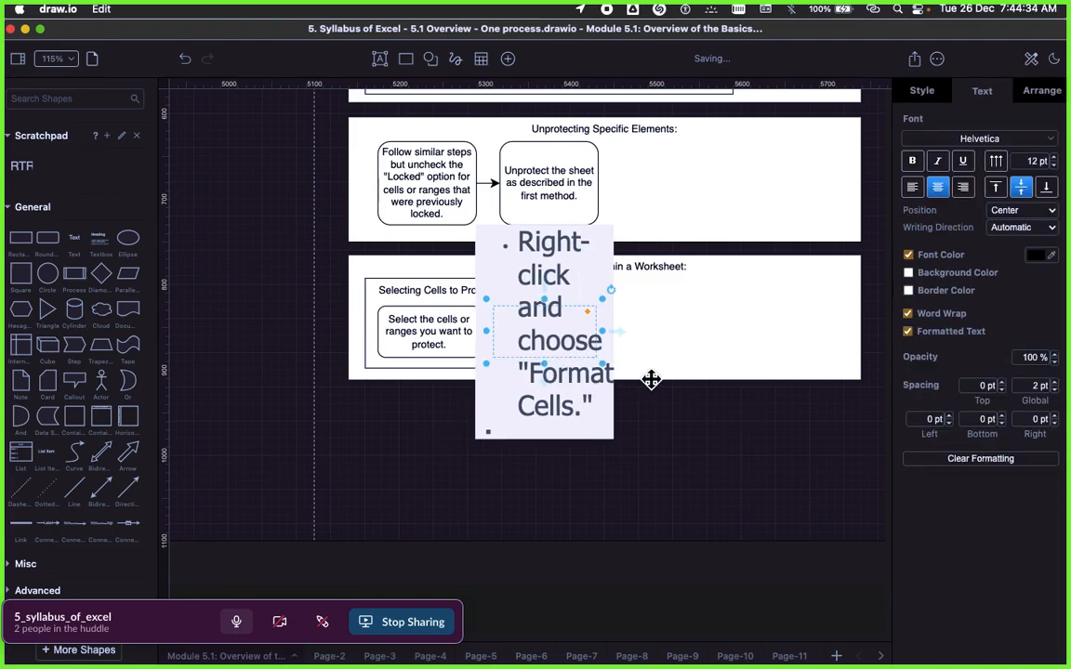
left_click(702, 476)
left_click(562, 342)
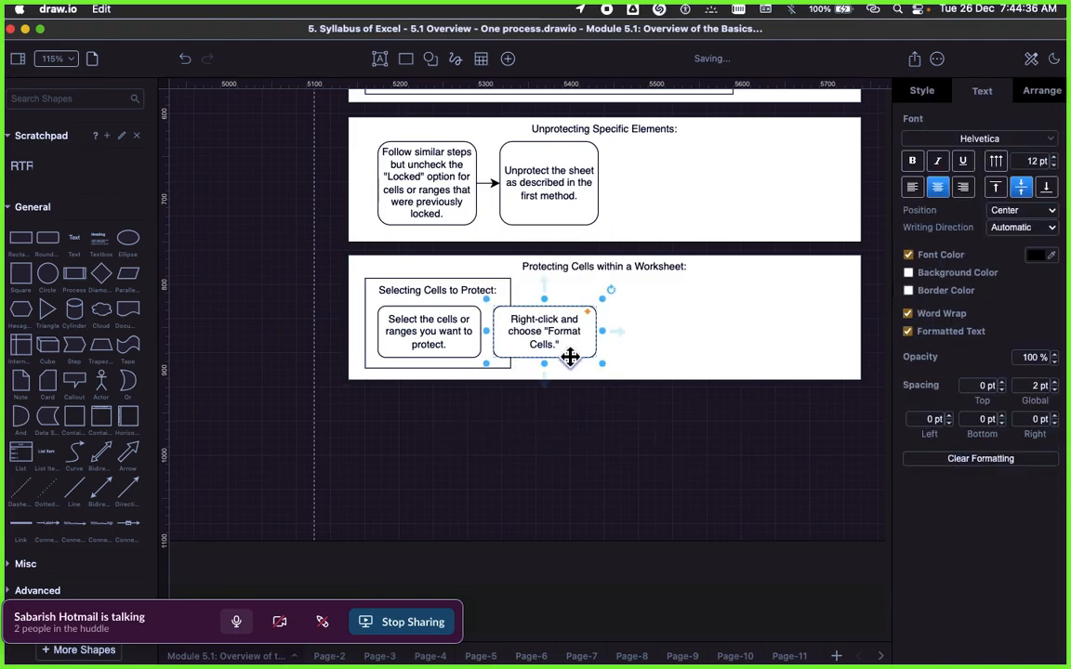
Step: Copy the "In the "Protection" tab, check the "Locked" box…" sentence from the Signavio text and return to draw.io
key("super+Tab")
scroll(783, 463, "down", 1)
scroll(760, 420, "down", 1)
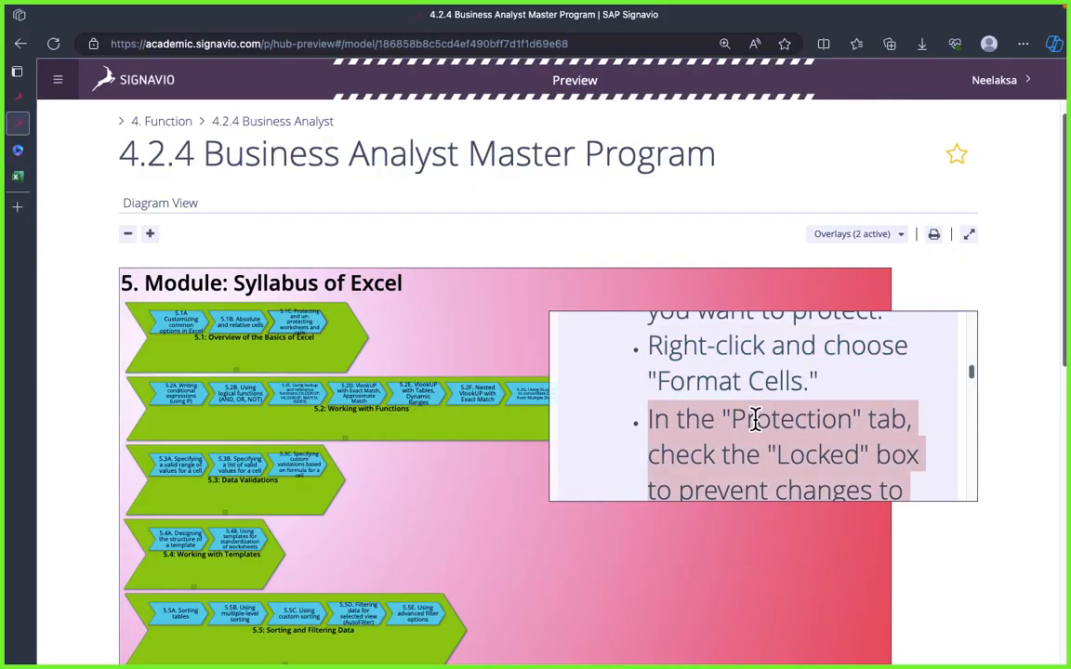
key("super+Tab")
Step: Duplicate the "Right-click and choose "Format Cells."" box and place the copy beside it at the same height
right_click(542, 329)
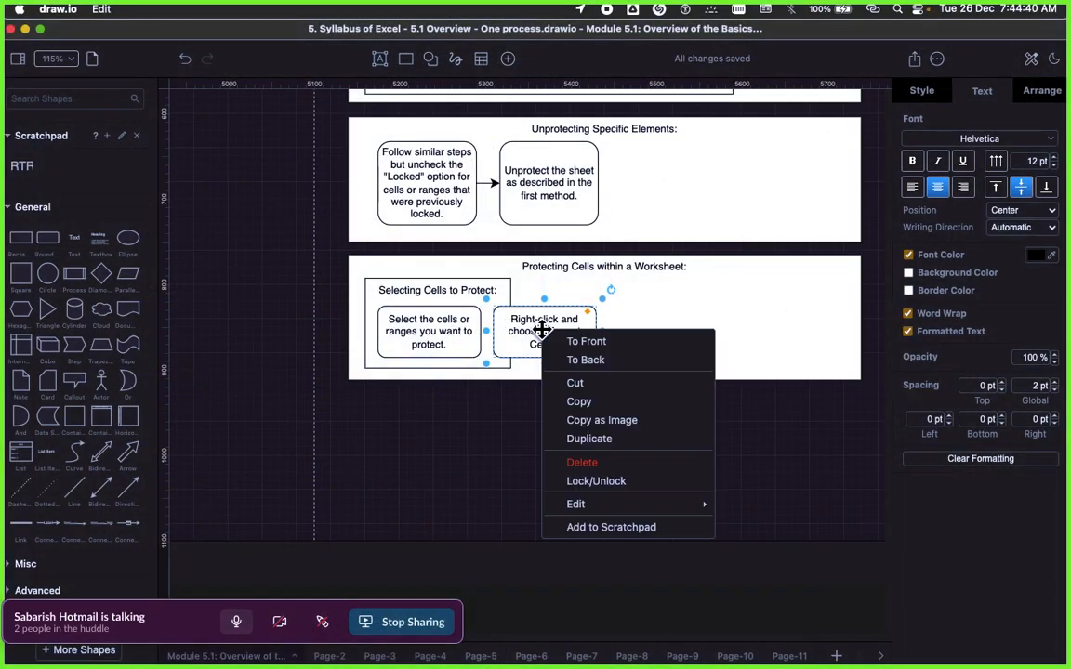
left_click(622, 450)
left_click_drag(576, 333, 663, 325)
Step: Replace the duplicated box's text with the copied "Protection" tab sentence about the "Locked" box and clear its formatting
double_click(663, 331)
key("super+v")
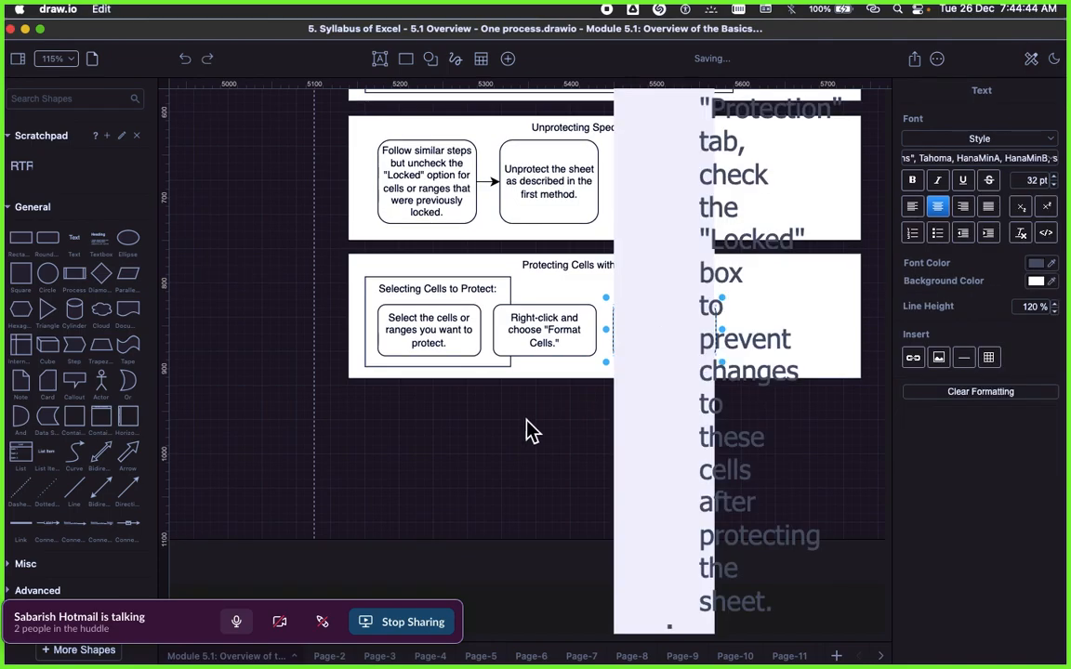
left_click(959, 461)
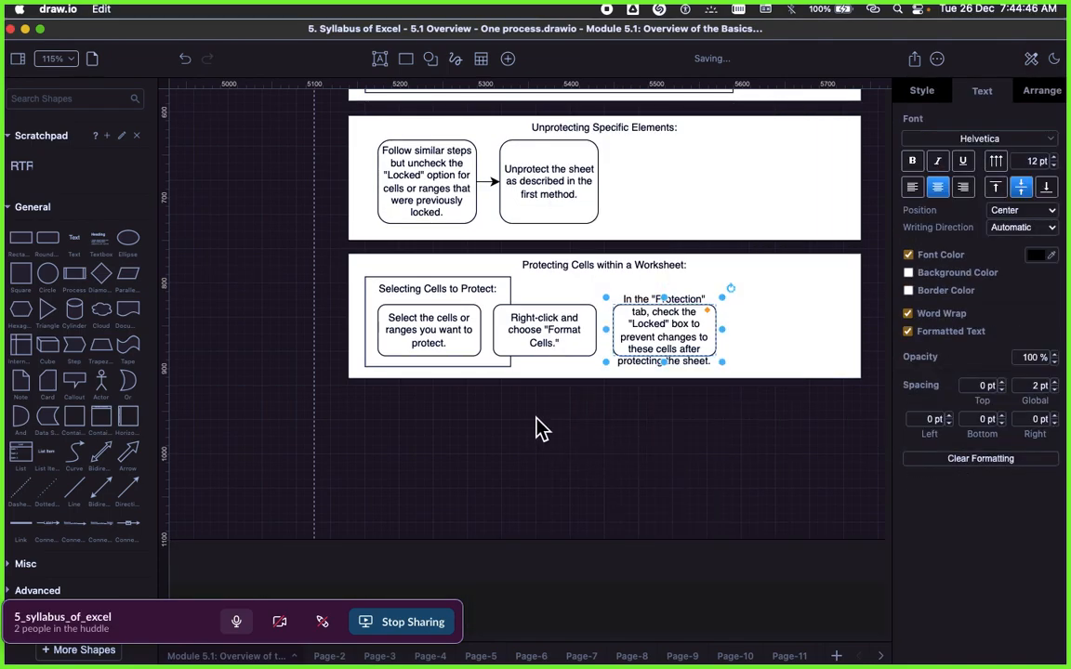
left_click(538, 420)
Step: Make the "Protection" tab box taller to fit its text and move it up, level with the neighbouring boxes
left_click(648, 327)
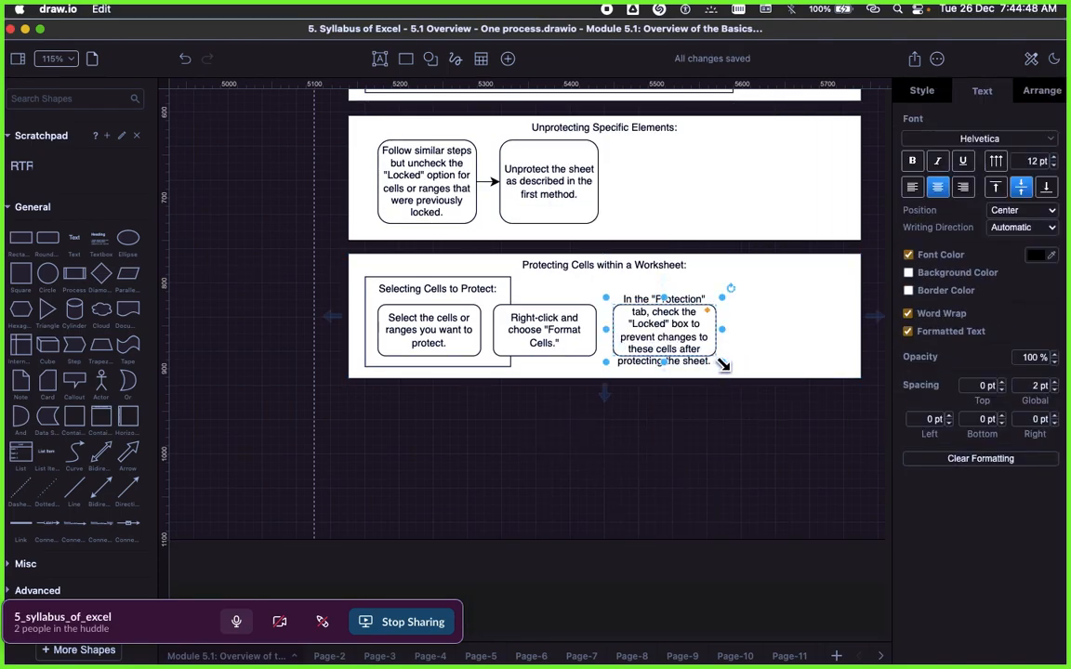
left_click_drag(723, 365, 726, 399)
left_click(660, 411)
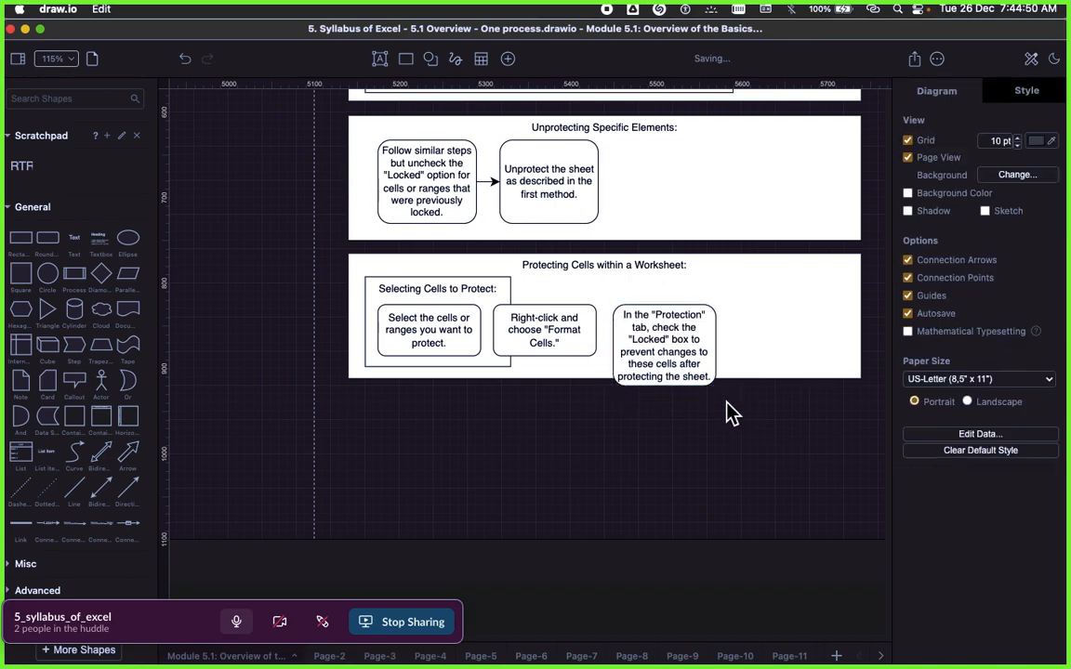
left_click_drag(677, 356, 670, 342)
Step: Enlarge the "Selecting Cells to Protect:" rectangle to enclose all three boxes, with the outer frame extended to fit around it
left_click(504, 300)
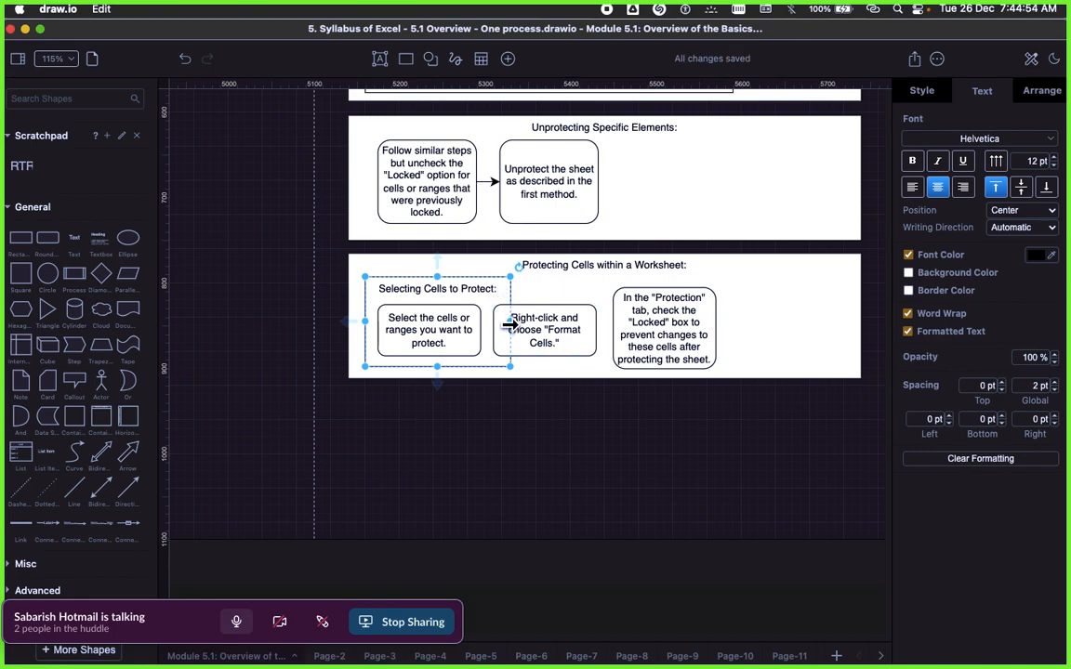
left_click_drag(509, 323, 742, 337)
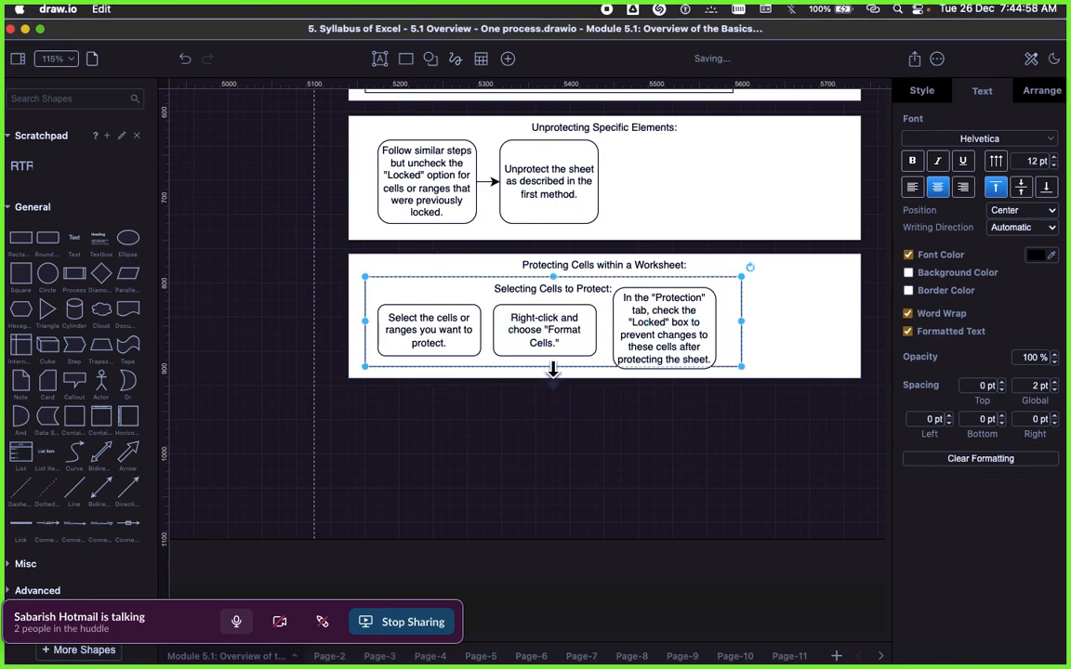
left_click_drag(554, 369, 603, 385)
left_click(824, 356)
left_click(544, 455)
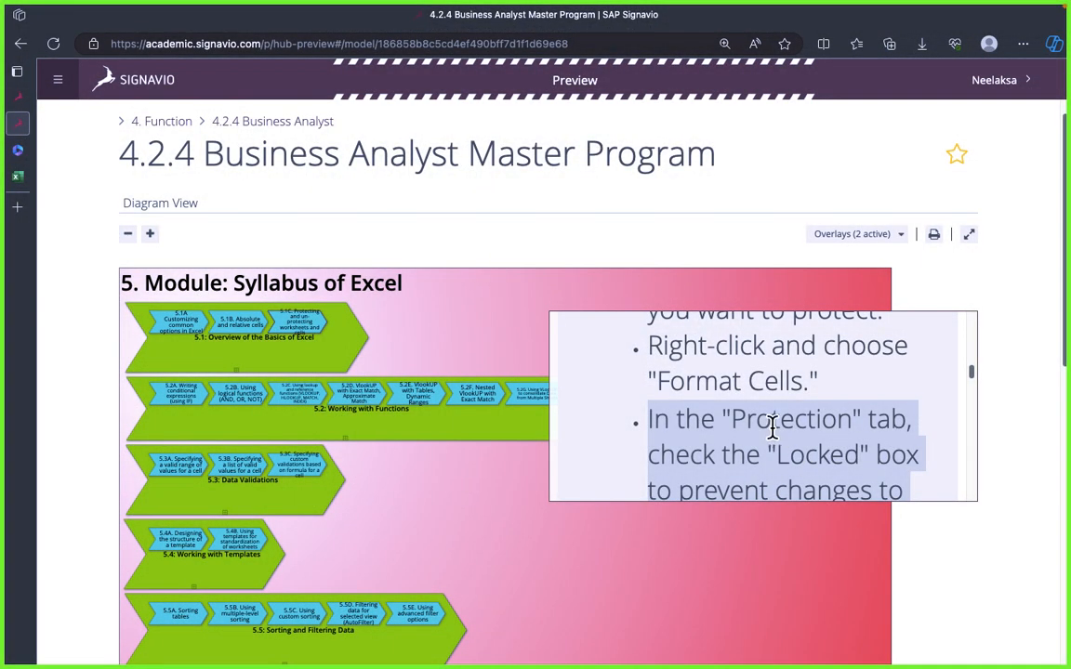
Step: Duplicate the "Protecting Cells within a Worksheet:" frame and align the copy directly below the original
scroll(772, 429, "down", 3)
triple_click(691, 439)
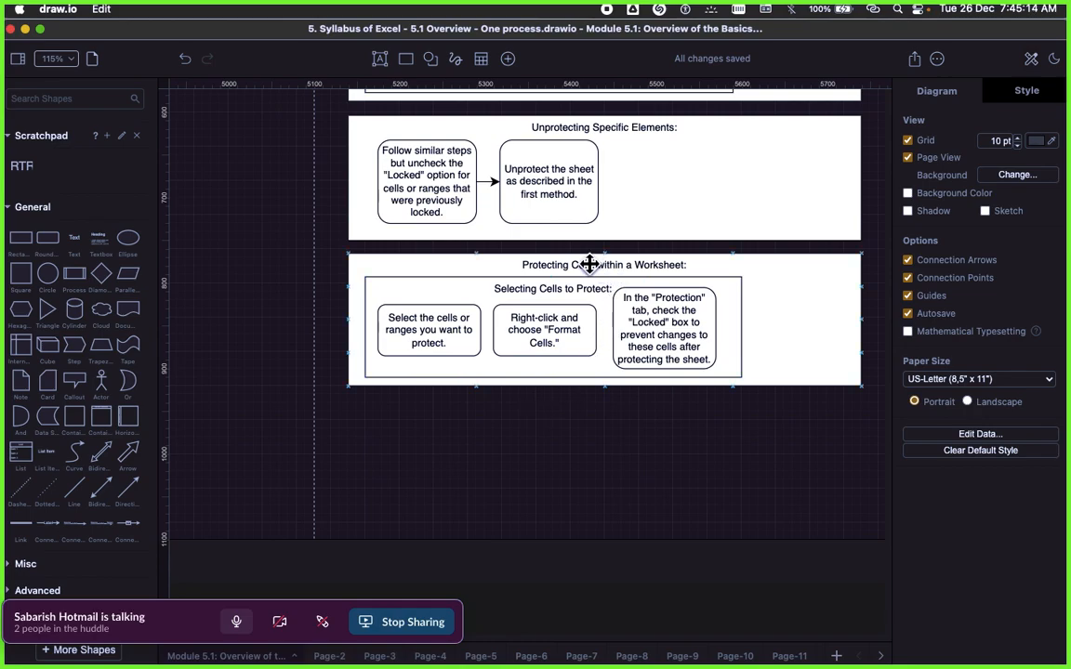
right_click(589, 264)
left_click(632, 373)
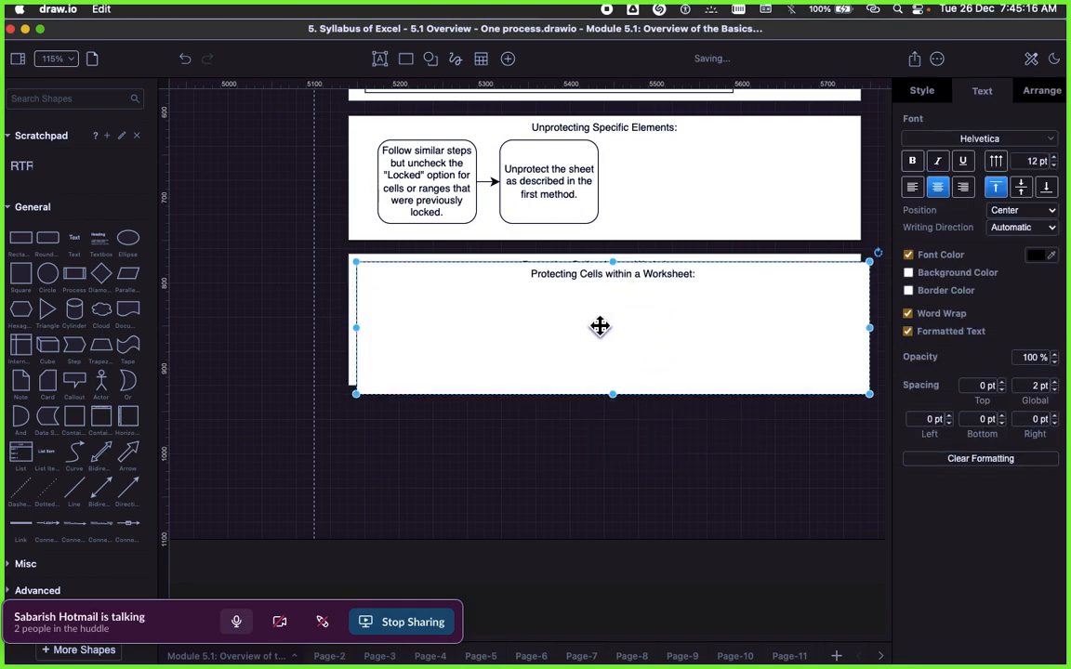
left_click_drag(600, 325, 583, 411)
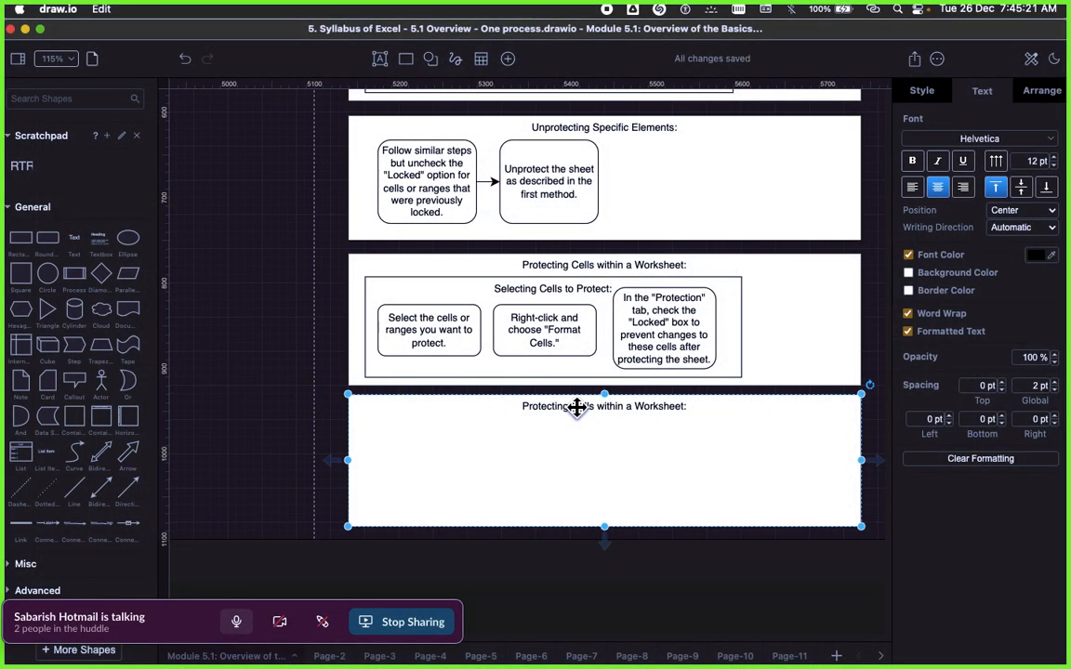
Step: Replace the duplicated frame's title with the Signavio heading "Protect the Worksheet:" and clear its formatting
double_click(574, 409)
key("ctrl+v")
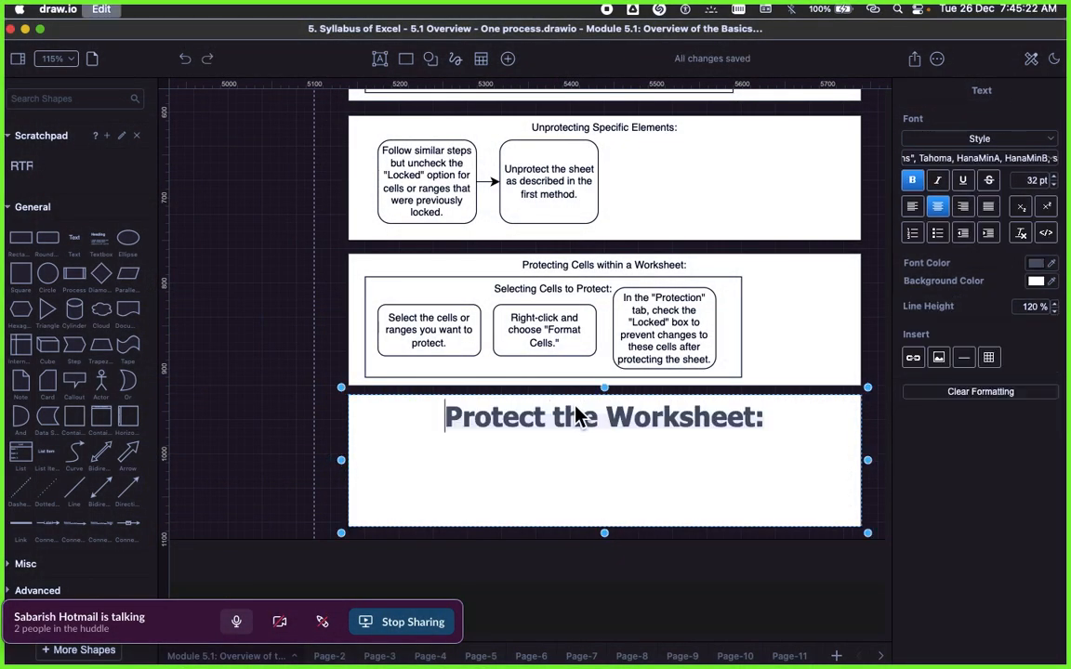
left_click(298, 426)
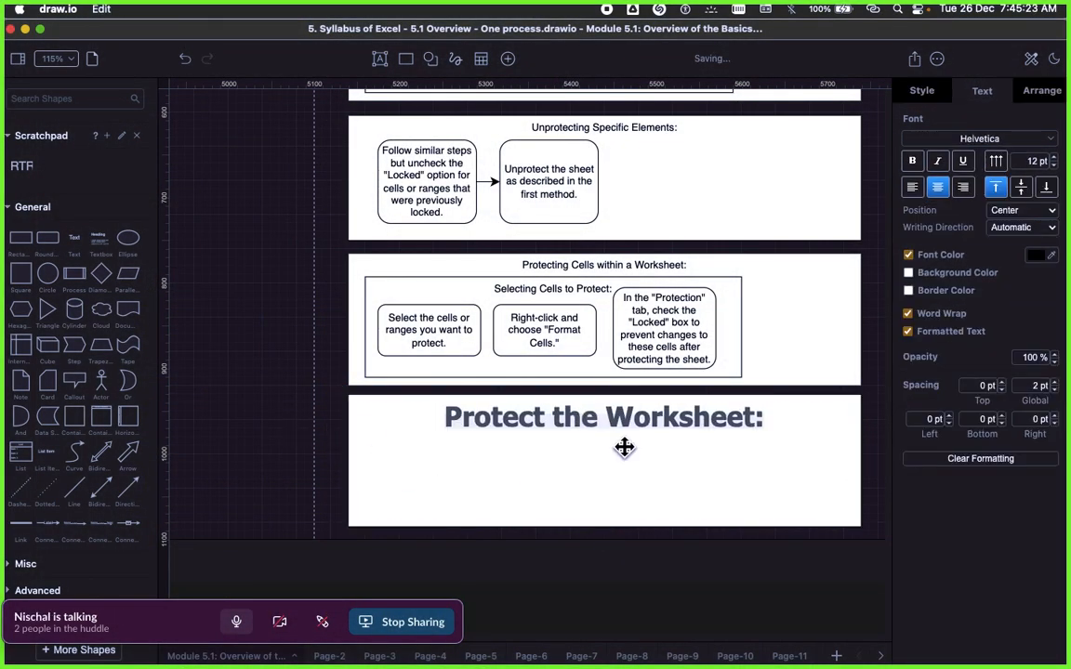
left_click(994, 460)
Step: Review the 5.1C diagram frames, then read the Signavio text on protecting the worksheet and unprotecting specific cells
scroll(782, 427, "up", 15)
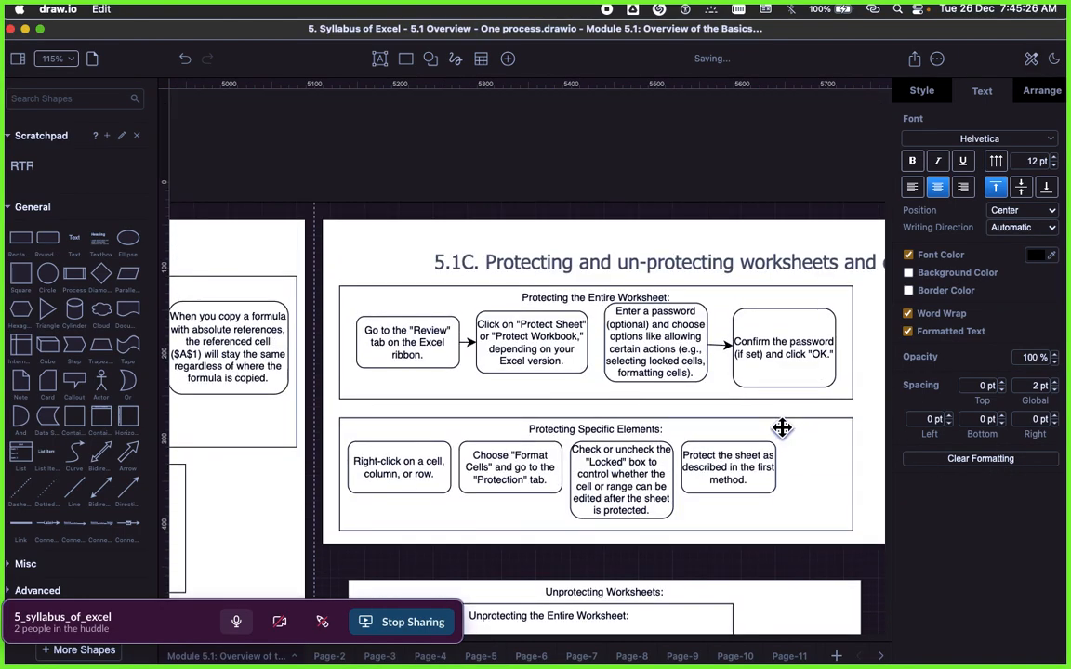
scroll(782, 427, "down", 15)
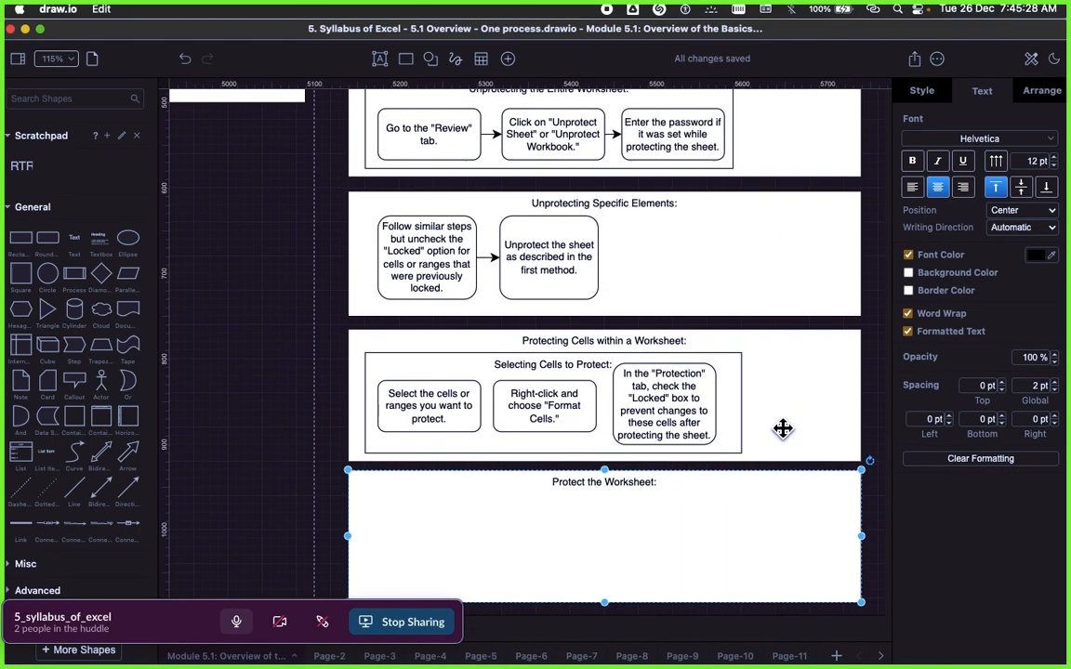
scroll(637, 514, "down", 2)
left_click(669, 504)
left_click(621, 394)
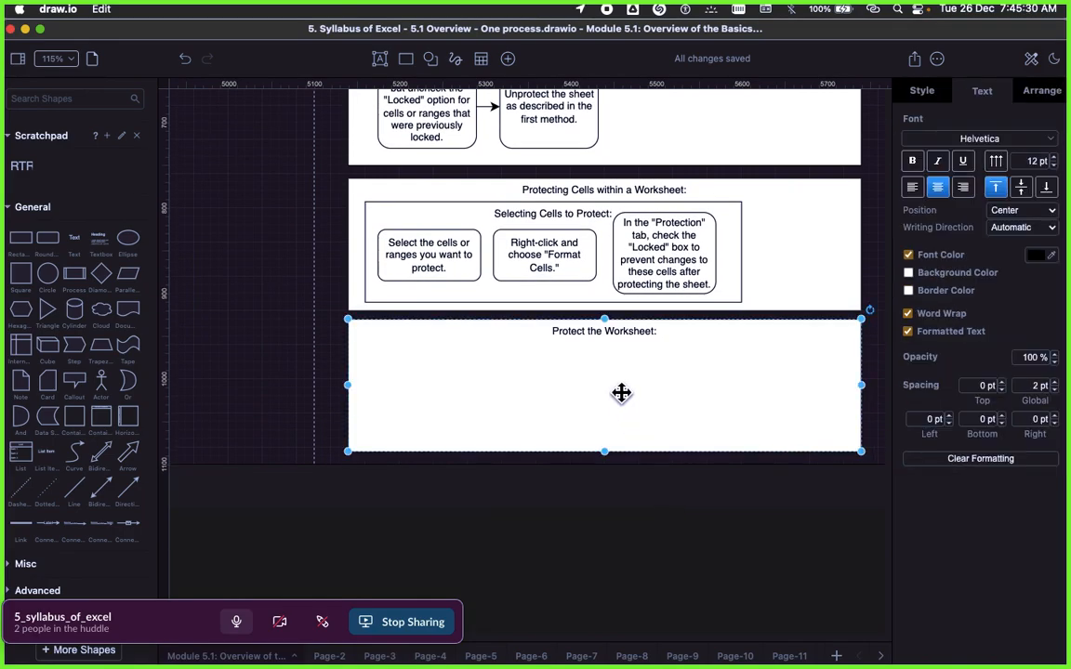
key("ctrl+Right")
scroll(782, 428, "down", 1)
scroll(782, 428, "down", 3)
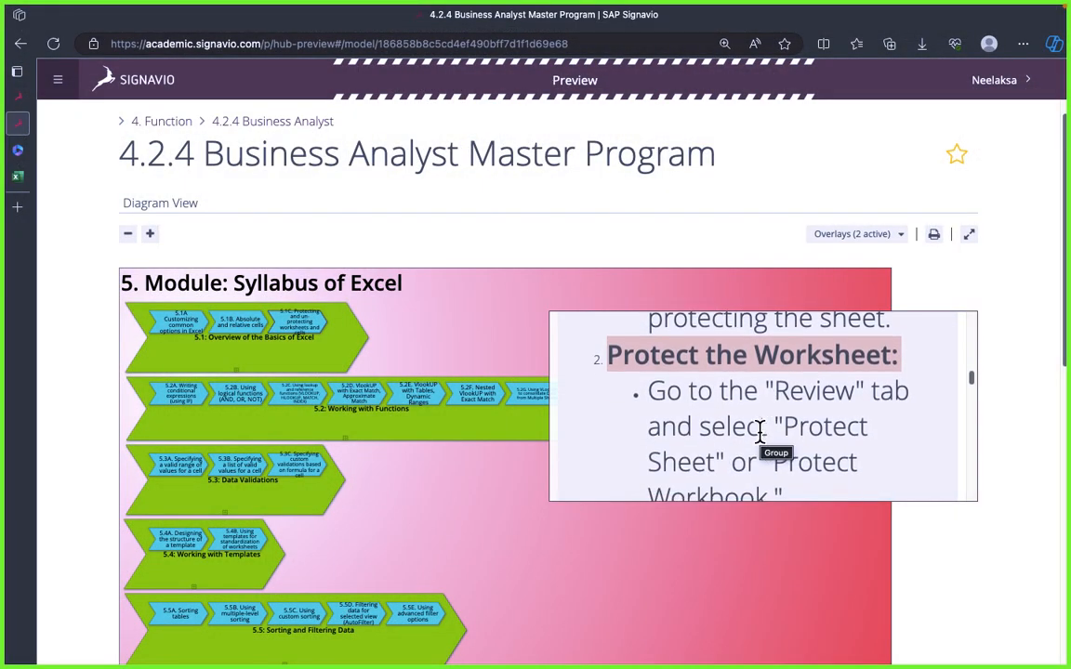
scroll(772, 451, "down", 4)
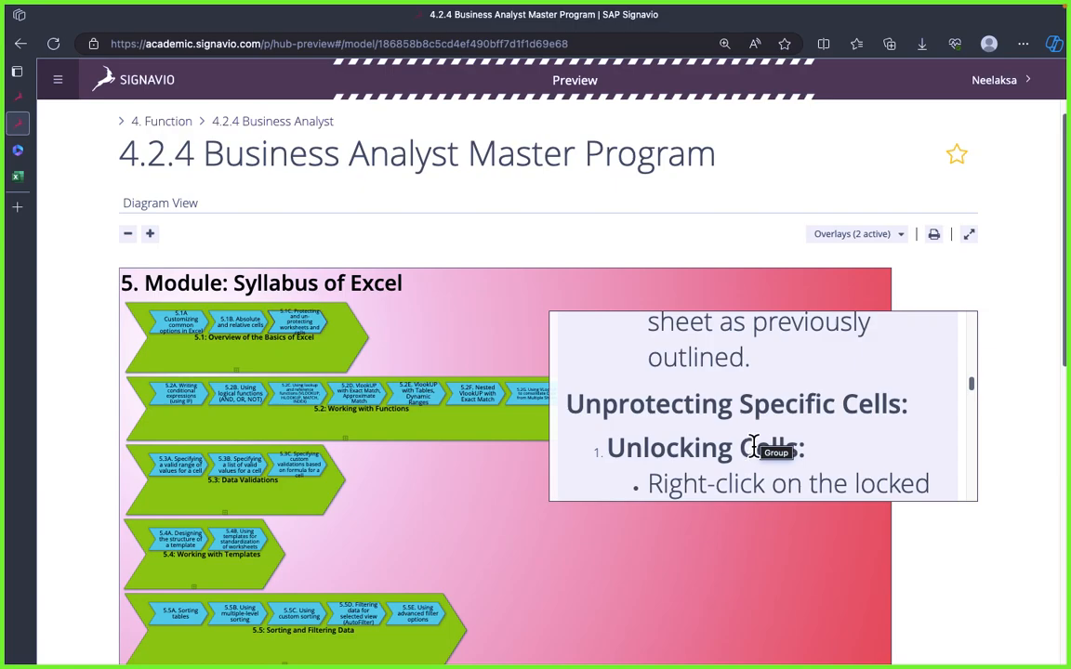
scroll(762, 429, "down", 5)
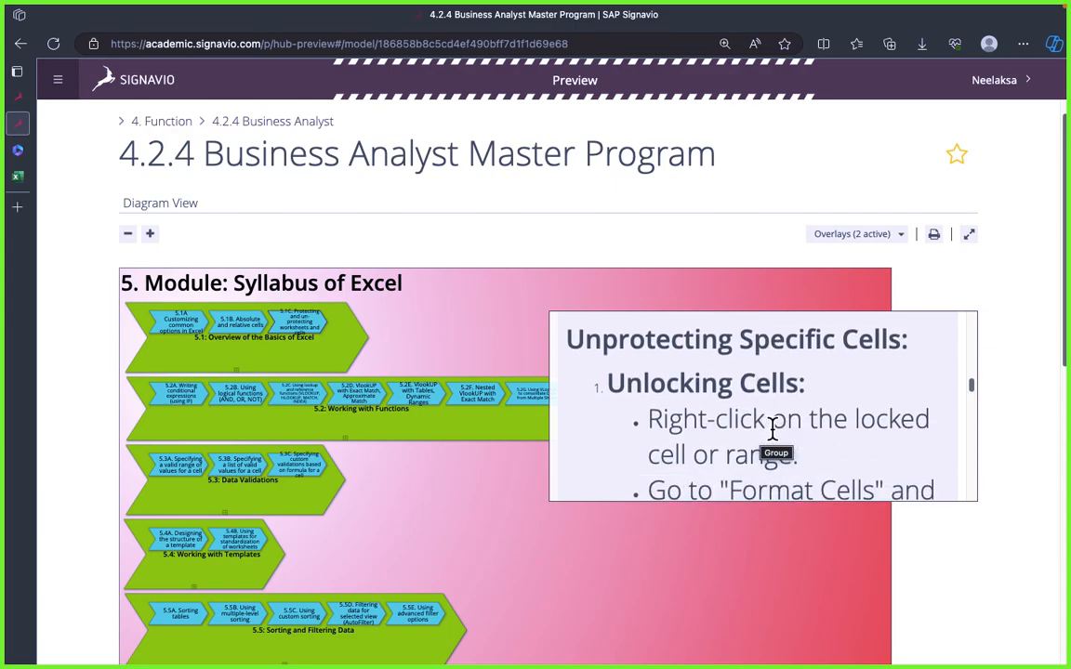
scroll(770, 429, "down", 2)
scroll(736, 395, "up", 5)
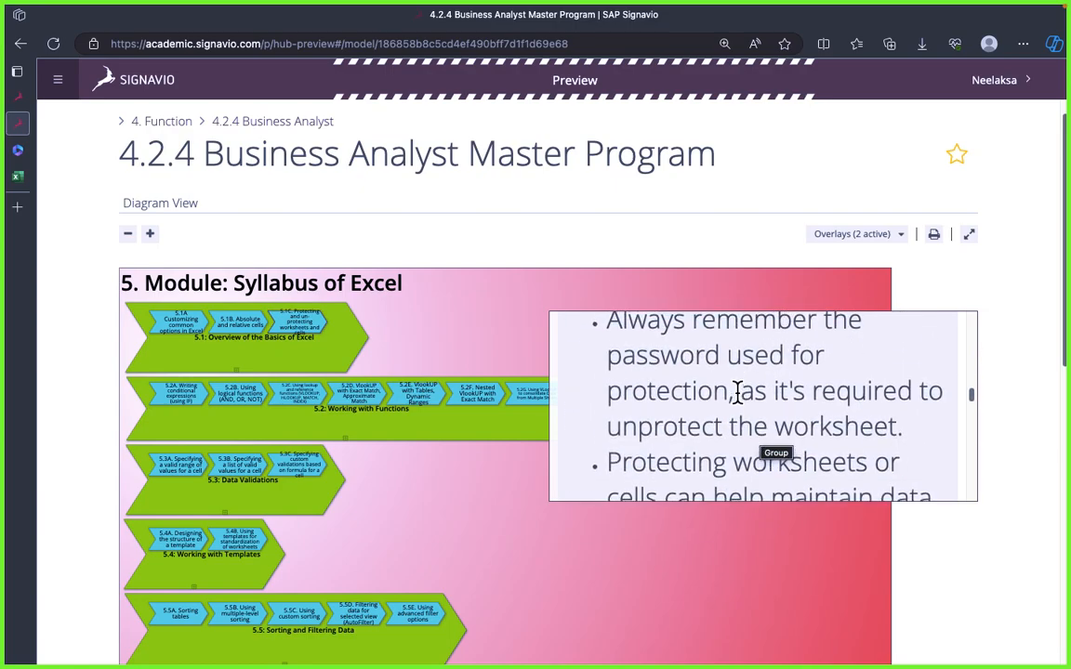
scroll(753, 398, "down", 3)
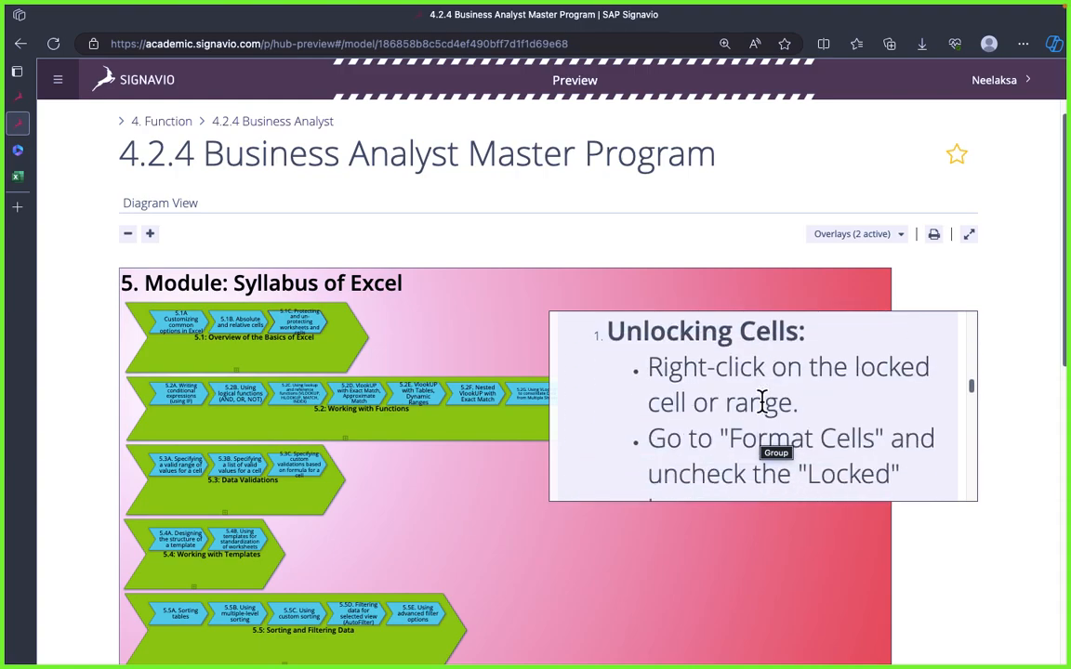
scroll(762, 400, "up", 3)
scroll(761, 402, "down", 3)
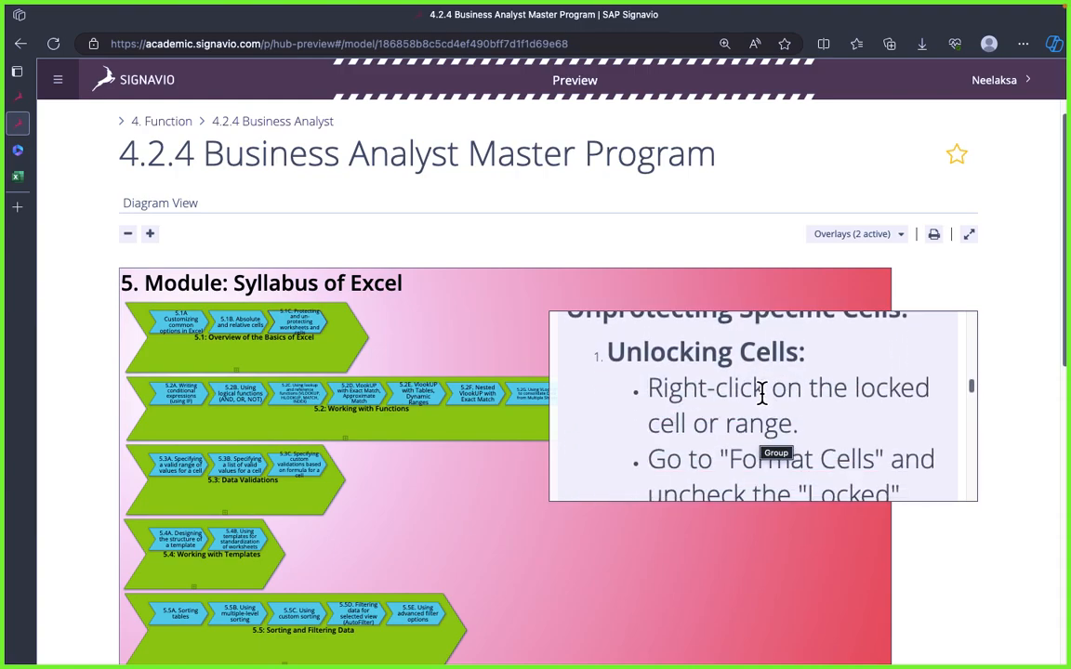
scroll(760, 395, "up", 1)
scroll(701, 380, "down", 1)
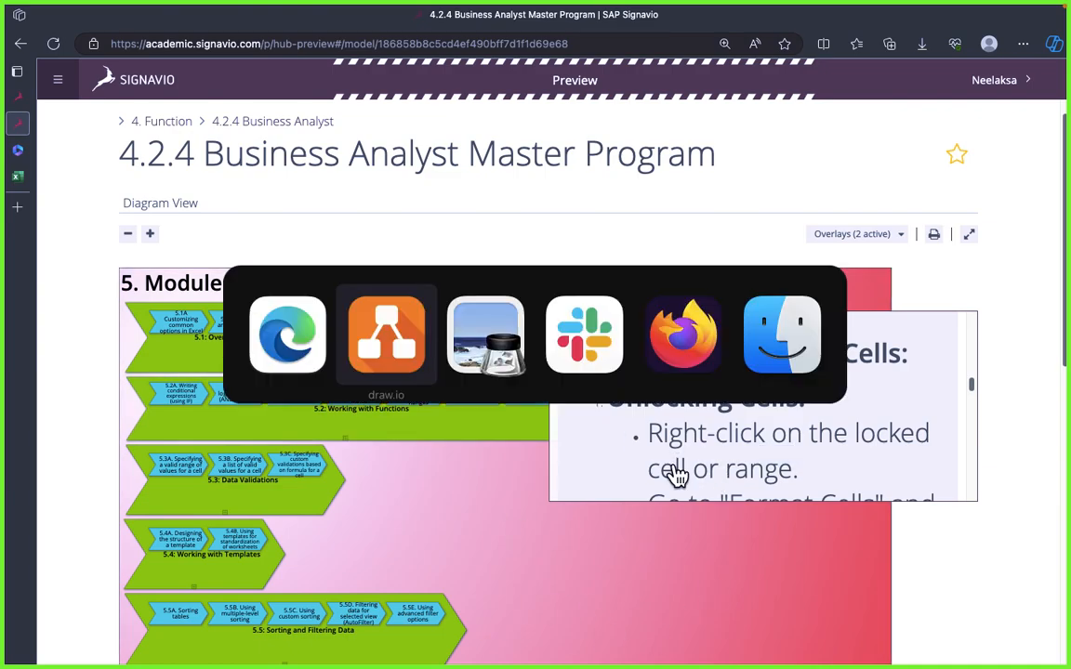
Step: Switch to the Book workbook in Excel Online and open Manage Protection for Sheet1
key("super+Tab")
left_click(323, 349)
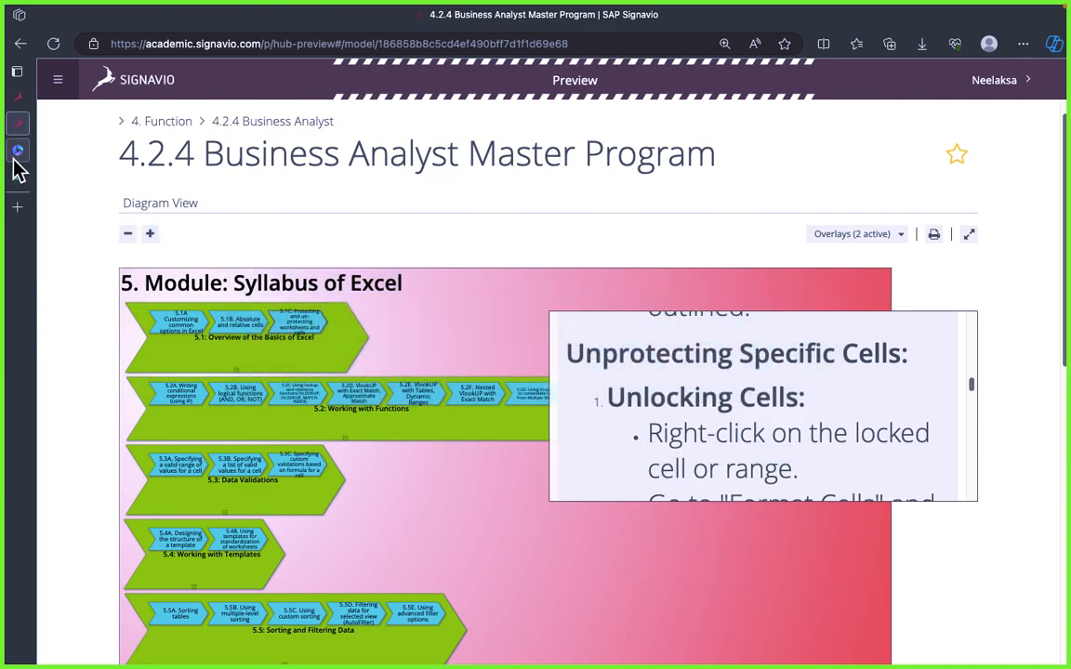
left_click(18, 175)
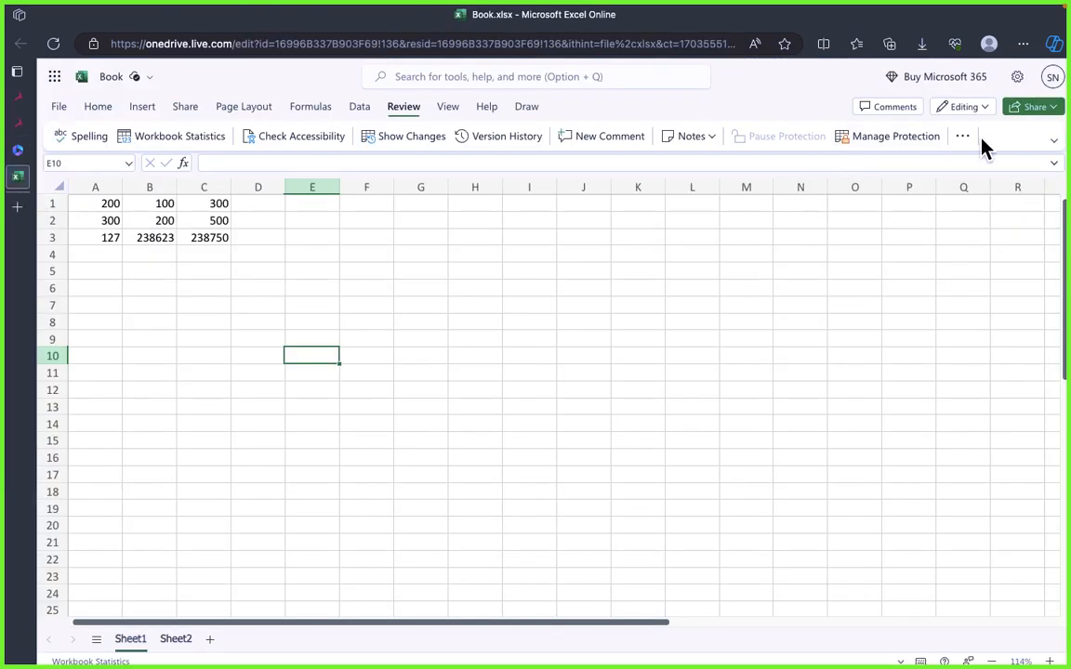
left_click(895, 137)
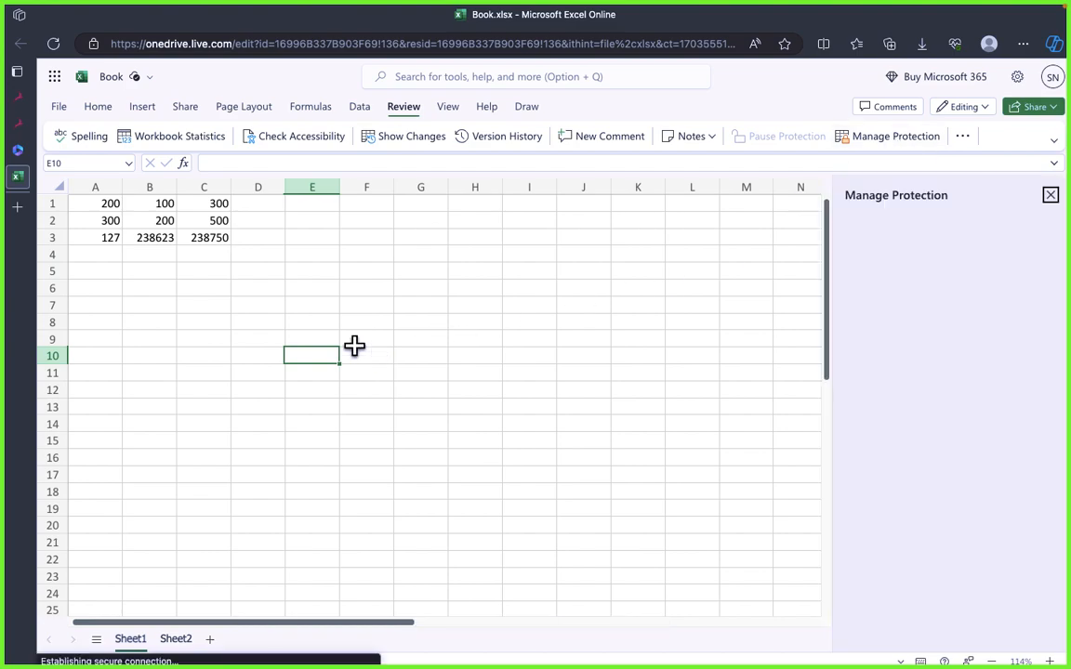
left_click(354, 346)
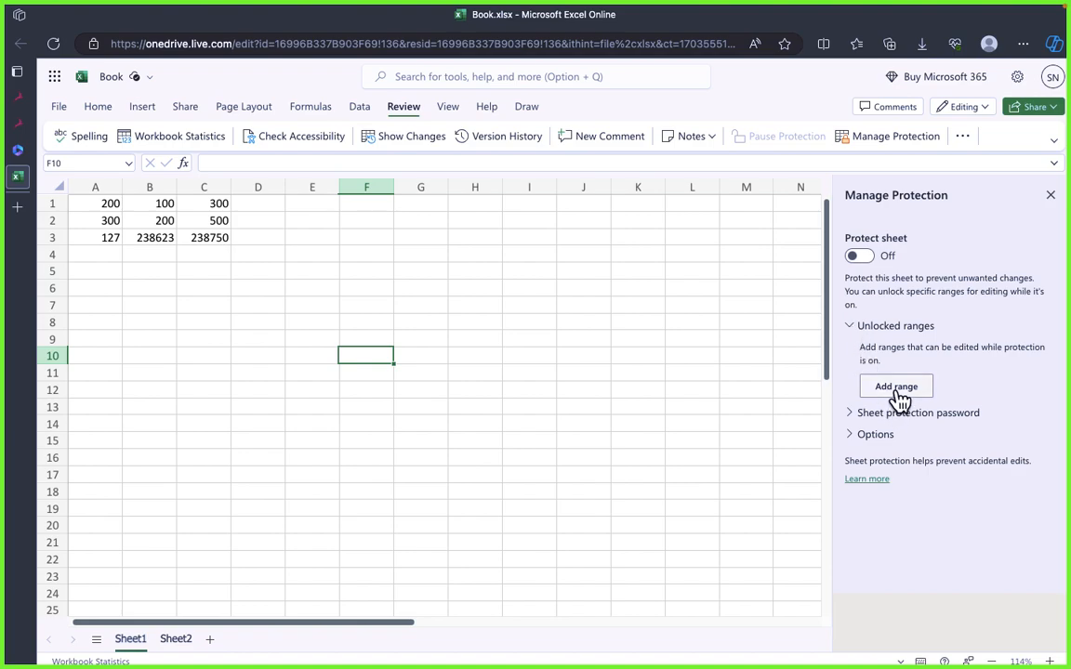
Step: Show the sheet protection password fields and the Options list, and allow users of the sheet to delete columns
left_click(854, 413)
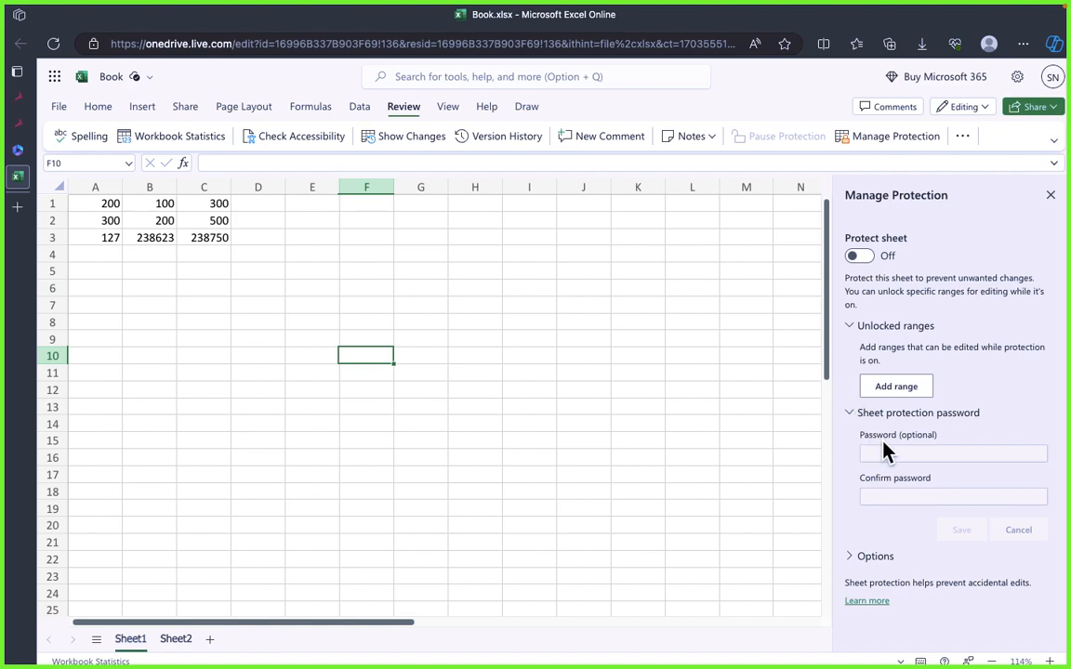
scroll(910, 462, "down", 5)
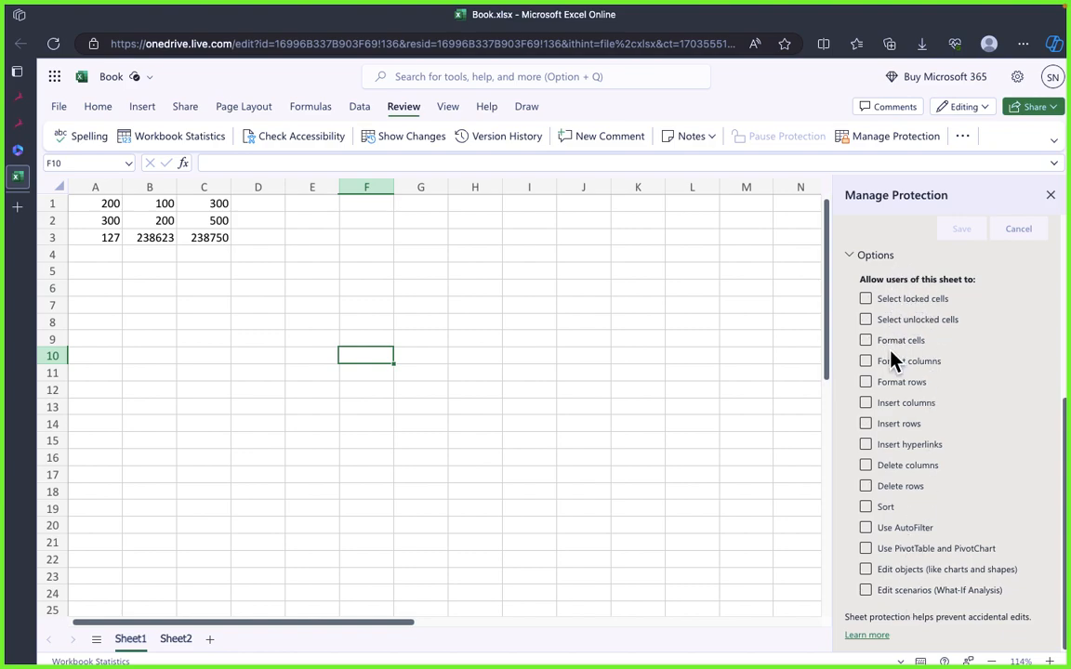
left_click(891, 300)
Step: Delete the empty column H from Sheet1
left_click(474, 186)
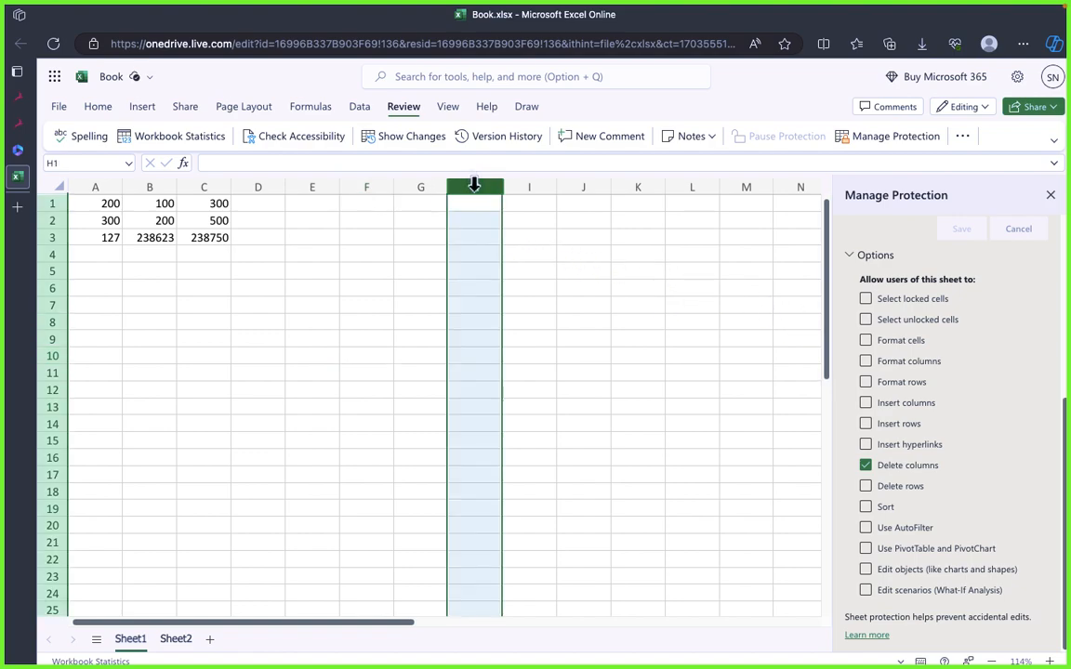
right_click(475, 186)
left_click(543, 370)
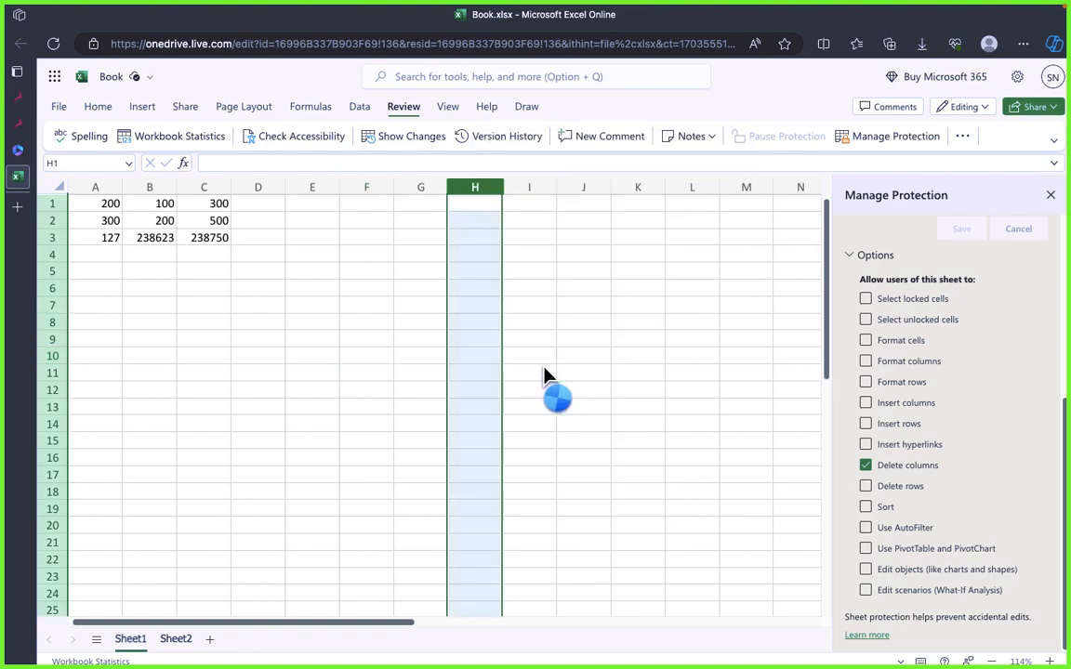
Step: Delete column C, which holds the sums of columns A and B, and select cell D7
left_click(316, 208)
left_click(312, 187)
left_click(201, 186)
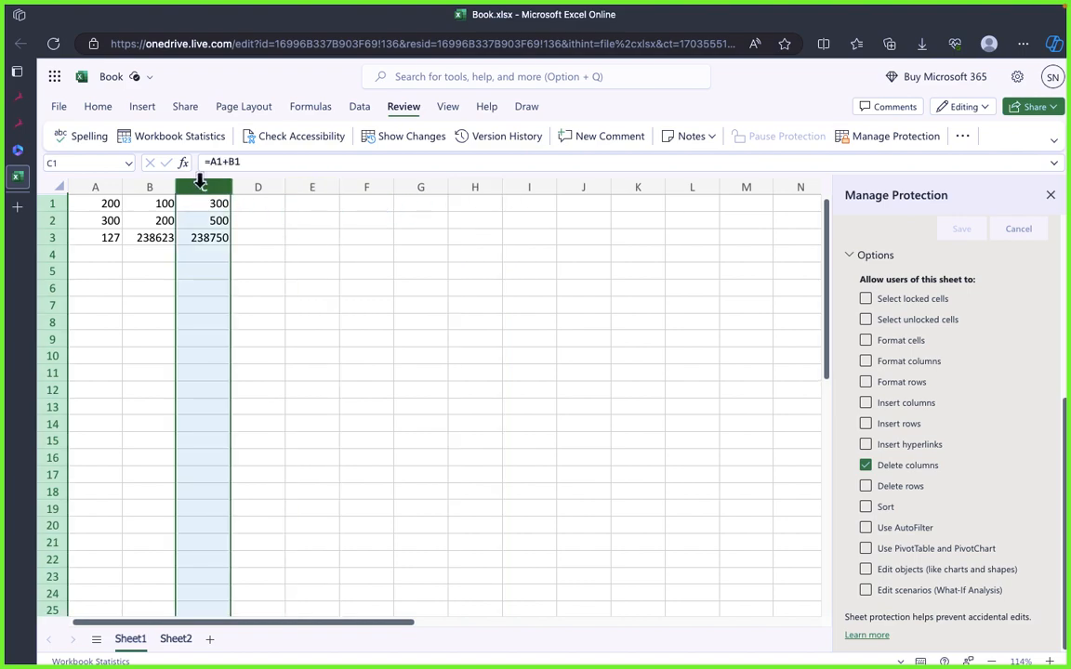
right_click(201, 184)
left_click(261, 365)
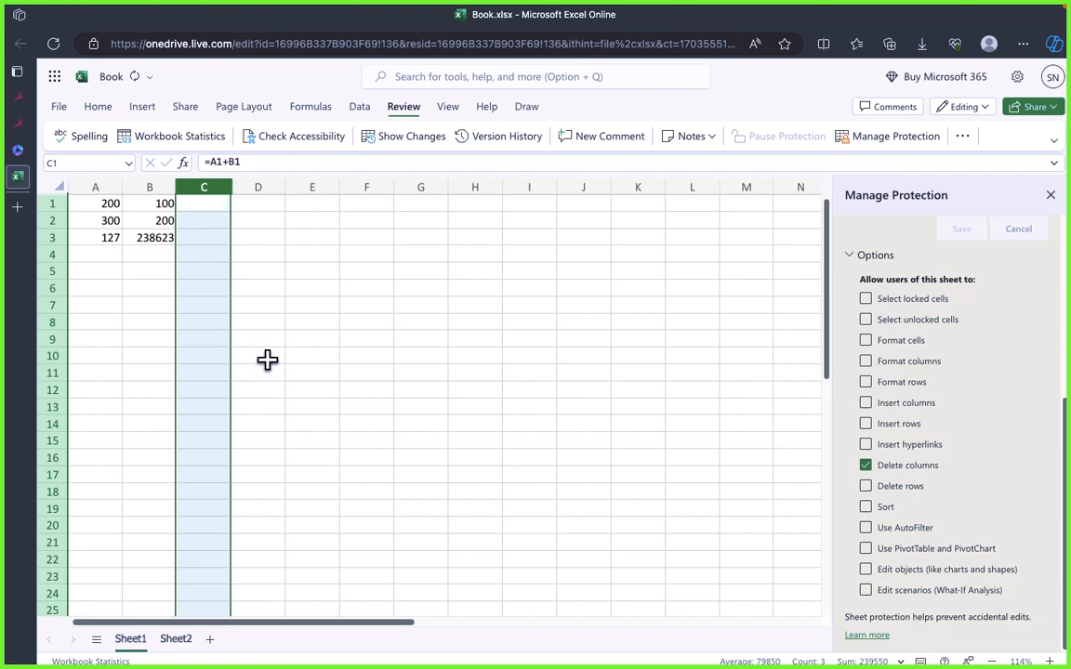
left_click(249, 303)
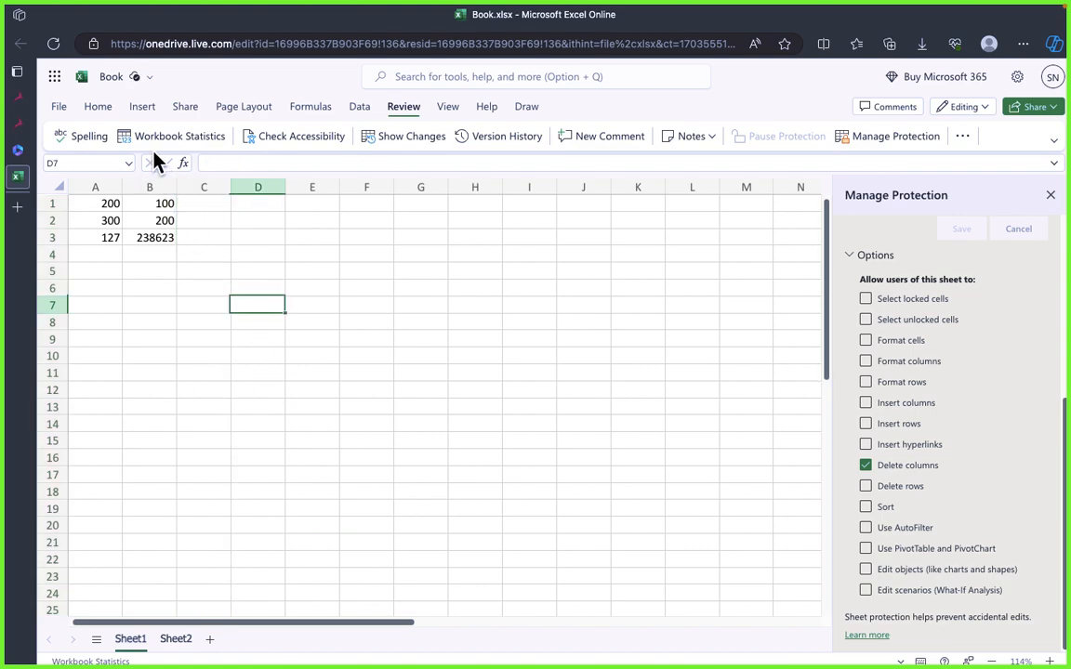
left_click(58, 106)
left_click(58, 104)
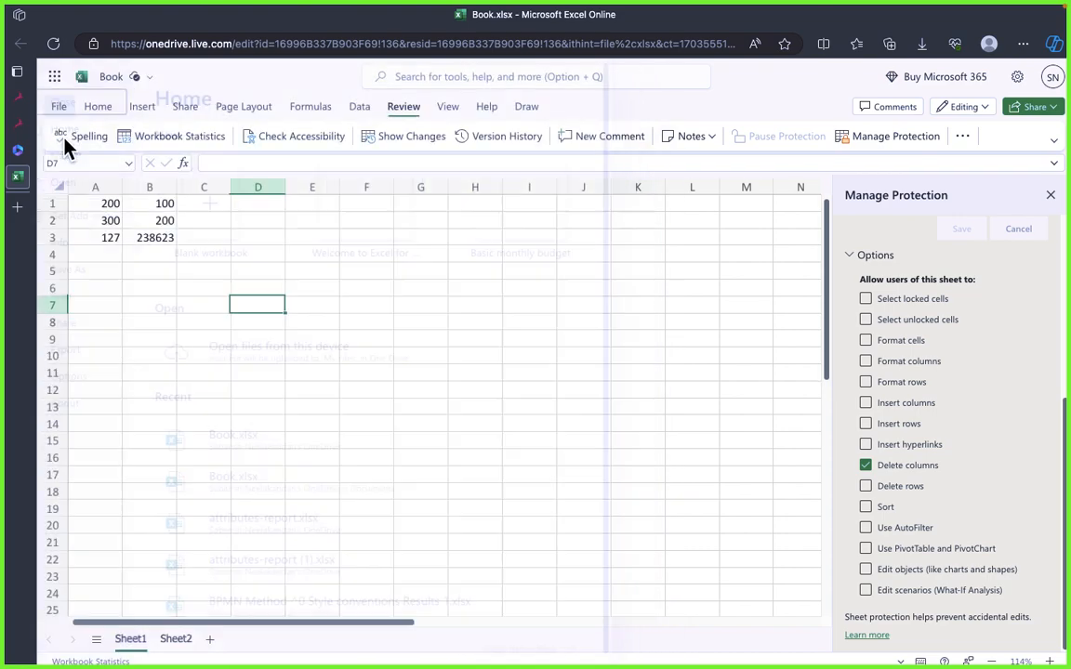
left_click(56, 110)
left_click(60, 104)
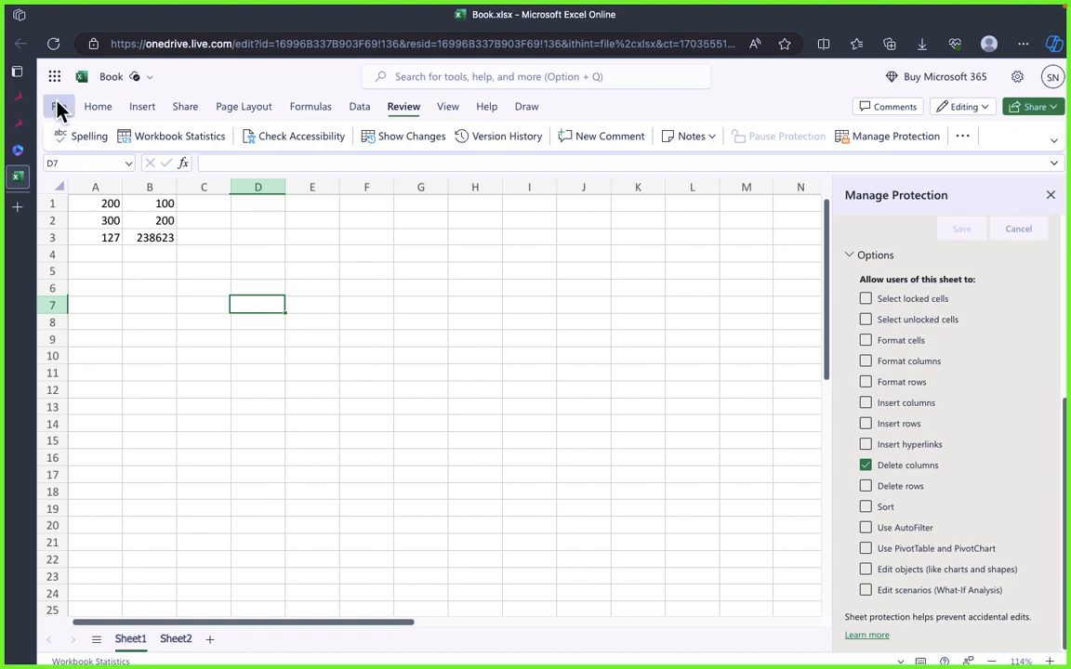
left_click(57, 106)
left_click(61, 104)
Step: Undo the deletion of column C on Sheet1 and close the Manage Protection pane
left_click(95, 106)
left_click(61, 136)
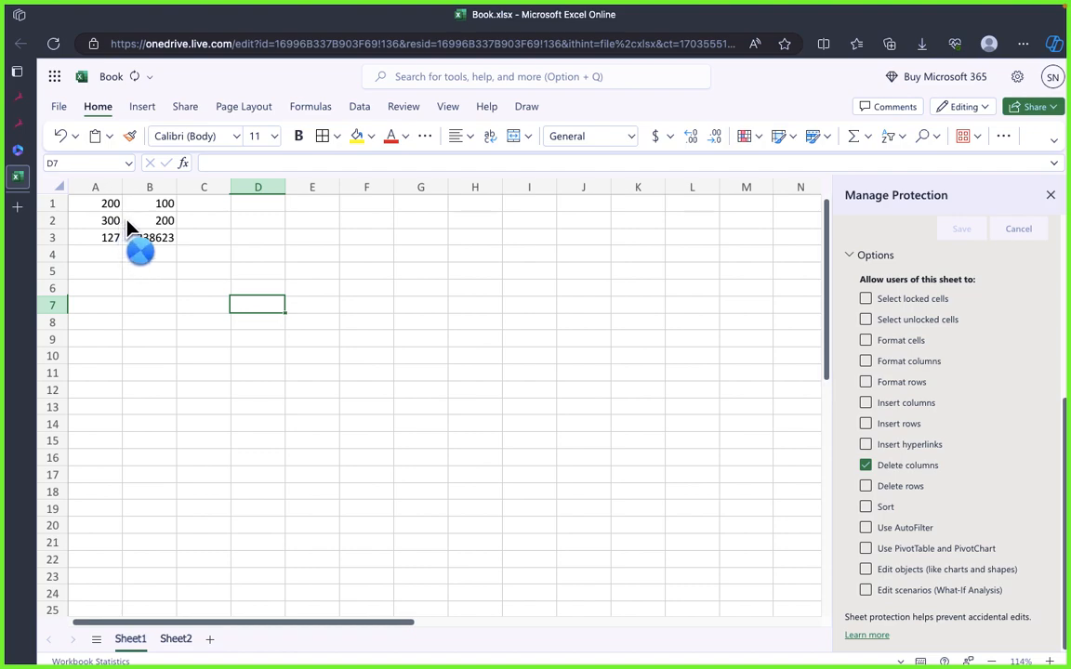
left_click(419, 323)
left_click(320, 306)
left_click(529, 339)
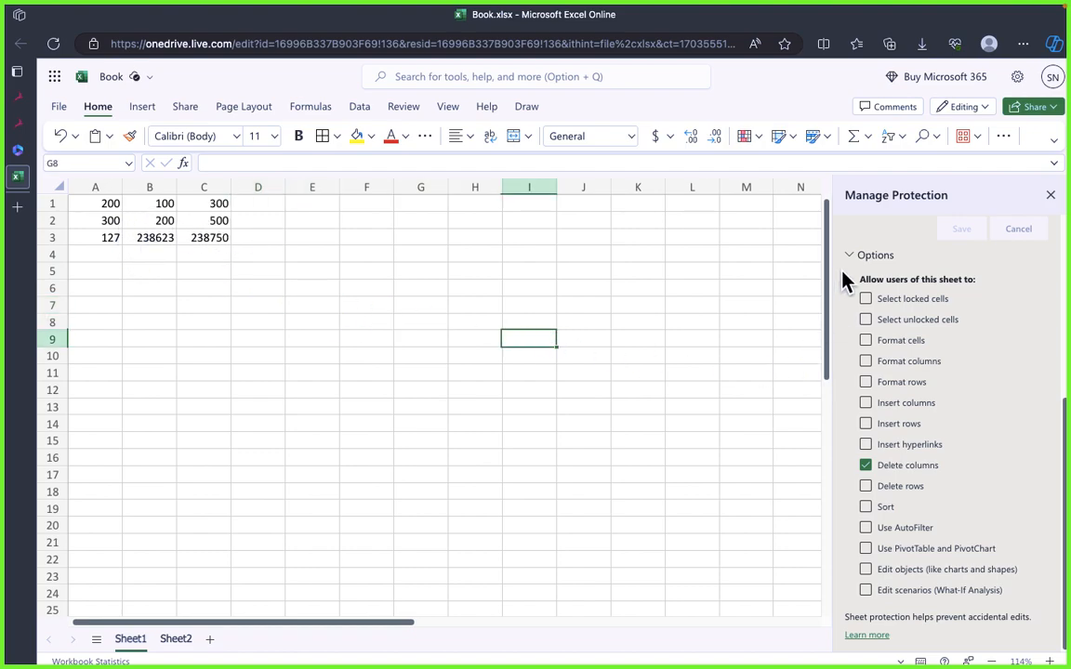
left_click(1051, 197)
Step: Switch to the SAP Signavio page 4.2.4 Business Analyst Master Program in Microsoft Edge
key("super+Tab")
key("super+Tab")
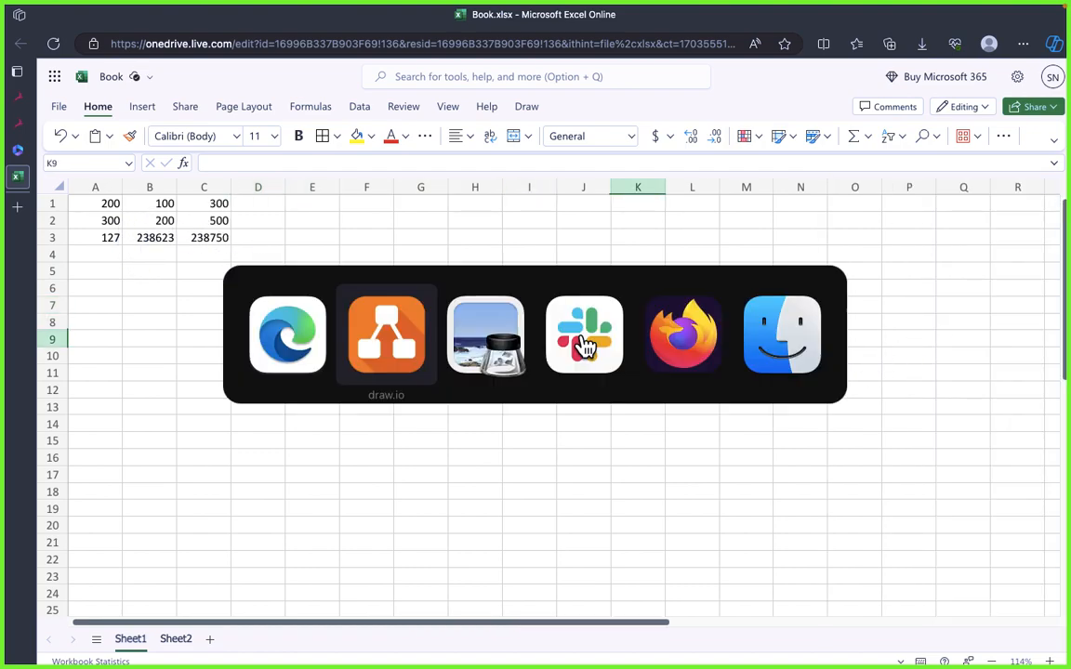
key("super+Tab")
key("super+Tab")
key("super+Tab")
key("super+Tab")
key("super+Tab")
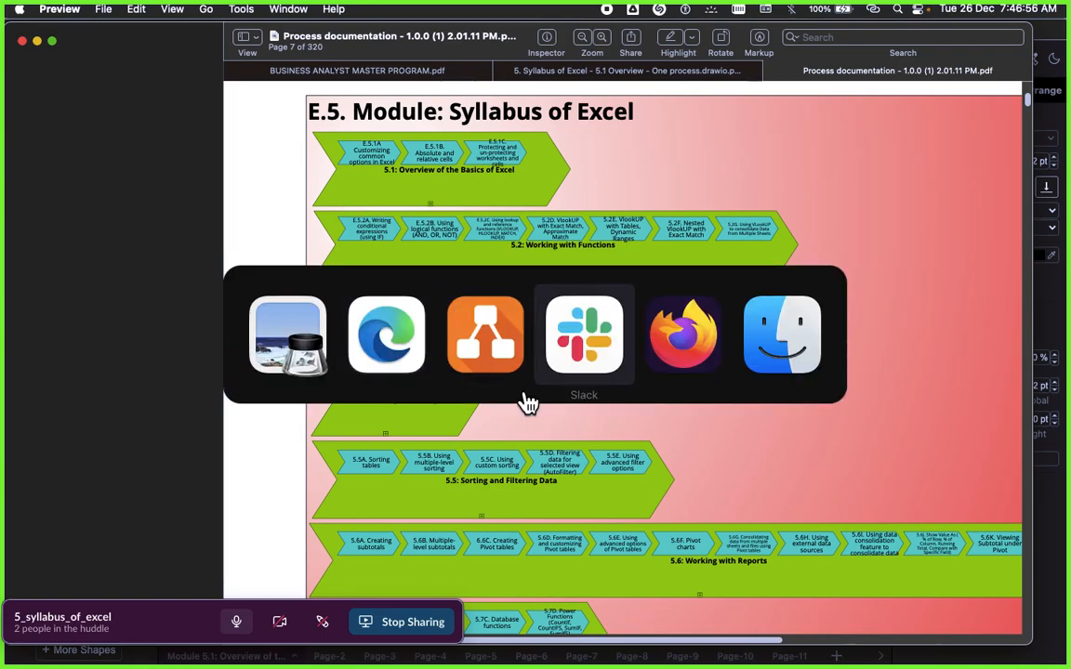
key("Escape")
key("super+Tab")
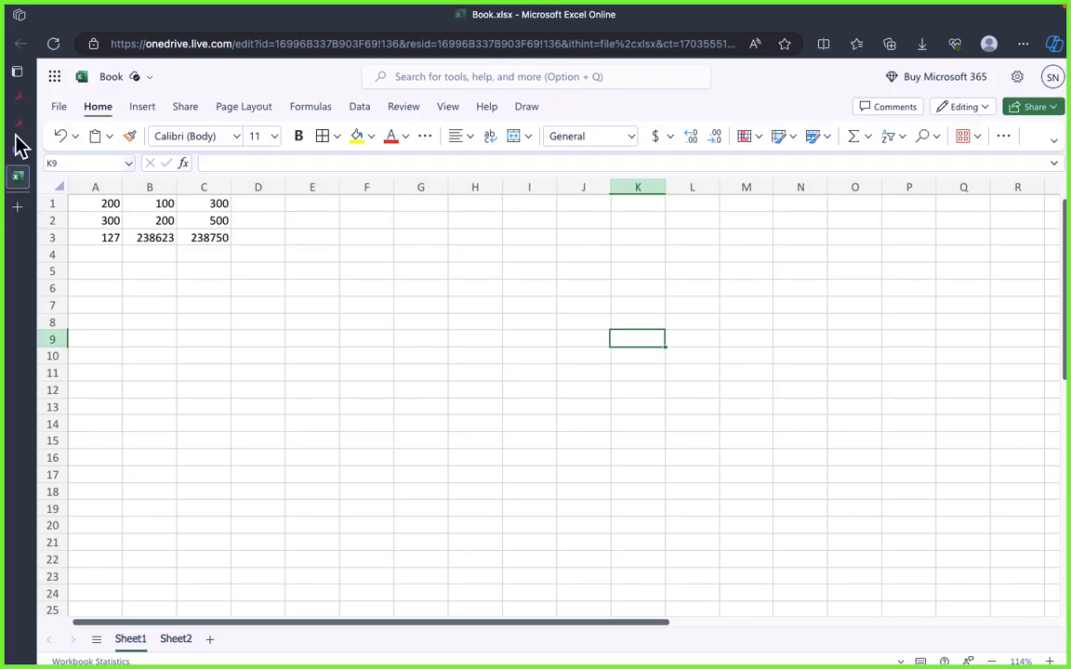
left_click(19, 124)
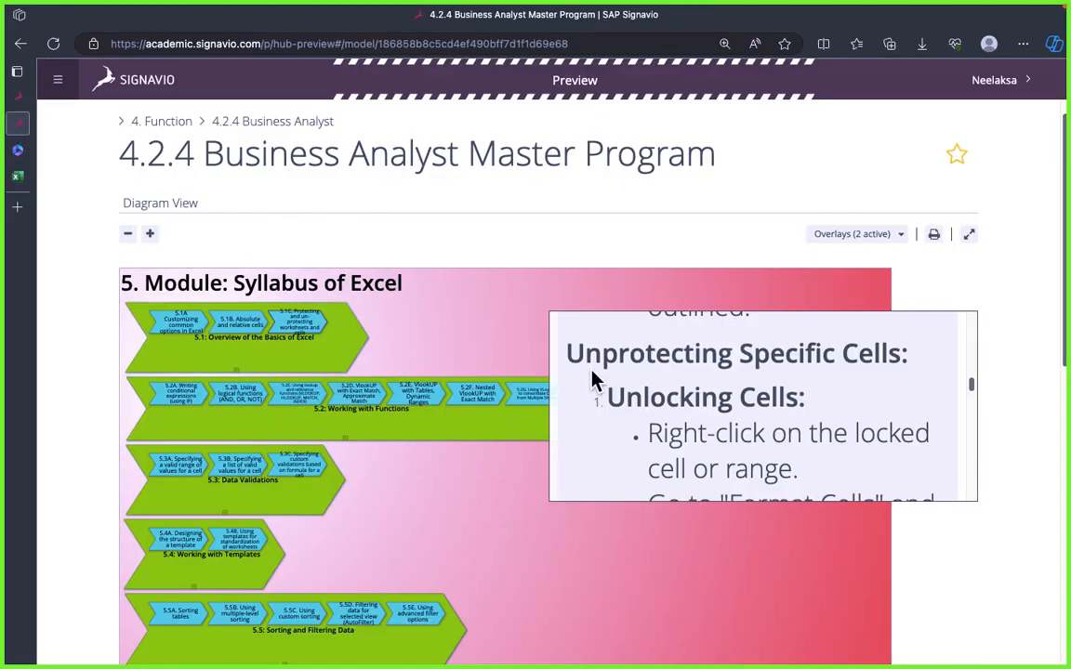
key("super+Tab")
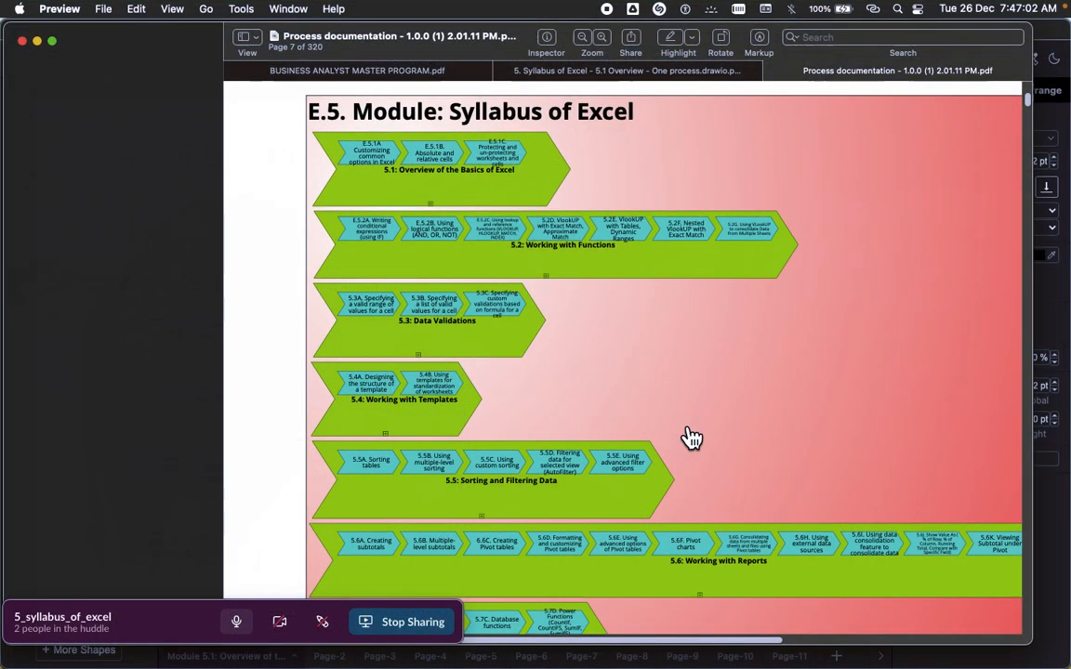
key("super+Tab")
key("super+Tab")
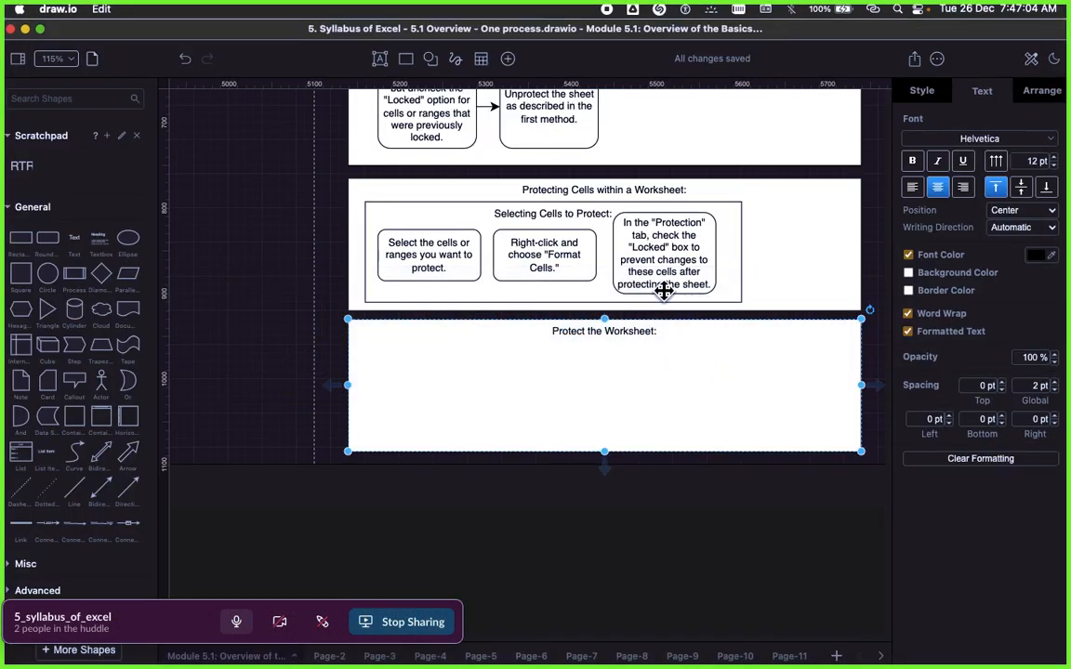
key("super+Tab")
key("super+Tab")
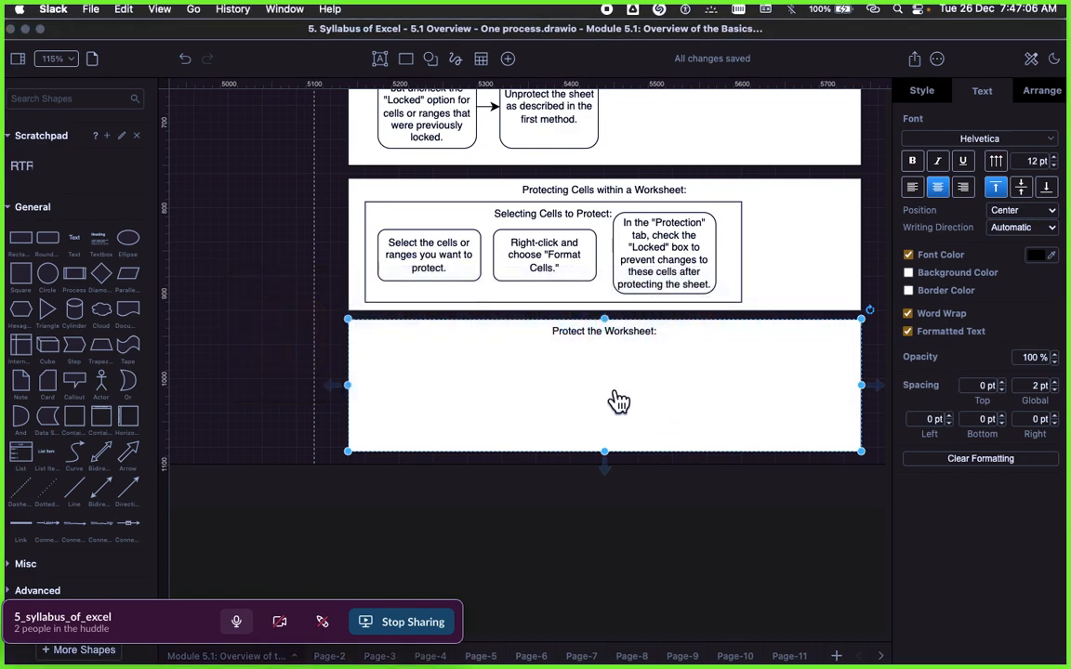
key("super+Tab")
key("super+Tab")
key("super+Tab")
key("super+Tab")
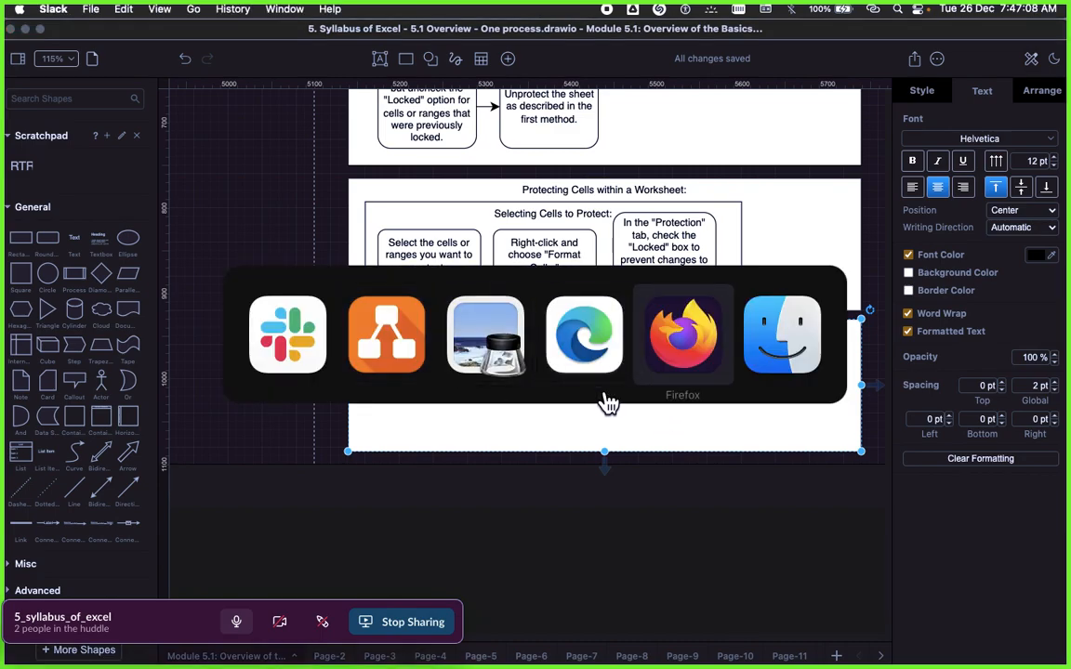
key("super+Tab")
key("super+Tab")
key("super+Tab")
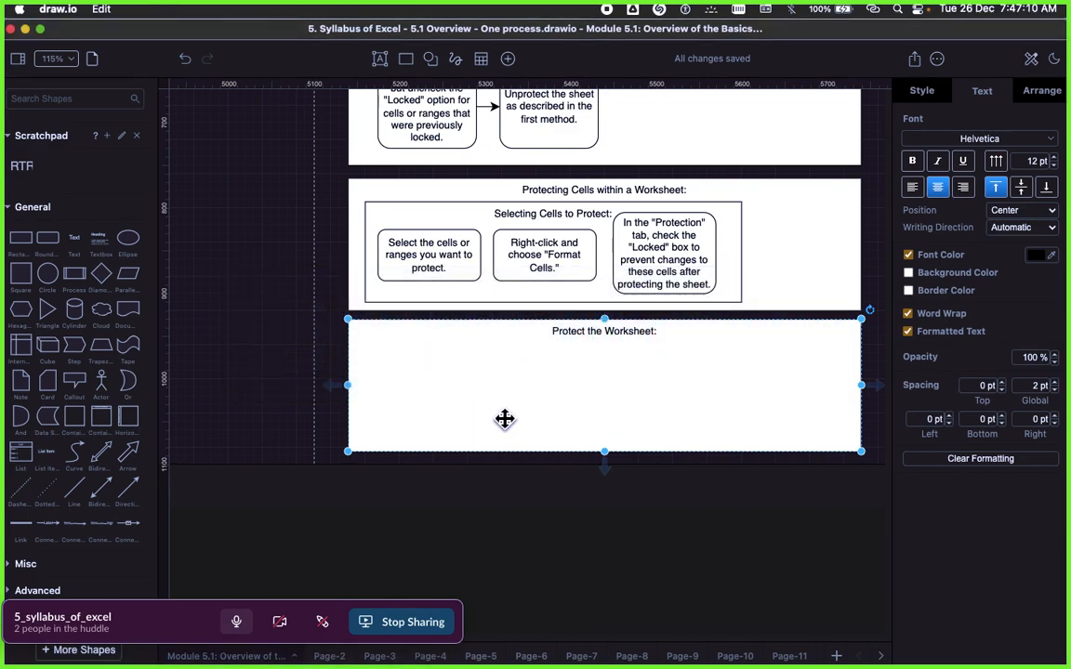
key("super+Tab")
key("super+Tab")
Step: Return to the Signavio page and show the description of 5.1: Overview of the Basics of Excel
key("super+Tab")
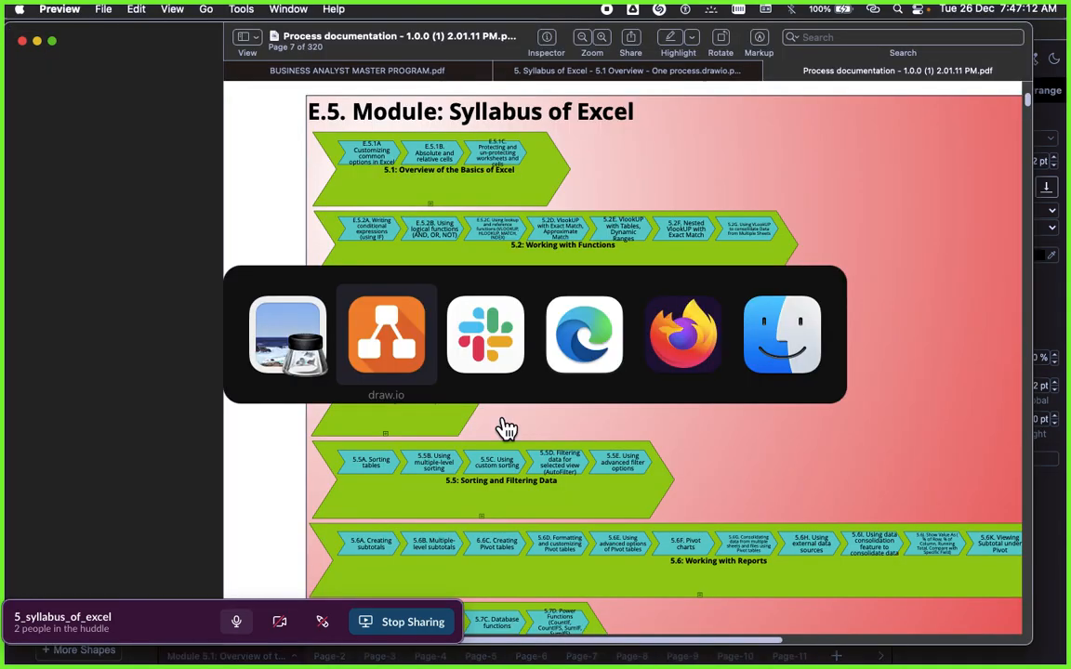
key("super+Tab")
key("super+Tab")
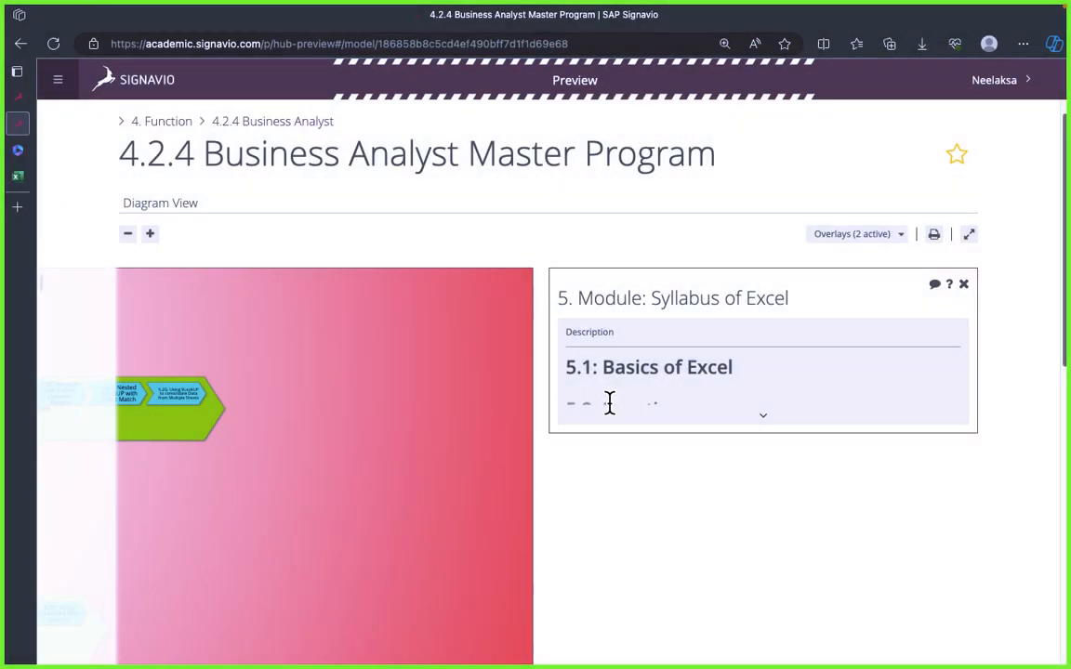
left_click(965, 286)
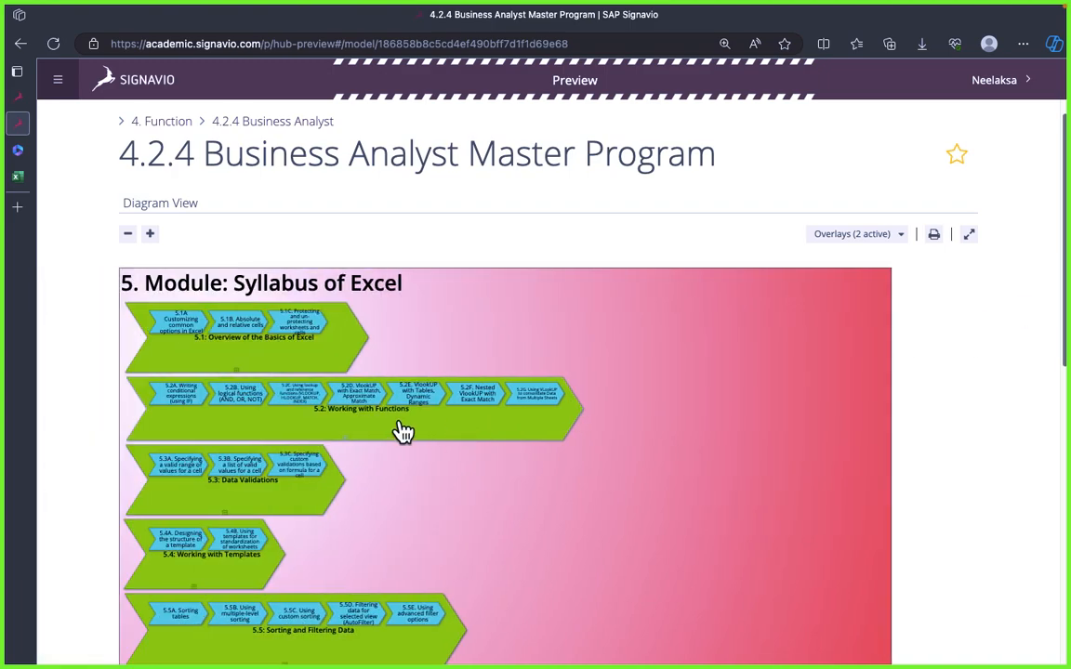
left_click(471, 318)
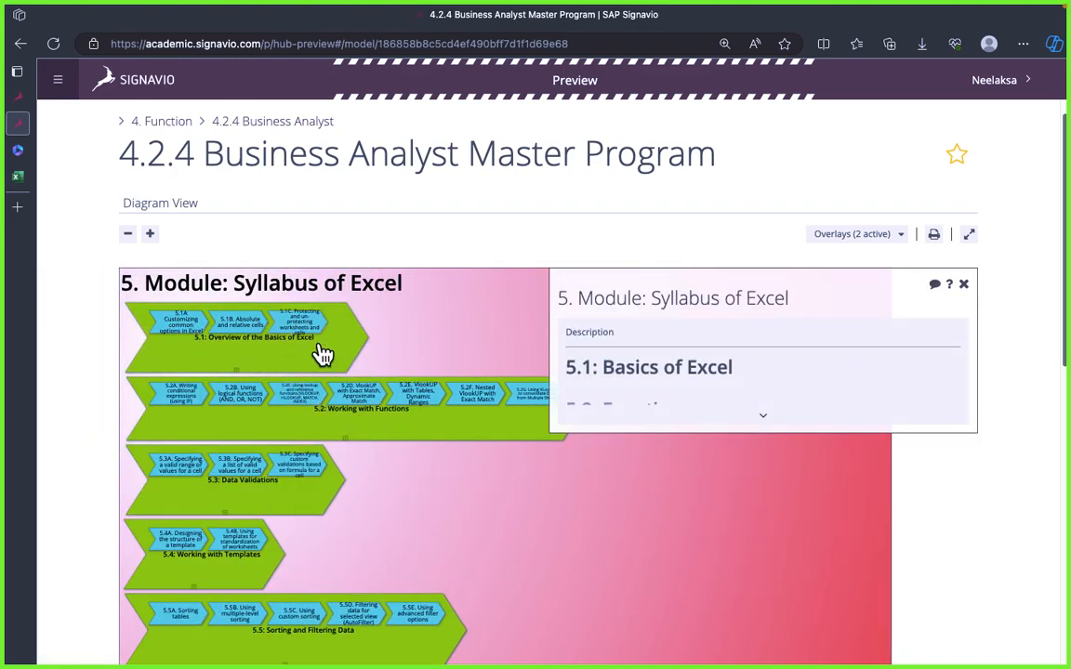
left_click(260, 360)
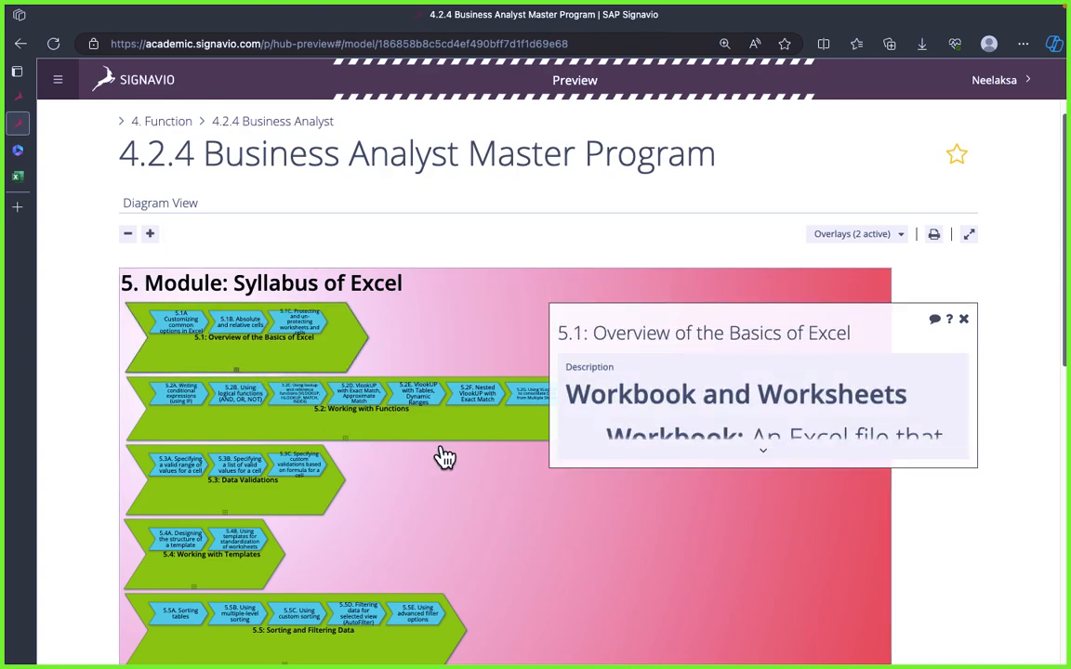
Step: Switch to the draw.io diagram with the 5.1C frames
key("super+Tab")
key("super+Tab")
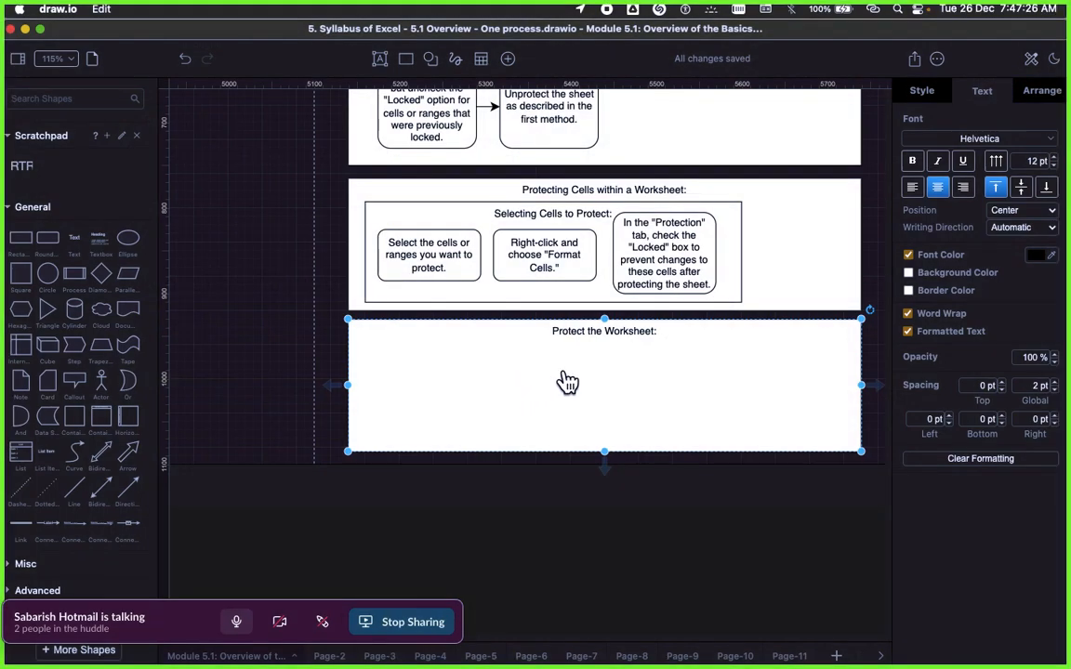
right_click(476, 377)
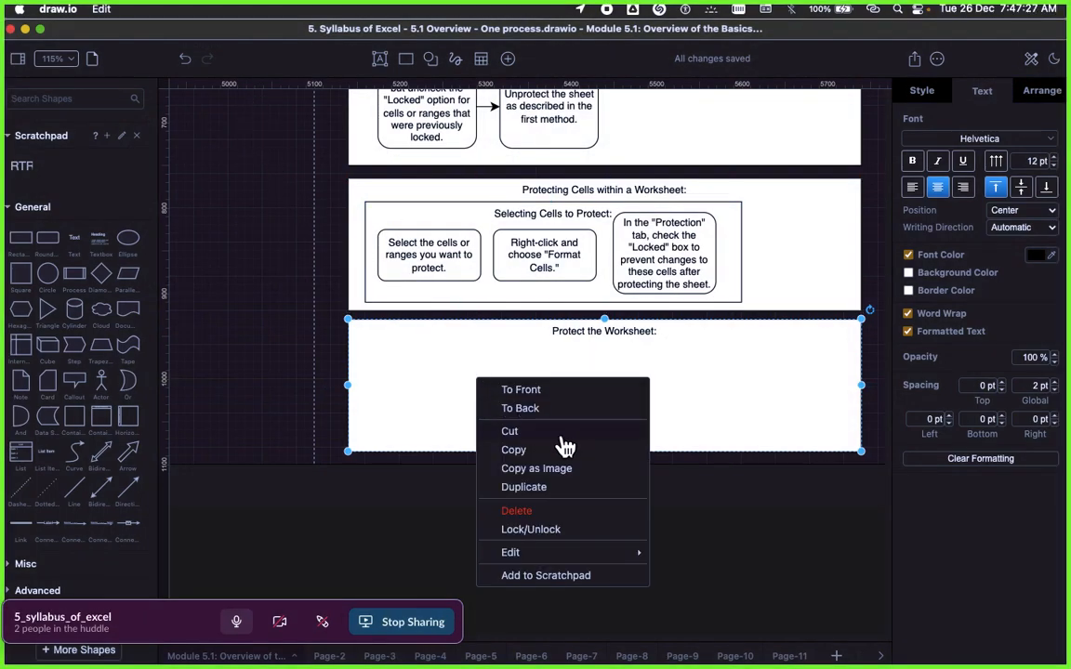
left_click(547, 490)
right_click(476, 415)
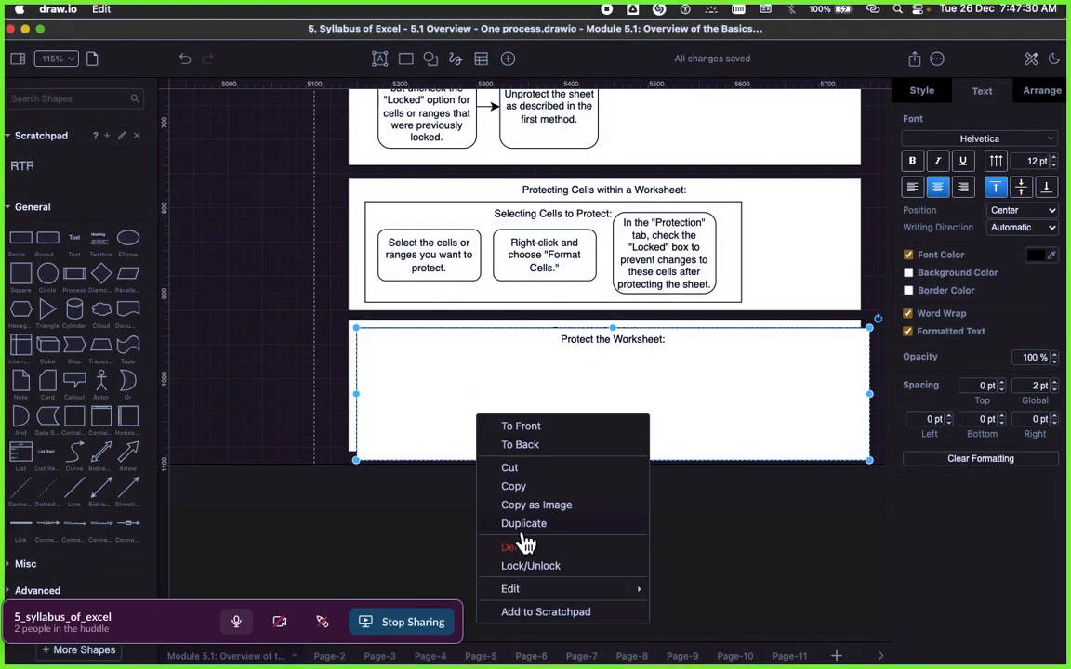
left_click(521, 547)
Step: Delete the empty "Protect the Worksheet:" frame below the "Protecting Cells within a Worksheet:" frame
right_click(427, 367)
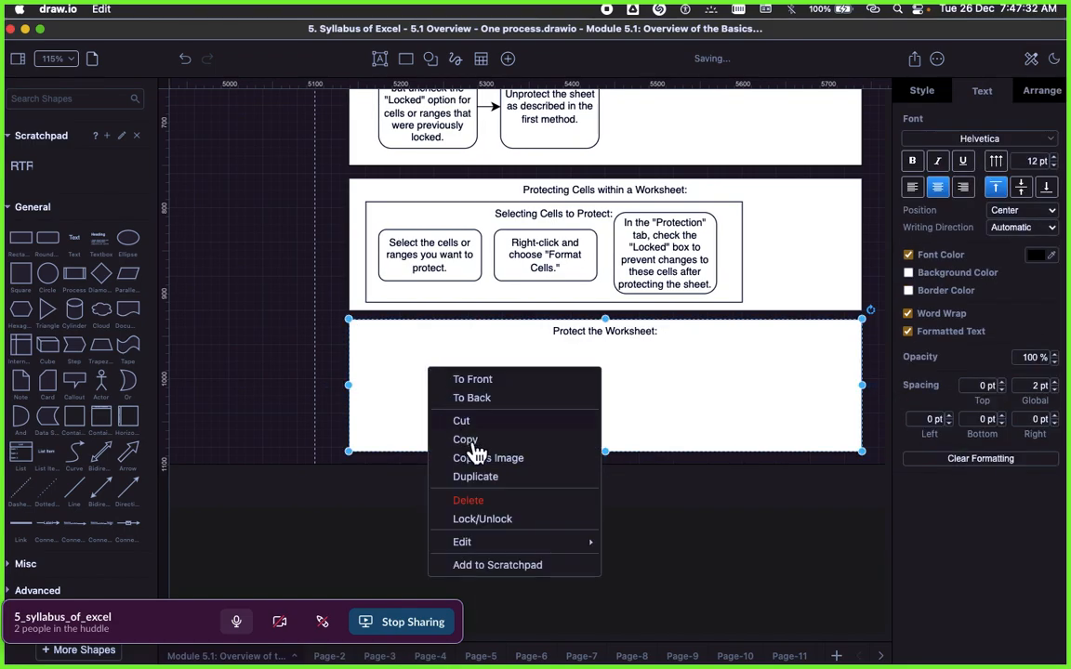
left_click(467, 500)
Step: Review the 5.1C frames on protecting and unprotecting worksheets and cells across the diagram page
scroll(481, 400, "right", 5)
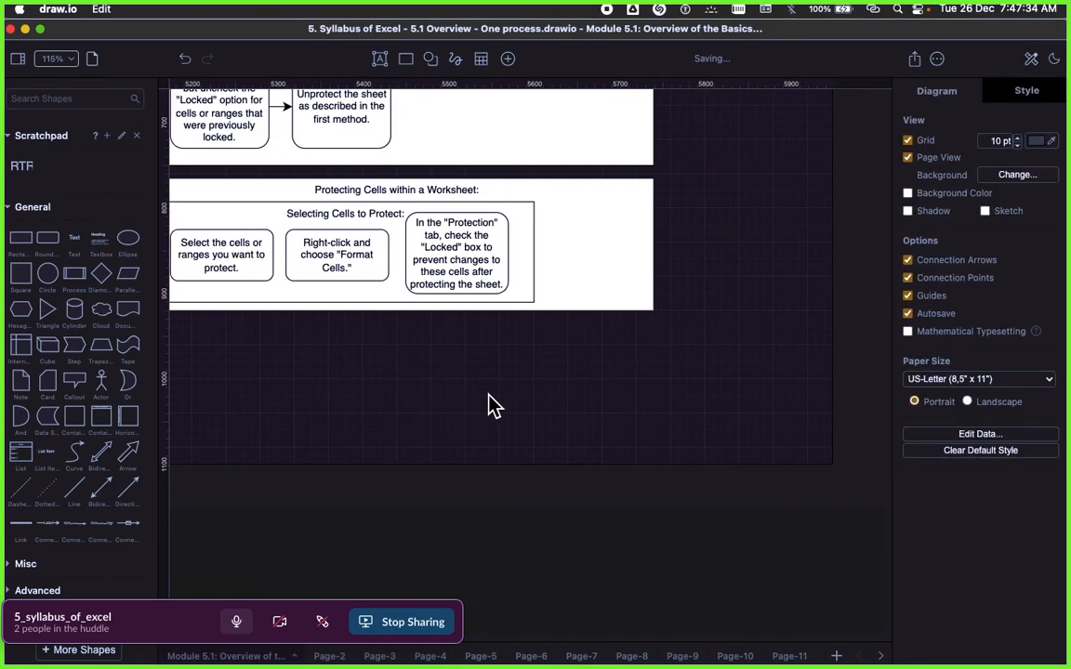
scroll(490, 407, "down", 3)
scroll(549, 383, "down", 2)
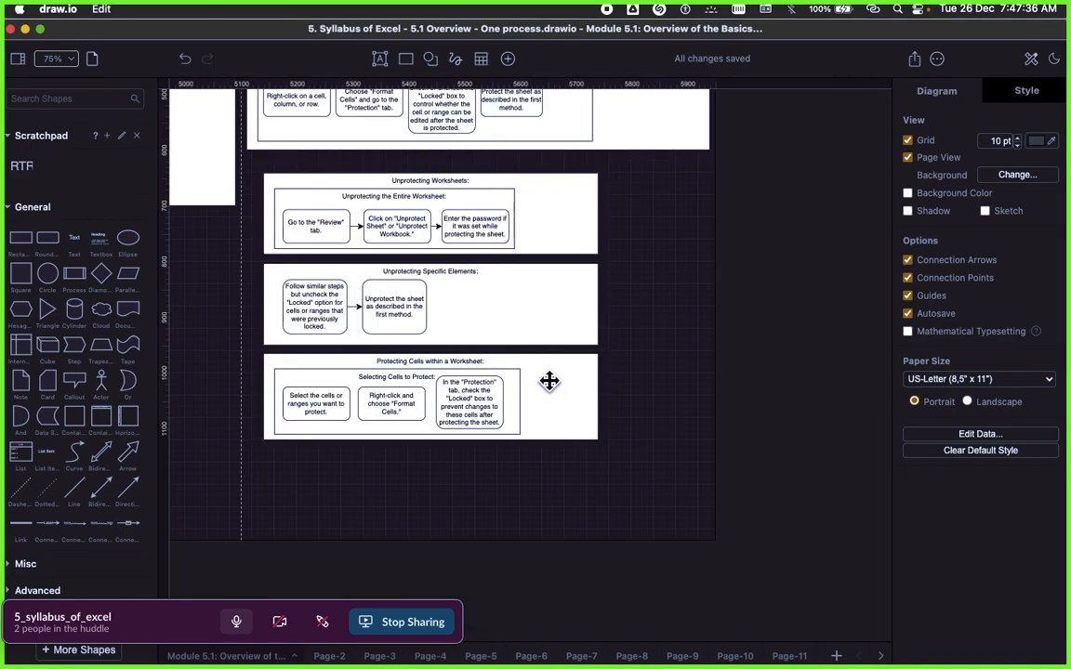
scroll(551, 385, "up", 5)
scroll(555, 385, "down", 4)
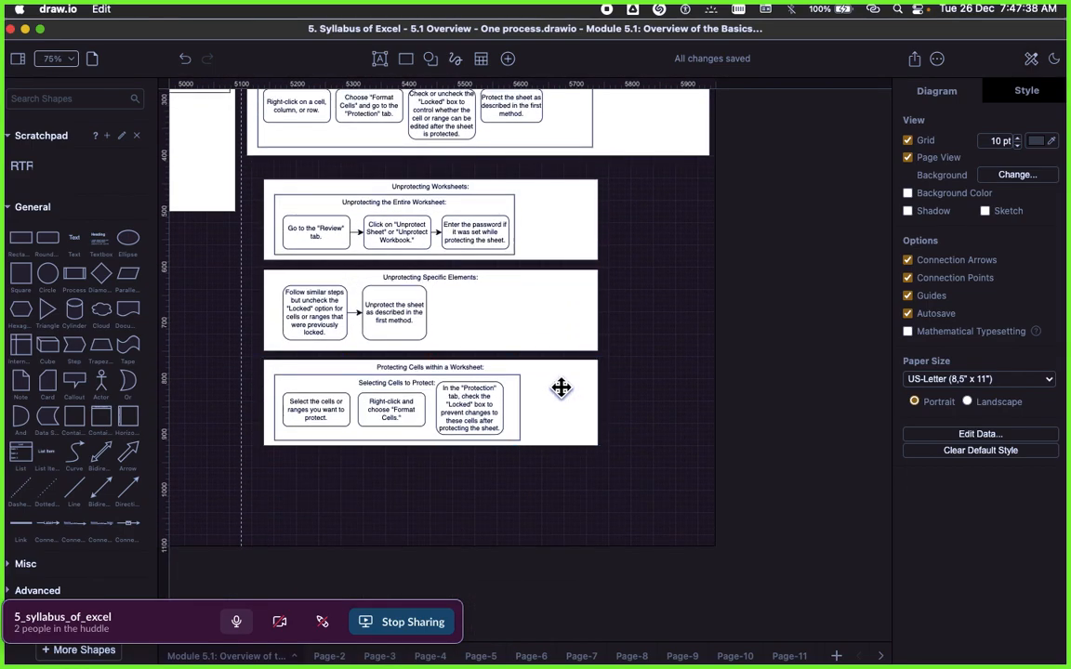
scroll(605, 372, "up", 1)
scroll(645, 307, "up", 1)
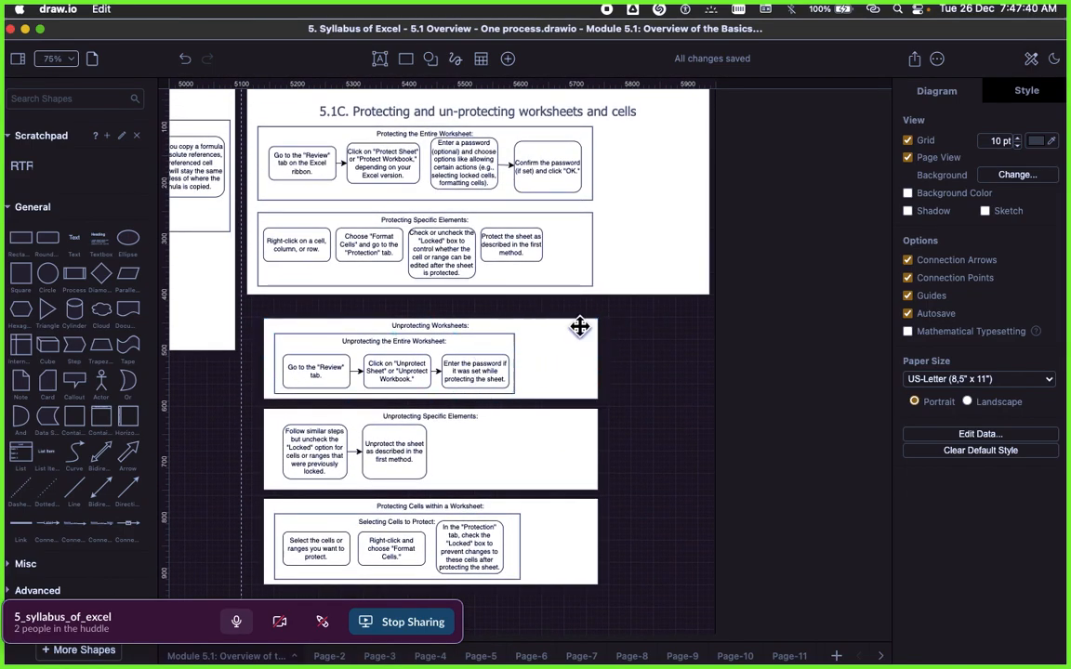
scroll(630, 479, "down", 1)
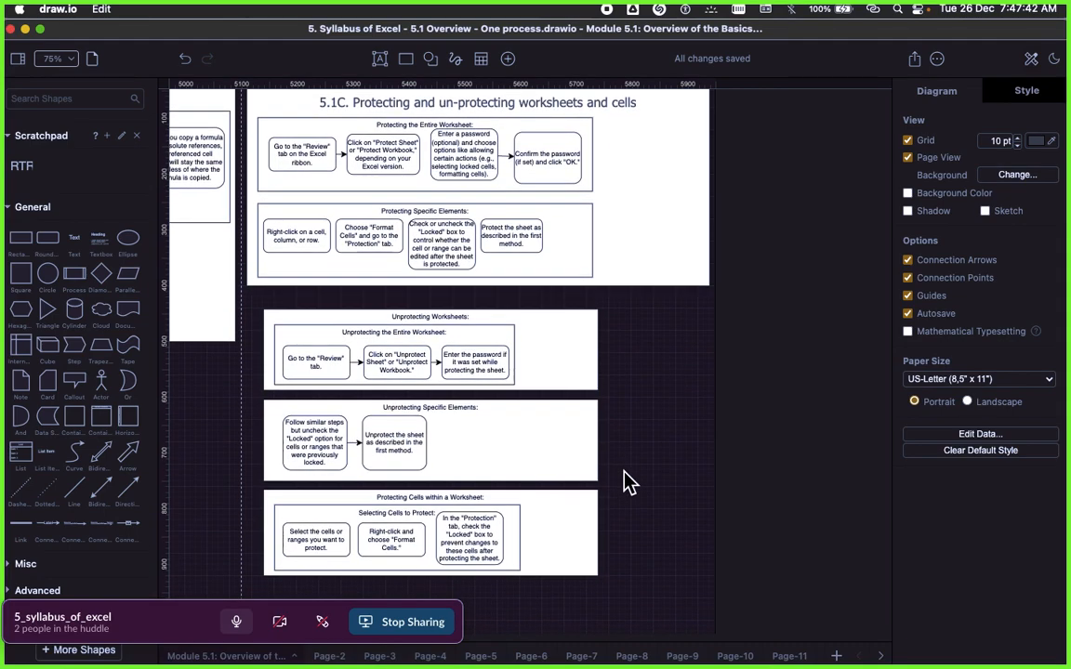
left_click(479, 408)
Step: Switch to the Signavio page in Microsoft Edge and open the description of 5.2: Working with Functions
key("super+Tab")
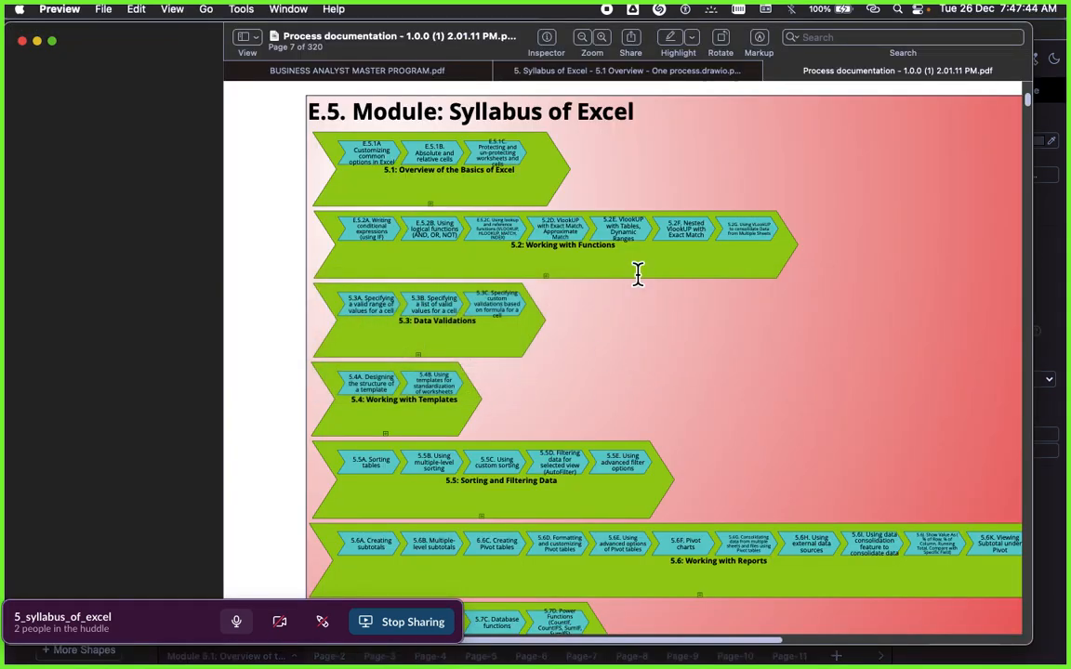
scroll(563, 270, "up", 1)
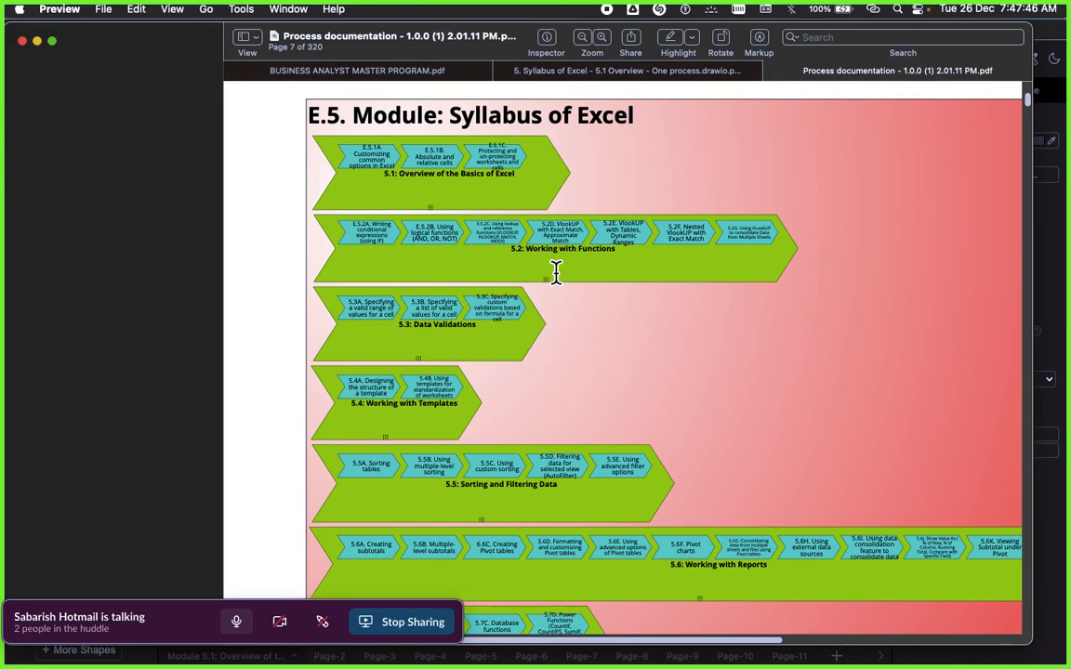
key("super+Tab")
key("super+Tab")
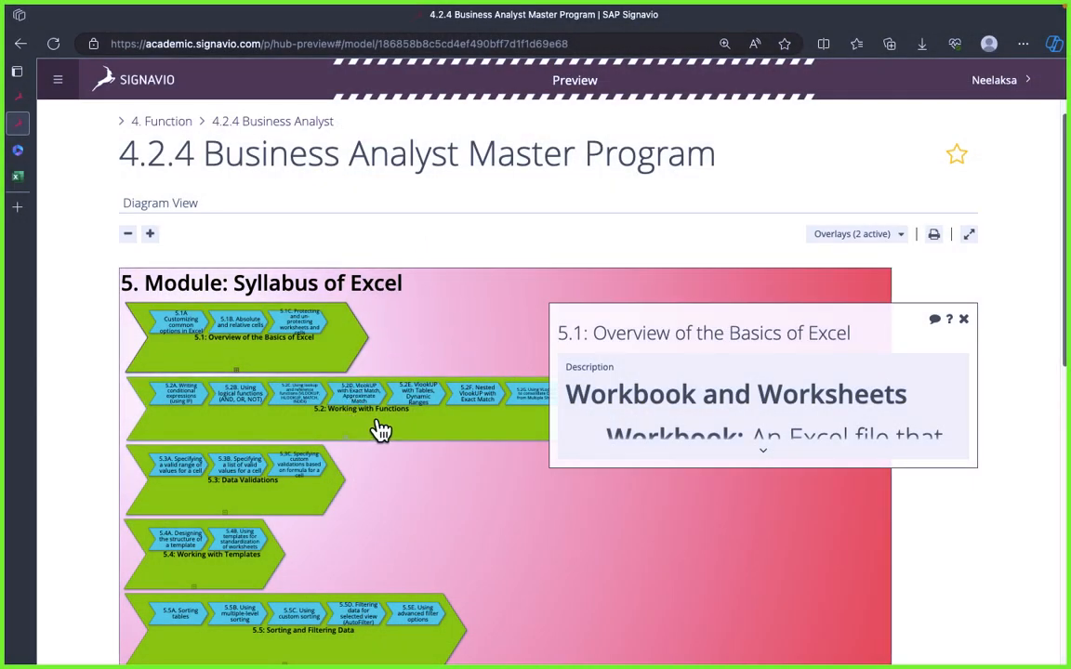
left_click(409, 434)
left_click(800, 529)
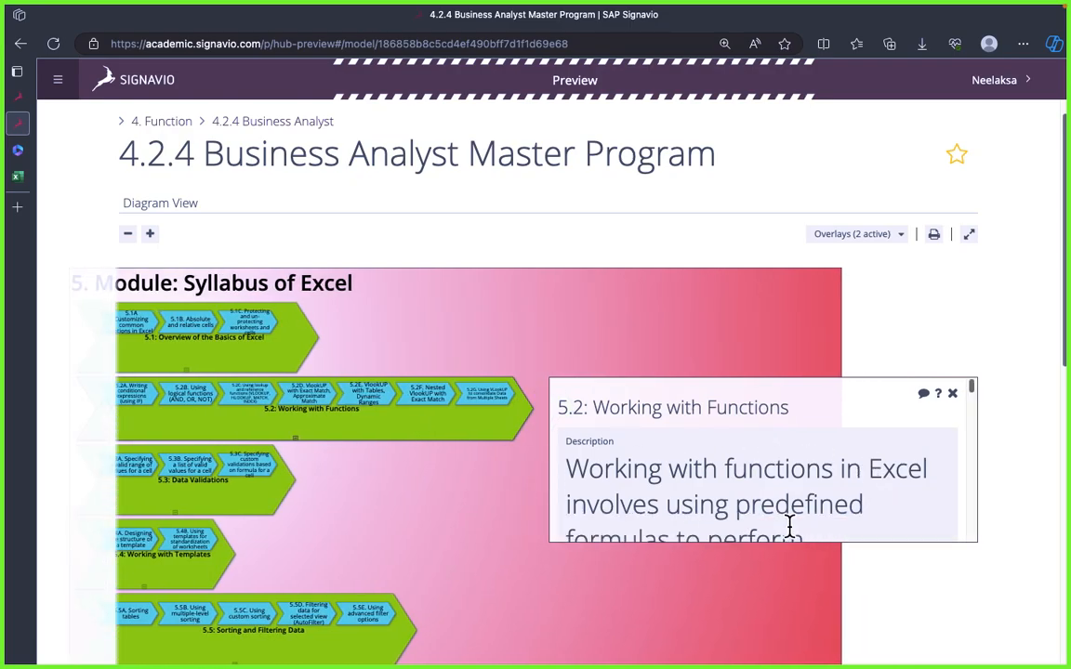
Step: Try to select the full description text of 5.2: Working with Functions
key("super+a")
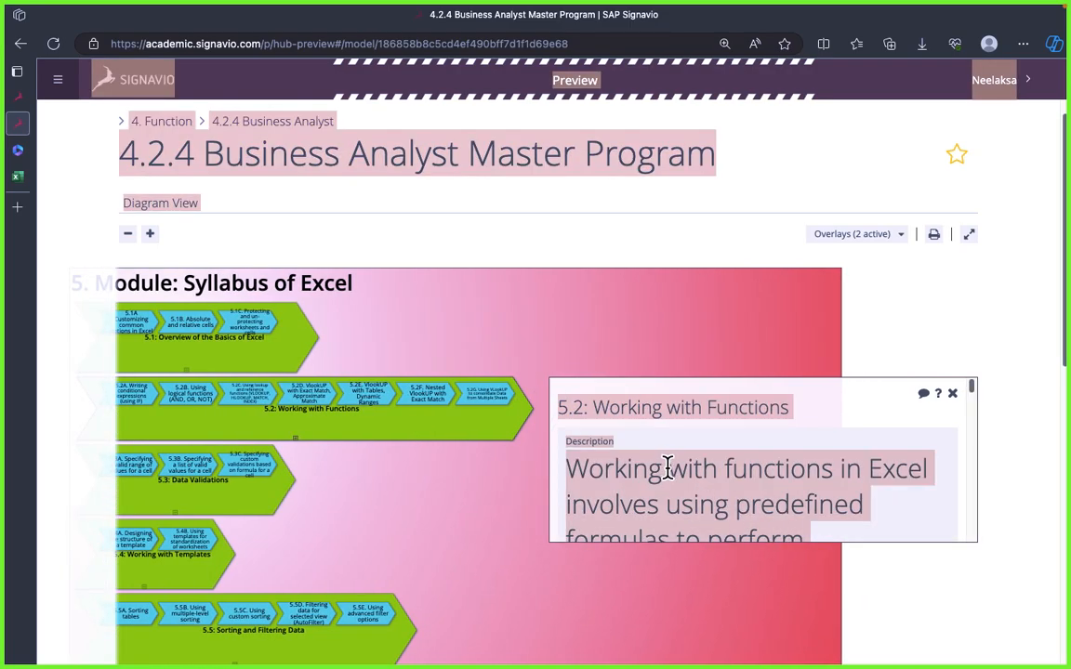
triple_click(667, 469)
scroll(769, 482, "down", 10)
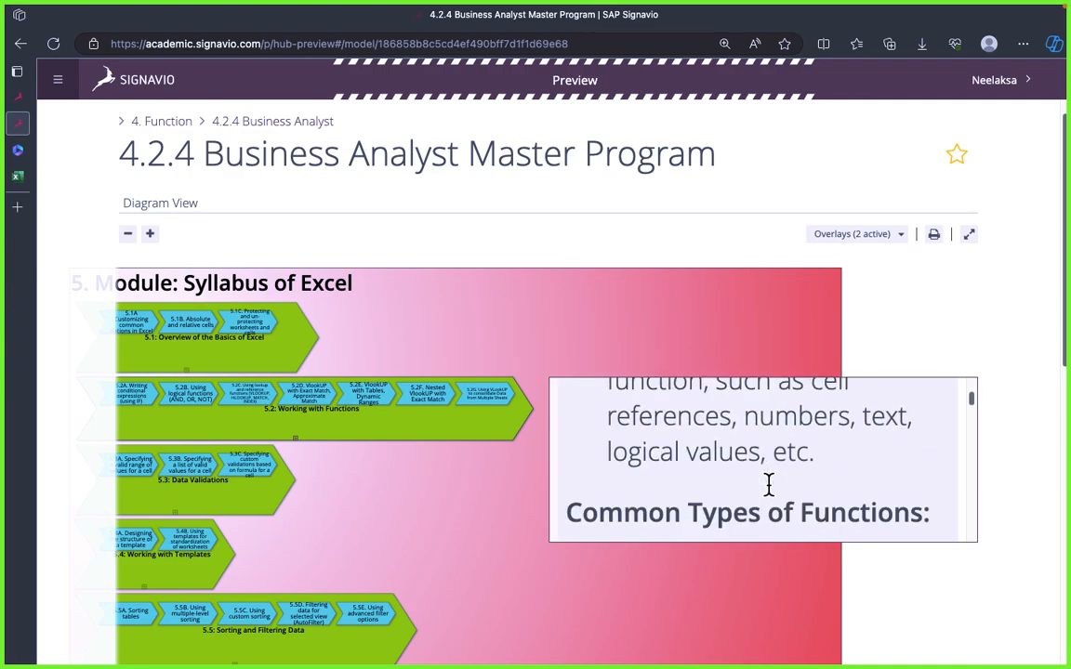
scroll(769, 483, "up", 10)
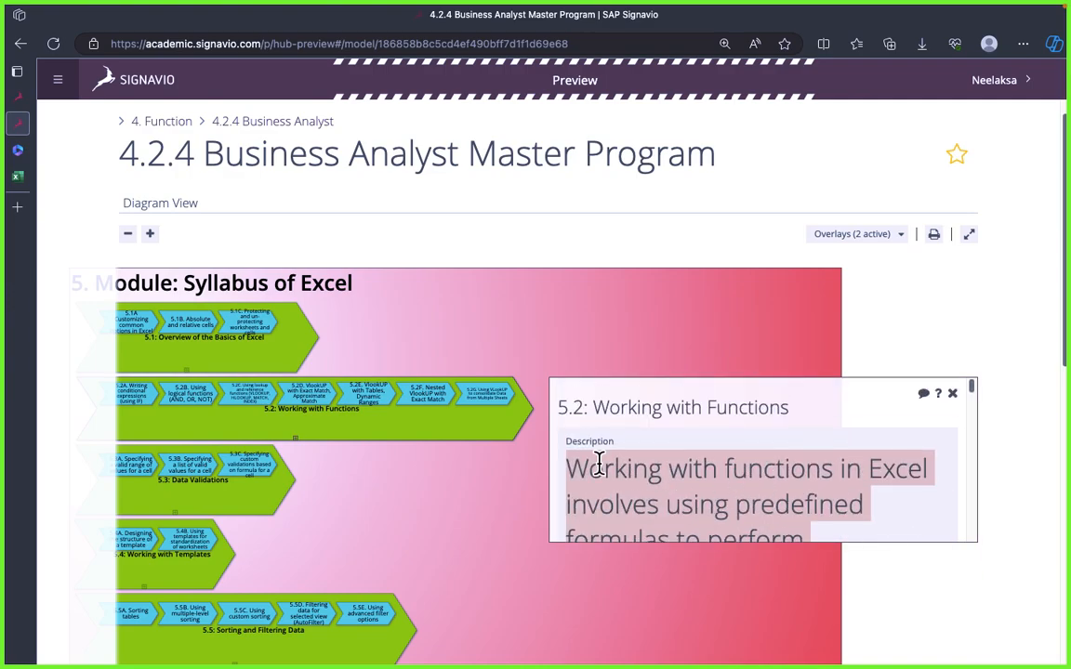
left_click(581, 462)
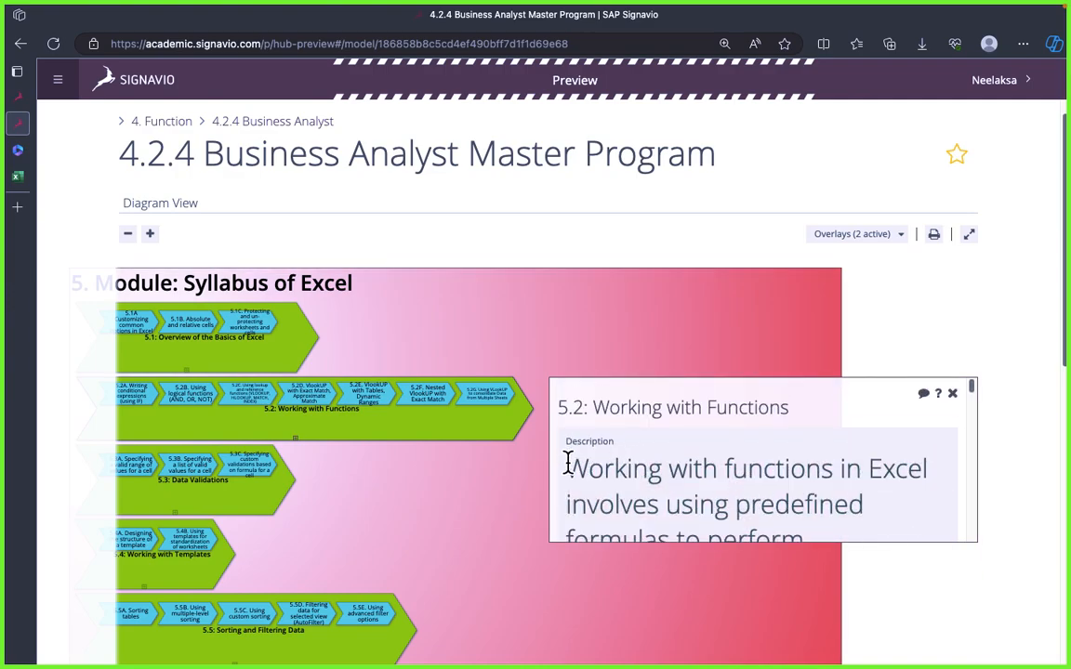
left_click_drag(568, 463, 750, 514)
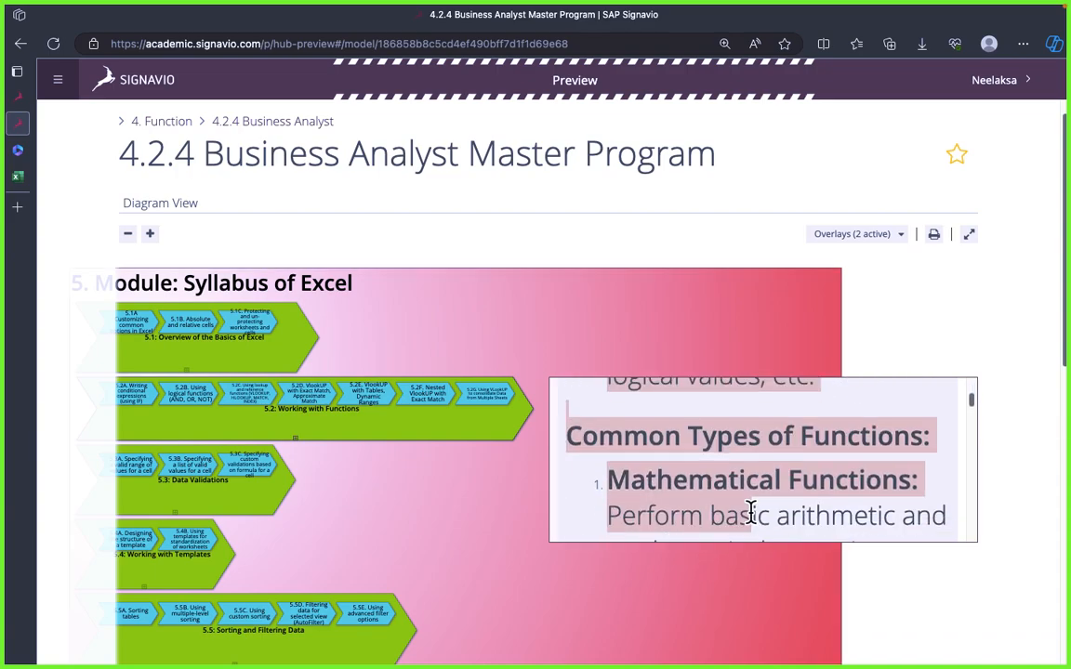
scroll(761, 455, "up", 8)
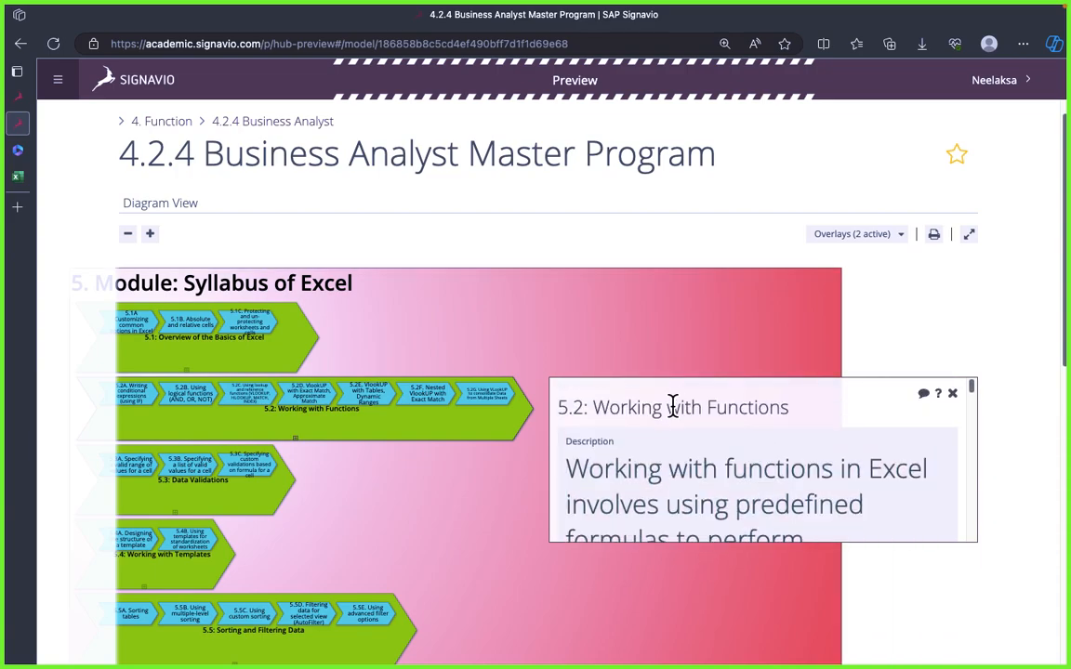
triple_click(673, 406)
Step: Switch to the draw.io diagram of Module 5.1 and move the Slack huddle bar away from the page tabs
key("super+Tab")
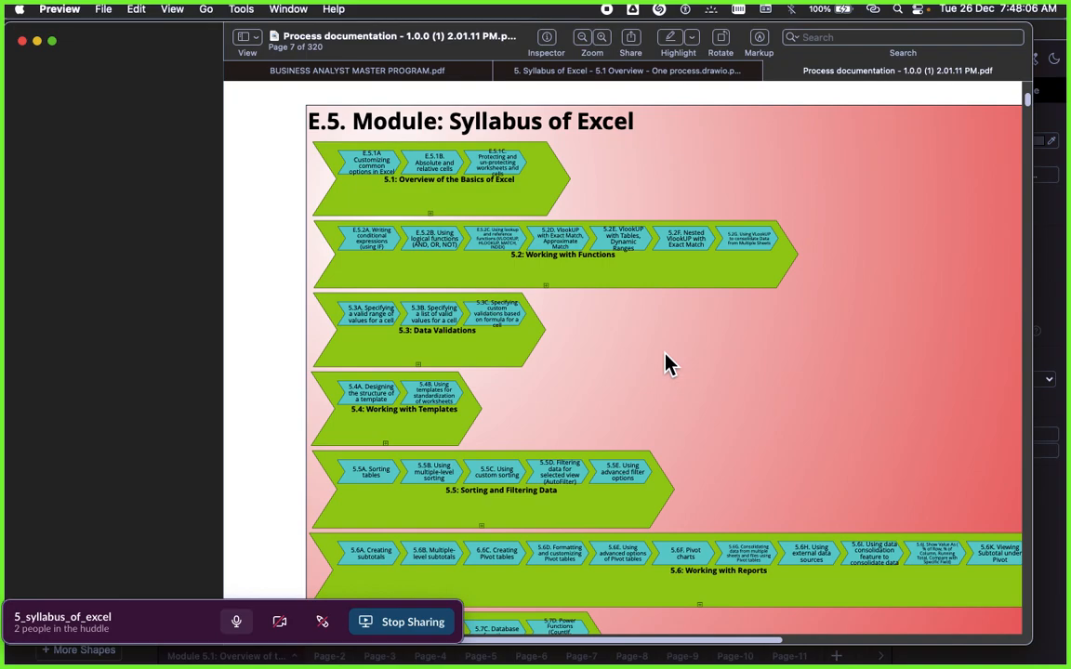
key("super+Tab")
key("super+Tab")
key("super+Tab")
key("super+Tab")
key("super+Tab")
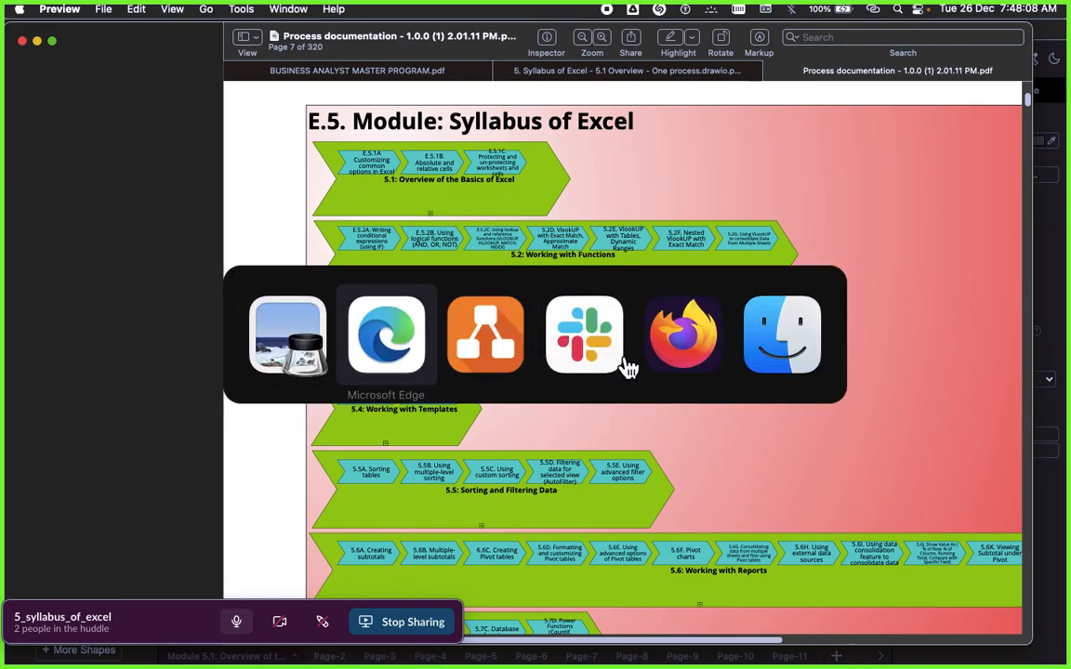
key("super+Tab")
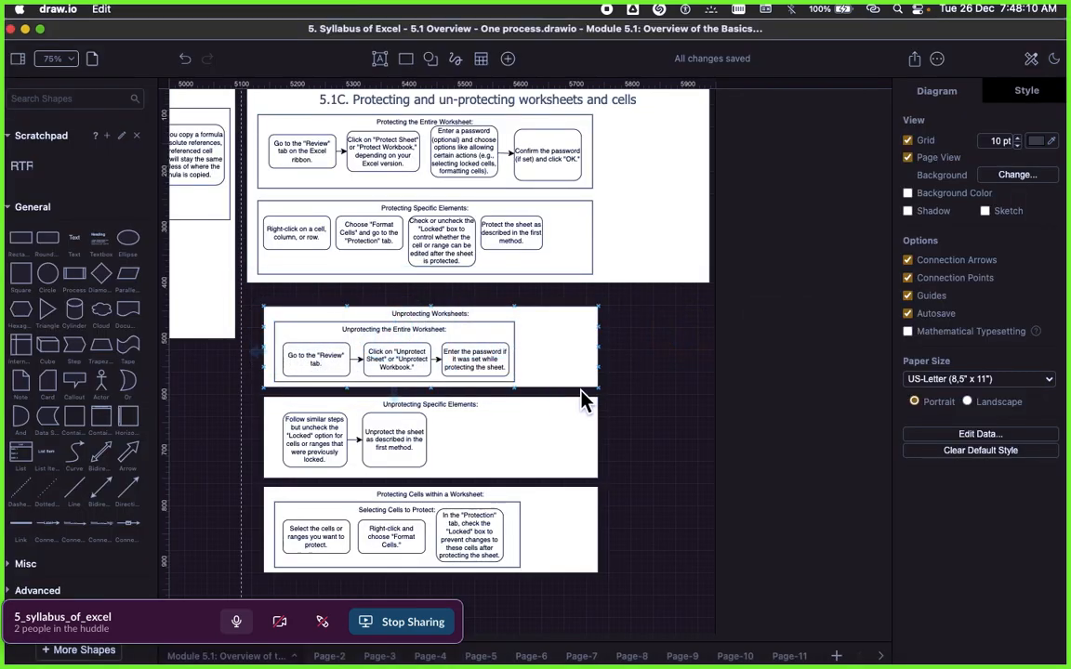
scroll(437, 455, "down", 3)
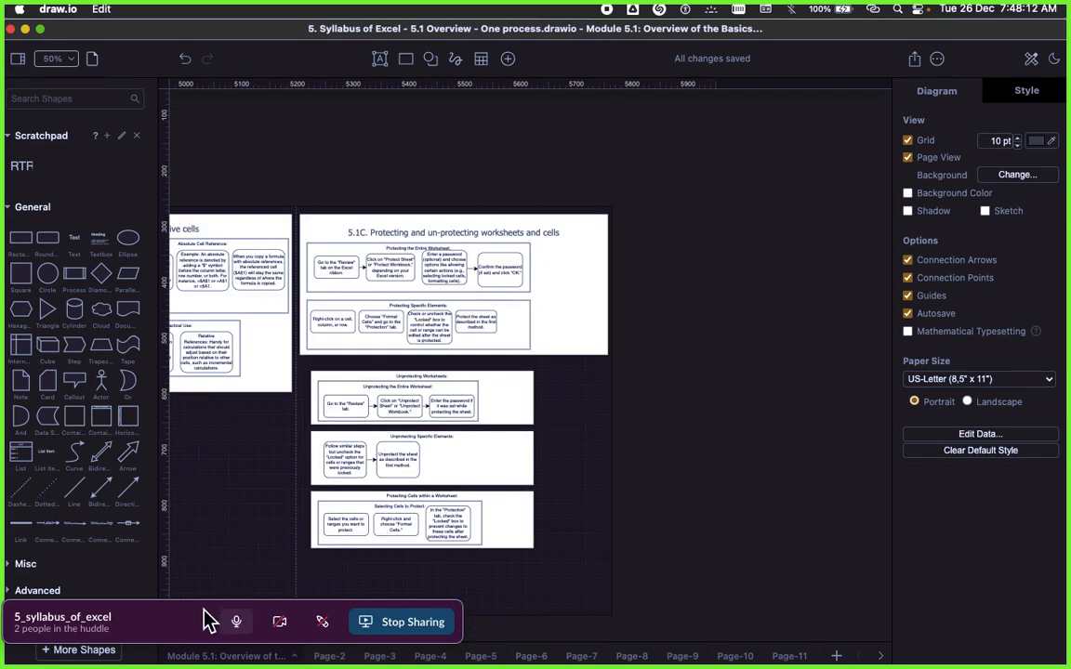
mouse_move(209, 616)
left_mouse_down()
mouse_move(492, 544)
mouse_move(693, 431)
left_mouse_up()
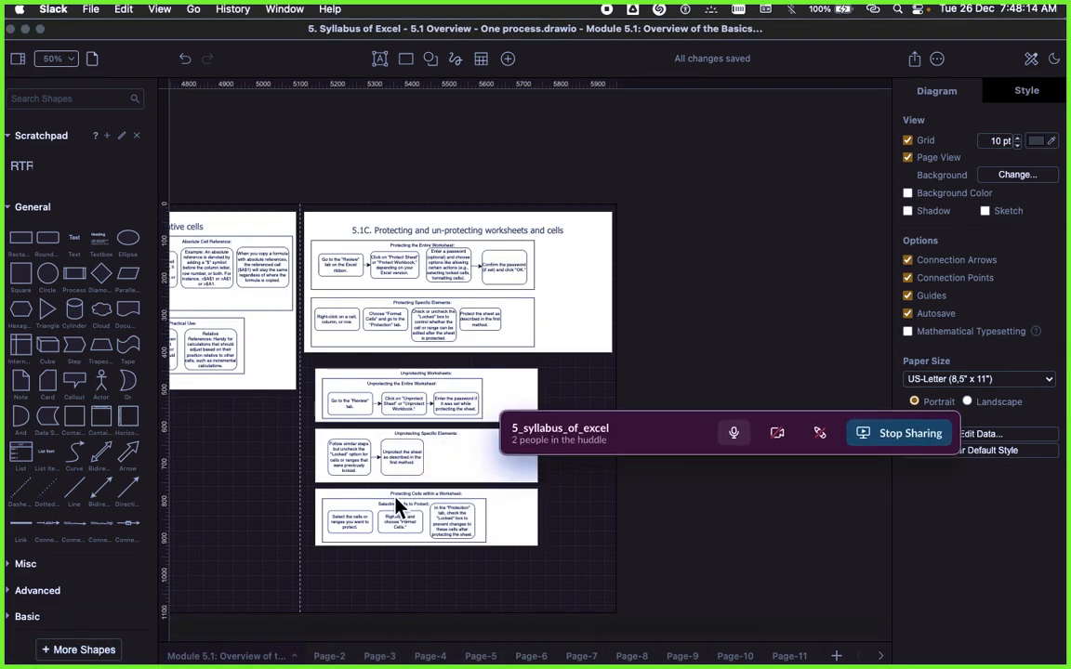
Step: Review the Module 5.1 page layout, from the Workbook frames through the 5.1A, 5.1B and 5.1C frames
scroll(338, 458, "up", 4)
scroll(338, 458, "down", 3)
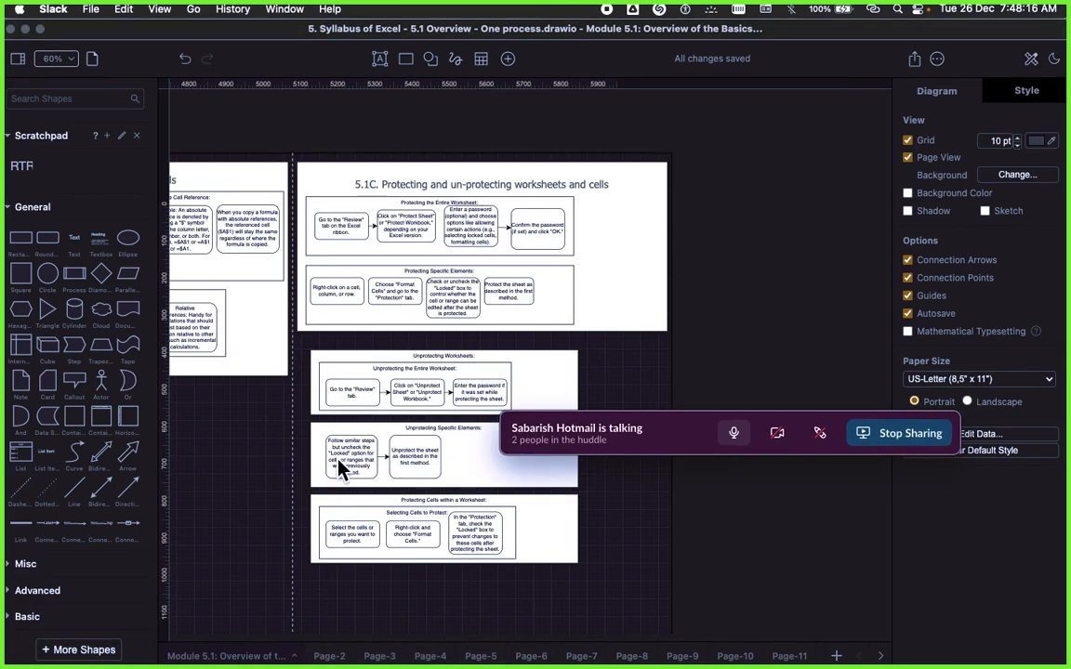
scroll(391, 452, "left", 3)
scroll(418, 459, "left", 5)
scroll(442, 462, "up", 4)
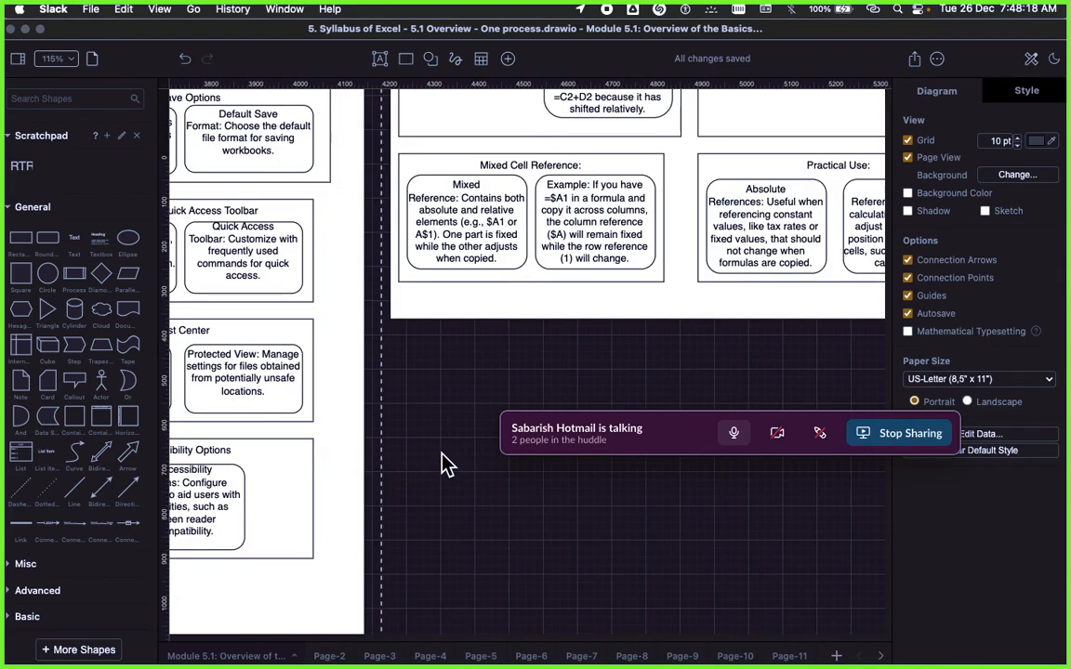
scroll(443, 462, "down", 6)
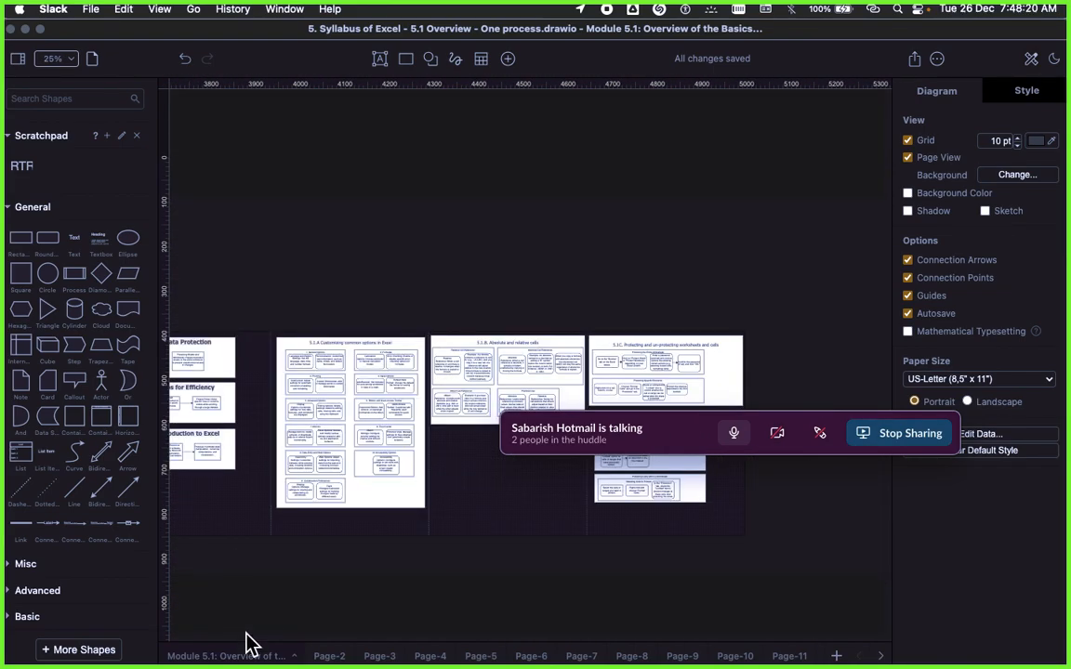
scroll(372, 465, "right", 5)
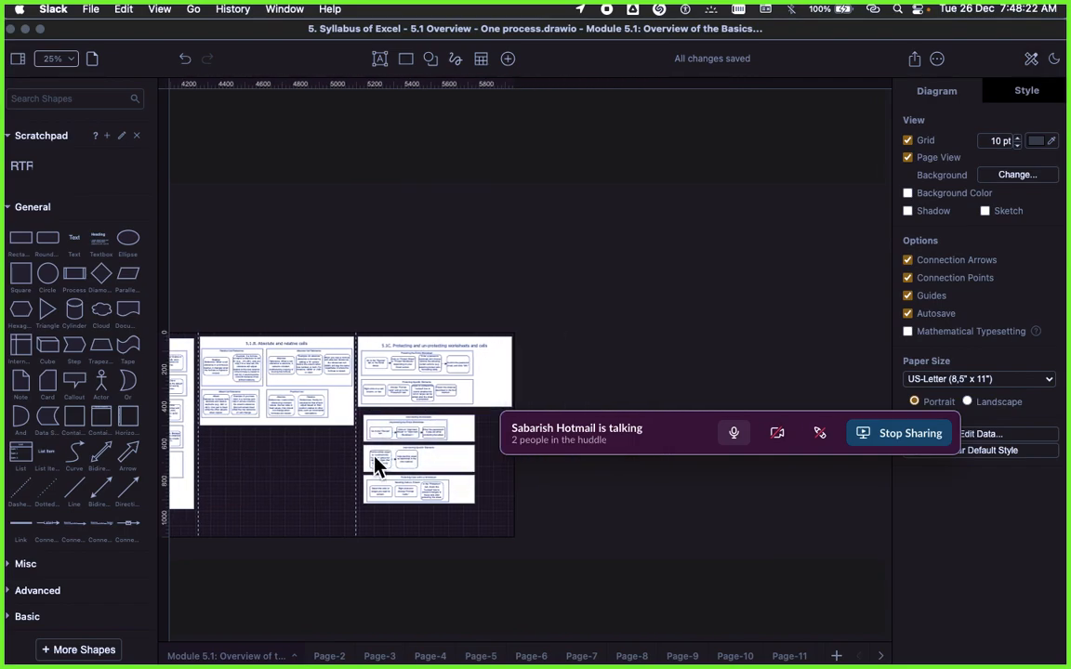
scroll(382, 444, "left", 4)
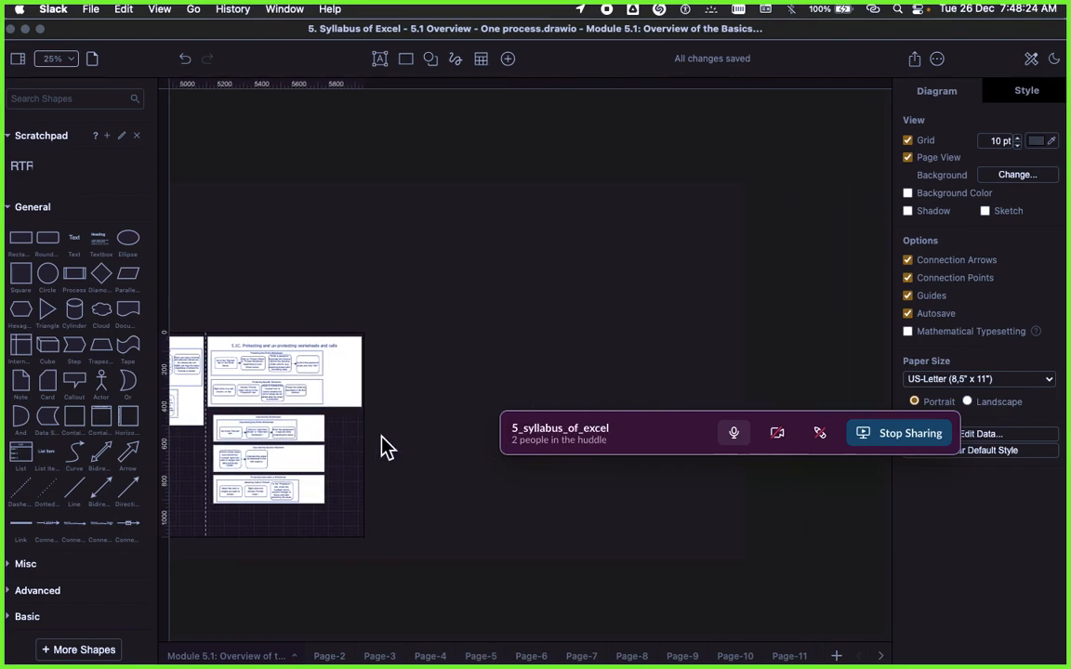
scroll(450, 440, "left", 12)
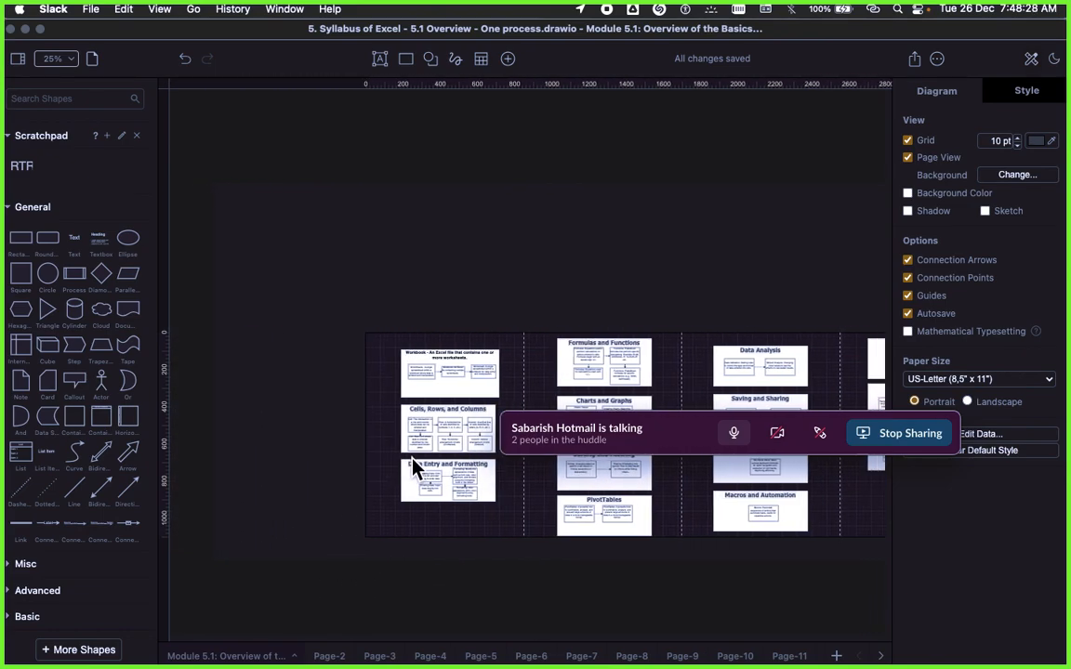
scroll(411, 466, "right", 5)
scroll(612, 370, "right", 8)
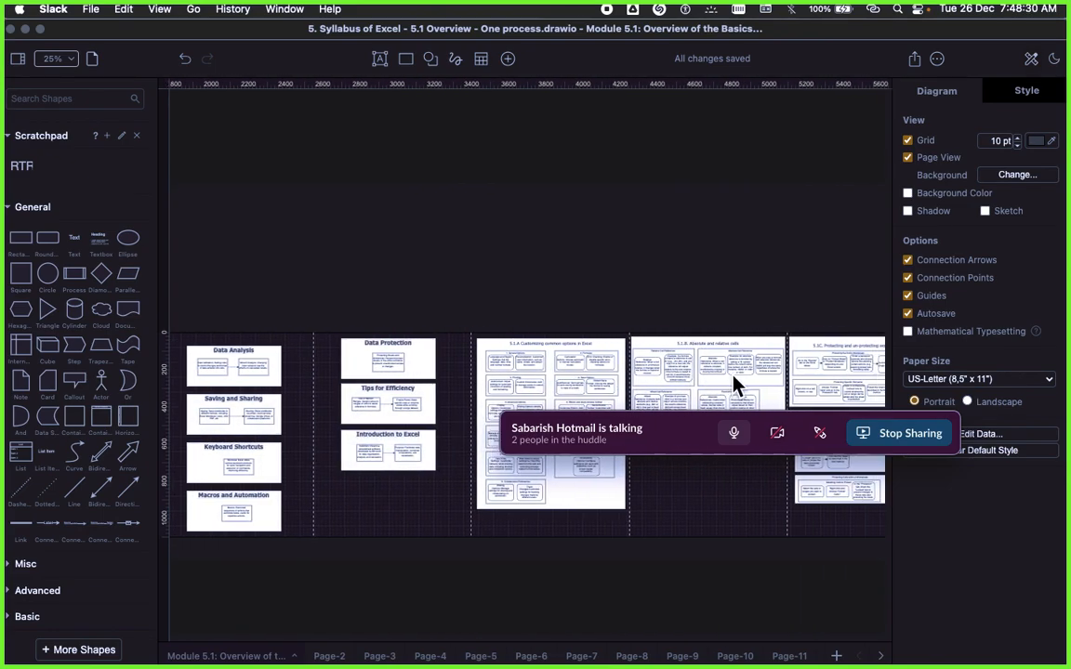
scroll(651, 413, "right", 5)
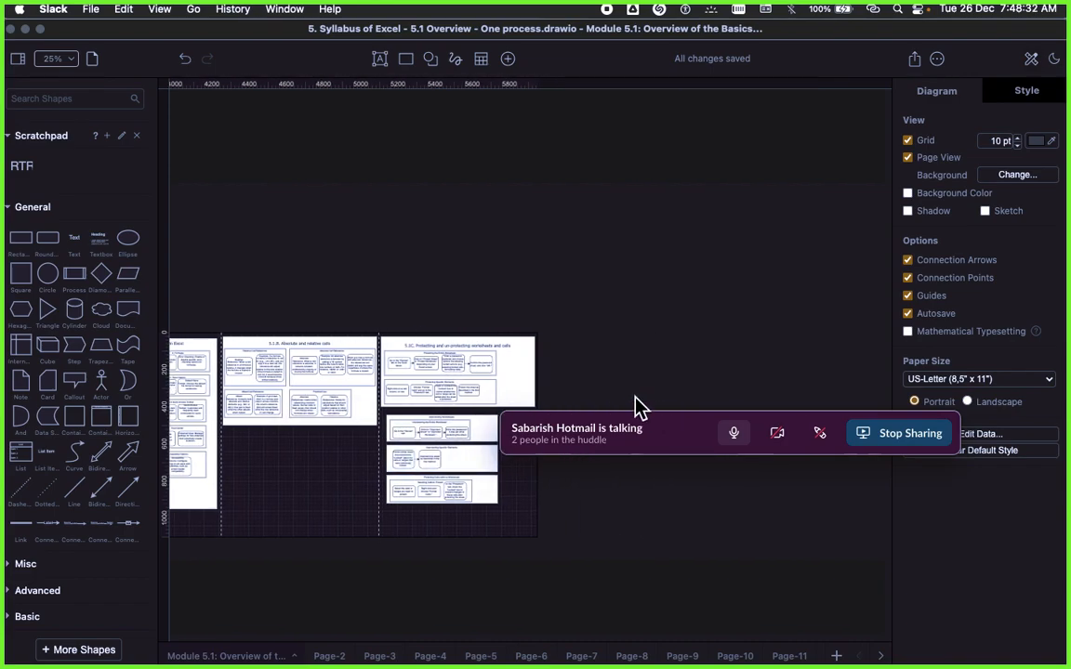
scroll(317, 394, "left", 10)
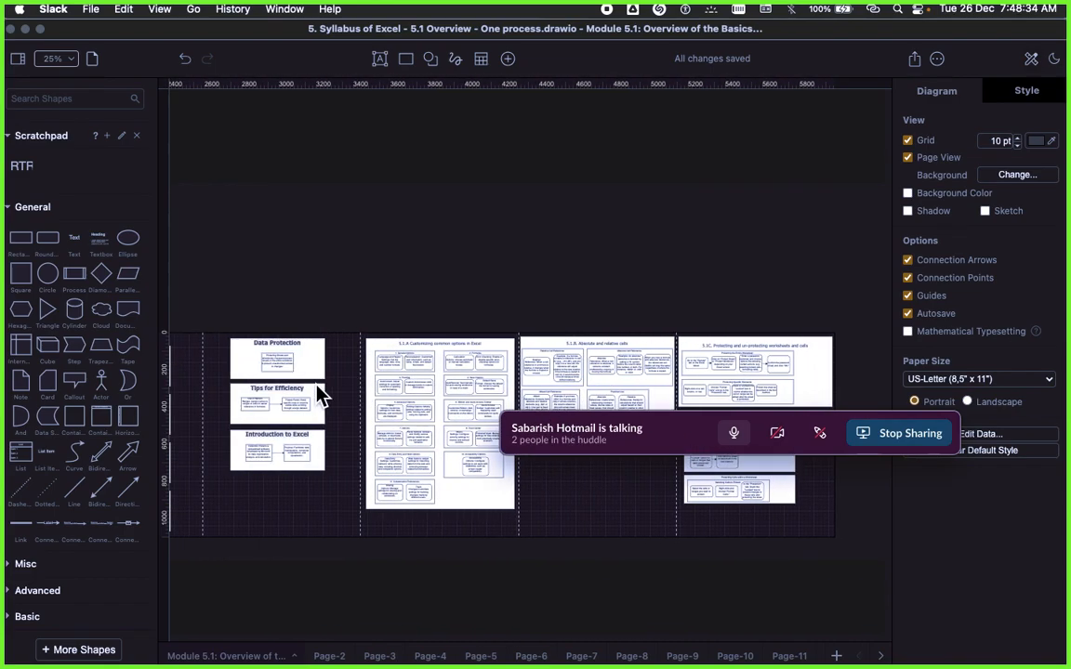
scroll(317, 394, "left", 1)
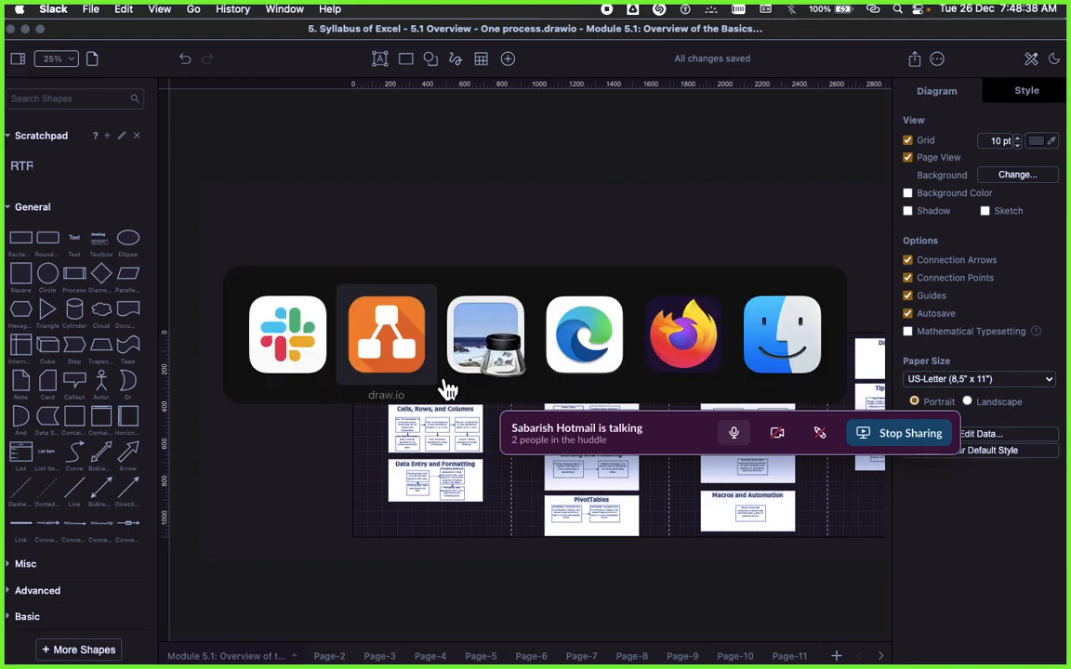
Step: Cycle through the open applications to switch away from the draw.io diagram
key("super+Tab")
key("super+Tab")
key("super+Tab")
key("super+Tab")
key("super+Tab")
key("super+Tab")
key("super+Tab")
key("super+Tab")
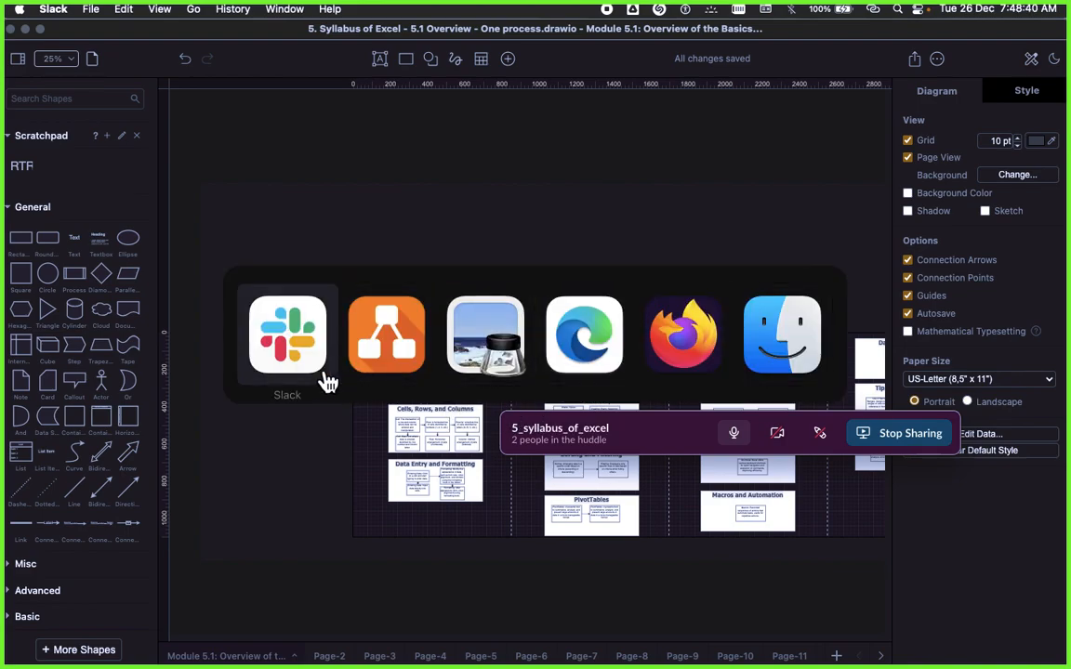
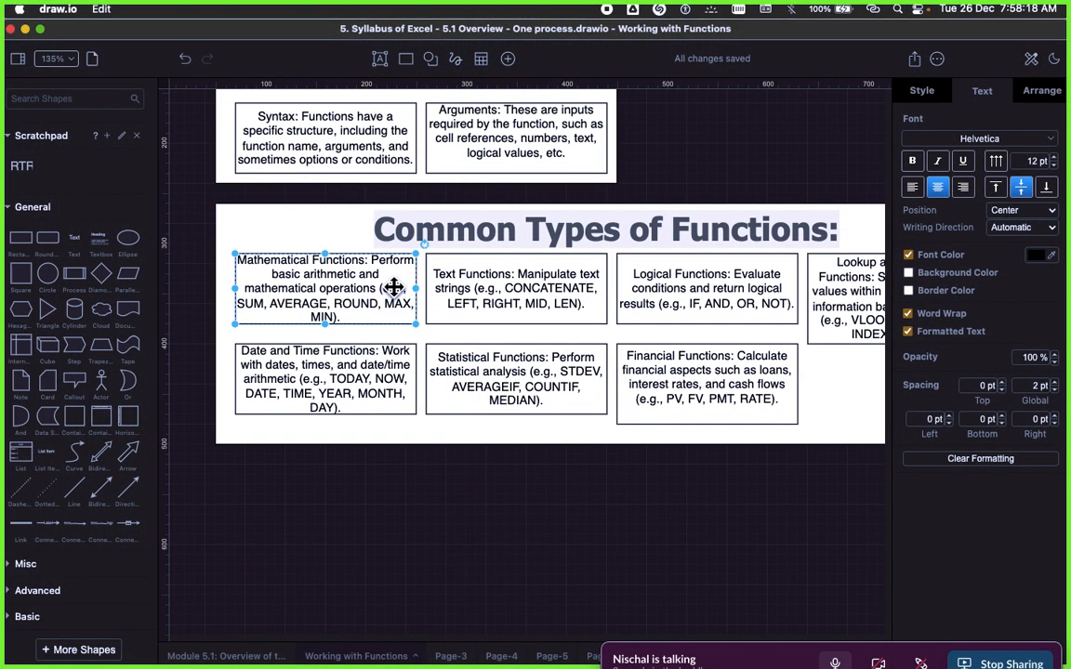
scroll(394, 288, "up", 2)
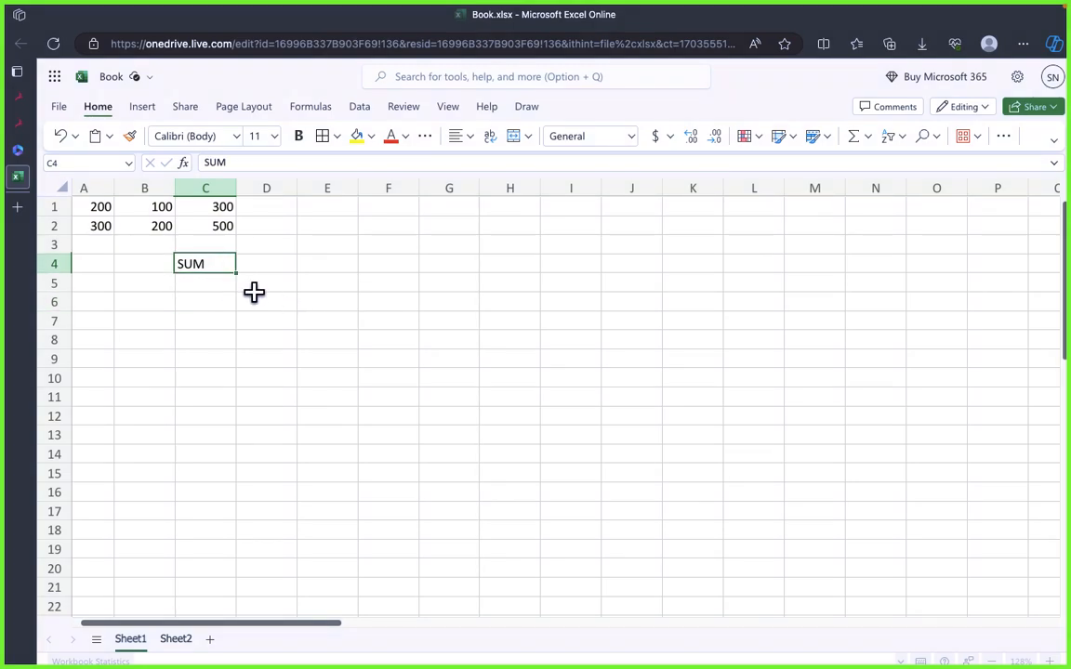
left_click(222, 303)
left_click(209, 248)
left_click(210, 266)
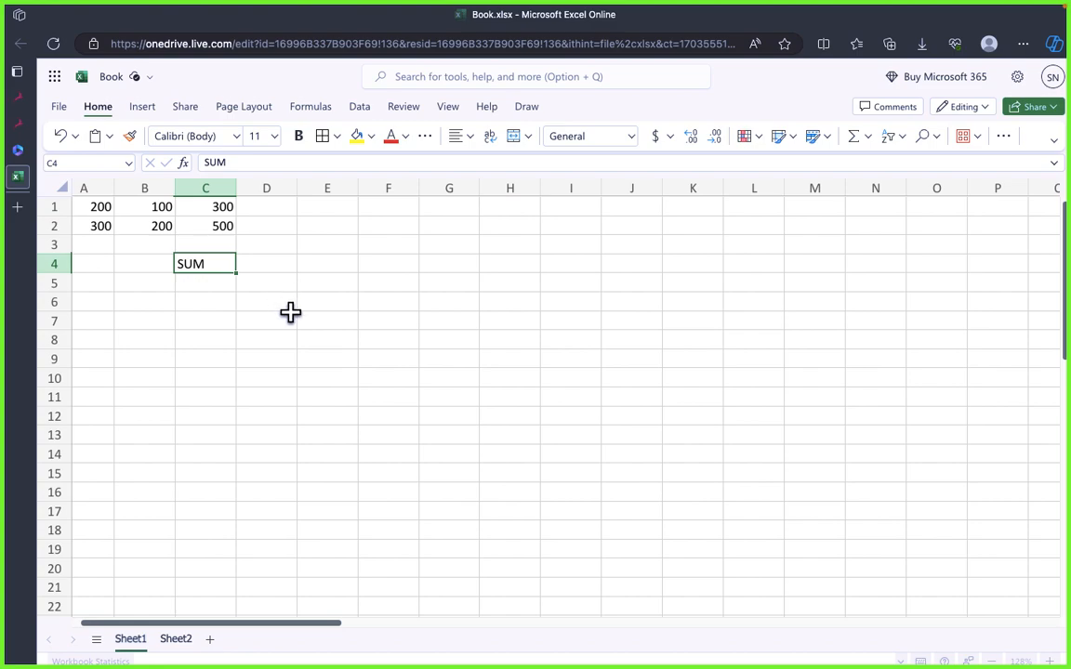
left_click(265, 299)
left_click(199, 271)
left_click(210, 298)
left_click(208, 267)
left_click(213, 298)
left_click(207, 264)
left_click(212, 298)
left_click(212, 269)
left_click(210, 289)
left_click(212, 264)
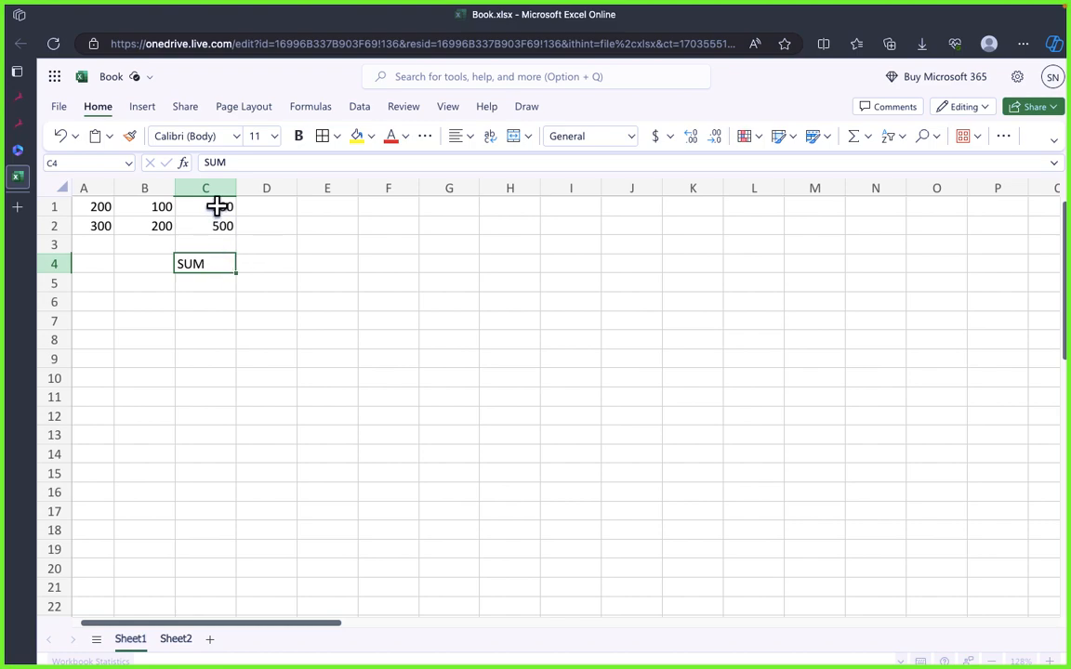
left_click_drag(215, 206, 218, 220)
left_click(282, 296)
Step: Turn the text in cell C4 into the start of a SUM function, choosing SUM from the suggested functions
left_click(207, 267)
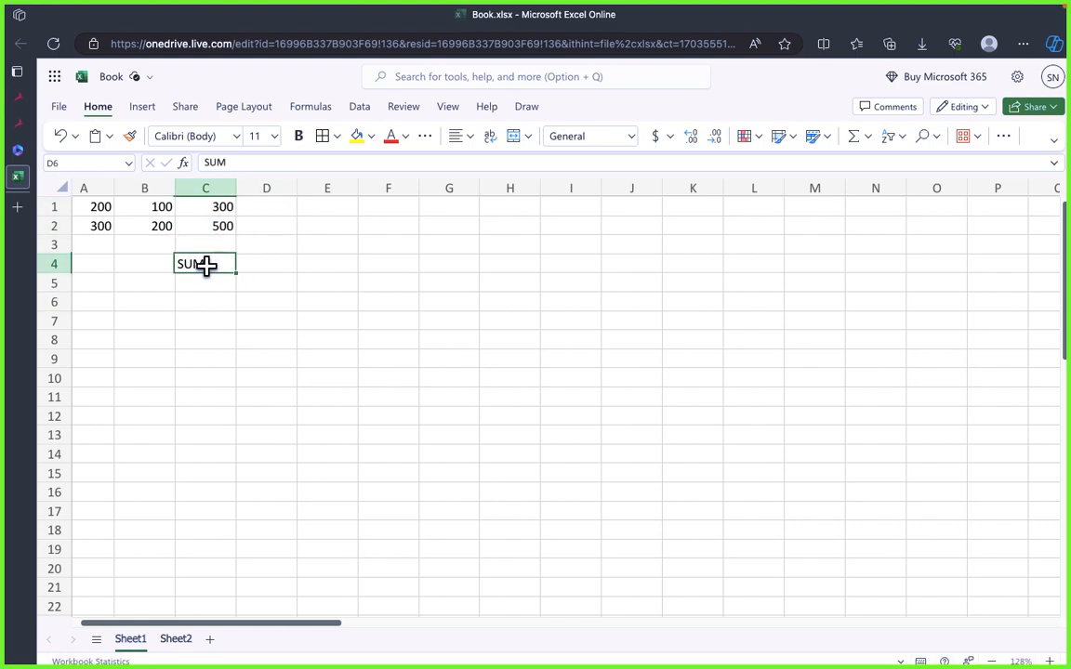
double_click(210, 266)
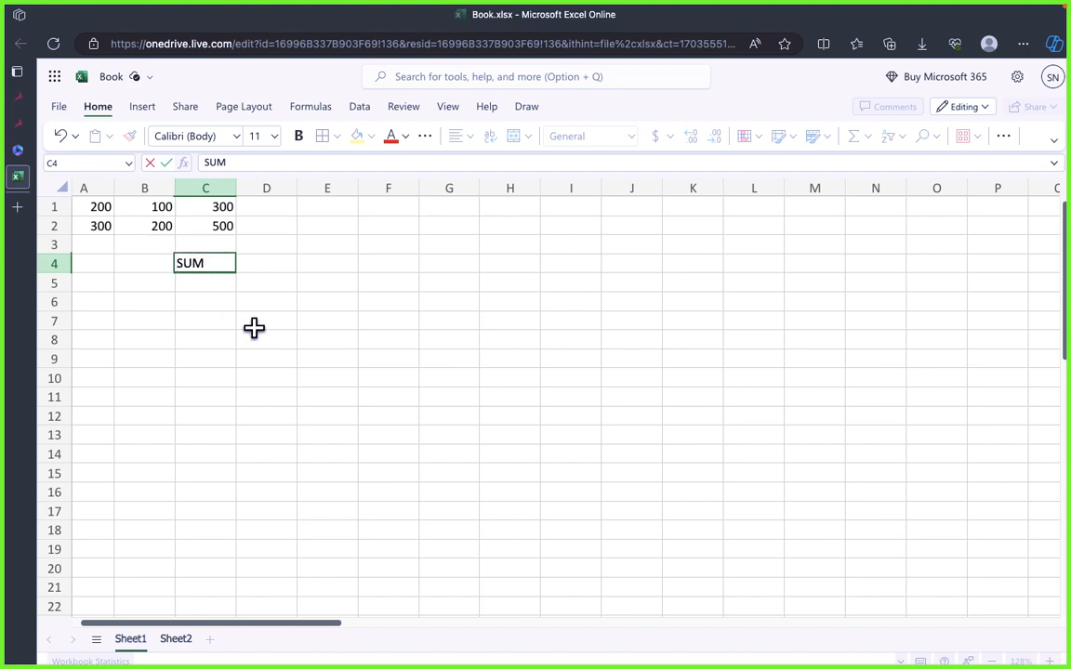
key("Home")
type("=")
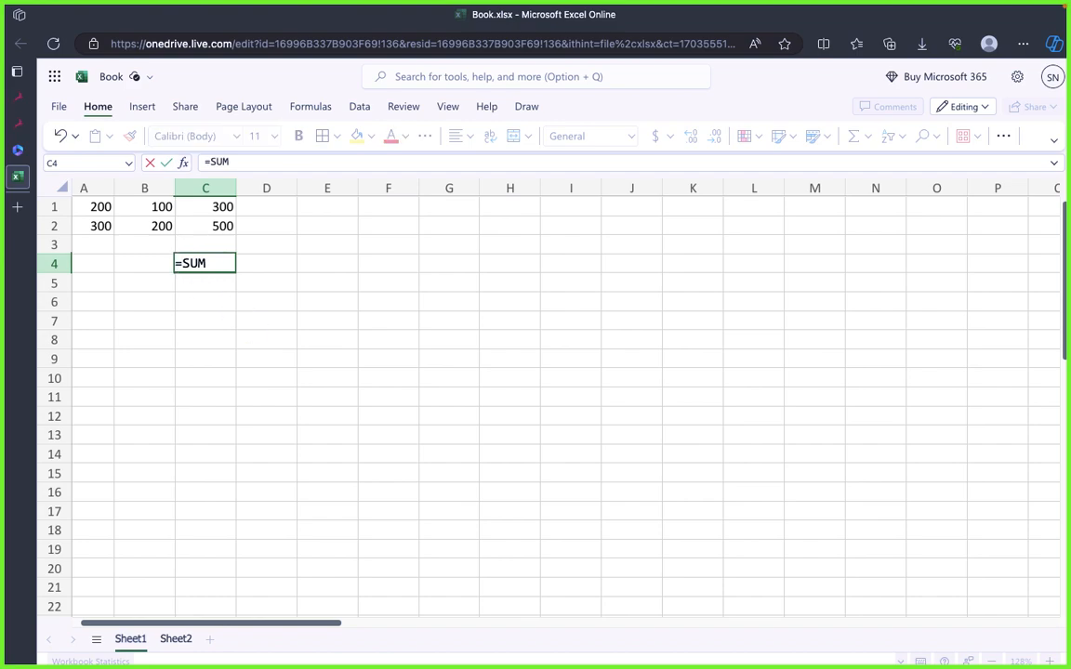
left_click(247, 282)
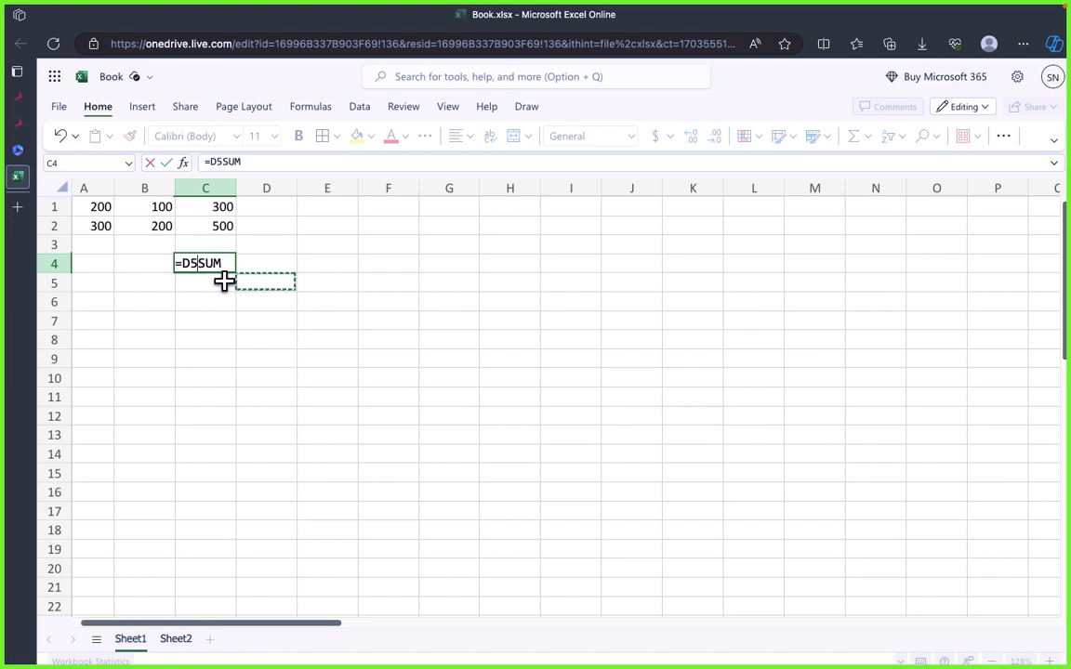
key("BackSpace")
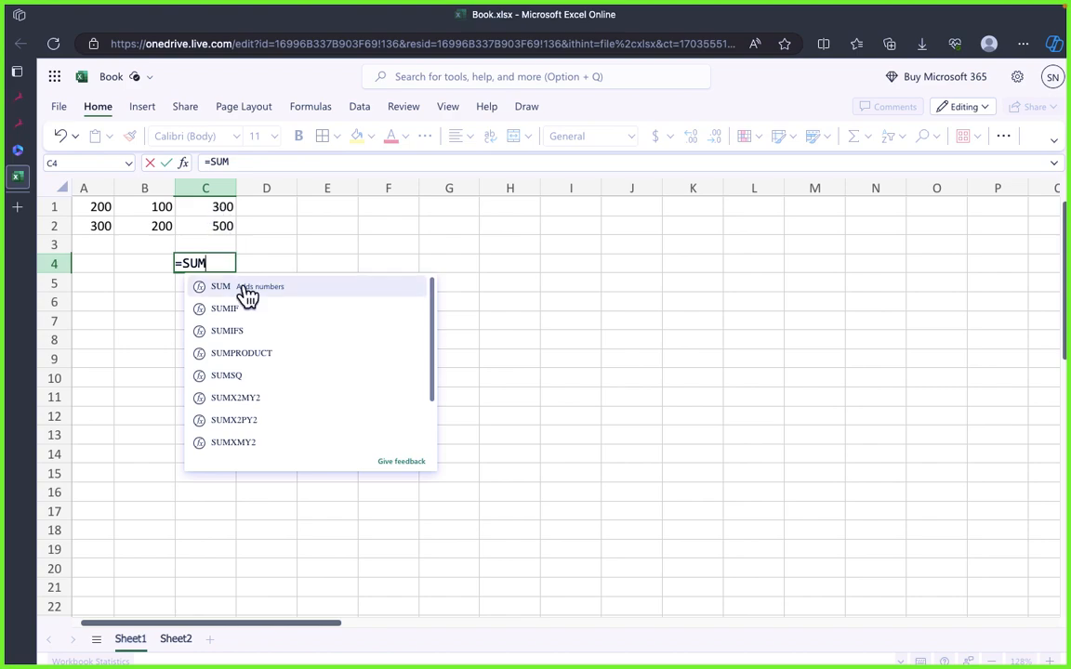
left_click(244, 288)
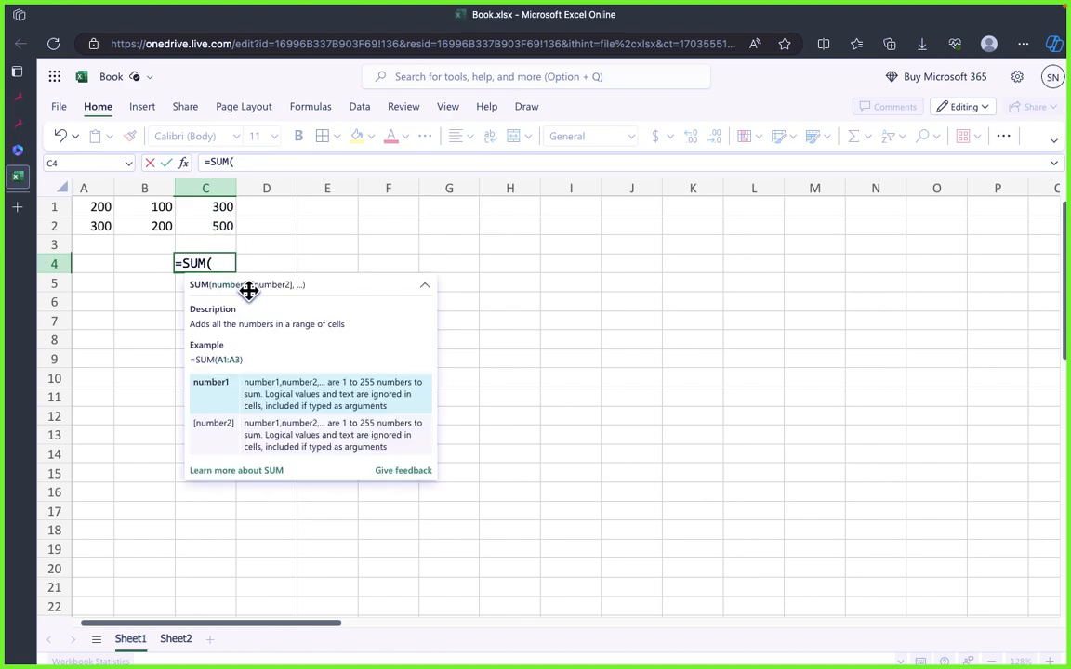
Step: Complete the formula in C4 as =SUM(C1:C2), picking both cells as the range ends
left_click(210, 207)
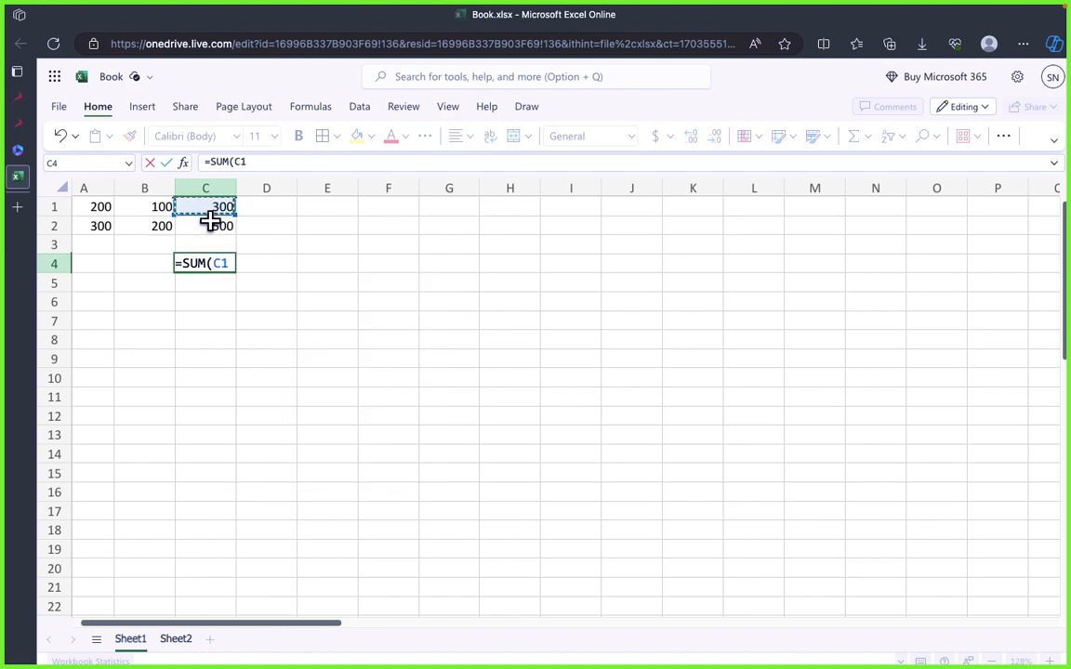
type(":")
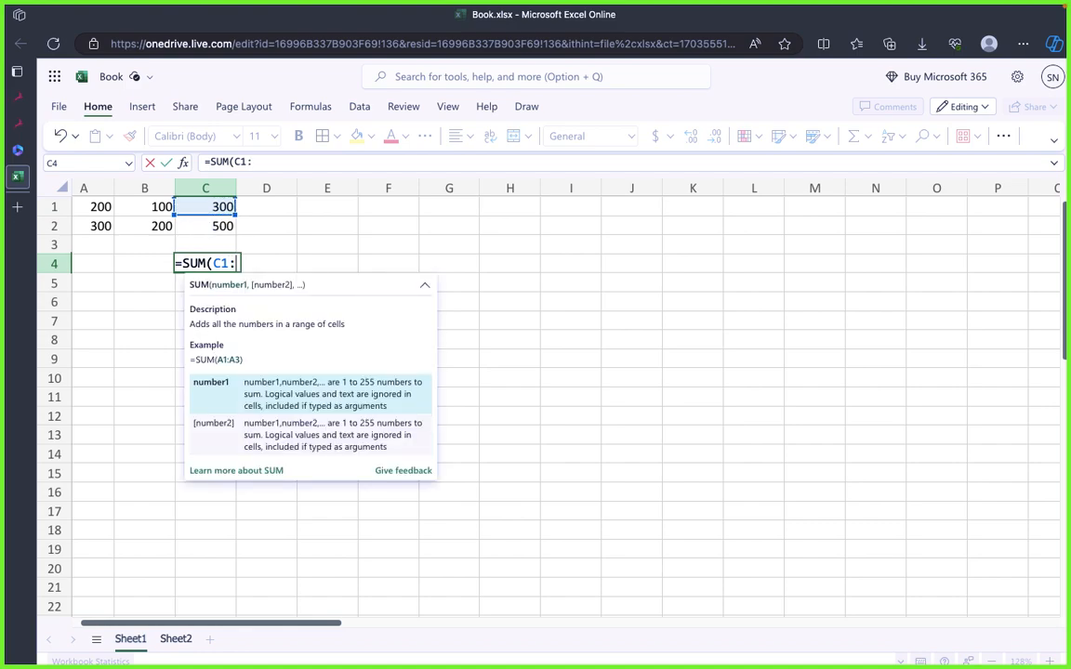
left_click(208, 229)
type(")")
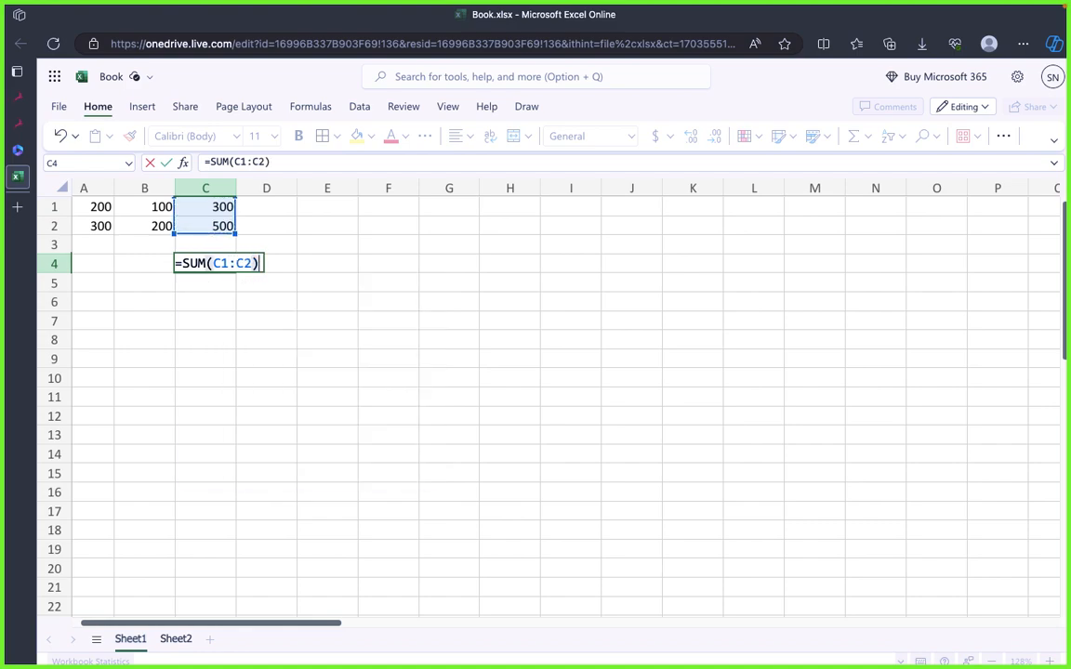
key("Return")
left_click(220, 264)
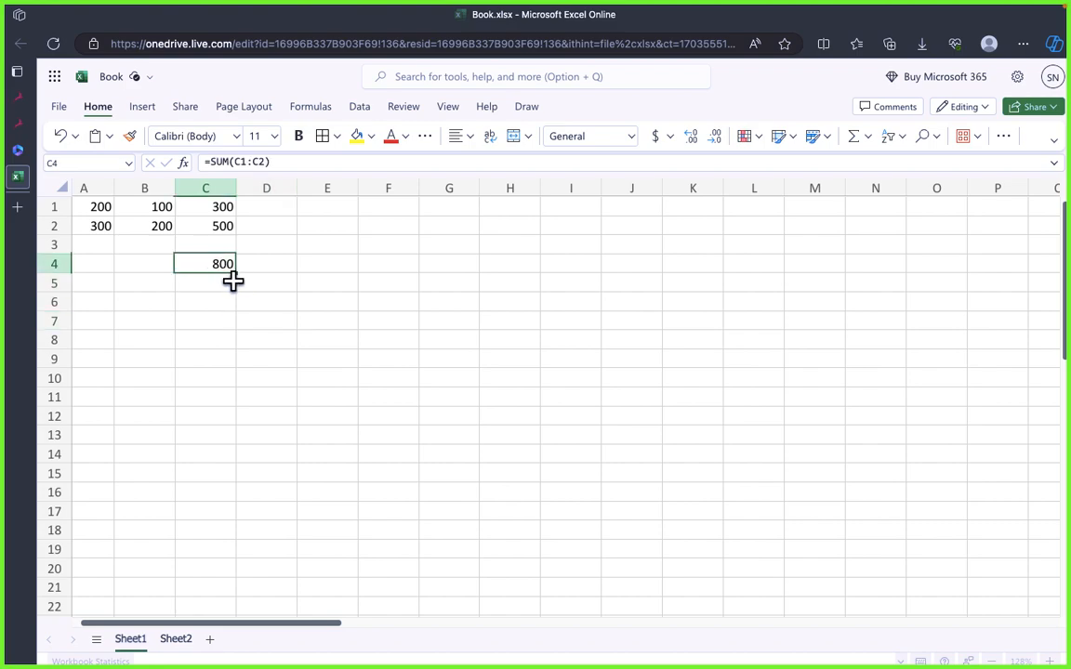
Step: Examine the formula in C4 and the cell range it adds up
left_click(280, 163)
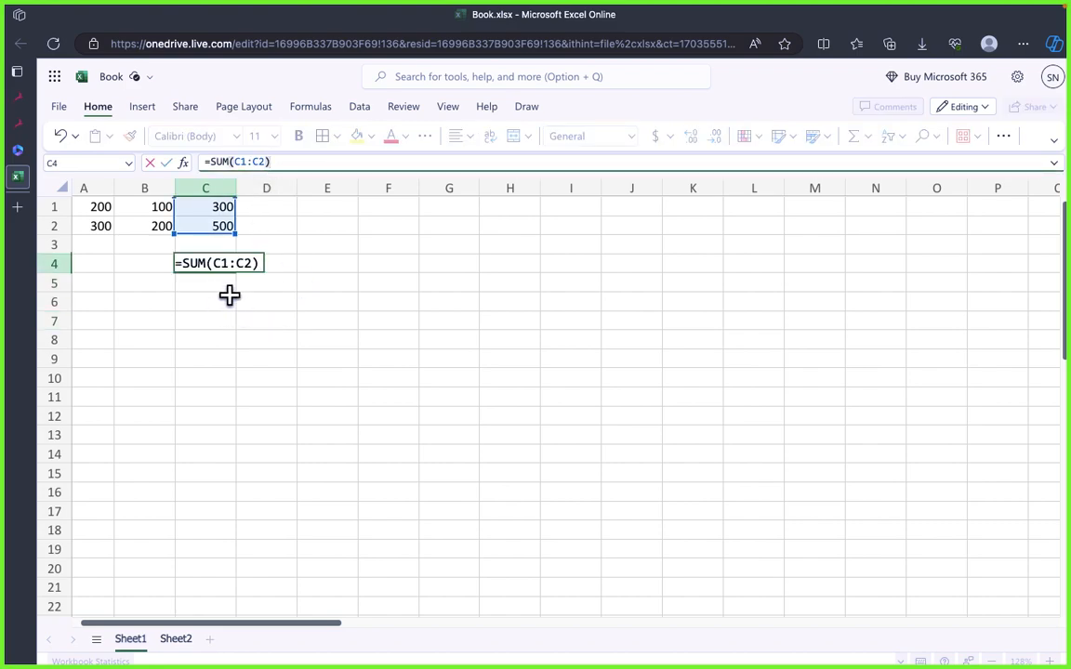
left_click(261, 321)
left_click(222, 268)
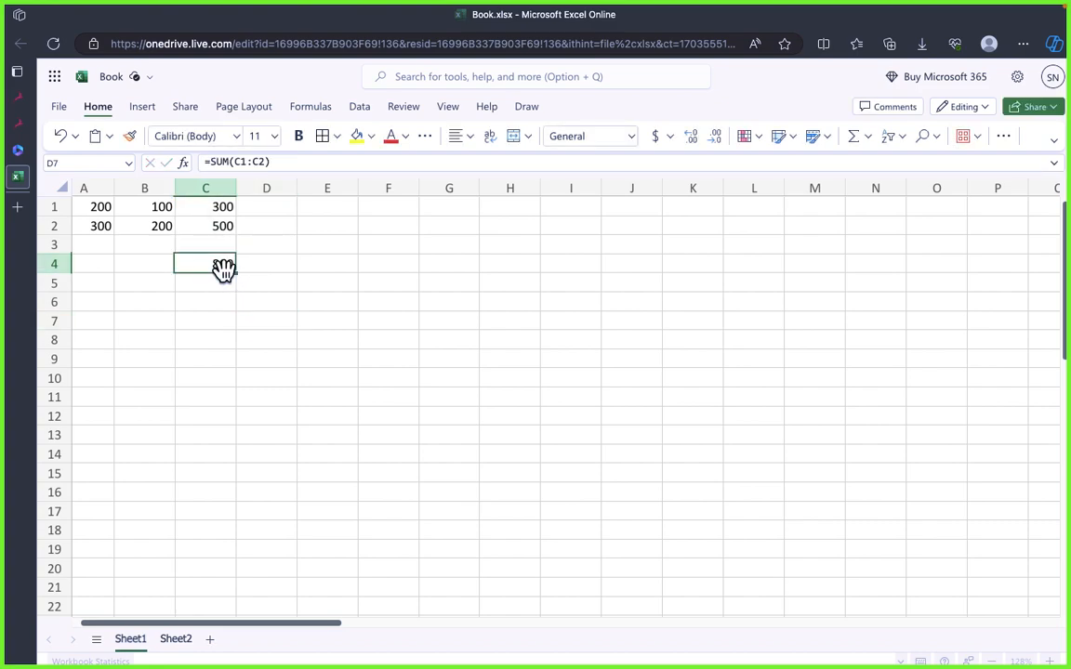
left_click(289, 285)
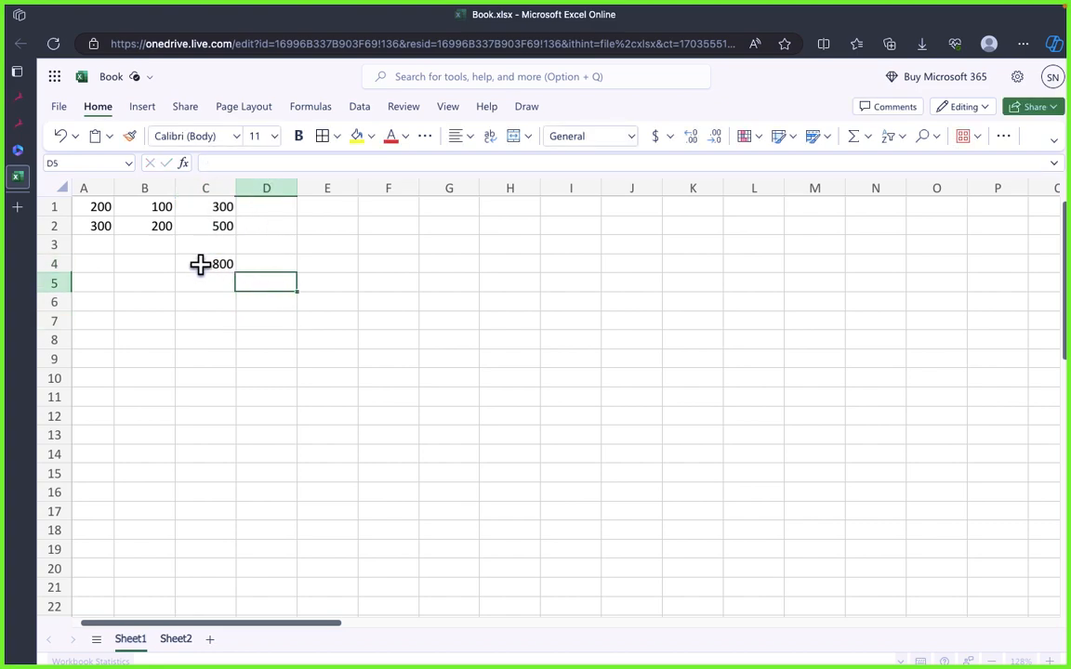
left_click(202, 265)
left_click(266, 321)
Step: Cut the SUM formula from cell C4 and paste it into cell C6
left_click(206, 270)
key("ctrl+c")
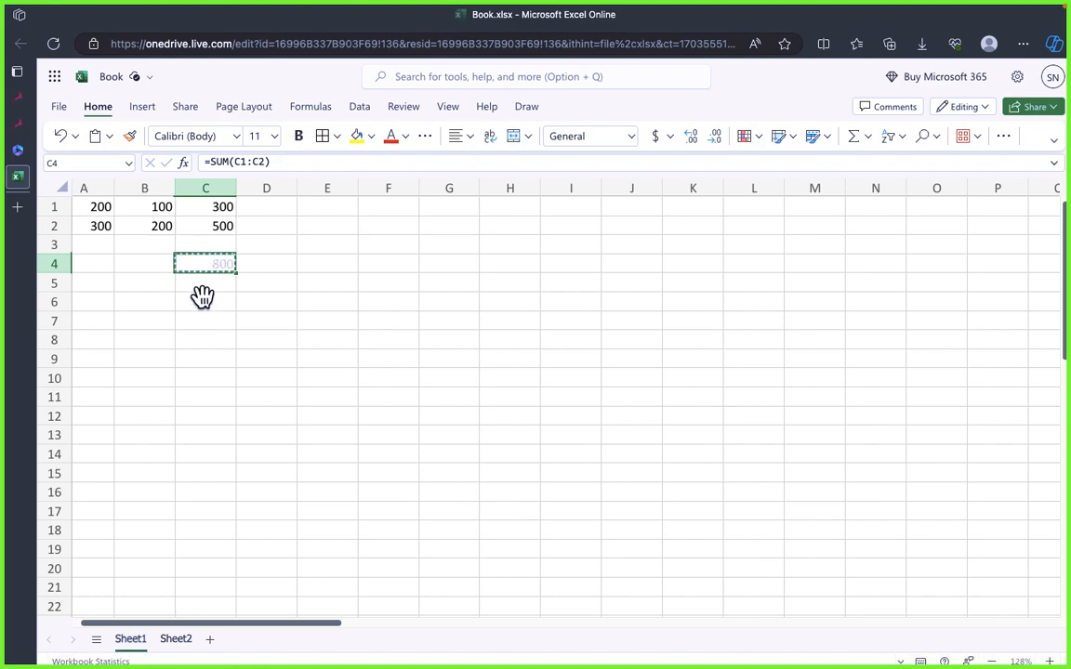
left_click(201, 307)
key("ctrl+v")
left_click(327, 391)
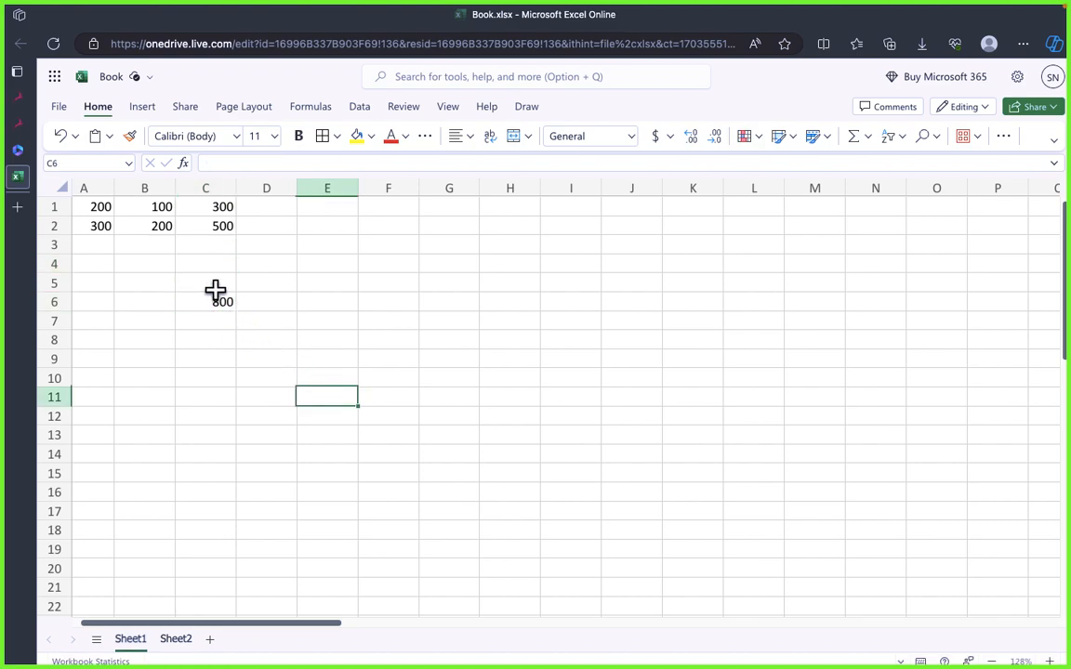
left_click(212, 300)
Step: Enter 100 in cell C3
left_click(210, 244)
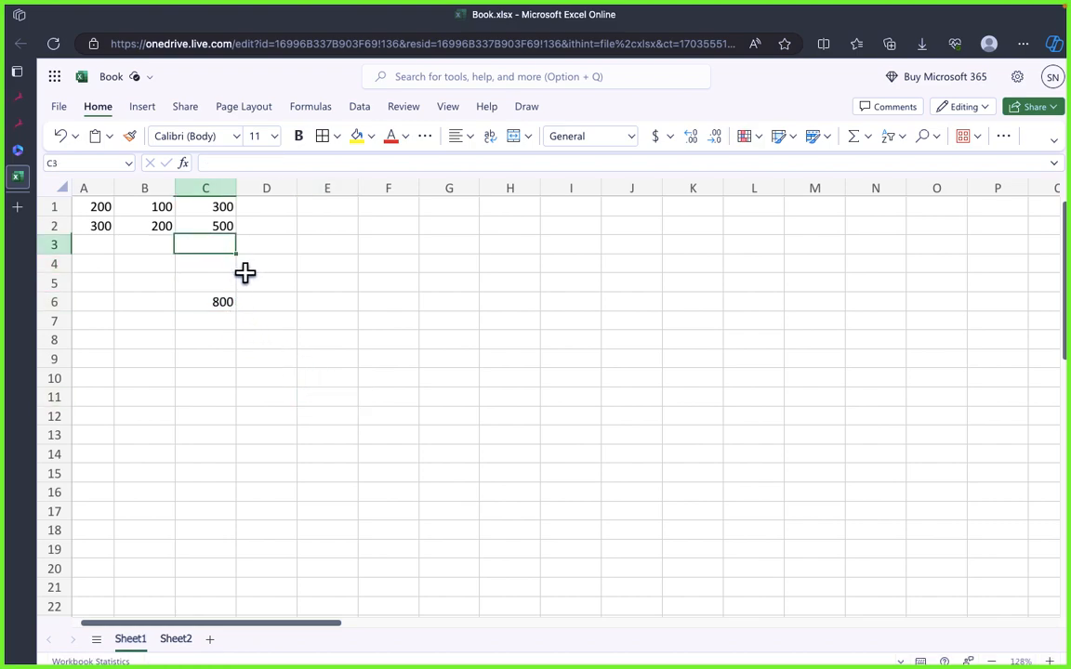
left_click(279, 273)
left_click(218, 247)
type("100")
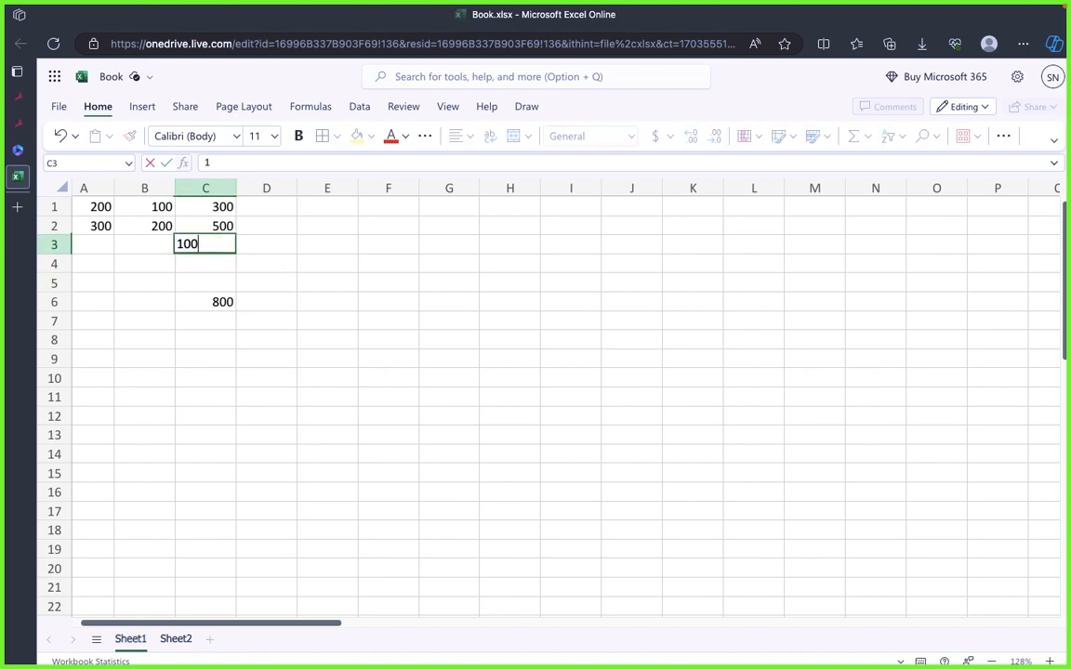
key("Return")
Step: Extend the range of the SUM formula in cell C6 to C1:C3
left_click(230, 300)
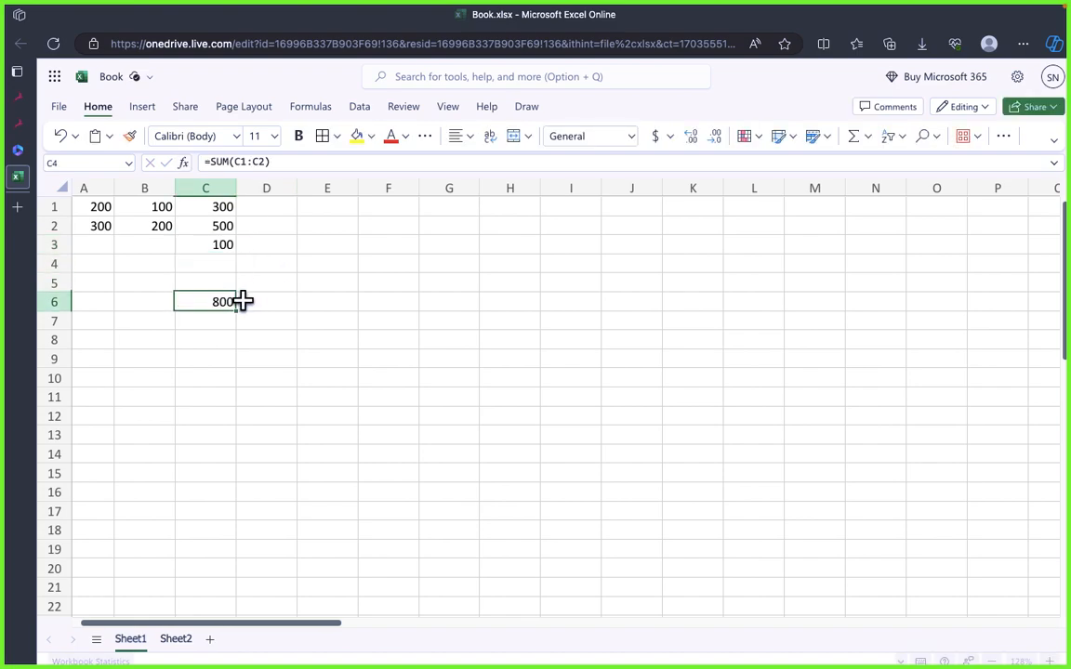
left_click(254, 162)
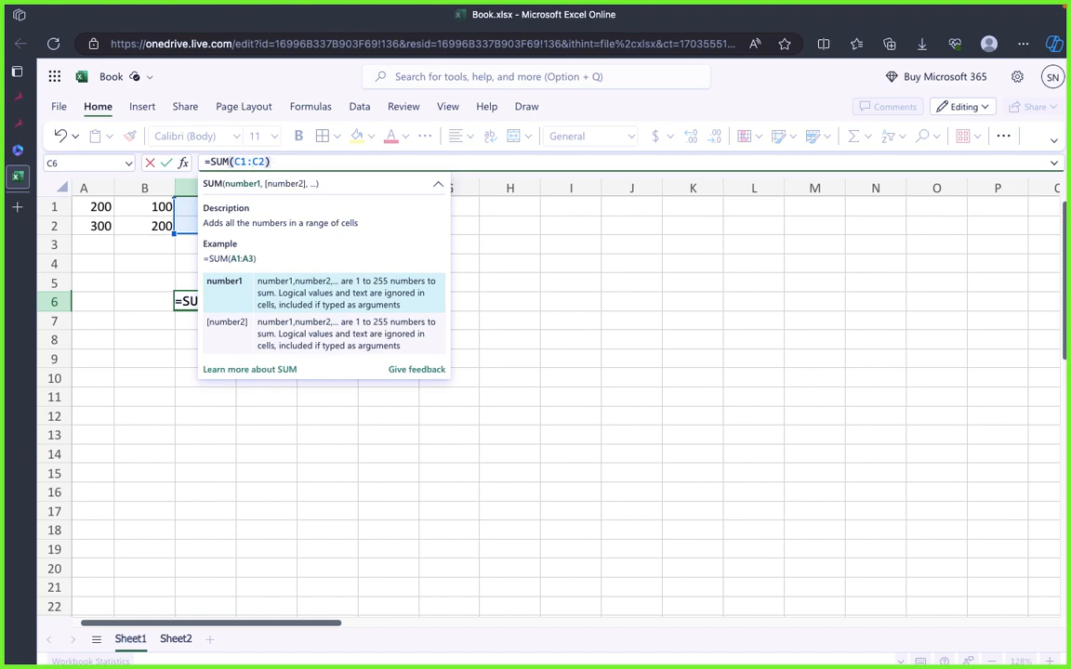
type("3")
key("Return")
left_click(383, 318)
left_click(232, 246)
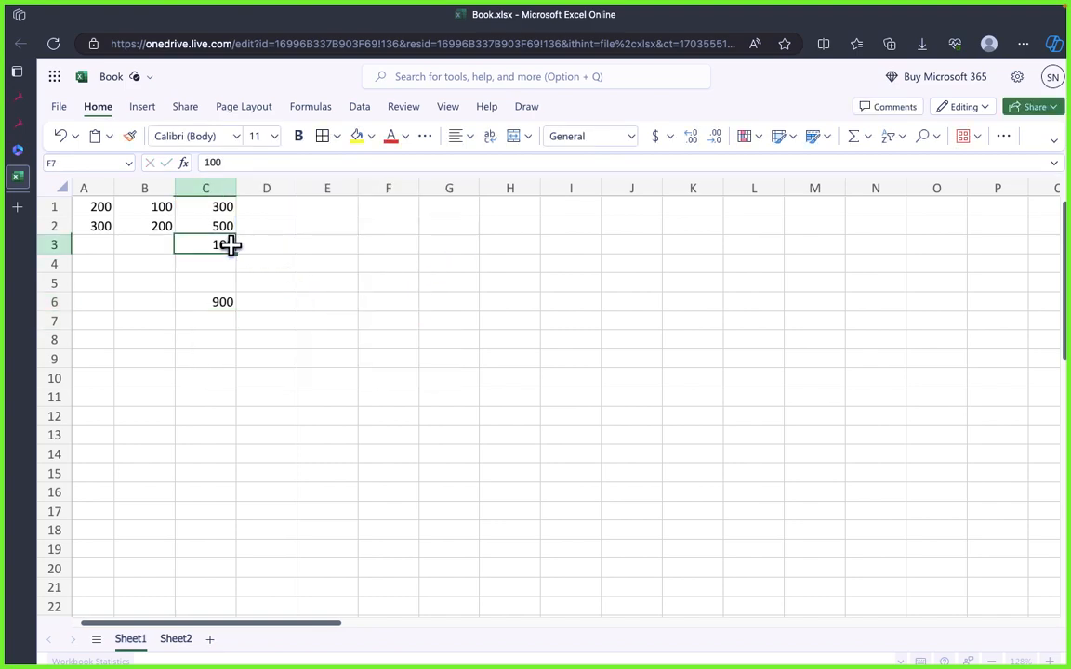
left_click(221, 305)
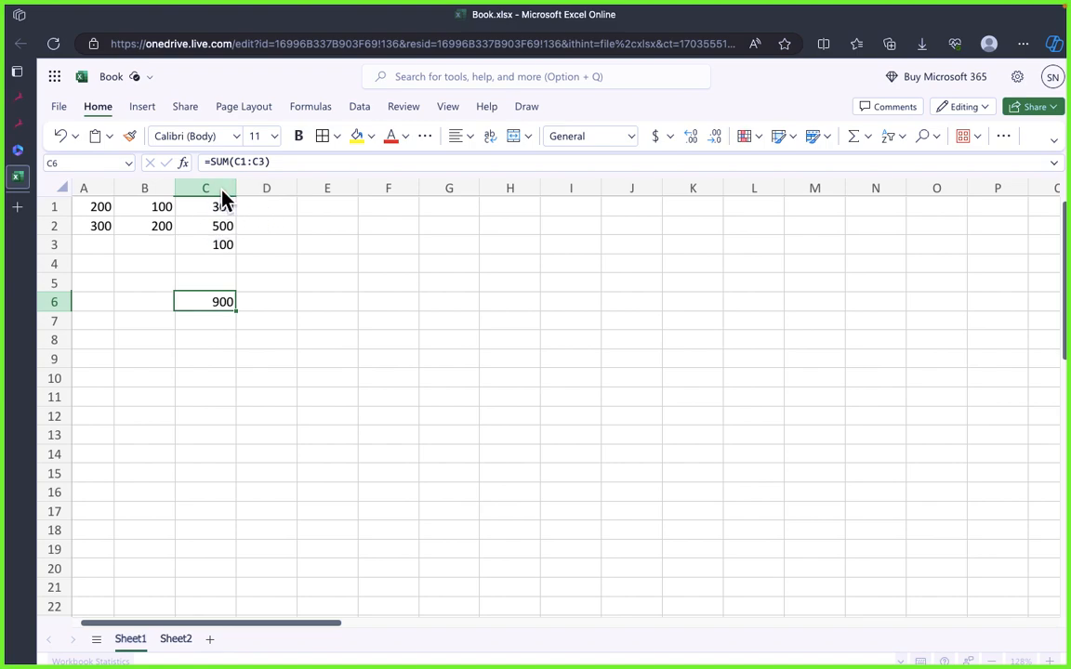
Step: Fill the empty cells above the sum with 200 in C4 and 300 in C5
left_click(372, 277)
left_click_drag(222, 209, 221, 287)
left_click(332, 305)
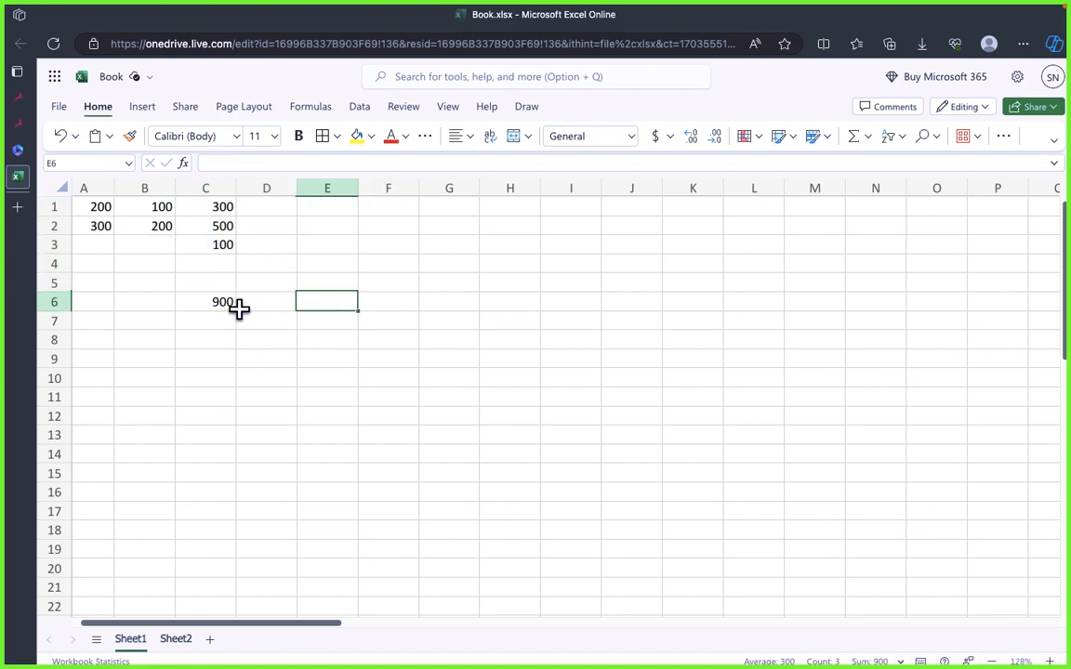
left_click(220, 263)
type("200")
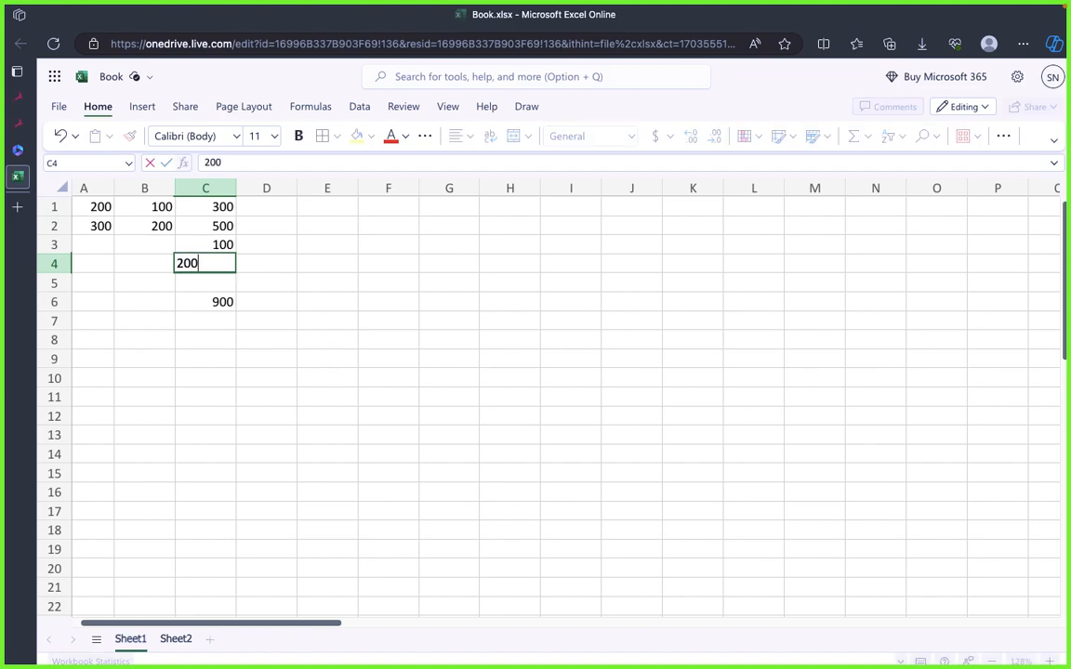
key("Return")
type("300")
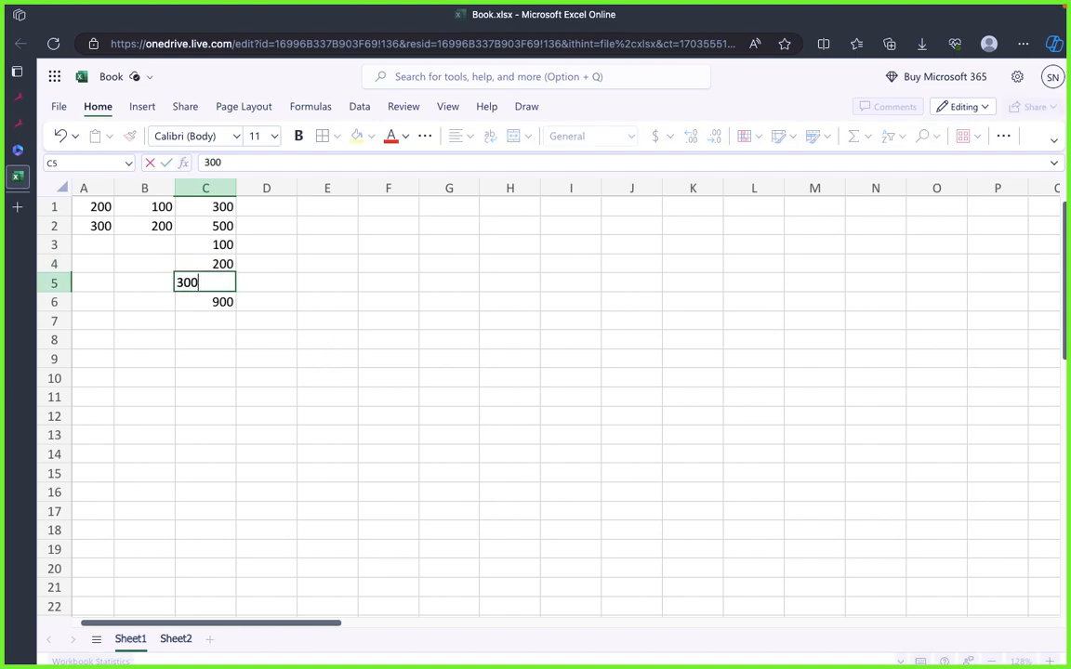
key("Return")
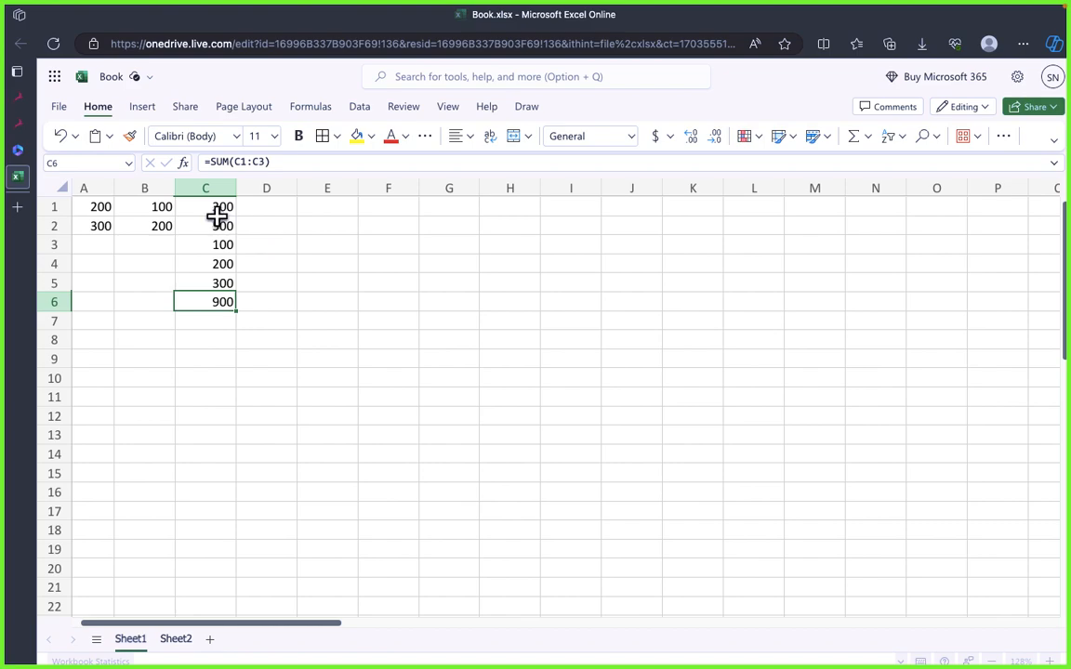
Step: Compare the range used by the SUM formula in C6 with the full list of values in C1 to C5
left_click_drag(220, 206, 208, 304)
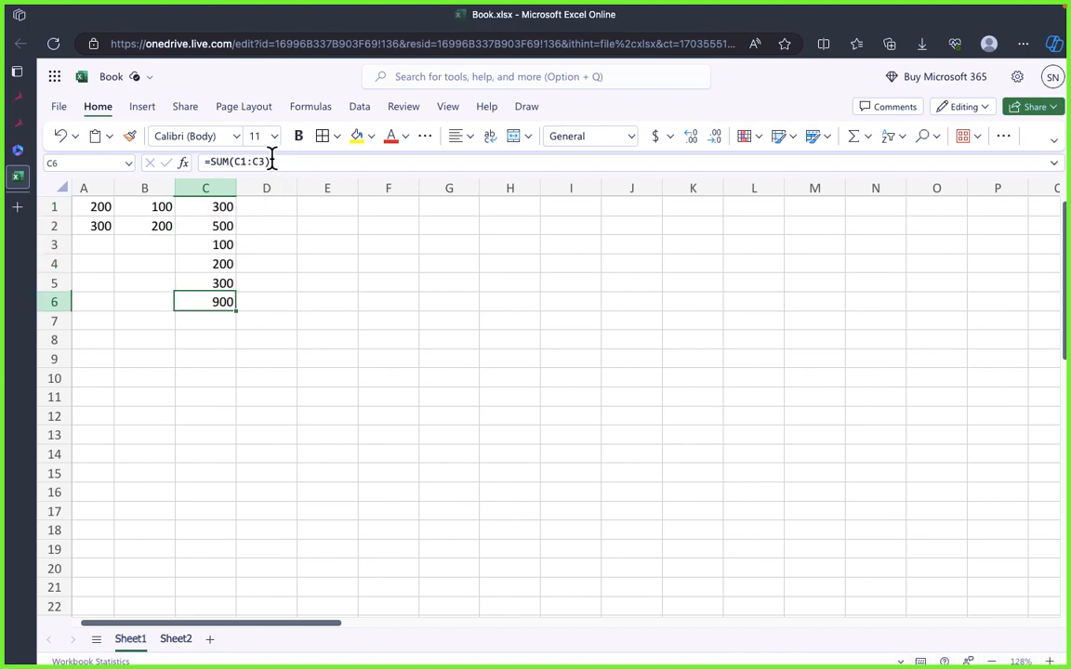
double_click(244, 162)
mouse_move(212, 158)
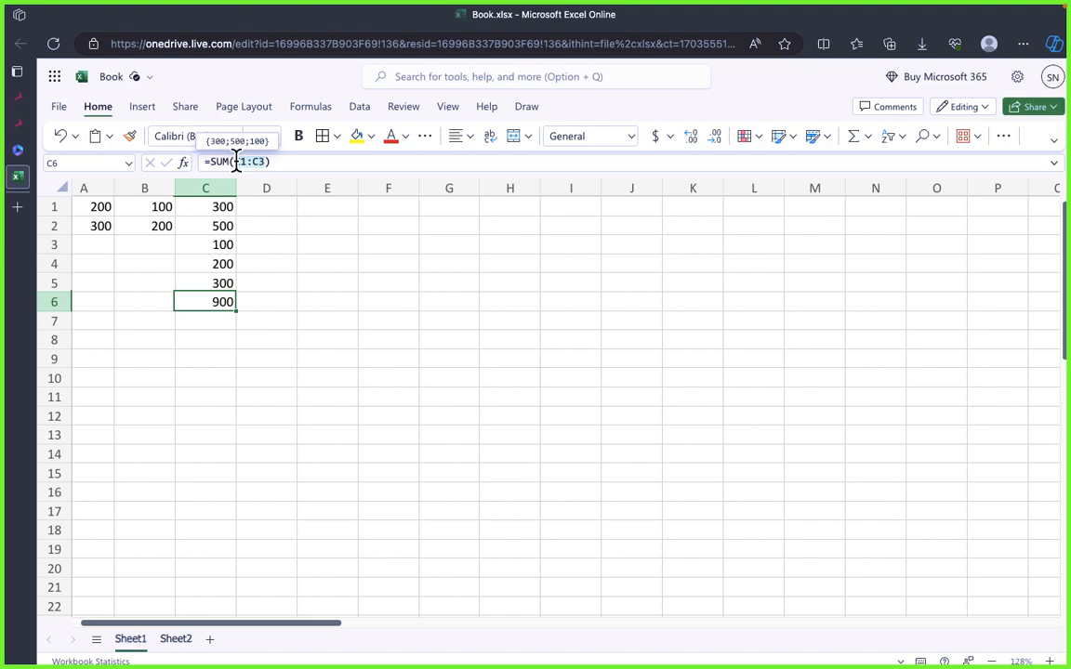
left_click(328, 319)
left_click(214, 302)
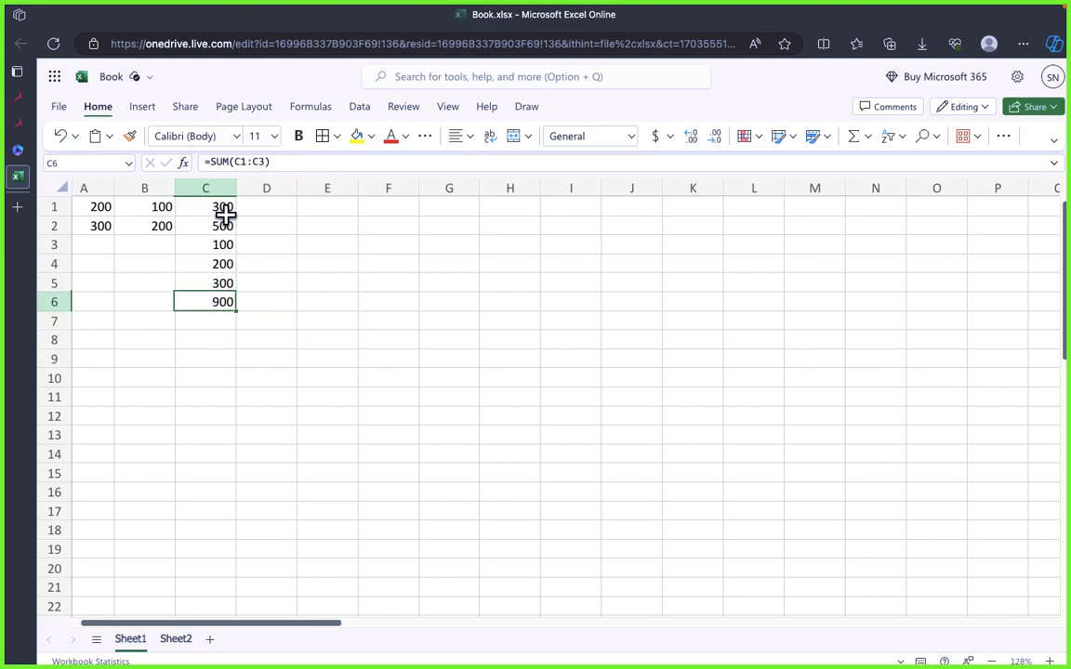
left_click_drag(223, 212, 220, 281)
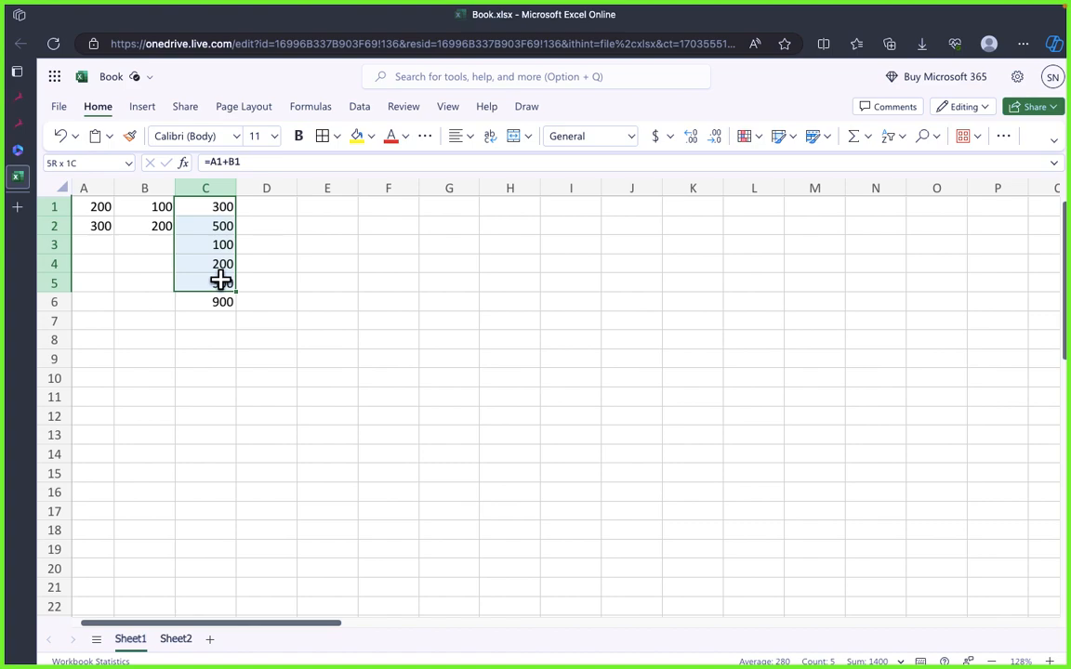
left_click(318, 304)
Step: Format the sum cell C6 as bold with a yellow fill
left_click(224, 302)
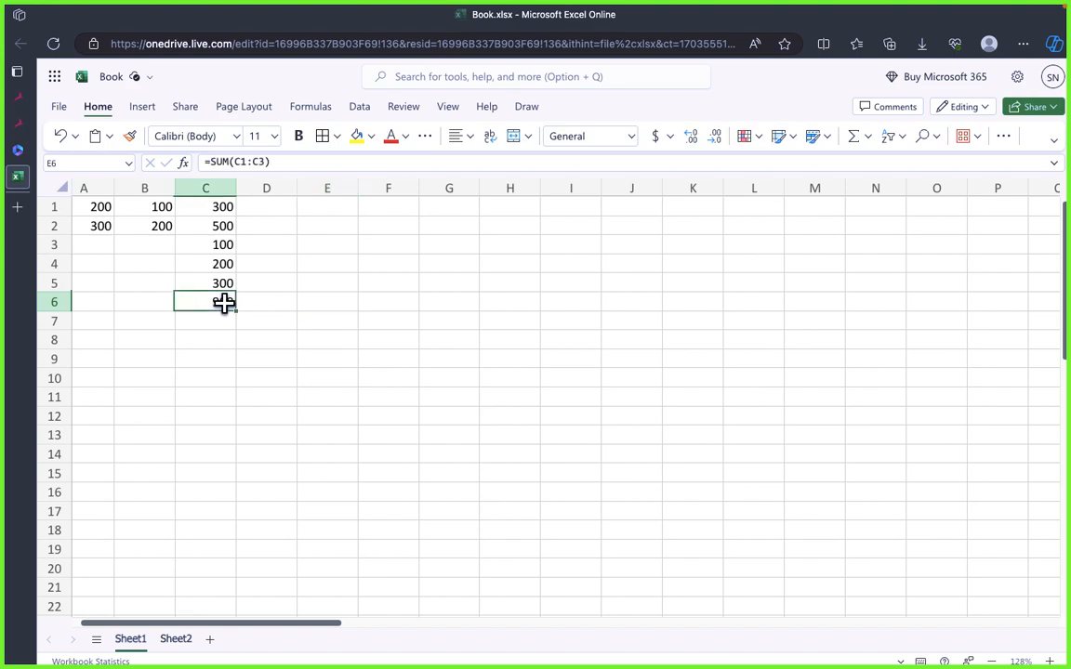
left_click(299, 137)
left_click(356, 137)
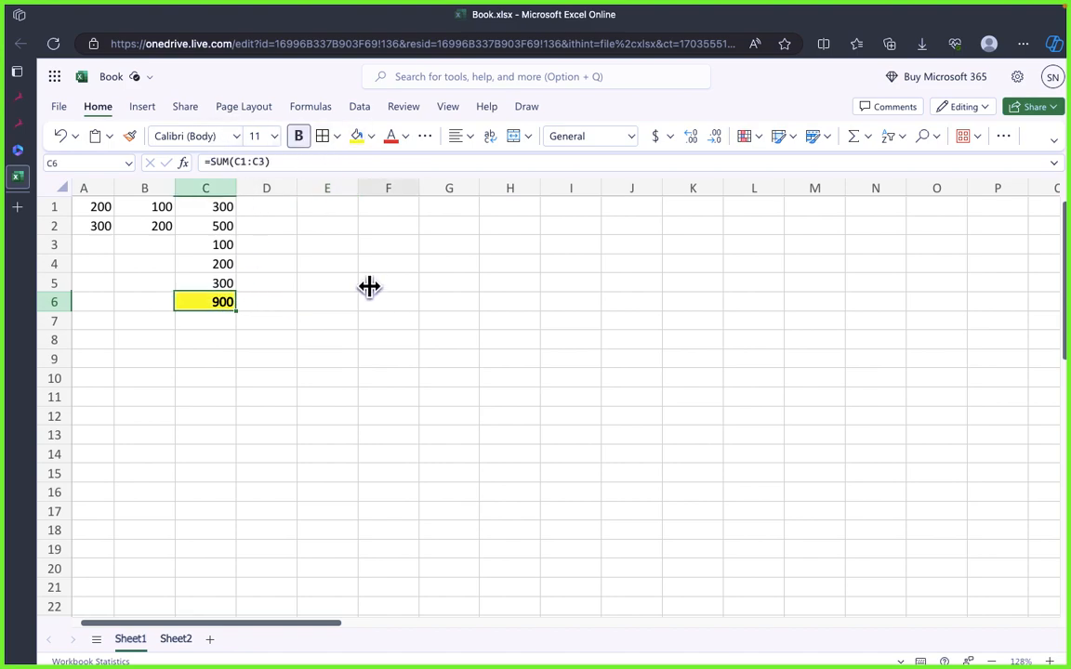
Step: Extend the range of the SUM formula in cell C6 to C1:C5
left_click(268, 162)
key("BackSpace")
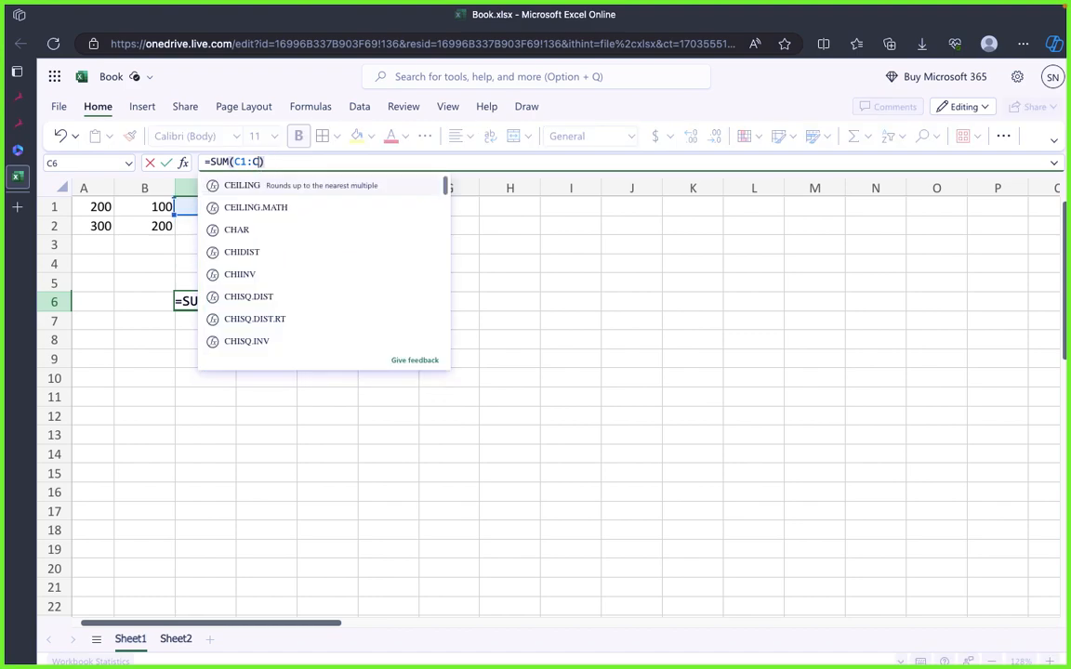
type("5")
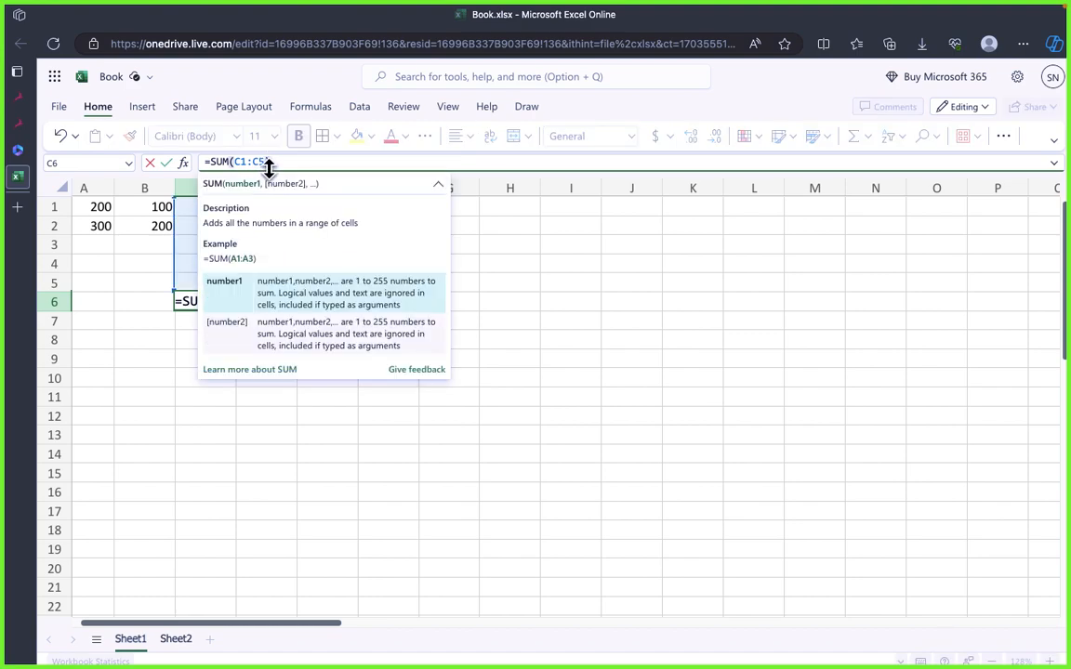
double_click(248, 162)
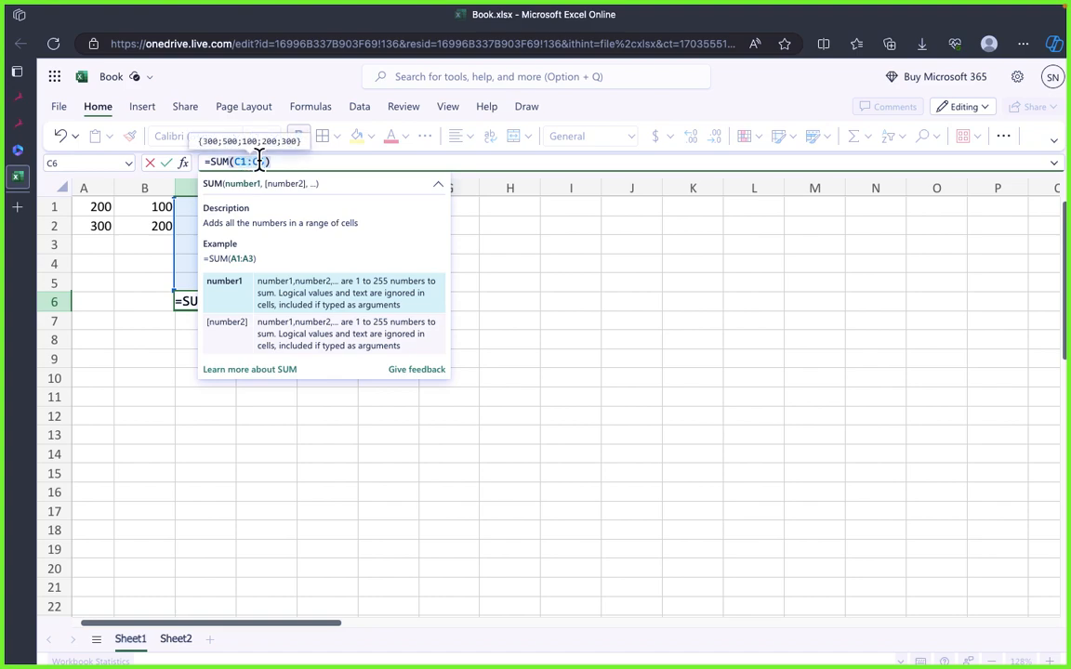
left_click(263, 162)
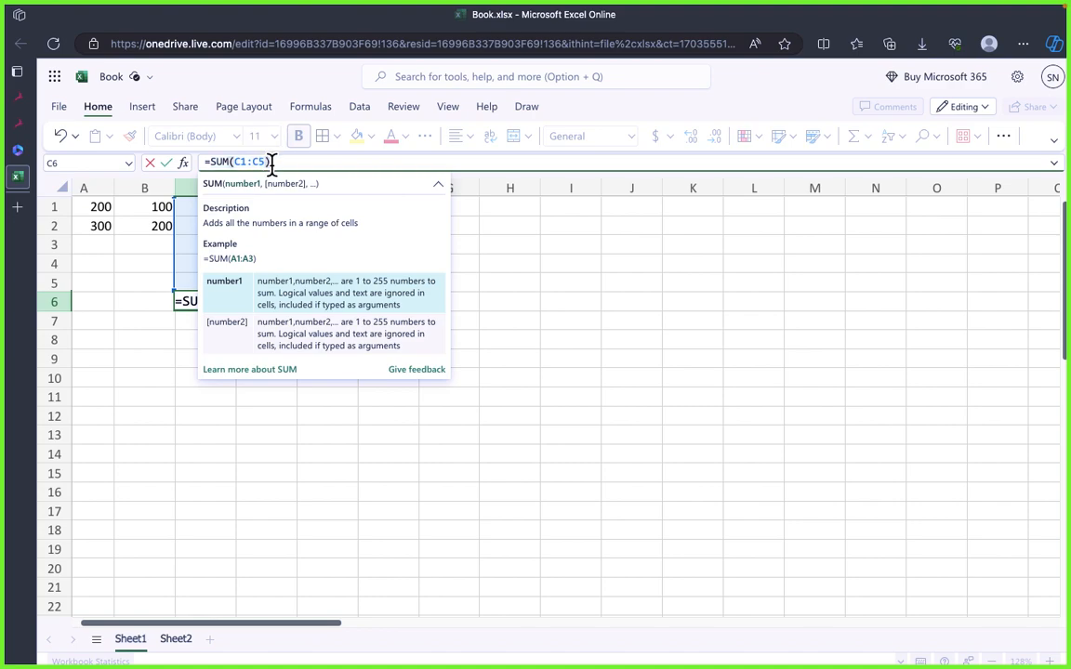
type("2")
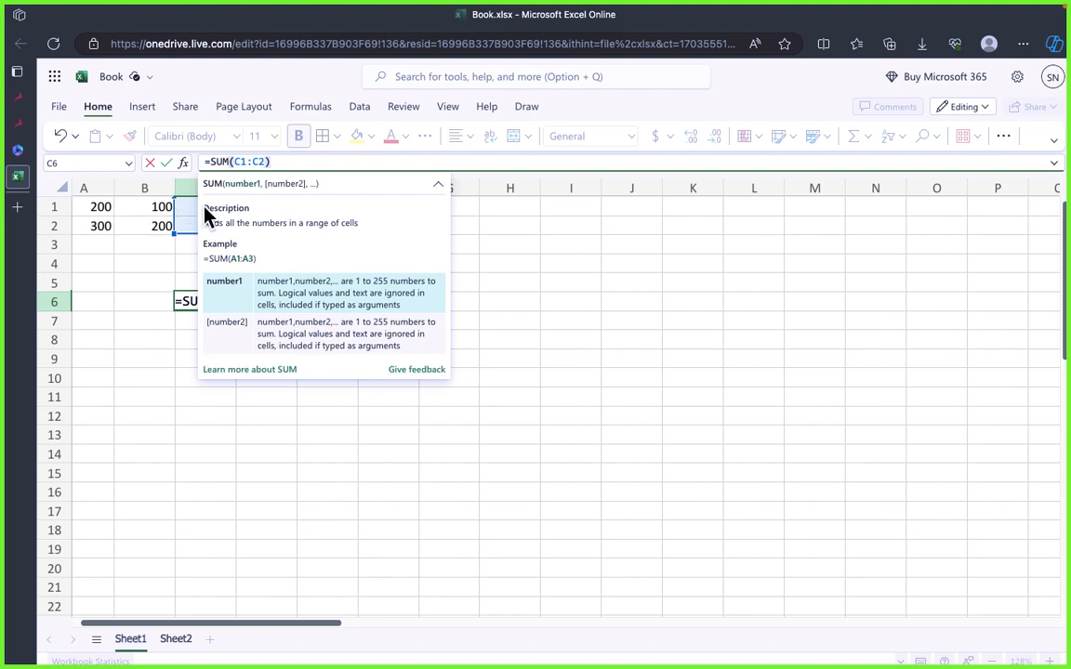
key("BackSpace")
type("5")
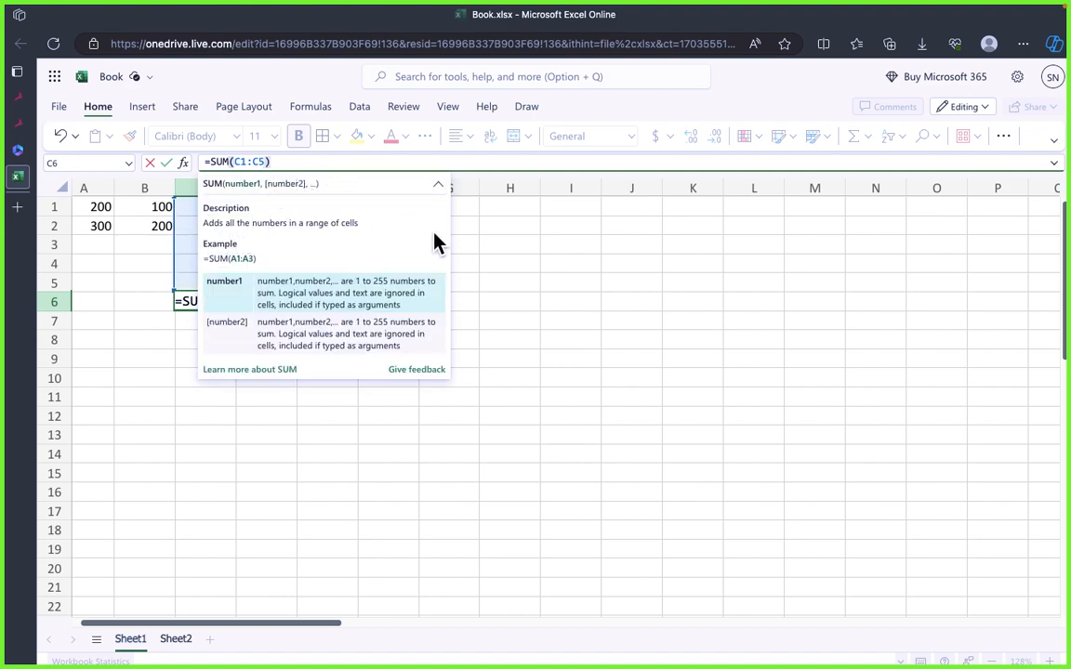
left_click(503, 261)
left_click(258, 357)
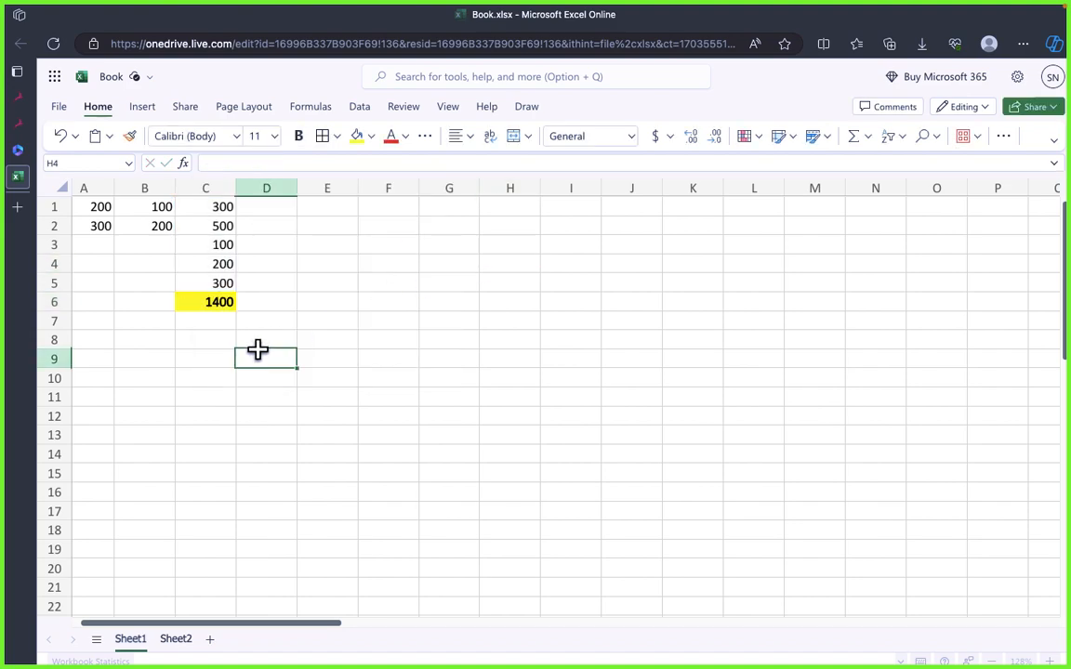
left_click(210, 298)
left_click(264, 356)
left_click(223, 306)
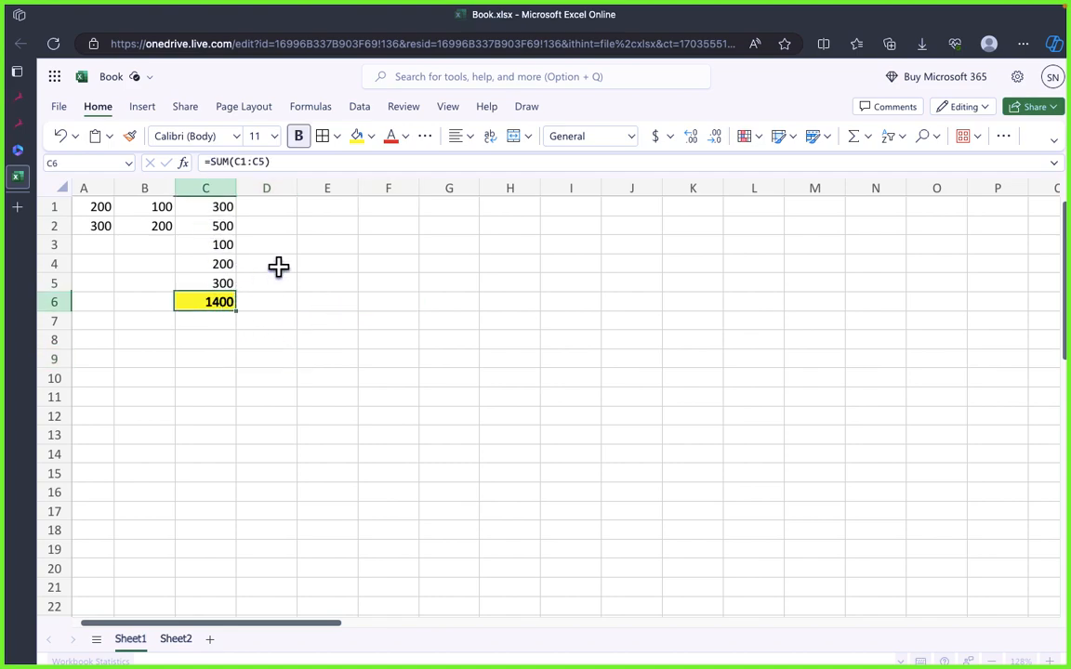
left_click(326, 301)
left_click(215, 302)
left_click_drag(275, 223, 287, 420)
left_click(365, 360)
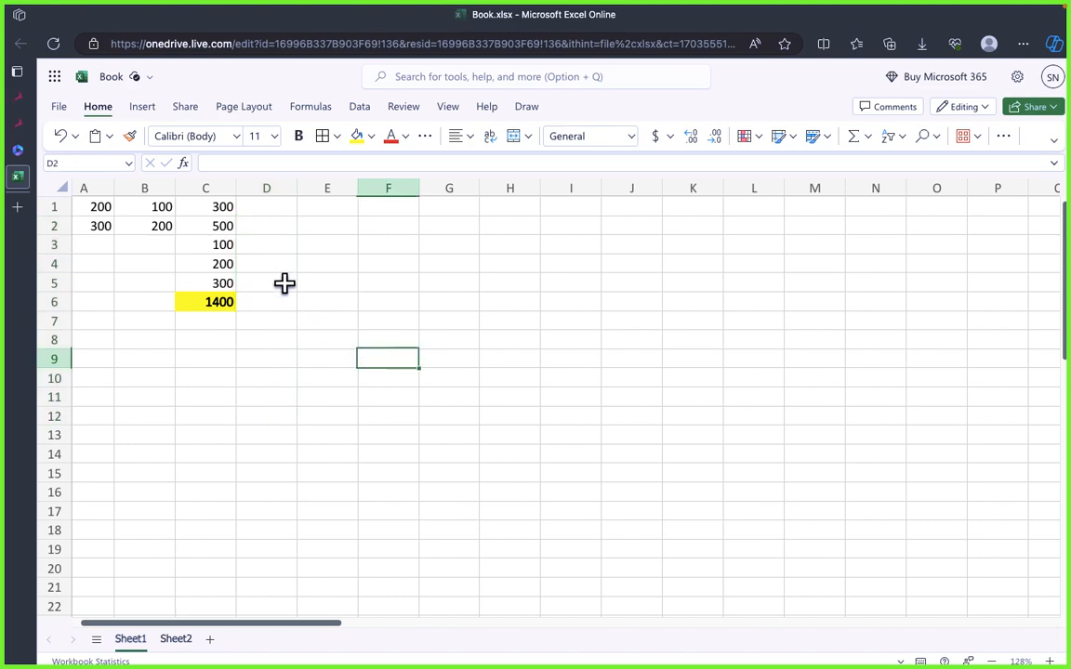
left_click_drag(270, 231, 277, 382)
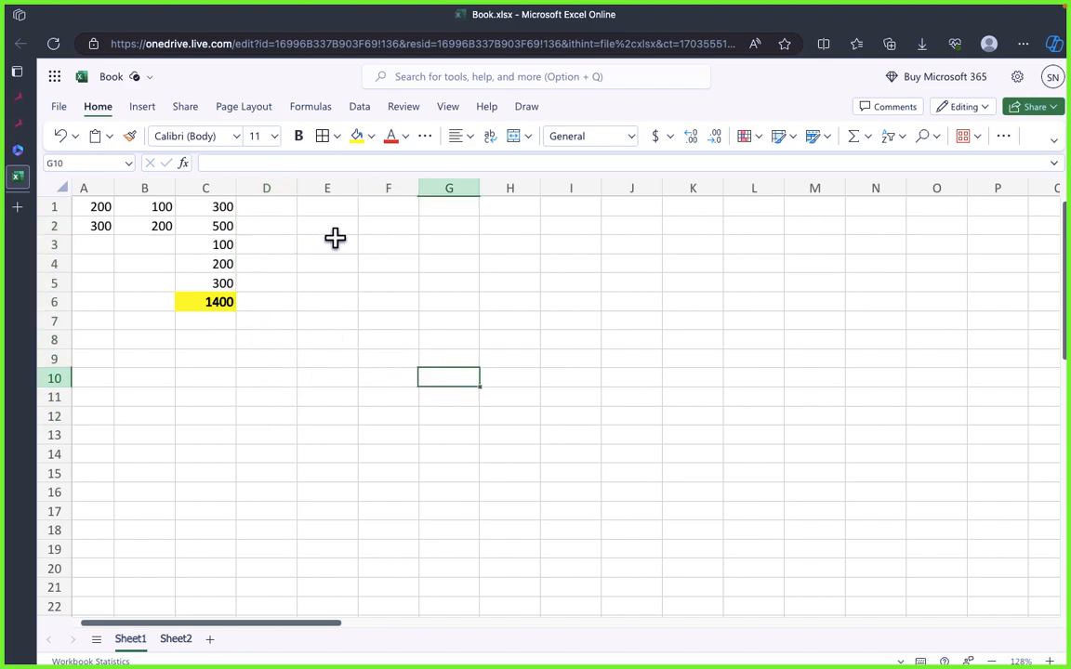
left_click_drag(330, 244, 352, 394)
left_click(430, 337)
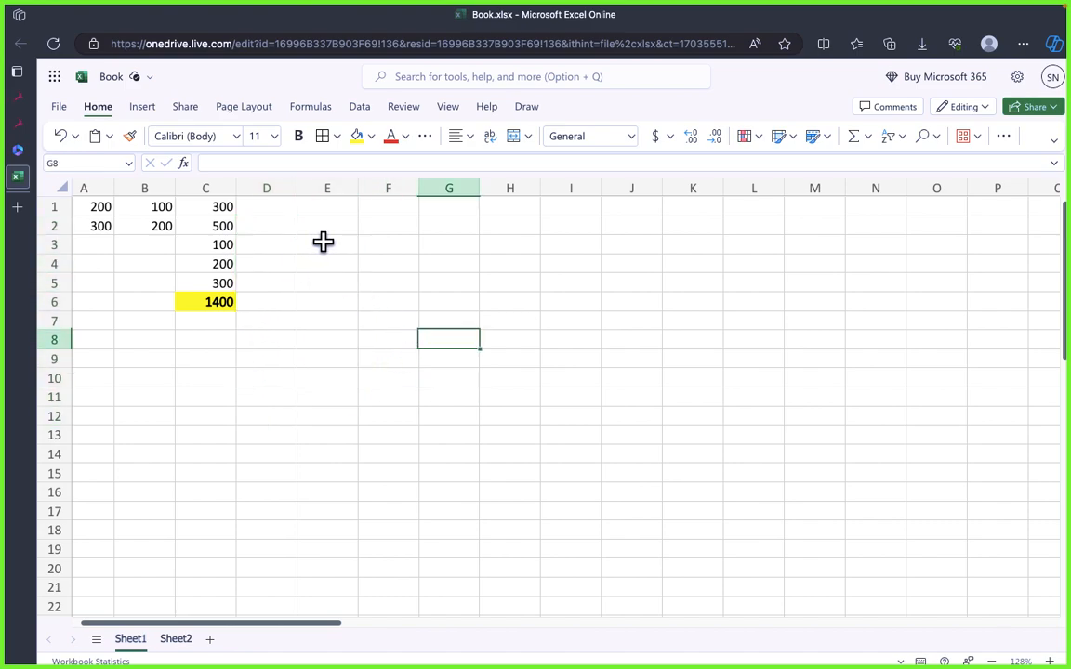
left_click_drag(324, 244, 344, 345)
left_click(430, 316)
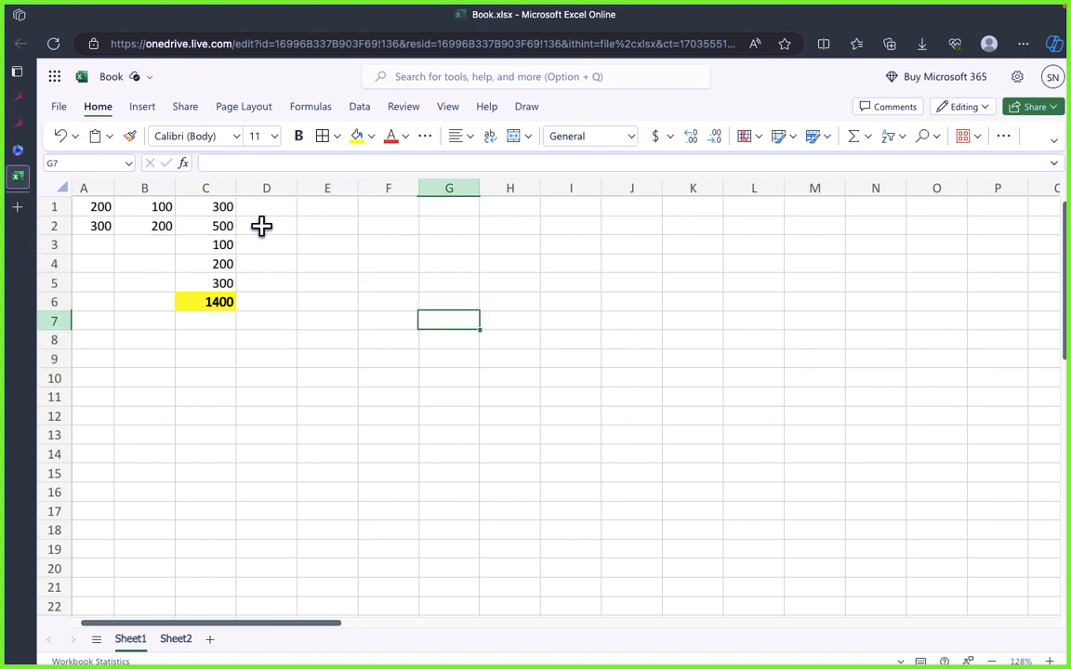
left_click(302, 283)
left_click(327, 418)
left_click(222, 390)
Step: Enter an AVERAGE formula in cell F10 over the range C1:C5
left_click(416, 383)
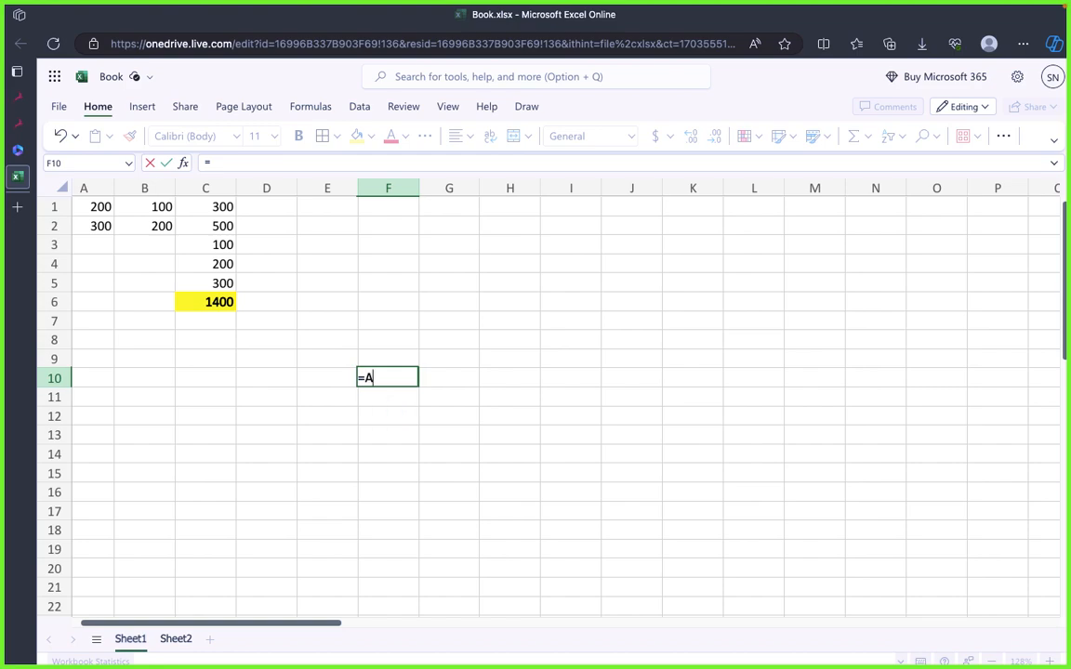
type("=Avera")
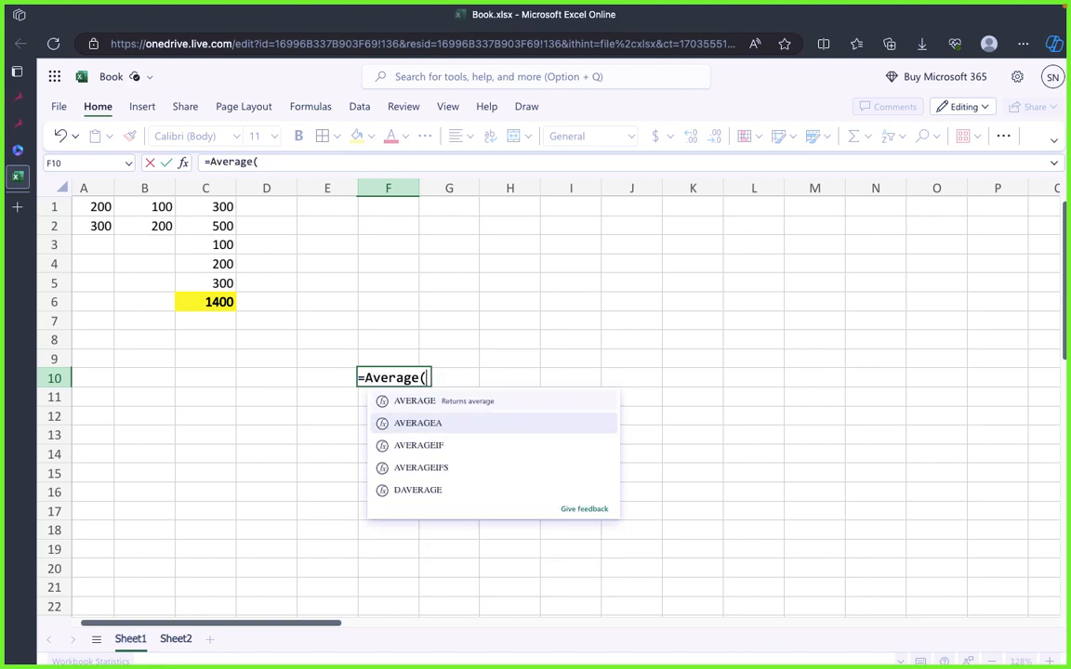
type("ge(")
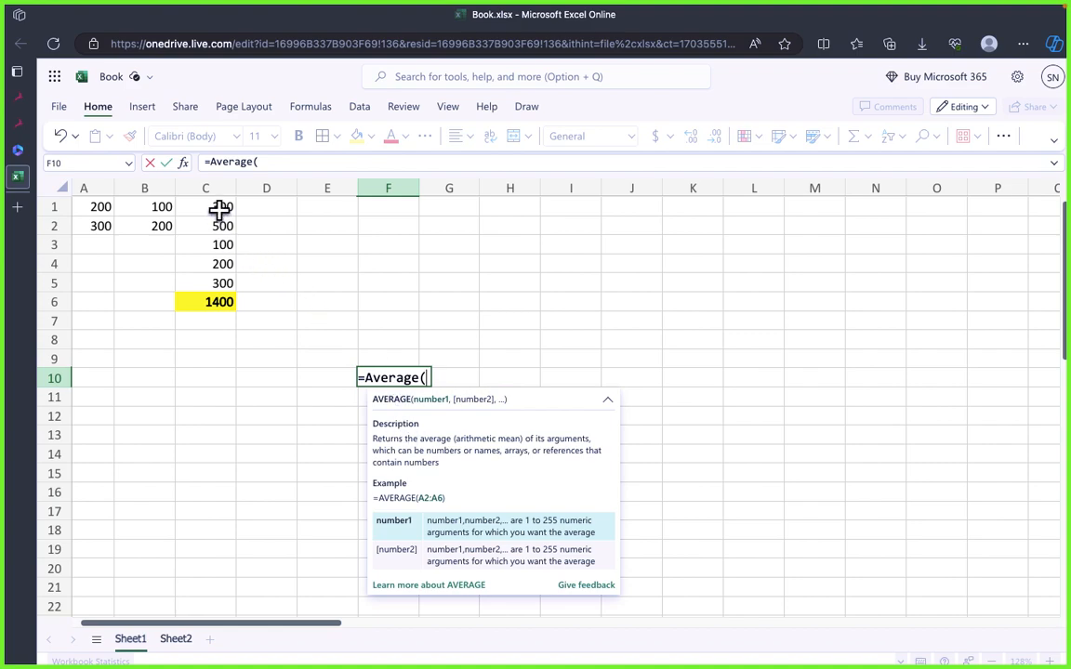
mouse_move(218, 208)
left_mouse_down()
mouse_move(221, 284)
mouse_move(229, 226)
left_mouse_up()
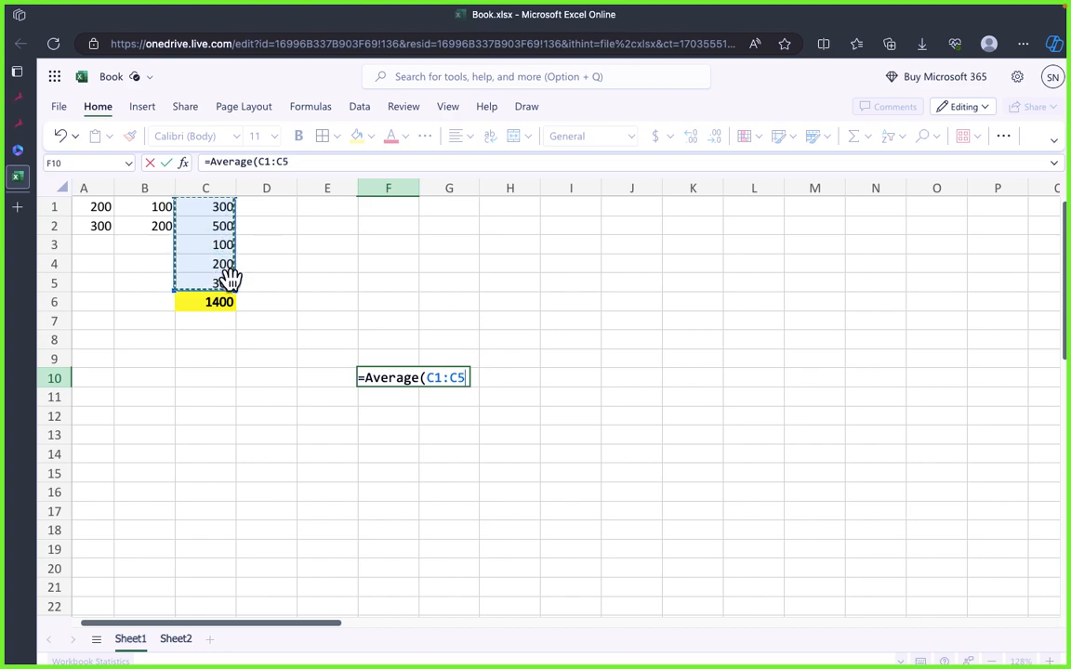
left_click_drag(229, 277, 233, 280)
type(")")
key("Return")
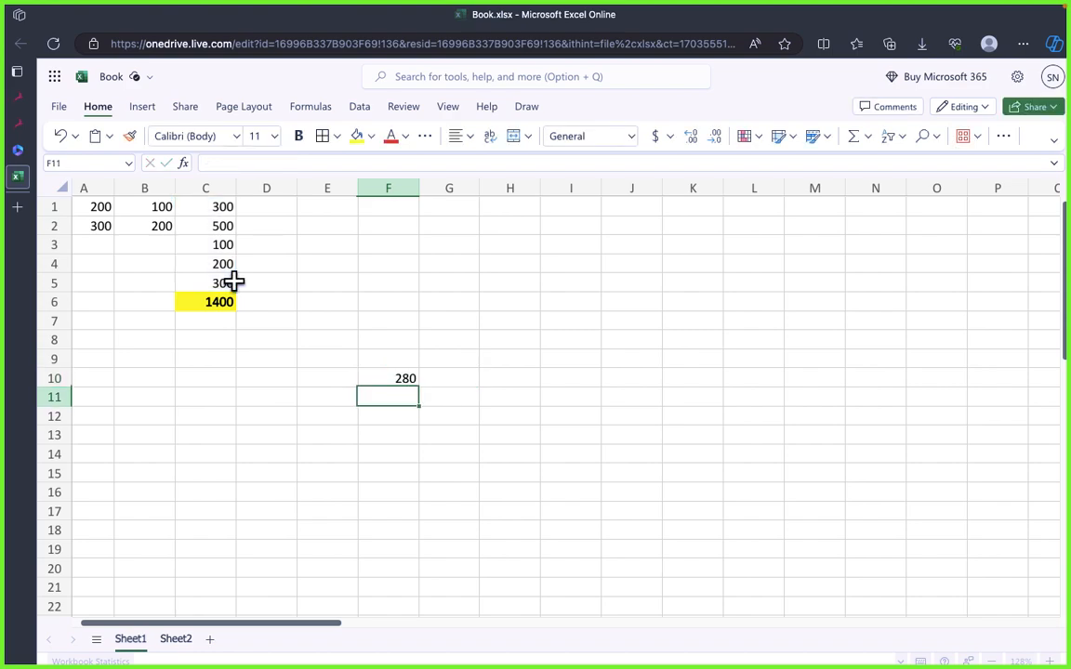
Step: Compare the average in cell F10 with the values in C1 to C5
left_click(494, 453)
left_click(403, 381)
left_click(571, 435)
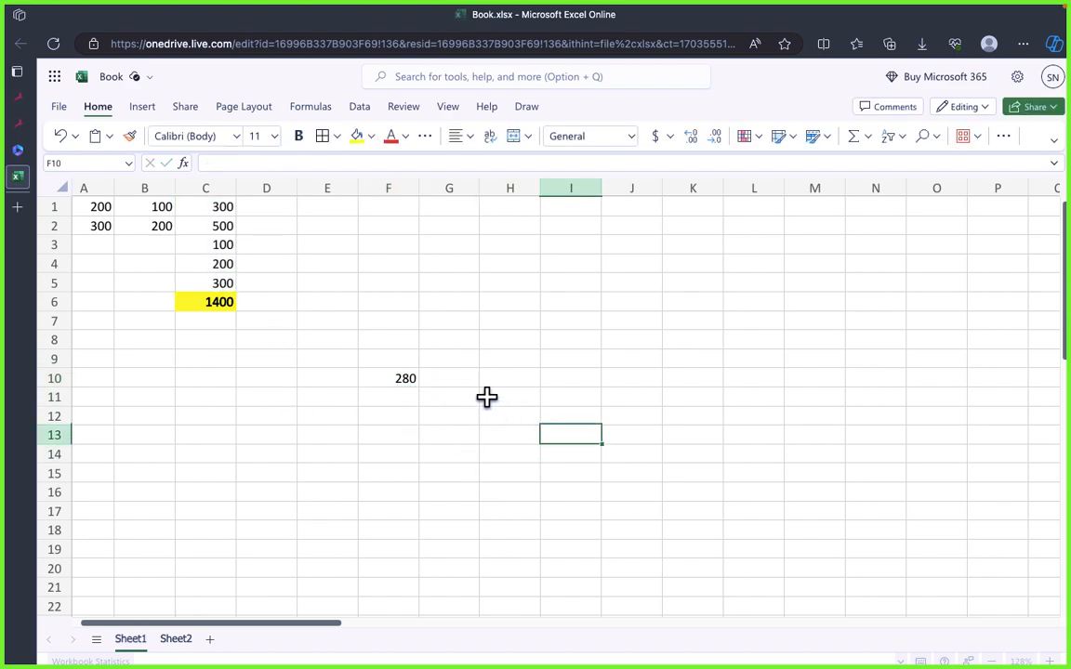
left_click(389, 375)
left_click_drag(205, 206, 209, 280)
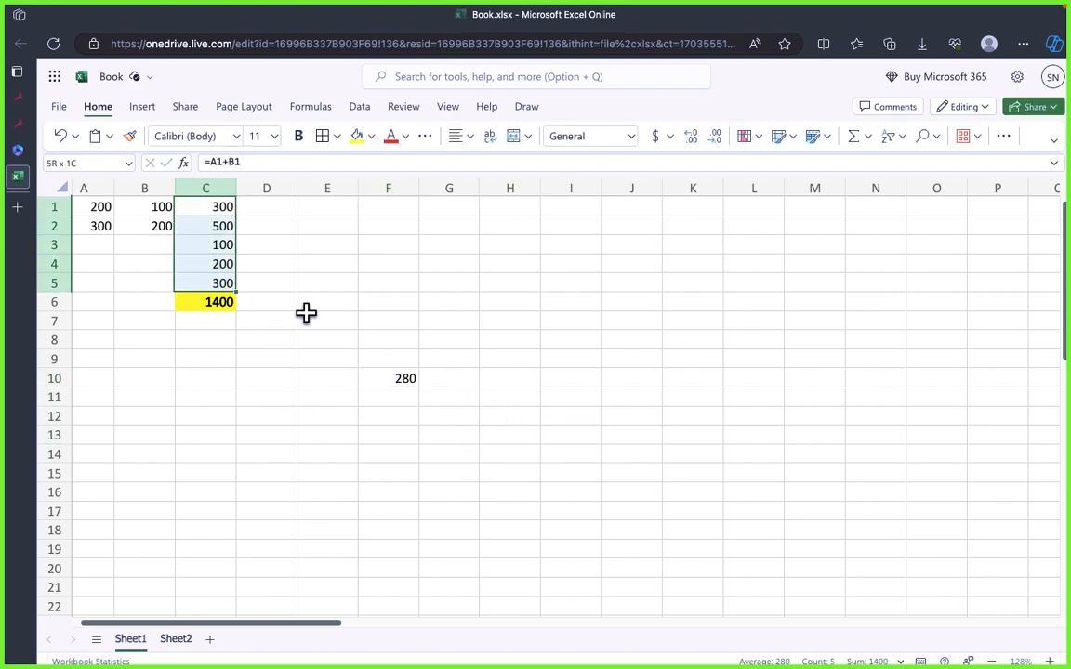
left_click(509, 359)
left_click(414, 378)
left_click(441, 421)
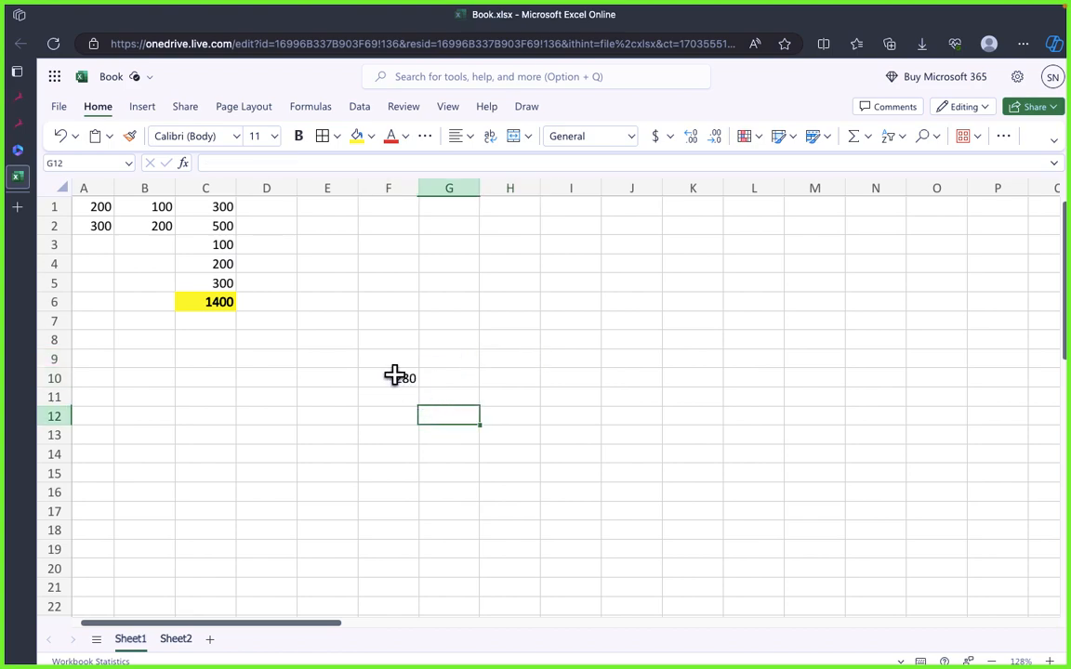
left_click(393, 376)
Step: Switch to draw.io and review the Mathematical Functions and Text Functions boxes under Common Types of Functions
key("super+Tab")
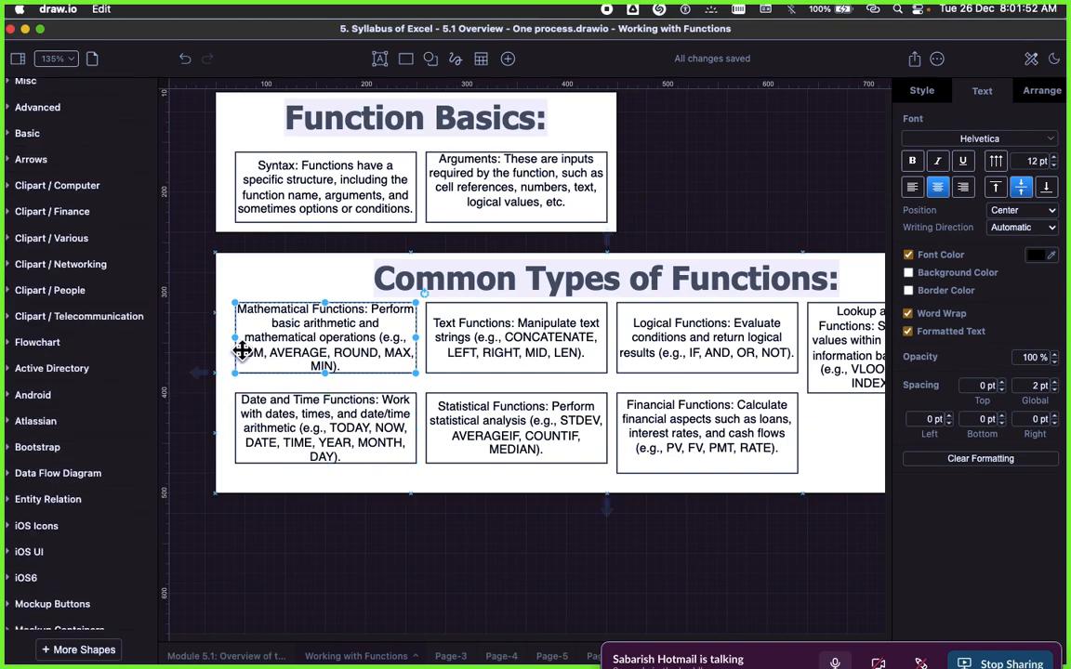
left_click(208, 292)
left_click(270, 318)
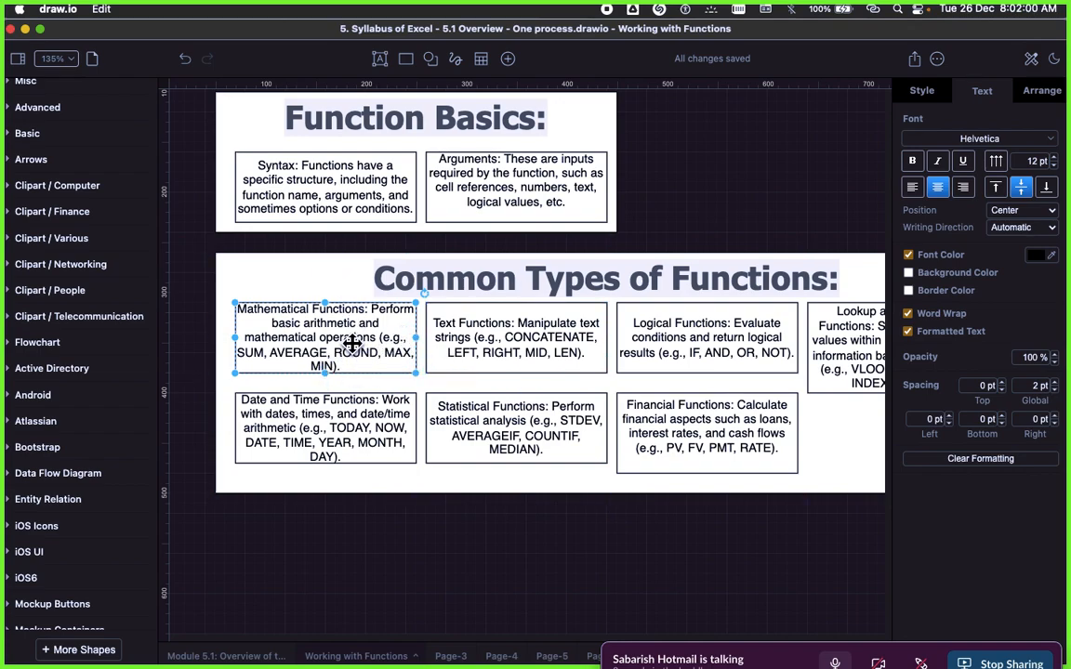
left_click(341, 250)
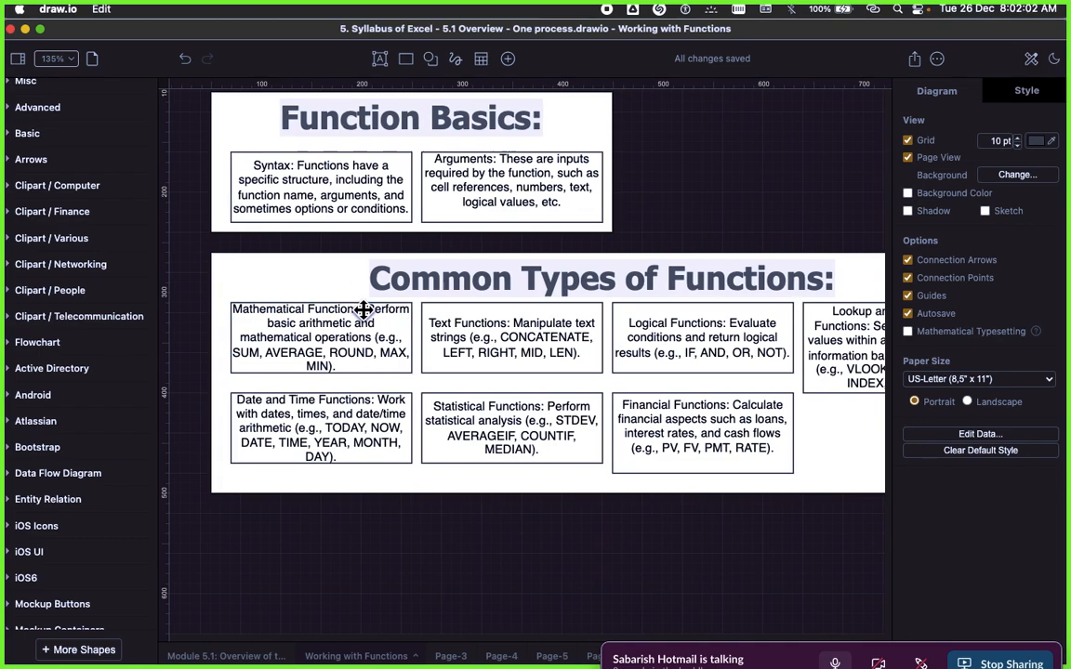
scroll(364, 309, "right", 3)
left_click(444, 350)
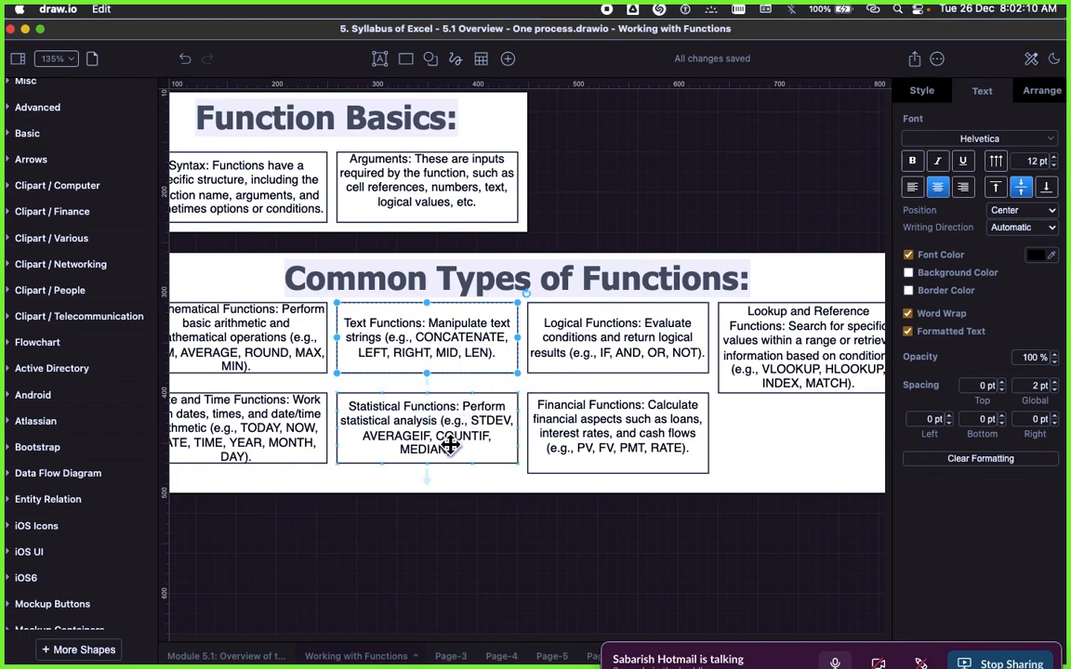
left_click(584, 223)
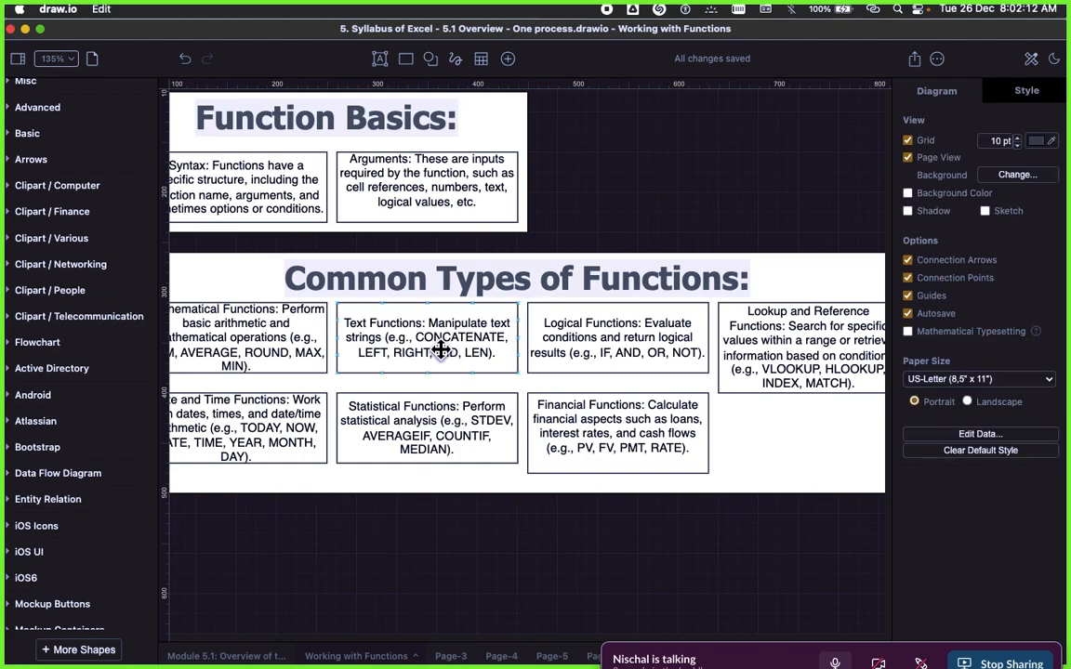
left_click(440, 351)
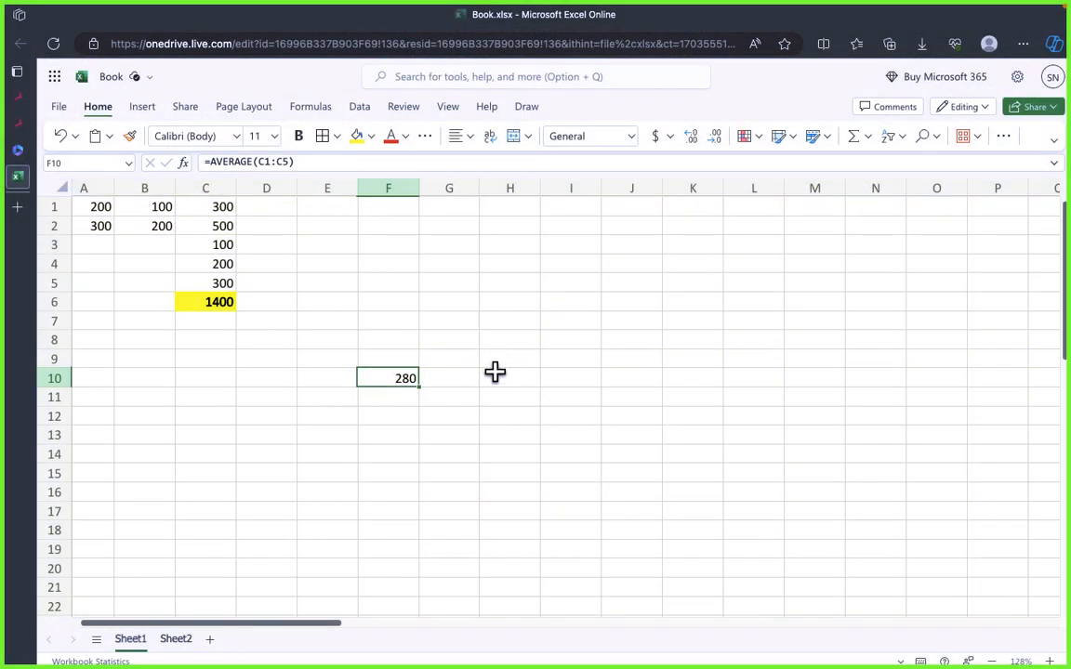
Step: Switch back to Excel Online and enter a person's first name in E5 and surname in F5
left_click(507, 360)
left_click(343, 286)
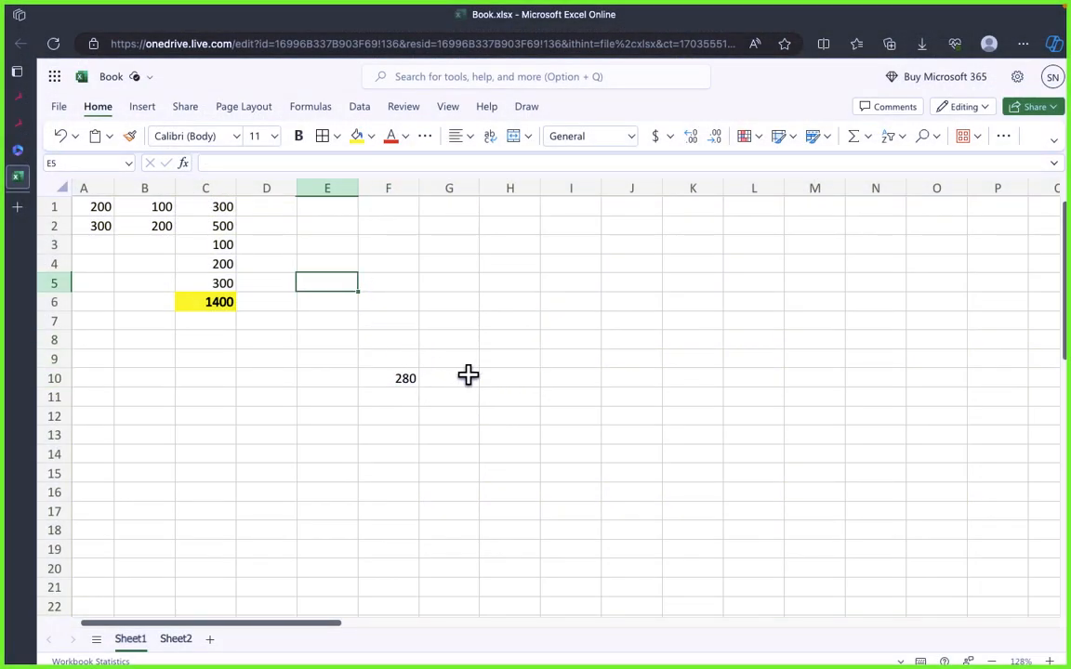
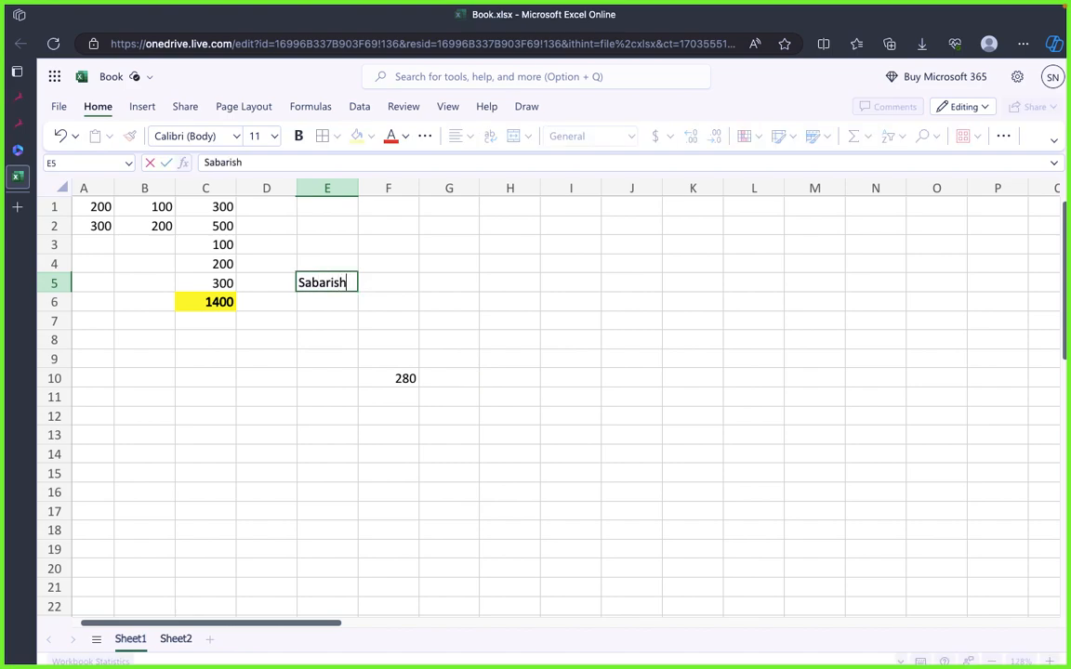
key("Tab")
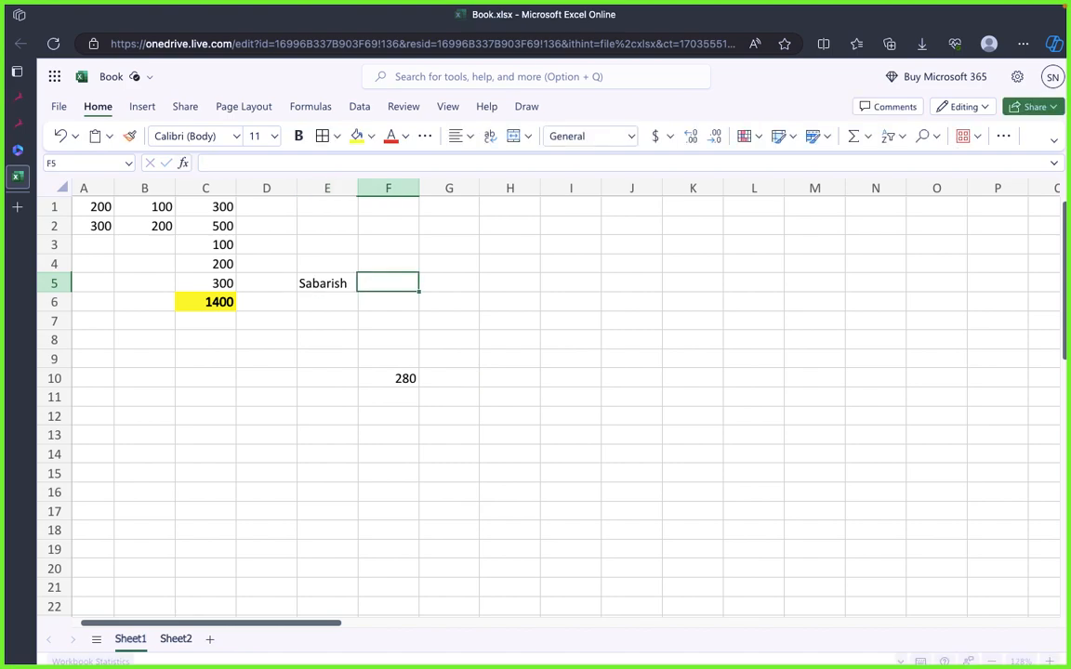
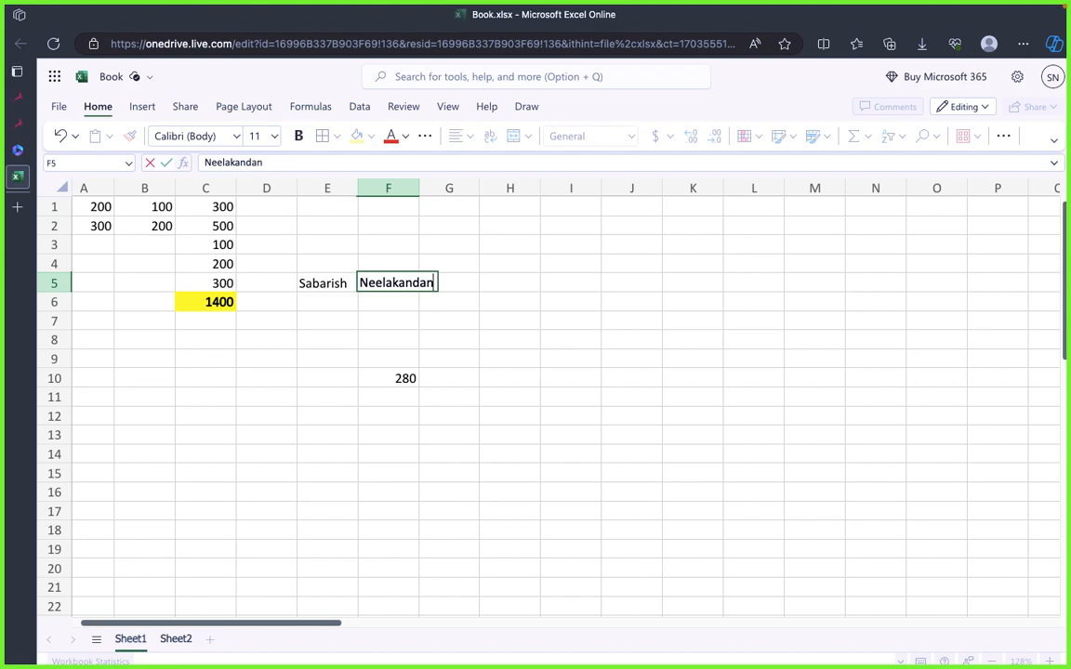
key("Tab")
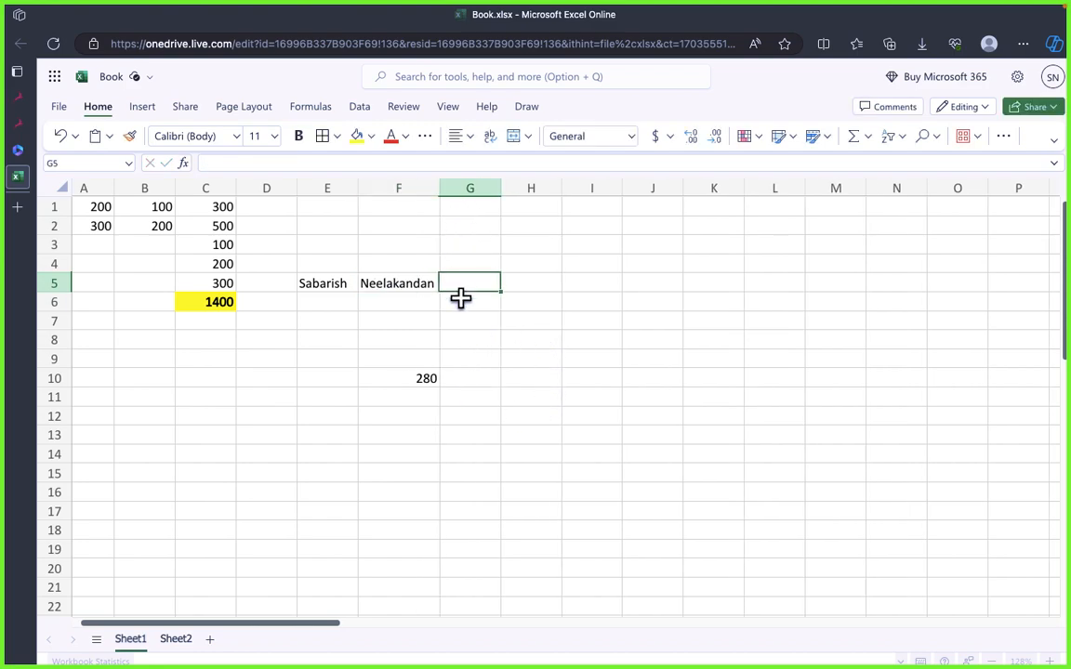
Step: Try to bring the first name and surname together in cell G5 with a formula referencing E5:F5
left_click(476, 341)
left_click(473, 285)
left_click(493, 394)
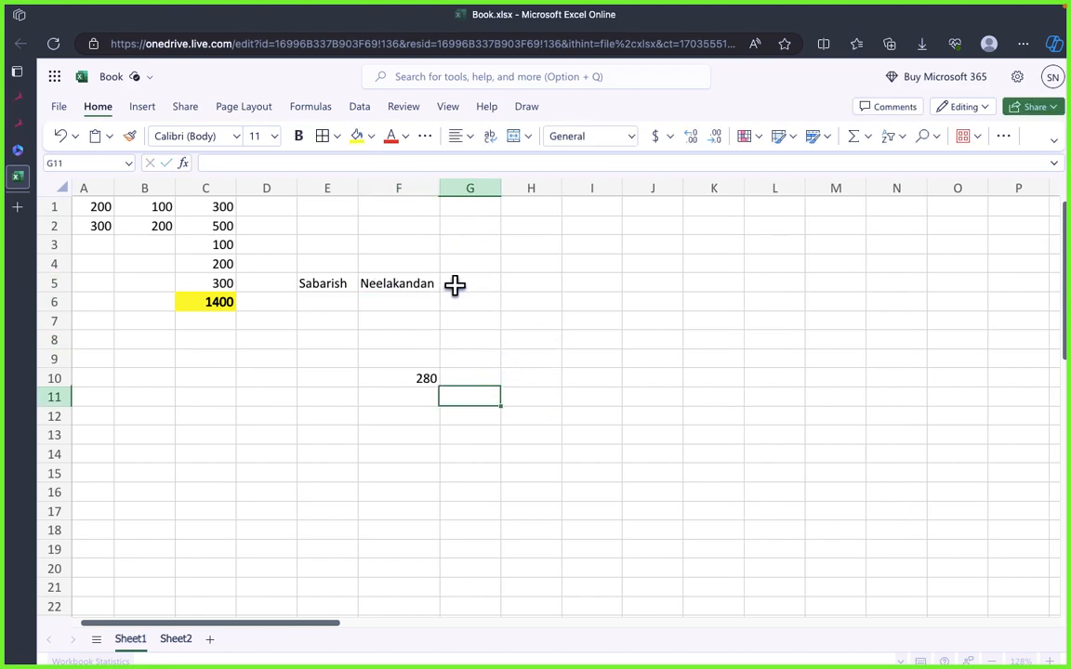
left_click(455, 284)
type("+")
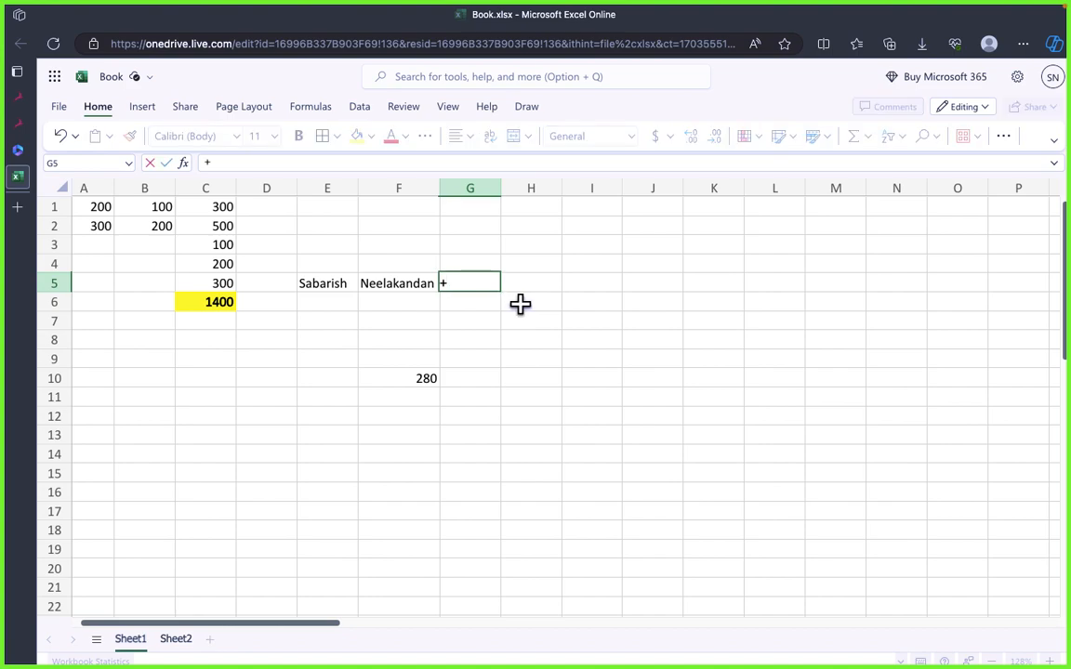
left_click(340, 289)
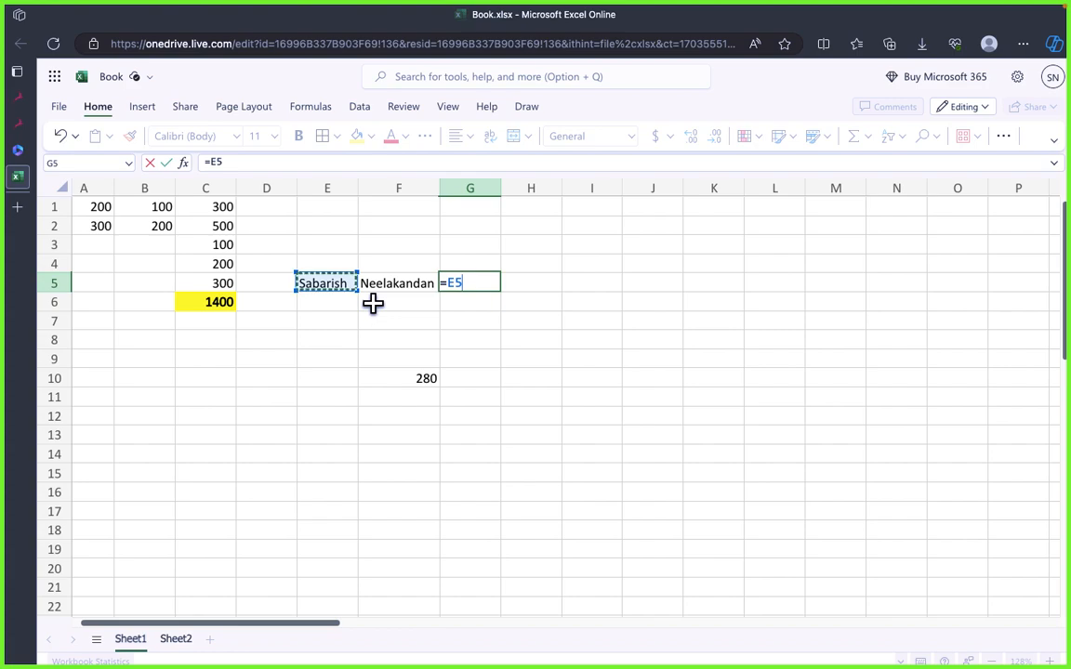
key("Right")
key("Right")
key("Right")
key("Down")
key("Down")
key("Down")
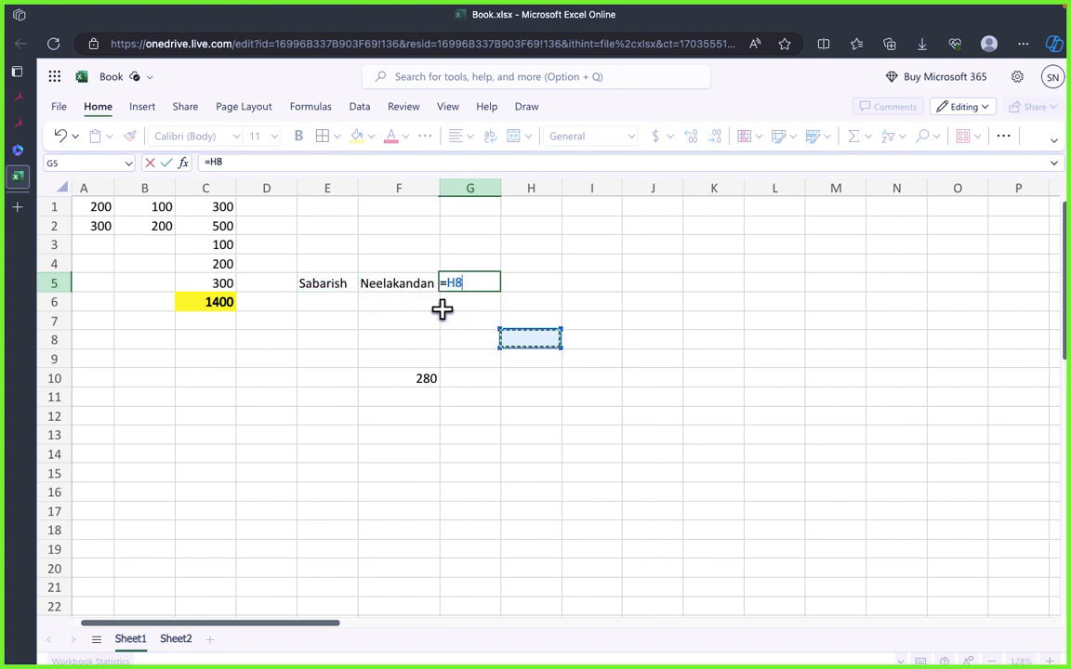
left_click(395, 285)
left_click_drag(311, 284, 377, 284)
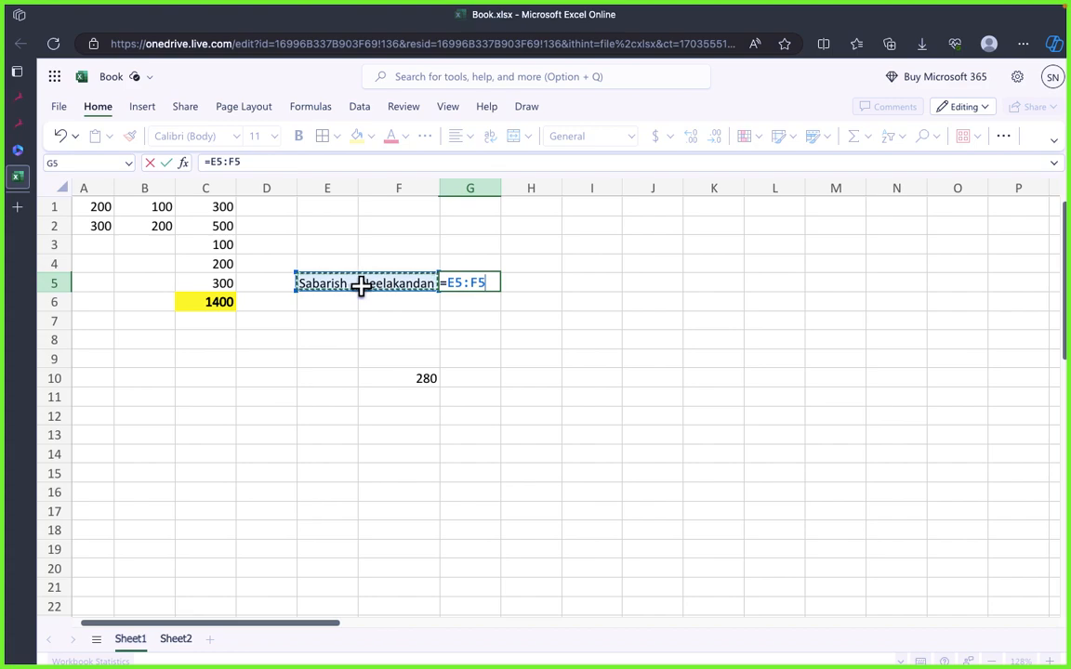
key("Return")
left_click(488, 326)
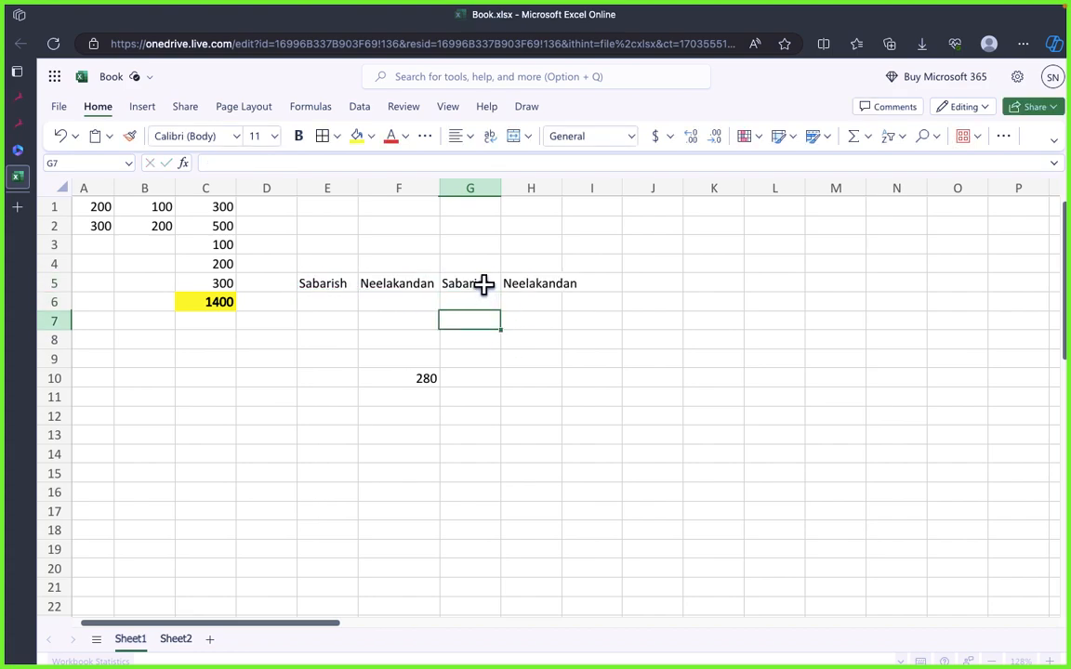
Step: Fit column G's width to its contents and clear the formula and its output from G5:H5
left_click(485, 284)
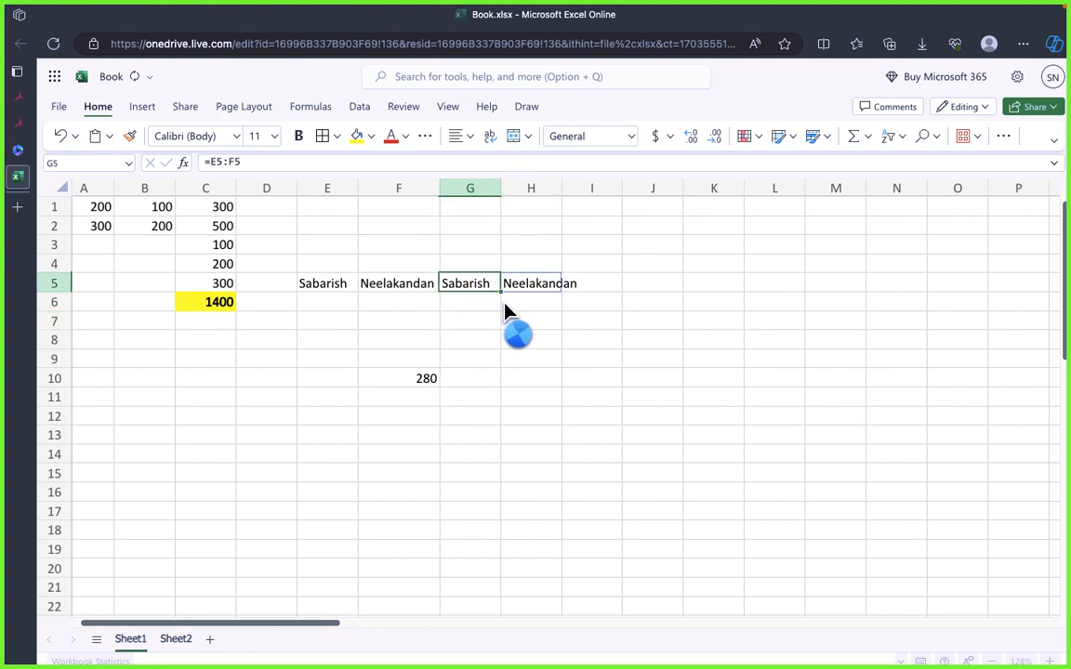
double_click(500, 188)
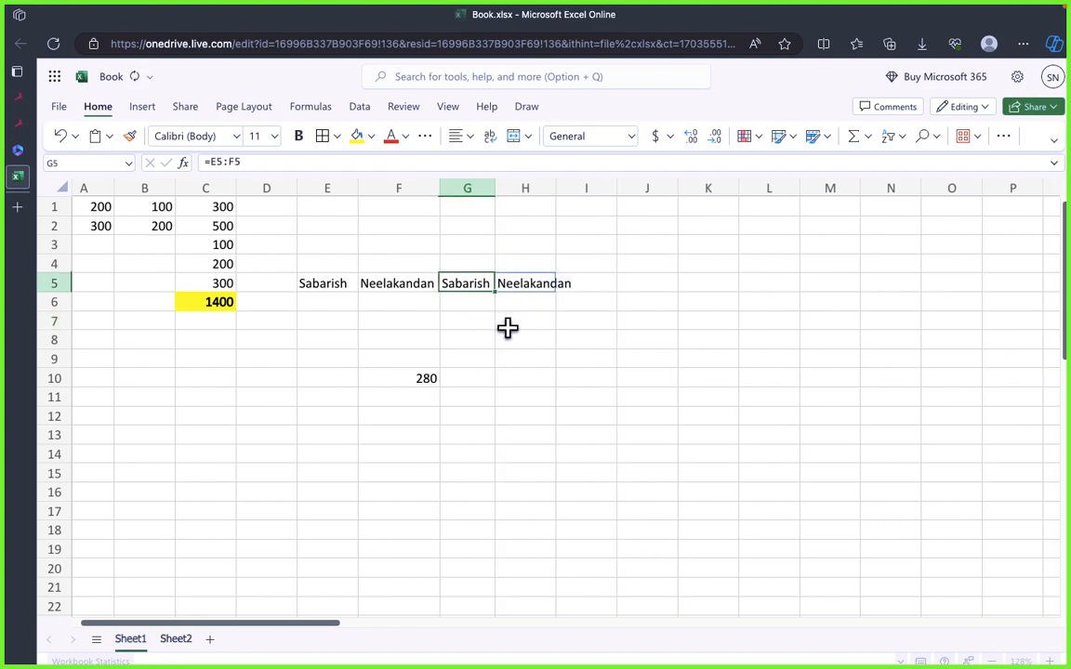
left_click(485, 210)
left_click_drag(471, 282, 553, 292)
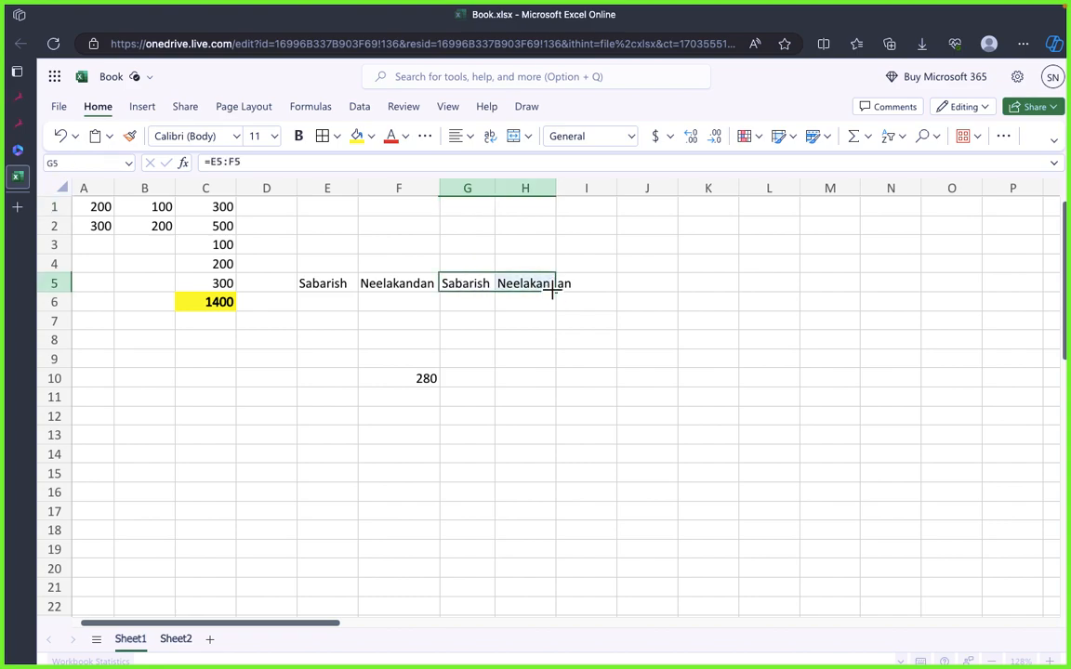
key("Delete")
left_click(571, 332)
left_click(445, 296)
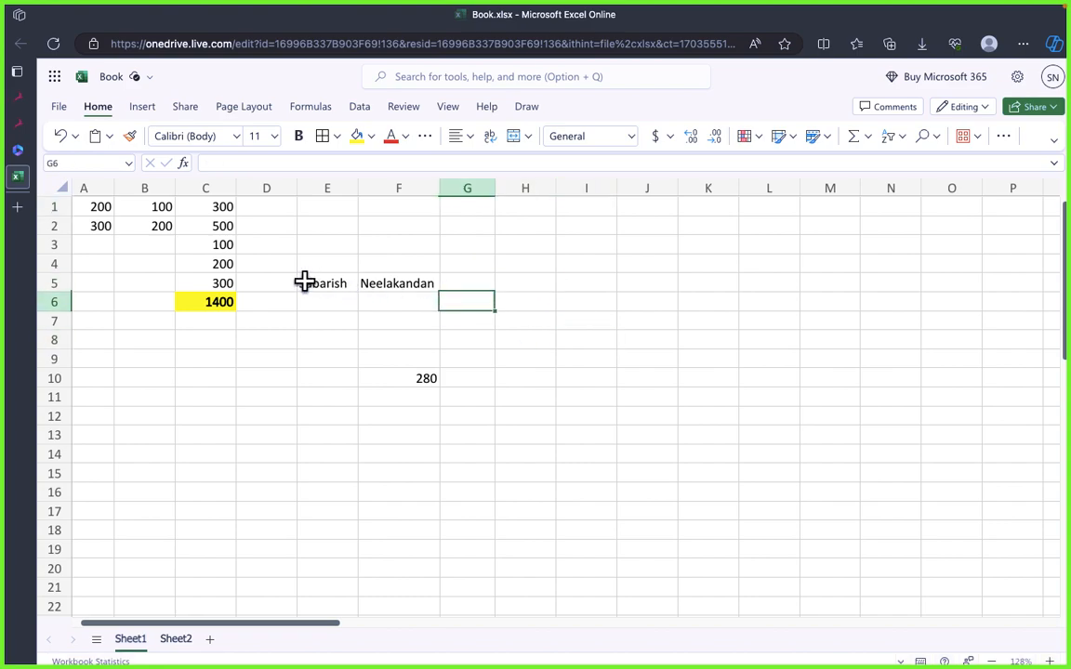
Step: Examine the first name in E5 and the surname in F5 as separate text values, along with the empty cells beside them in column G
left_click(311, 282)
left_click_drag(311, 281, 410, 286)
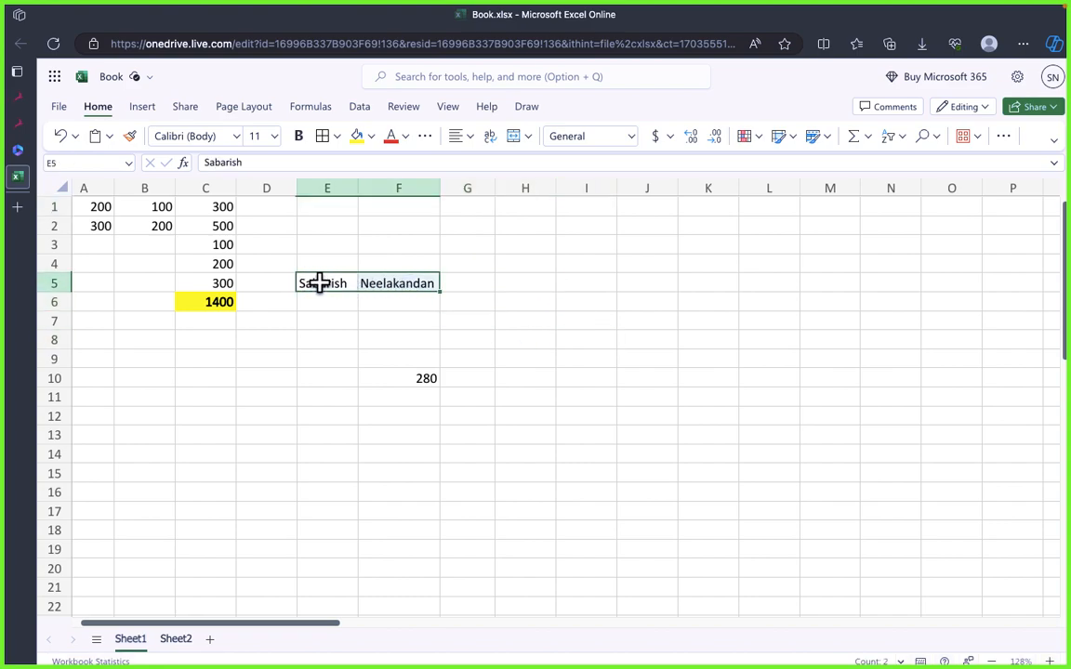
double_click(323, 283)
left_click(406, 283)
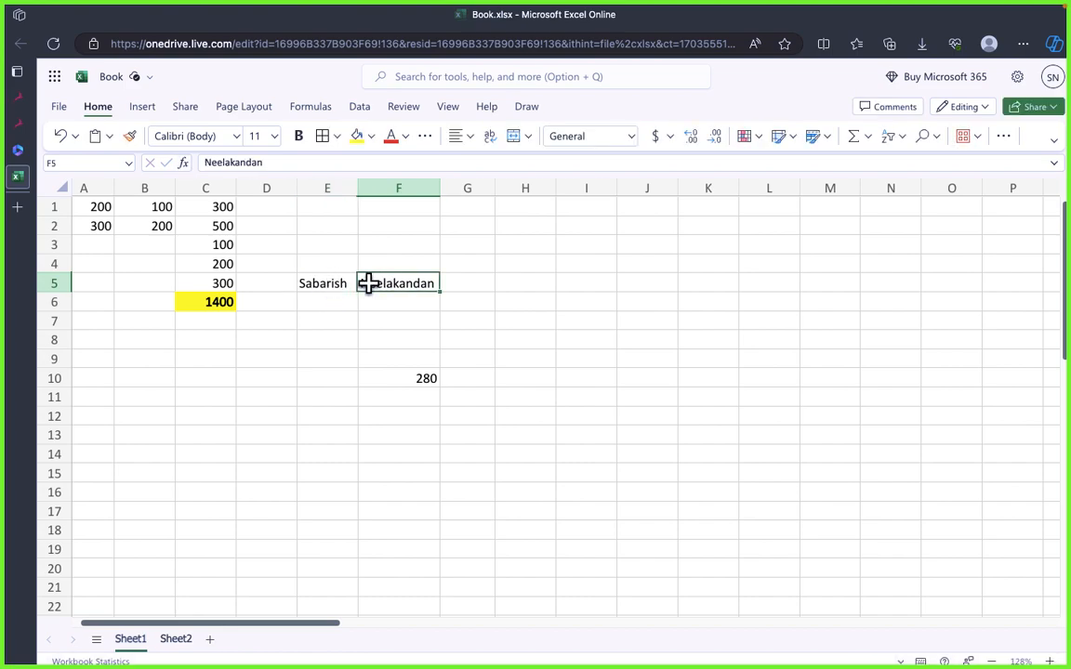
left_click(339, 284)
left_click(391, 286)
left_click(323, 283)
left_click(373, 283)
left_click(339, 283)
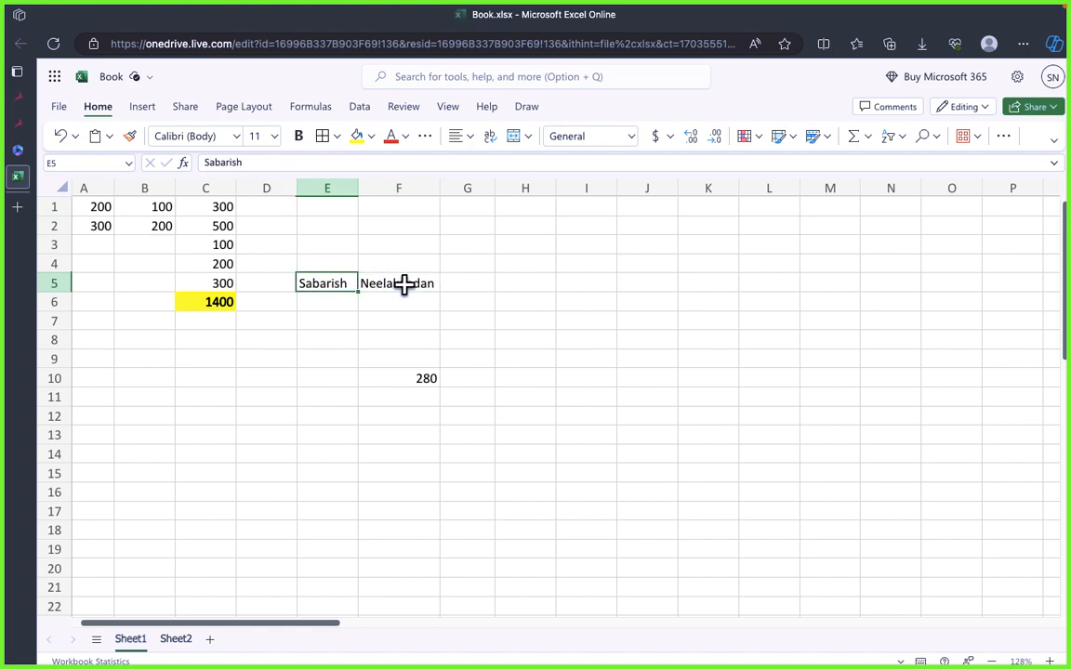
left_click(406, 284)
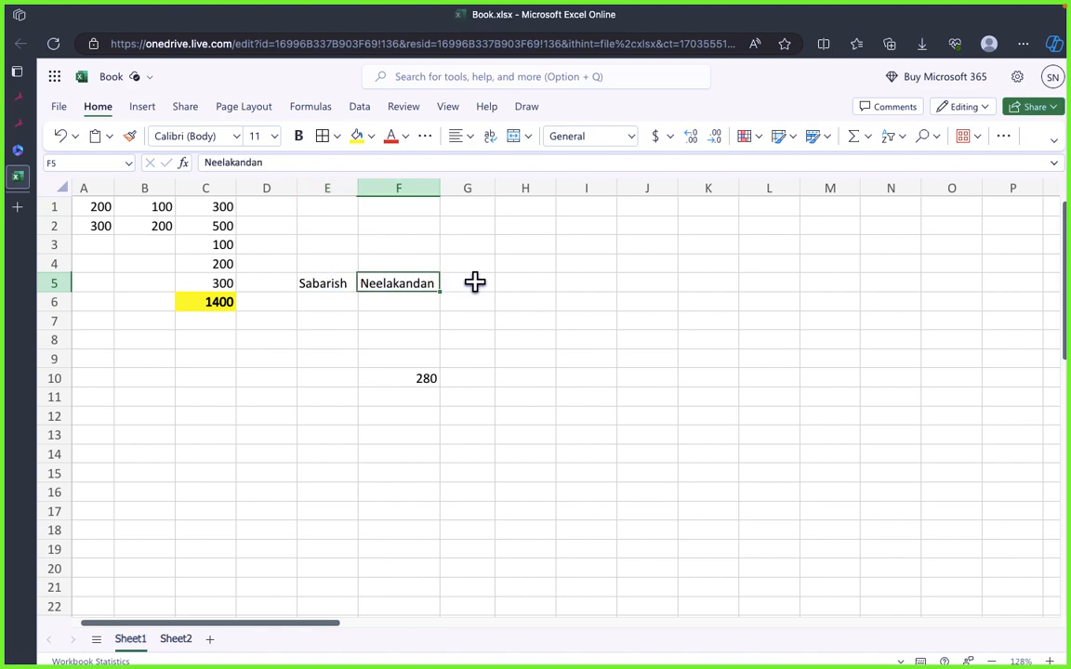
left_click(473, 283)
left_click(321, 283)
left_click(397, 286)
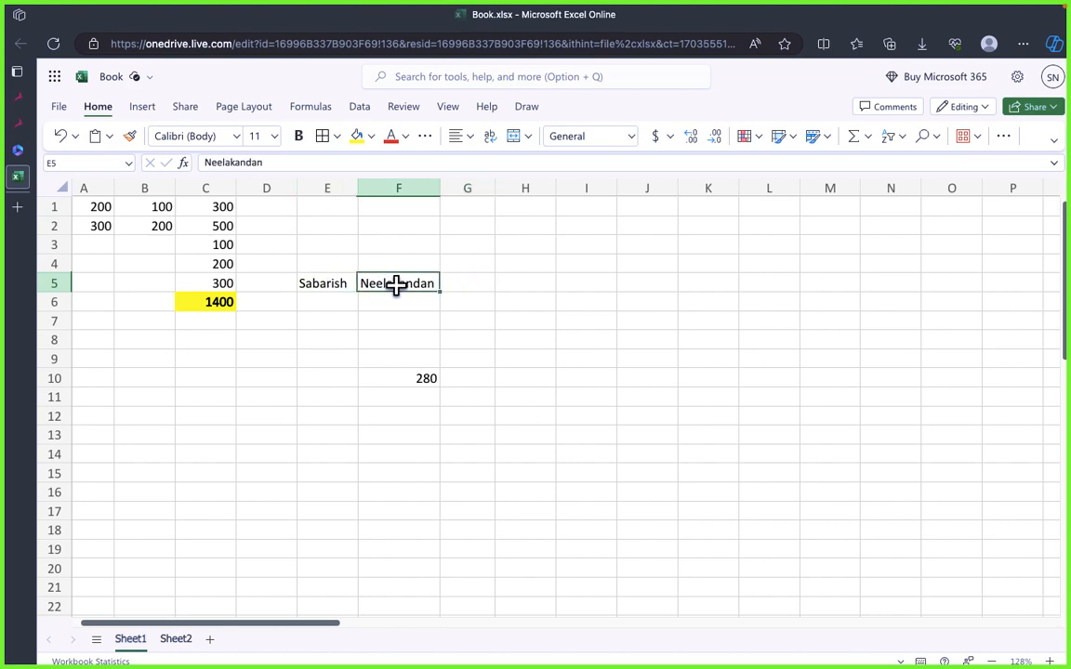
left_click(473, 307)
left_click(467, 322)
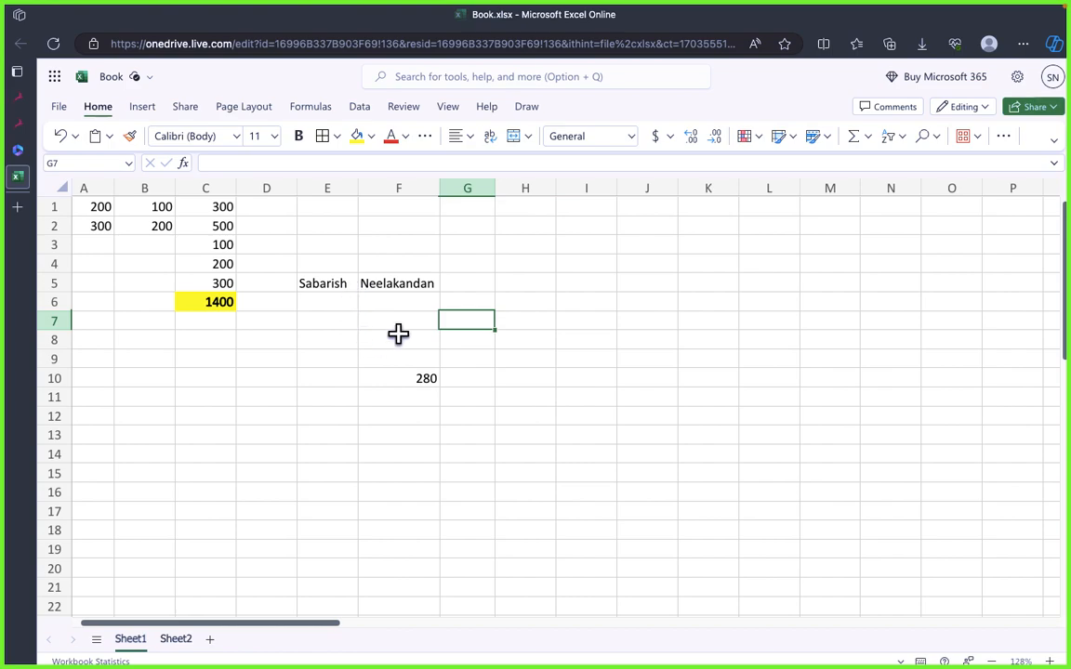
left_click(380, 278)
left_click_drag(318, 284, 423, 294)
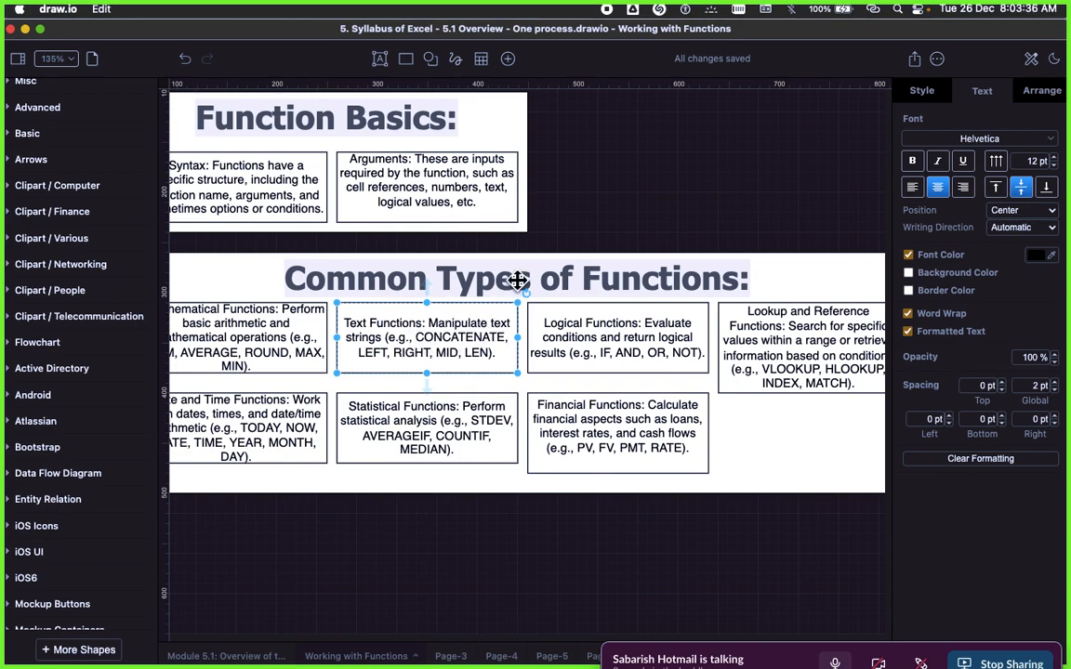
Step: Switch to draw.io and review the Text Functions and Logical Functions boxes under Common Types of Functions
left_click(550, 179)
scroll(417, 352, "right", 2)
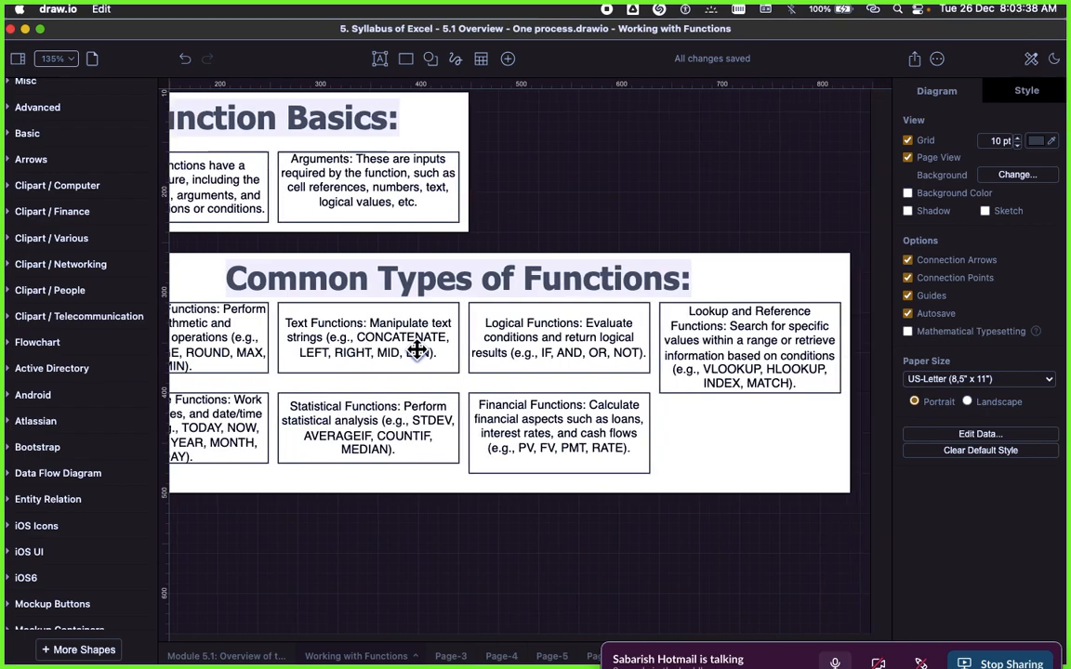
scroll(420, 352, "left", 1)
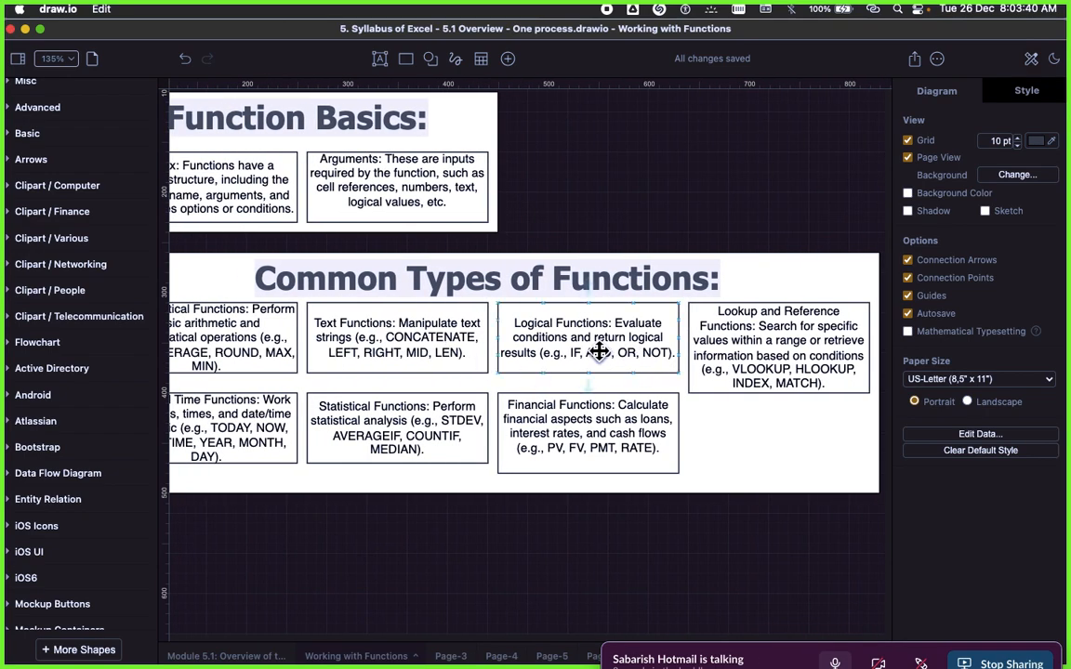
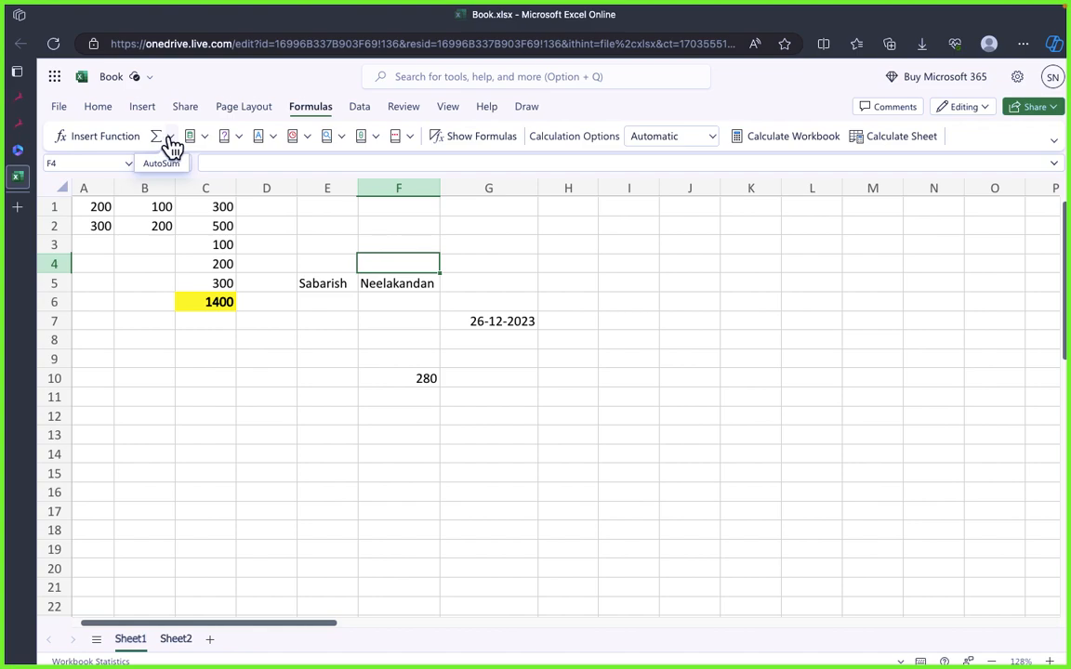
Step: Clear the highlighted total in C6 and delete row 6
left_click(302, 225)
left_click(316, 374)
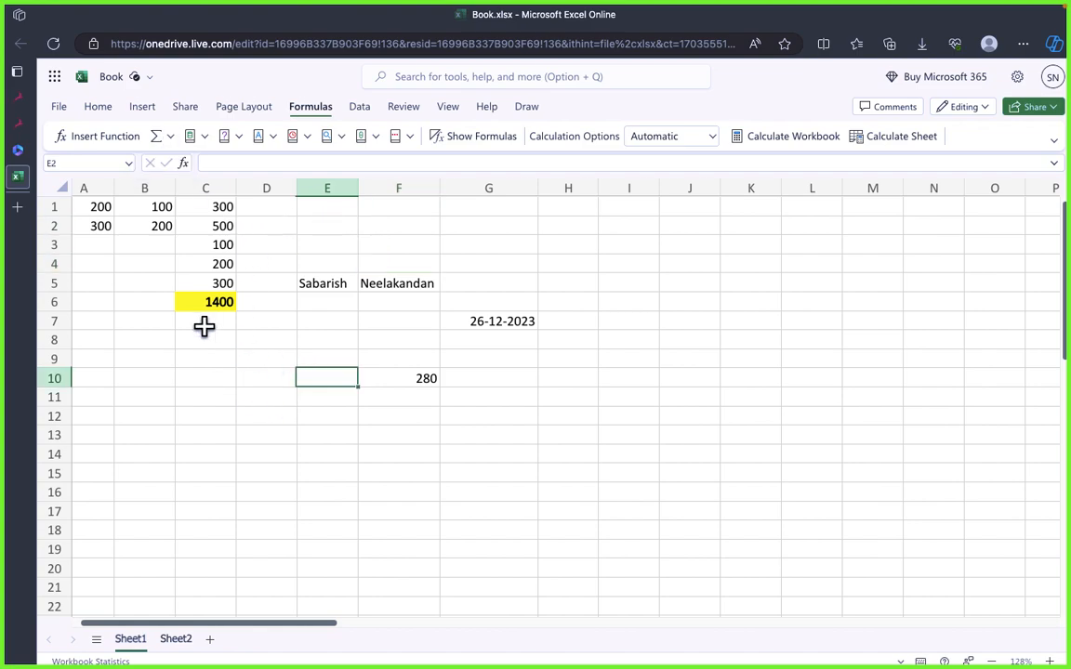
left_click(213, 303)
key("Delete")
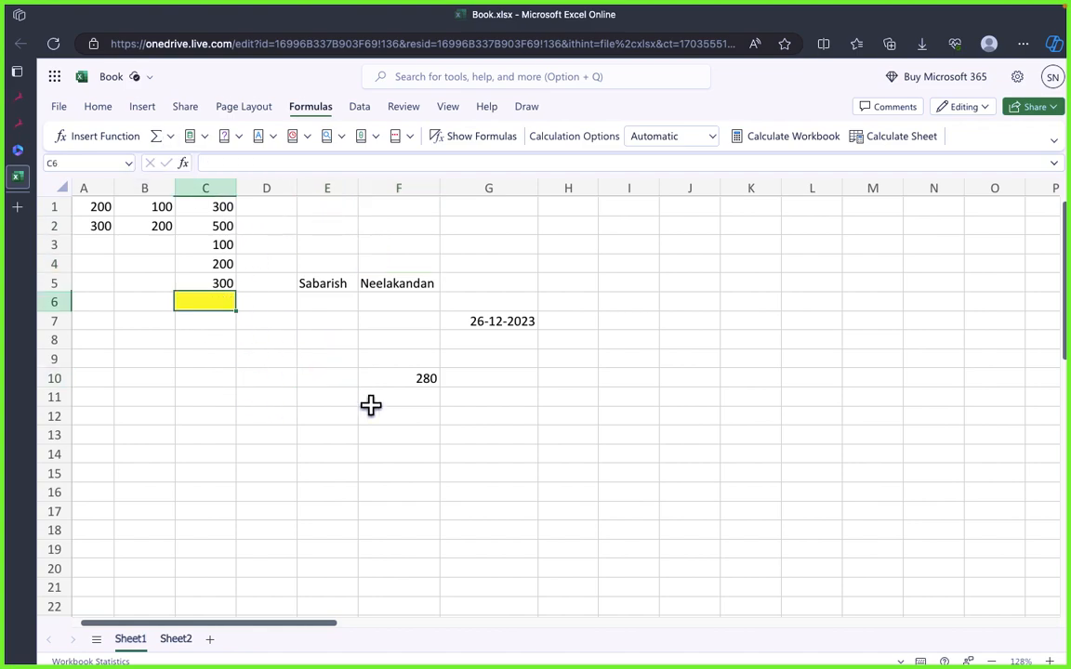
left_click(205, 415)
left_click(47, 303)
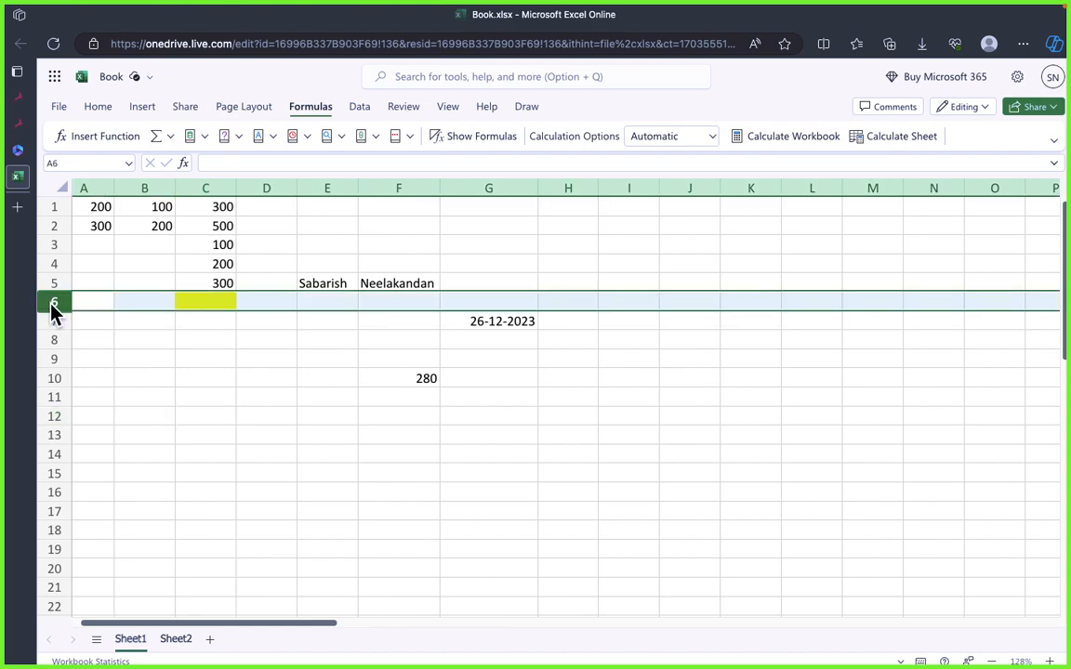
right_click(53, 309)
left_click(327, 370)
Step: Clear the name, date and average examples from the range D5:H12
left_click_drag(291, 283, 552, 407)
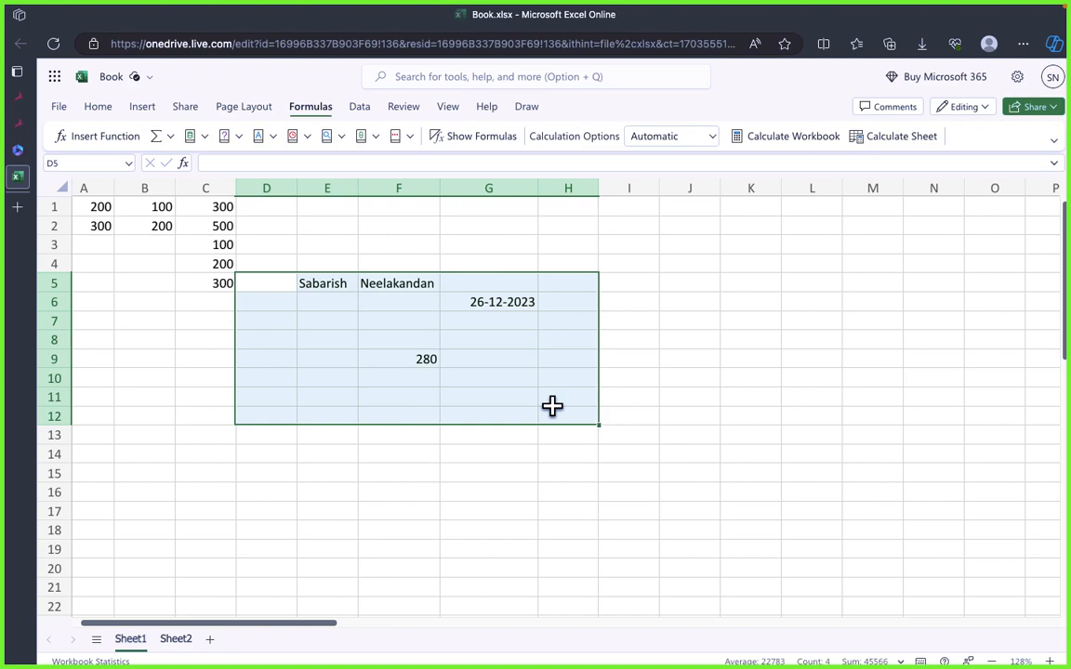
key("Delete")
left_click(202, 393)
left_click(194, 306)
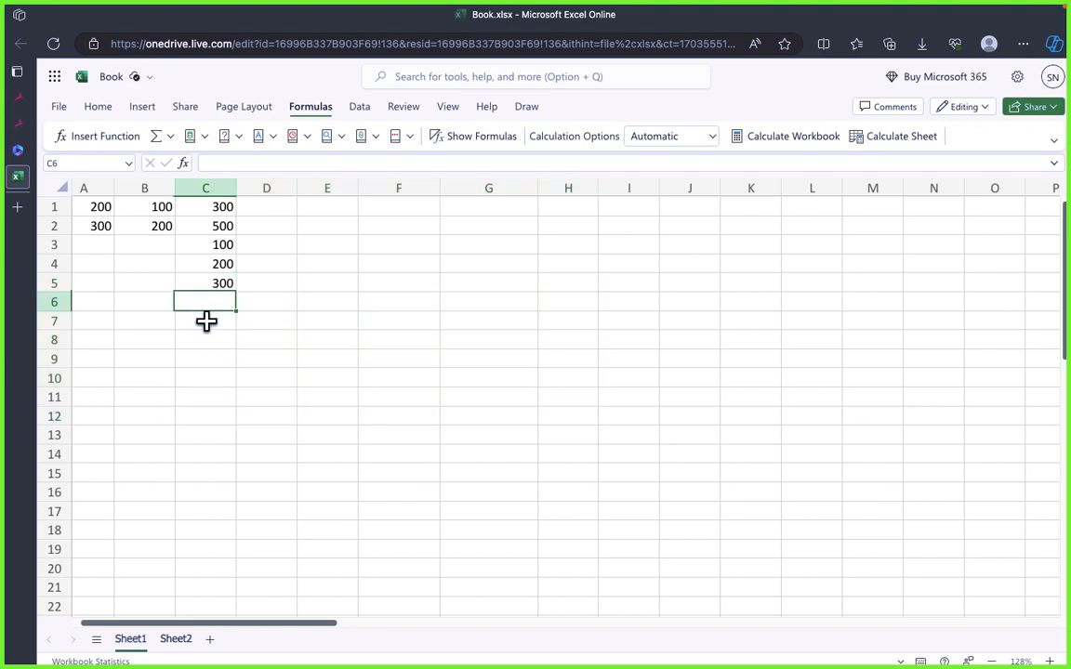
left_click(207, 323)
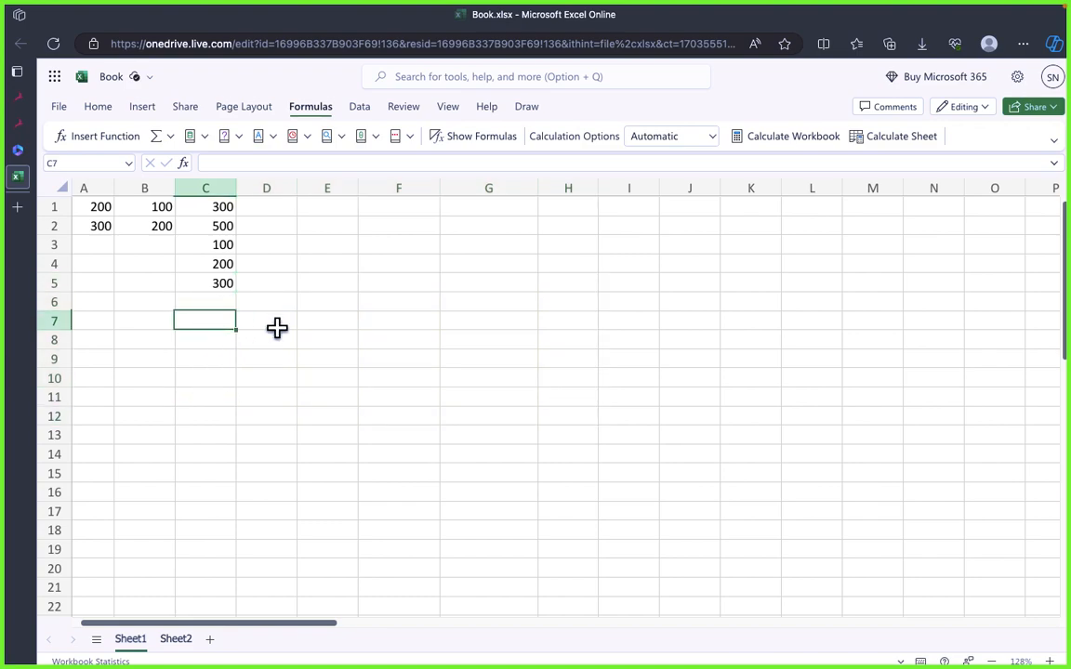
left_click(158, 139)
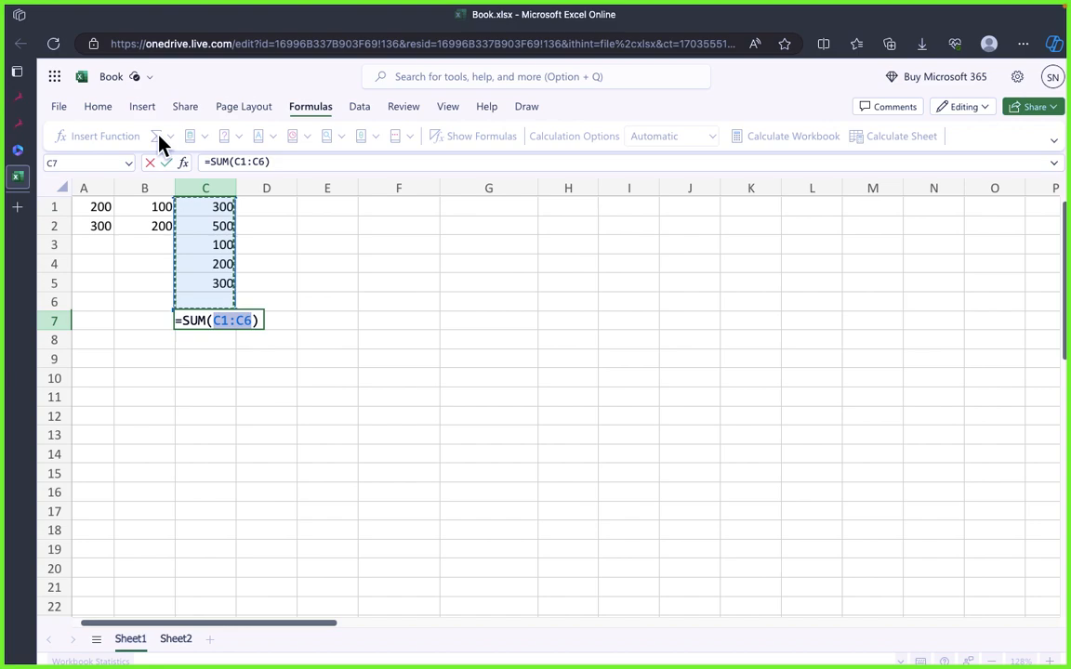
type("`")
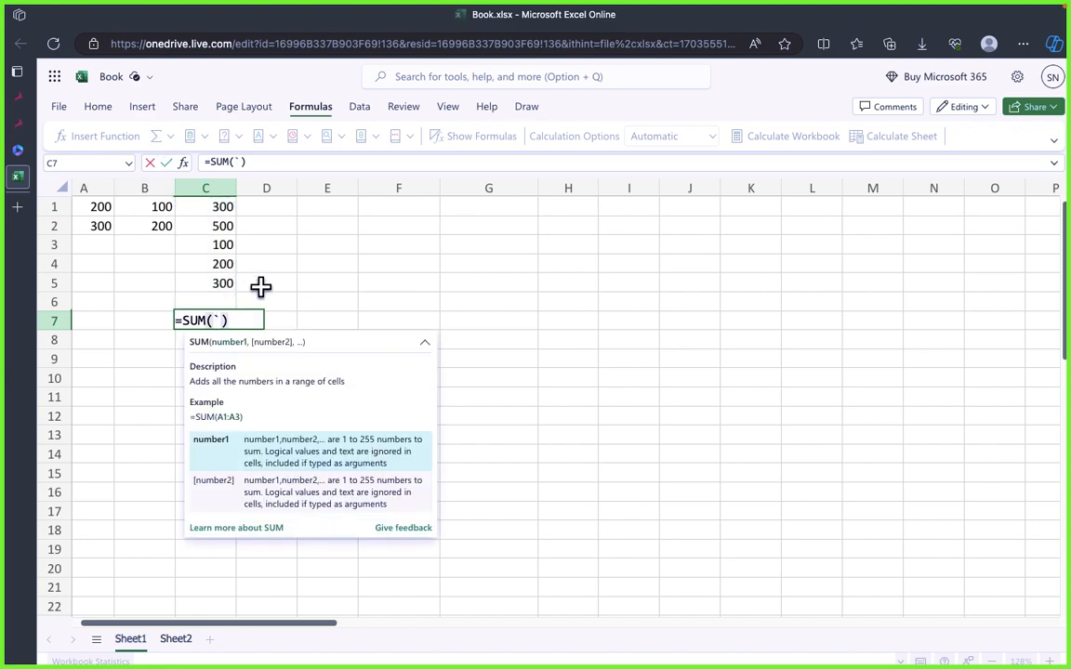
left_click(380, 323)
left_click(215, 327)
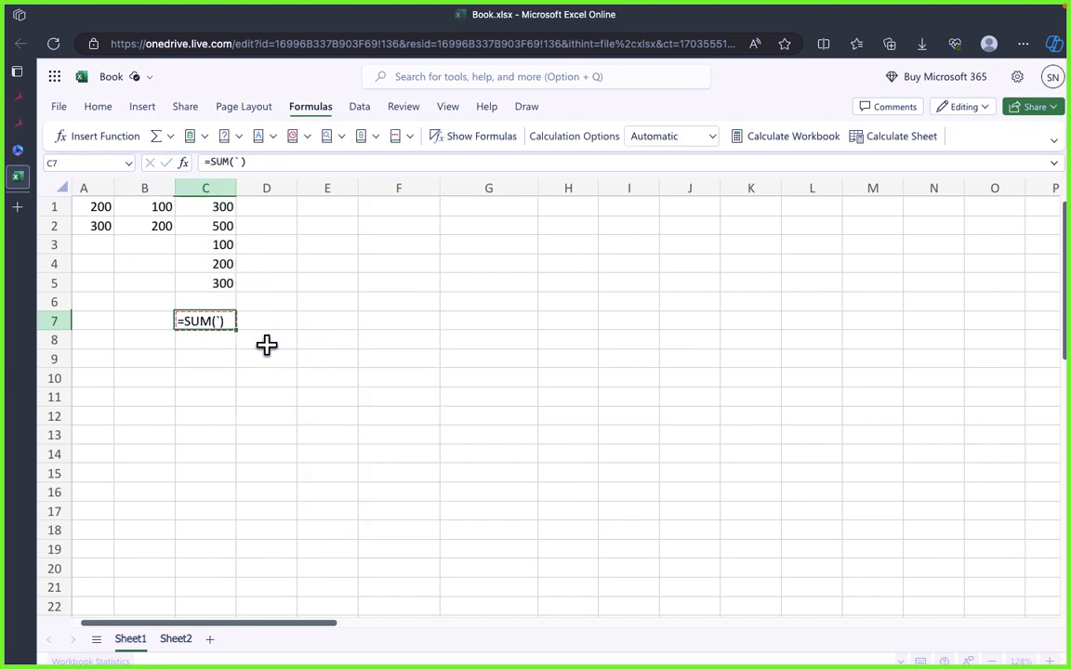
key("Delete")
left_click(262, 433)
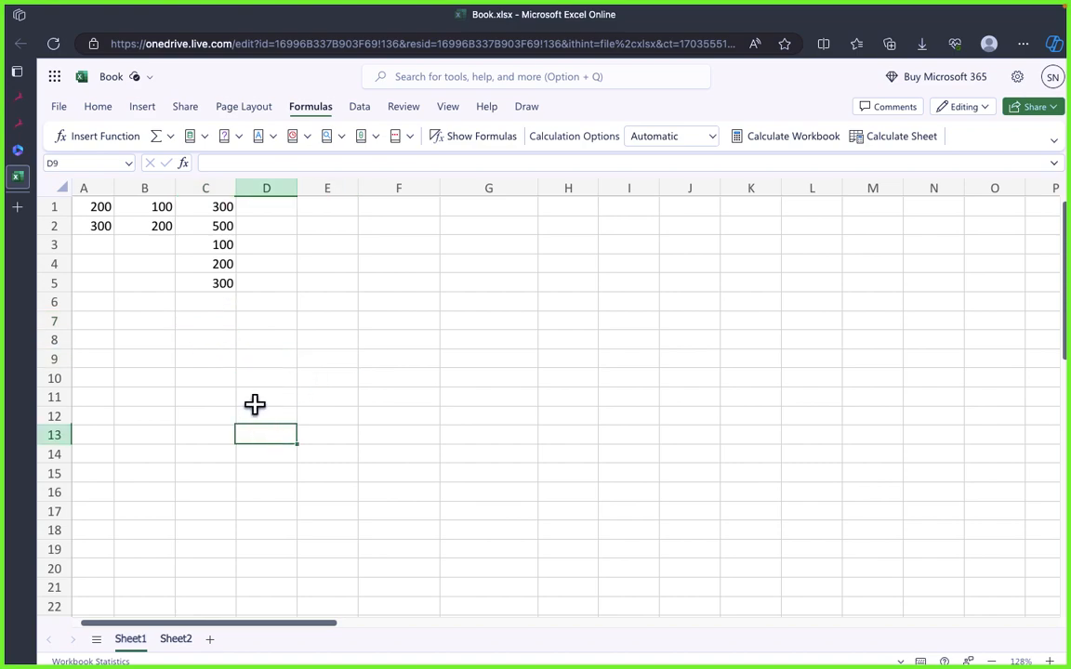
Step: Examine the numbers in column C and the empty cell C7 below them as the place for the sum
left_click(216, 323)
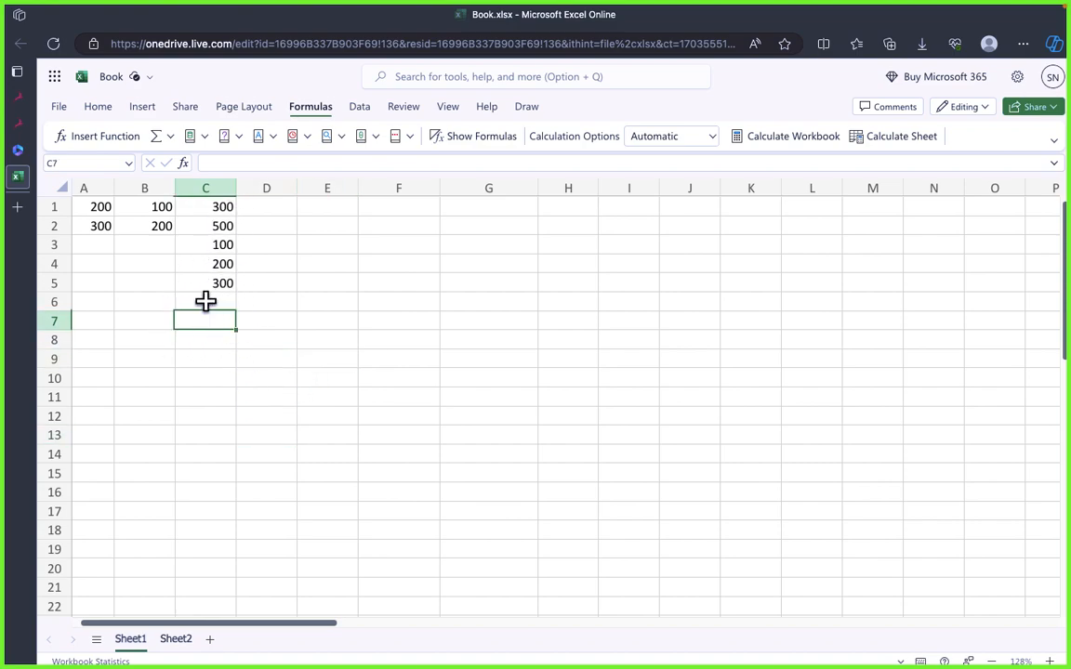
left_click(231, 359)
left_click(208, 186)
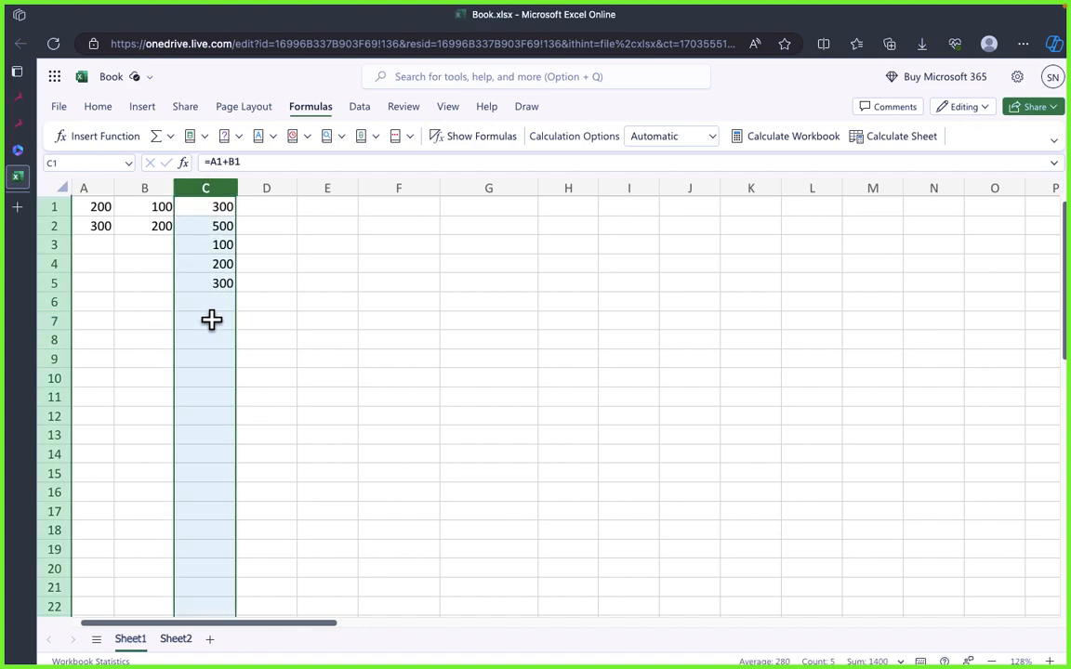
left_click(211, 319)
left_click(206, 184)
left_click(210, 323)
left_click(208, 186)
left_click(244, 335)
left_click(214, 326)
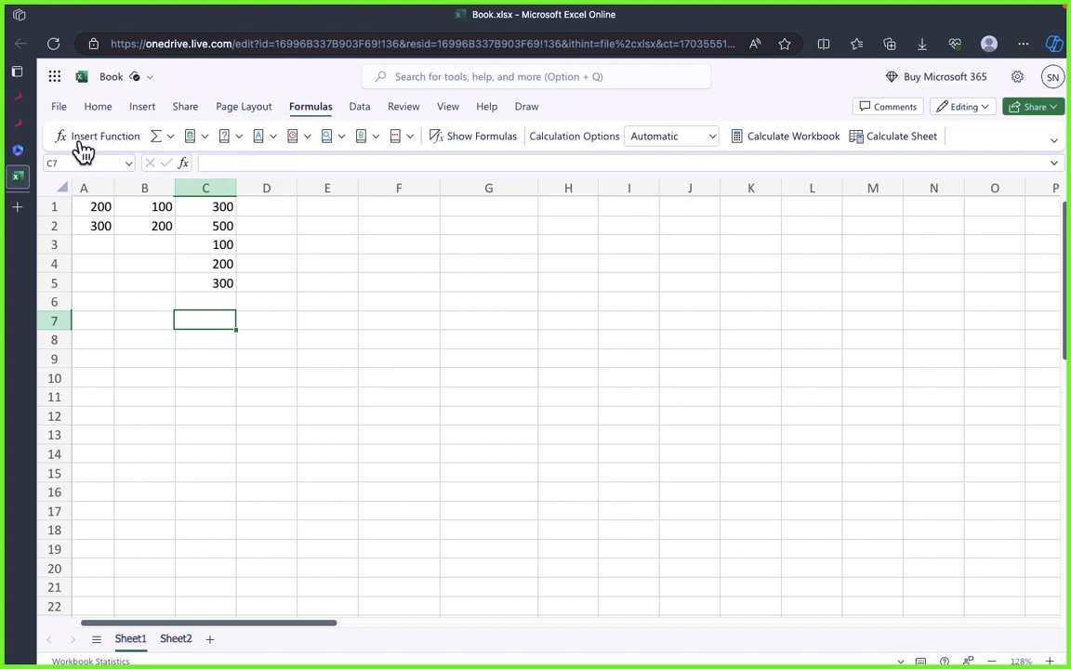
left_click(398, 263)
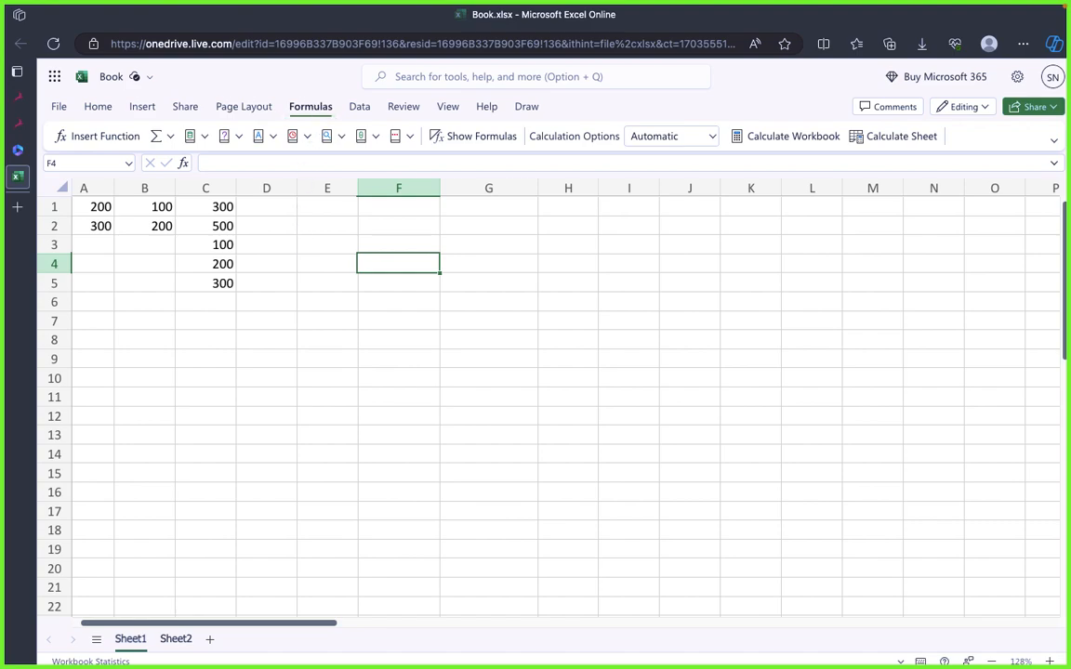
left_click(302, 260)
left_click(204, 321)
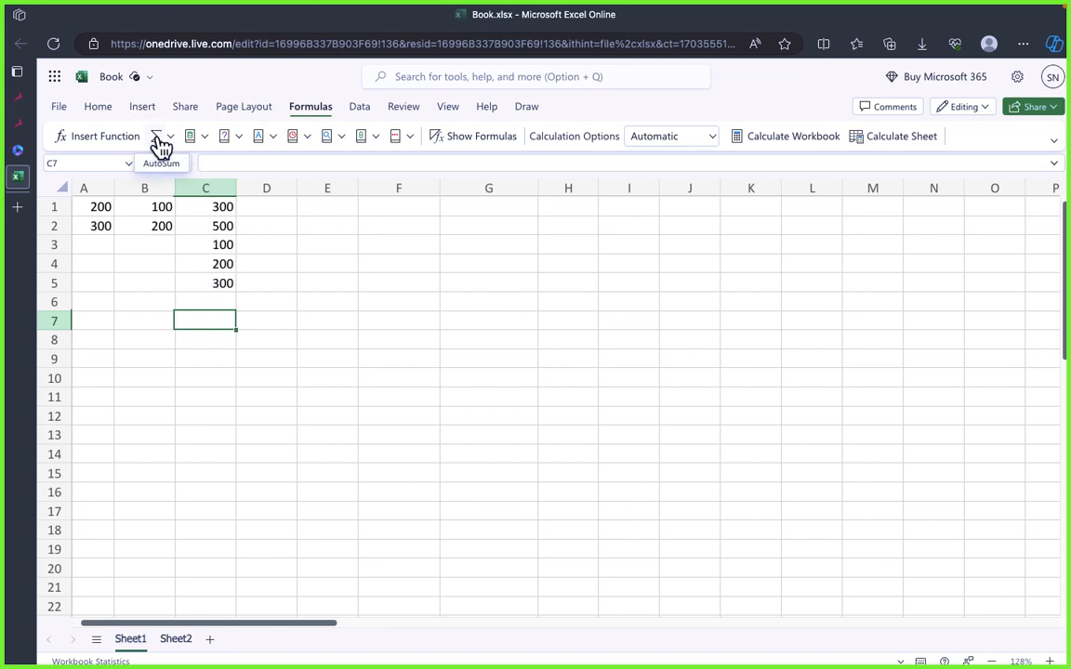
left_click(215, 183)
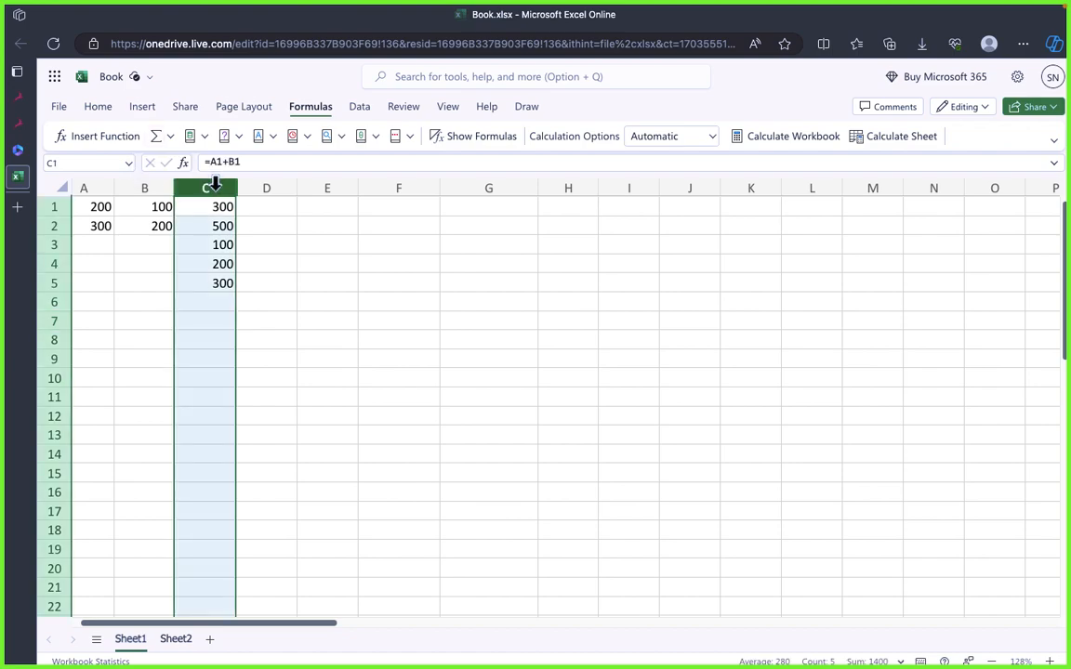
left_click(142, 318)
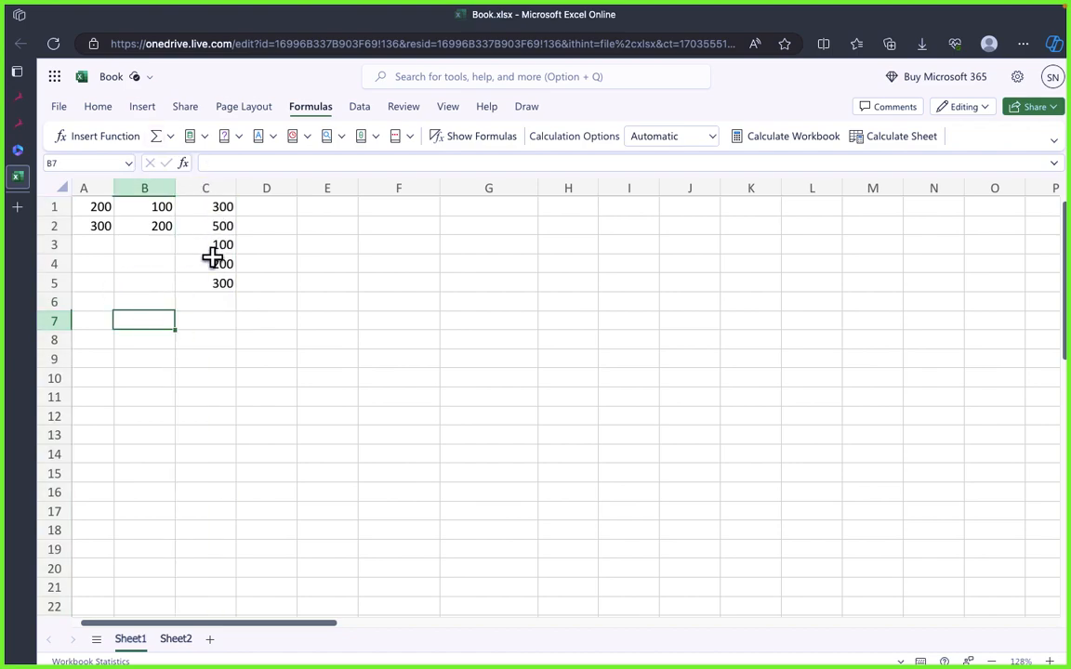
Step: Total the range C1:C6 in cell C7 with AutoSum
left_click(223, 314)
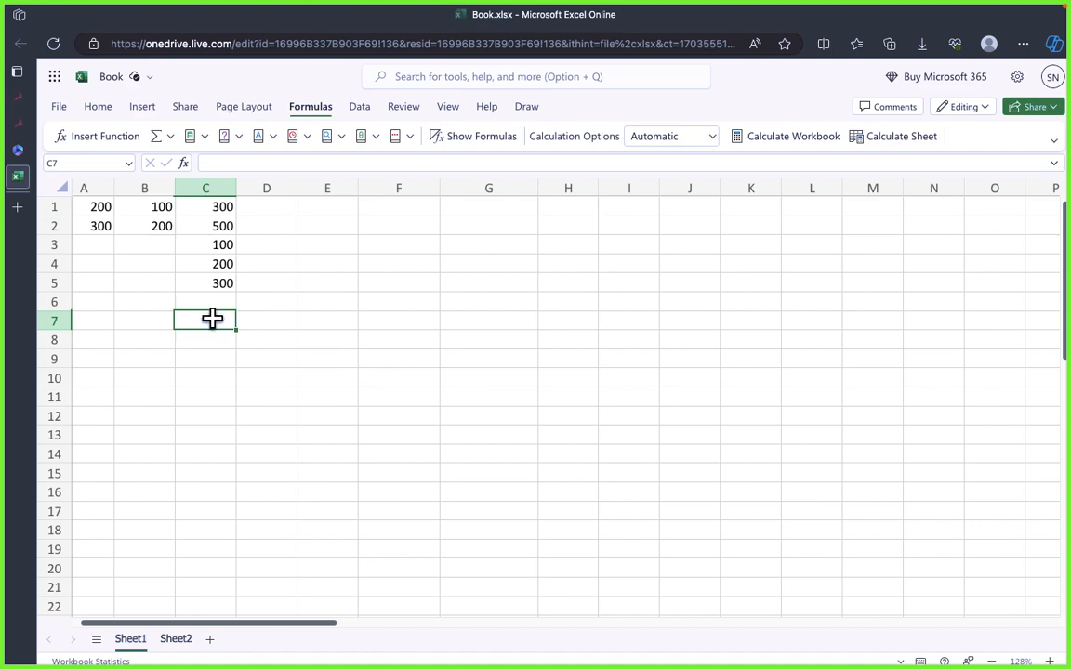
left_click(158, 139)
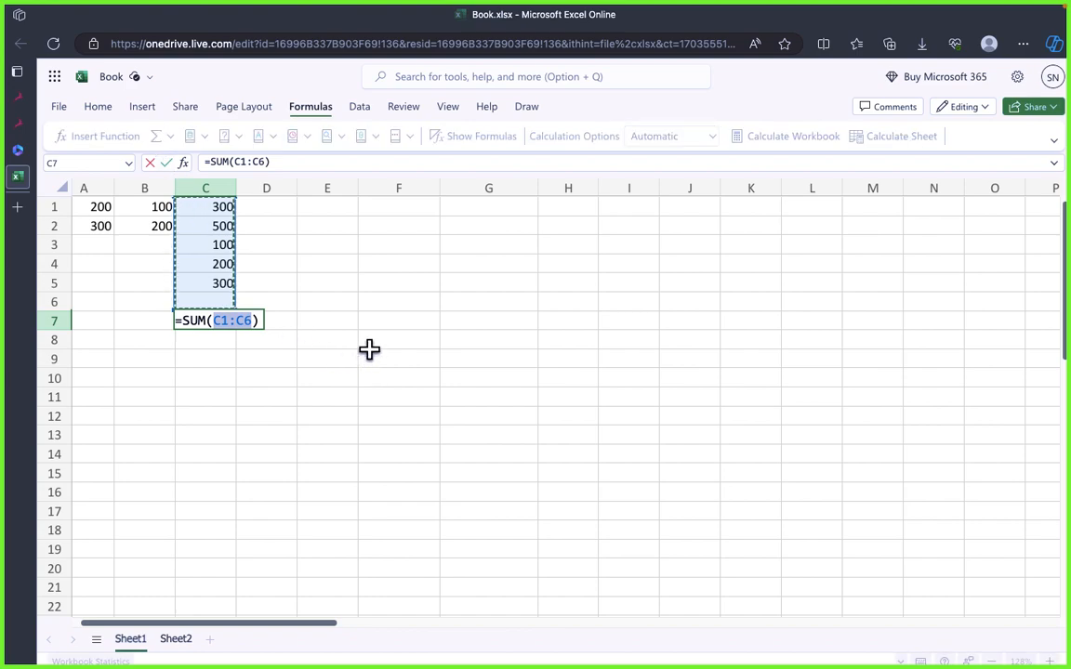
key("Return")
left_click(226, 378)
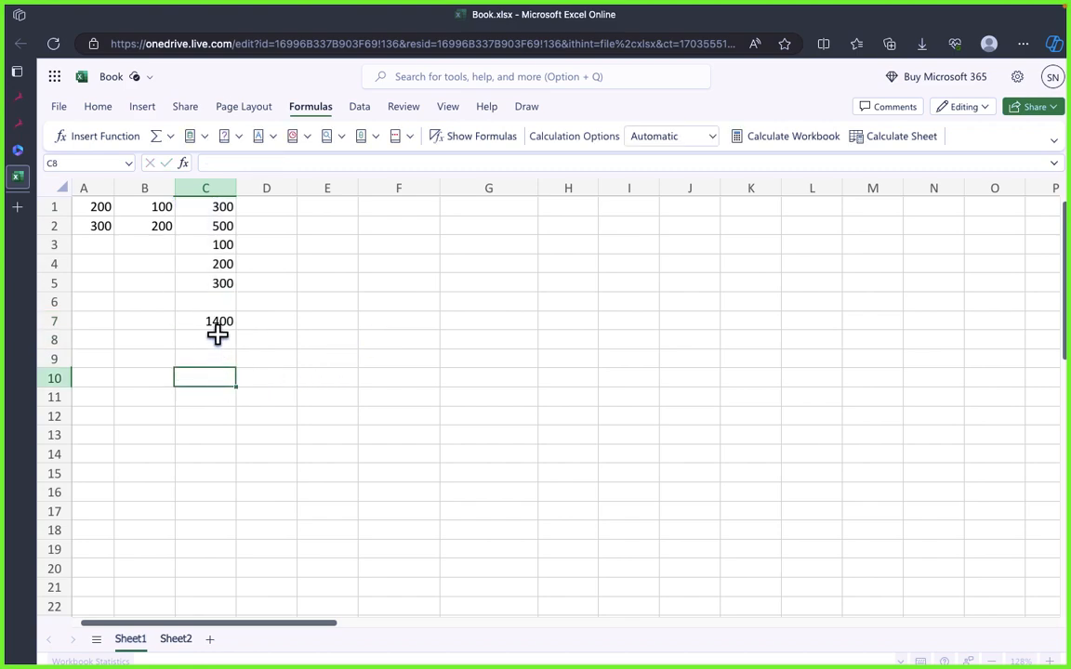
Step: Highlight the total in C7 with a yellow fill
left_click(215, 322)
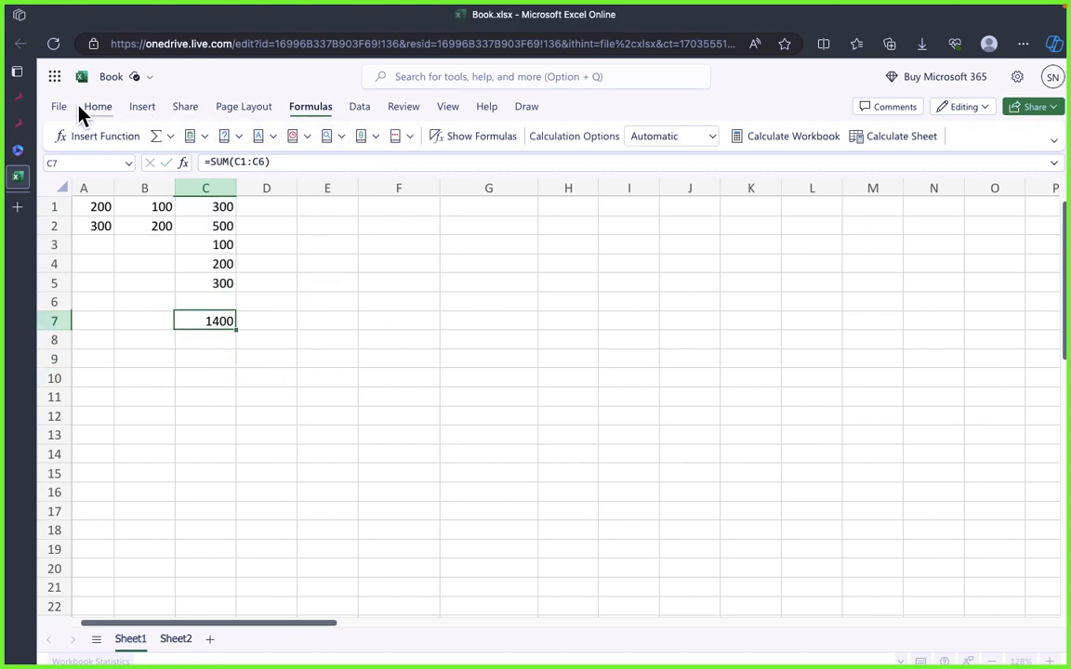
left_click(97, 108)
left_click(354, 138)
left_click(244, 375)
left_click(207, 322)
left_click(301, 294)
left_click(215, 322)
left_click(310, 108)
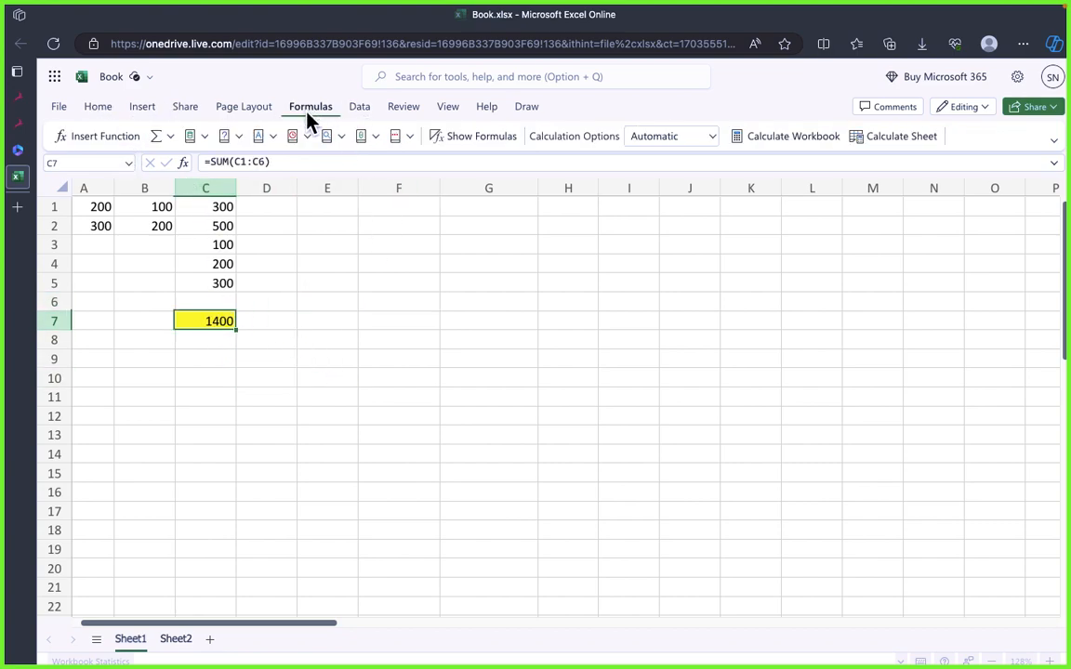
left_click(350, 338)
Step: Total the range B1:B6 in cell B7 with AutoSum and check its formula
left_click(143, 325)
left_click(378, 414)
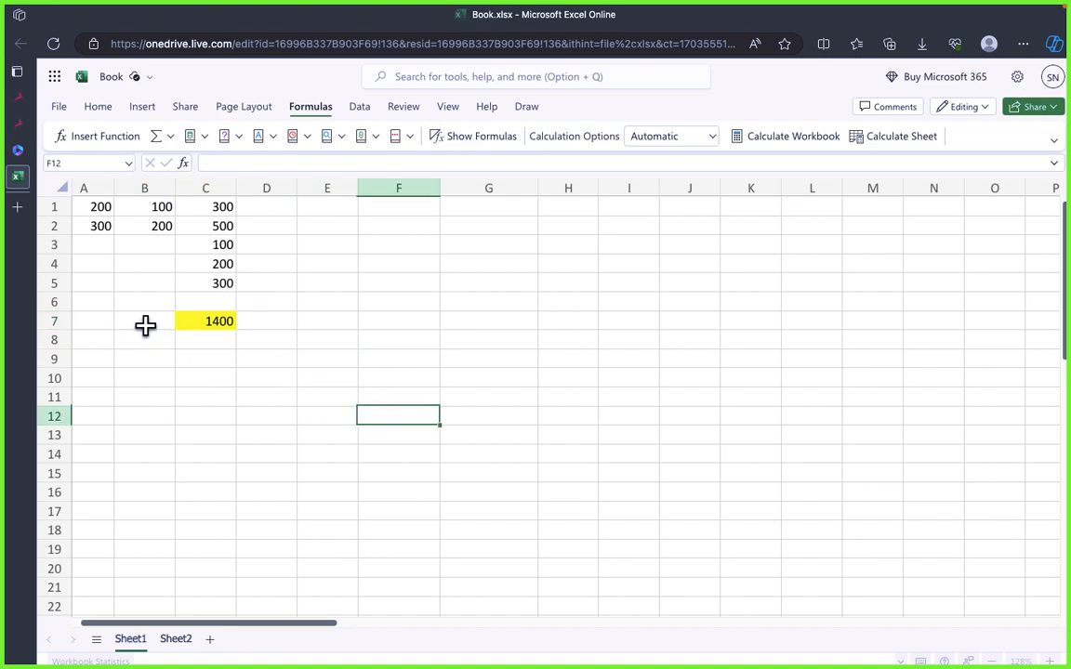
left_click(146, 321)
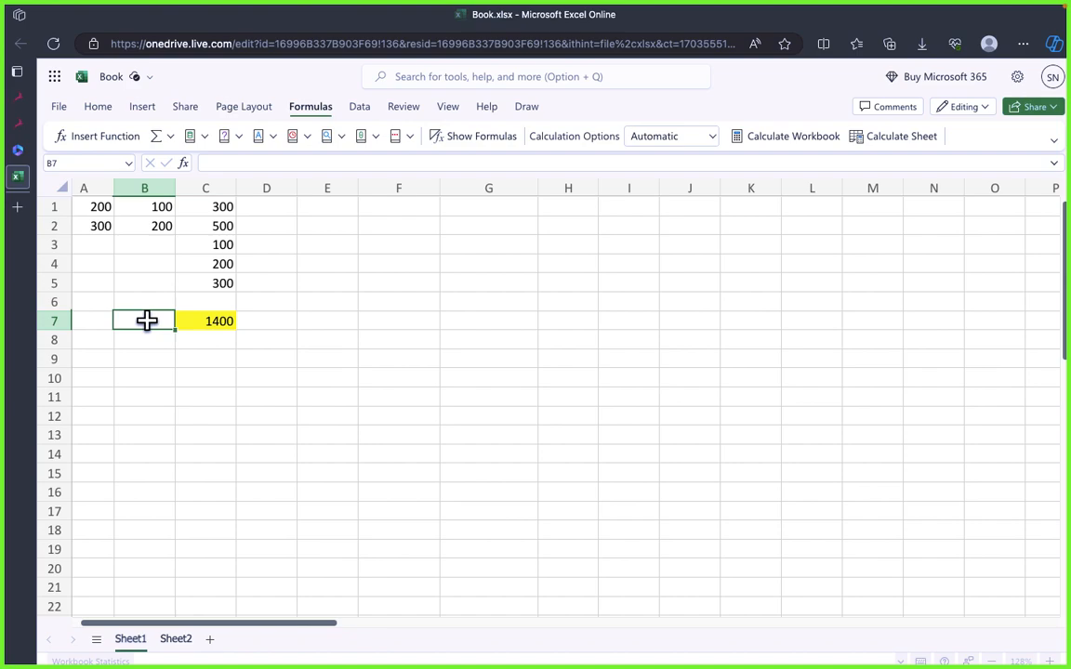
left_click(156, 136)
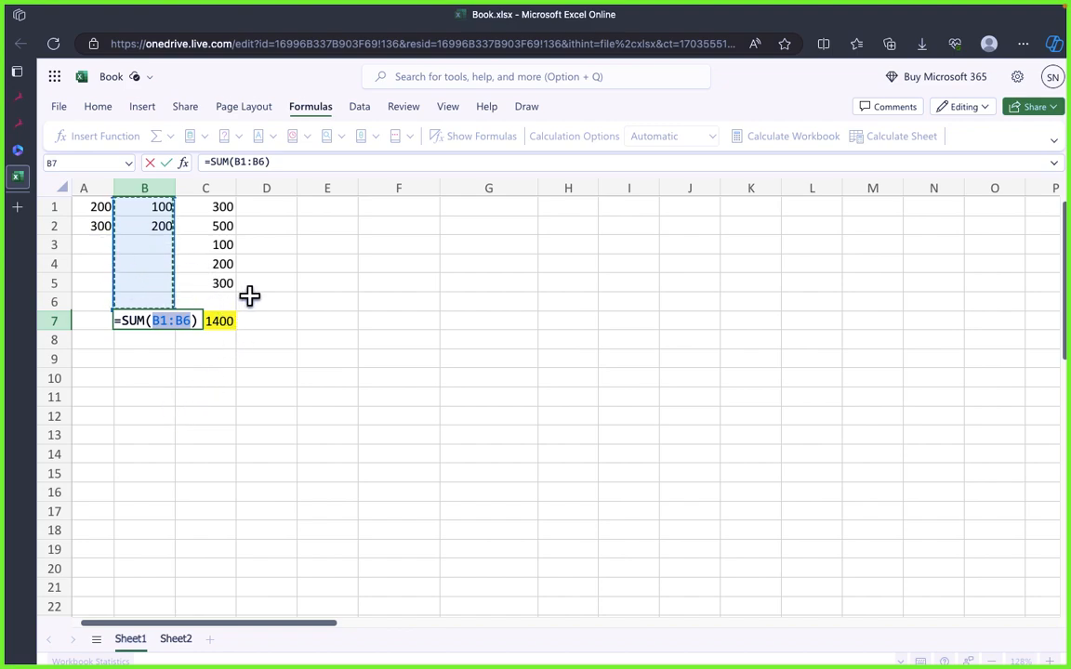
key("Return")
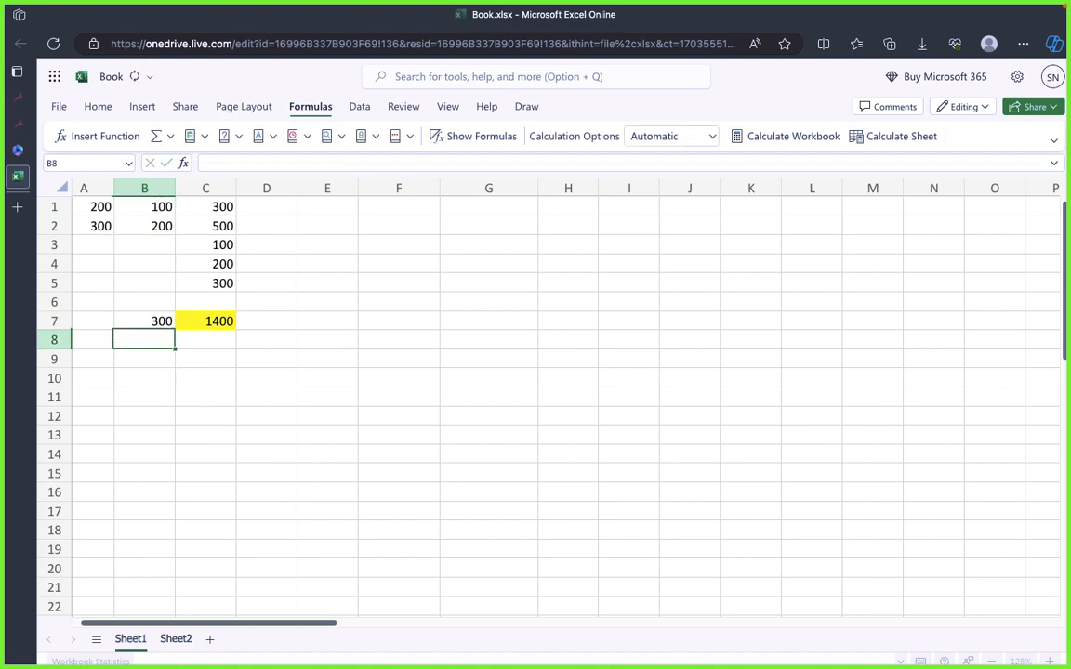
left_click(143, 324)
left_click(211, 380)
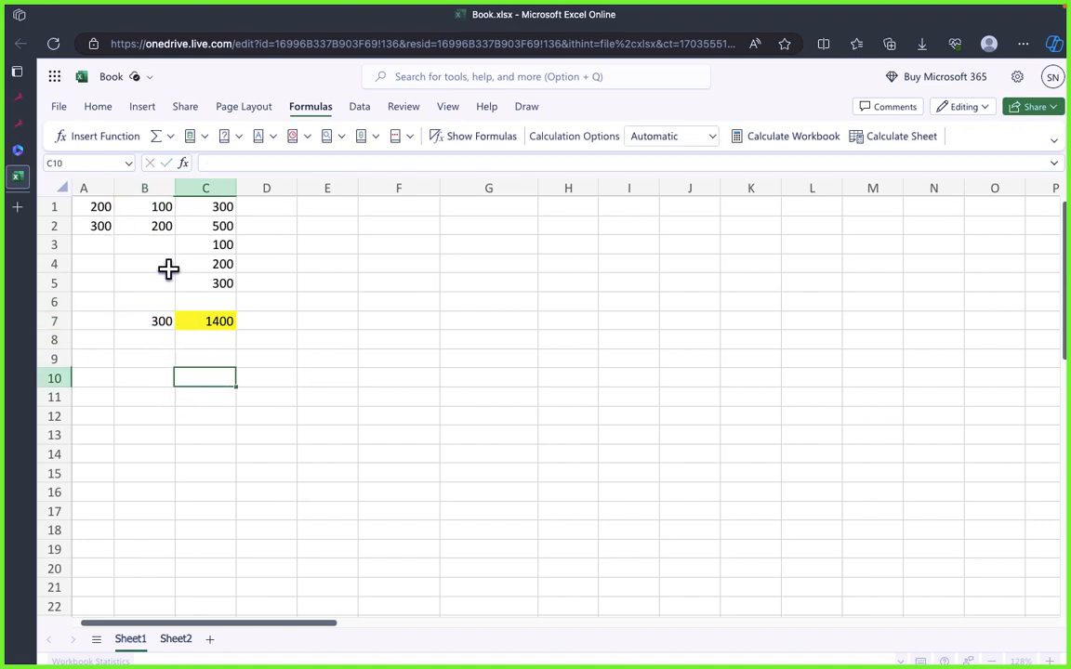
left_click(306, 322)
left_click(146, 323)
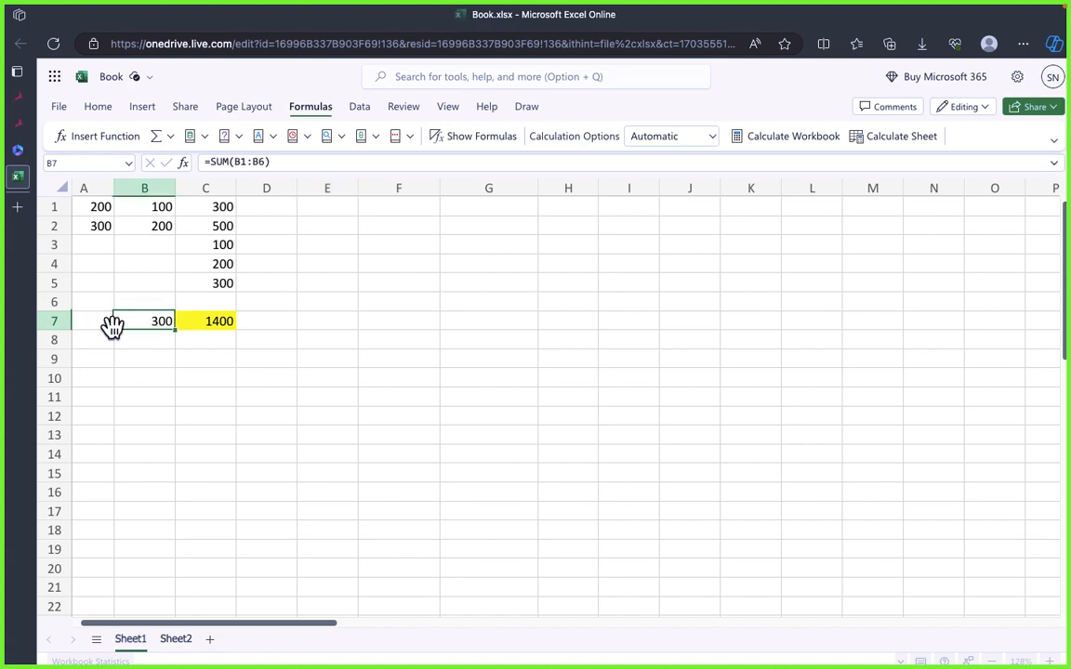
left_click(225, 431)
Step: Enter the sample numbers 1200, 300, 2309 and 1219298 down cells F5 to F8
left_click(455, 339)
left_click(465, 264)
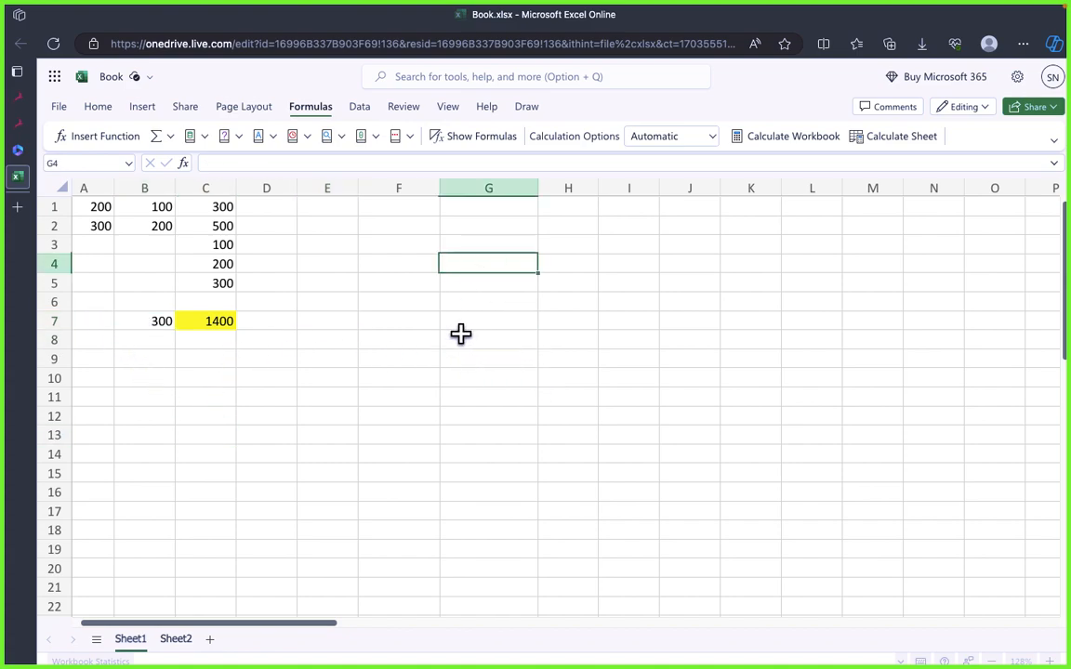
left_click(346, 298)
left_click(365, 282)
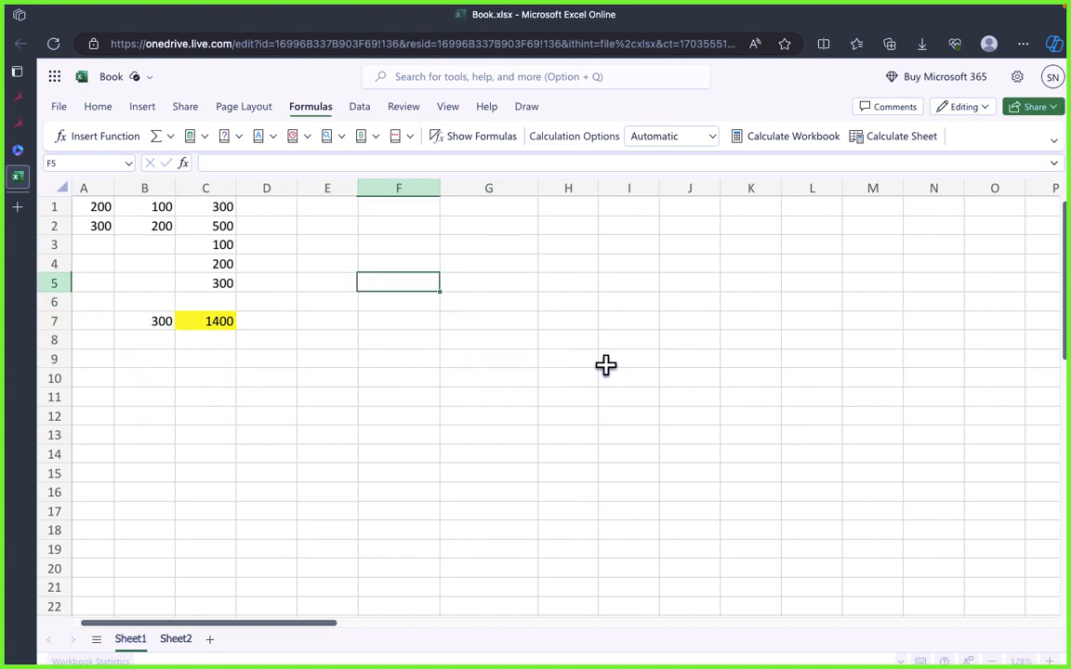
type("1291")
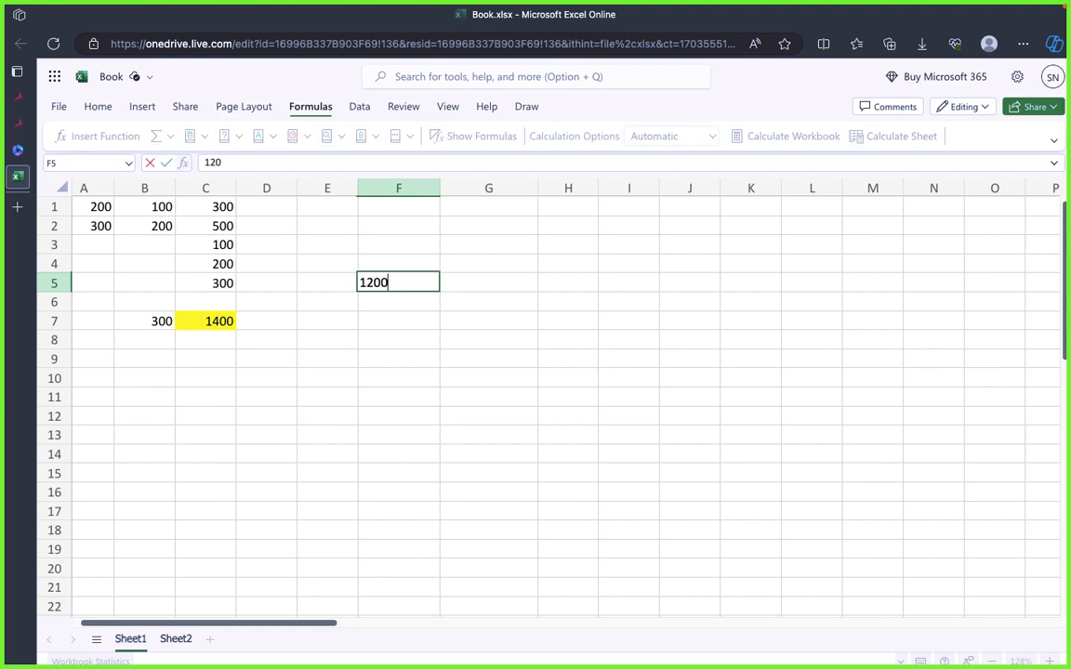
type("0")
key("Return")
type("23")
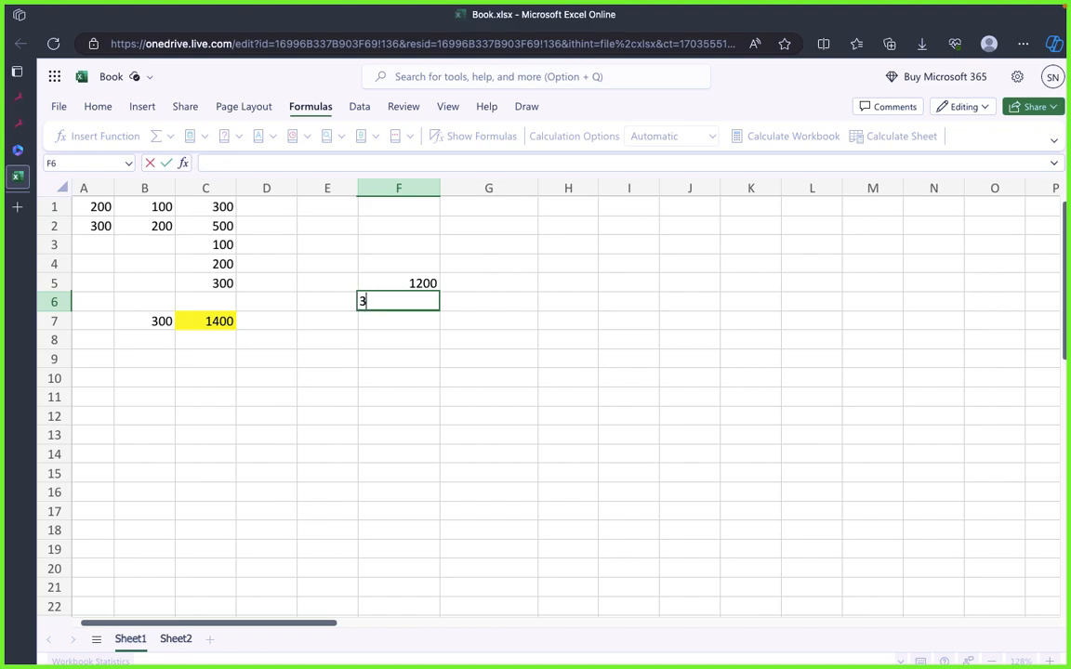
type("00")
key("Return")
type("2309")
key("Return")
type("12198")
key("Return")
Step: Enter the sample numbers 12198, 129819, 128791 and 1281791 down cells F9 to F12
type("12198")
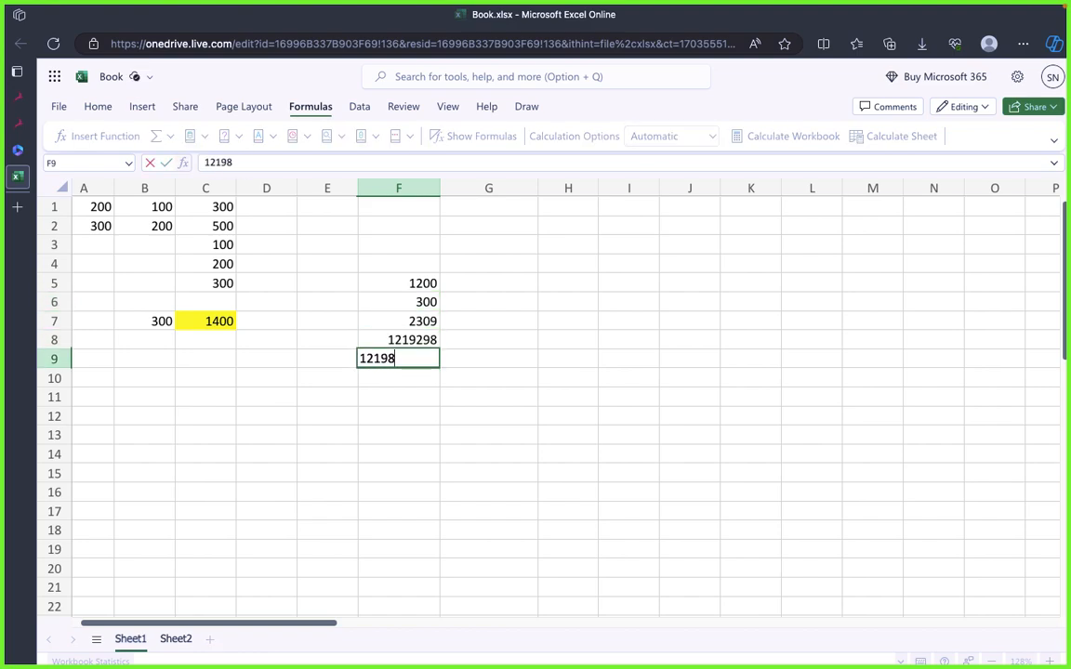
key("Return")
type("129819")
key("Return")
type("128791")
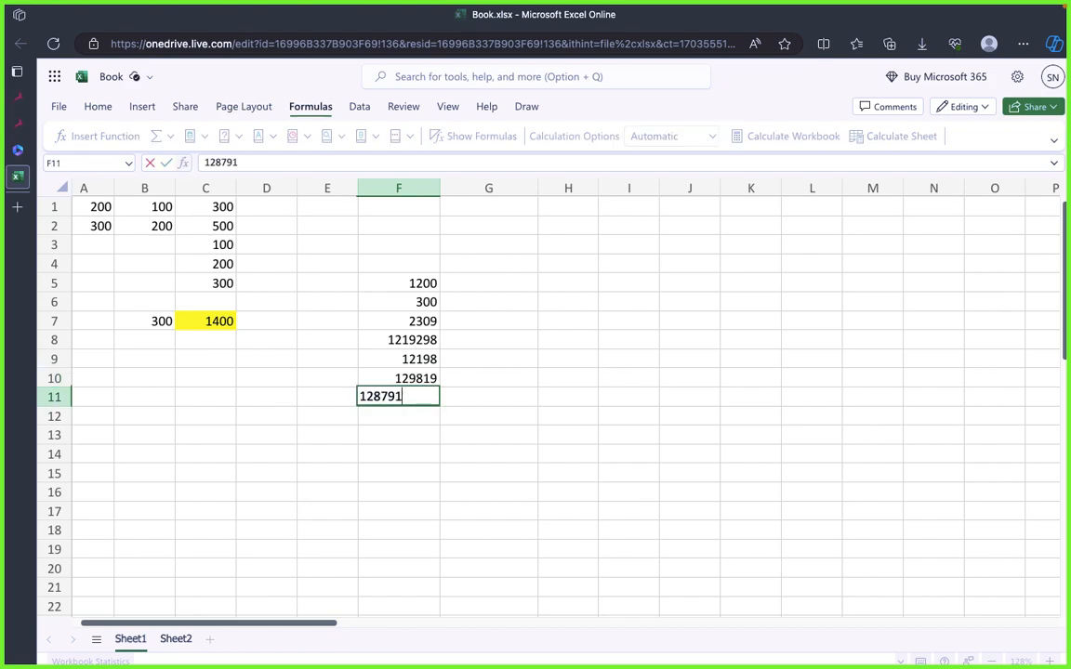
key("Return")
type("128179")
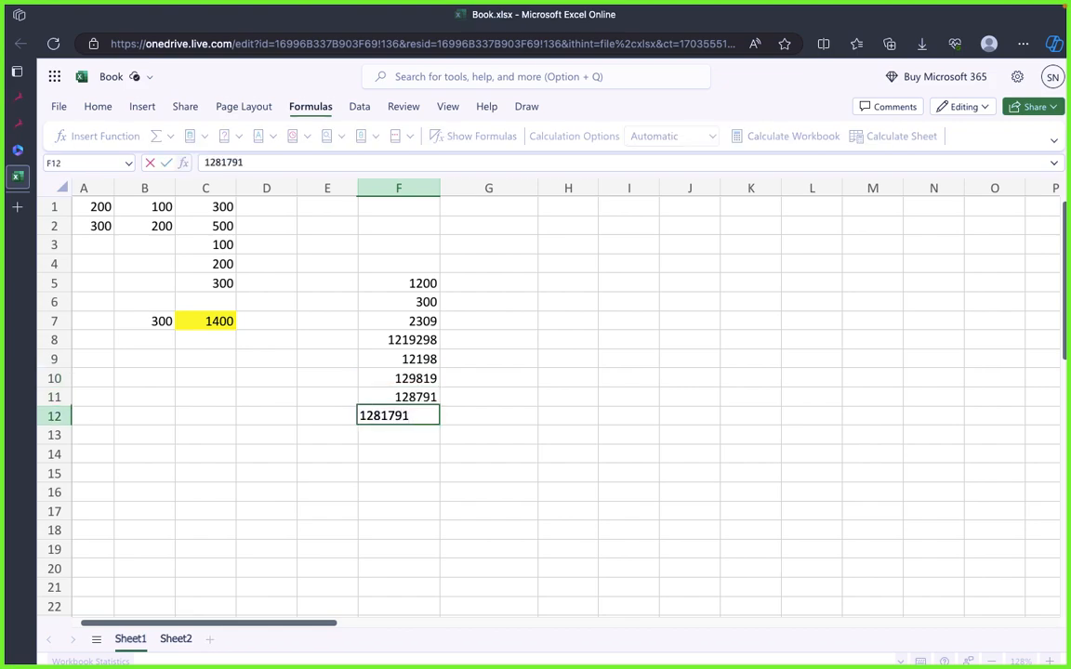
type("1")
key("Return")
left_click(456, 492)
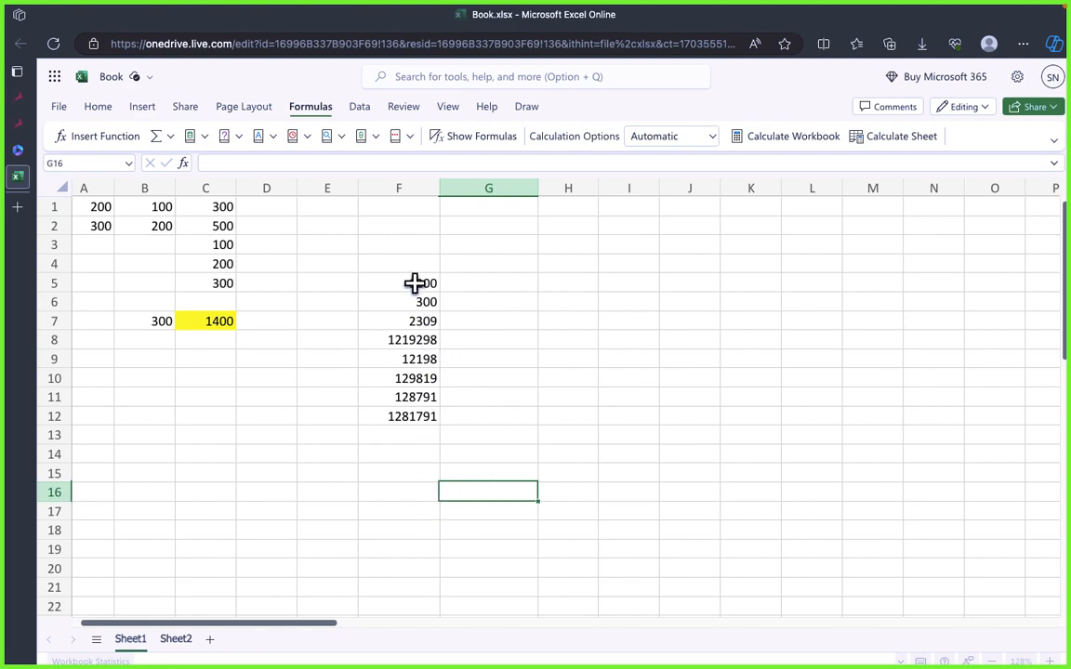
Step: Examine the column of numbers in F5:F12 by selecting the whole range
left_click_drag(415, 284, 436, 432)
left_click(583, 471)
left_click_drag(420, 282, 435, 420)
left_click(510, 442)
left_click_drag(420, 283, 434, 419)
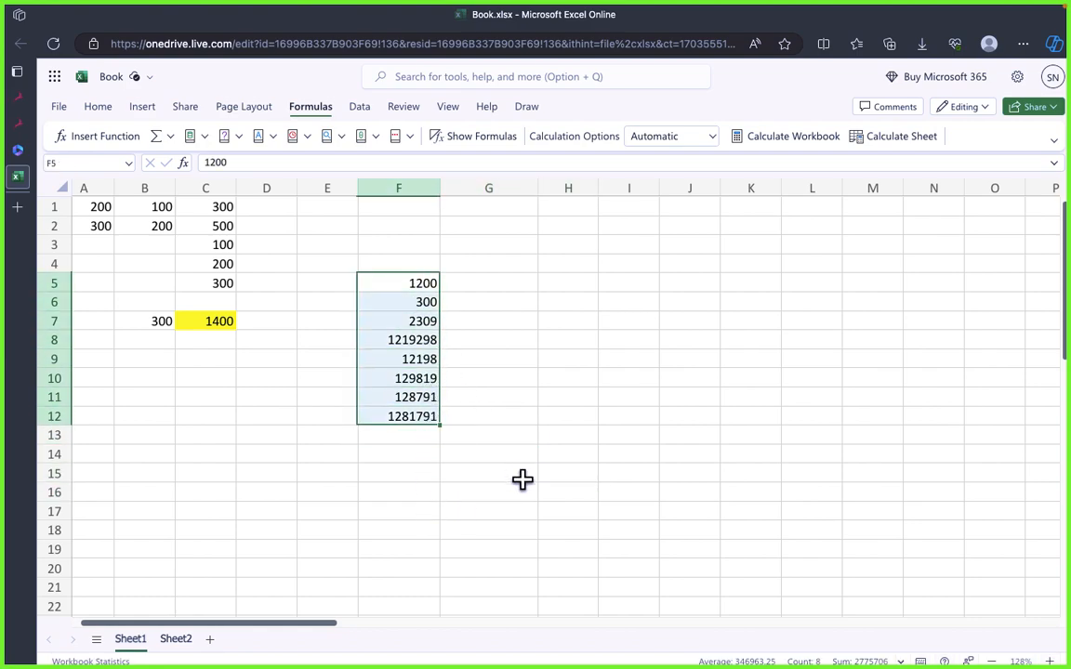
left_click(470, 472)
left_click(470, 455)
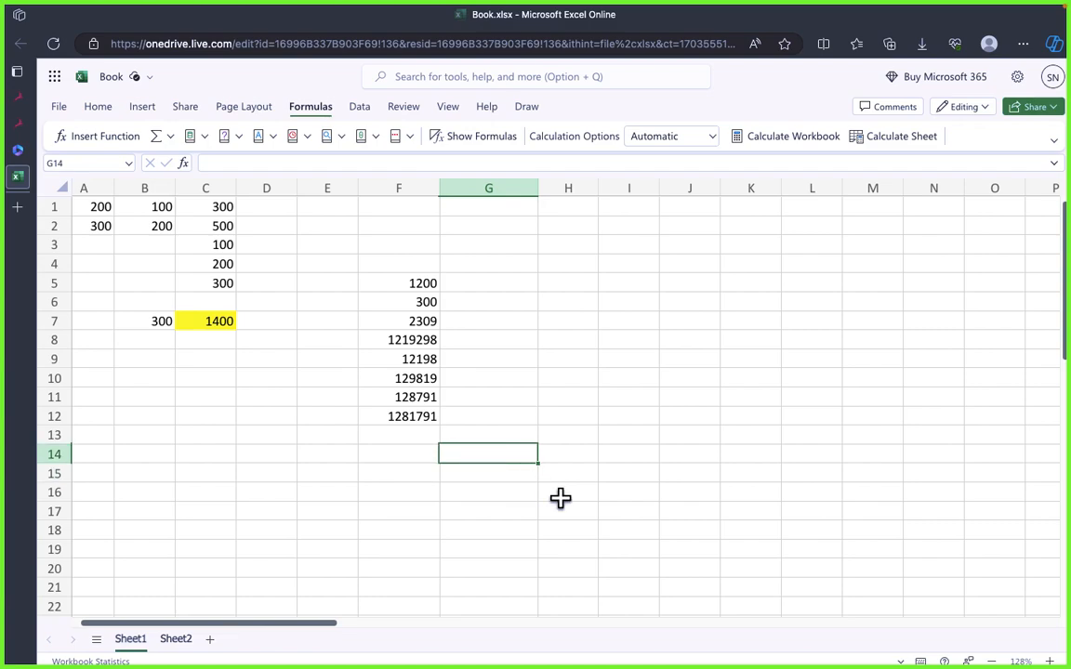
left_click(420, 469)
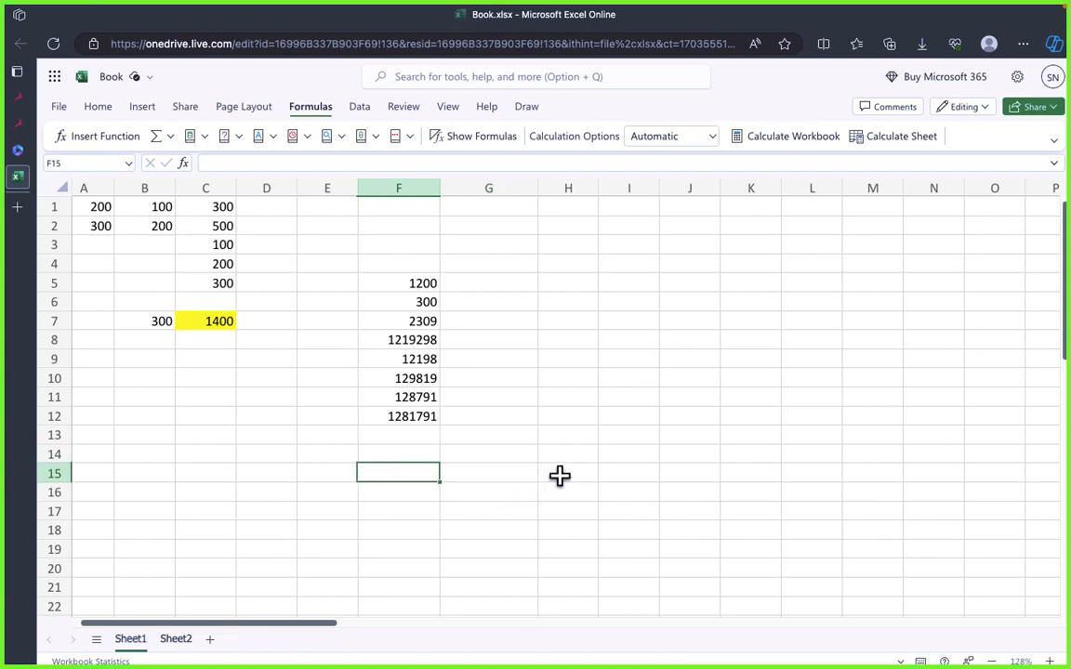
left_click(661, 397)
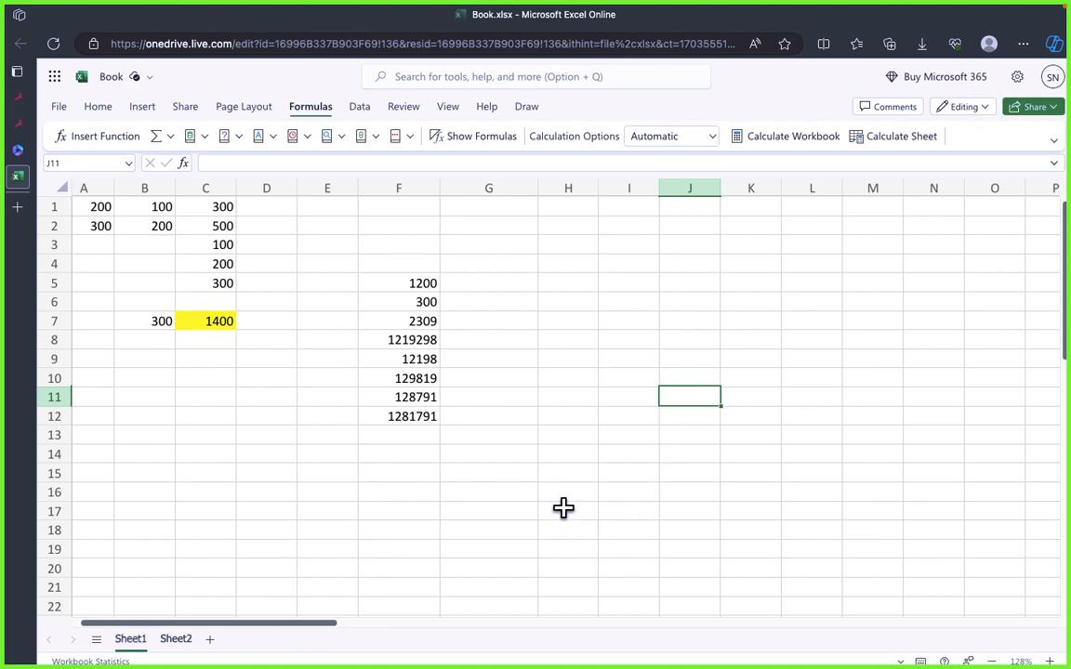
left_click(553, 436)
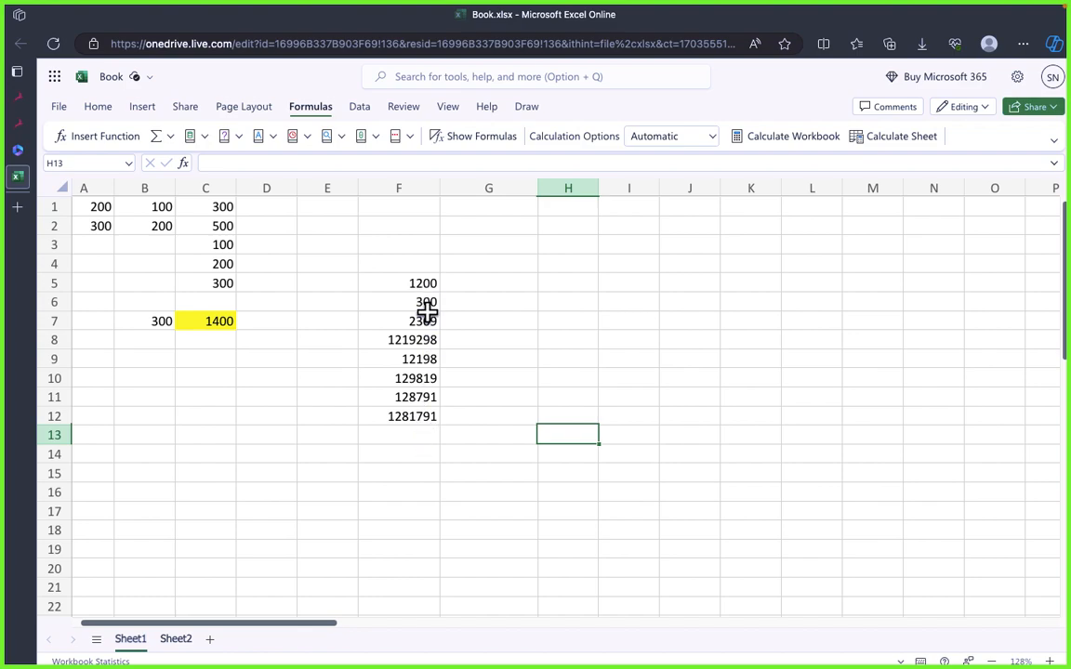
left_click(431, 450)
left_click_drag(418, 284, 435, 423)
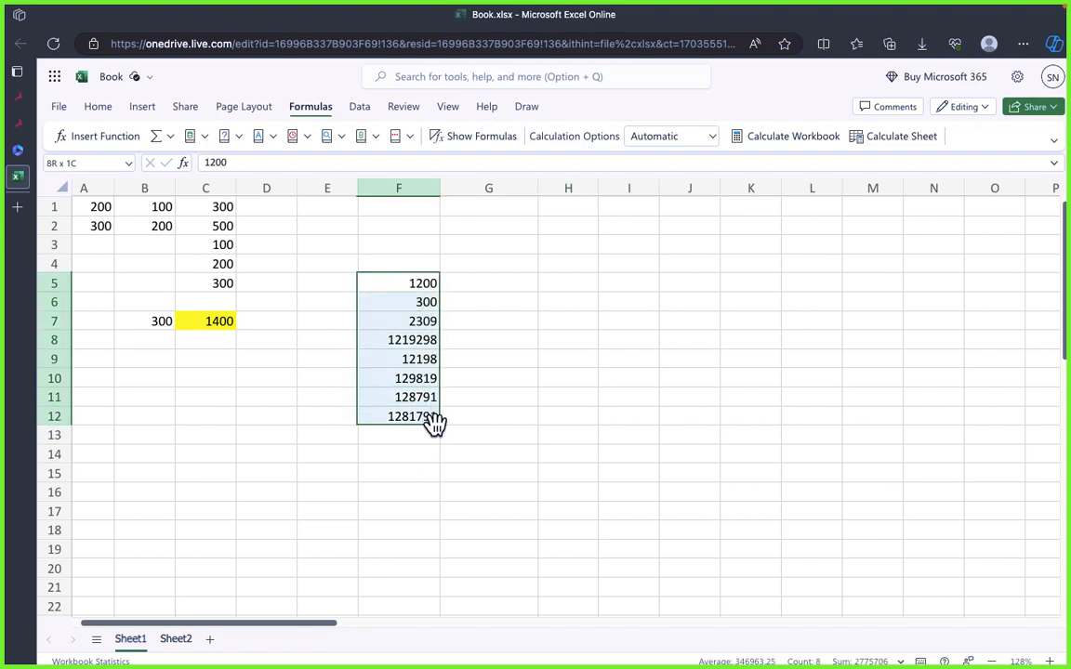
left_click(494, 481)
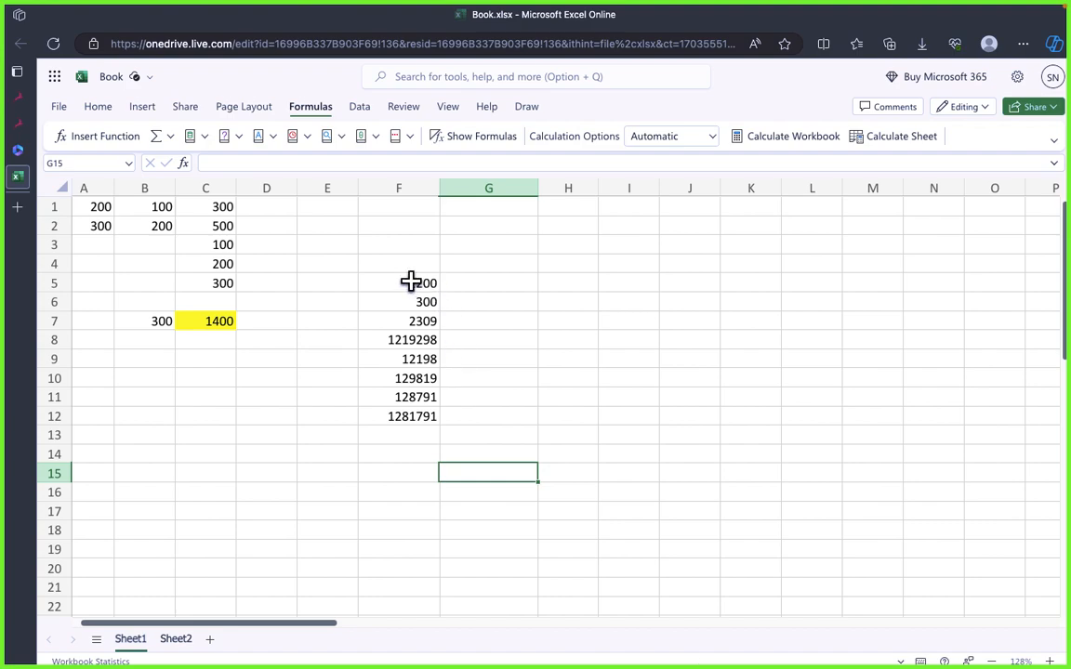
left_click_drag(414, 283, 437, 415)
left_click(558, 474)
left_click(493, 431)
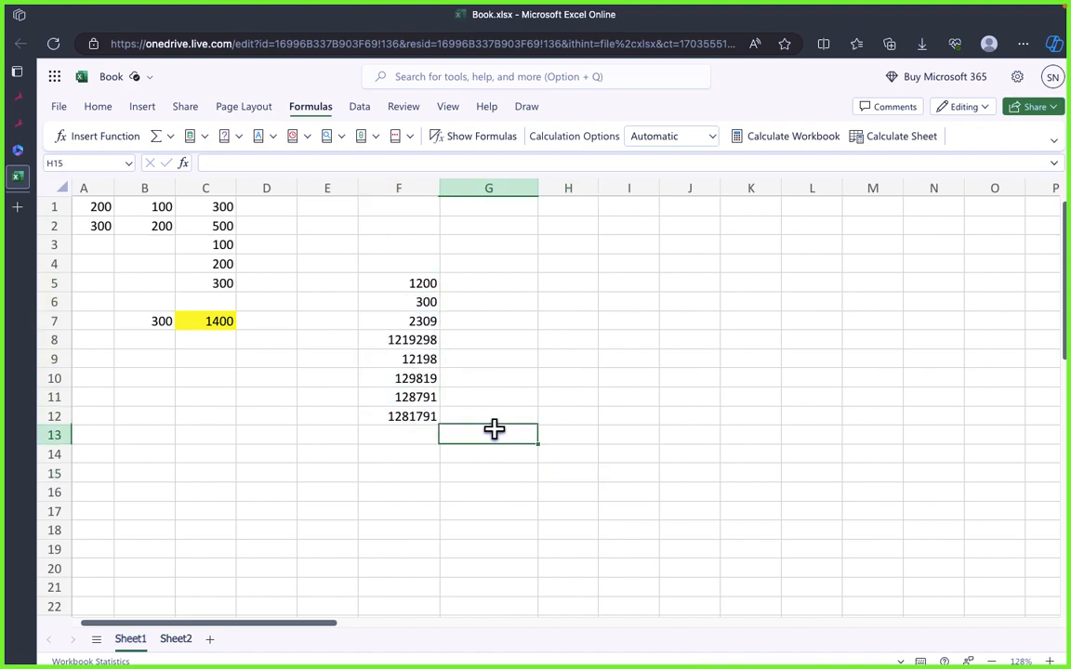
Step: Total the range F5:F12 in cell H13 with AutoSum and check its formula
left_click(563, 448)
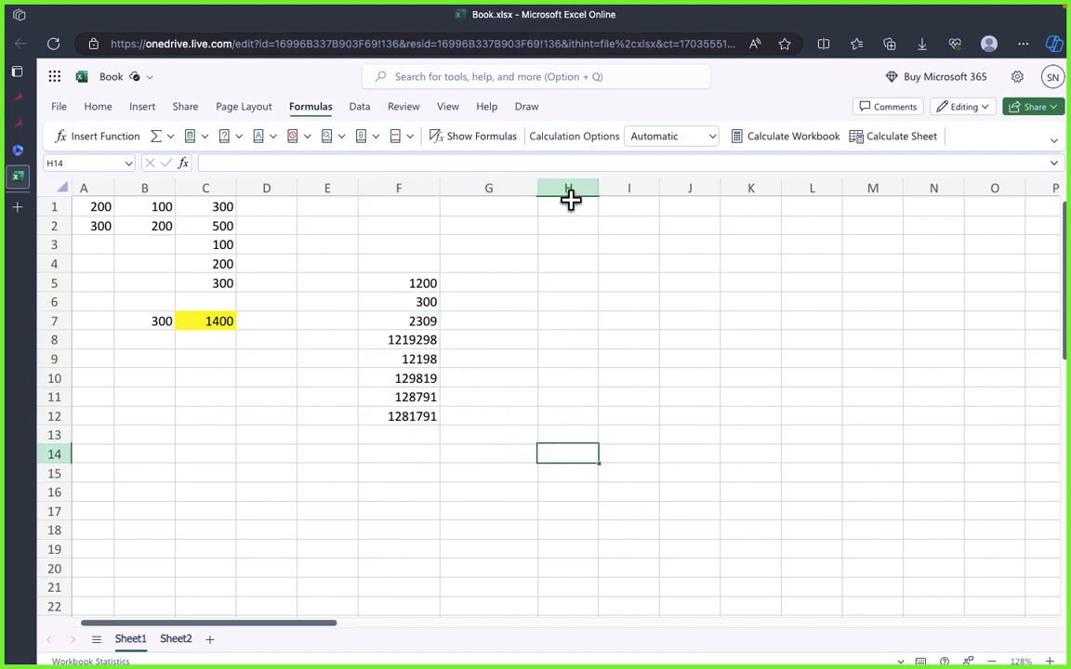
key("Up")
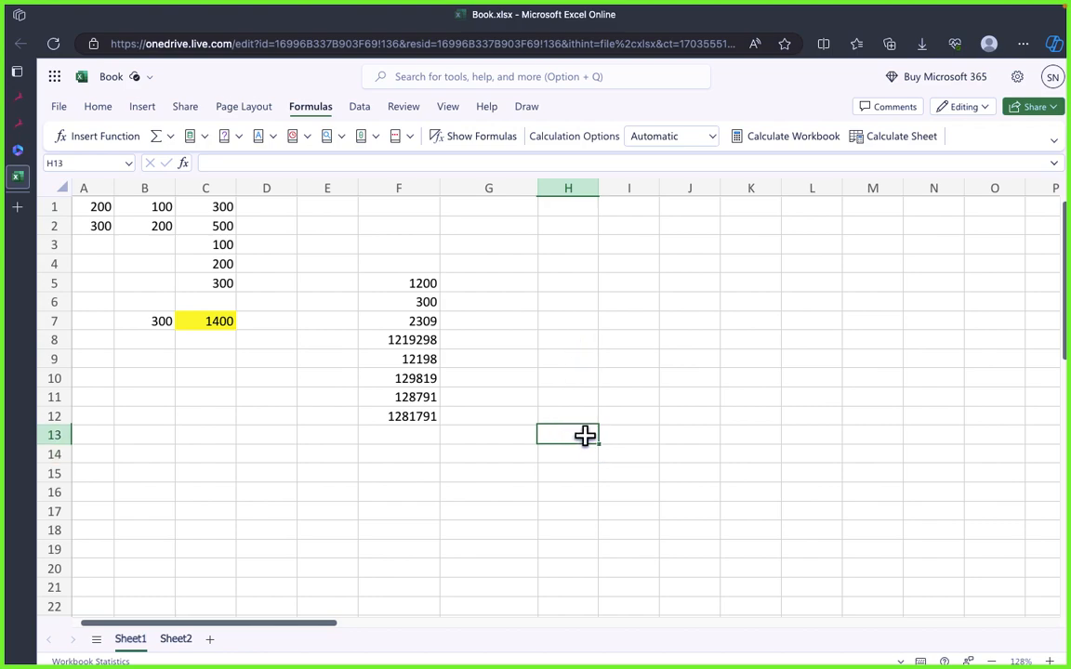
left_click(158, 141)
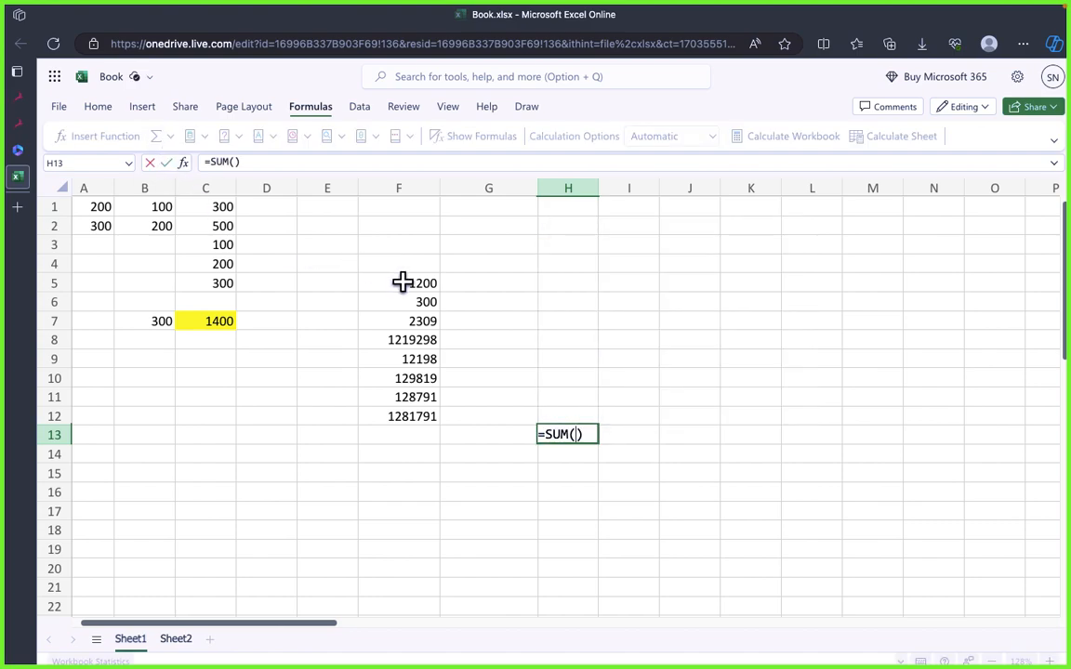
left_click_drag(403, 282, 414, 419)
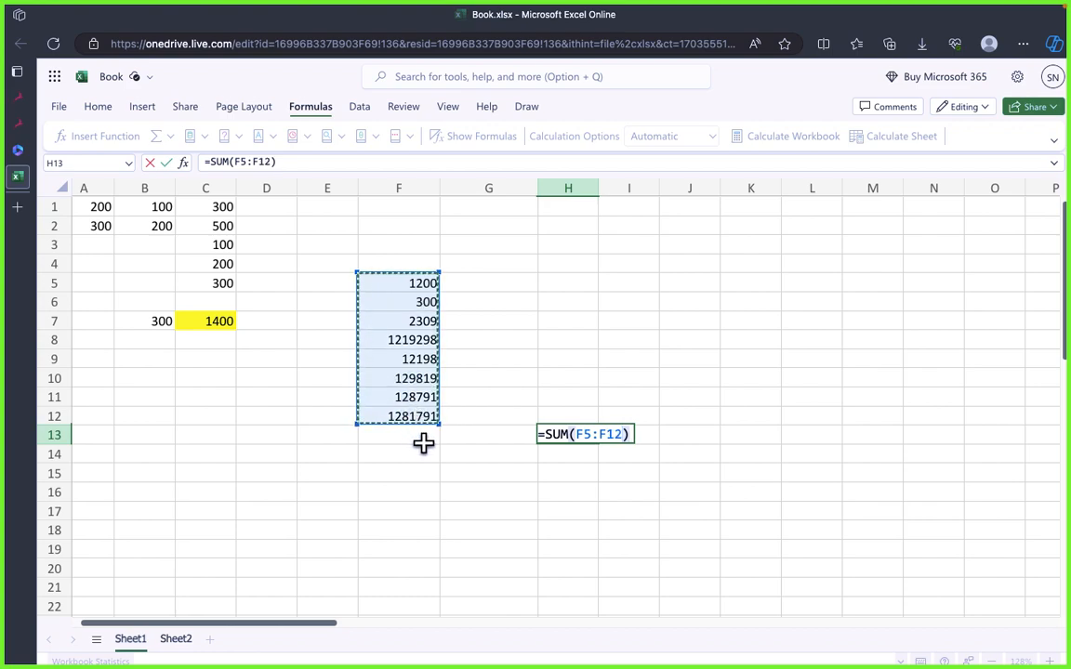
key("Return")
left_click(519, 485)
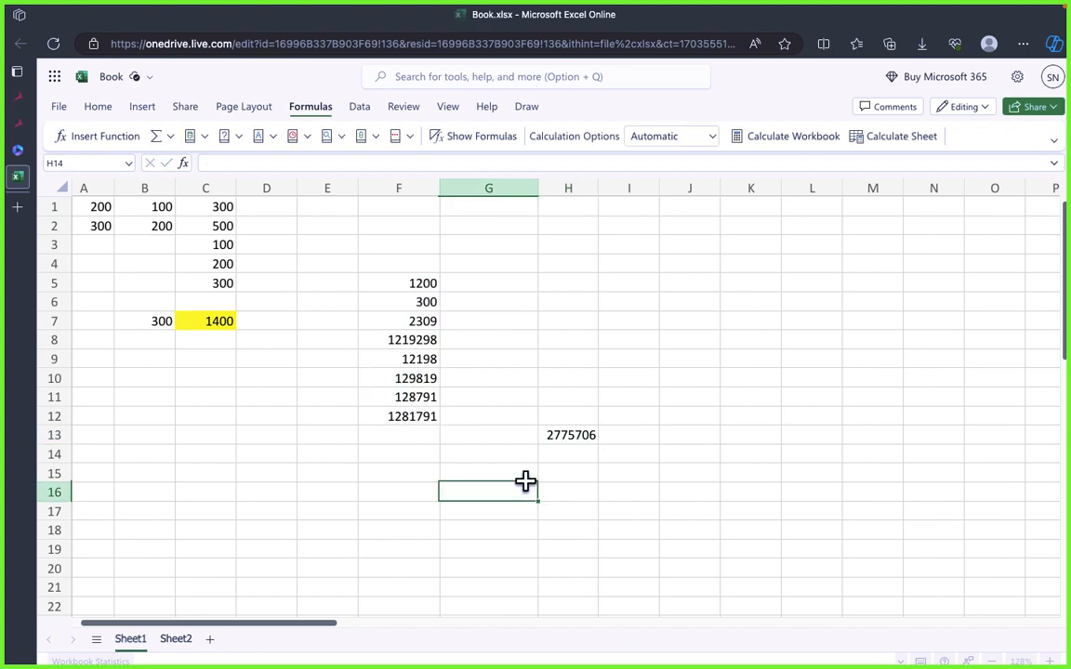
left_click(591, 433)
left_click(494, 492)
left_click(581, 444)
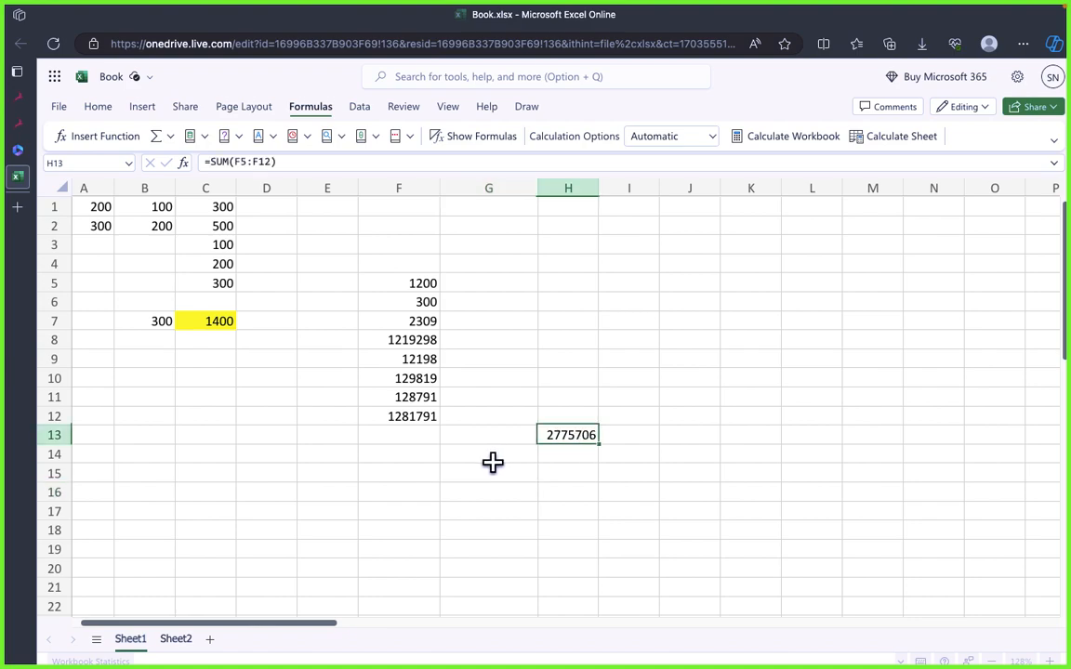
Step: Clear the total from cell H13
left_click(506, 472)
left_click(586, 433)
type("\\")
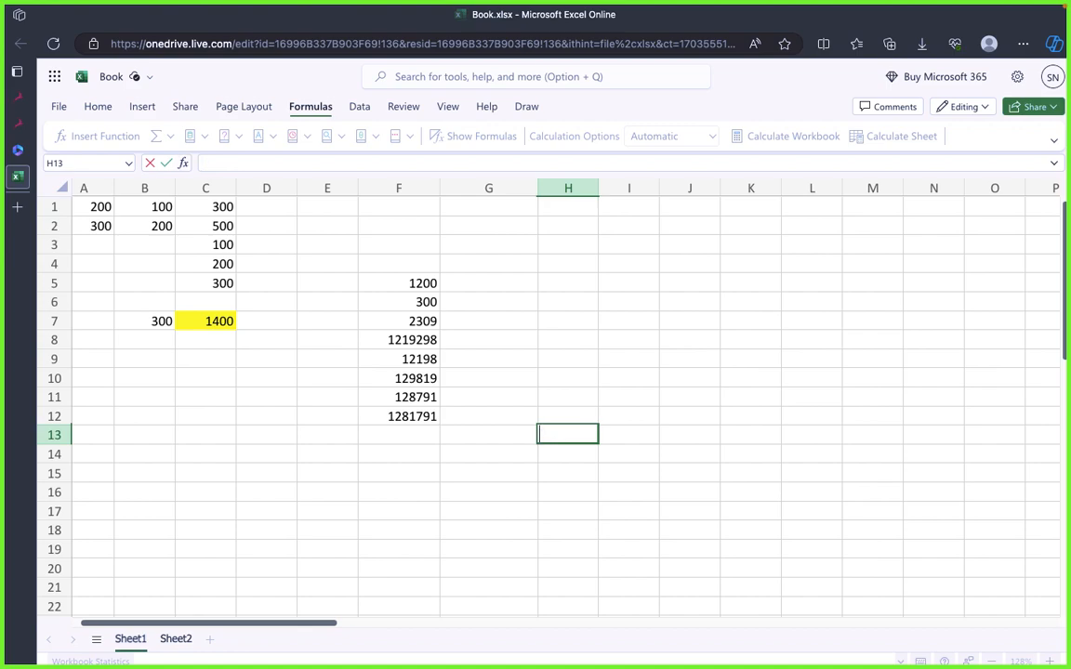
left_click(457, 467)
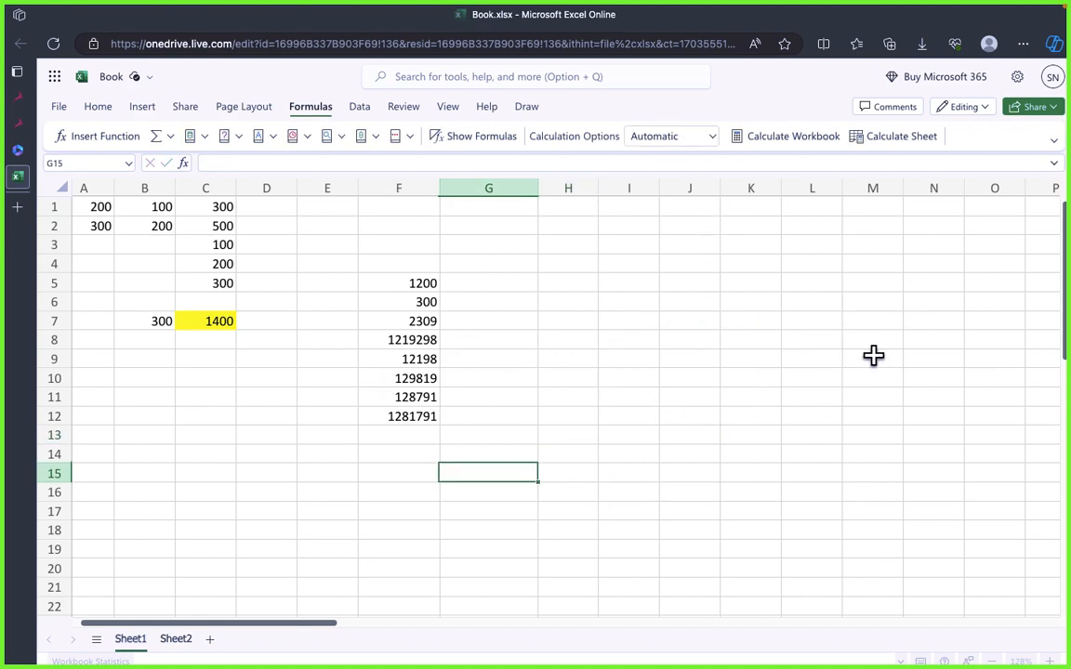
left_click(854, 314)
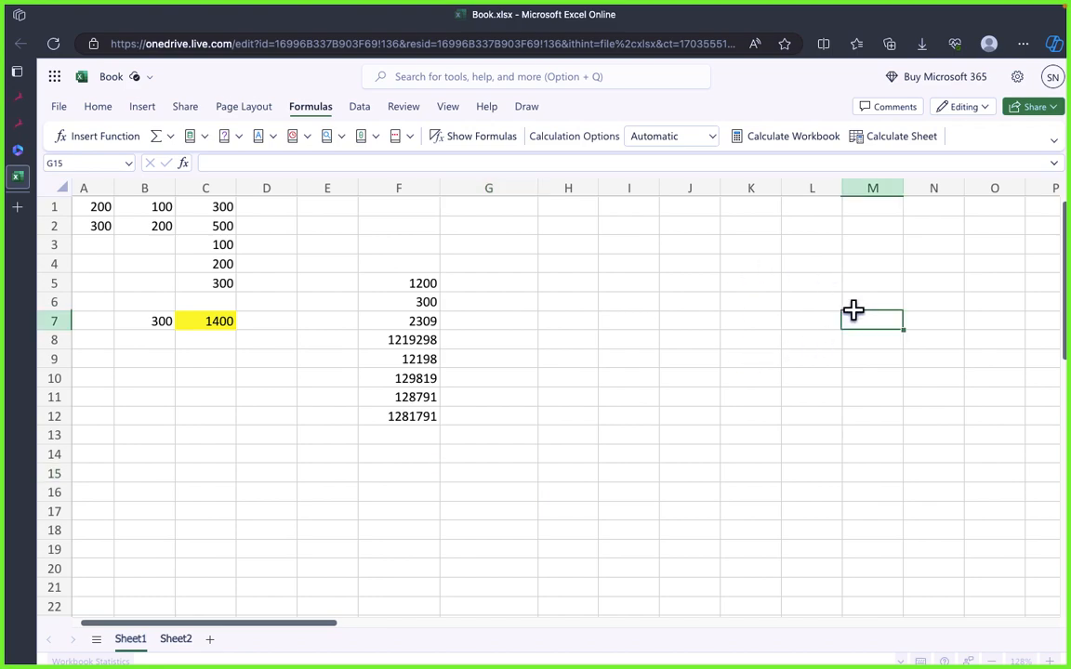
left_click(744, 398)
left_click(618, 390)
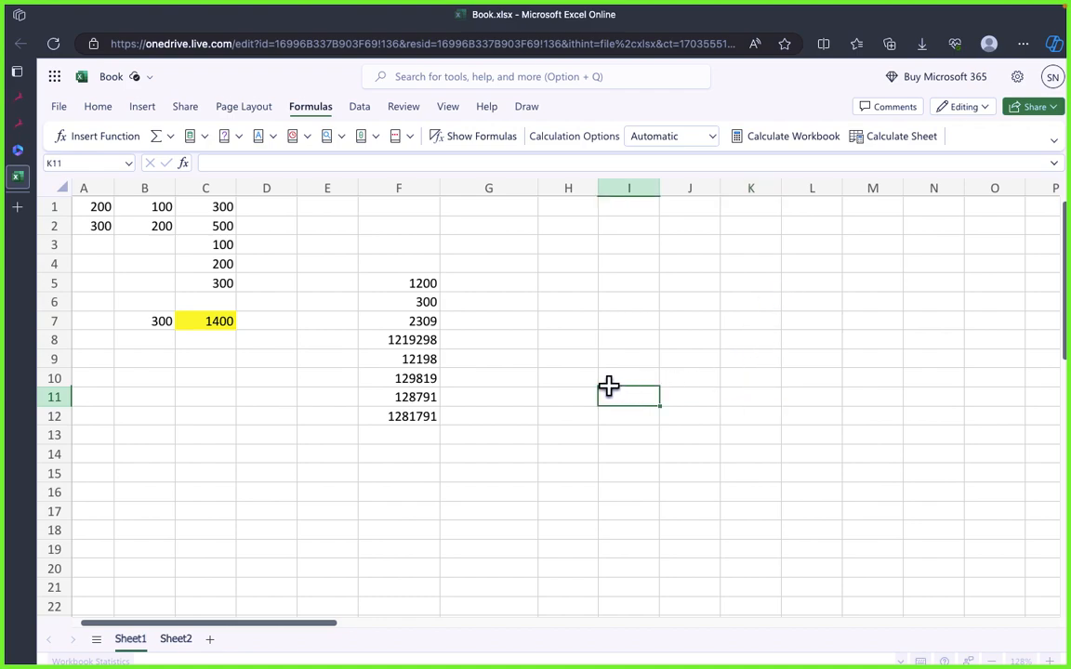
left_click(807, 208)
left_click(809, 477)
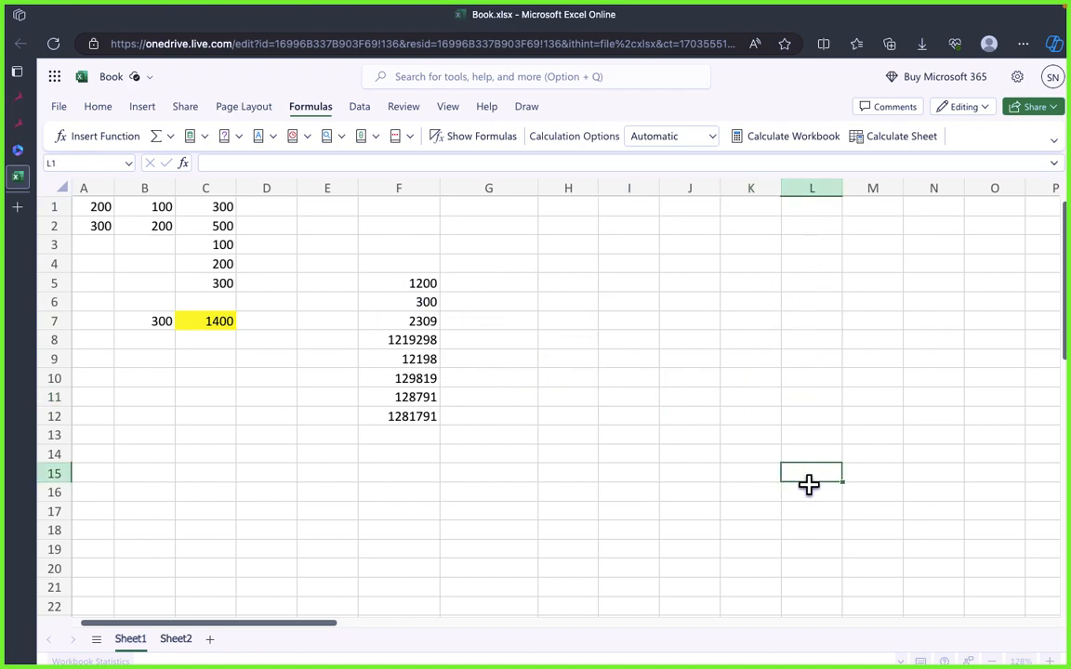
left_click(812, 526)
Step: Highlight the empty cell L20 with a yellow fill
left_click(825, 569)
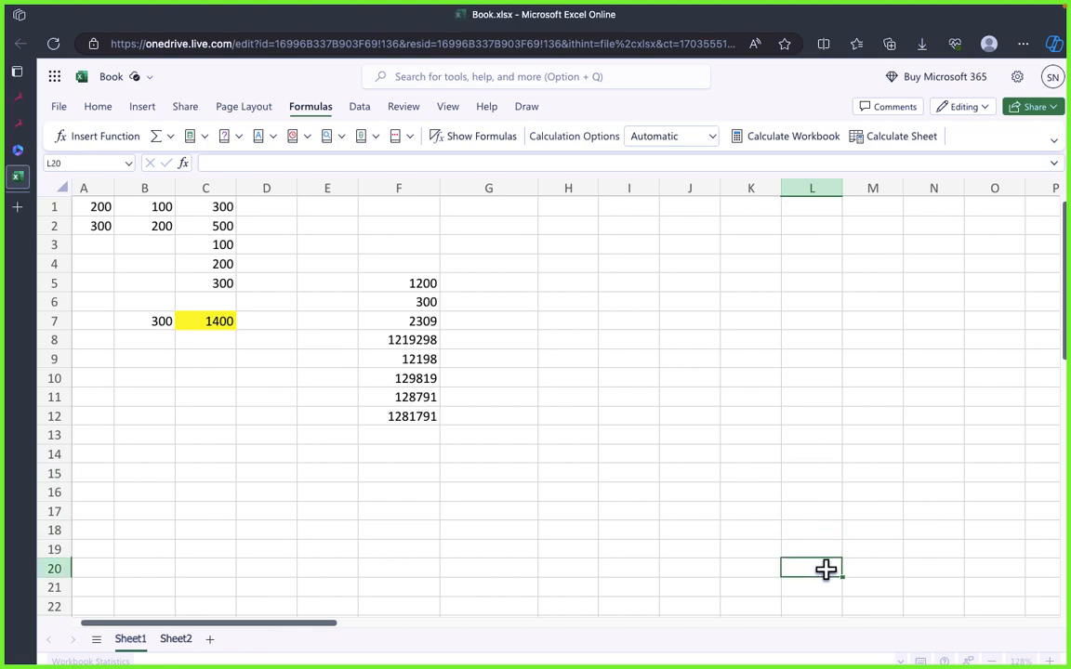
left_click(128, 110)
left_click(98, 109)
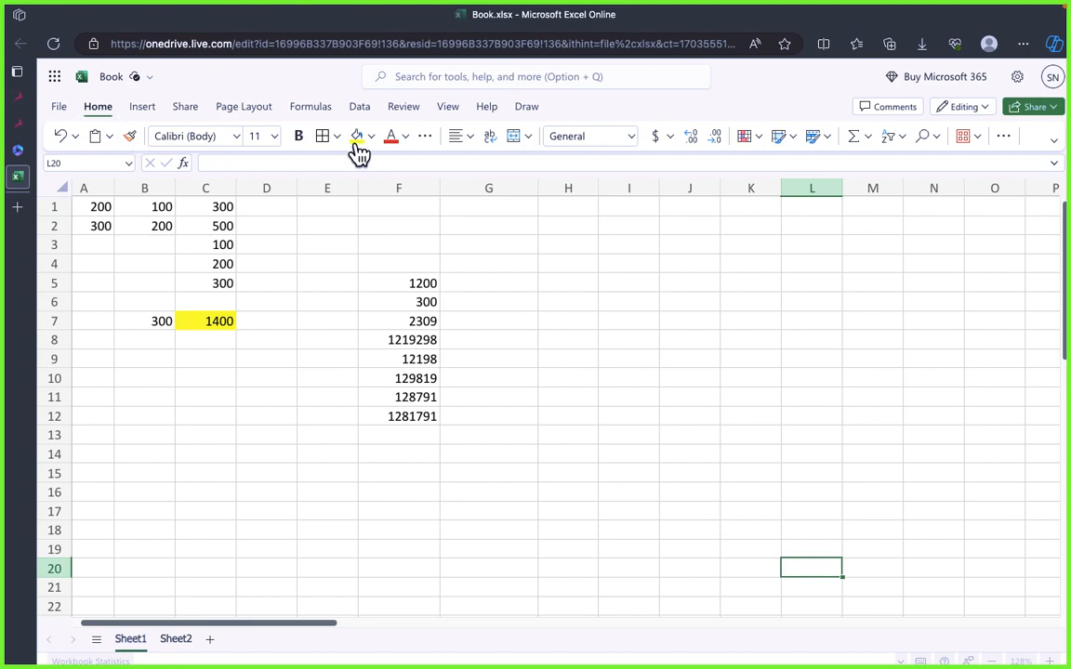
left_click(358, 137)
left_click(688, 357)
left_click(813, 567)
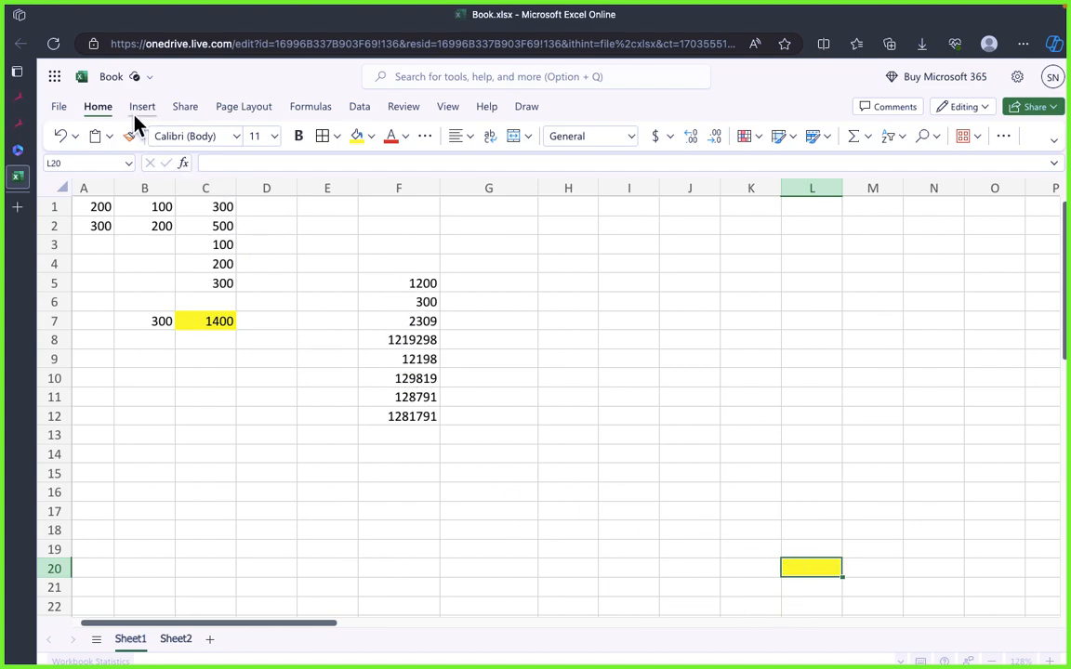
Step: Total the entire column F in cell L20 with AutoSum and check its formula
left_click(310, 109)
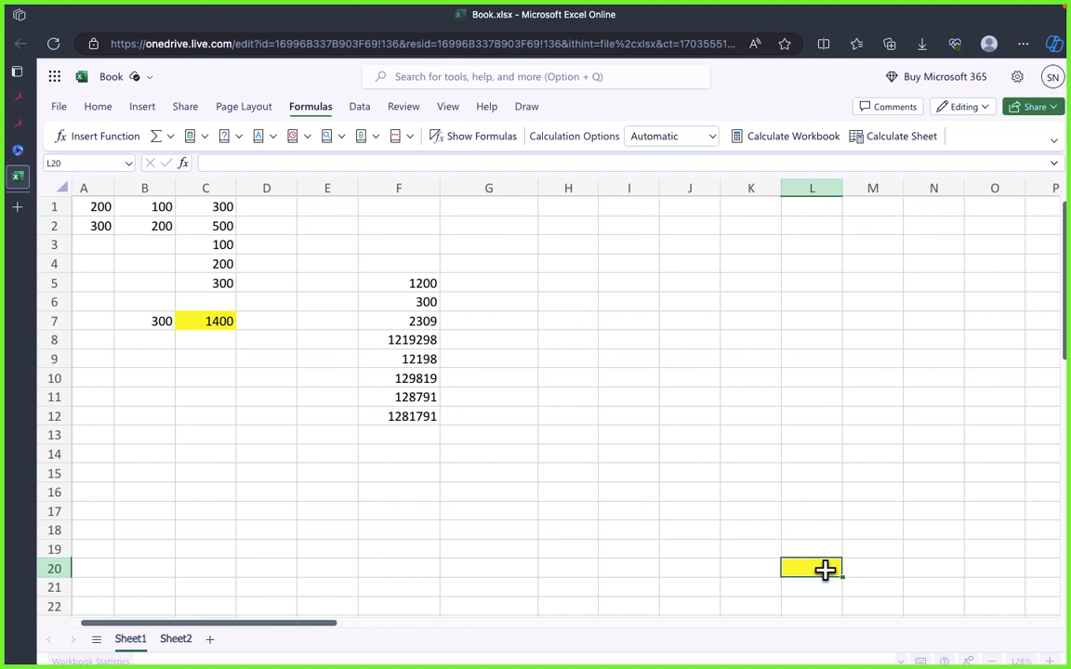
left_click(157, 142)
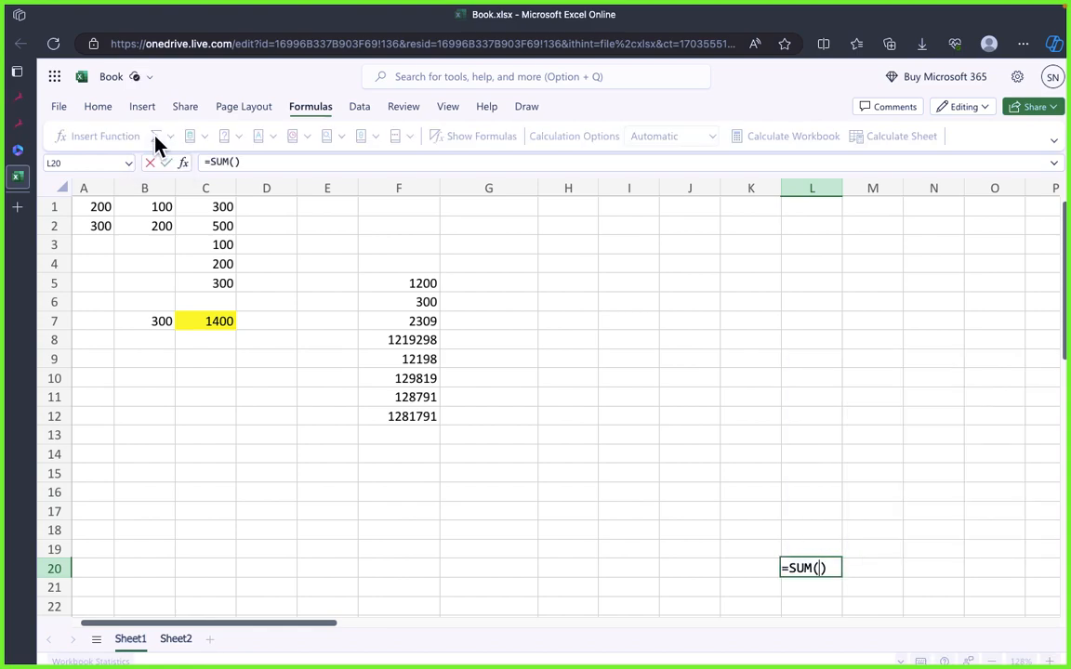
left_click(410, 188)
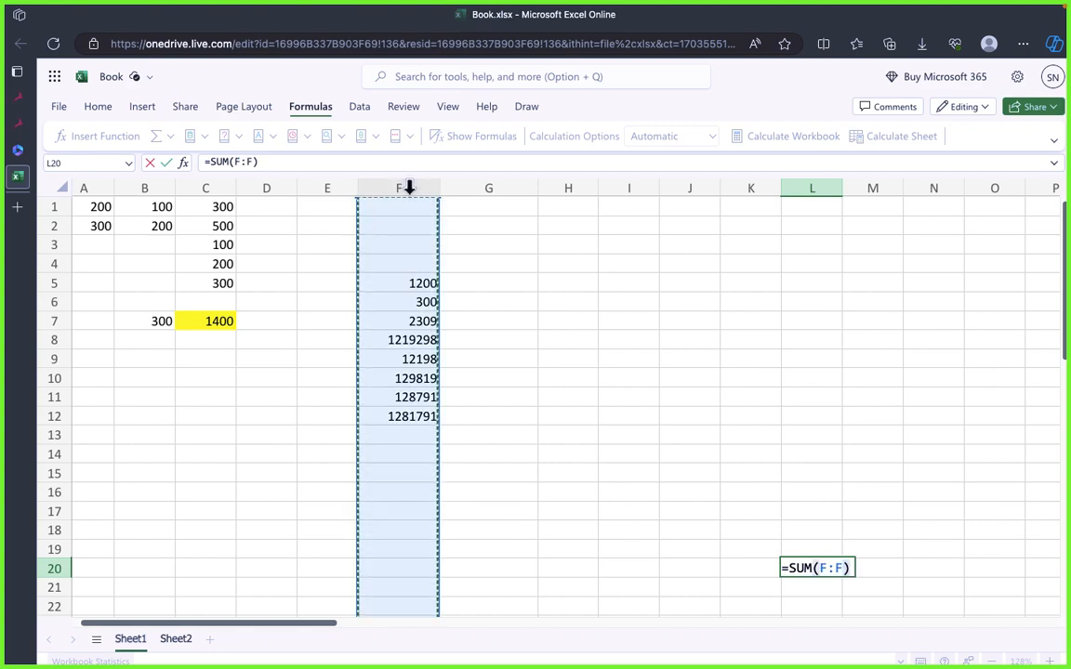
key("Return")
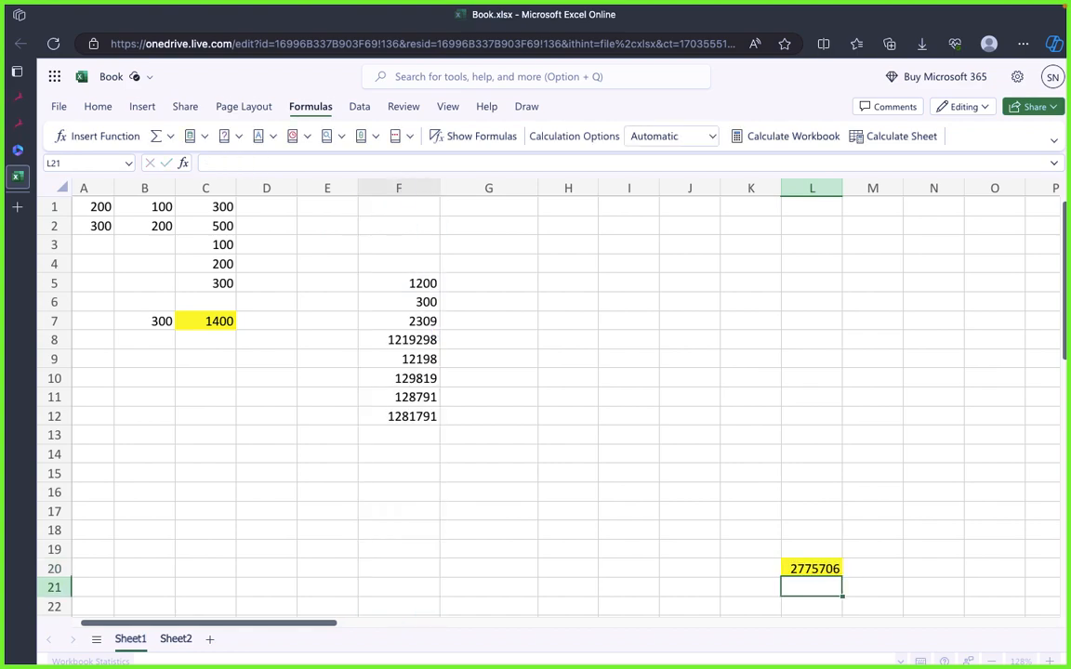
left_click(815, 416)
left_click(813, 566)
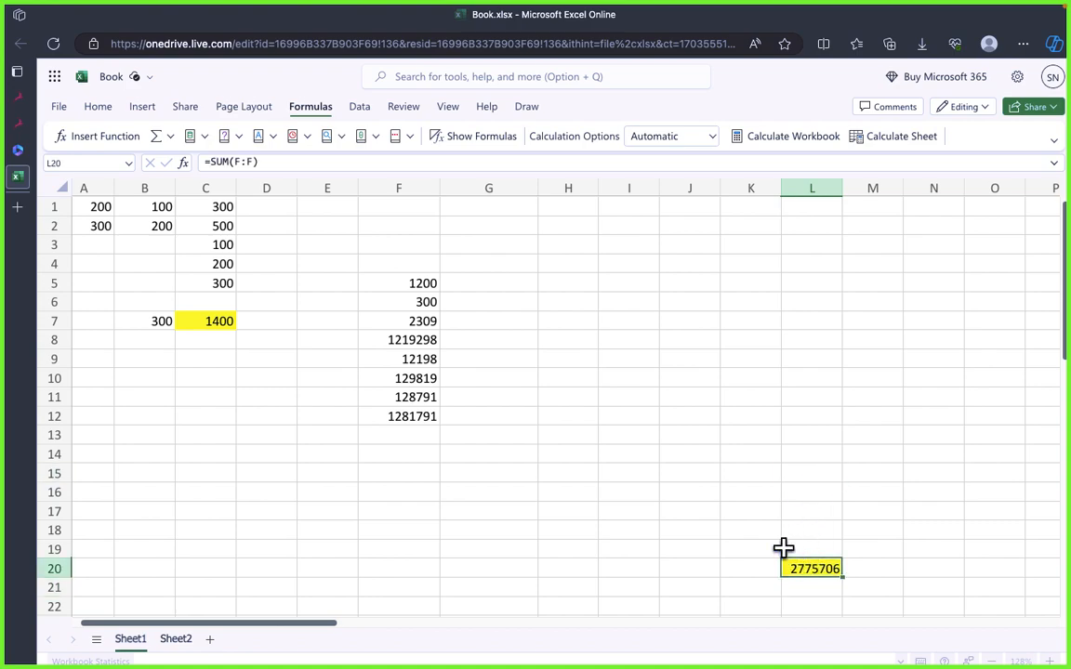
Step: Delete the number in cell F12 and check the total in L20
left_click(661, 437)
left_click(482, 495)
left_click(393, 440)
left_click(402, 505)
left_click(402, 453)
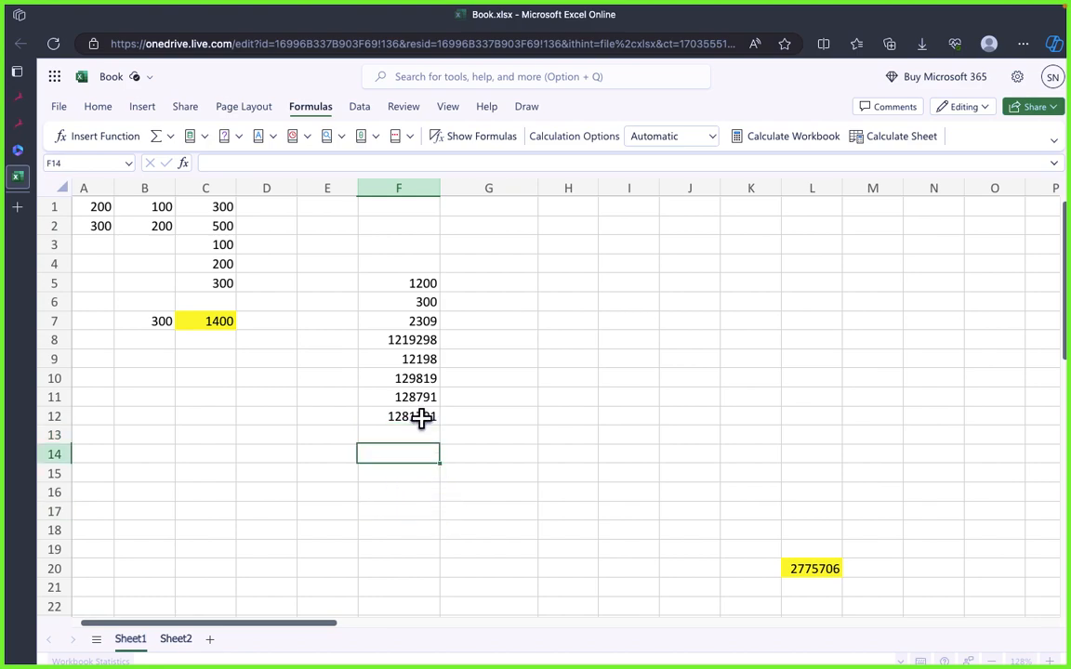
left_click(420, 418)
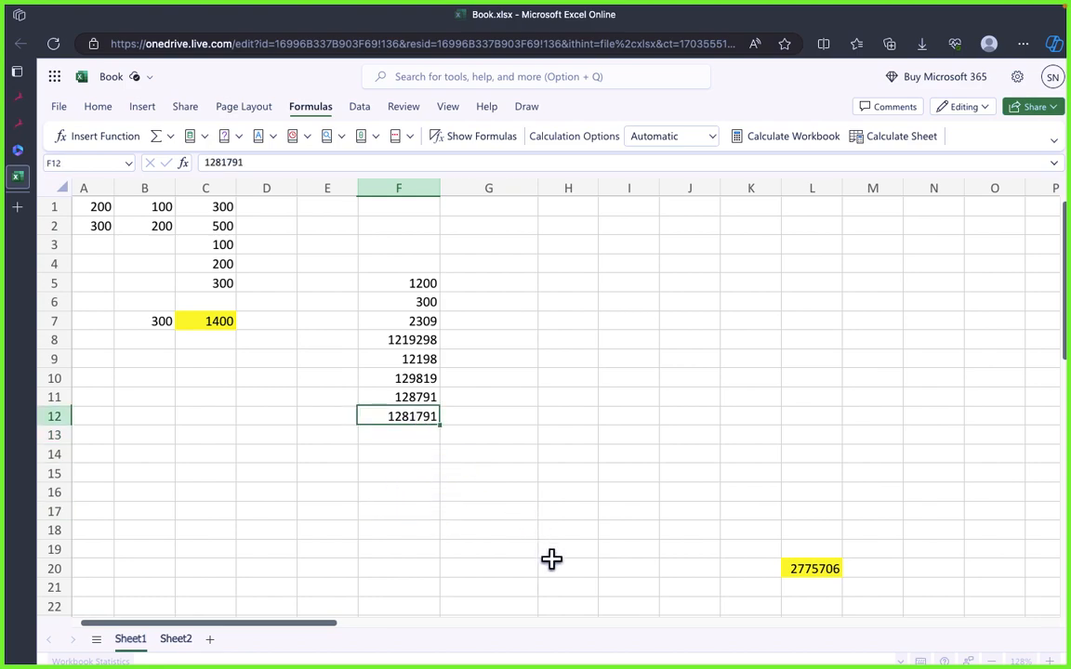
key("Delete")
left_click(767, 491)
left_click(800, 565)
Step: Delete the number in cell F8
left_click(569, 452)
left_click(430, 382)
left_click(426, 344)
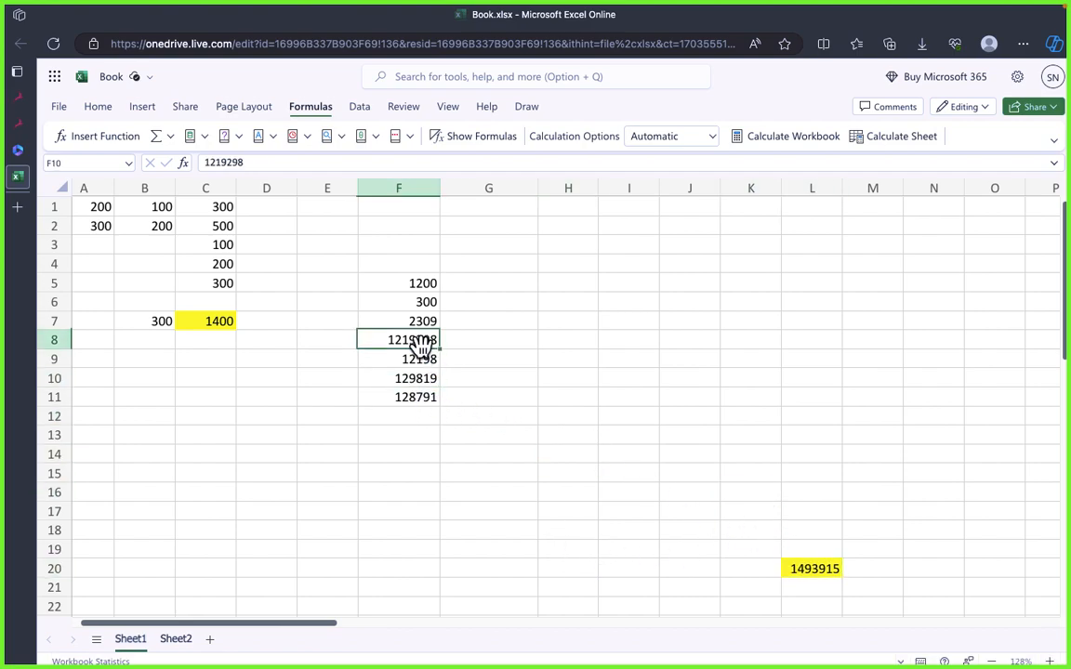
key("Delete")
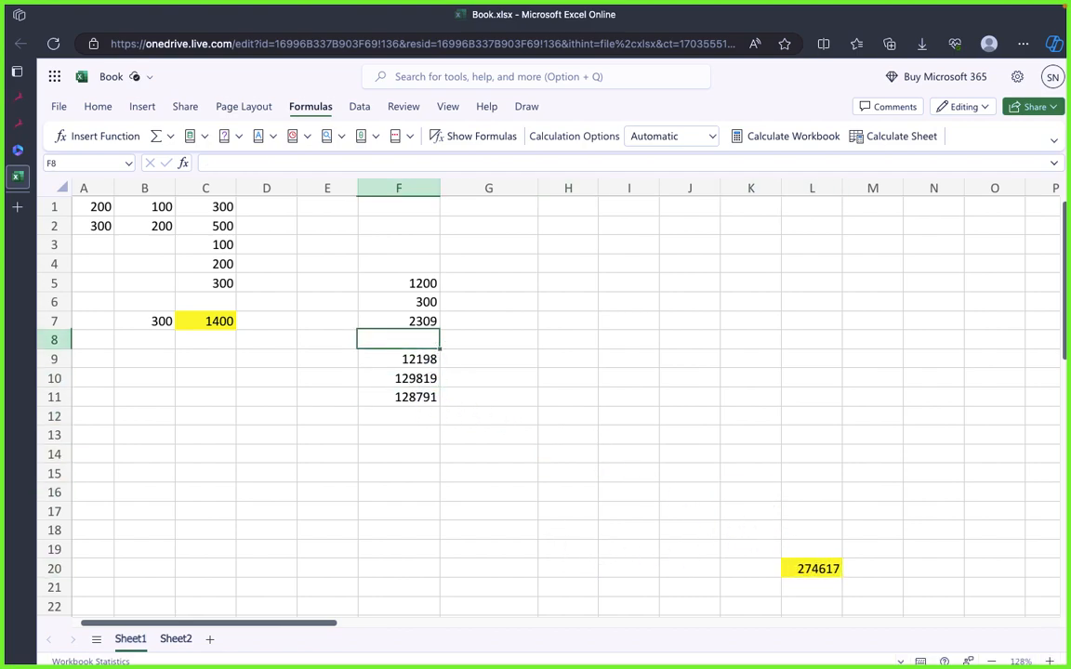
Step: Delete the number in cell F9 and check the total and its formula in cell L20
left_click(656, 377)
left_click(410, 358)
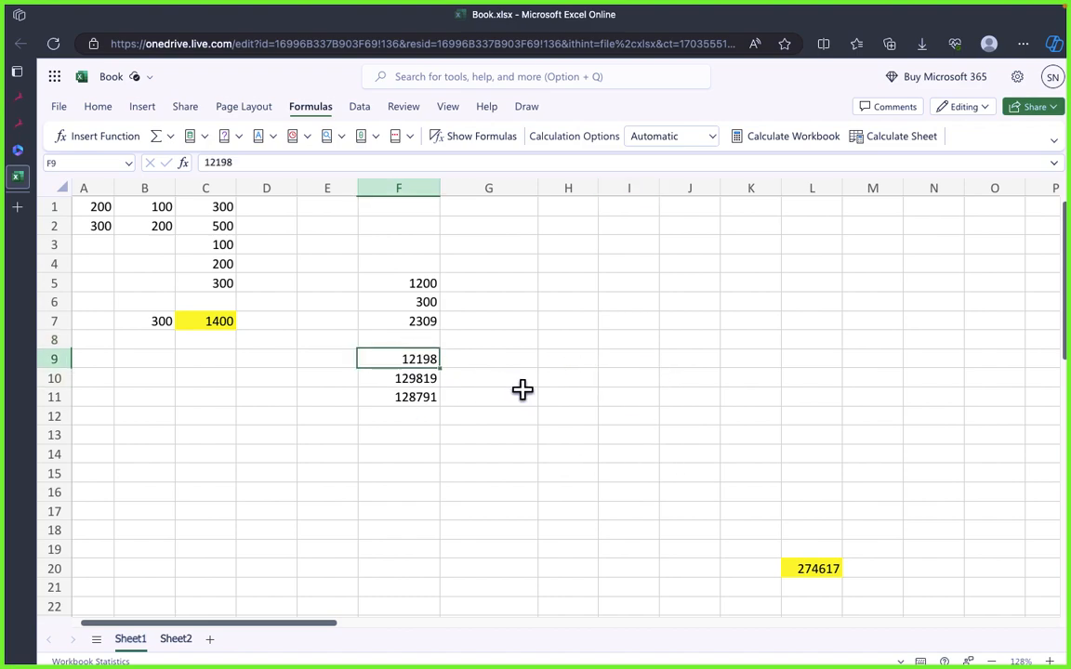
key("Delete")
left_click(539, 376)
left_click(411, 320)
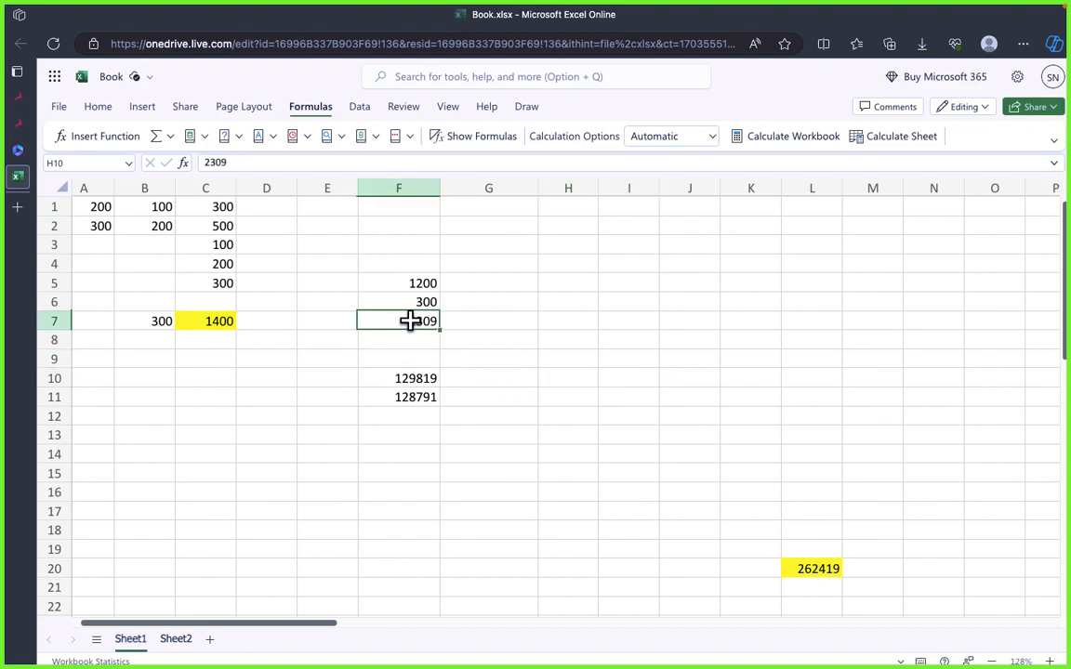
left_click(386, 302)
left_click(600, 382)
left_click(811, 567)
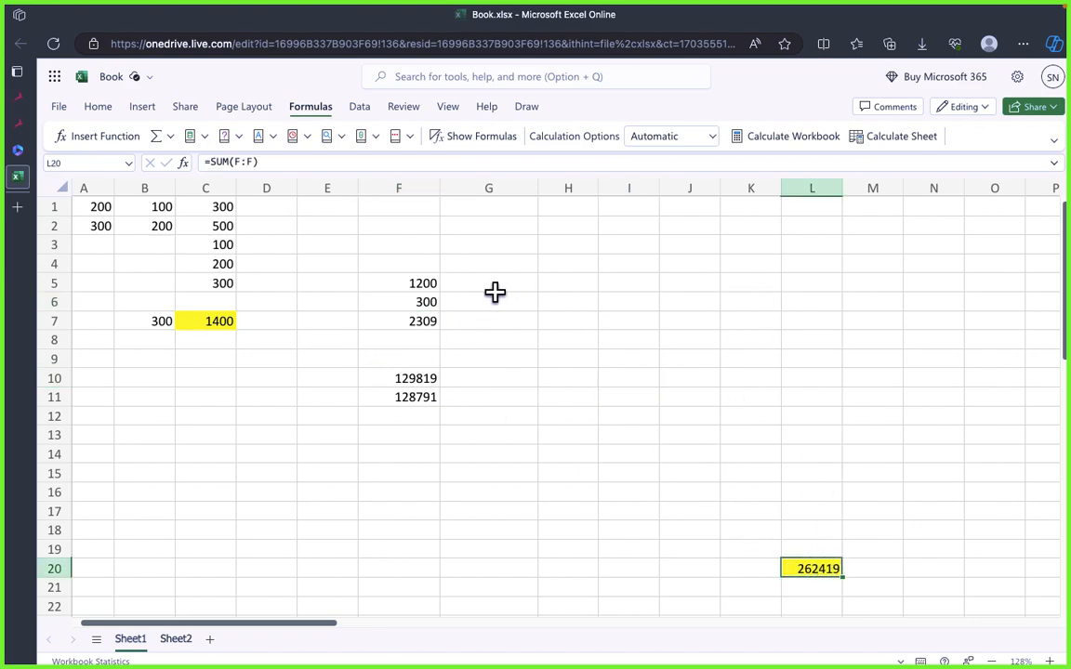
left_click(682, 436)
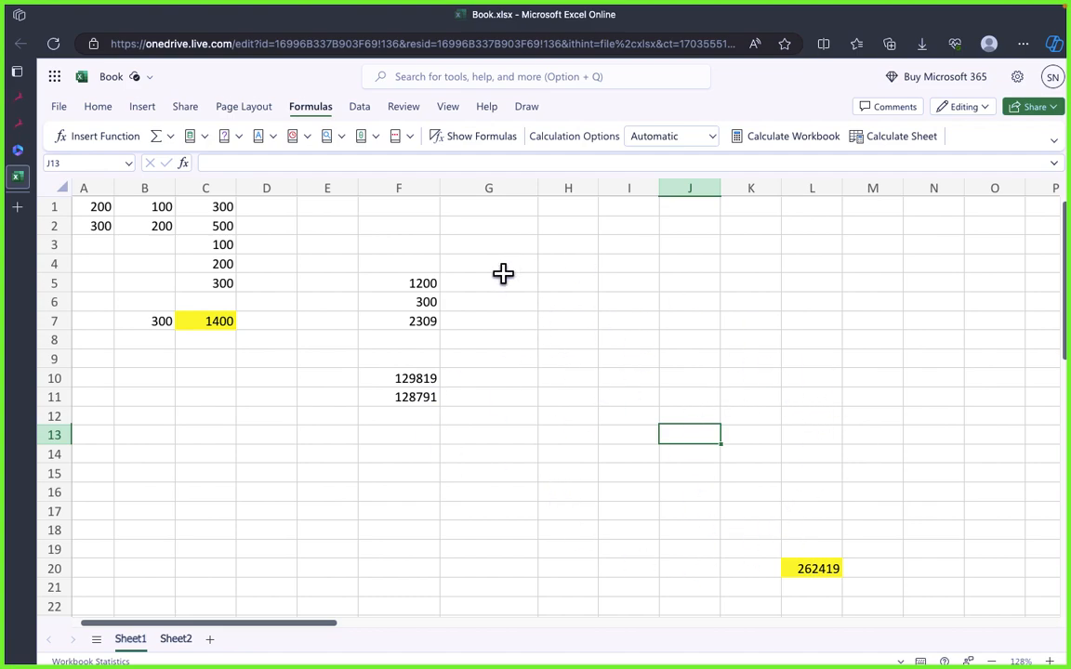
left_click(621, 341)
left_click(809, 571)
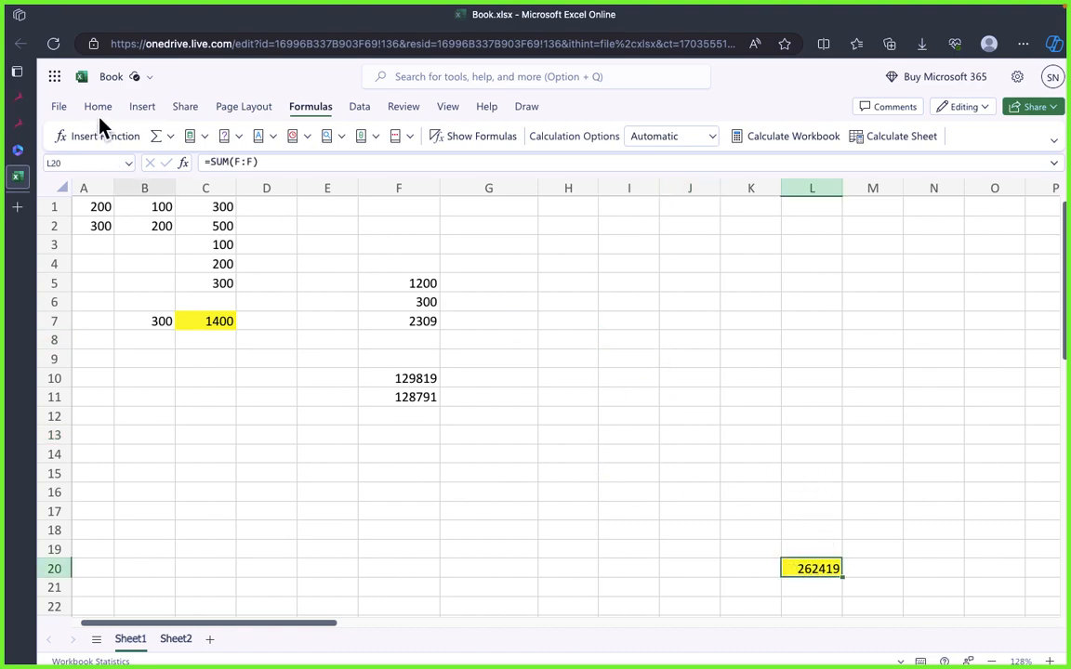
Step: Switch to draw.io and review the notes under Using Functions in Excel
key("super+Tab")
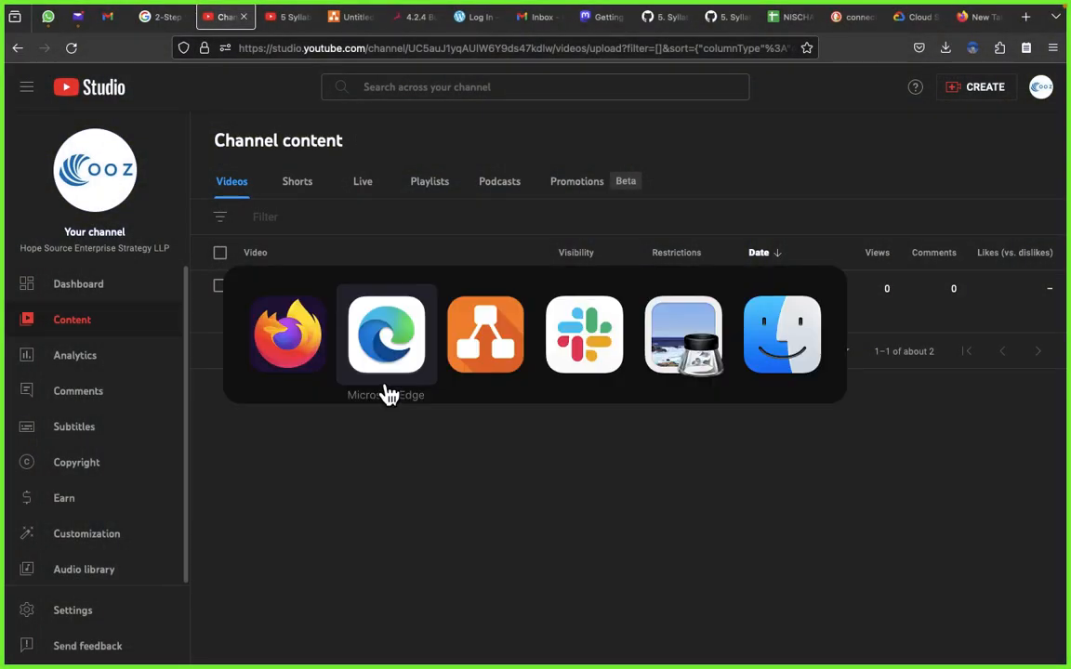
key("super+Tab")
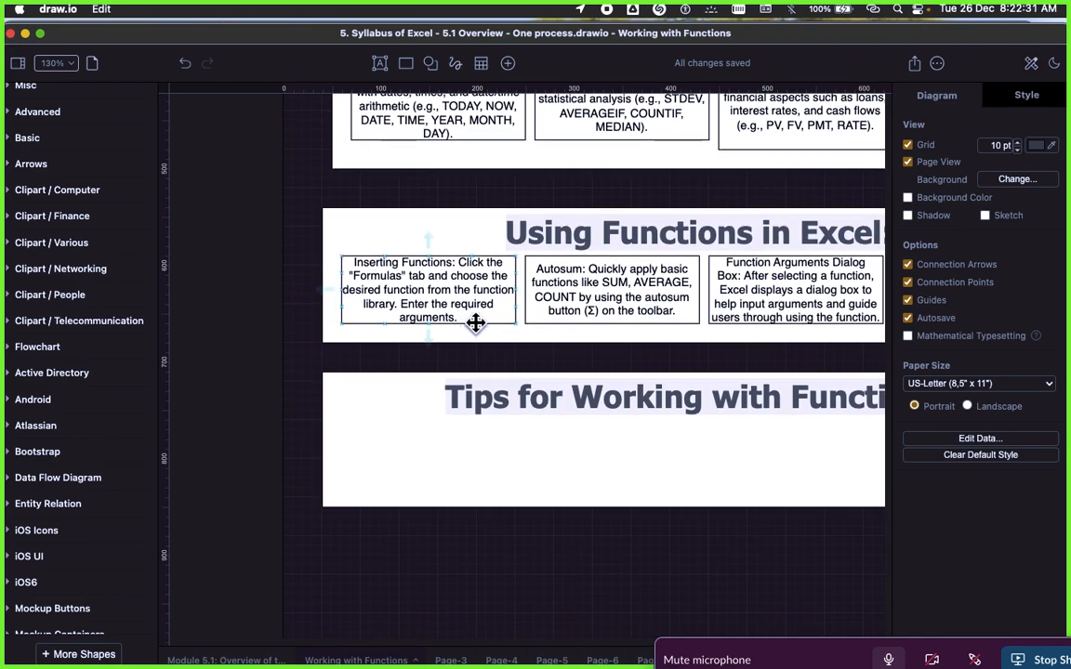
scroll(473, 324, "right", 5)
scroll(475, 324, "right", 3)
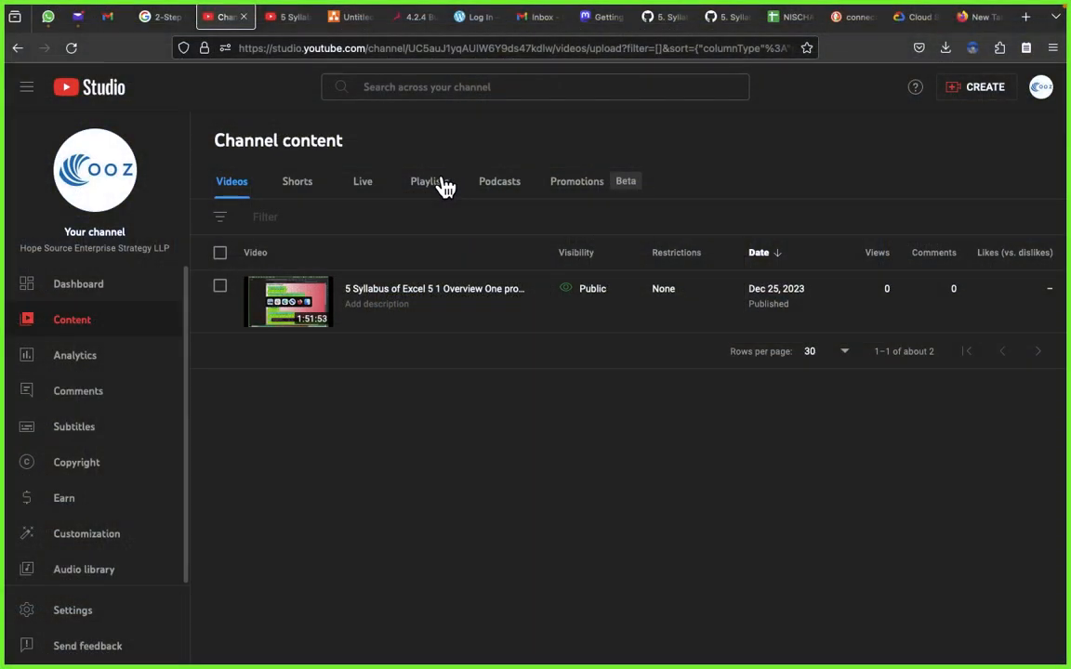
Step: Return to the Excel Online workbook and look through the function lists of each formula category, from AutoSum to the additional functions
key("super+Tab")
key("super+Tab")
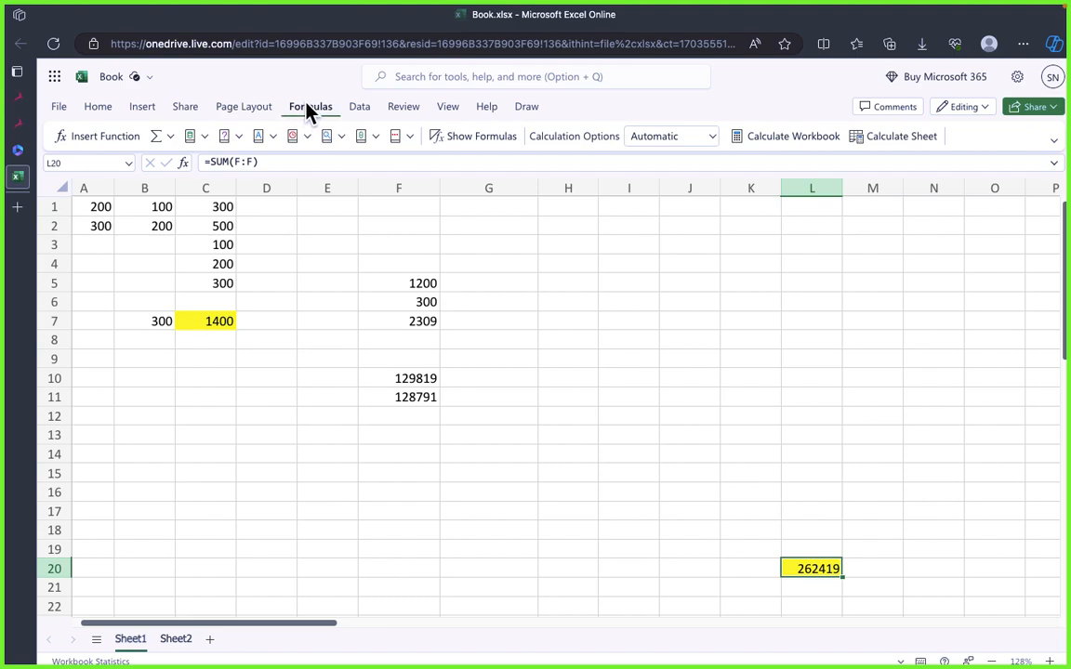
left_click(172, 139)
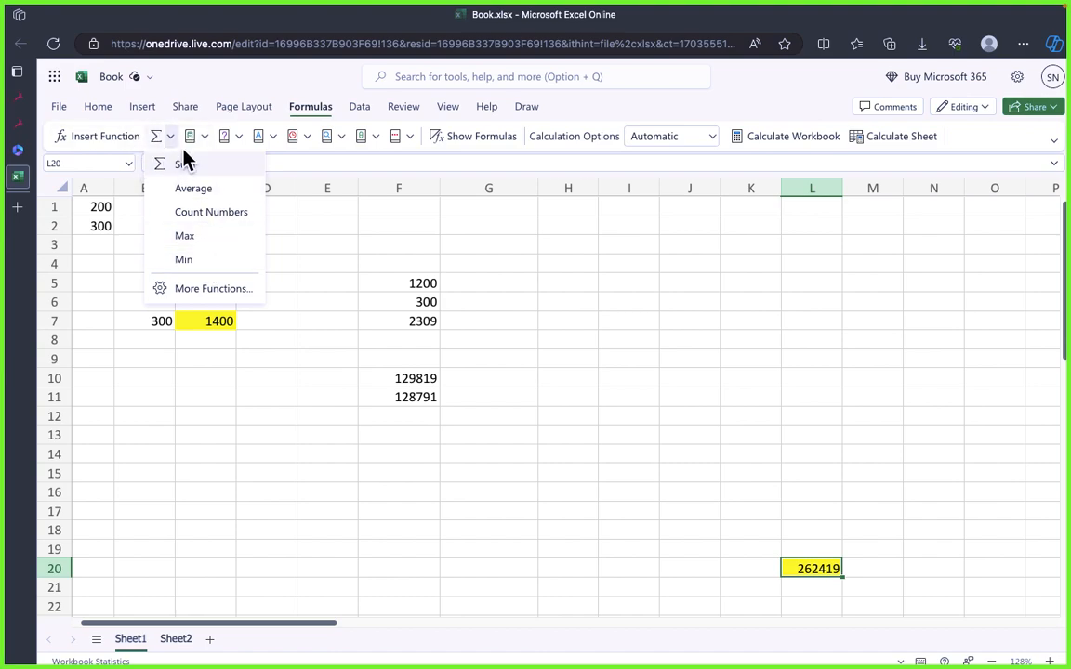
left_click(204, 137)
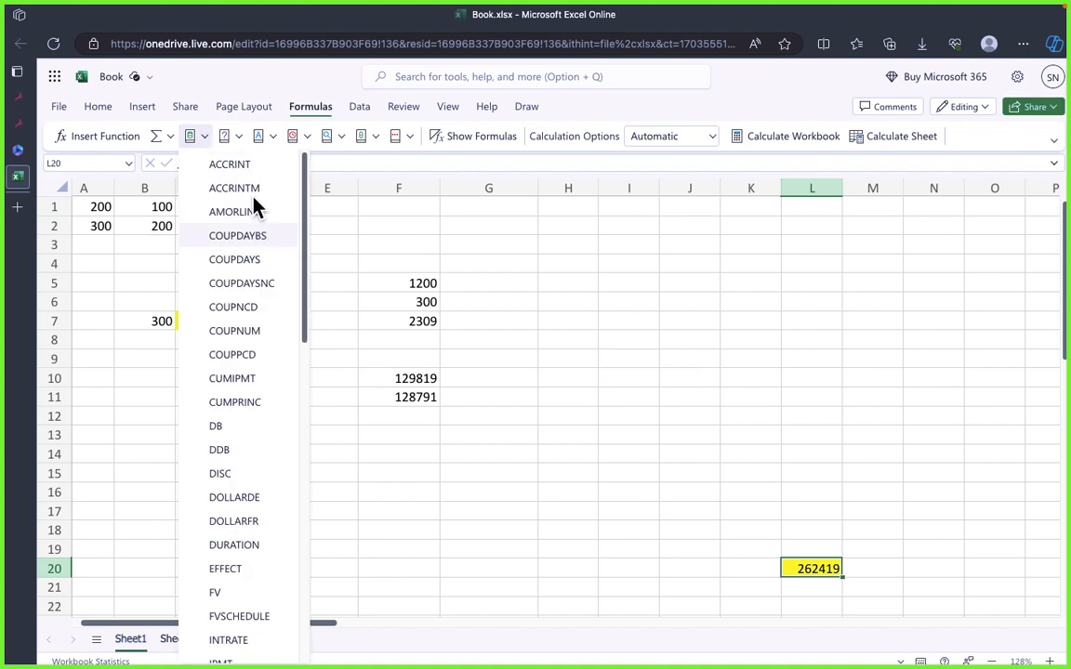
left_click(242, 138)
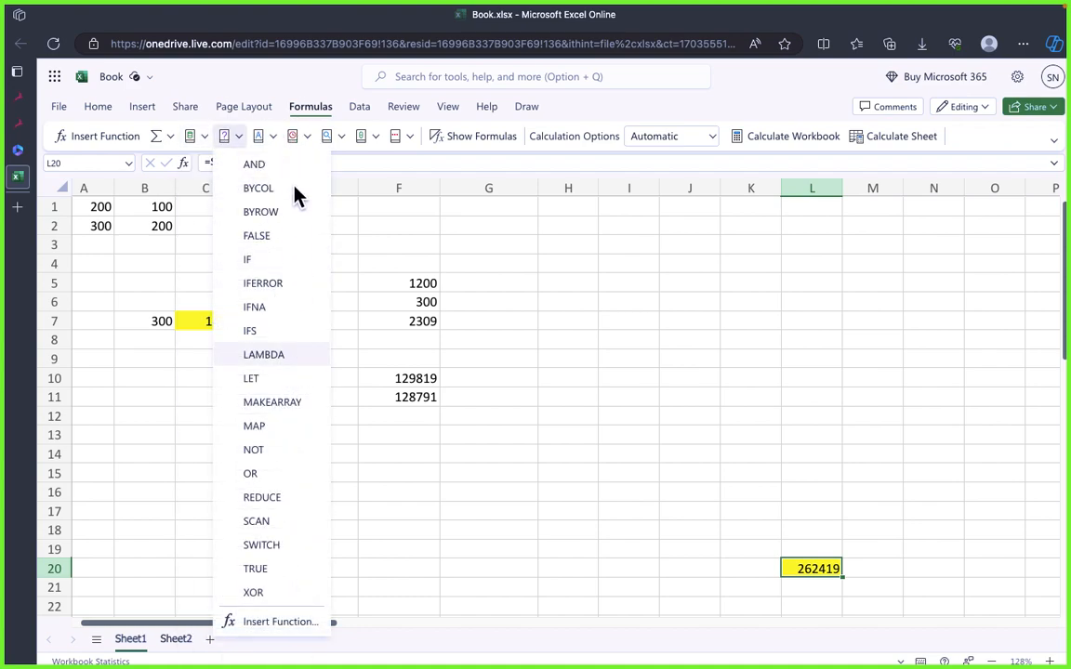
left_click(274, 138)
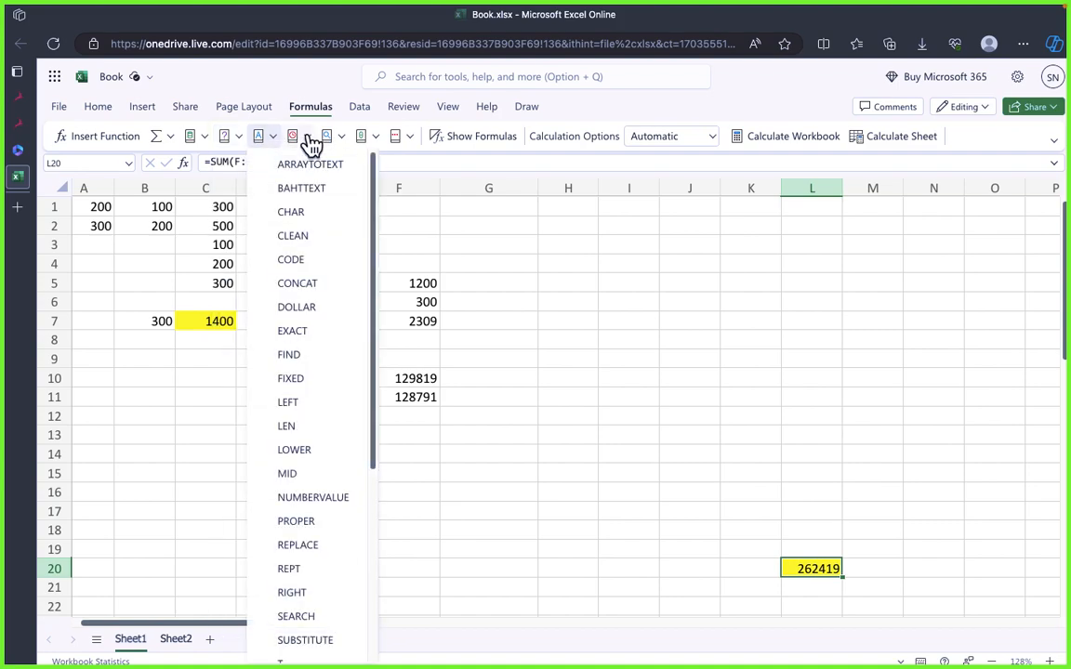
left_click(306, 139)
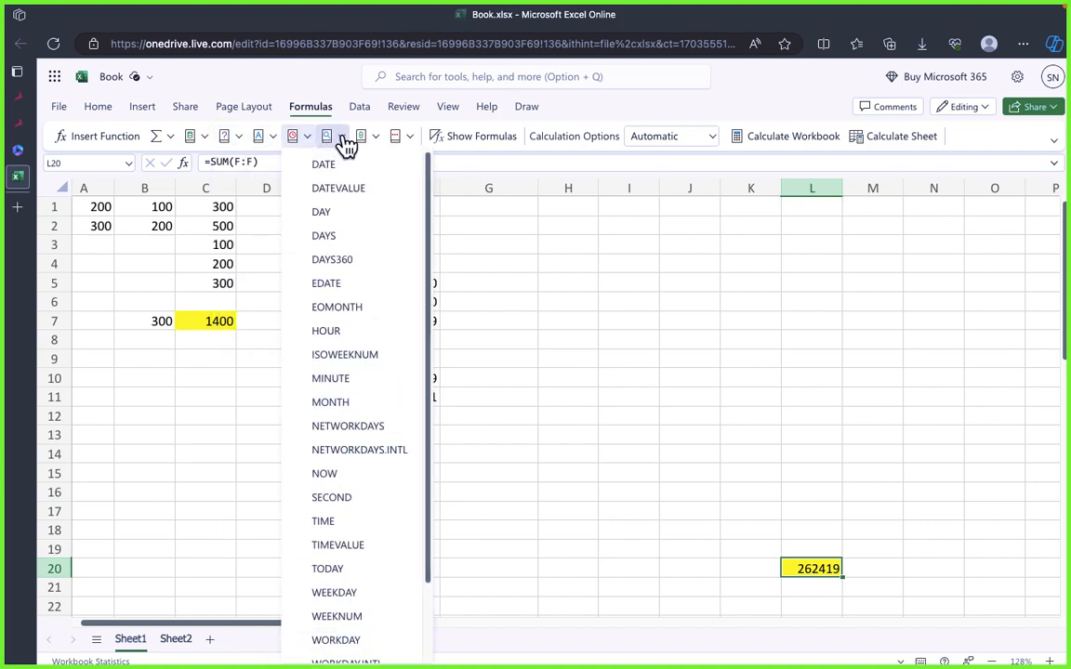
left_click(342, 139)
left_click(376, 146)
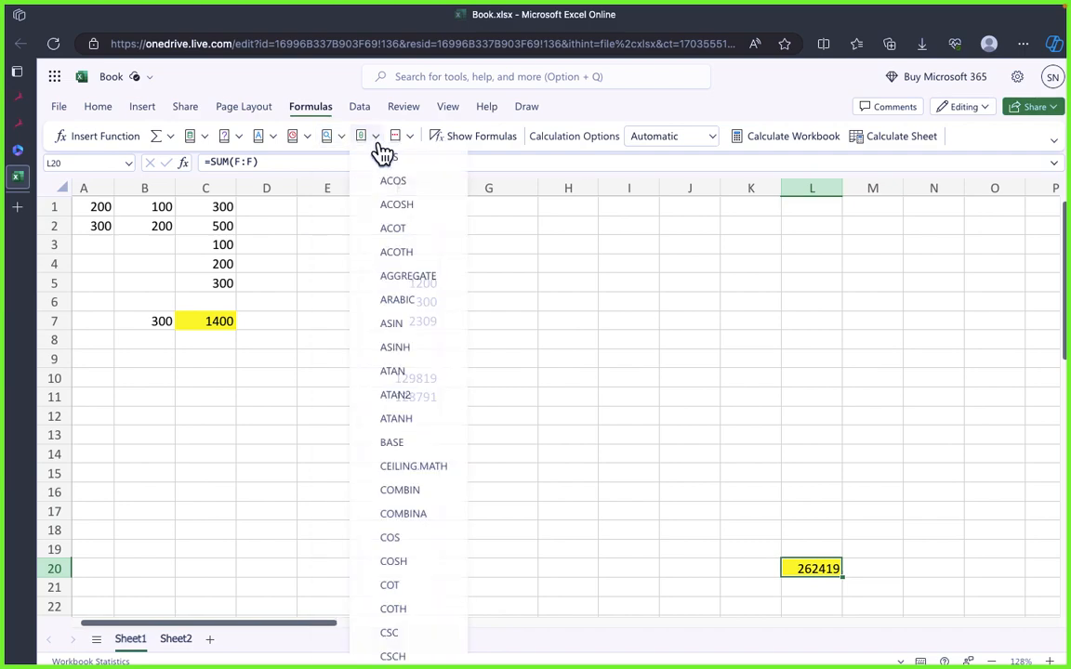
left_click(414, 146)
left_click(410, 140)
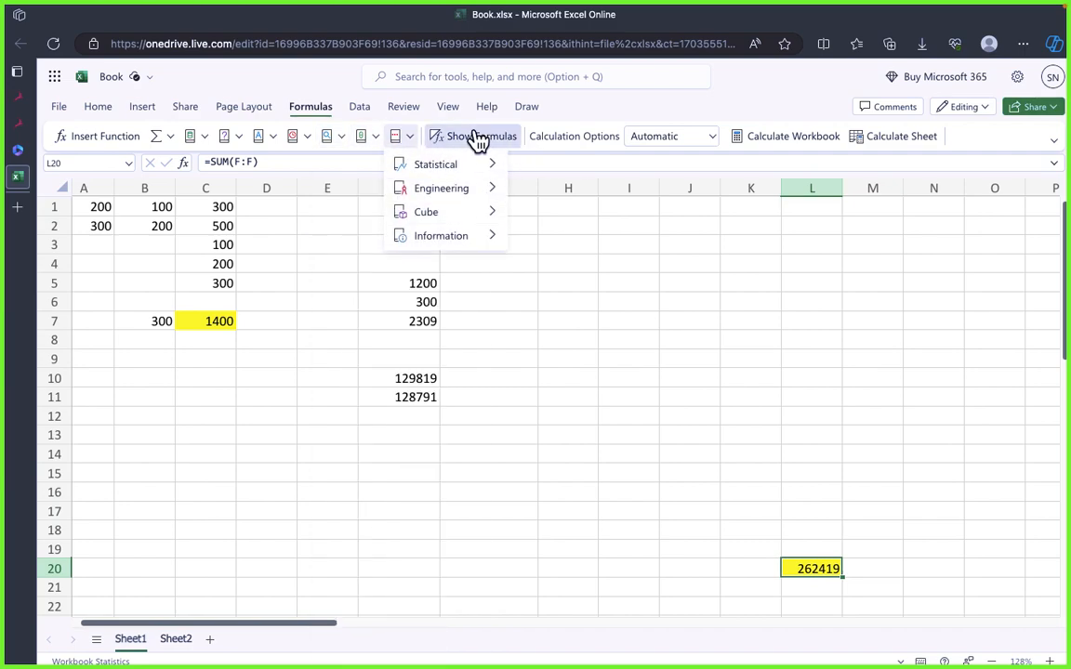
Step: Show the sheet's formulas in the cells, return to the calculated values and look at the calculation options
left_click(479, 138)
left_click(491, 145)
left_click(492, 145)
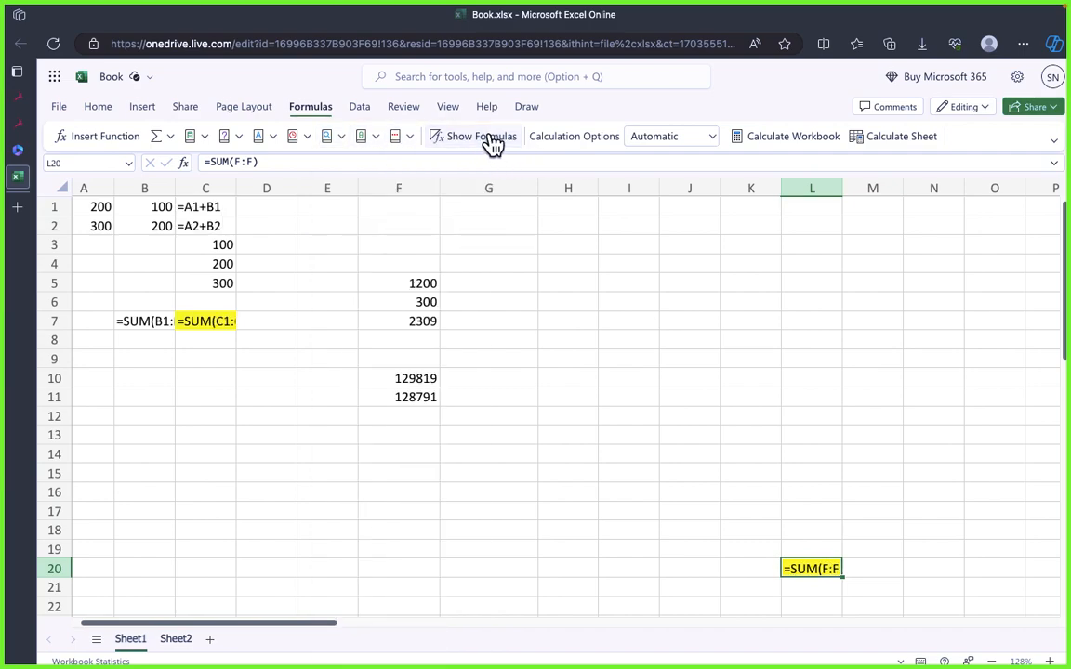
left_click(492, 145)
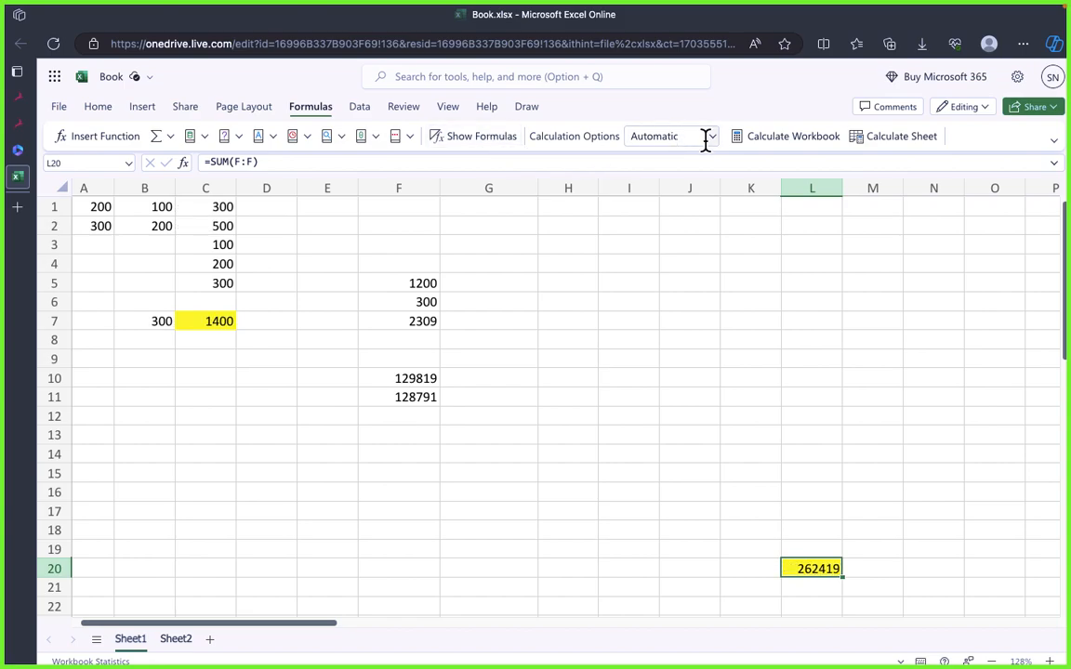
left_click(714, 140)
left_click(714, 139)
left_click(689, 283)
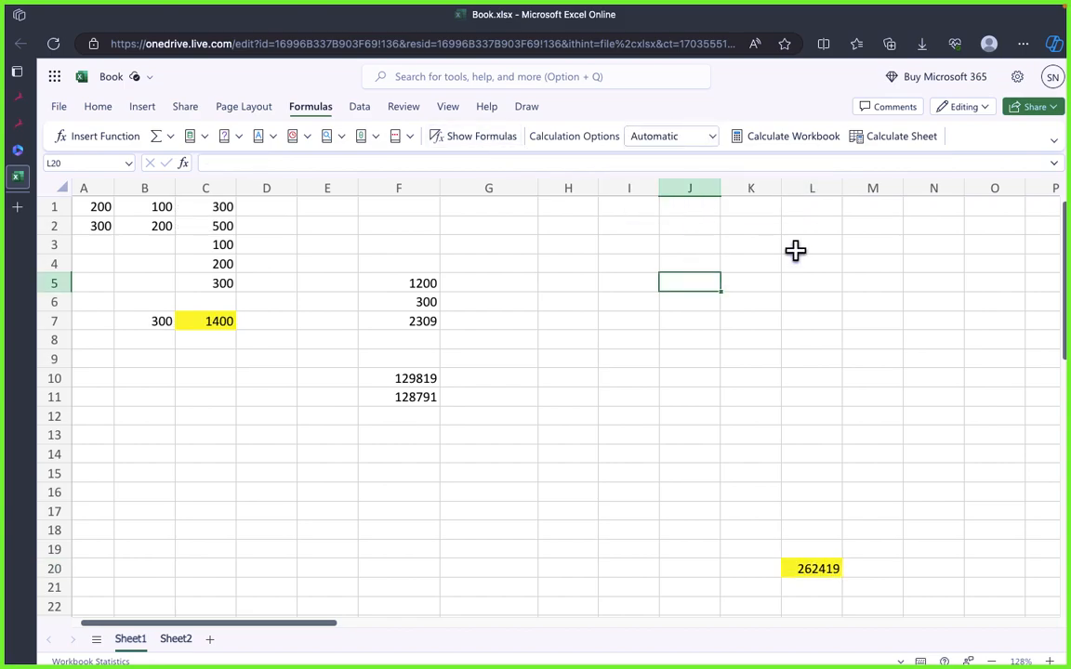
left_click(566, 320)
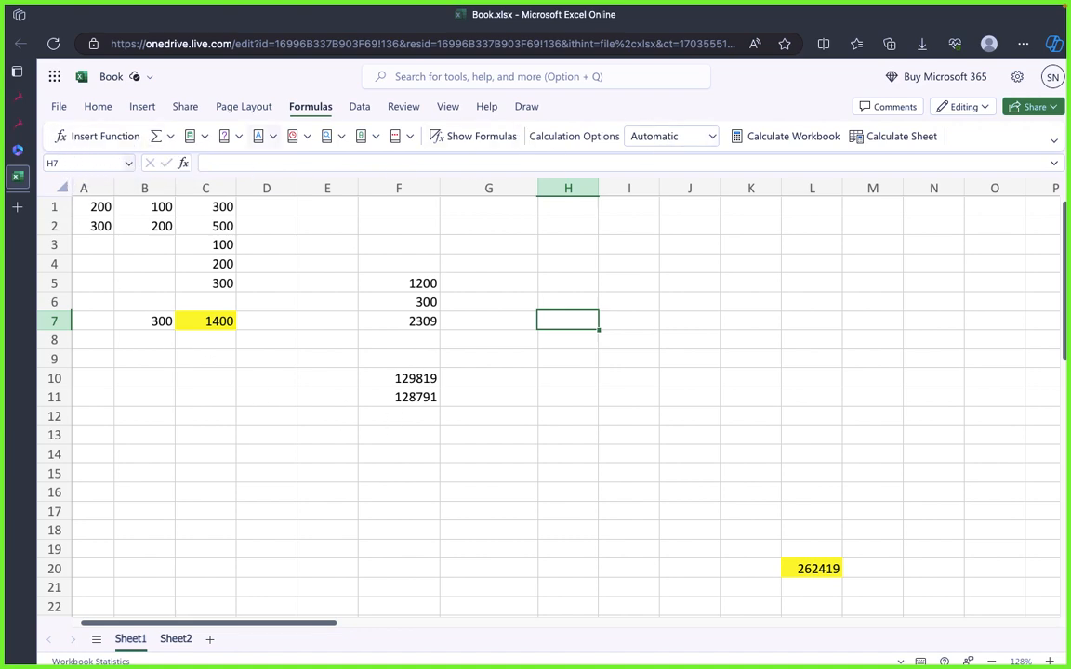
key("super+Tab")
key("super+Tab")
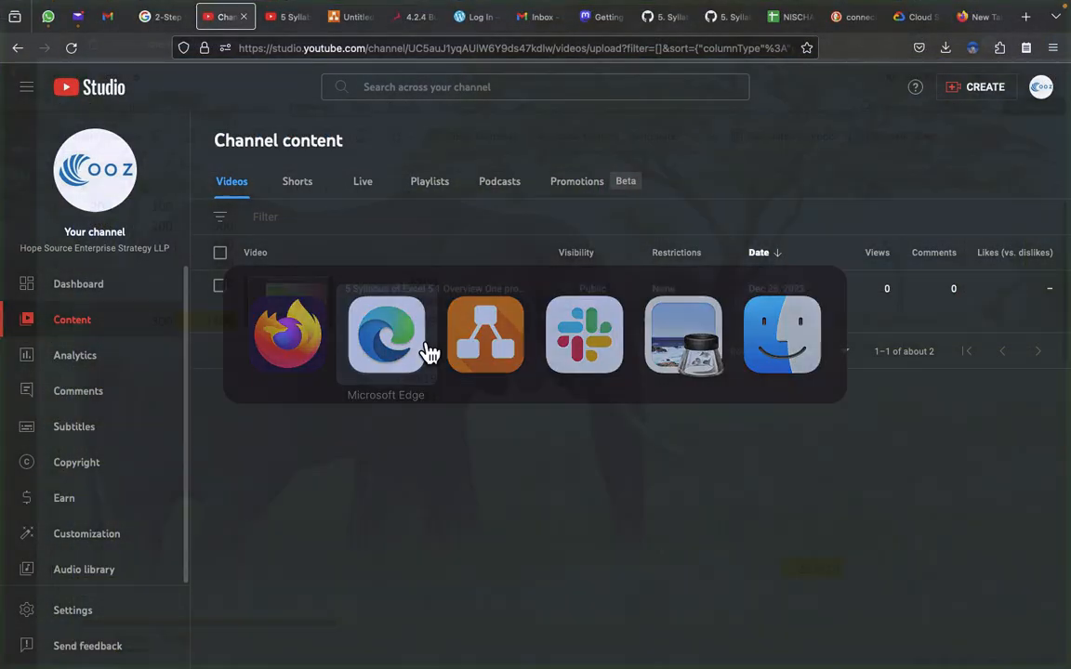
key("super+Tab")
key("super+Tab")
key("super+Tab")
key("super+Tab")
key("super+Tab")
key("super+Tab")
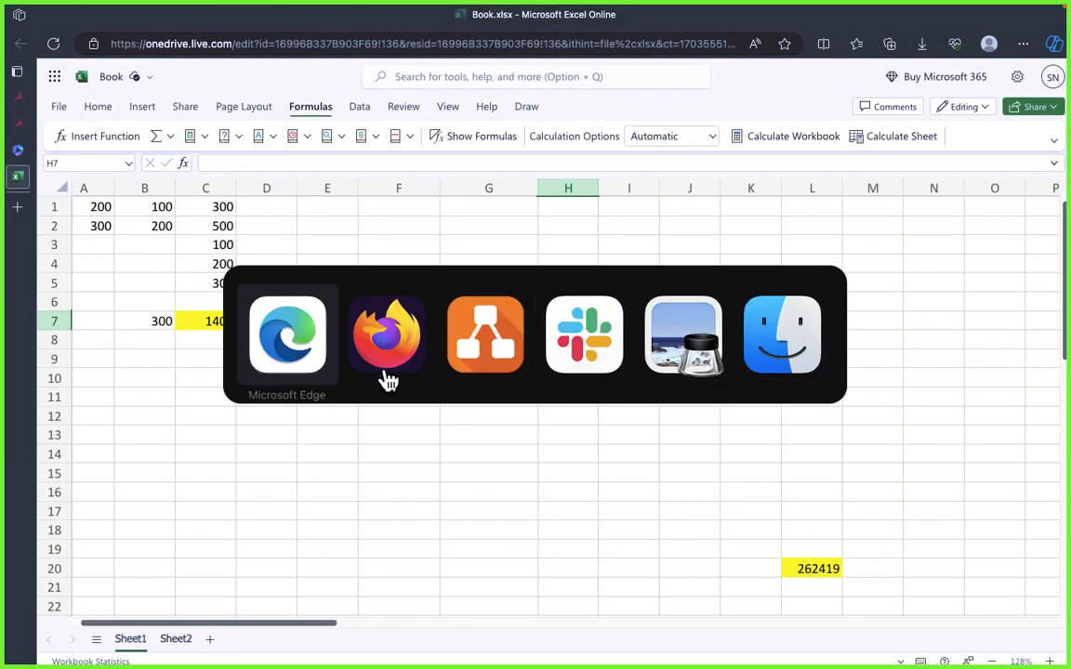
key("super+Tab")
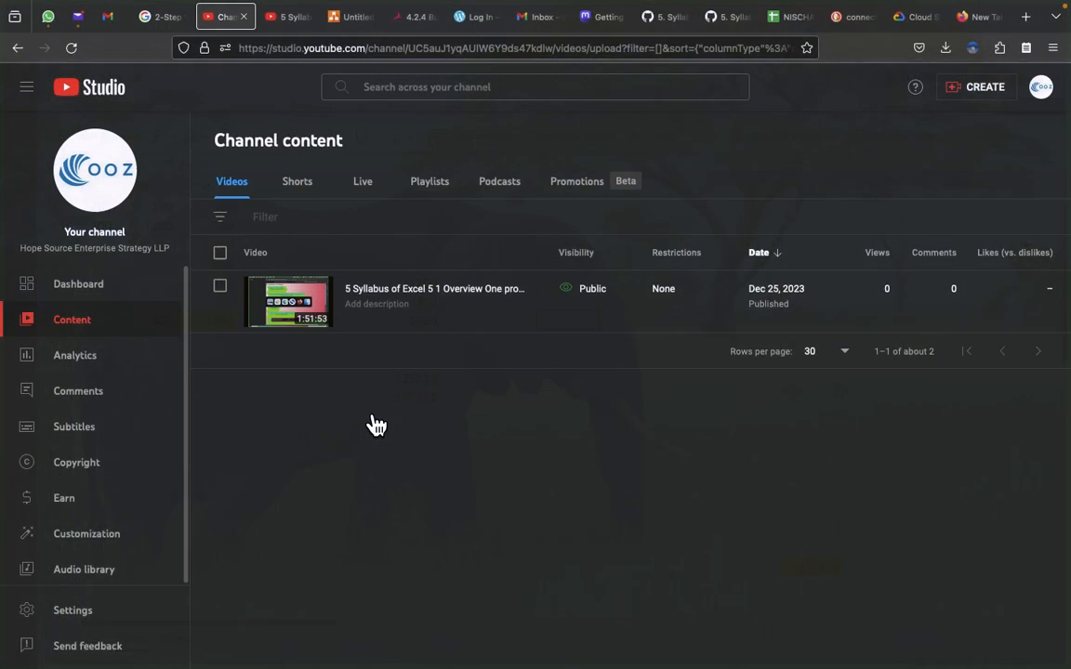
key("super+Tab")
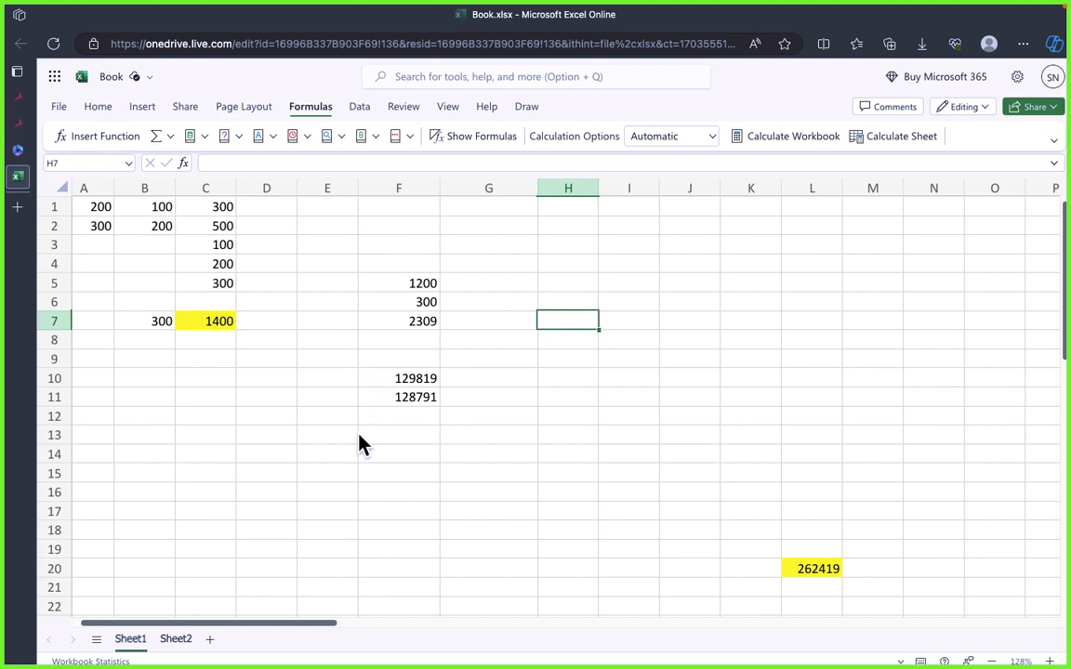
left_click(409, 416)
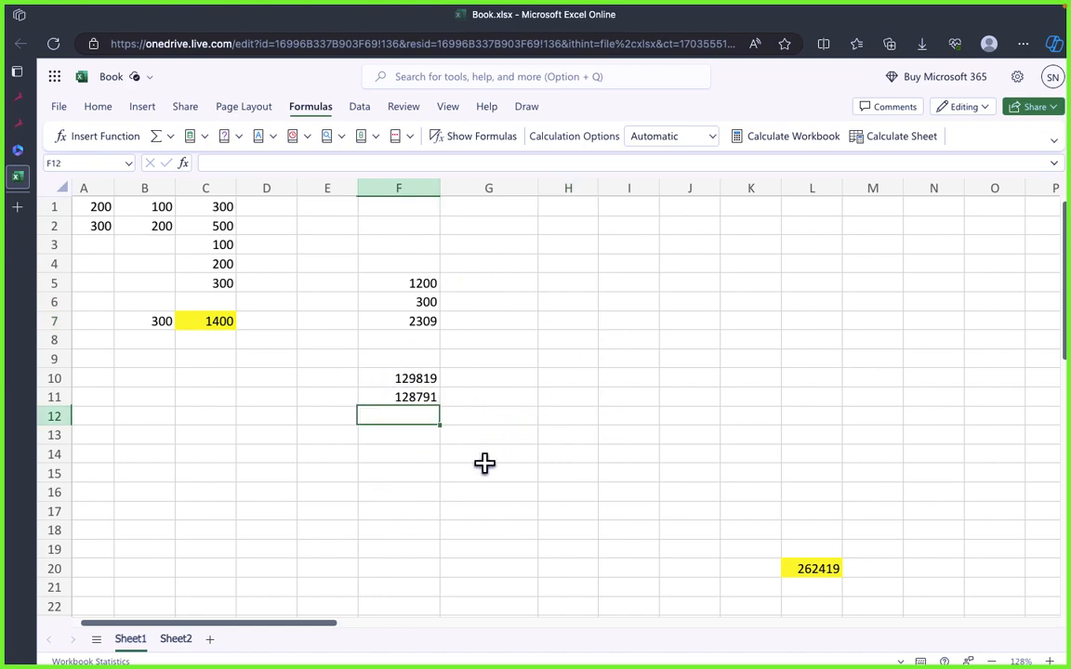
left_click(448, 473)
left_click(577, 413)
left_click(532, 495)
left_click(605, 441)
left_click(554, 422)
left_click(552, 511)
left_click(525, 473)
left_click(545, 415)
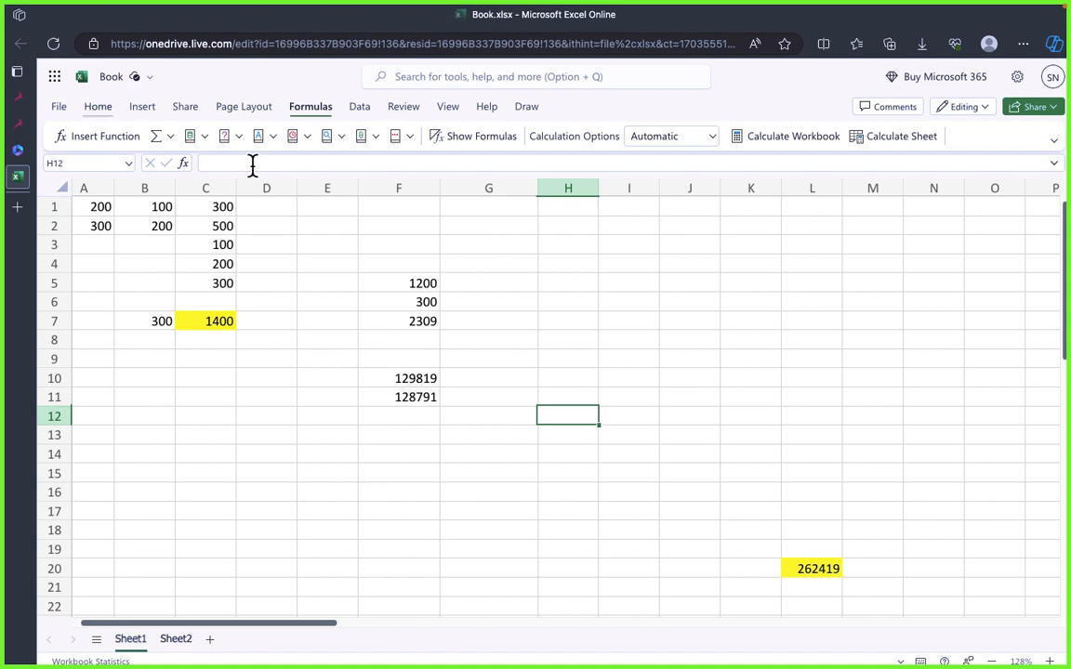
left_click(266, 339)
left_click(548, 397)
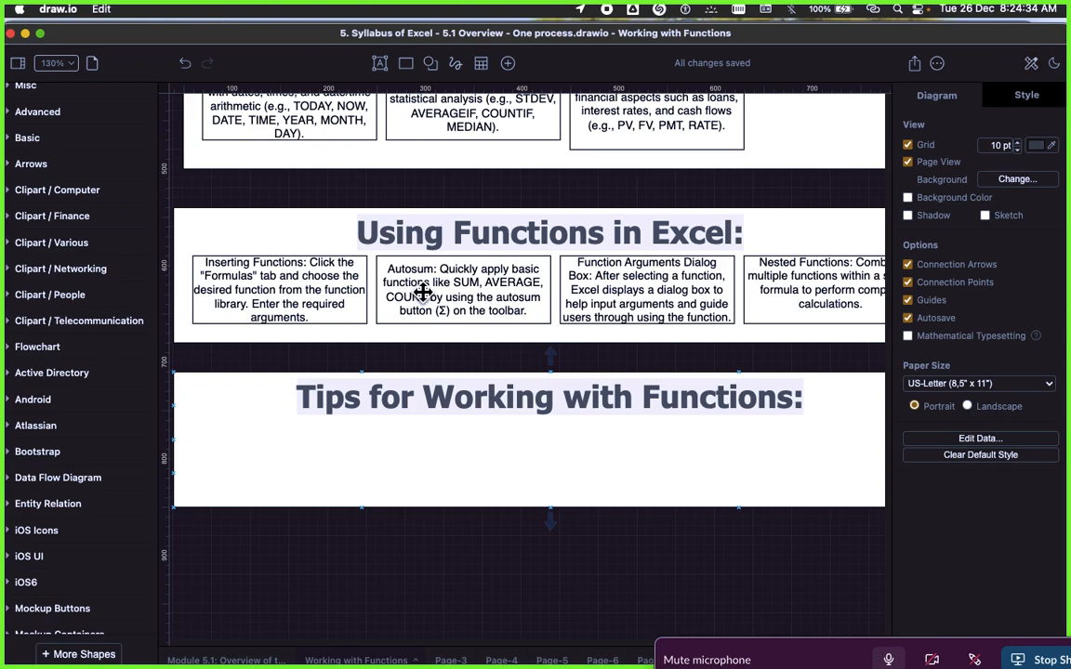
Step: Switch to draw.io to review the Autosum, Function Arguments Dialog Box and Nested Functions notes, and return to the Excel workbook
left_click(400, 279)
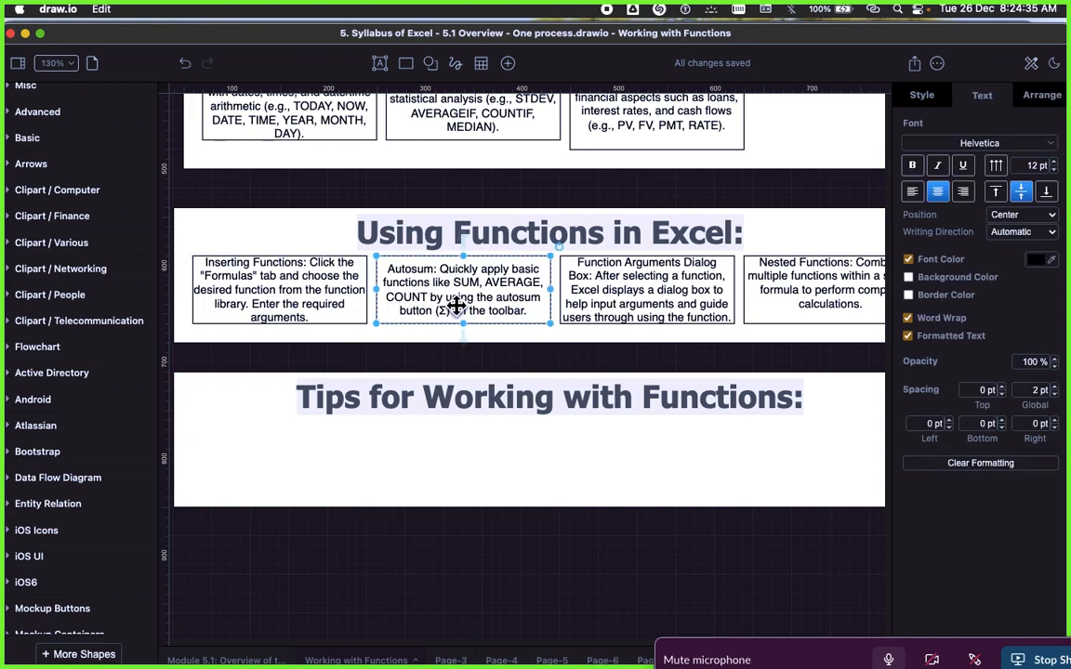
scroll(461, 303, "right", 3)
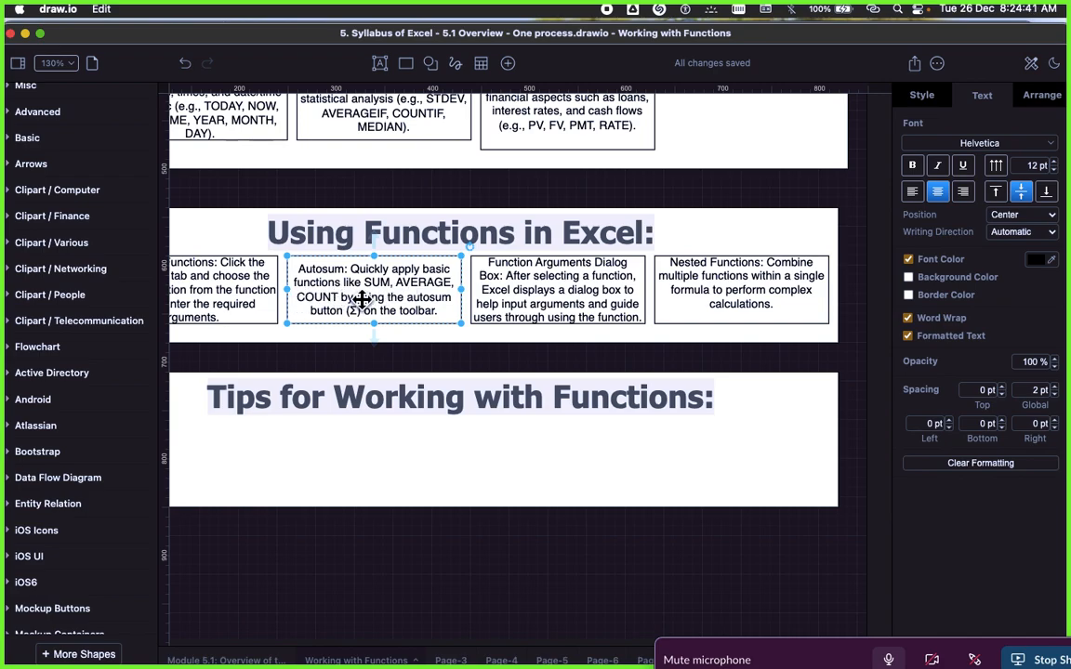
scroll(392, 316, "right", 1)
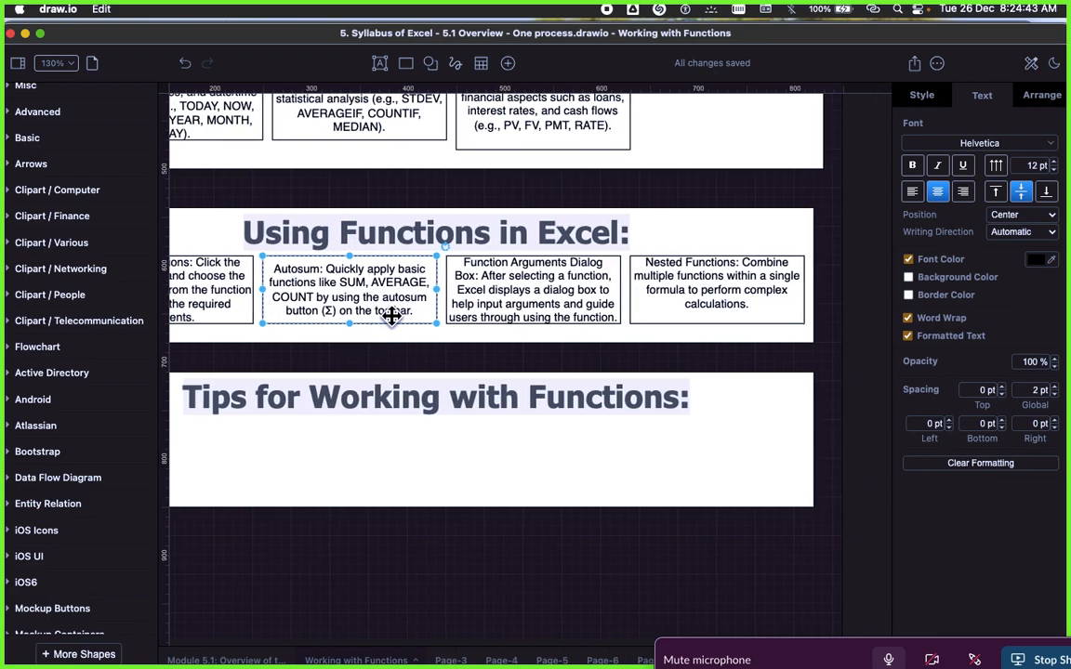
scroll(391, 316, "right", 3)
left_click(429, 209)
left_click(465, 275)
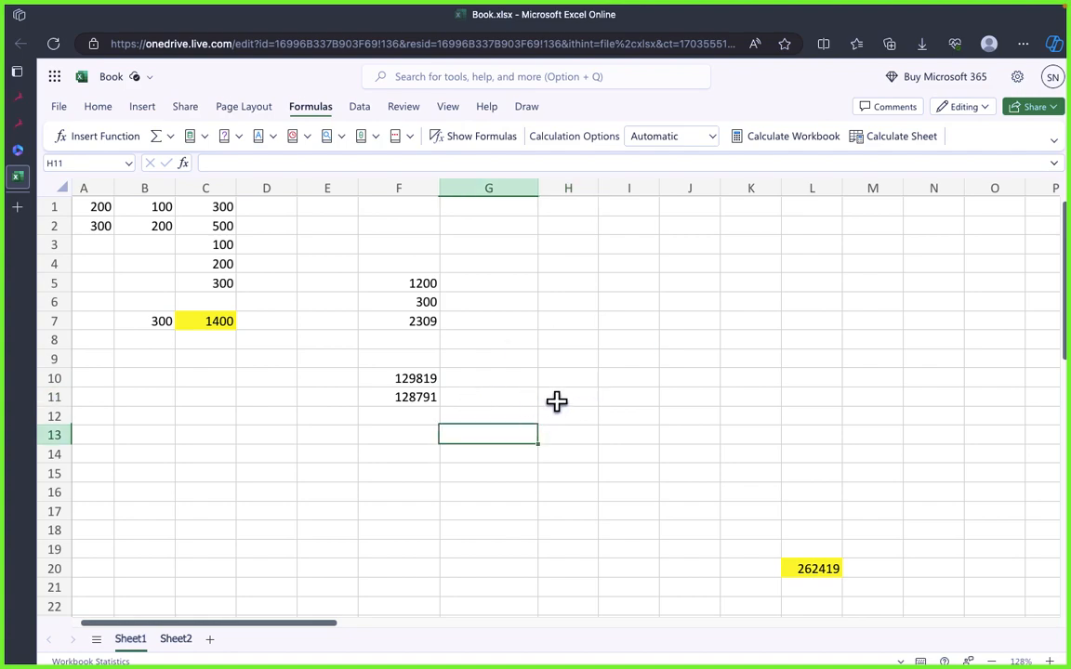
Step: Look through the function suggestions for =S, =A and =Aver in cell H11, and clear the entry
type("=S")
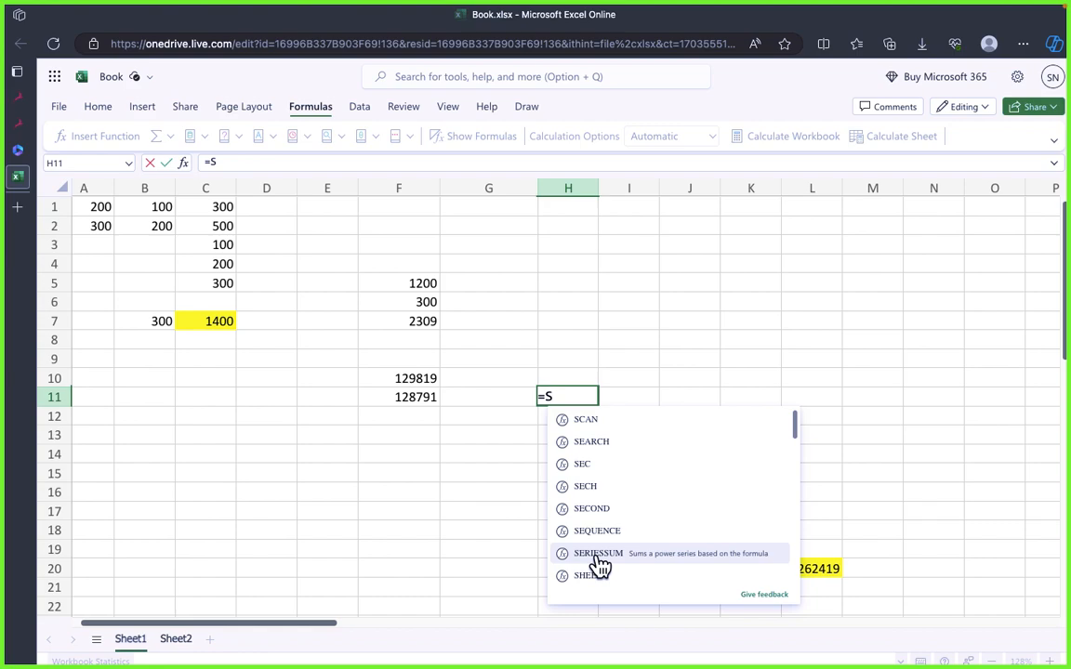
key("BackSpace")
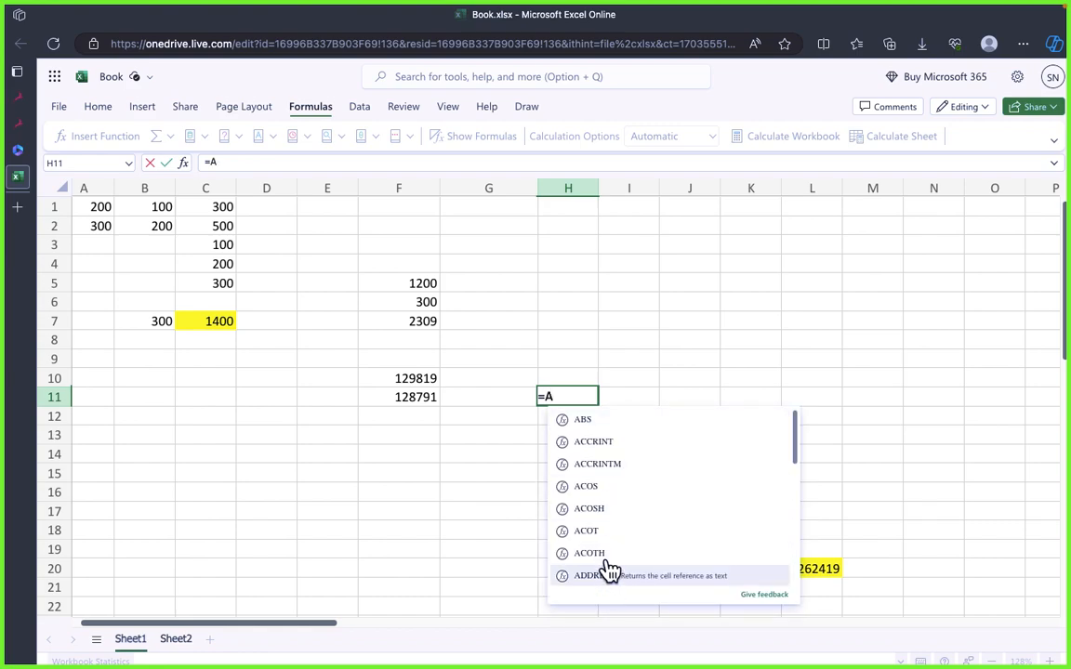
type("ve")
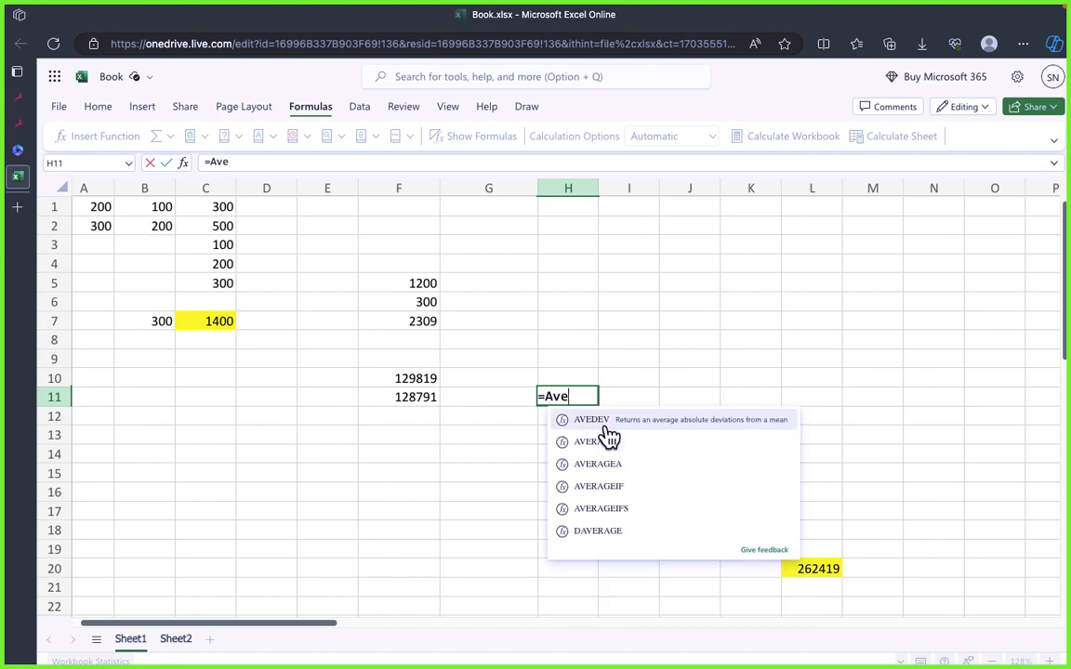
type("r")
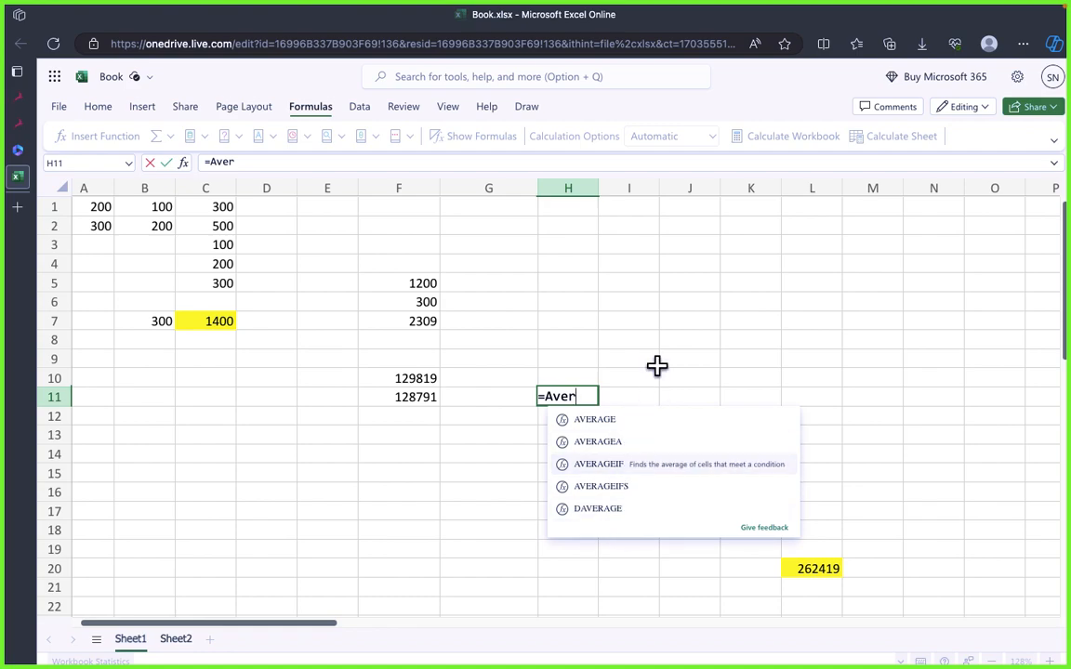
key("super+a")
key("BackSpace")
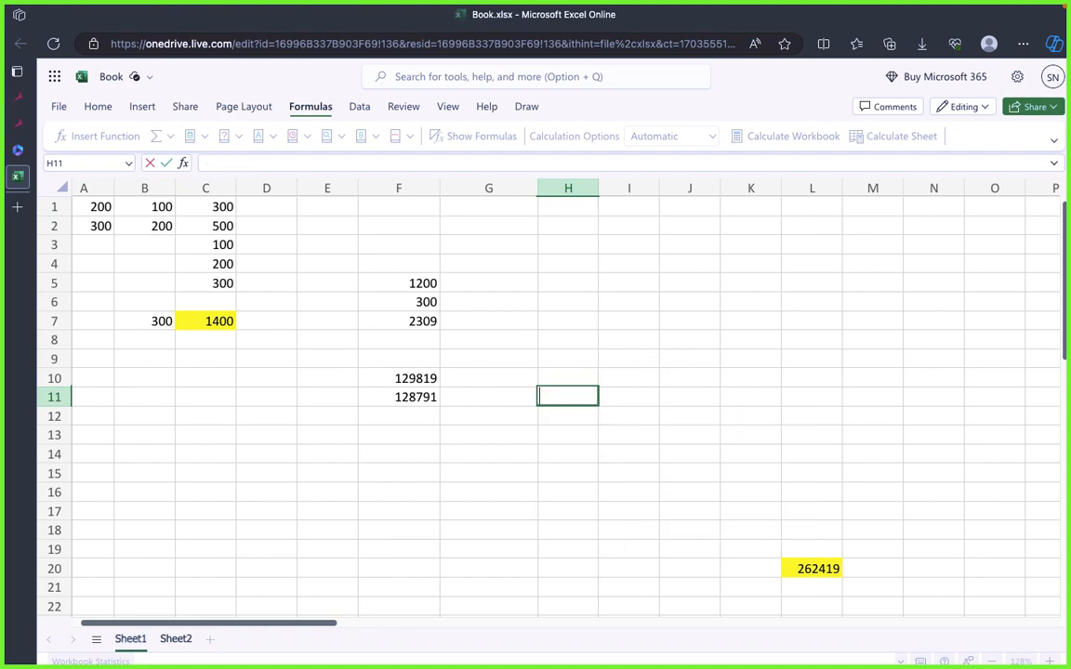
left_click(558, 377)
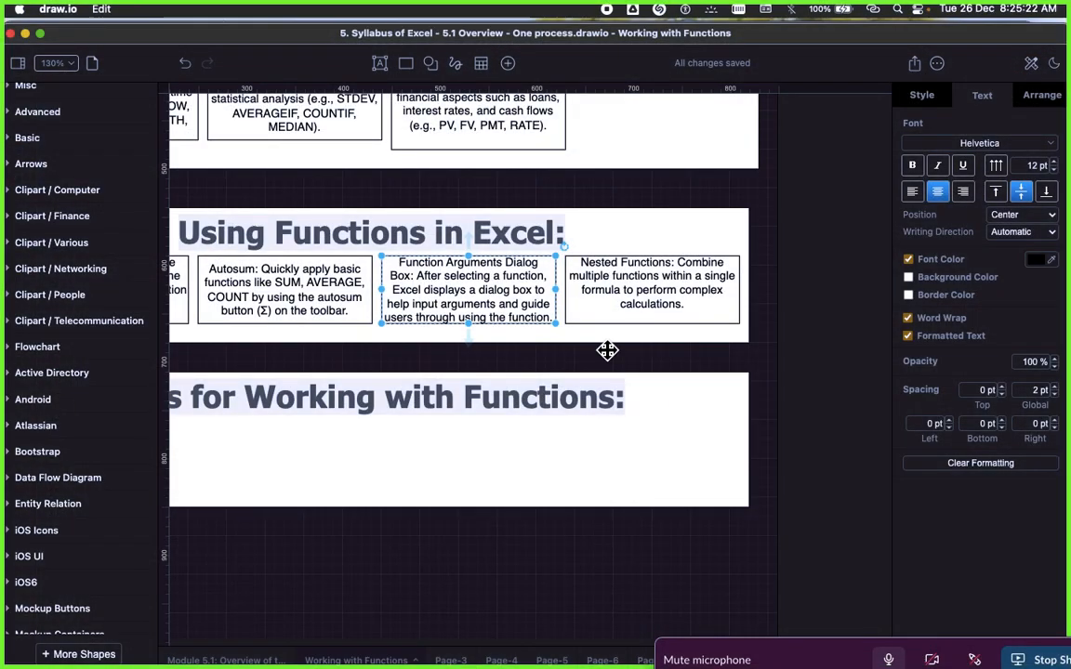
Step: Try to enter the combined formula =C1:C2,+(F6+F5) in cell H8
left_click(581, 293)
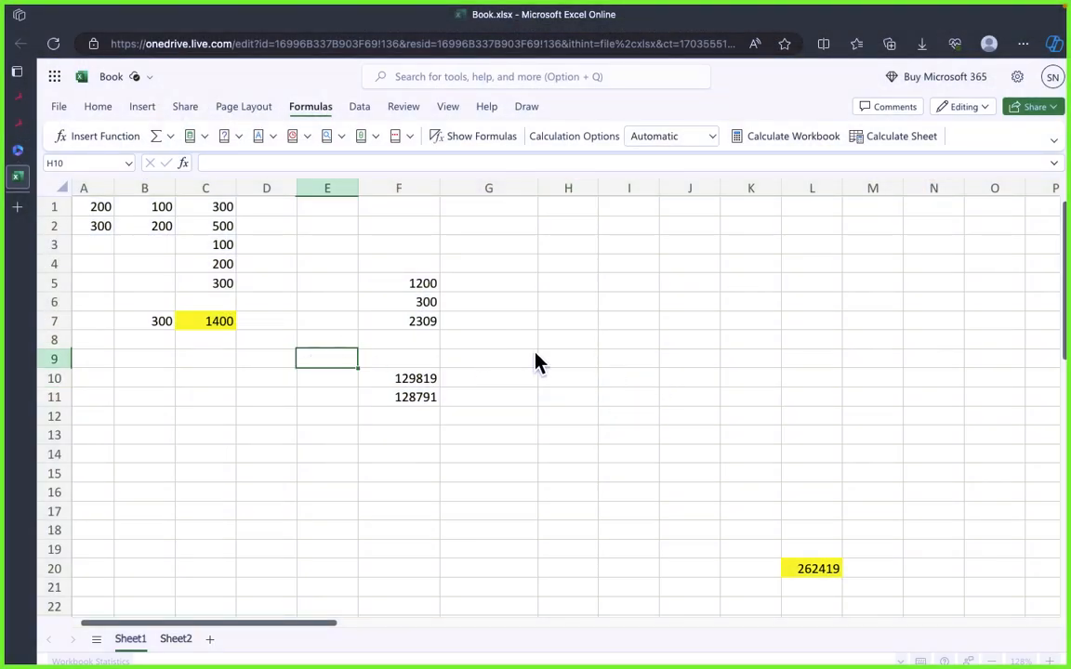
left_click(500, 325)
left_click(588, 374)
left_click(586, 341)
type("=")
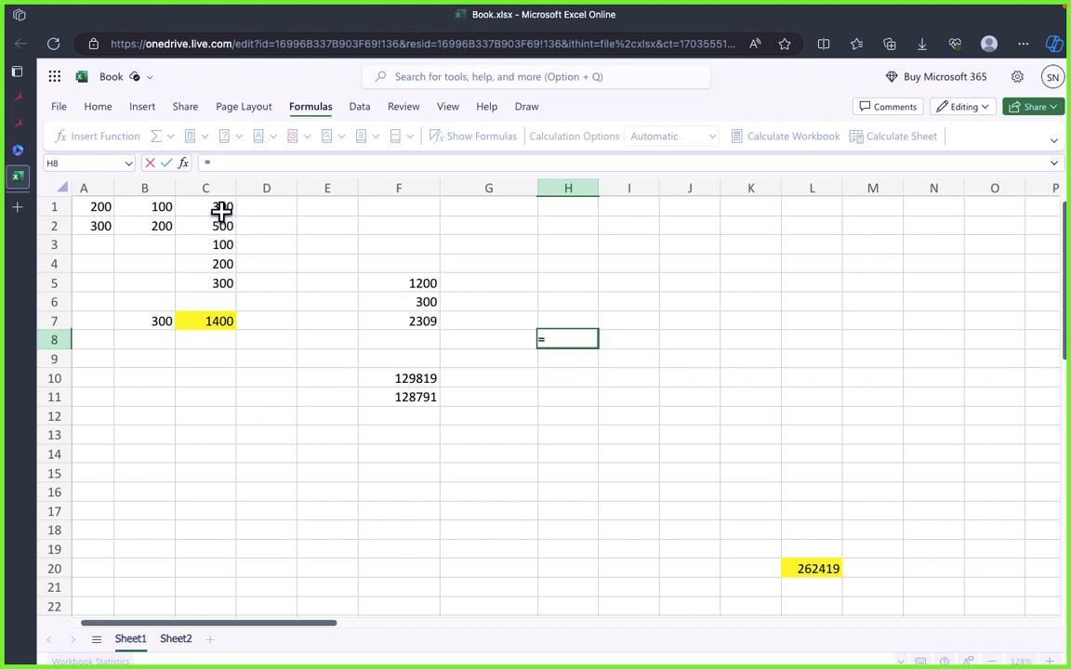
left_click_drag(222, 211, 219, 225)
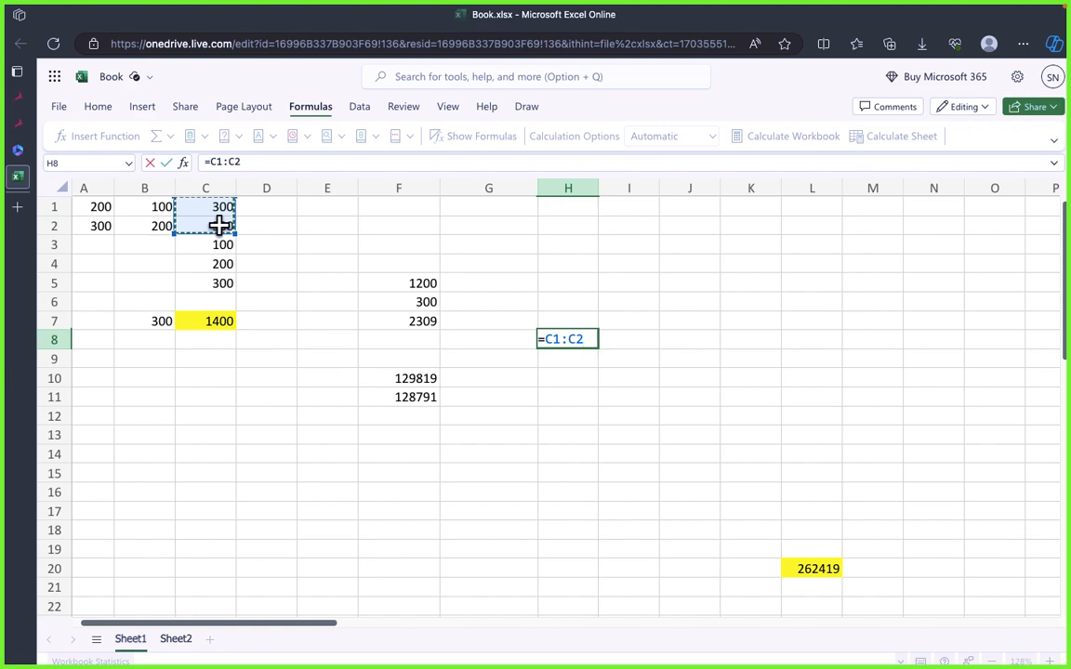
type(",")
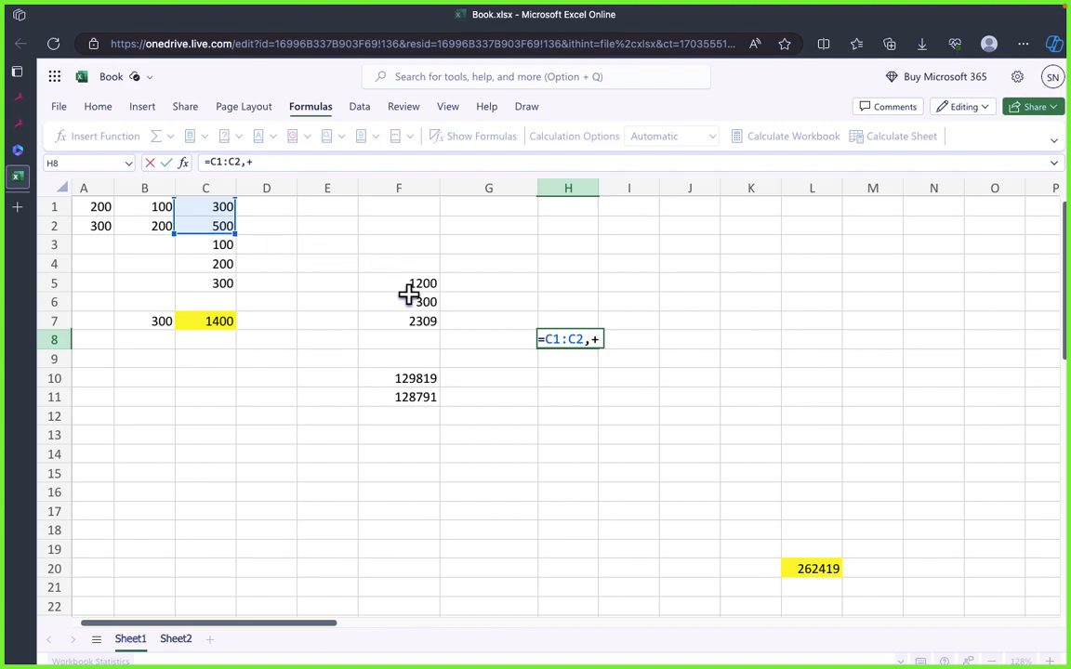
type("+(")
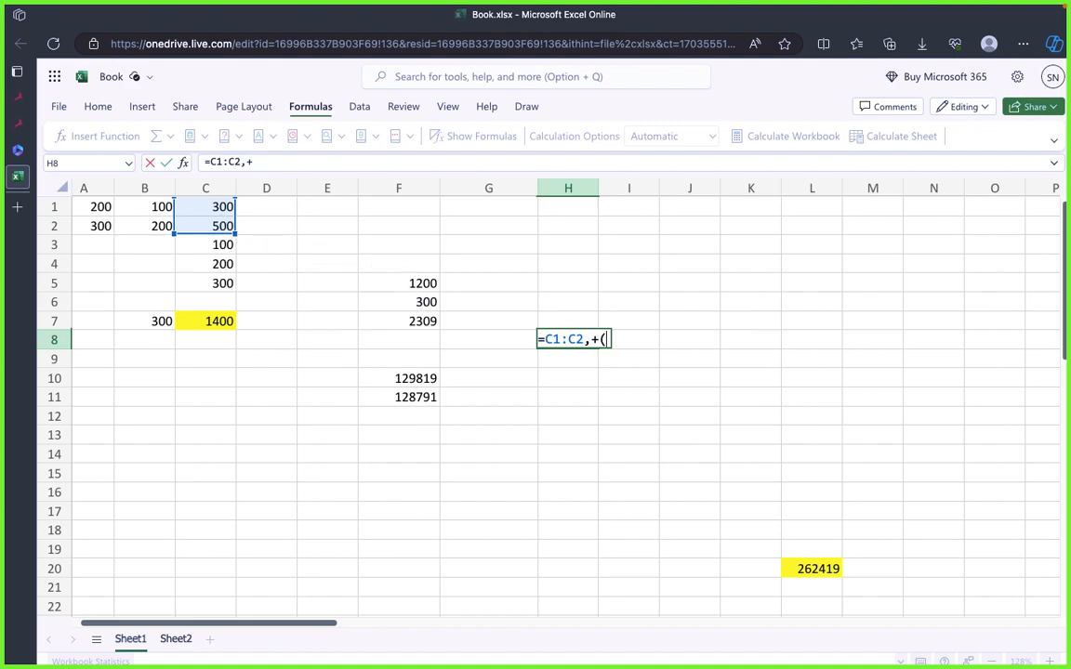
left_click(418, 302)
type("+")
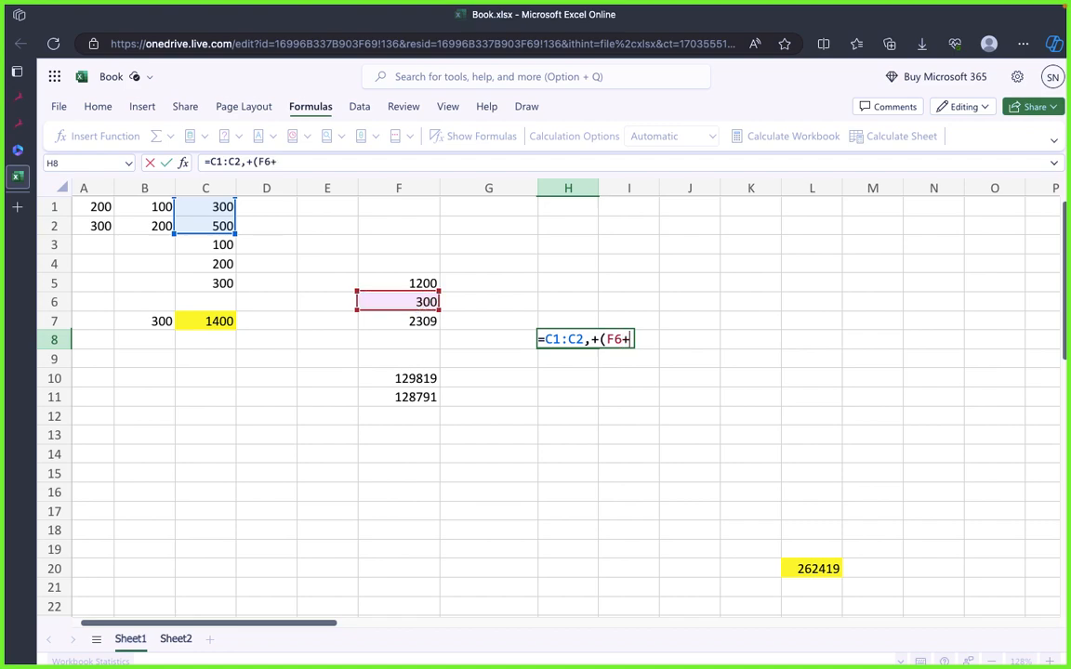
left_click(399, 287)
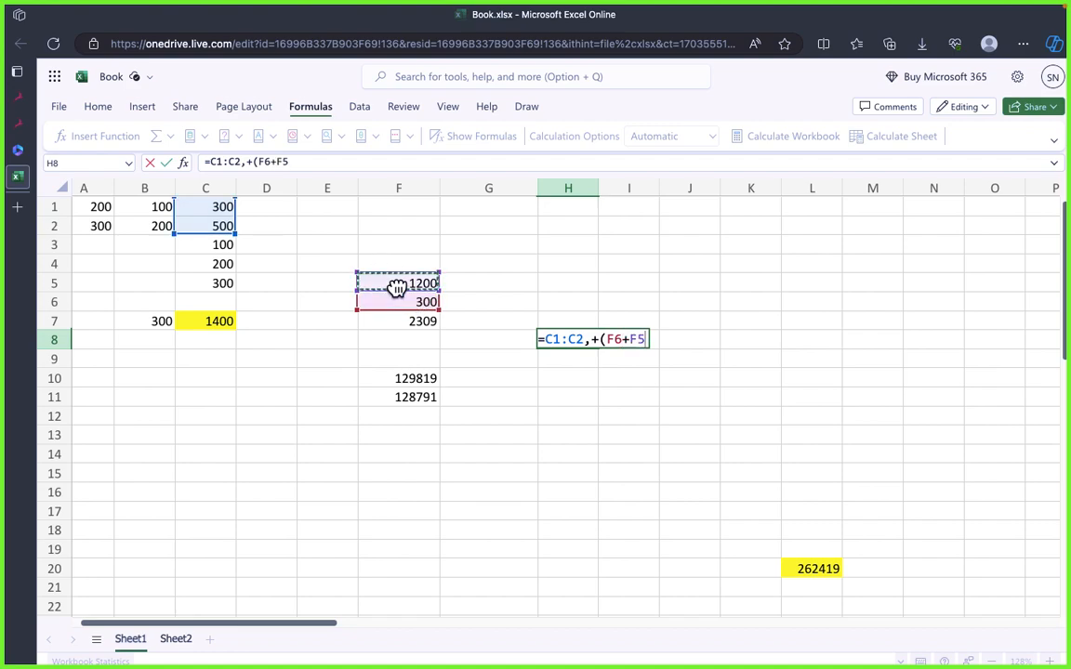
type(")")
key("Return")
Step: Delete the formula from cell H8
left_click(614, 449)
left_click(593, 342)
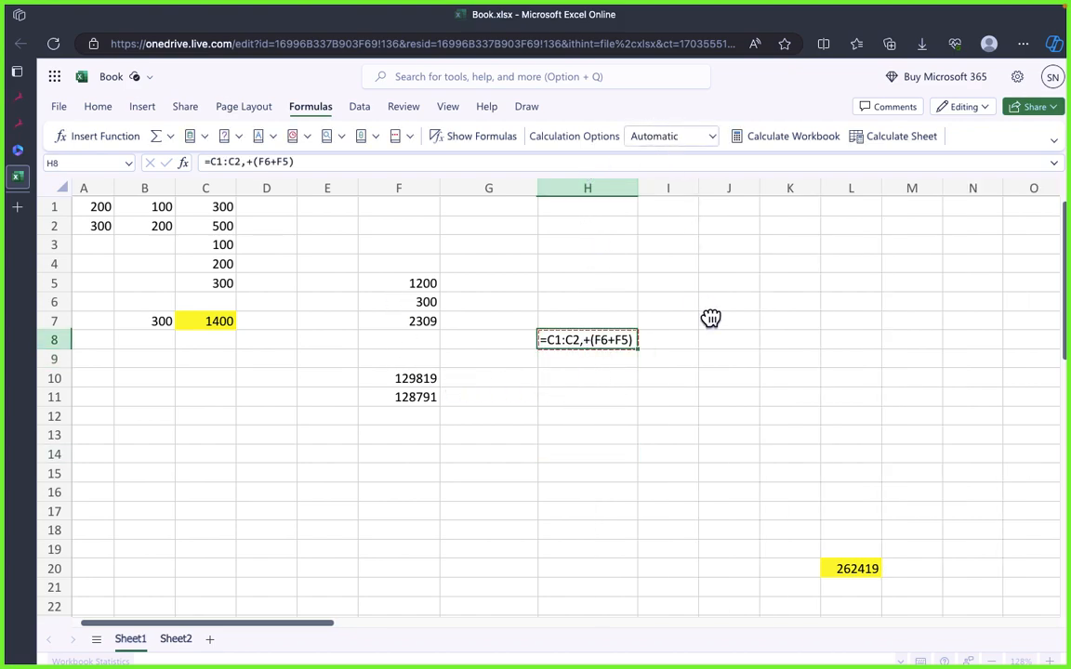
key("Delete")
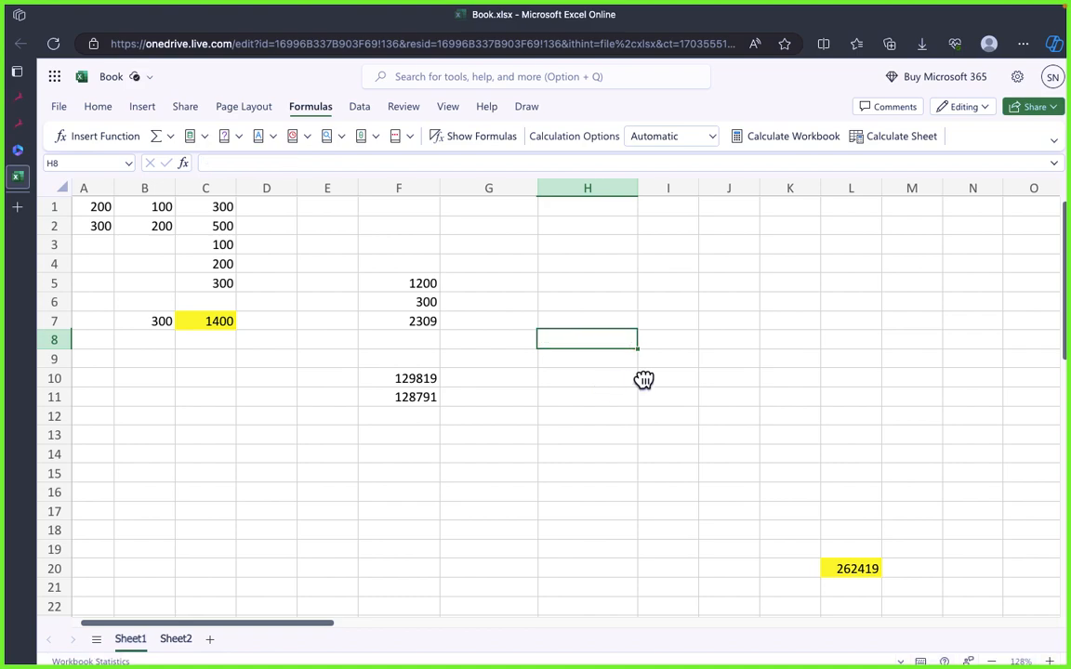
left_click(525, 415)
left_click(488, 319)
left_click_drag(409, 285, 414, 355)
left_click(497, 468)
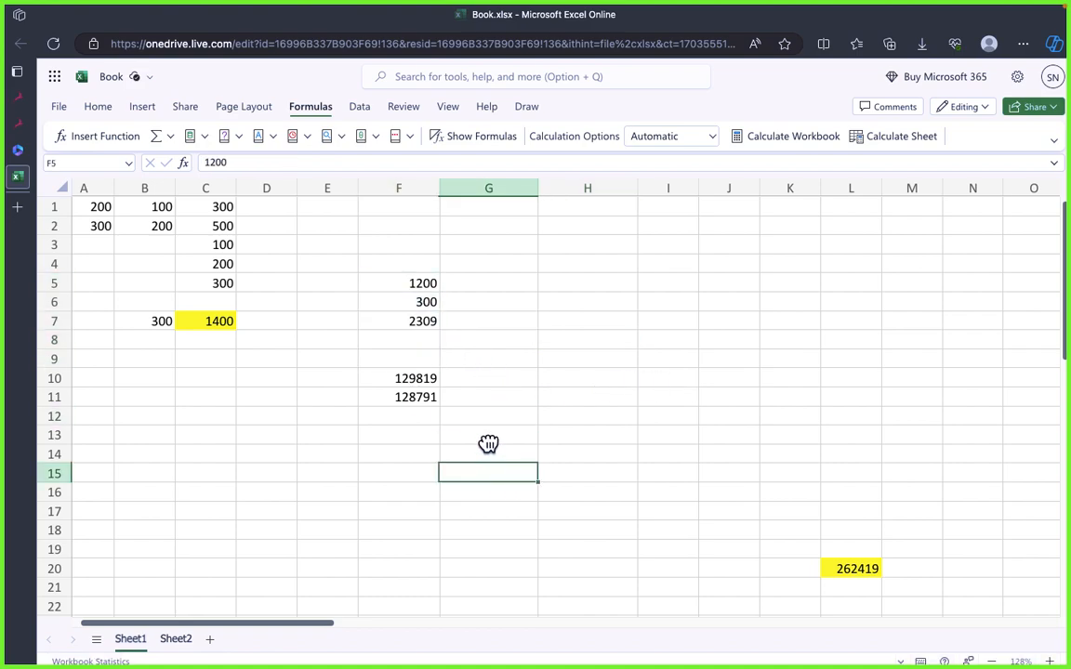
left_click(449, 380)
Step: Switch to draw.io and bring the full Tips for Working with Functions section into view
key("super+Tab")
key("super+Tab")
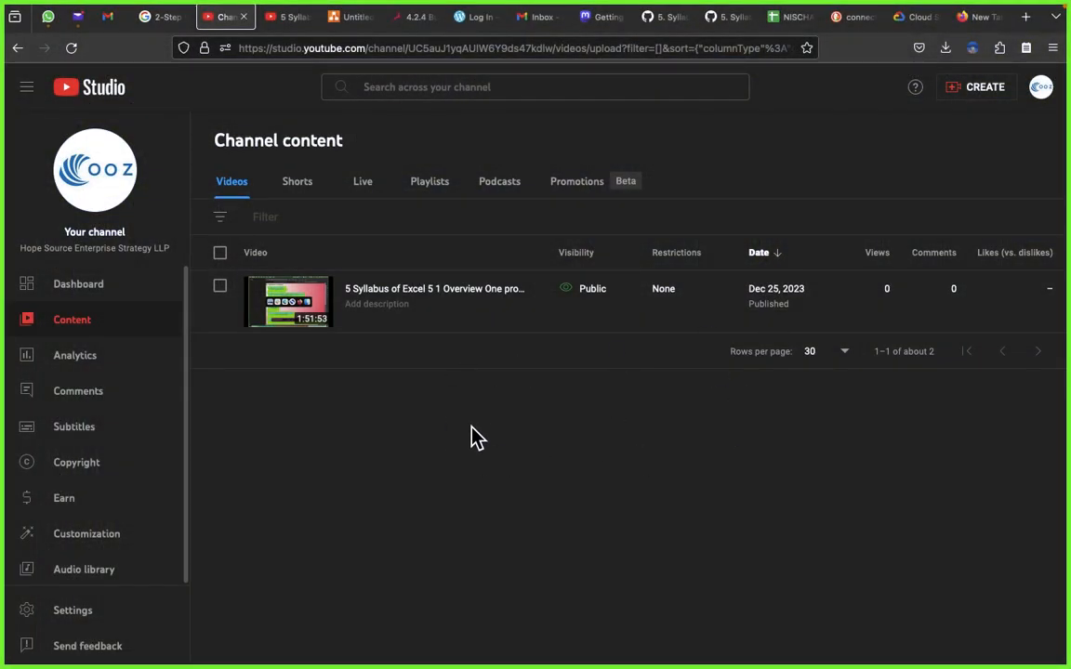
key("super+Tab")
key("super+Tab")
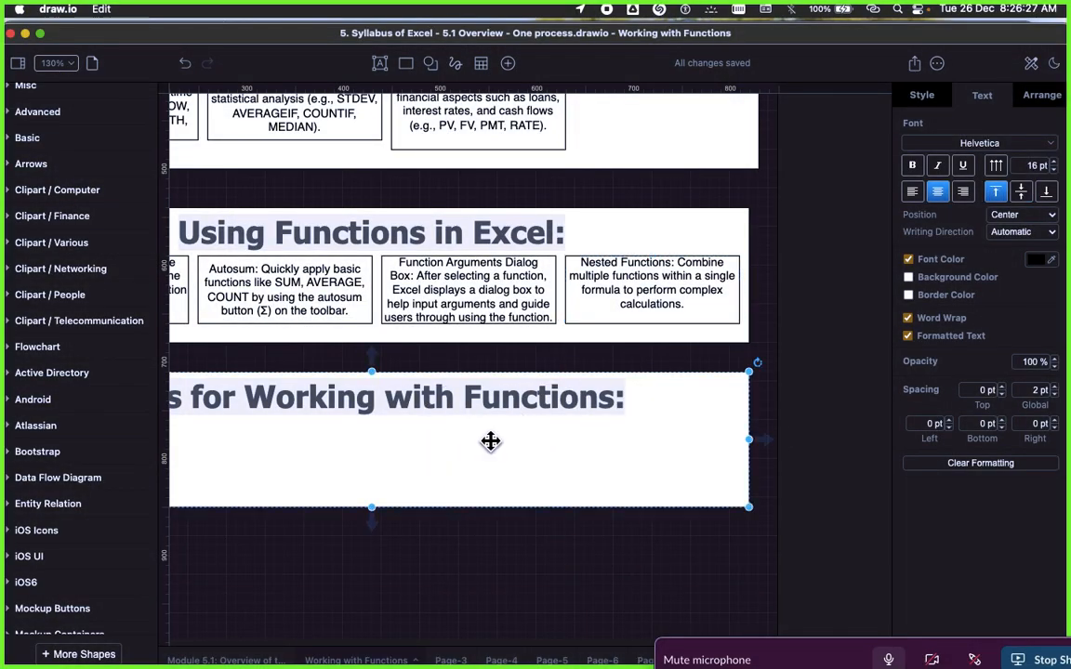
key("super+Tab")
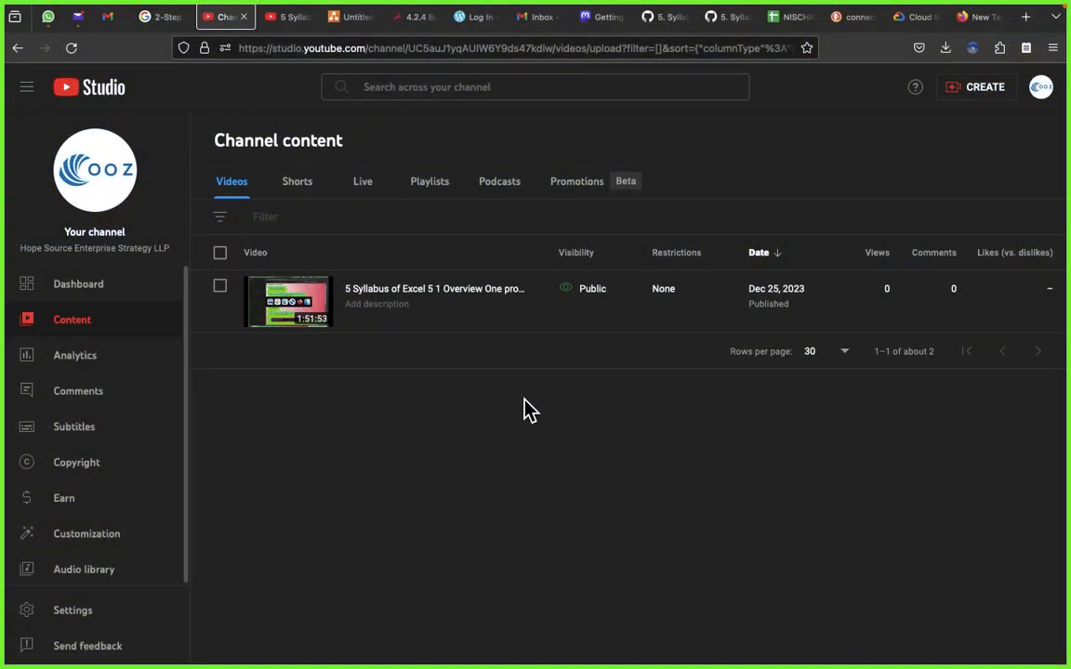
key("super+Tab")
key("super+Tab")
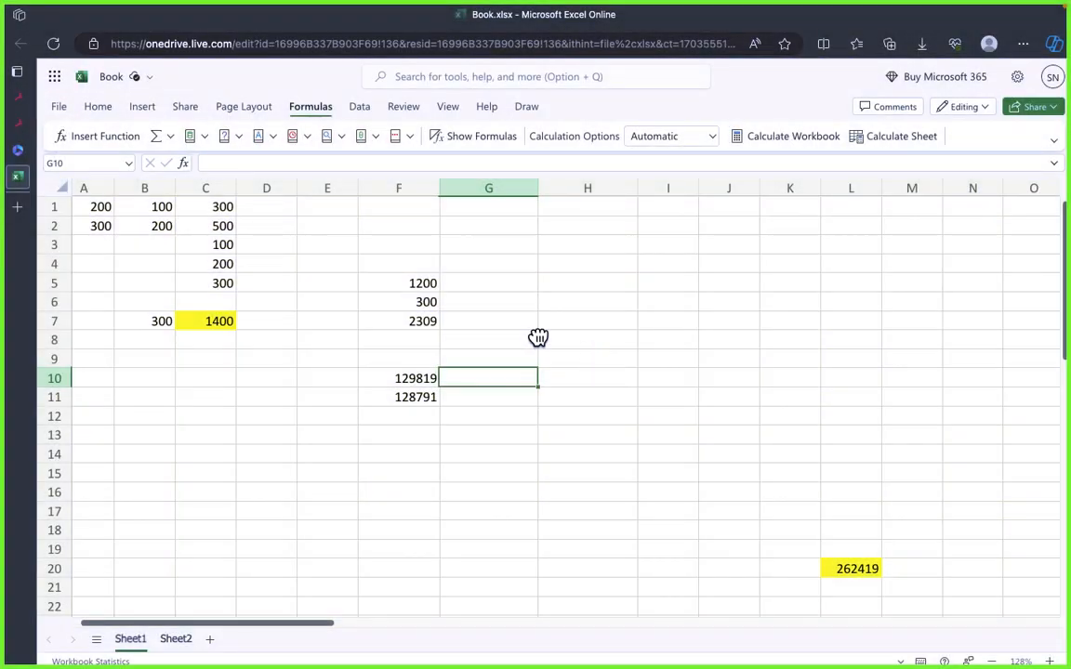
left_click(325, 393)
key("super+Tab")
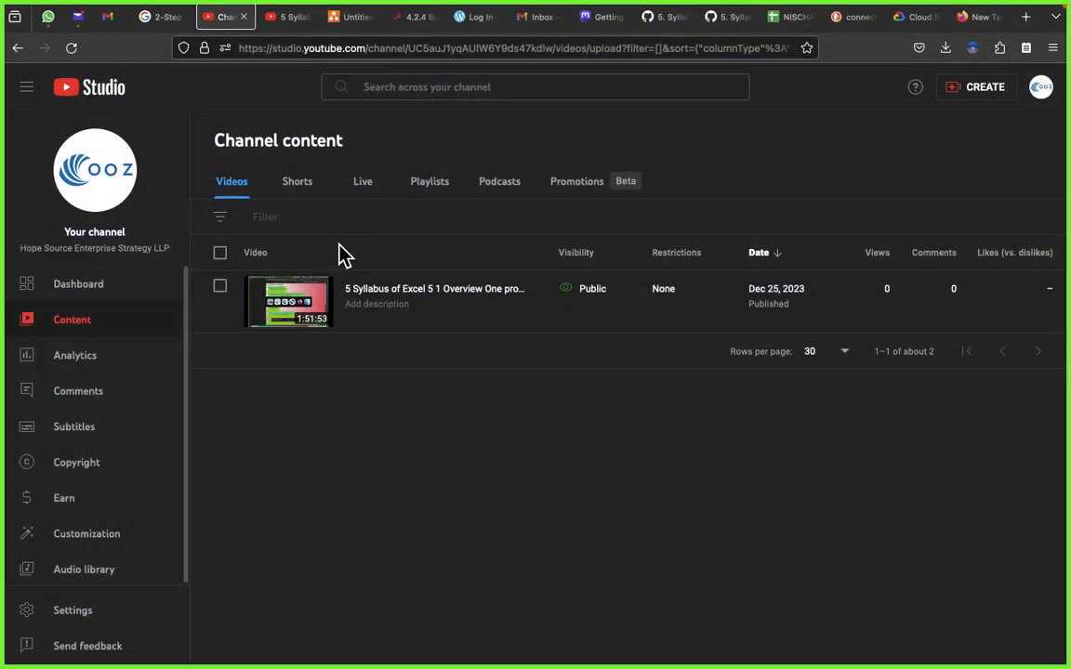
key("super+Tab")
key("super+Tab")
key("super+Tab")
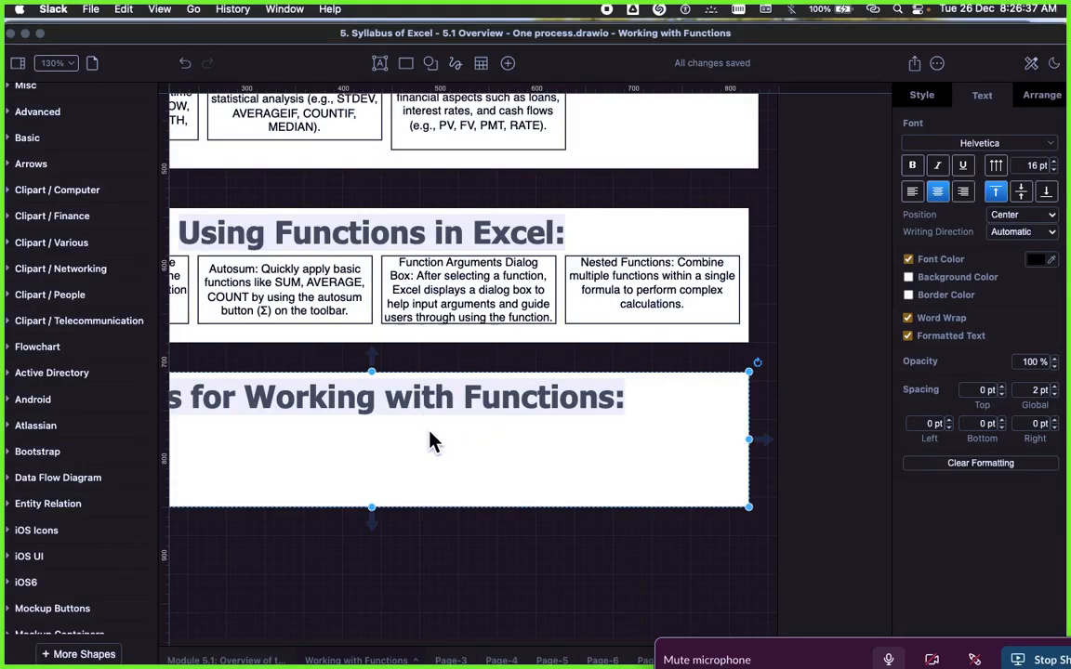
left_click(431, 436)
scroll(430, 433, "left", 5)
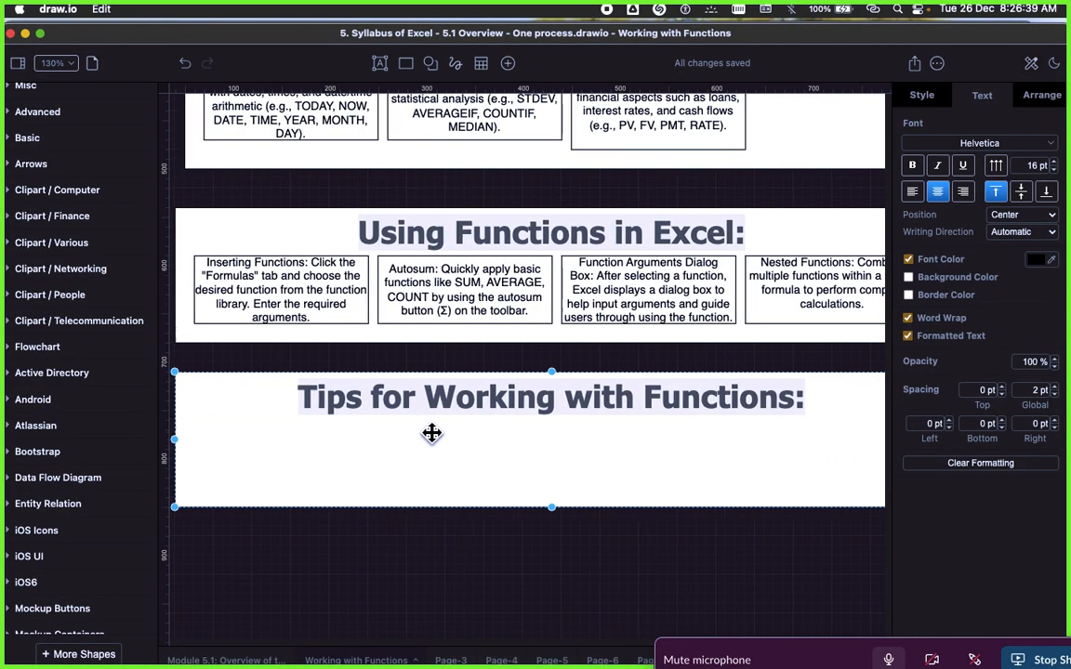
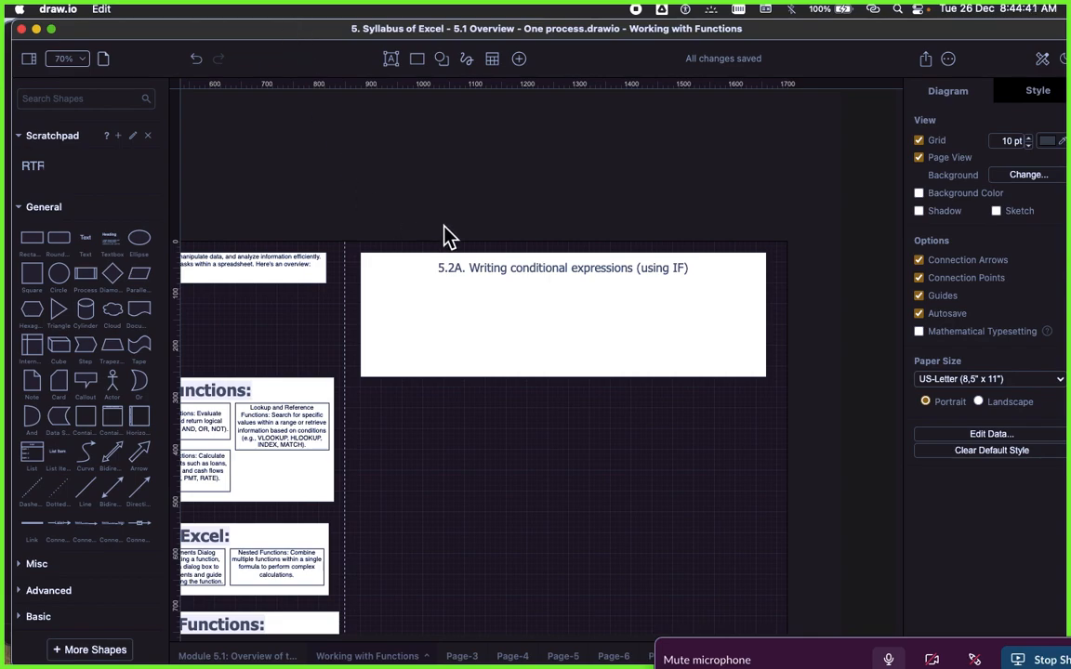
Step: Add a rectangle inside the 5.2A box and paste the copied introduction to the IF function as its text
scroll(552, 284, "up", 1)
scroll(521, 251, "down", 4)
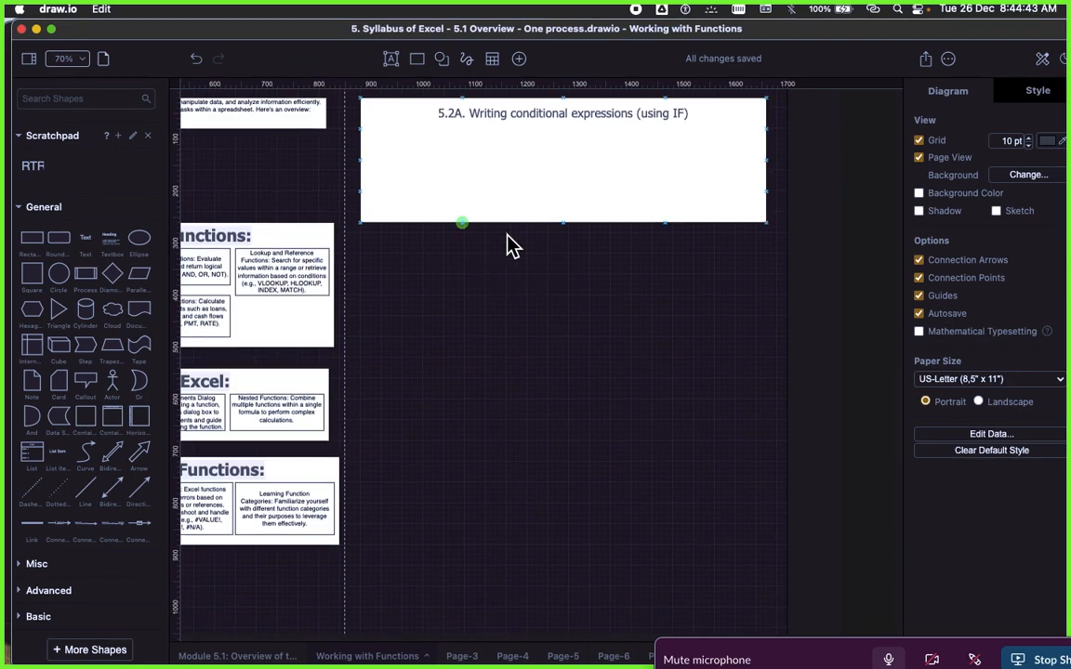
scroll(497, 240, "up", 1)
left_click(461, 245)
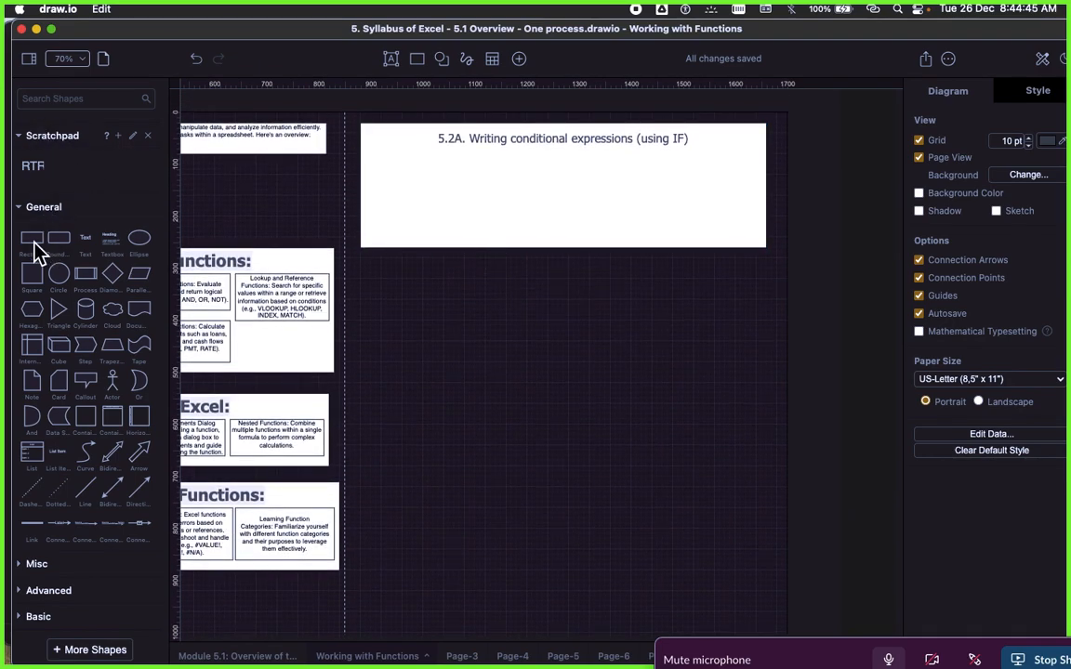
left_click_drag(35, 249, 436, 191)
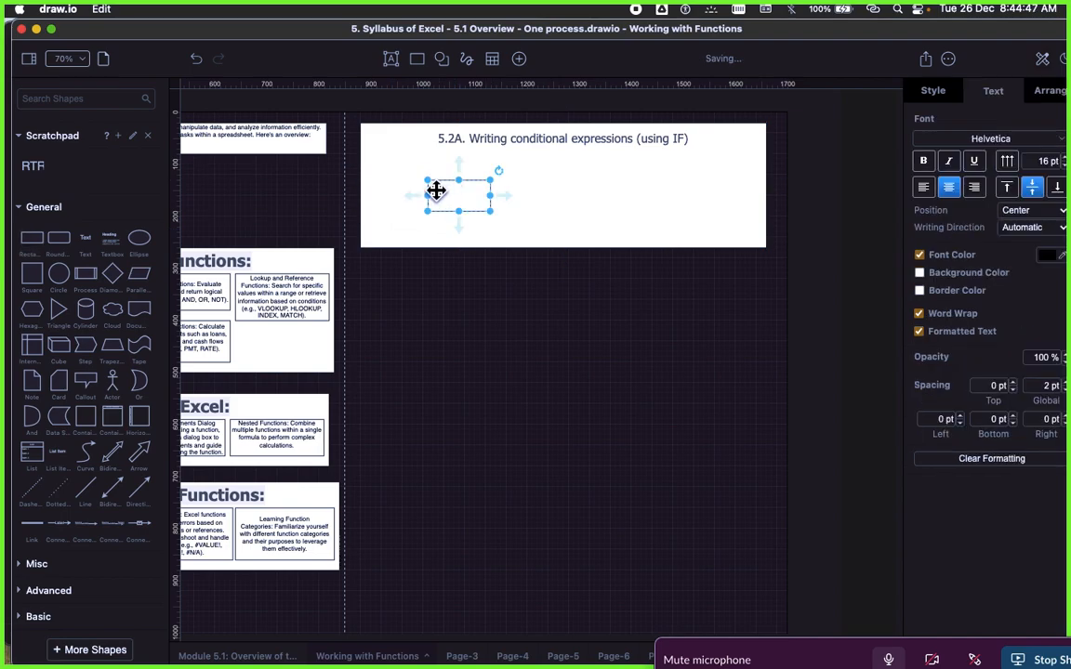
double_click(436, 190)
type("IF function in Excel allows you to create logical tests that return different results based on specified conditions. The IF function has the syntax:")
left_click(562, 340)
left_click(466, 188)
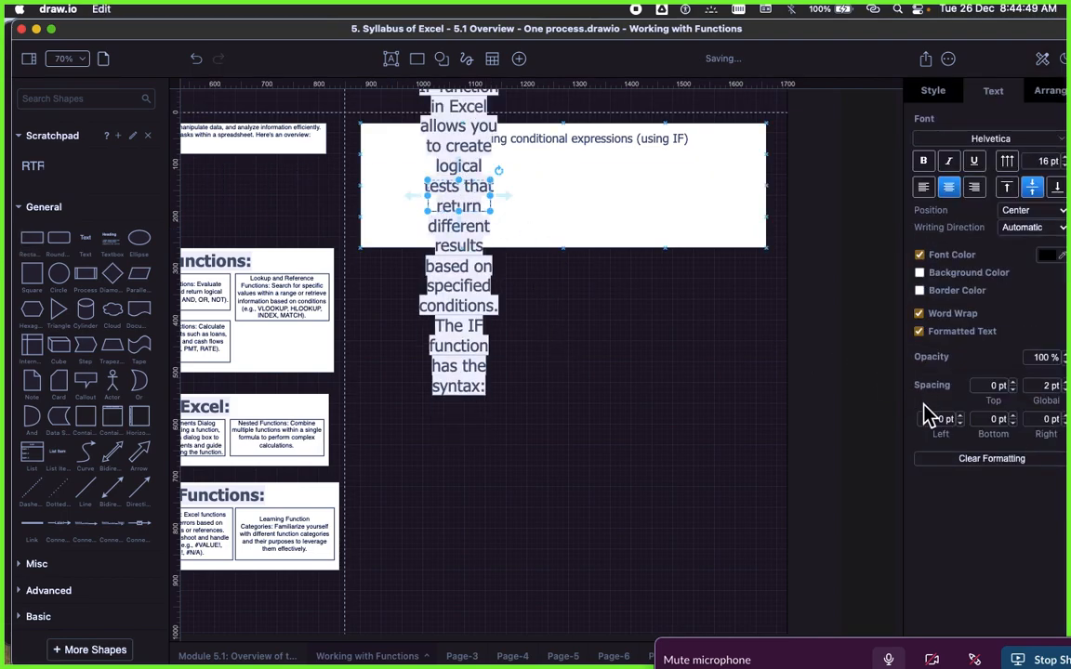
Step: Clear the pasted text's formatting and fit its rectangle as a wide strip directly beneath the 5.2A heading
left_click(981, 460)
left_click(675, 326)
left_click(500, 217)
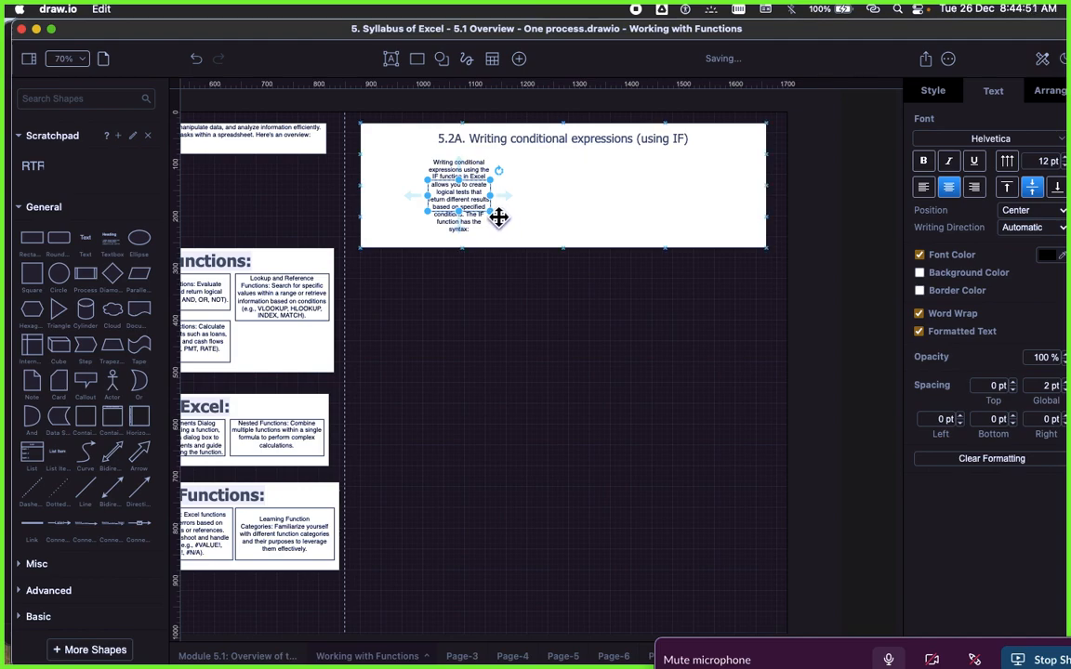
left_click_drag(499, 216, 713, 205)
left_click(662, 292)
mouse_move(646, 198)
left_mouse_down()
mouse_move(644, 172)
mouse_move(643, 192)
left_mouse_up()
left_click(545, 268)
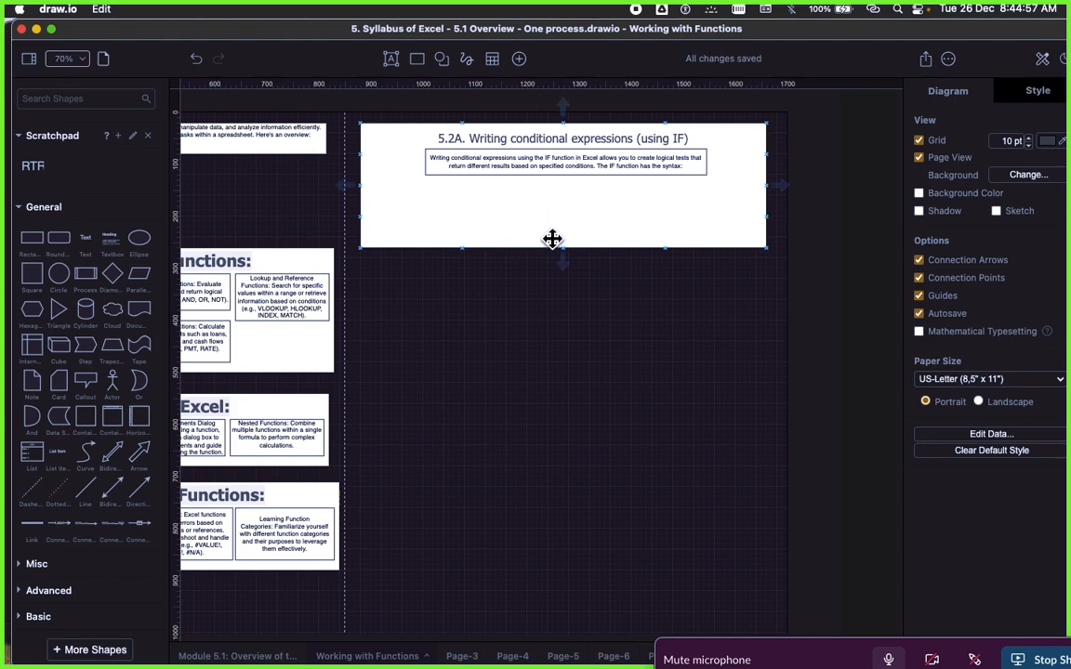
Step: Switch to the SAP Signavio page and copy the syntax "css=IF(logical_test, [value_if_true], [value_if_false])" from the 5.2A notes
scroll(552, 237, "up", 2)
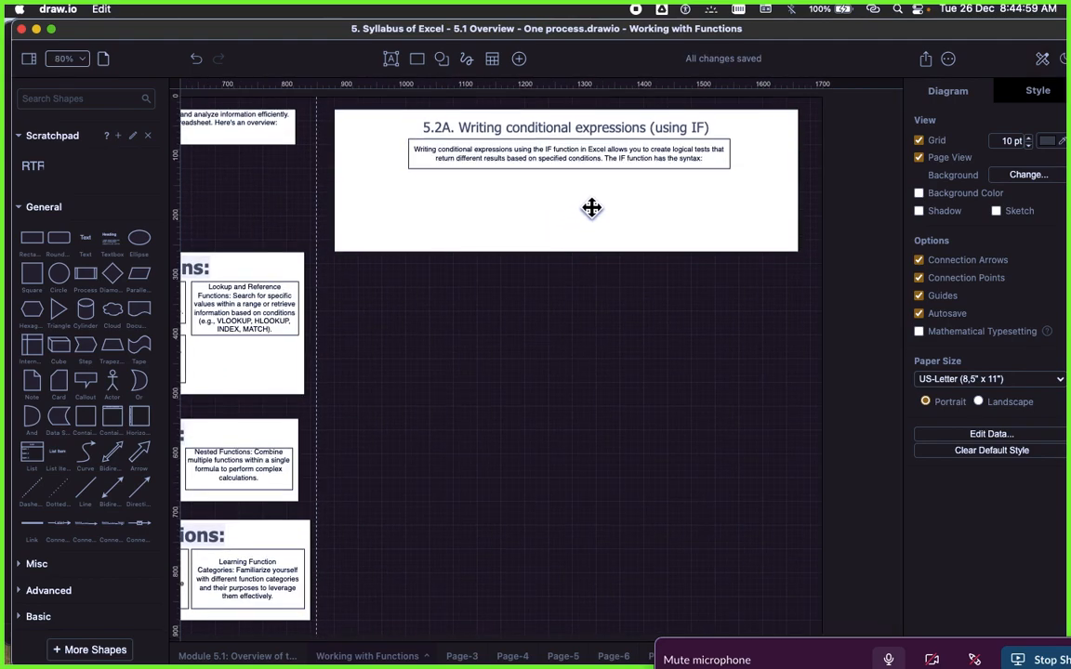
scroll(604, 214, "up", 3)
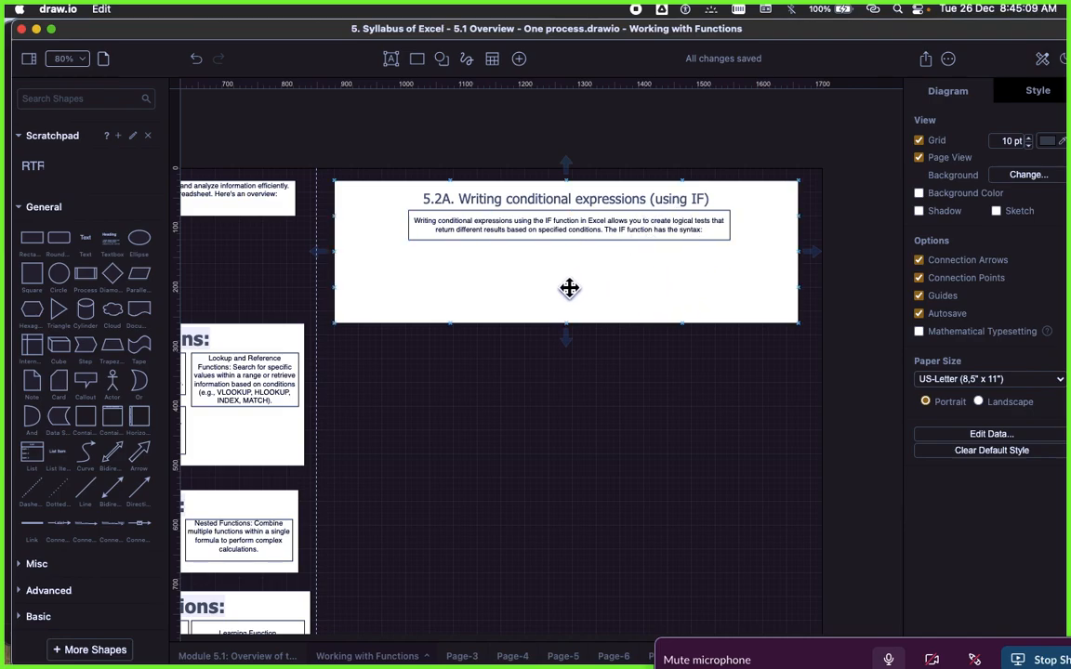
key("super+Tab")
scroll(781, 418, "down", 2)
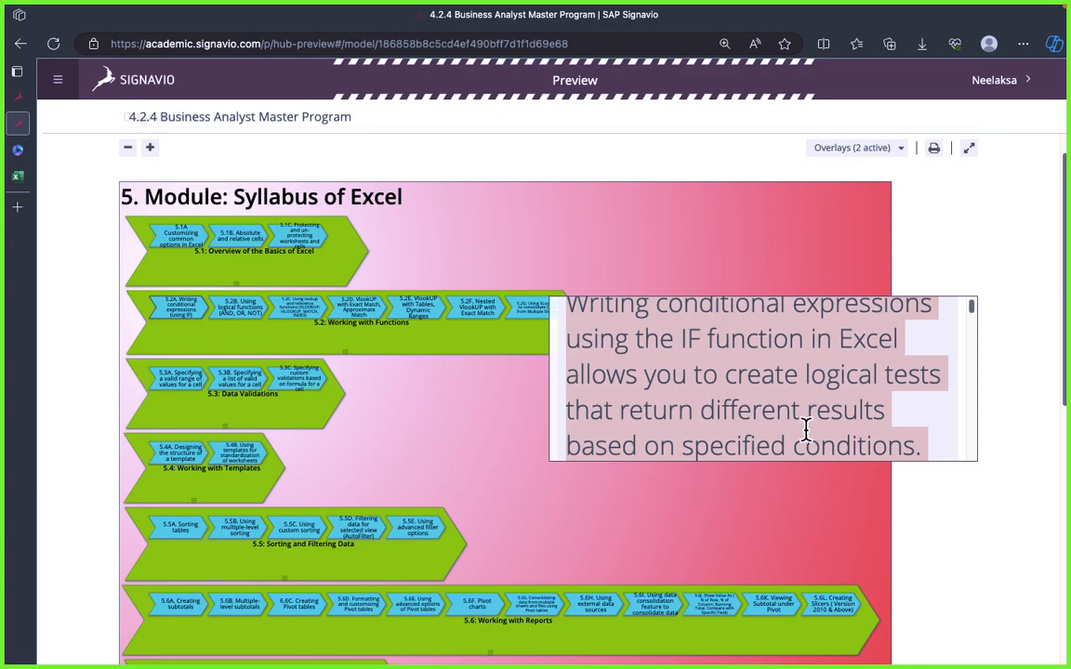
scroll(807, 430, "down", 3)
left_click(588, 379)
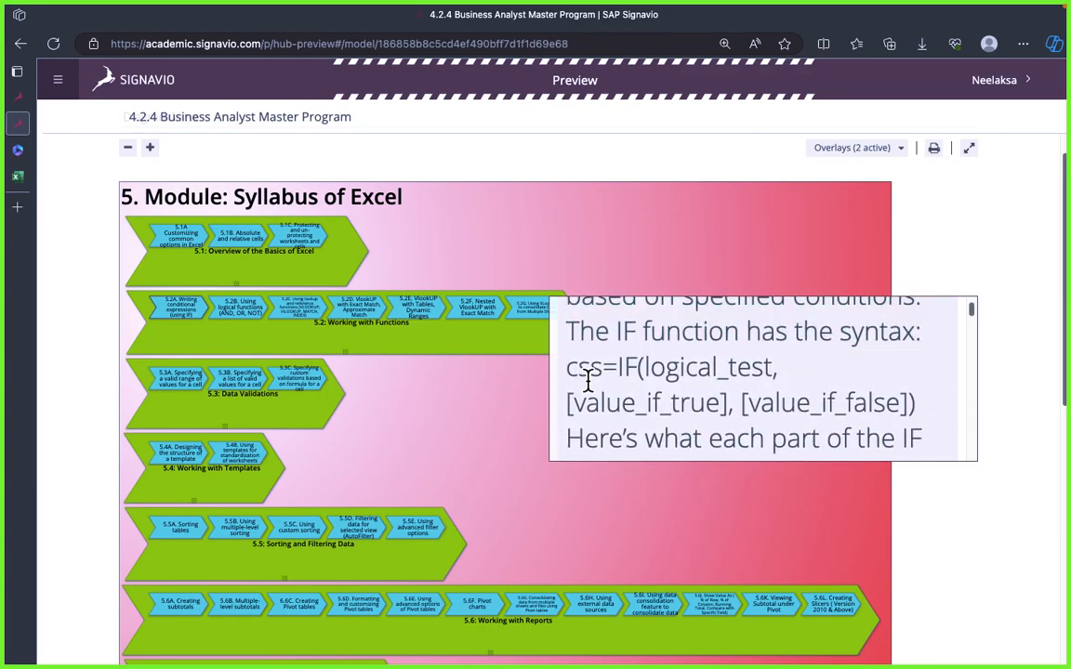
left_click_drag(567, 369, 921, 410)
key("super+c")
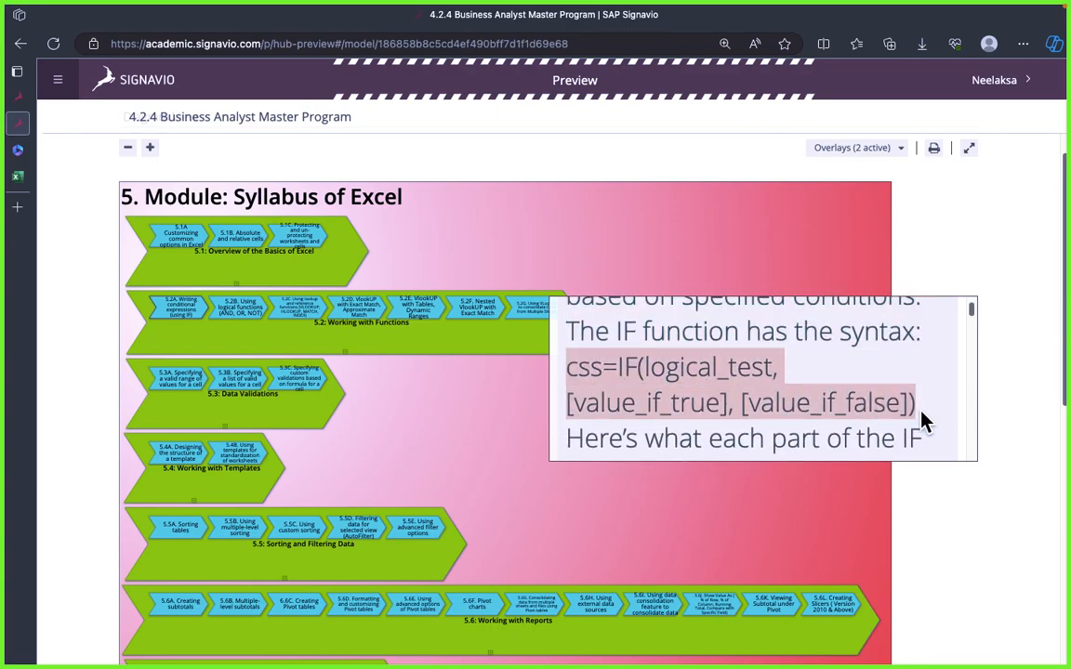
Step: Return to draw.io, append the copied IF syntax to the end of the introduction text and clear its formatting
key("super+Tab")
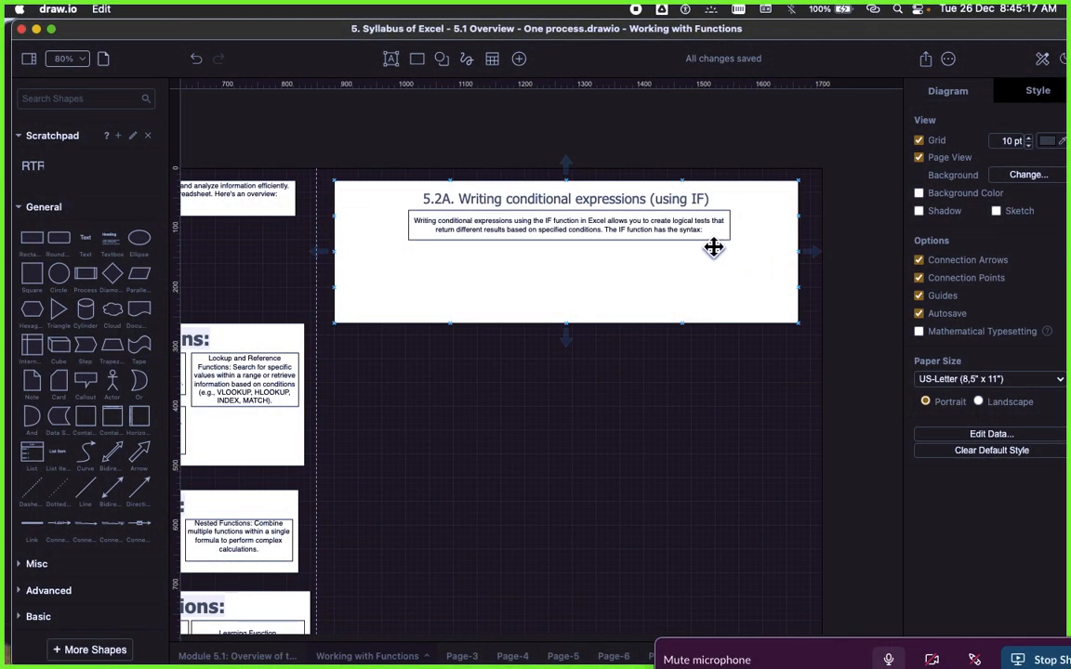
double_click(707, 229)
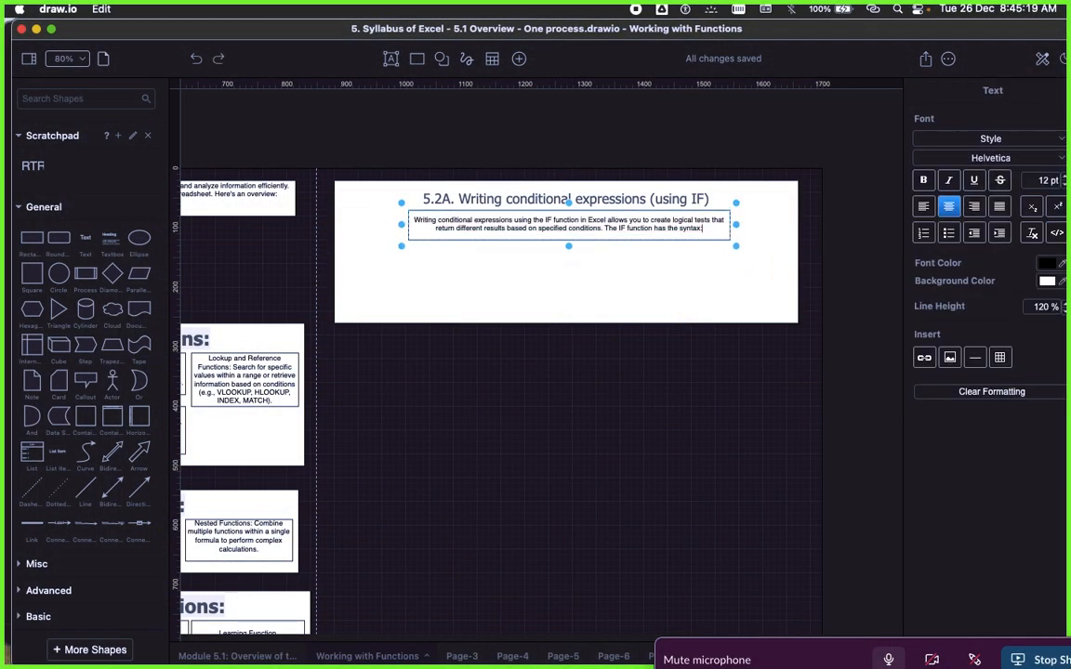
key("super+v")
left_click(656, 298)
left_click(656, 229)
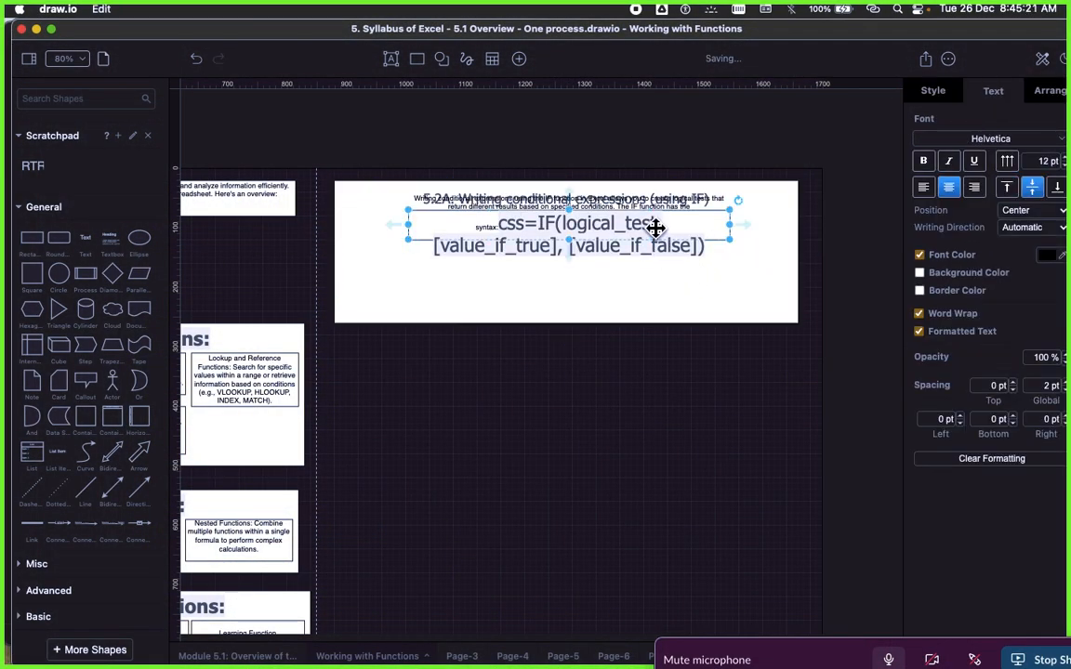
left_click(946, 456)
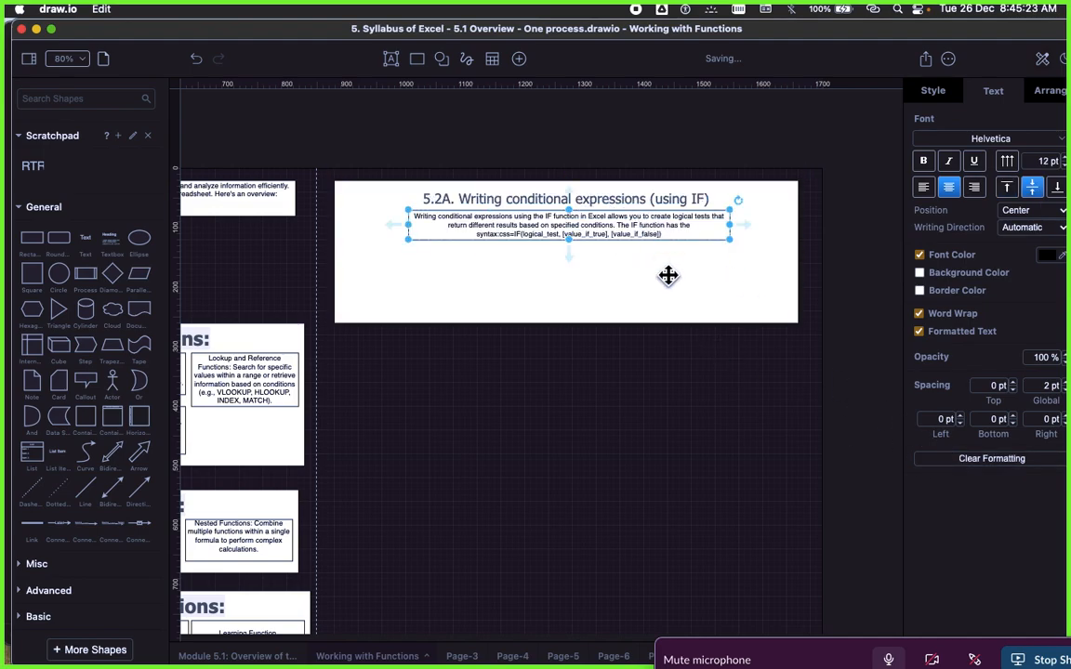
Step: Remove "css" from the pasted syntax and put "=IF(logical_test, [value_if_true], [value_if_false])" on its own line
scroll(599, 275, "up", 5)
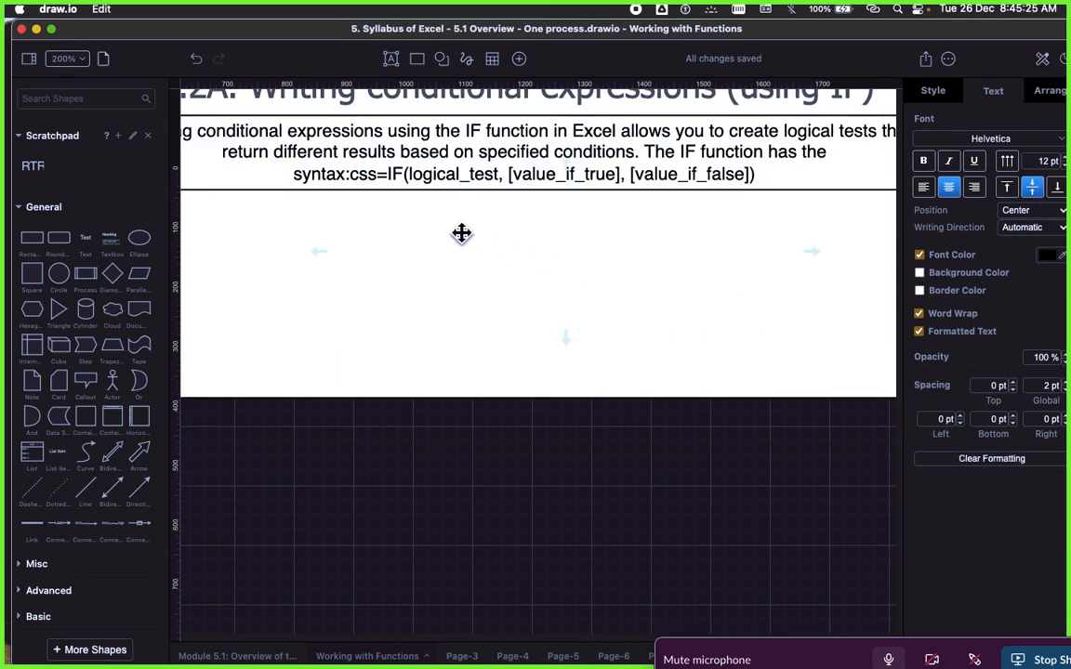
double_click(382, 176)
left_click(363, 182)
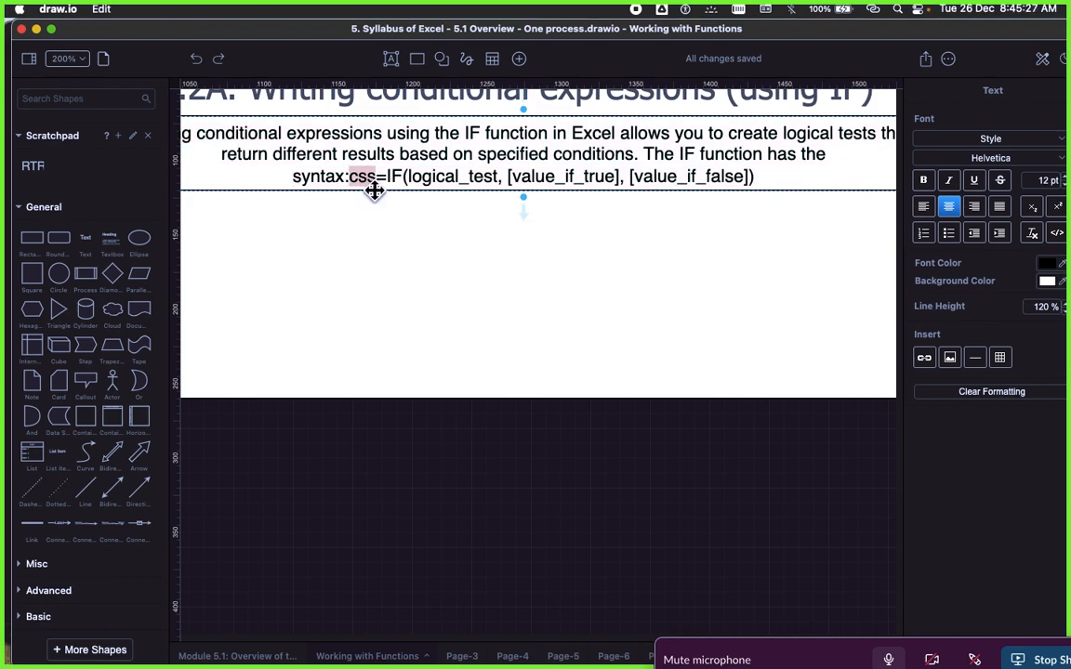
key("BackSpace")
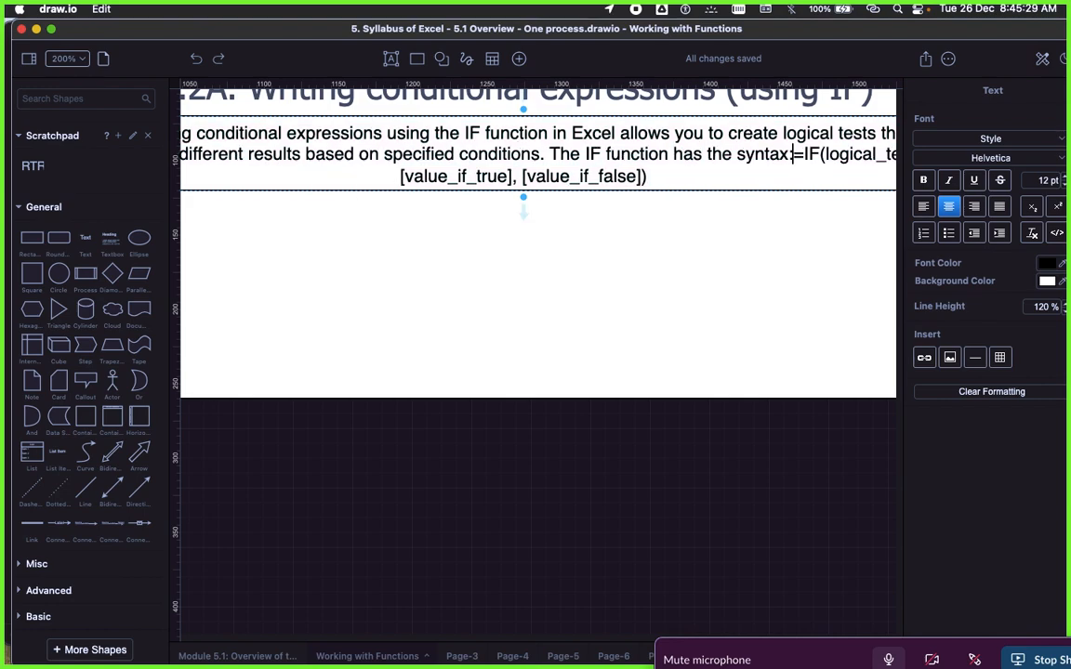
key("Return")
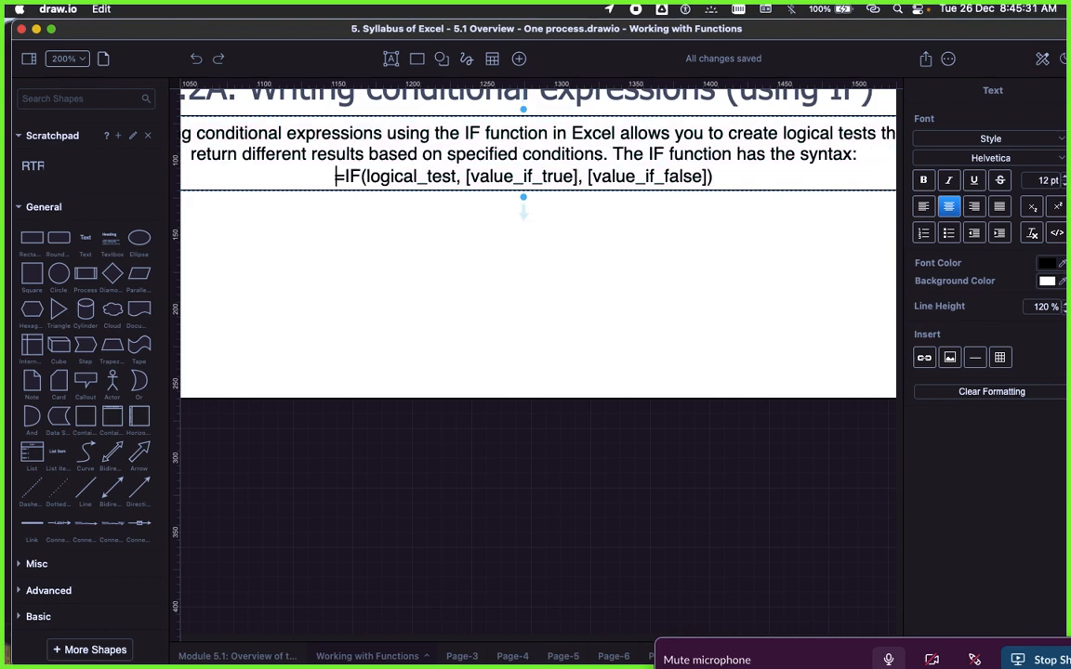
left_click(446, 277)
Step: Examine the IF function description and syntax across the full width of the 5.2A box
scroll(449, 318, "down", 4)
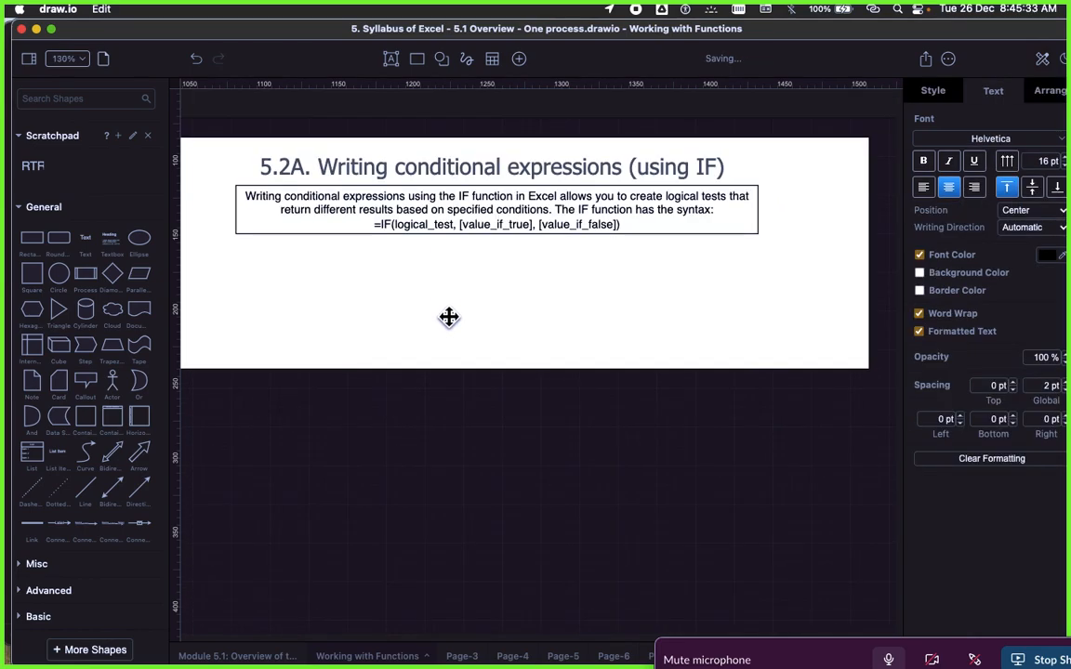
scroll(449, 316, "down", 3)
scroll(449, 316, "up", 3)
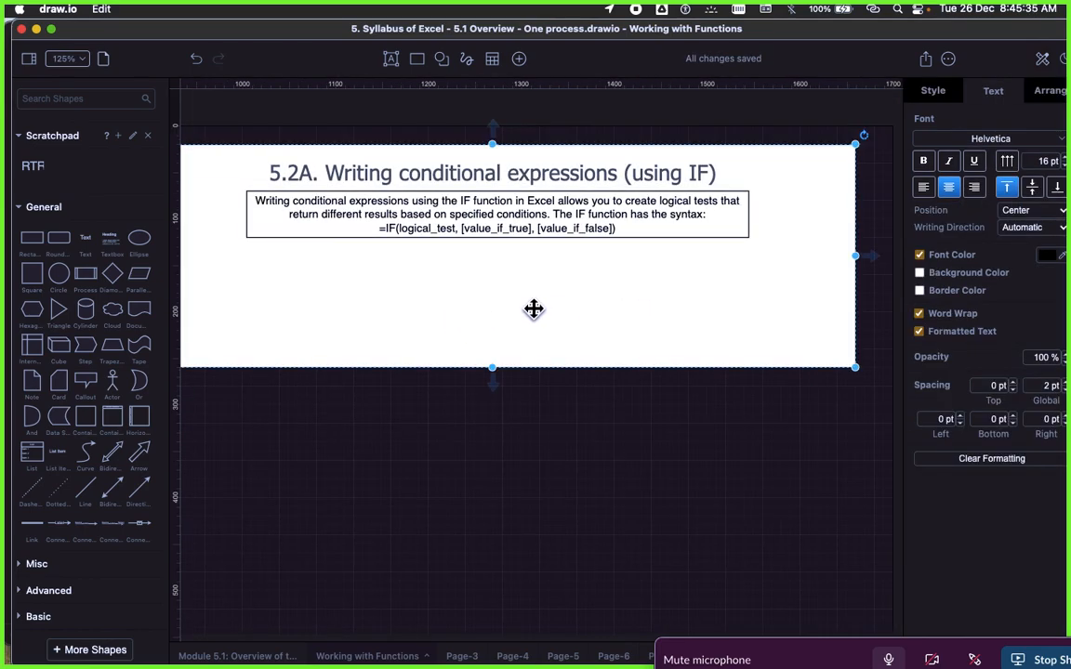
scroll(536, 309, "left", 3)
scroll(535, 313, "right", 2)
scroll(540, 318, "left", 2)
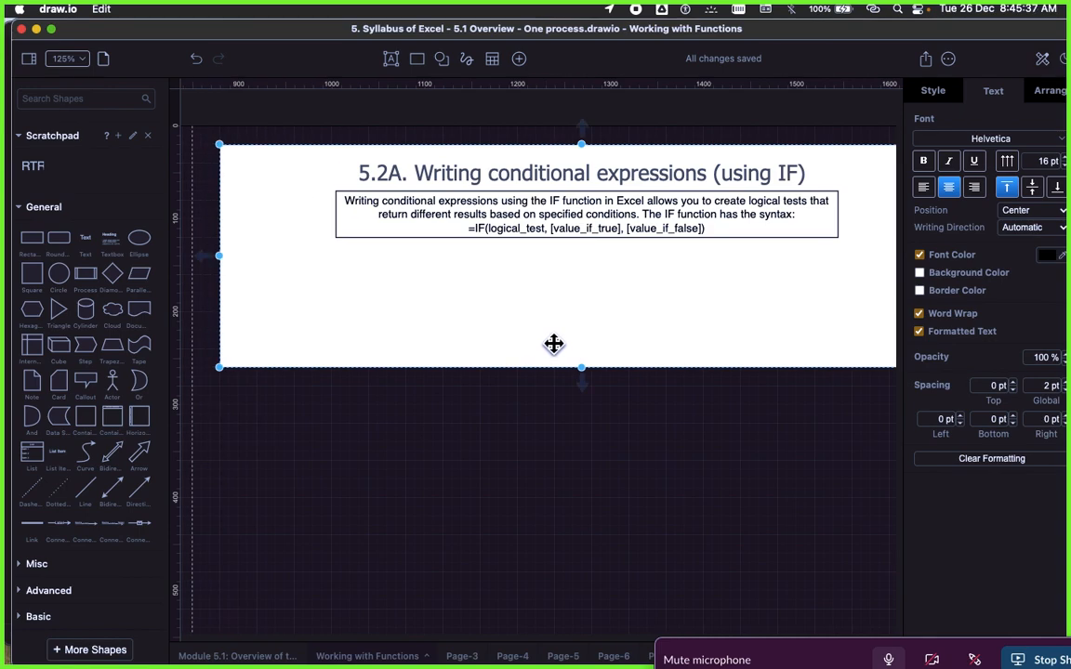
scroll(567, 358, "down", 1)
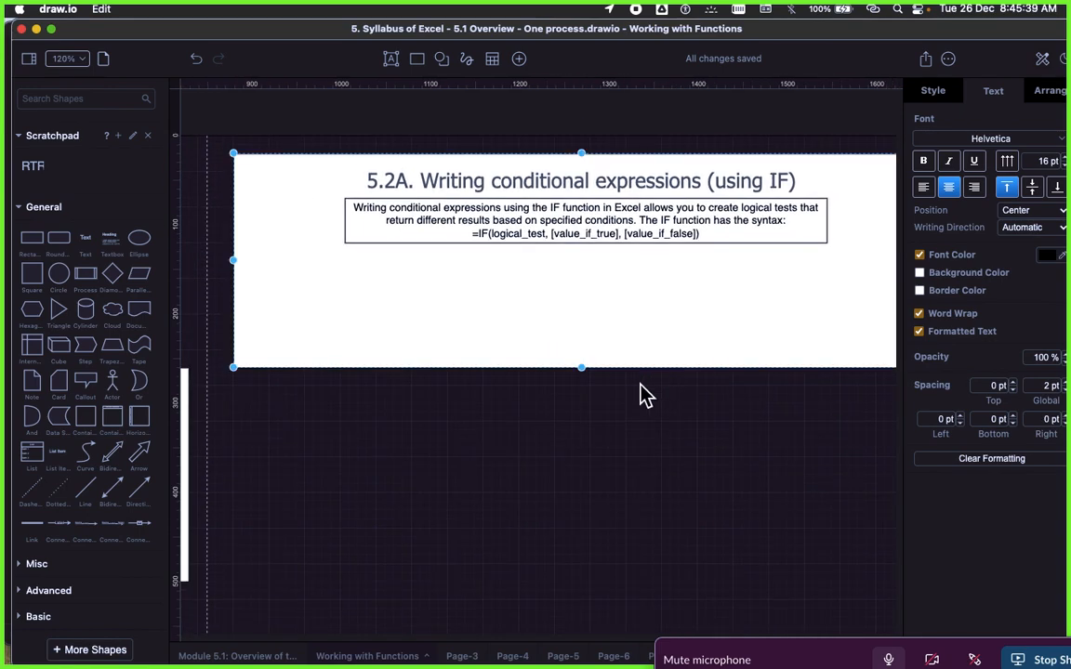
scroll(646, 395, "right", 2)
scroll(646, 395, "left", 1)
scroll(646, 397, "right", 1)
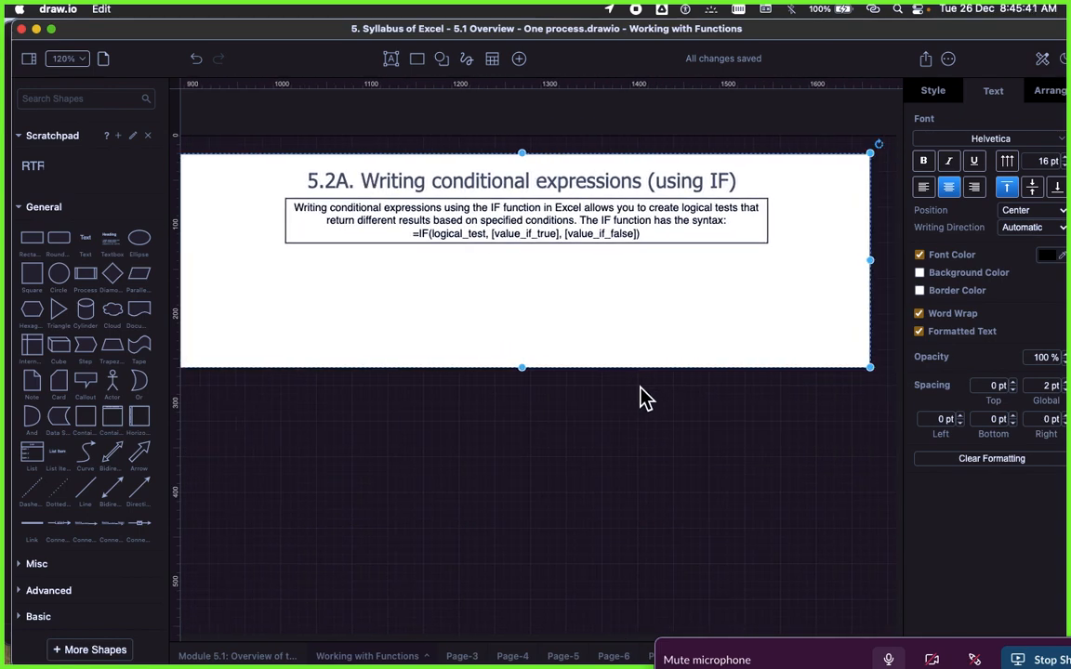
scroll(594, 415, "right", 1)
scroll(595, 418, "left", 1)
scroll(596, 419, "left", 1)
scroll(596, 420, "down", 1)
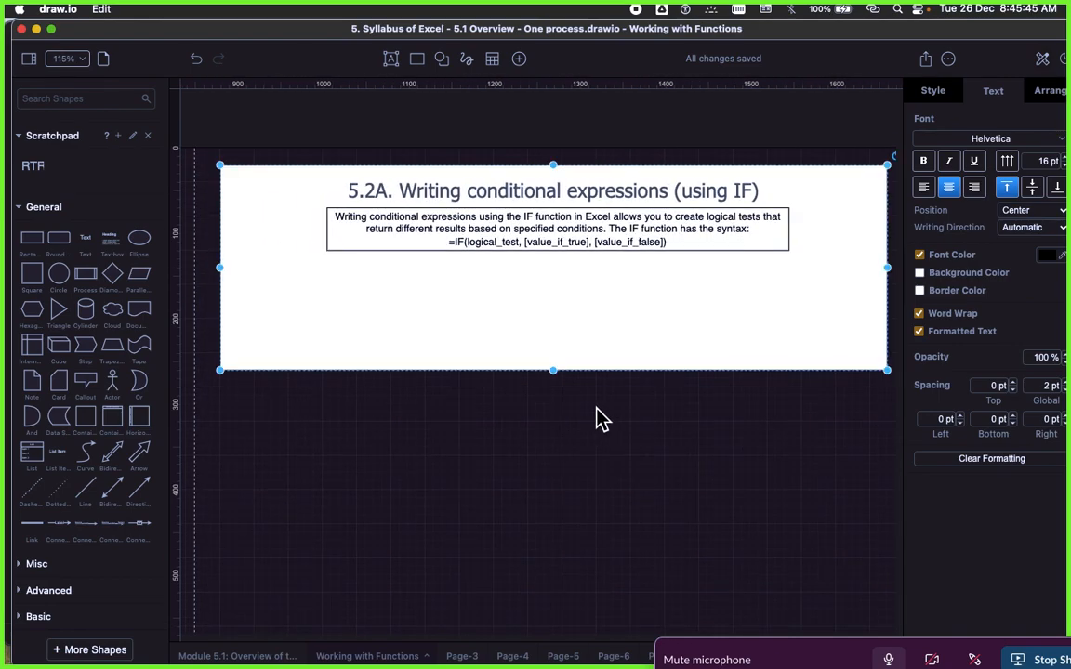
scroll(600, 418, "down", 1)
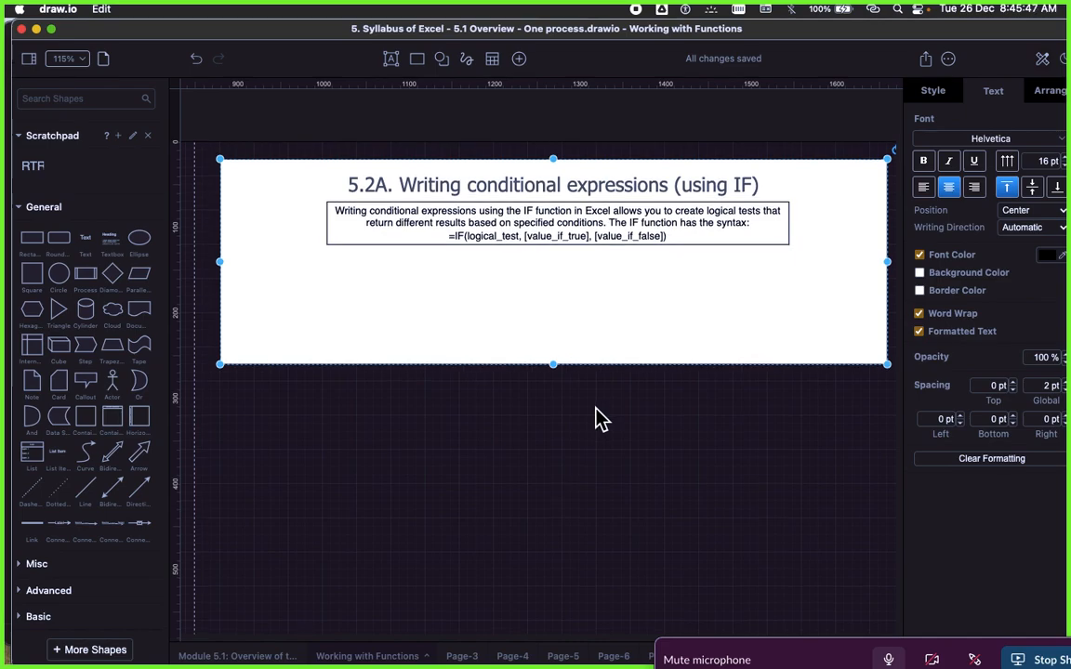
scroll(600, 418, "down", 1)
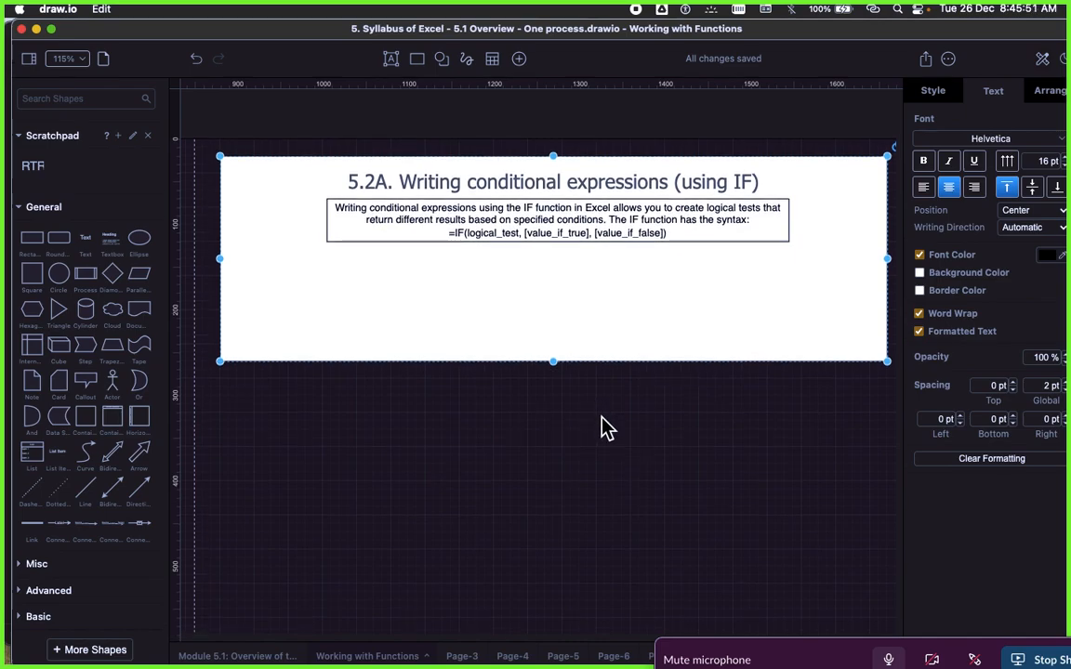
Step: Place a circle on the empty canvas below the 5.2A box, near its left end
left_click(488, 446)
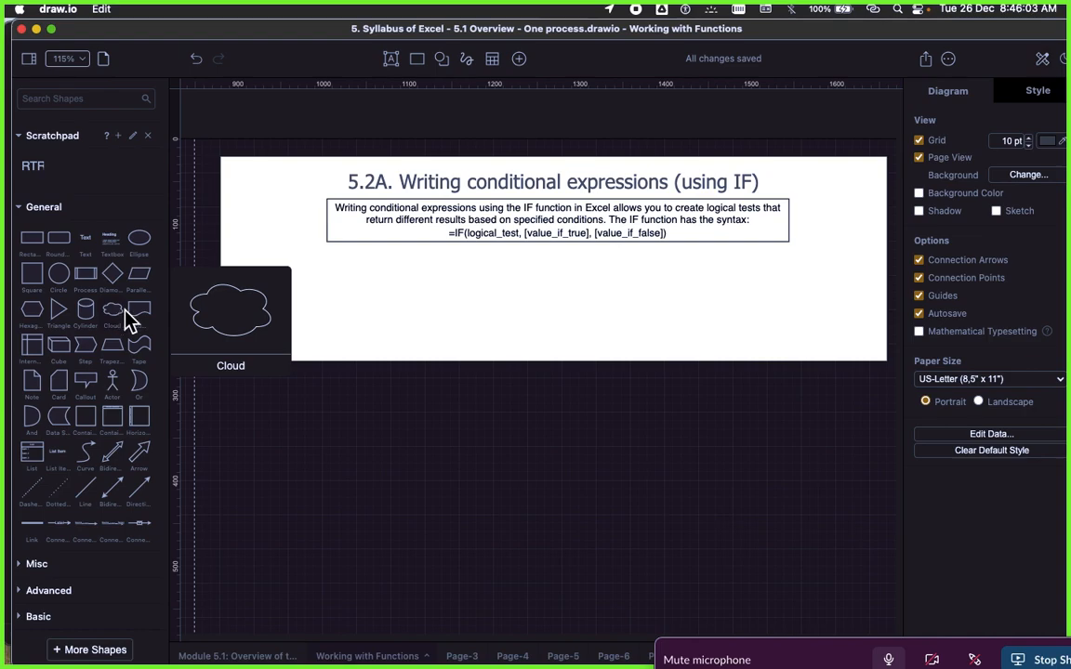
left_click_drag(59, 273, 347, 471)
left_click(396, 482)
left_click(353, 479)
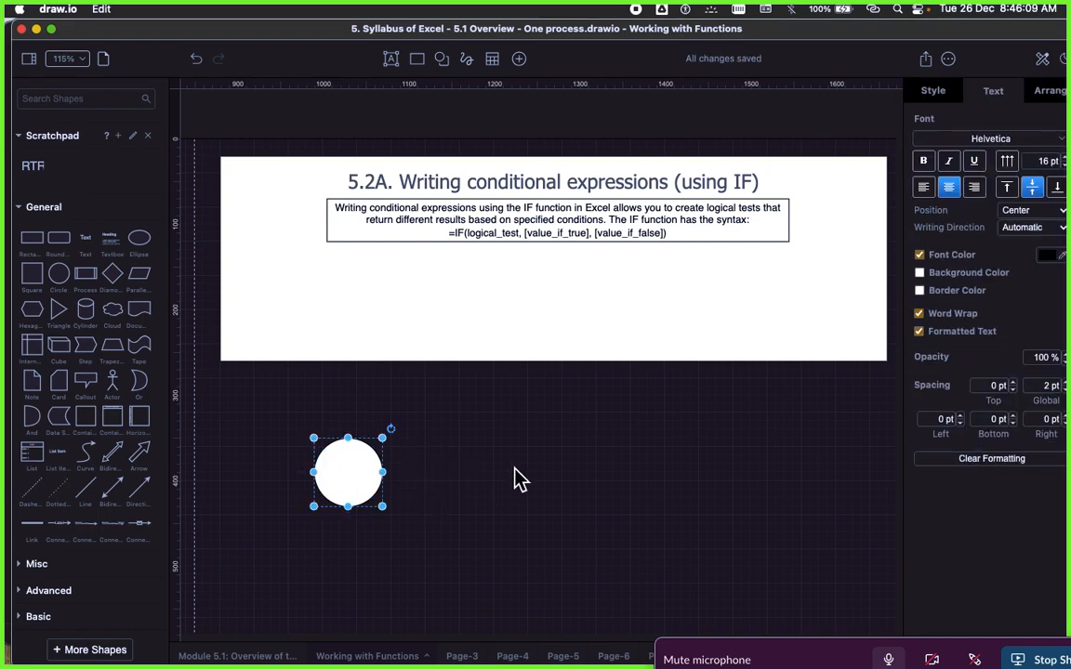
left_click(485, 464)
left_click_drag(354, 482, 351, 481)
left_click(493, 493)
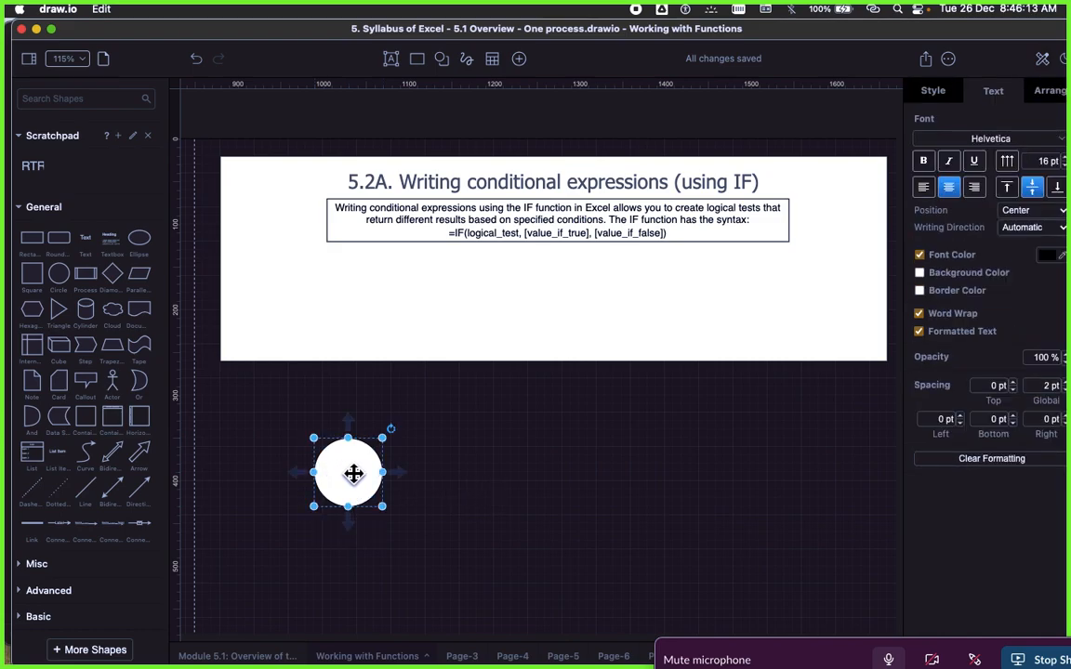
Step: Label the circle "Start Event" and add a connected copy of it to its right
double_click(353, 474)
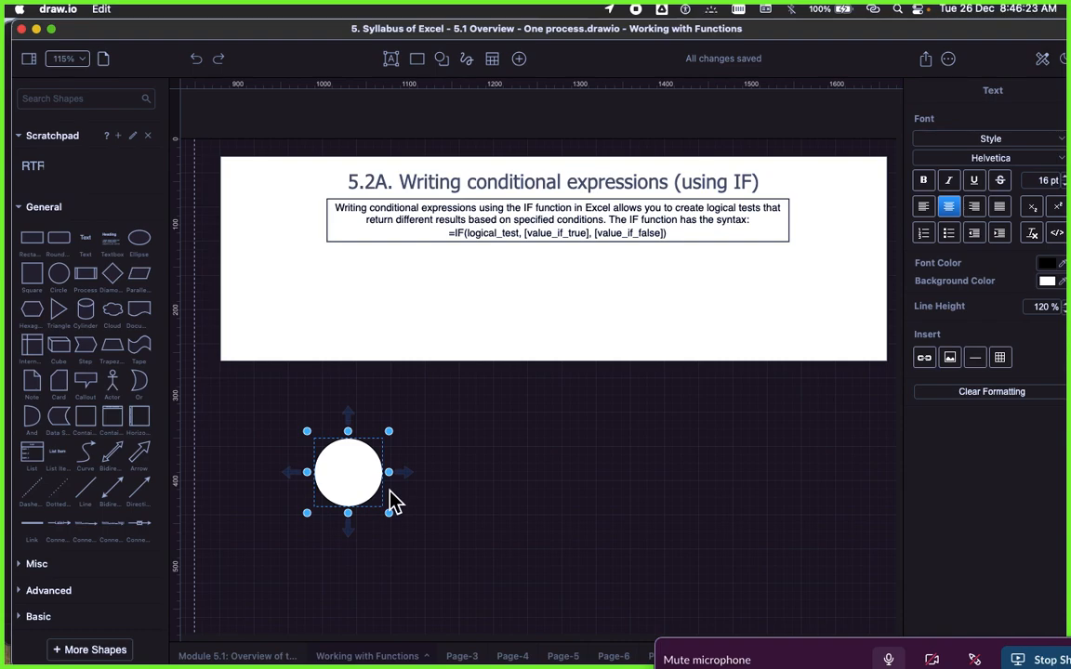
type("Event")
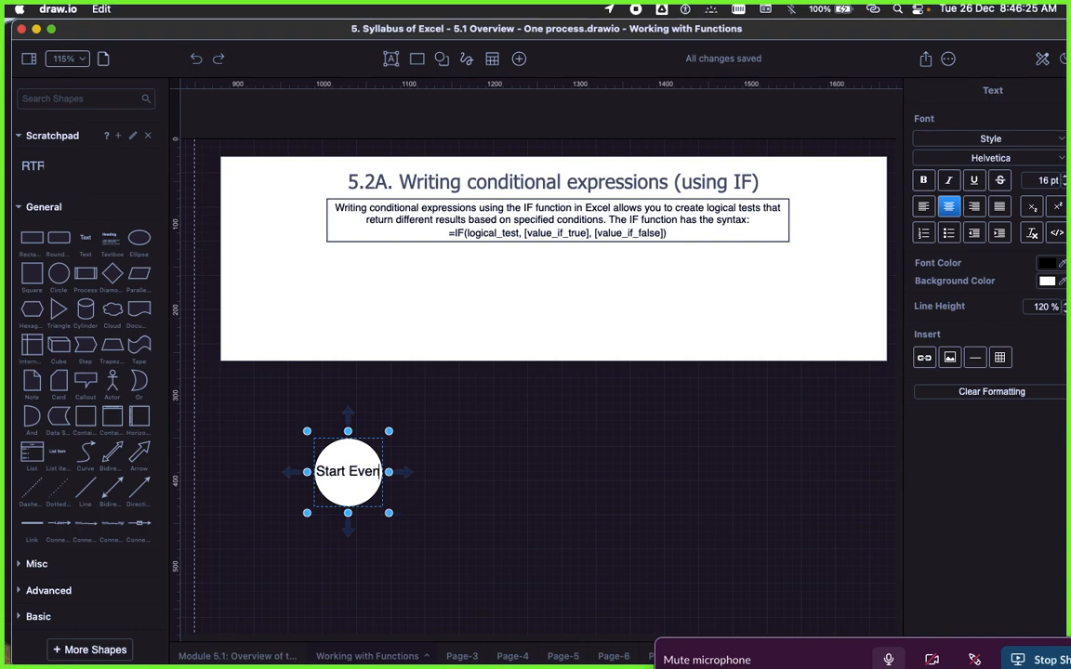
left_click(521, 514)
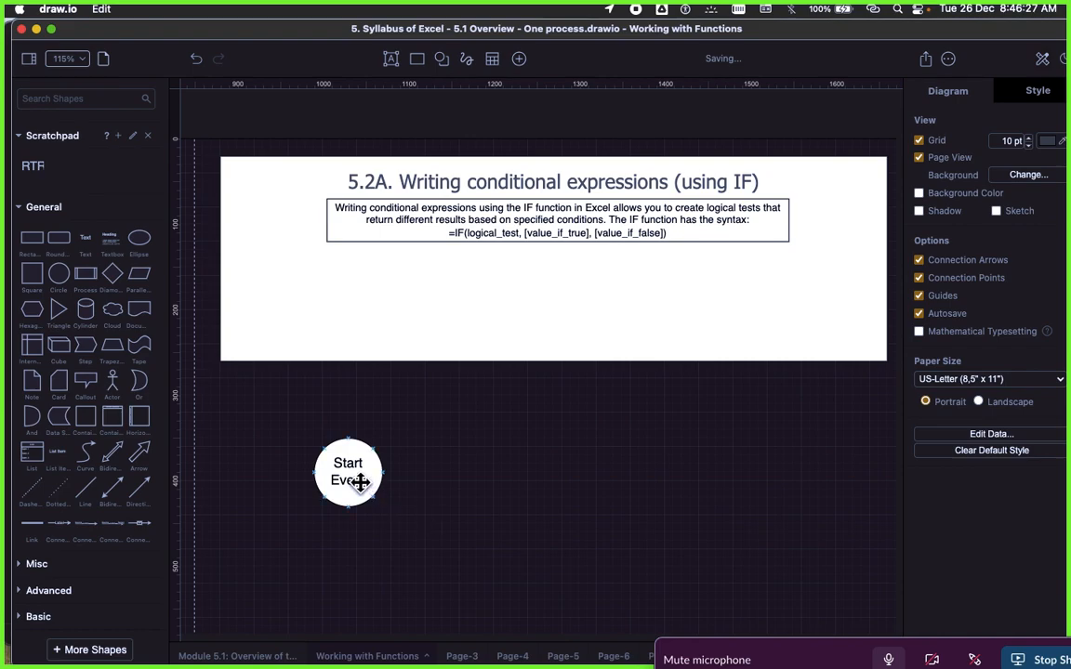
left_click(347, 468)
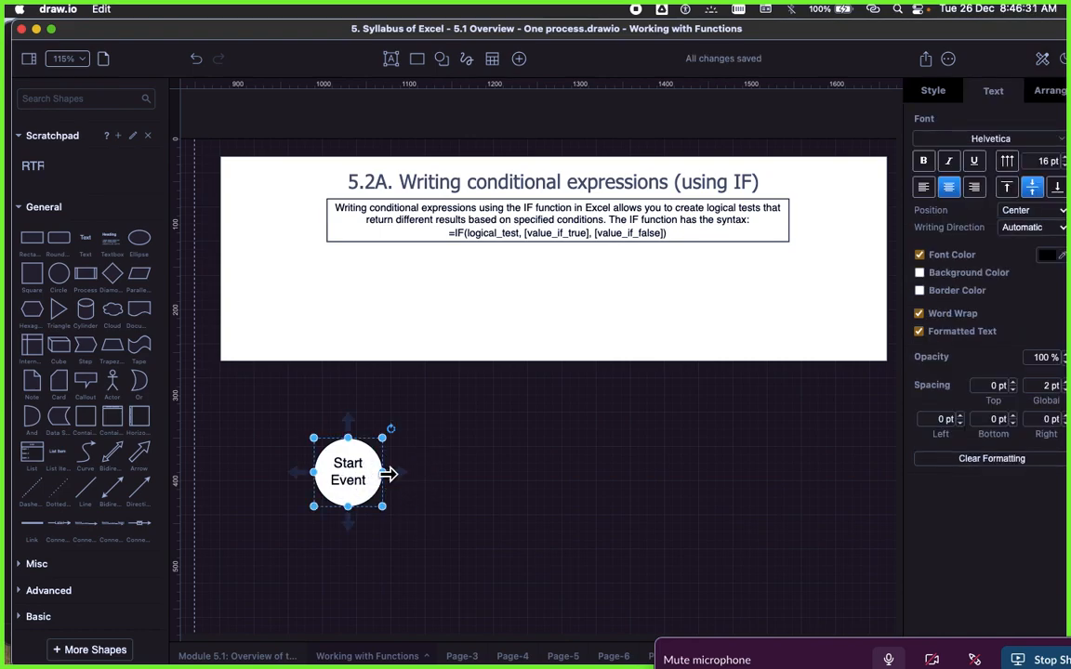
left_click(428, 437)
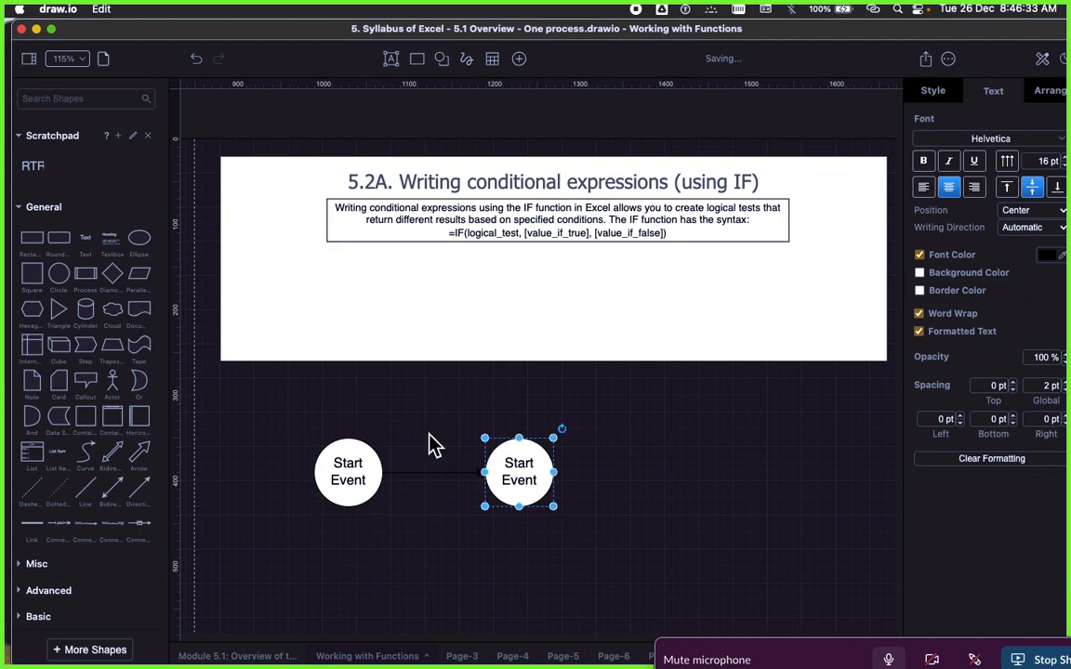
Step: Move the second Start Event circle farther along the connector and relabel it "End Event"
left_click(470, 460)
left_click_drag(500, 469, 595, 469)
left_click(571, 456)
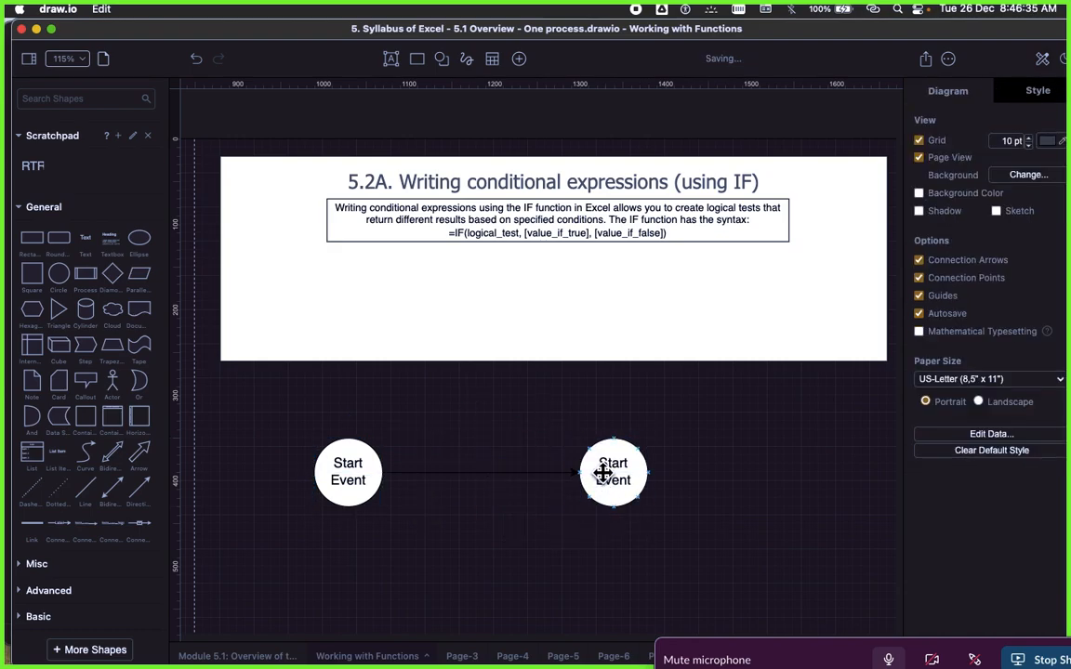
double_click(616, 474)
type("End")
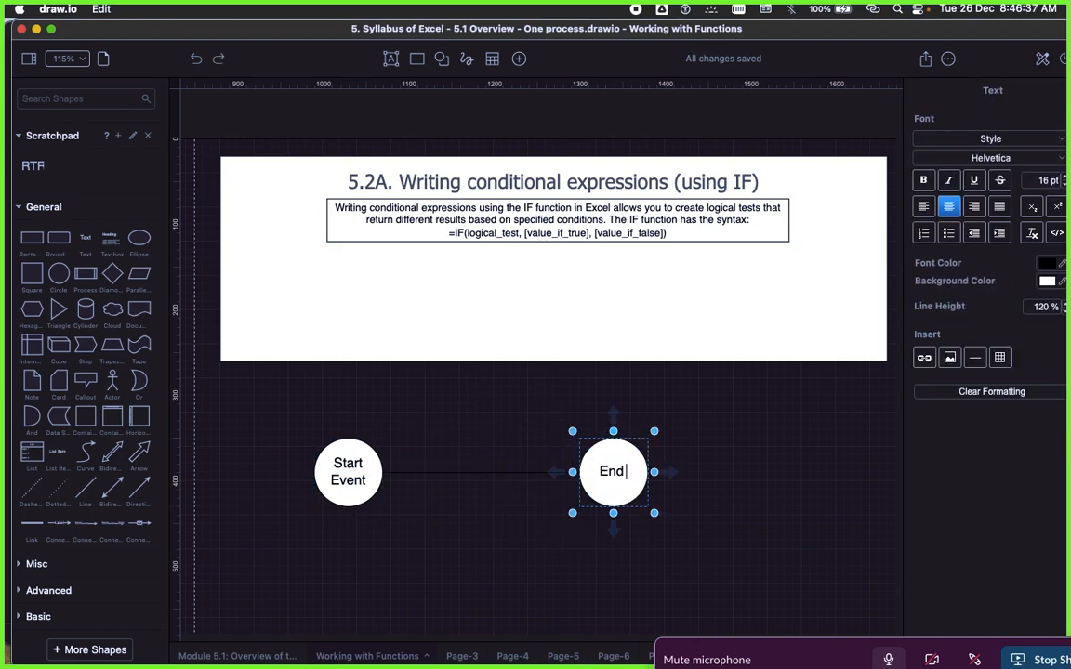
type(" Event")
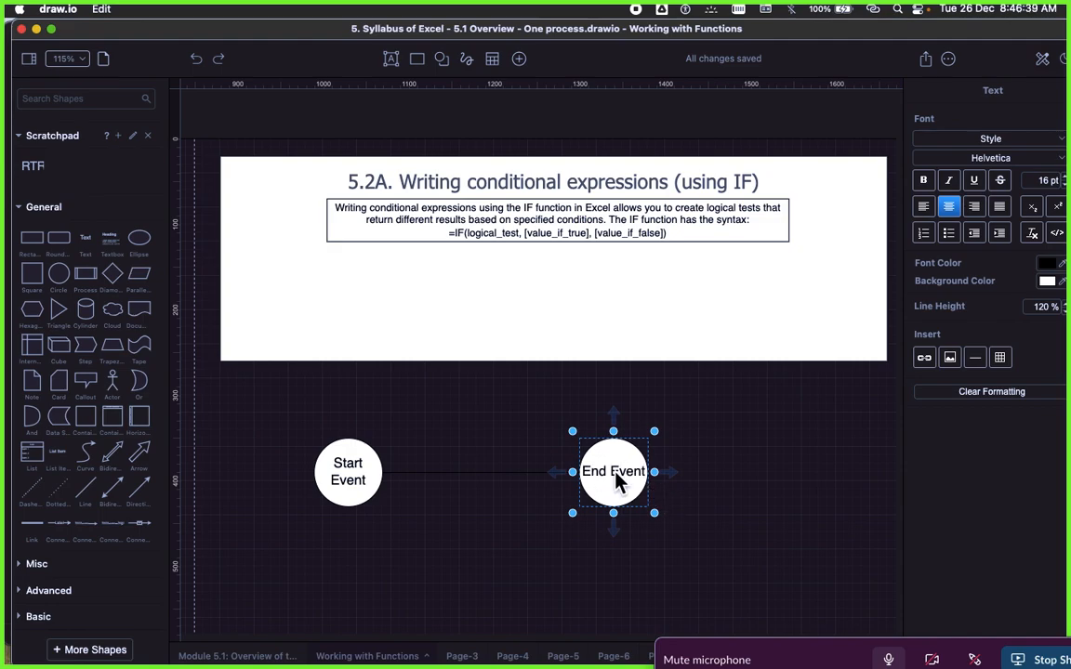
left_click(560, 434)
left_click(347, 471)
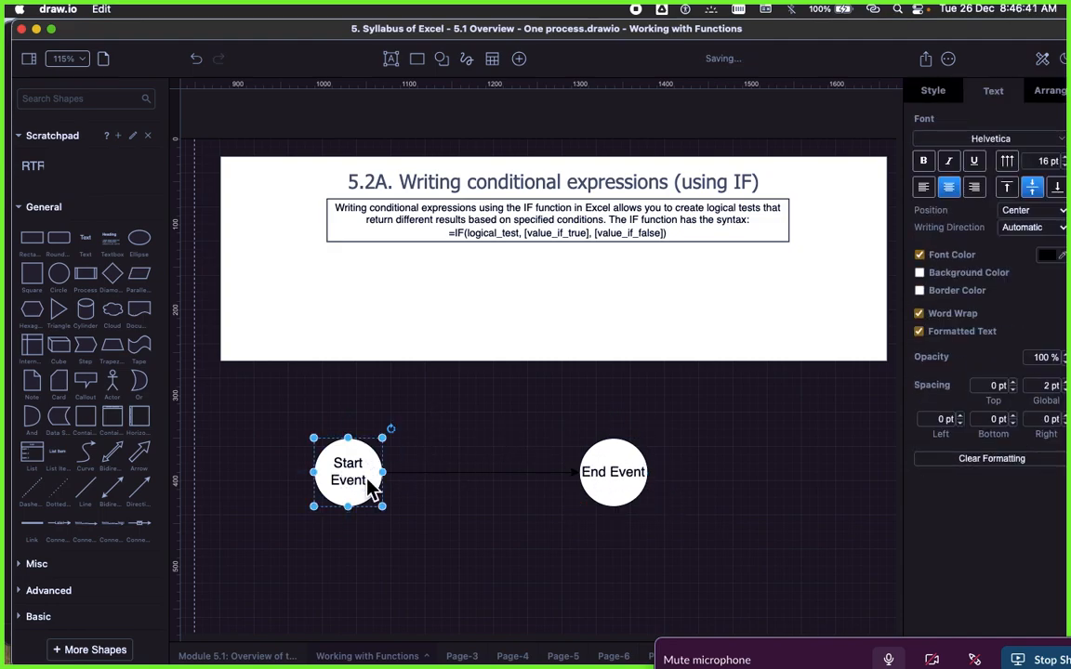
left_click(531, 444)
left_click(626, 476)
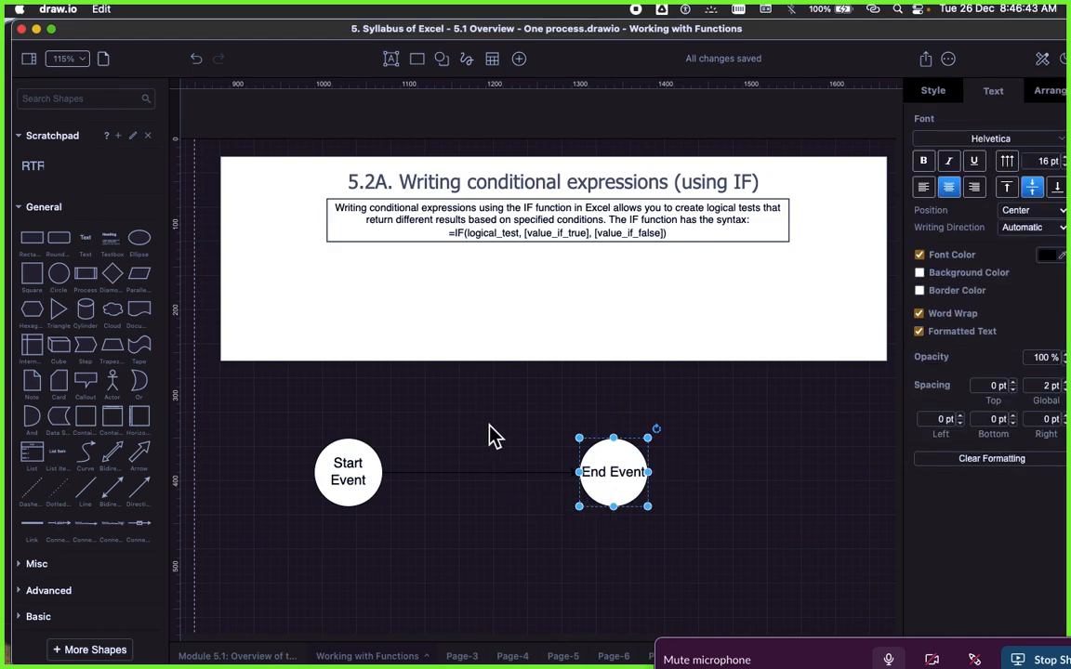
left_click(348, 471)
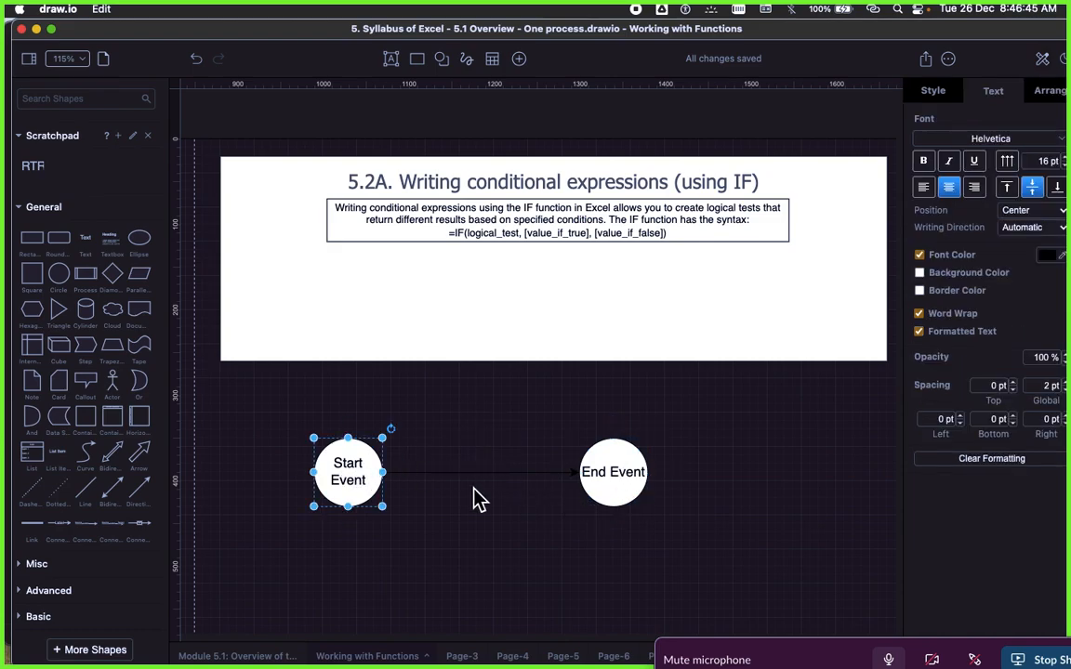
left_click(575, 453)
left_click(629, 466)
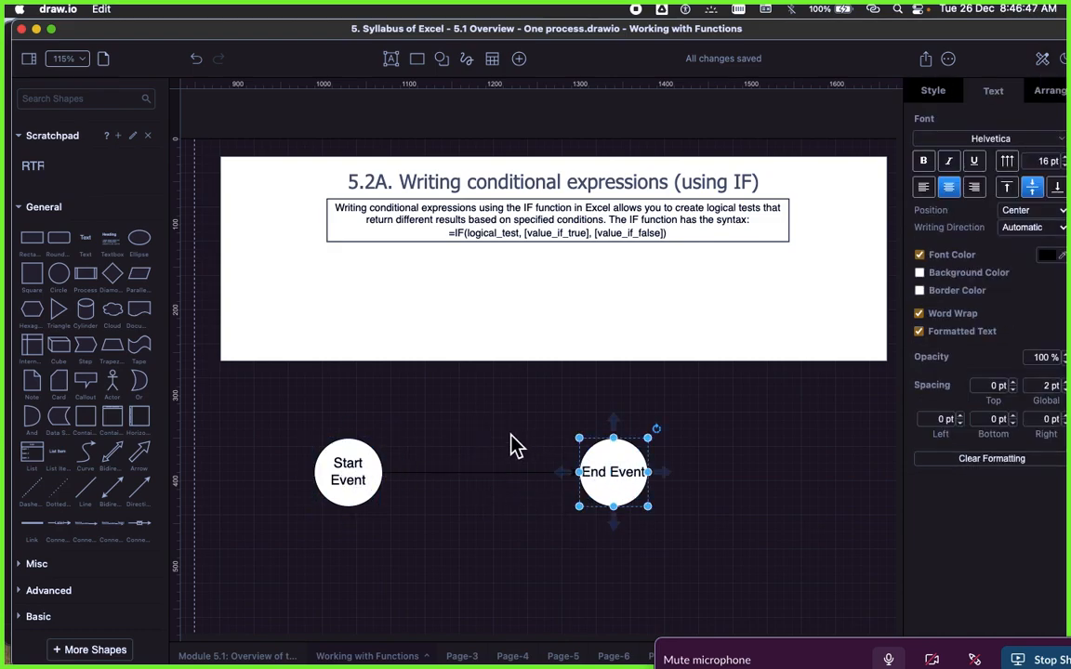
left_click(511, 435)
left_click(641, 474)
left_click(477, 397)
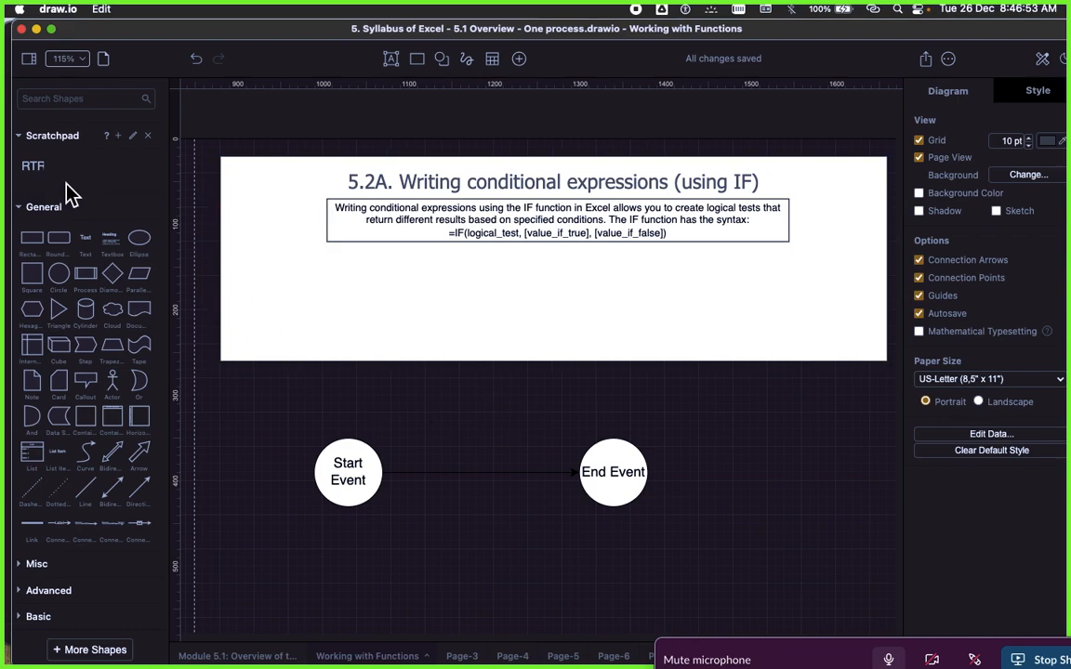
Step: Insert a rounded rectangle into the connector midway between the Start Event and End Event circles
left_click_drag(63, 245, 447, 459)
left_click_drag(502, 493, 476, 474)
left_click(483, 405)
left_click(481, 478)
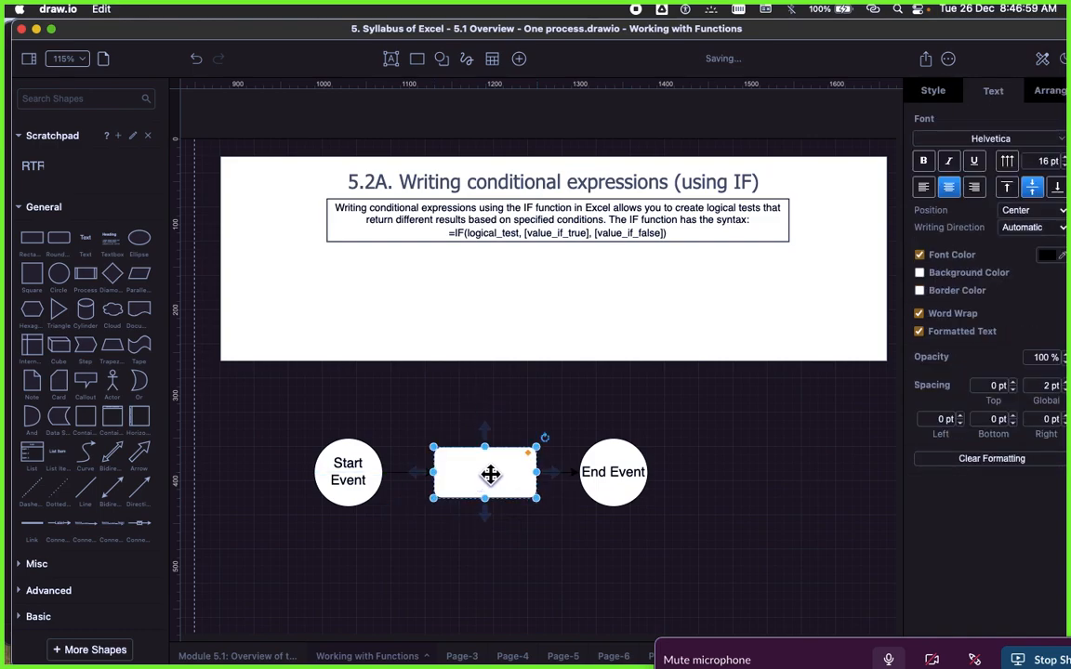
Step: Label the rounded rectangle between the two circles "Tasks/Activity"
double_click(481, 476)
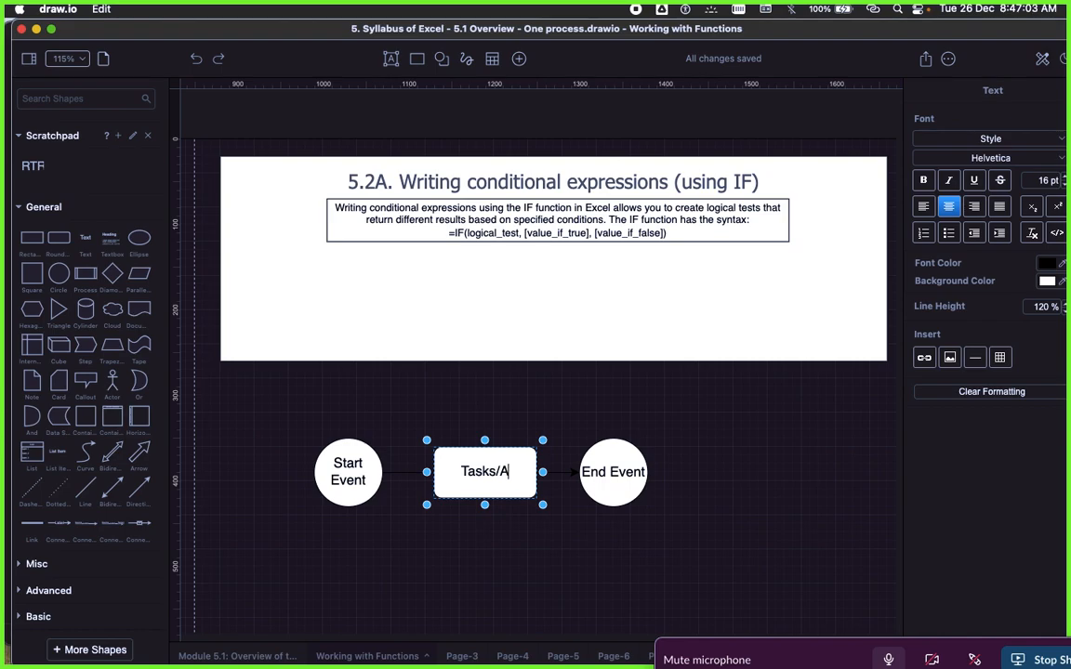
type("Tasks/Av")
type("tivitie")
key("BackSpace")
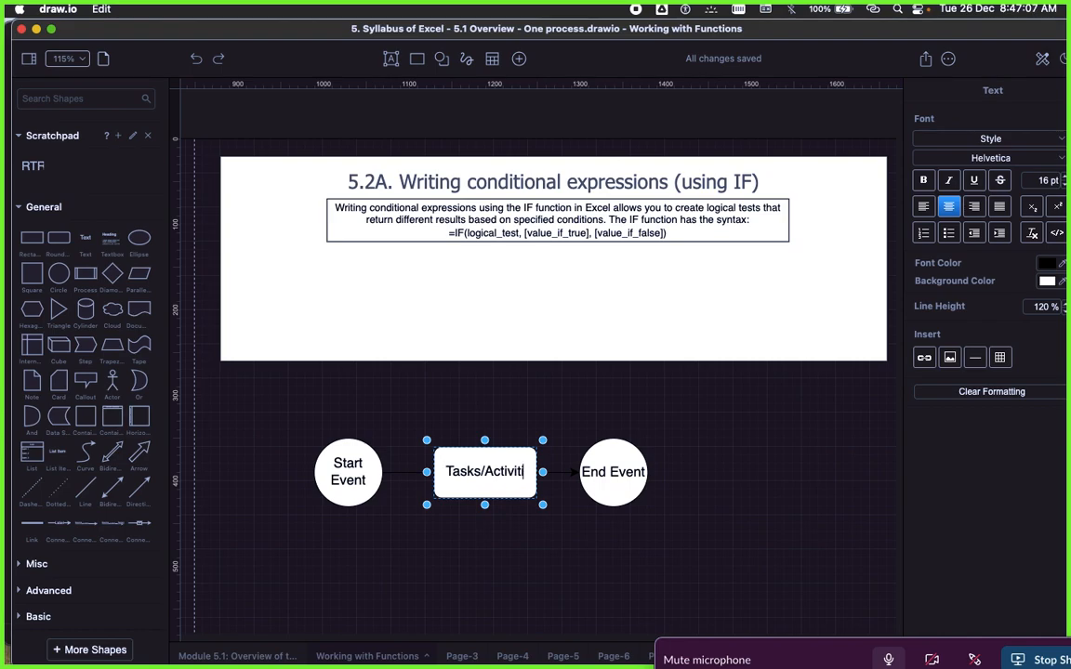
key("BackSpace")
type("y")
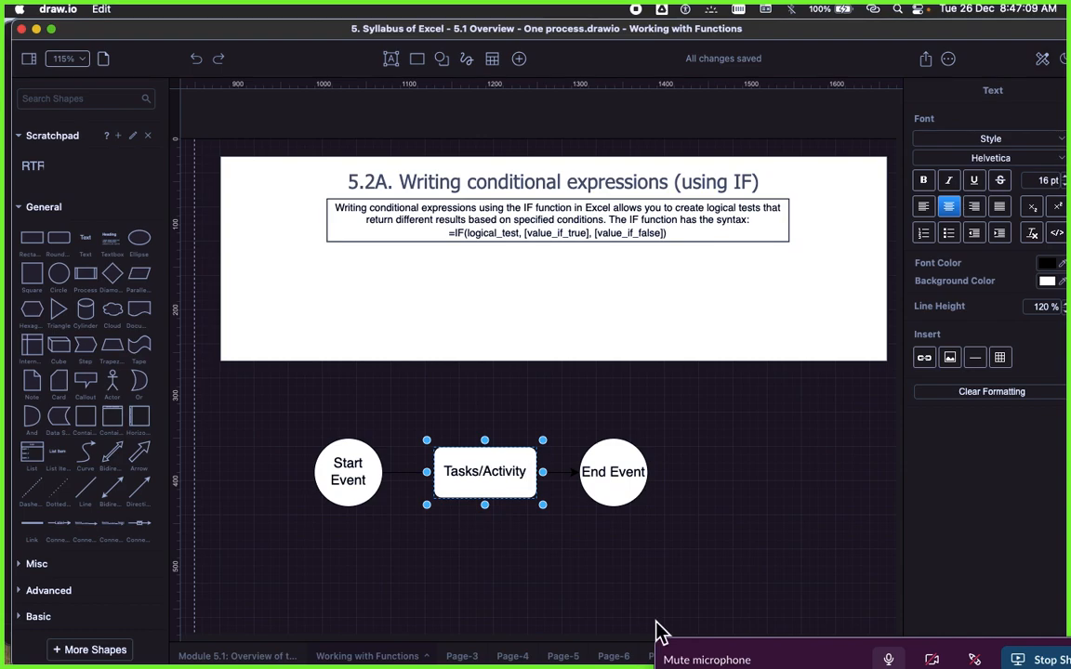
left_click(442, 407)
left_click(354, 478)
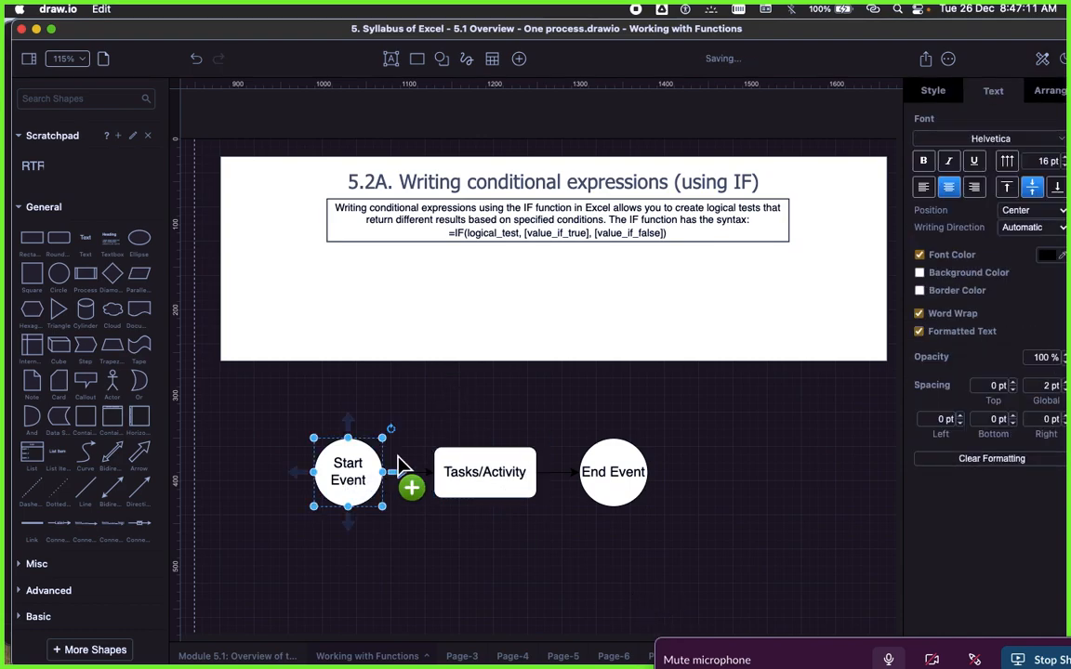
left_click(477, 472)
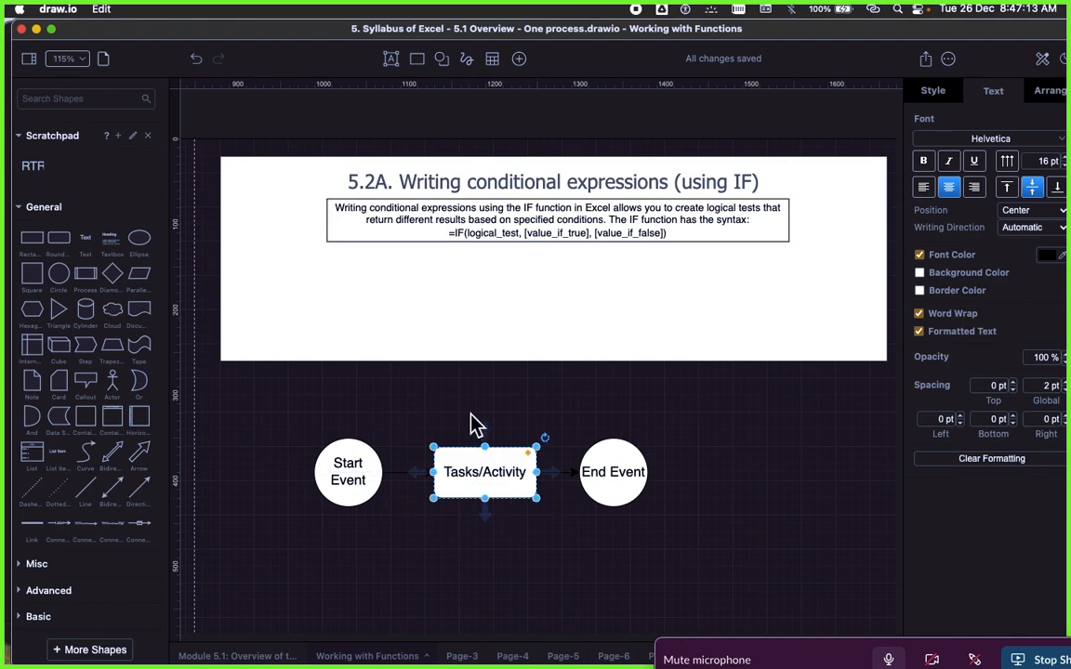
left_click(473, 423)
left_click(359, 480)
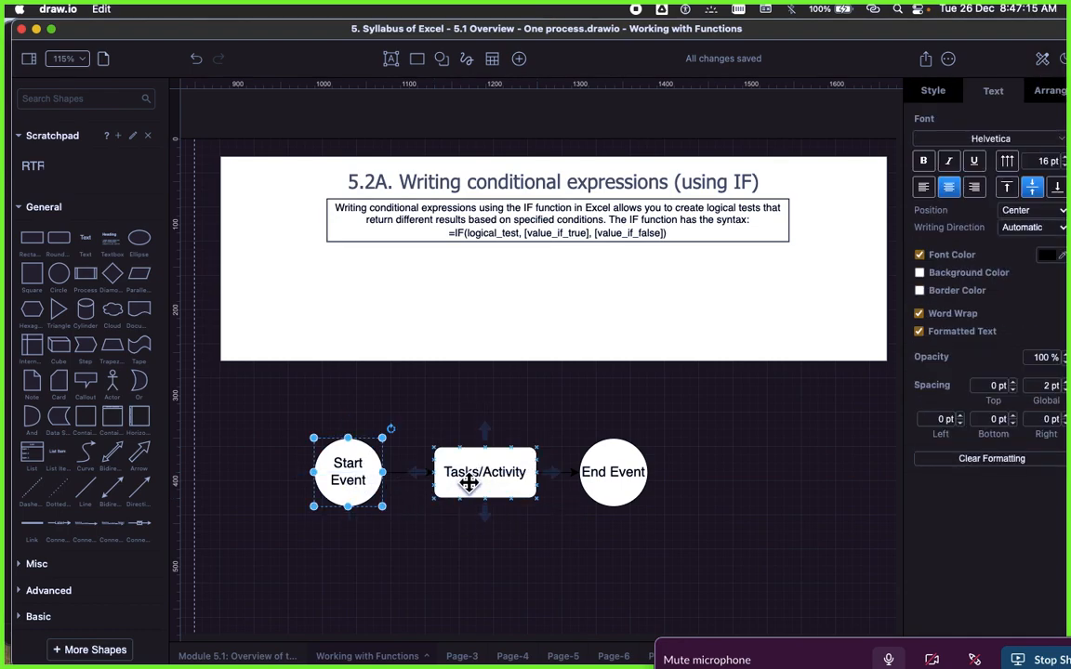
left_click(470, 482)
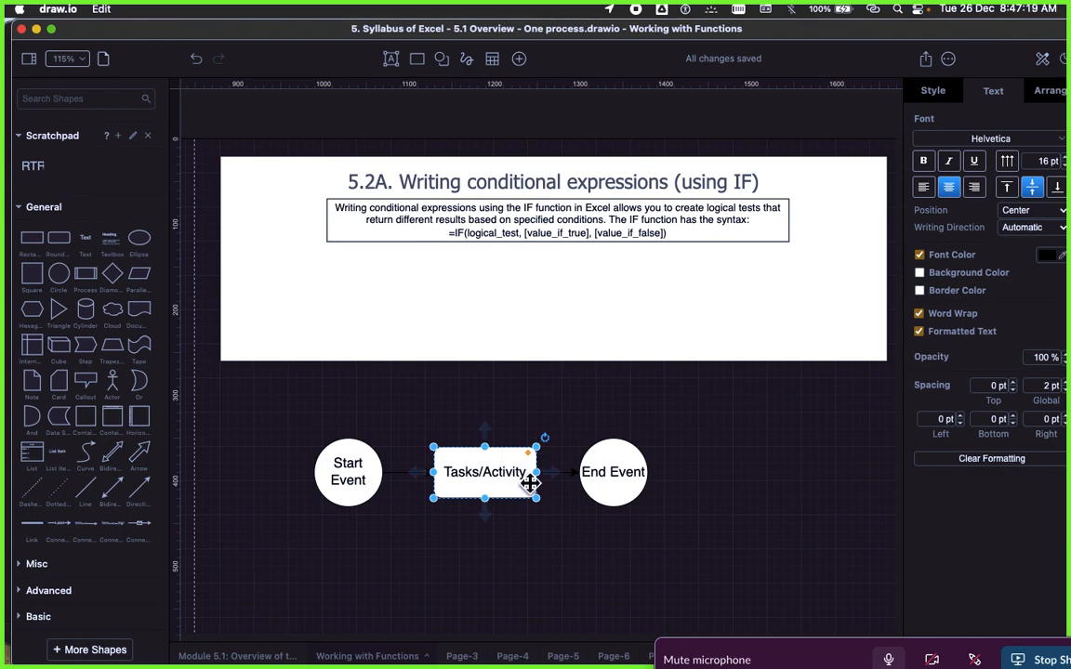
left_click(605, 477)
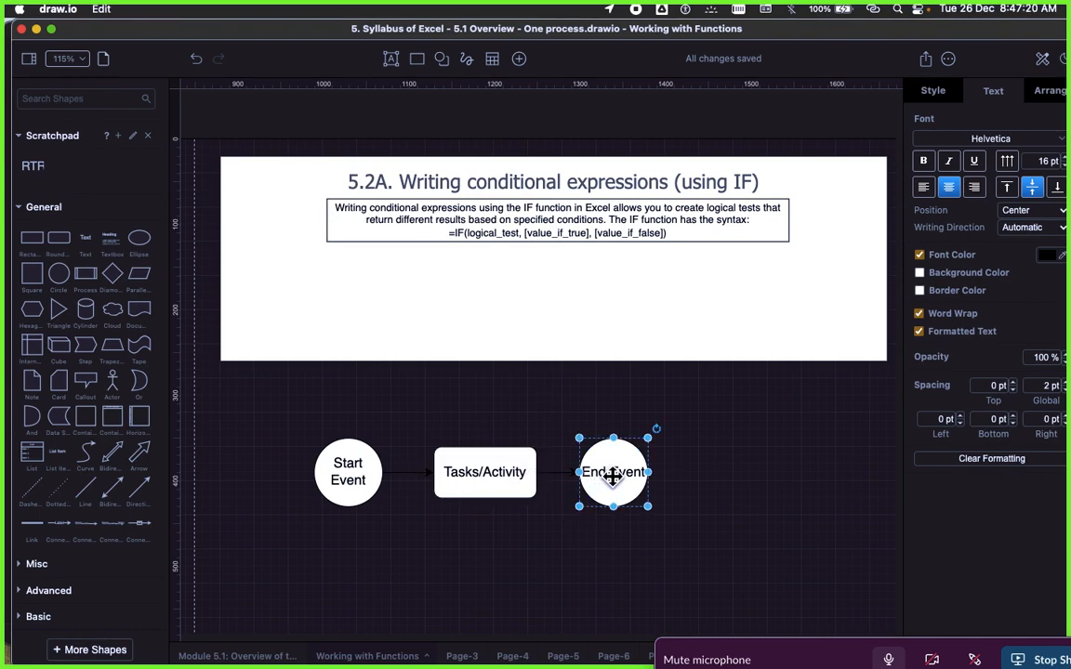
left_click(695, 468)
Step: Move the End Event circle slightly up and to the right, and change its label to "Positive End Event"
left_click_drag(616, 476, 634, 456)
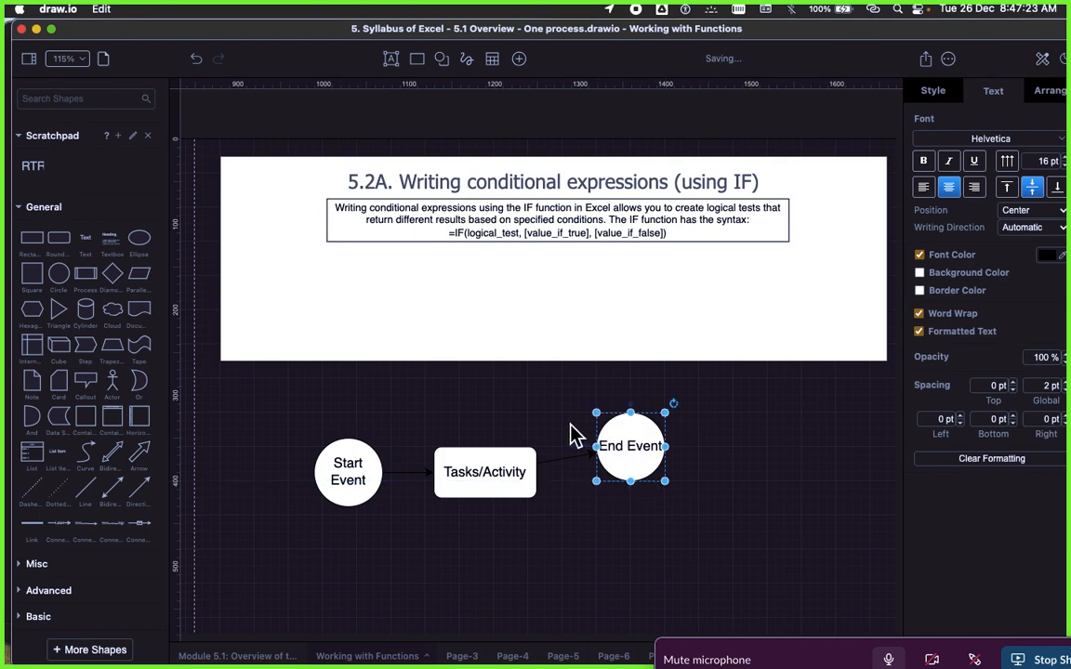
double_click(631, 452)
key("Left")
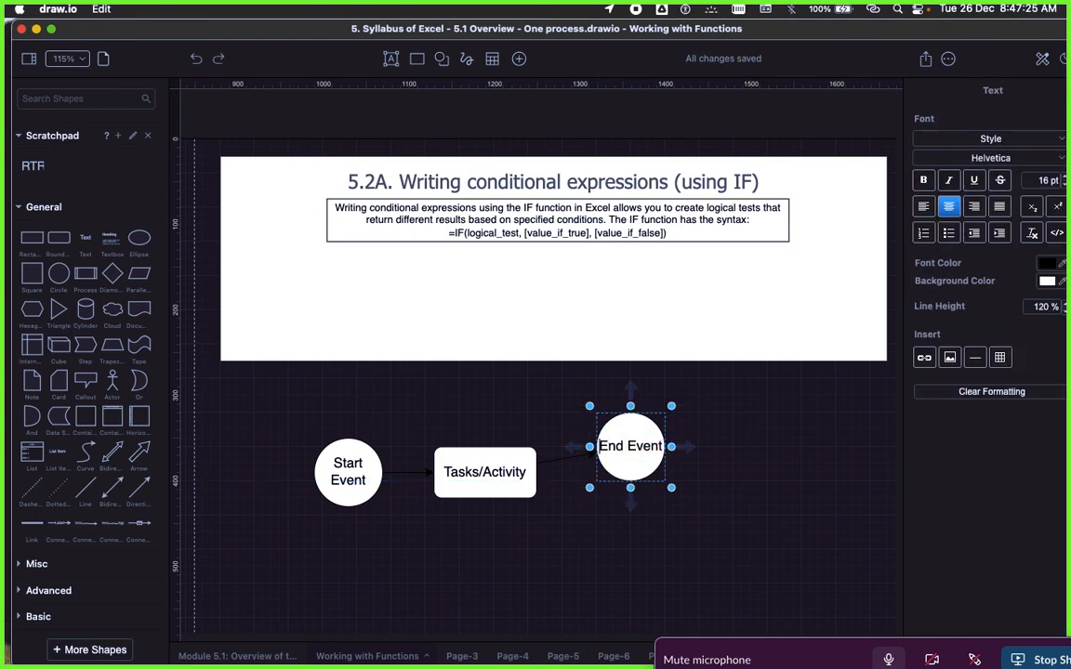
type("Positive")
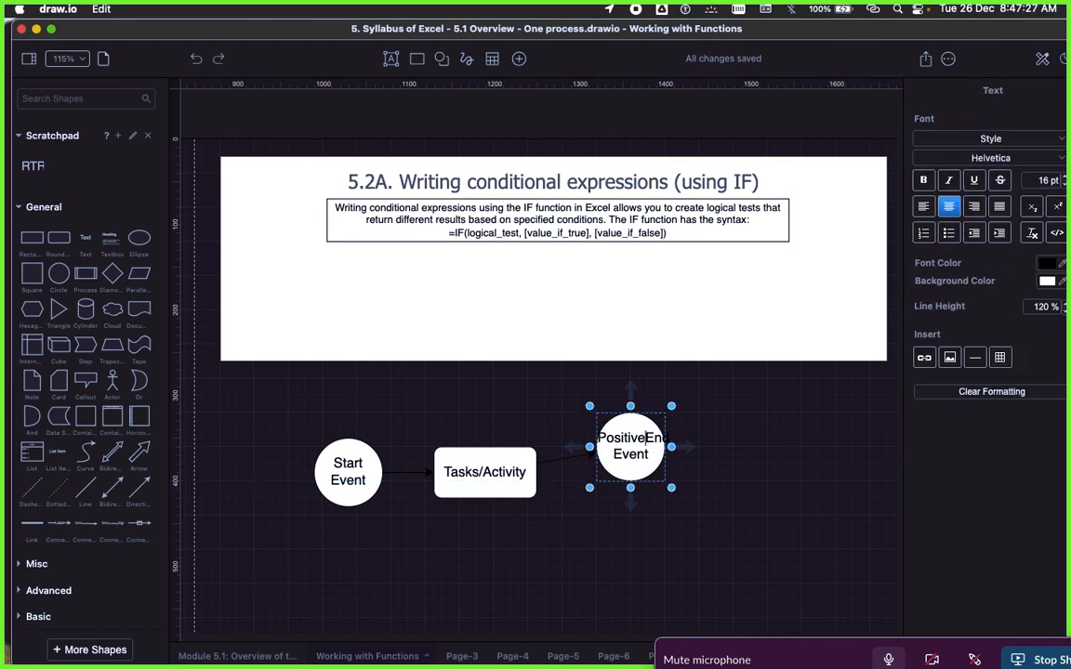
left_click(784, 470)
Step: Add a second circle connected from the Tasks/Activity box, directly below the Positive End Event circle
left_click(515, 486)
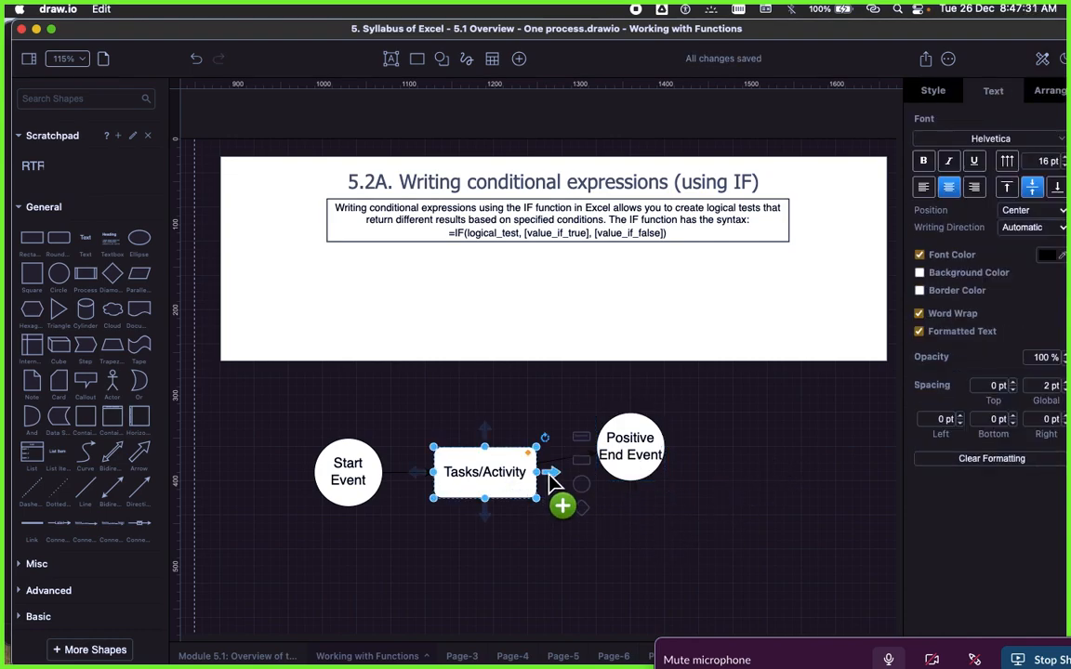
mouse_move(555, 472)
left_click_drag(583, 499, 602, 509)
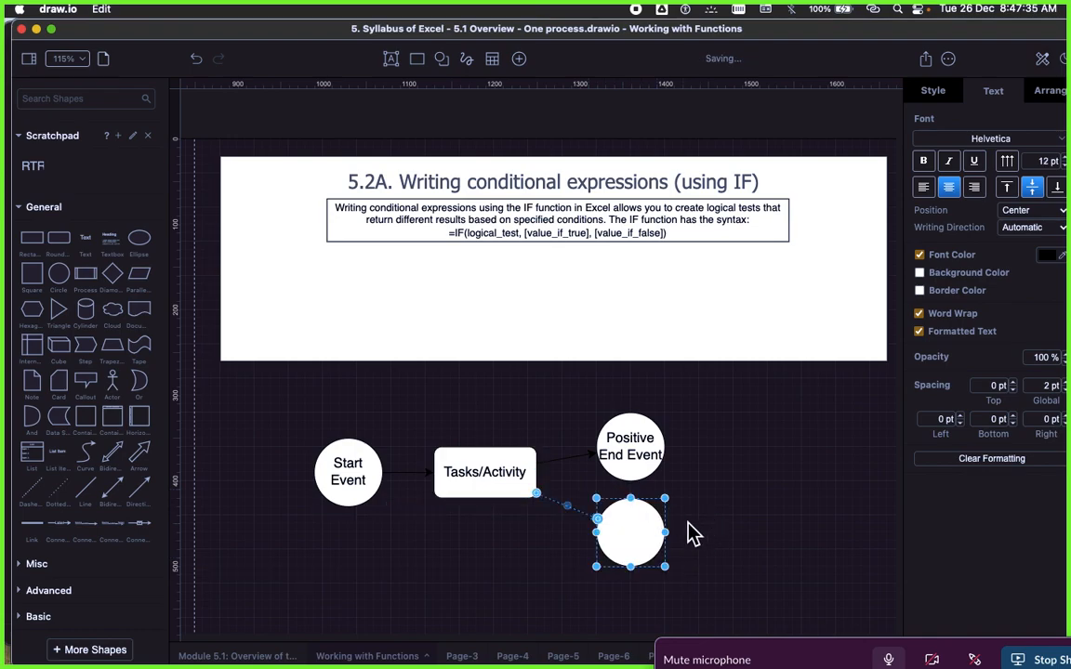
left_click(698, 532)
Step: Label the new circle below Positive End Event "Negative End Event"
left_click(626, 532)
double_click(640, 542)
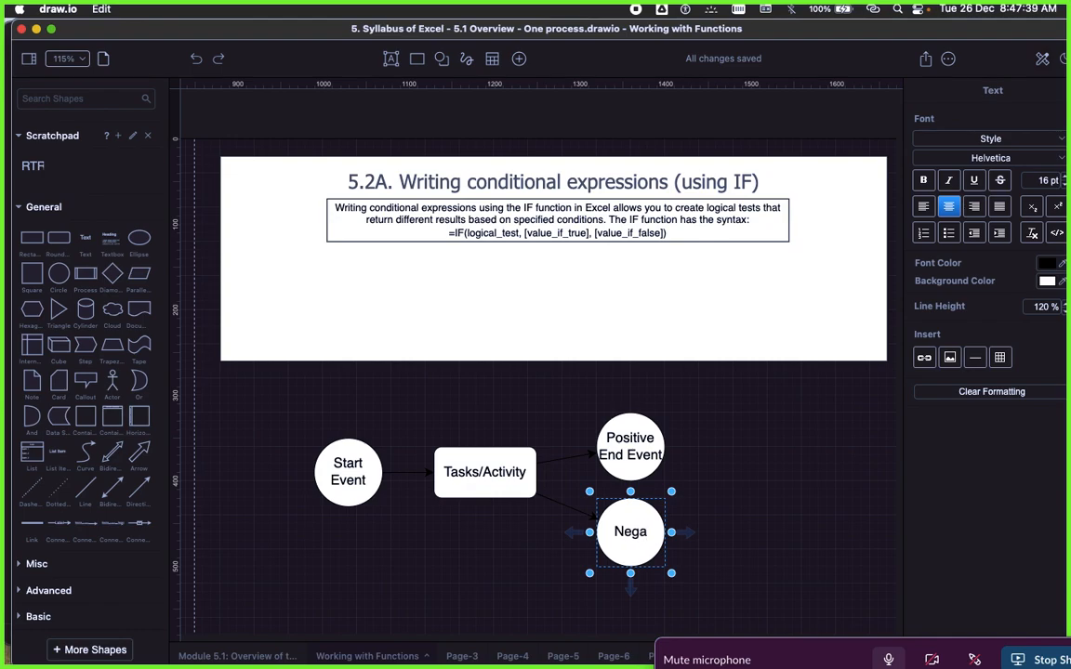
type("Negative E")
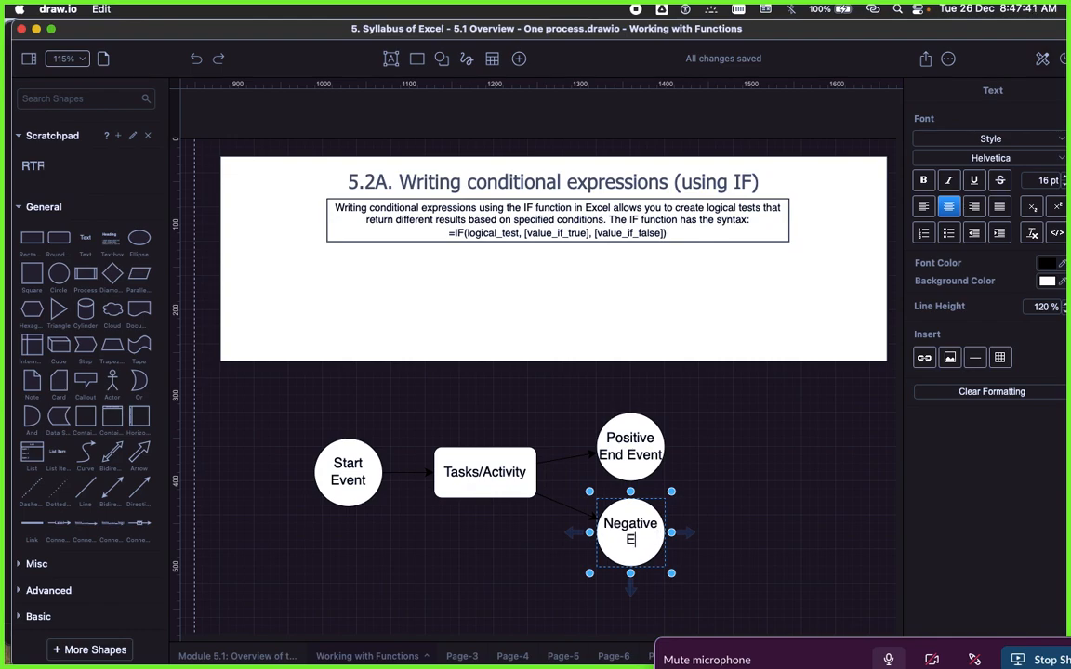
type("nd Event")
left_click(738, 555)
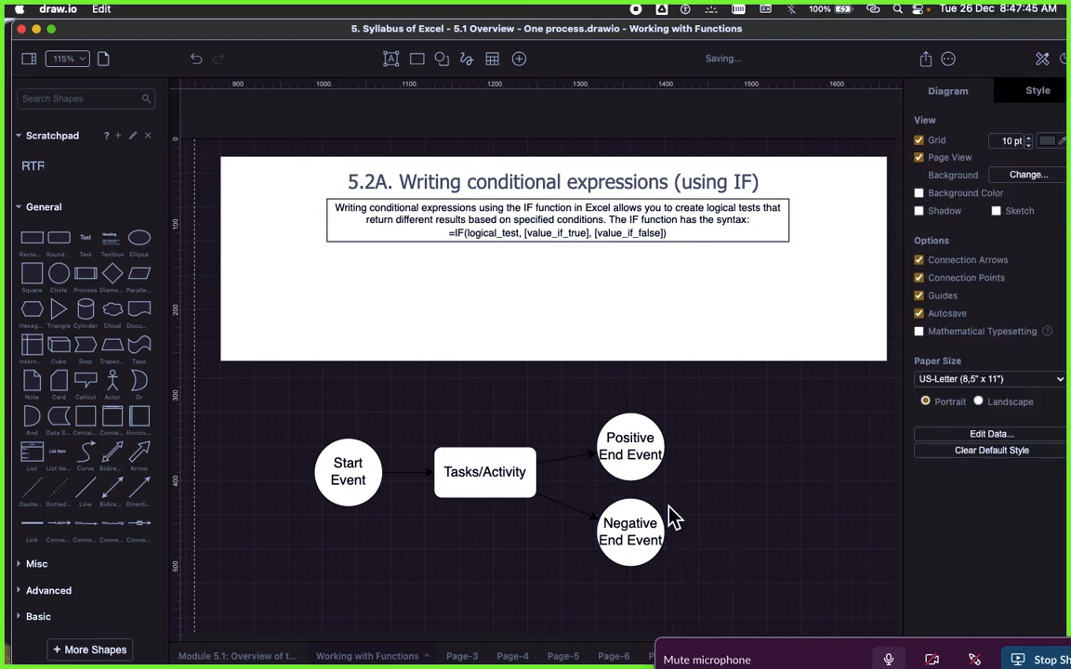
Step: Examine the branching flow from Start Event through Tasks/Activity to the positive and negative end events
left_click(626, 437)
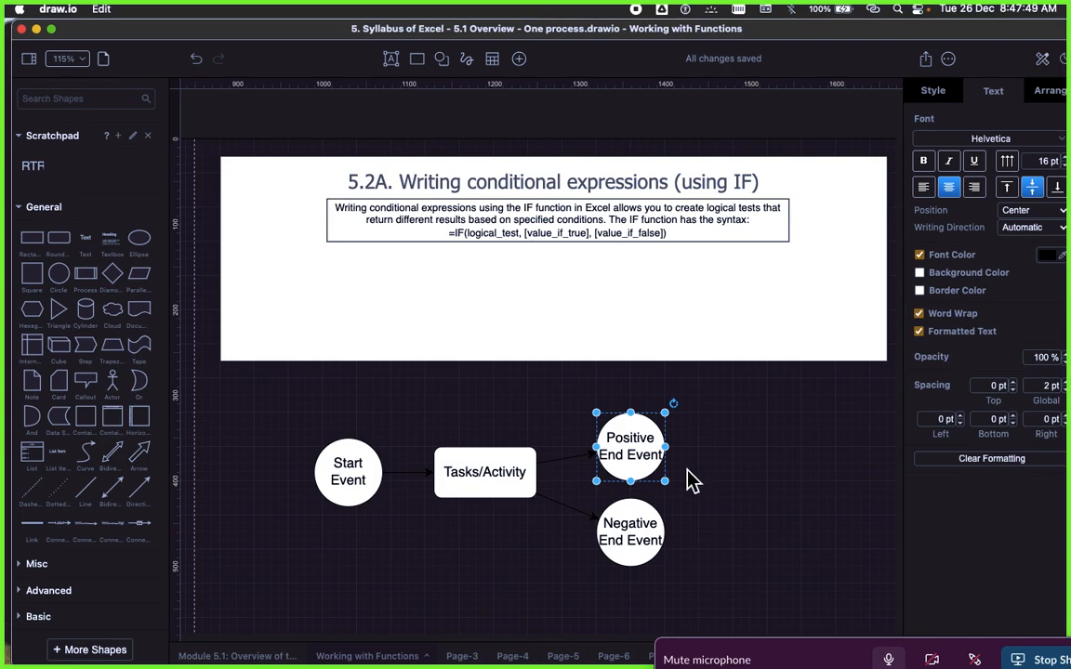
scroll(694, 479, "down", 2)
scroll(698, 474, "right", 3)
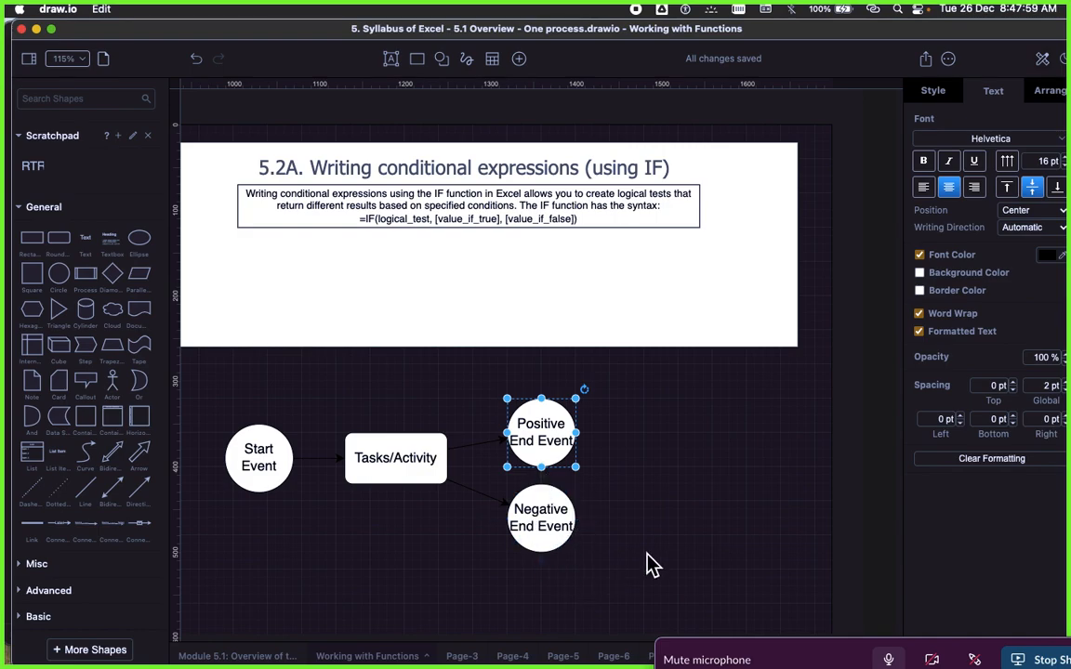
left_click(545, 513)
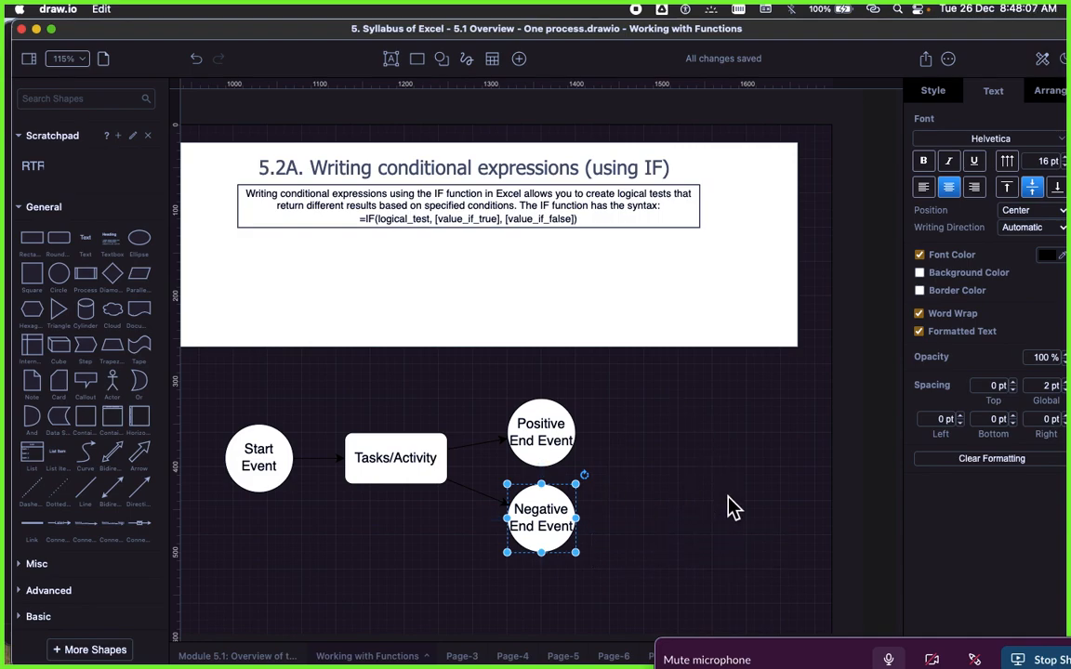
left_click(444, 400)
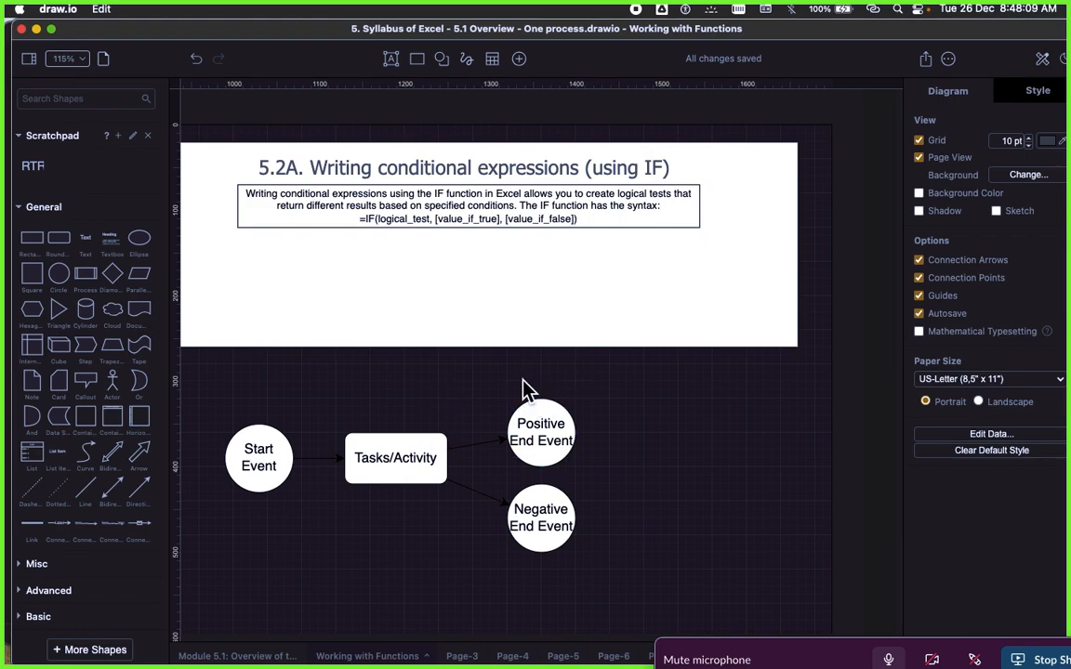
left_click_drag(524, 381, 634, 485)
left_click_drag(492, 402, 642, 502)
left_click_drag(500, 484, 598, 578)
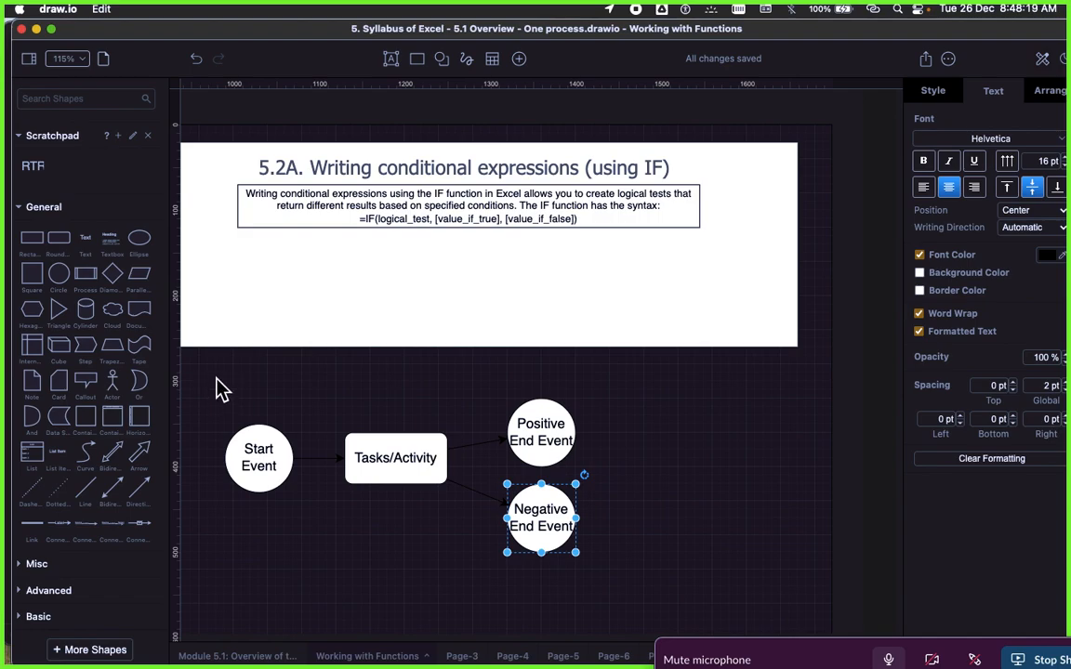
left_click_drag(215, 379, 646, 584)
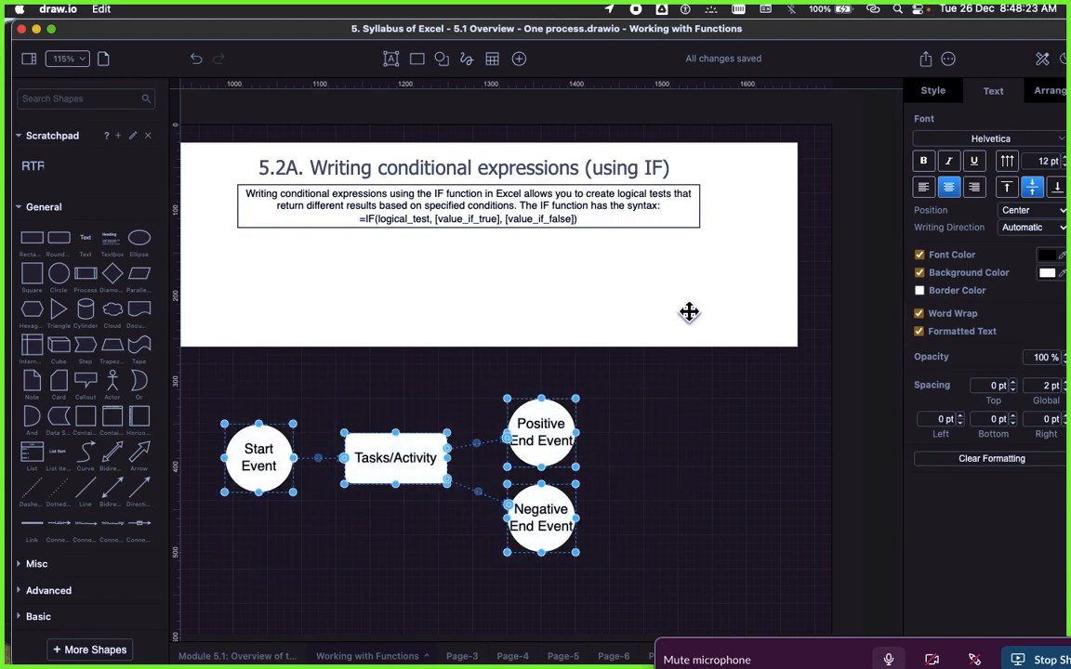
left_click(656, 421)
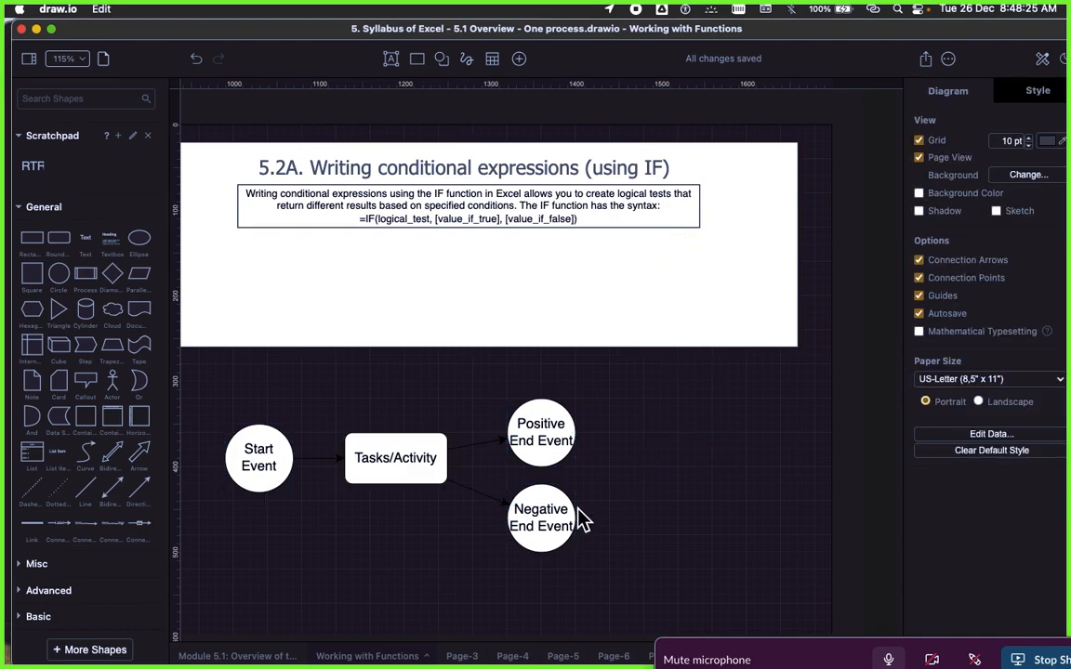
scroll(604, 509, "left", 3)
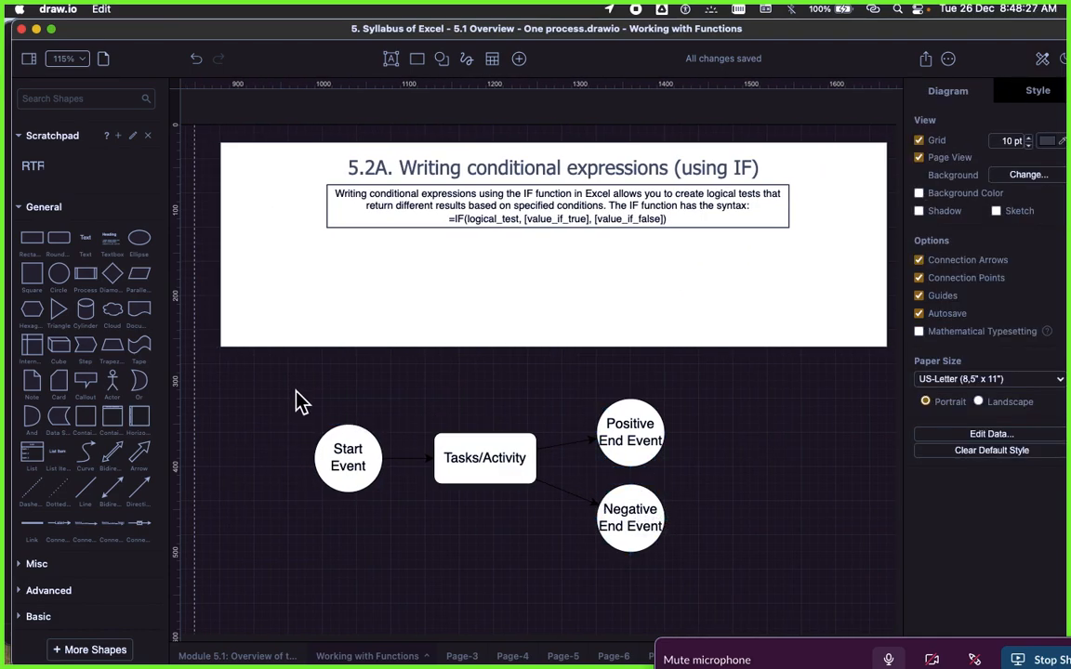
left_click_drag(287, 383, 714, 571)
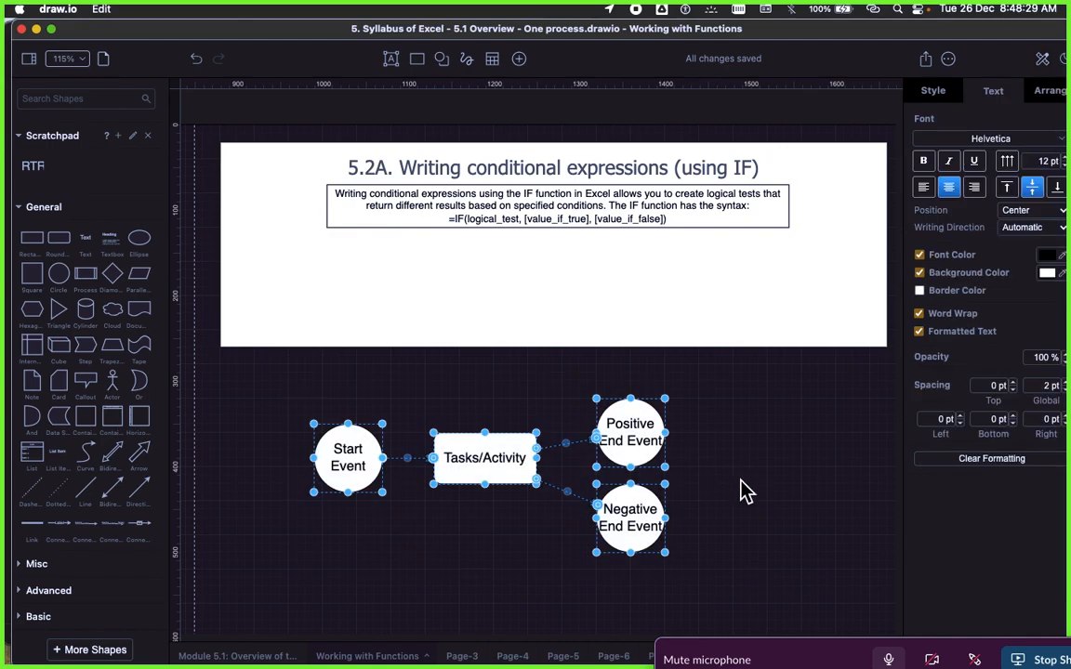
left_click_drag(288, 395, 715, 555)
left_click(777, 481)
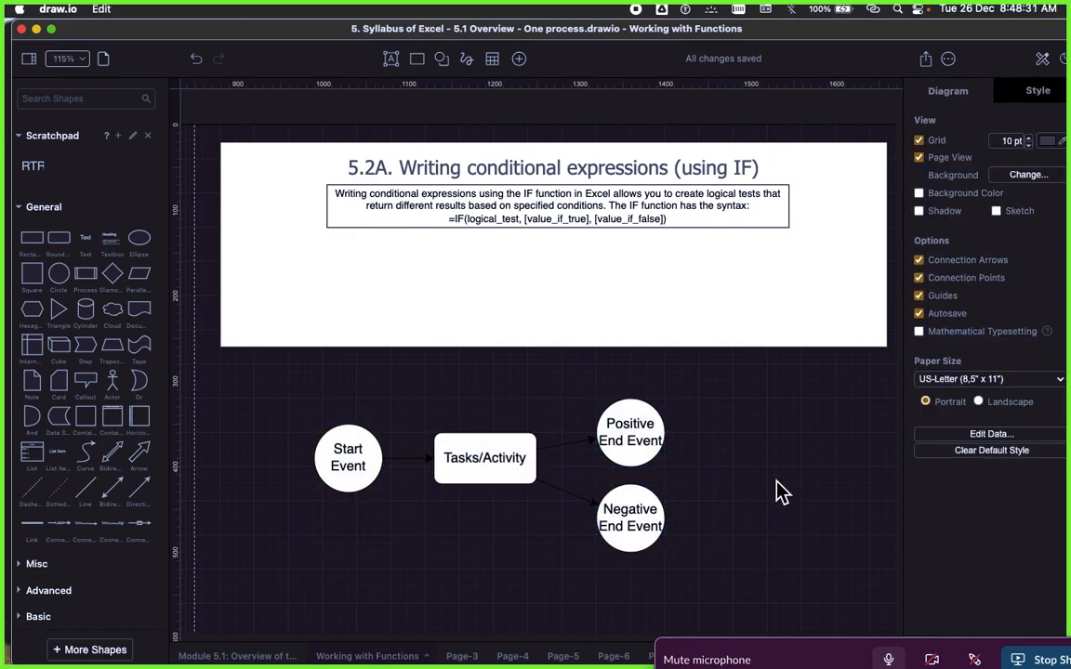
Step: Review the complete flow diagram, checking the Start Event, Tasks/Activity, Positive End Event and Negative End Event shapes in turn
scroll(722, 500, "up", 1)
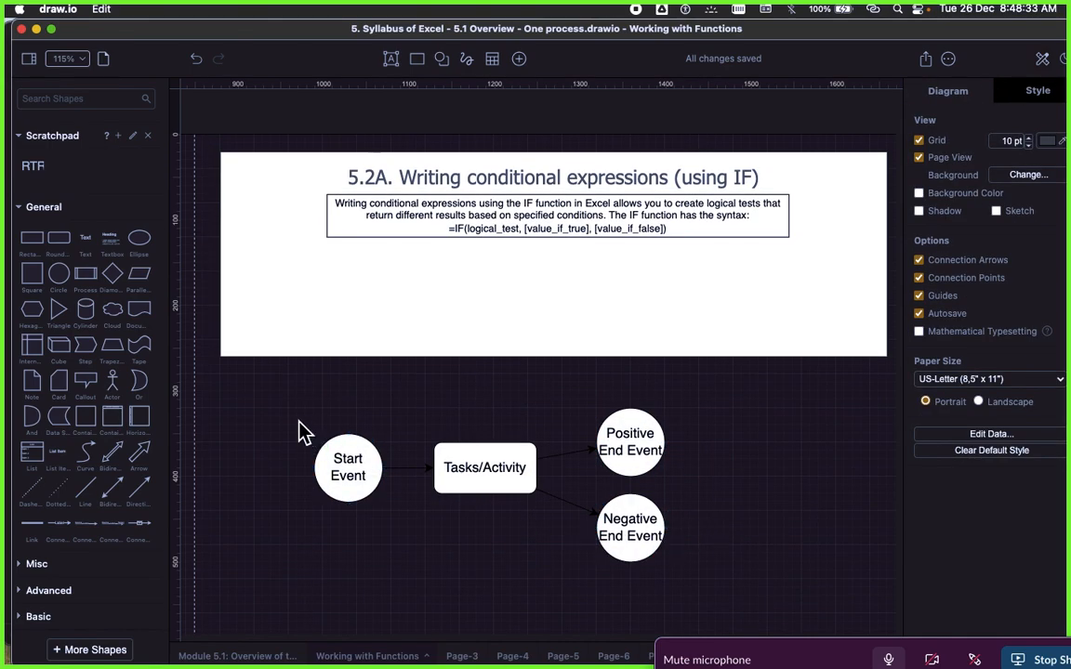
left_click_drag(296, 402, 730, 613)
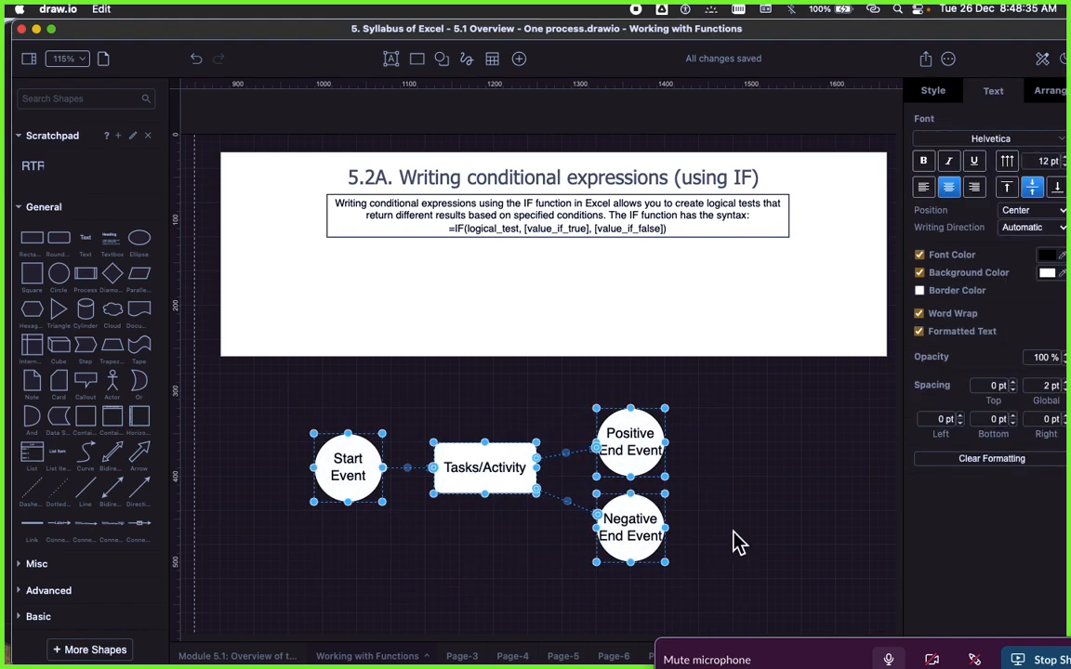
left_click(759, 475)
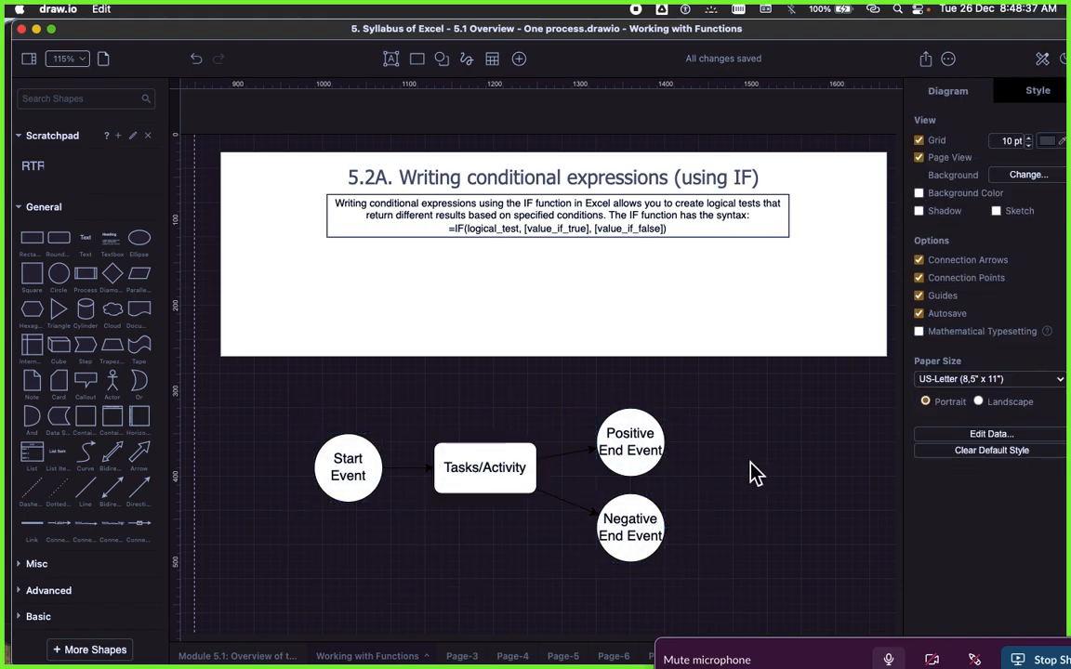
left_click_drag(298, 387, 710, 603)
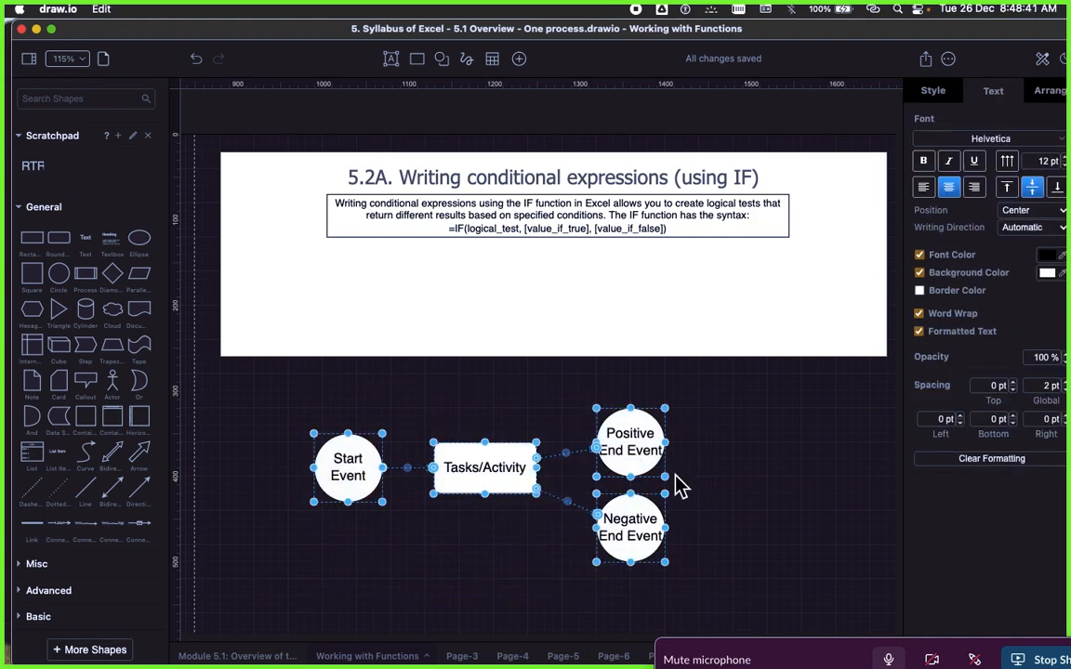
left_click(724, 502)
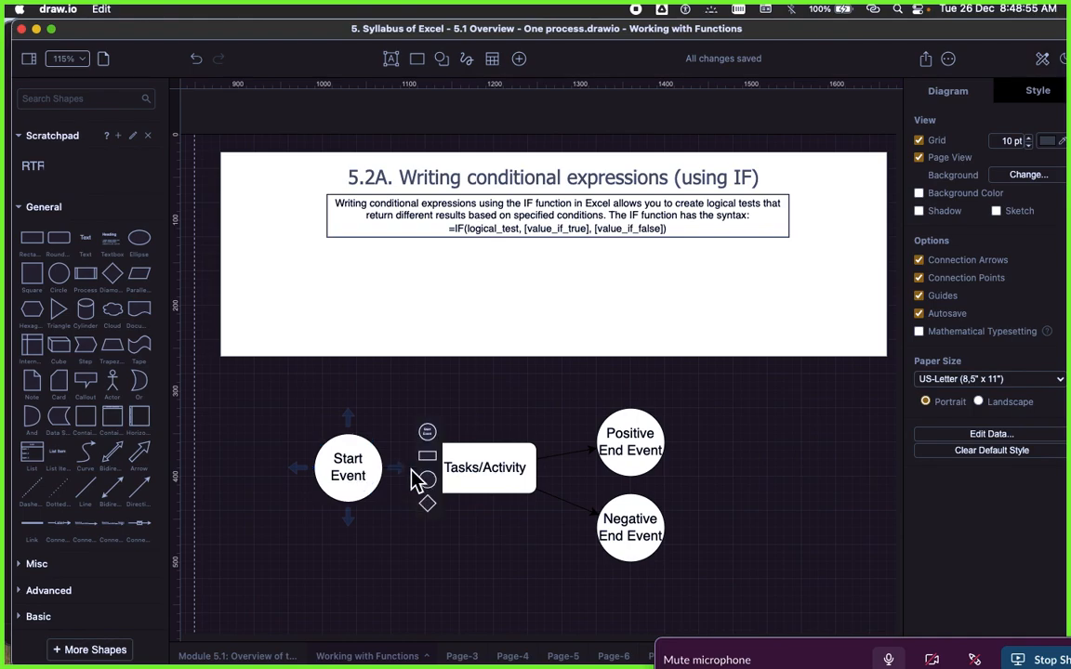
left_click(353, 462)
left_click(412, 415)
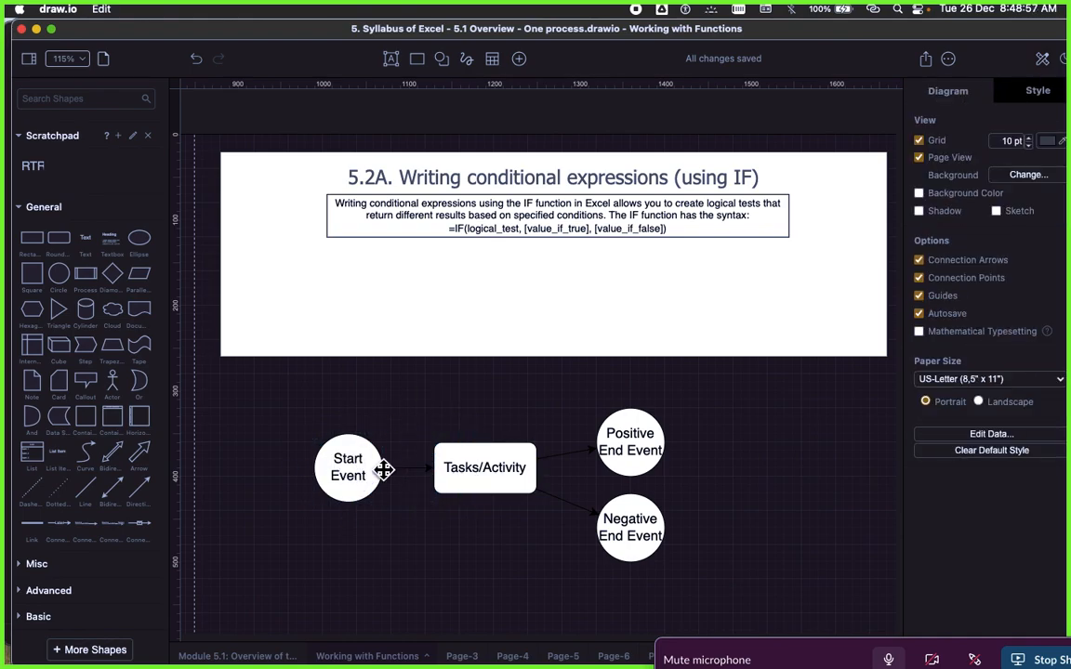
left_click(353, 472)
left_click(453, 428)
left_click(471, 466)
left_click(521, 414)
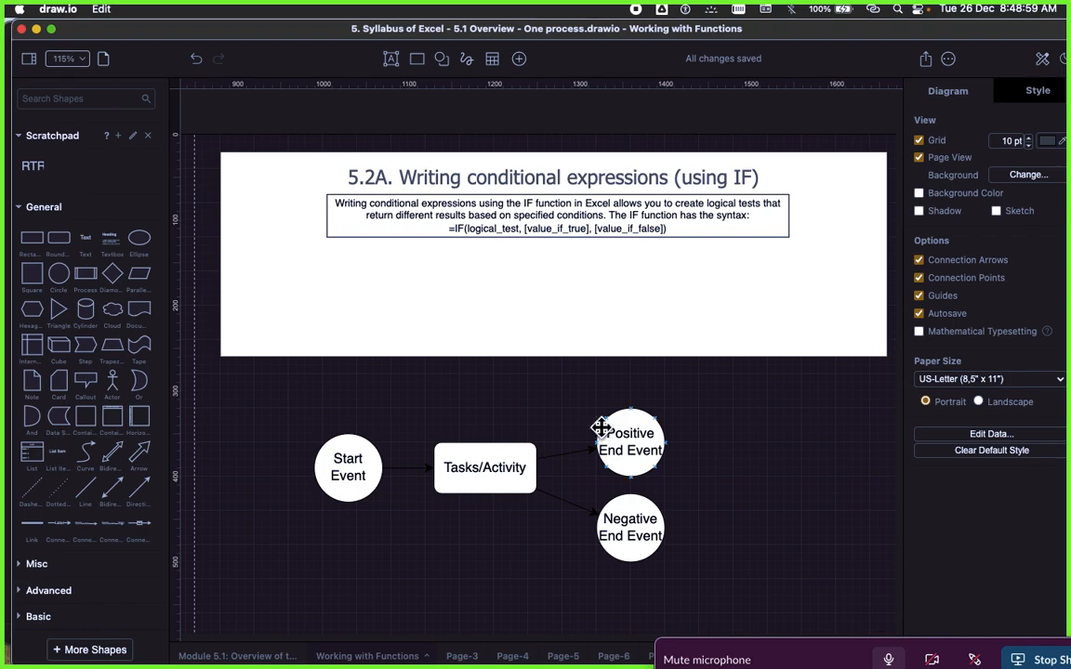
left_click(628, 514)
left_click(777, 500)
left_click_drag(310, 391, 730, 596)
left_click(694, 483)
Step: Examine the 5.2A panel's heading and the text box describing conditional expressions with the IF function
scroll(707, 372, "up", 3)
left_click(728, 261)
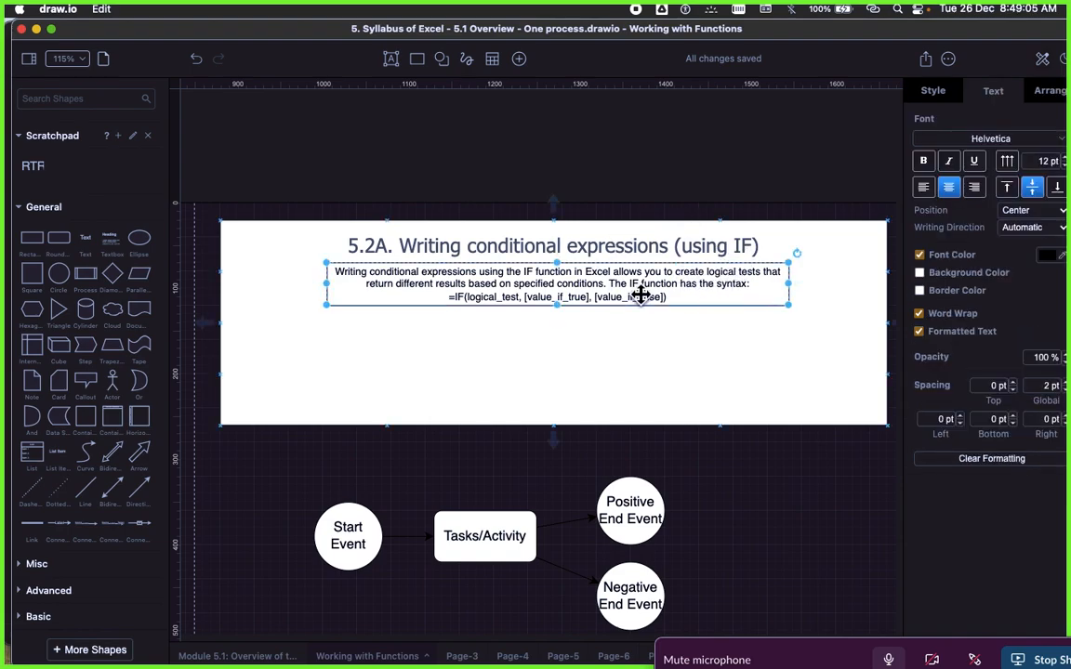
left_click(714, 255)
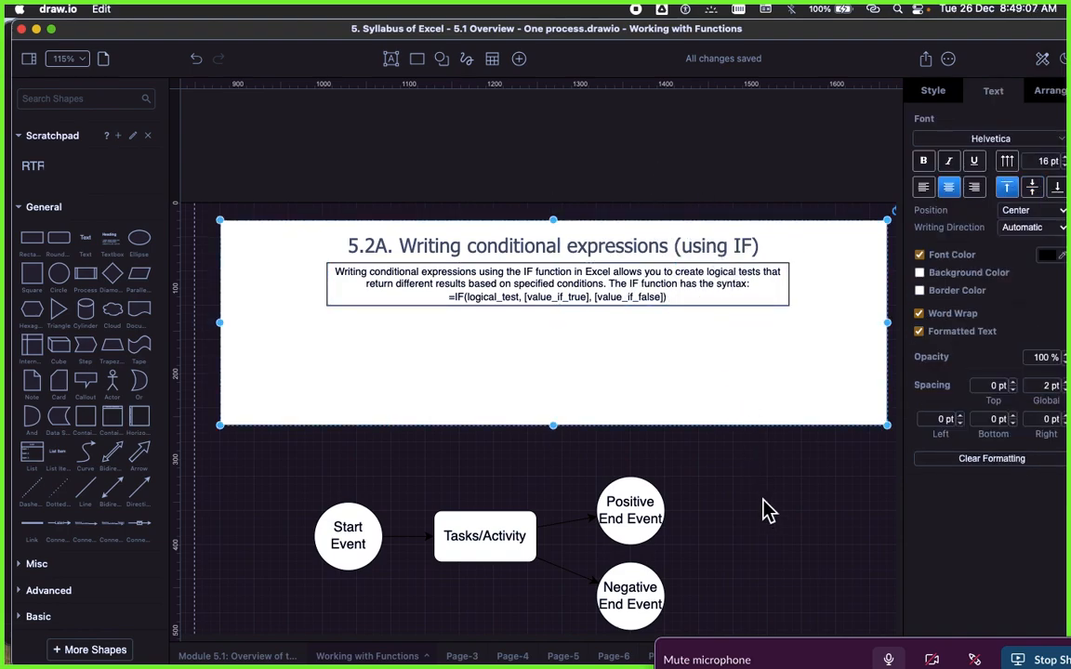
left_click(768, 509)
left_click(717, 304)
double_click(710, 275)
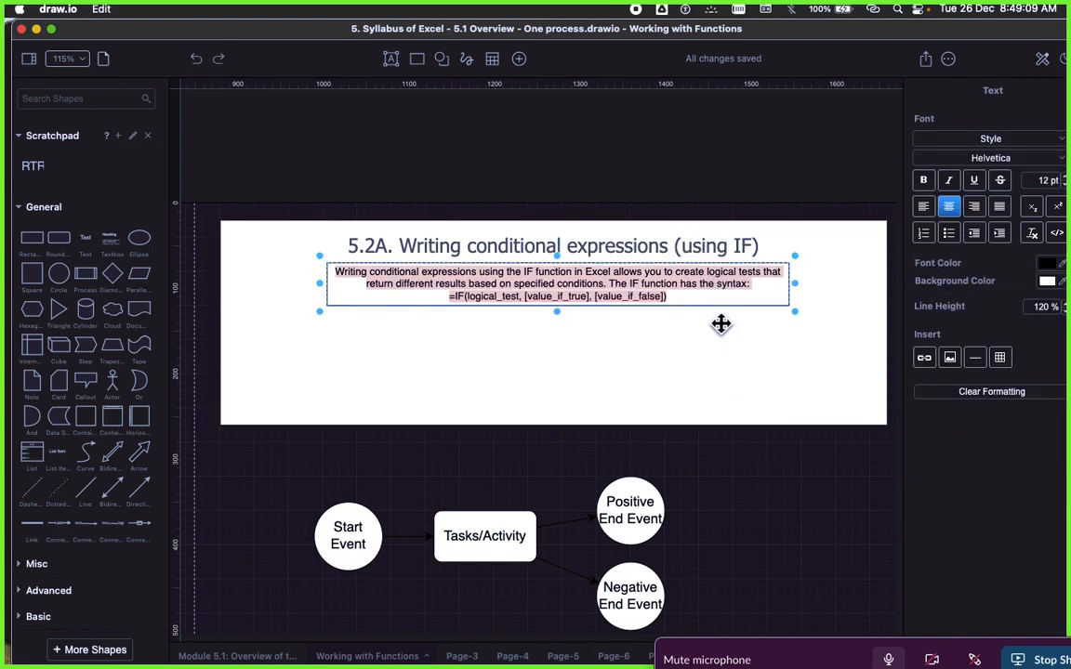
left_click(679, 344)
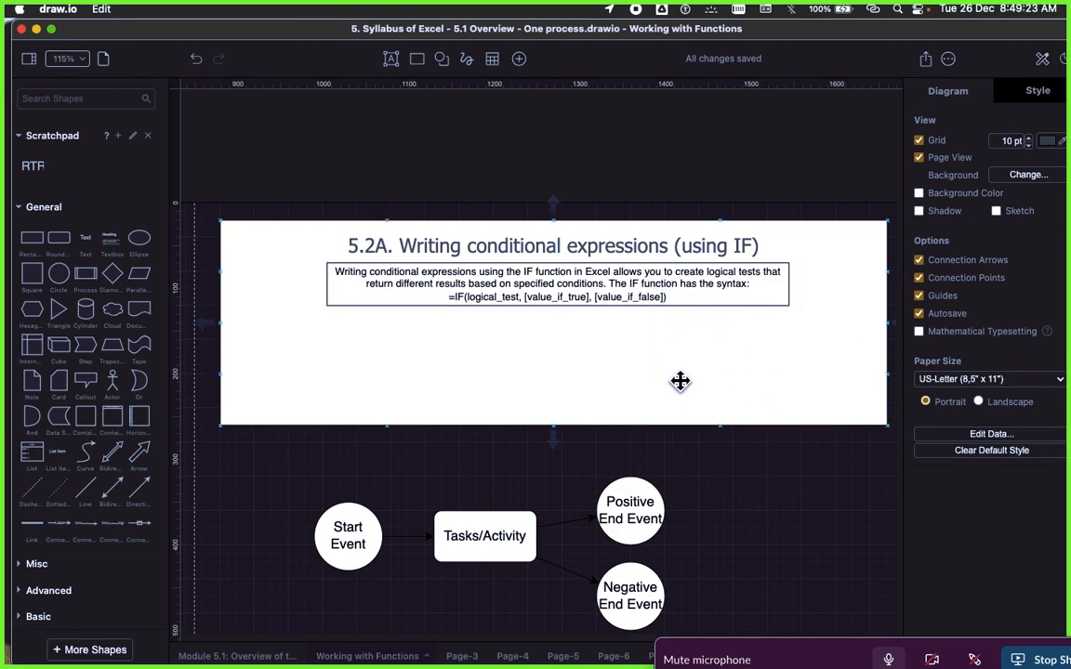
scroll(679, 382, "down", 3)
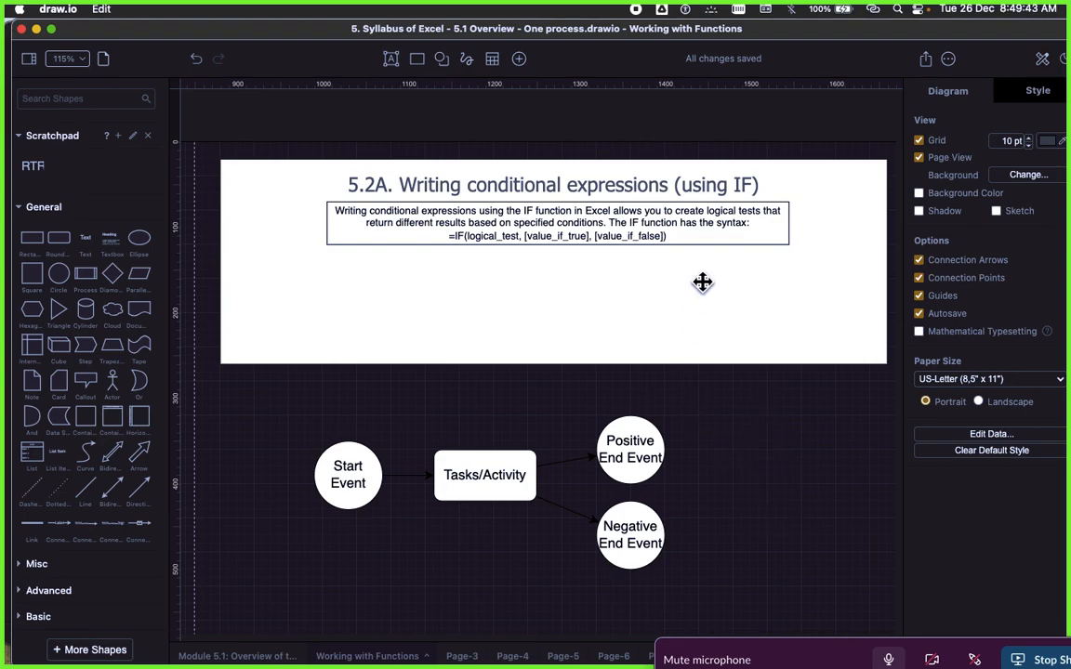
left_click(713, 231)
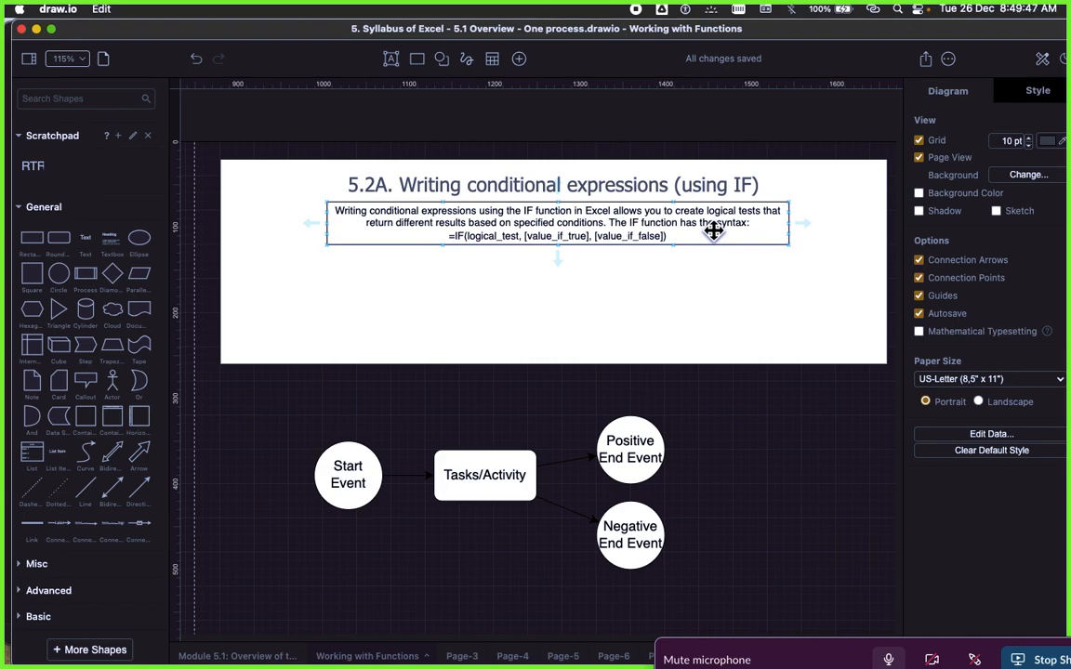
left_click(751, 495)
left_click(608, 256)
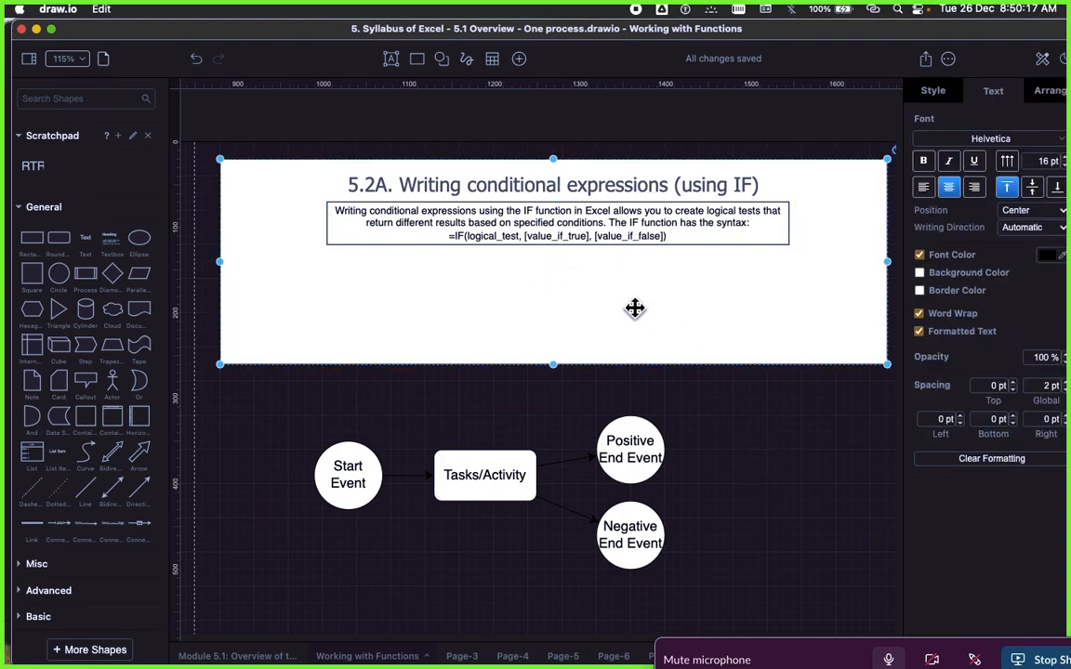
left_click(557, 219)
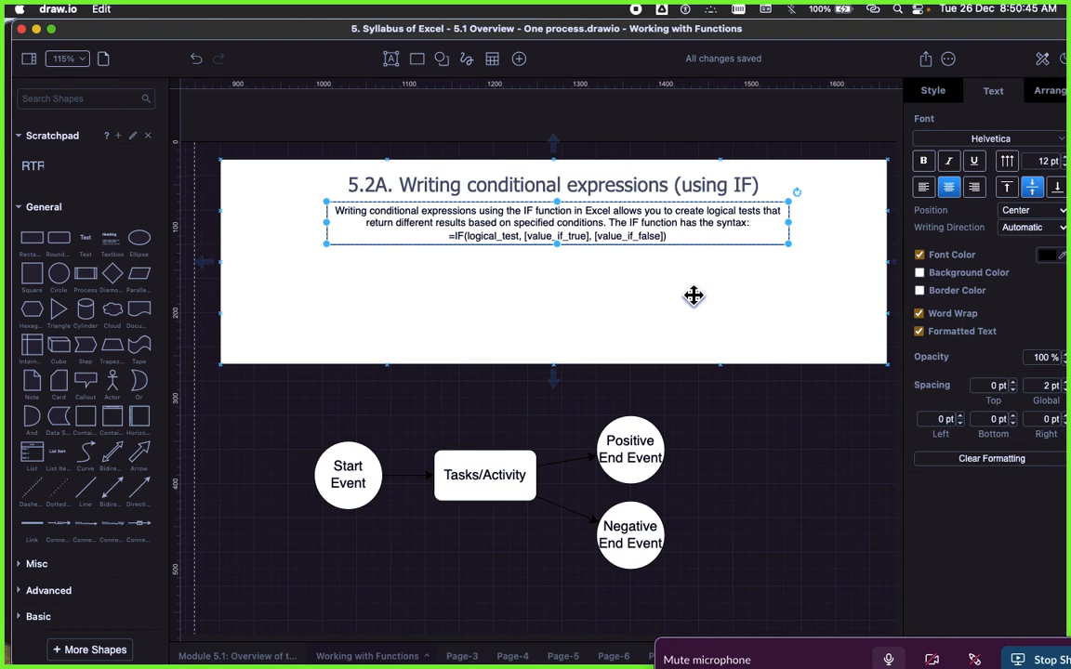
left_click(586, 282)
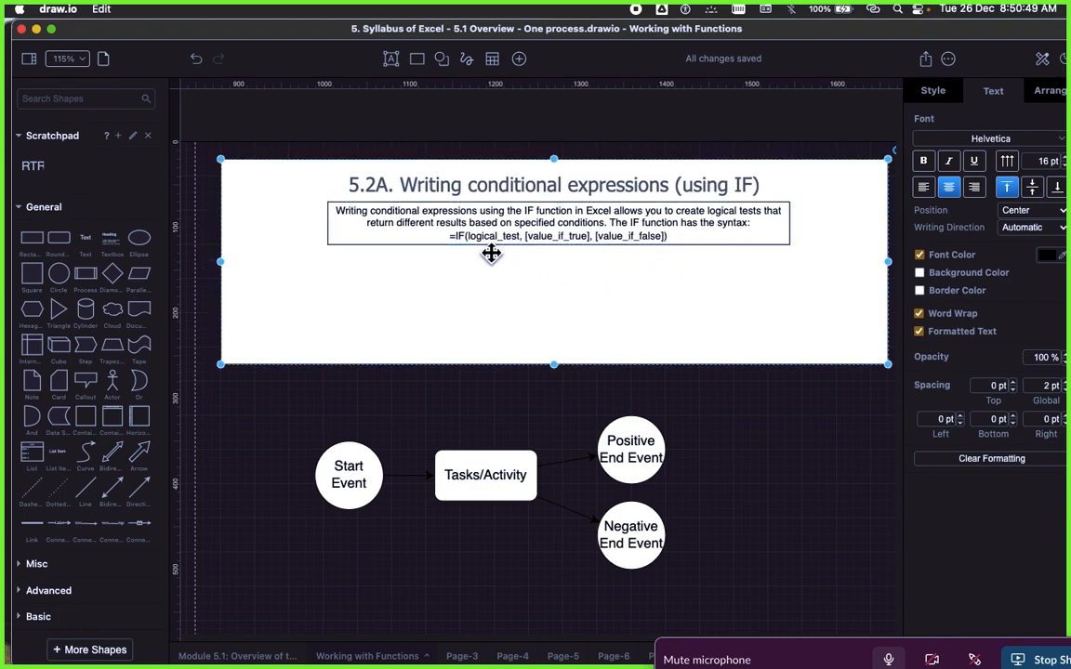
Step: Inspect the IF syntax line in the description box up close, including logical_test, value_if_true and value_if_false
scroll(520, 258, "left", 3)
scroll(604, 270, "right", 2)
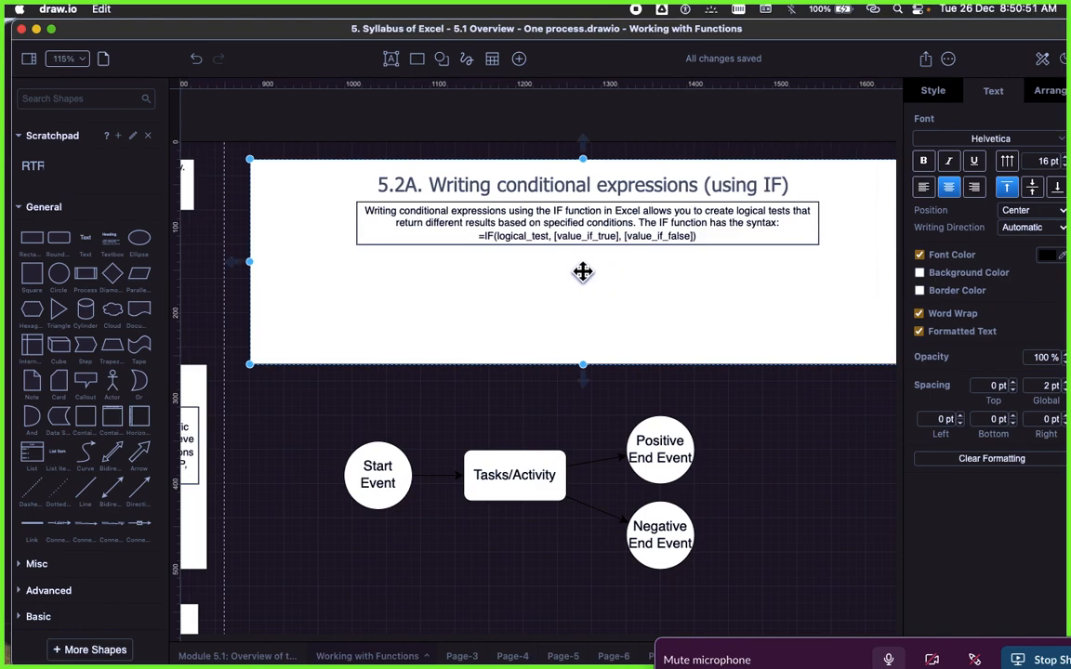
scroll(581, 269, "up", 5)
left_click(490, 206)
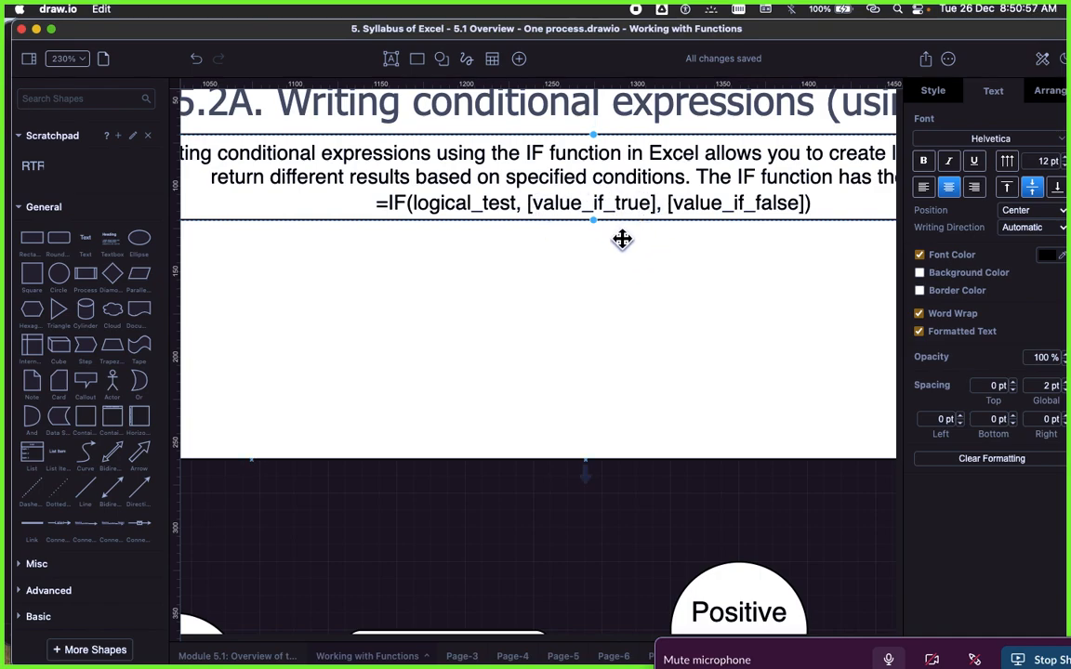
scroll(739, 223, "up", 1)
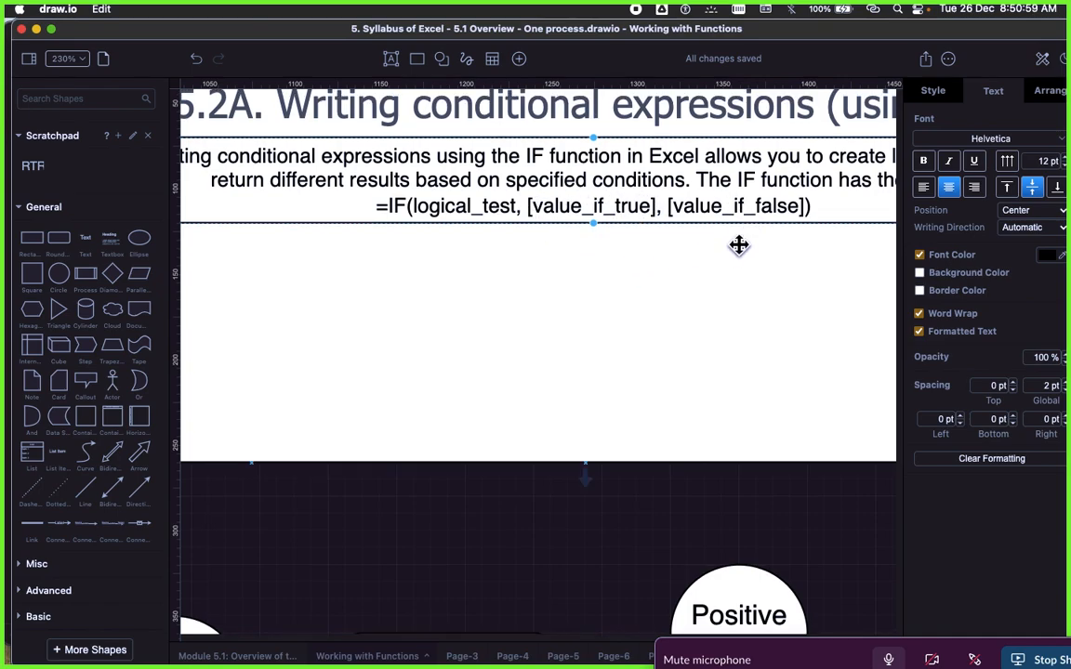
scroll(706, 307, "right", 3)
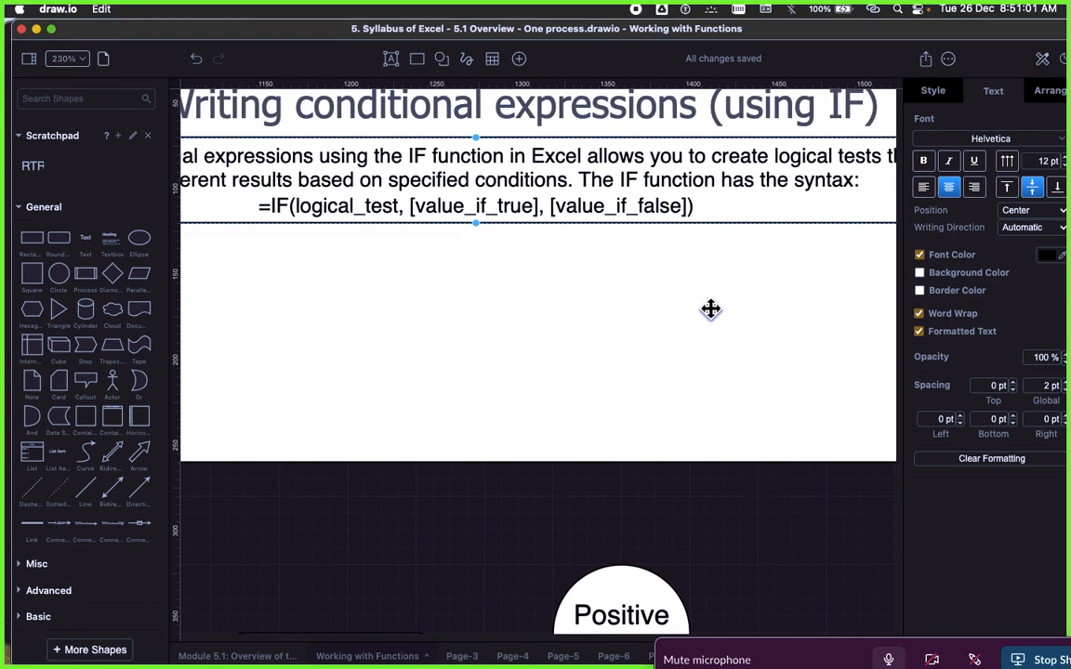
scroll(687, 302, "down", 4)
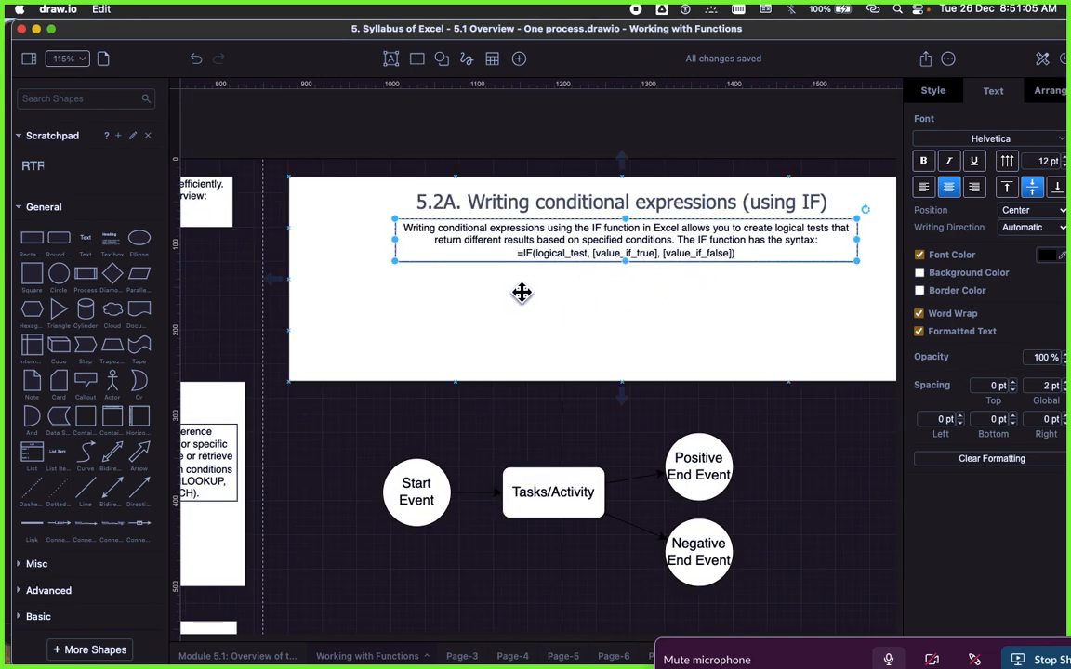
Step: Deselect the description box and switch to the SAP Signavio preview of the Syllabus of Excel module
left_click(548, 154)
key("super+Tab")
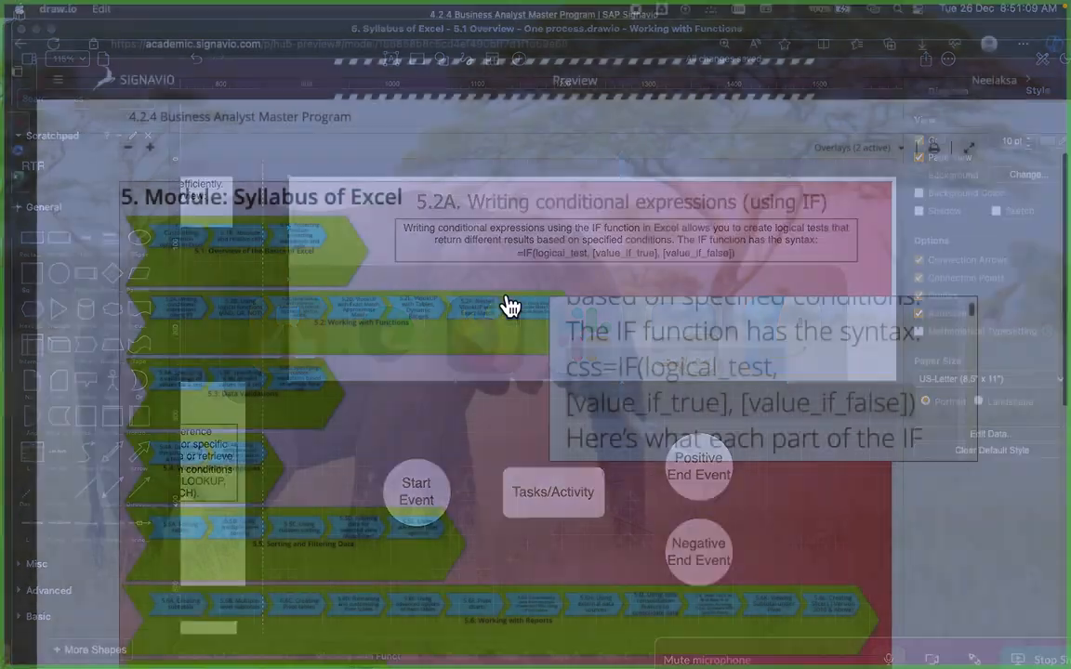
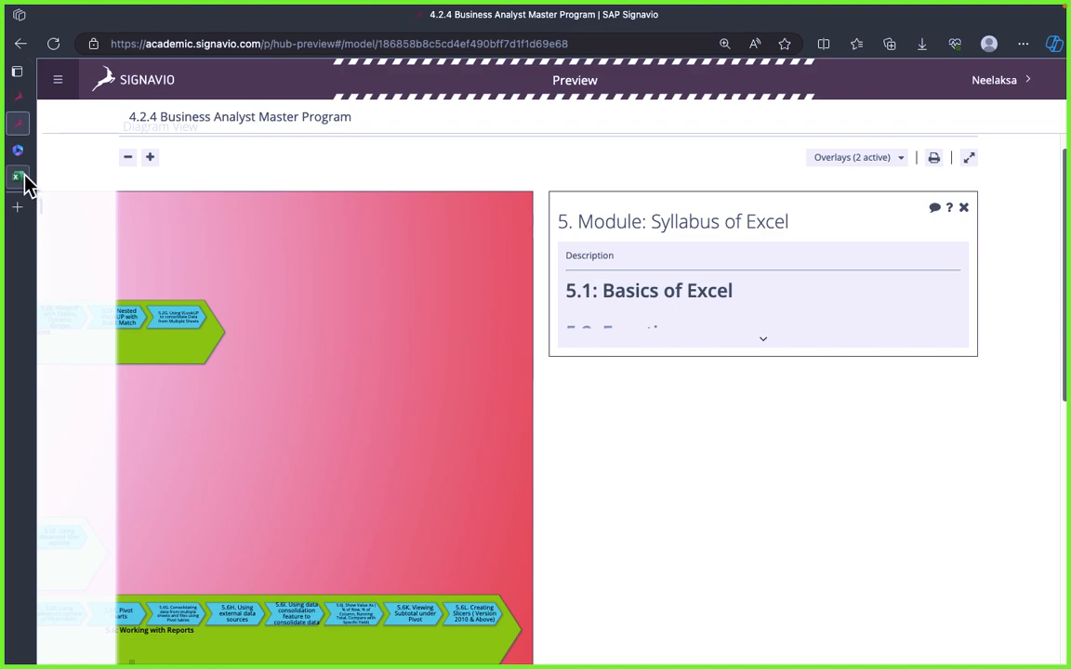
Step: Switch to Book.xlsx in Excel Online and compare its sheet with the basic IF statement example in draw.io
left_click(552, 374)
left_click(287, 231)
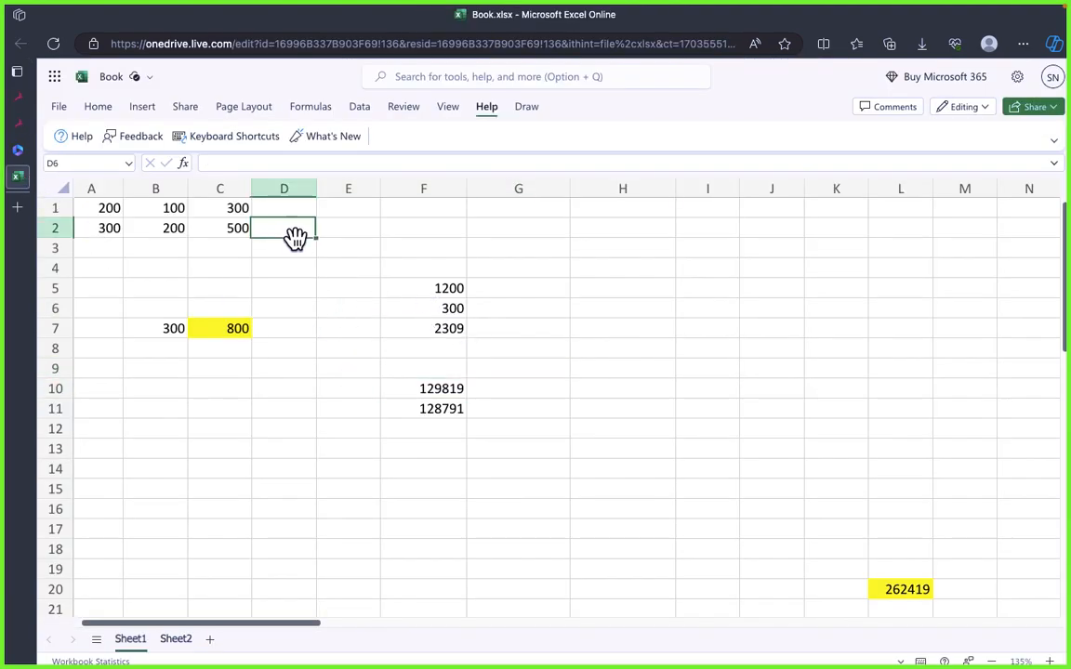
left_click(349, 325)
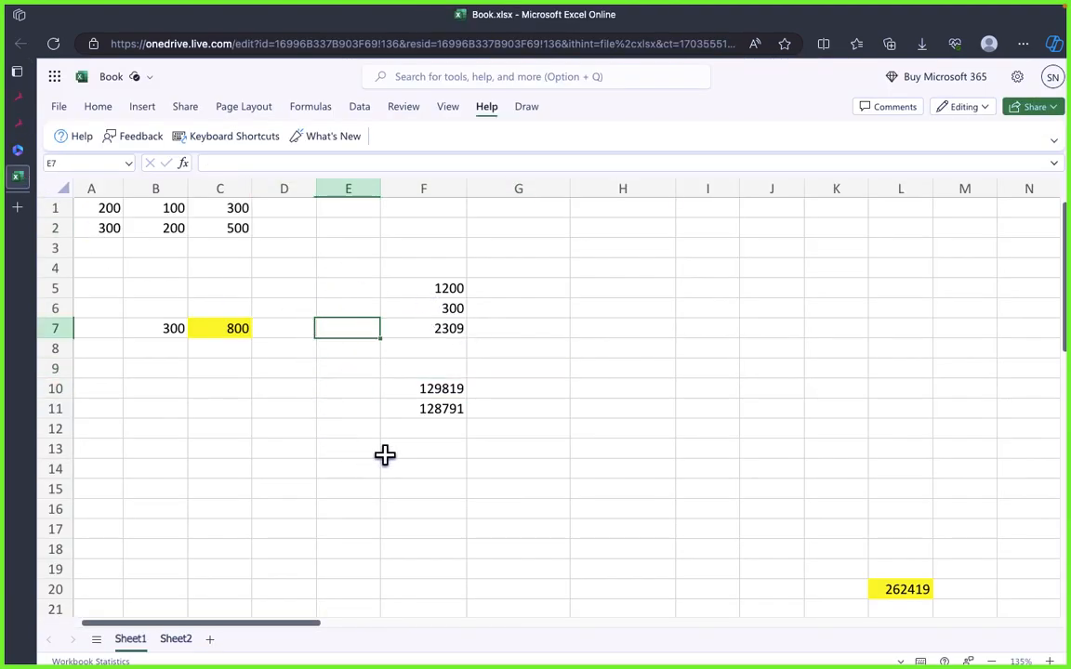
left_click(623, 391)
left_click(597, 308)
key("super+Tab")
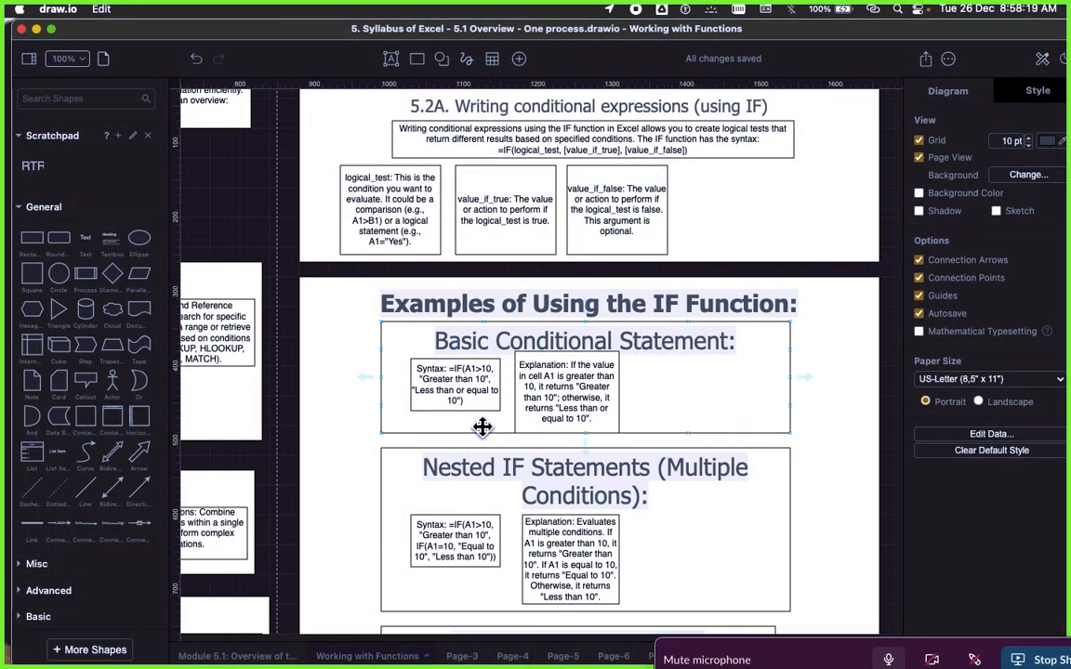
key("super+Tab")
Step: Inspect the formula in cell C2 and the values in cells B1 and A1
left_click(162, 251)
left_click(216, 227)
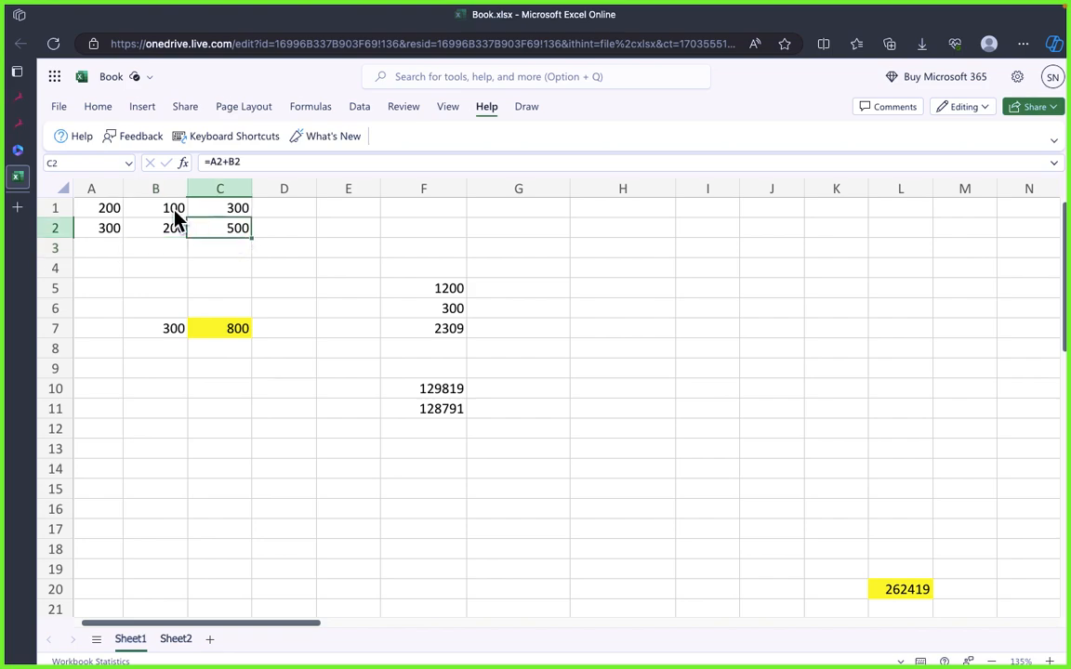
left_click(173, 210)
left_click(96, 209)
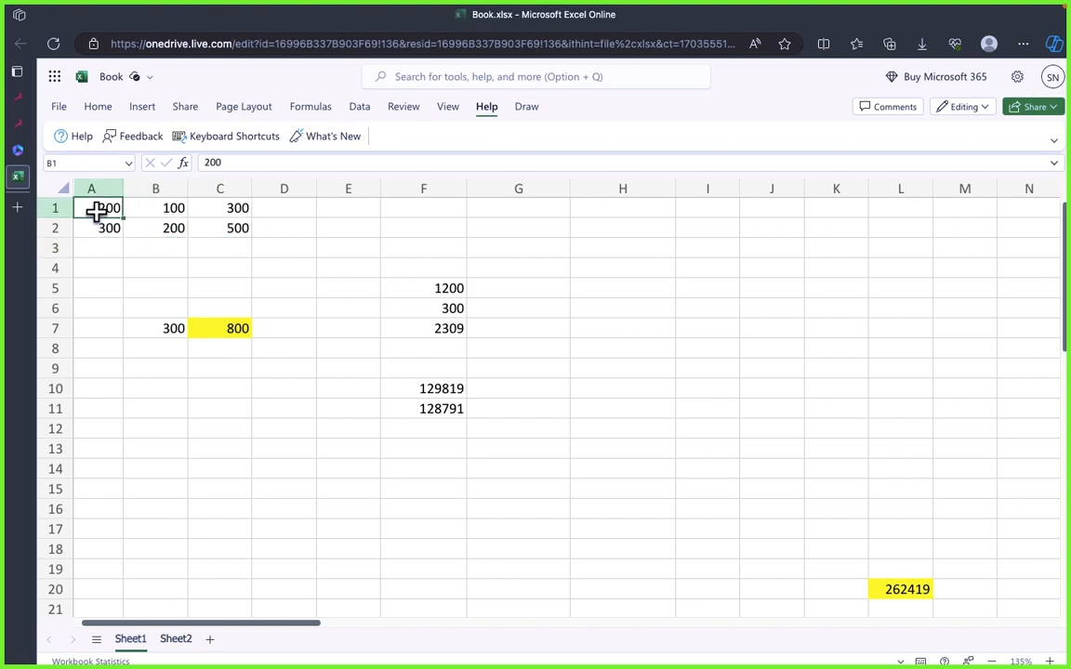
Step: Clear the contents of range B5:G17 and of the cells around L20 in columns K to M
left_click(108, 268)
left_click(278, 402)
left_click_drag(137, 282, 557, 519)
key("Delete")
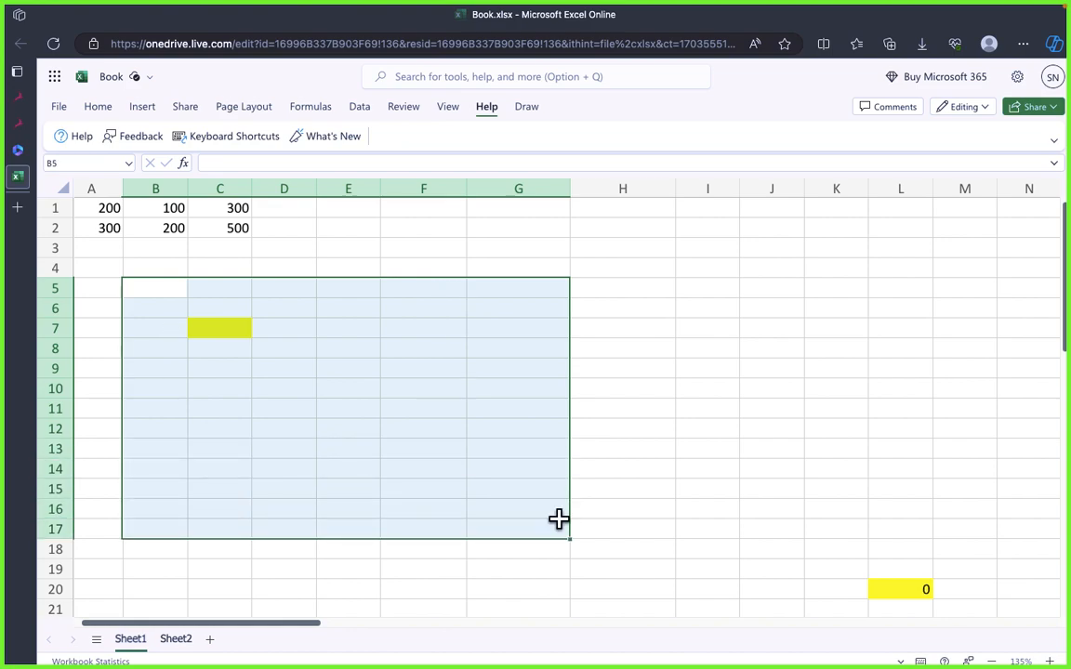
left_click(854, 545)
left_click_drag(854, 540, 959, 629)
key("Delete")
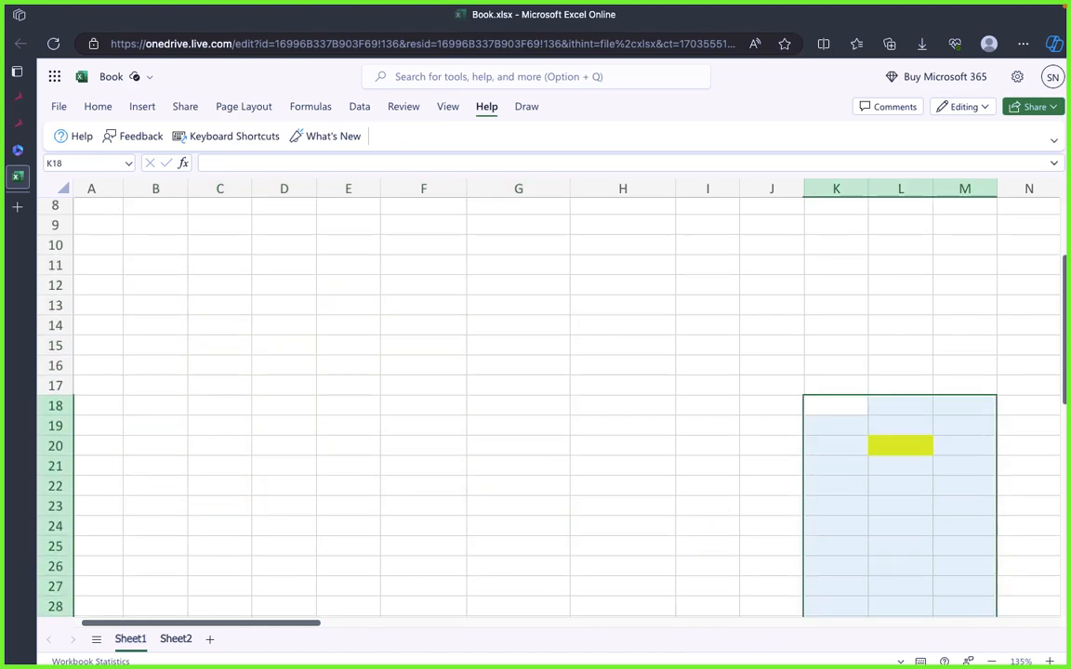
Step: Enter the comparison formula =A1>200 in the yellow cell C7
scroll(619, 364, "up", 4)
left_click(227, 298)
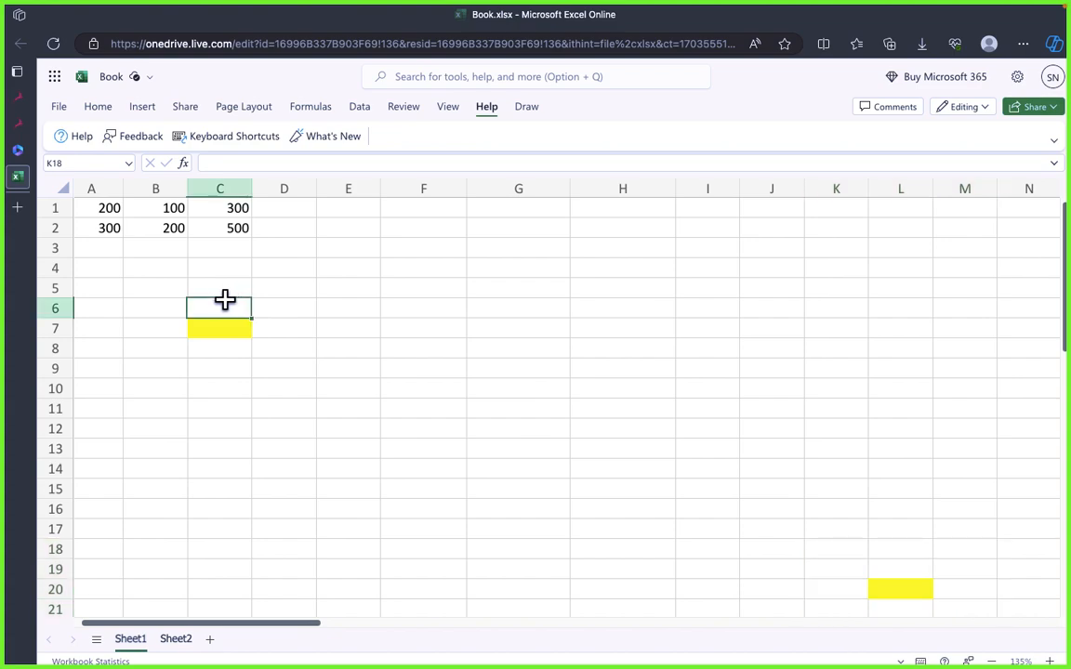
left_click(364, 352)
left_click(224, 329)
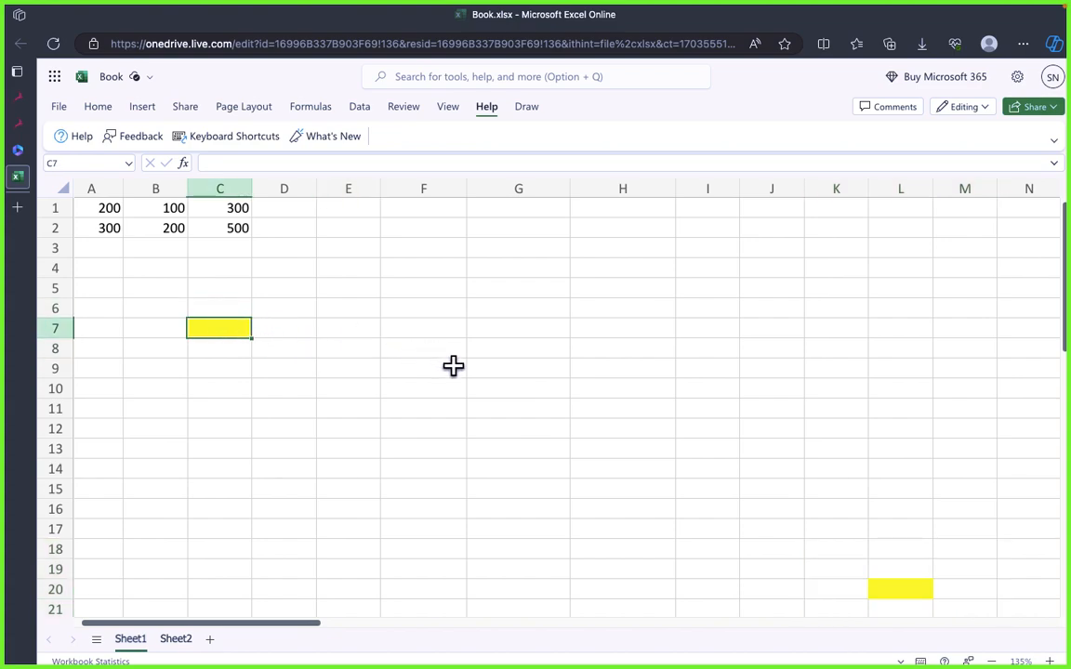
type("=")
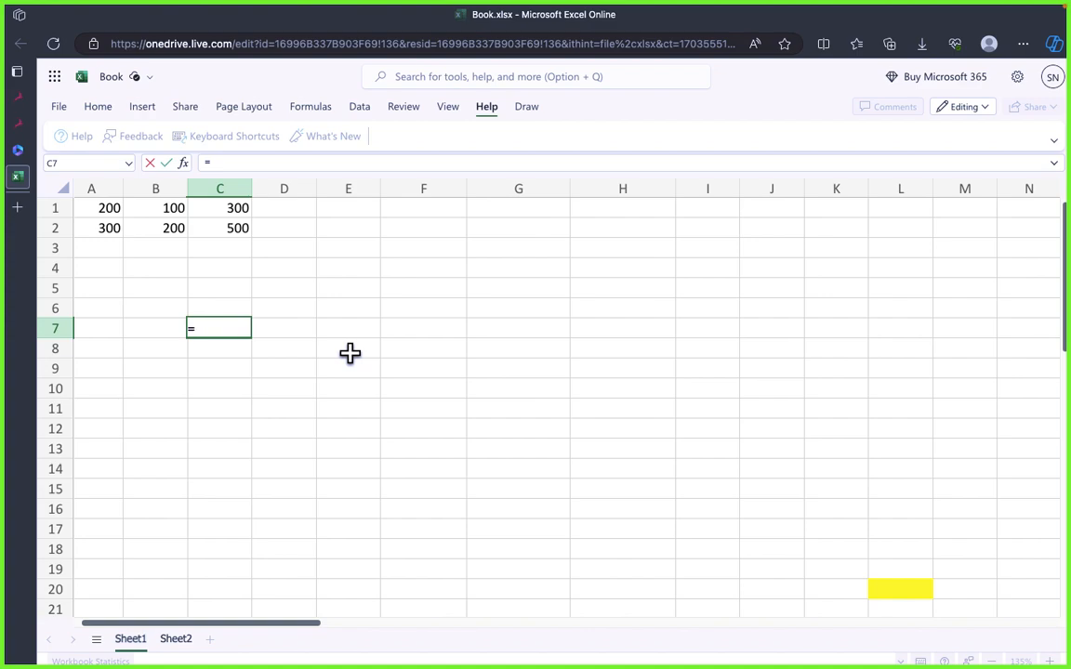
left_click(95, 209)
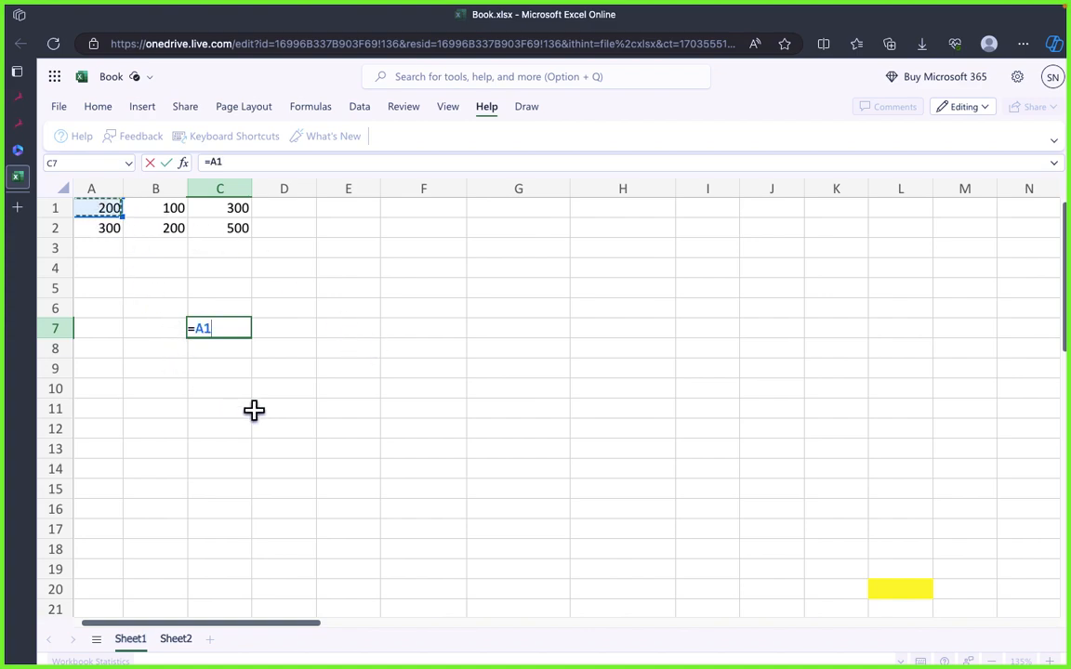
type("?")
key("BackSpace")
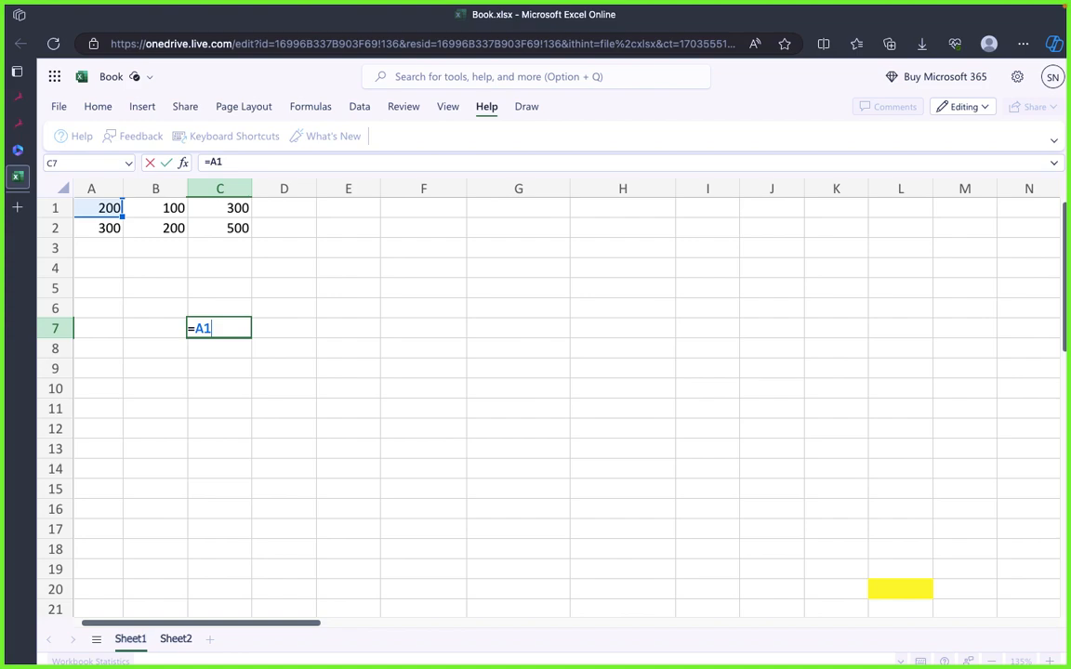
type(">200")
Step: Consult the basic IF syntax in draw.io and try extending C7's formula to =A1>200, "Greater THAN 200" in Excel
key("super+Tab")
left_click(450, 398)
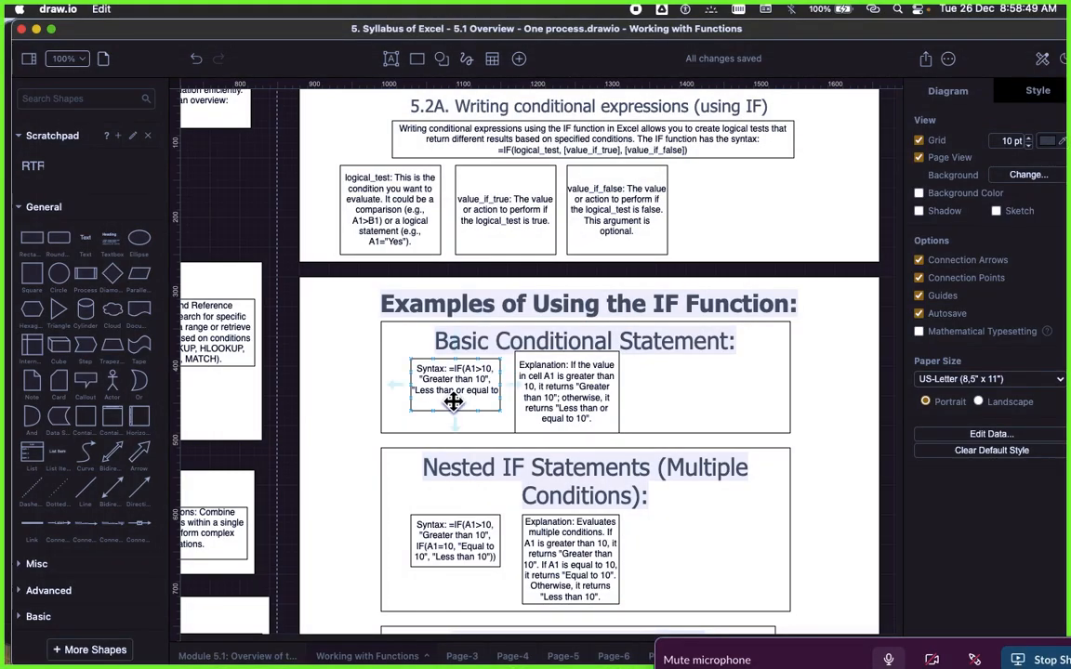
key("super+Tab")
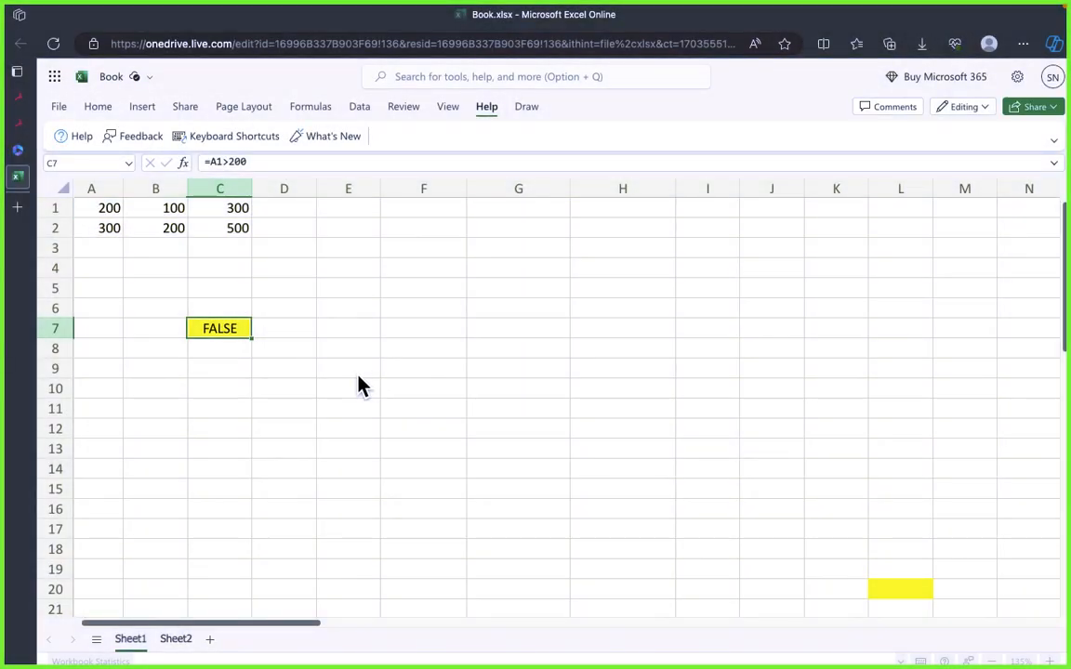
double_click(223, 332)
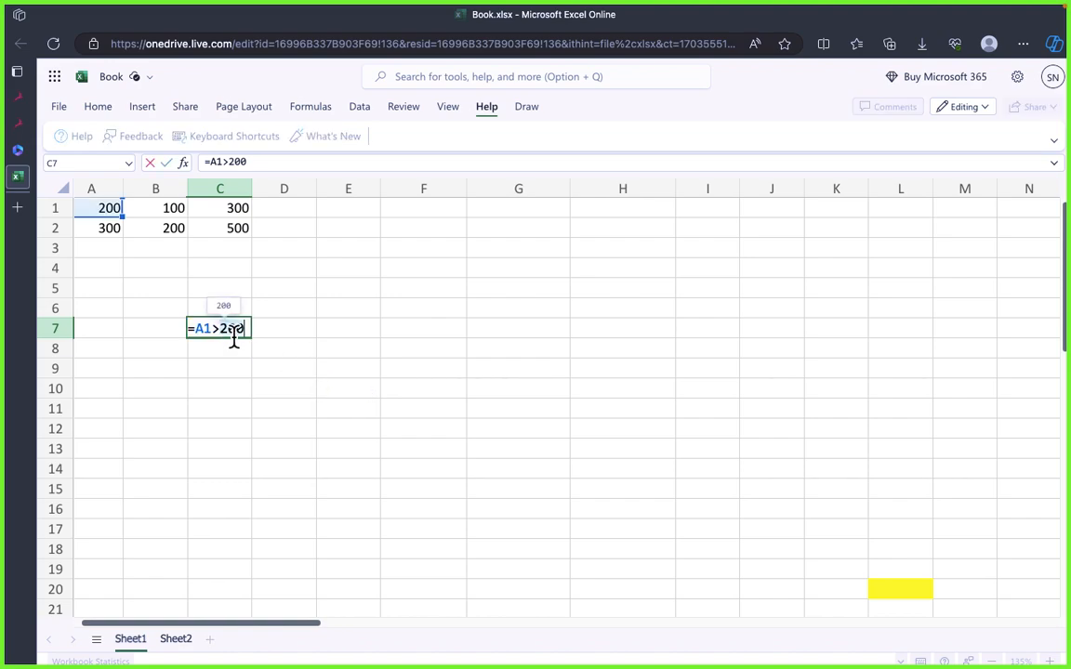
type(",")
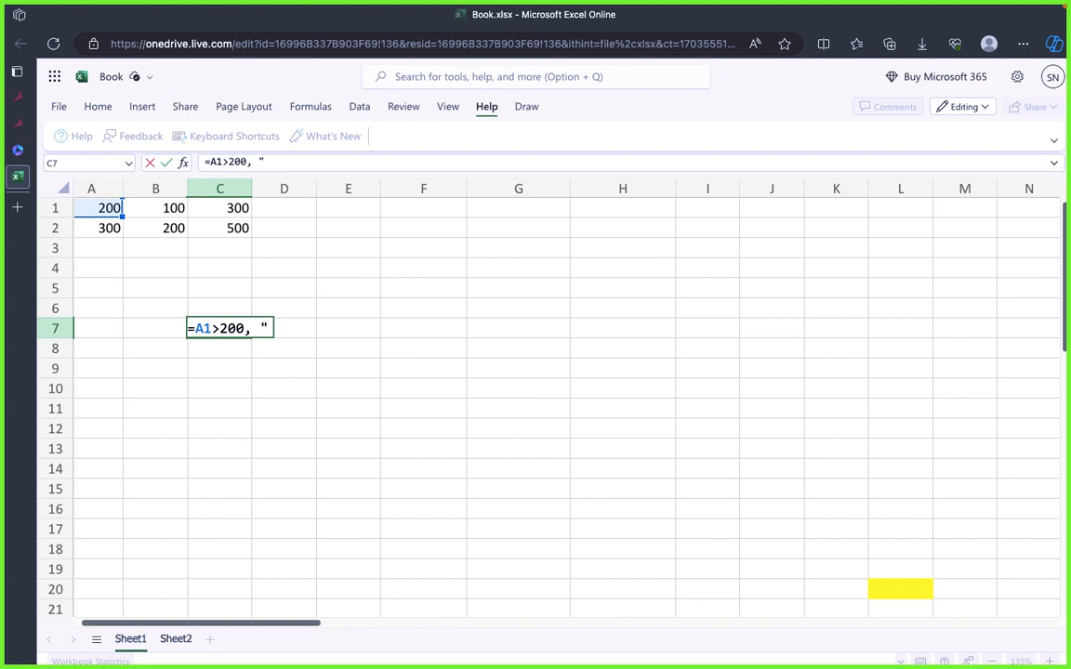
type("\"Greater")
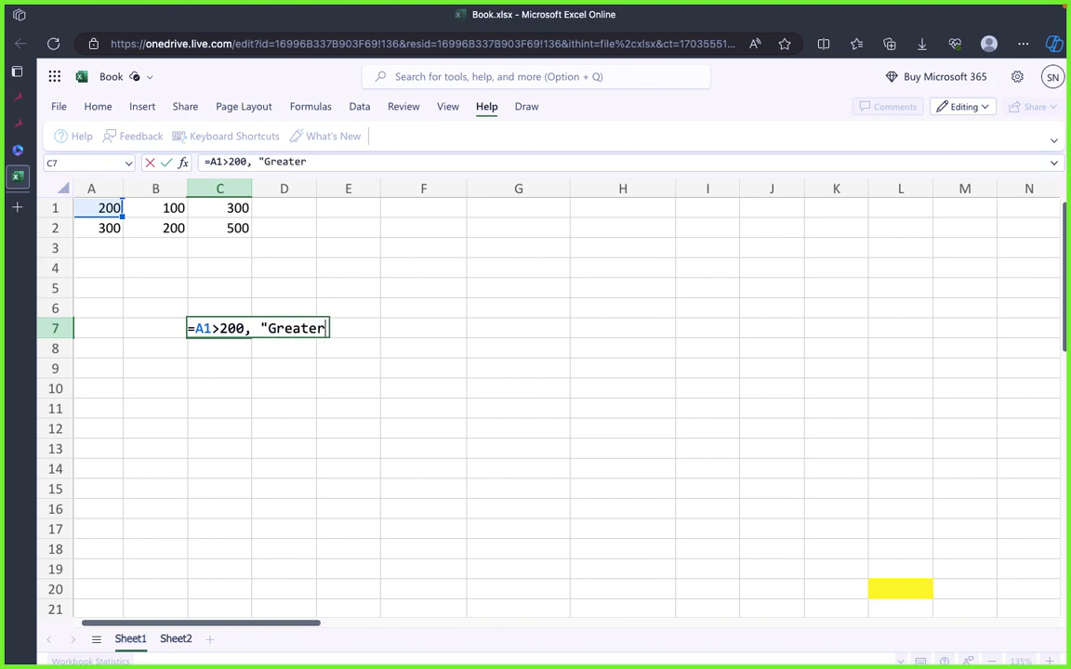
type(" Than")
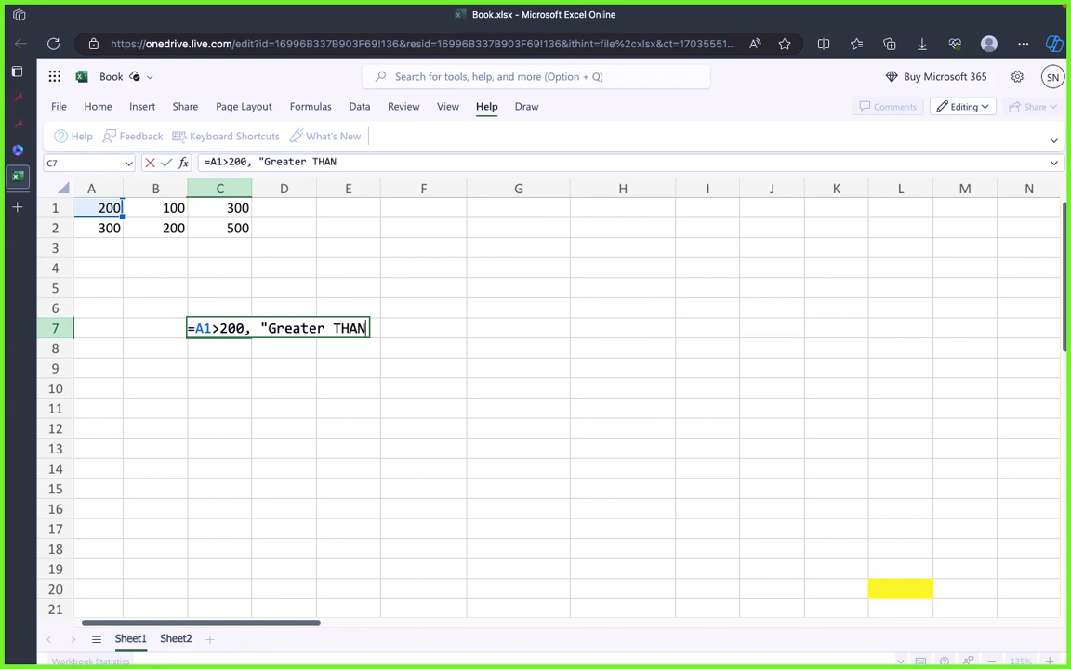
type(" 200")
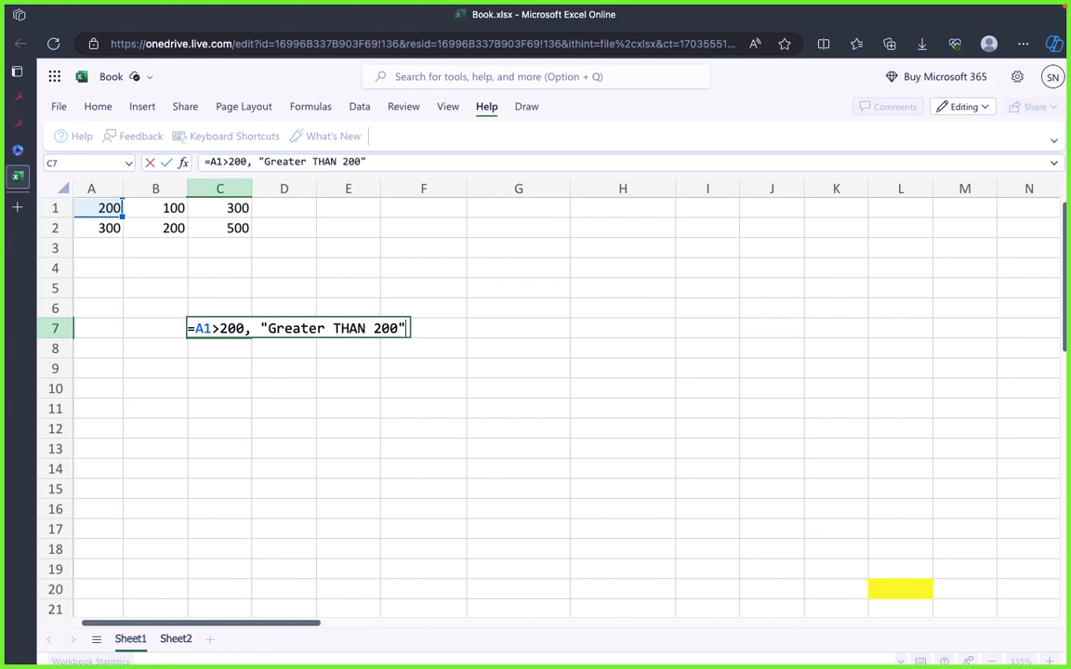
key("Return")
left_click(313, 429)
left_click(267, 313)
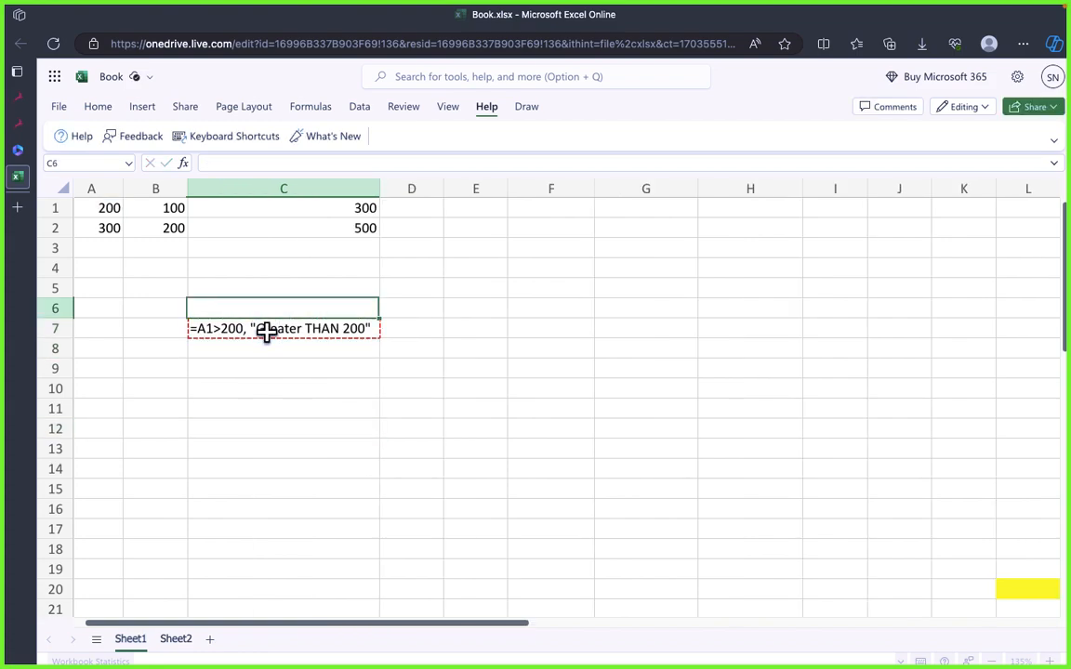
Step: Recheck the syntax example in draw.io and try adding "Not Greater THAN 200" as the second outcome in C7's formula
left_click(267, 332)
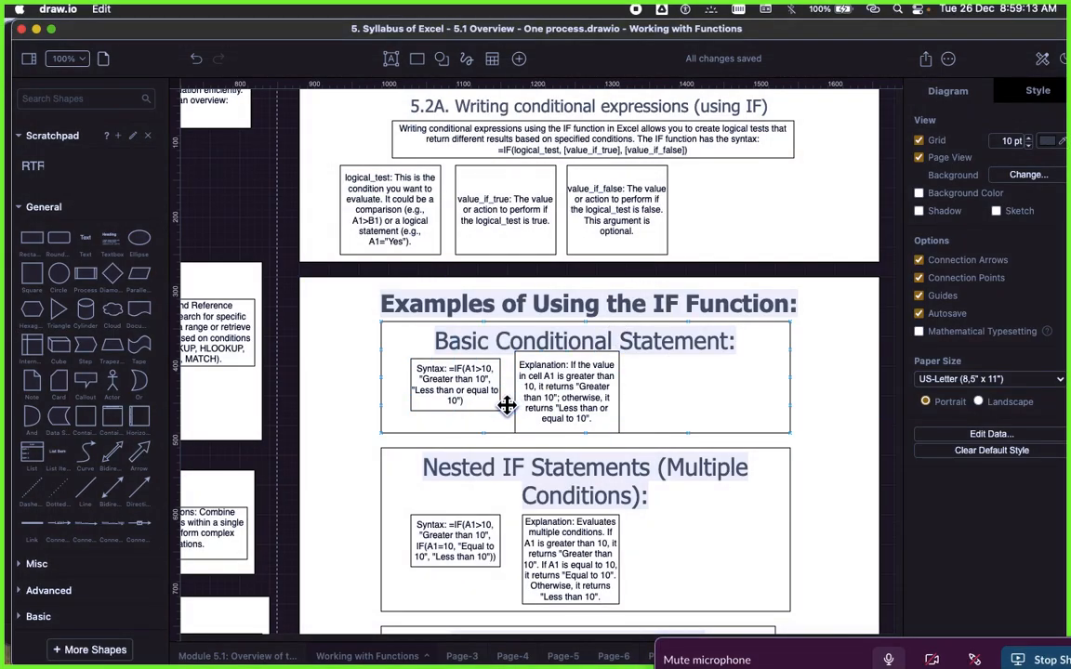
left_click(488, 408)
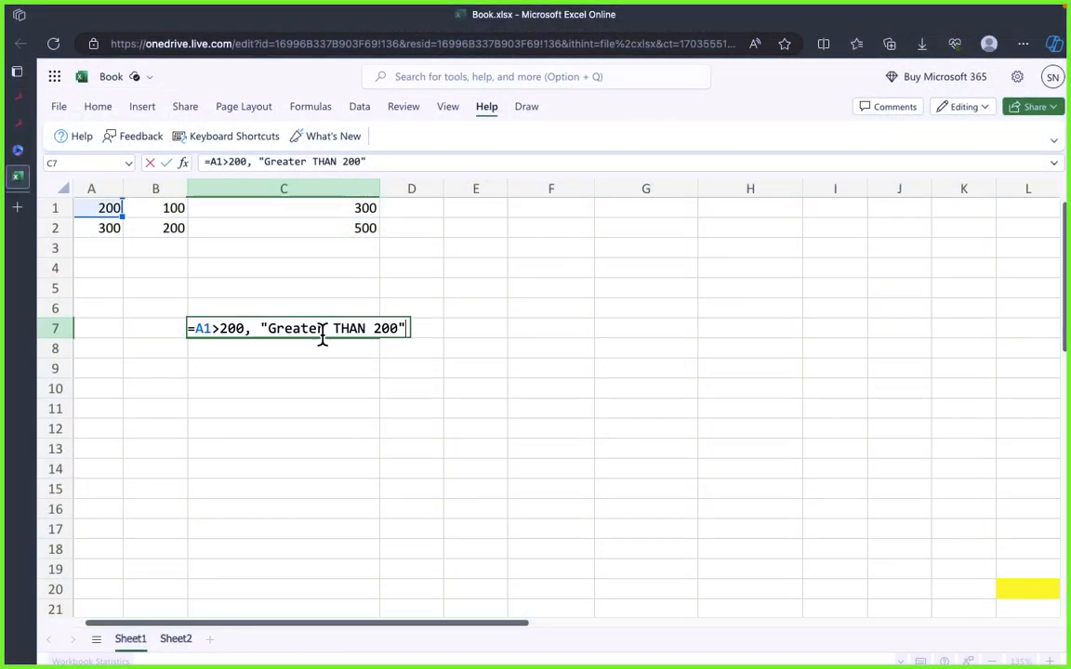
key("Left")
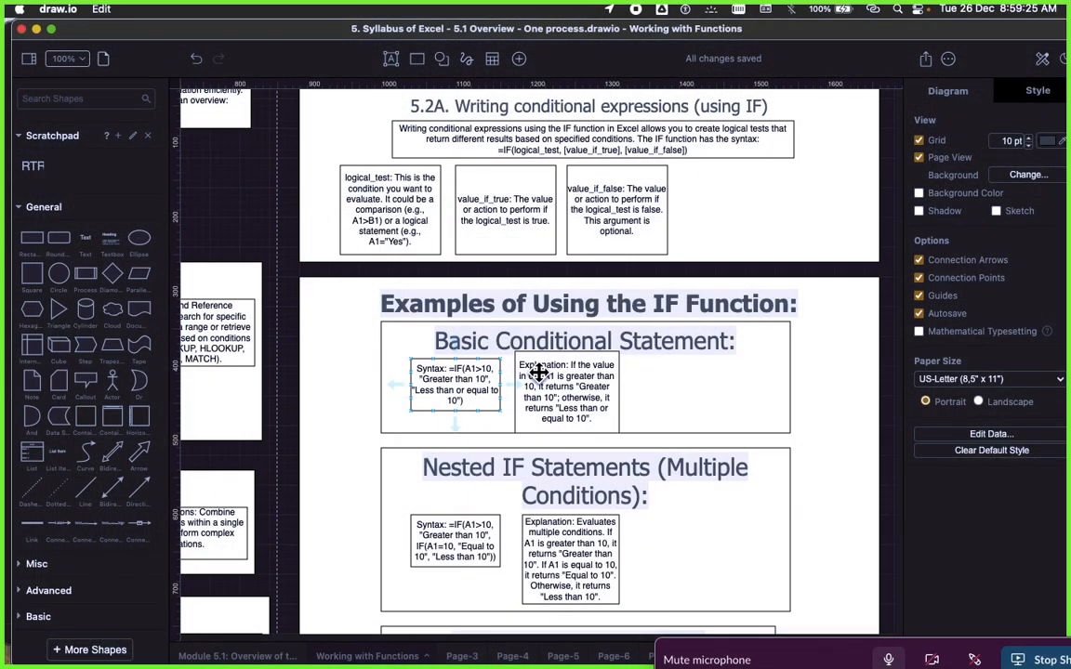
left_click(487, 399)
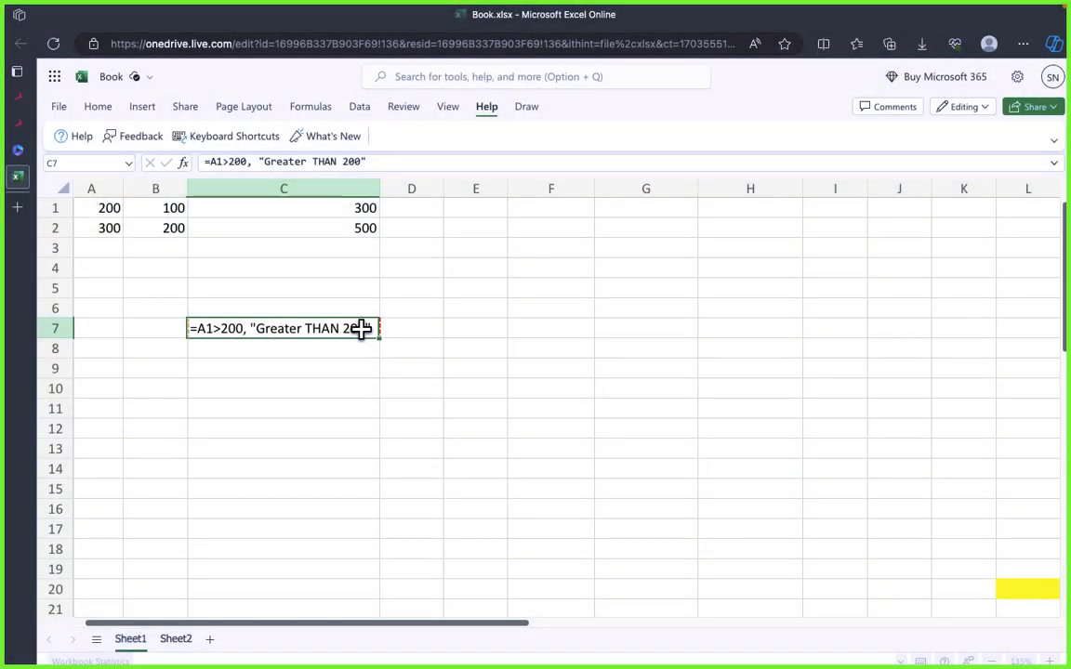
triple_click(362, 330)
key("Right")
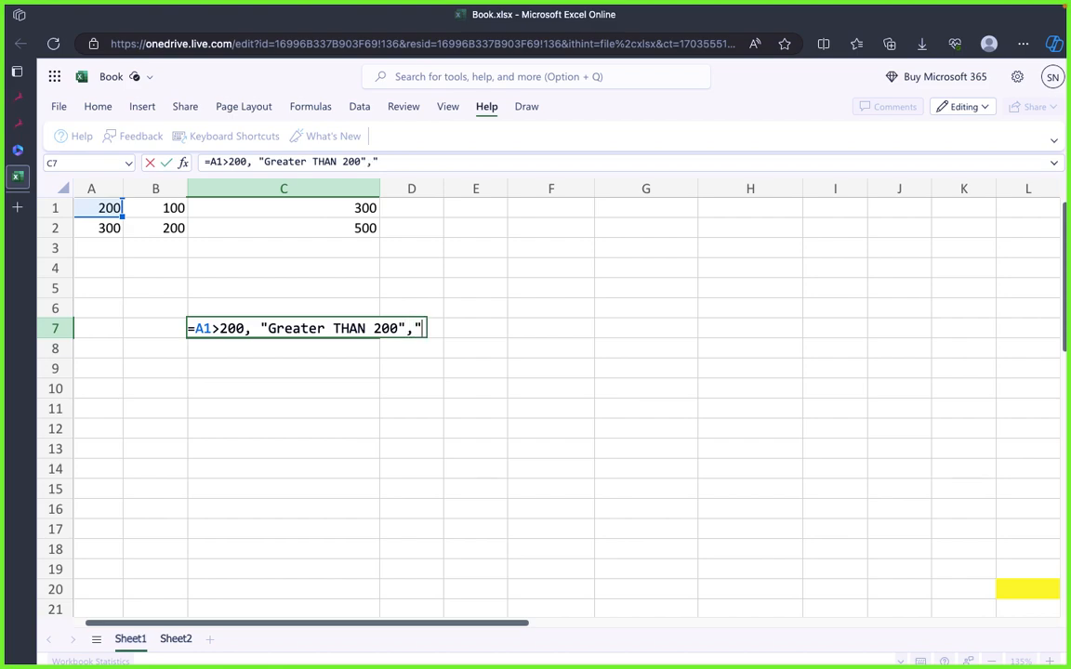
type(",\"Not Greater THAN 200\"")
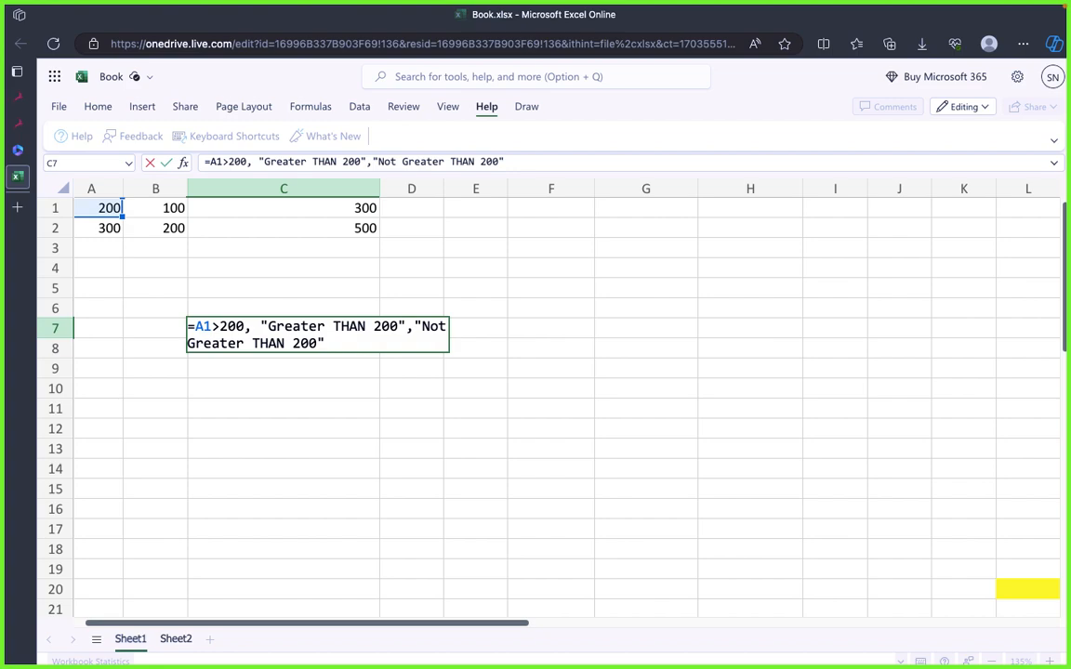
key("Return")
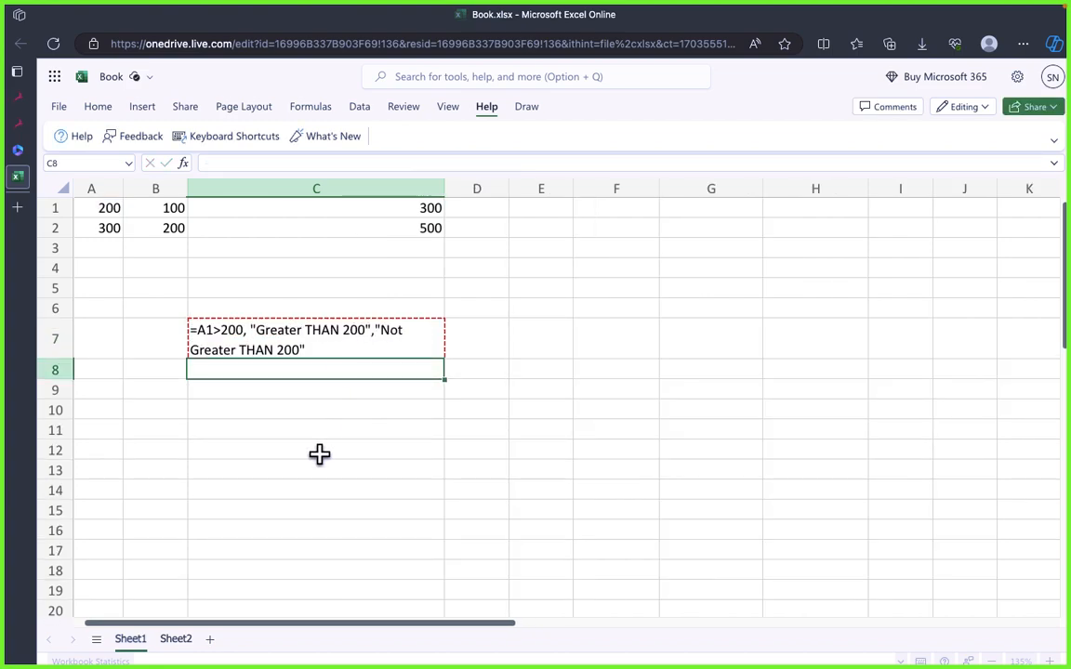
Step: Review C7's formula against the basic IF syntax box in draw.io, and clear cell C7 in Excel
left_click(318, 453)
left_click(277, 346)
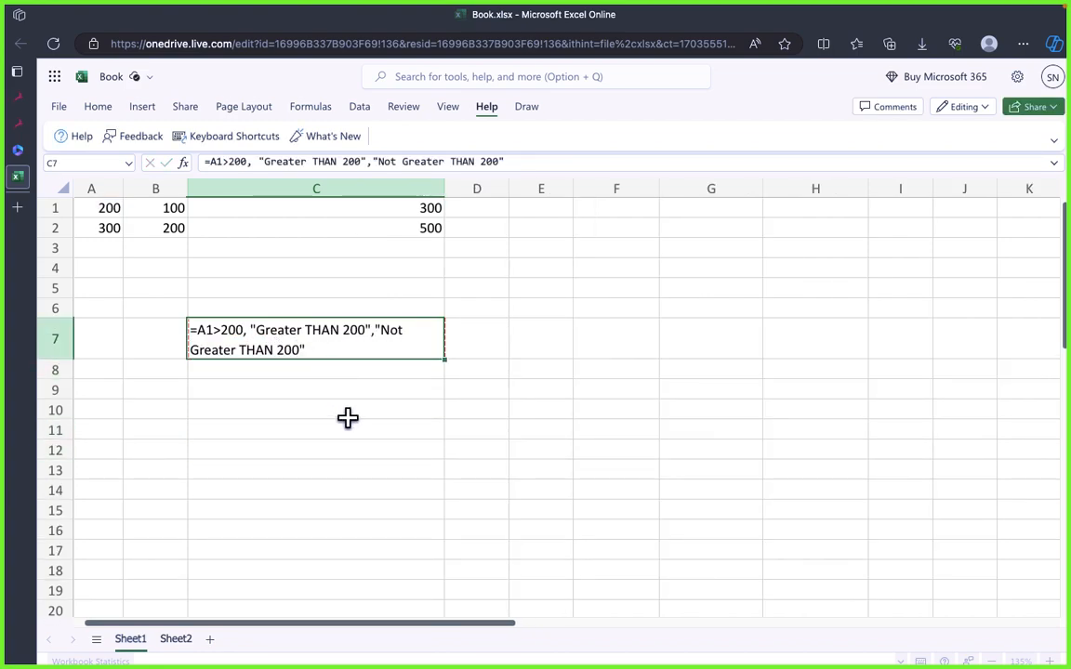
double_click(328, 344)
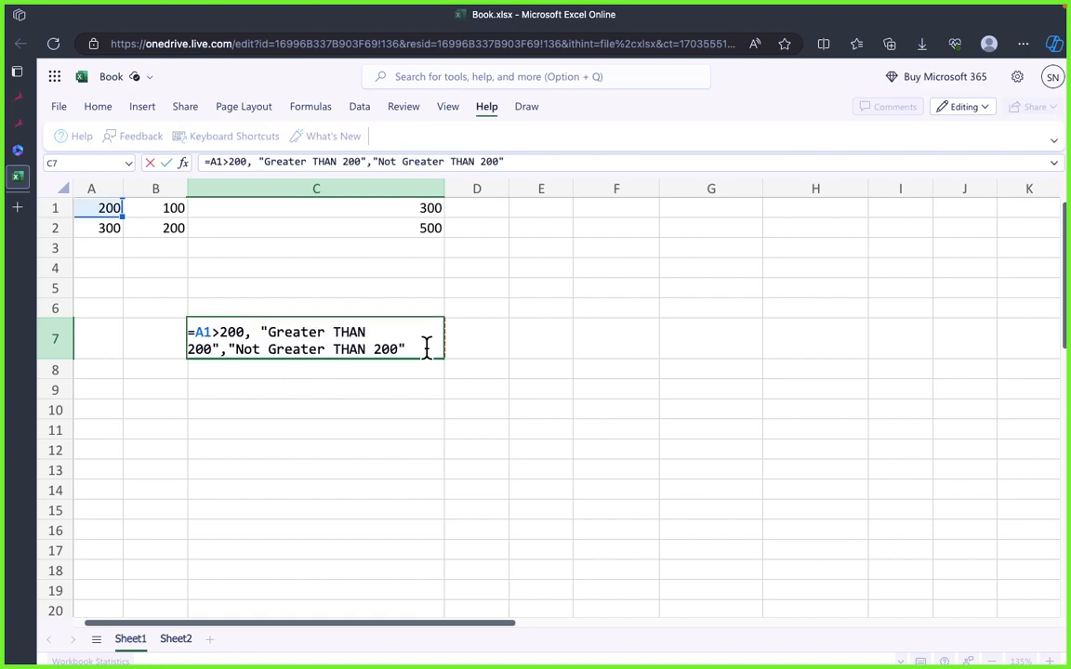
left_click(367, 410)
left_click(348, 349)
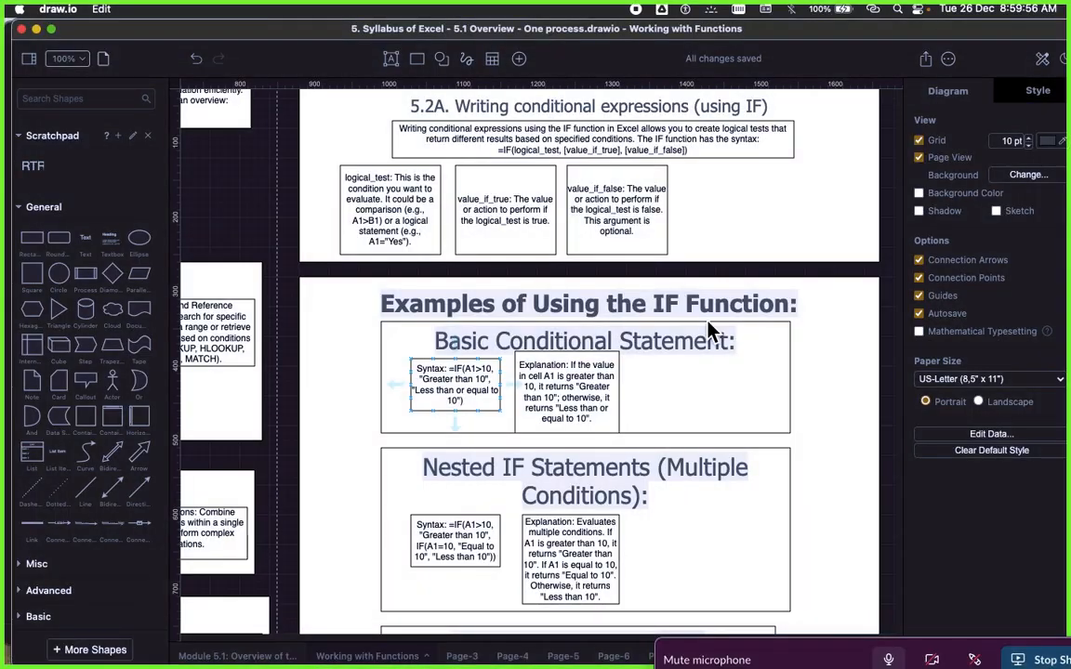
left_click(464, 386)
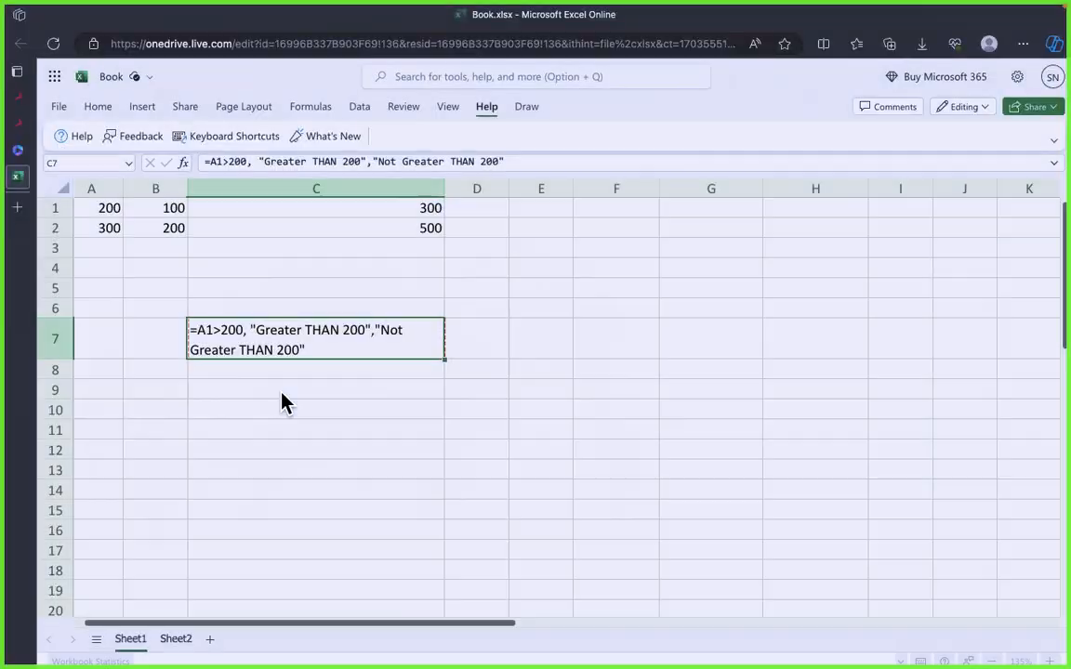
left_click(286, 385)
left_click(263, 340)
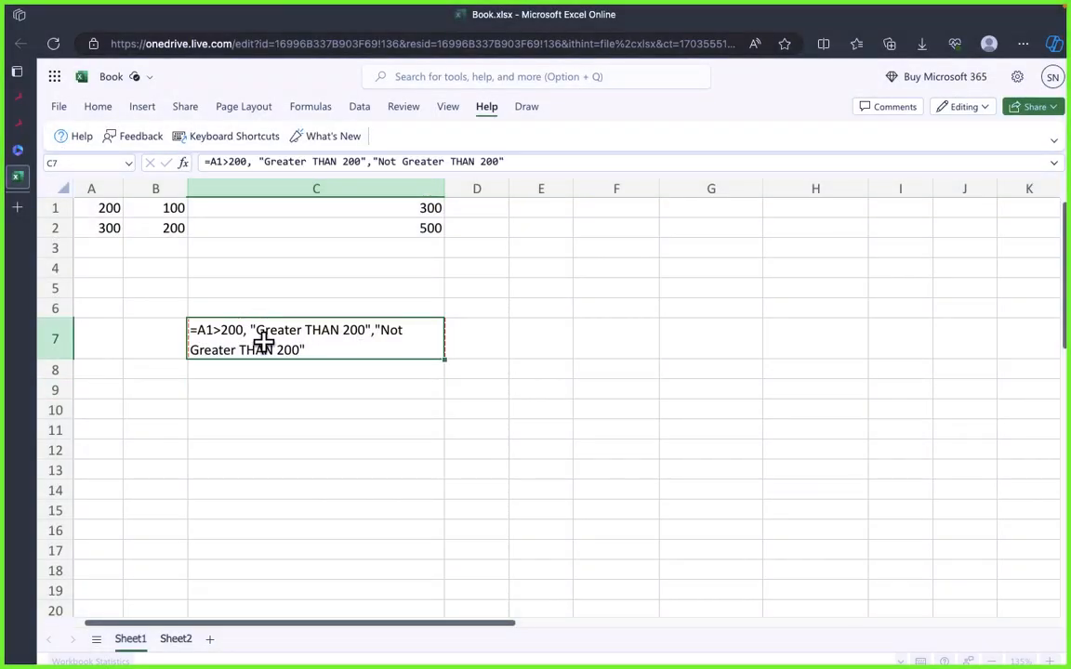
key("Delete")
left_click(334, 427)
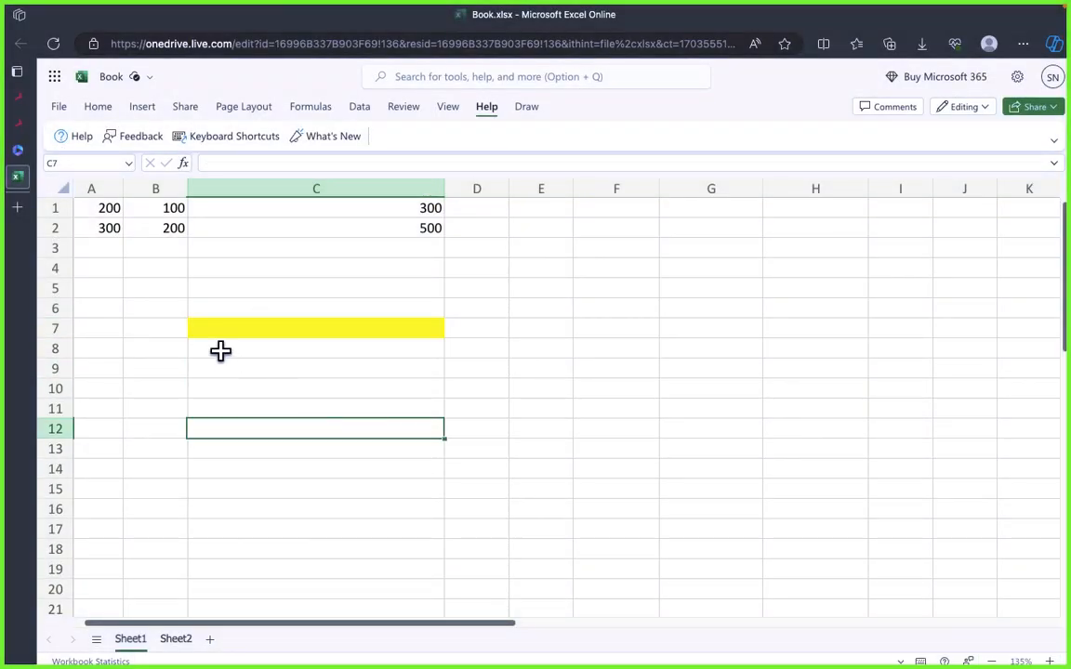
Step: Try entering the formula =A1>10"True" in cell B4
left_click(126, 269)
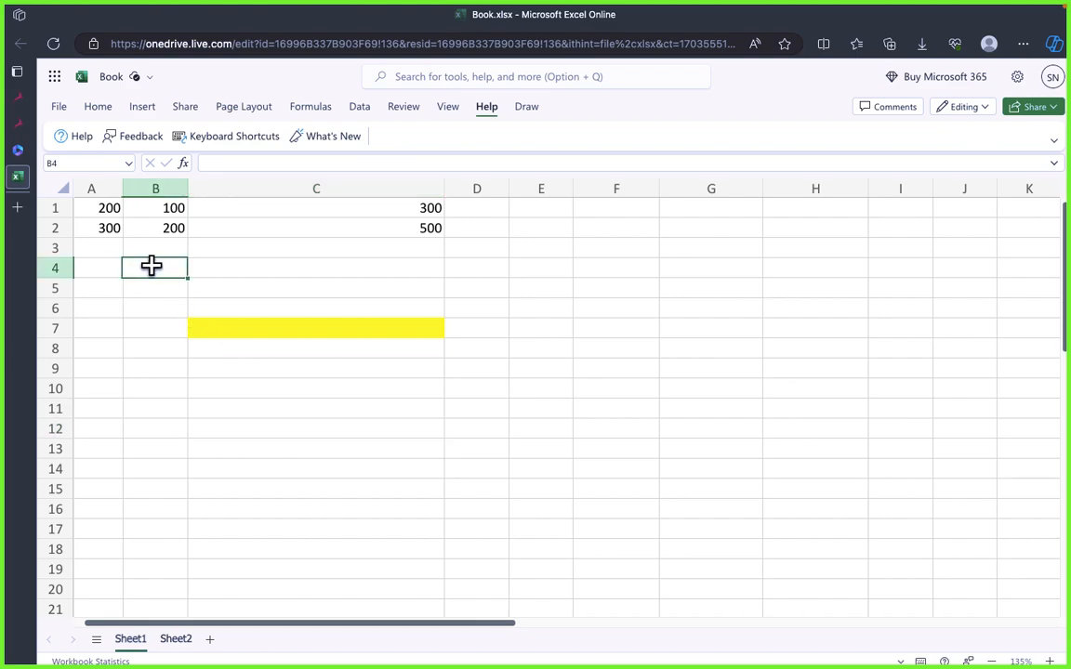
type("=")
left_click(93, 207)
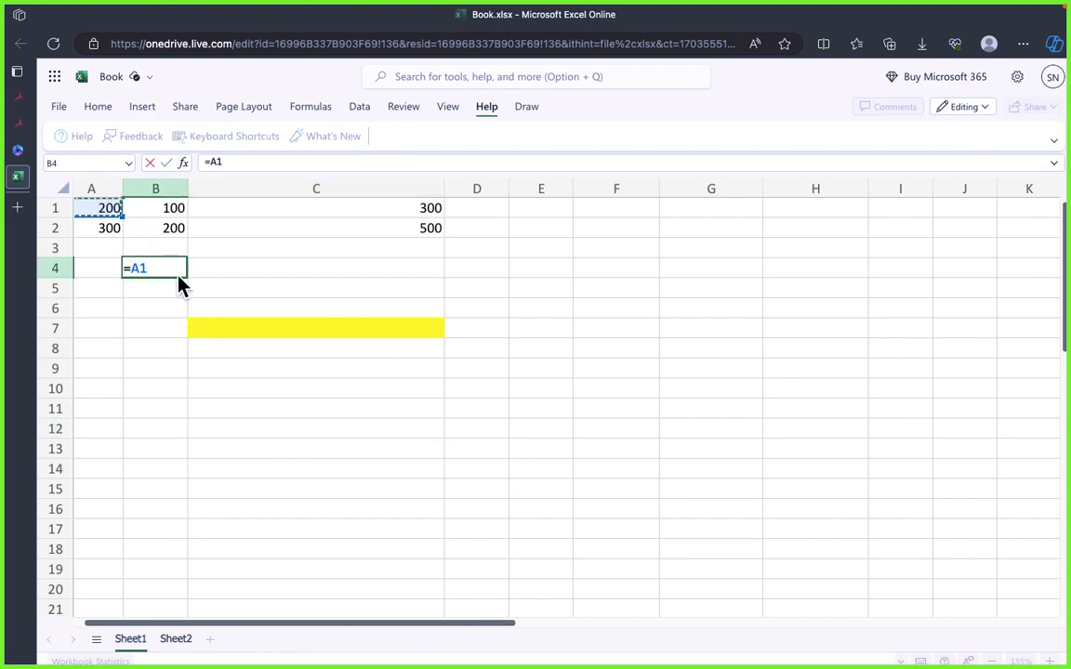
type(">10\"True")
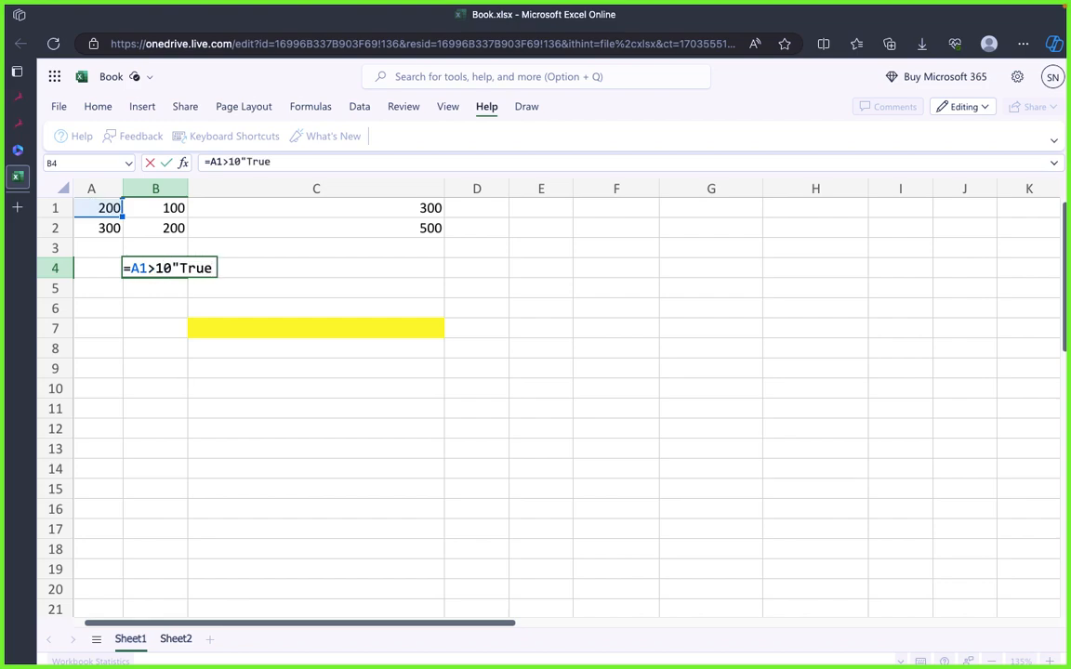
type("\"")
key("Return")
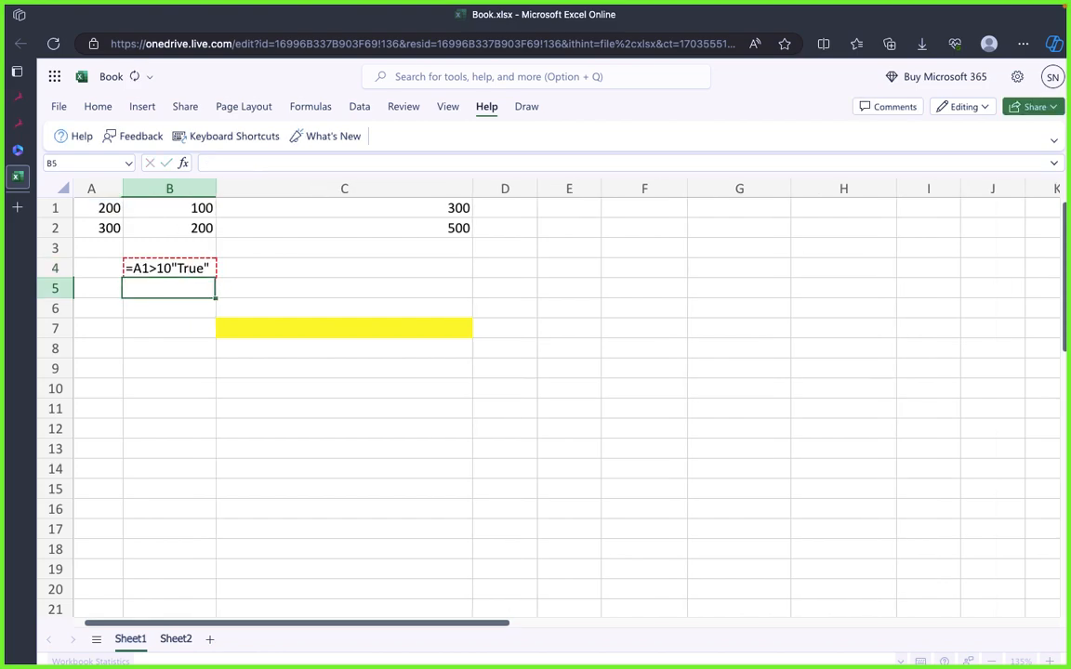
Step: Try separating the condition and the text in B4's formula with a comma, as =A1>10,"True"
left_click(165, 332)
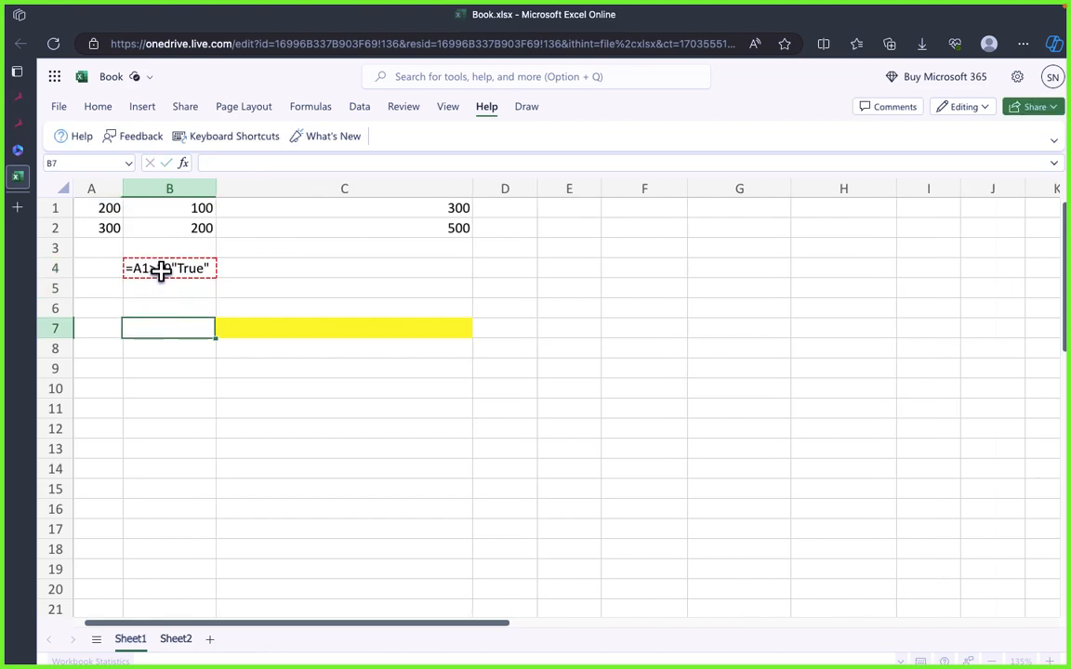
left_click(162, 269)
double_click(162, 268)
left_click(188, 269)
left_click(170, 266)
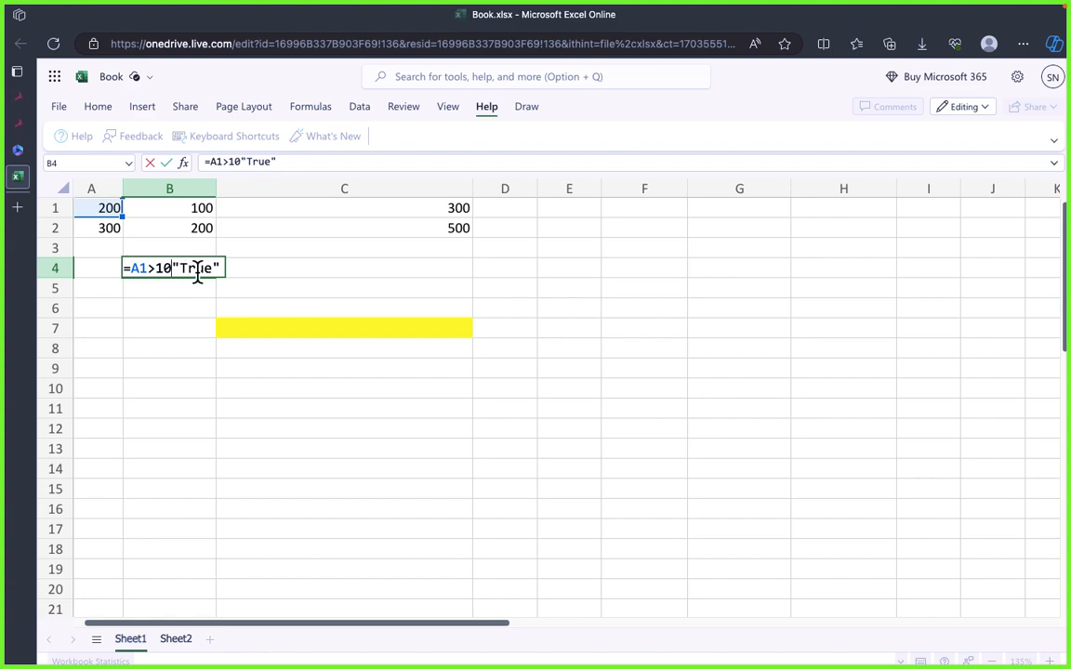
key("BackSpace")
type(",")
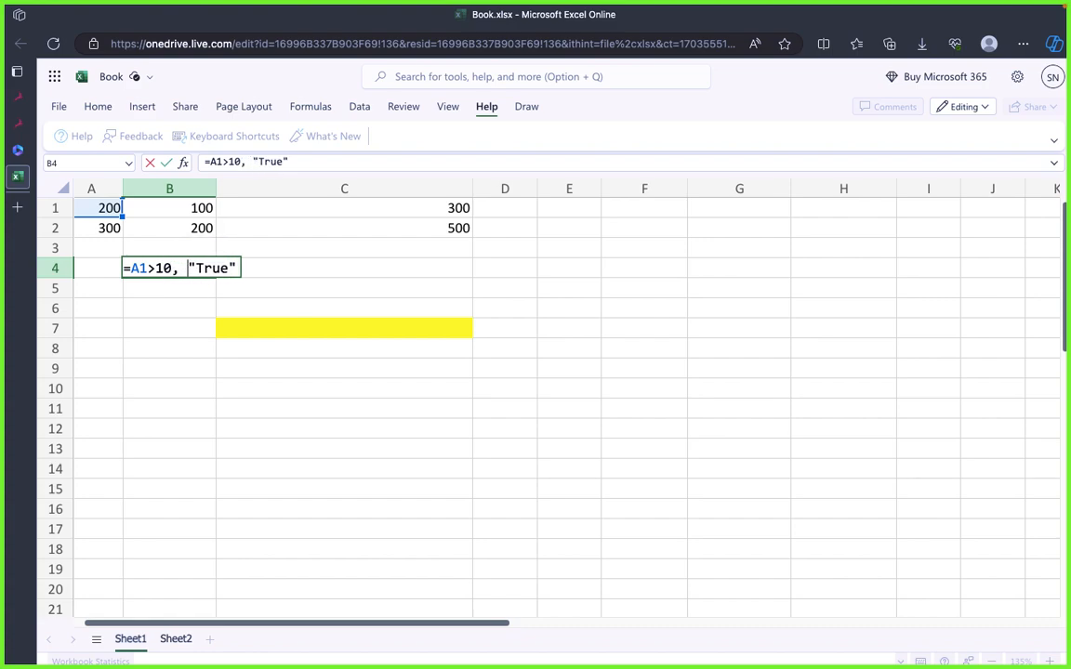
key("BackSpace")
key("Return")
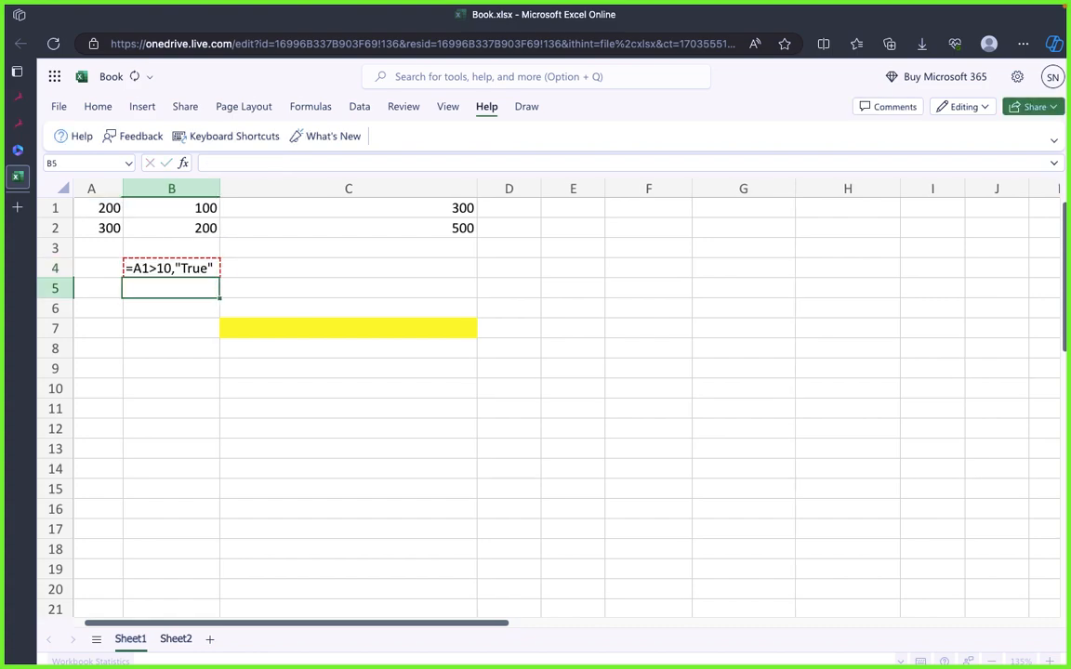
Step: Strip the text argument from B4's formula, reducing it to =A1>10
left_click(192, 342)
double_click(181, 270)
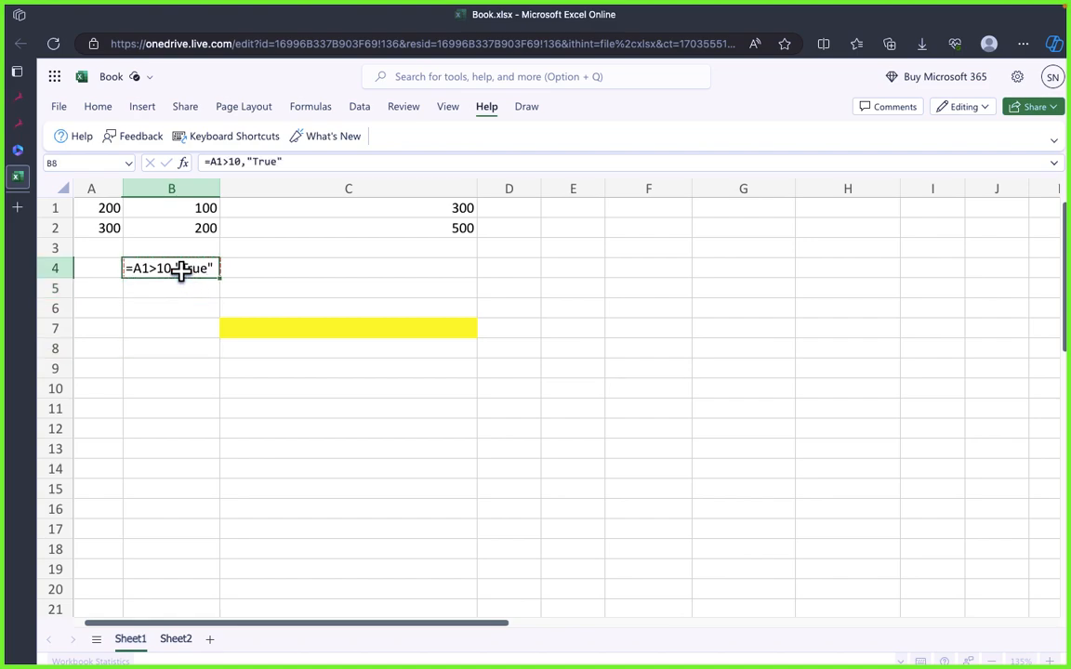
left_click_drag(187, 268, 212, 267)
key("BackSpace")
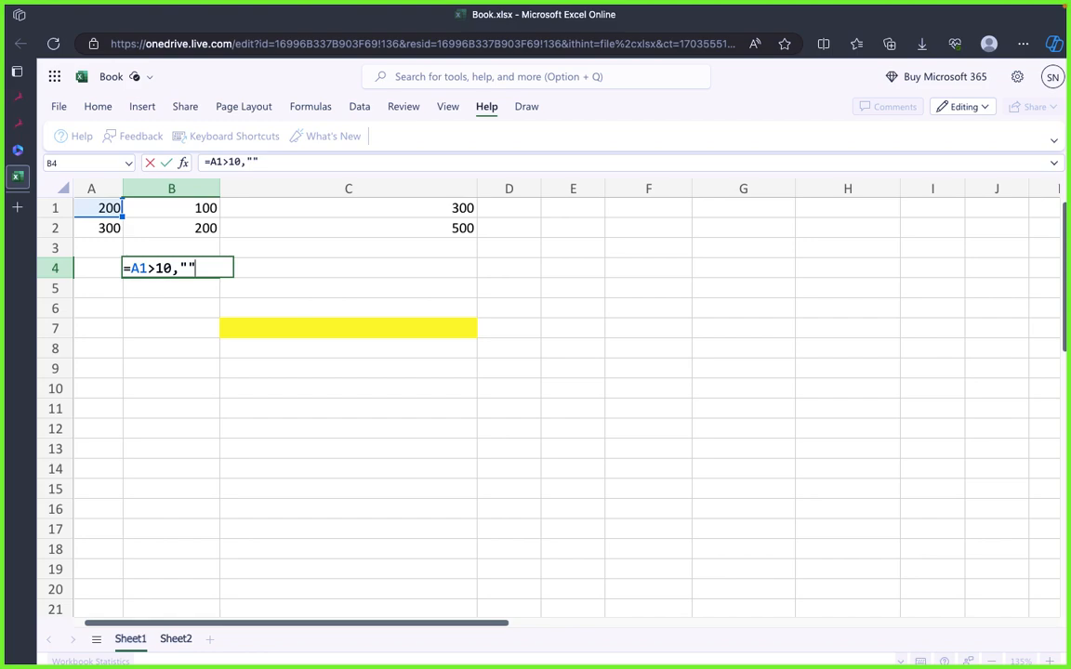
key("Return")
key("Return")
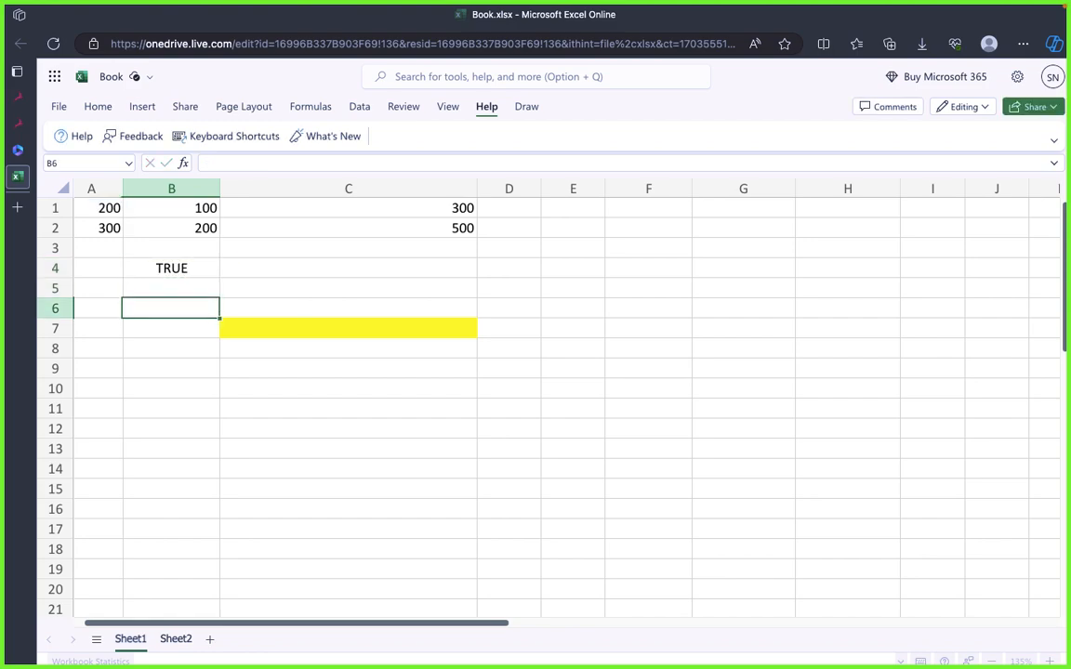
Step: Change the comparison formula in cell B4 to =A1>200
left_click(168, 280)
double_click(172, 269)
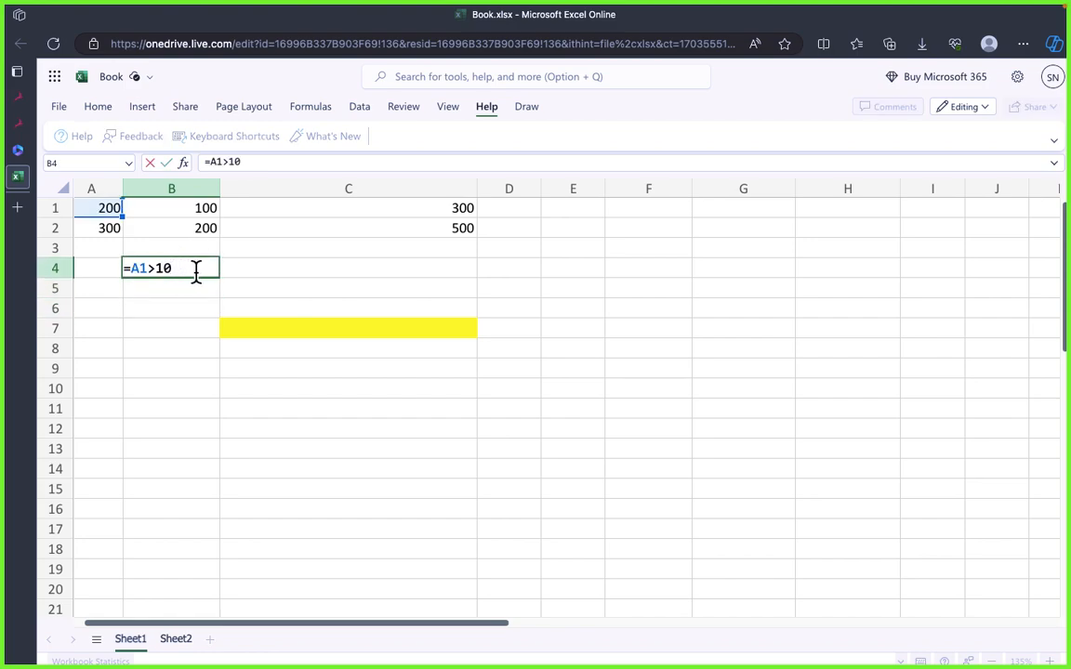
key("BackSpace")
key("BackSpace")
key("Return")
left_click(161, 324)
left_click(177, 292)
left_click(307, 328)
left_click(344, 410)
left_click(303, 342)
left_click(314, 325)
left_click(323, 369)
left_click(289, 309)
left_click(318, 330)
left_click(335, 409)
Step: Clear the test formula from cell B4
left_click(176, 269)
key("Delete")
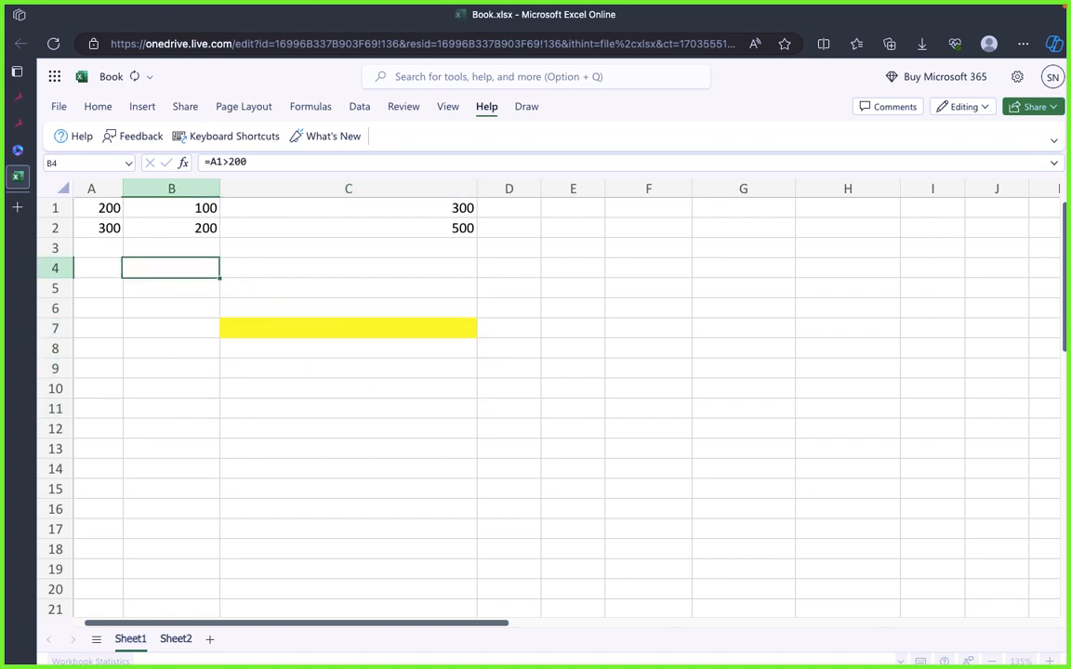
left_click(307, 346)
left_click(266, 284)
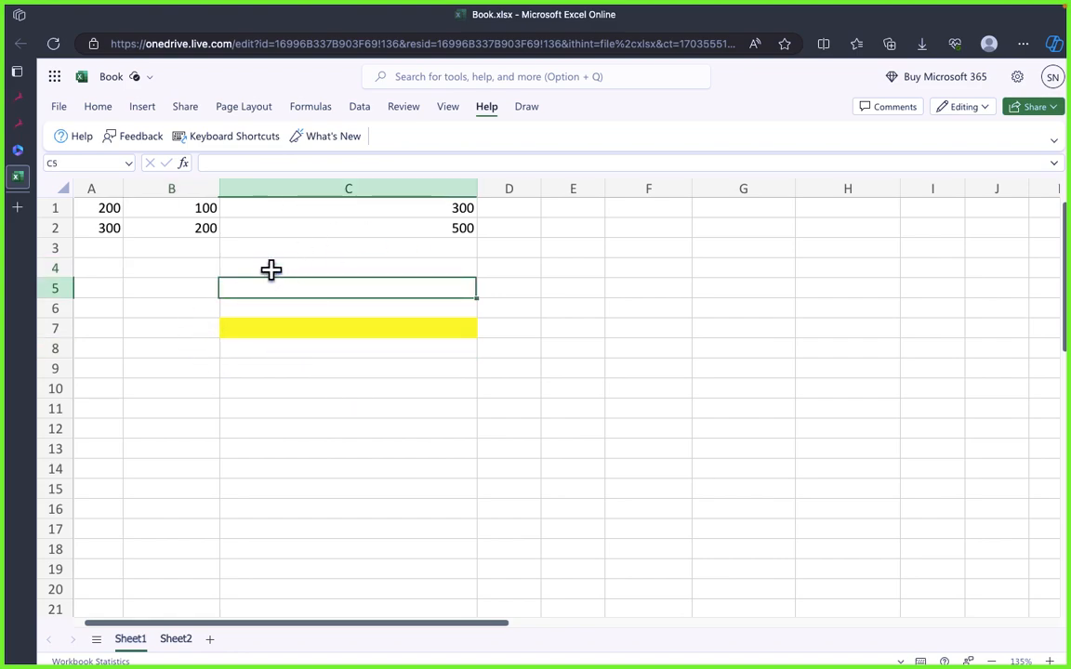
left_click(288, 388)
left_click(287, 267)
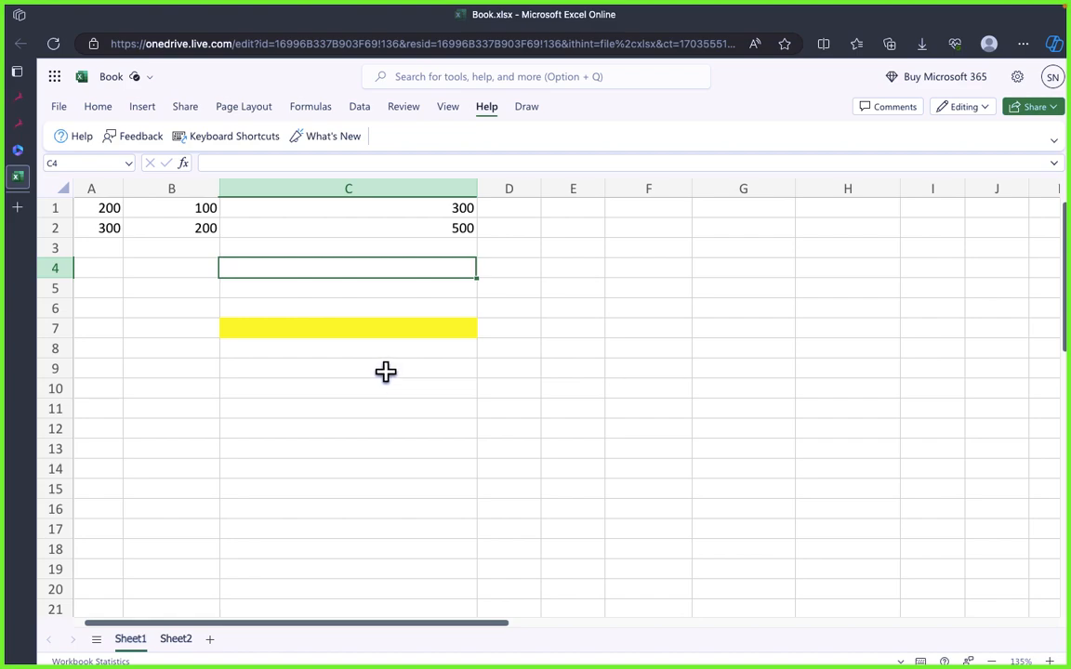
left_click(526, 351)
left_click(437, 232)
left_click(546, 330)
left_click(444, 282)
left_click(522, 286)
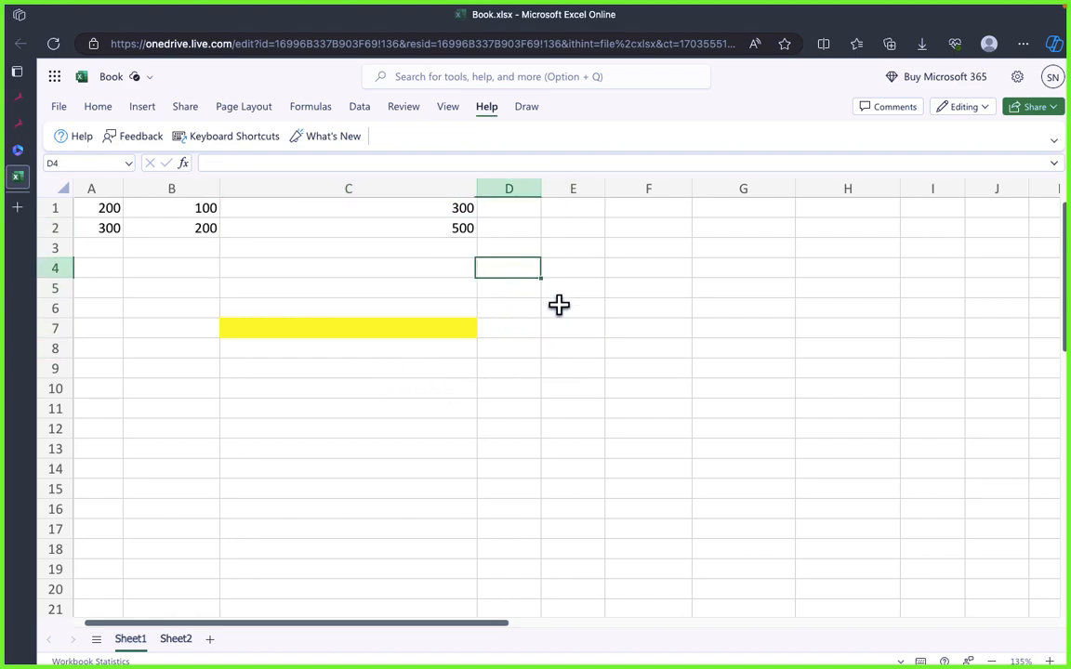
Step: Enter the value 1000 in cell E5
left_click(565, 311)
left_click(575, 288)
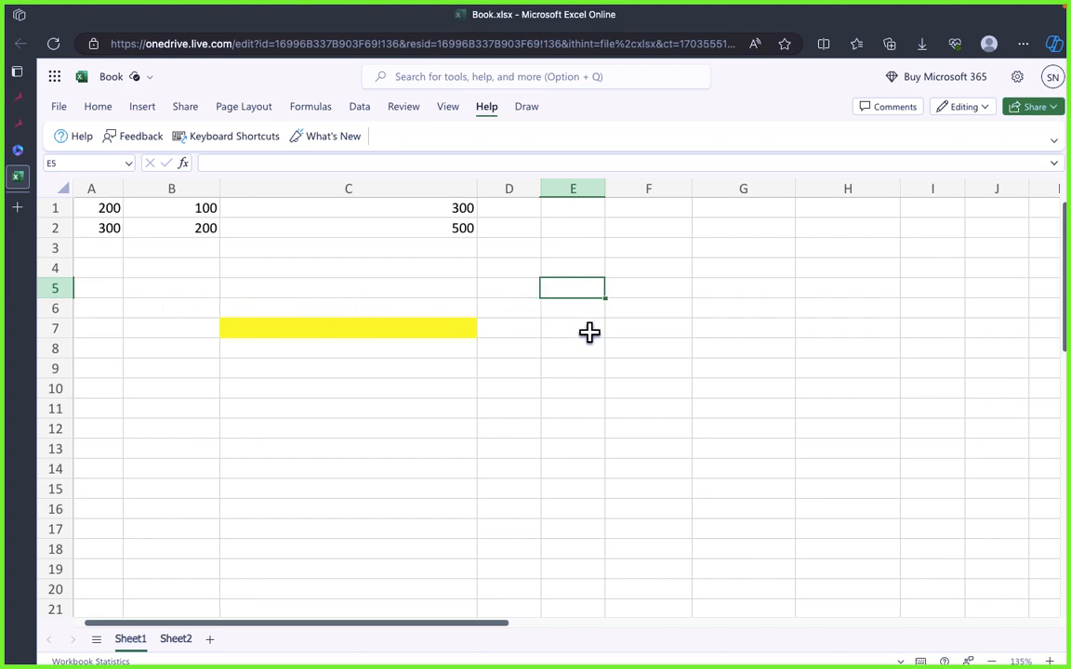
type("1000")
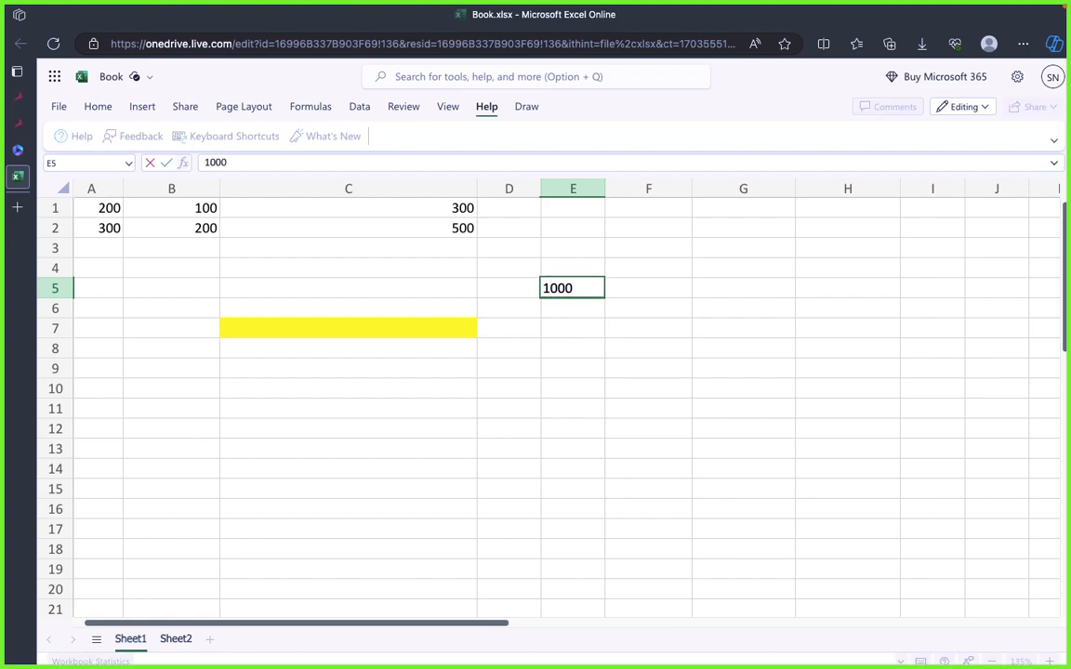
key("Return")
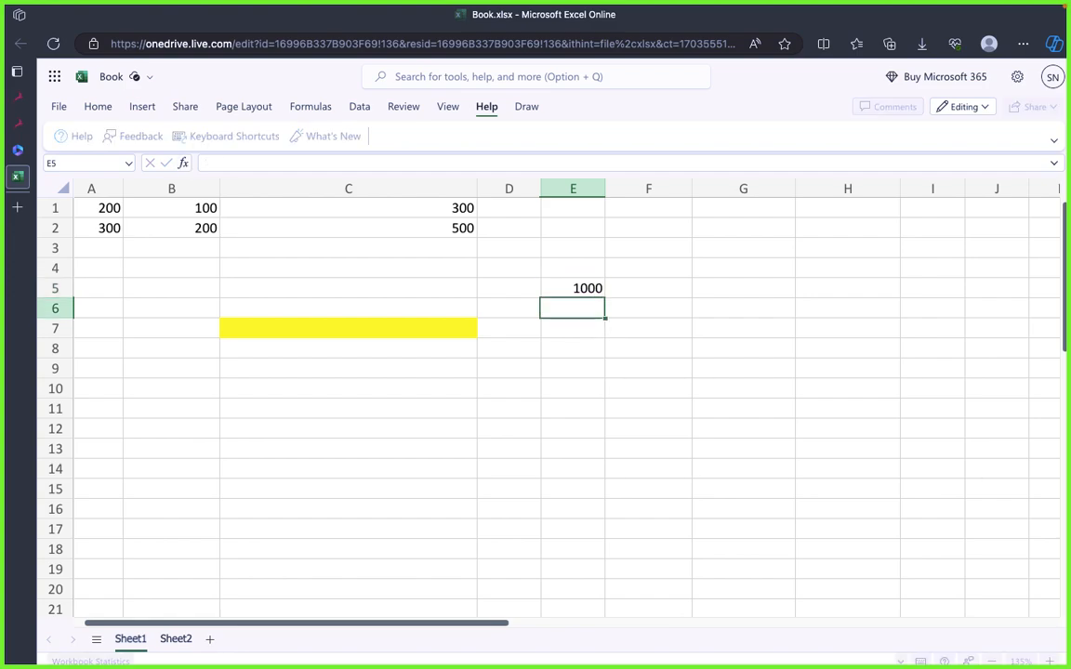
key("Up")
key("Right")
key("Right")
key("Right")
key("Down")
key("Down")
key("Up")
key("Up")
left_click(585, 346)
Step: Fill cell H5 with yellow to mark it as the formula cell
left_click(823, 283)
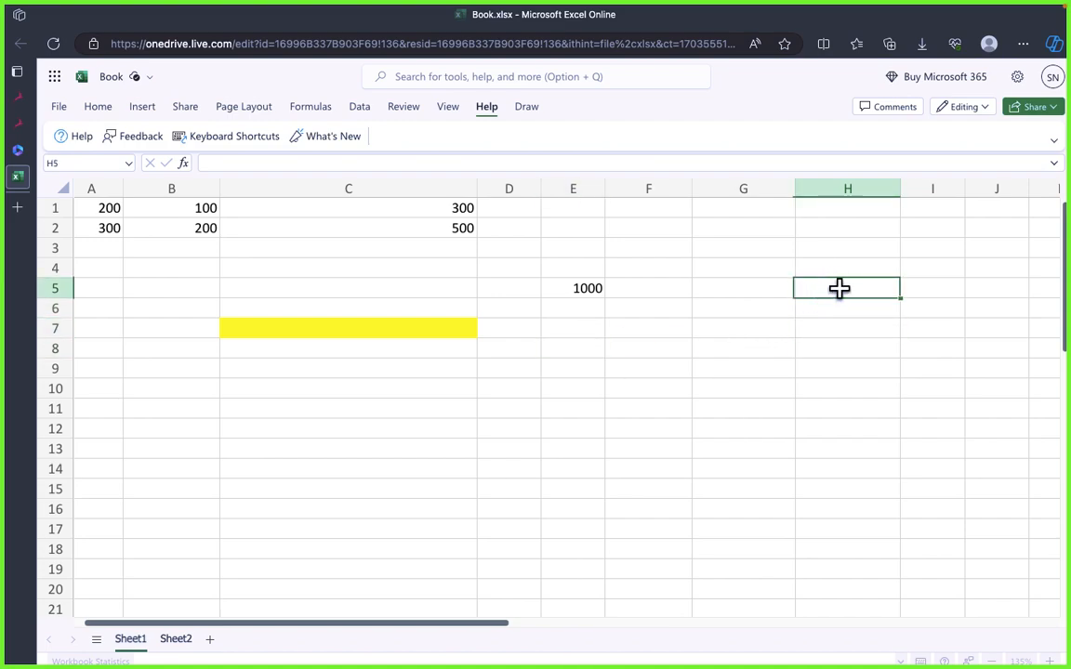
left_click(104, 109)
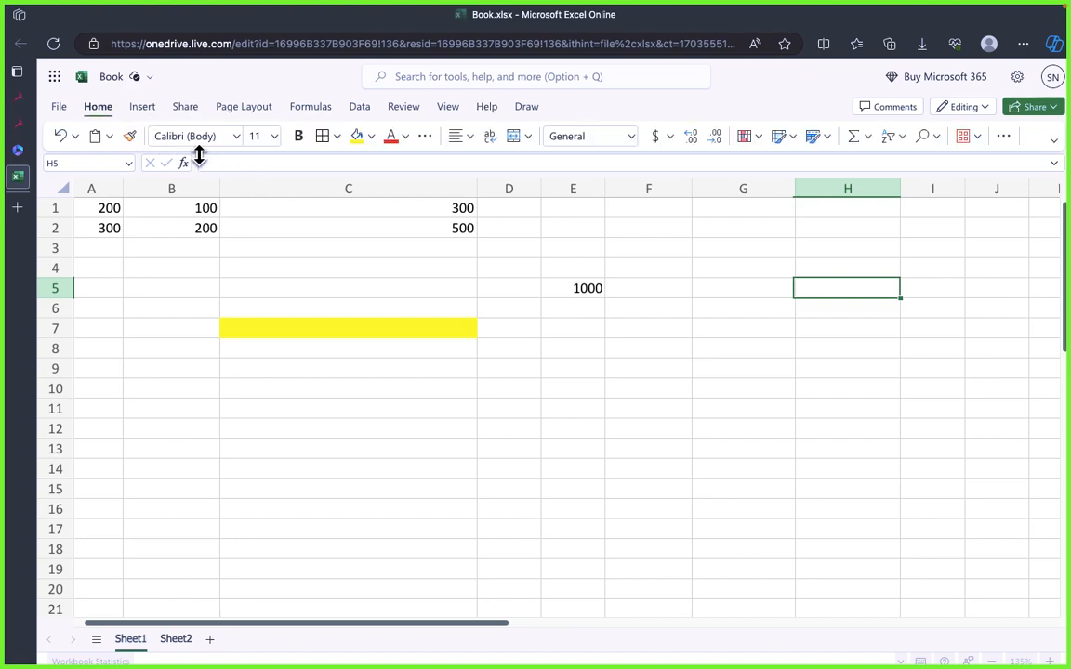
left_click(359, 140)
left_click(756, 333)
left_click(813, 285)
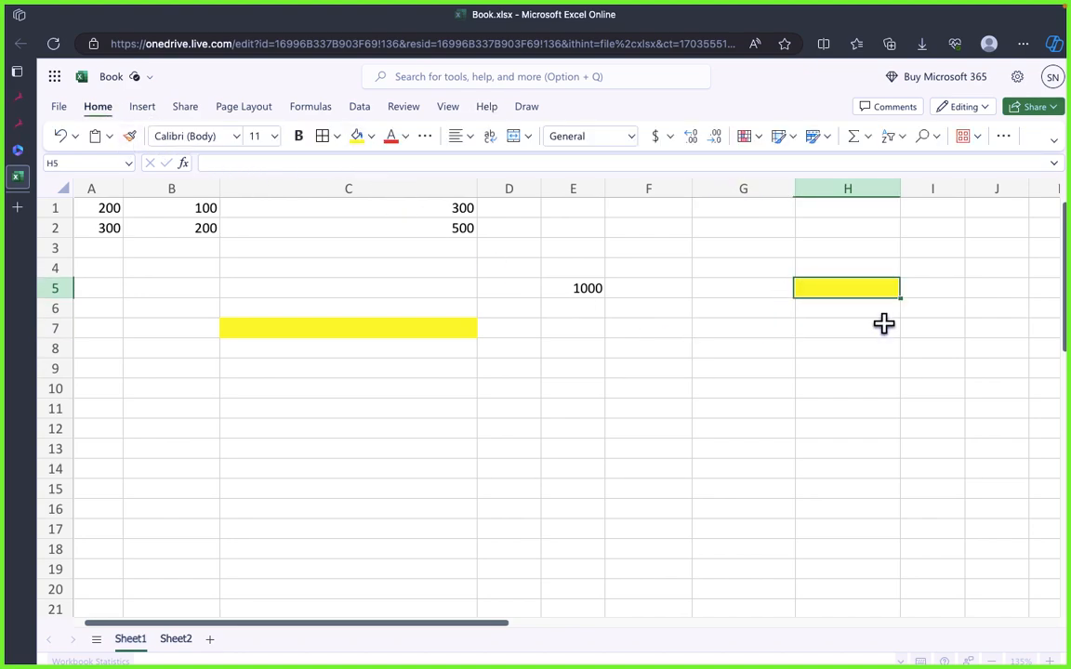
left_click(600, 409)
left_click(489, 289)
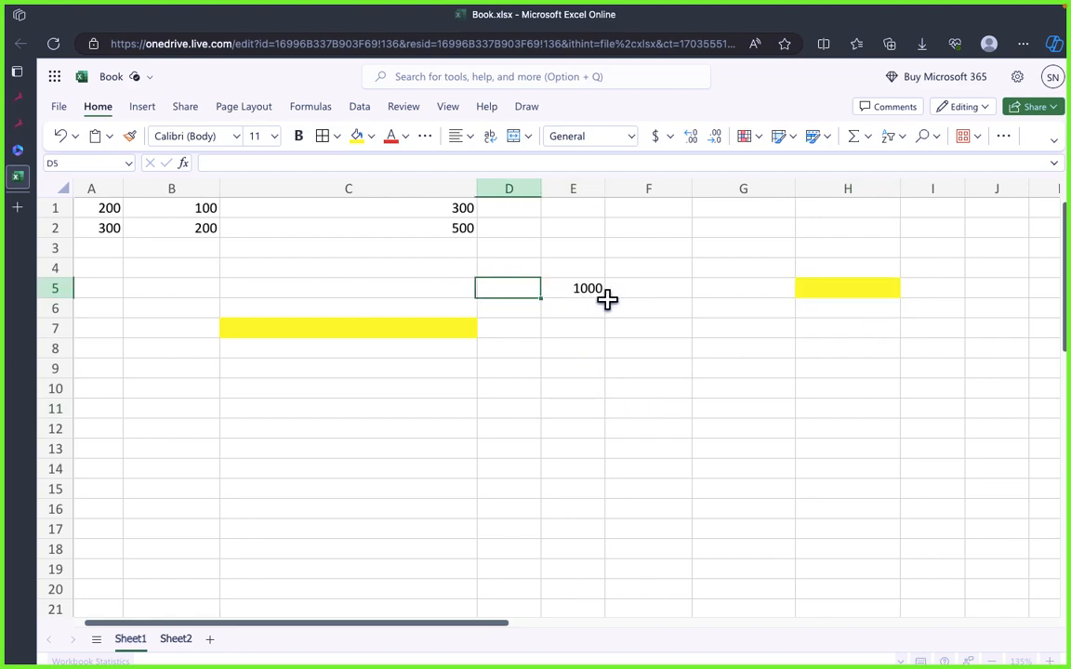
left_click(571, 326)
left_click(575, 307)
left_click(583, 291)
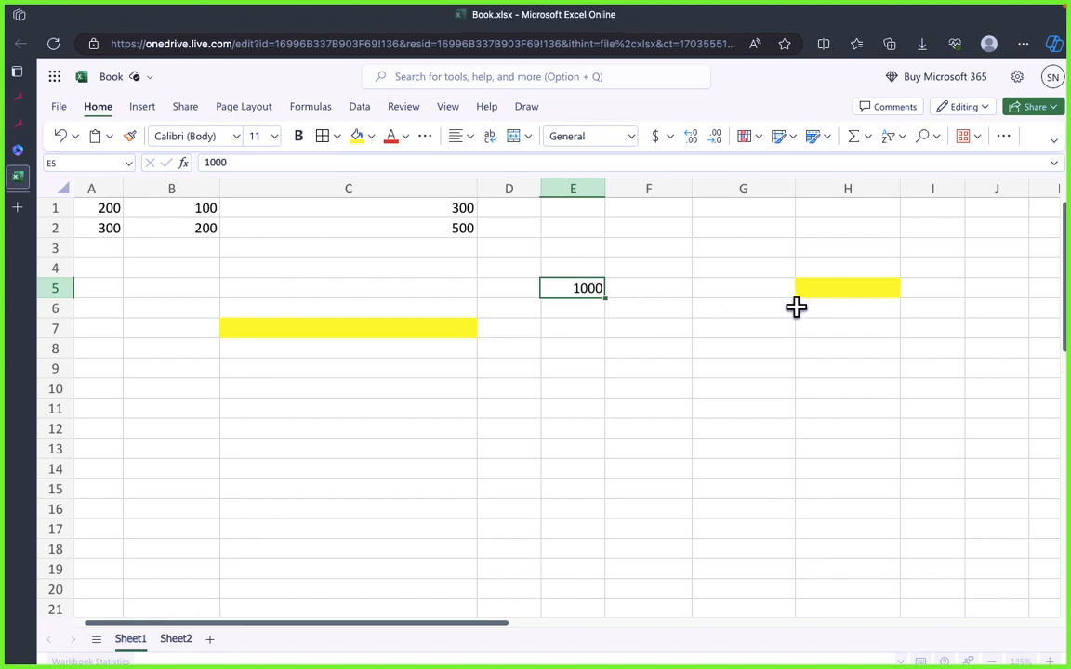
left_click(832, 287)
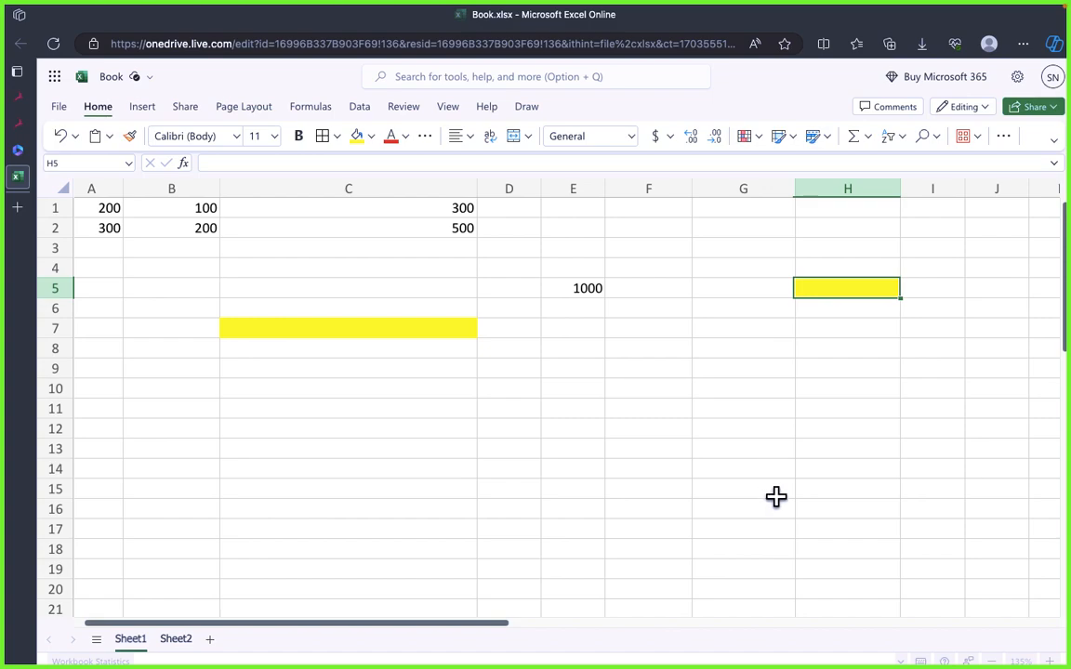
left_click(669, 520)
Step: Consult the basic IF syntax in draw.io and enter =if(E5>1000 in Excel's yellow cell H5
left_click(839, 290)
type("=")
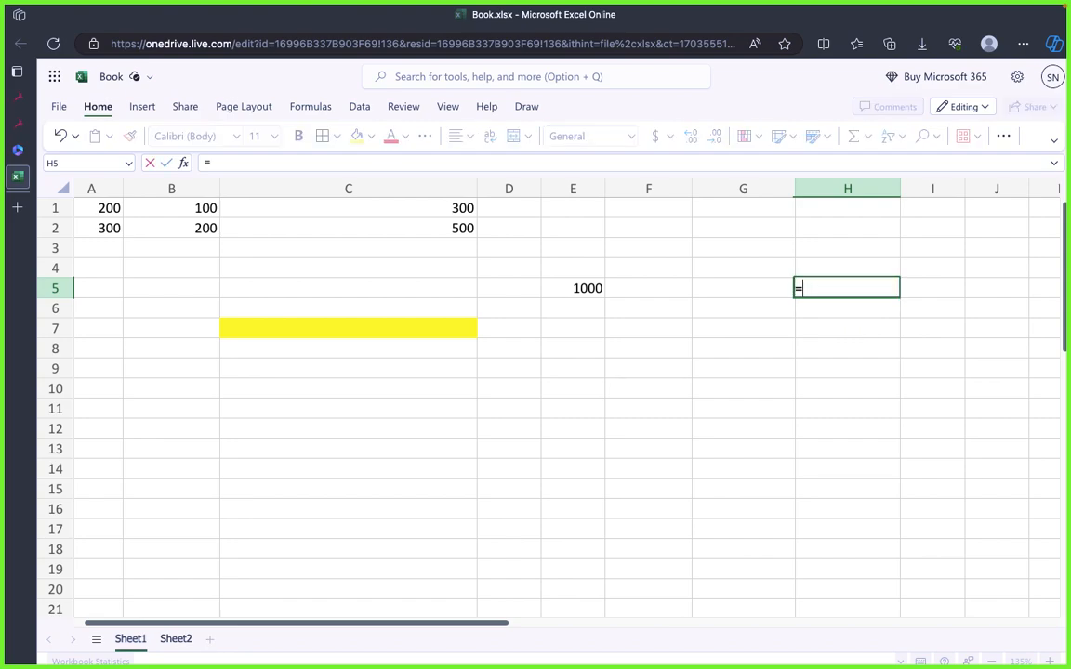
type("if")
key("BackSpace")
key("BackSpace")
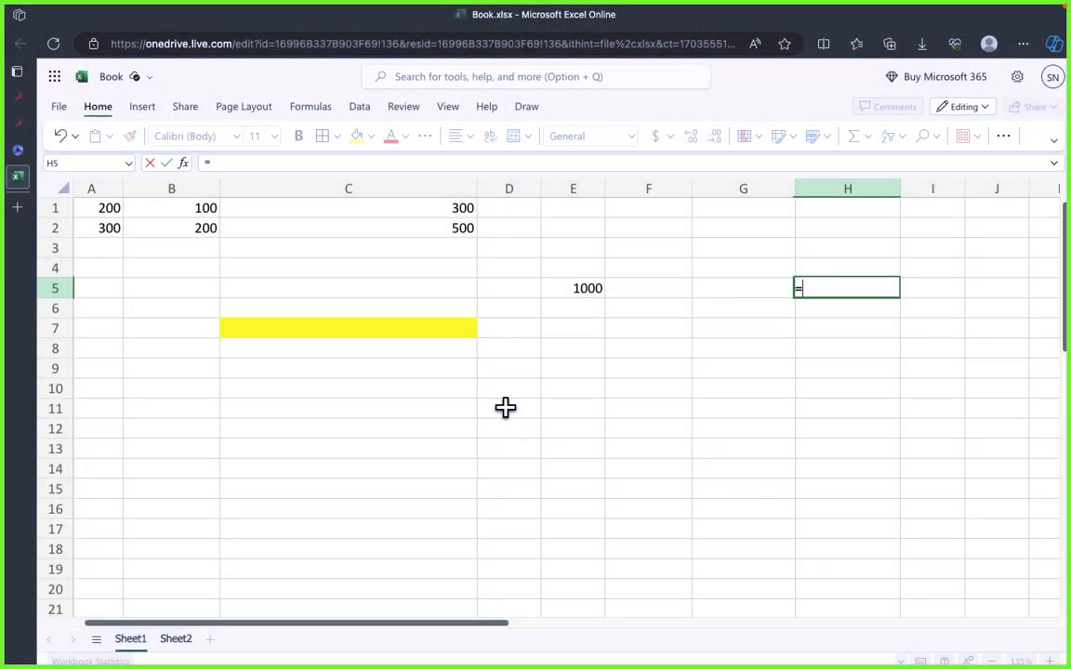
type("if")
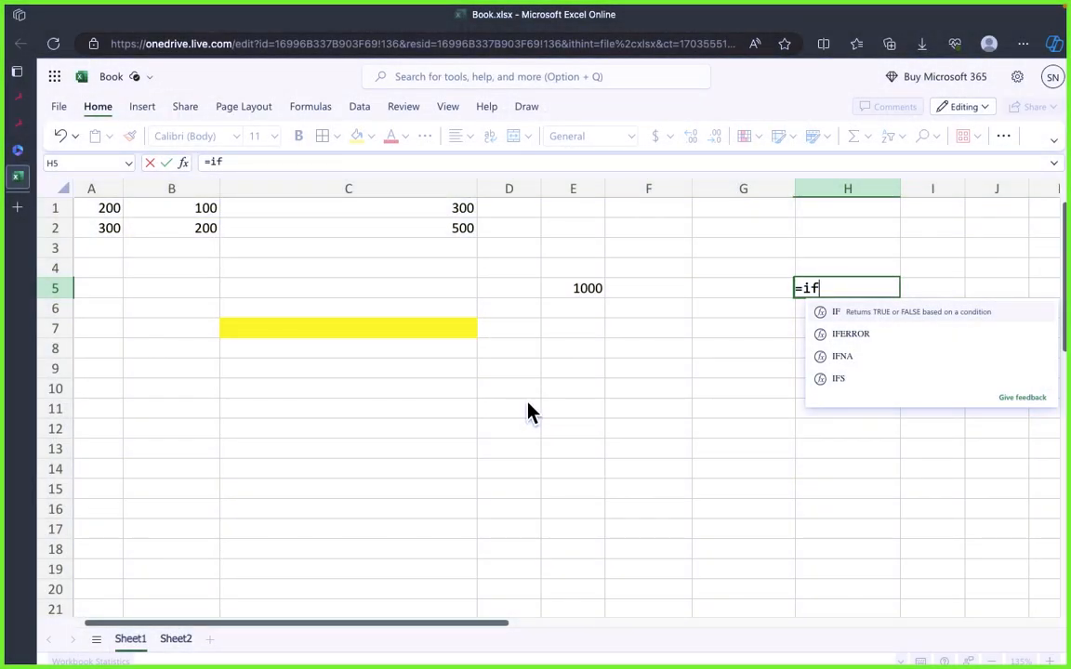
type("(")
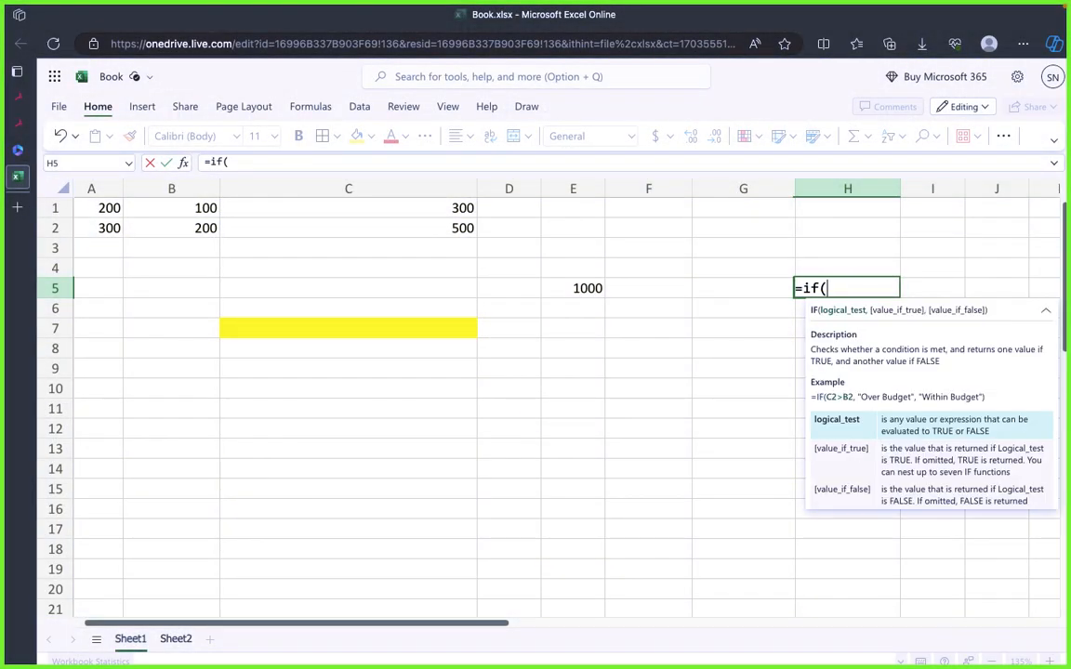
left_click(585, 291)
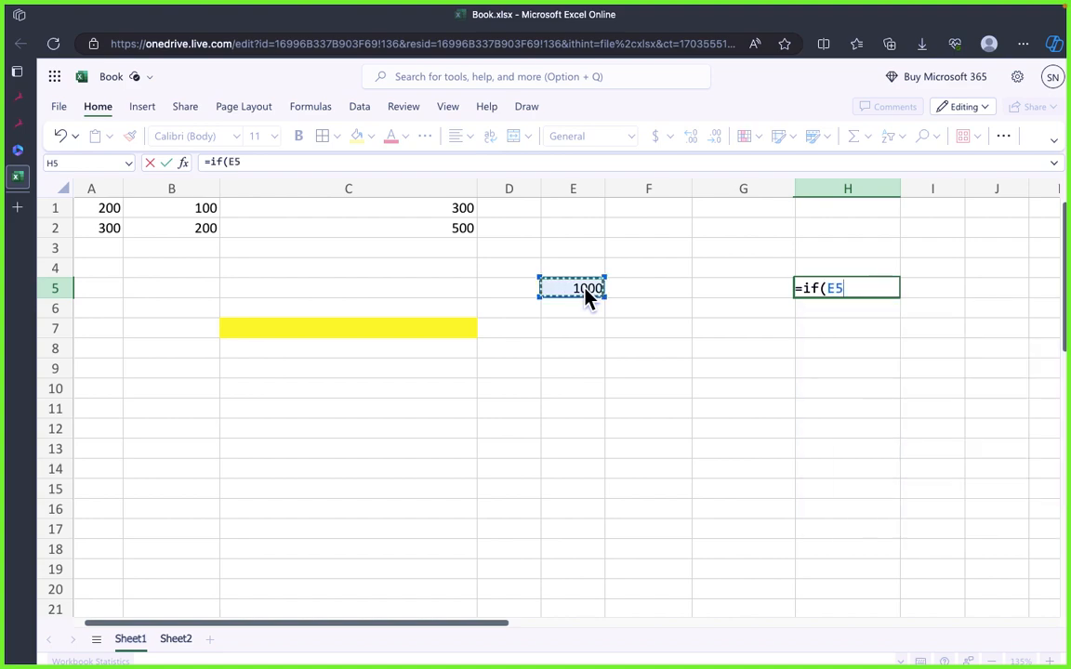
type(">")
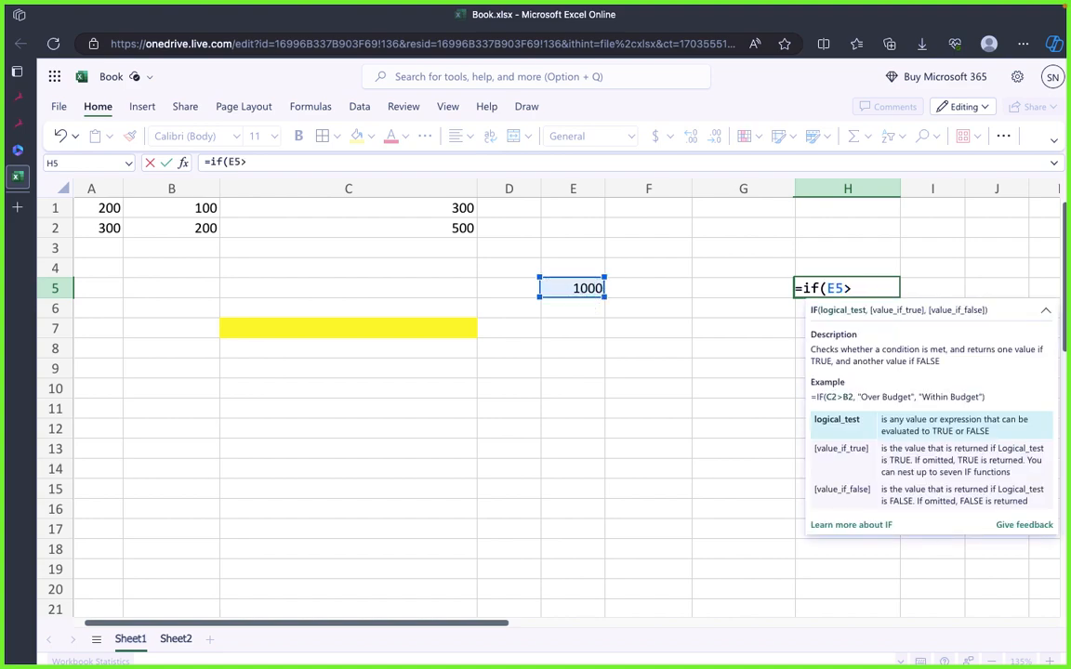
type("1000")
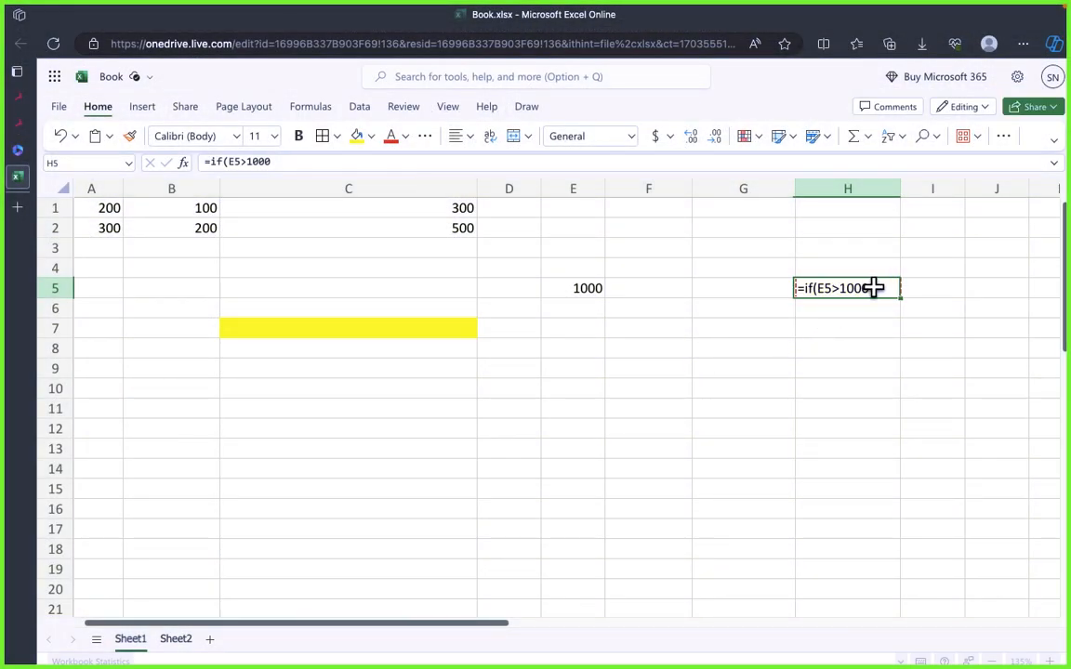
Step: Add the closing parenthesis to H5's formula so it reads =if(E5>1000)
double_click(874, 289)
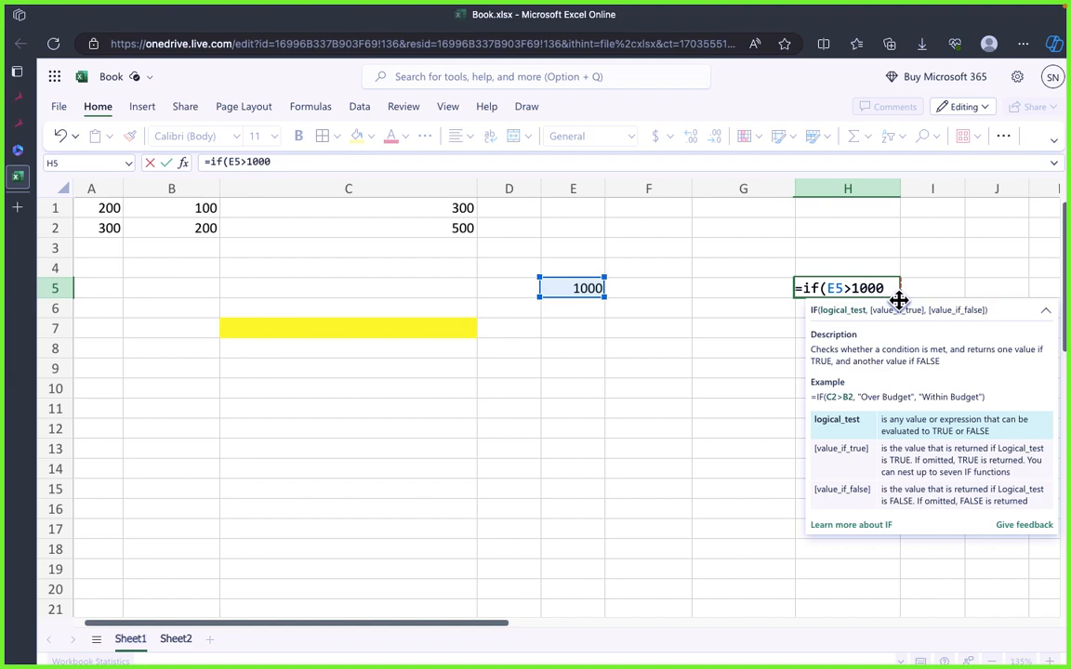
type(")")
key("Return")
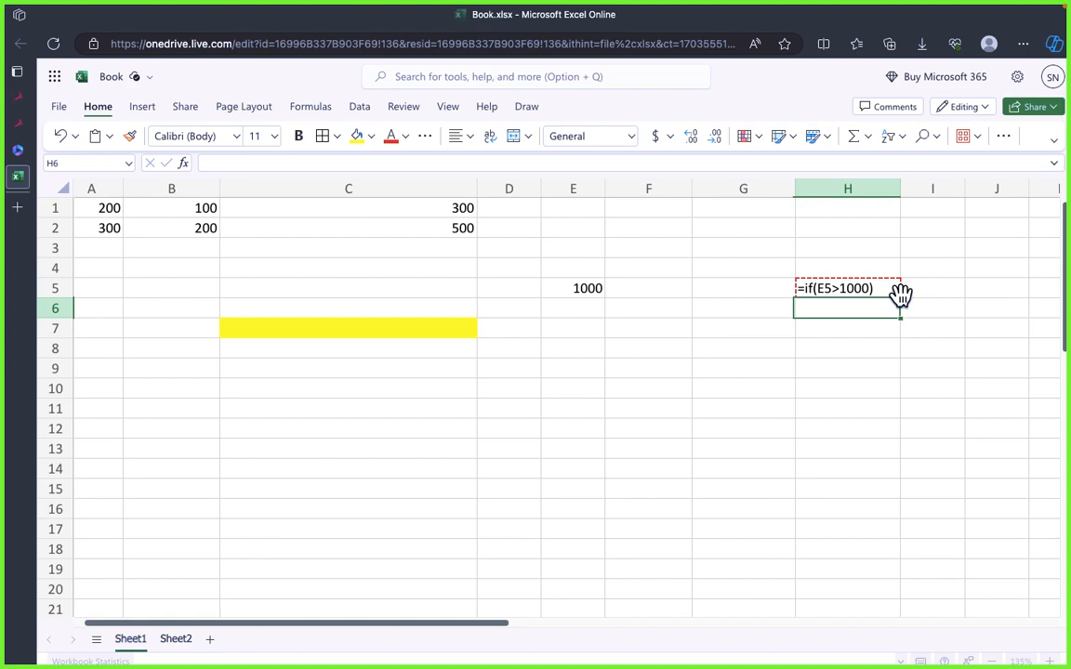
Step: Try to correct H5's formula by removing its opening parenthesis
left_click(829, 373)
left_click(834, 290)
double_click(830, 292)
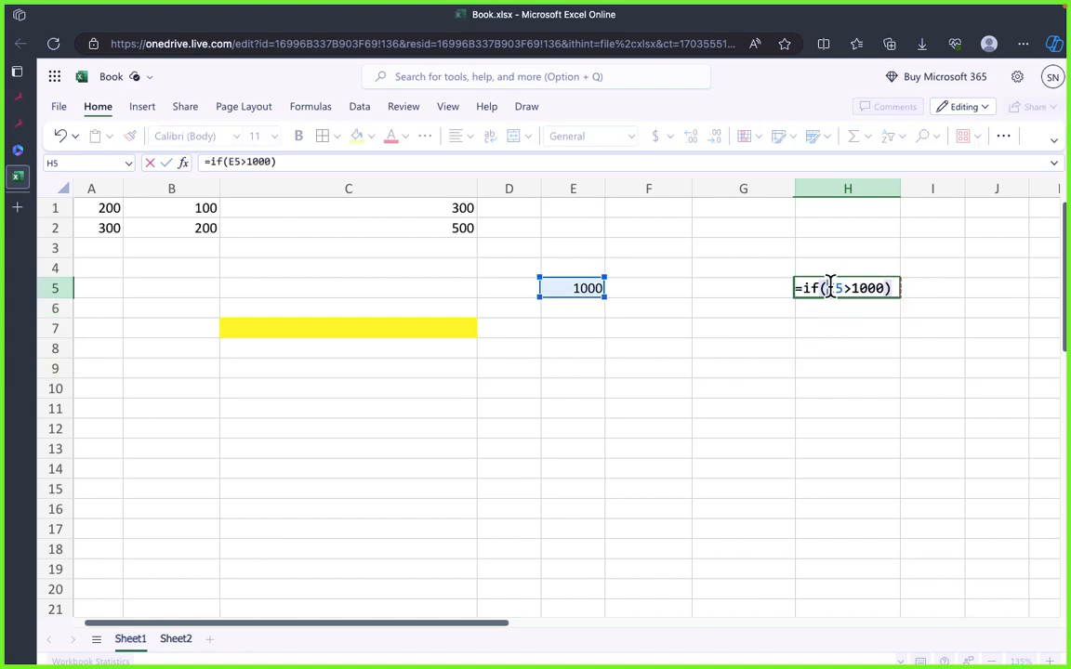
key("BackSpace")
key("Return")
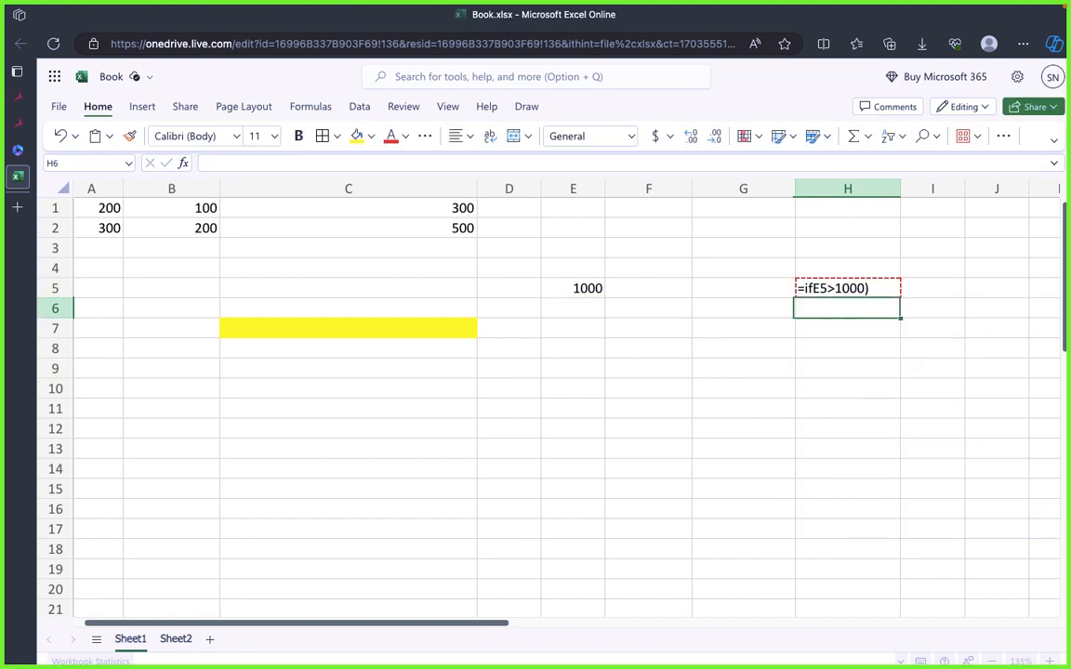
Step: Replace H5's formula with the plain comparison =E5>1000 and check the cell
double_click(837, 293)
left_click_drag(881, 288, 805, 288)
key("BackSpace")
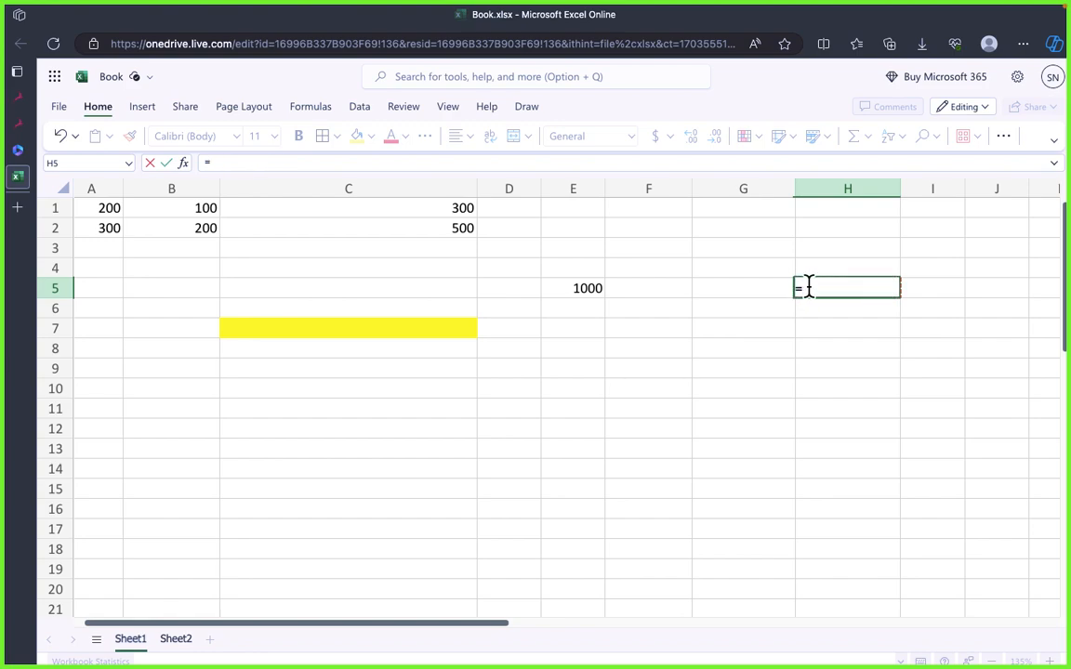
left_click(591, 289)
type(">")
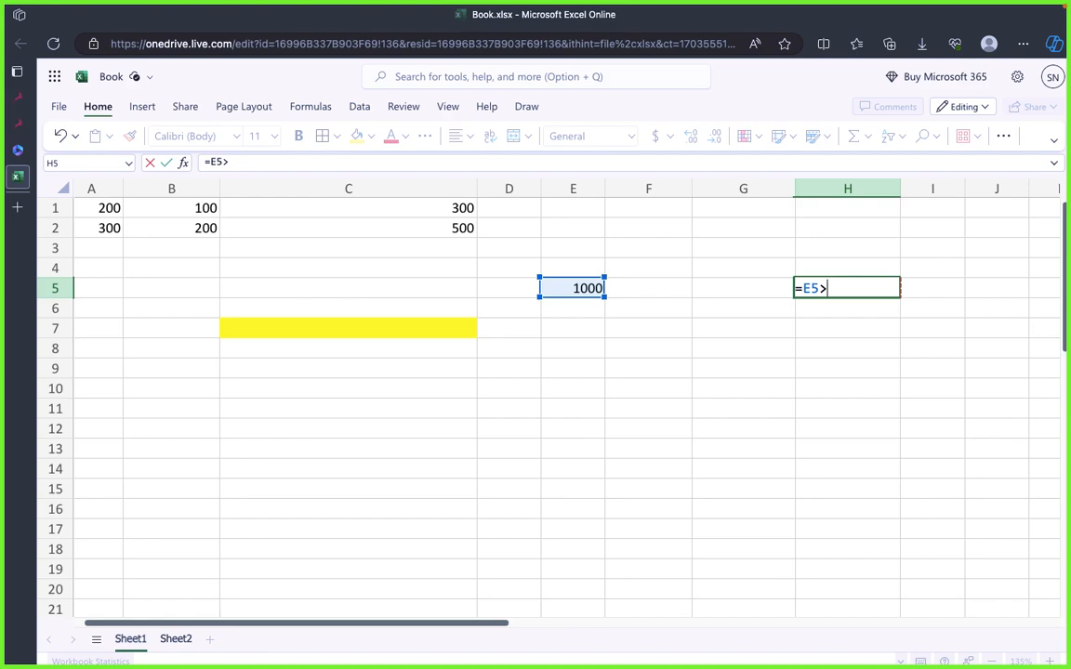
type("1000")
key("Return")
left_click(832, 346)
left_click(829, 290)
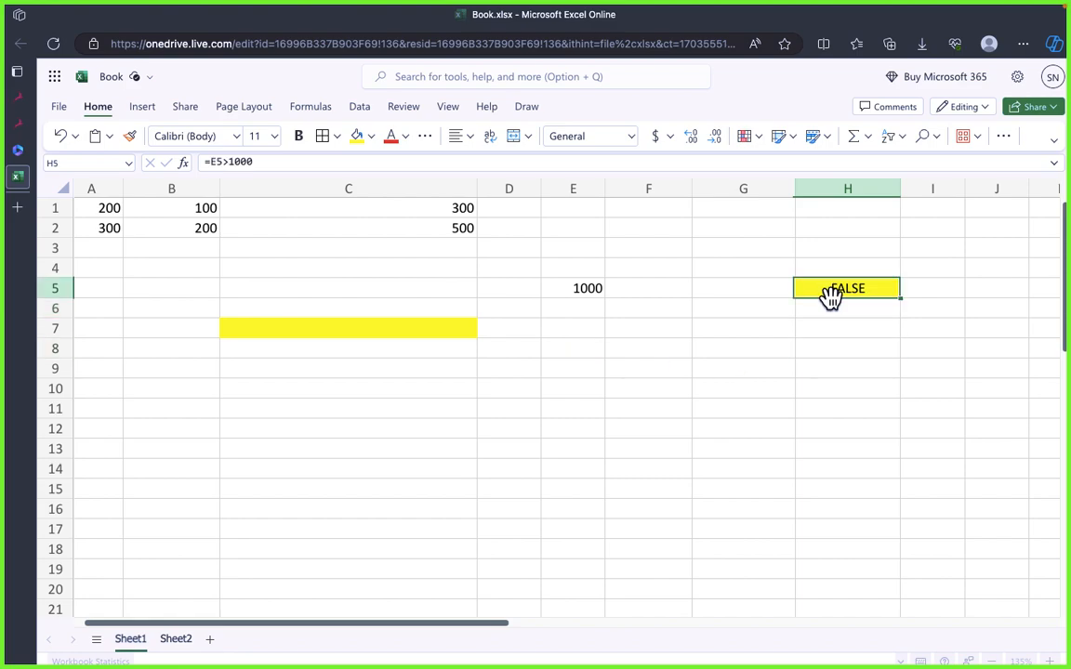
Step: Set cell E5 to 900 to test the comparison in H5
left_click(720, 366)
left_click(585, 286)
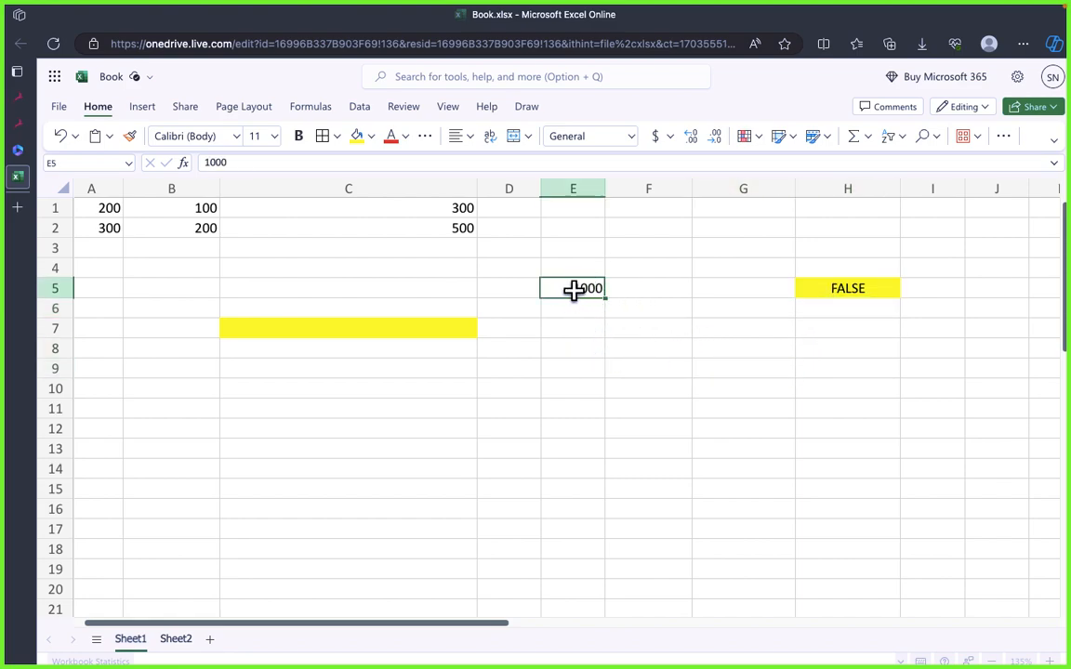
left_click(830, 333)
left_click(595, 295)
double_click(588, 293)
double_click(555, 288)
type("900")
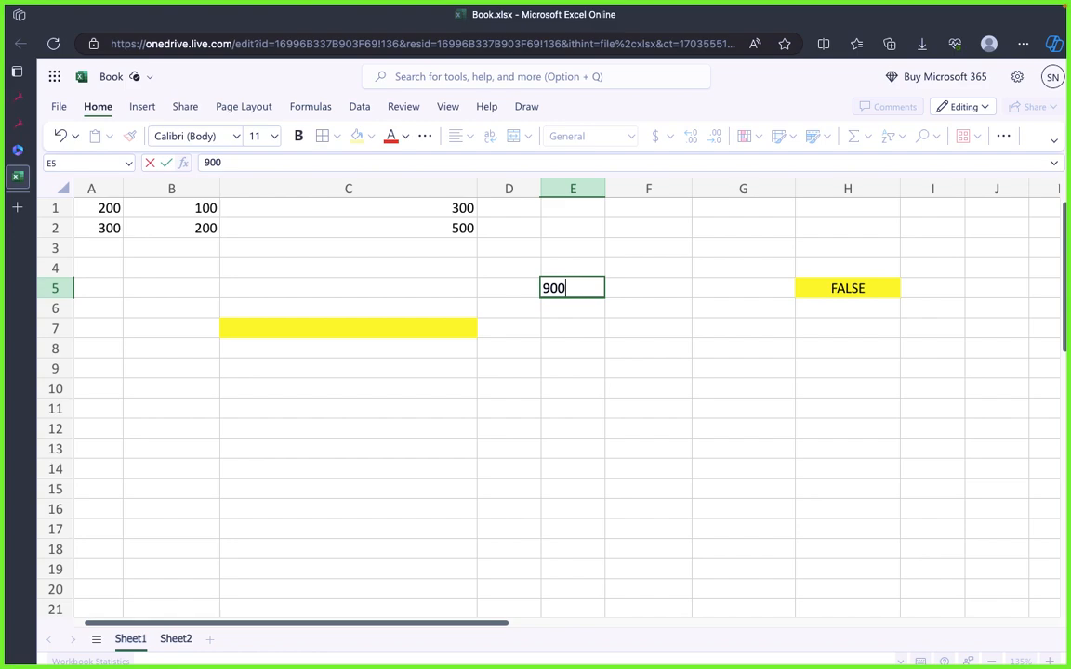
key("Return")
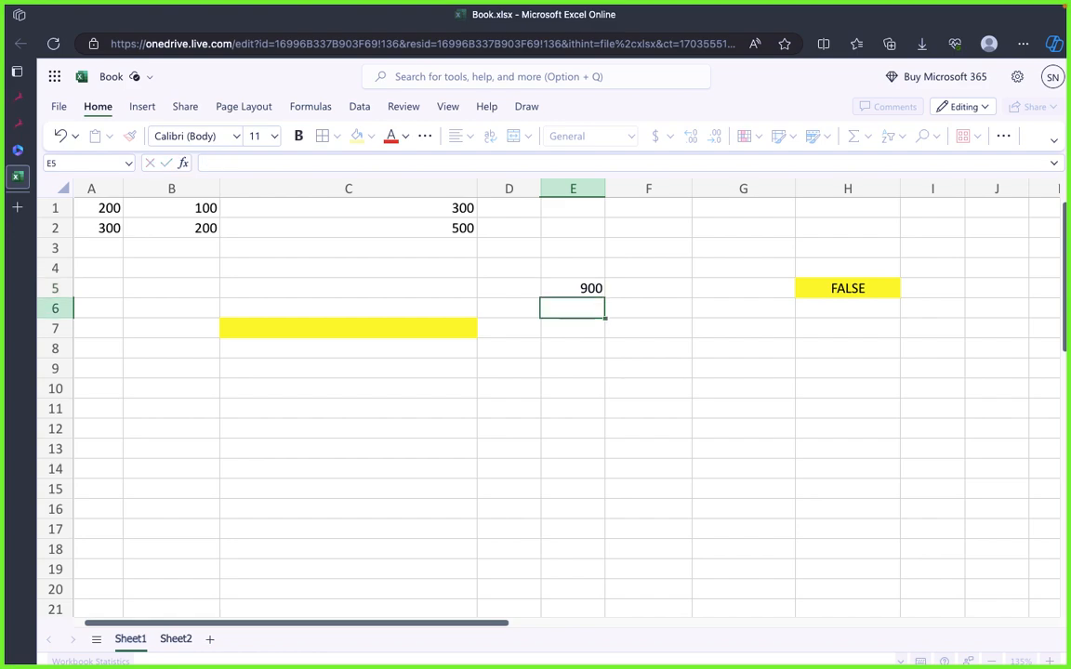
Step: Set cell E5 to 1010 and check the comparison result in H5
left_click(651, 368)
left_click(576, 289)
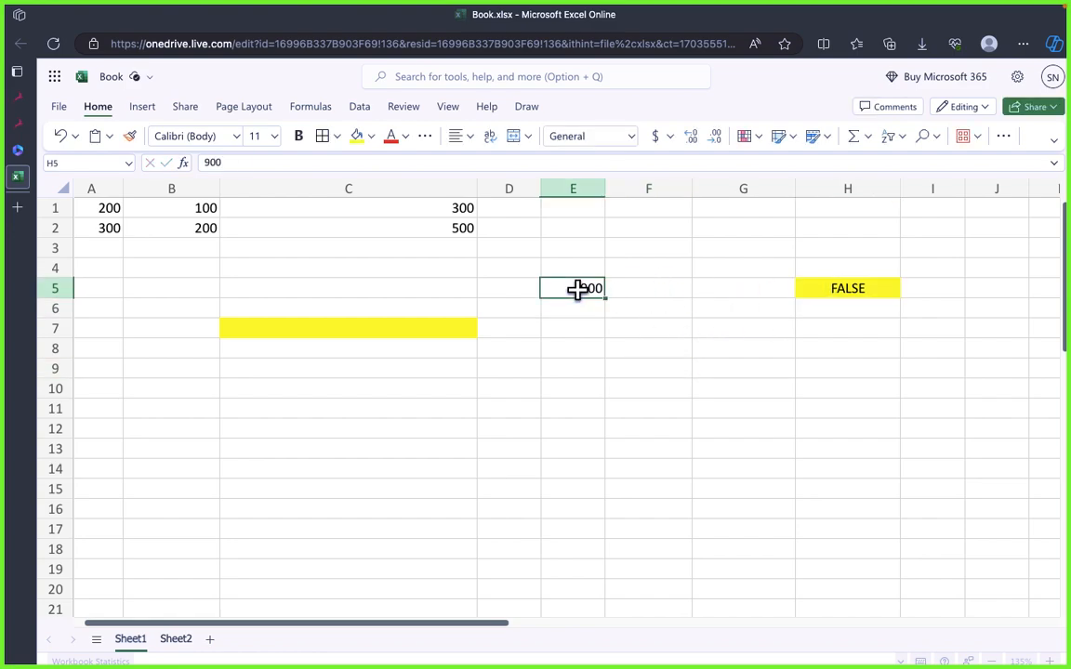
double_click(576, 289)
double_click(577, 289)
type("100")
type("10")
key("BackSpace")
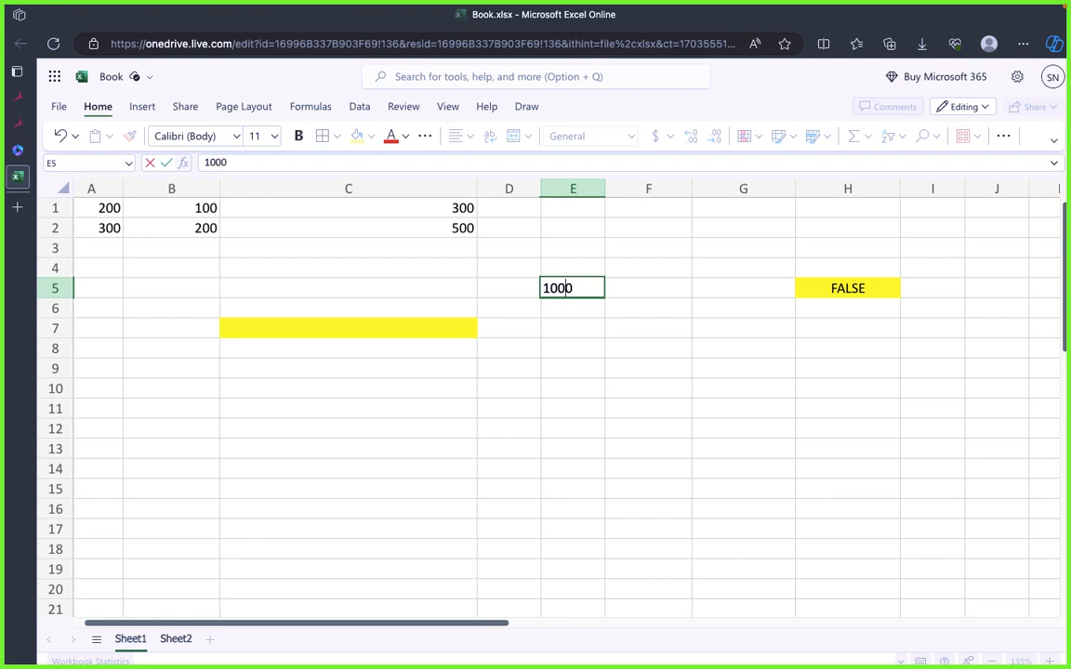
key("BackSpace")
type("1")
left_click(648, 368)
left_click(837, 346)
left_click(840, 294)
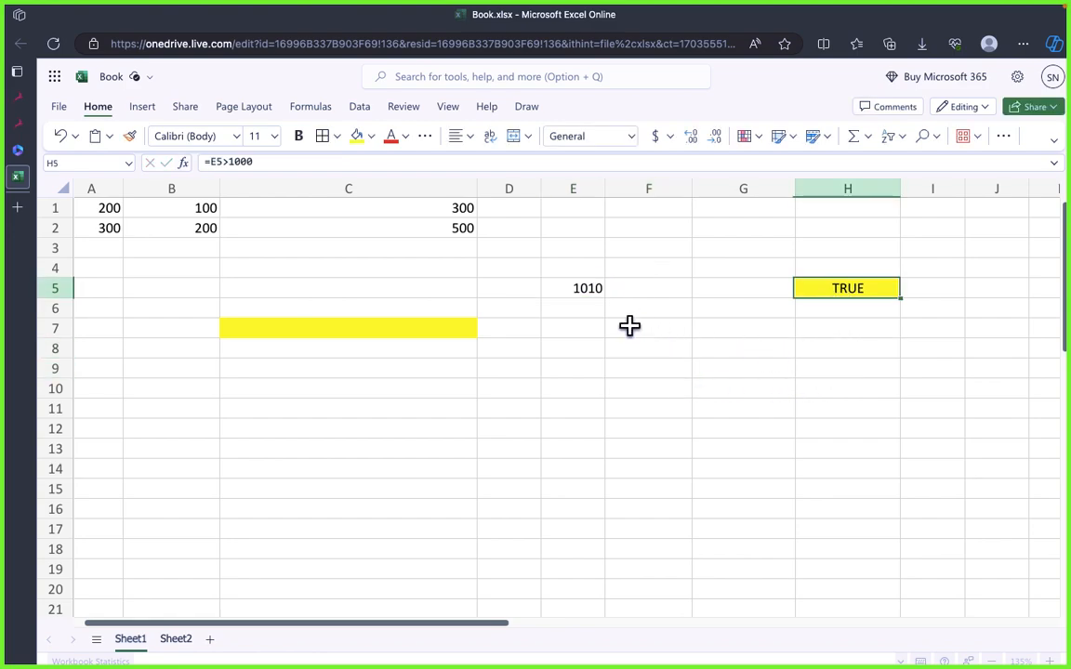
Step: Compare E5 with the formula in H5 and make the formula bar slightly taller
left_click(636, 325)
left_click(586, 287)
left_click(834, 290)
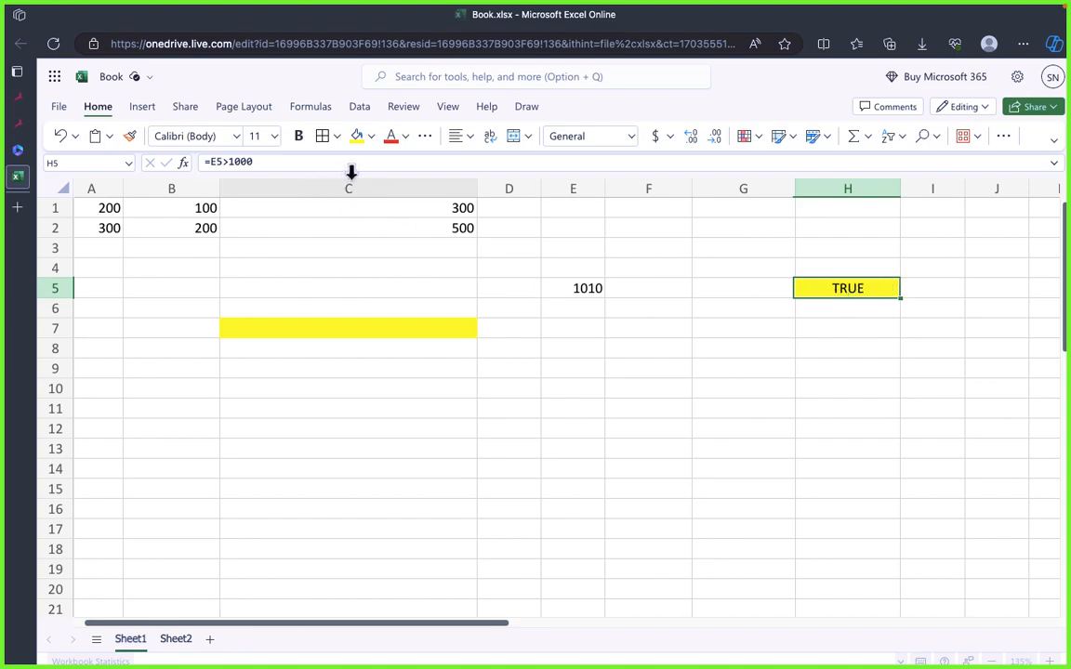
left_click_drag(359, 170, 356, 181)
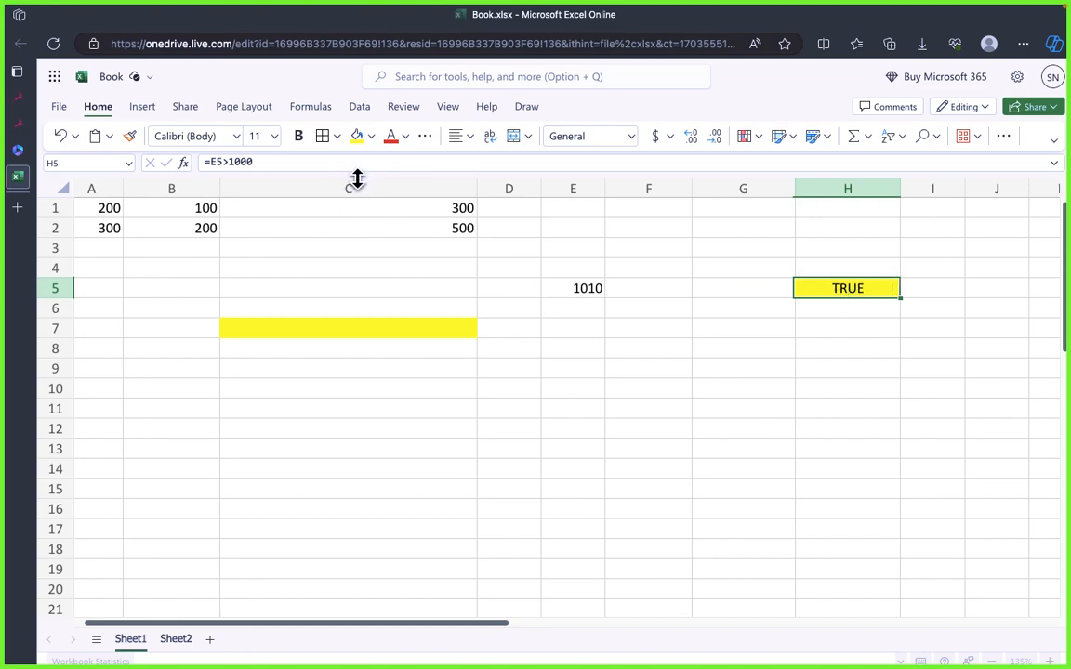
left_click(609, 364)
left_click(559, 299)
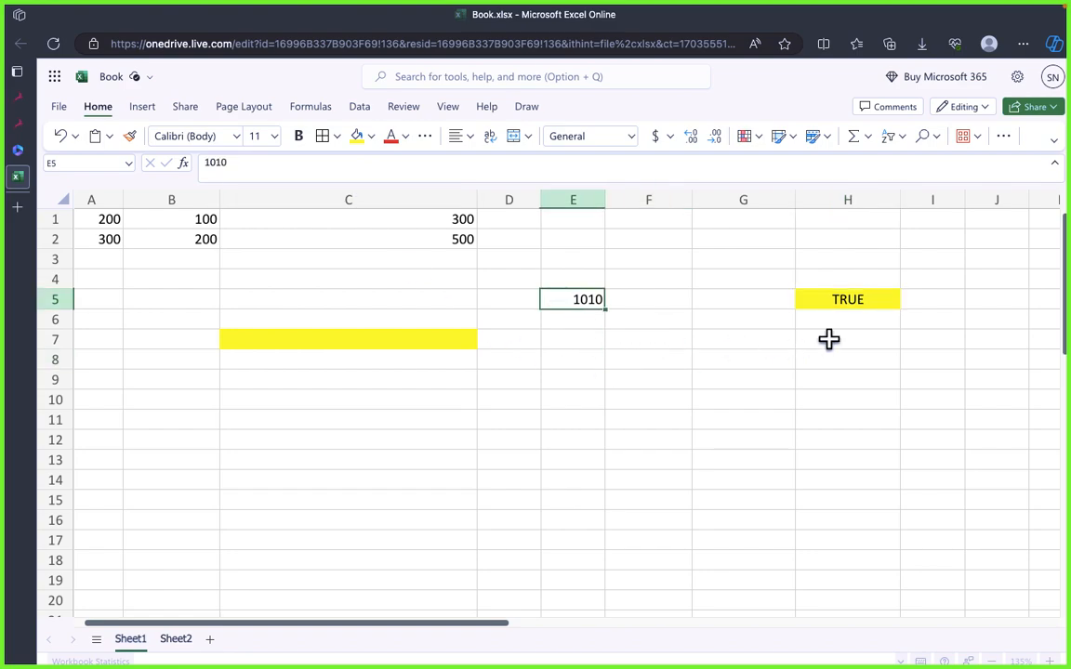
Step: Examine the comparison formula and its result in the yellow cell H5
left_click(837, 300)
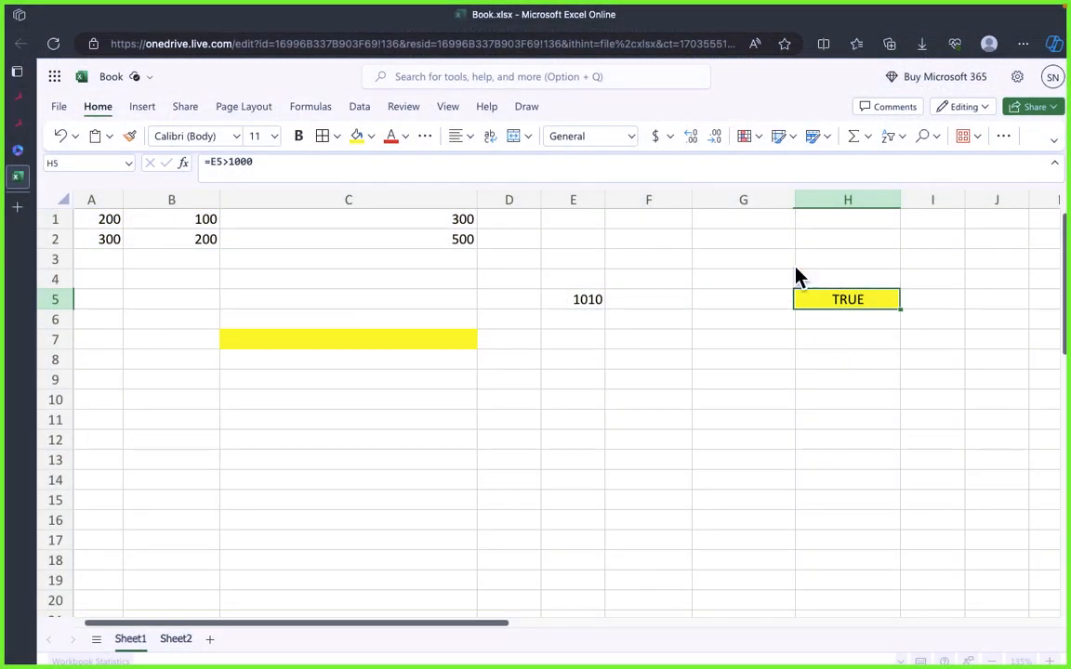
left_click(837, 341)
left_click(838, 299)
left_click(841, 338)
left_click(837, 283)
left_click(838, 303)
left_click(792, 367)
left_click(850, 312)
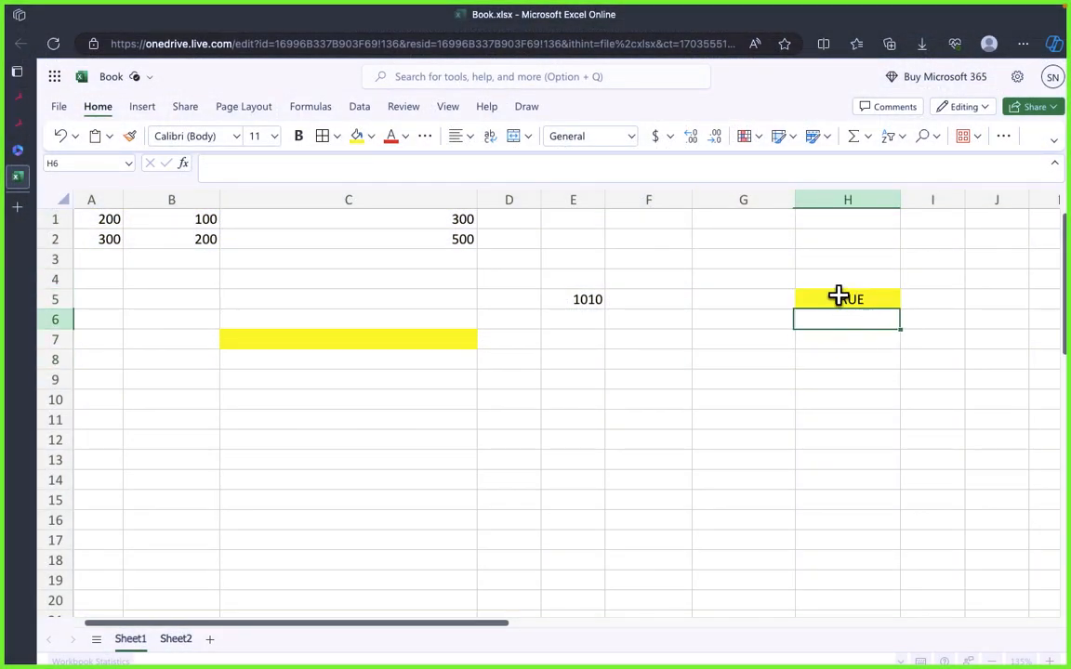
left_click(839, 300)
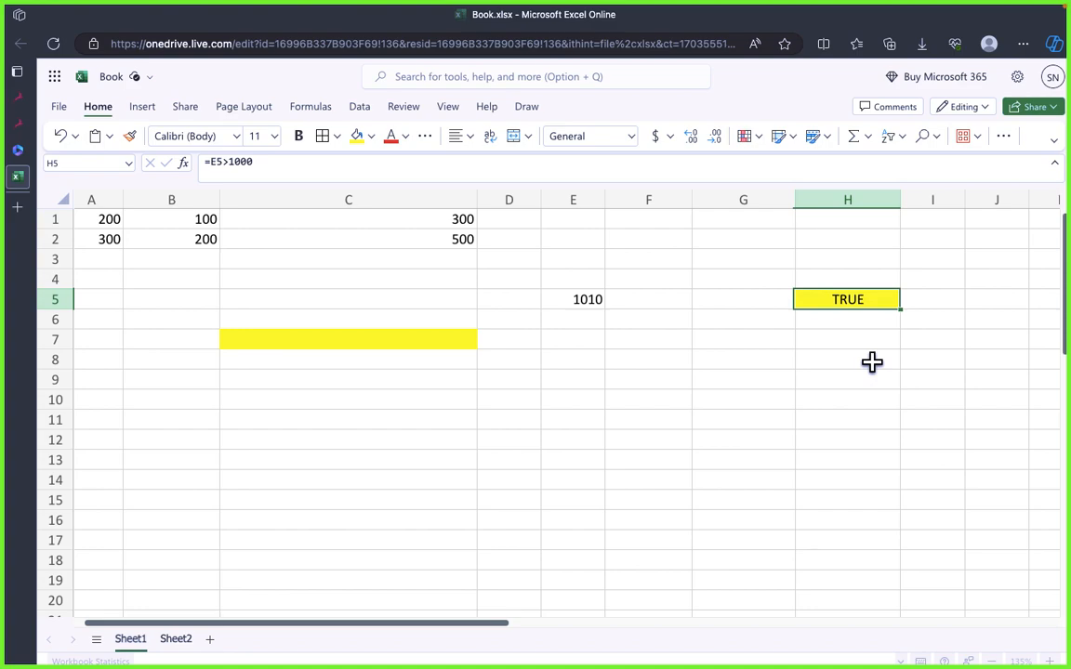
left_click(648, 380)
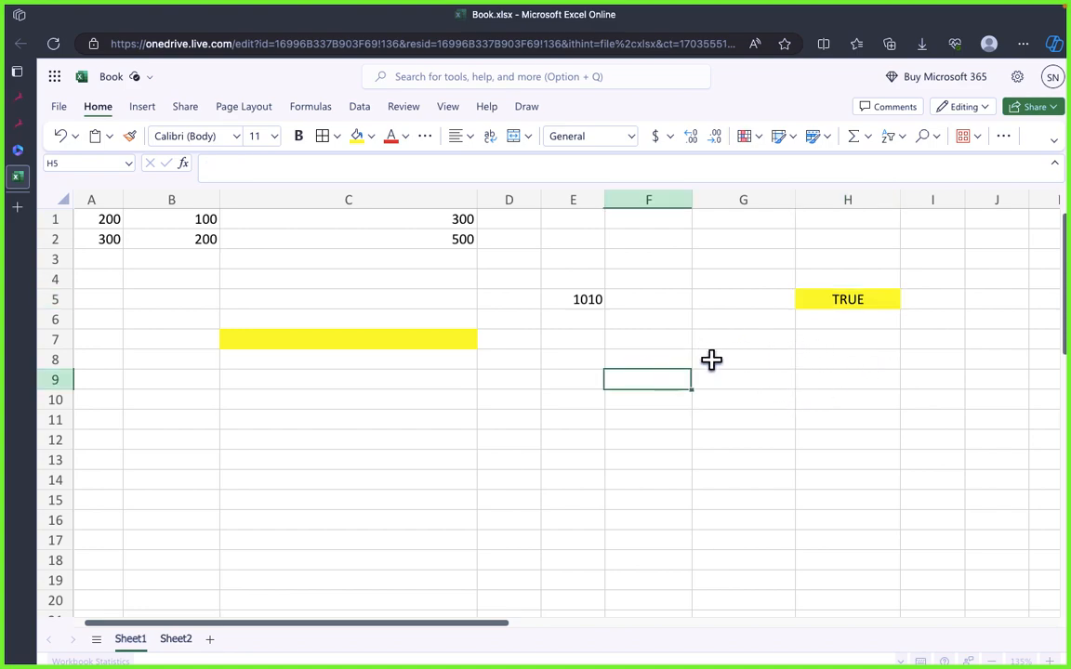
Step: Switch from Excel to the other browser window, where YouTube Studio is open
key("super+Tab")
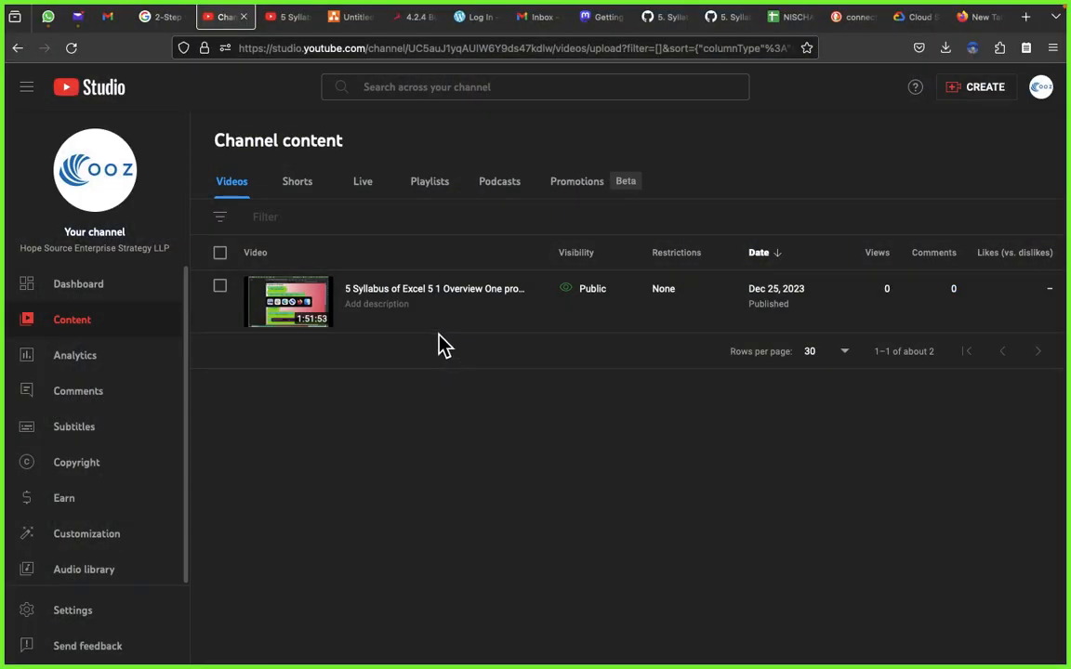
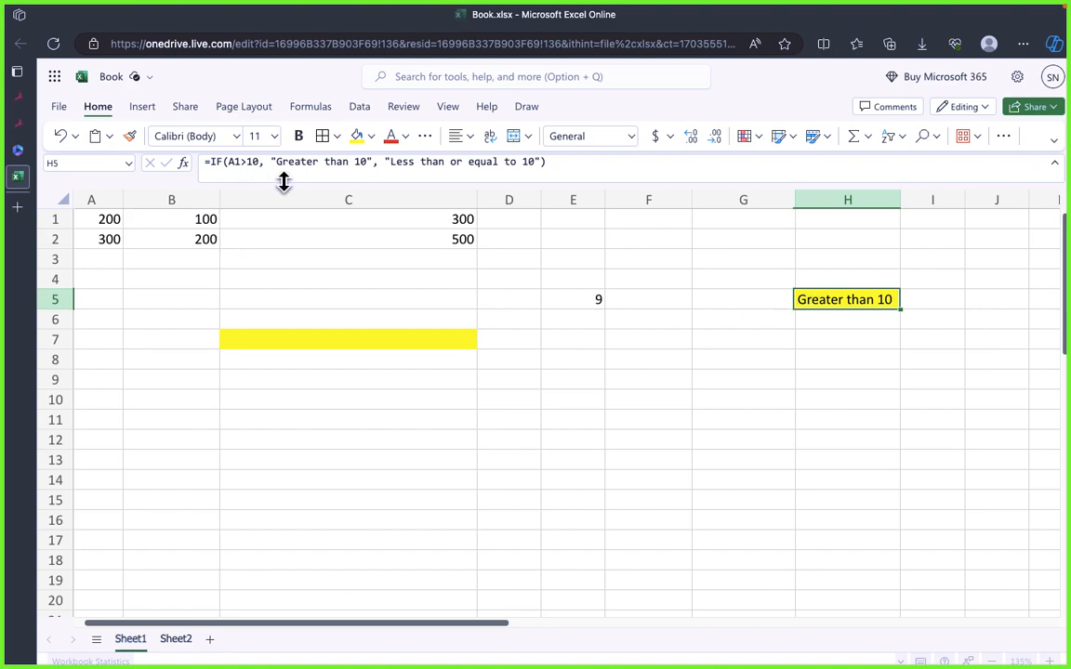
Step: Change the logical test of the IF formula in H5 to E5>1000
left_click(258, 161)
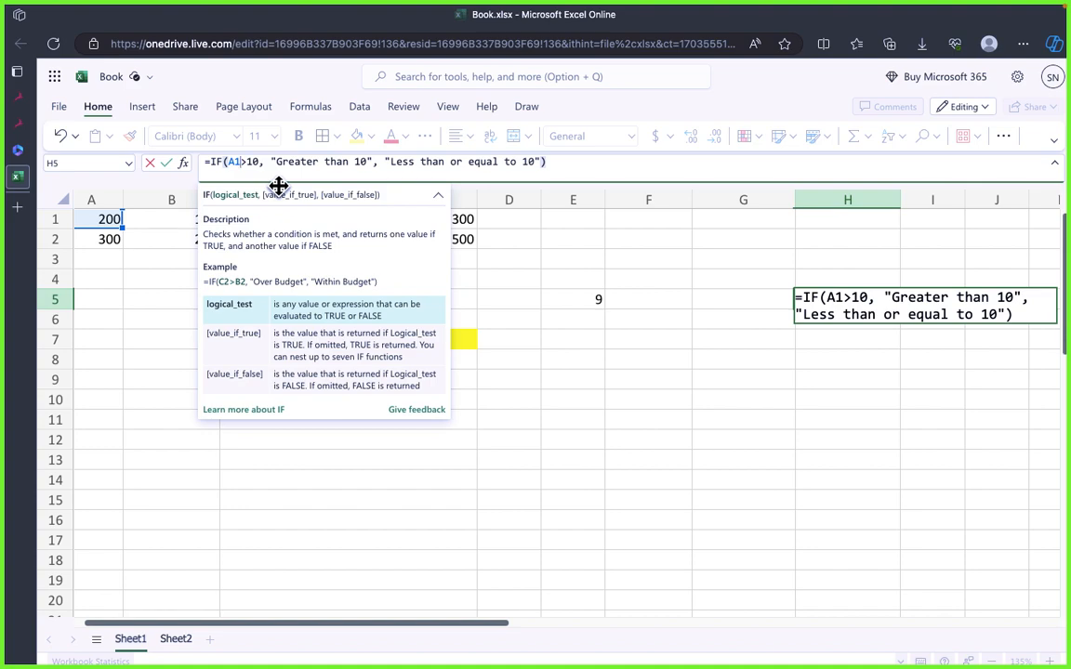
key("BackSpace")
key("BackSpace")
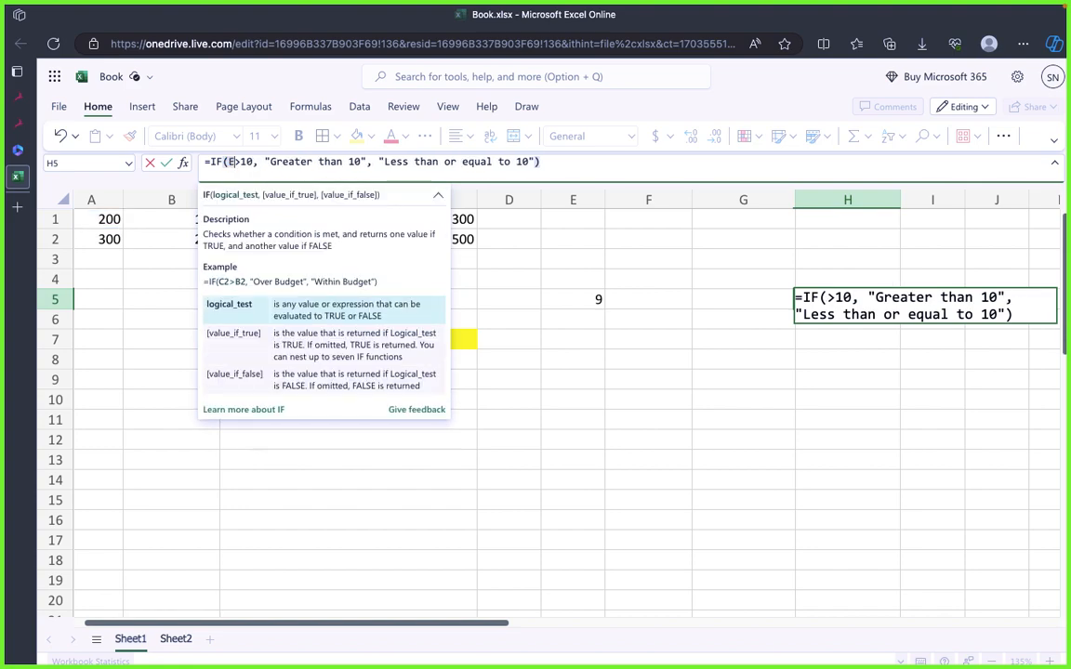
type("E5>1")
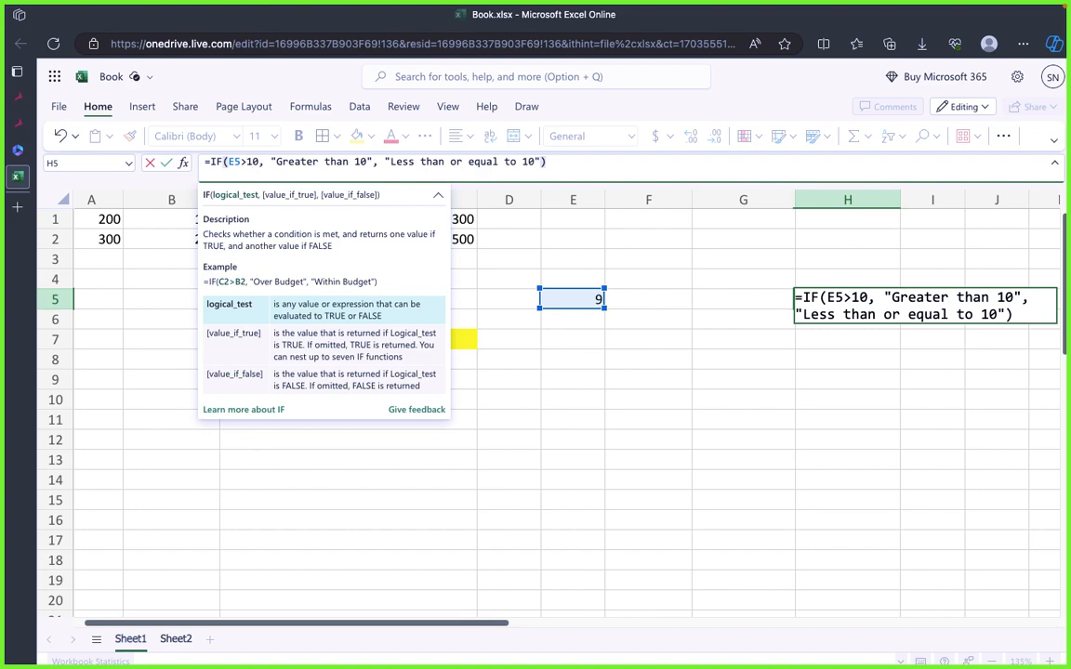
type("00")
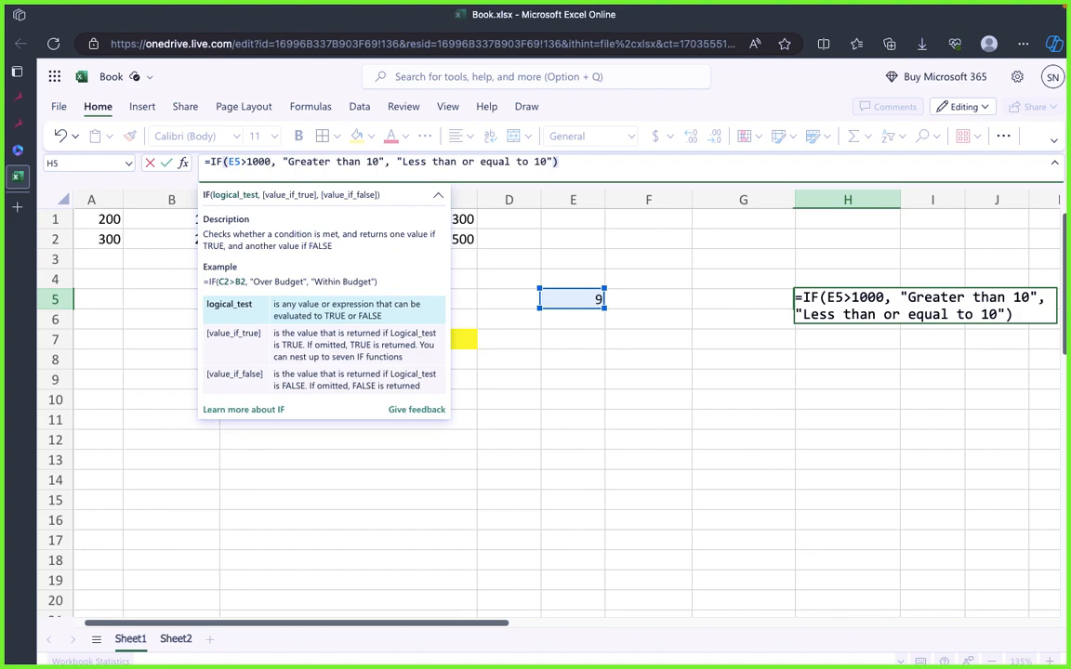
Step: Change the IF formula's result texts in H5 to "Greater than 1000" and "Less than or equal to 1000"
left_click(295, 162)
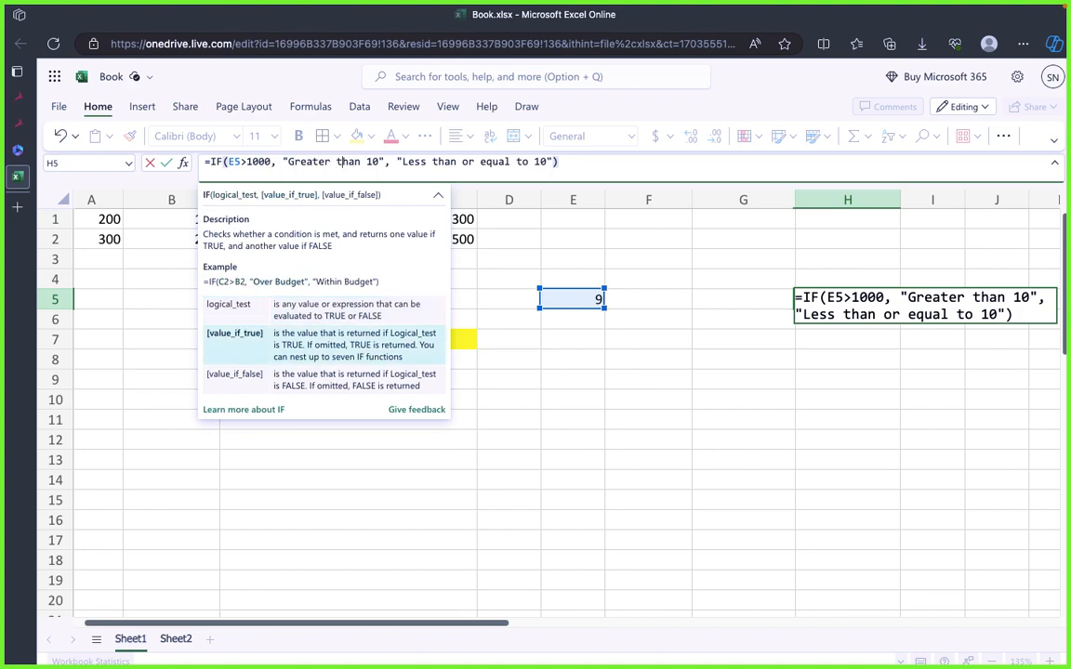
type("00")
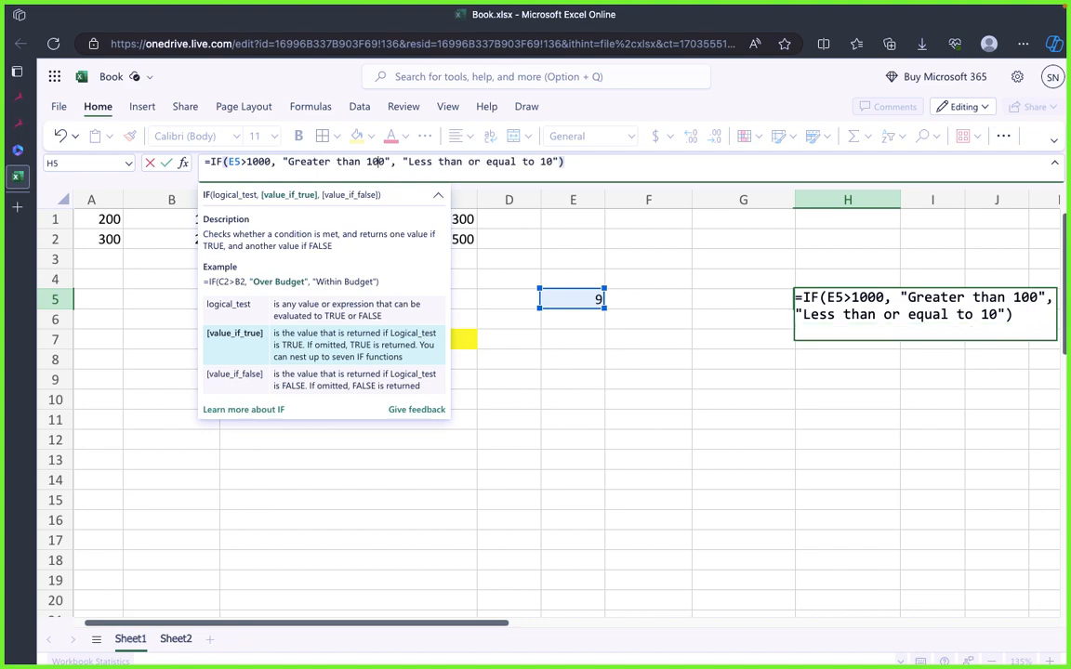
key("Right")
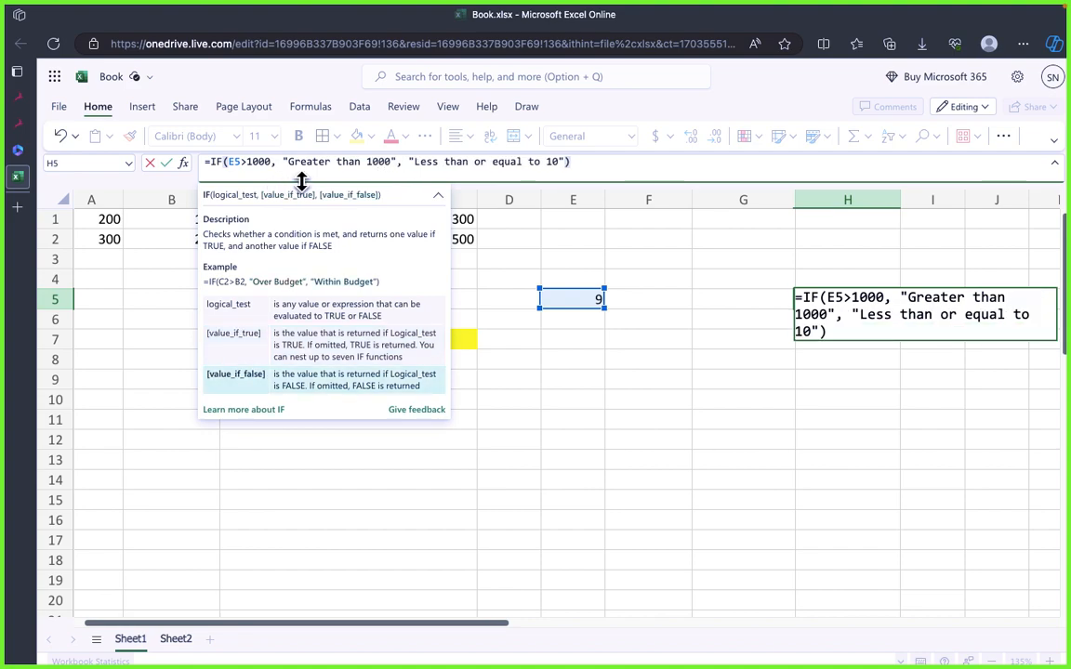
double_click(554, 161)
left_click(556, 163)
type("00")
left_click(586, 381)
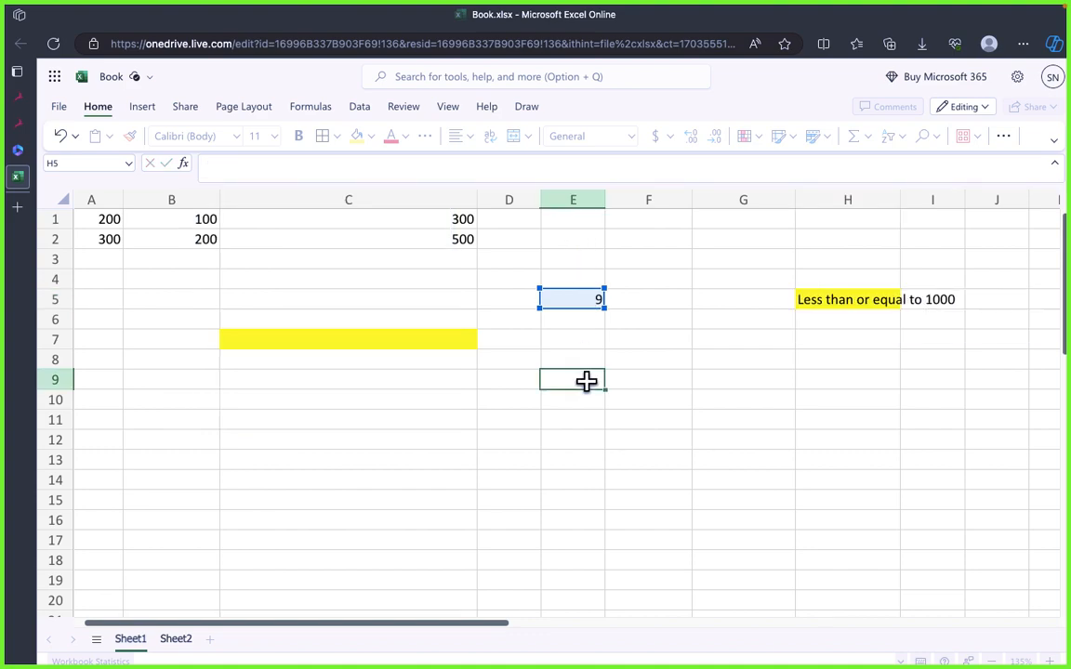
Step: Autofit the width of column H to the result text in H5
left_click(847, 359)
left_click(857, 300)
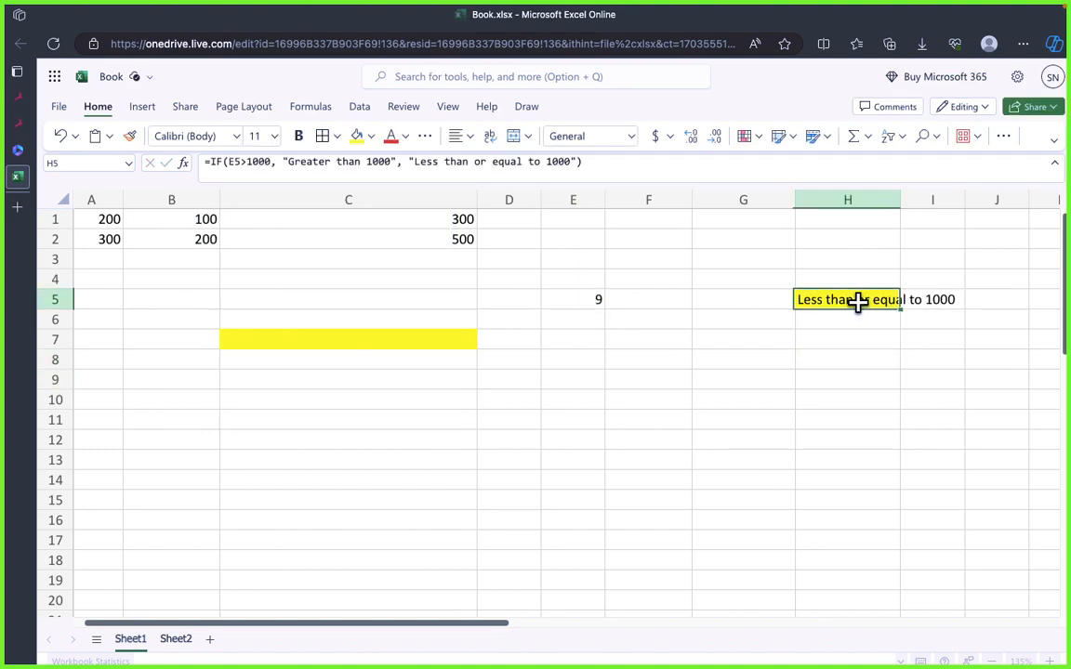
double_click(900, 200)
left_click(894, 341)
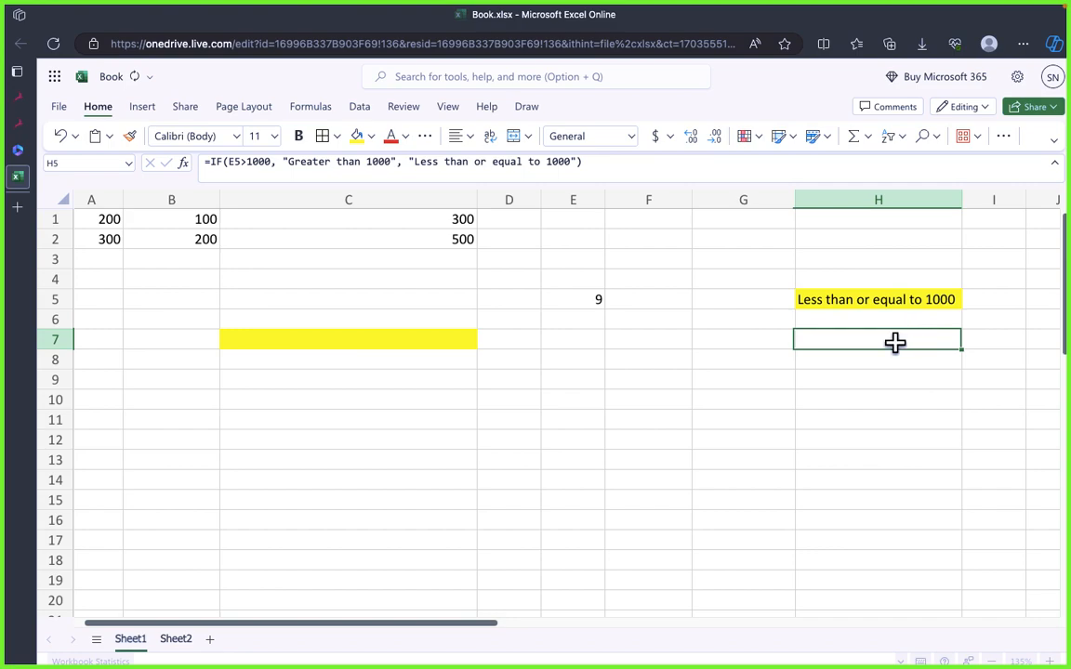
Step: Compare the value in E5 with the IF formula and its result in H5
left_click(883, 301)
left_click(744, 359)
left_click(576, 313)
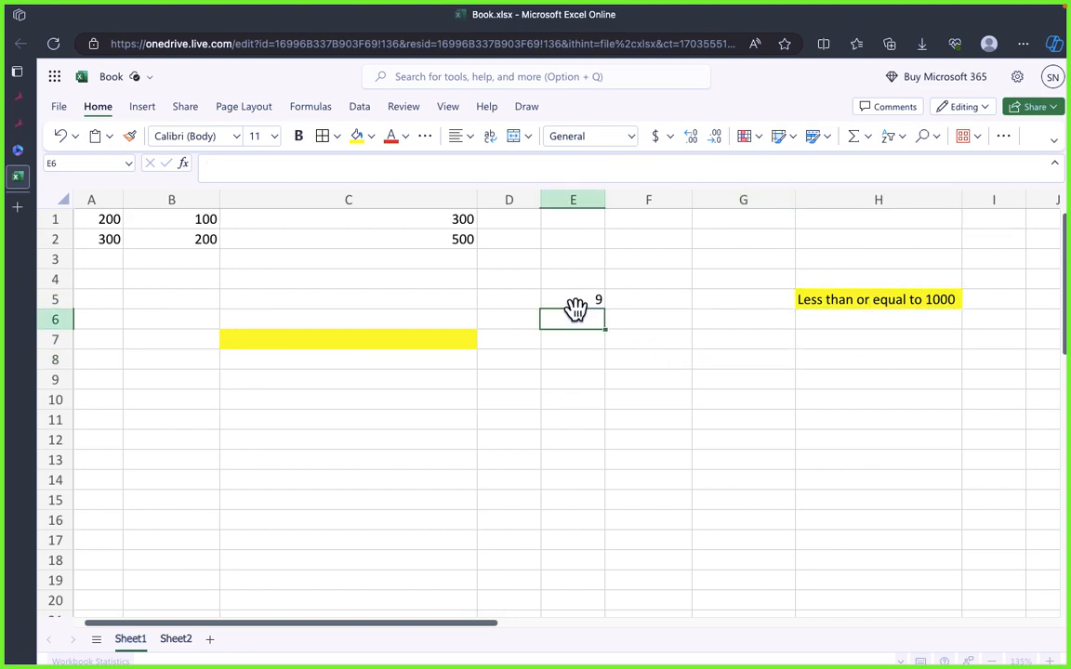
left_click(790, 377)
left_click(590, 301)
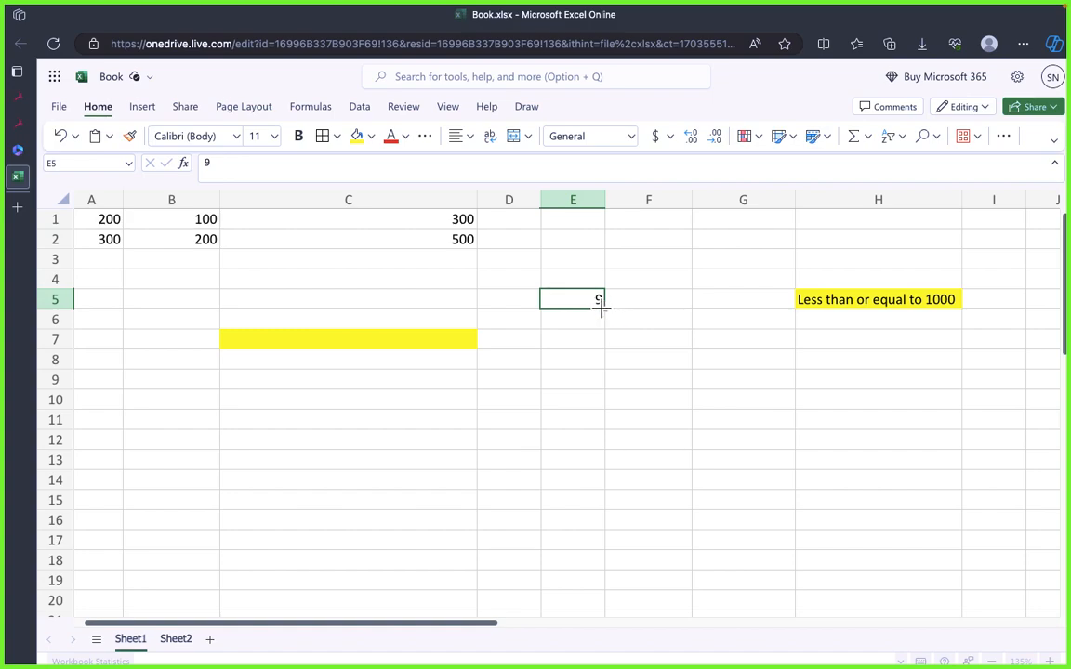
left_click(822, 301)
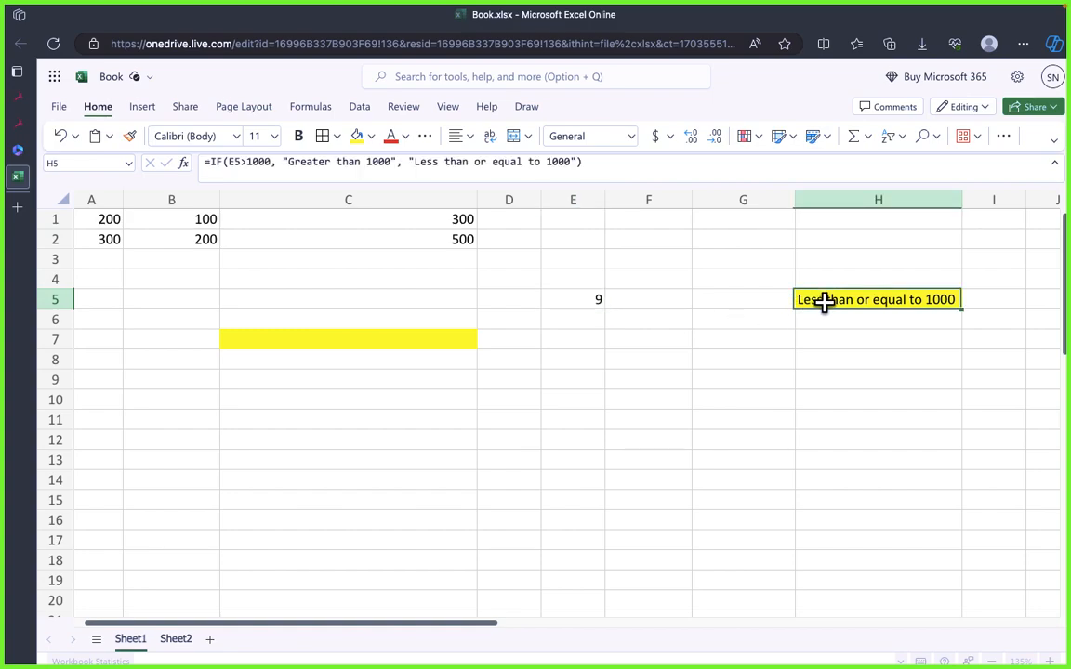
mouse_move(240, 166)
mouse_move(301, 163)
Step: Set cell E5 to 1001
left_click(591, 296)
type("9")
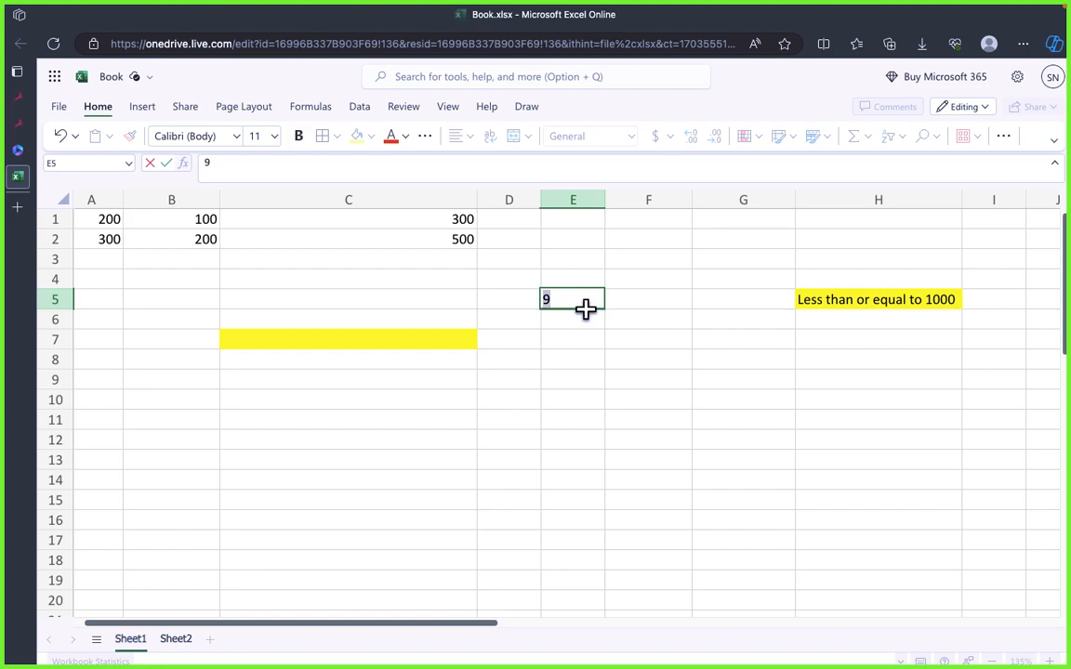
type("10001")
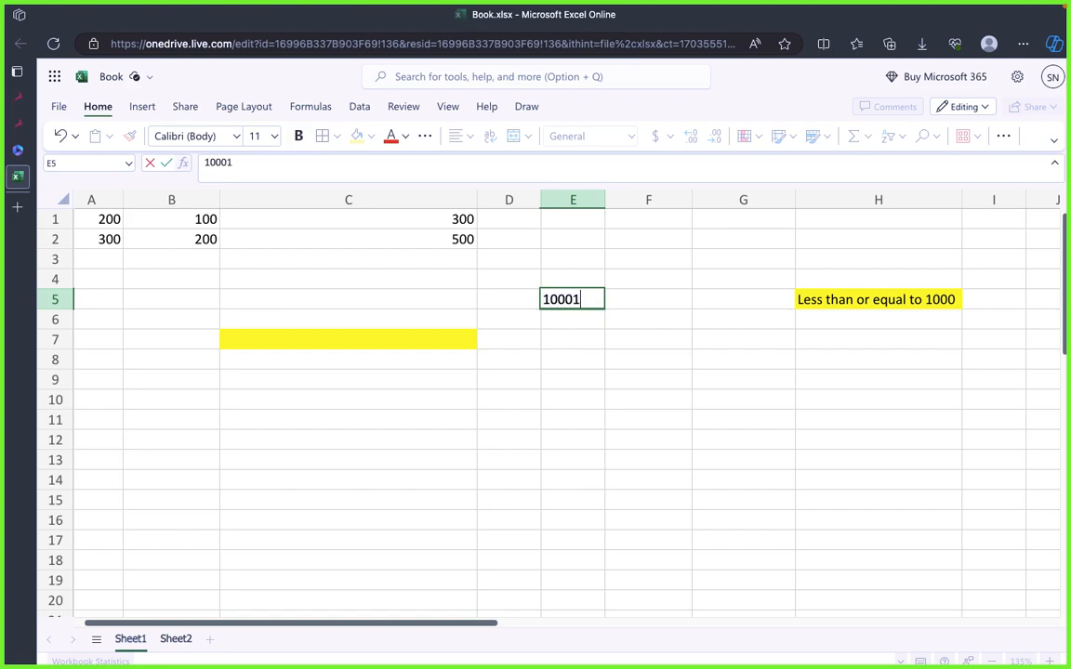
key("Return")
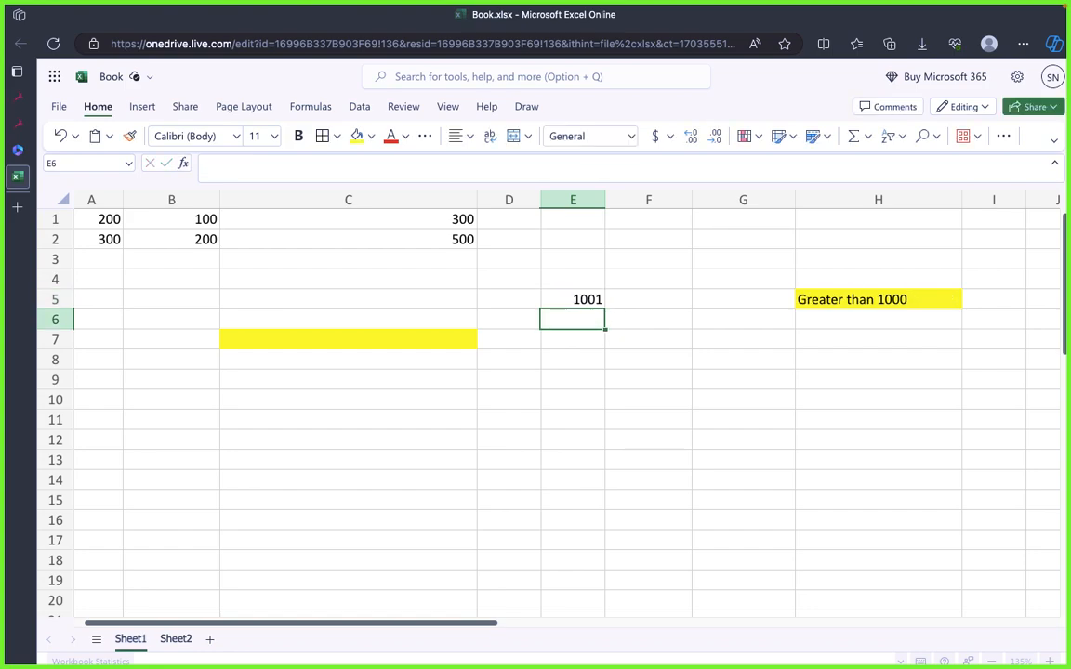
Step: Check the result in H5 against E5 and examine the true and false arguments of its IF formula
left_click(632, 358)
left_click(584, 307)
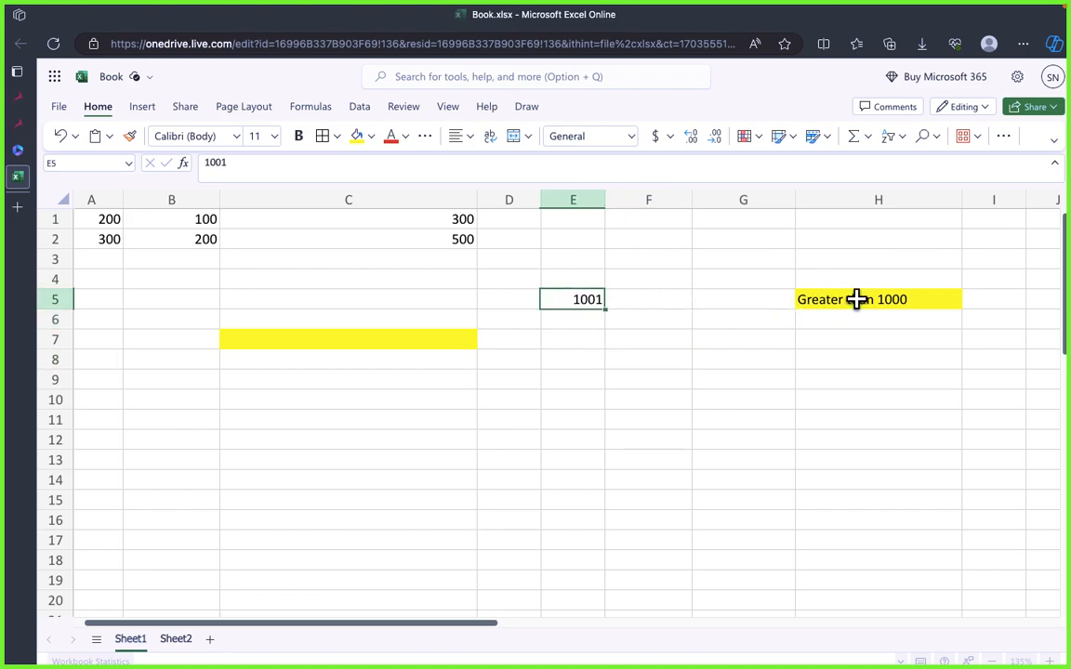
left_click(856, 299)
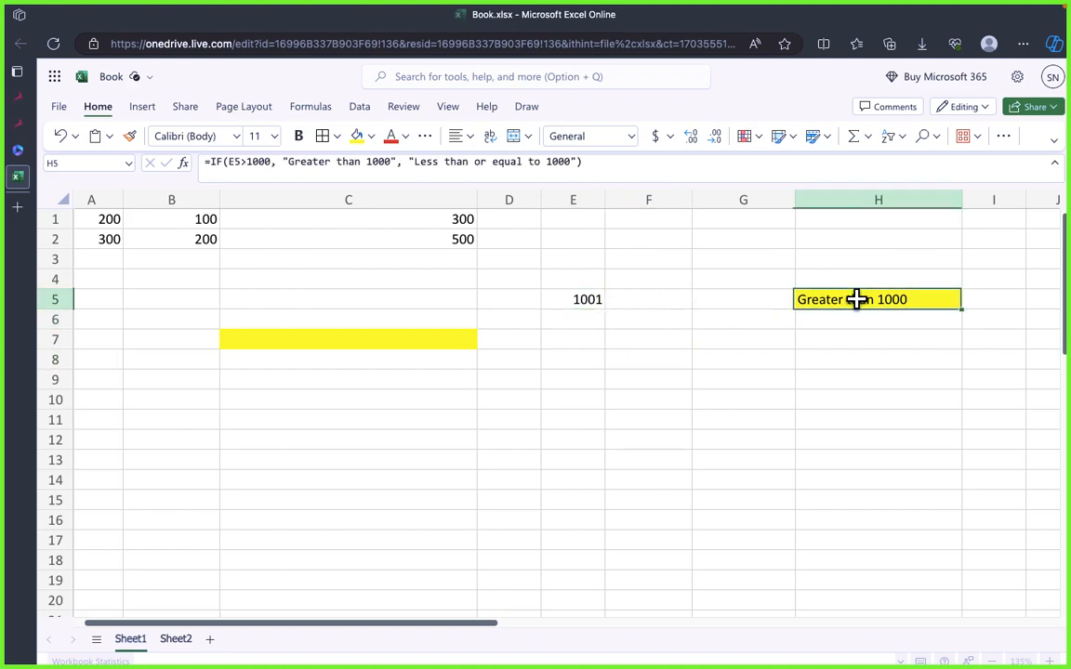
left_click(298, 163)
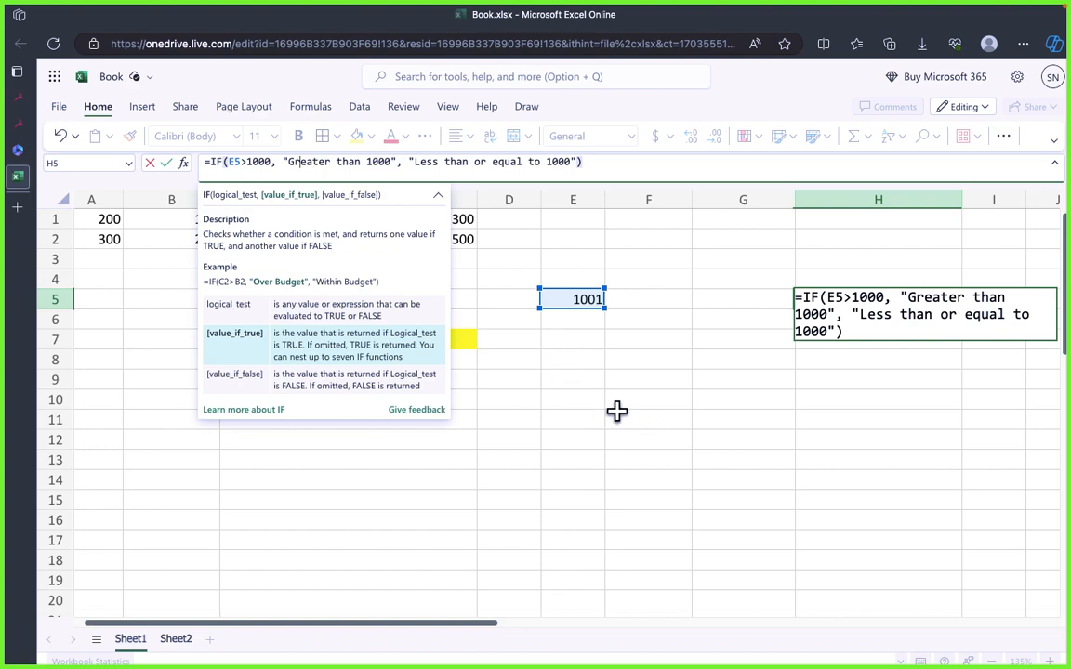
left_click(581, 386)
left_click(514, 399)
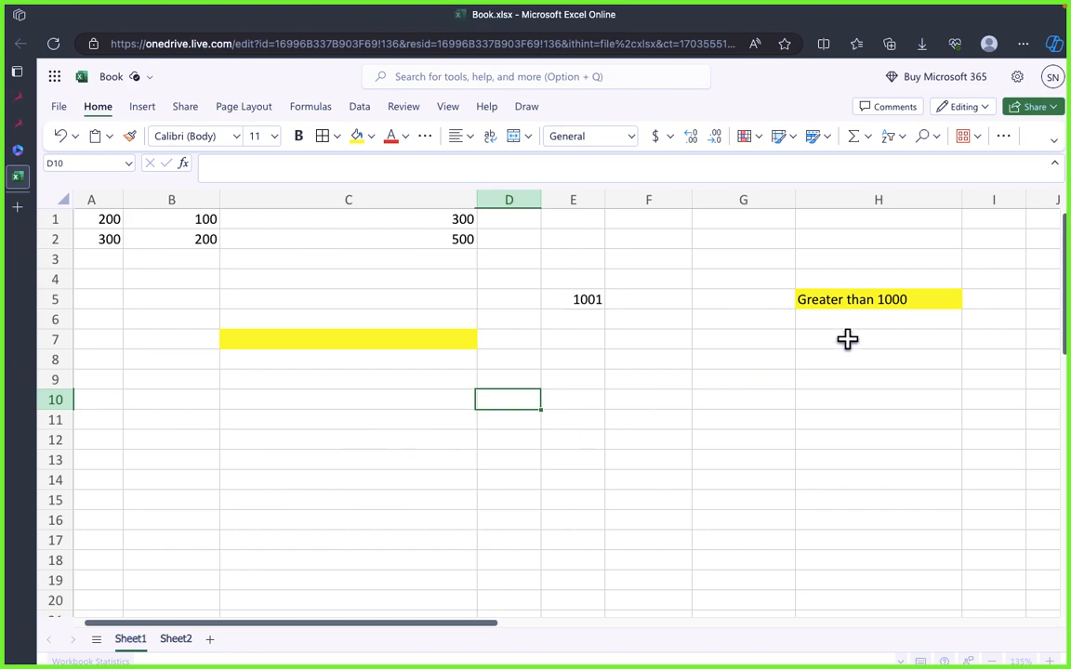
left_click(844, 307)
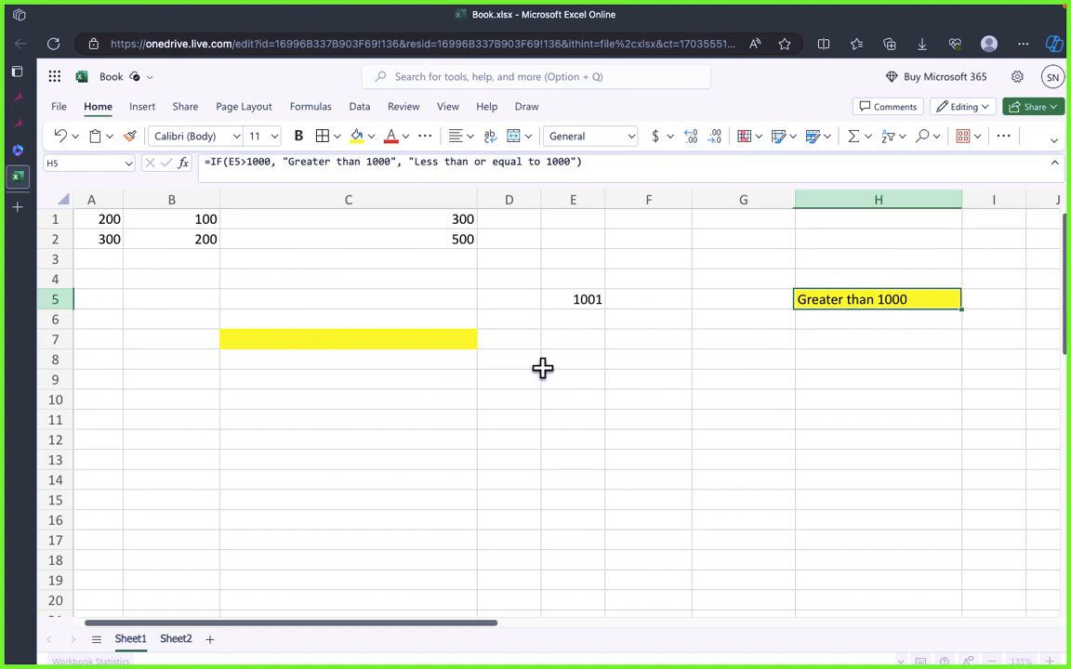
left_click(581, 399)
left_click(861, 304)
left_click(480, 161)
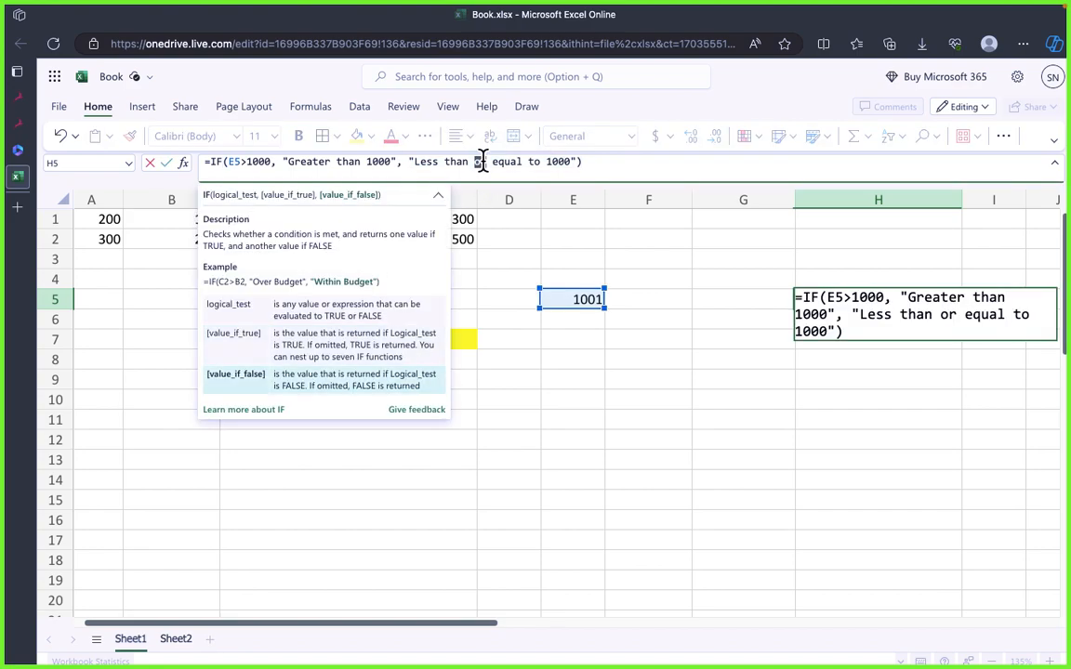
triple_click(482, 160)
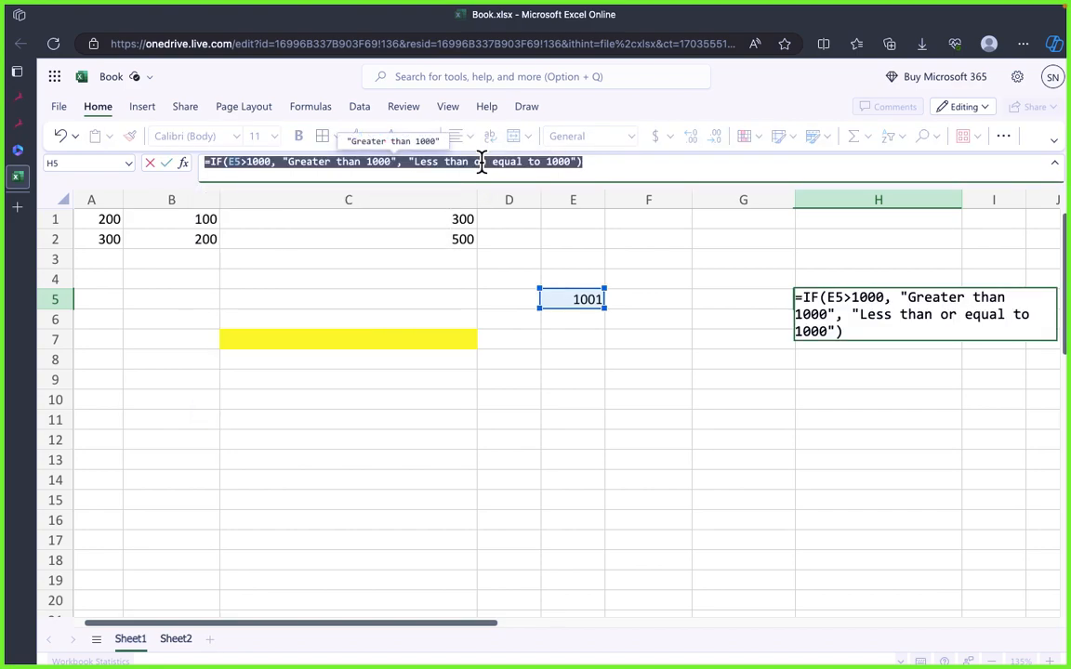
left_click(546, 376)
left_click(270, 376)
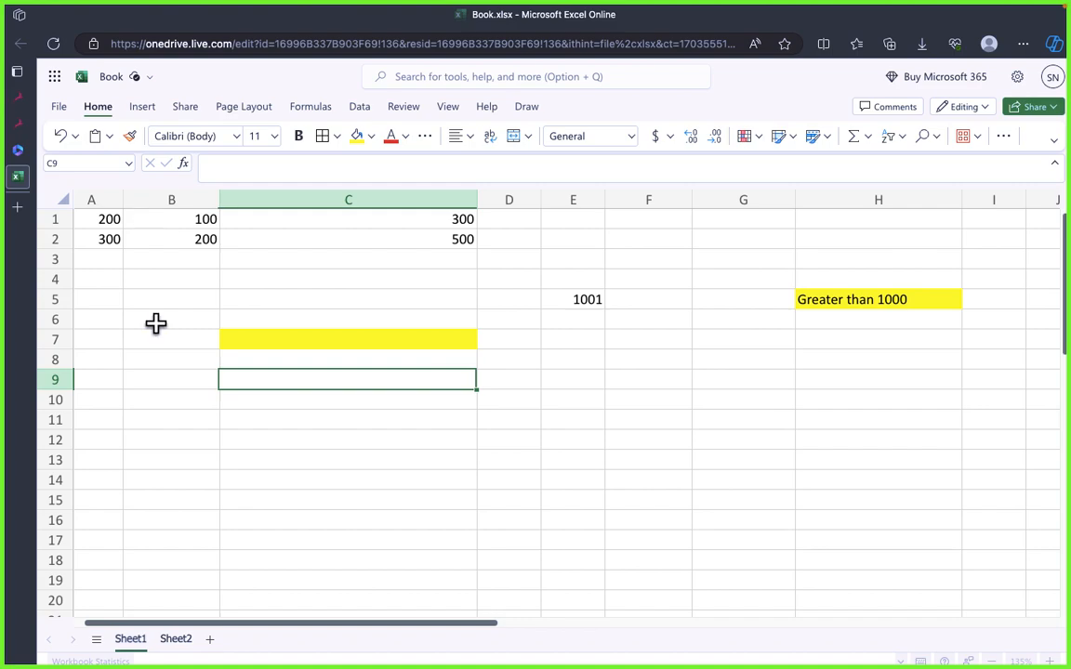
Step: Clear the contents of the range C5:H9, keeping the cell formatting
left_click_drag(406, 293, 889, 382)
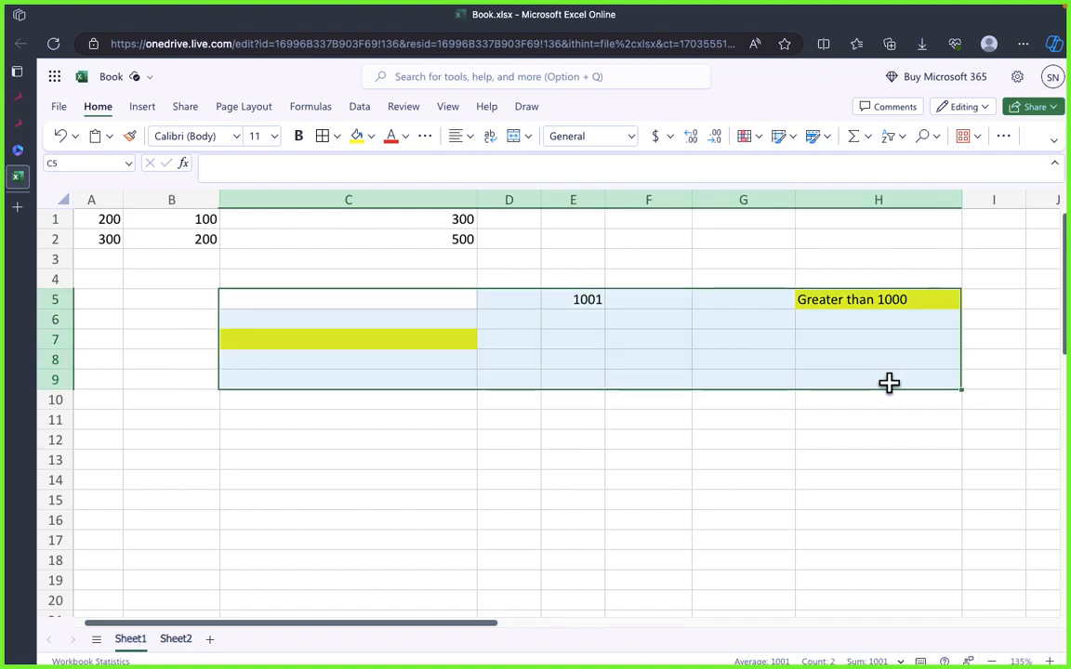
left_click(765, 395)
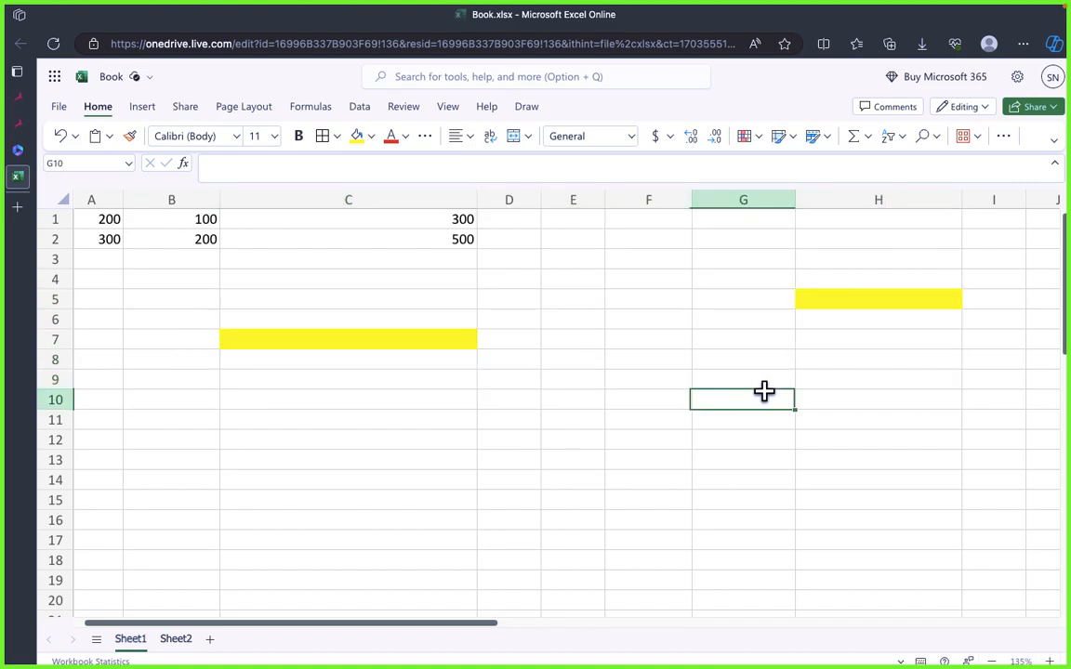
left_click(863, 282)
Step: Copy the yellow formatting of H5 to cell E10 with Format Painter
left_click(845, 304)
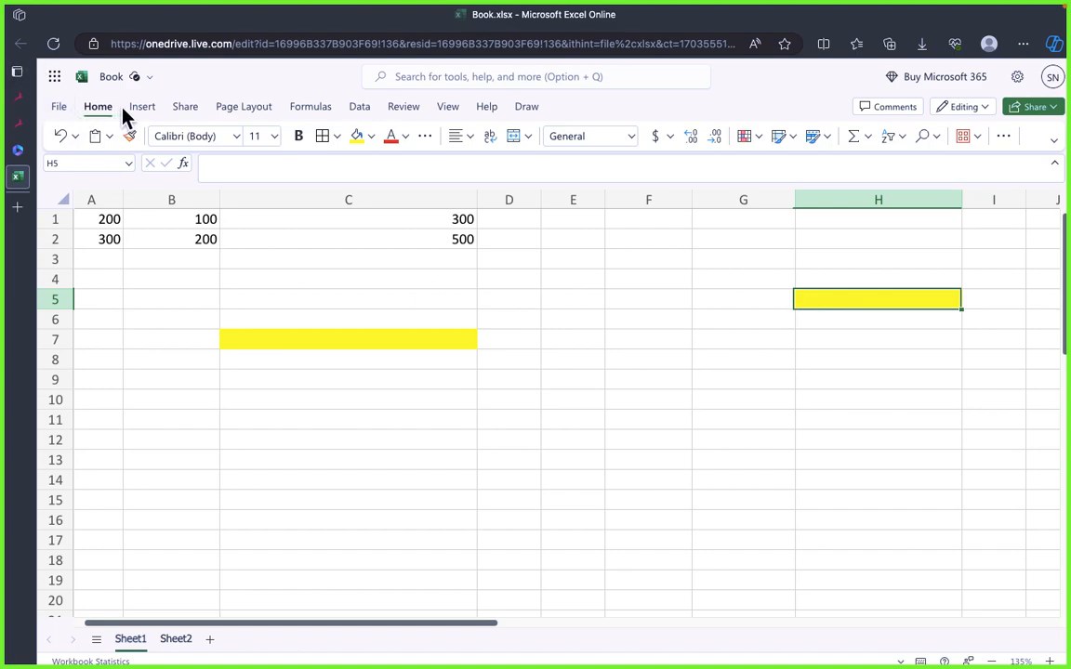
left_click(131, 137)
left_click(572, 400)
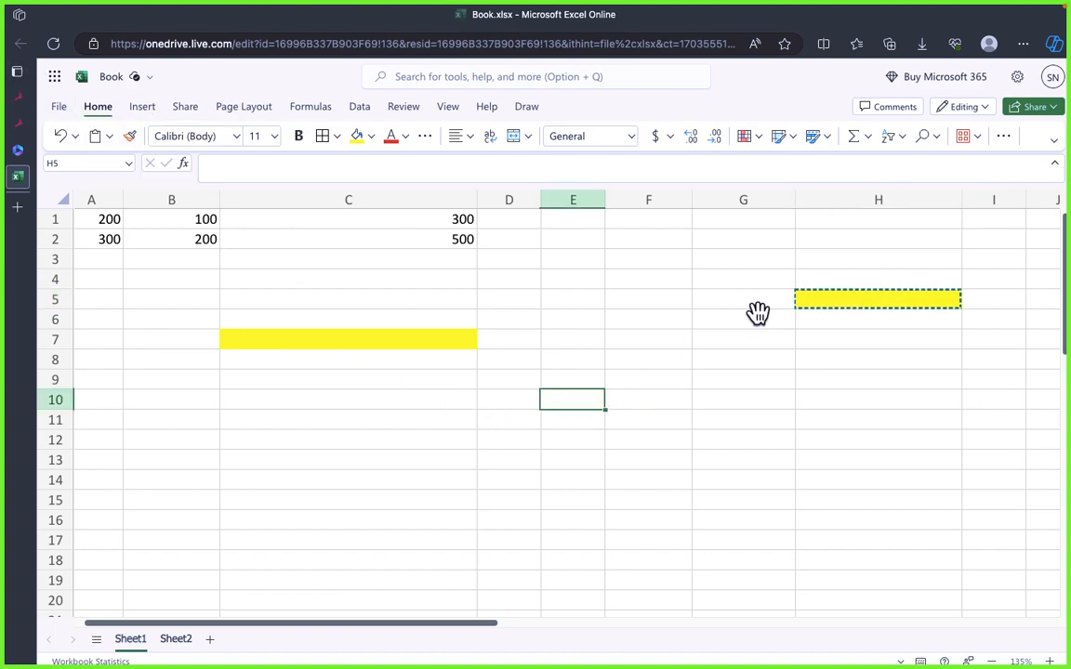
left_click(816, 302)
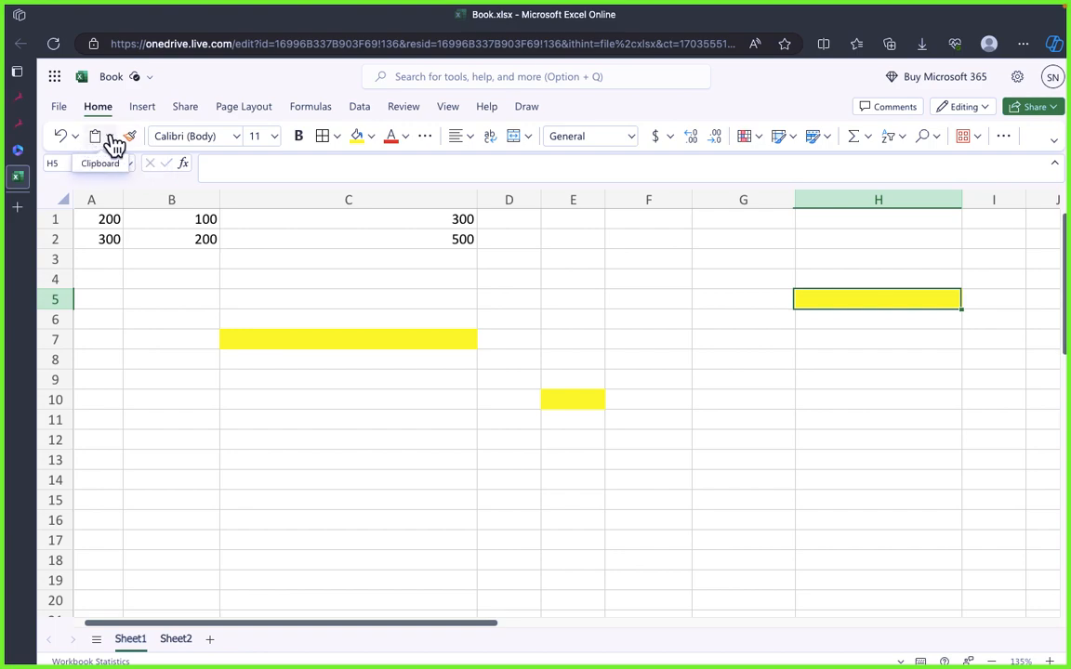
Step: Select the range B5:I11 and look through the cut, copy and paste options
left_click(760, 283)
left_click(325, 298)
left_click(171, 299)
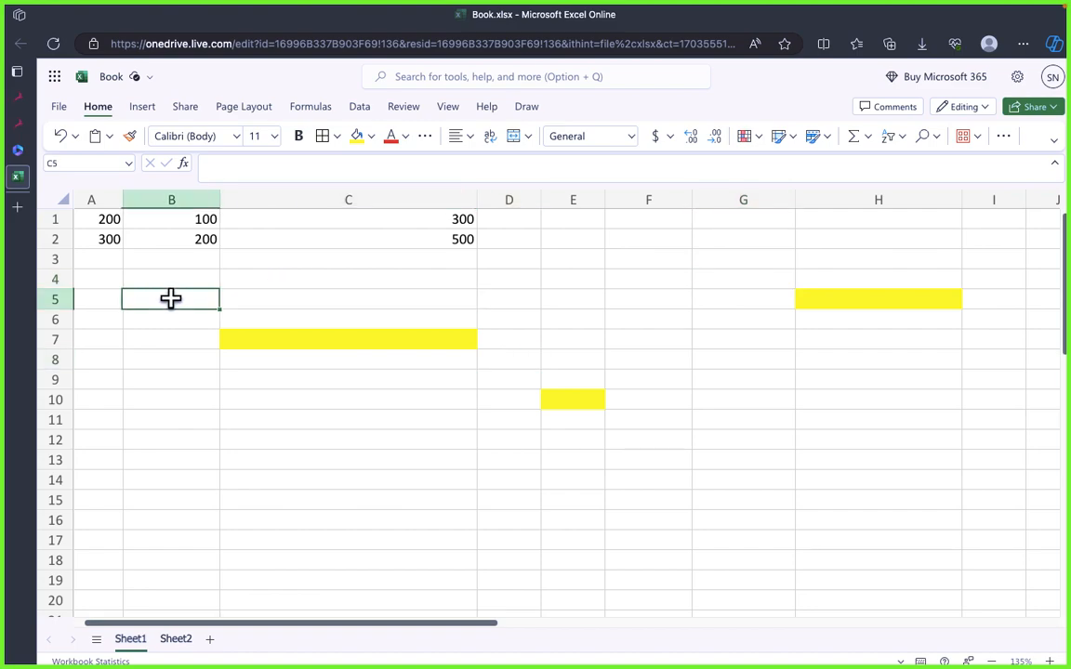
left_click_drag(171, 298, 963, 423)
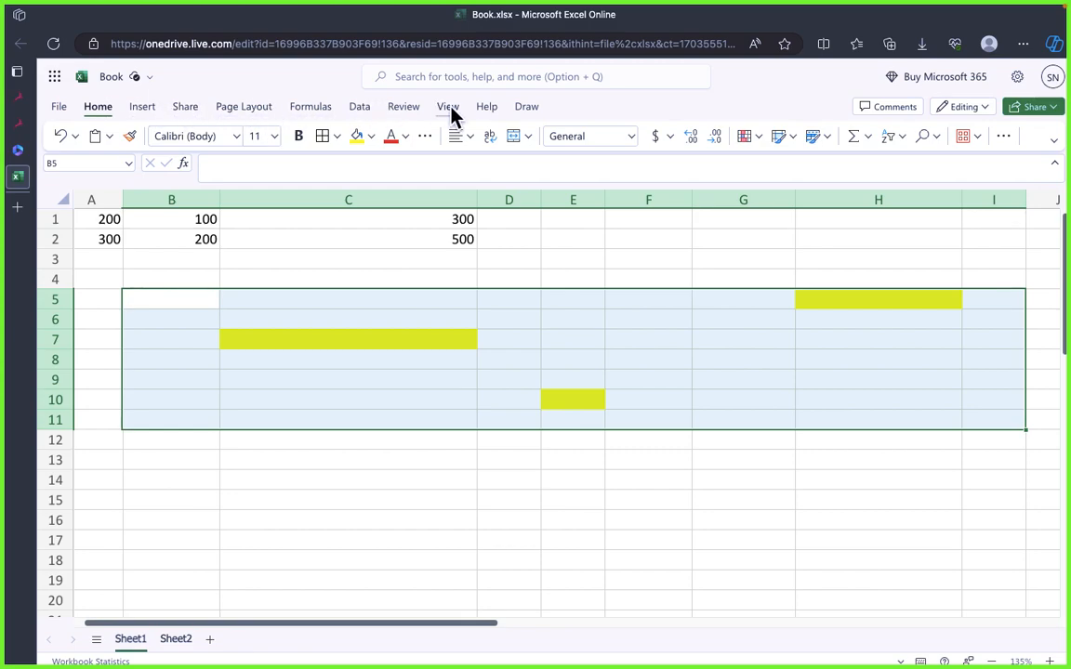
left_click(59, 106)
left_click(57, 103)
left_click(106, 138)
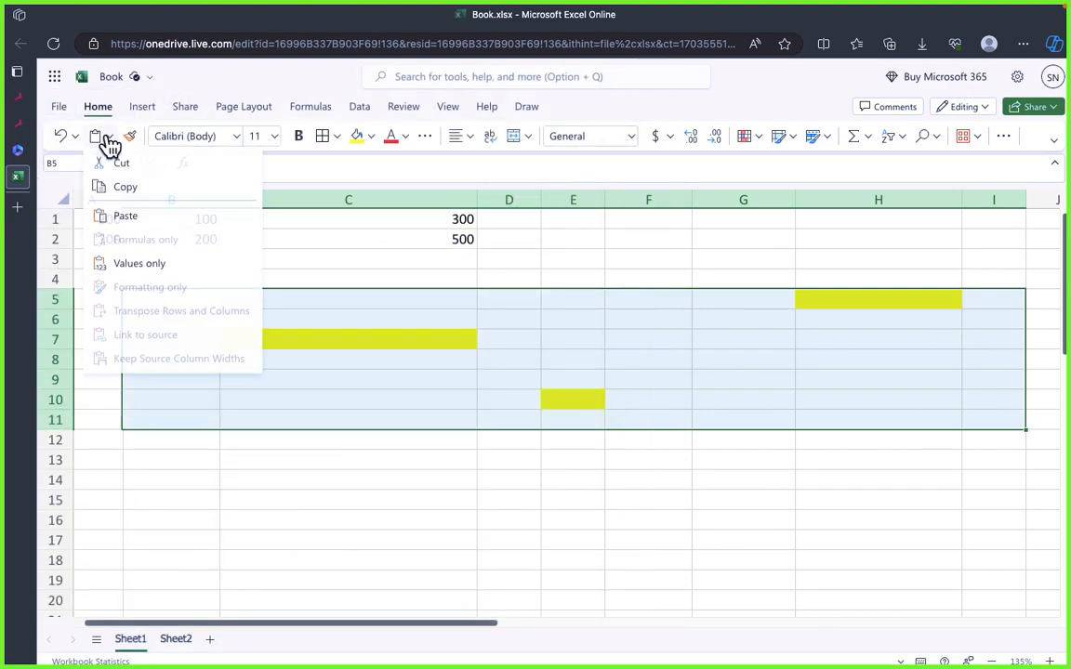
left_click(106, 137)
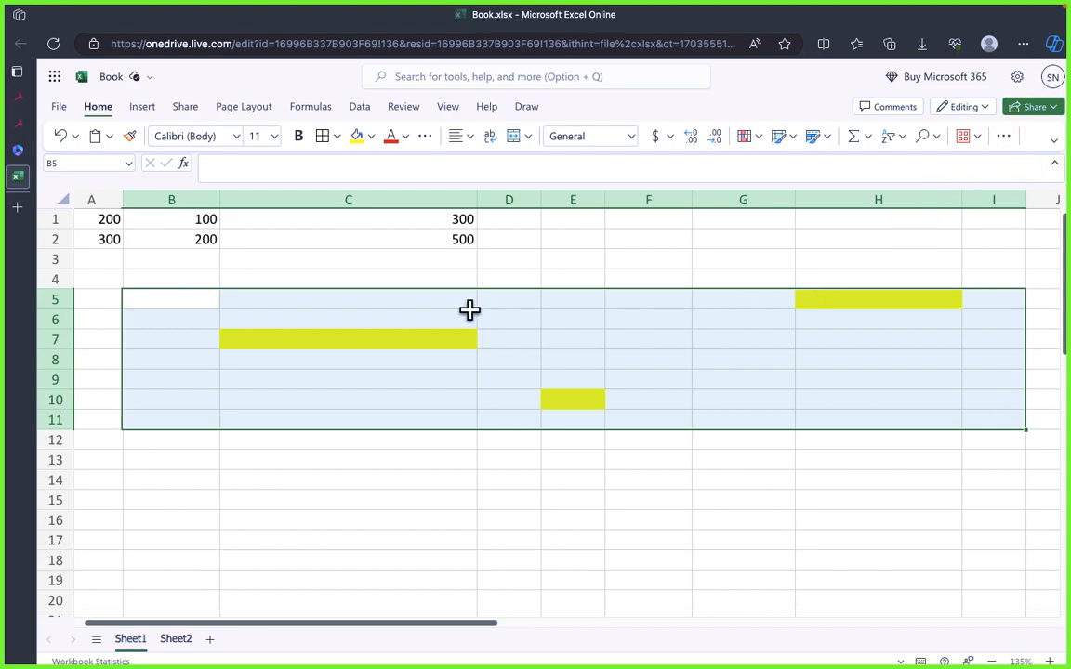
left_click(382, 291)
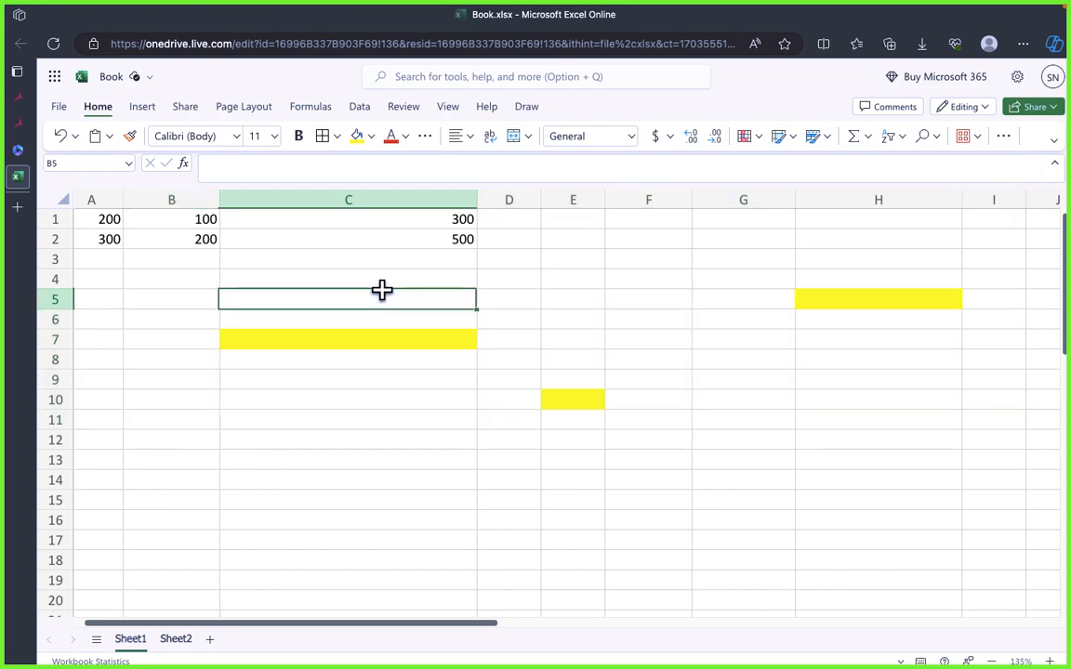
left_click(110, 339)
left_click(275, 344)
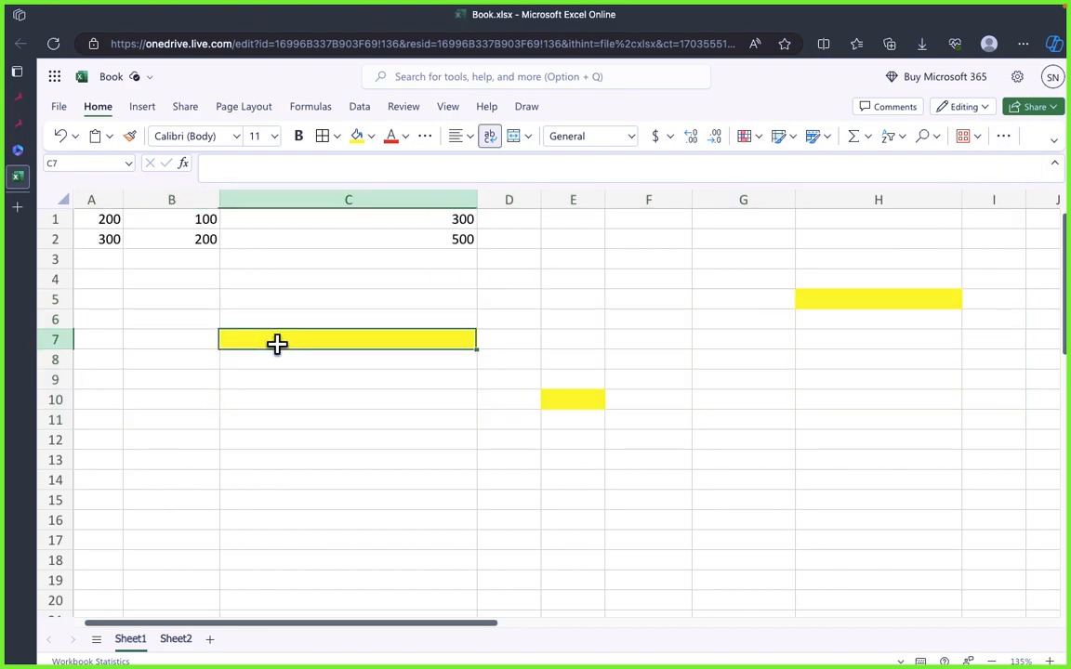
left_click(356, 398)
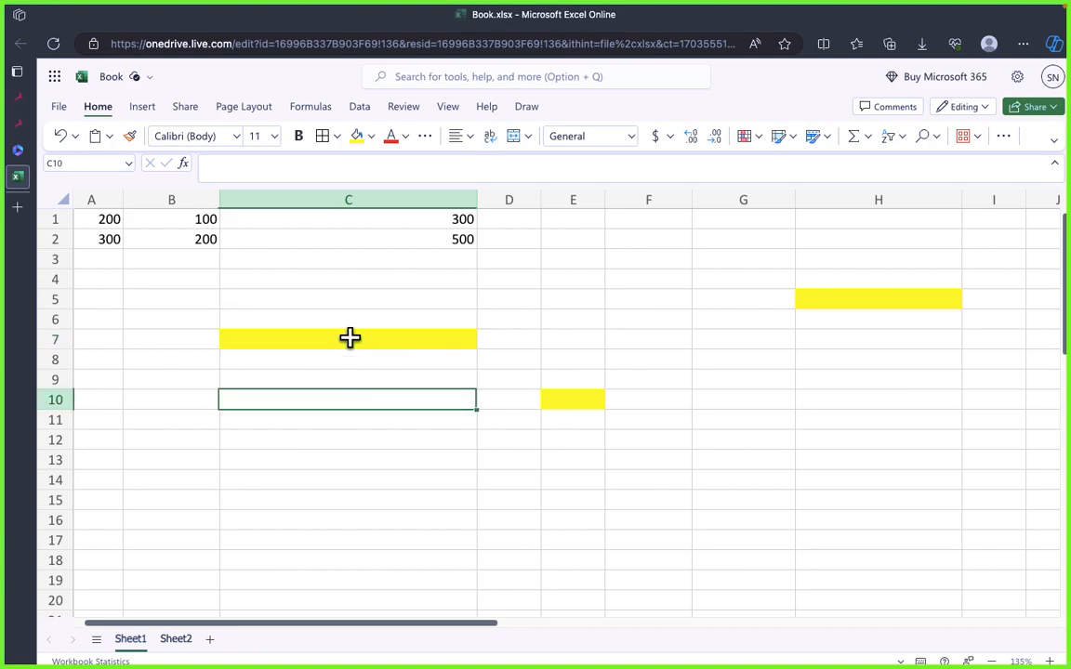
left_click(352, 340)
double_click(356, 340)
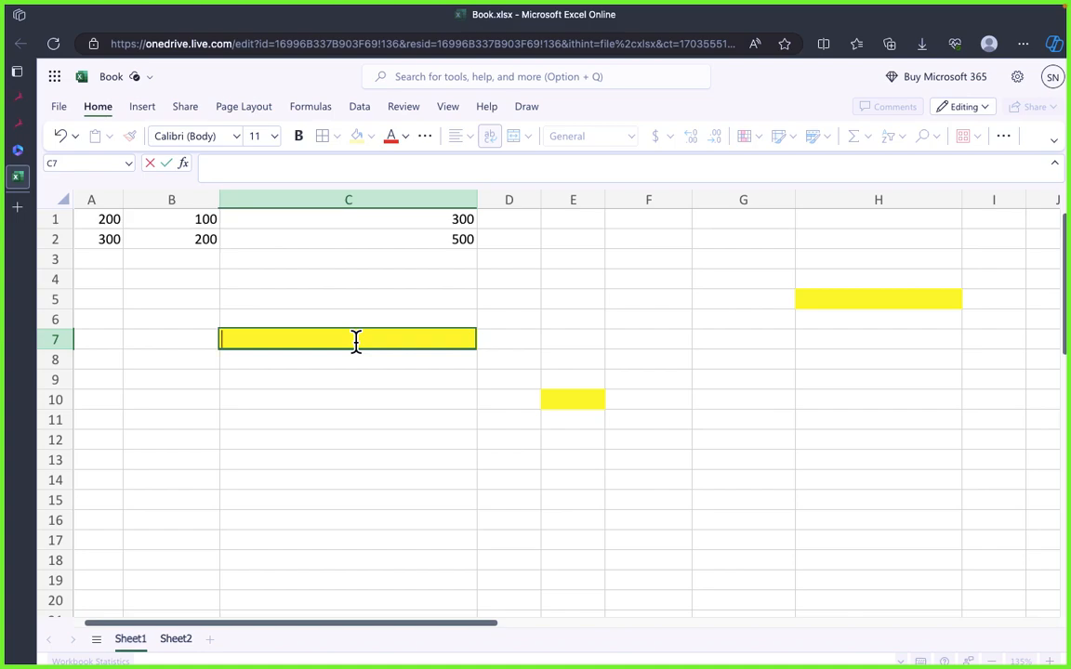
key("Escape")
key("Down")
key("Down")
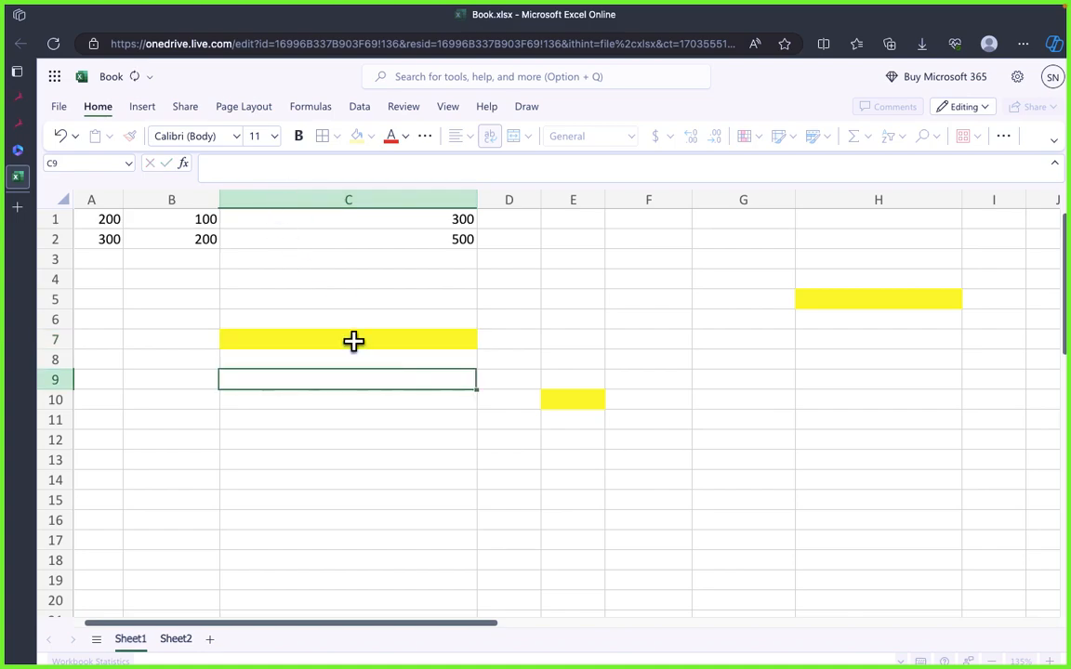
Step: Switch to draw.io, examine the IF syntax under Basic Conditional Statement, and return to the workbook in Excel Online
double_click(353, 342)
key("super+Tab")
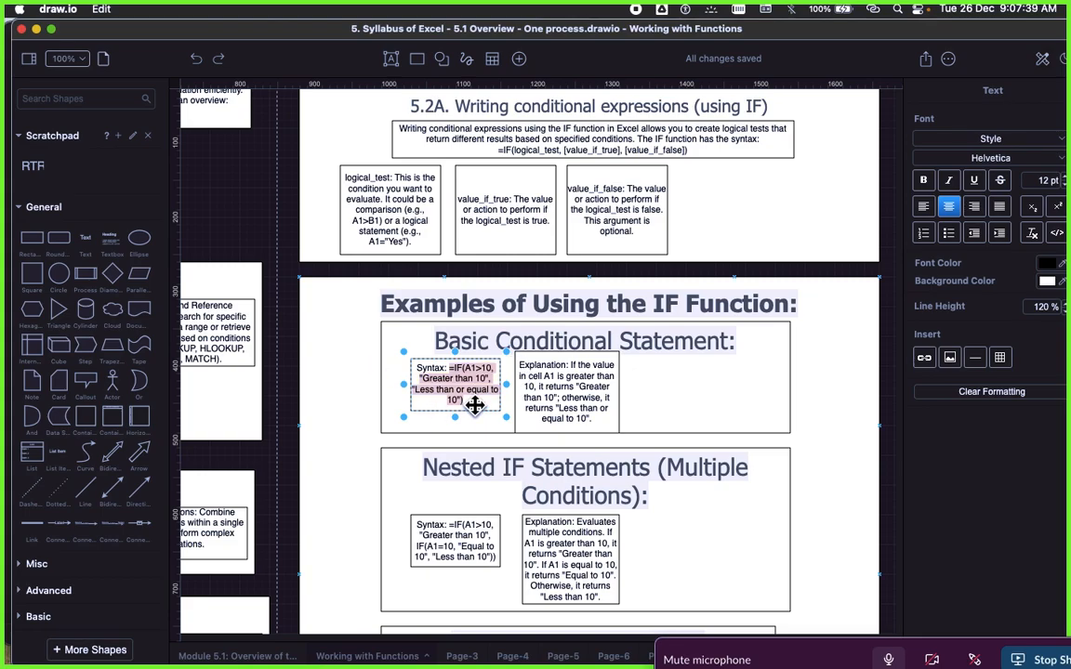
left_click(571, 398)
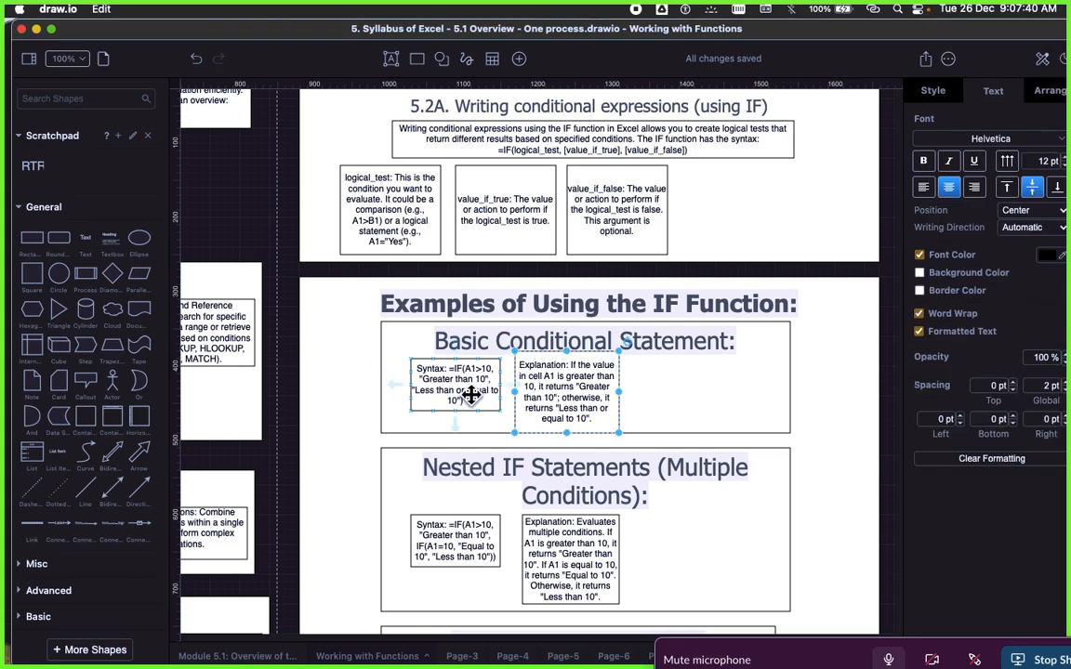
scroll(472, 394, "up", 5)
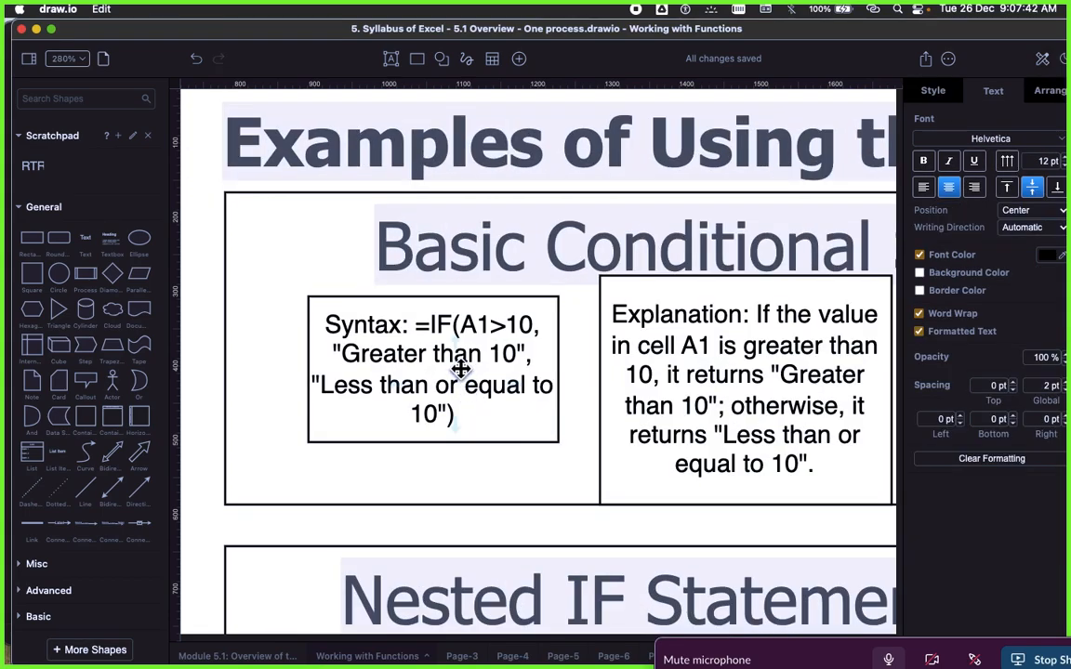
key("super+Tab")
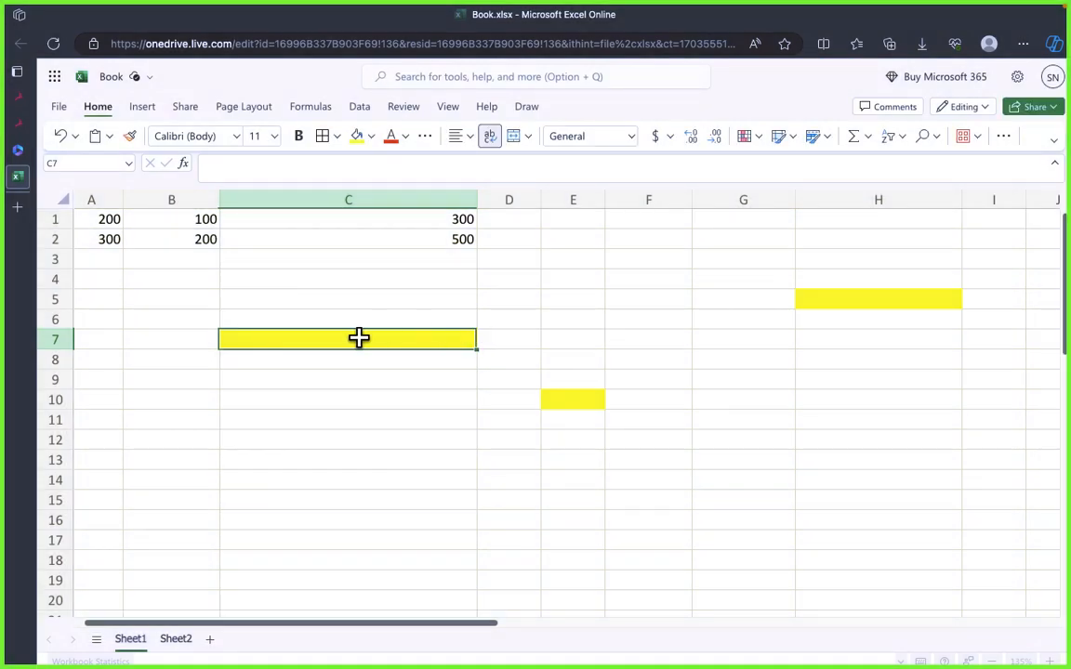
Step: Start an IF formula in C7 with the logical test A1>200, following the syntax example in draw.io
type("=IF")
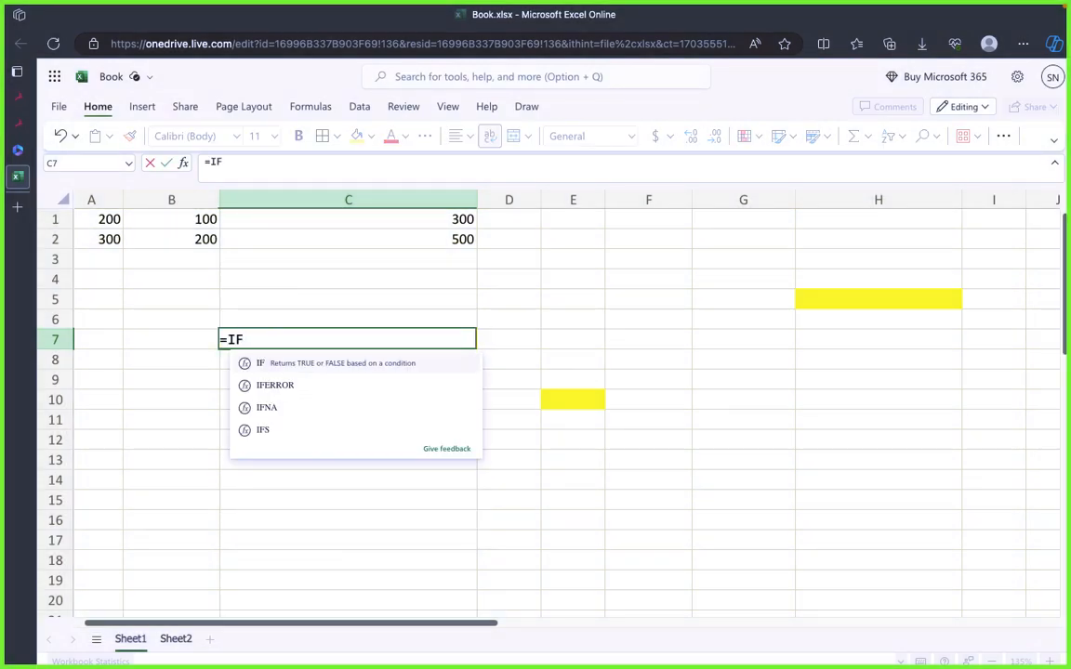
key("super+Tab")
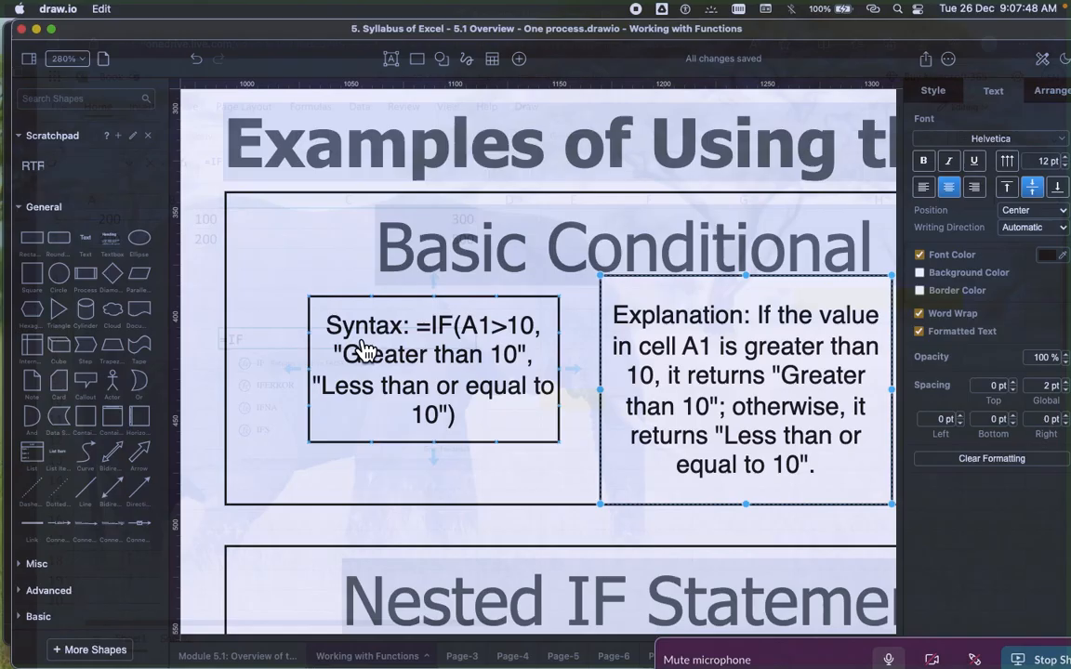
key("super+Tab")
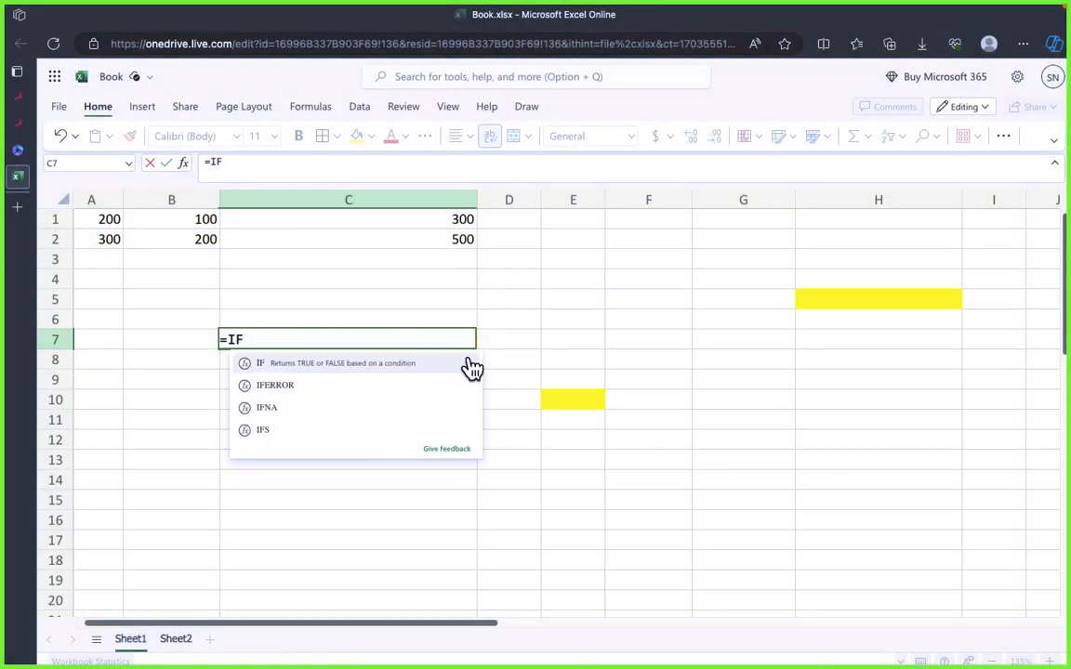
left_click(472, 369)
key("super+Tab")
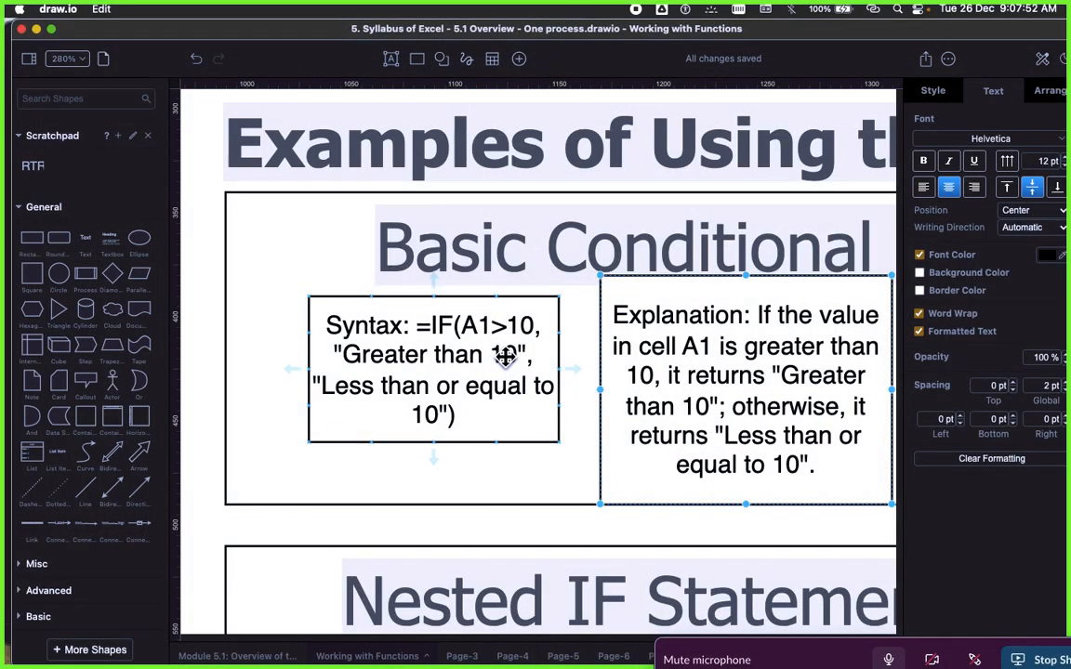
key("super+Tab")
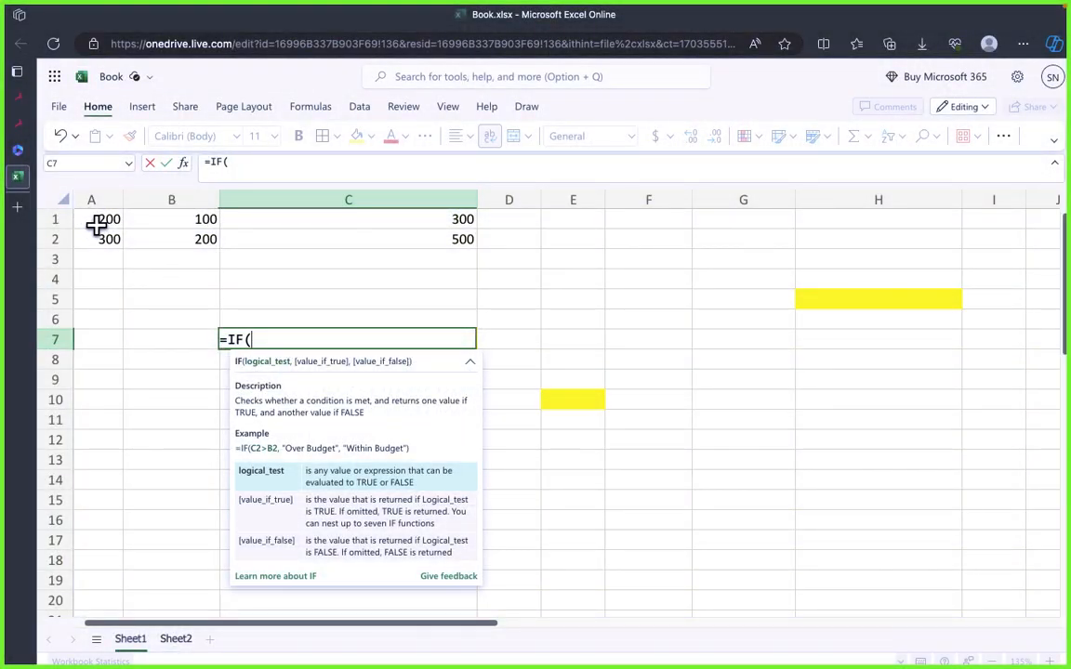
left_click(98, 225)
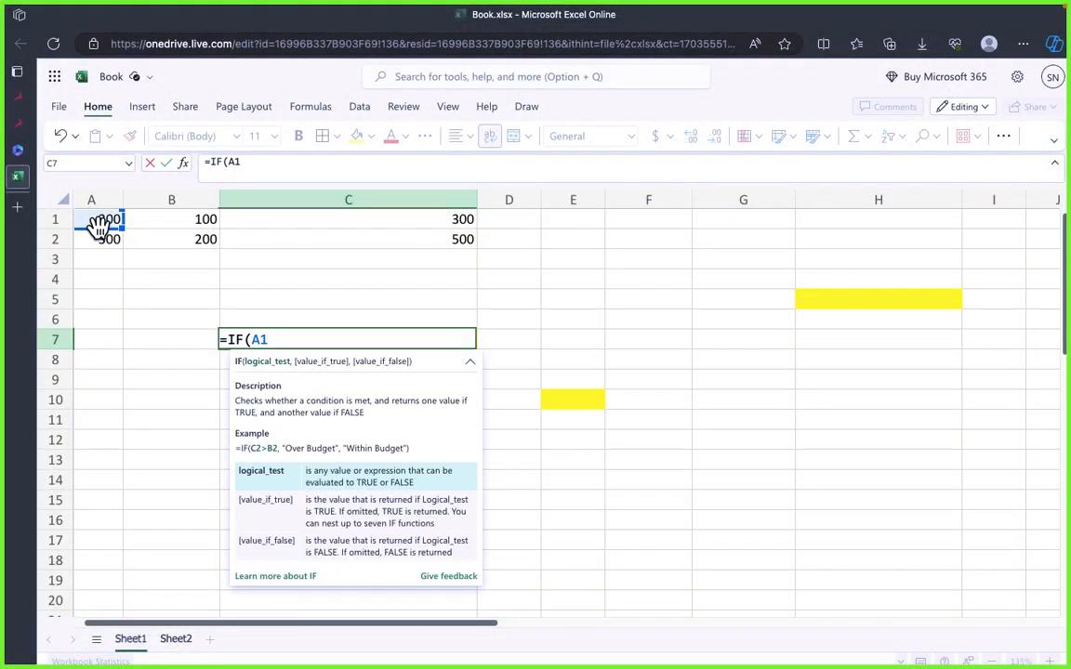
type(">200")
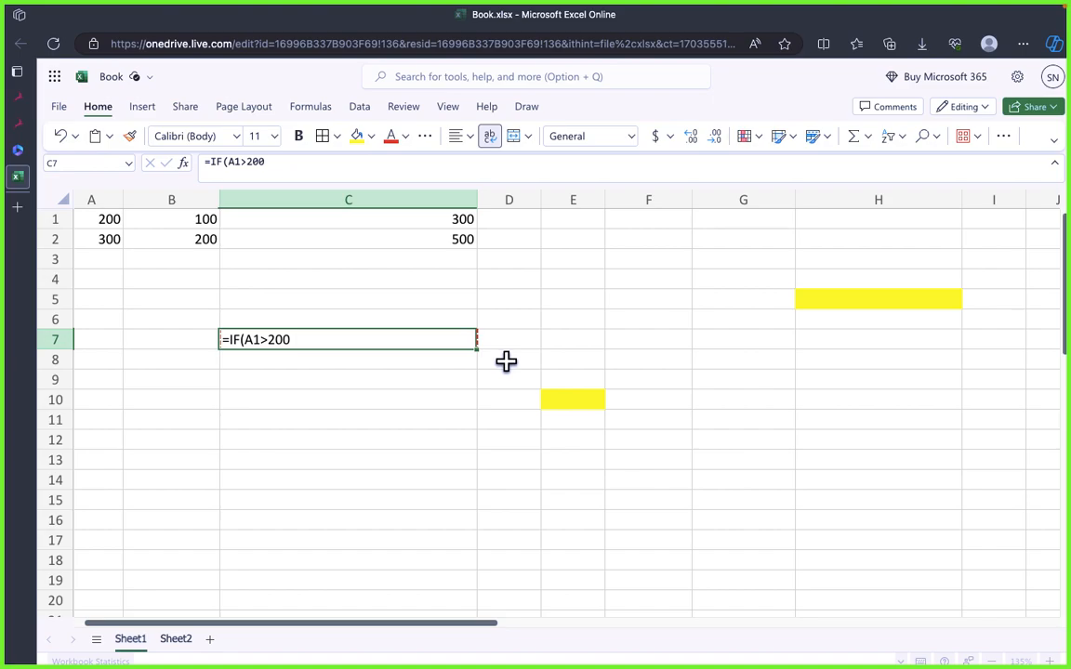
Step: Give the IF formula in C7 the true value "Greater than 200" and enter it without a false value
double_click(355, 342)
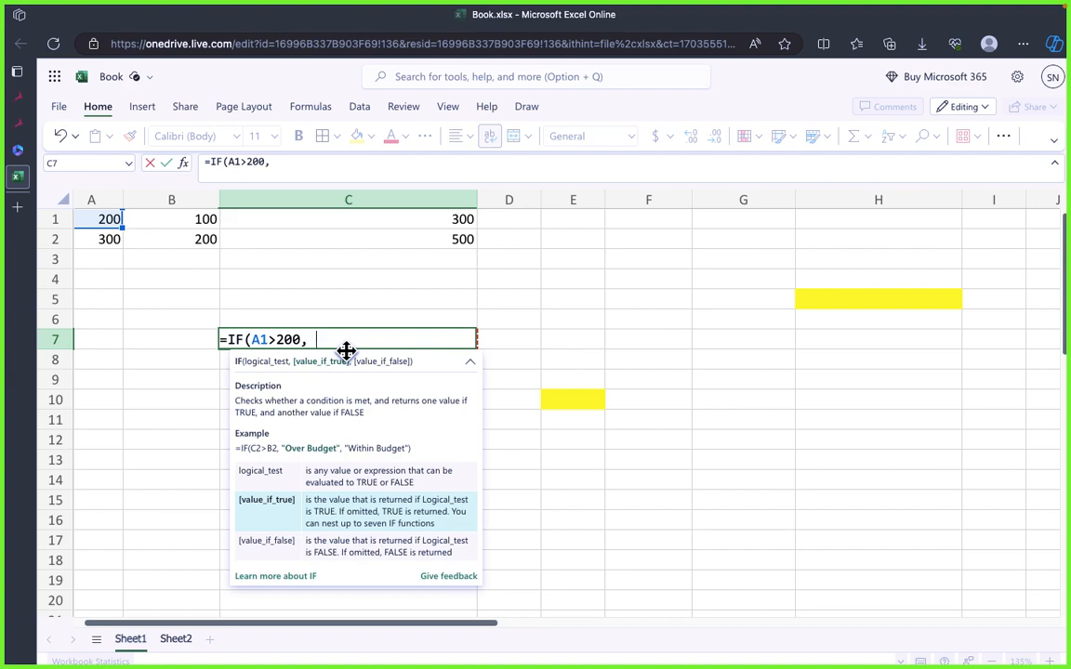
type("\"Greater than 200")
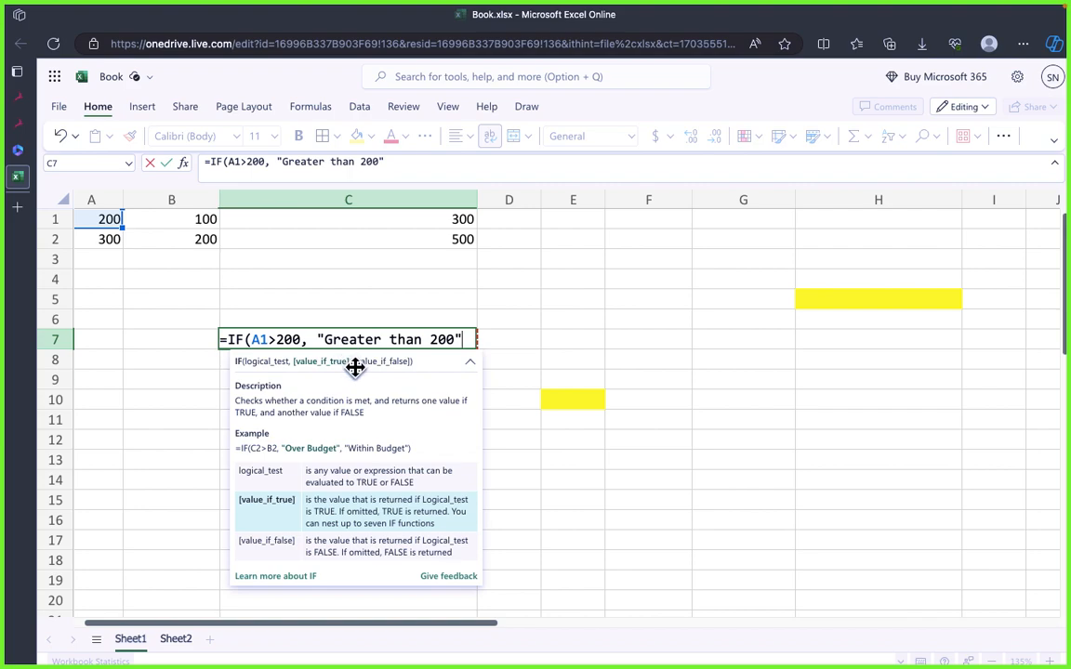
type(")")
key("Return")
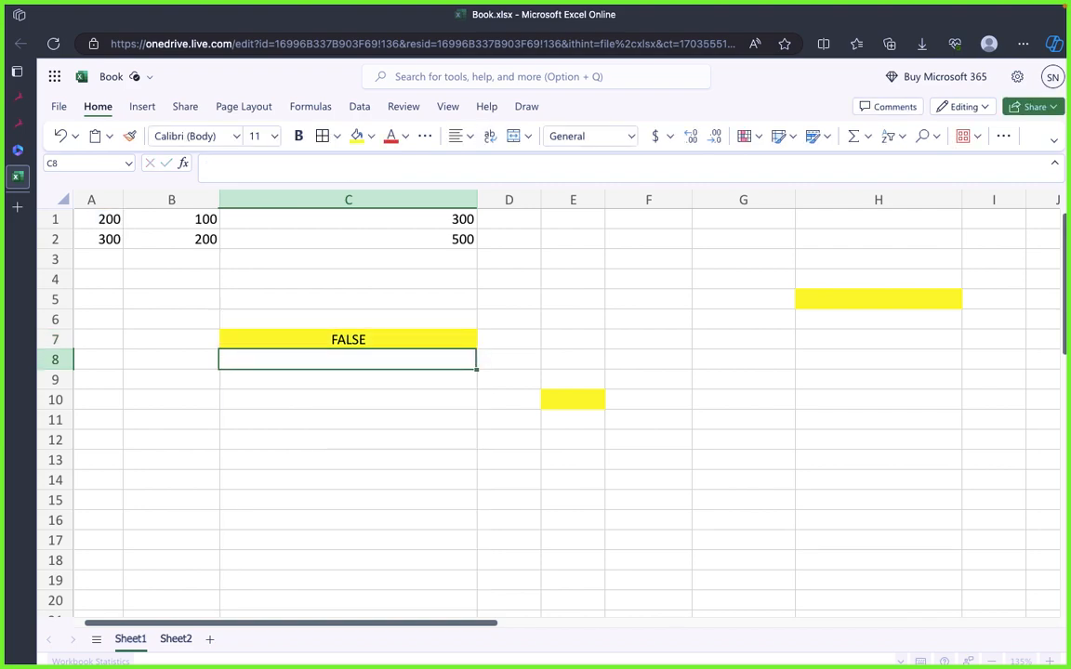
Step: Review the result and IF formula of C7 and compare its arguments with the syntax example in draw.io
left_click(382, 439)
left_click(352, 340)
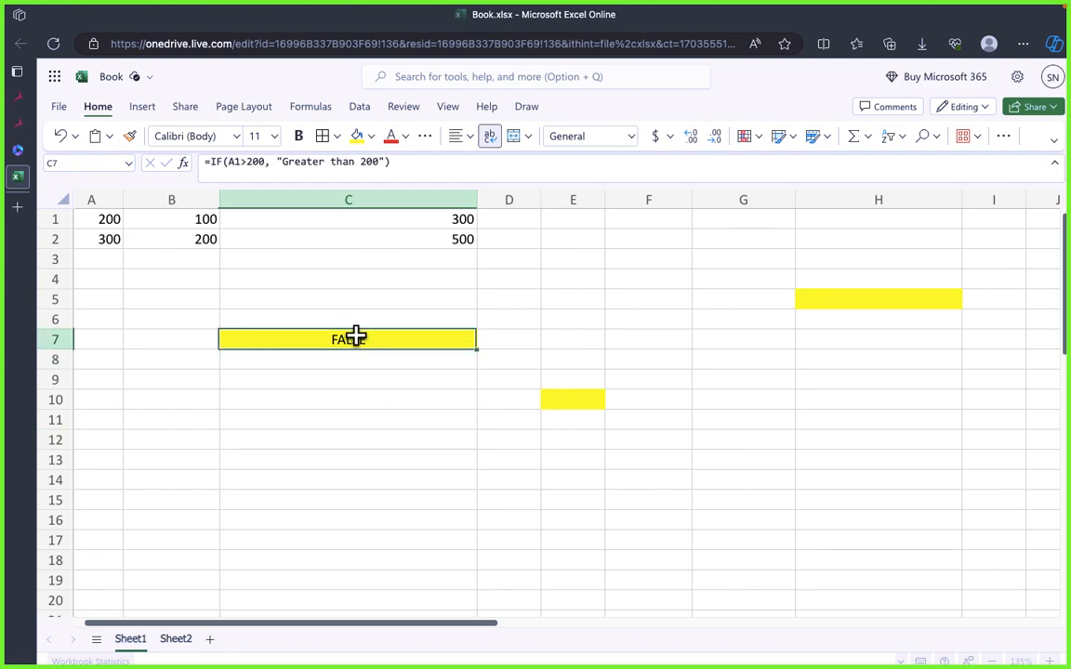
left_click(407, 162)
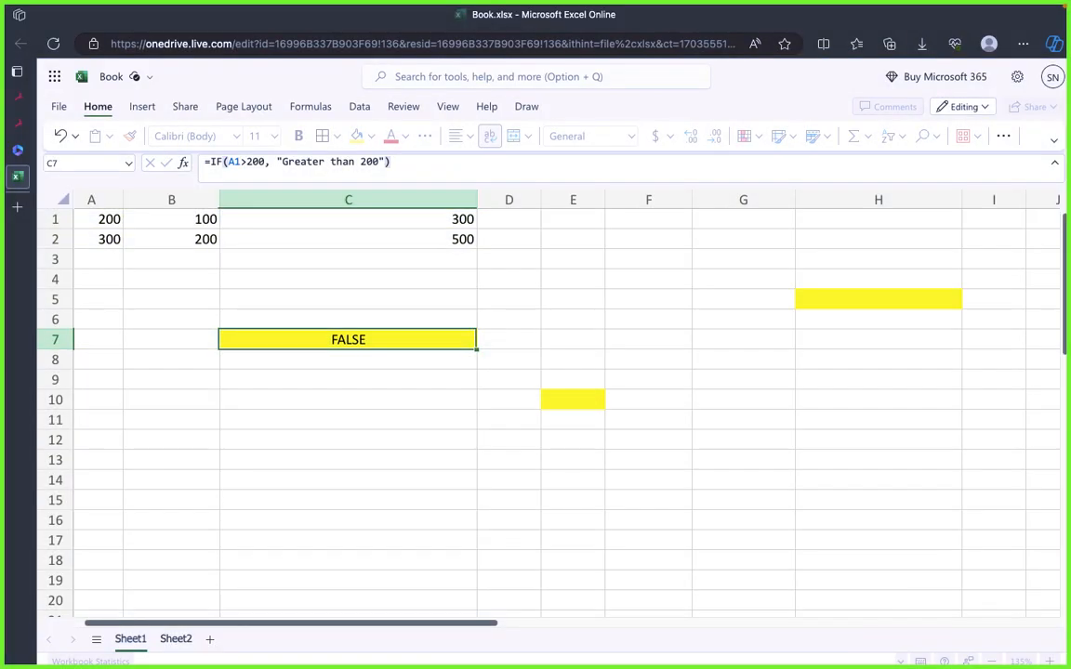
left_click(371, 377)
left_click(359, 325)
left_click(368, 344)
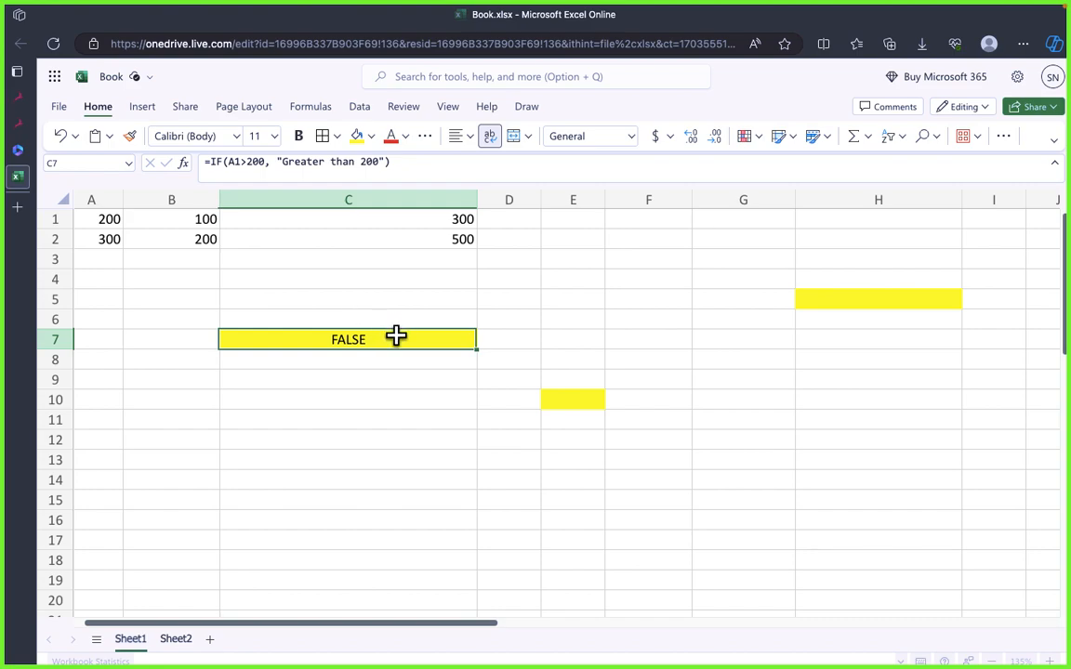
left_click(384, 161)
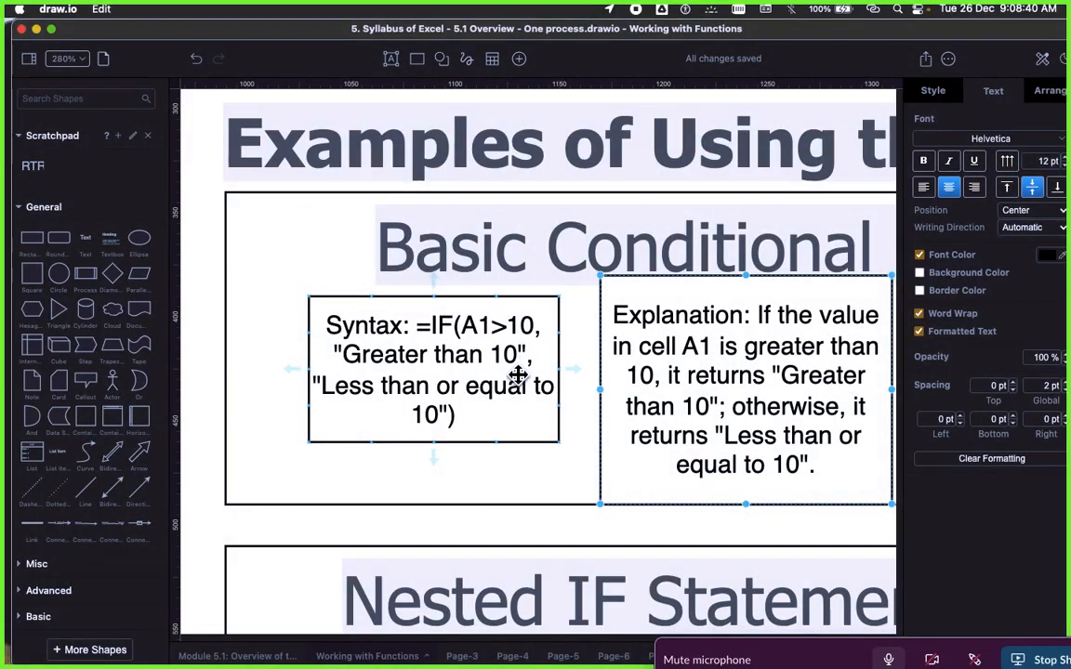
key("super+Tab")
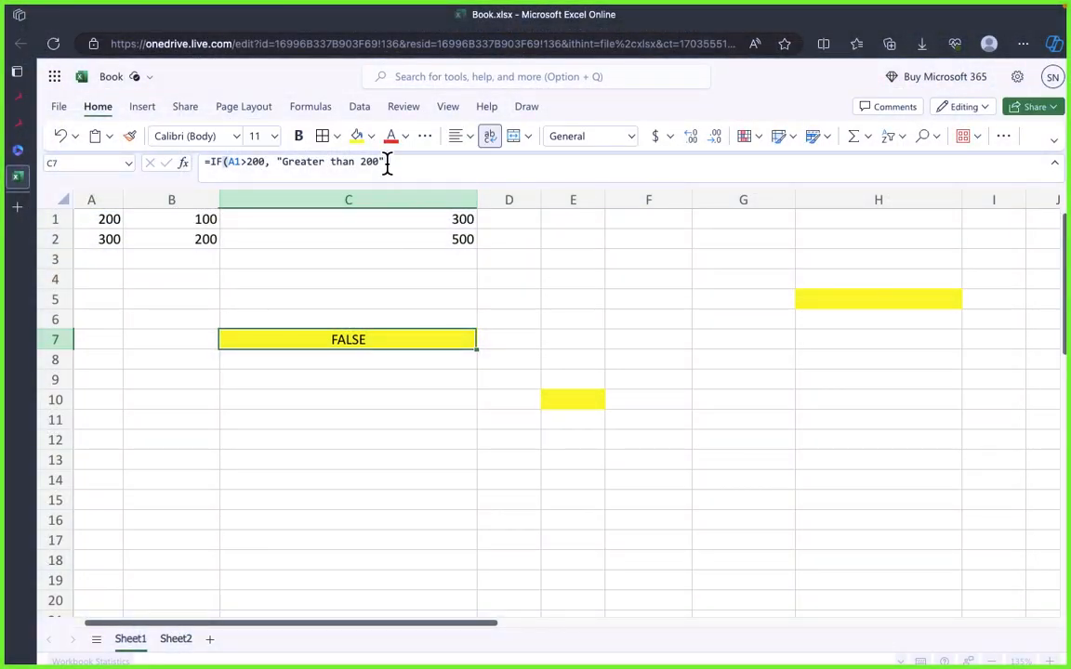
Step: Add "Less than or equal to 200" as the false value of the IF formula in C7 and check its result
left_click(387, 162)
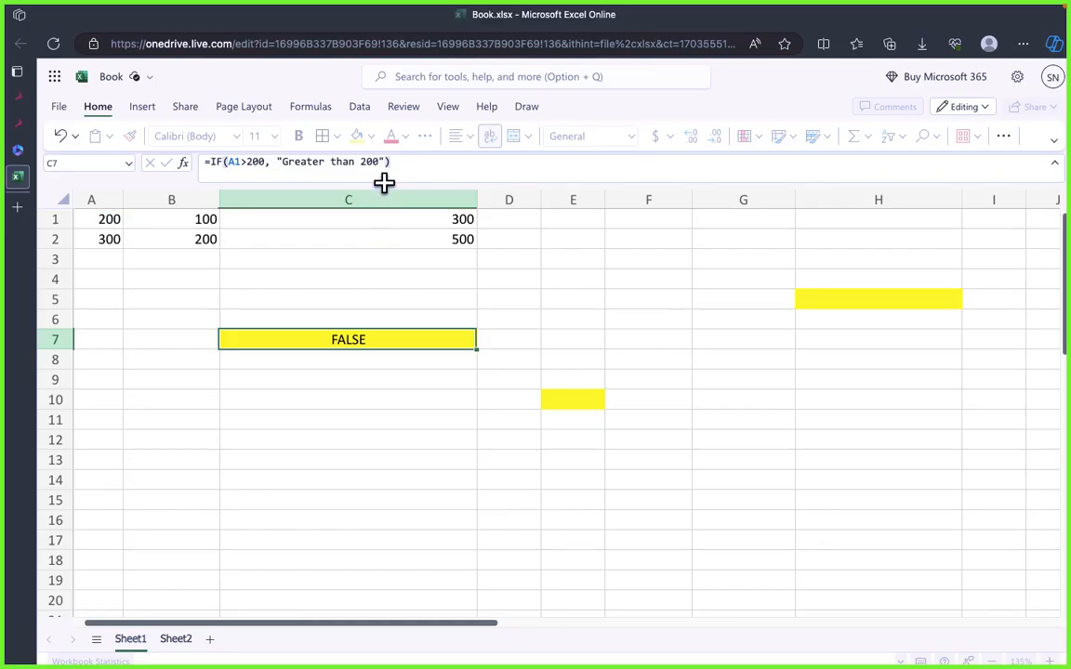
left_click(387, 161)
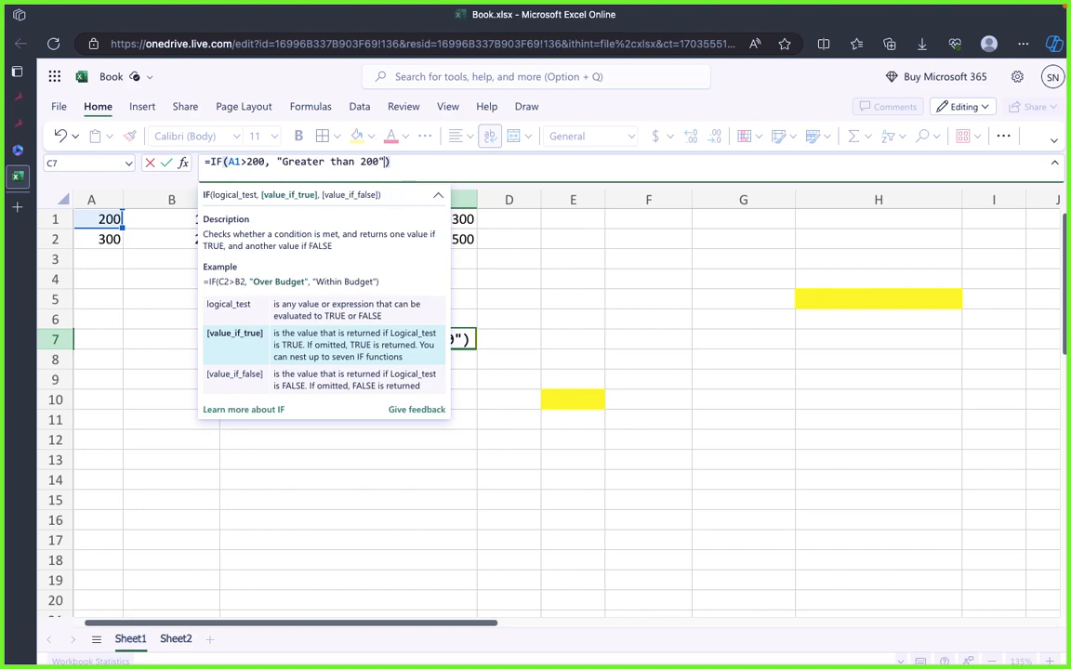
type(",\"")
type("Less tha")
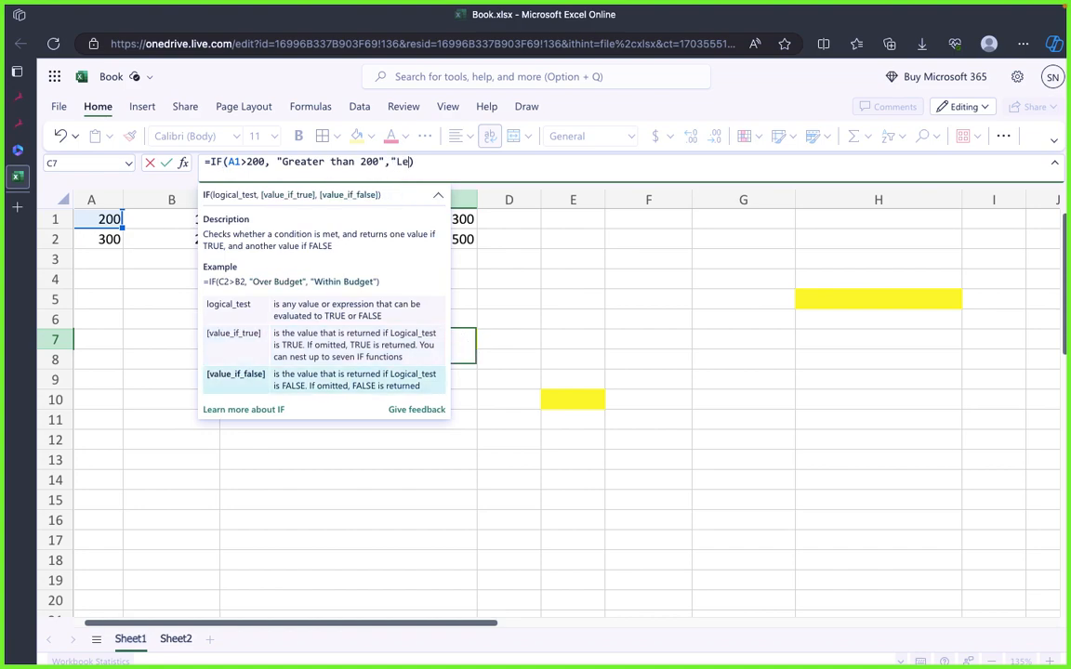
type("n or ")
type("equal t")
type("o 200")
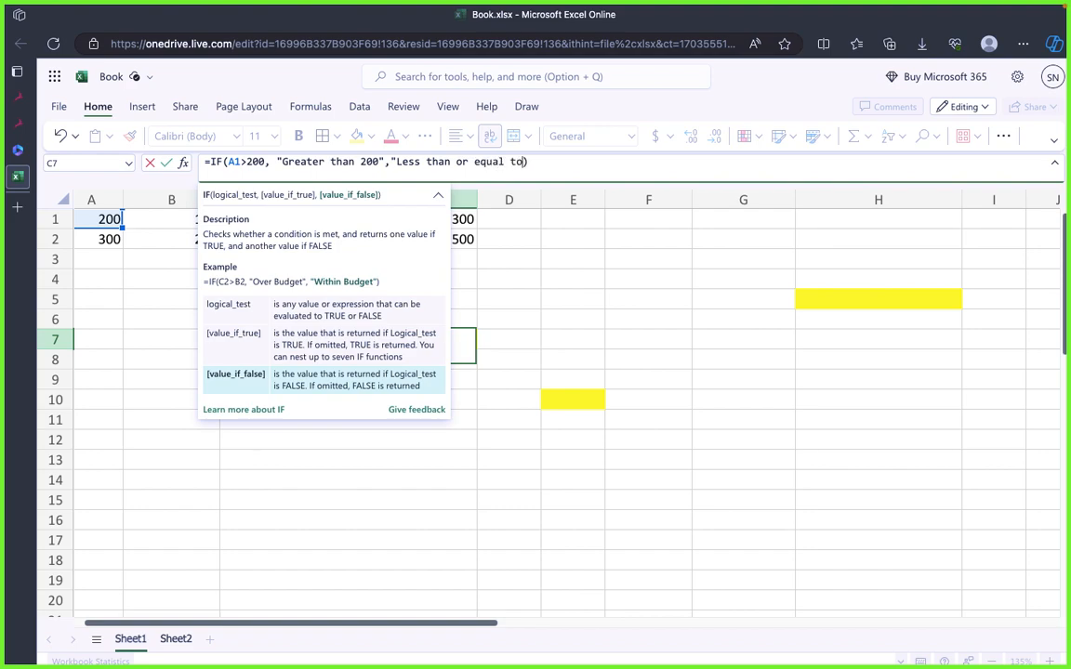
type("\"")
key("Right")
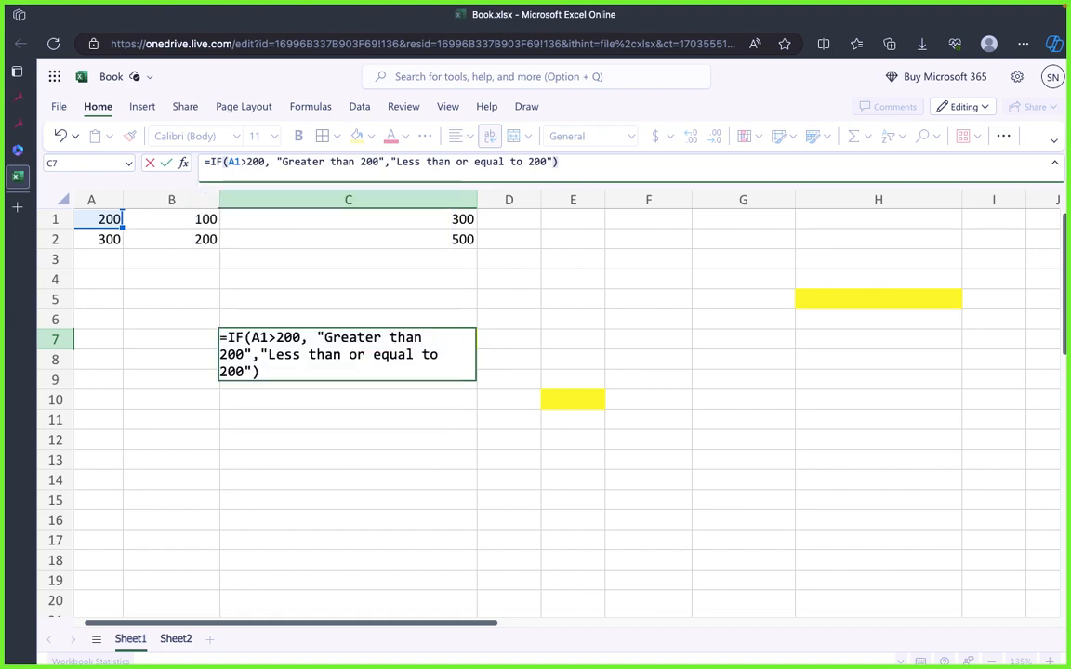
key("Return")
left_click(364, 343)
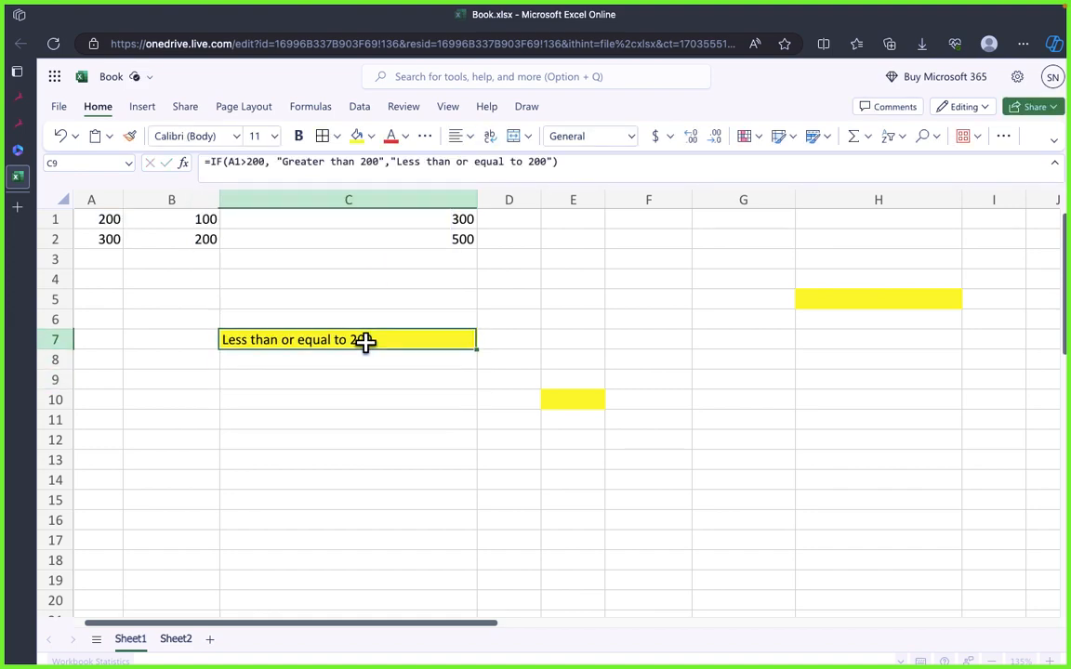
left_click(365, 452)
left_click(361, 339)
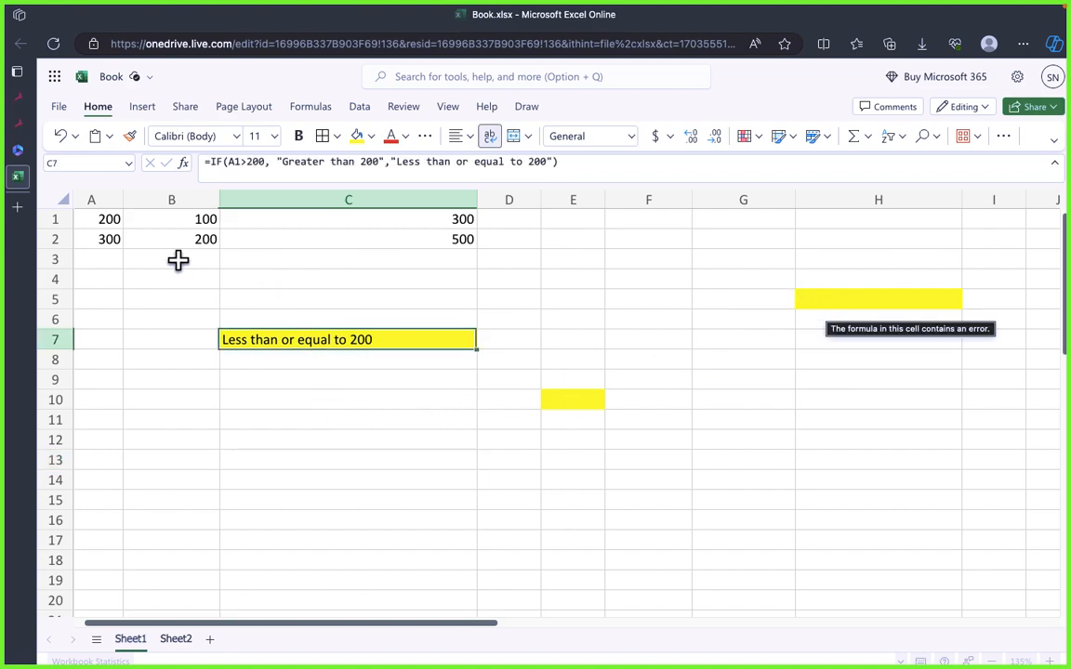
Step: Set the value of A1 to 300 to test the IF formula in C7
left_click(101, 219)
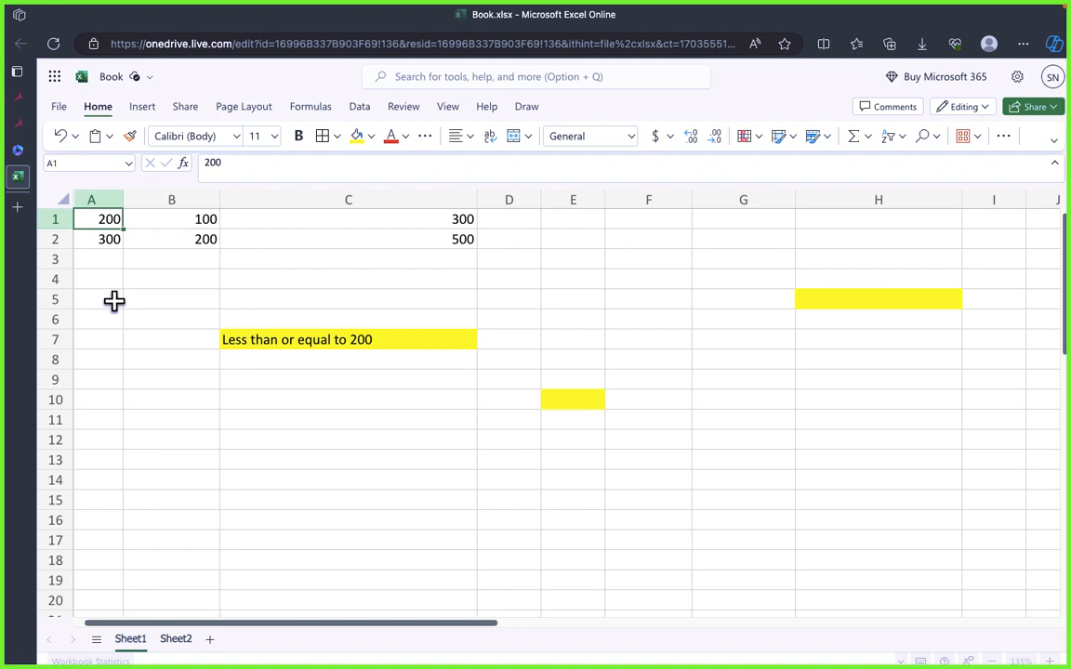
double_click(108, 221)
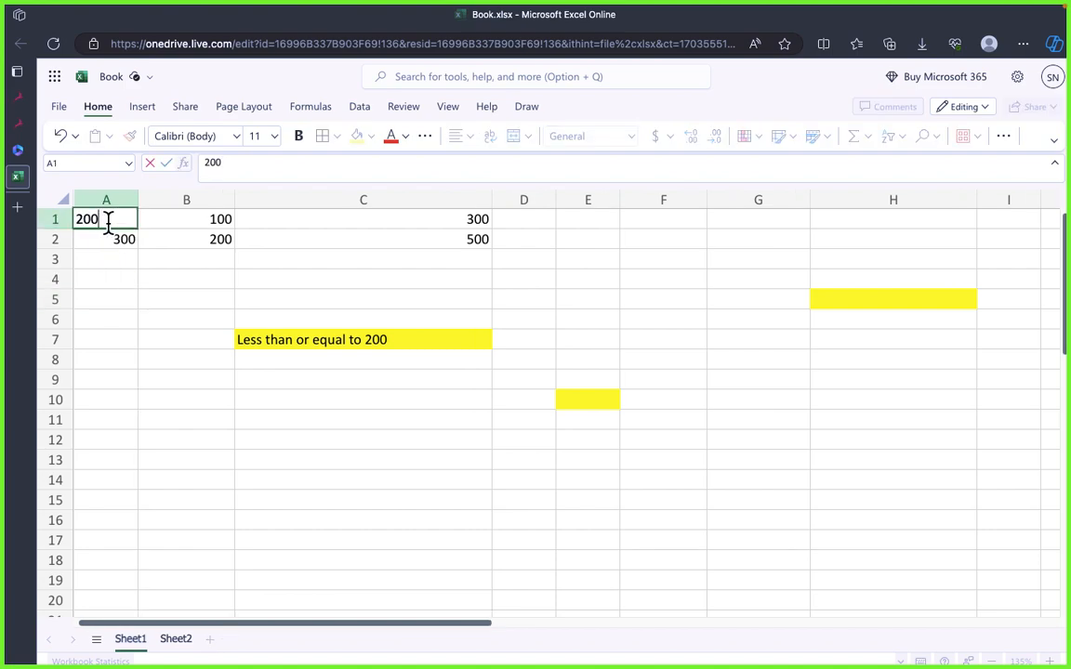
left_click_drag(109, 217, 53, 220)
type("30")
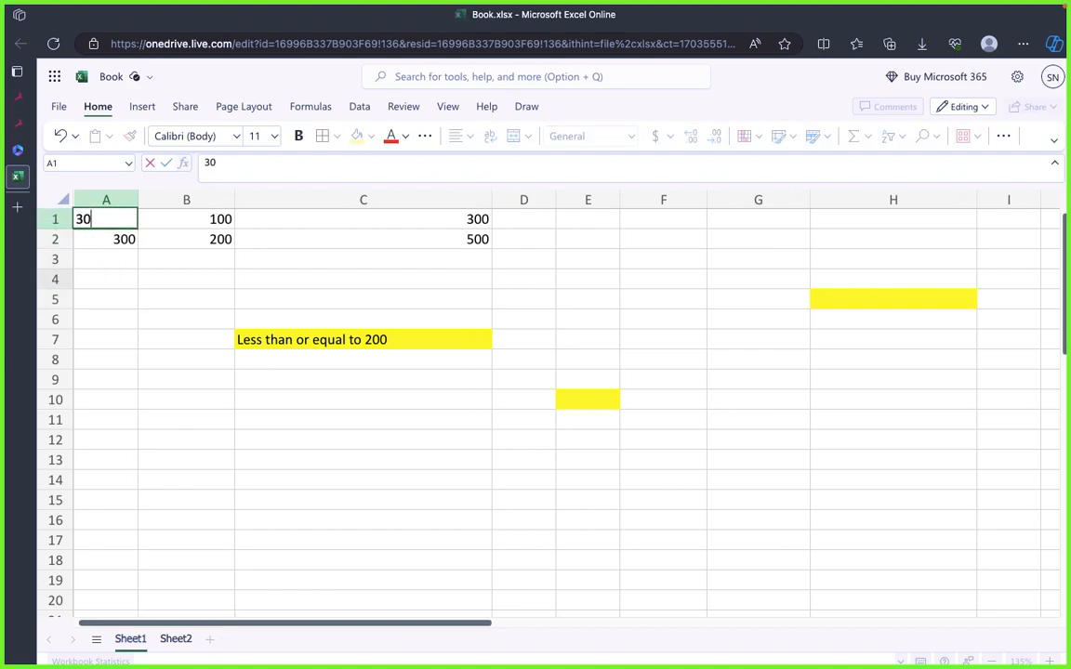
type("0")
key("Return")
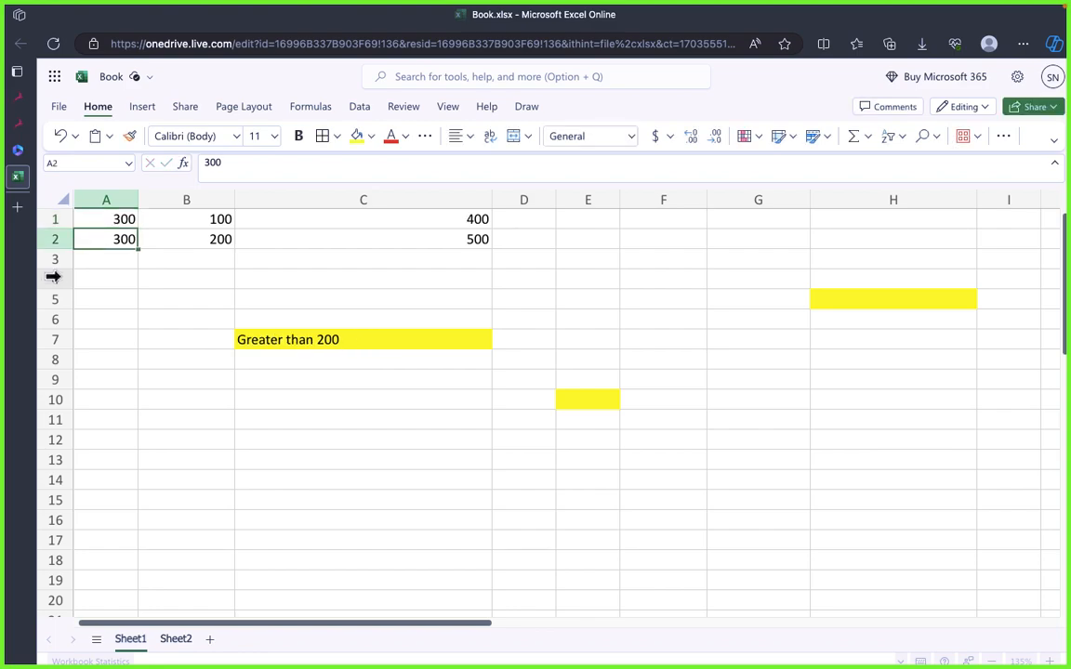
Step: Review the result of C7 and its IF formula with the true and false values
left_click(340, 435)
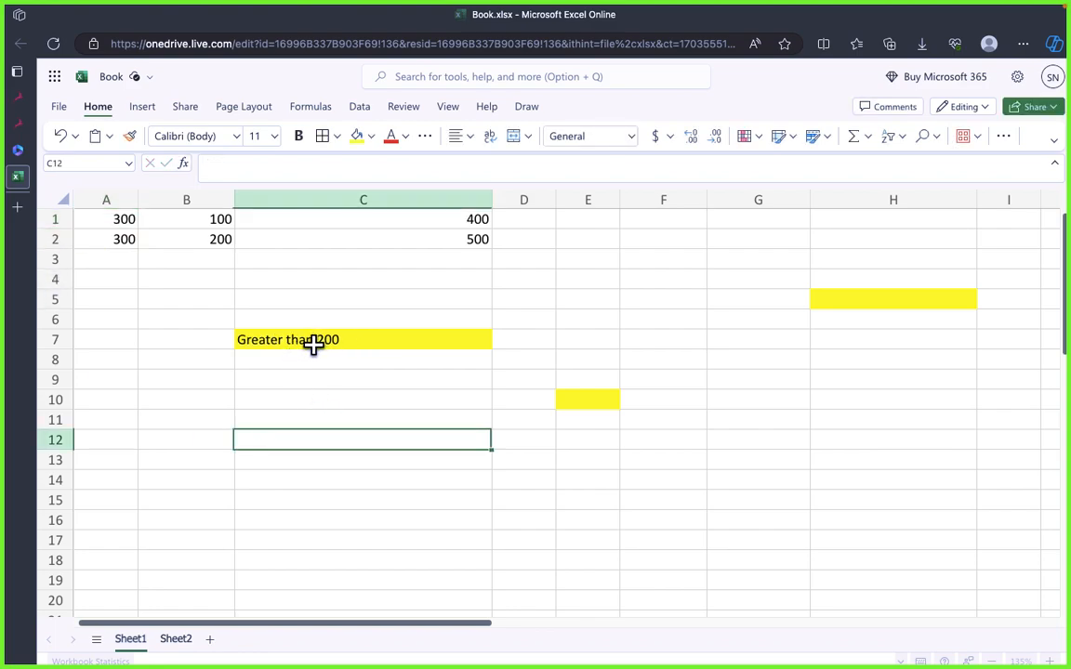
left_click(399, 342)
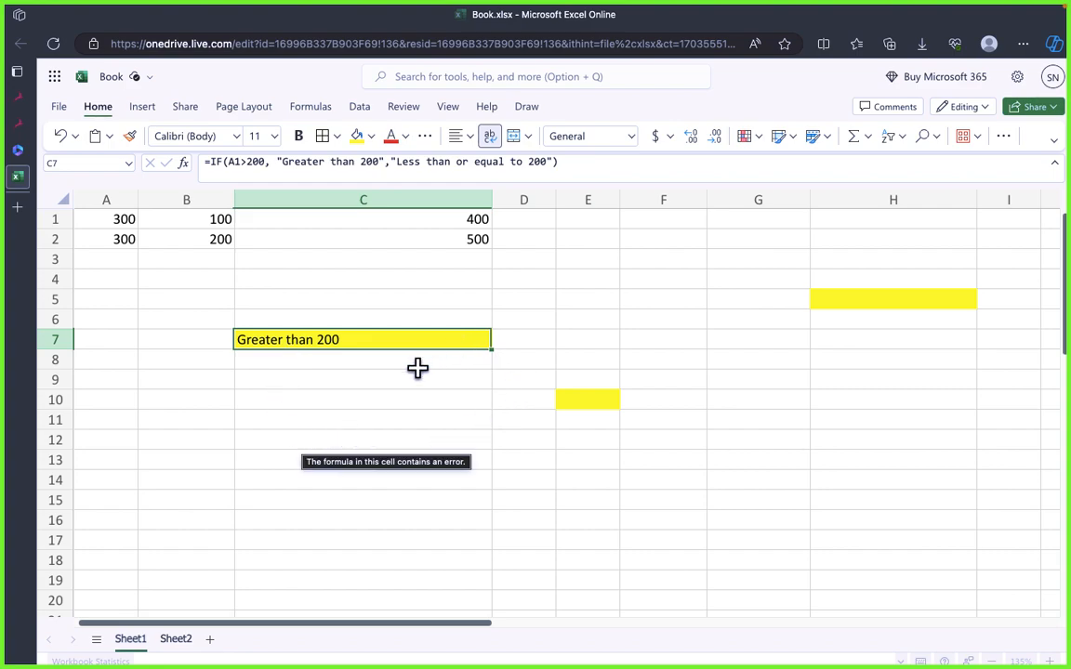
left_click(206, 393)
left_click(339, 416)
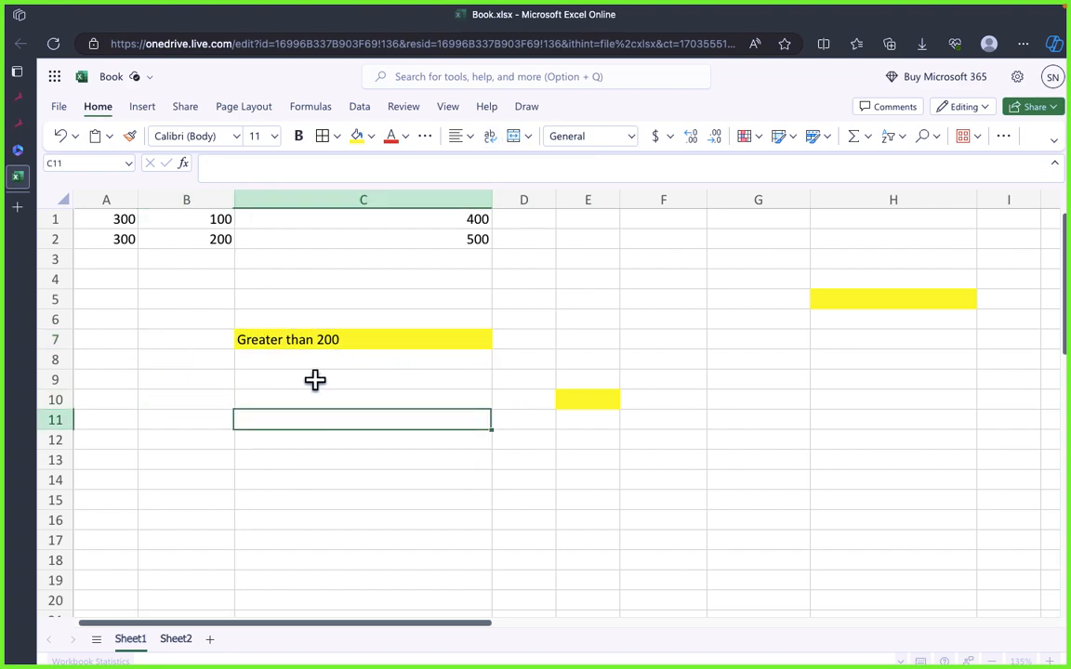
left_click(290, 340)
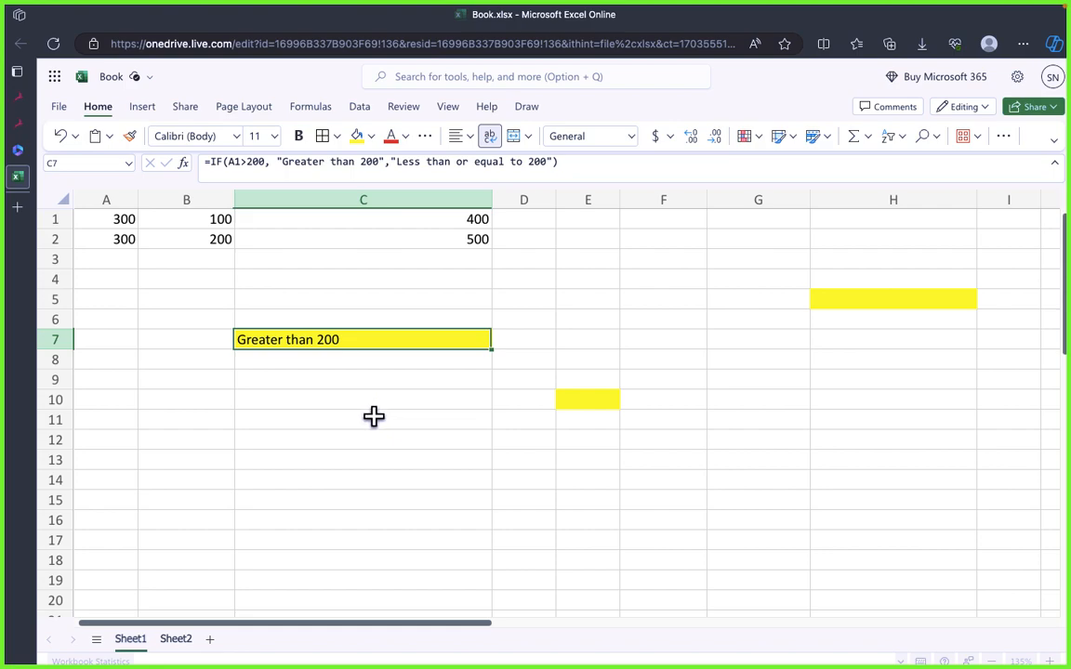
Step: Clear the contents of the range B6:D11 to remove the IF formula in C7
left_click(263, 401)
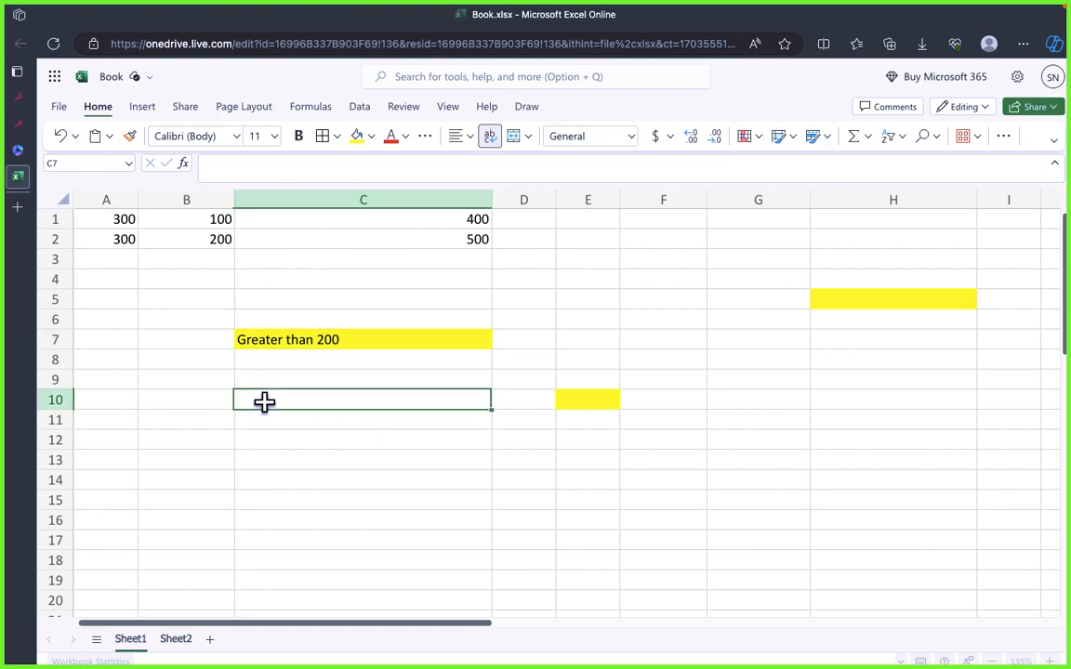
left_click_drag(210, 323, 524, 419)
key("Delete")
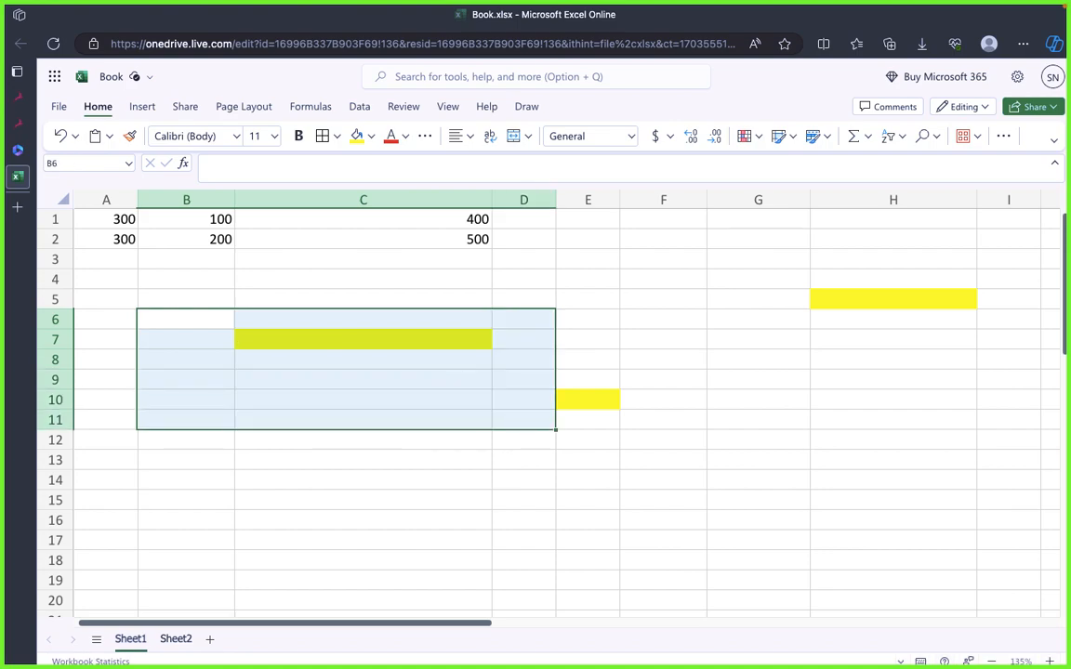
left_click(273, 413)
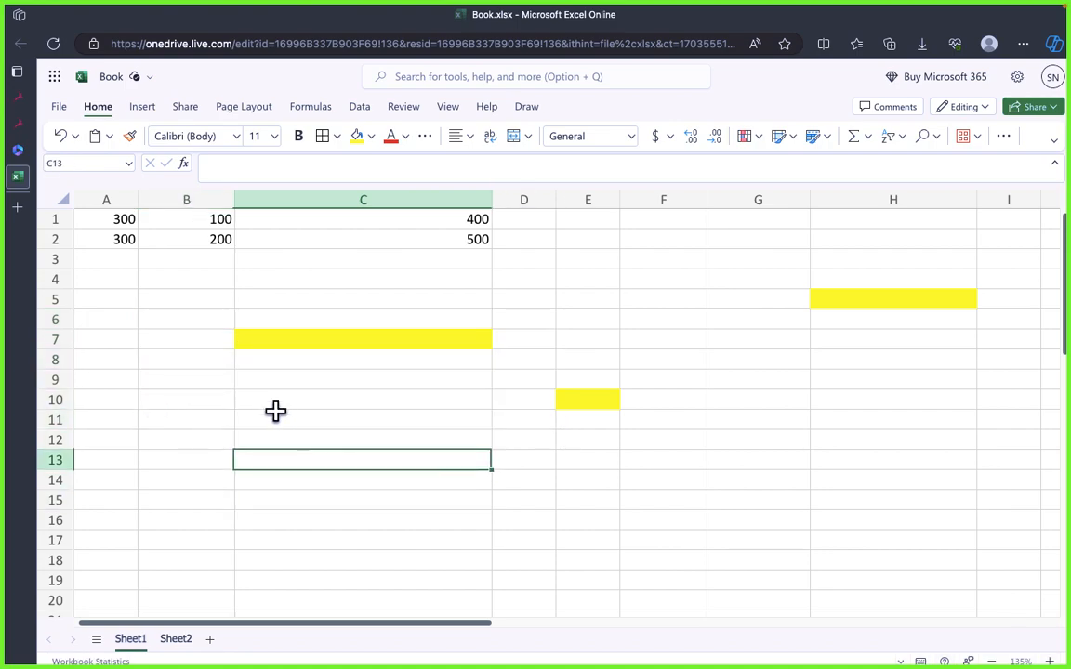
left_click_drag(336, 408, 190, 353)
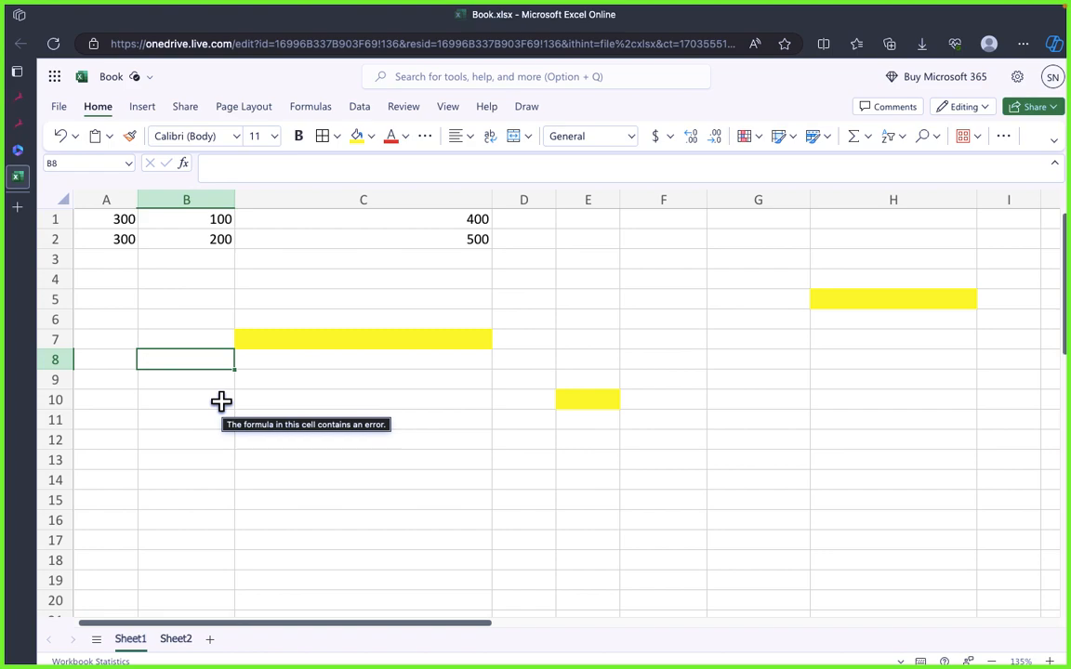
left_click(524, 421)
left_click(280, 478)
left_click(324, 402)
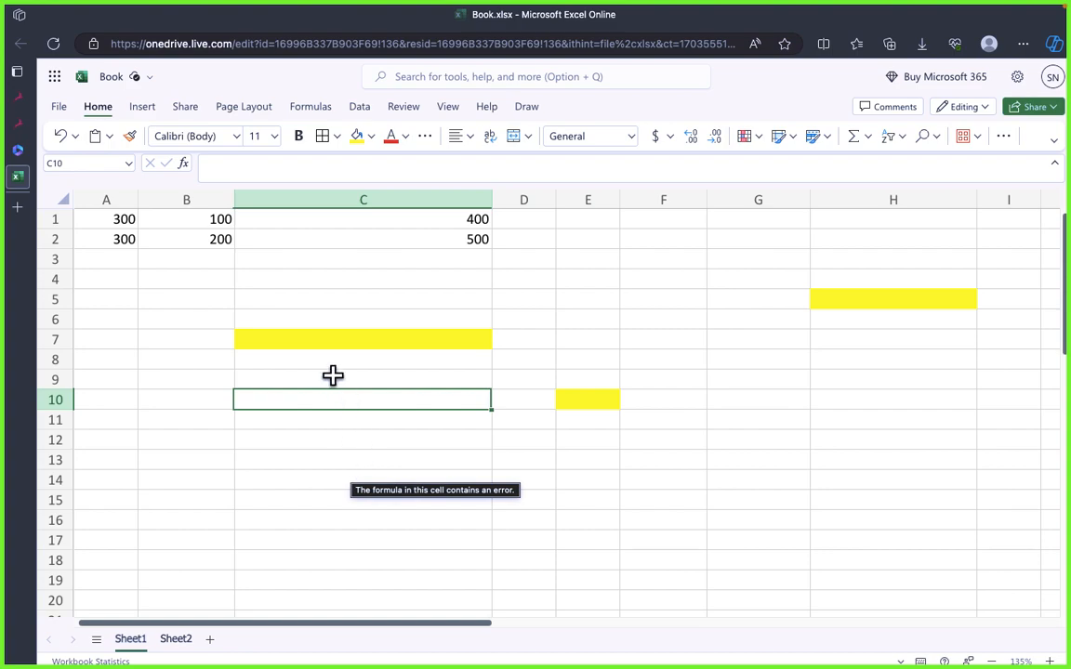
left_click_drag(210, 281, 928, 445)
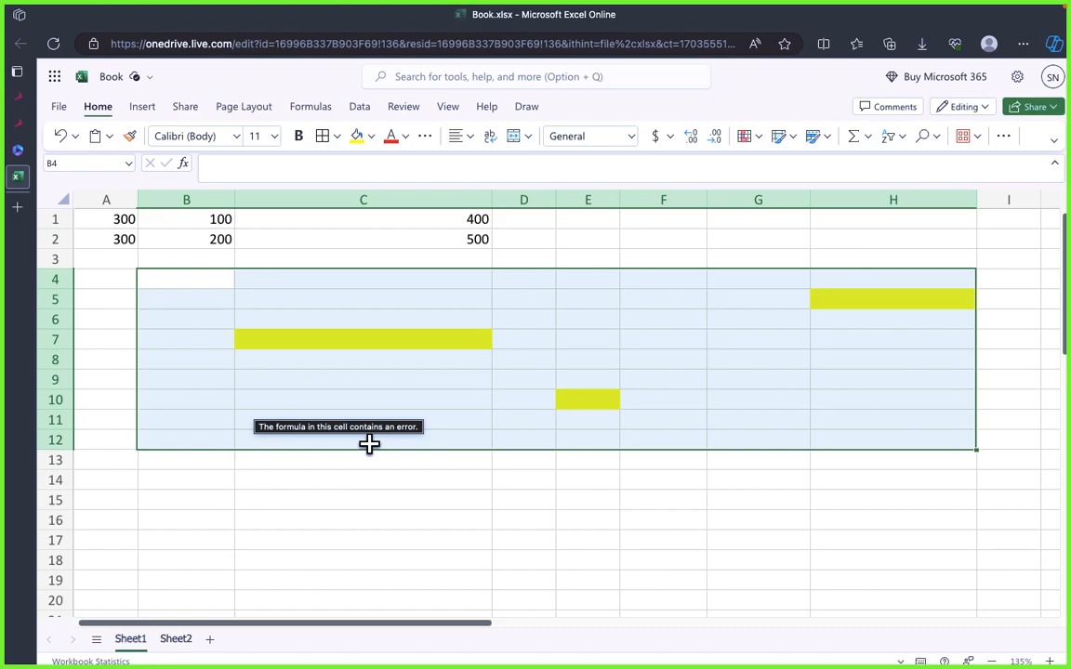
left_click(478, 361)
left_click(409, 418)
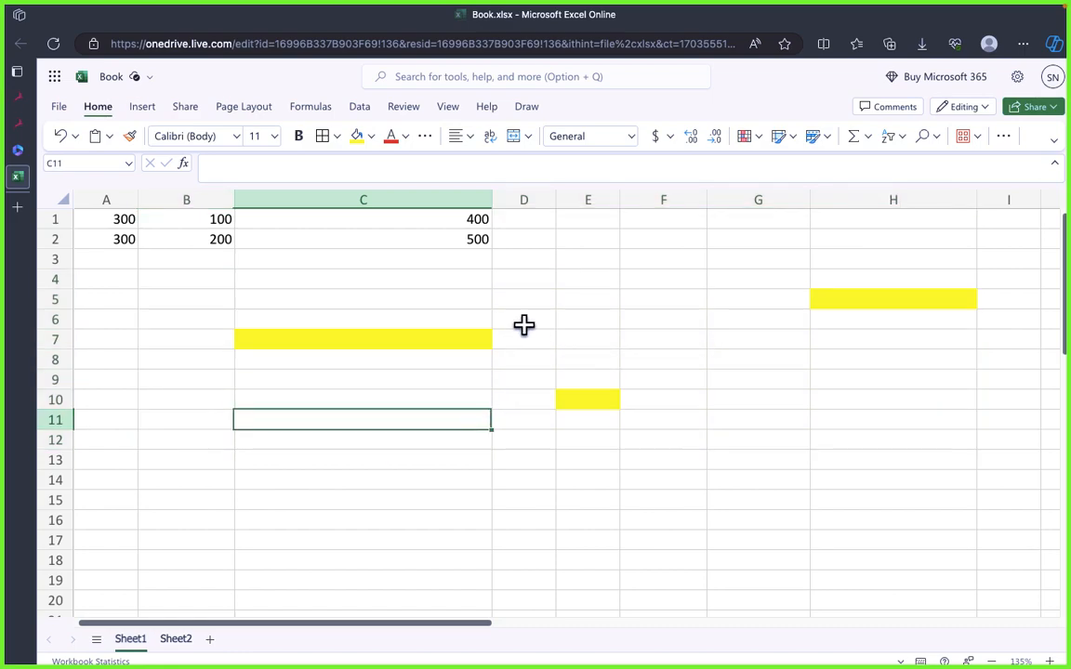
left_click_drag(437, 318, 710, 416)
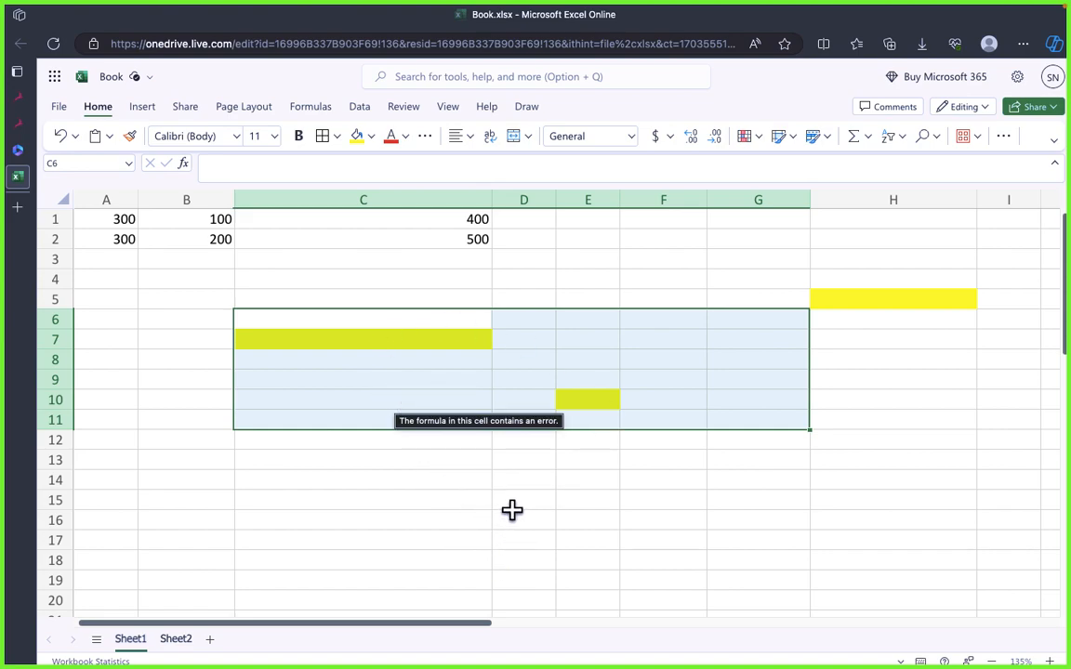
Step: Enter the comparison formula =A1>300 in C5
left_click(428, 306)
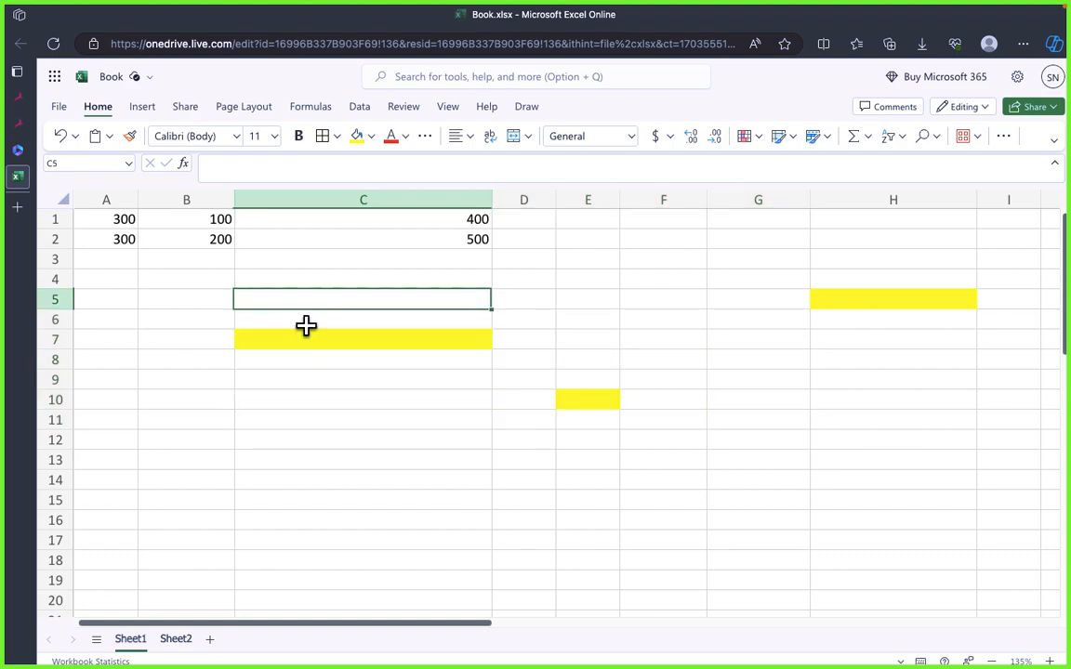
type("=")
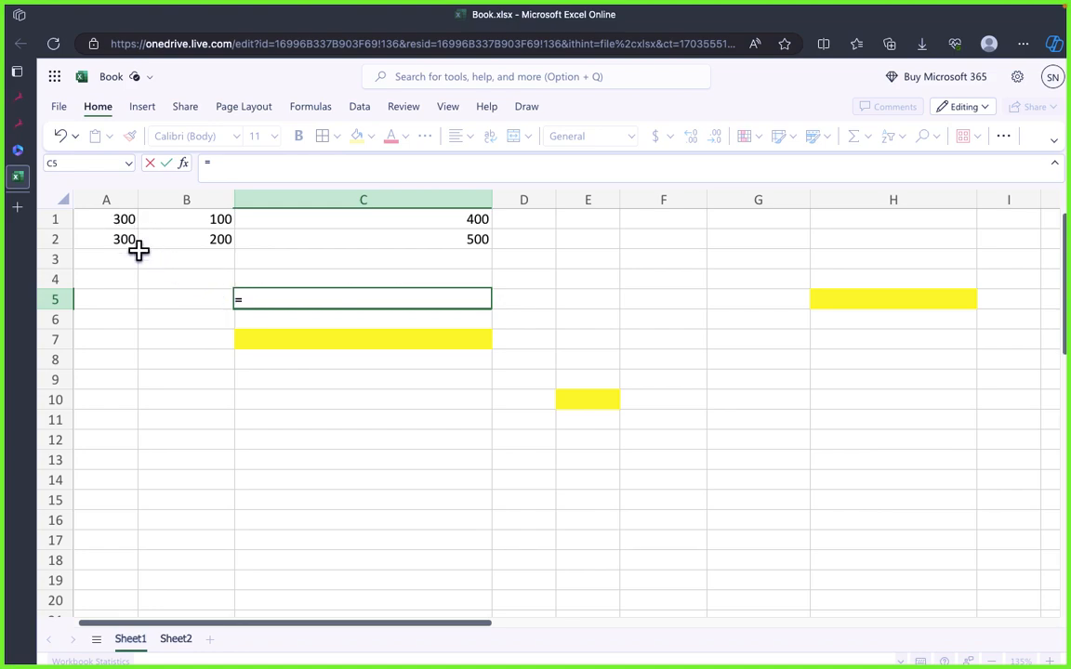
left_click(98, 217)
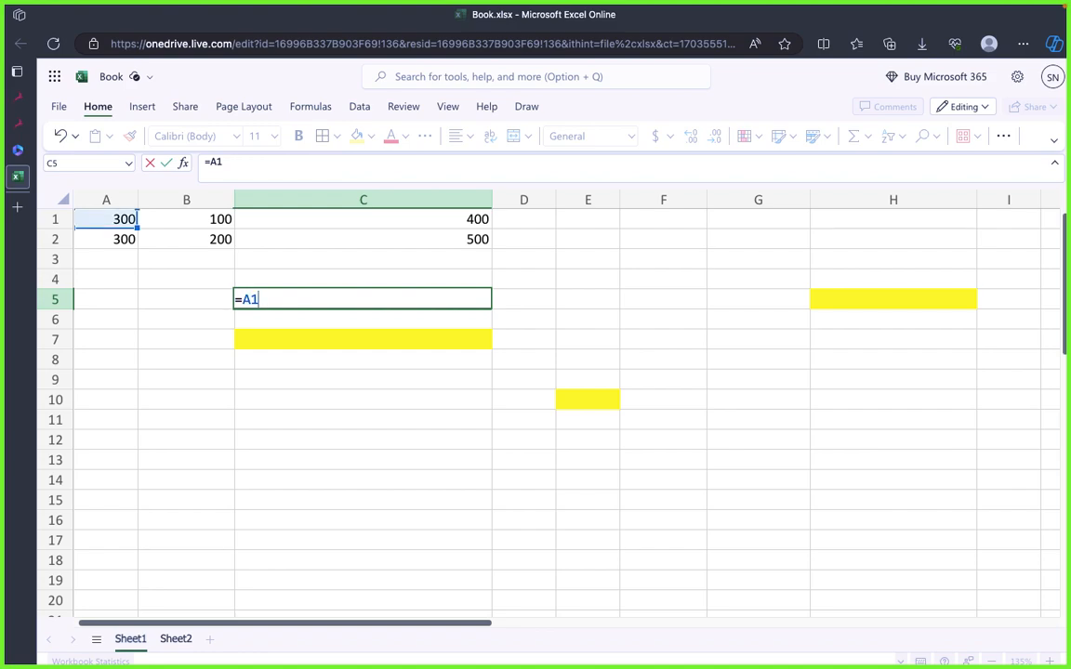
type(">300")
key("Return")
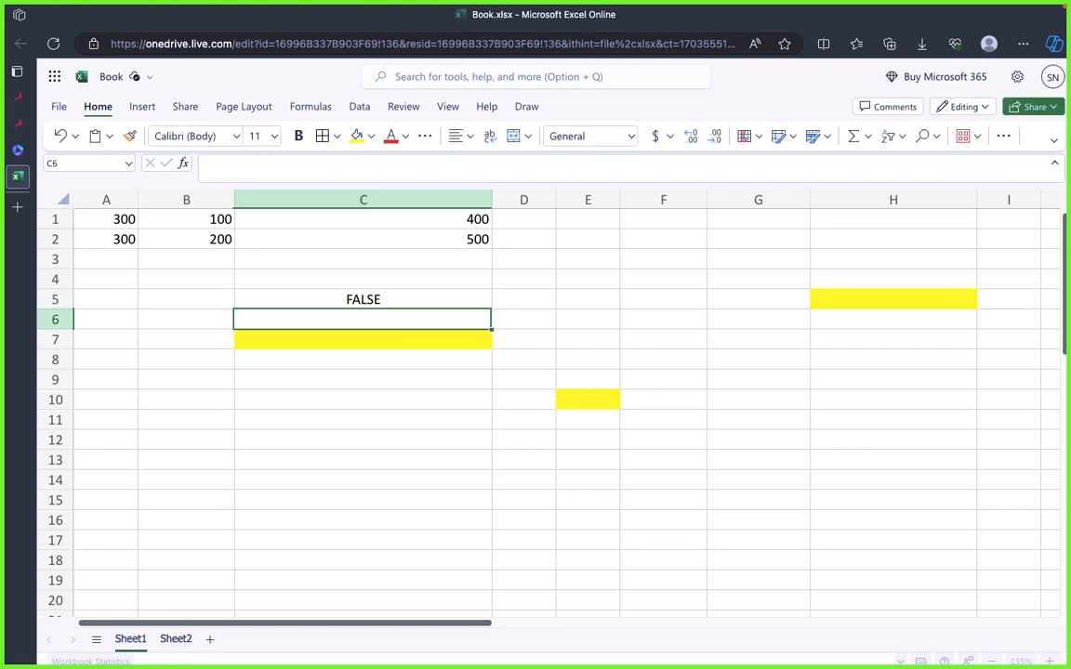
Step: Change the comparison operator in C5 to less than, making the formula =A1<300
left_click(332, 299)
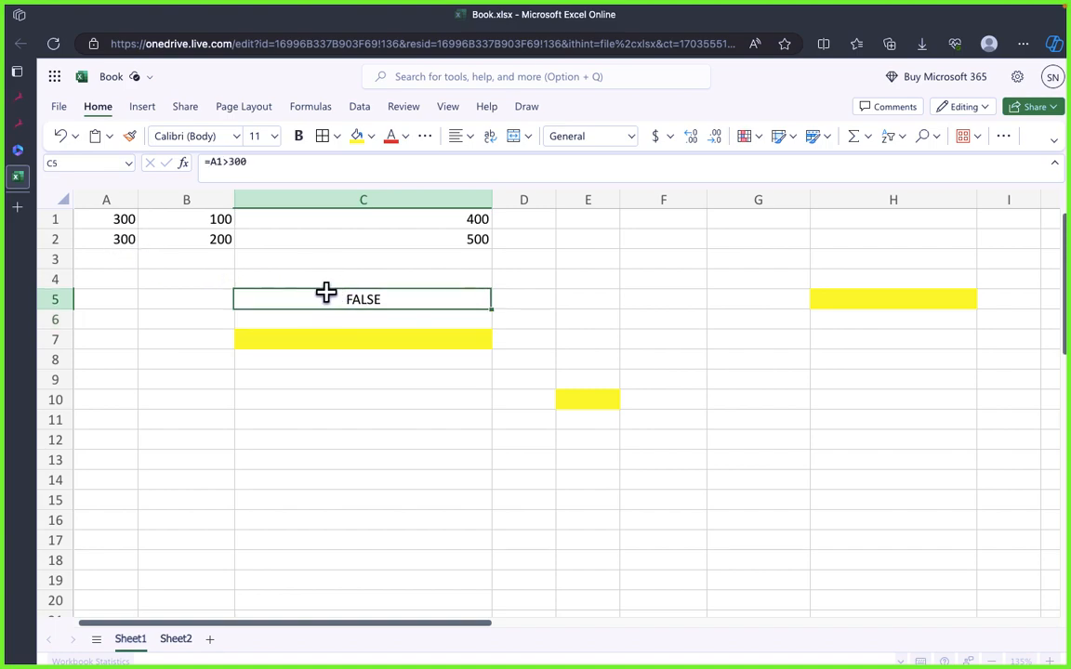
double_click(332, 299)
left_click(267, 298)
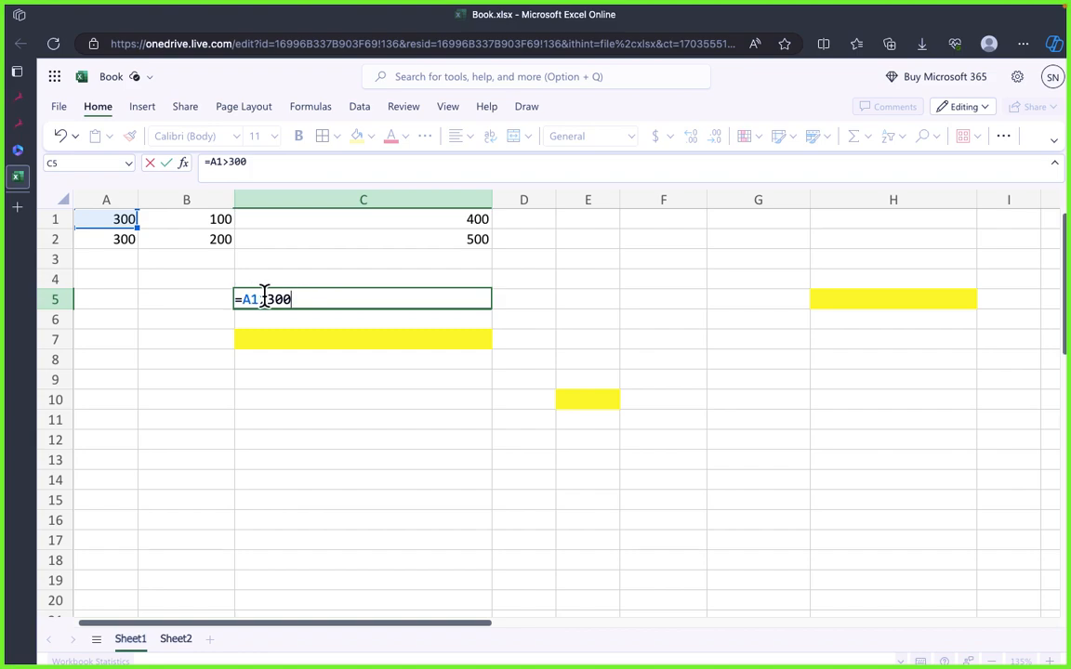
key("BackSpace")
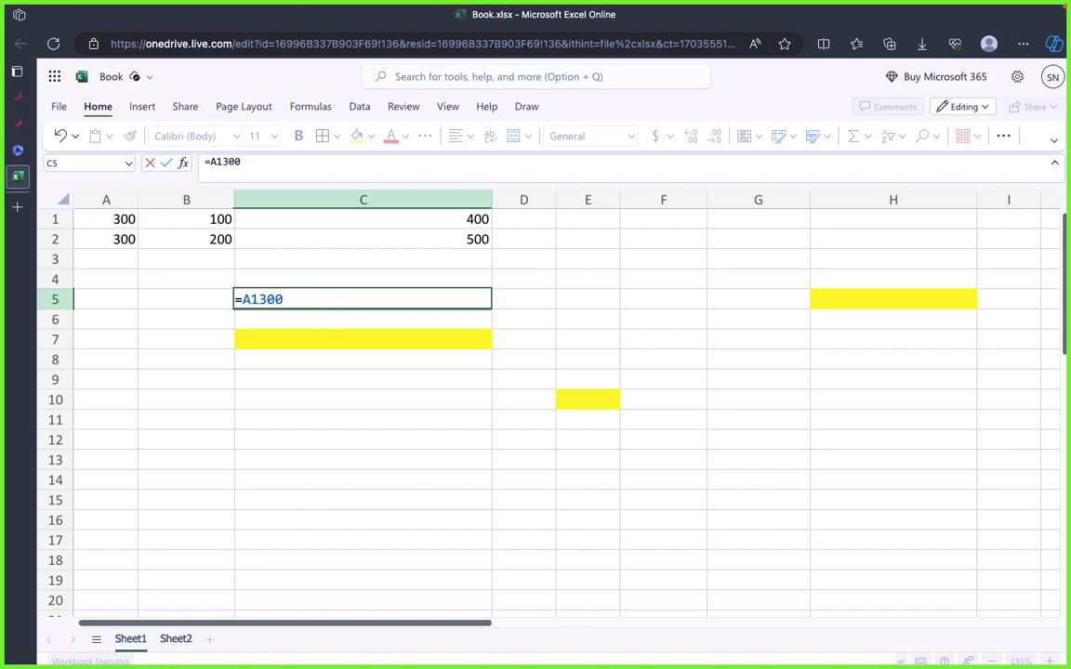
type("<")
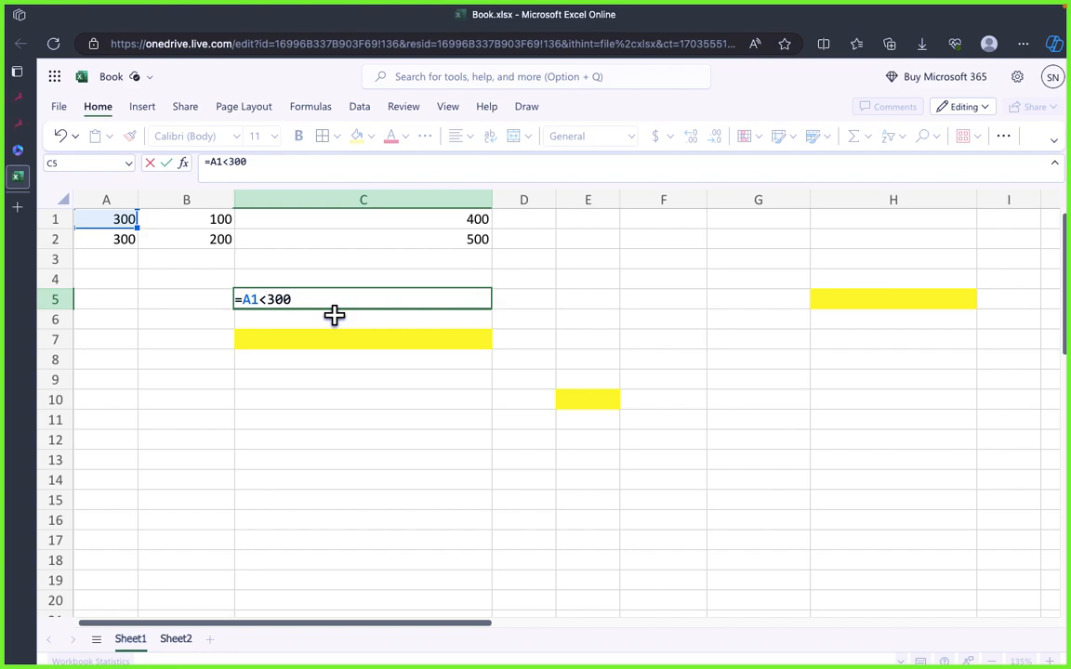
key("Return")
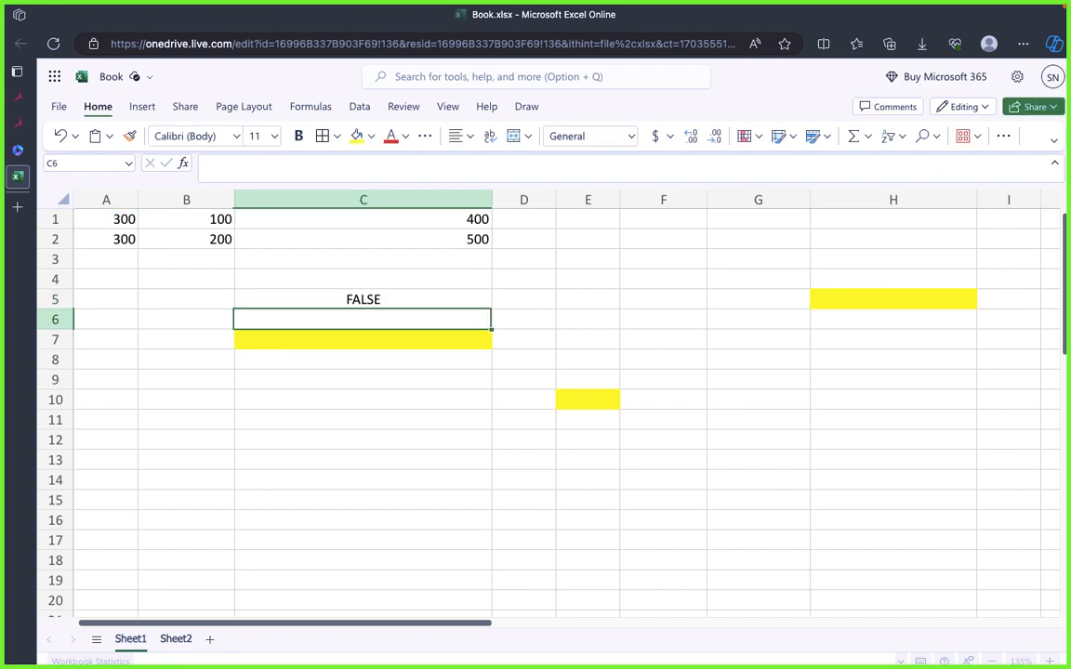
Step: Change the comparison operator in C5 to equals, making the formula =A1=300, and check its result
left_click(365, 298)
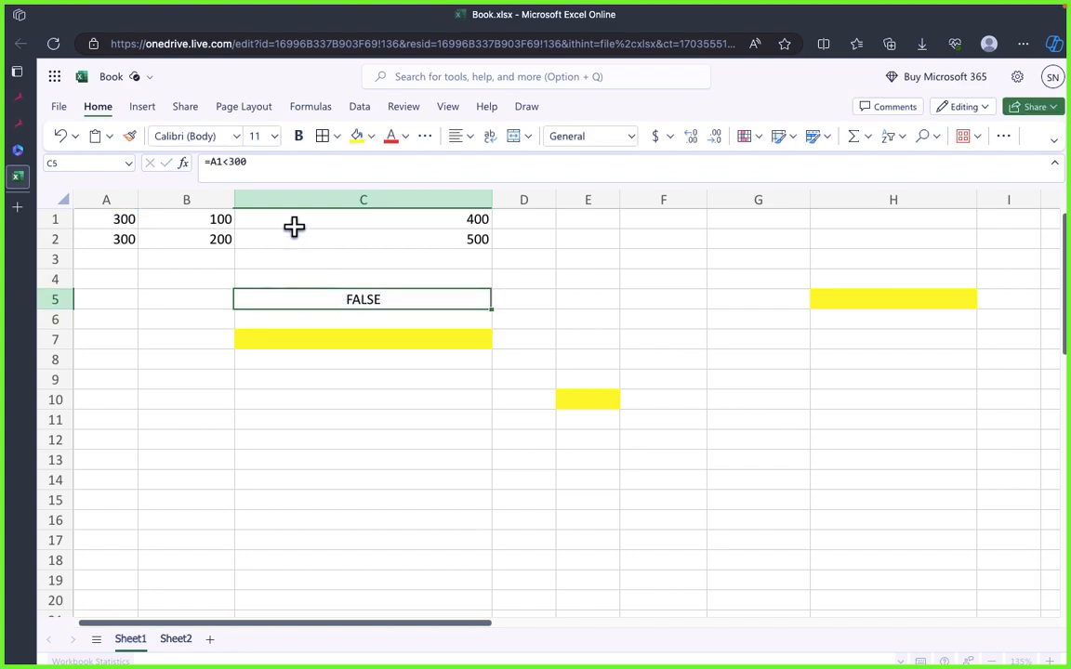
left_click(226, 162)
key("BackSpace")
type("=")
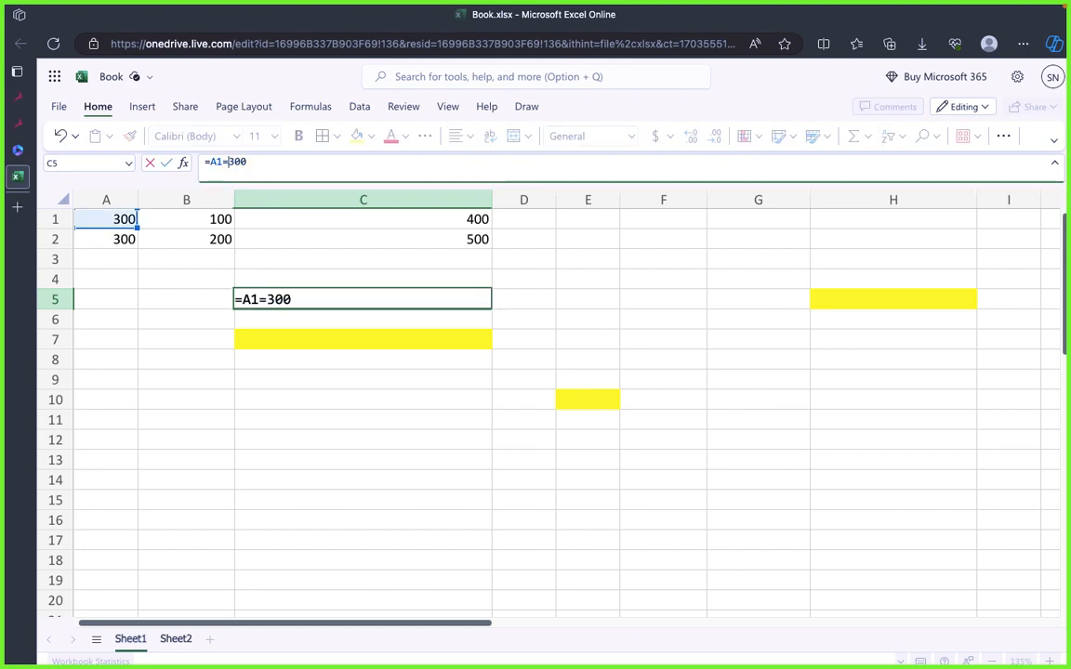
key("Return")
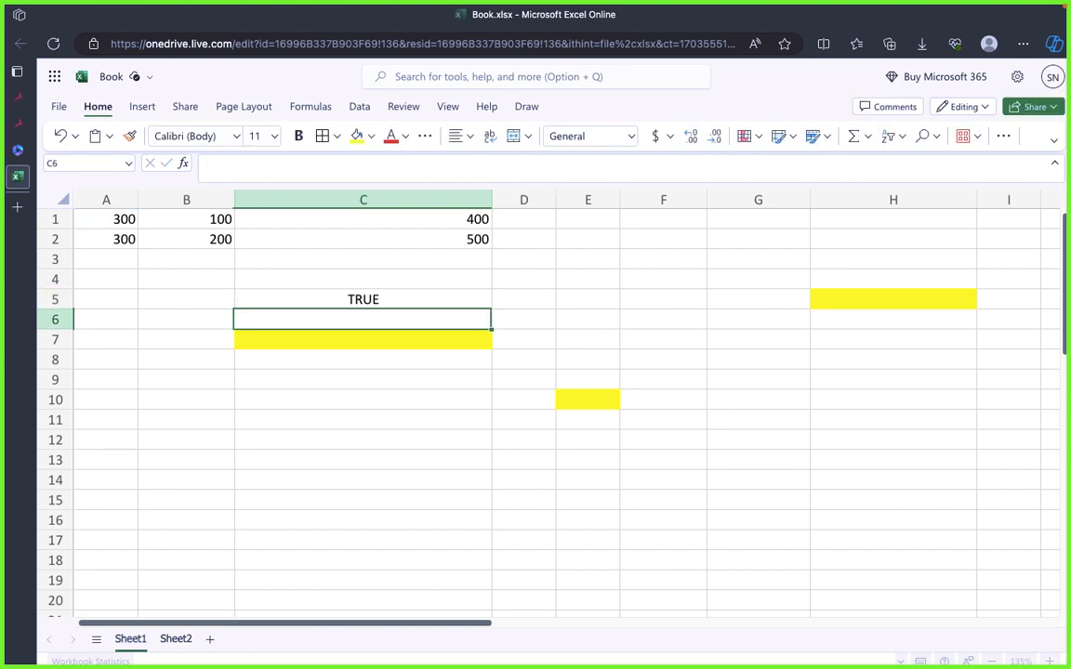
key("Down")
key("Down")
key("Down")
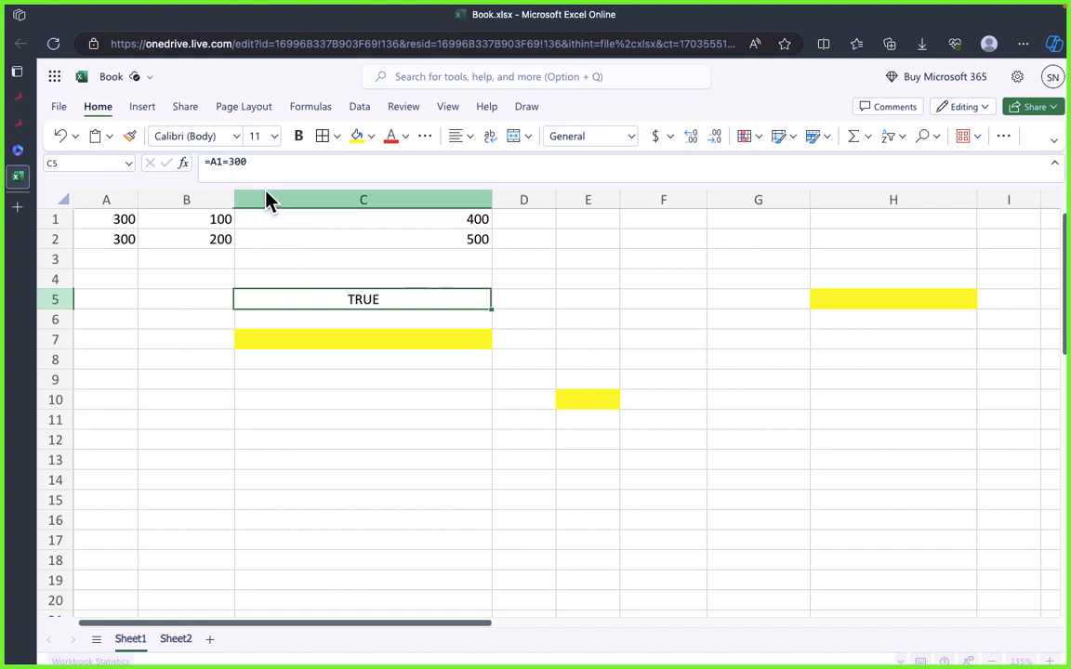
Step: Rewrite the formula in C5 as =if A1>300 "Success", "Not Success" and enter it
left_click(264, 161)
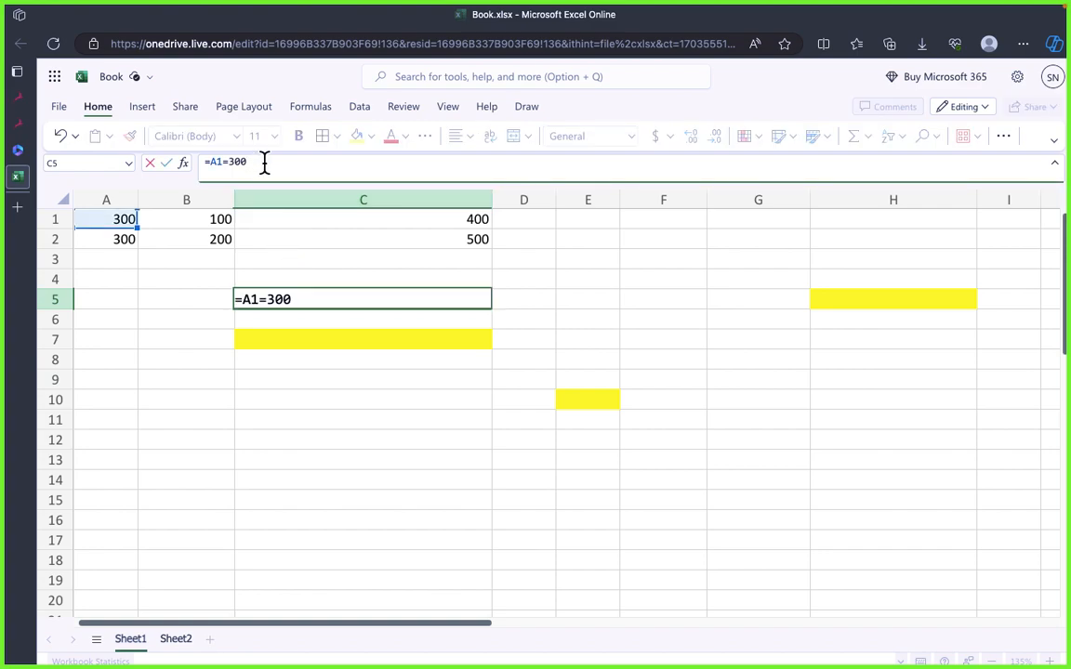
key("BackSpace")
key("BackSpace")
key("BackSpace")
type("300")
type("if")
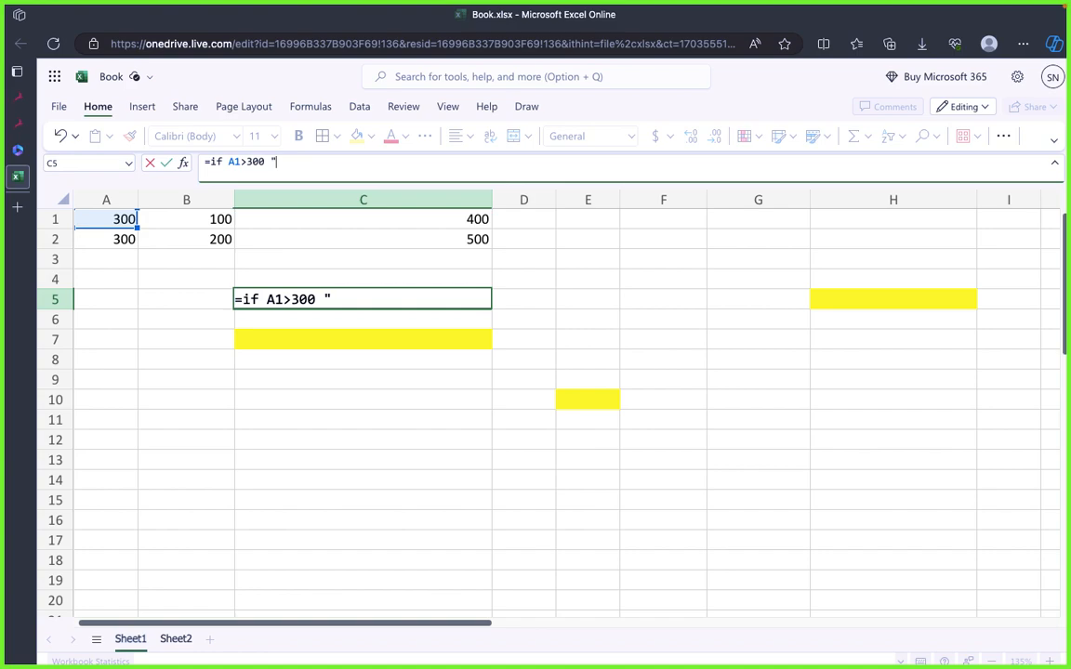
type("Success\",")
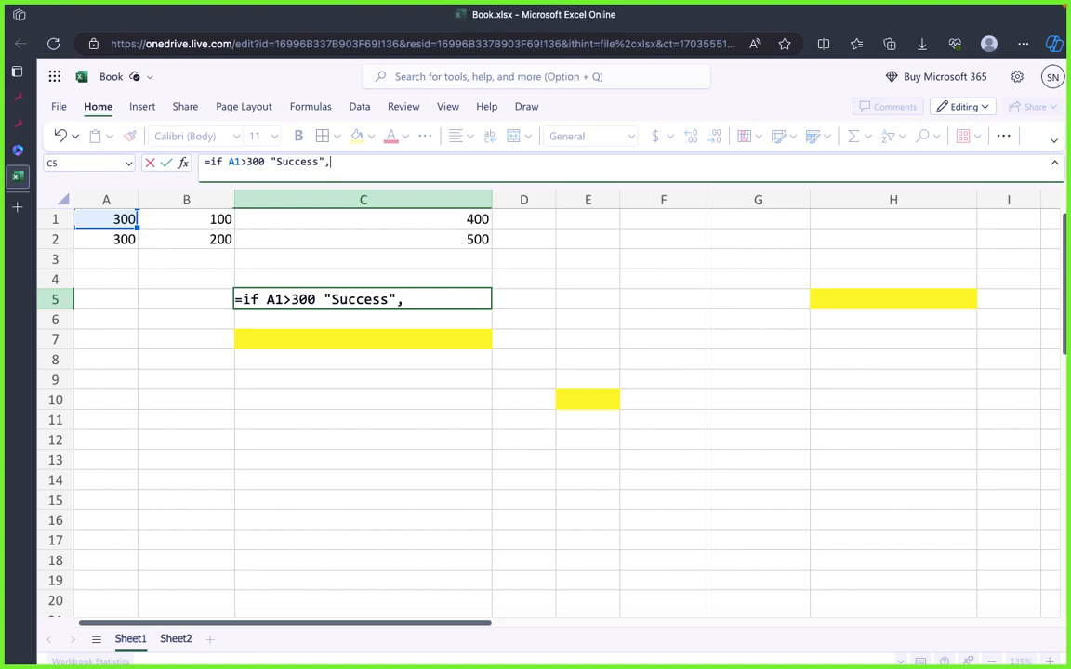
type("c")
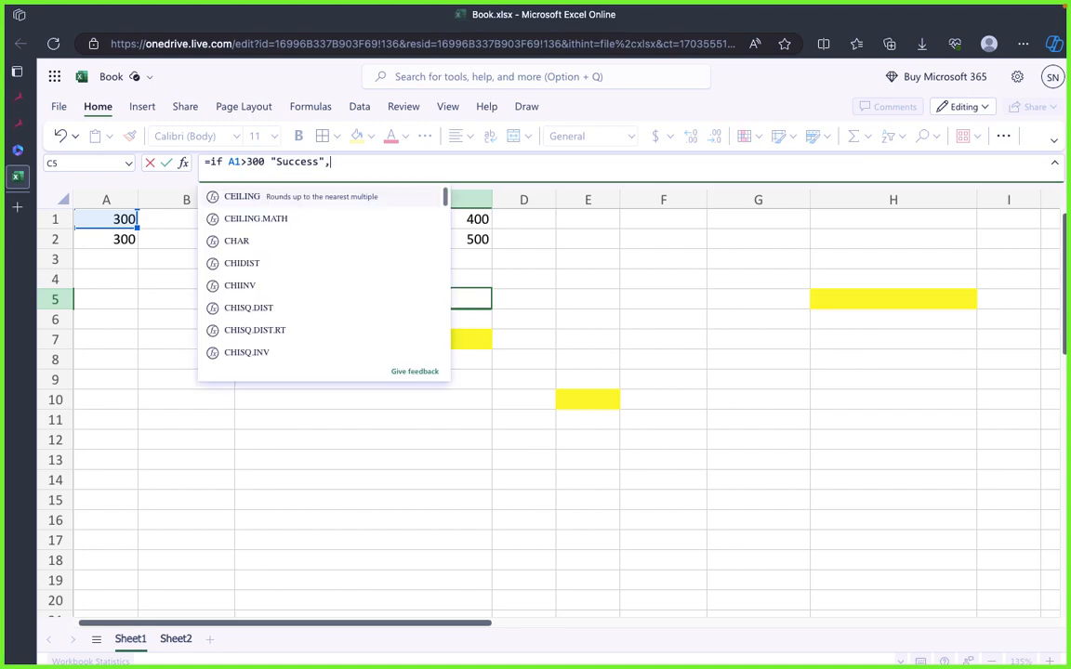
key("BackSpace")
type("\"Not ")
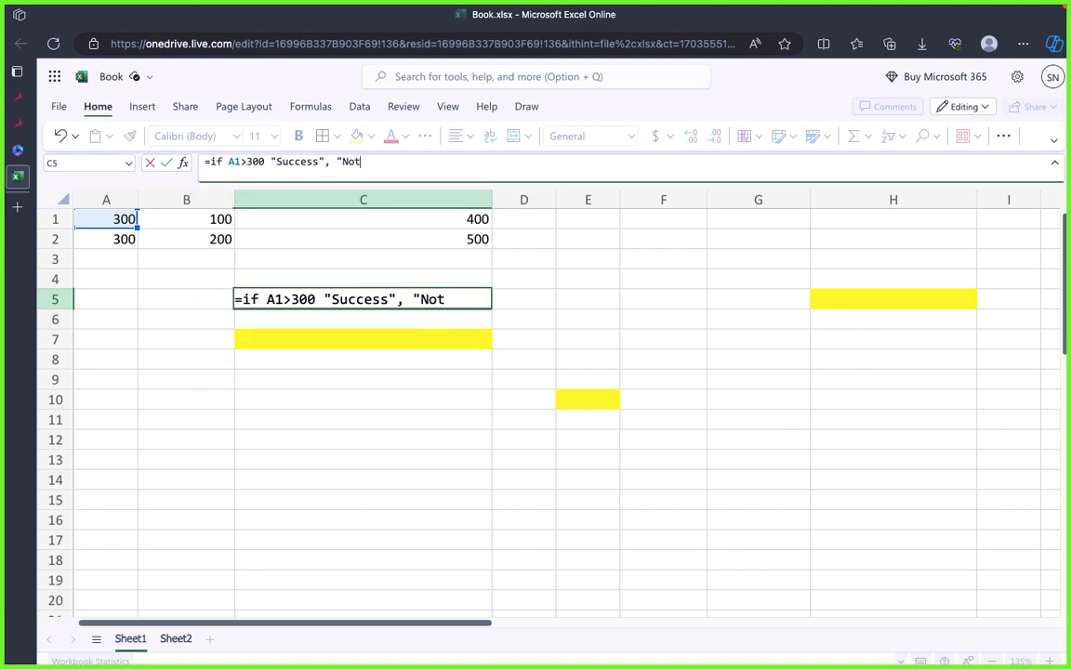
type("Success")
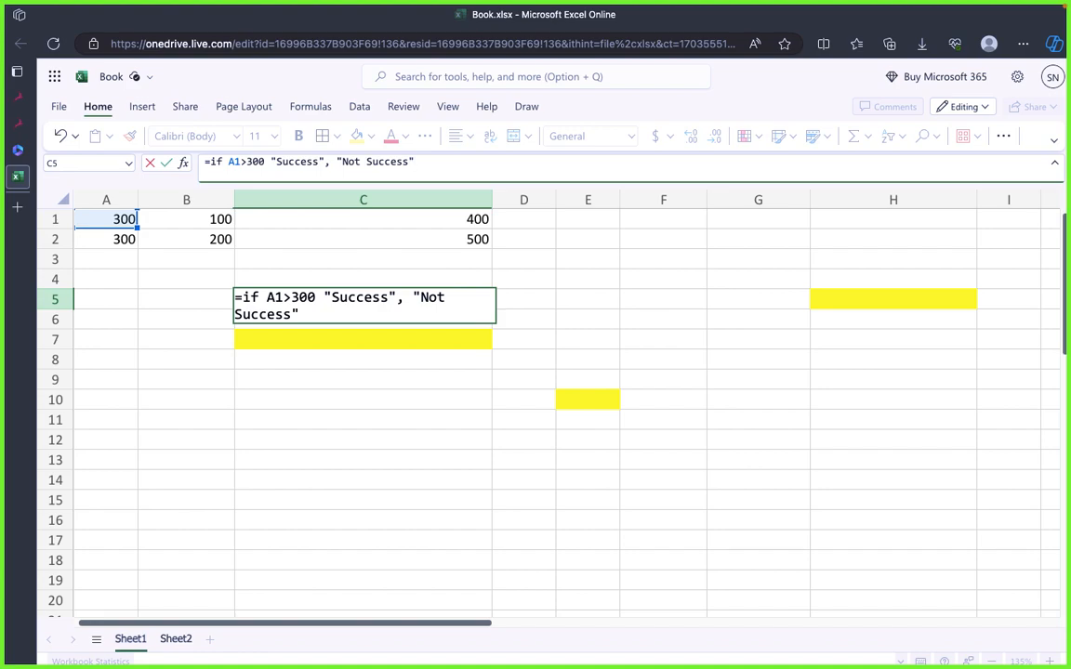
type("\"")
key("Return")
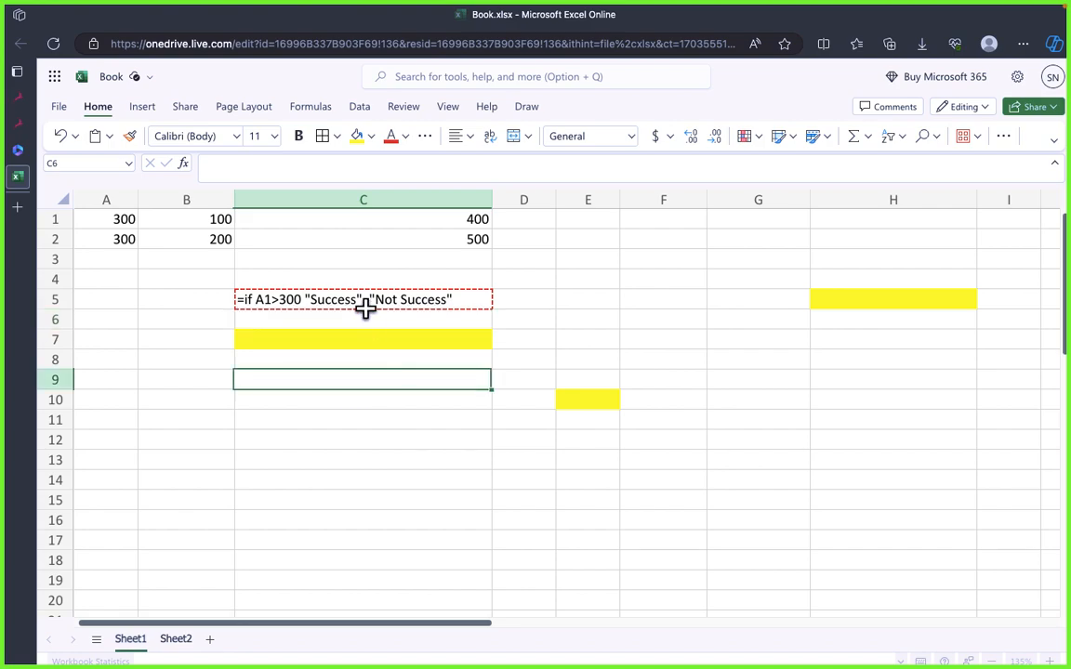
Step: Enclose the if arguments in C5 in parentheses, making the formula =if(A1>300 "Success", "Not Success")
double_click(364, 305)
left_click_drag(338, 162, 420, 162)
left_click(432, 162)
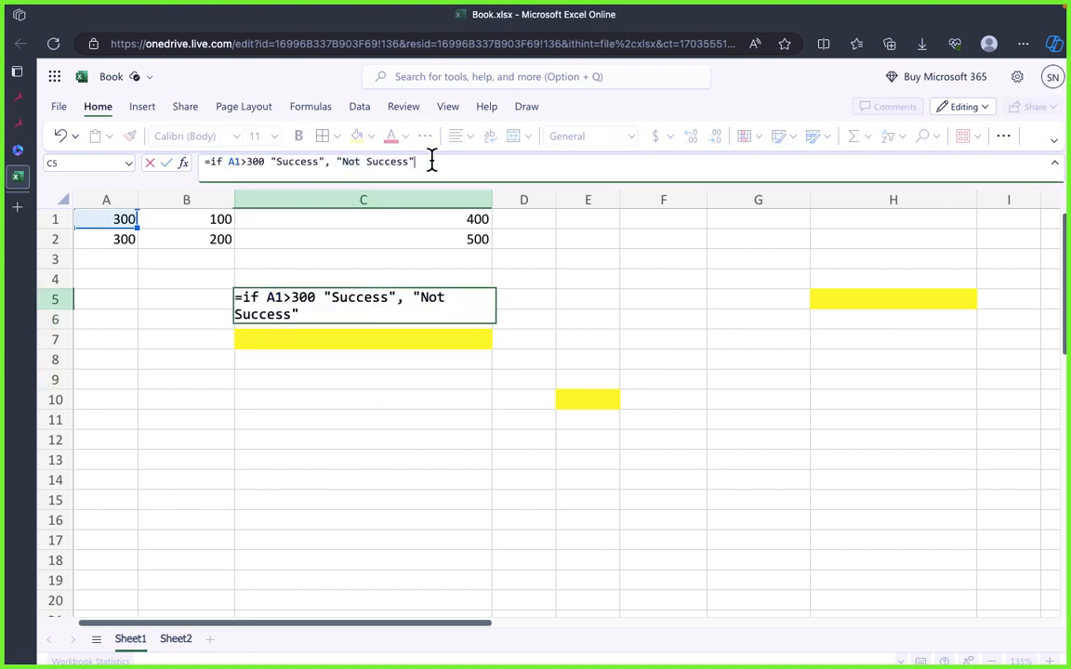
type(")")
left_click_drag(228, 162, 245, 160)
key("Left")
type(")")
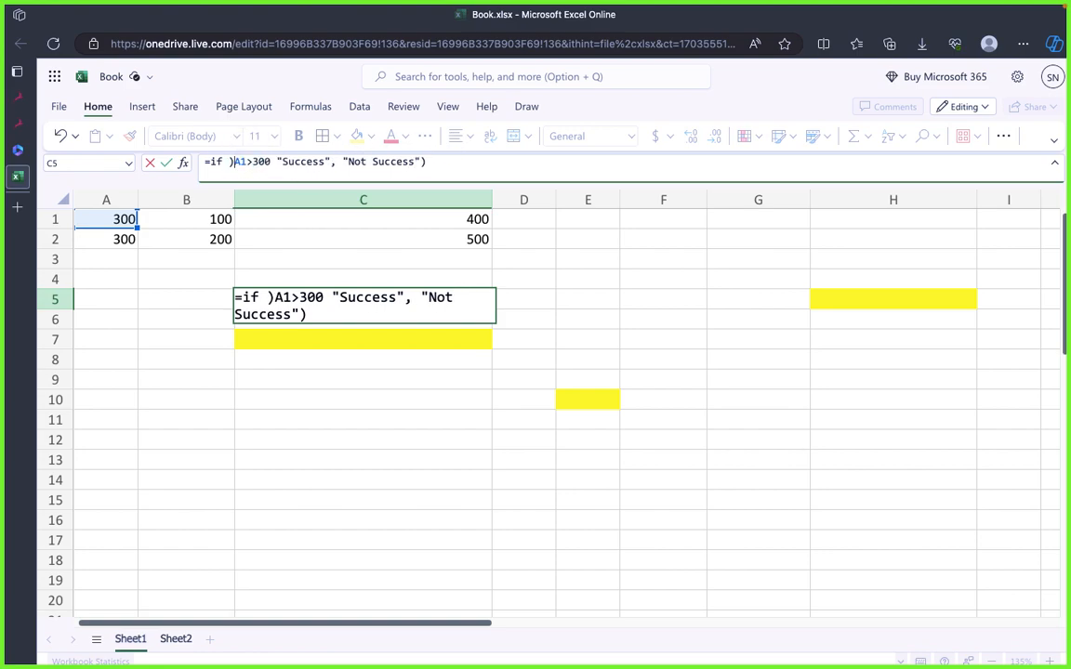
key("BackSpace")
type("(")
key("BackSpace")
left_click(425, 161)
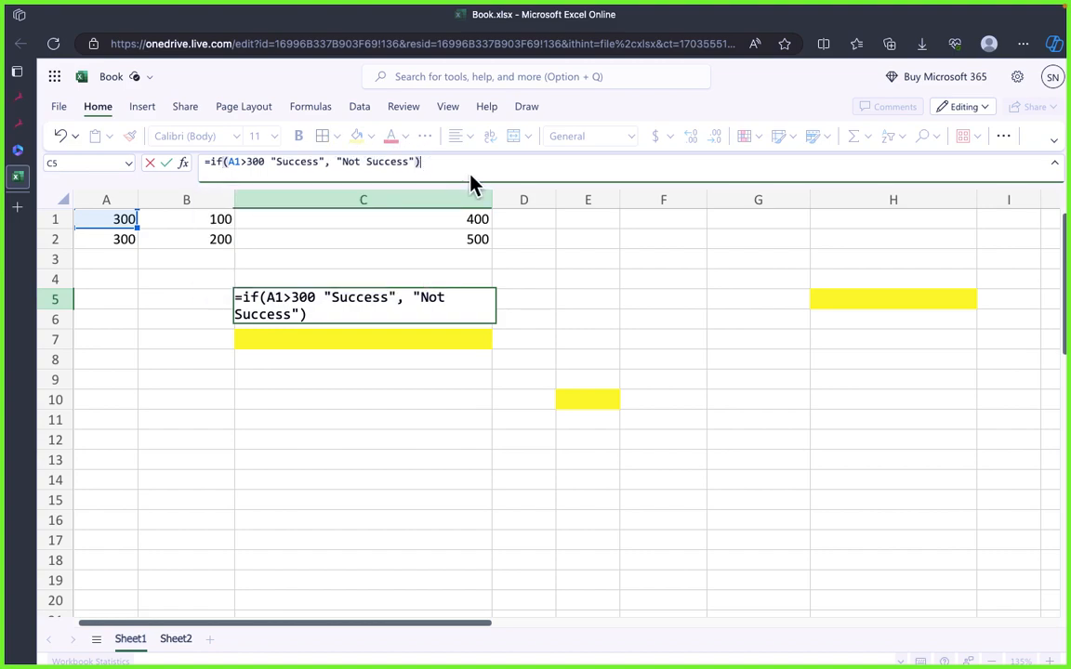
key("Return")
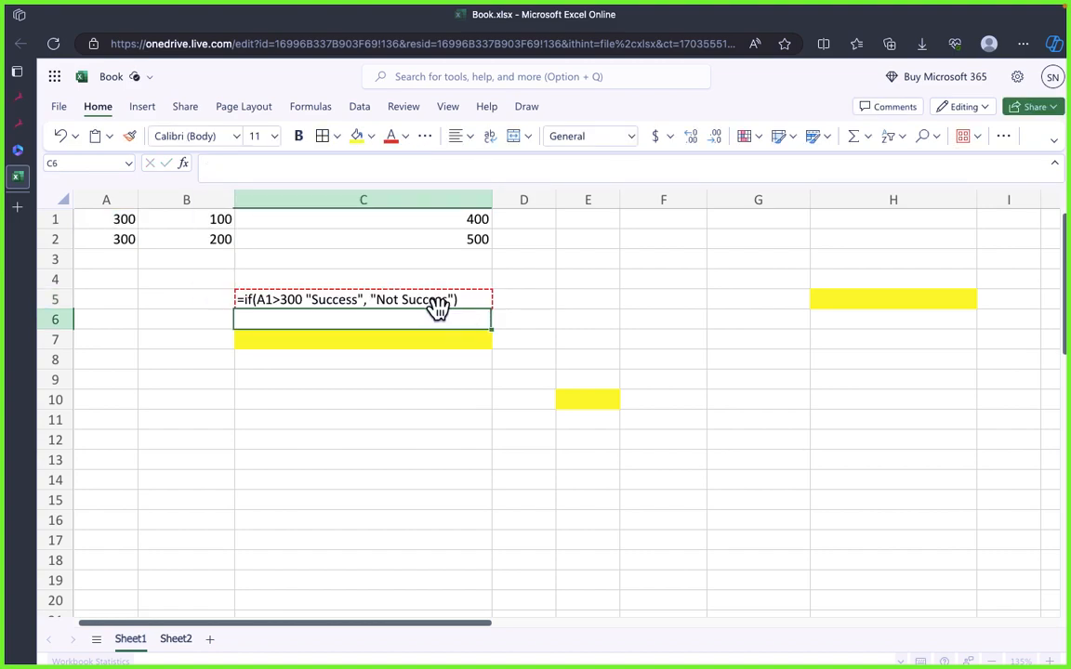
Step: Capitalize the function name in C5 to match the draw.io syntax example, making the formula =IF(A1>300 "Success", "Not Success")
left_click(431, 299)
key("super+Tab")
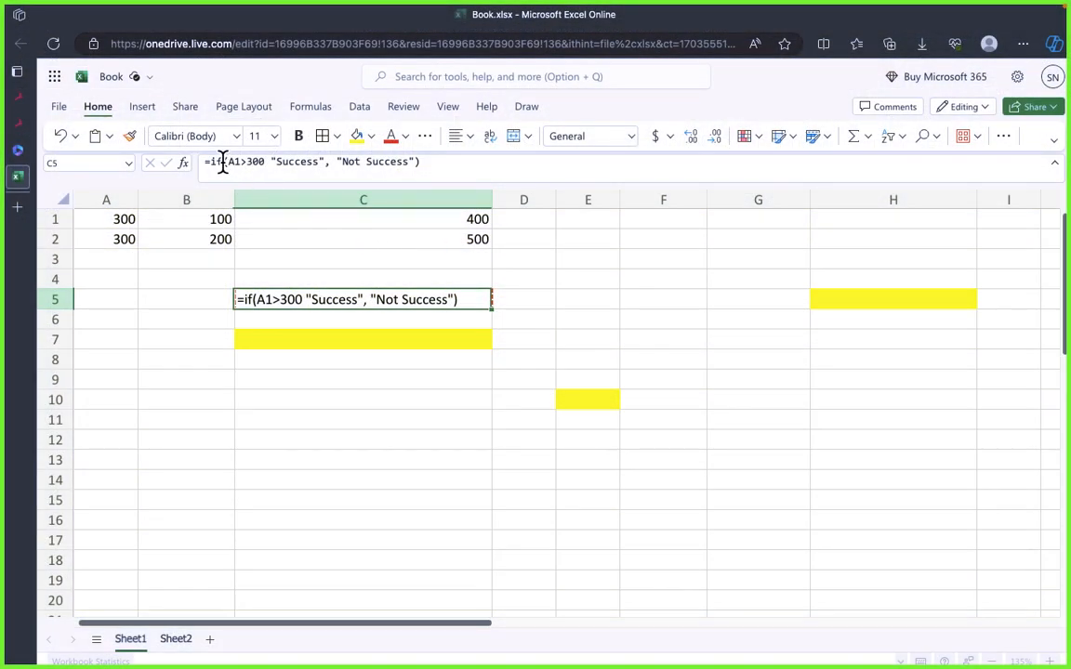
left_click(223, 161)
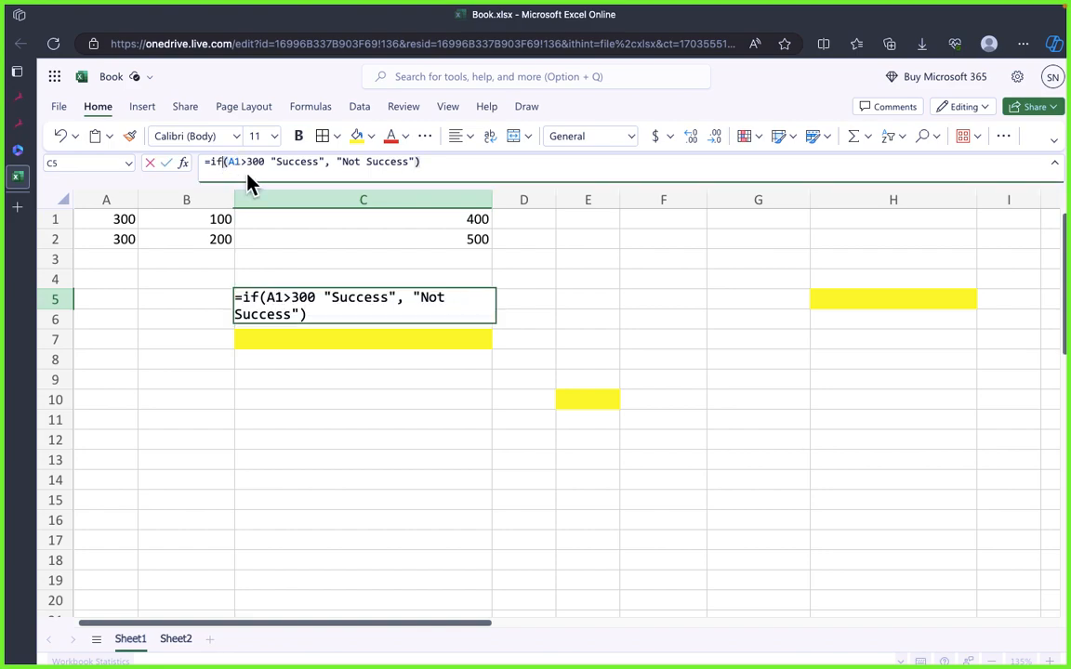
key("BackSpace")
key("BackSpace")
type("IF")
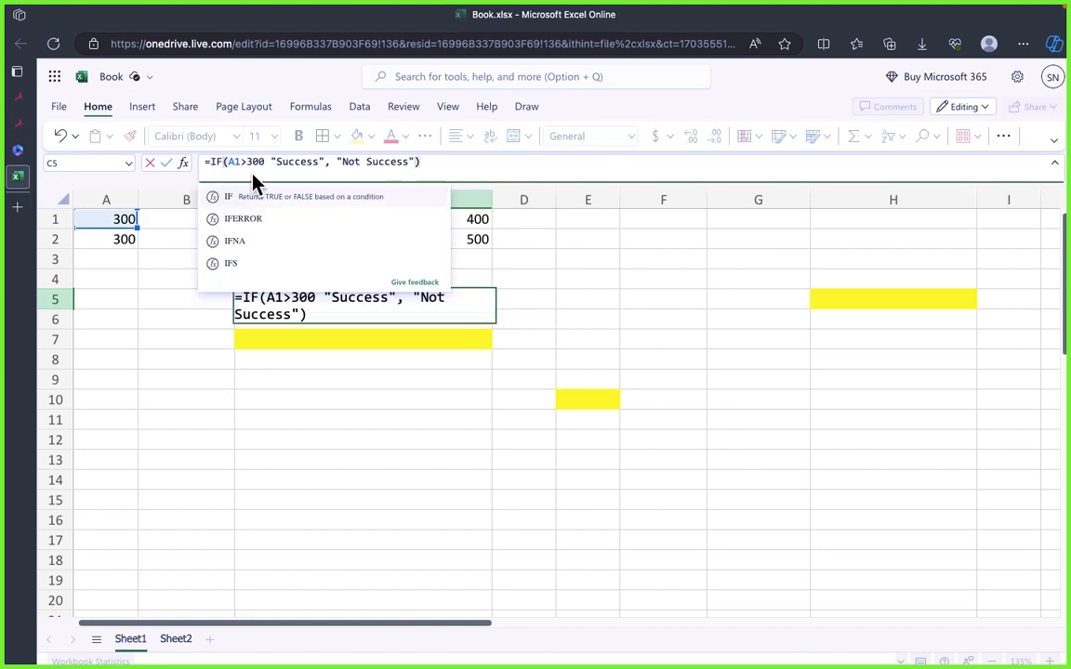
left_click(447, 162)
key("Return")
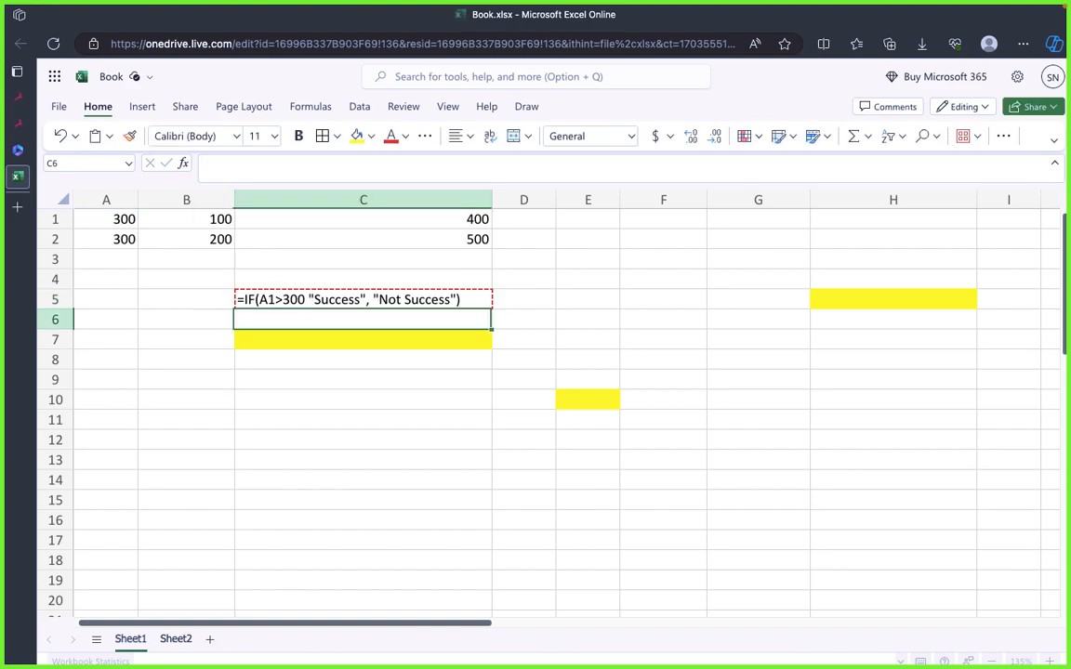
Step: Add a comma after the condition in C5, making the formula =IF(A1>300, "Success", "Not Success")
left_click(448, 337)
left_click(376, 296)
double_click(367, 300)
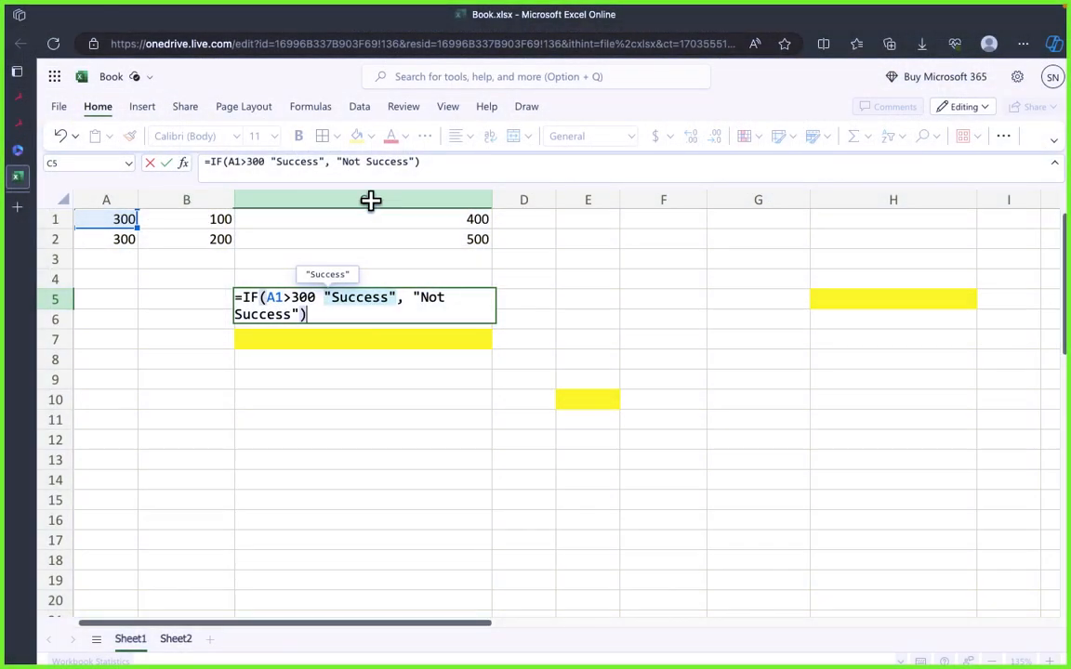
left_click(271, 162)
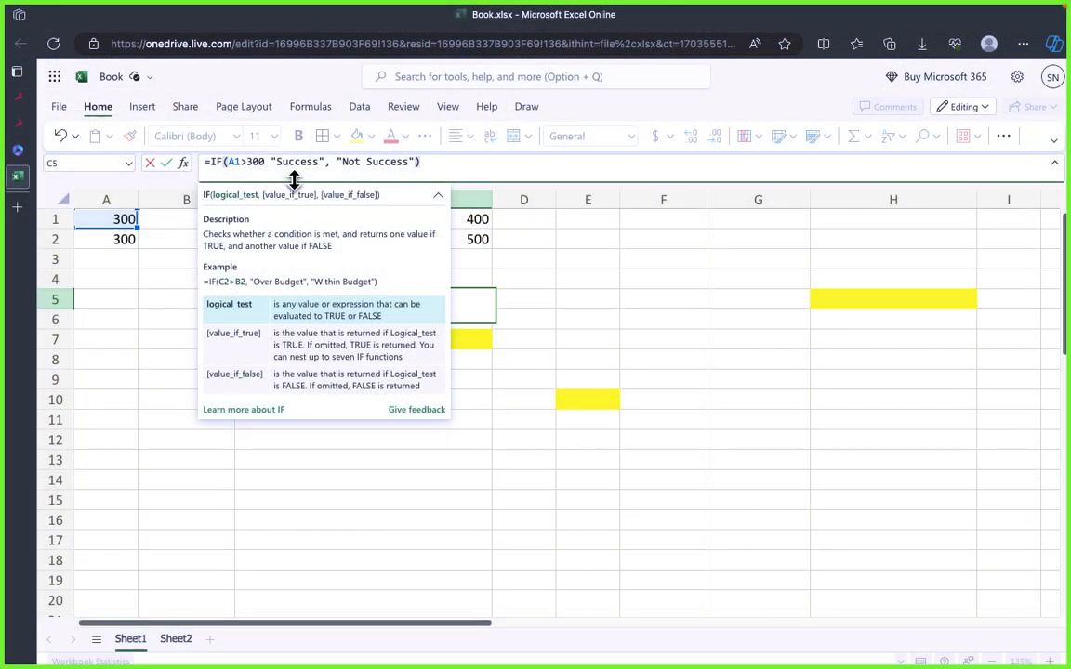
type(",")
left_click(440, 162)
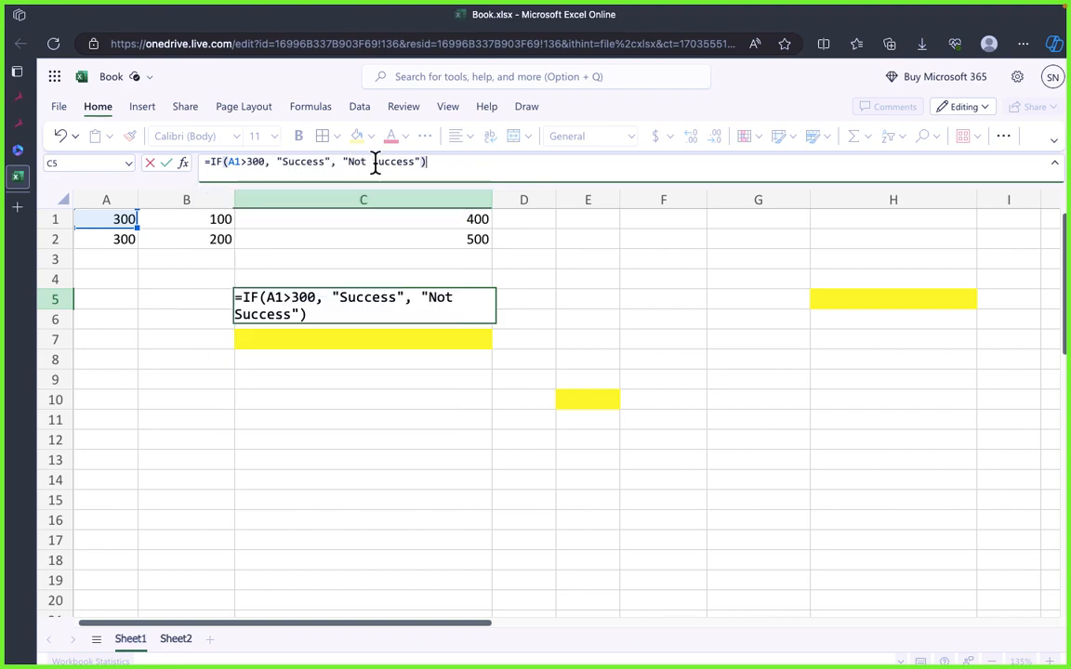
key("Return")
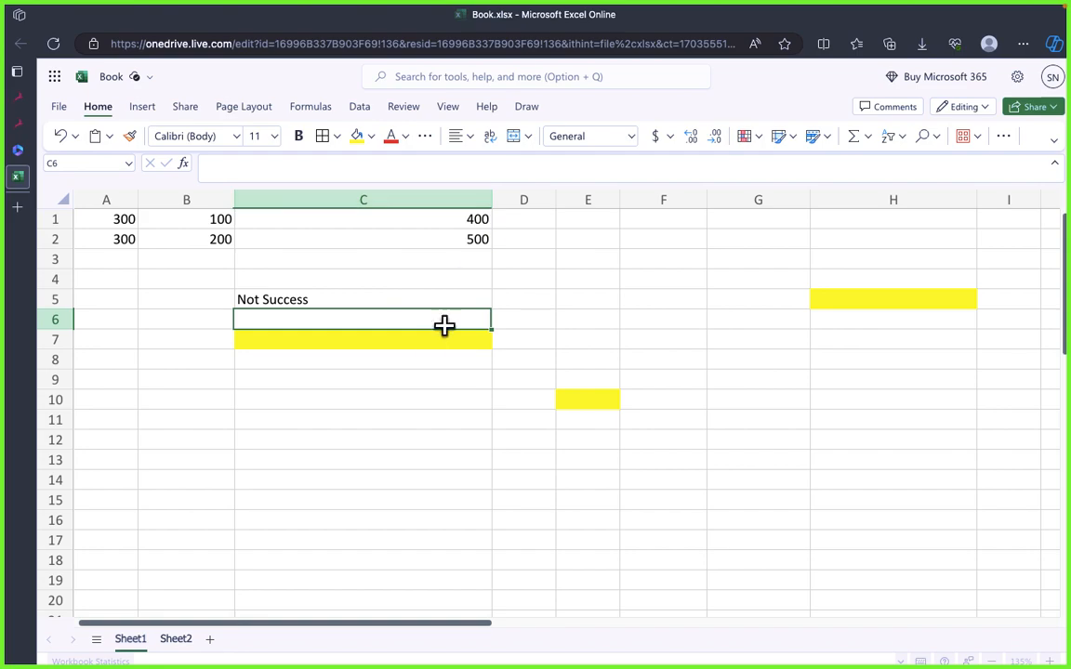
Step: Remove the comma after A1>300 from the C5 formula and enter it to demonstrate the syntax error
left_click(437, 333)
left_click(394, 299)
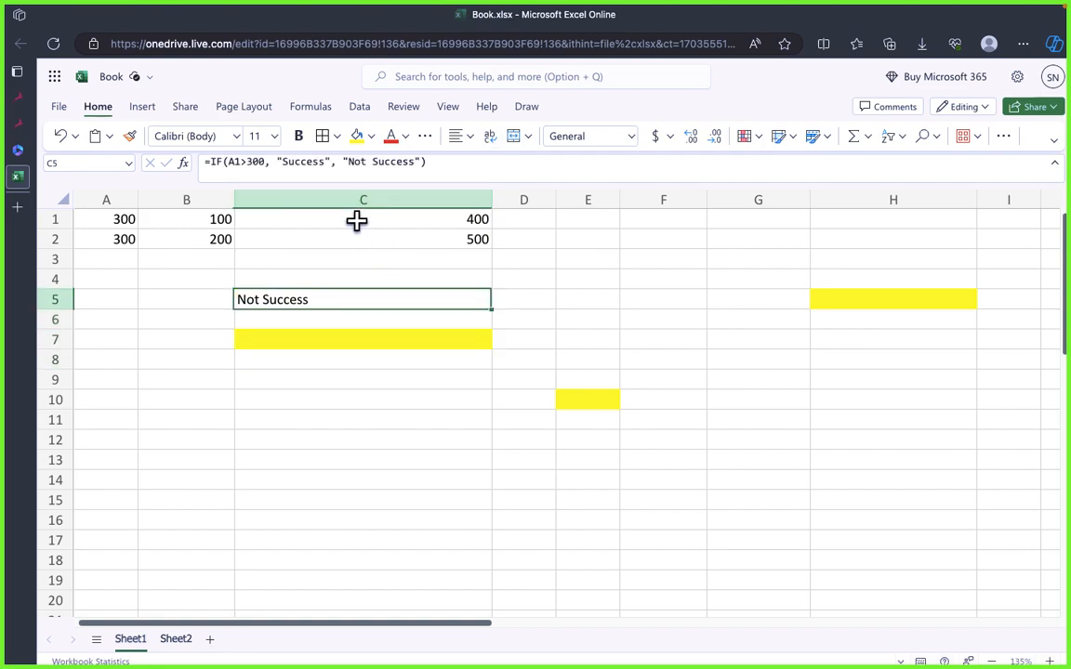
left_click(271, 162)
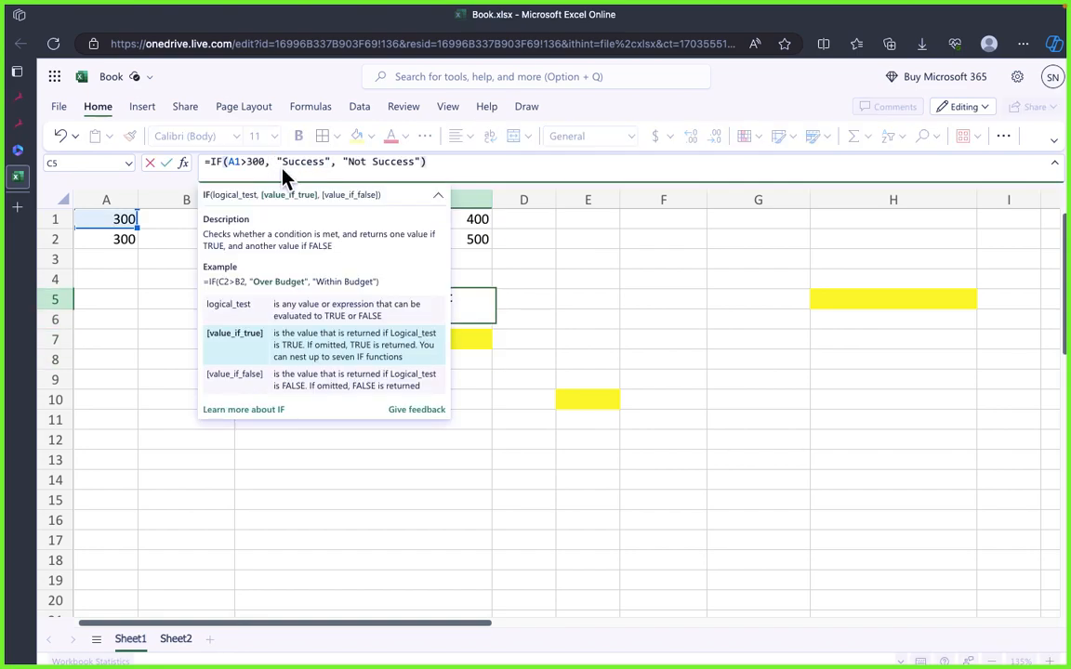
key("BackSpace")
left_click(596, 257)
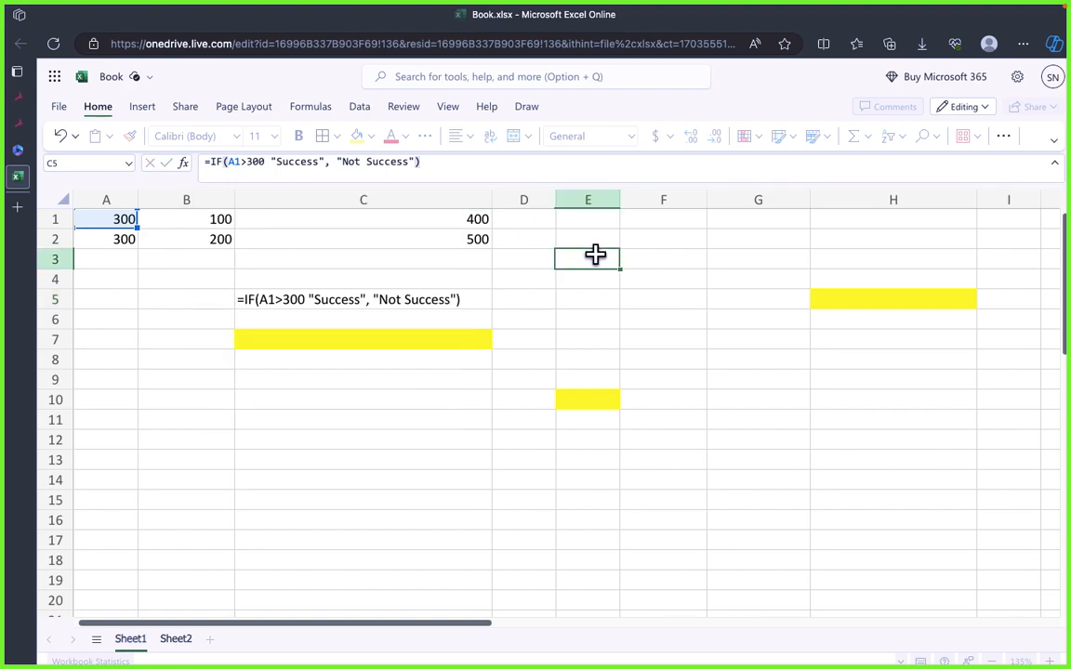
left_click(390, 395)
left_click(363, 298)
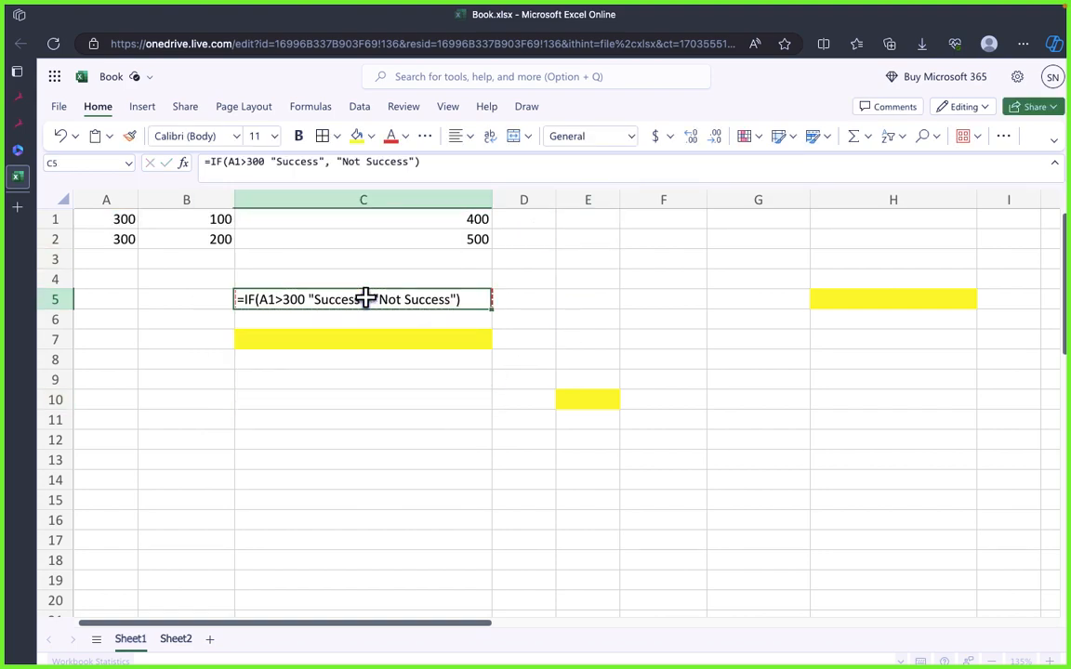
Step: Restore the comma after A1>300 in C5 so the formula reads =IF(A1>300, "Success", "Not Success")
left_click(386, 397)
left_click(385, 299)
left_click(265, 163)
type(",")
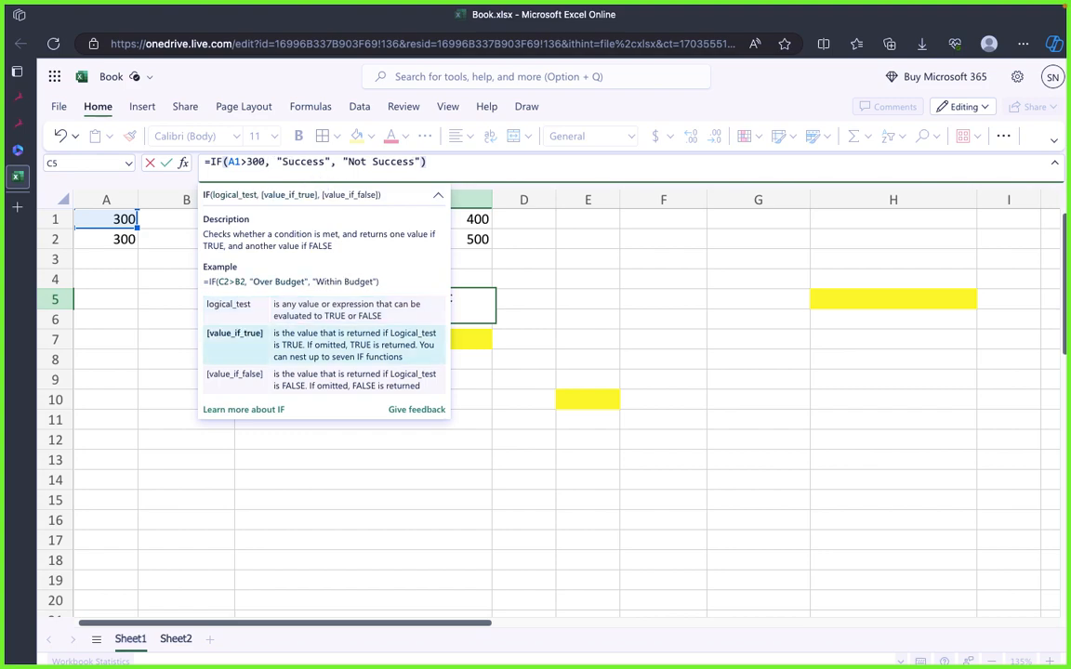
left_click(634, 307)
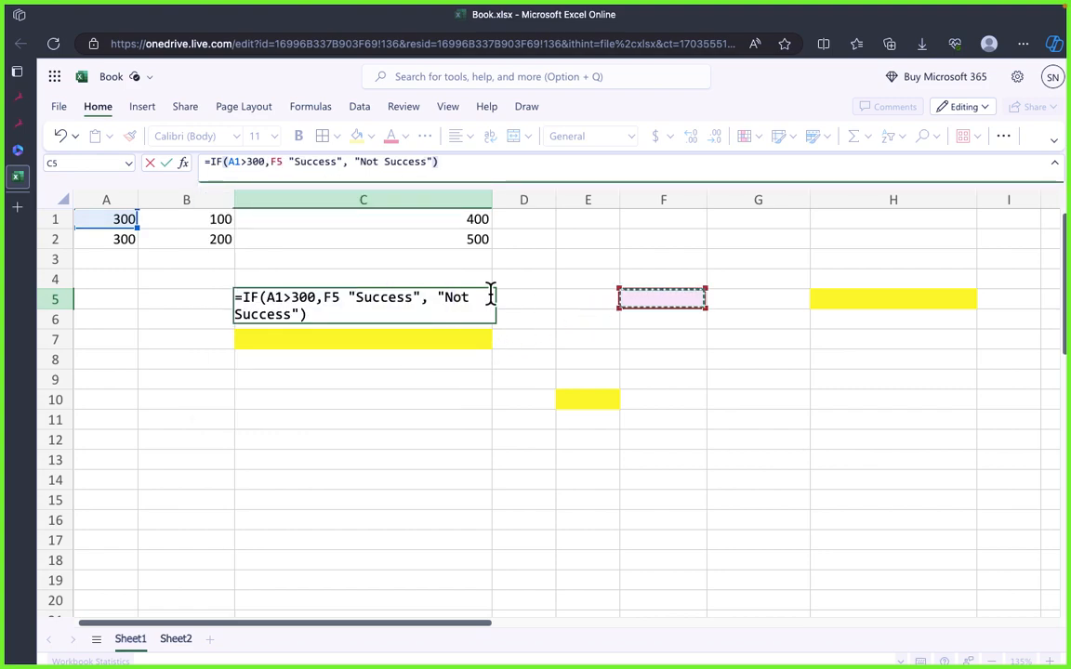
key("BackSpace")
key("BackSpace")
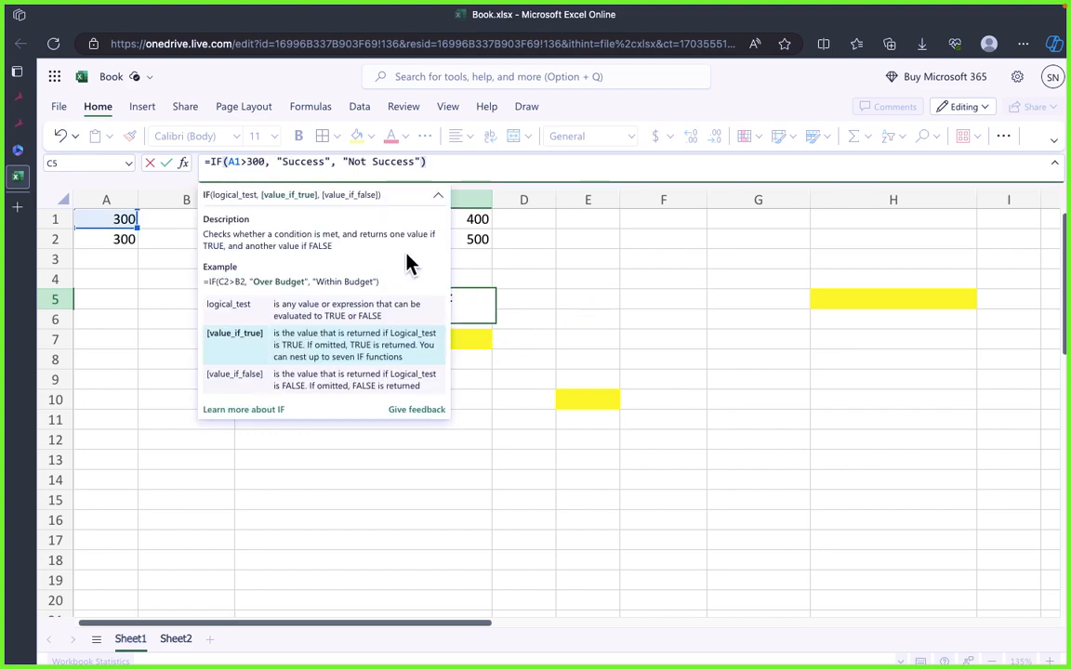
key("Return")
left_click(349, 302)
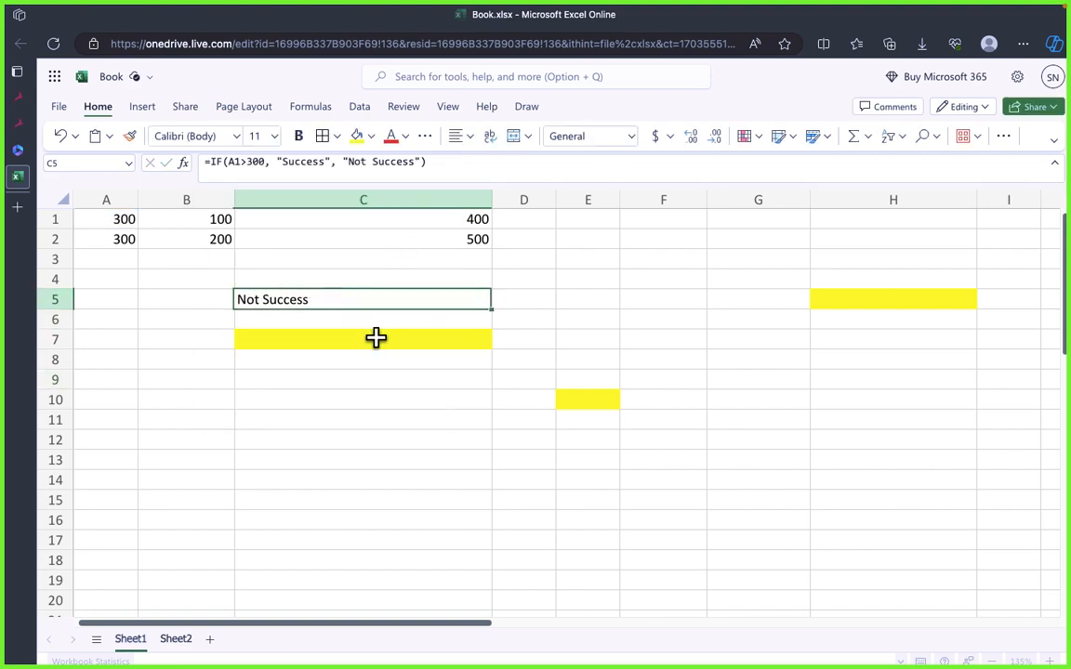
Step: Examine the IF formula in C5 and the result it returns
mouse_move(229, 169)
left_click(214, 163)
left_click(357, 398)
left_click(331, 297)
left_click(345, 379)
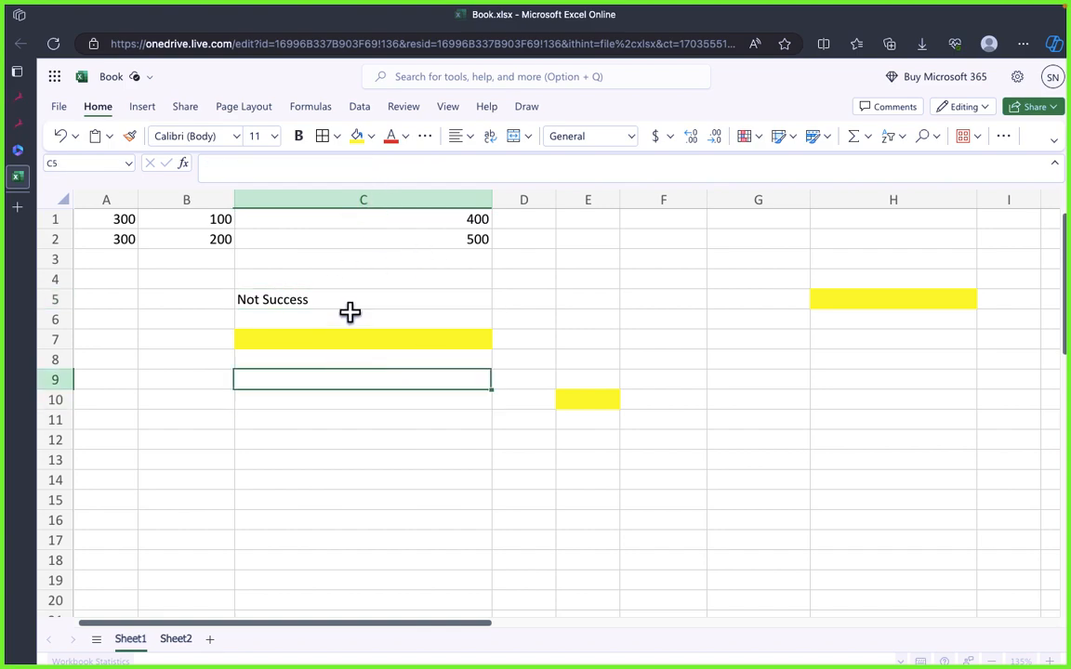
left_click(349, 307)
left_click(369, 383)
left_click(361, 306)
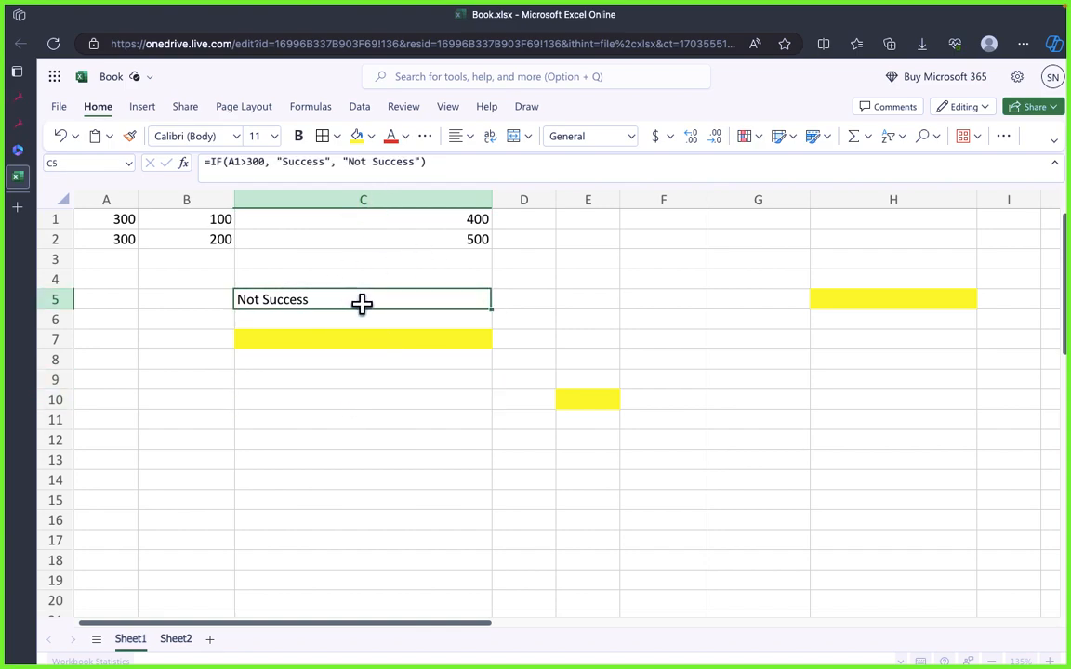
left_click(344, 382)
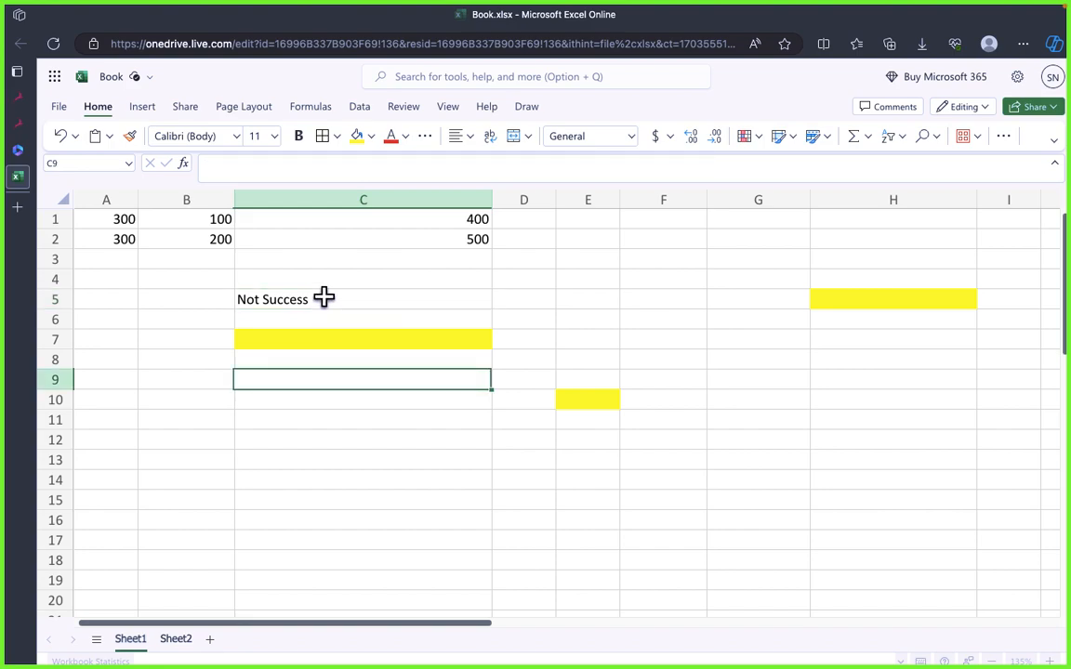
left_click(323, 298)
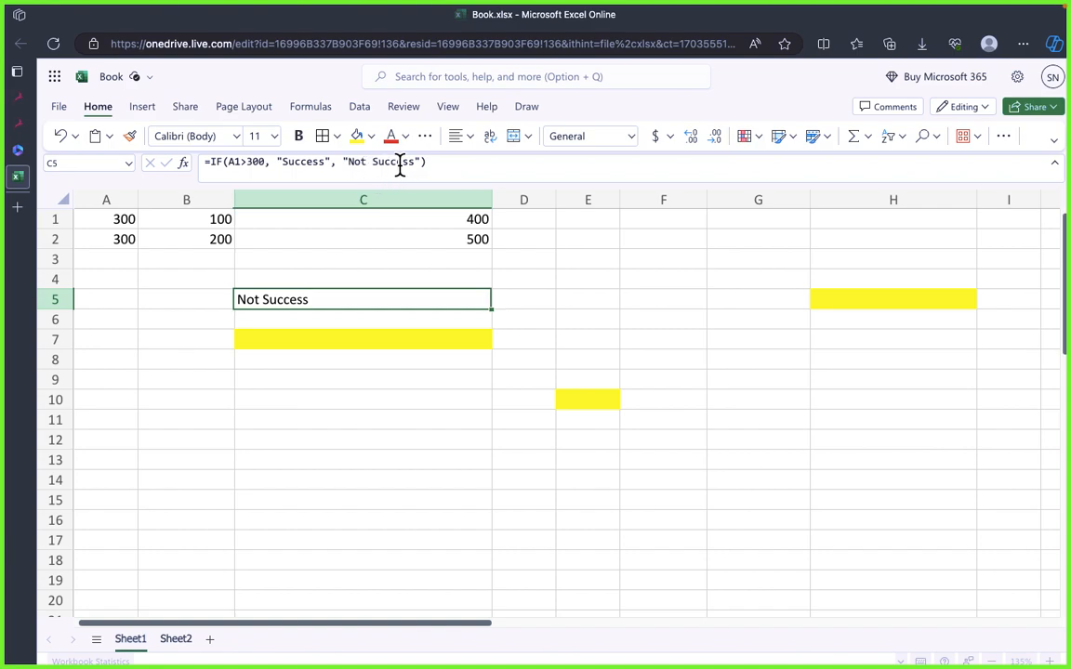
Step: Set A1 to 400 and check the result of the IF formula in C5
double_click(121, 219)
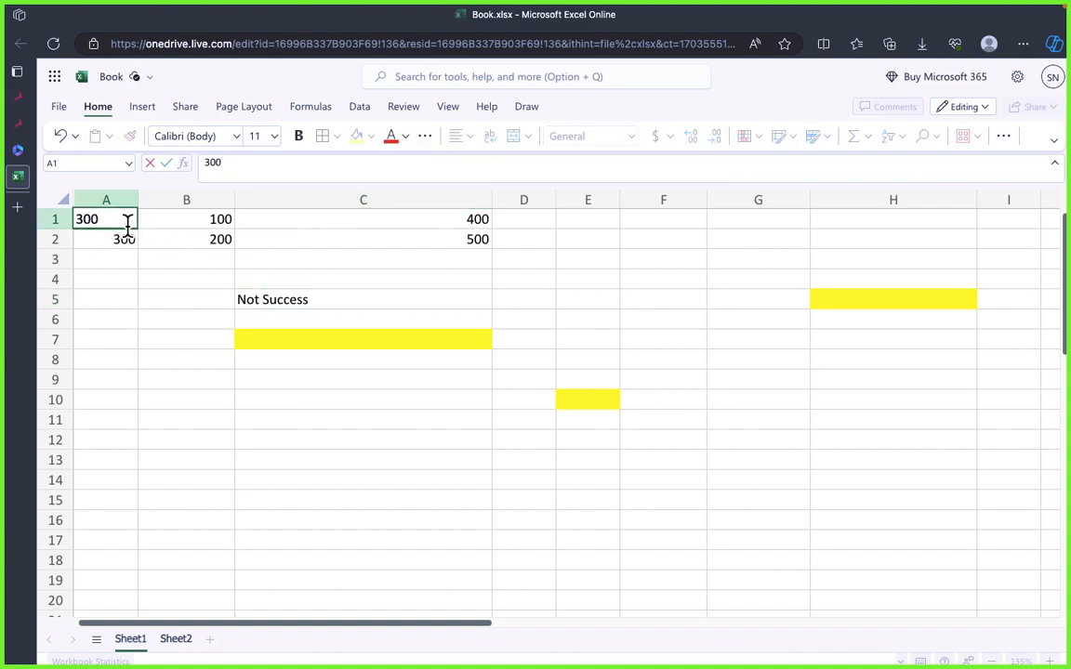
left_click(84, 219)
key("BackSpace")
type("4")
key("Return")
left_click(153, 353)
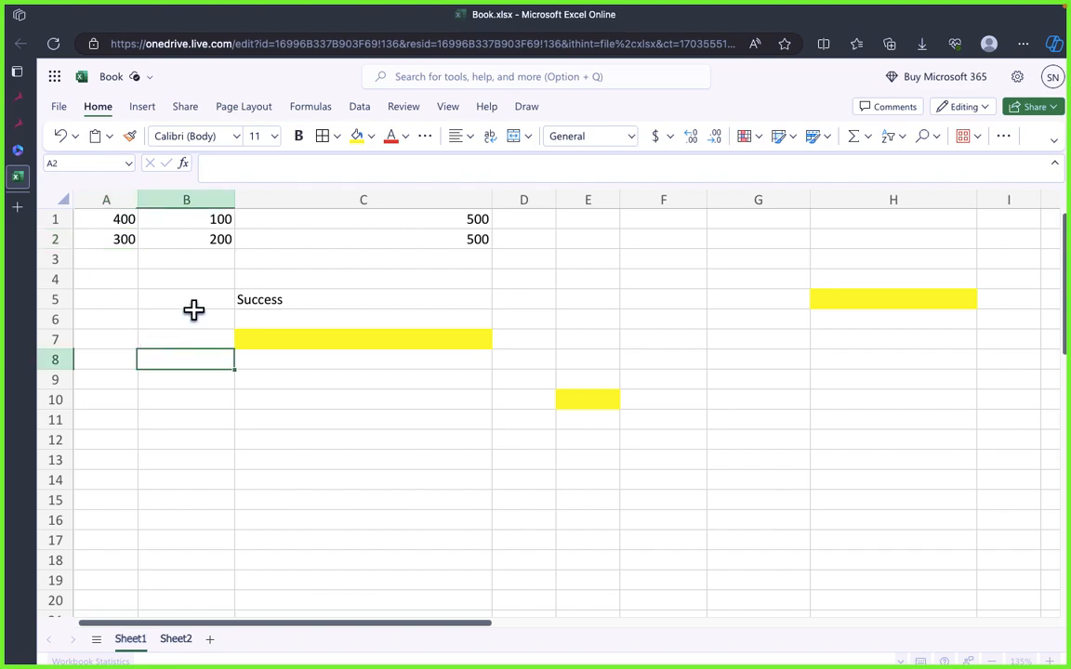
left_click(288, 301)
left_click(209, 320)
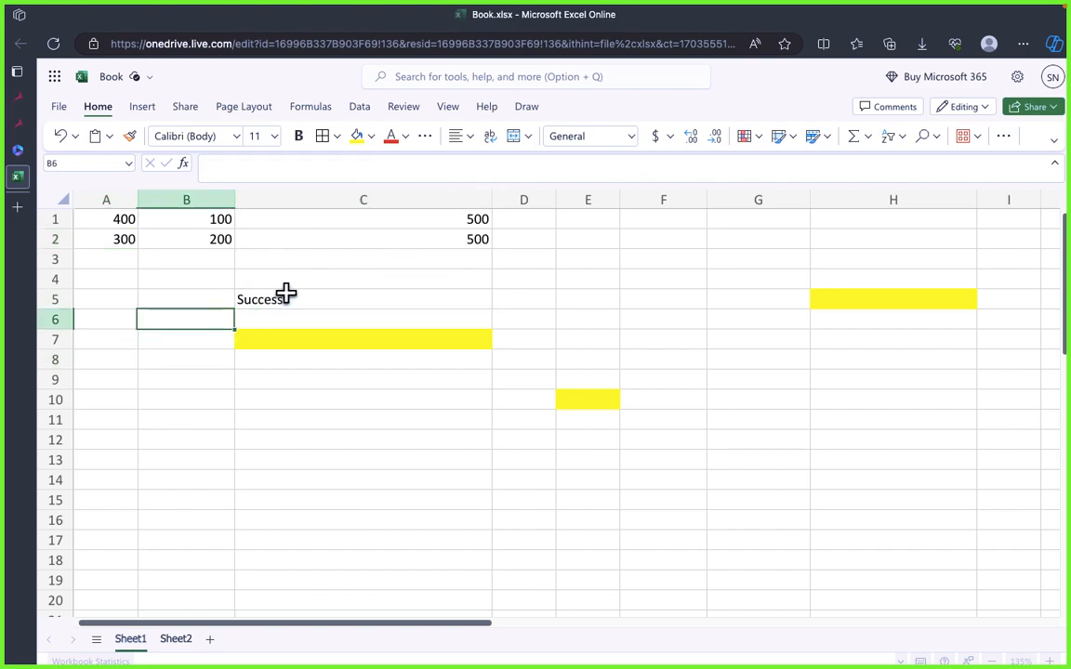
left_click(288, 299)
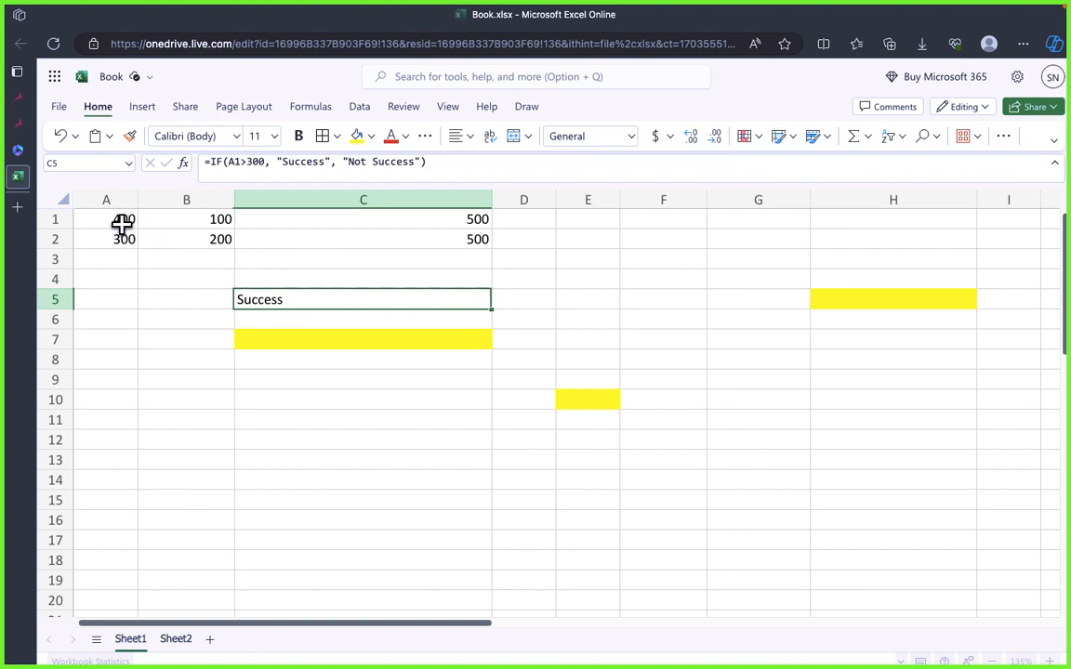
left_click(148, 296)
left_click(270, 358)
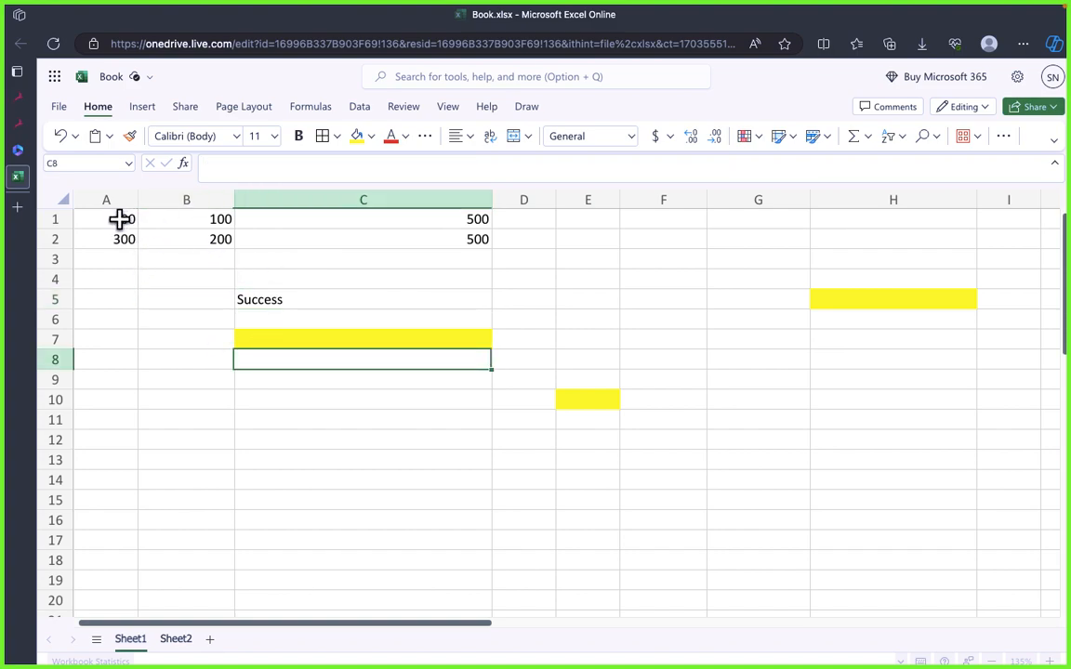
left_click_drag(119, 219, 832, 423)
left_click(362, 379)
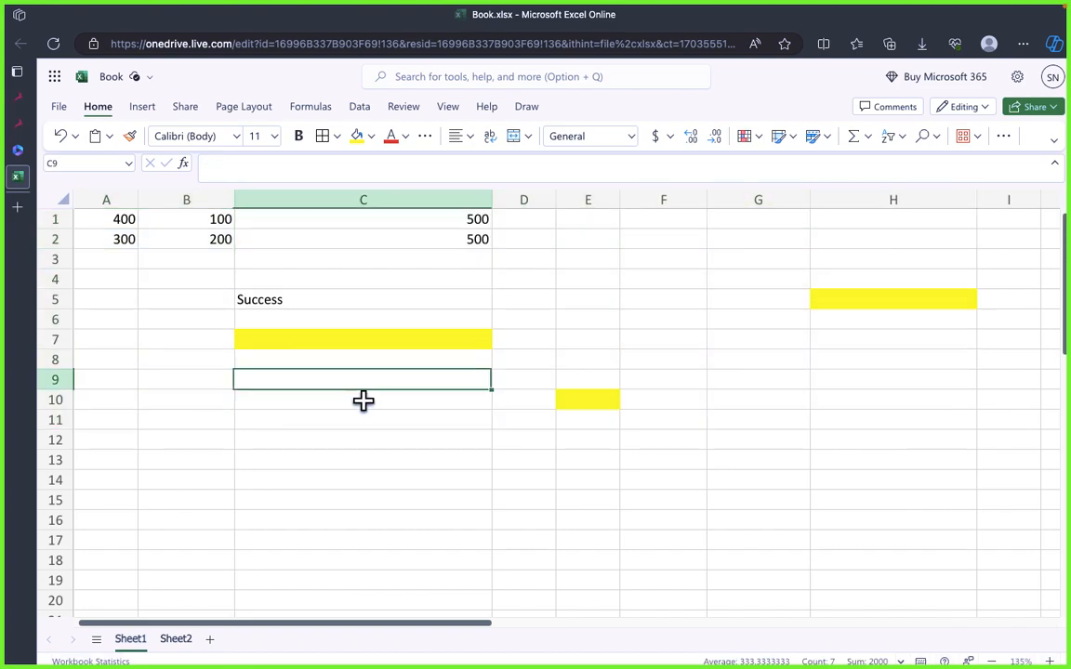
left_click(363, 419)
left_click_drag(111, 217, 837, 437)
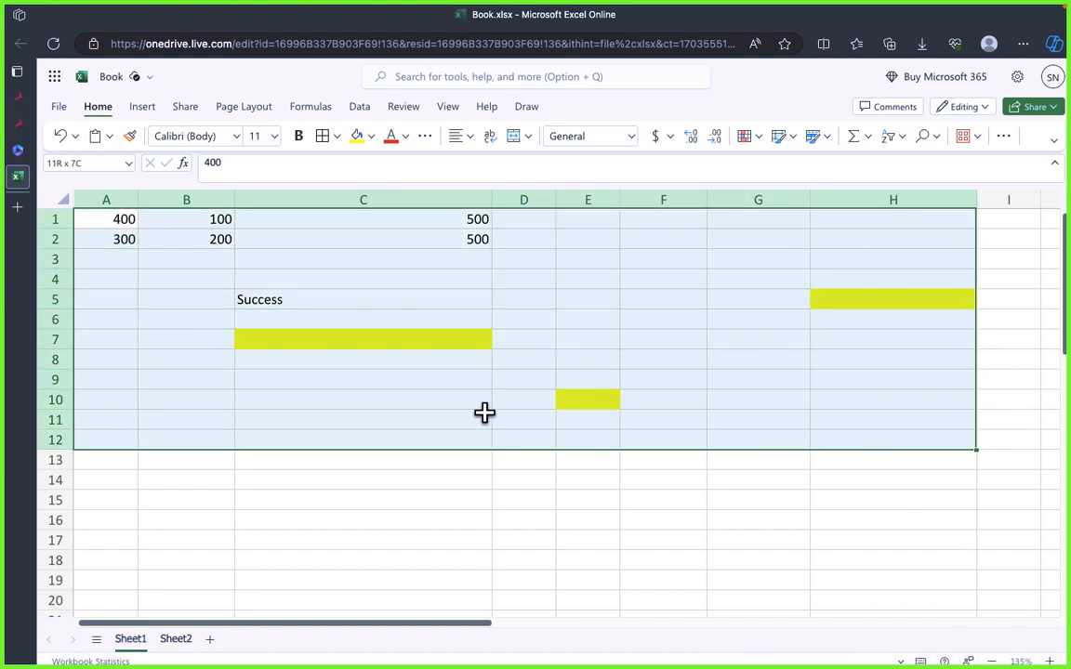
left_click(578, 414)
left_click(316, 380)
left_click(403, 299)
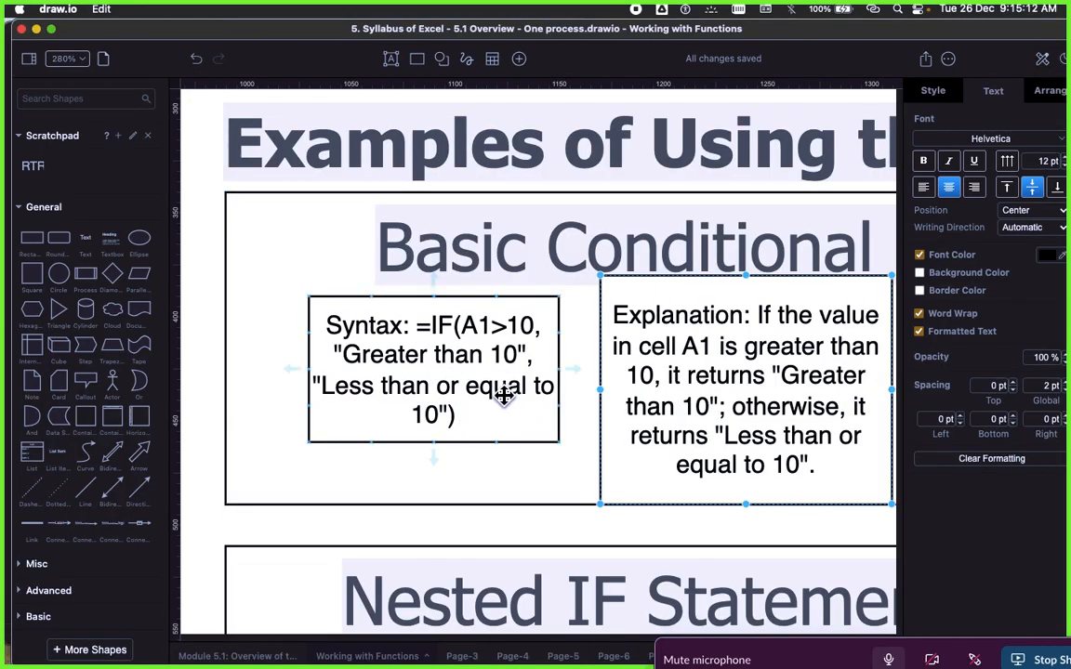
Step: Switch to the draw.io diagram and review the basic conditional and nested IF statement examples
scroll(503, 395, "right", 3)
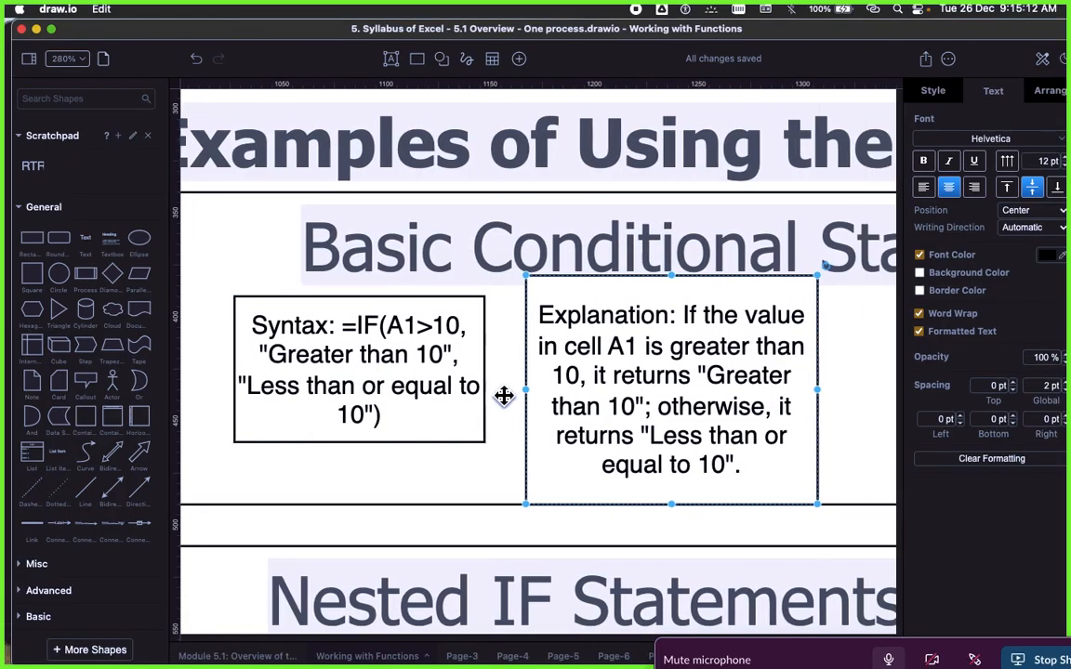
scroll(551, 381, "down", 5)
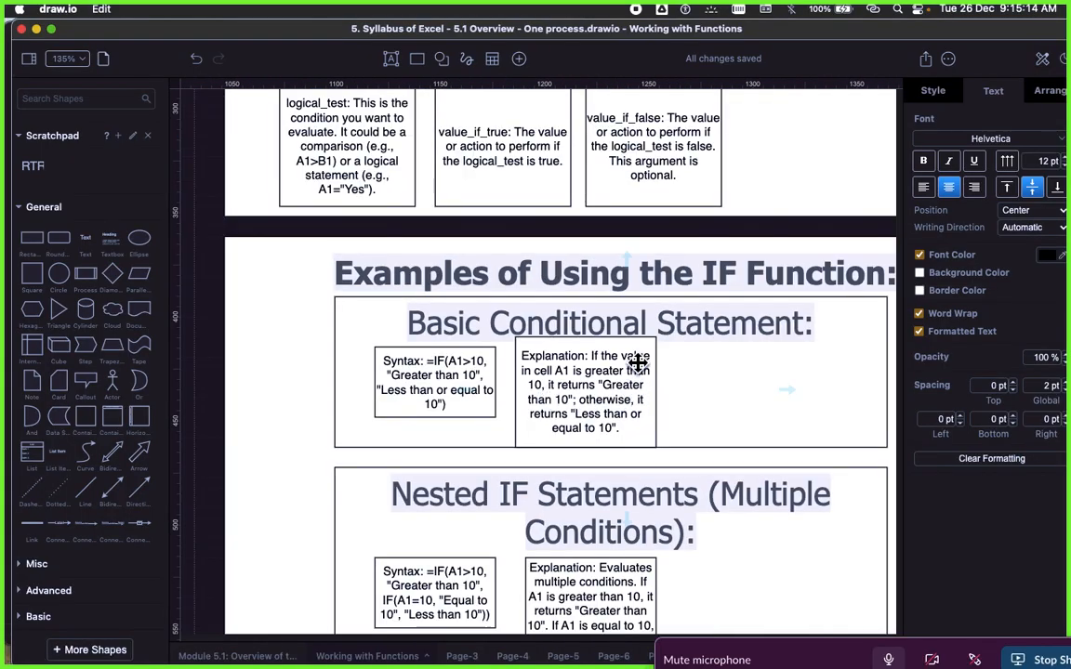
scroll(539, 372, "down", 3)
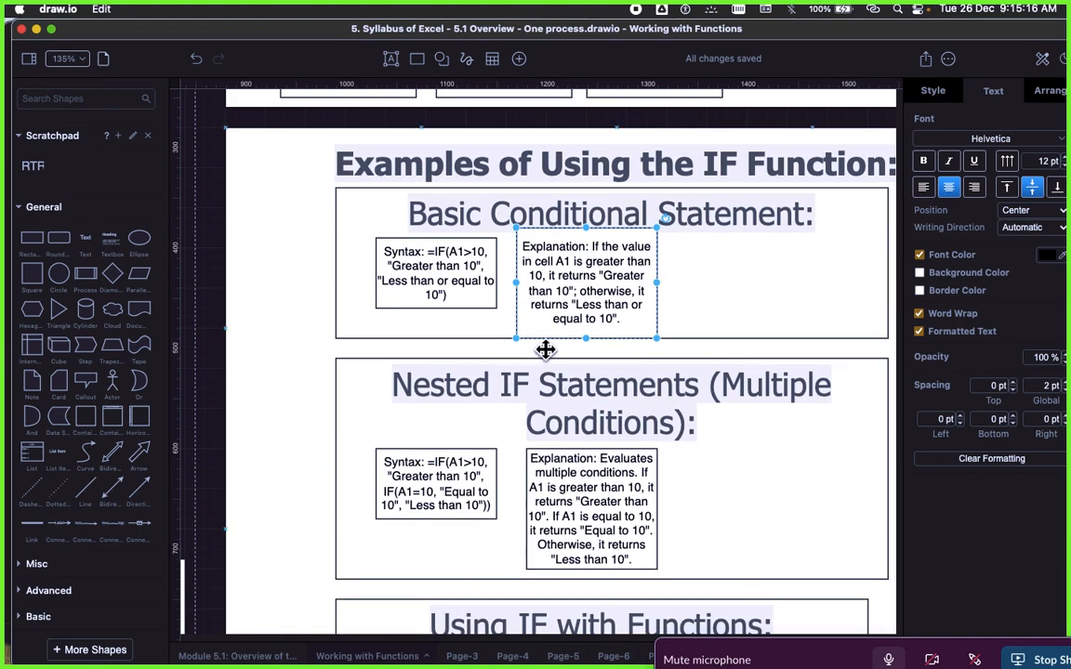
Step: Examine the Nested IF Statements example and its syntax box in the diagram
scroll(521, 362, "down", 2)
left_click(435, 375)
scroll(452, 369, "down", 3)
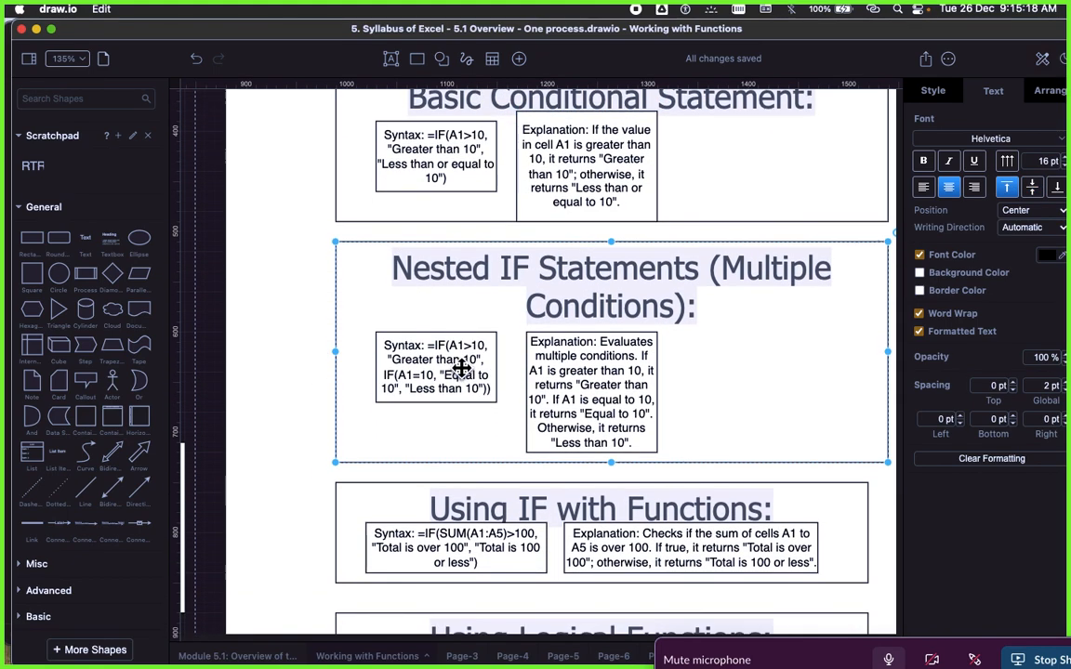
scroll(480, 342, "down", 3)
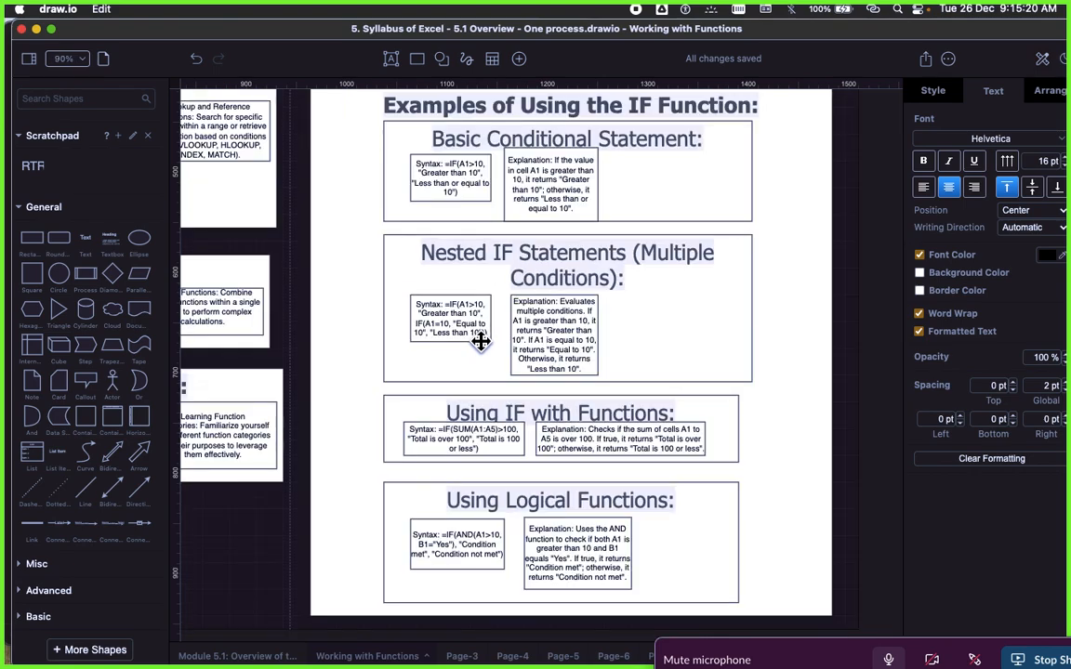
scroll(481, 342, "up", 4)
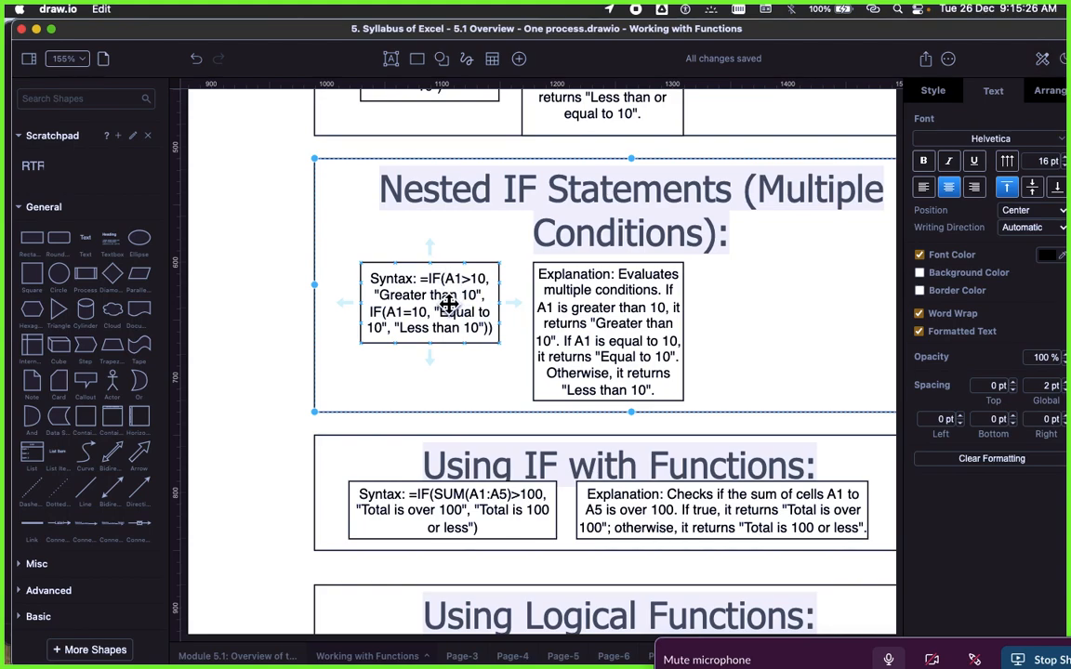
scroll(448, 305, "up", 4)
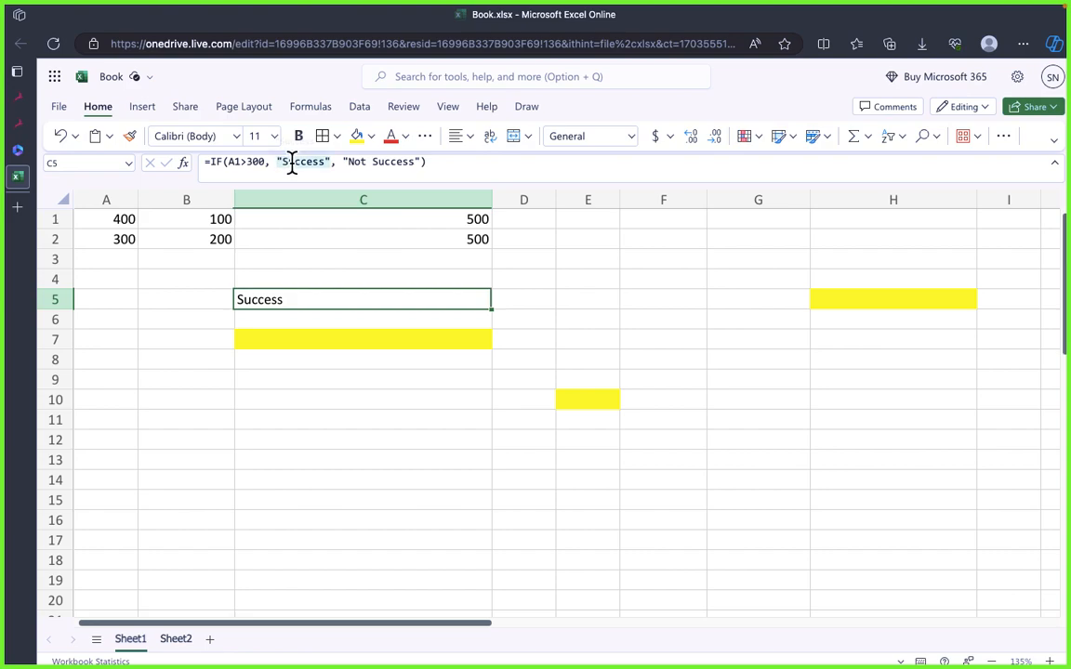
Step: In the Excel Online workbook, examine the true value, false value and logical test of the IF formula in C5
double_click(292, 163)
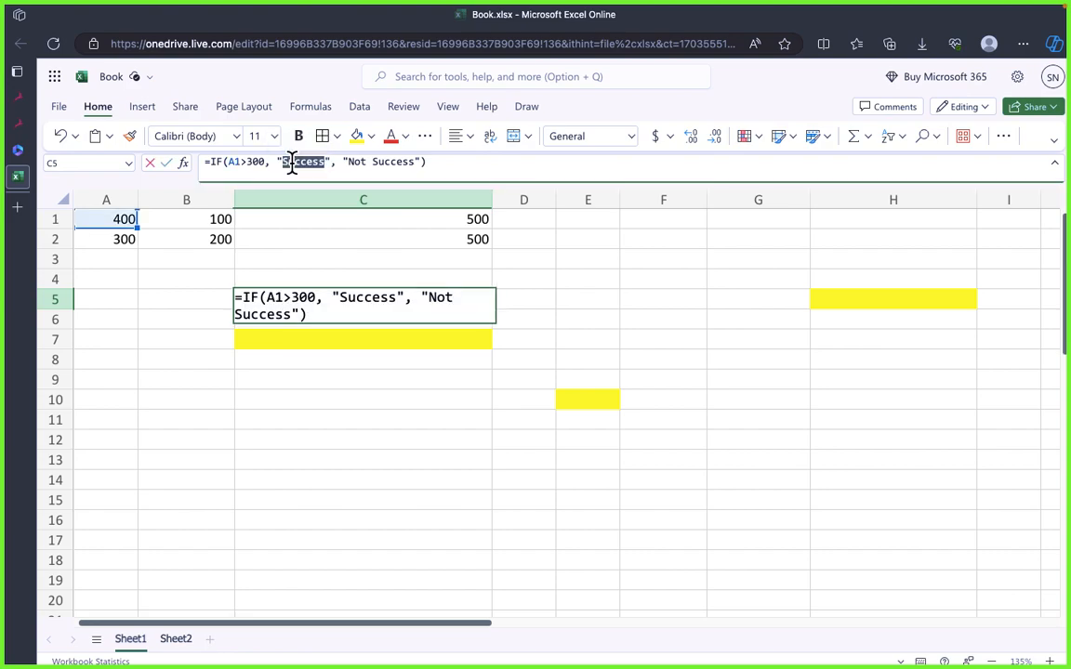
double_click(386, 161)
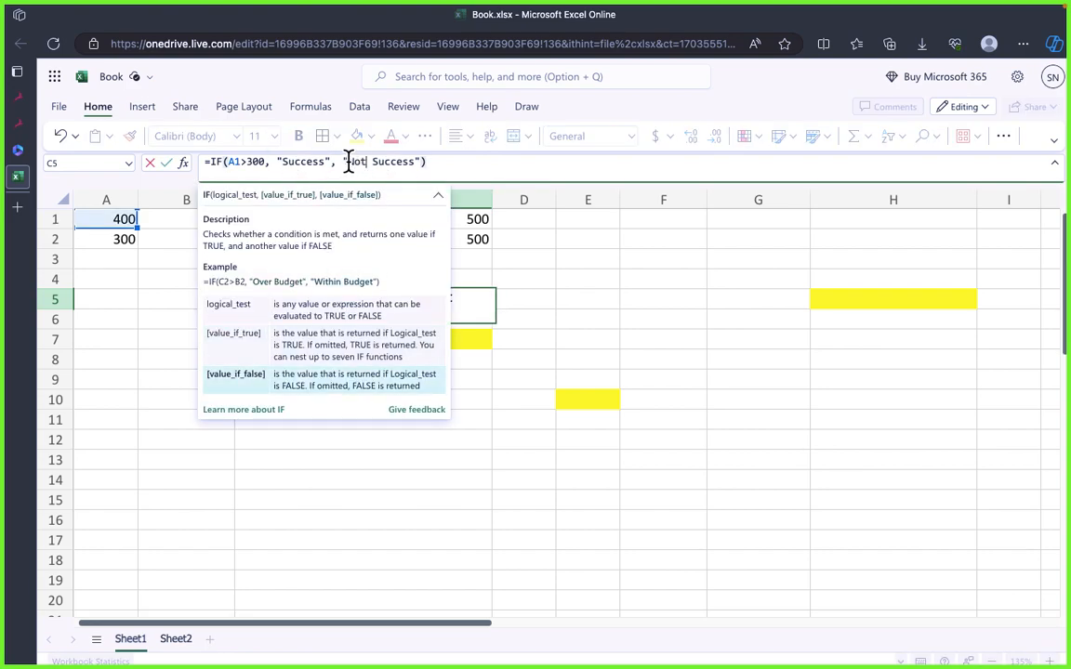
double_click(303, 160)
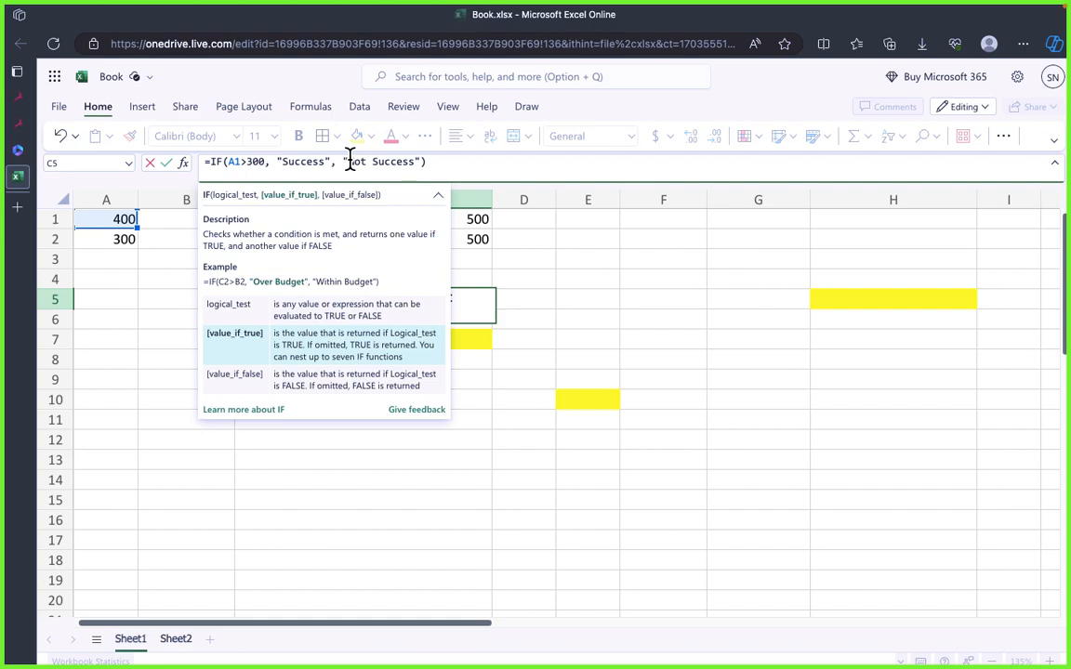
left_click(429, 162)
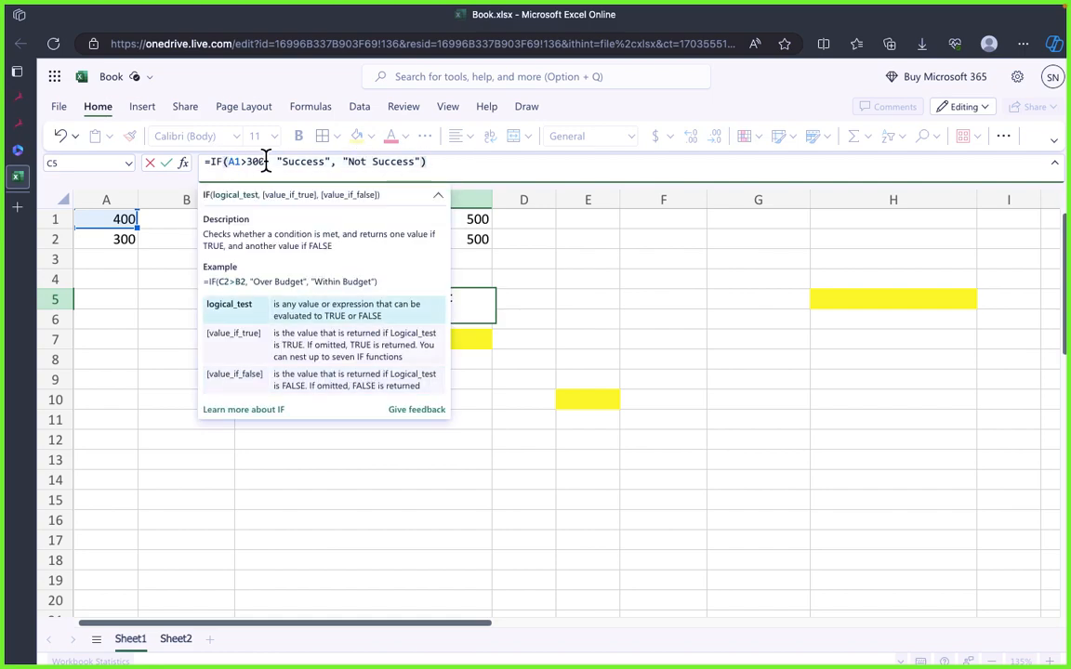
Step: Switch to draw.io to check the nested IF syntax, then return to Excel Online and compare it with the C5 formula
key("super+Tab")
left_click(459, 292)
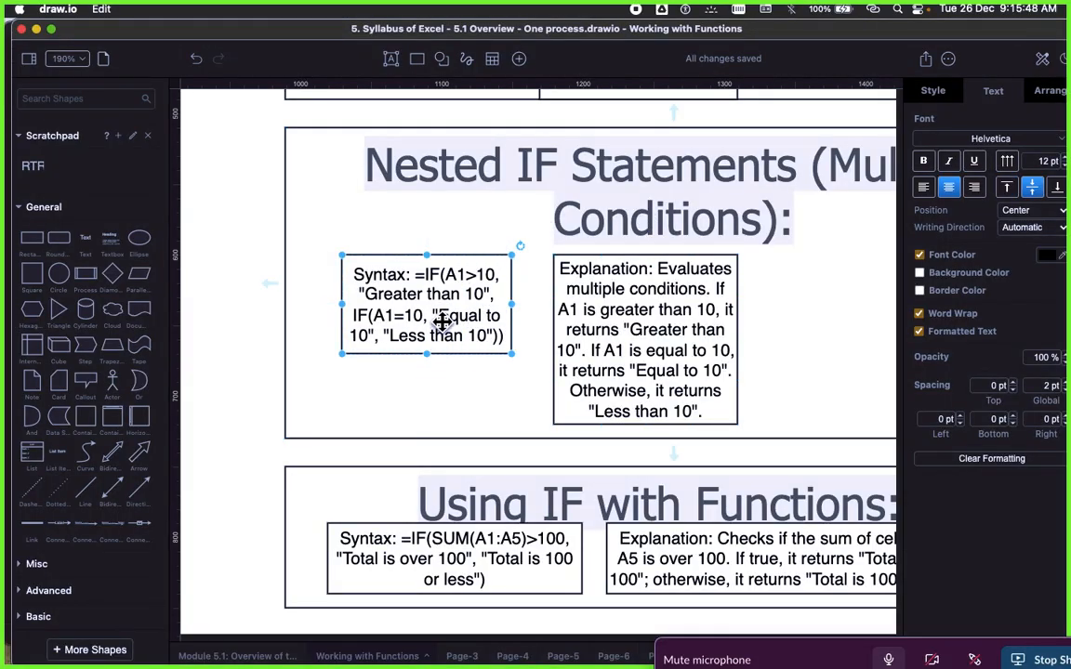
key("super+Tab")
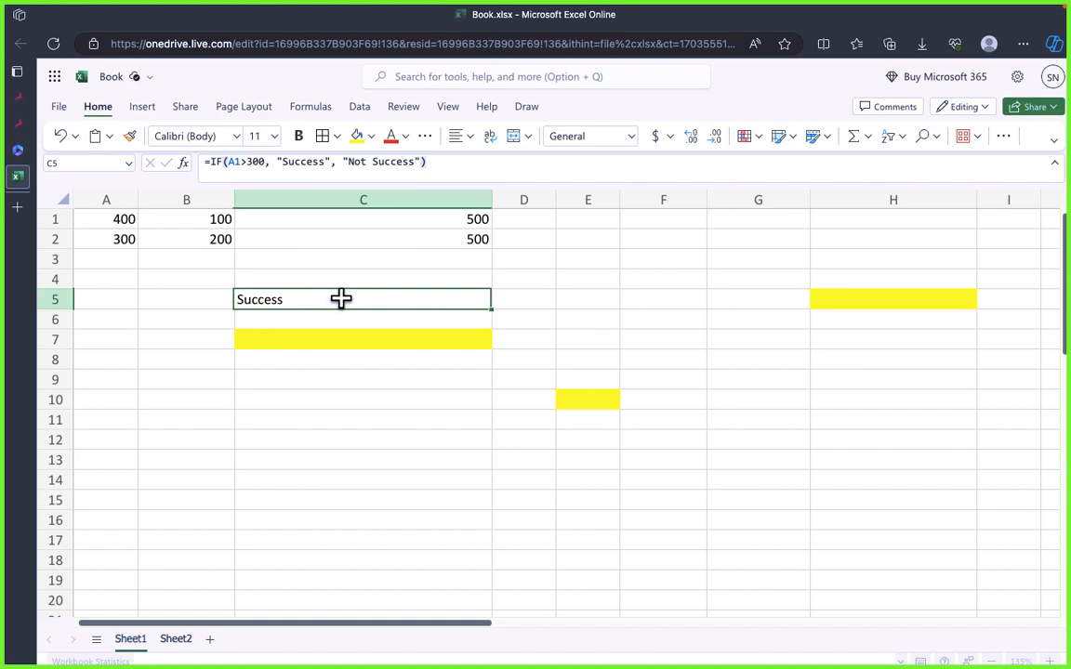
left_click(420, 162)
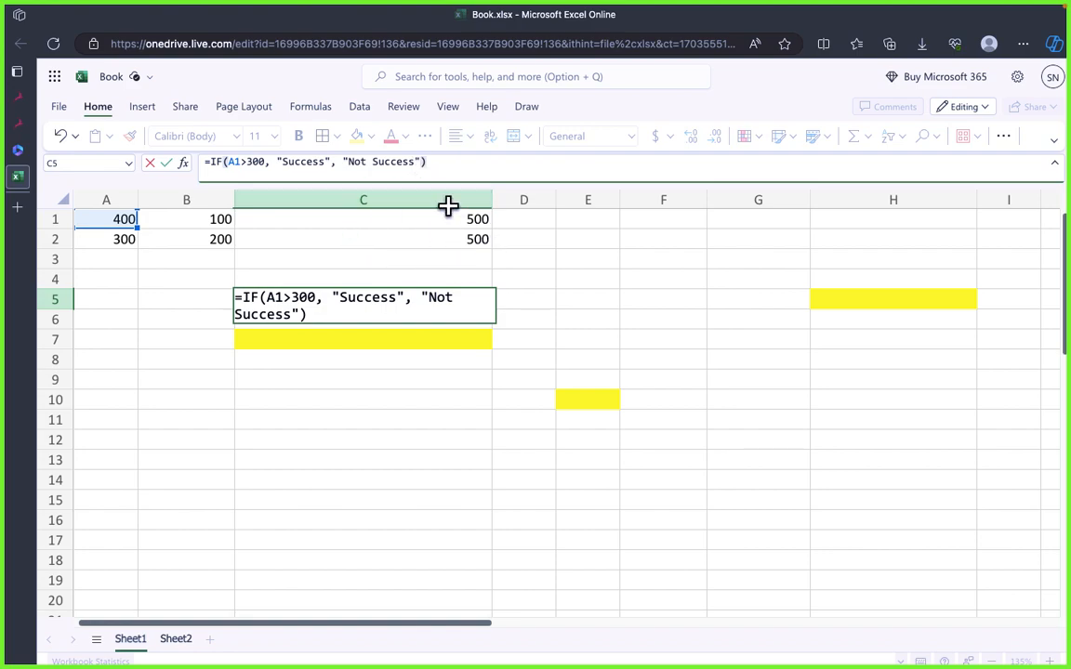
Step: Return to the draw.io diagram and review the nested IF syntax alongside its explanation
key("super+Tab")
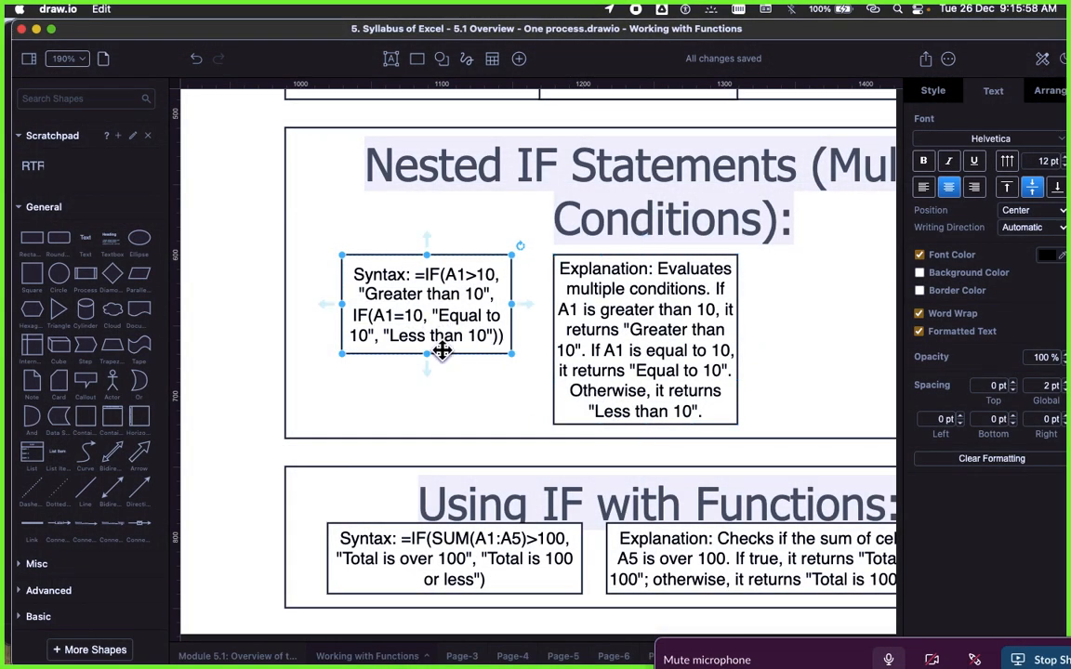
left_click(447, 388)
scroll(514, 373, "down", 5)
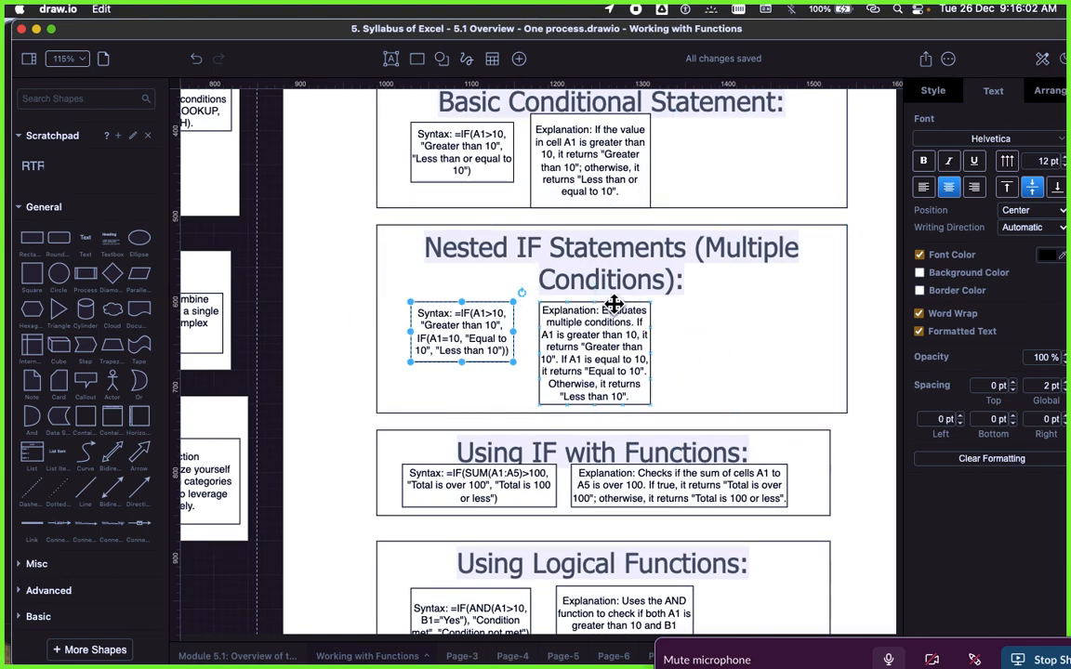
scroll(640, 304, "right", 3)
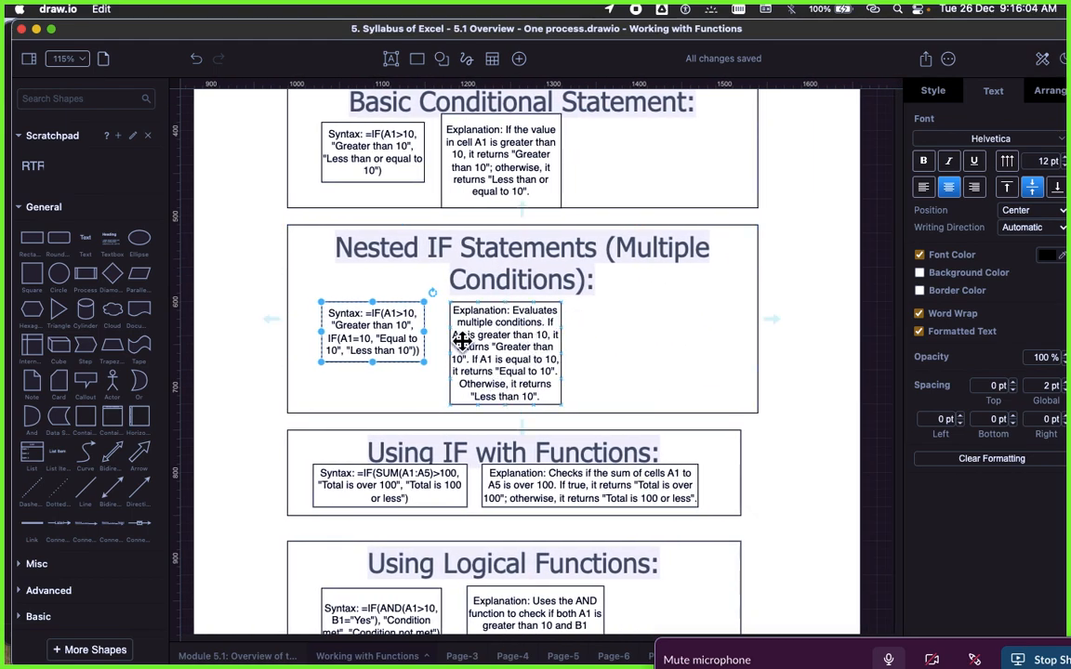